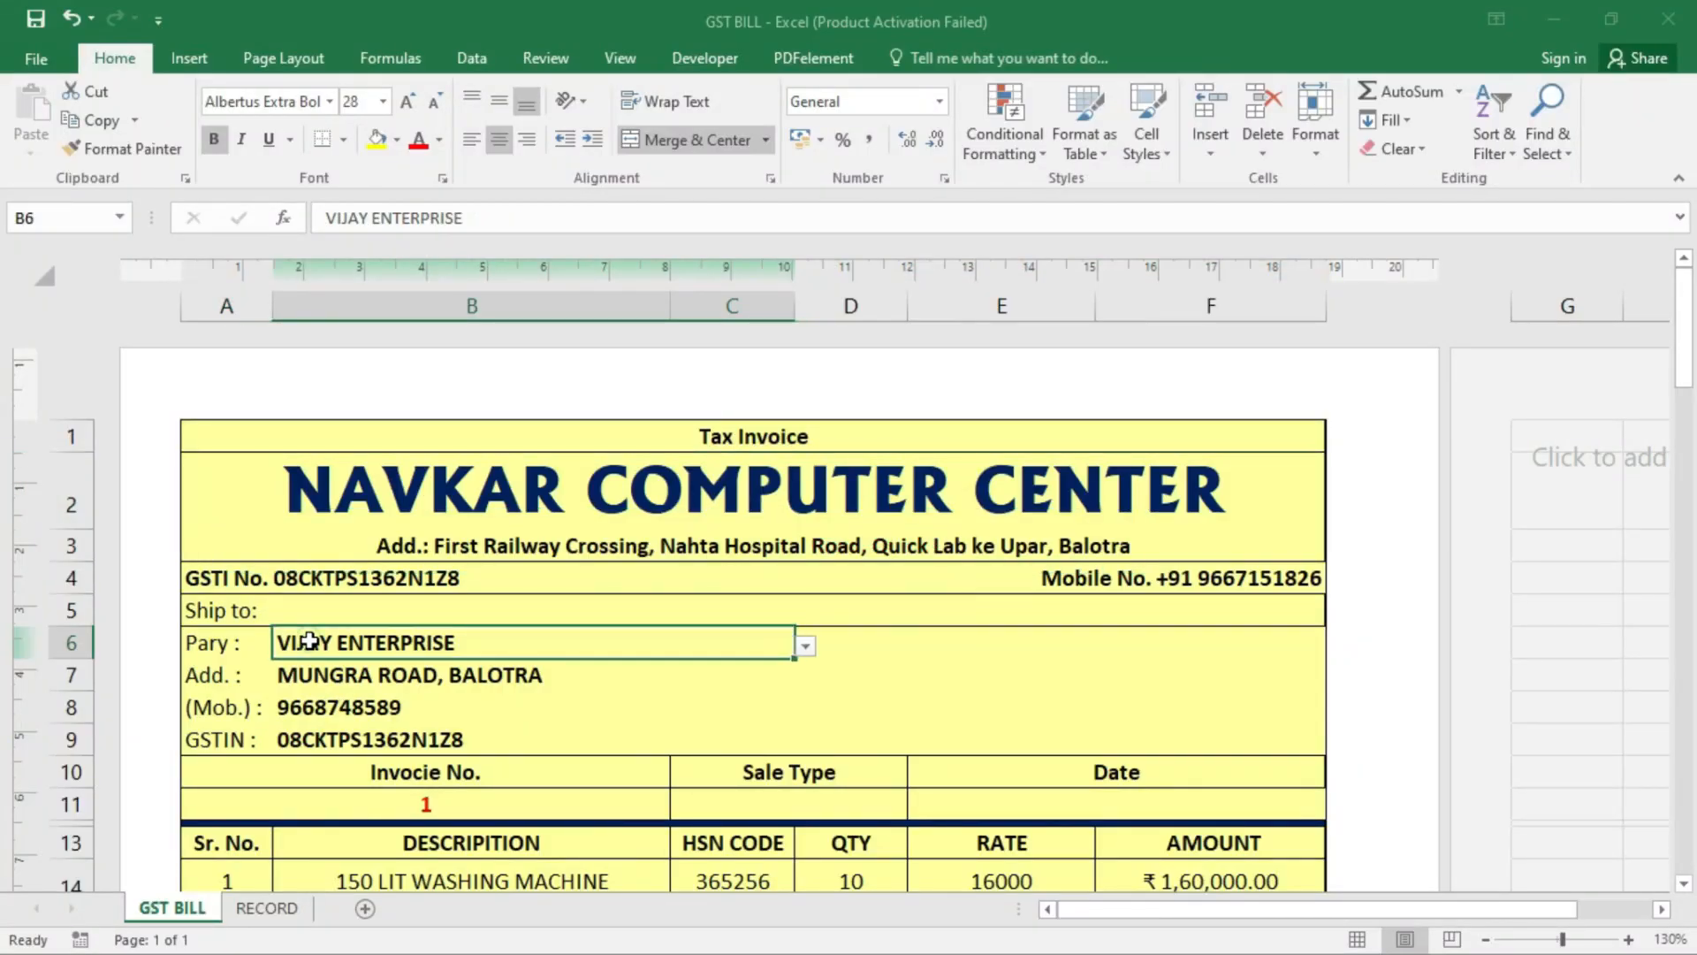
# - Inspect the formatting of the company title and Tax Invoice heading cells
pyautogui.scroll(-1, 550, 606)
pyautogui.scroll(1, 547, 611)
pyautogui.click(592, 518)
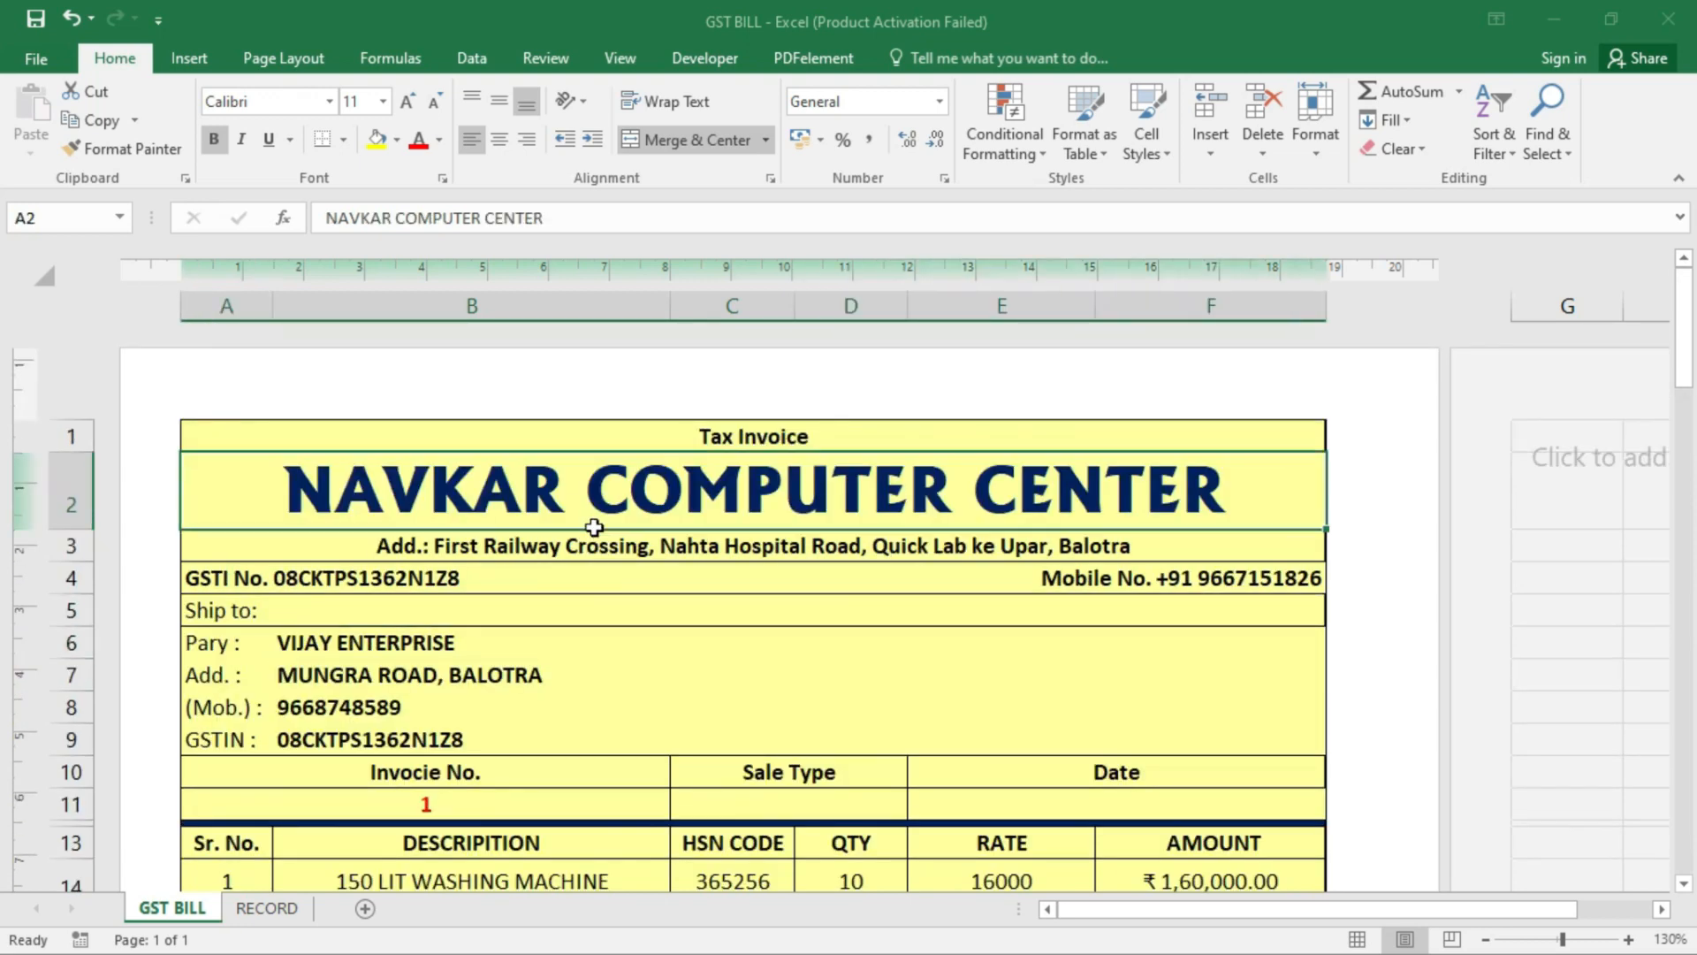
pyautogui.click(714, 439)
pyautogui.click(654, 498)
# - Pick RAVI AND SONS as the party in B6 from its dropdown list
pyautogui.click(372, 649)
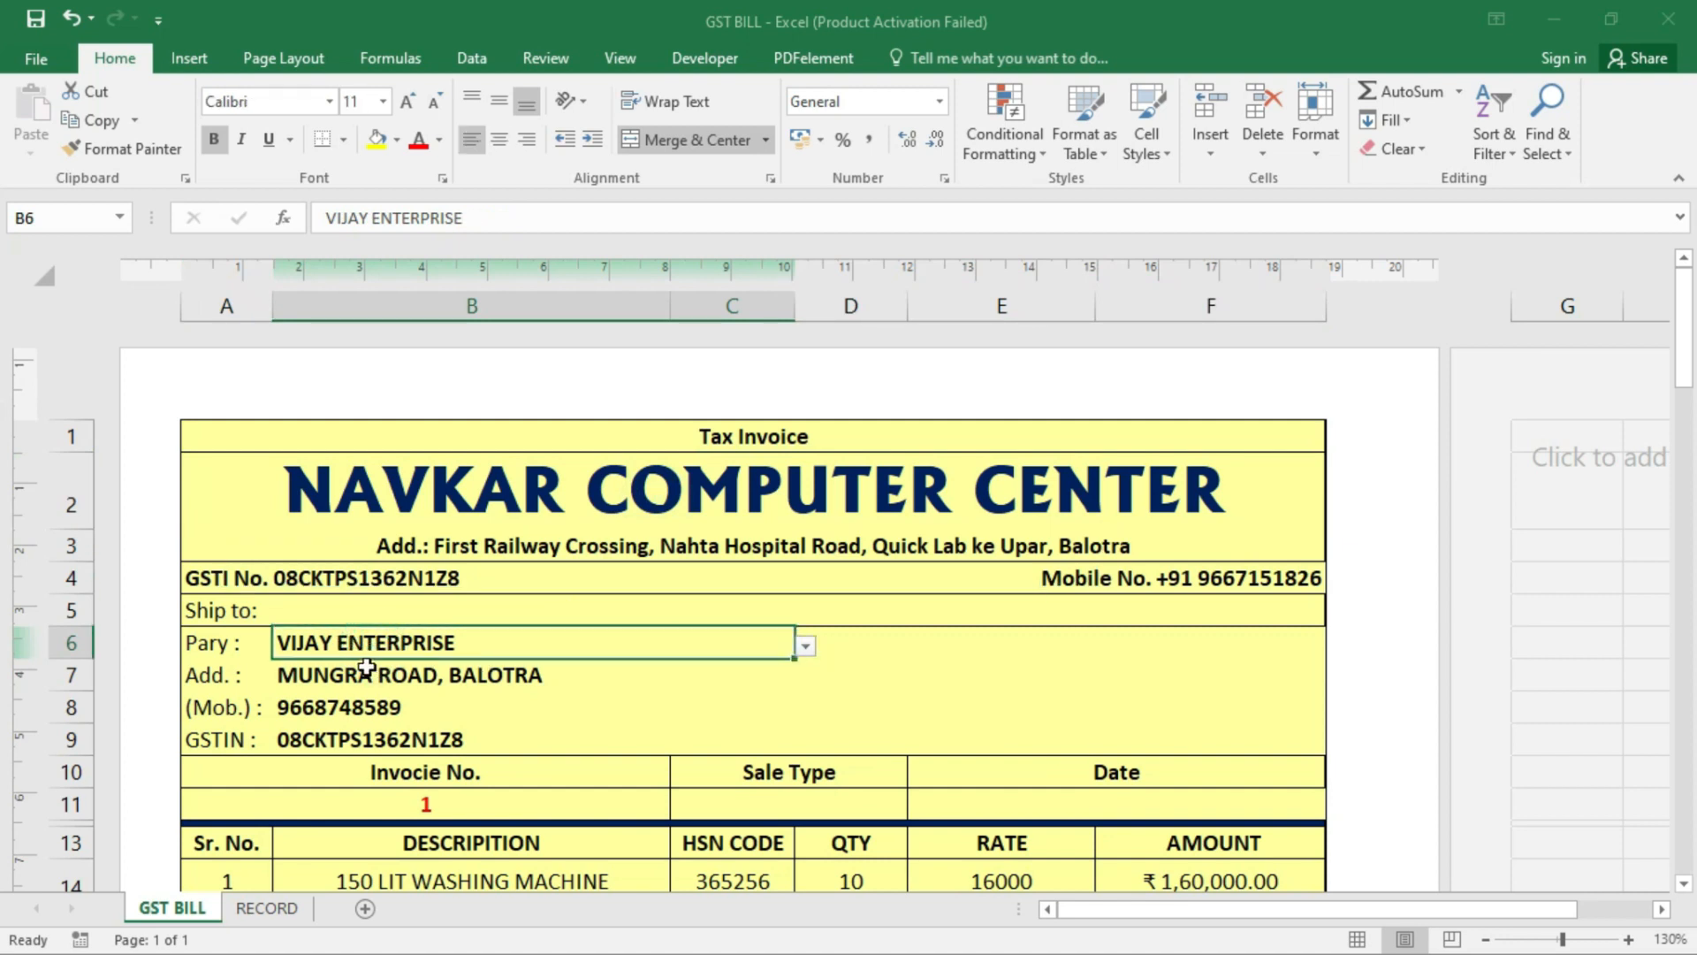
pyautogui.click(806, 647)
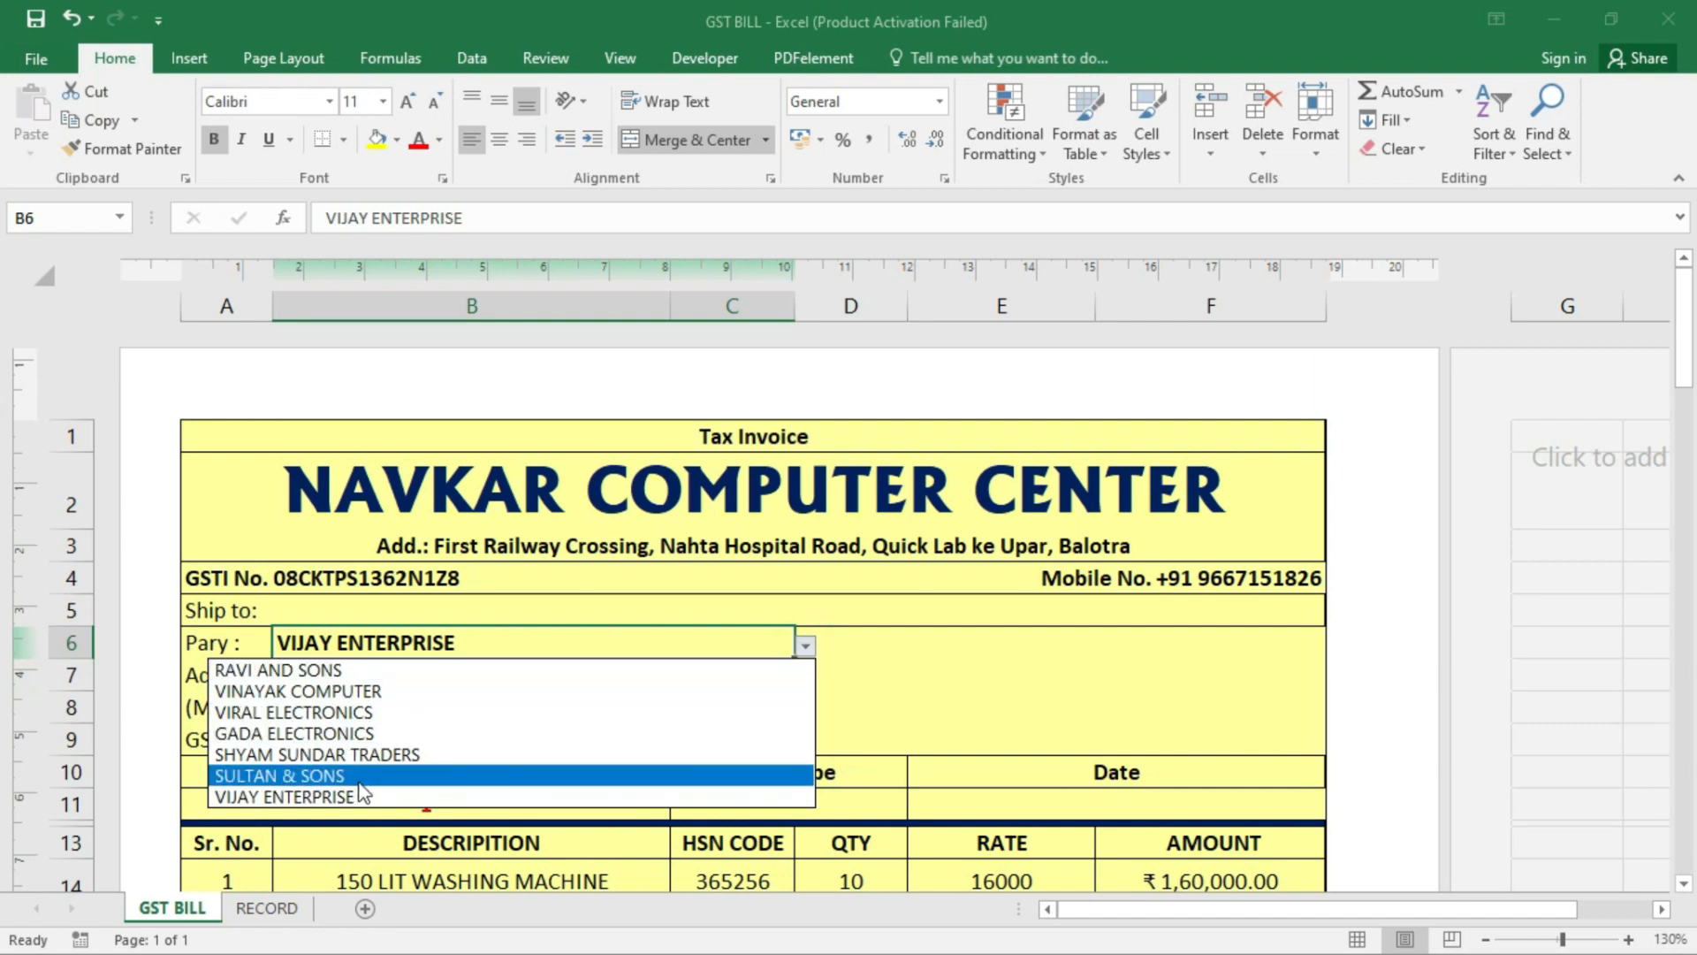
pyautogui.press('Escape')
pyautogui.click(321, 672)
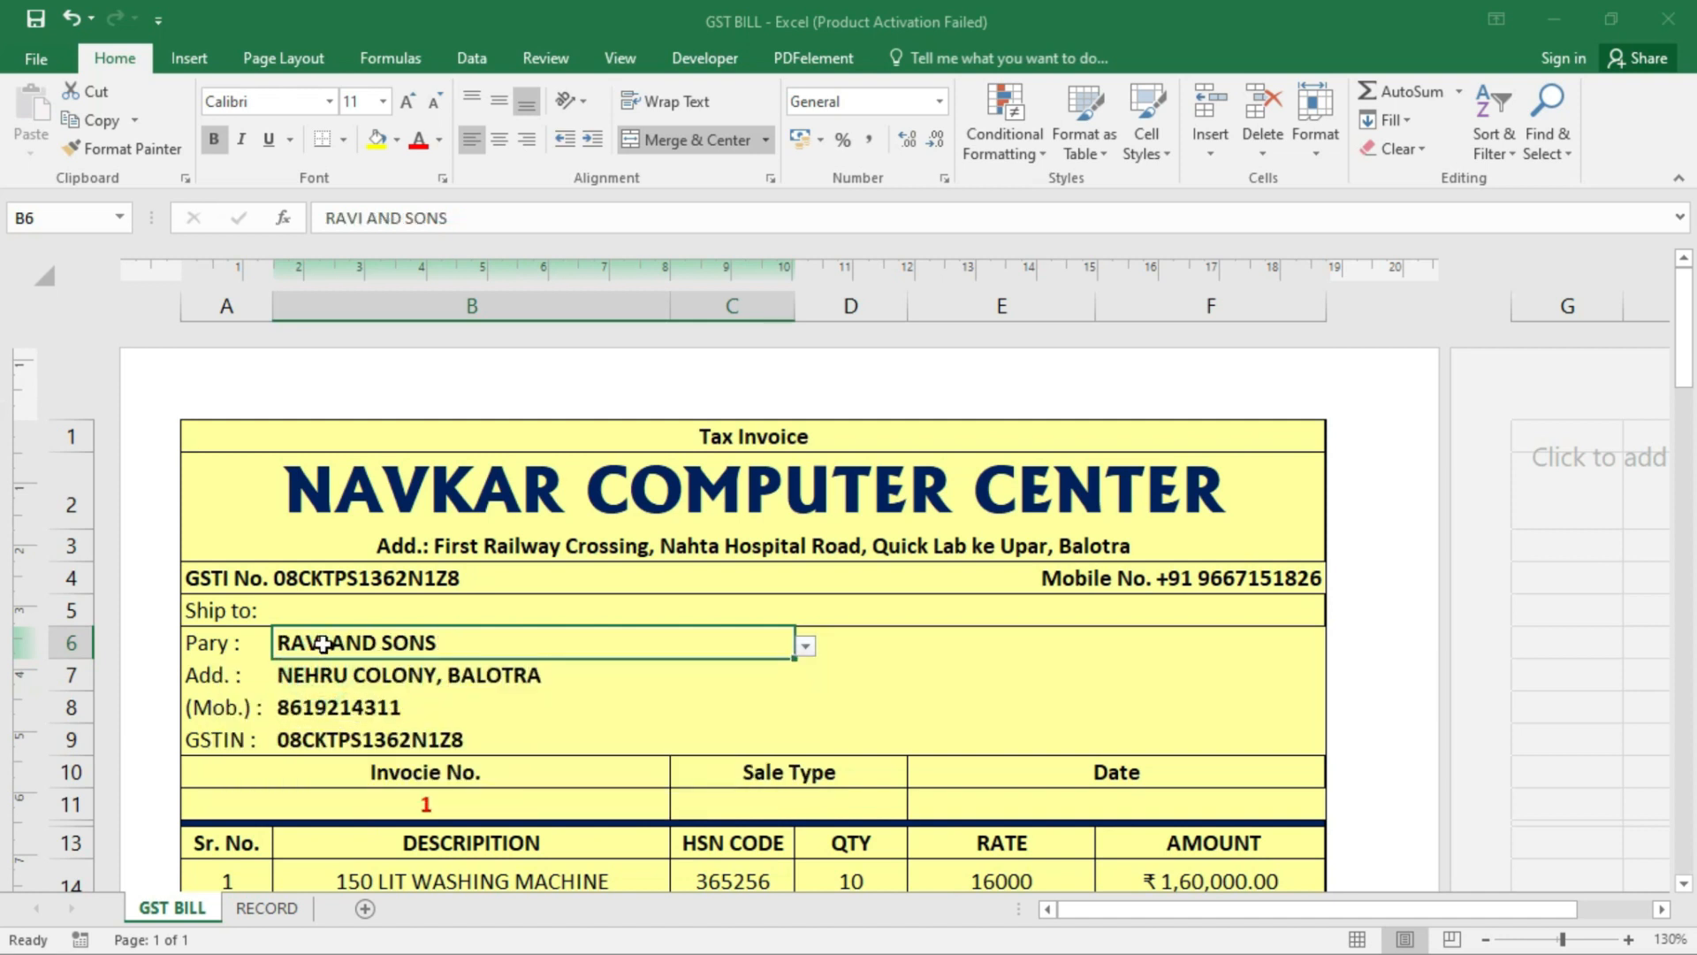
# - Check the VLOOKUP formulas filling the party's address, mobile number and GSTIN in B7–B9
pyautogui.click(343, 678)
pyautogui.click(358, 707)
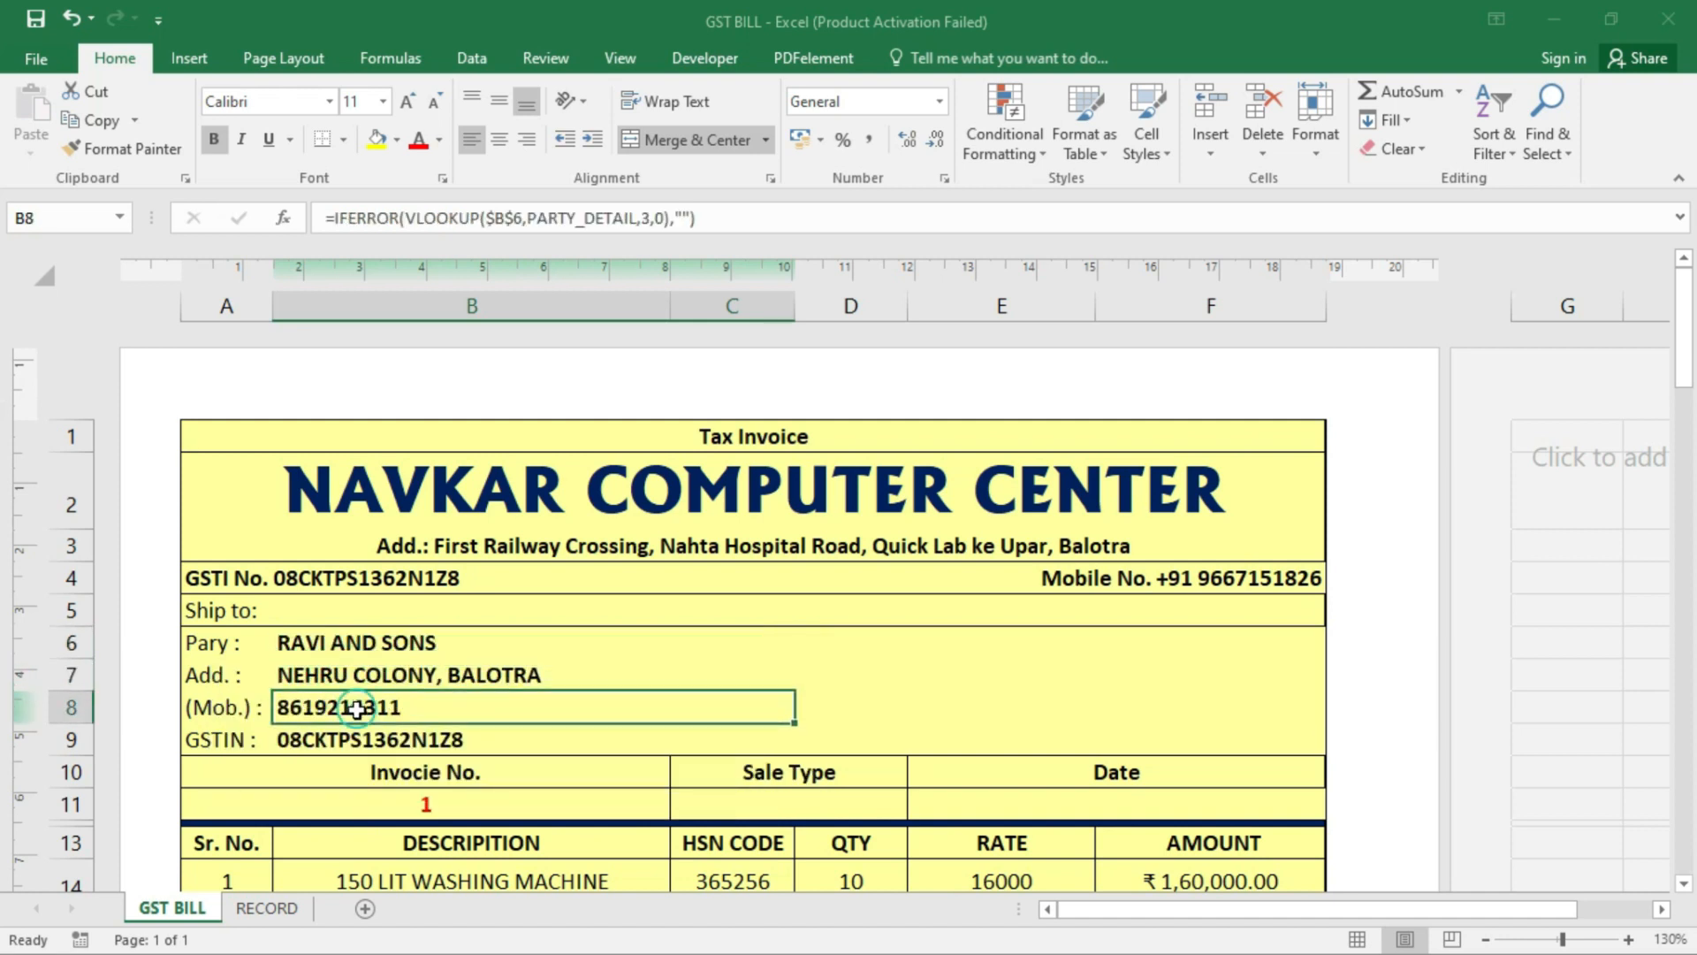
pyautogui.click(367, 739)
pyautogui.scroll(-1, 462, 710)
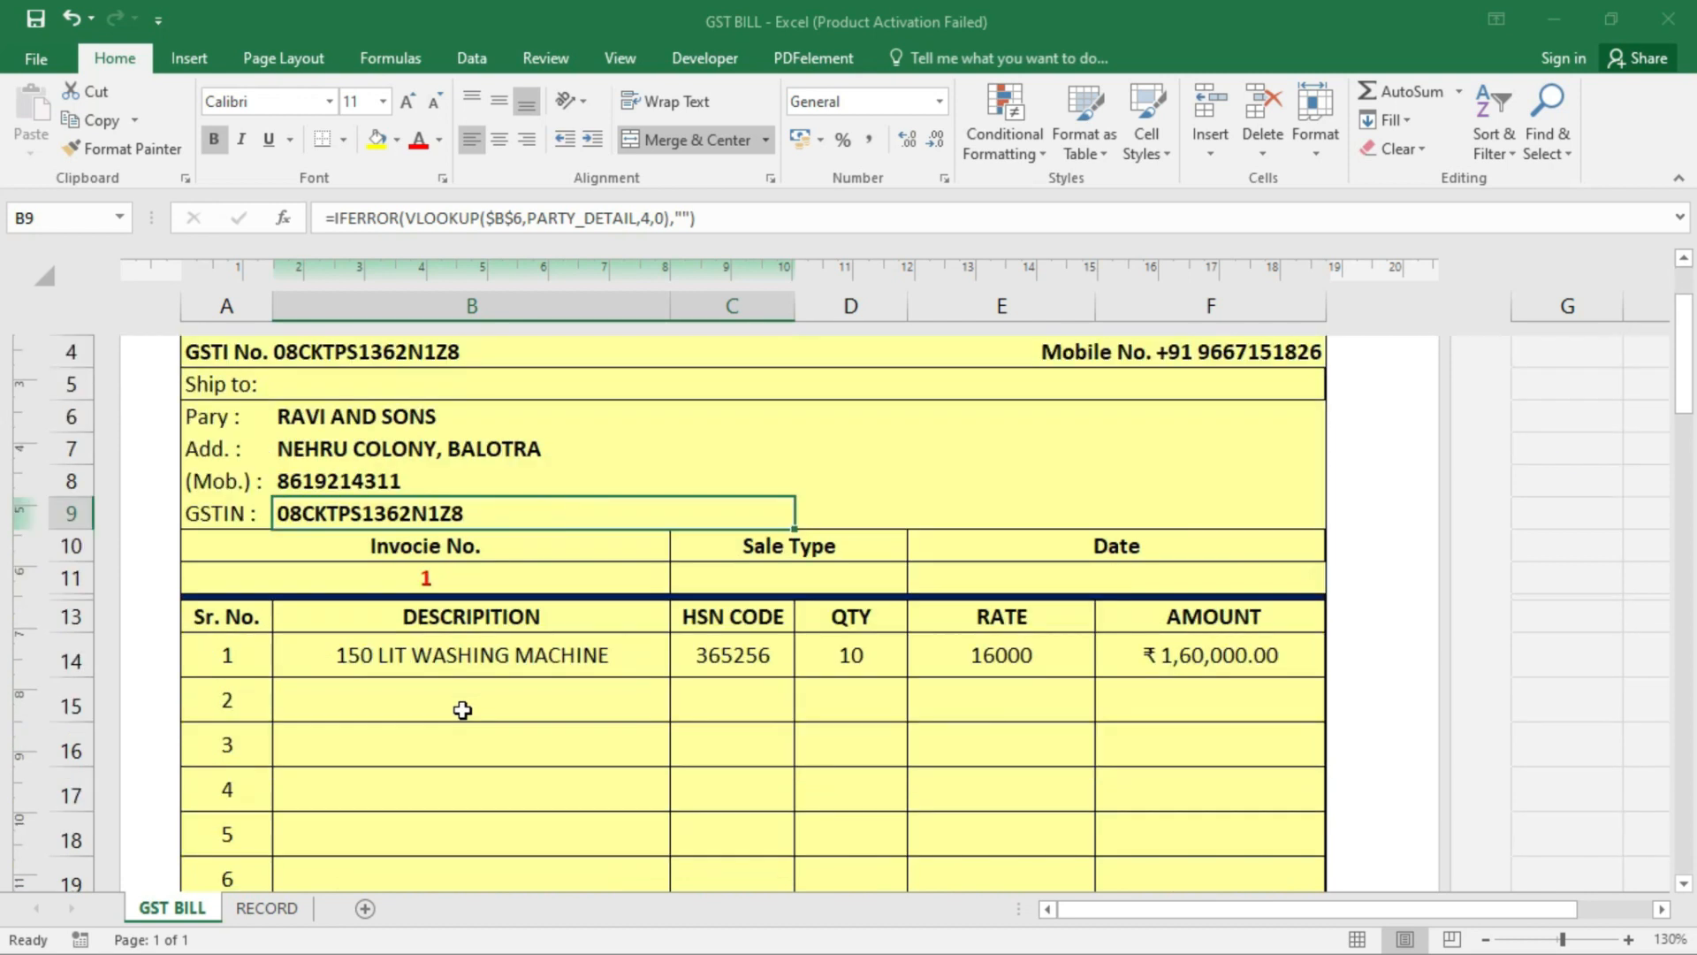
# - Set the invoice number in A11 to 02 and check the Sale Type and Date cells
pyautogui.click(420, 580)
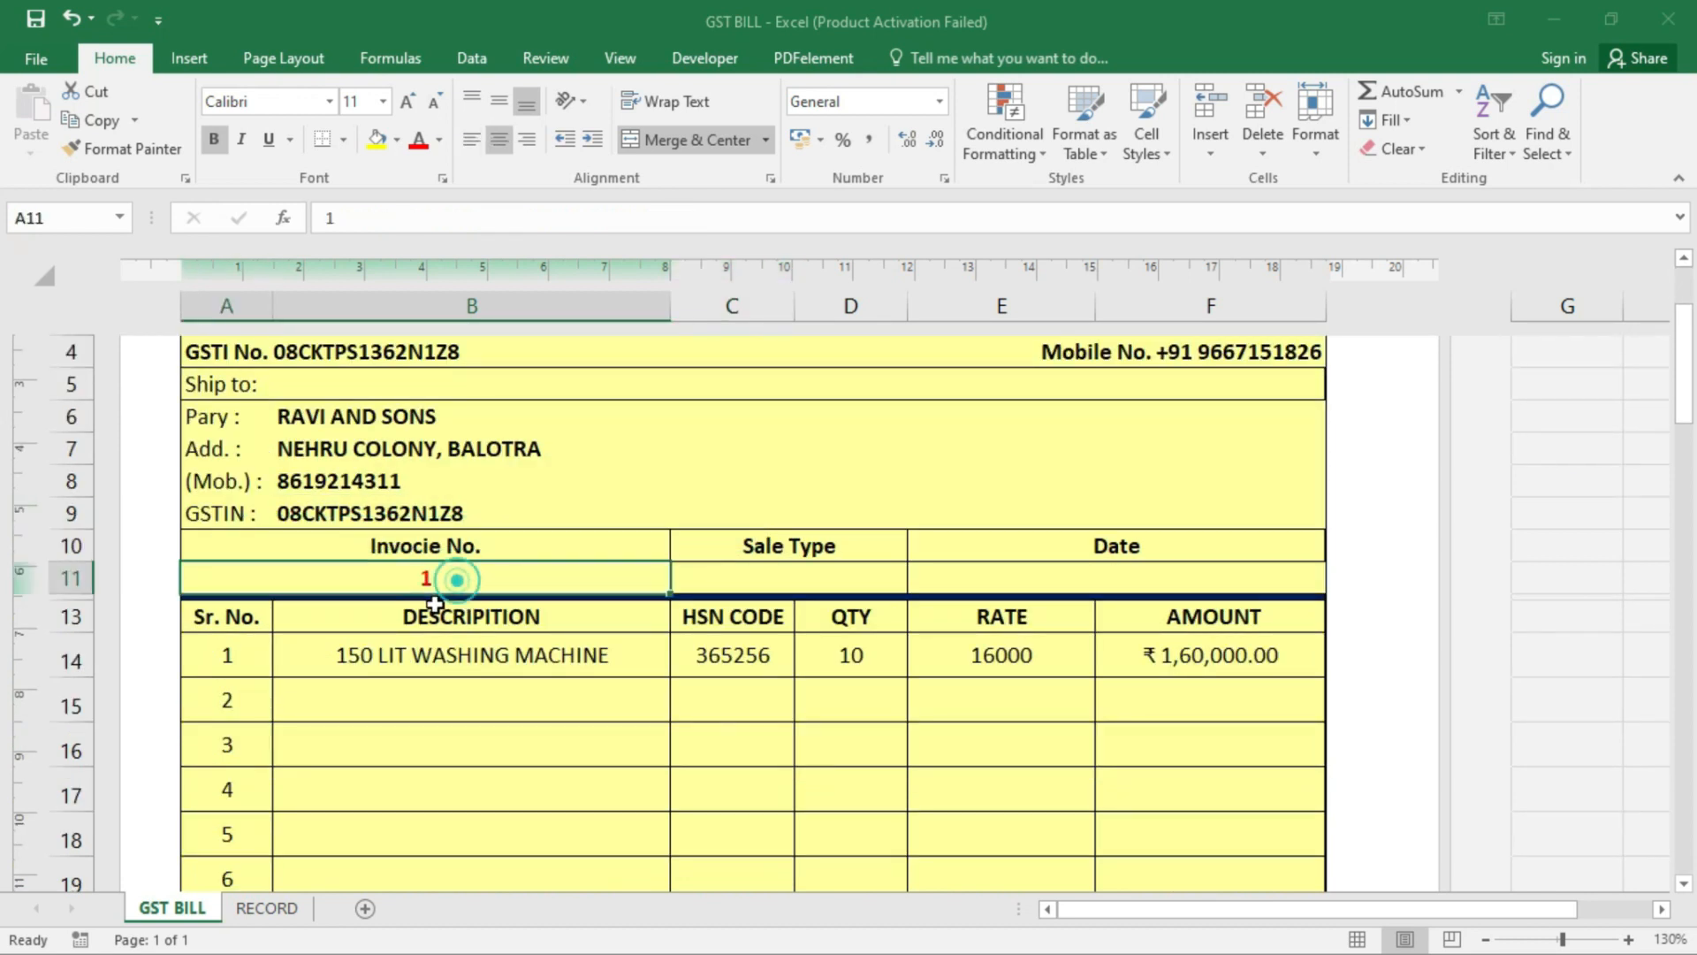
pyautogui.write('02')
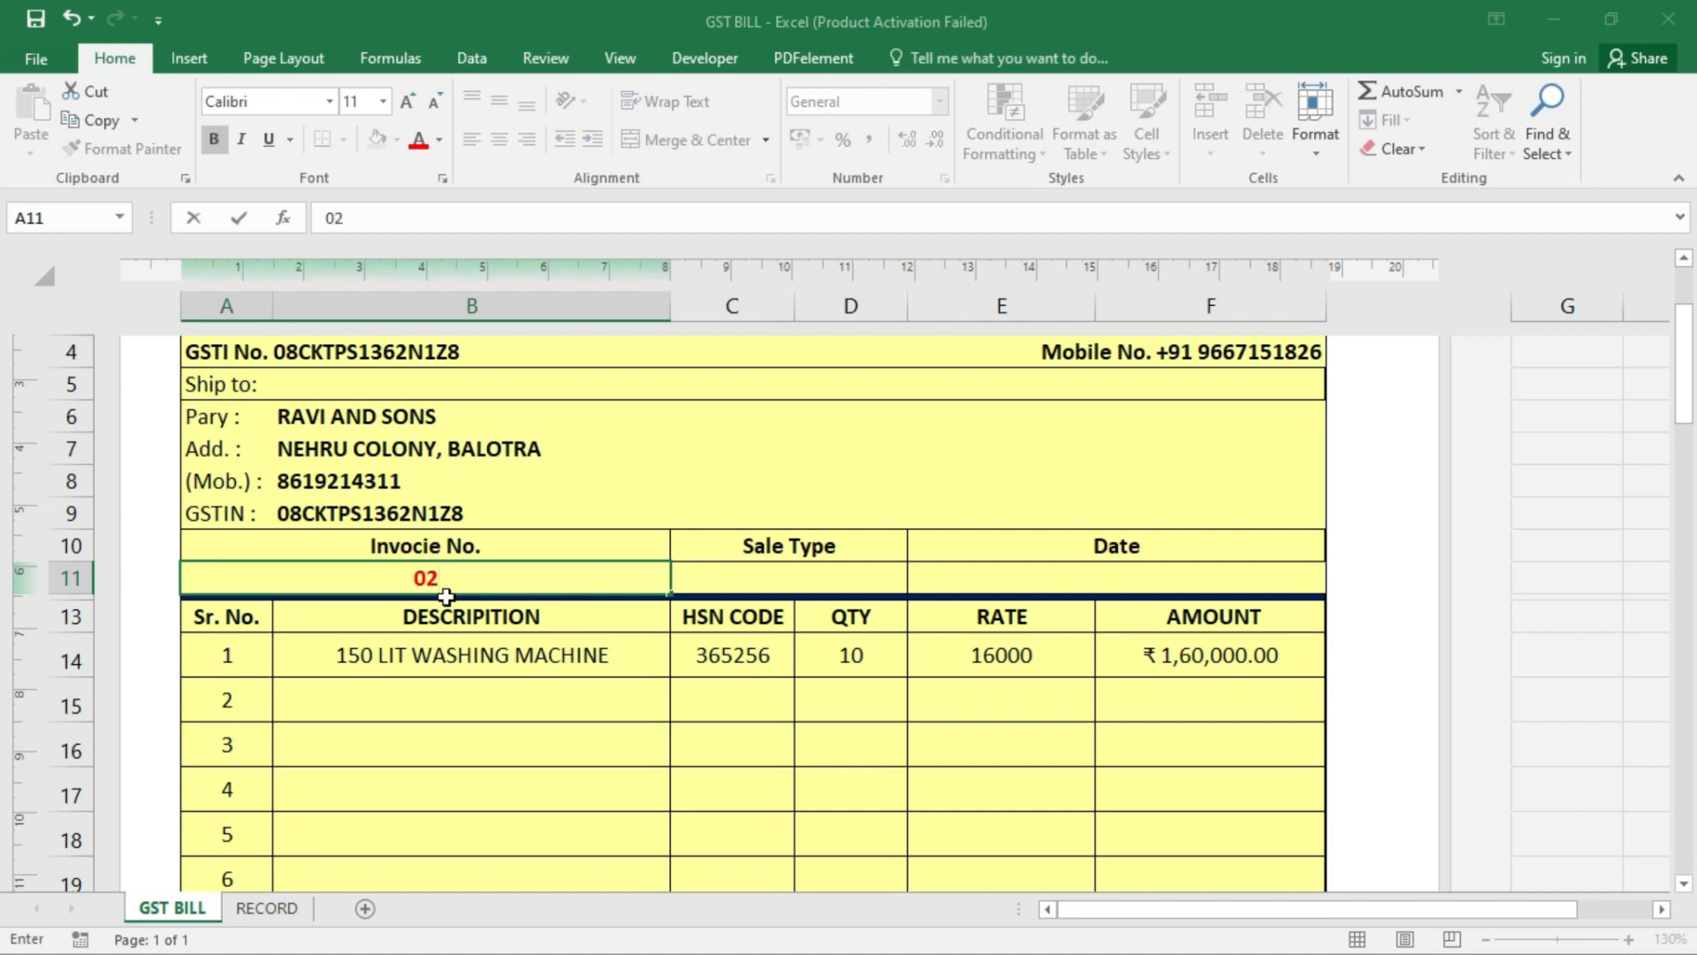
pyautogui.press('Return')
pyautogui.click(796, 582)
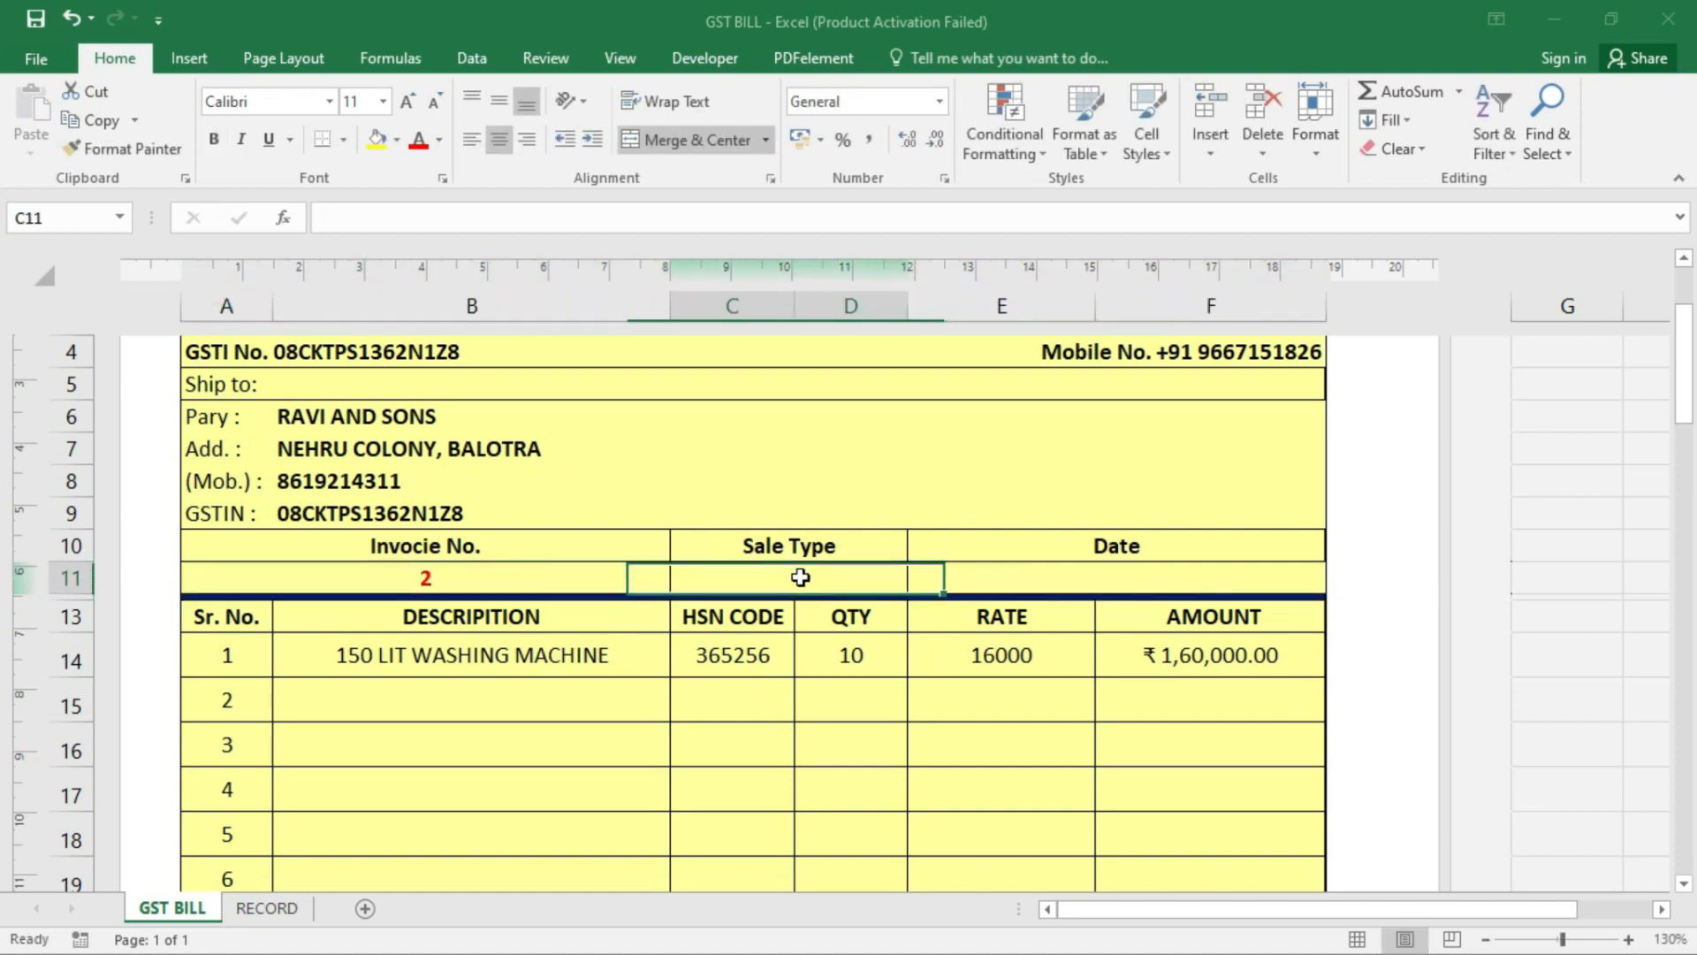
pyautogui.click(1124, 566)
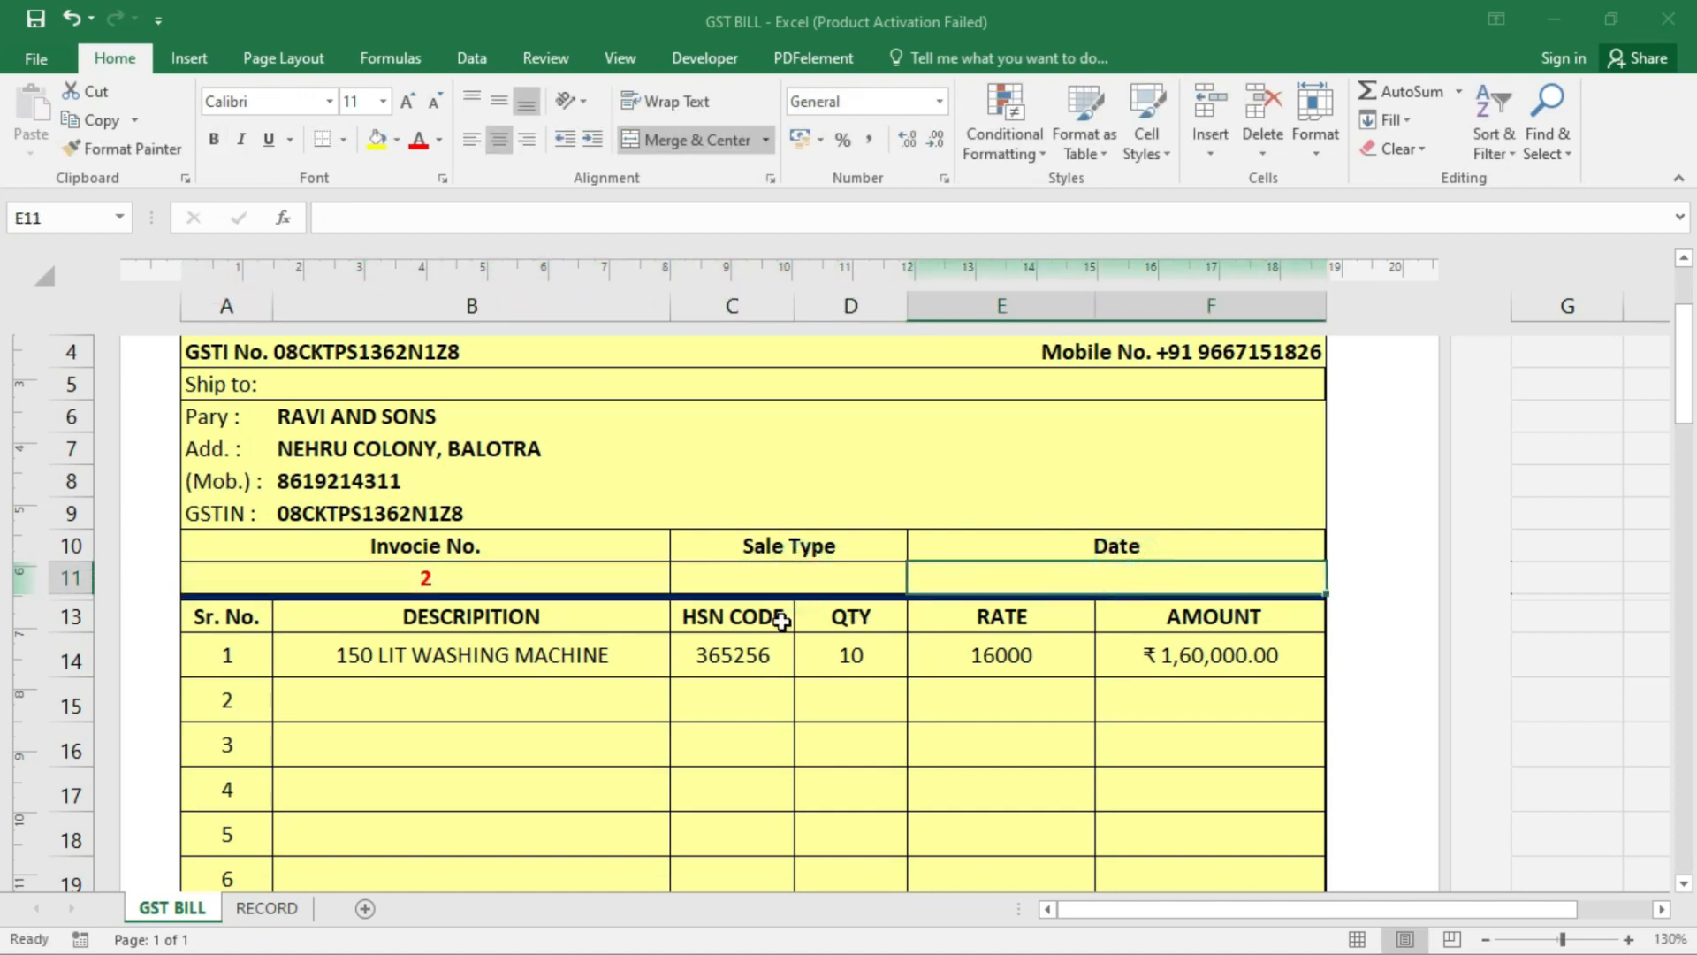
# - Choose 21" TV LG as the first item in B14 and check its HSN code lookup
pyautogui.click(487, 648)
pyautogui.scroll(-1, 499, 628)
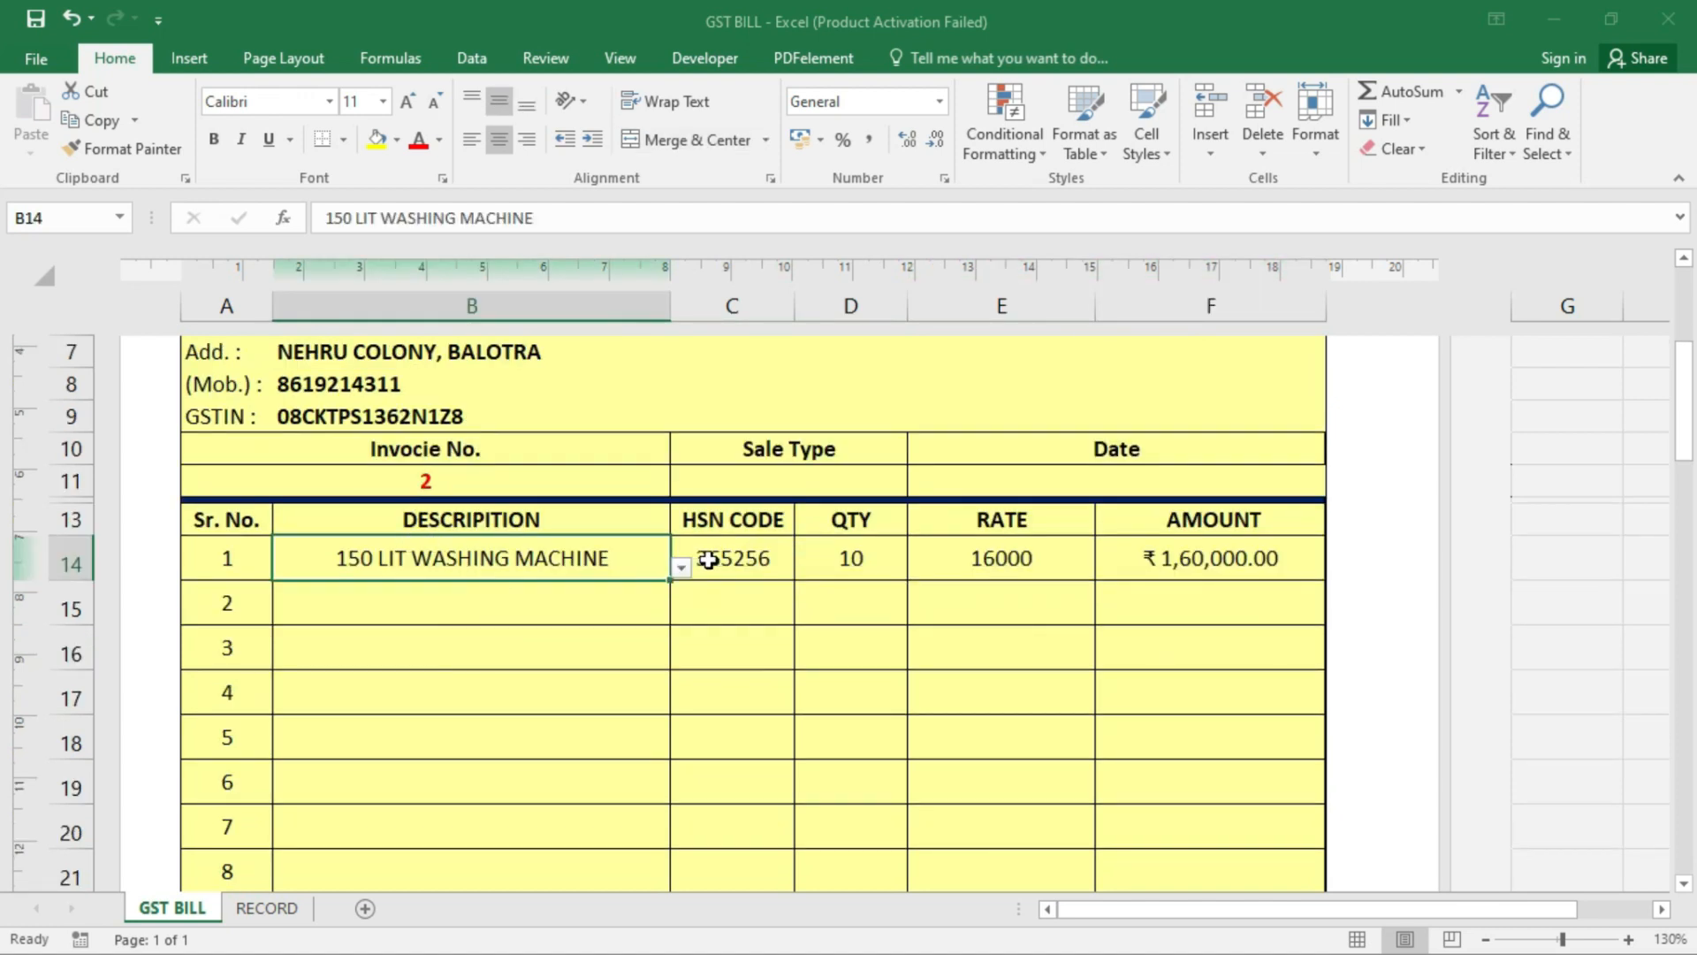
pyautogui.scroll(1, 594, 564)
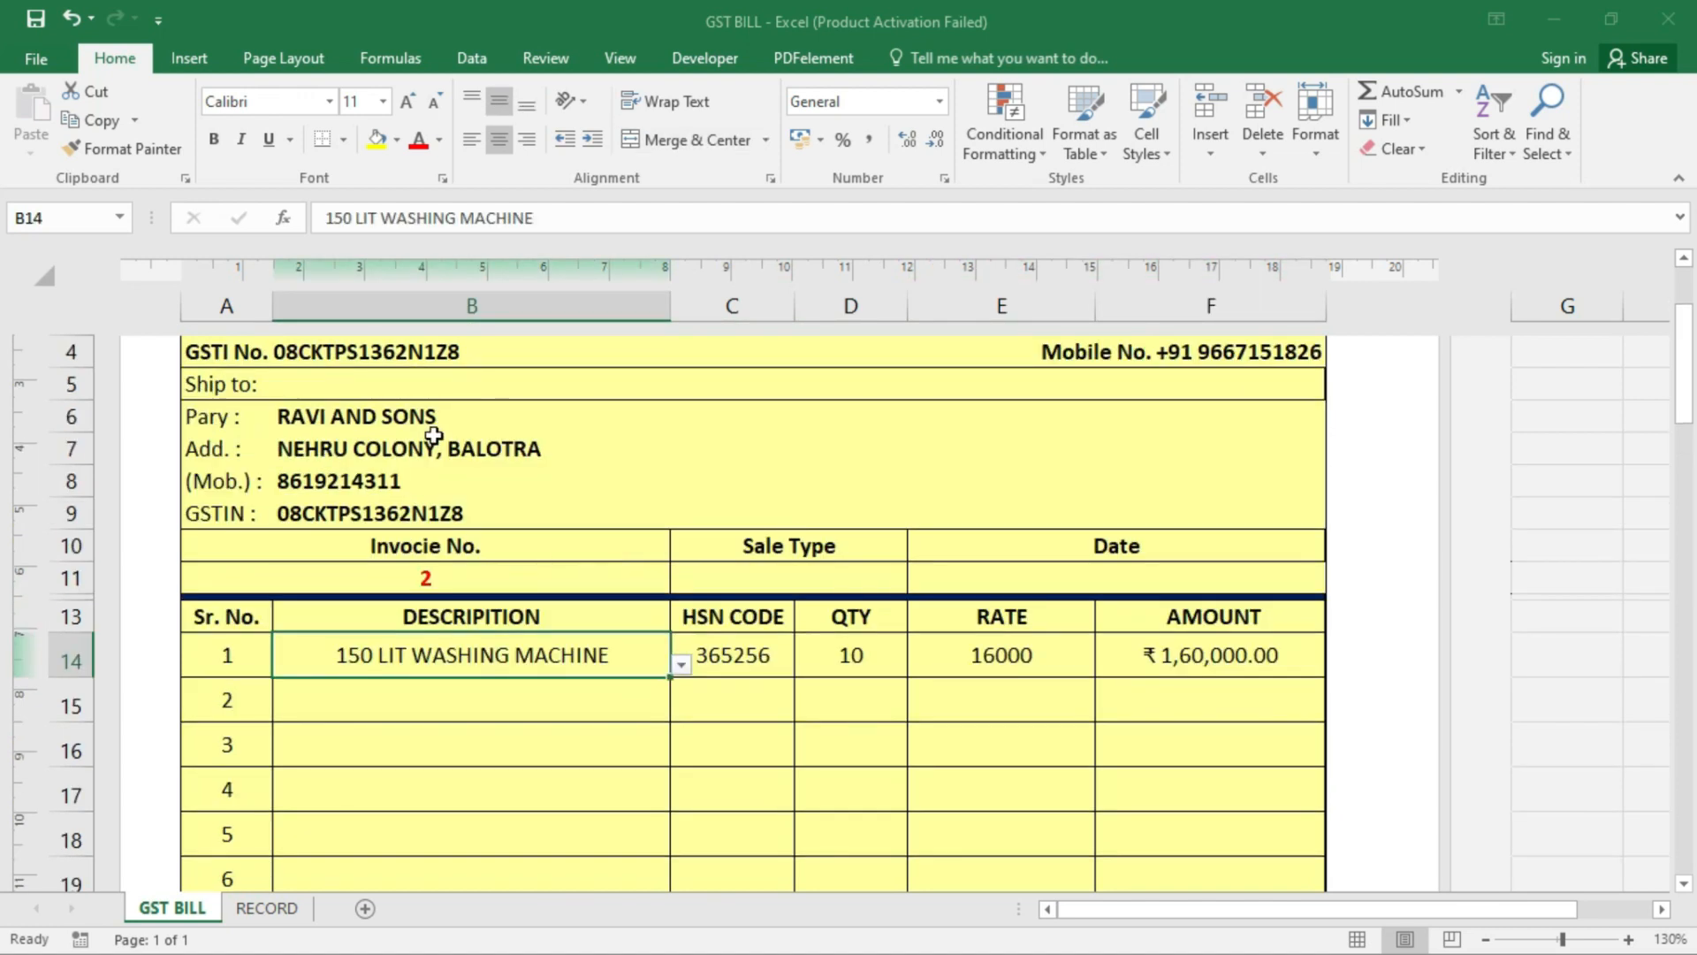
pyautogui.click(681, 664)
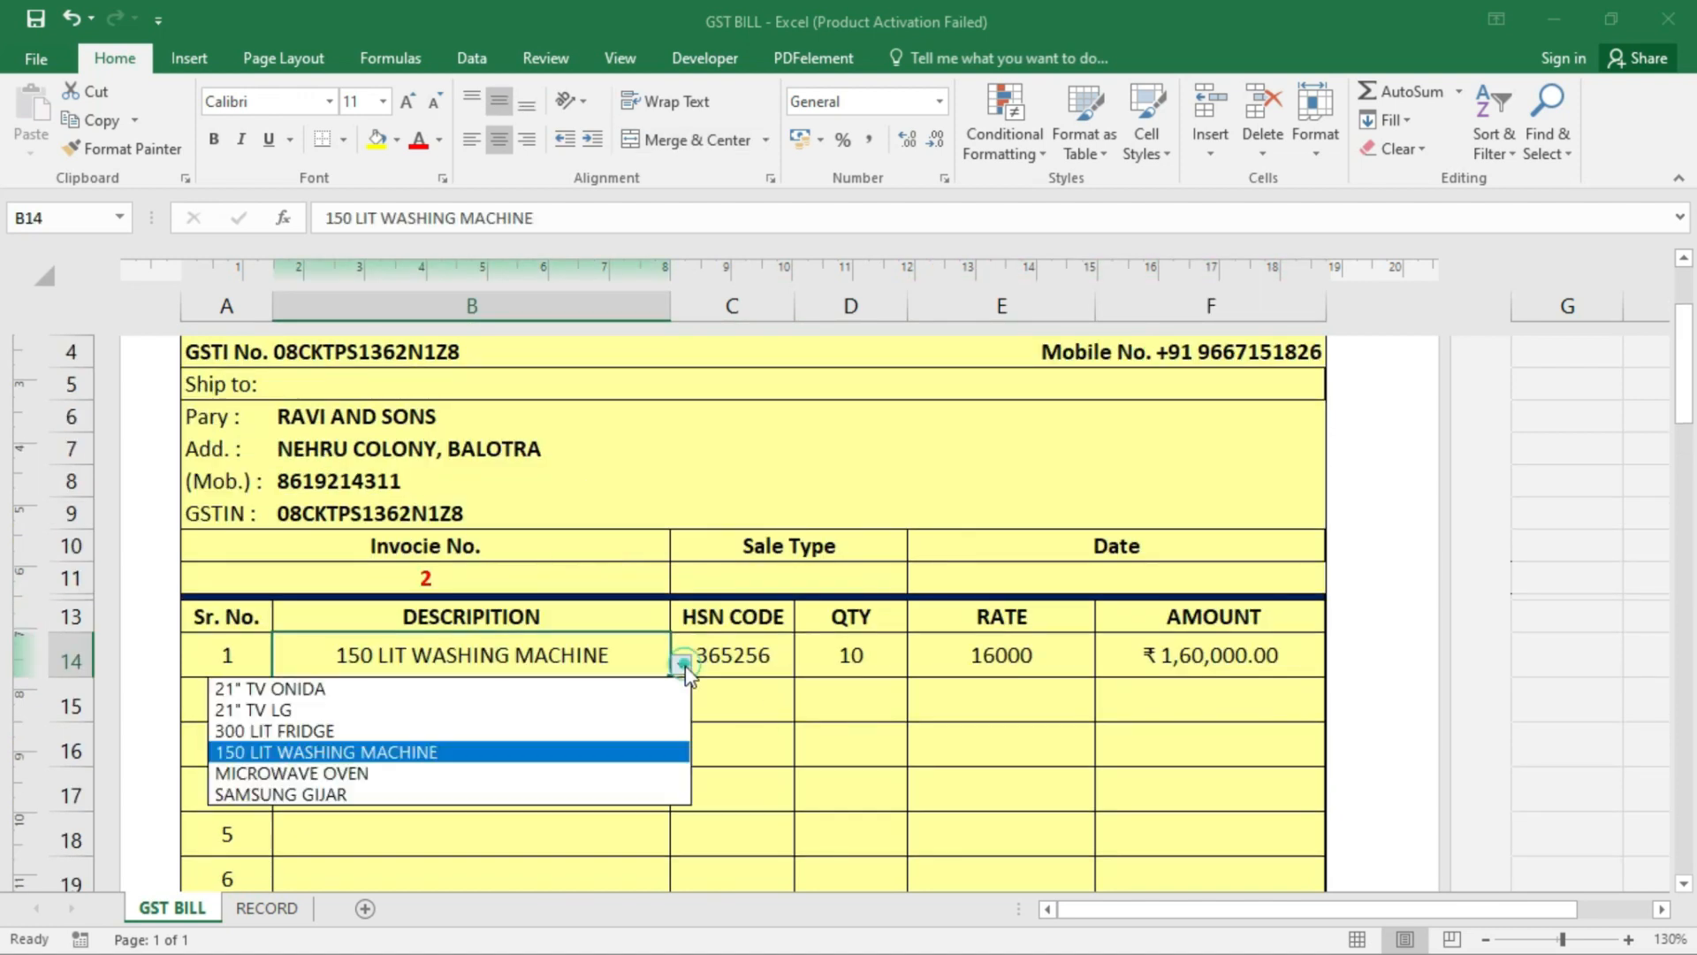
pyautogui.click(344, 704)
pyautogui.click(741, 656)
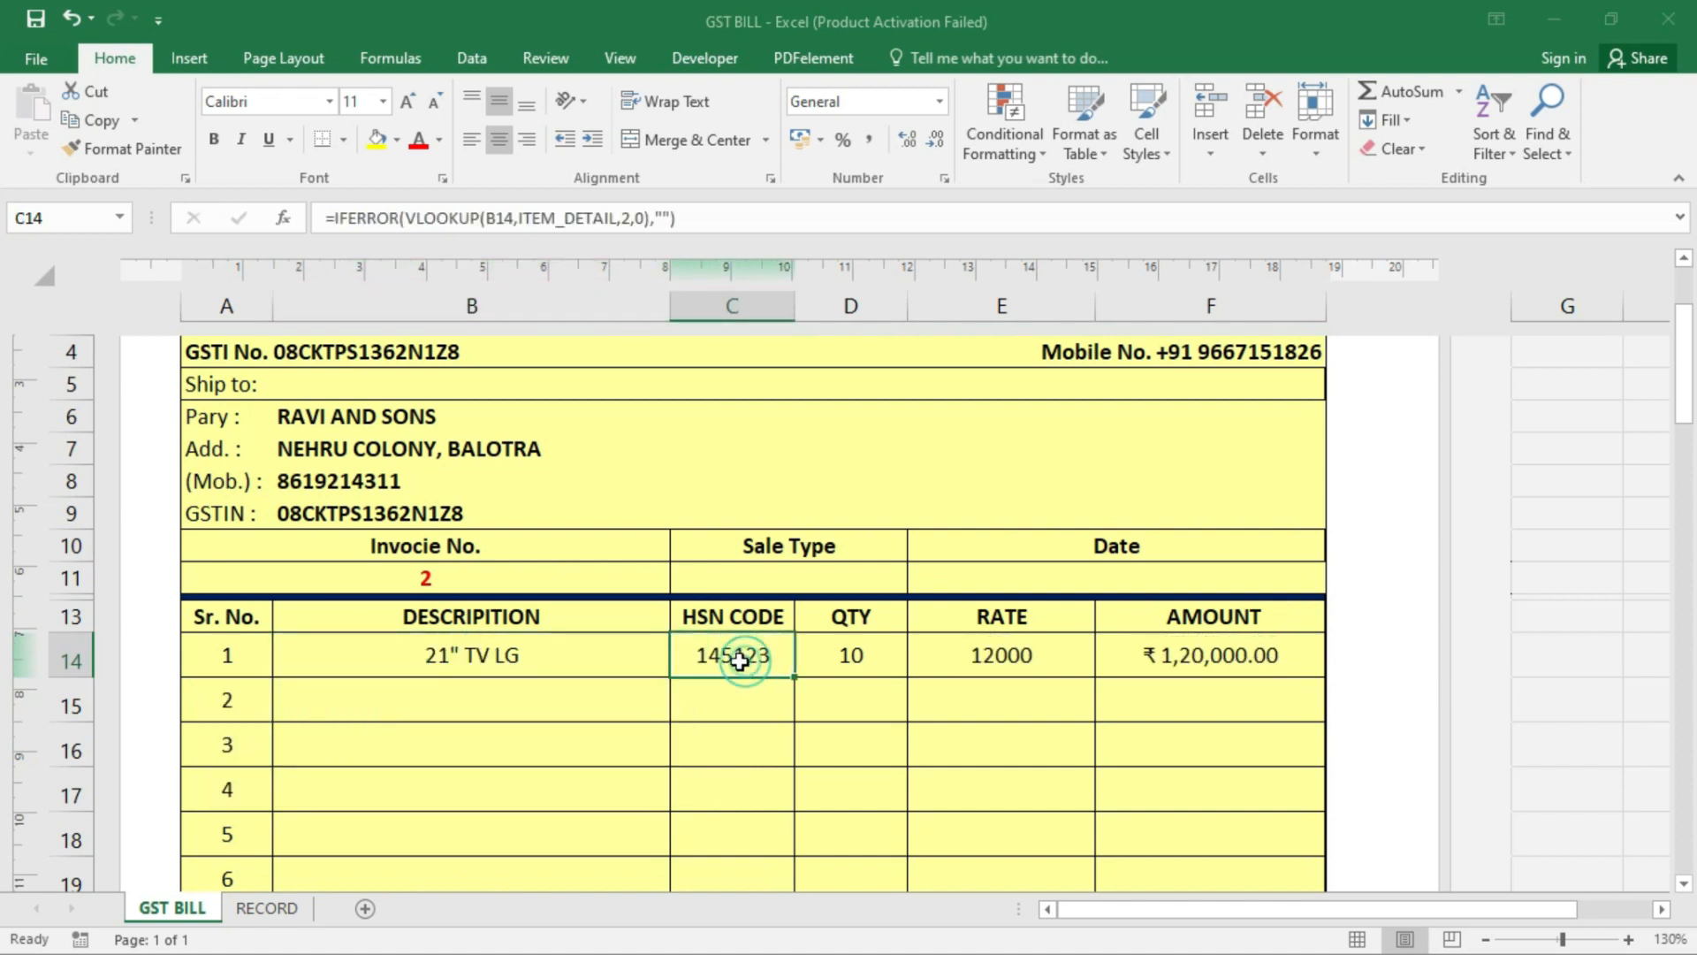
pyautogui.click(493, 661)
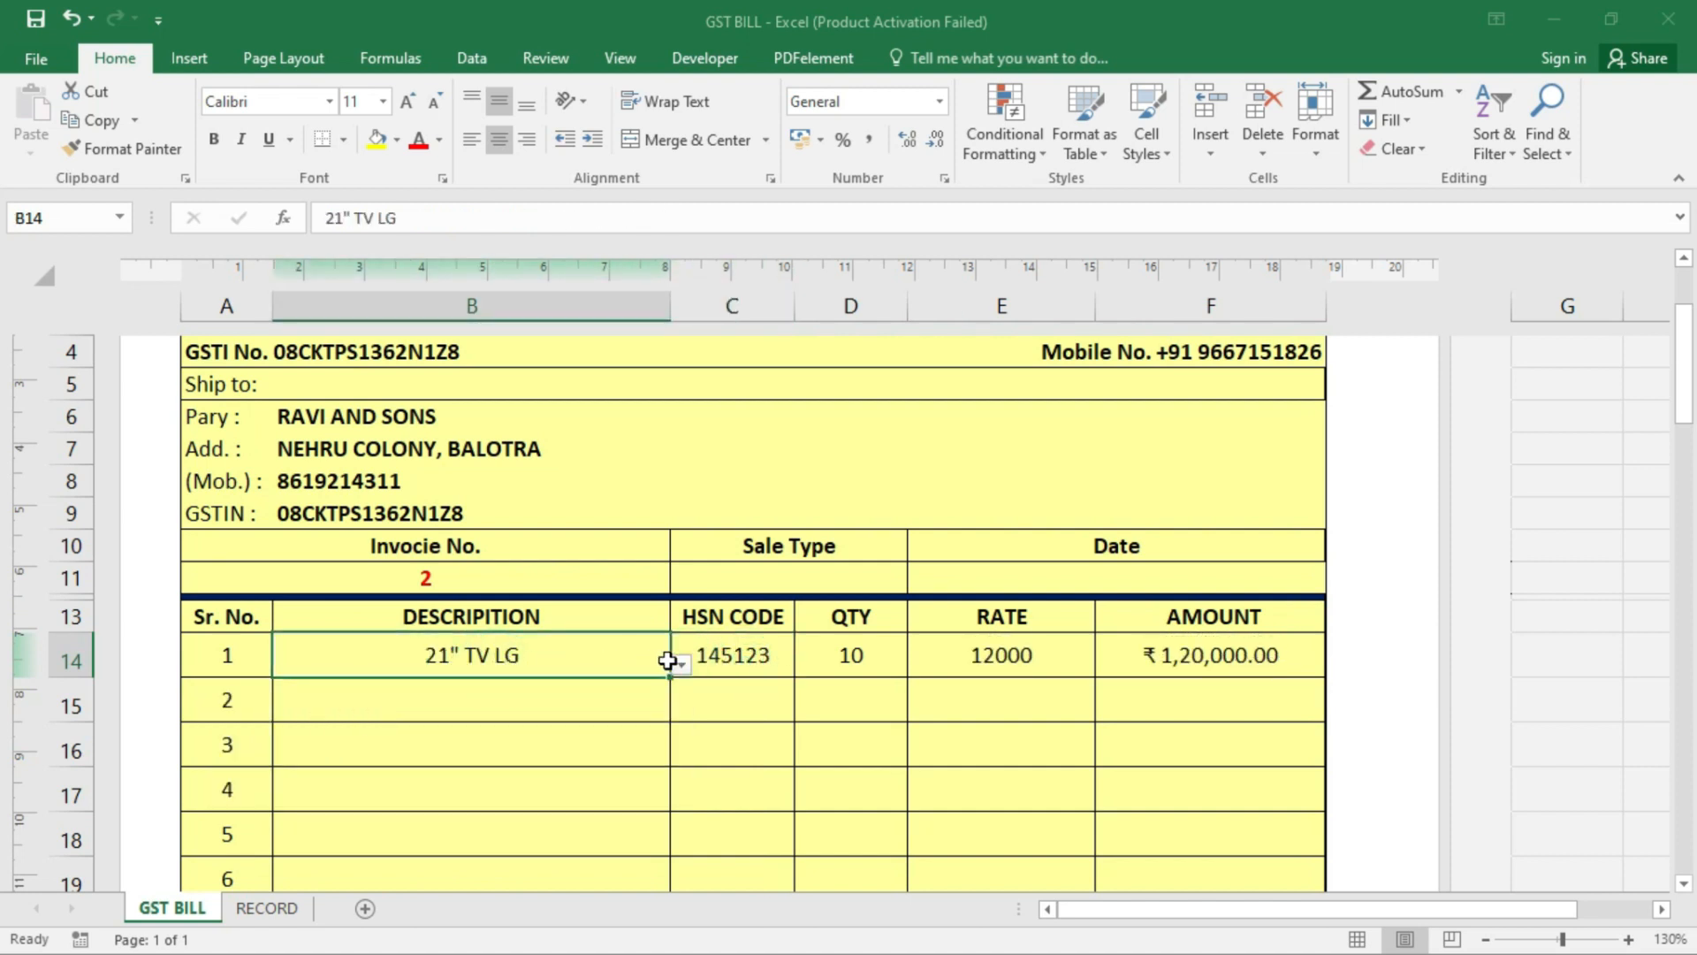
pyautogui.click(757, 656)
# - Enter quantity 5 in D14 and verify the rate and ₹60,000.00 amount formulas
pyautogui.click(840, 654)
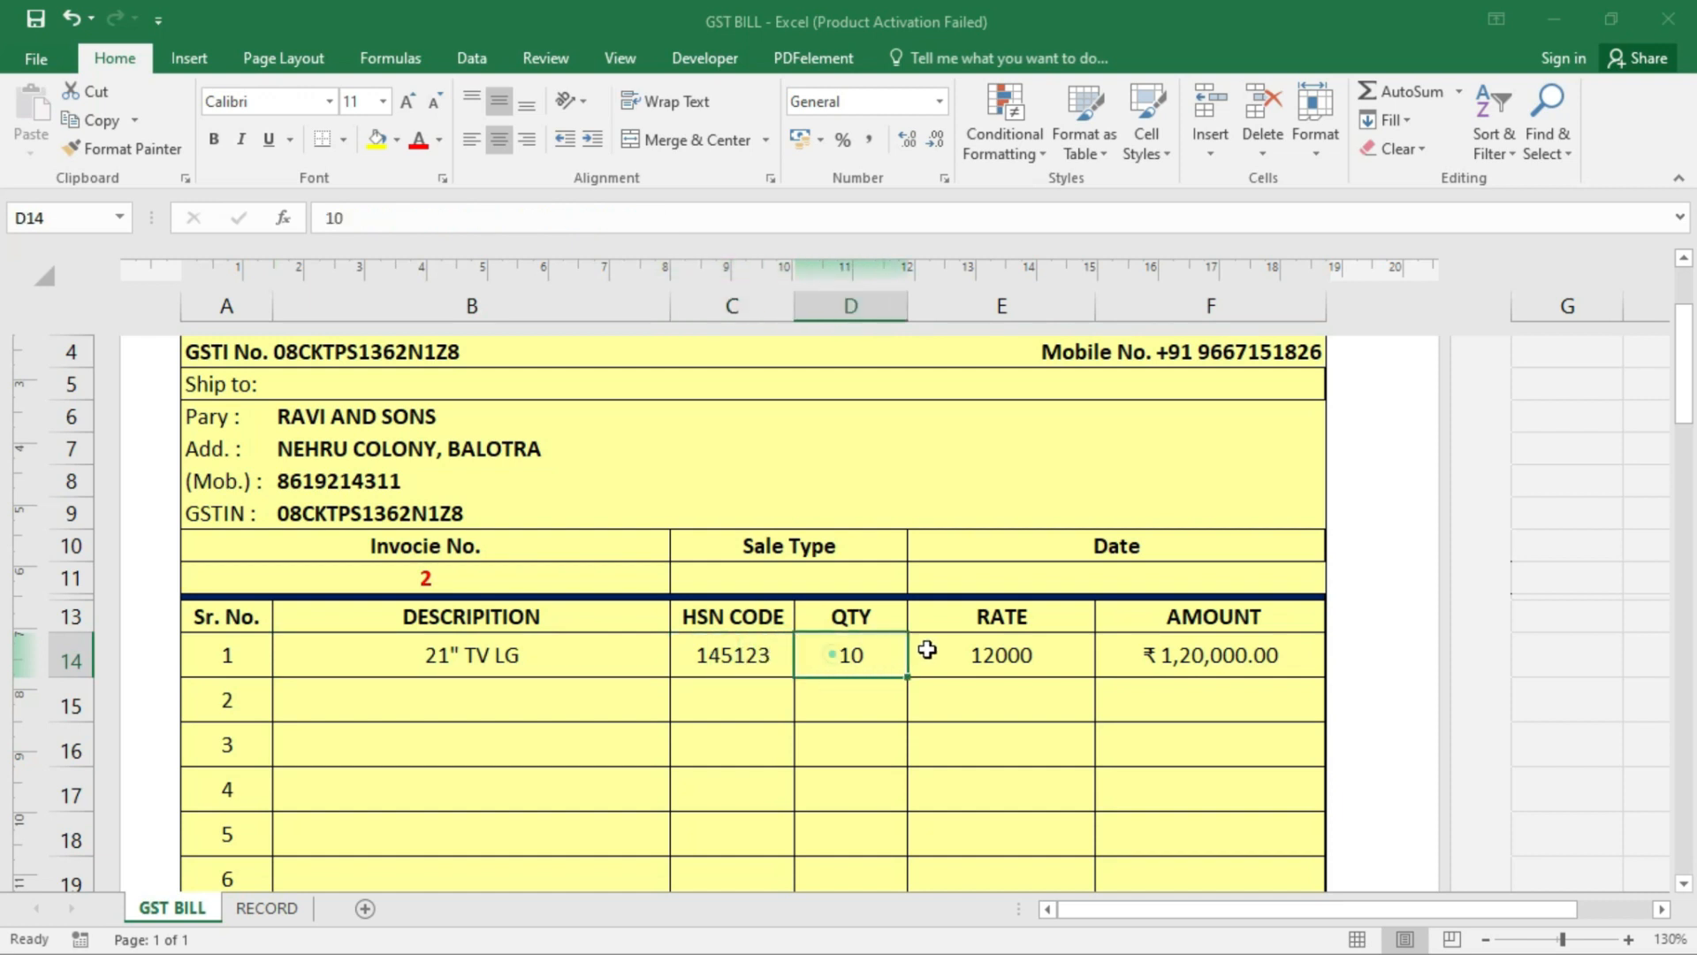
pyautogui.press('Delete')
pyautogui.press('Delete')
pyautogui.write('5')
pyautogui.press('Return')
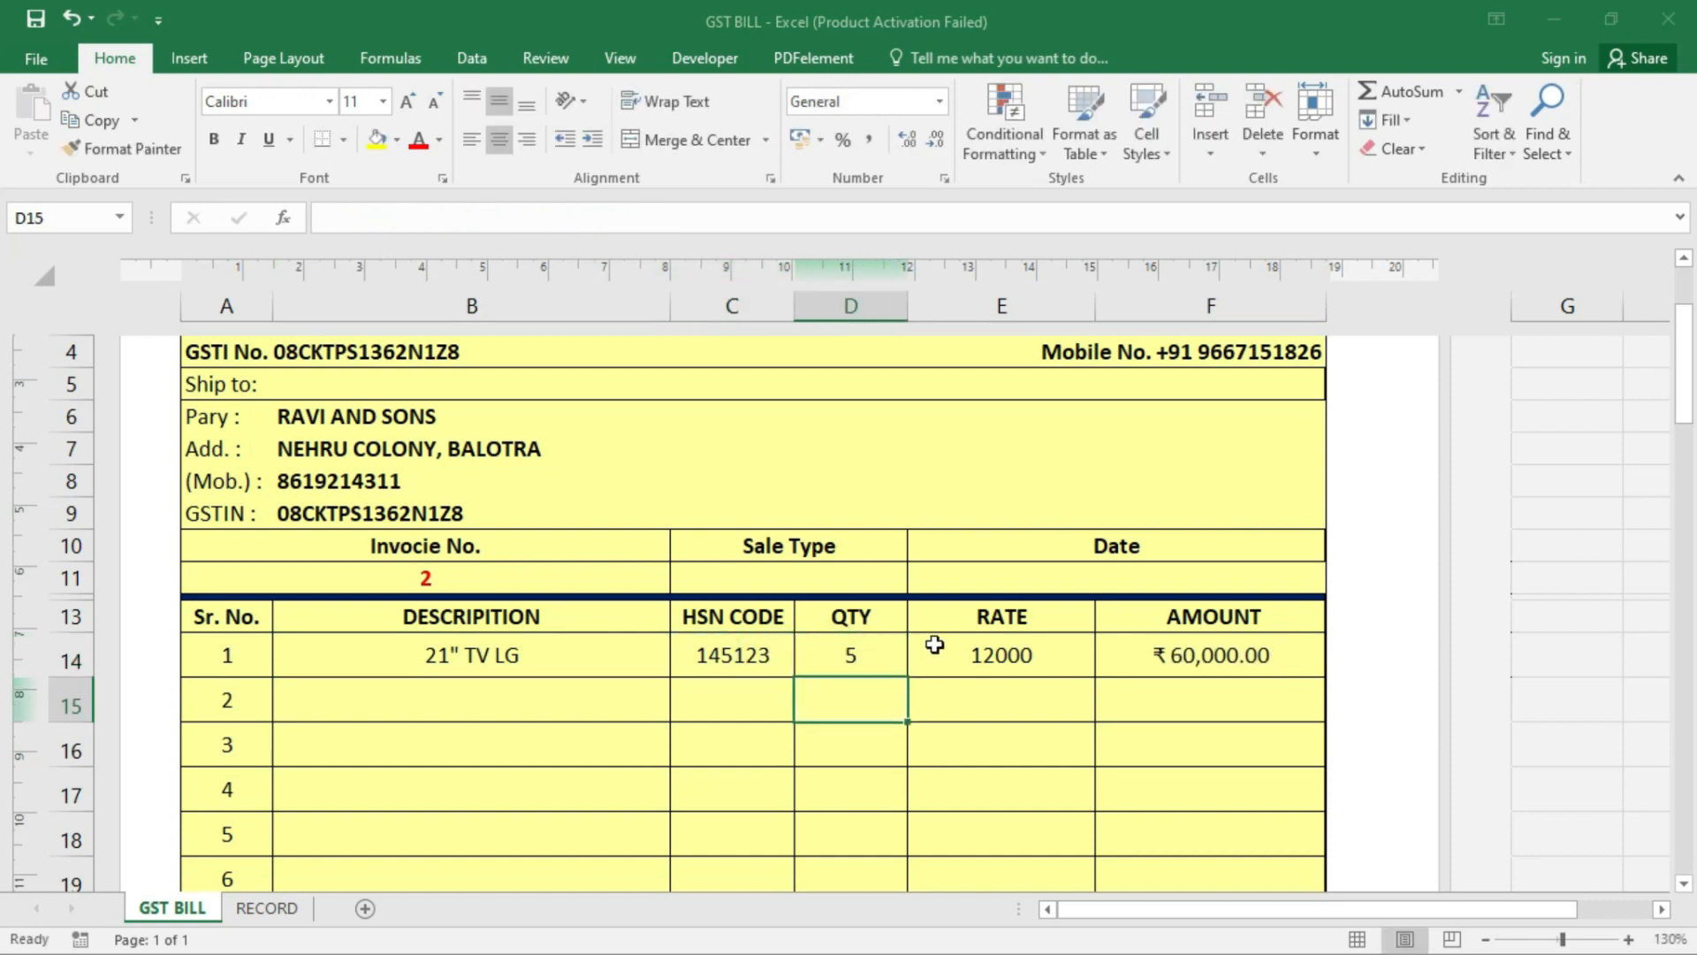
pyautogui.click(1056, 661)
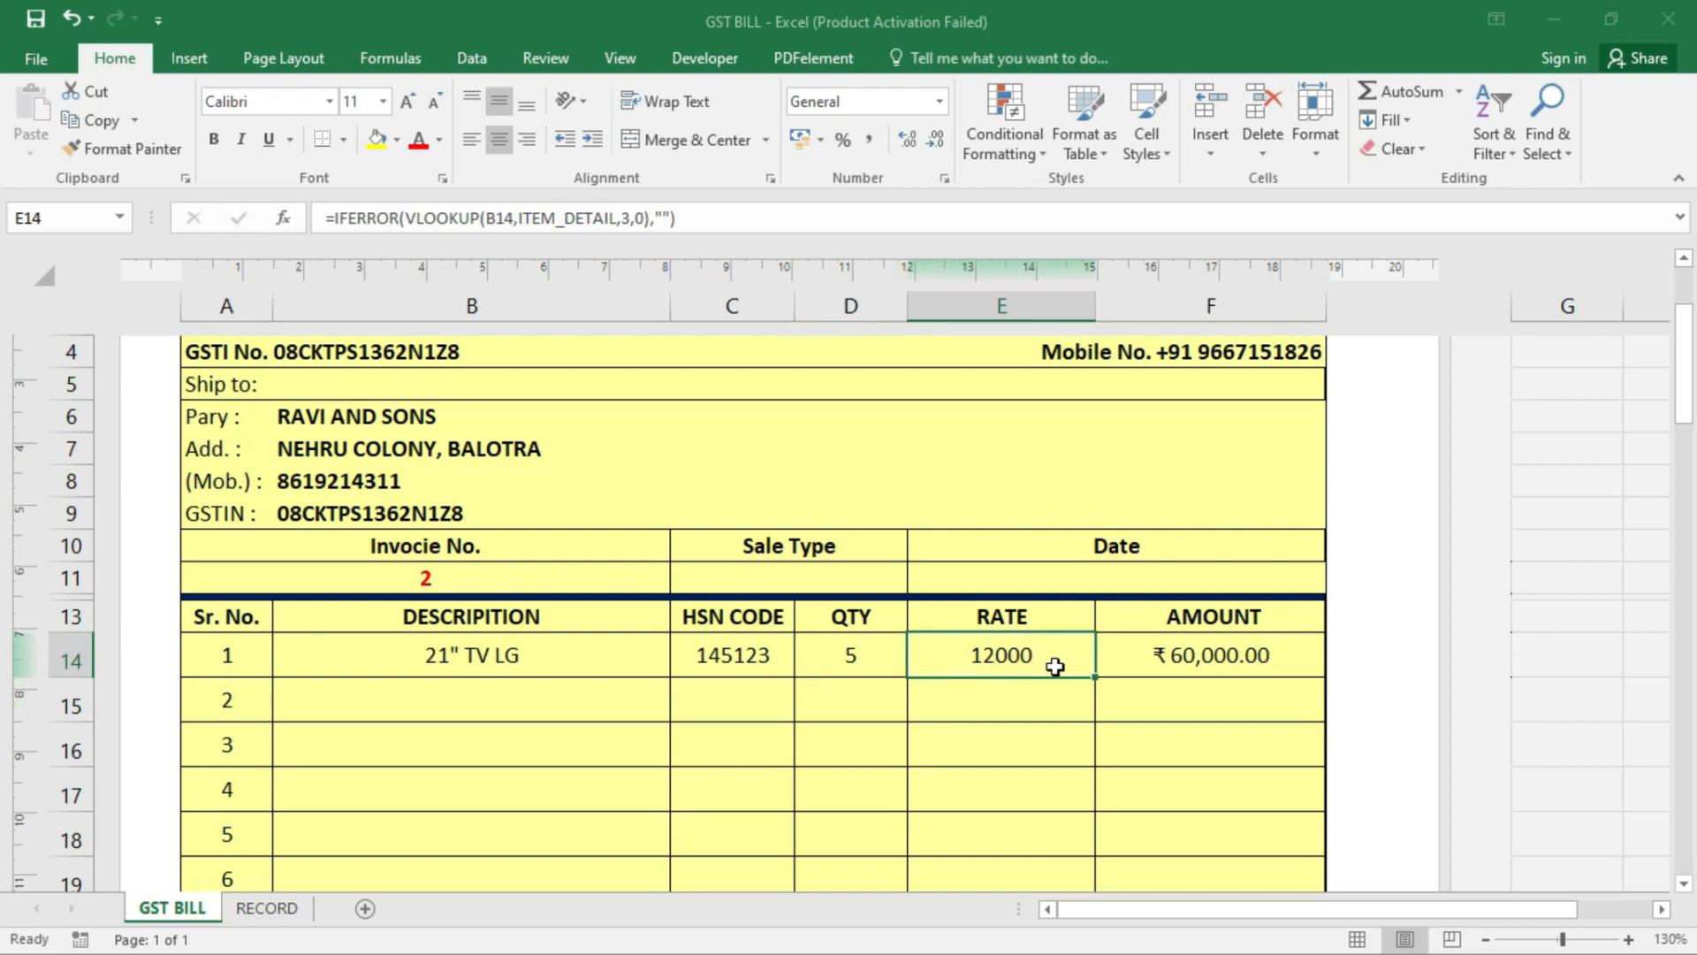
pyautogui.click(1163, 661)
pyautogui.scroll(-3, 1274, 661)
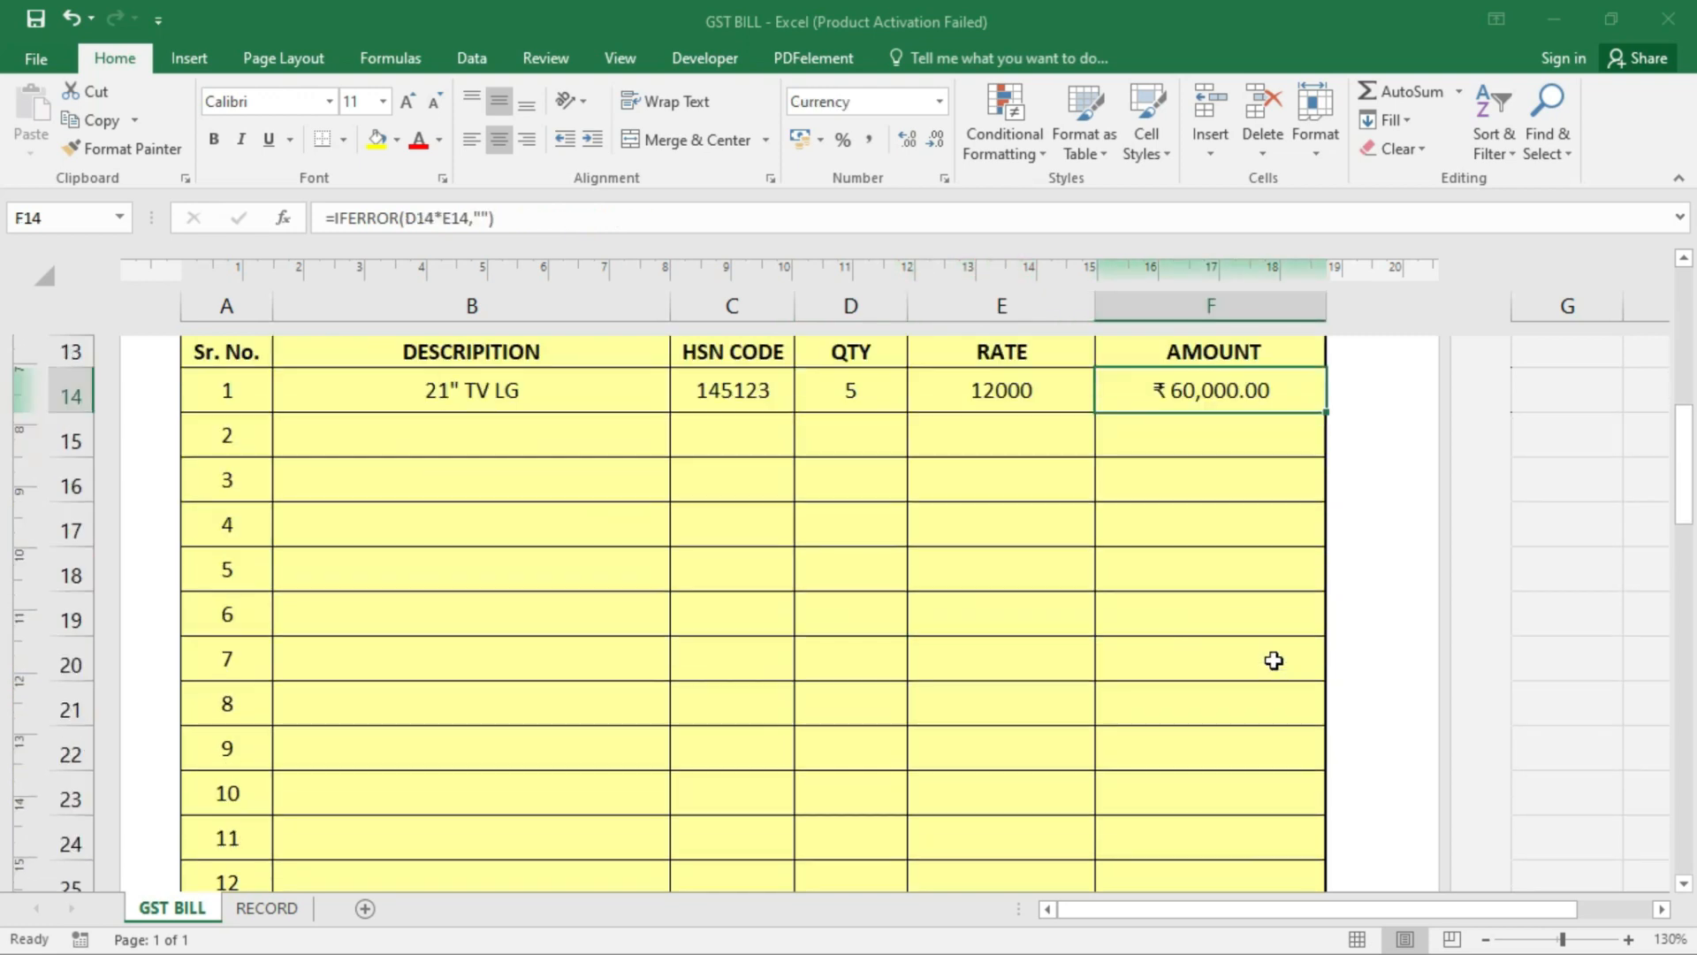
pyautogui.scroll(-3, 1273, 661)
pyautogui.click(983, 709)
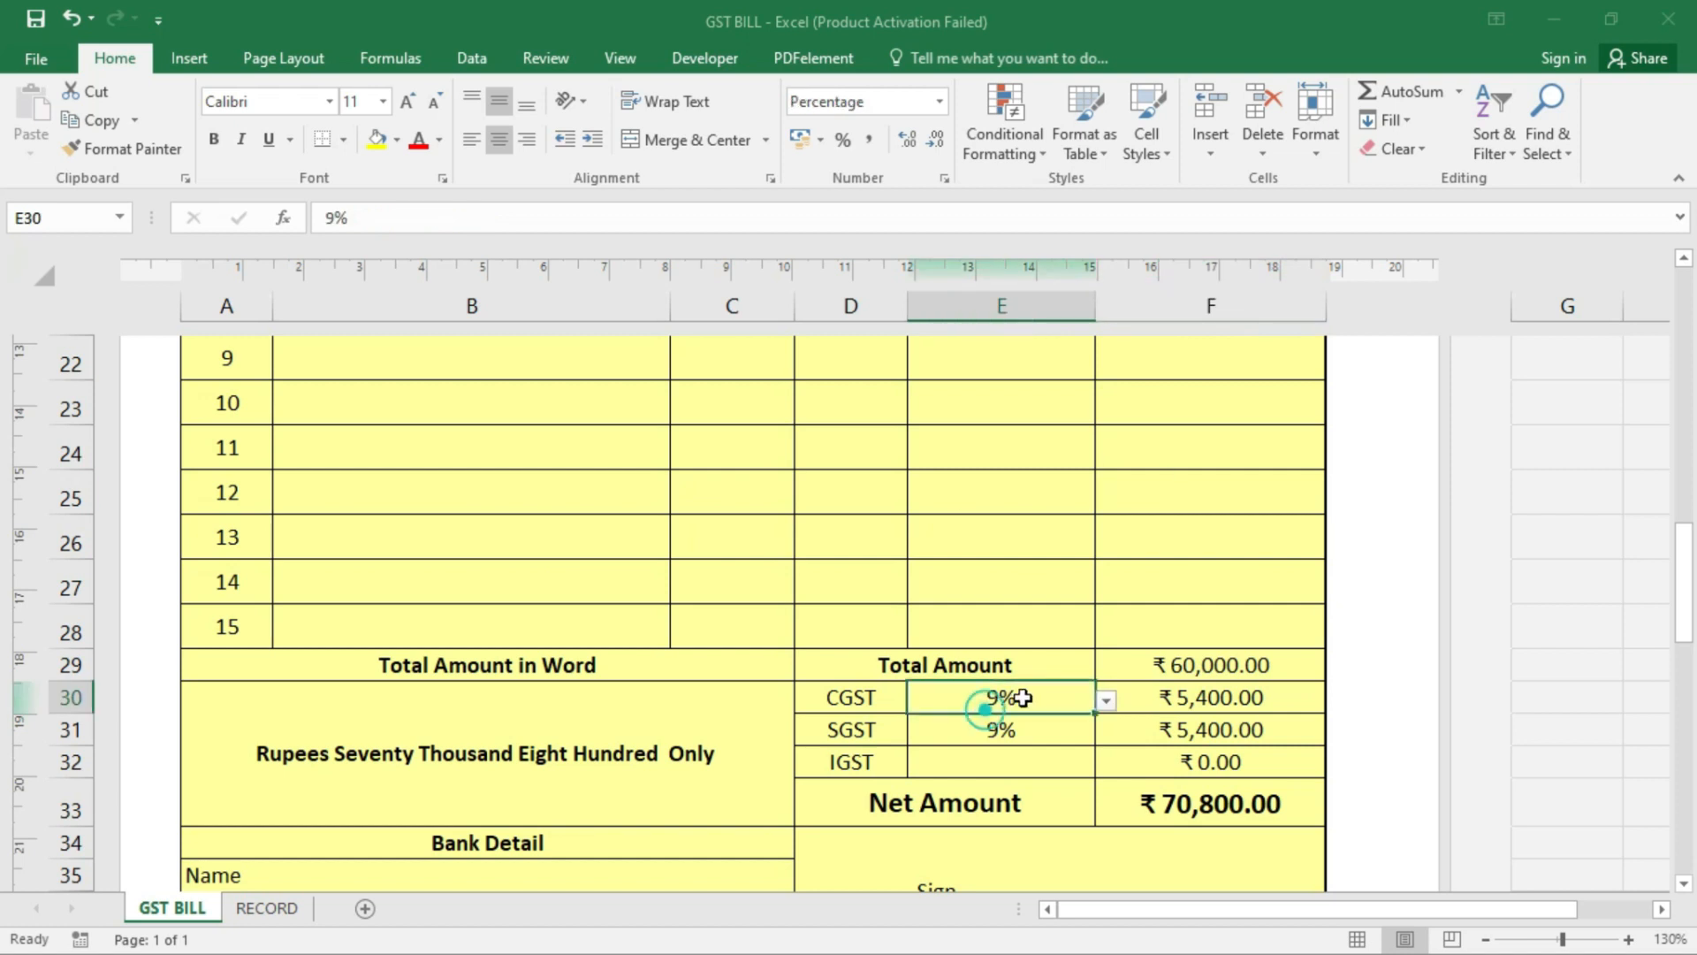
pyautogui.click(1106, 699)
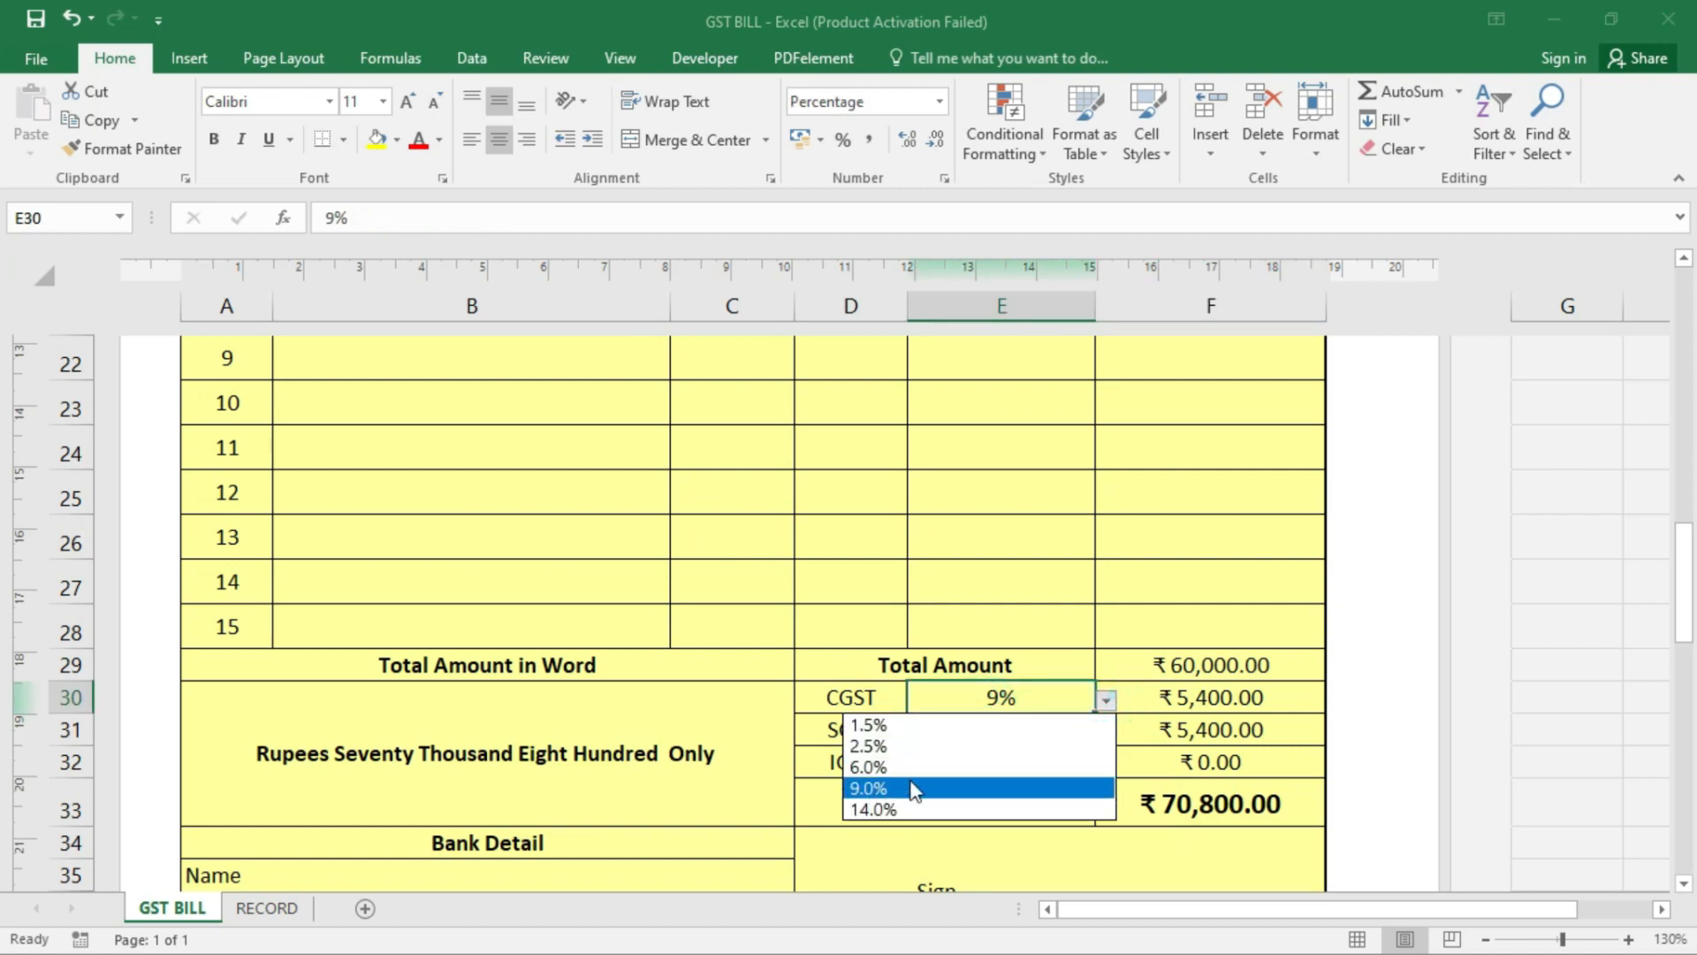
pyautogui.click(873, 789)
pyautogui.click(1057, 729)
pyautogui.click(1106, 732)
pyautogui.click(905, 821)
pyautogui.click(1161, 696)
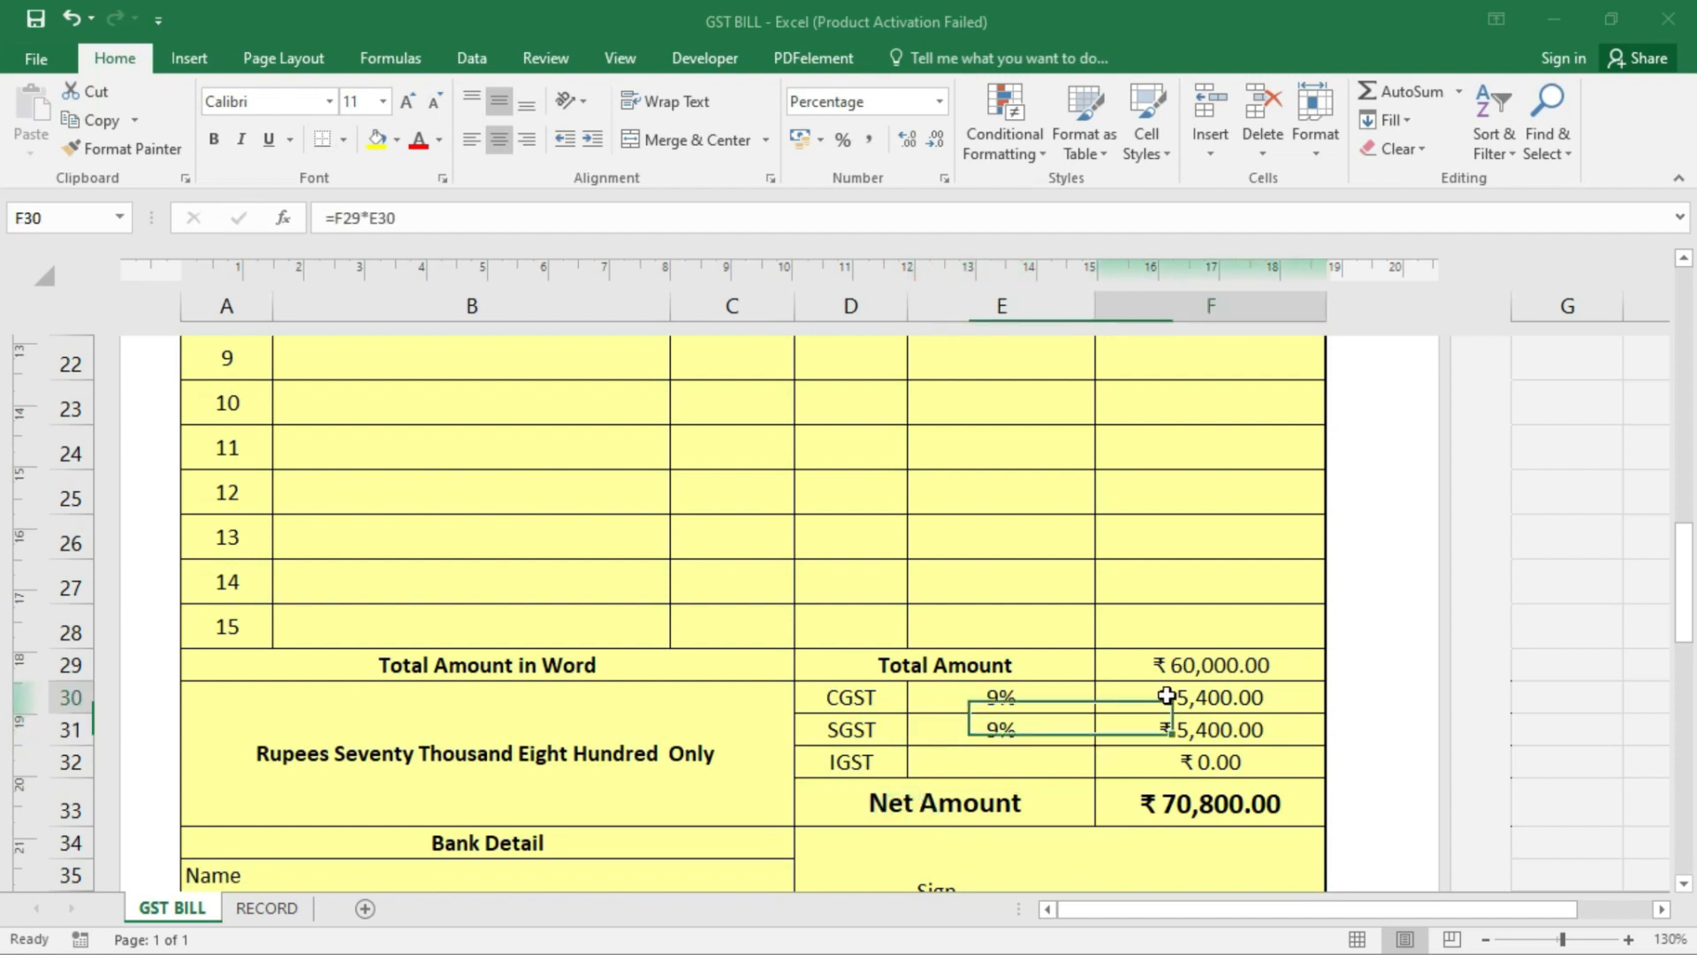
pyautogui.click(1211, 668)
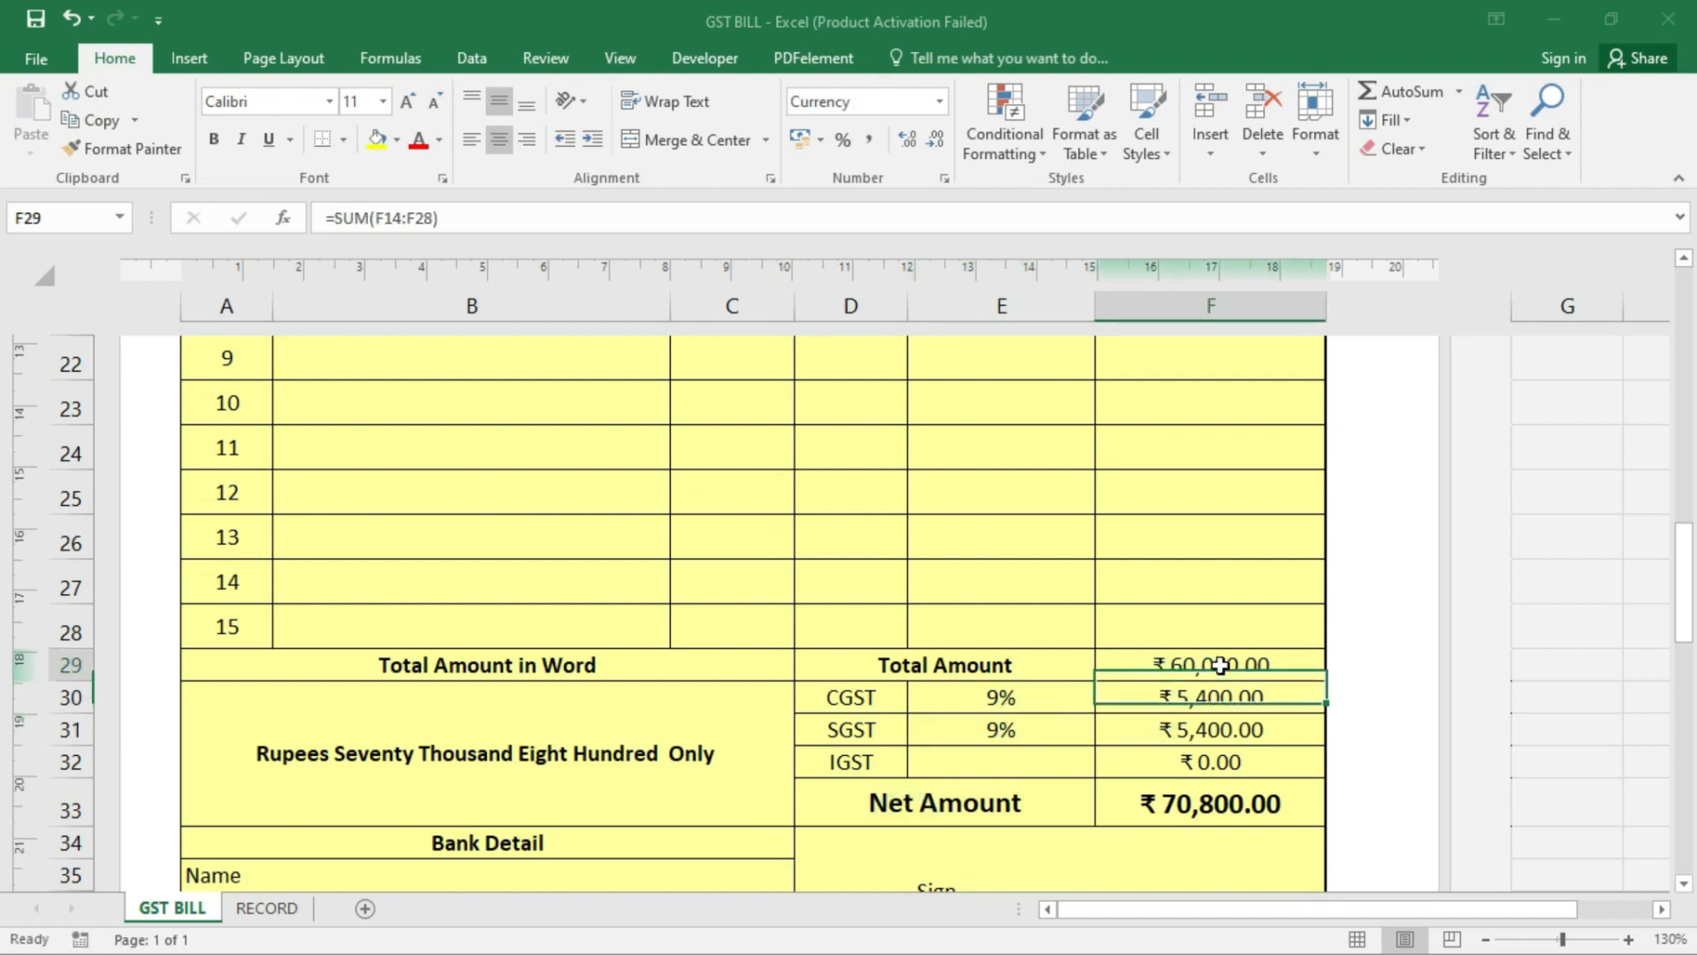
pyautogui.click(1223, 697)
pyautogui.click(1225, 730)
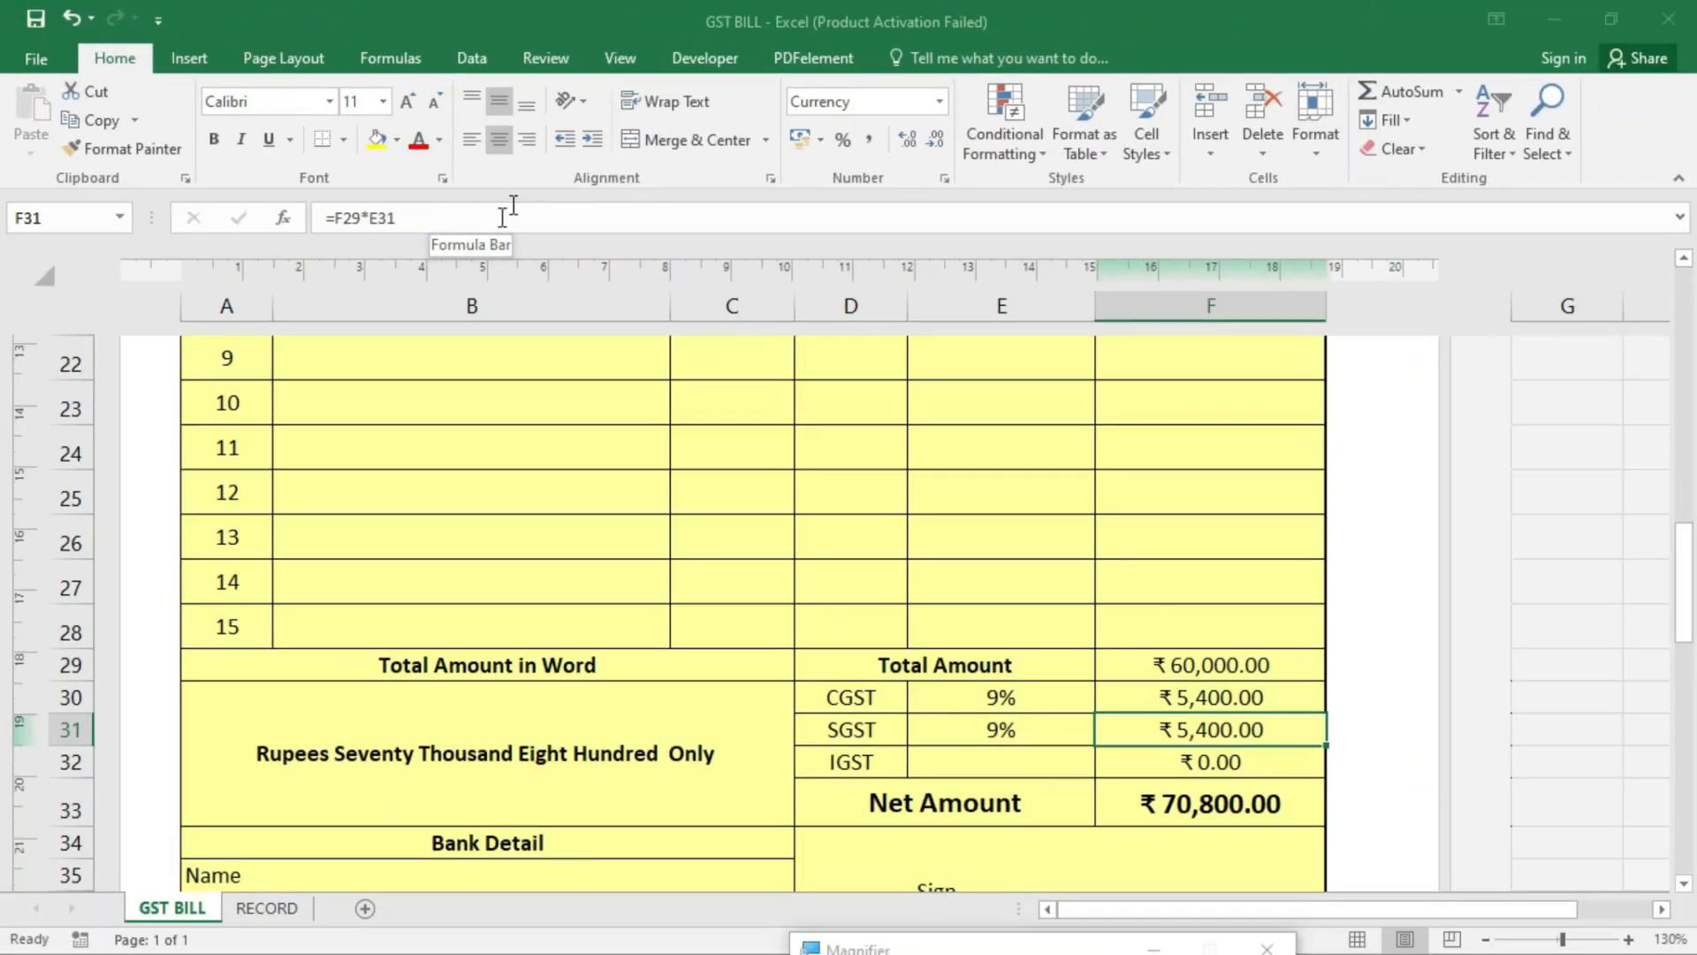
pyautogui.click(1241, 817)
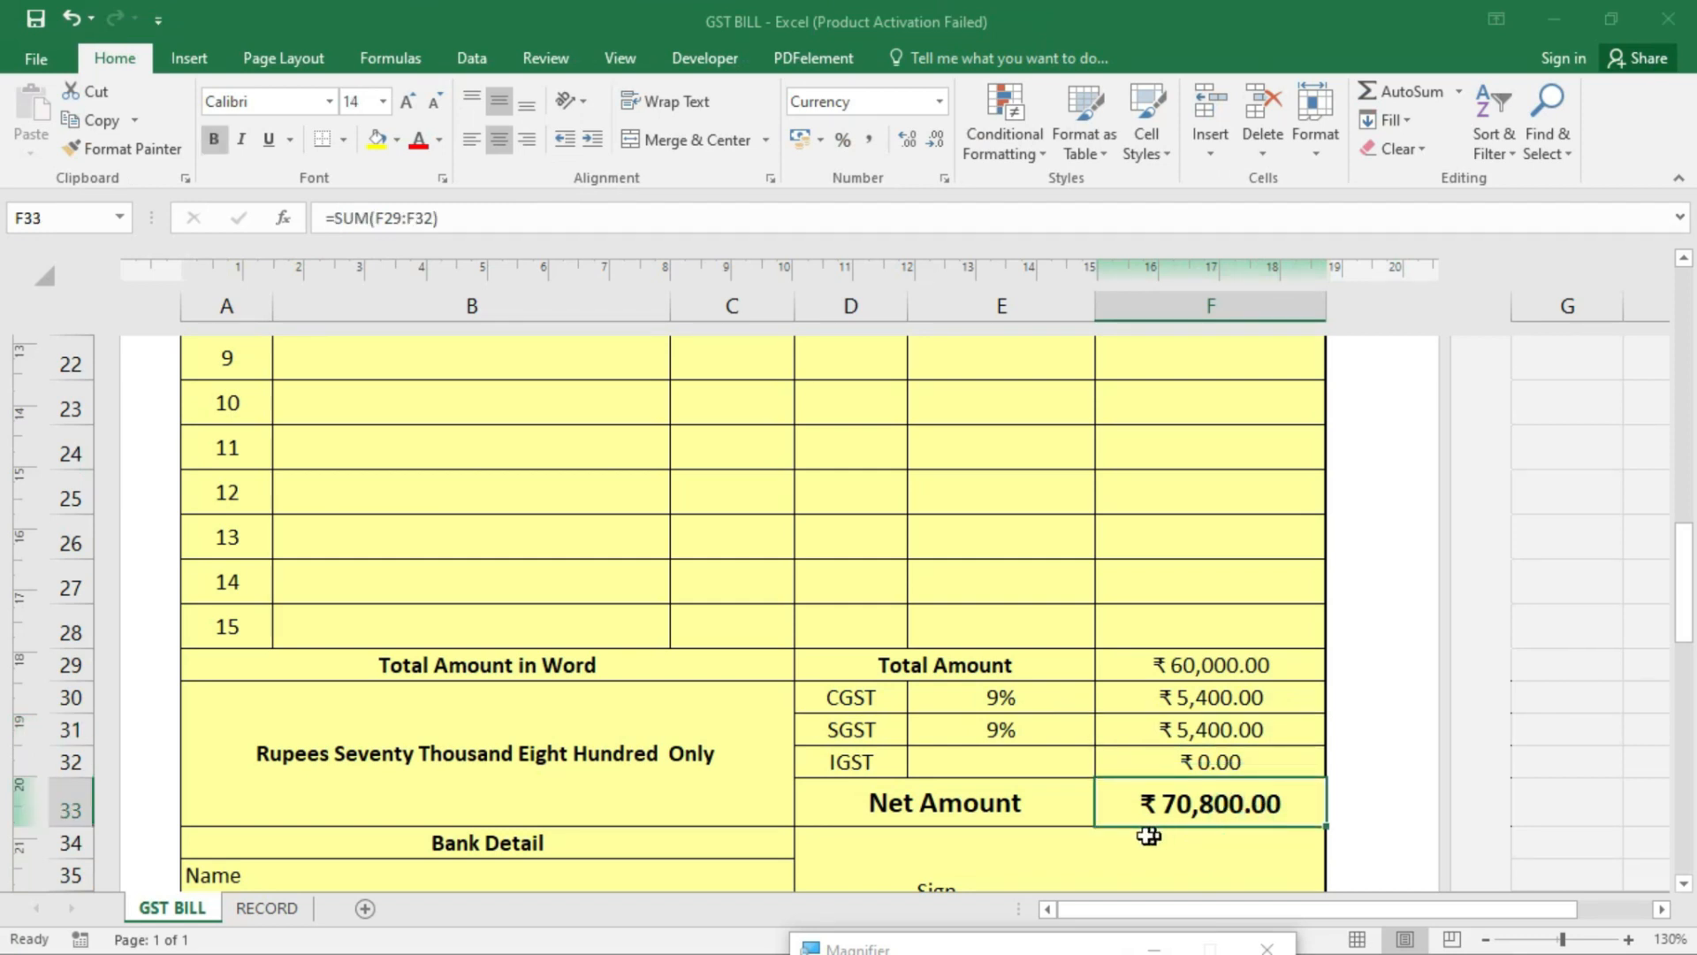
pyautogui.moveTo(1193, 668); pyautogui.dragTo(1194, 722)
pyautogui.click(1210, 667)
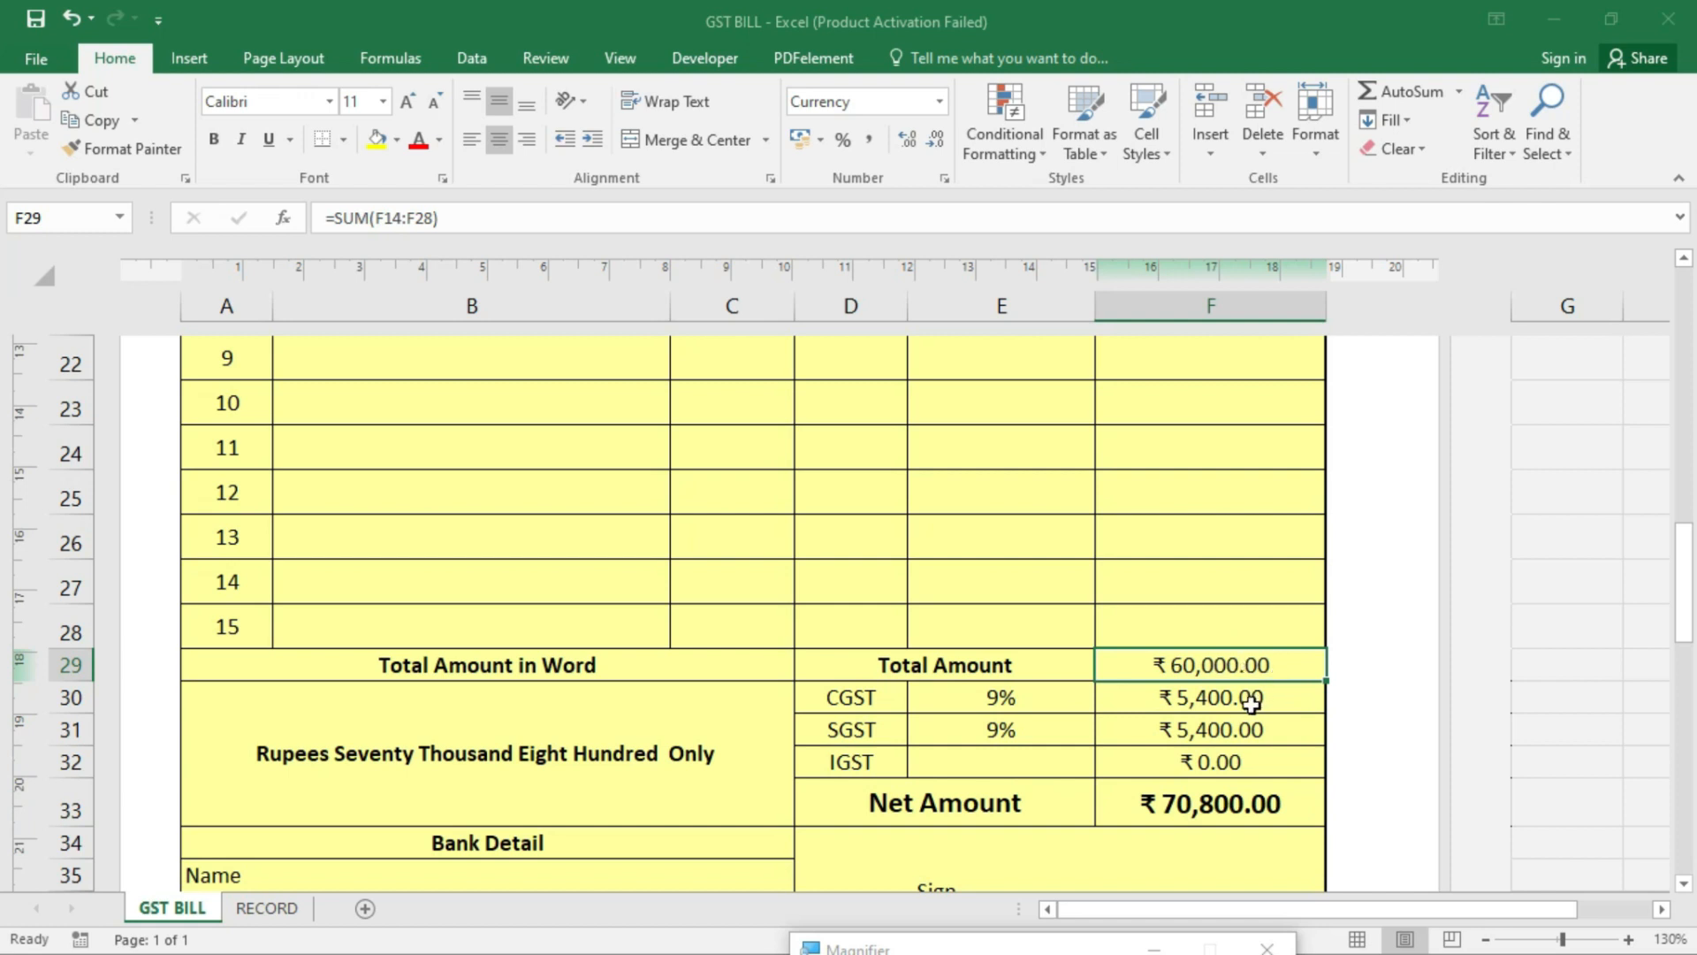
pyautogui.moveTo(1251, 702); pyautogui.dragTo(1253, 723)
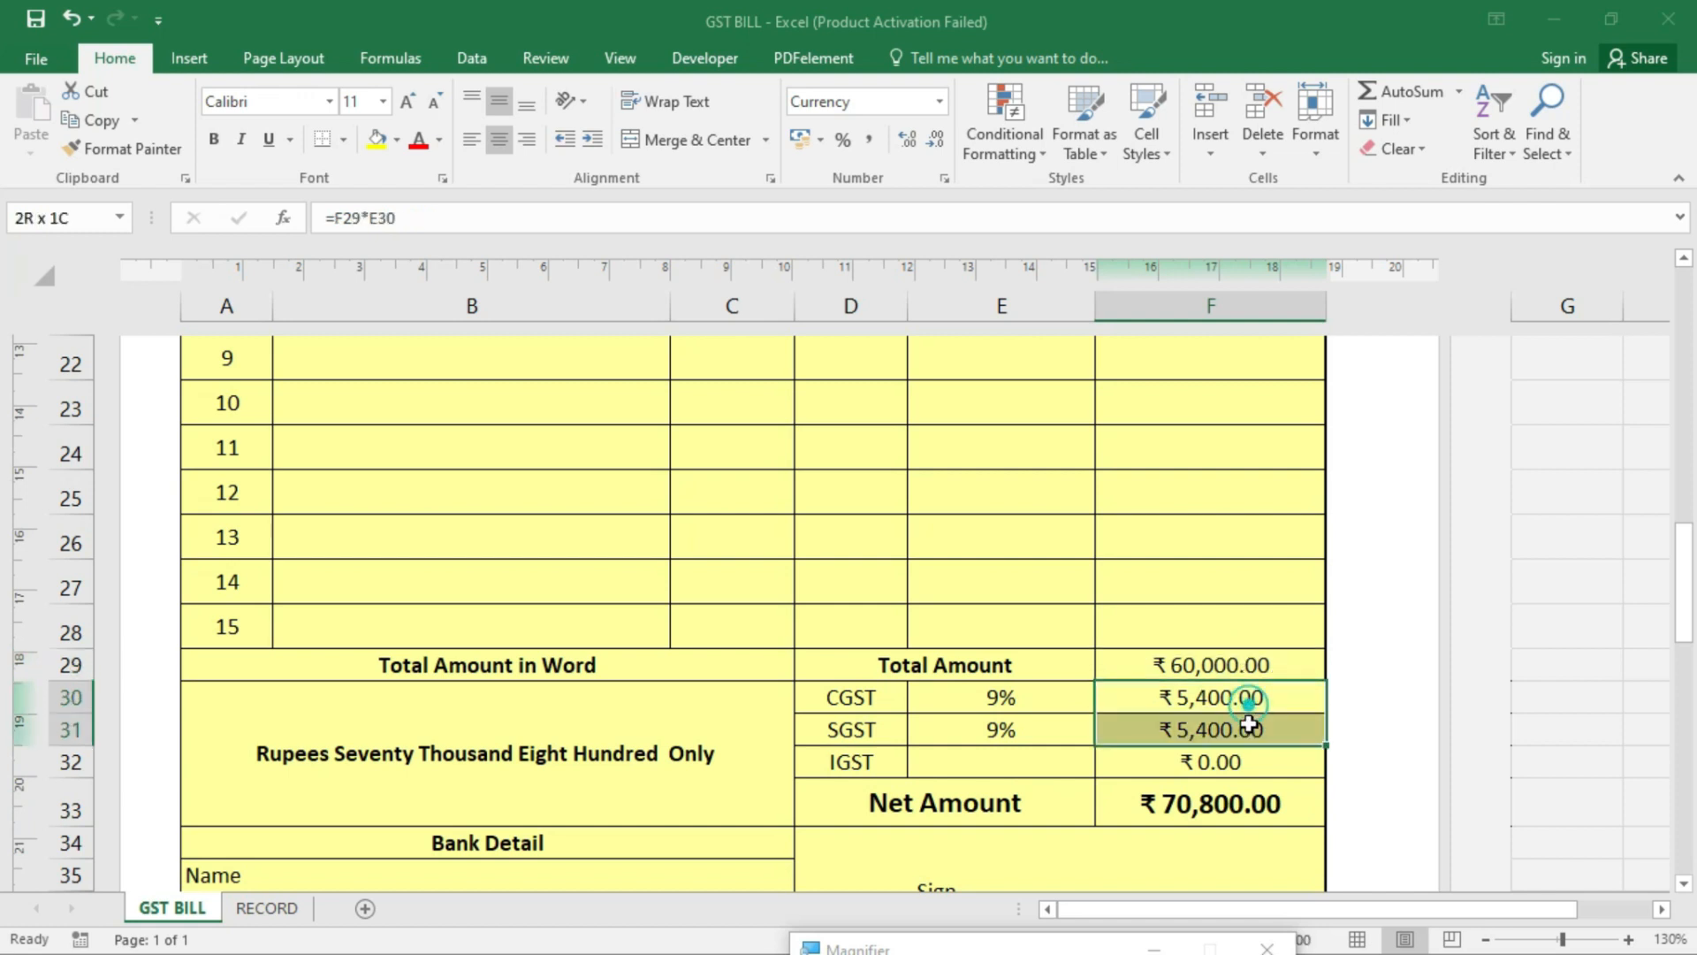
pyautogui.click(1216, 794)
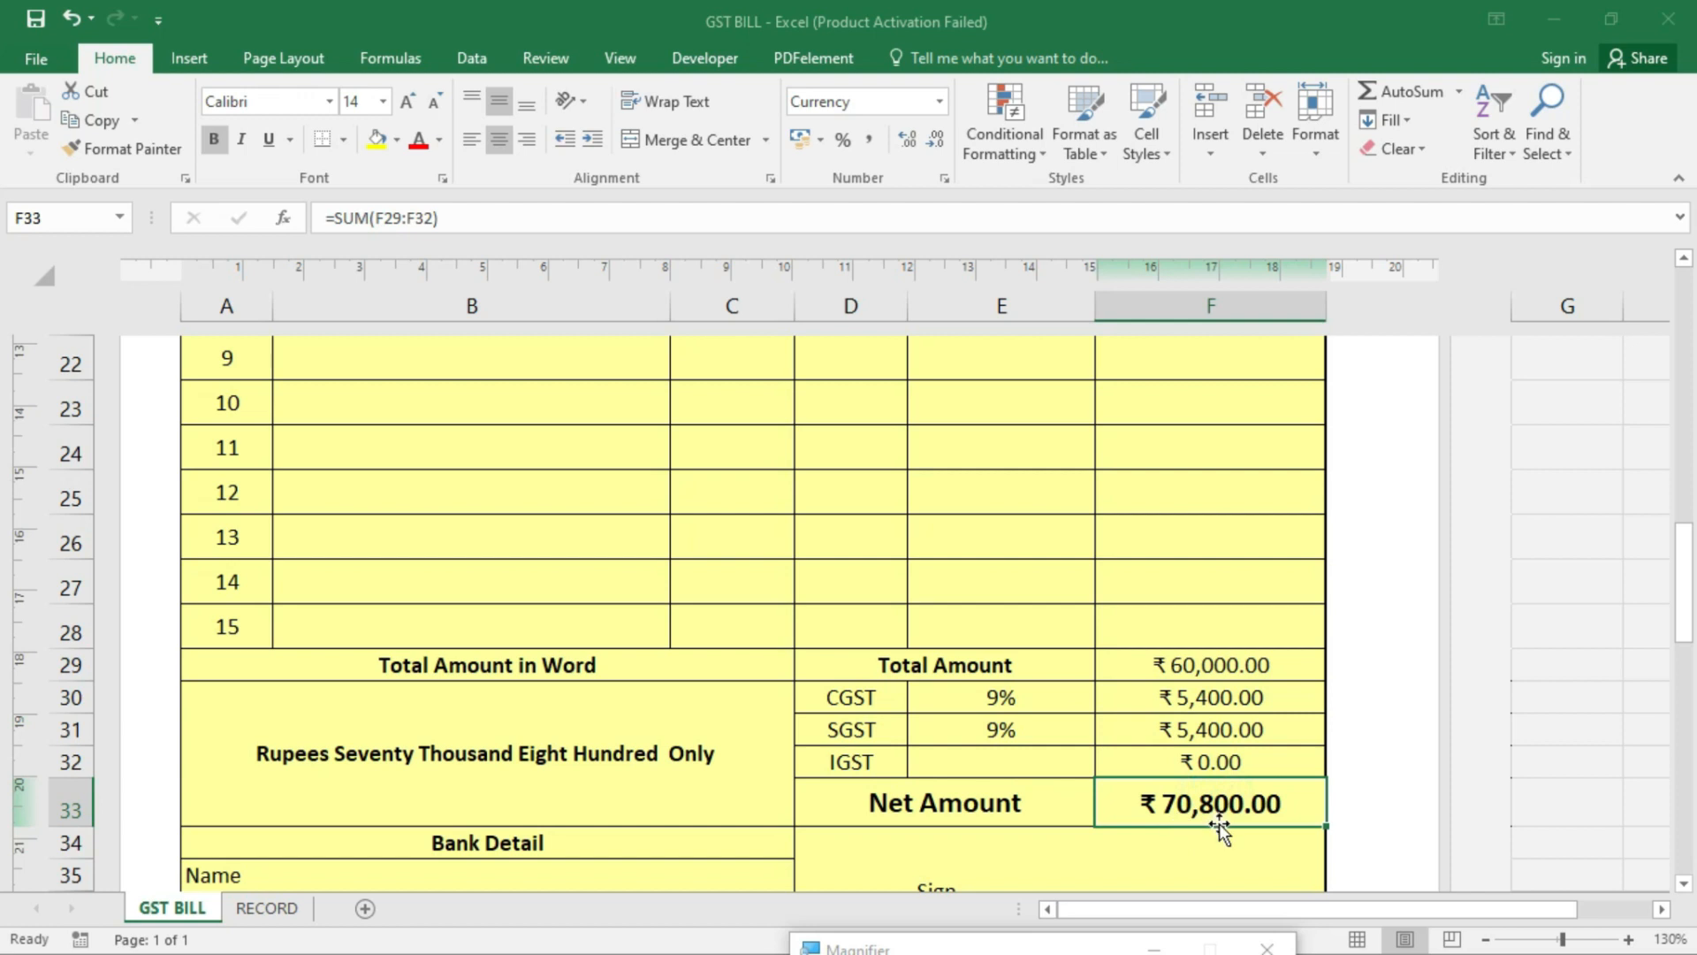
pyautogui.click(504, 800)
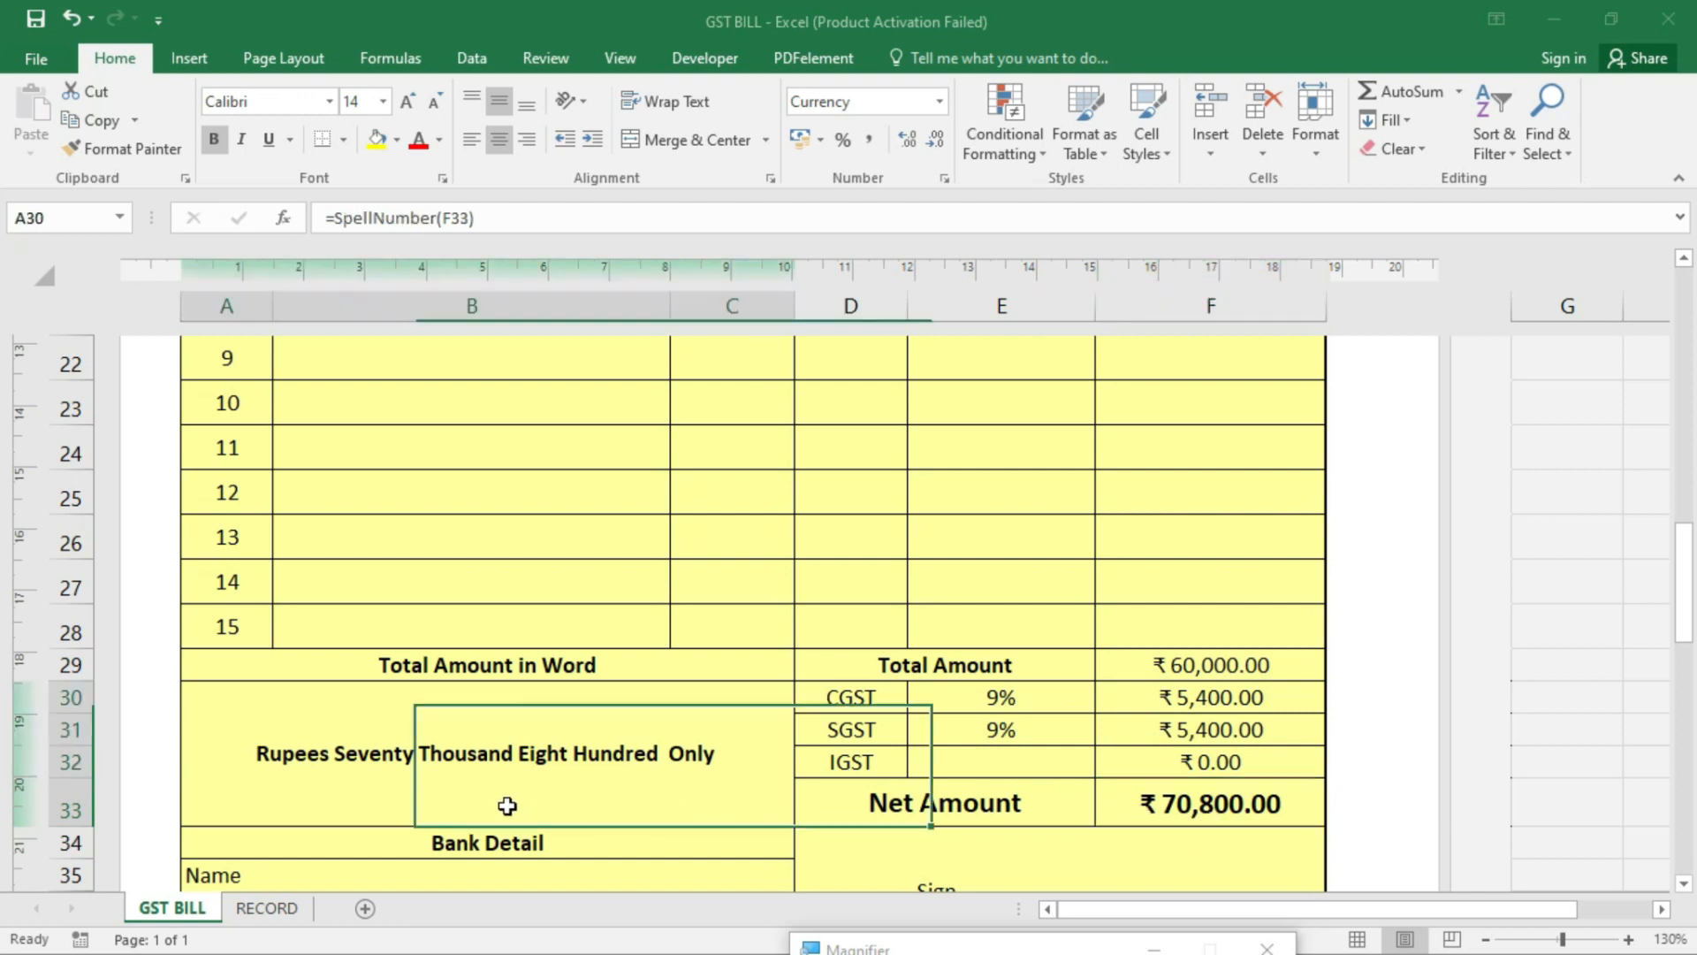
pyautogui.scroll(-1, 493, 769)
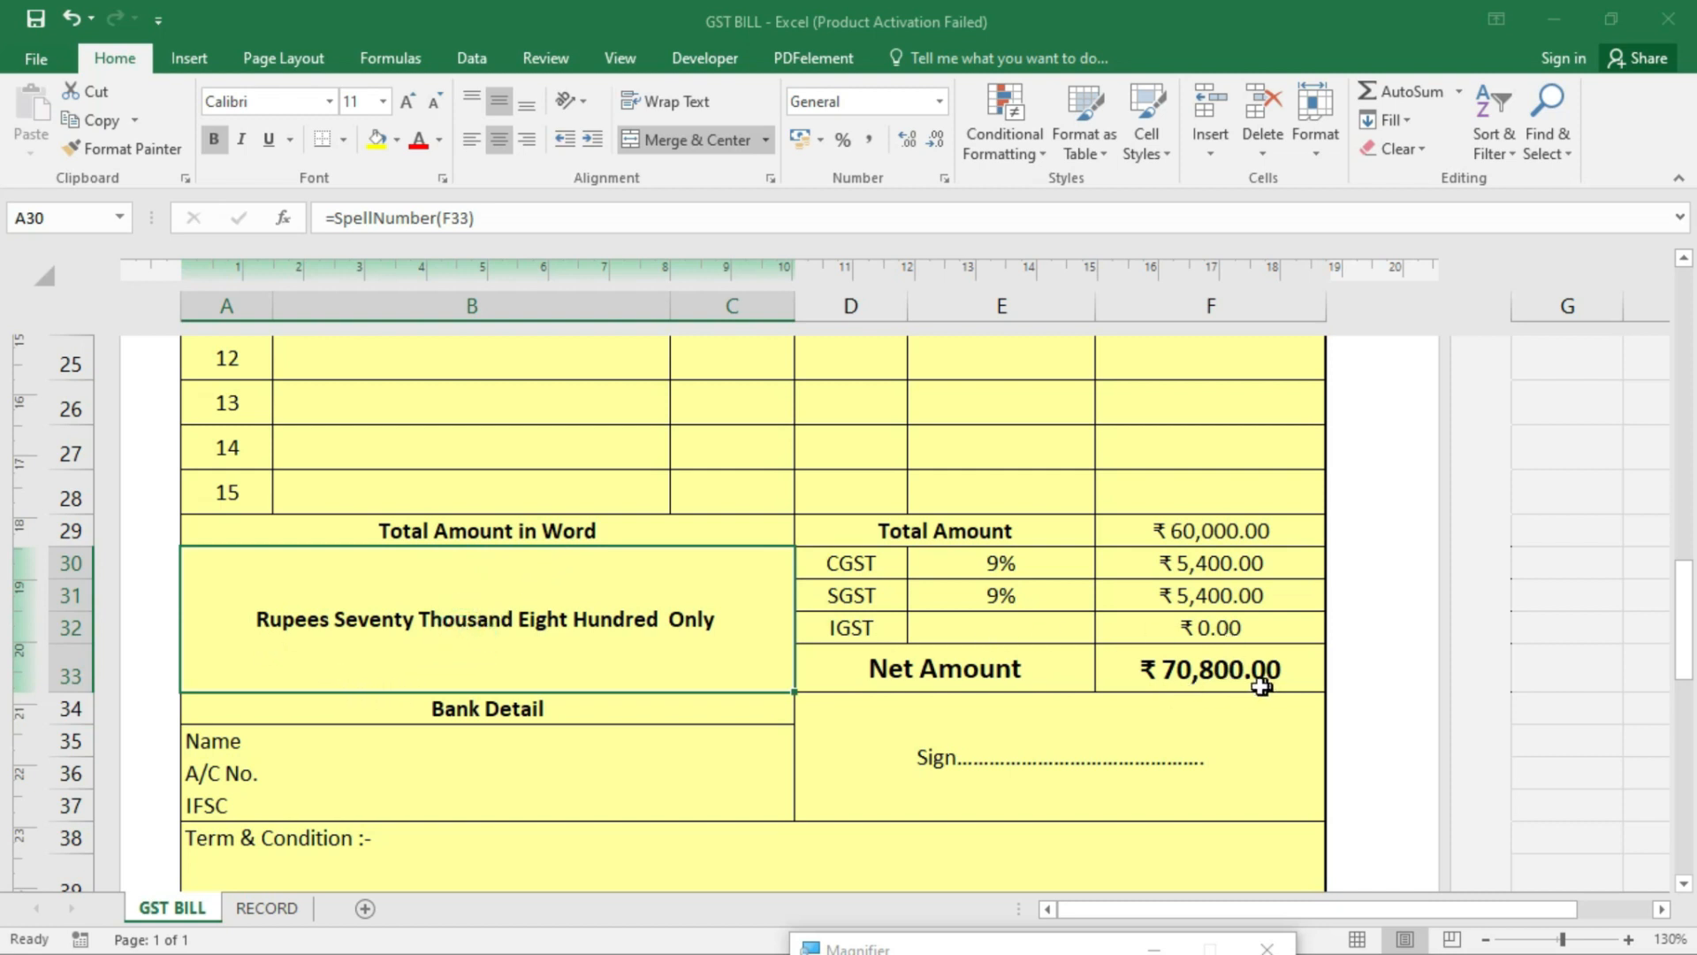
pyautogui.click(480, 629)
pyautogui.click(1304, 676)
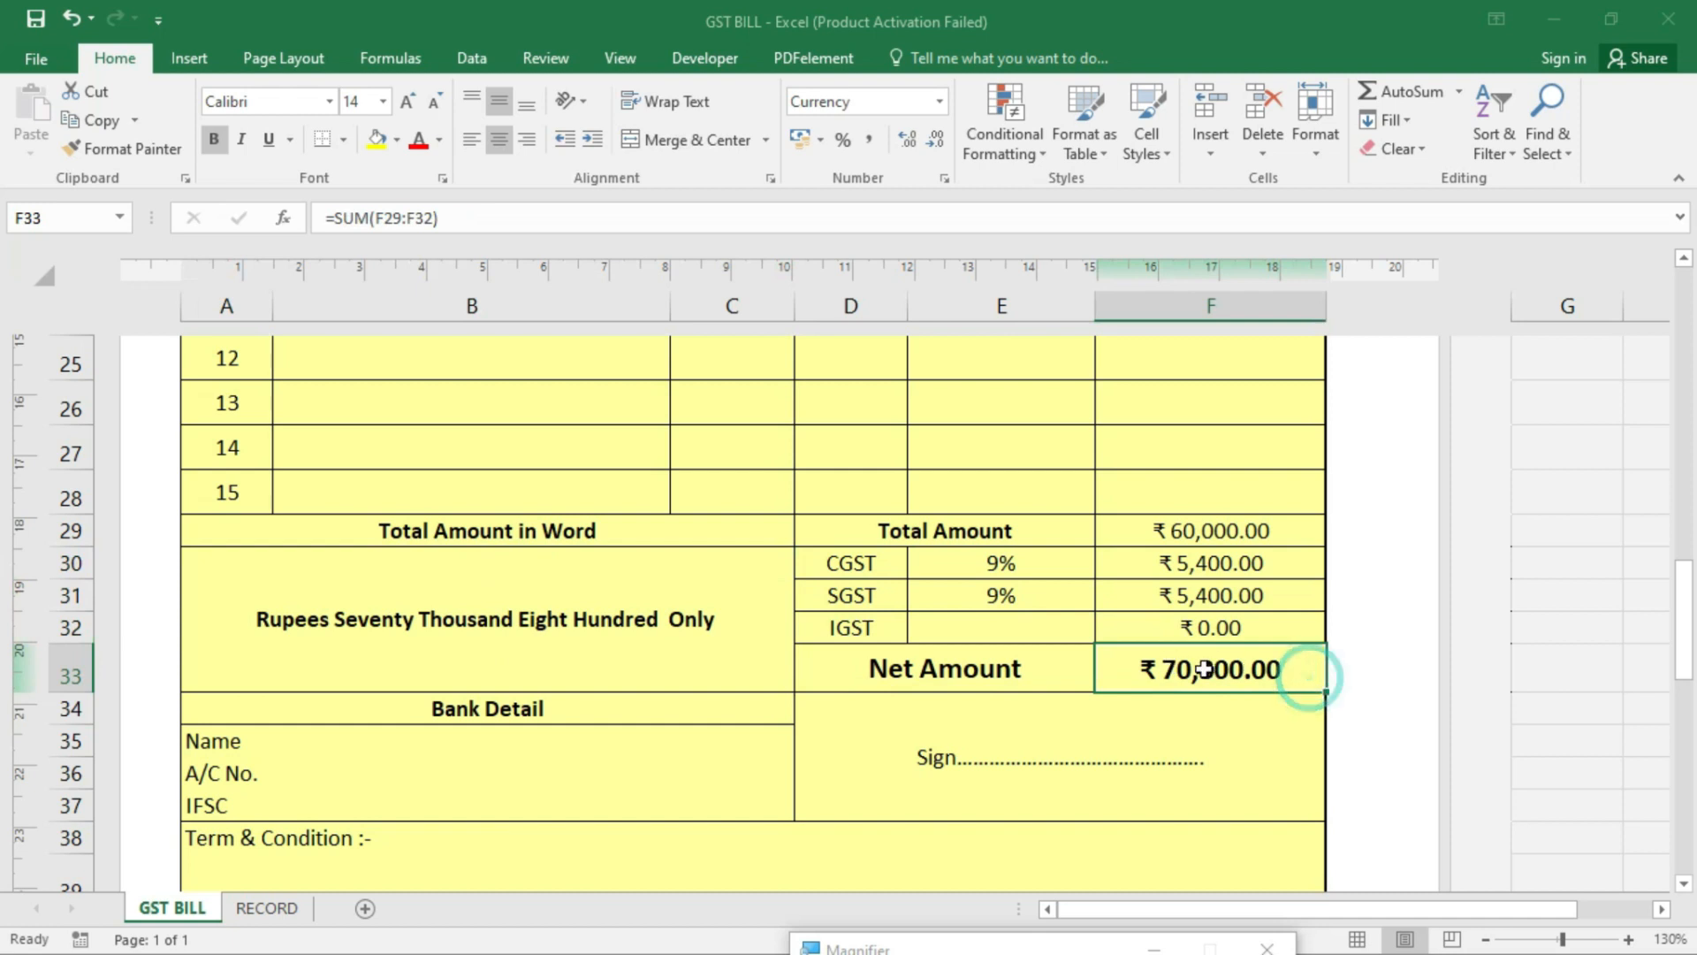
# - Change the 21" TV LG quantity in D14 to 3
pyautogui.scroll(4, 1034, 667)
pyautogui.scroll(2, 1004, 648)
pyautogui.click(875, 543)
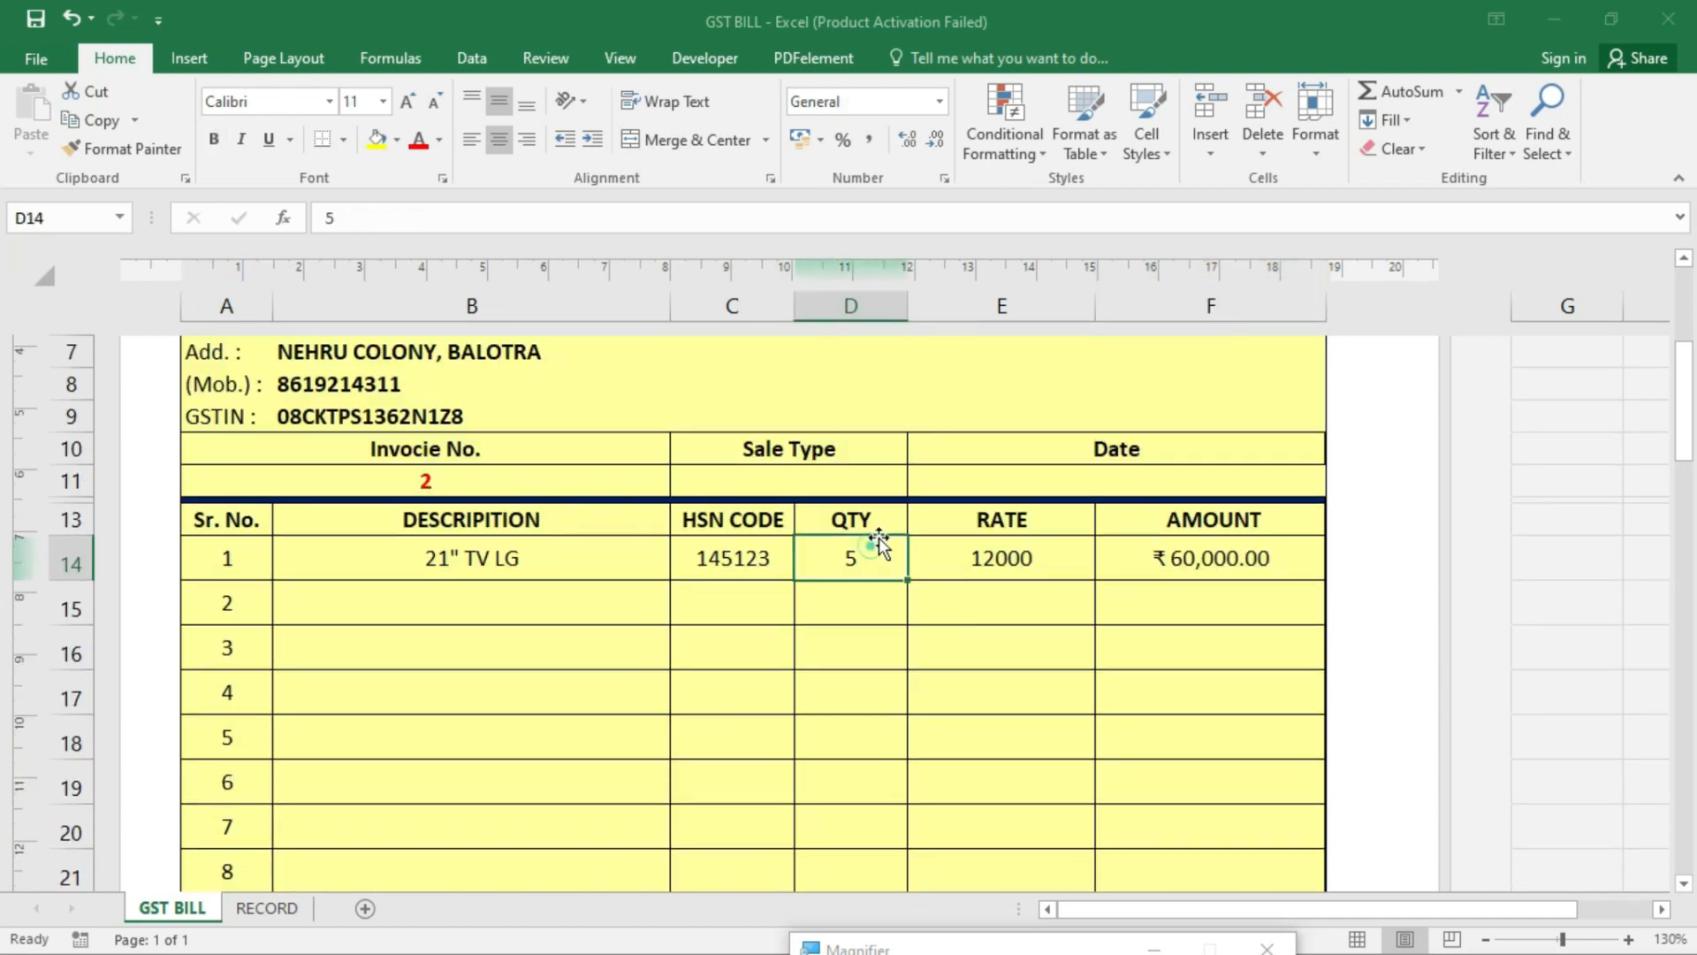
pyautogui.write('3')
pyautogui.press('Return')
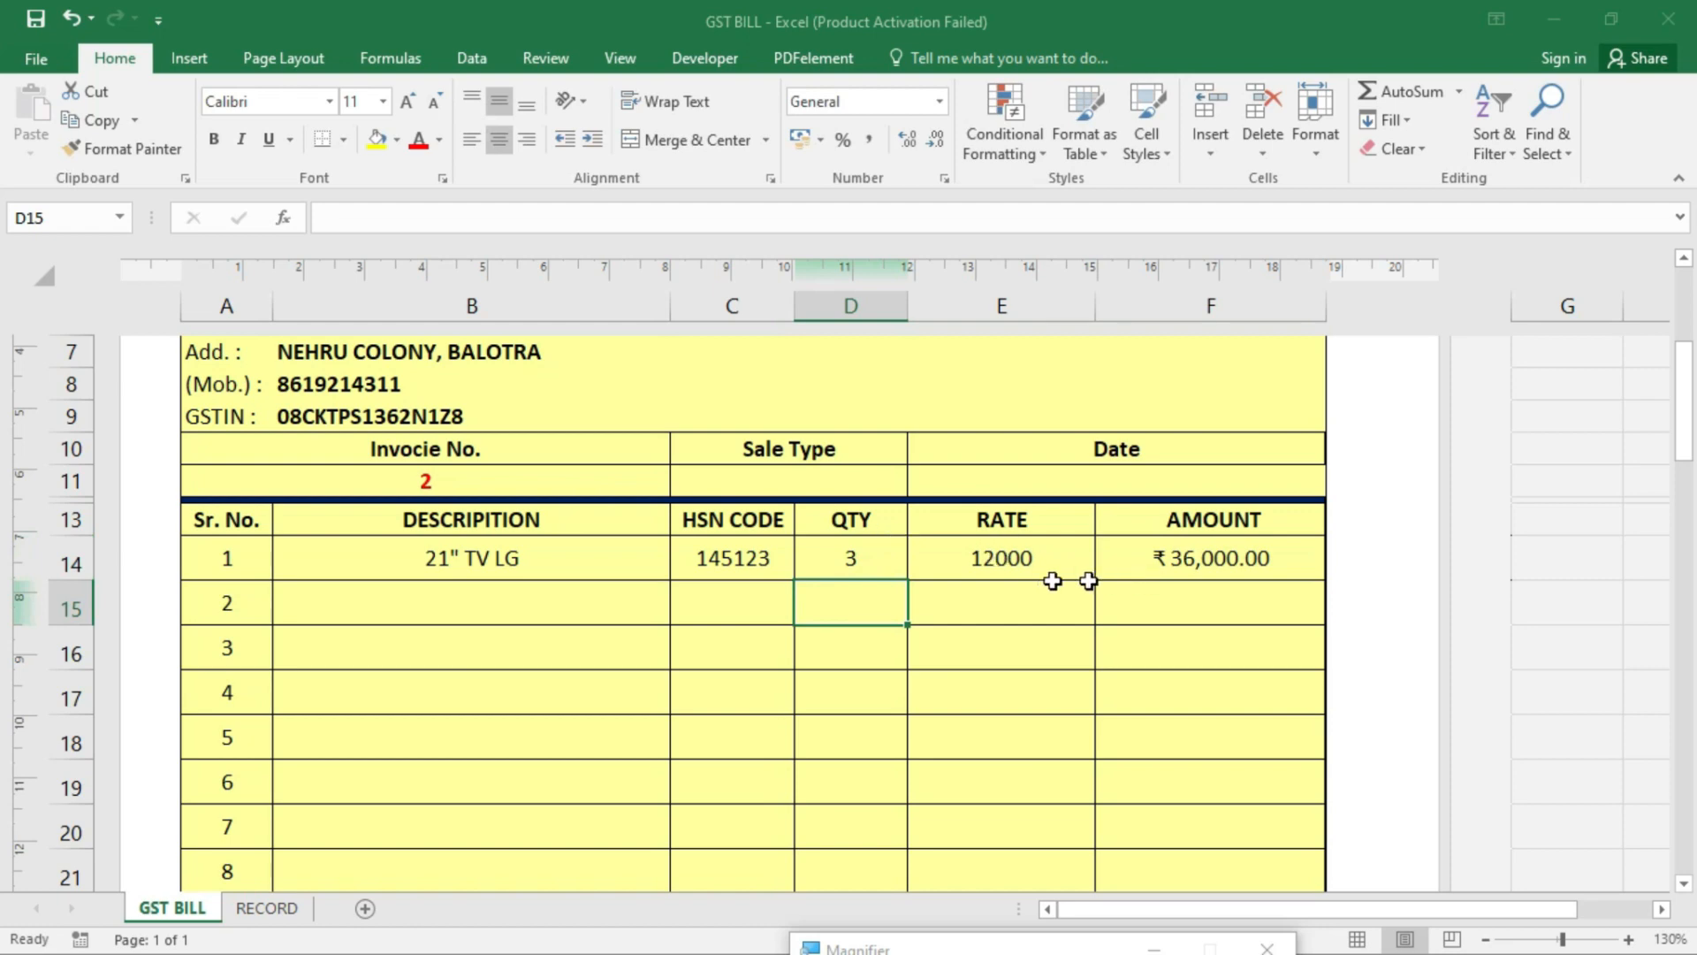
# - Check the Total Amount in F29, Net Amount in F33 and amount-in-words formulas
pyautogui.scroll(-6, 1169, 665)
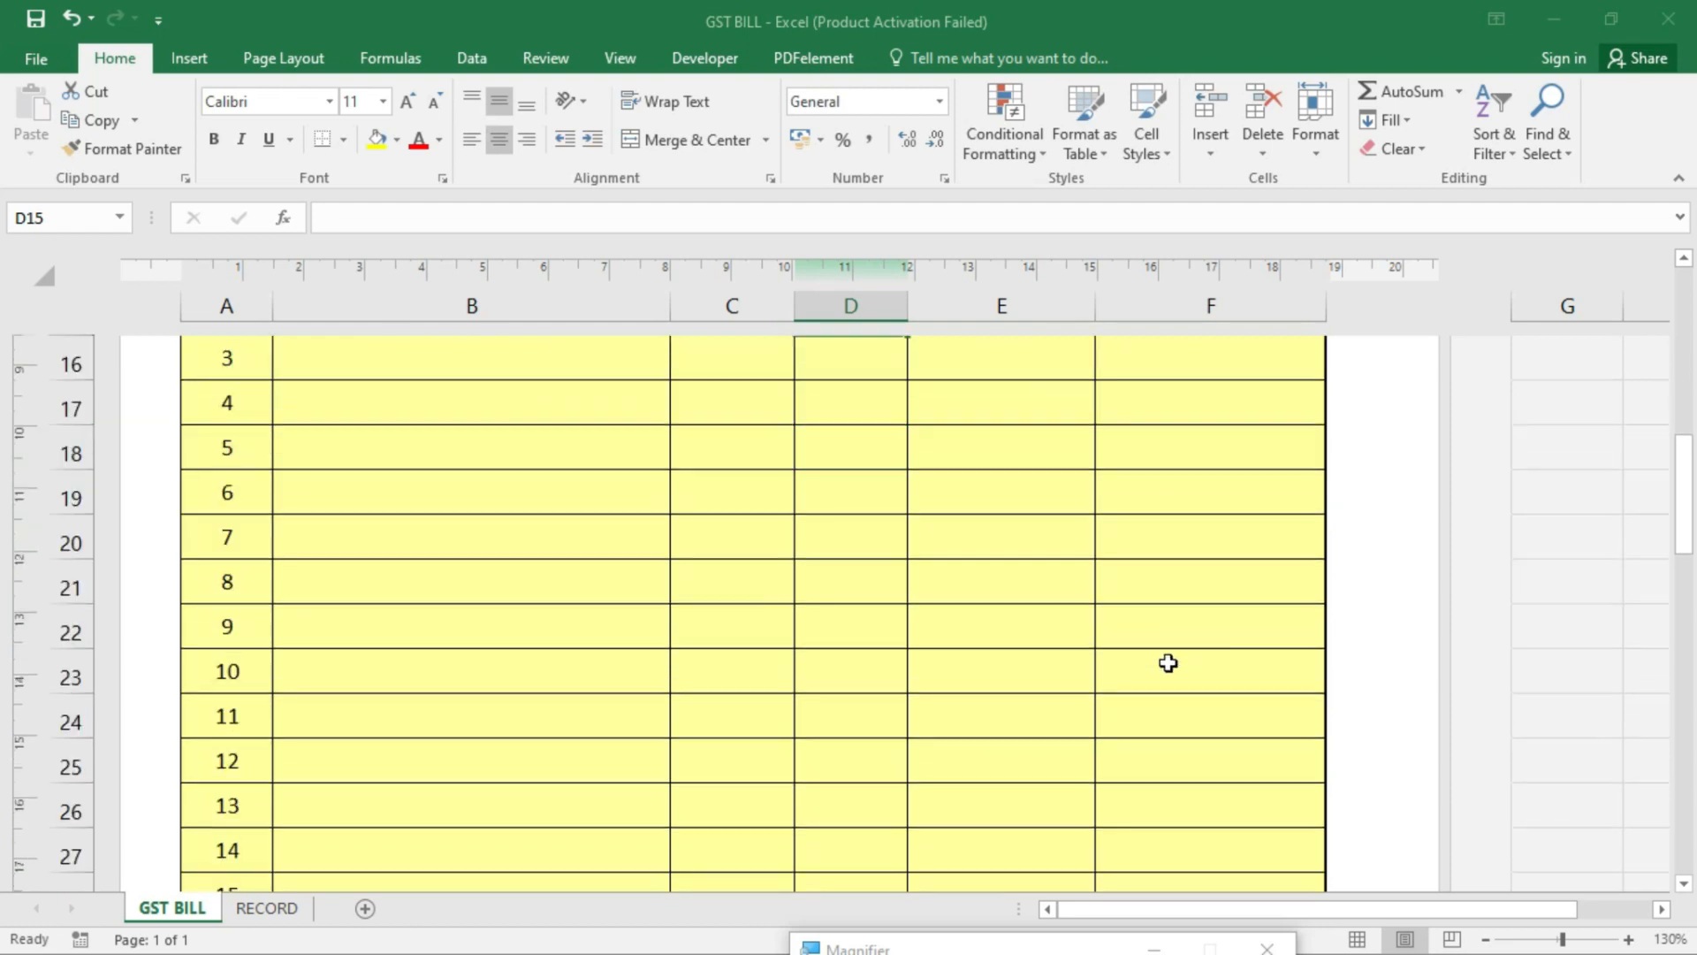
pyautogui.click(1189, 537)
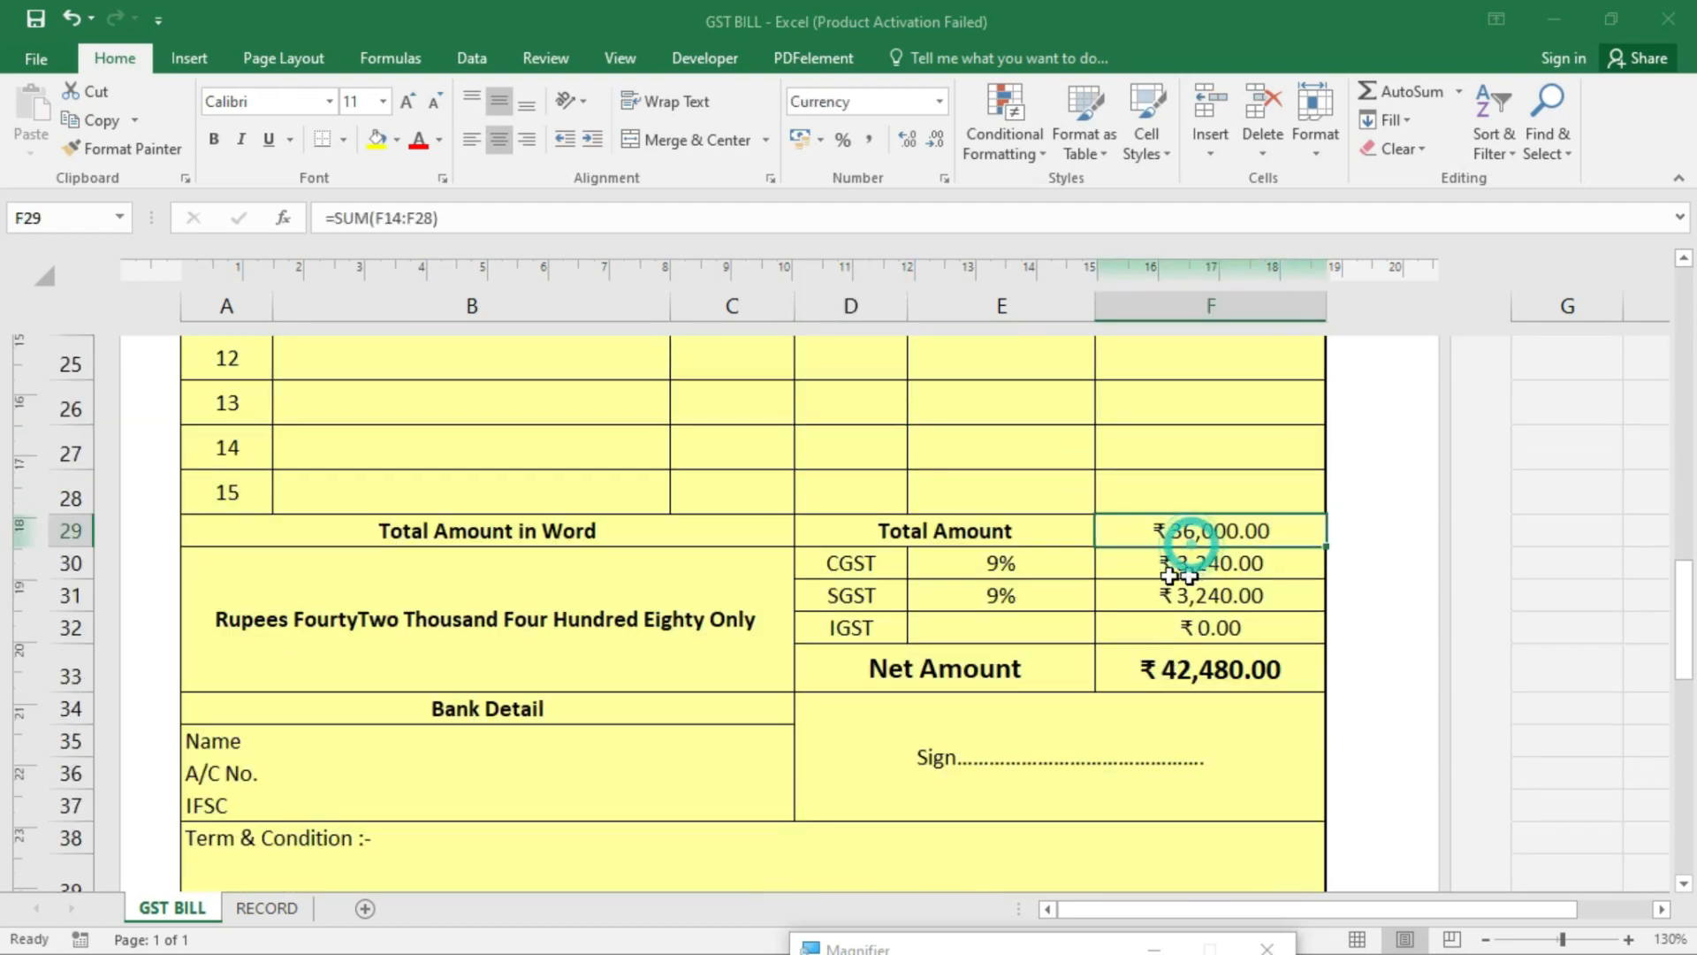
pyautogui.click(1198, 654)
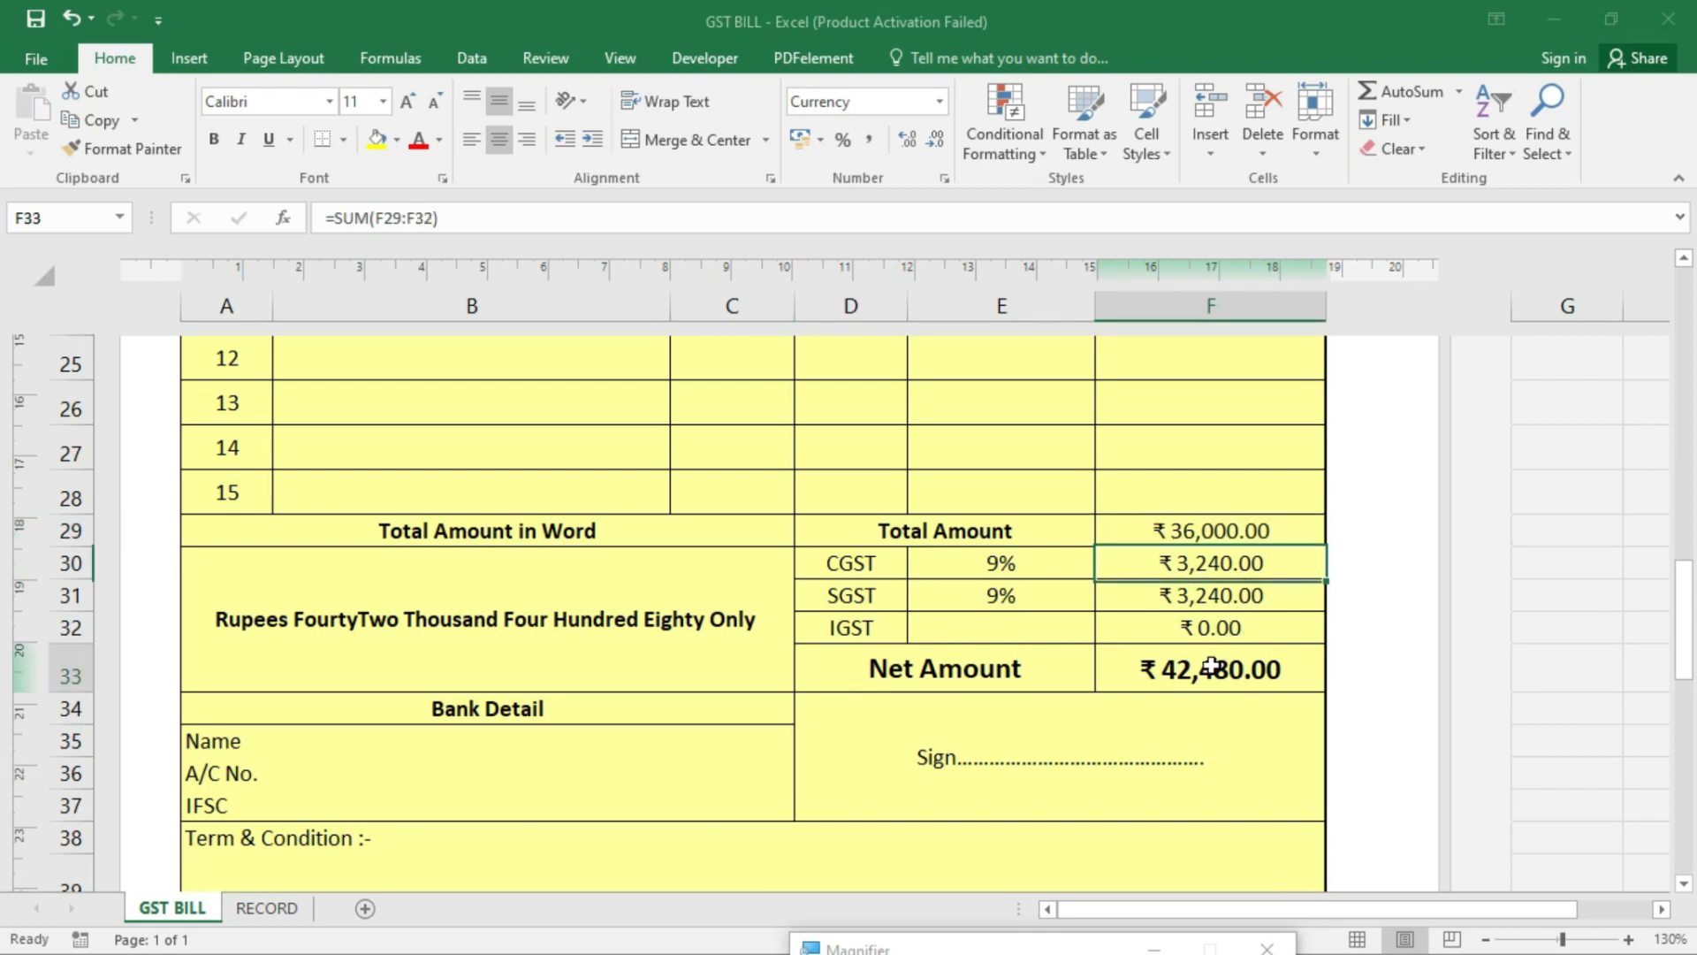
pyautogui.click(391, 624)
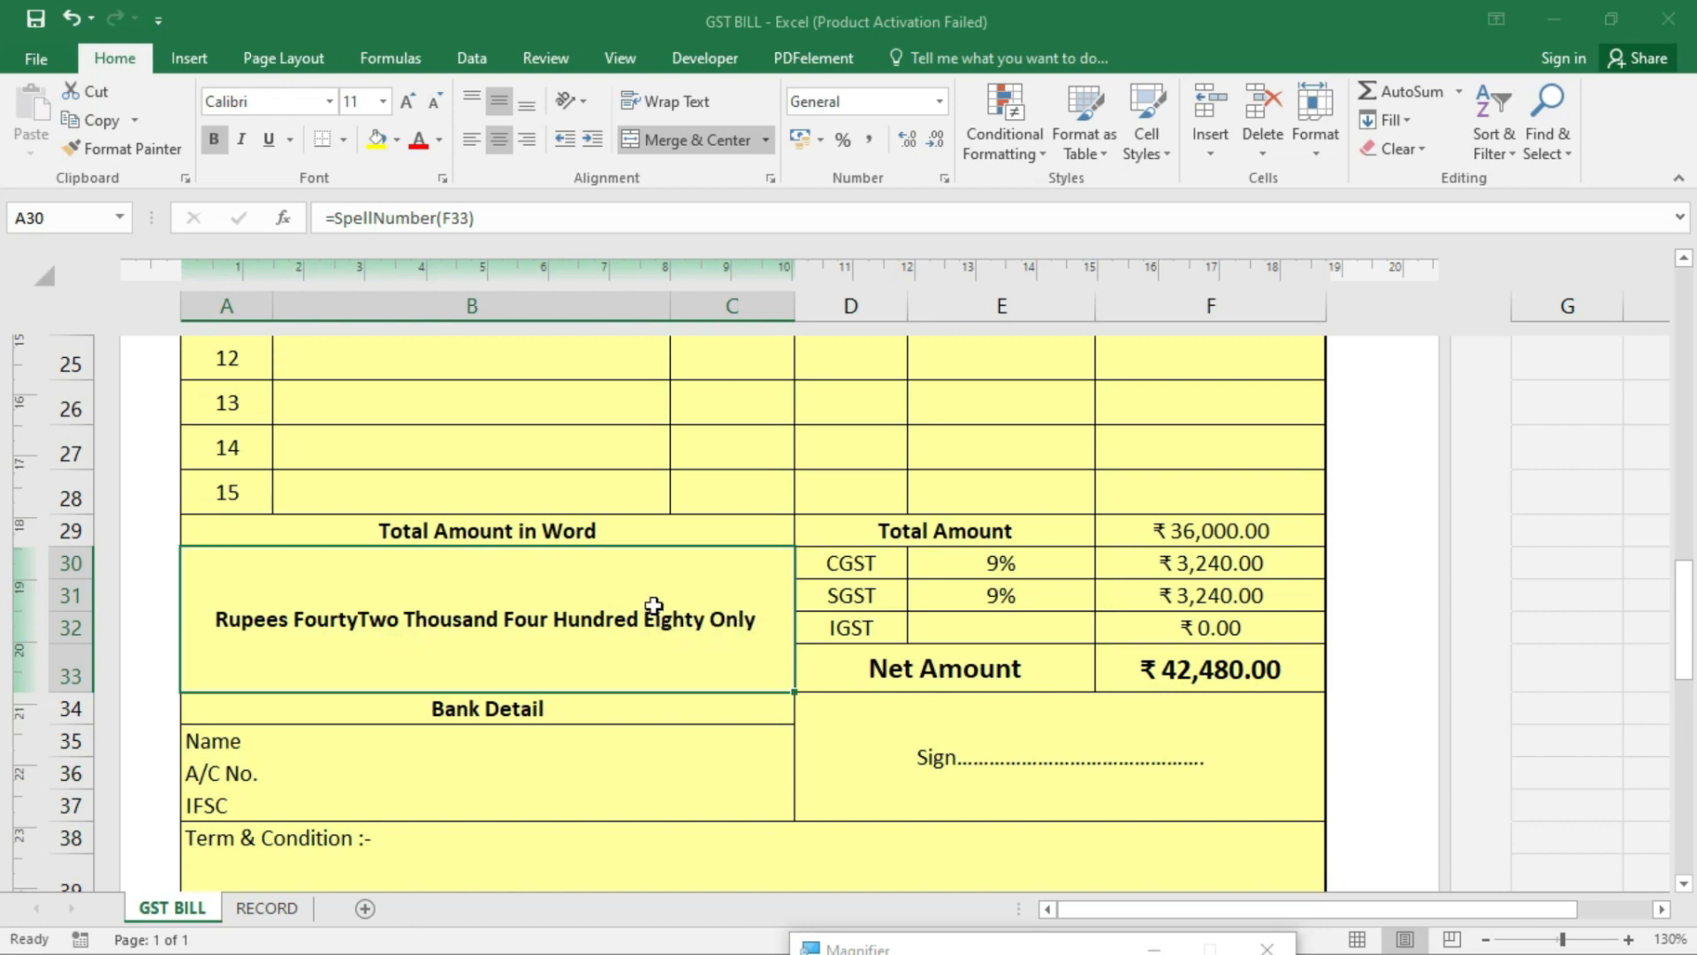
# - Review the Bank Detail rows and the Term & Condition row
pyautogui.scroll(-1, 654, 605)
pyautogui.click(435, 613)
pyautogui.click(451, 638)
pyautogui.click(464, 664)
pyautogui.click(1116, 705)
pyautogui.scroll(10, 863, 757)
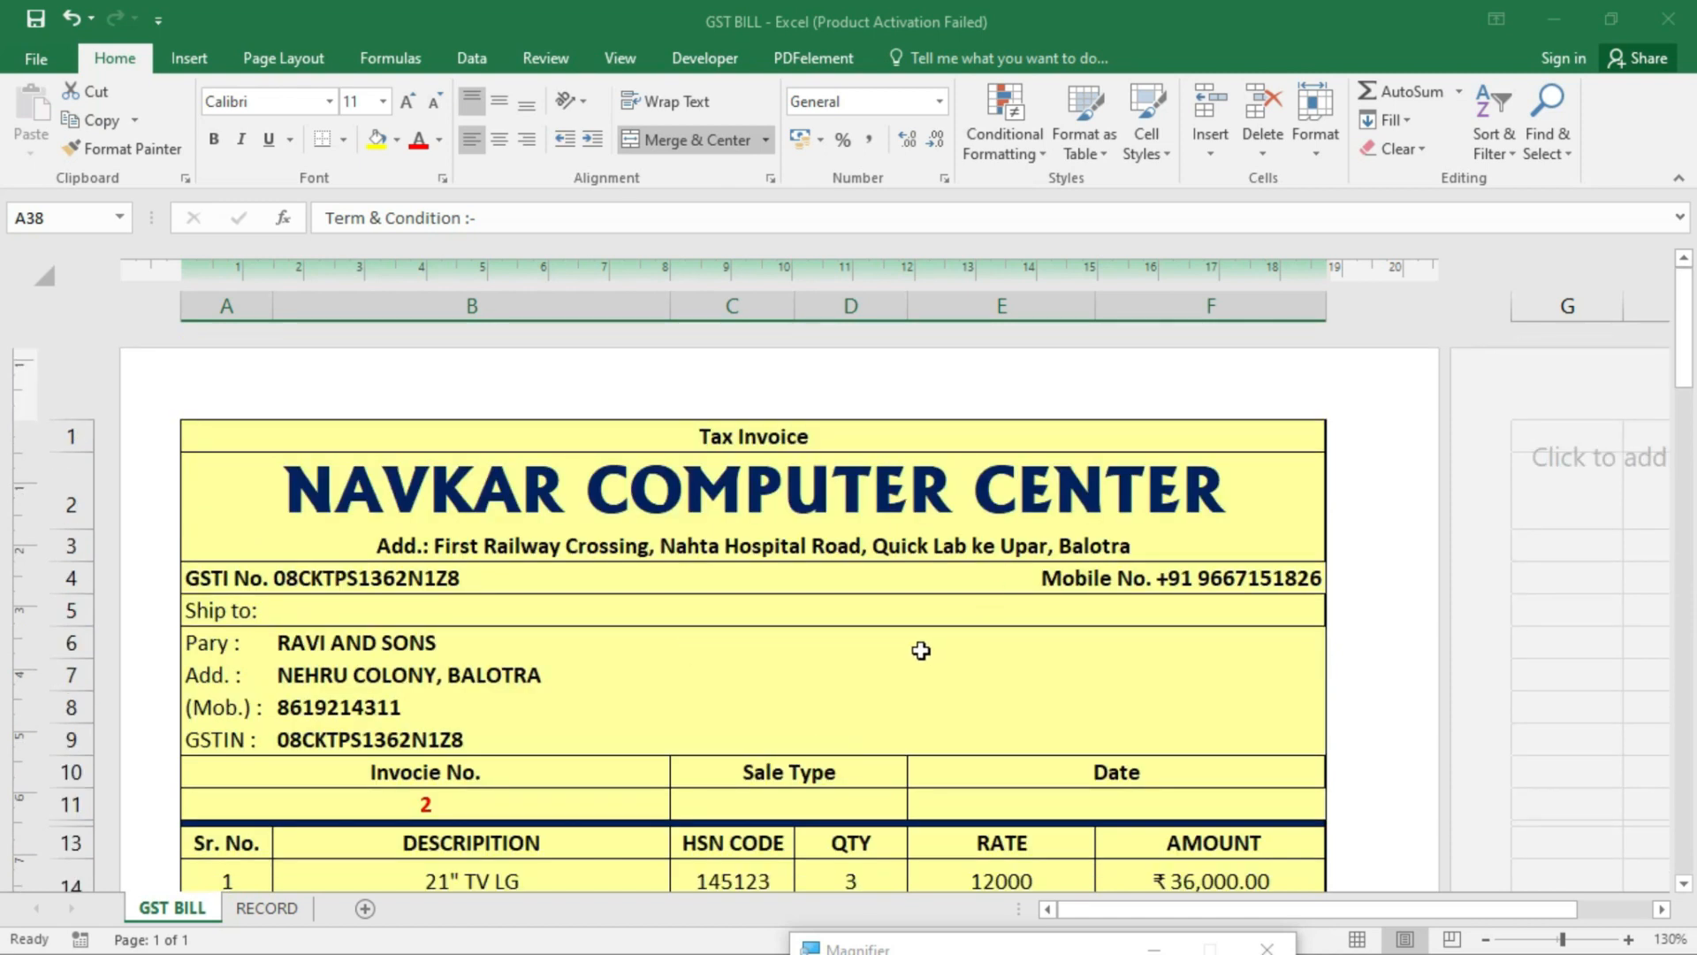
pyautogui.scroll(-1, 897, 647)
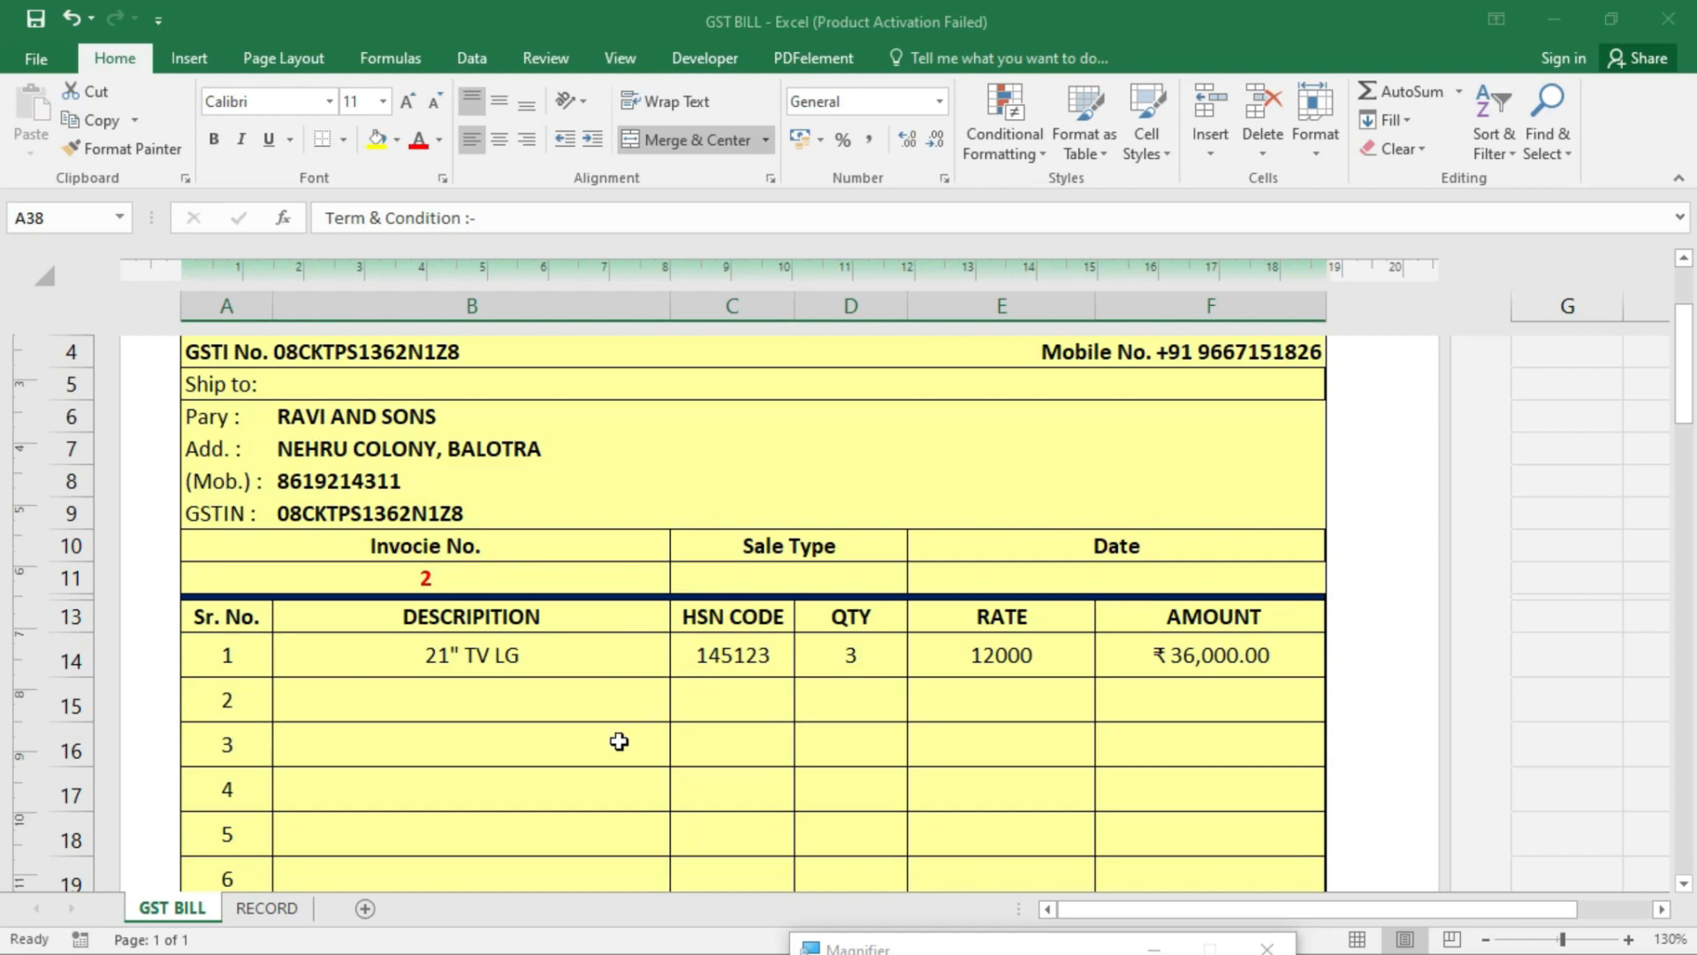
# - Open the RECORD sheet and select the party table A1:D9 and party names, cancelling the replace-data warning
pyautogui.click(285, 917)
pyautogui.click(454, 487)
pyautogui.click(165, 311)
pyautogui.moveTo(164, 311); pyautogui.dragTo(234, 579)
pyautogui.click(197, 447)
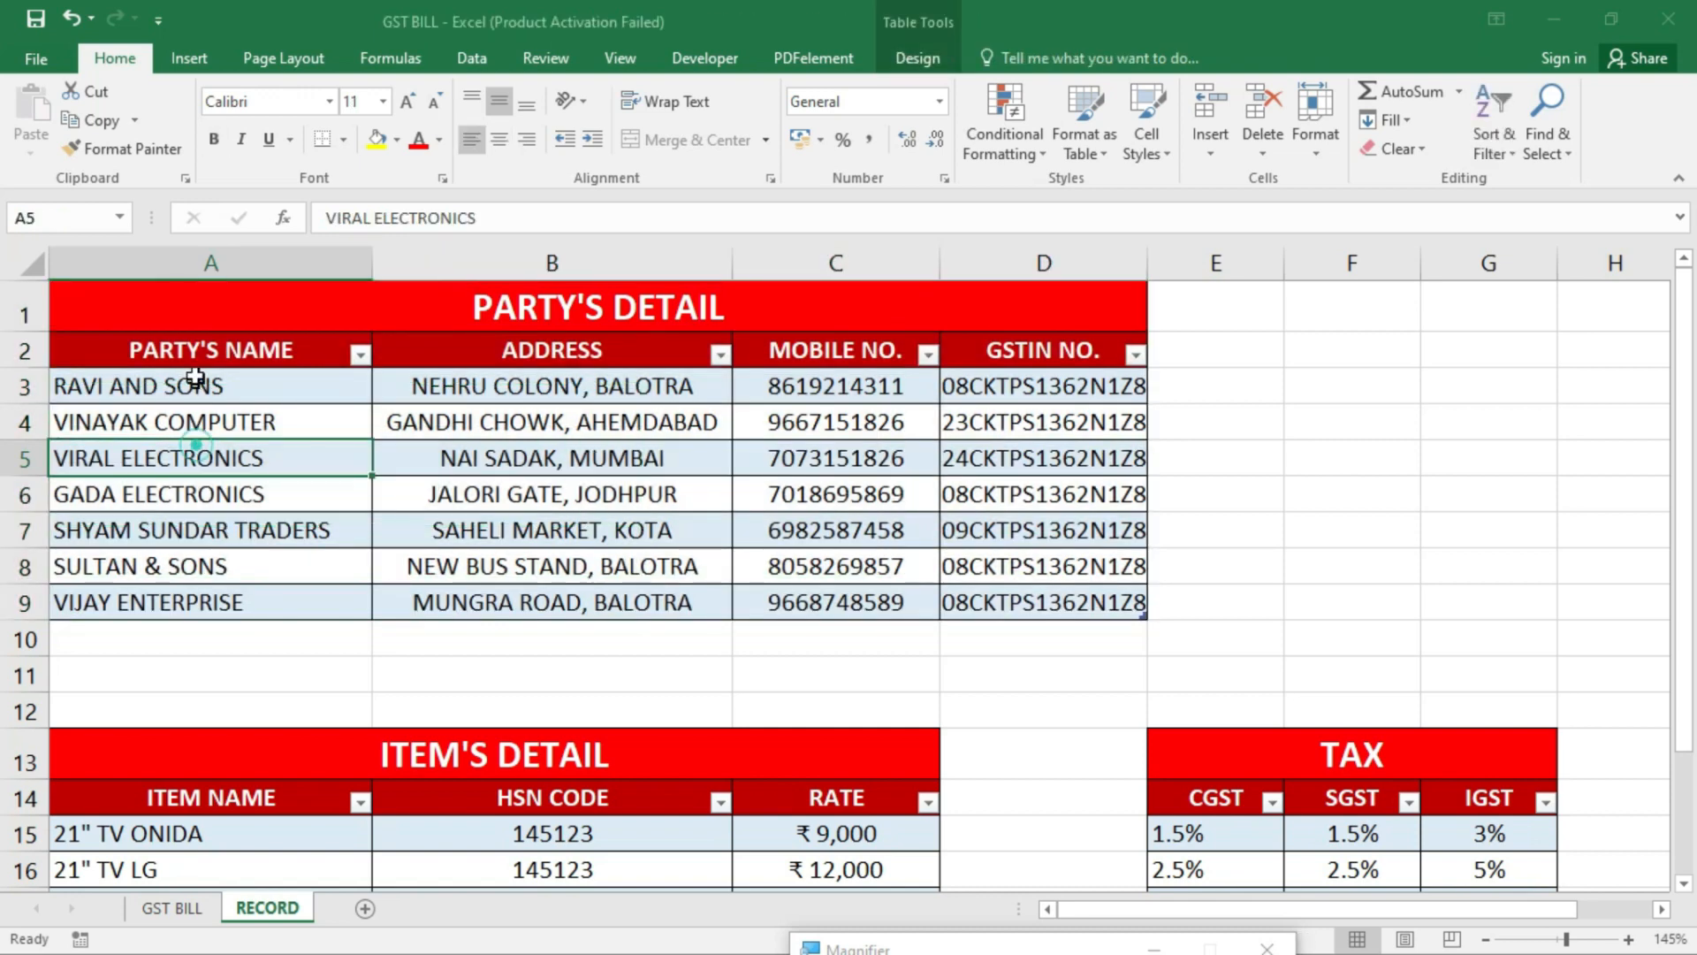
pyautogui.moveTo(299, 351); pyautogui.dragTo(292, 601)
pyautogui.moveTo(653, 334); pyautogui.dragTo(627, 536)
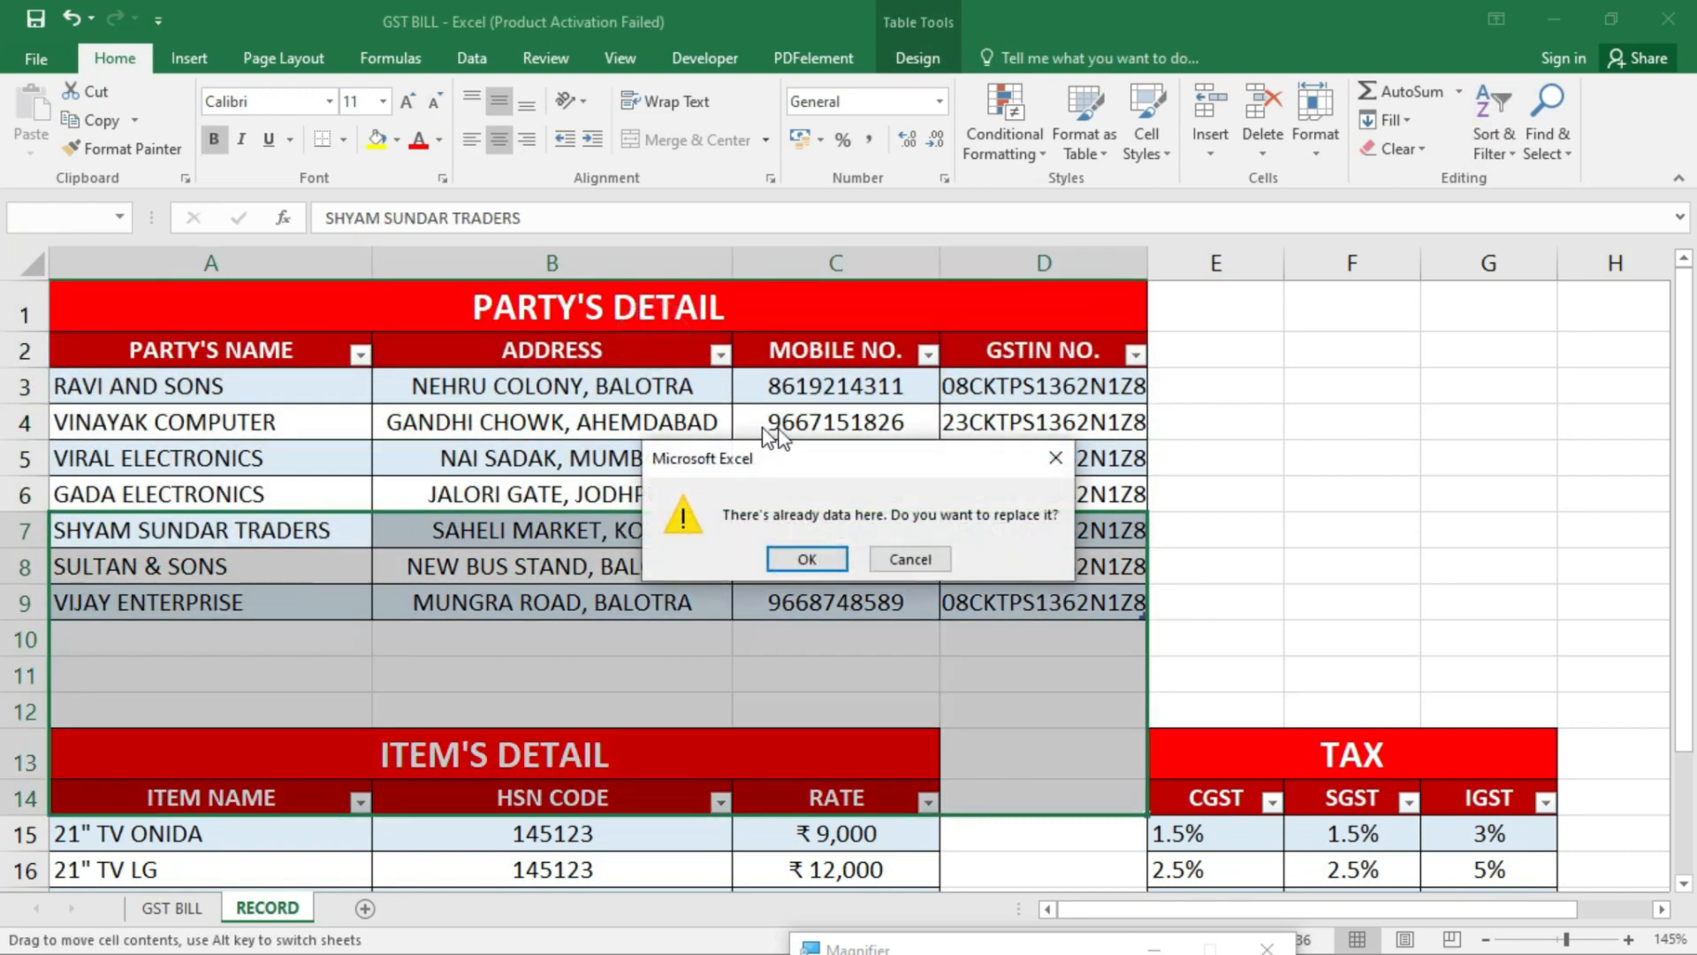
pyautogui.click(937, 564)
# - Select the party table's MOBILE NO. and GSTIN NO. columns and the empty cells below
pyautogui.click(855, 358)
pyautogui.click(1064, 394)
pyautogui.moveTo(1064, 358); pyautogui.dragTo(767, 573)
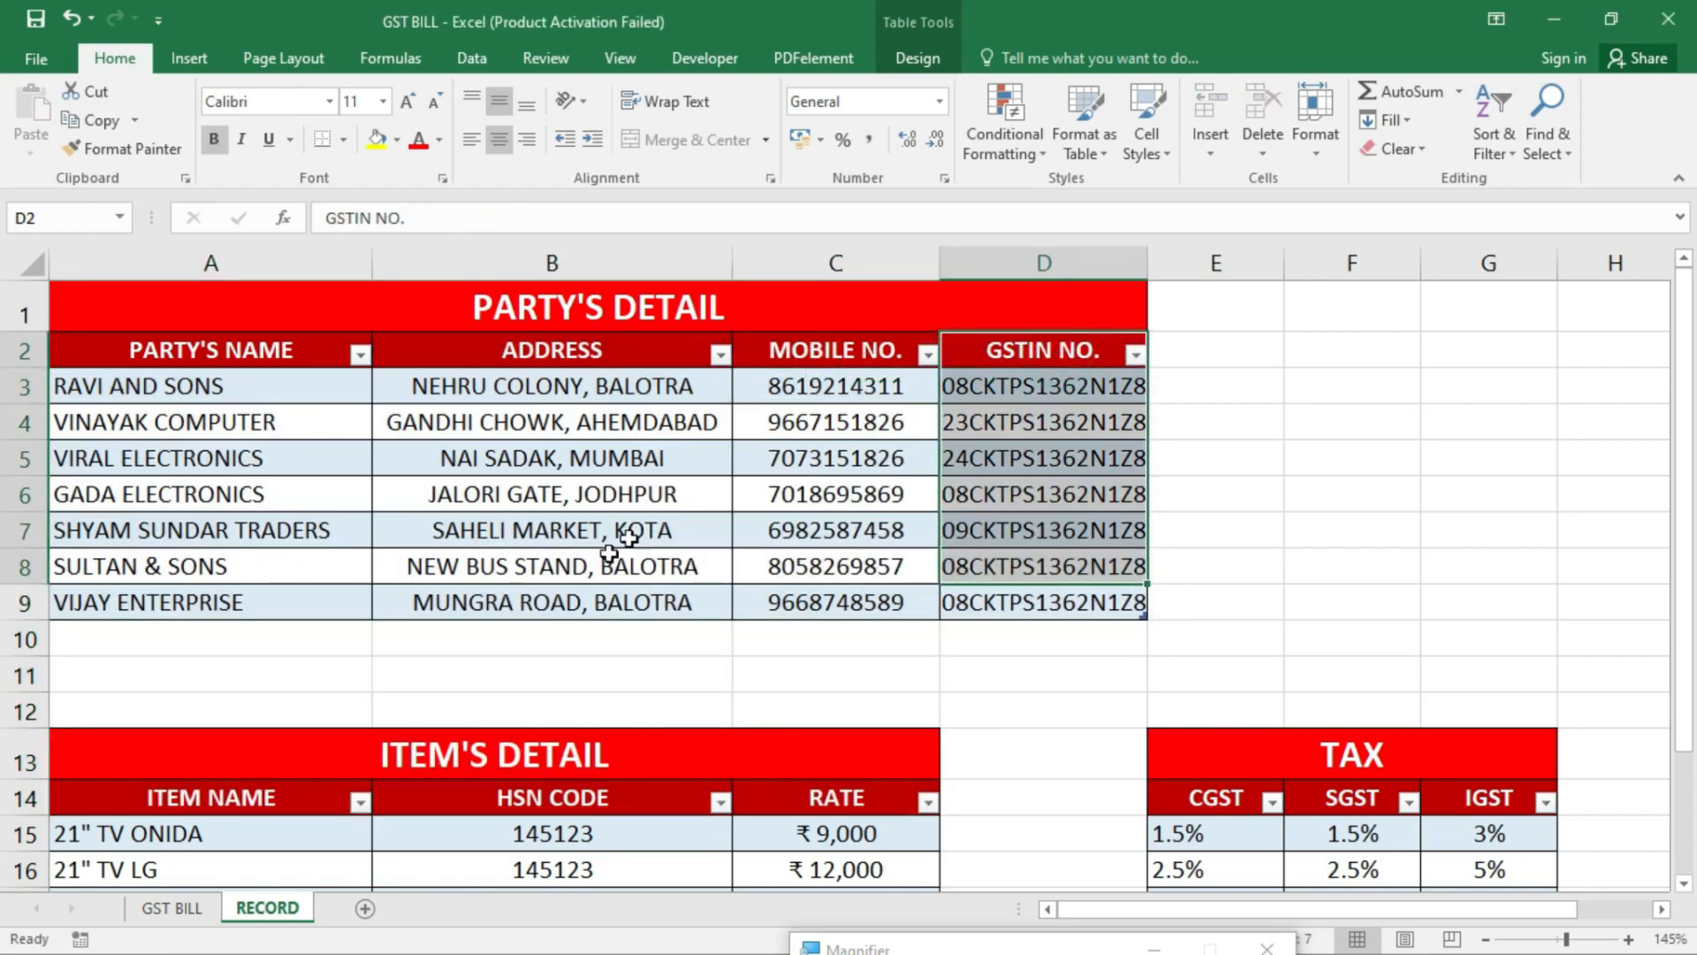
pyautogui.click(235, 636)
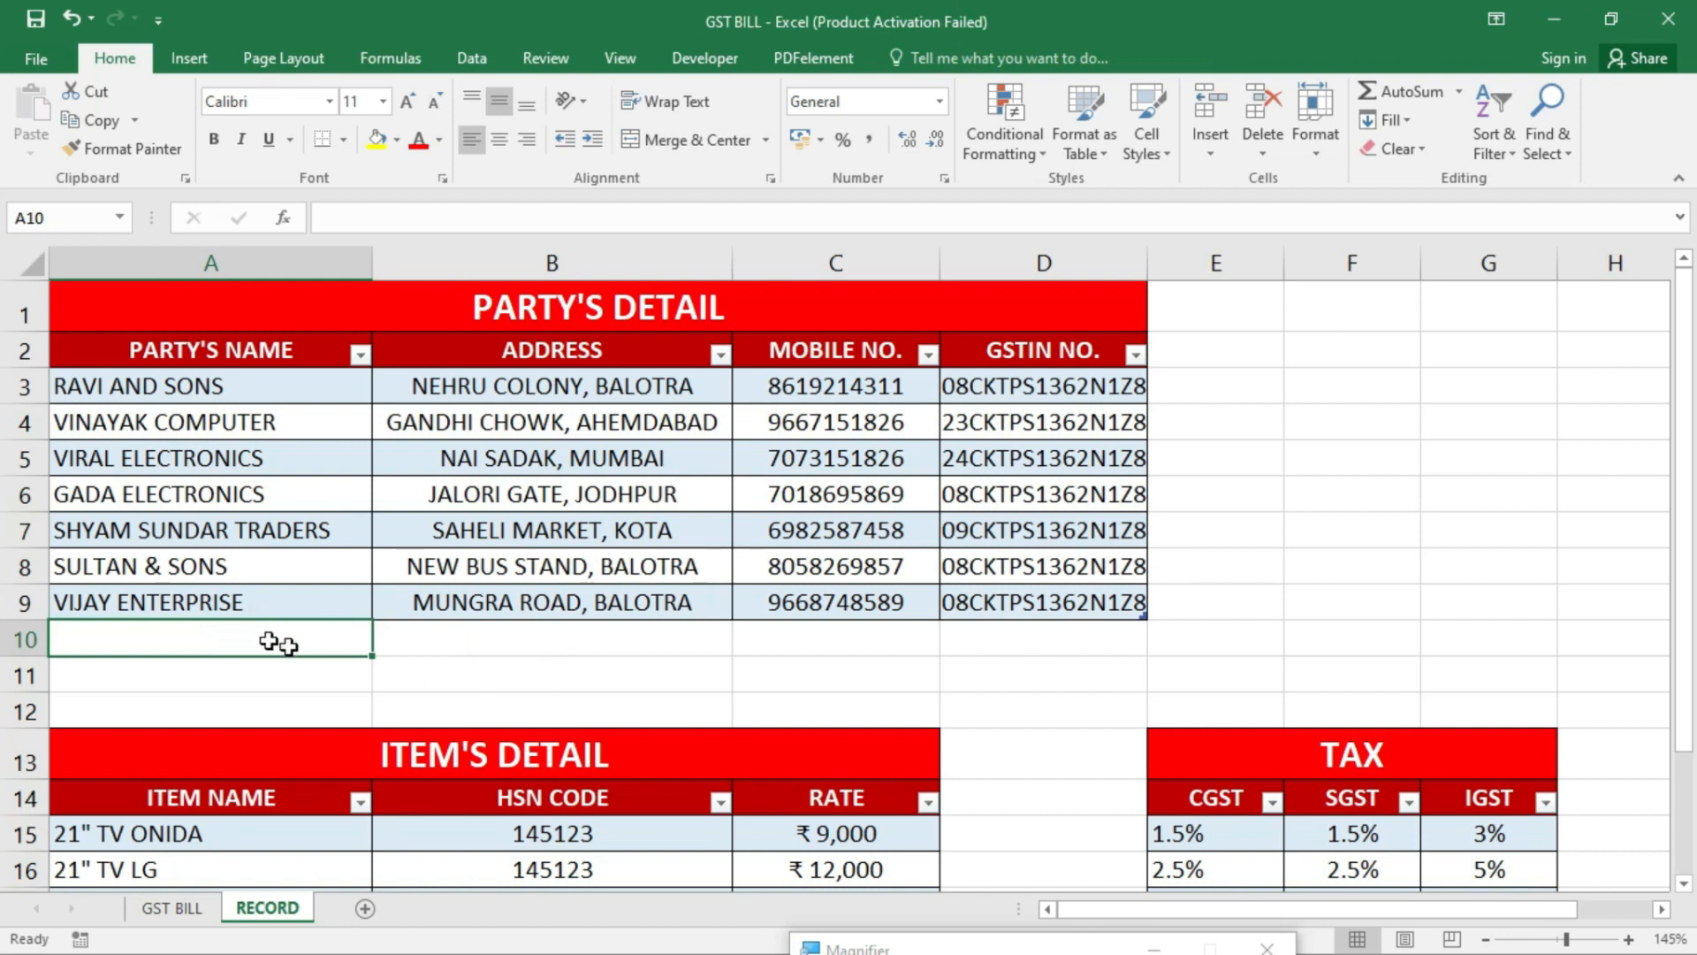
pyautogui.click(544, 636)
pyautogui.click(231, 652)
pyautogui.click(479, 663)
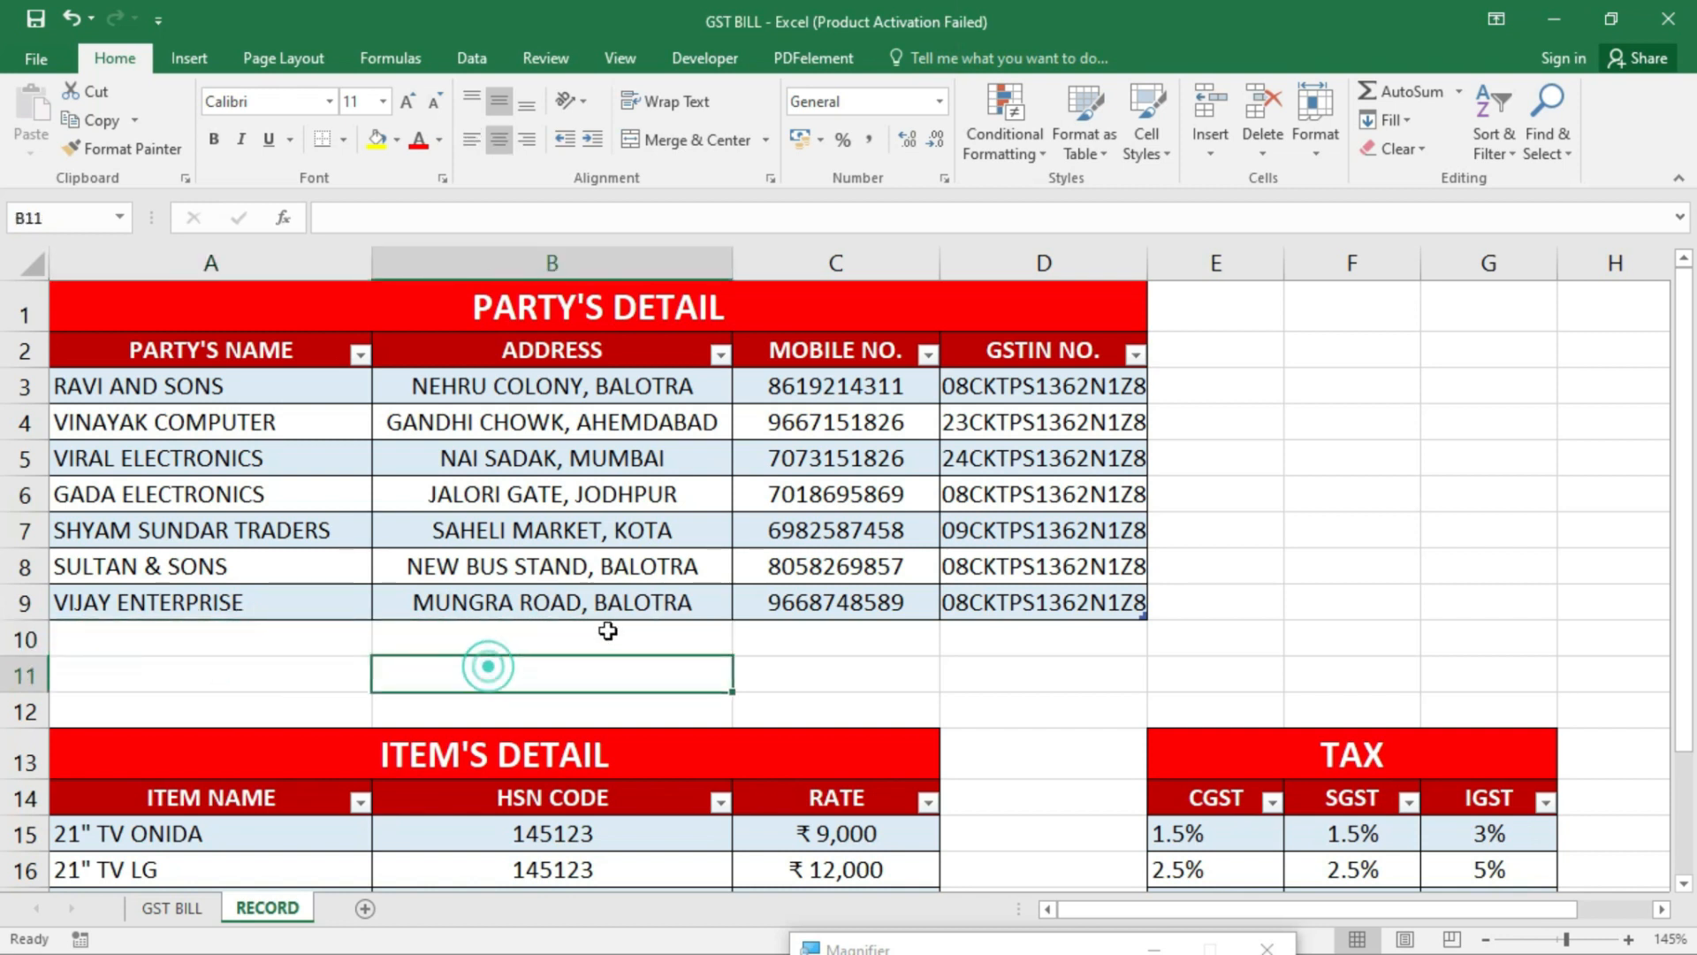
pyautogui.click(235, 448)
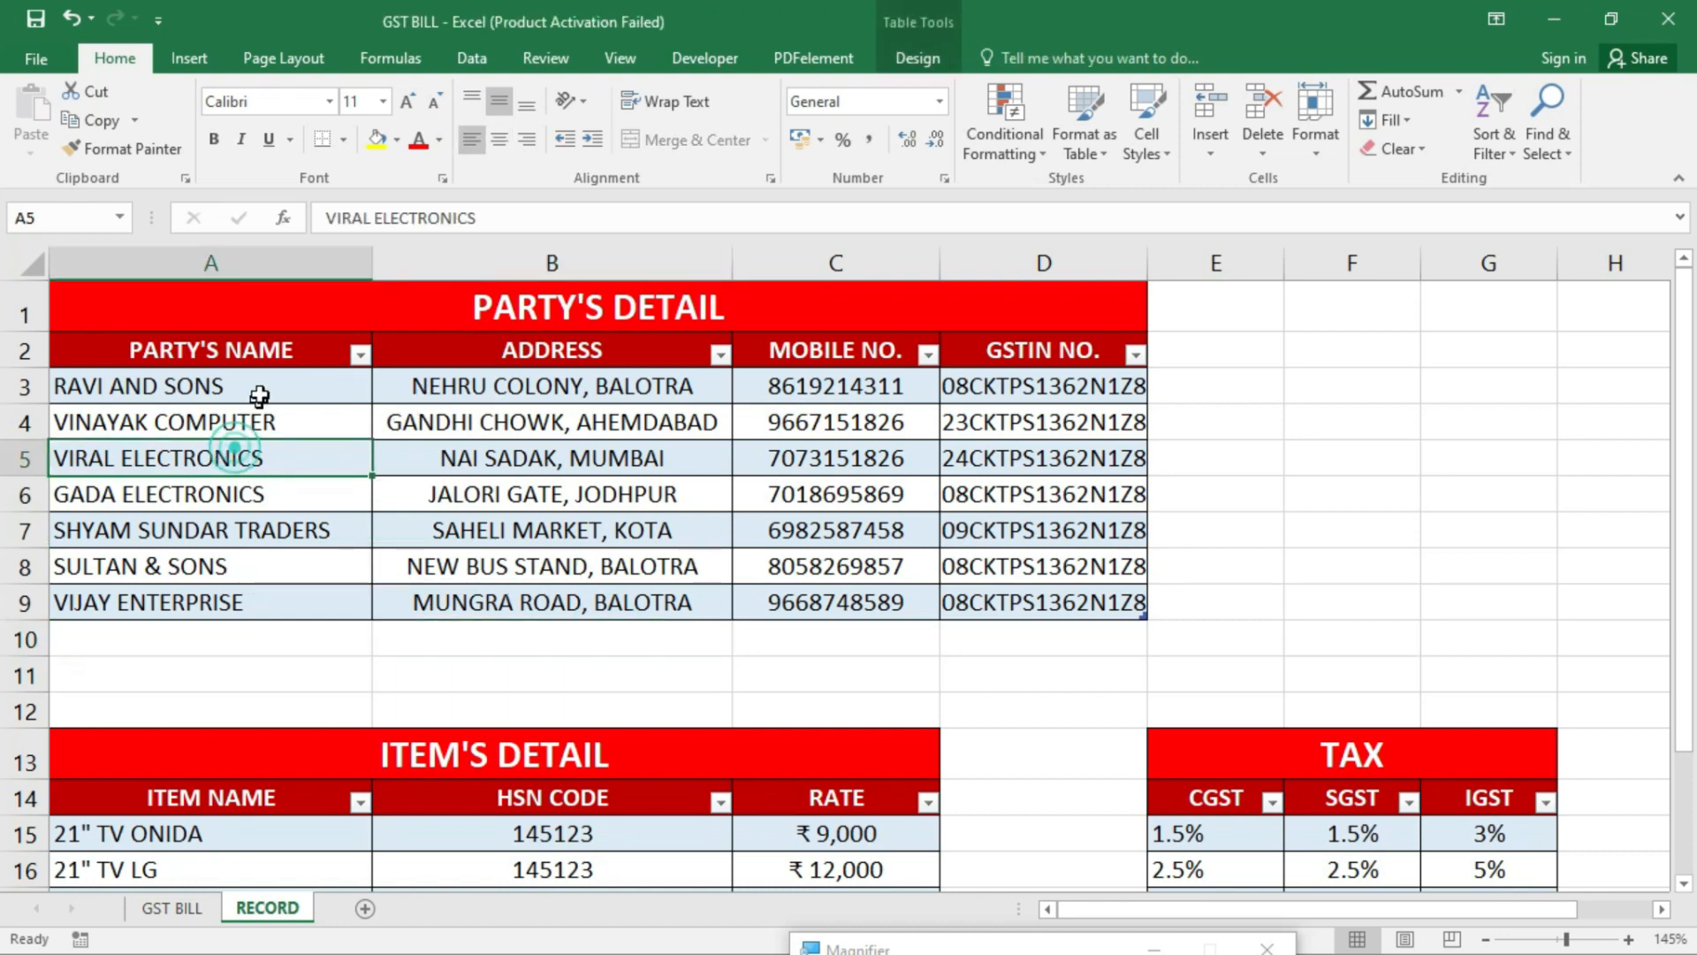
# - Select the item names A15:A19 and HSN CODE values in the ITEM'S DETAIL table
pyautogui.scroll(-2, 319, 633)
pyautogui.click(345, 550)
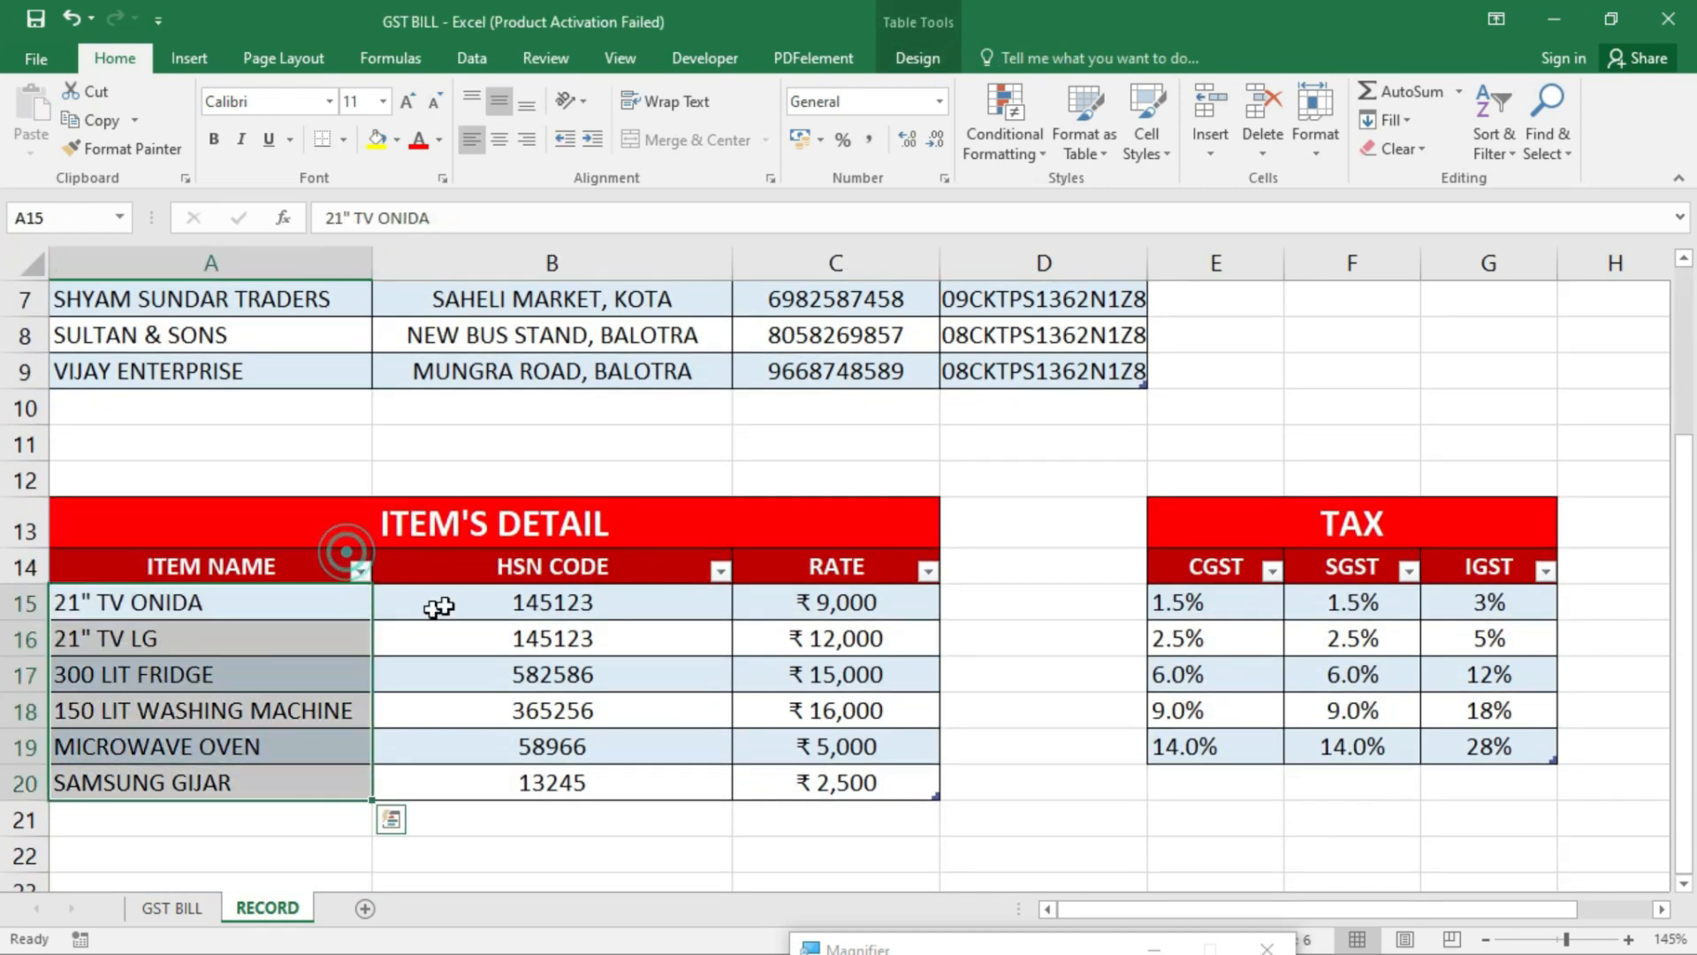
pyautogui.click(403, 638)
pyautogui.click(239, 600)
pyautogui.moveTo(244, 599); pyautogui.dragTo(254, 756)
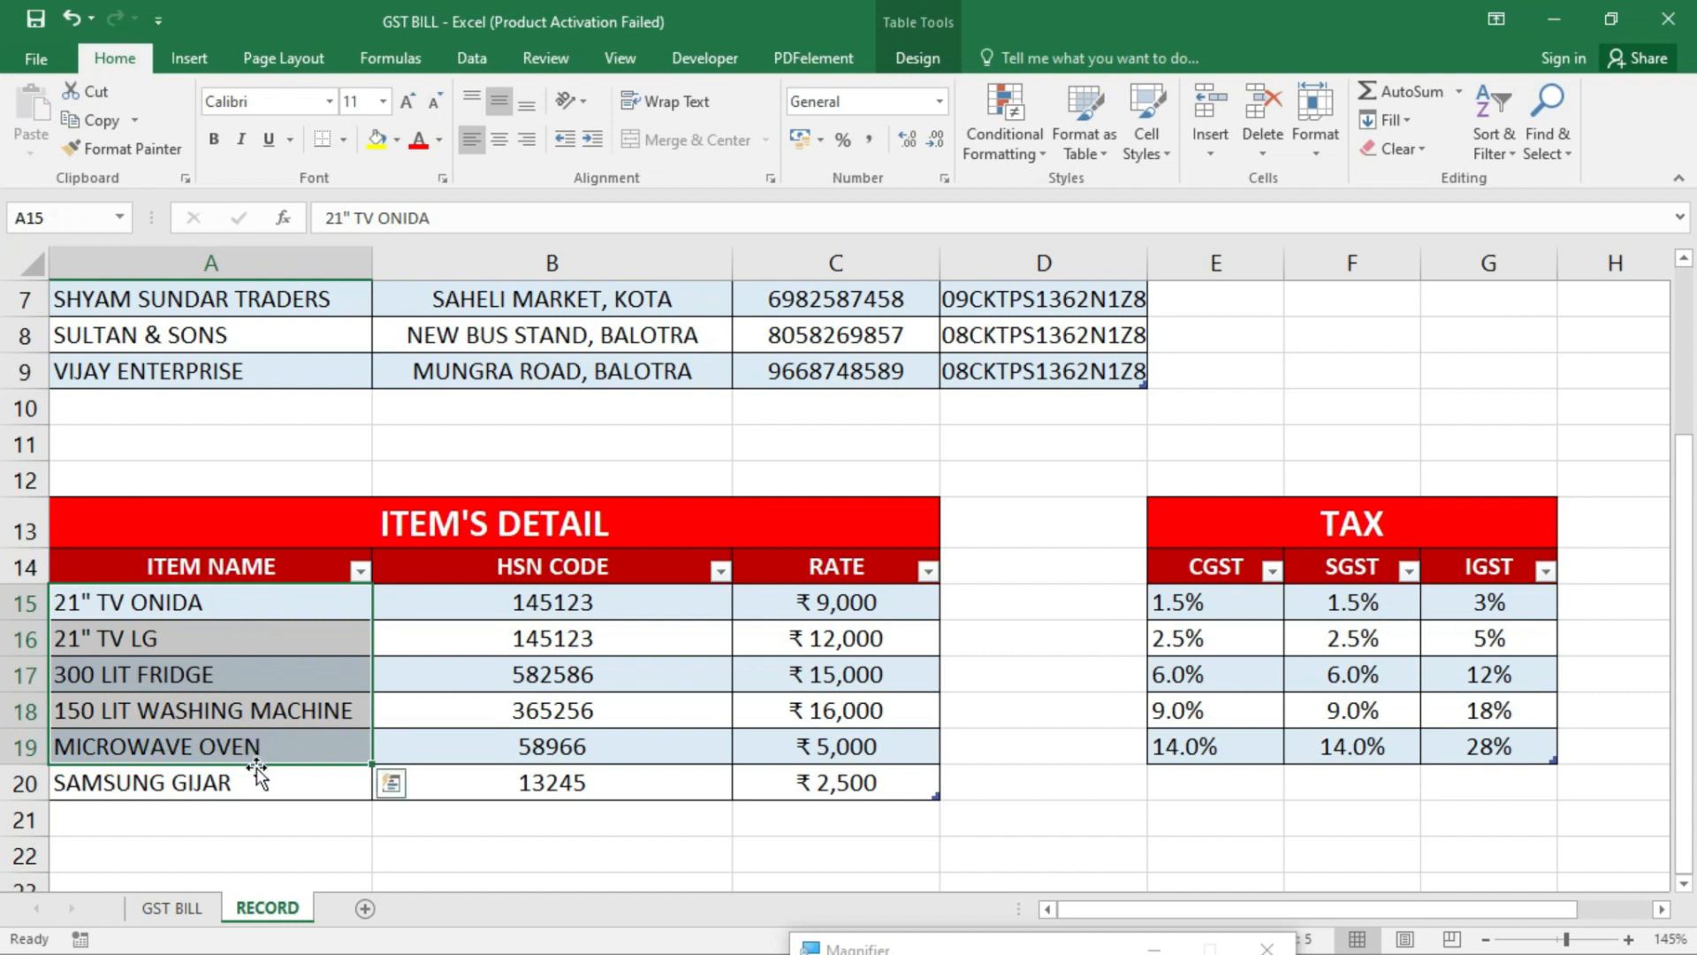
pyautogui.click(296, 606)
pyautogui.click(545, 609)
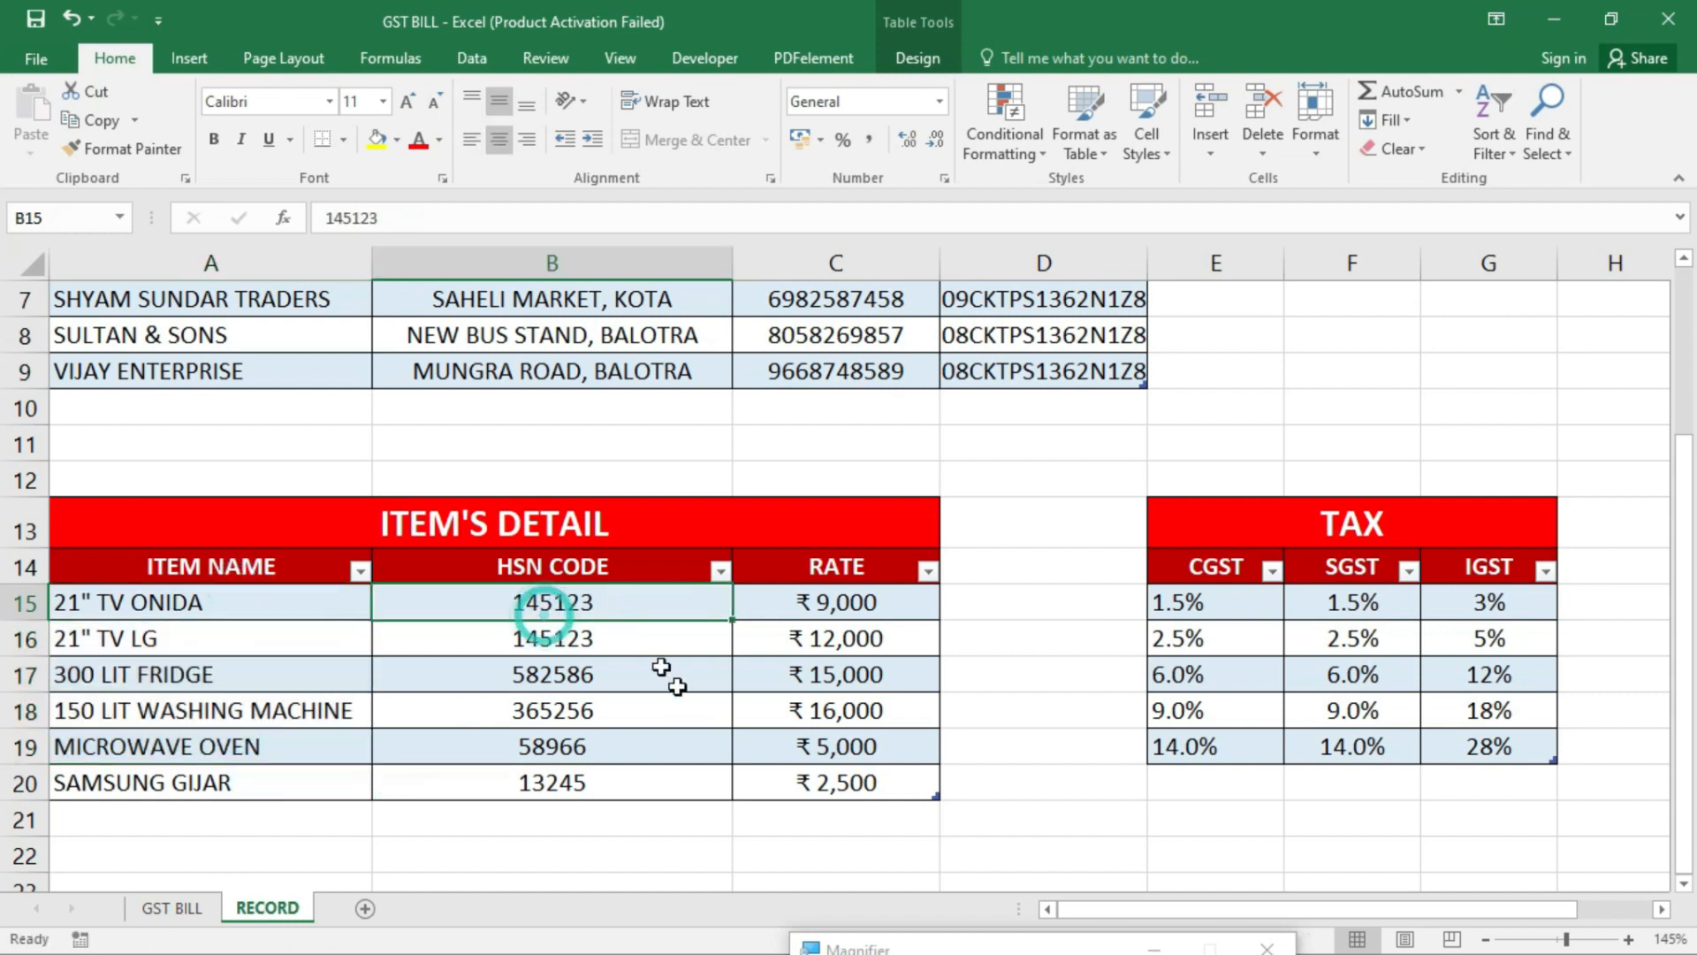
# - Select the RATE column and the tax rate values E15:G19
pyautogui.moveTo(873, 581); pyautogui.dragTo(901, 719)
pyautogui.click(900, 718)
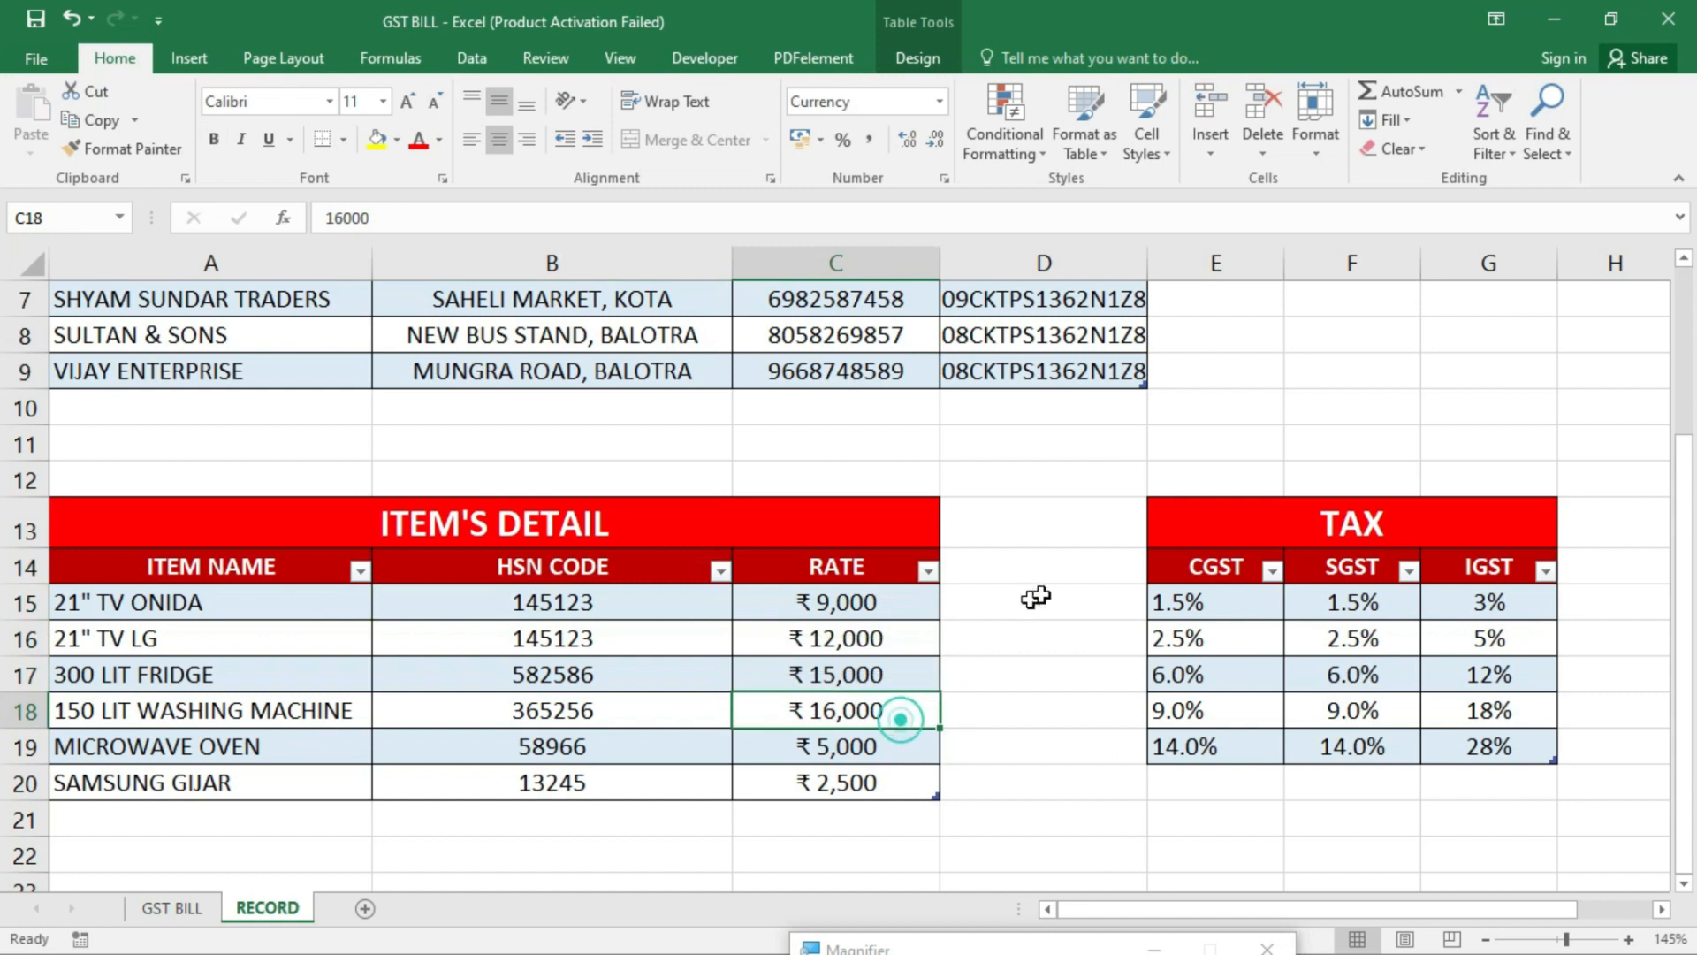
pyautogui.click(1295, 583)
pyautogui.moveTo(1189, 603); pyautogui.dragTo(1480, 745)
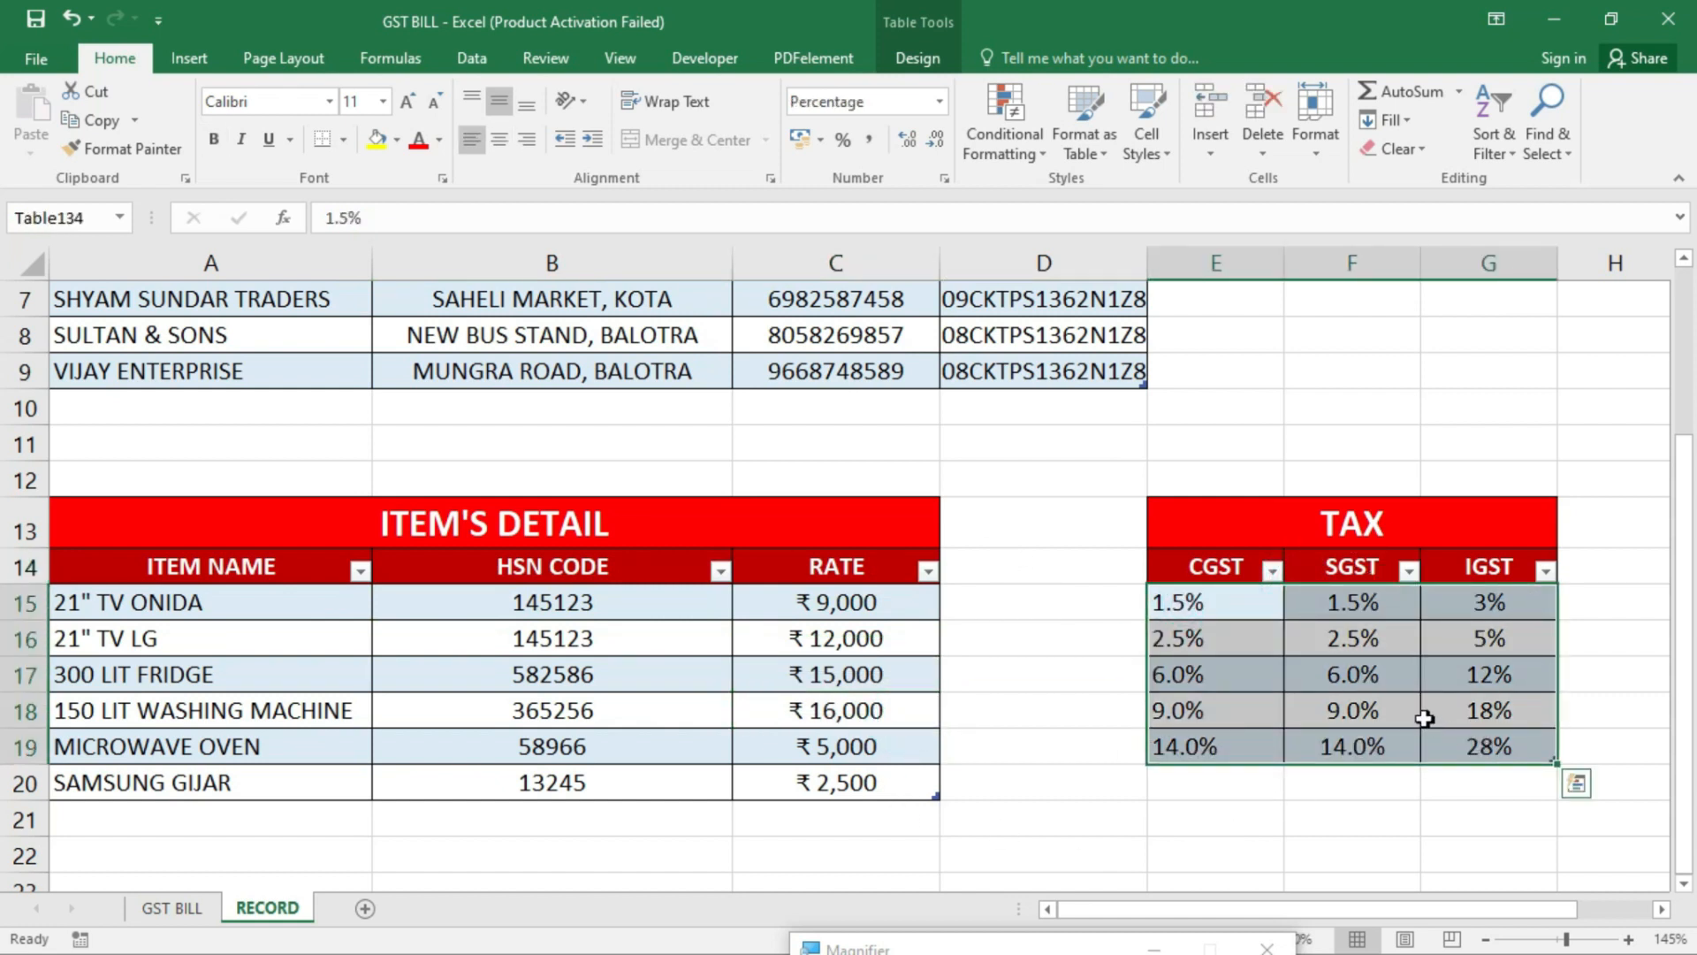
# - Return to the GST BILL sheet and scroll down it
pyautogui.click(171, 907)
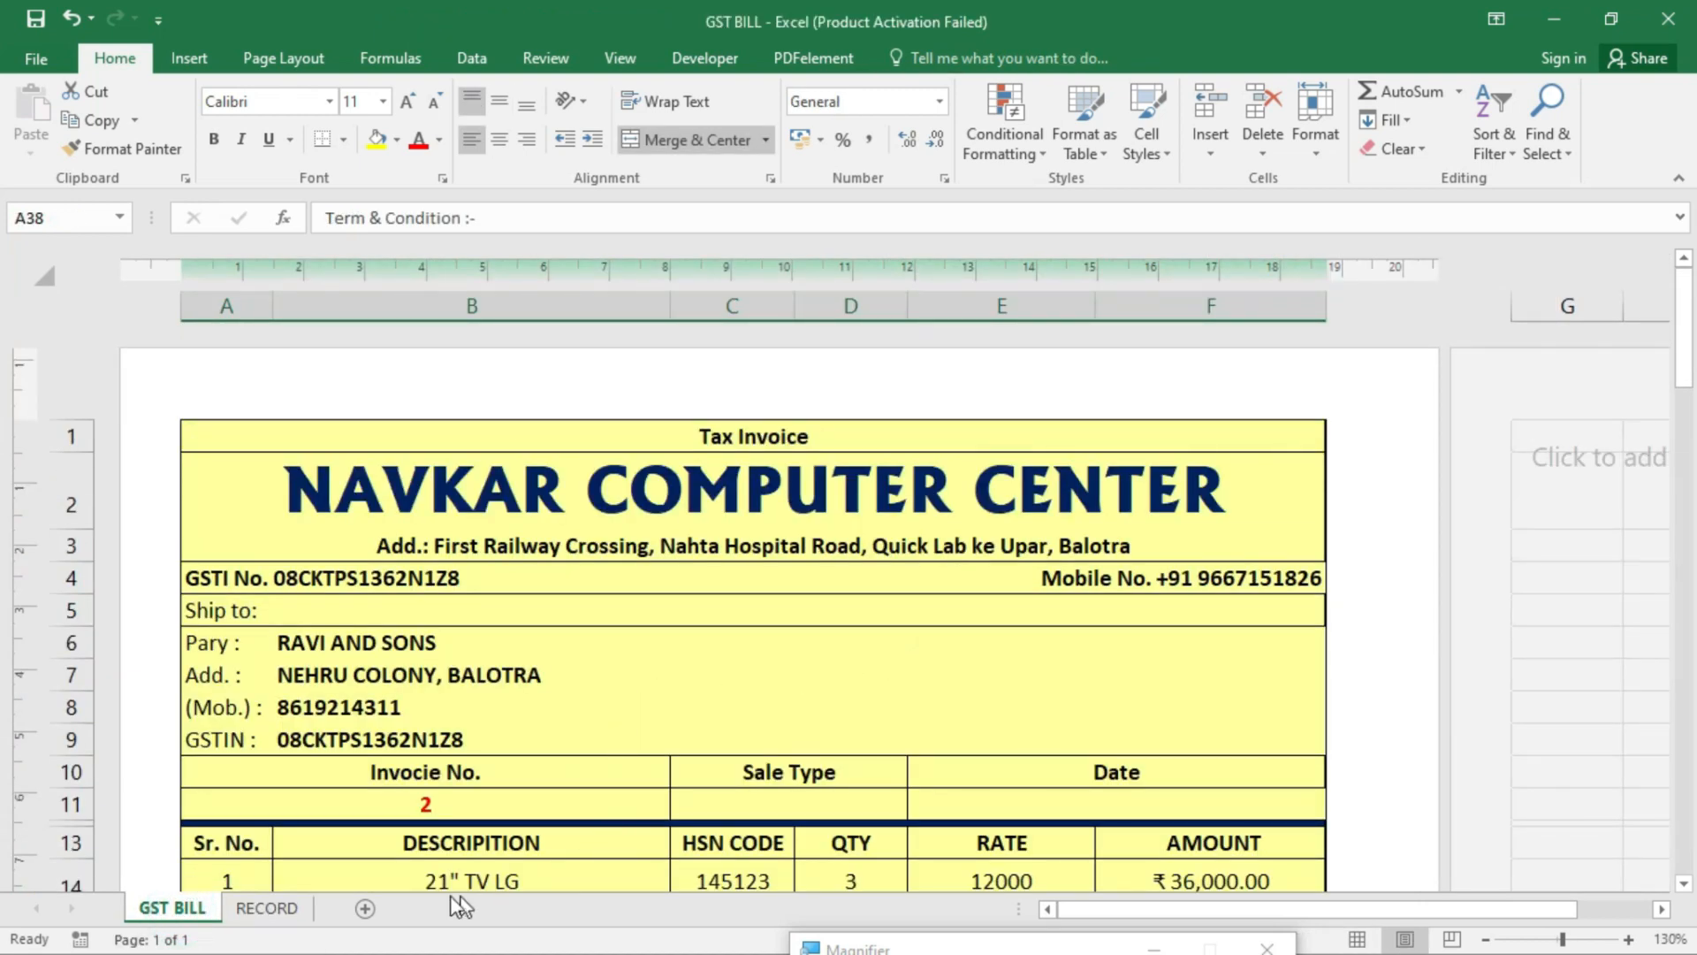
pyautogui.scroll(-3, 716, 885)
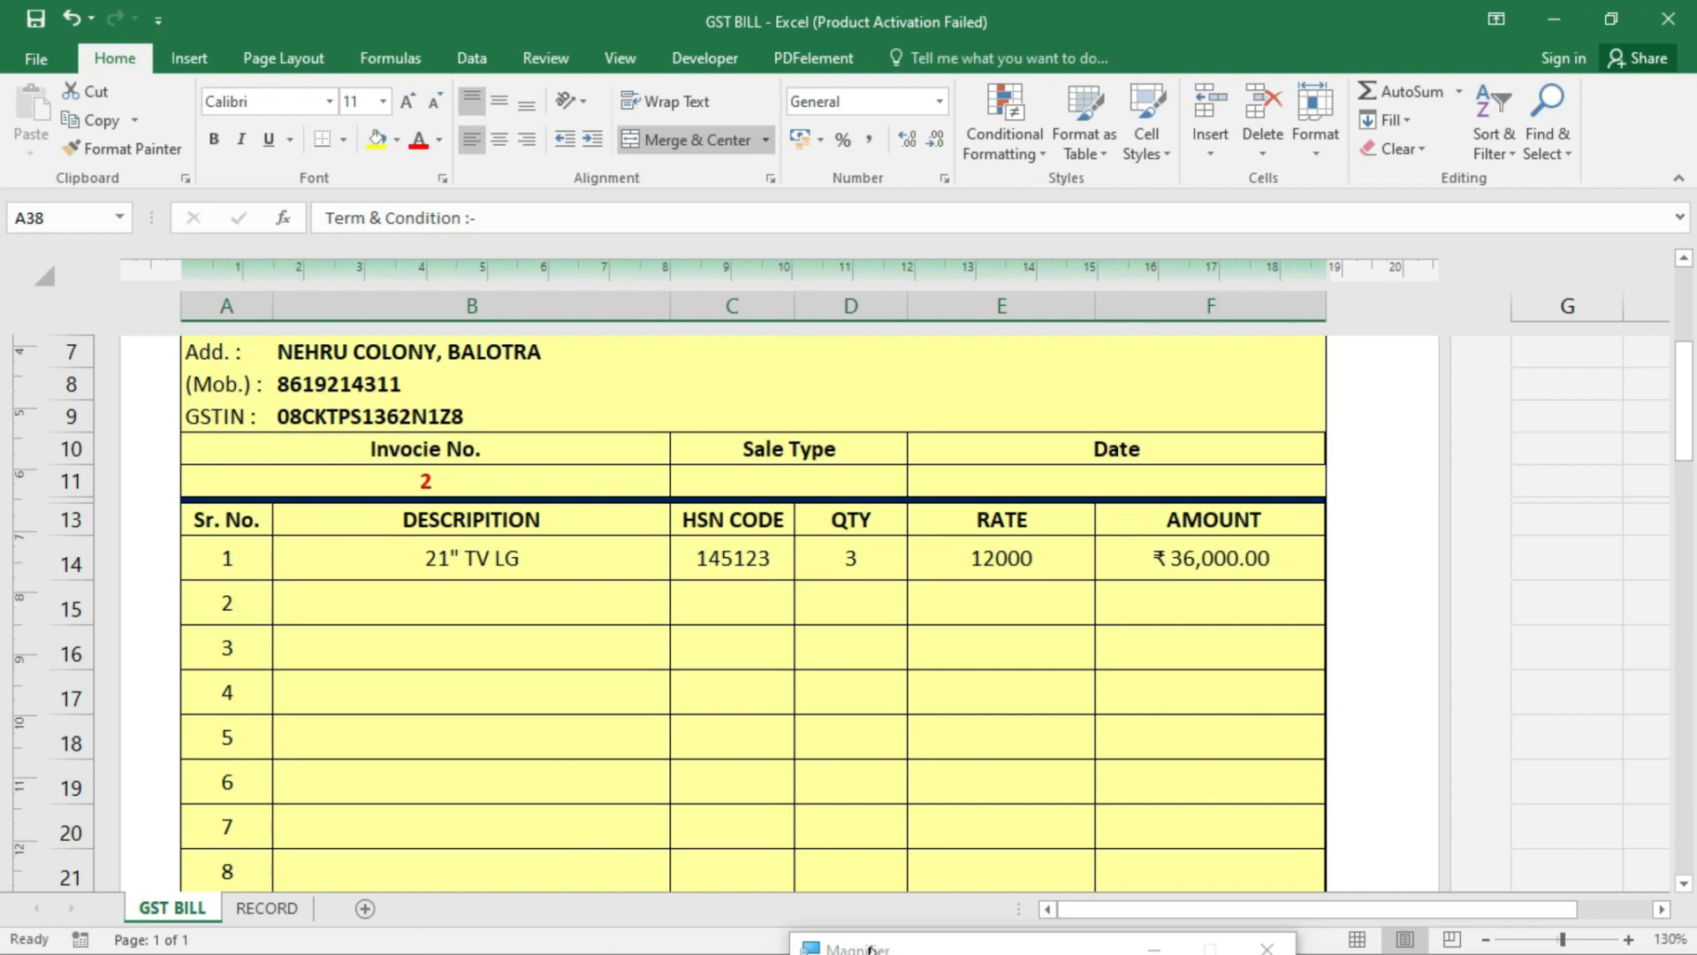
pyautogui.moveTo(870, 949); pyautogui.dragTo(954, 954)
# - Bring the Book2 workbook forward, view Sheet1's tables, then select A1 on blank Sheet2
pyautogui.press('super')
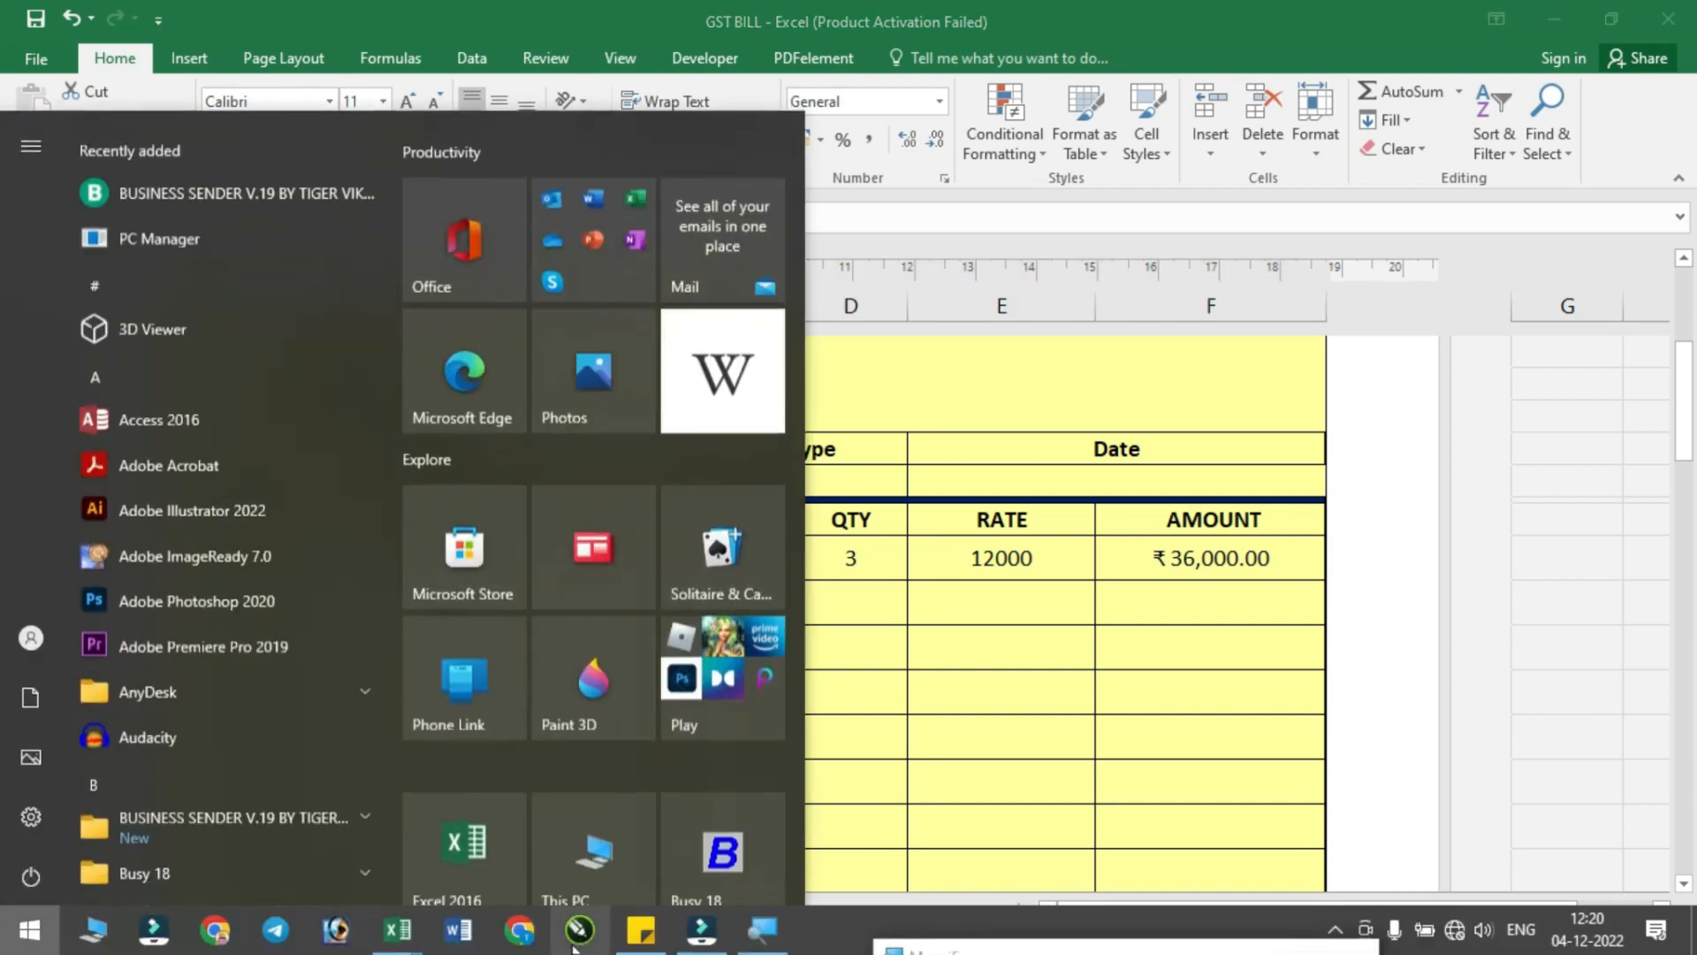
pyautogui.moveTo(409, 939)
pyautogui.click(322, 844)
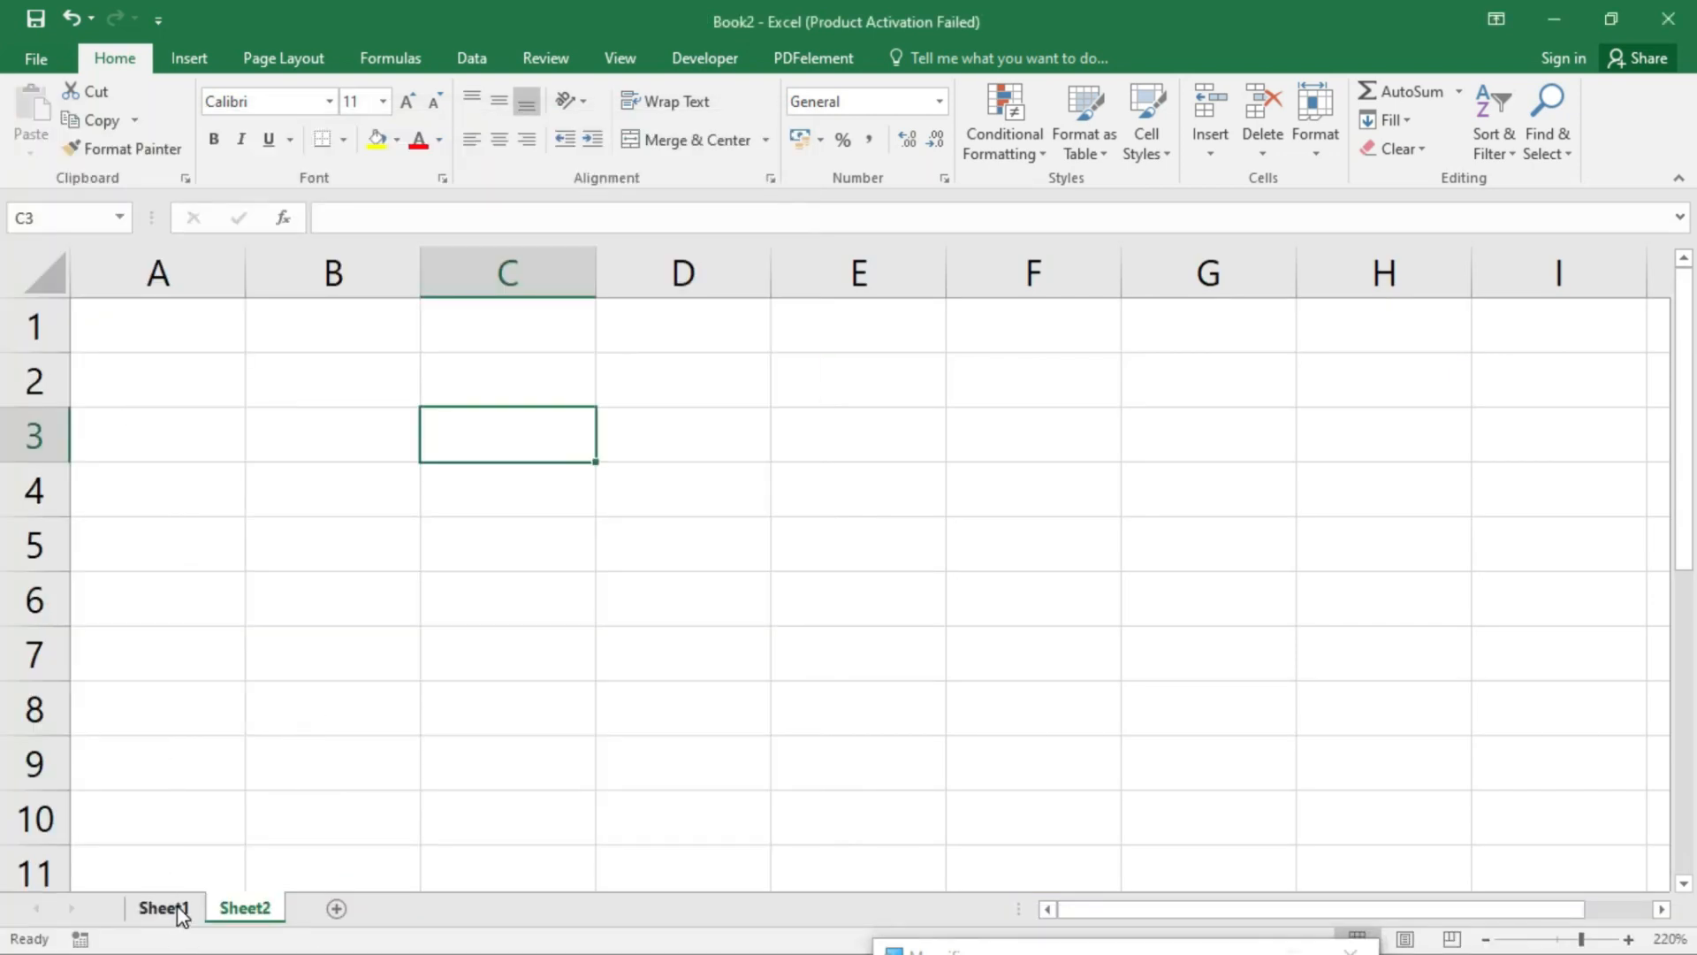
pyautogui.click(180, 910)
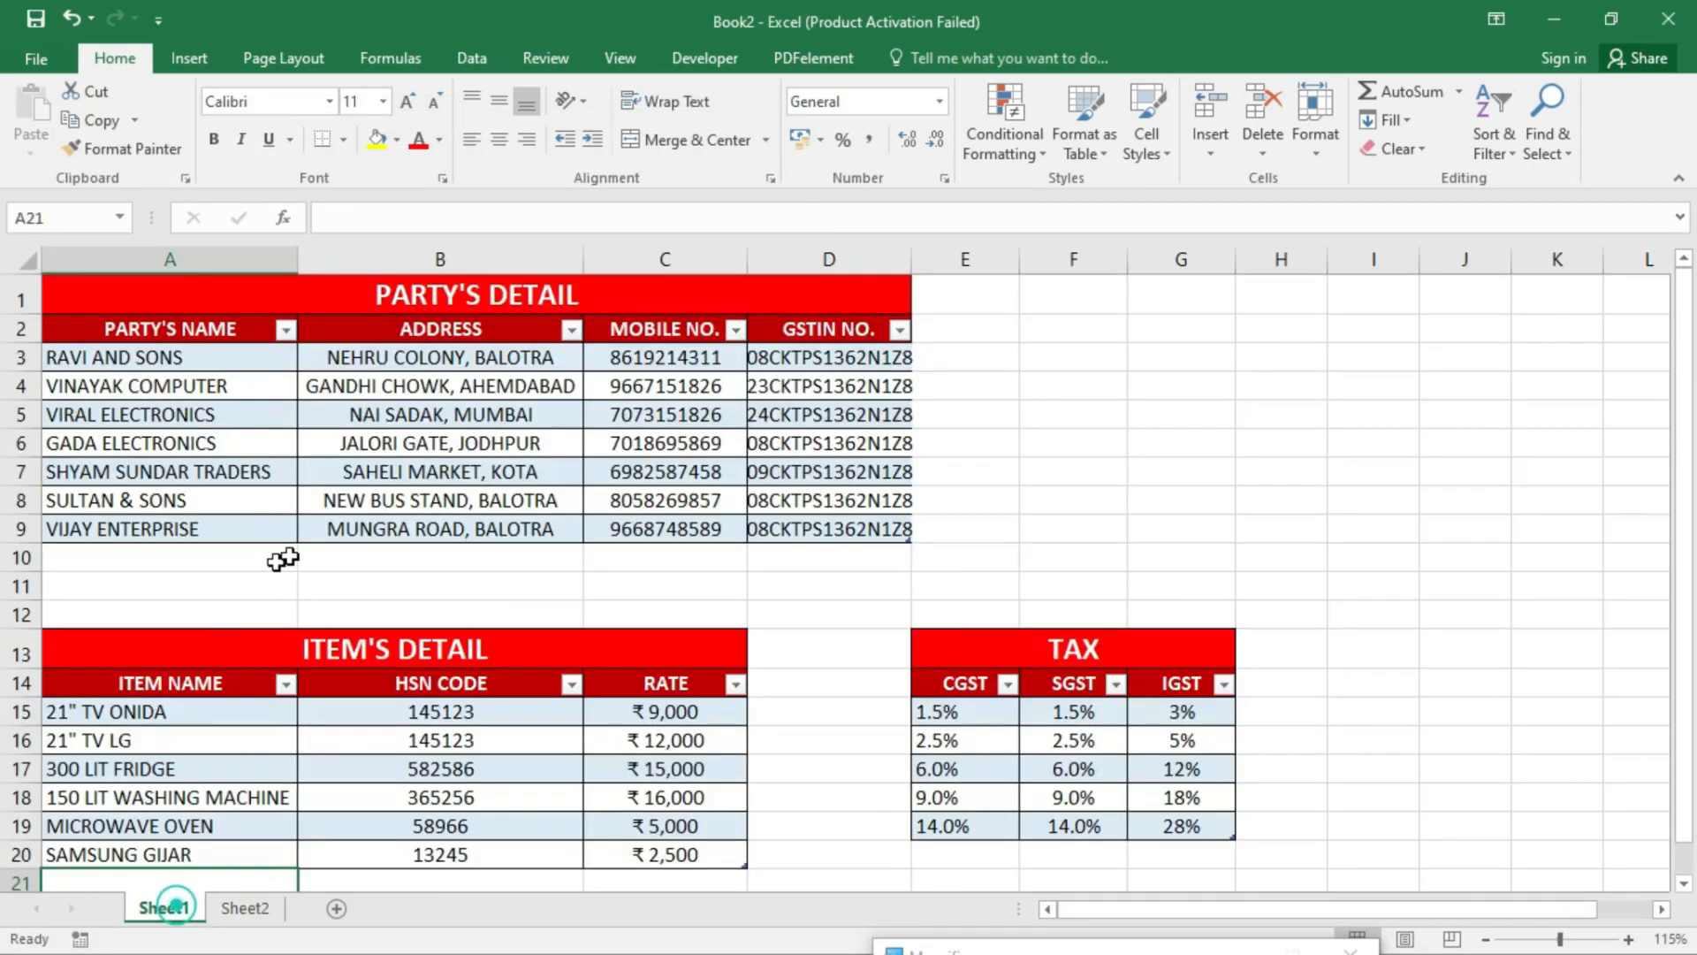
pyautogui.click(250, 905)
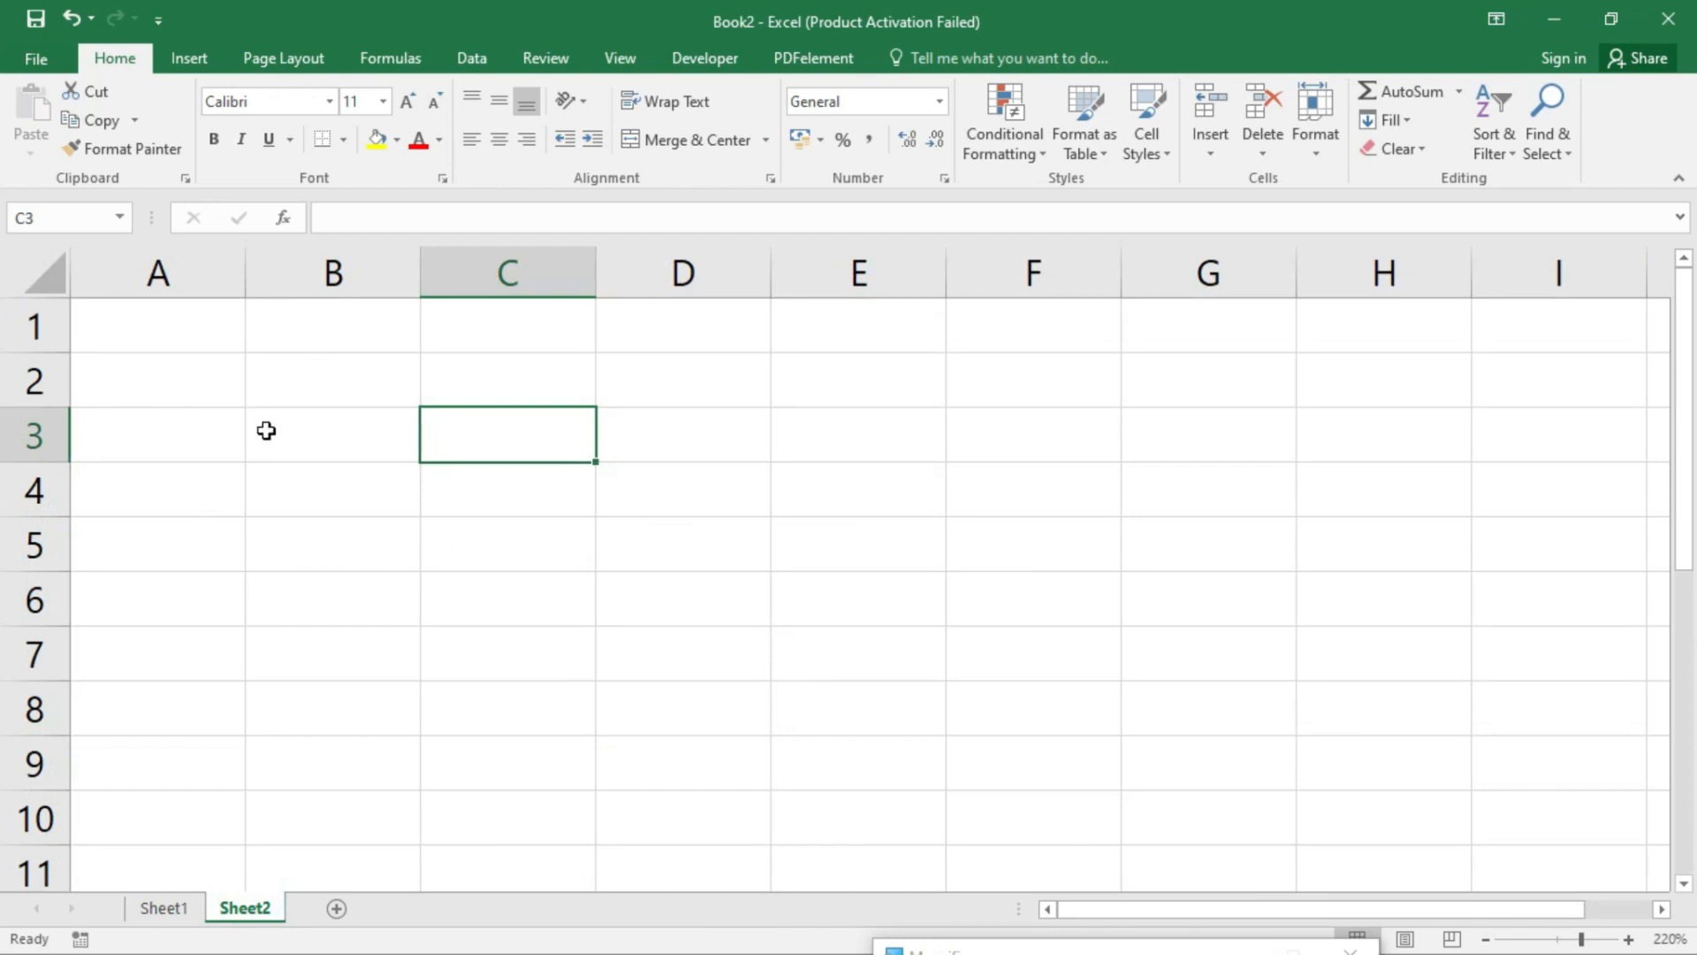
pyautogui.click(181, 326)
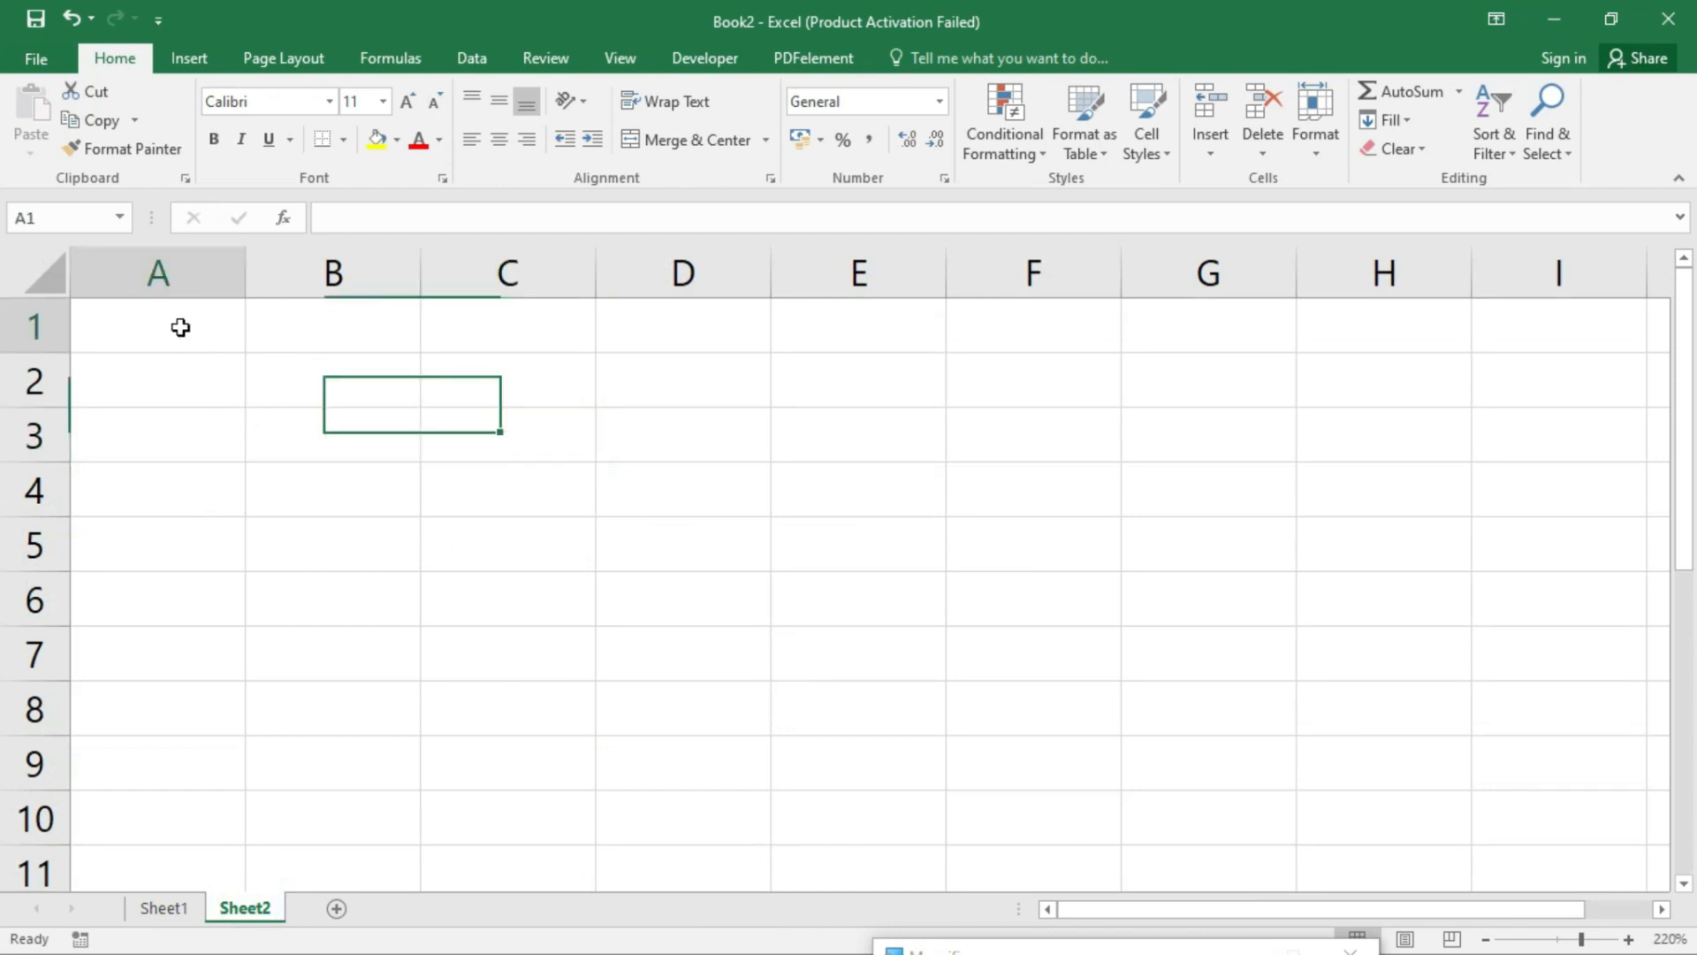
# - Switch Sheet2 to Page Layout view and resize columns A–F to equal widths
pyautogui.click(634, 53)
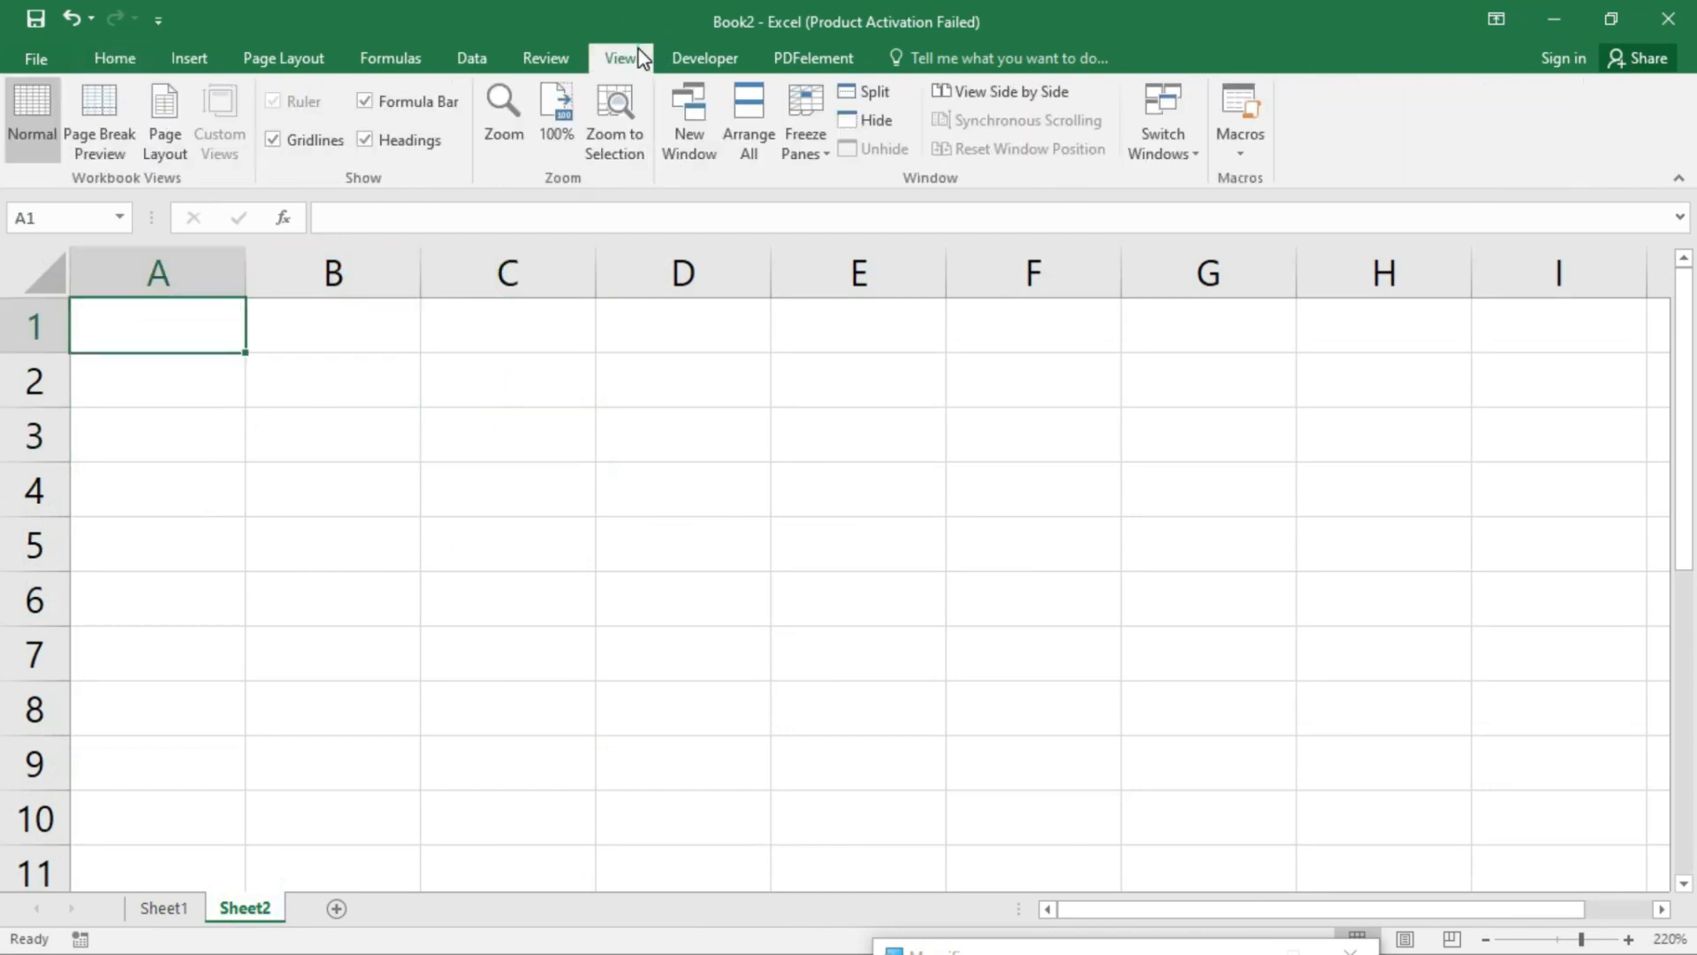
pyautogui.click(168, 113)
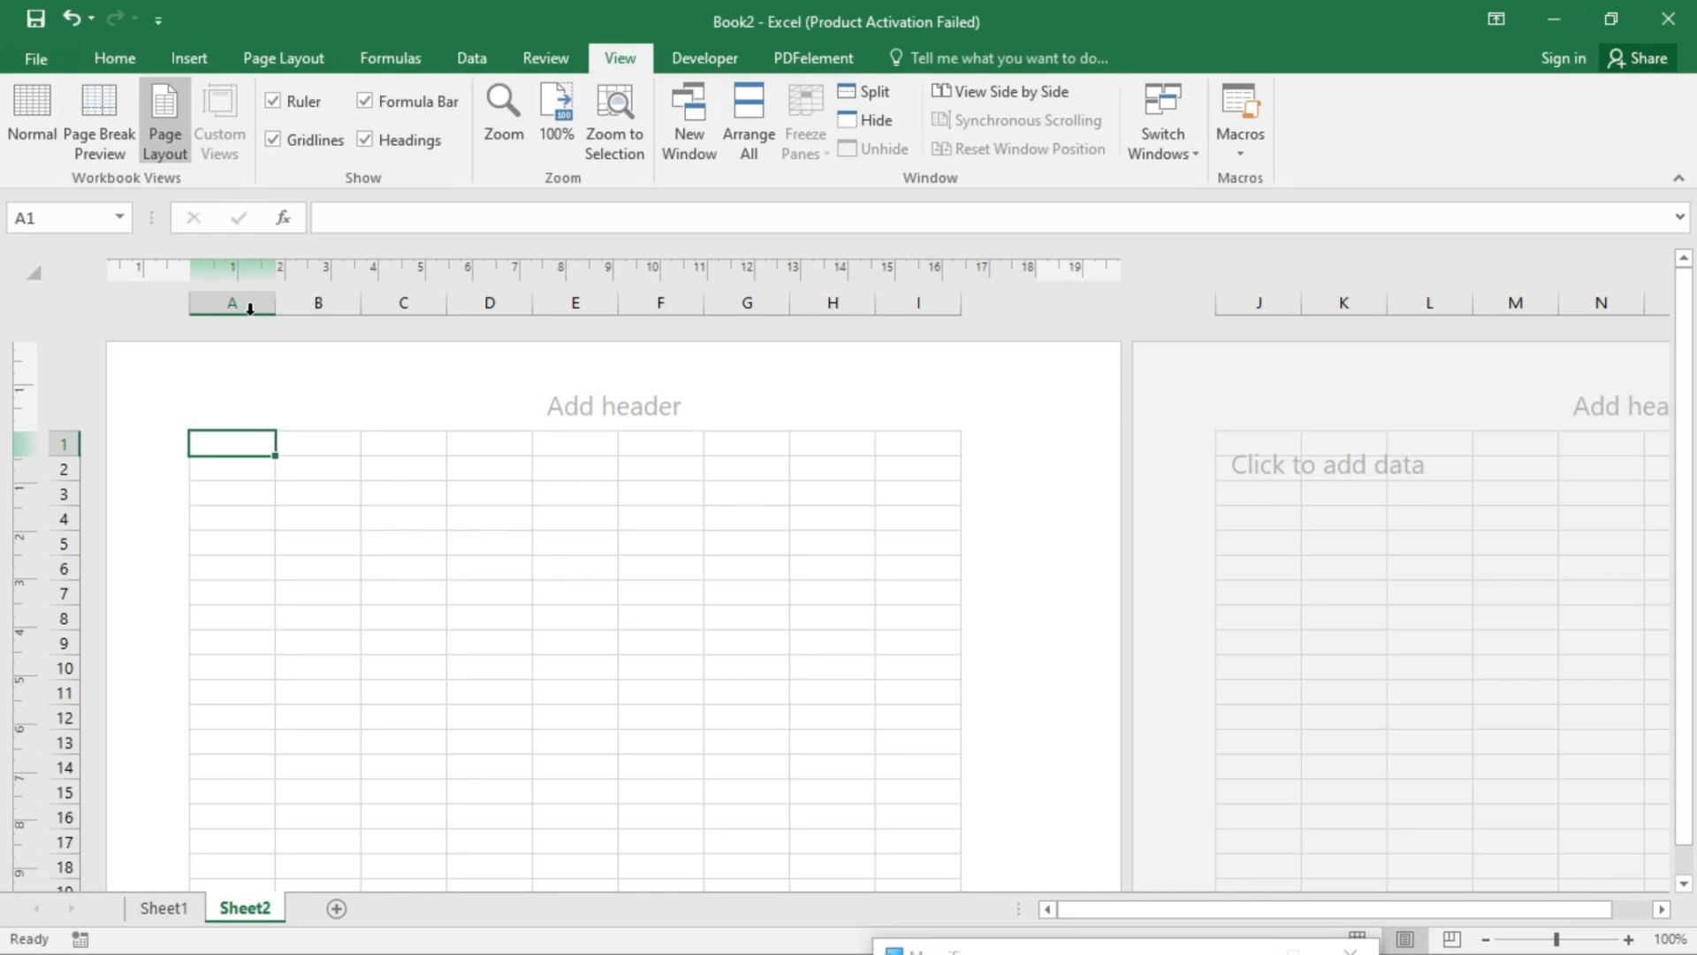
pyautogui.moveTo(245, 304); pyautogui.dragTo(654, 301)
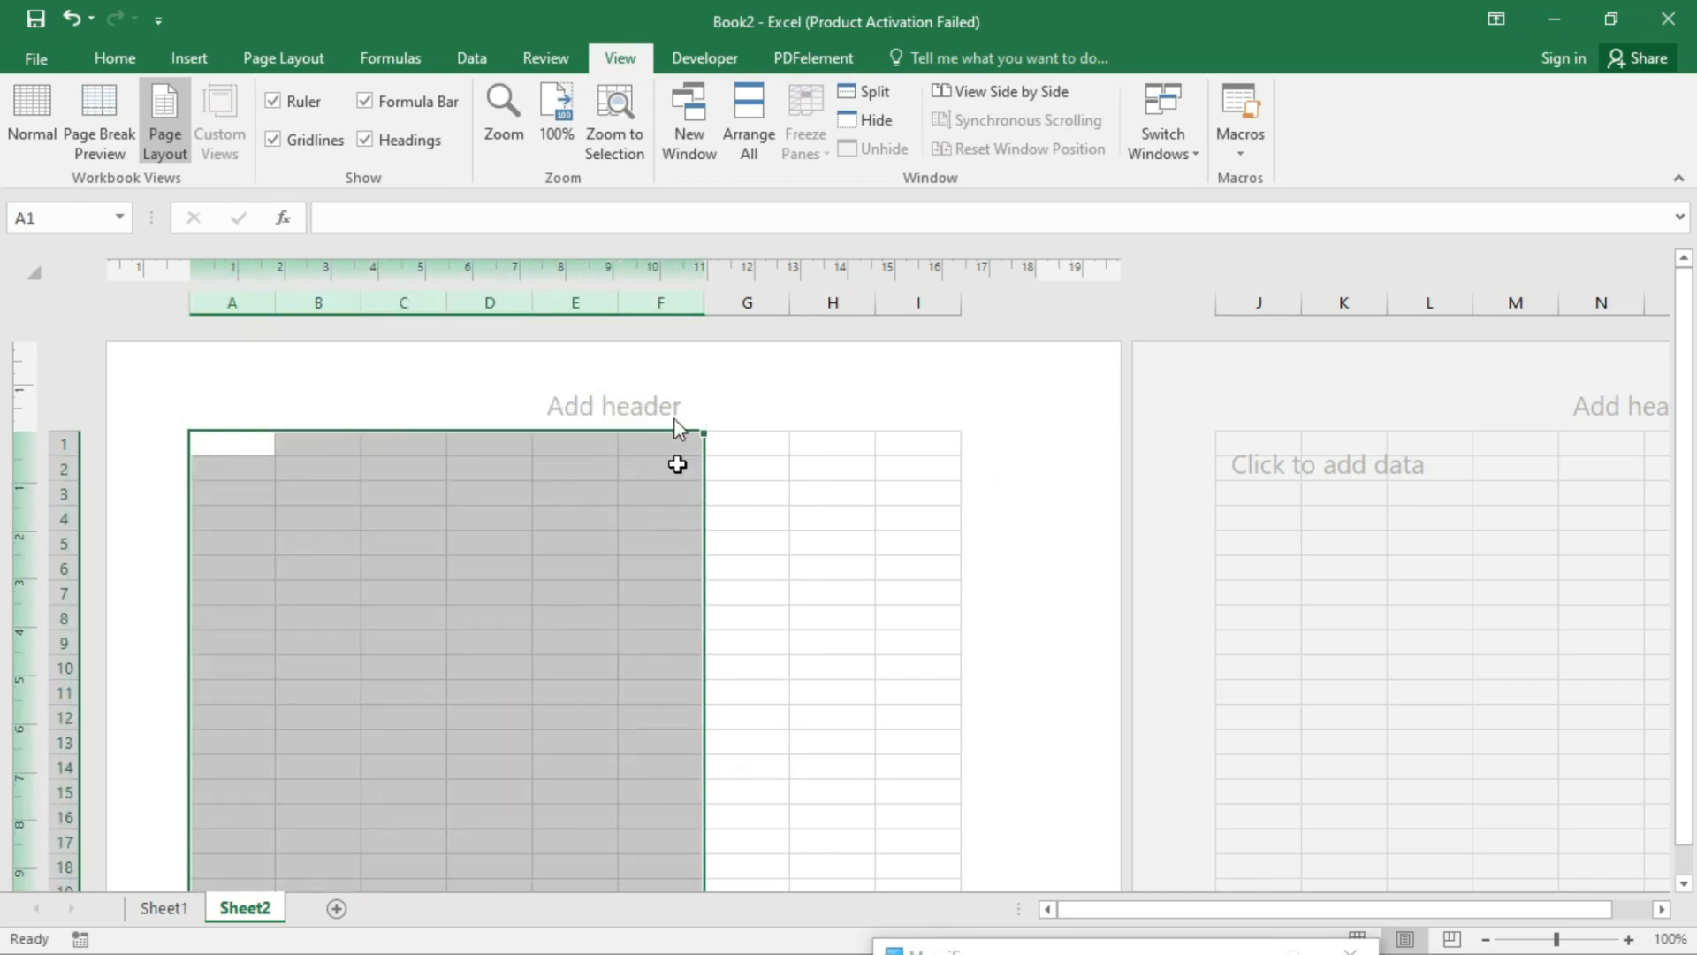
pyautogui.moveTo(706, 295); pyautogui.dragTo(771, 299)
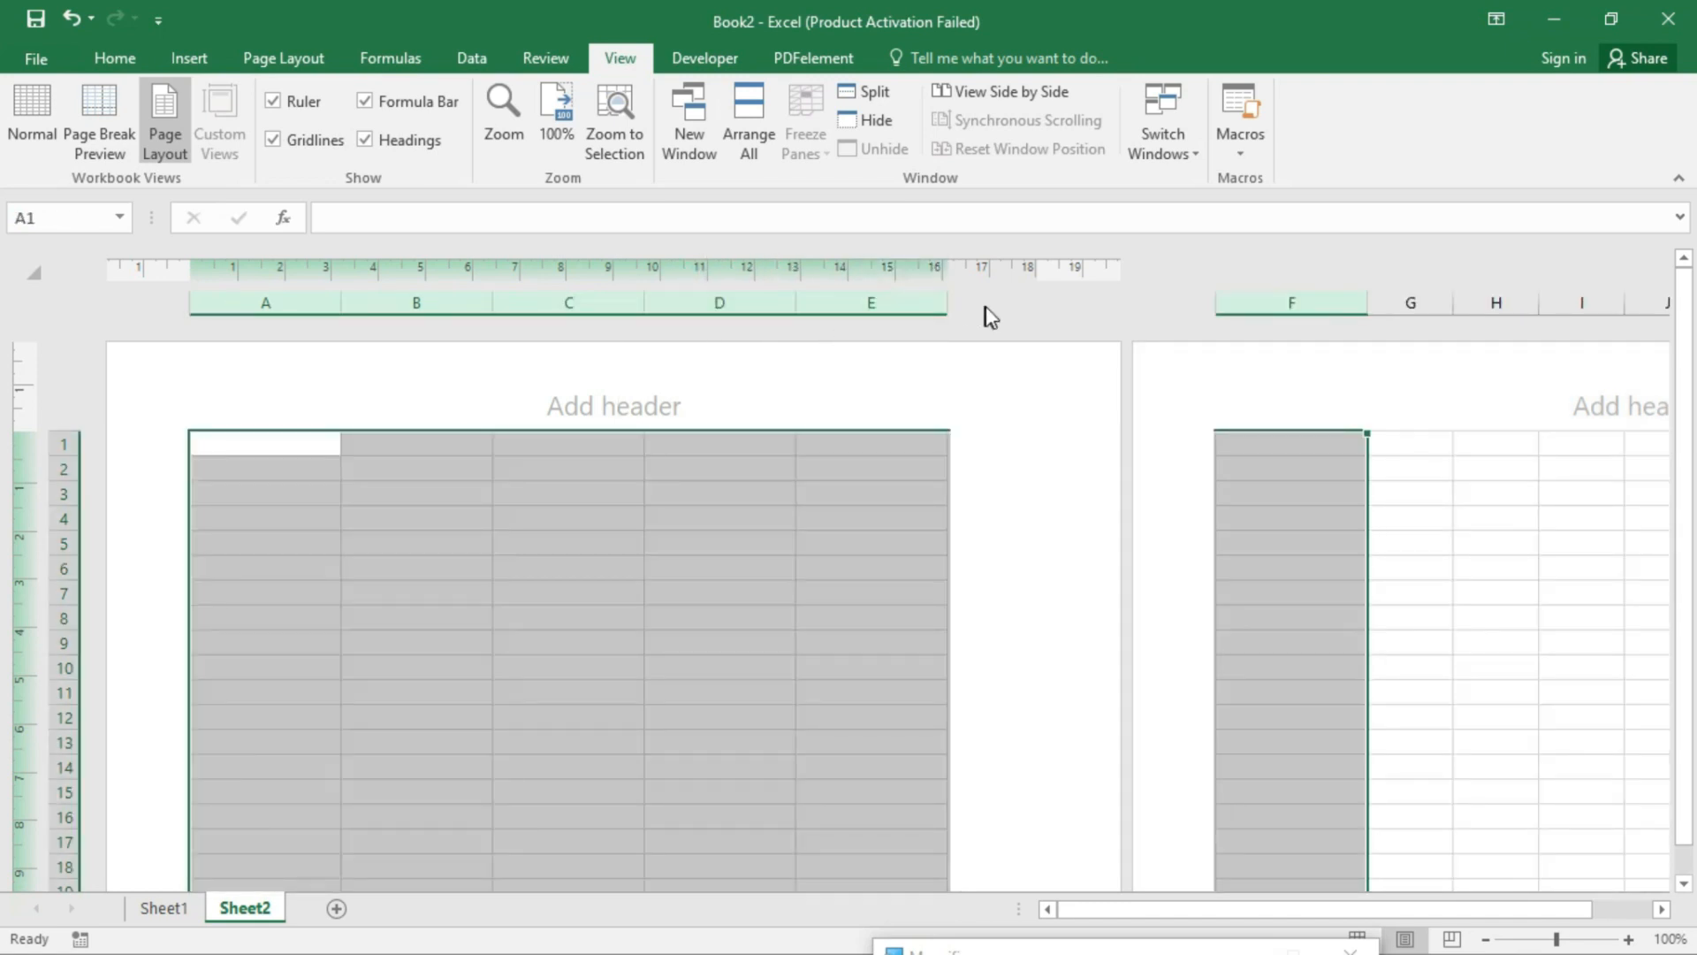
pyautogui.moveTo(795, 305); pyautogui.dragTo(777, 301)
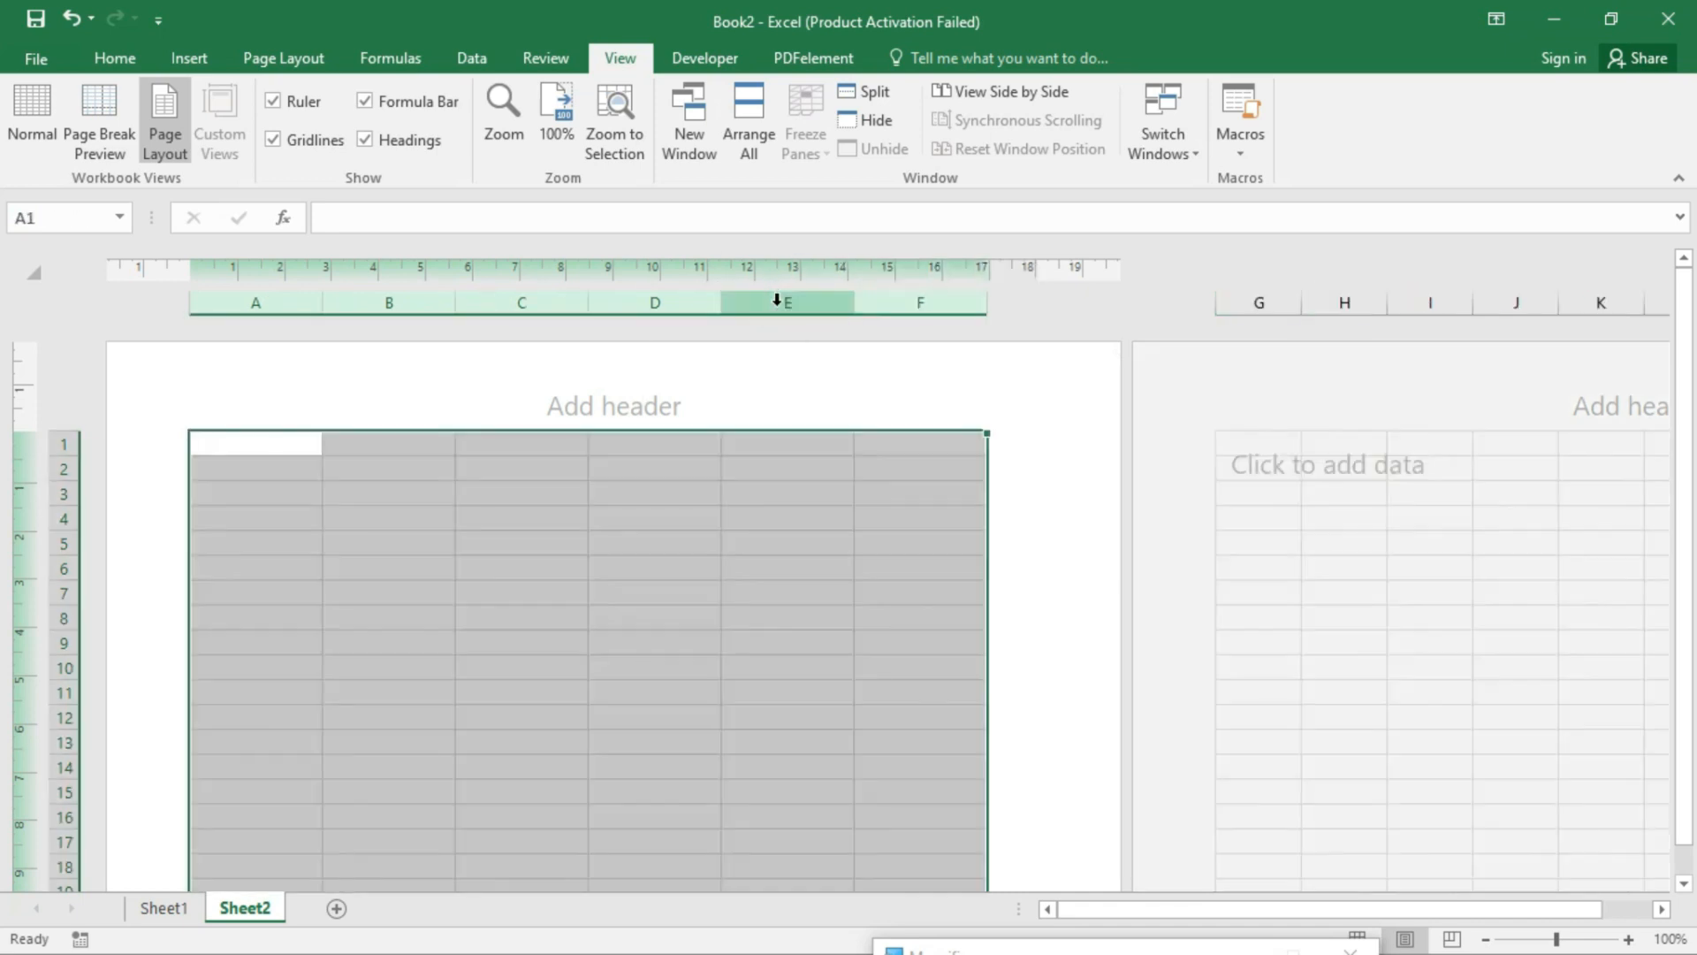
# - Reduce the top page margin so row 1 sits nearer the page top
pyautogui.click(561, 594)
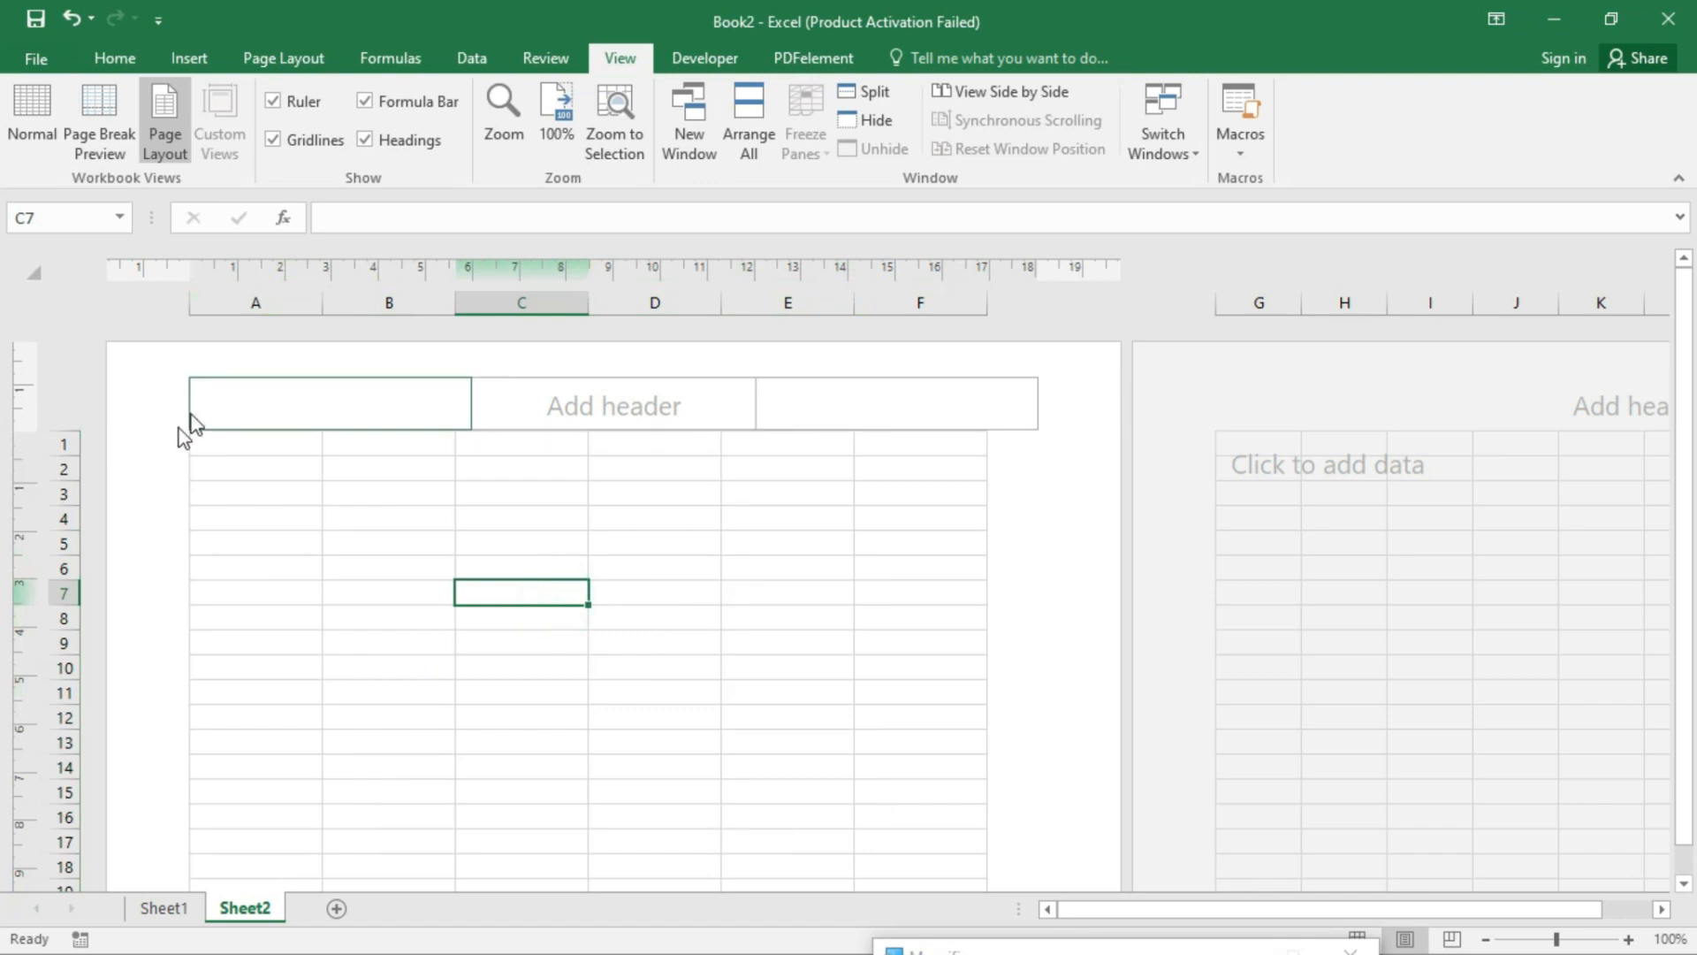
pyautogui.click(227, 438)
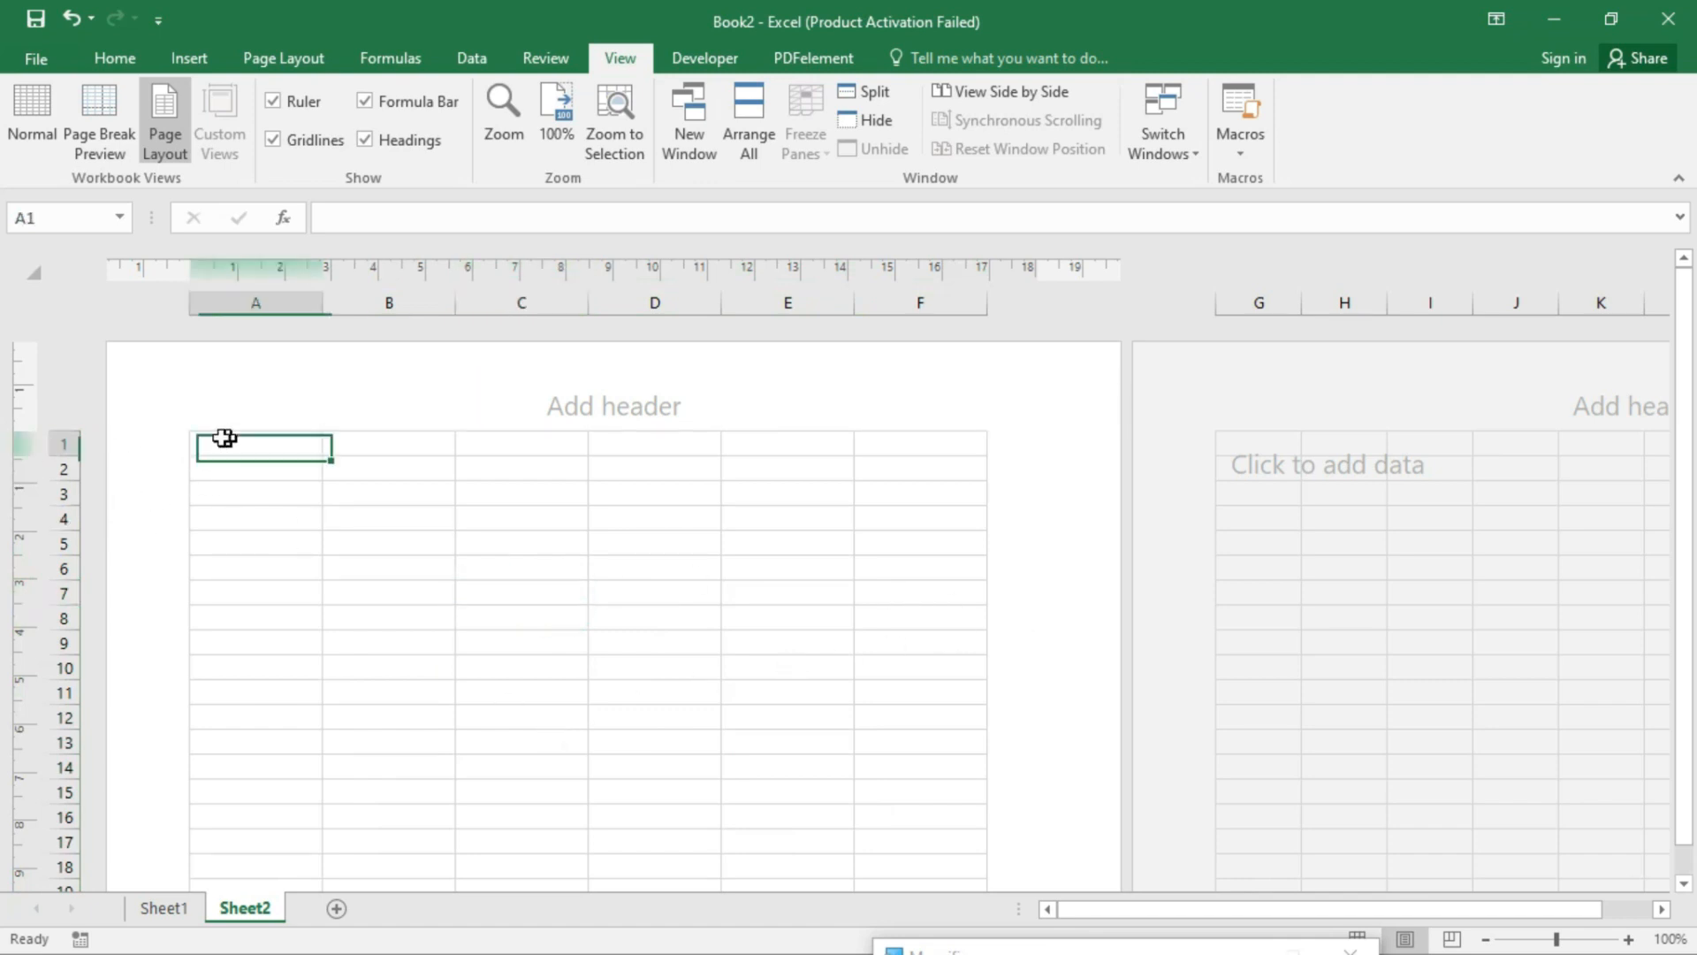
pyautogui.moveTo(33, 431); pyautogui.dragTo(43, 383)
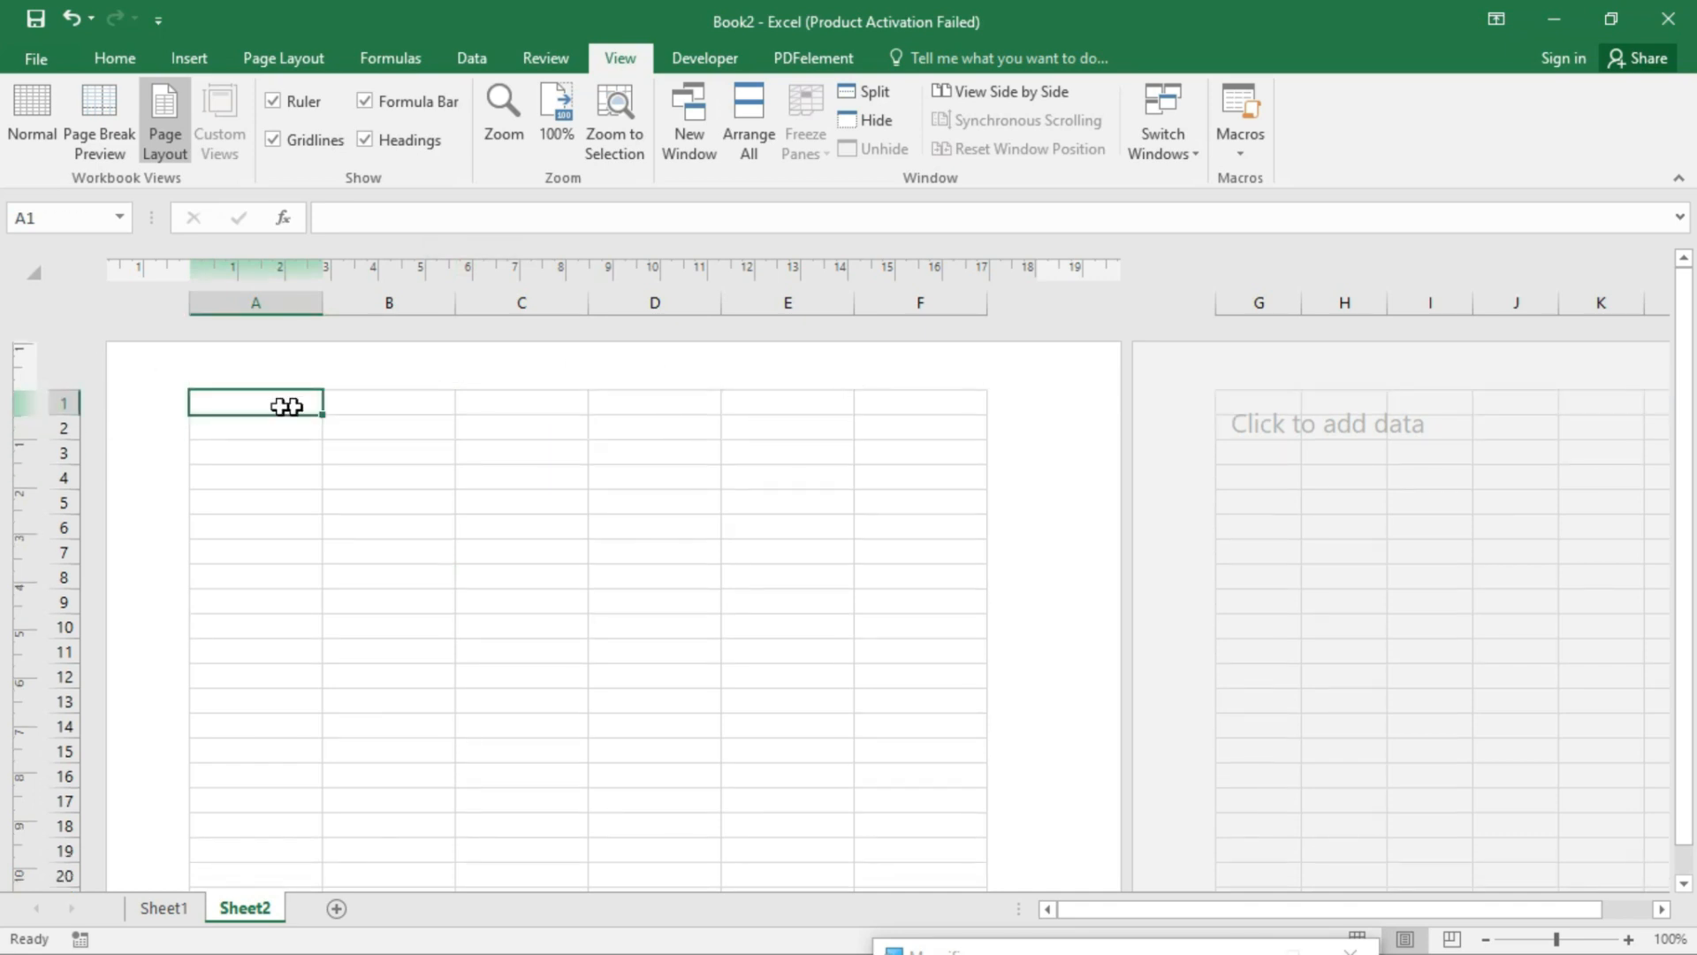
# - Narrow the left page margin, adjust the right margin and make row 48 taller
pyautogui.moveTo(193, 269); pyautogui.dragTo(138, 271)
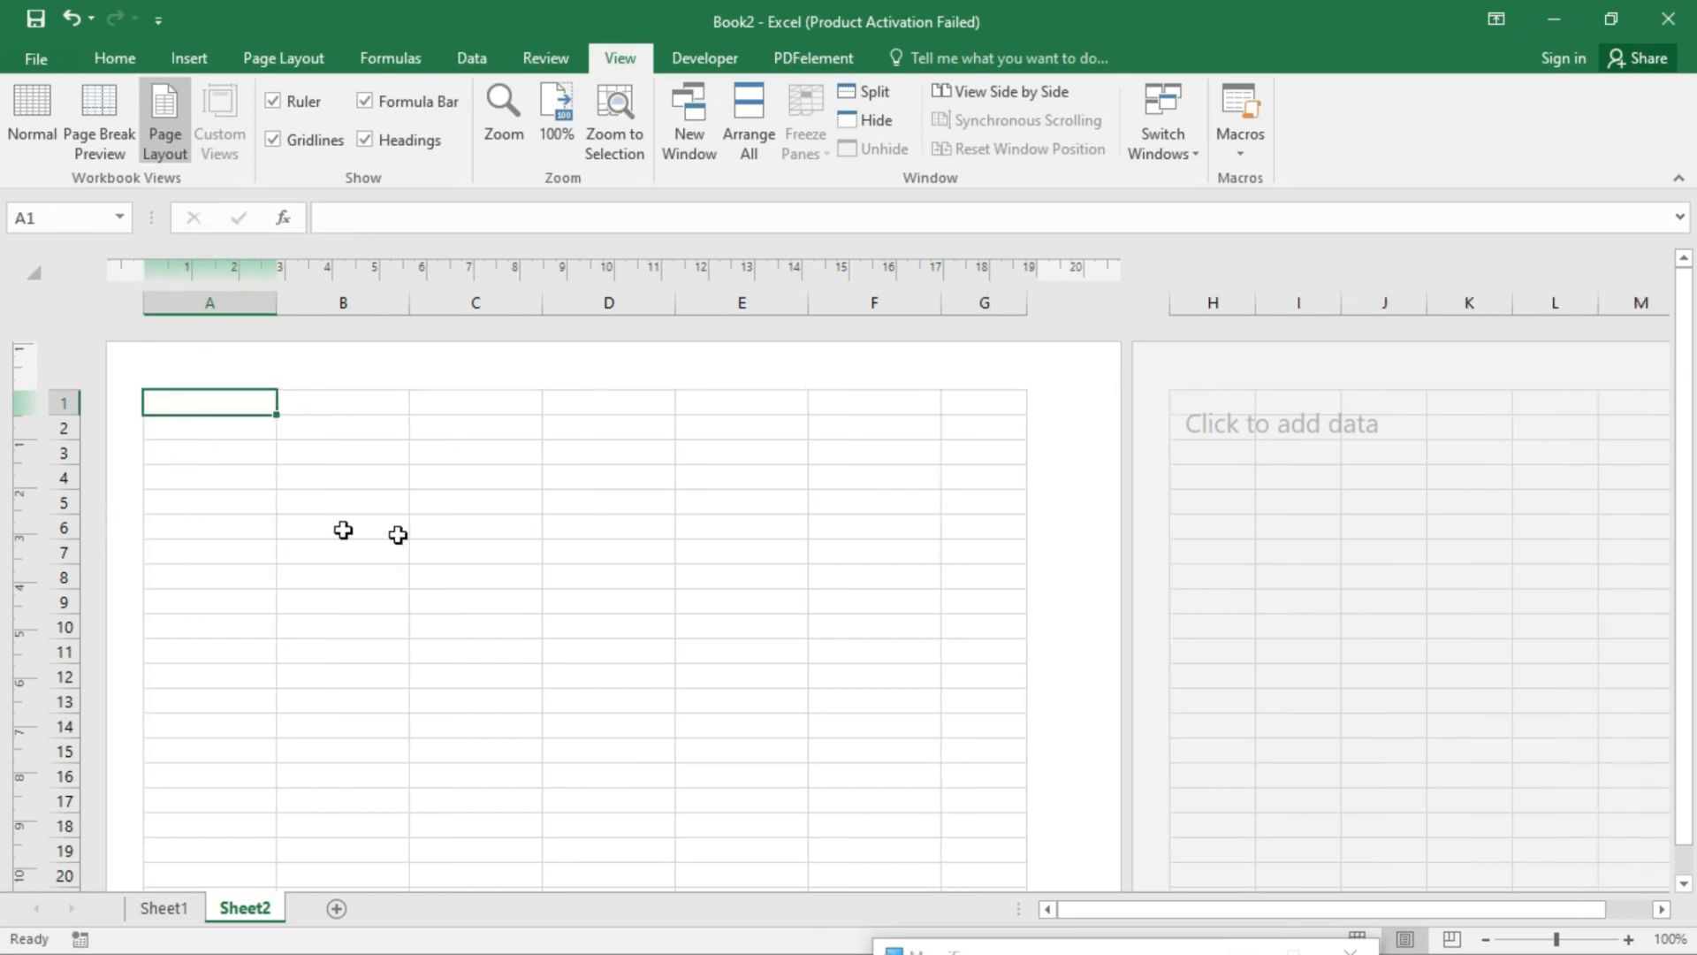
pyautogui.moveTo(1036, 273); pyautogui.dragTo(1080, 269)
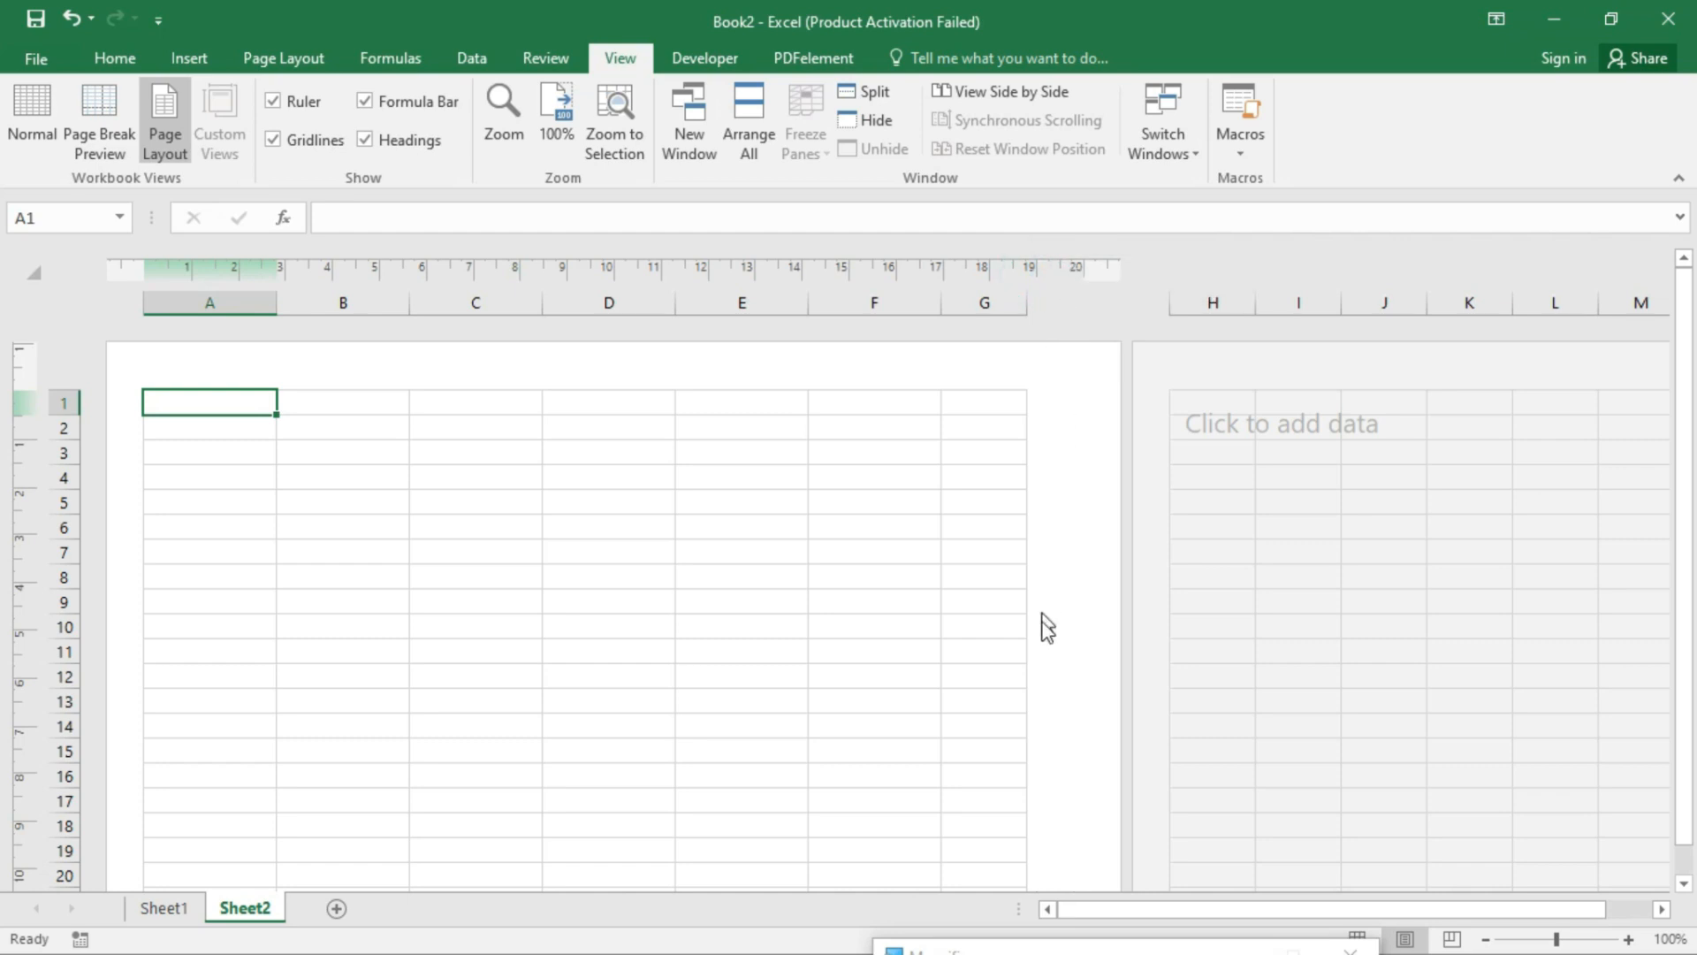
pyautogui.scroll(-15, 1034, 619)
pyautogui.scroll(2, 506, 690)
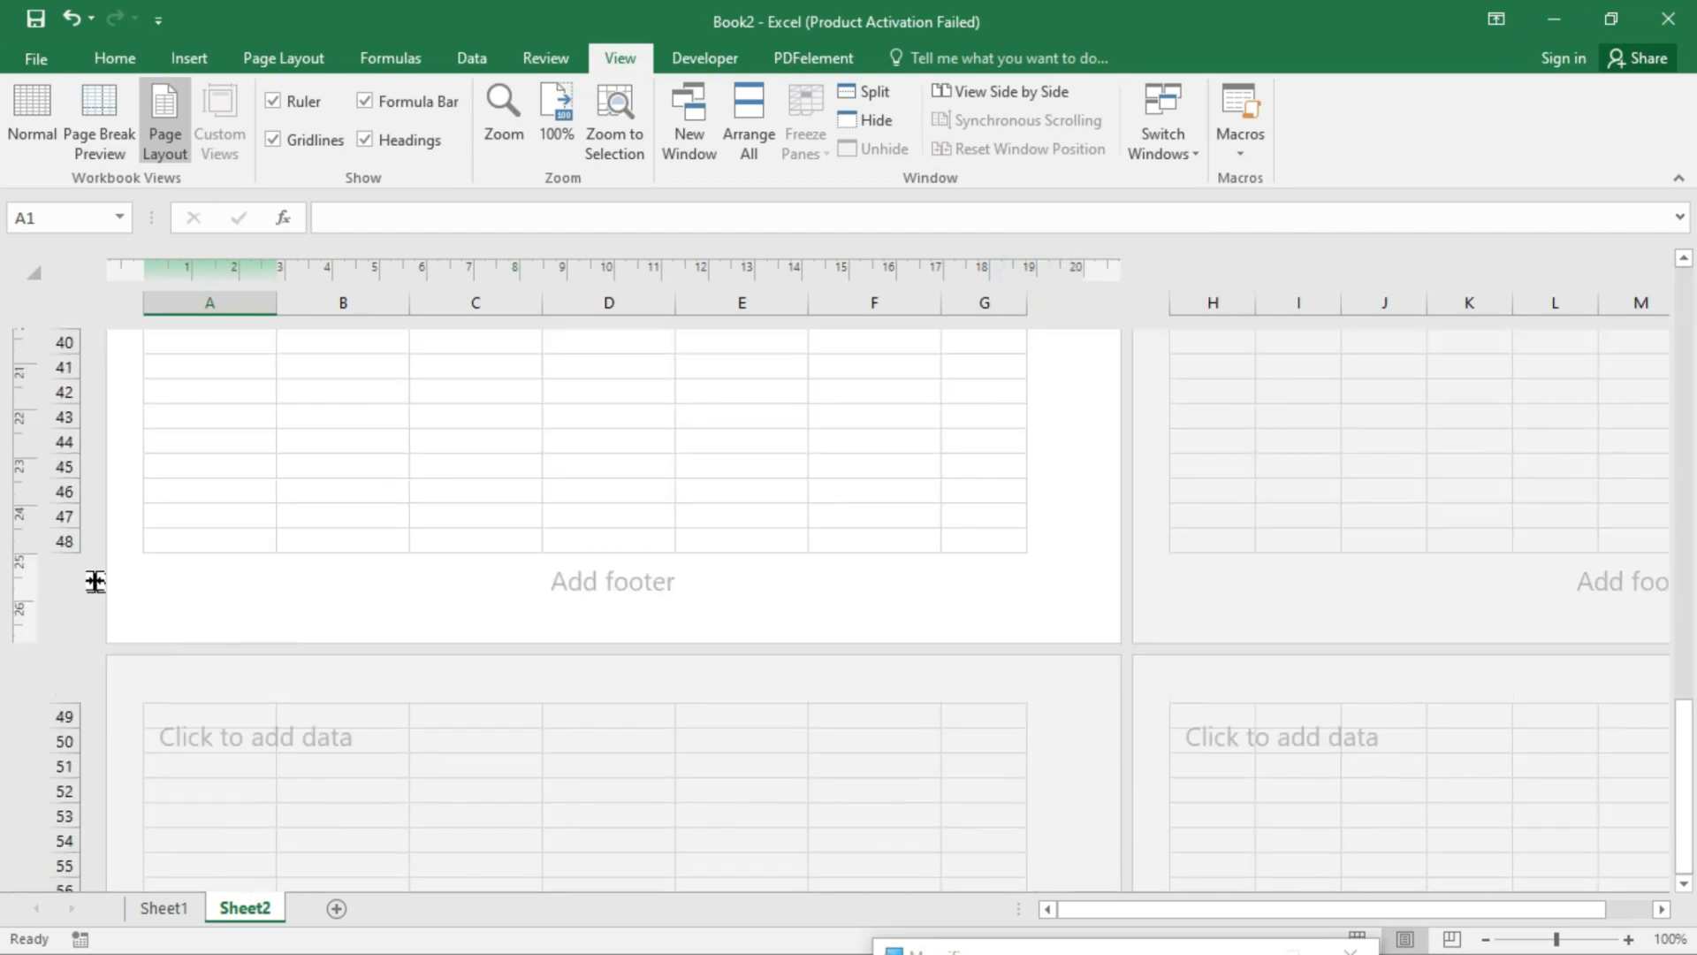
pyautogui.moveTo(66, 548); pyautogui.dragTo(60, 583)
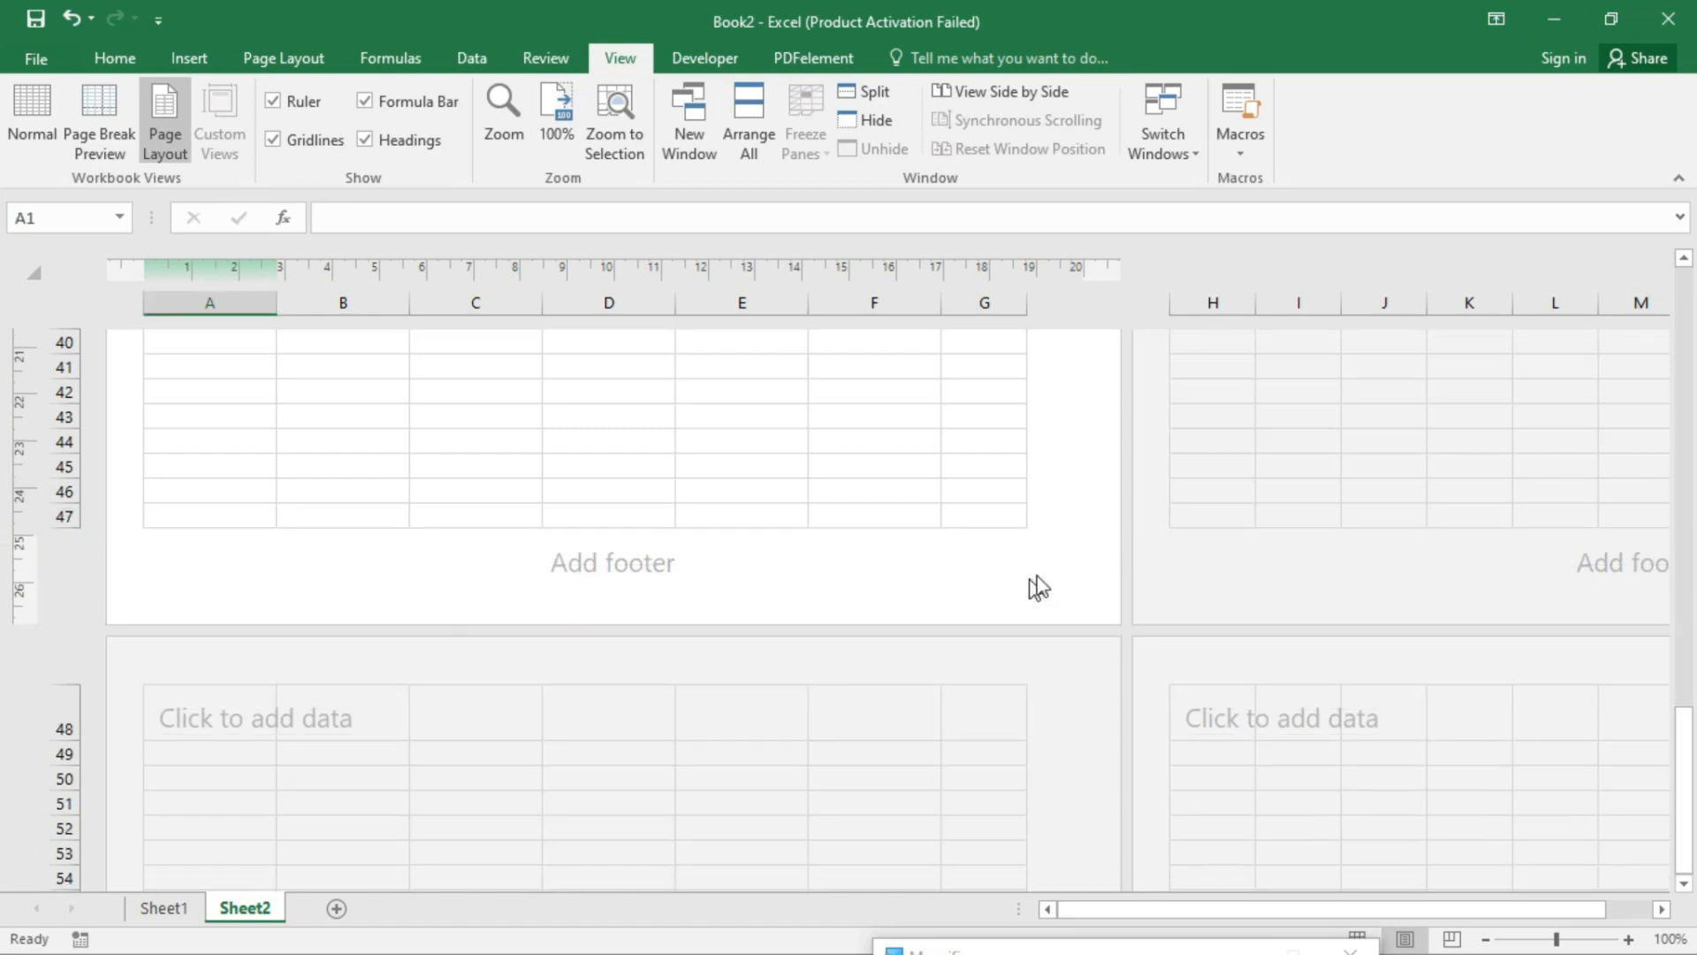
# - Widen columns A through F equally so they fill the page width
pyautogui.scroll(4, 723, 596)
pyautogui.scroll(9, 729, 604)
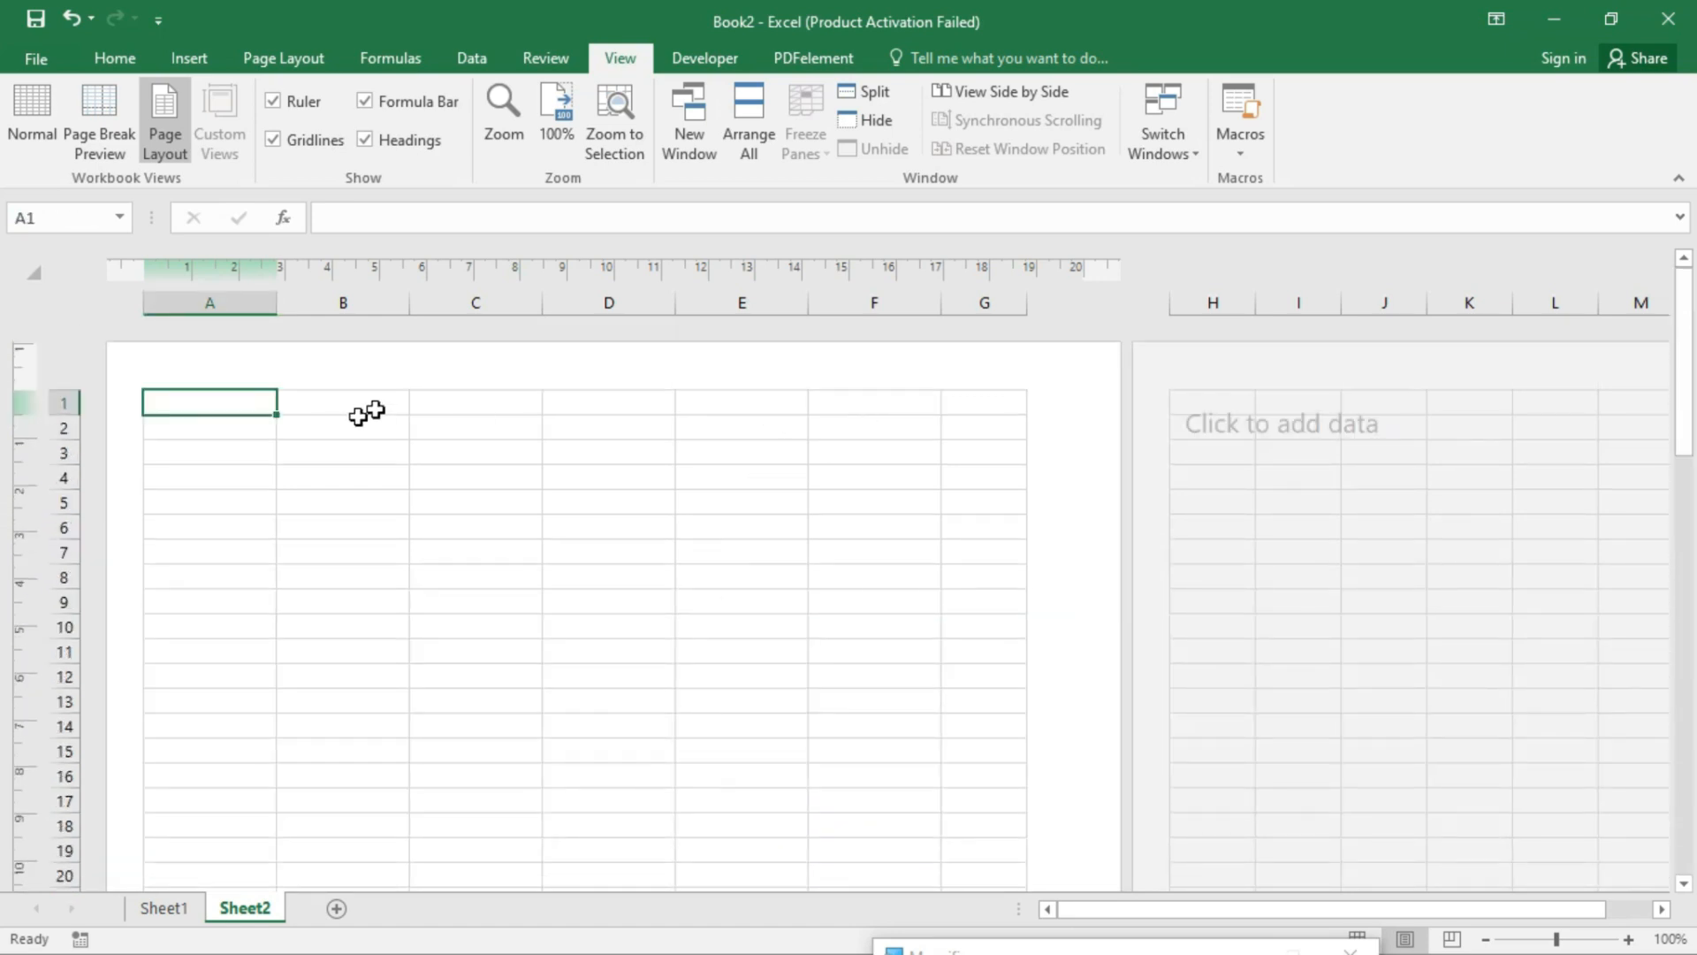
pyautogui.moveTo(215, 300); pyautogui.dragTo(989, 308)
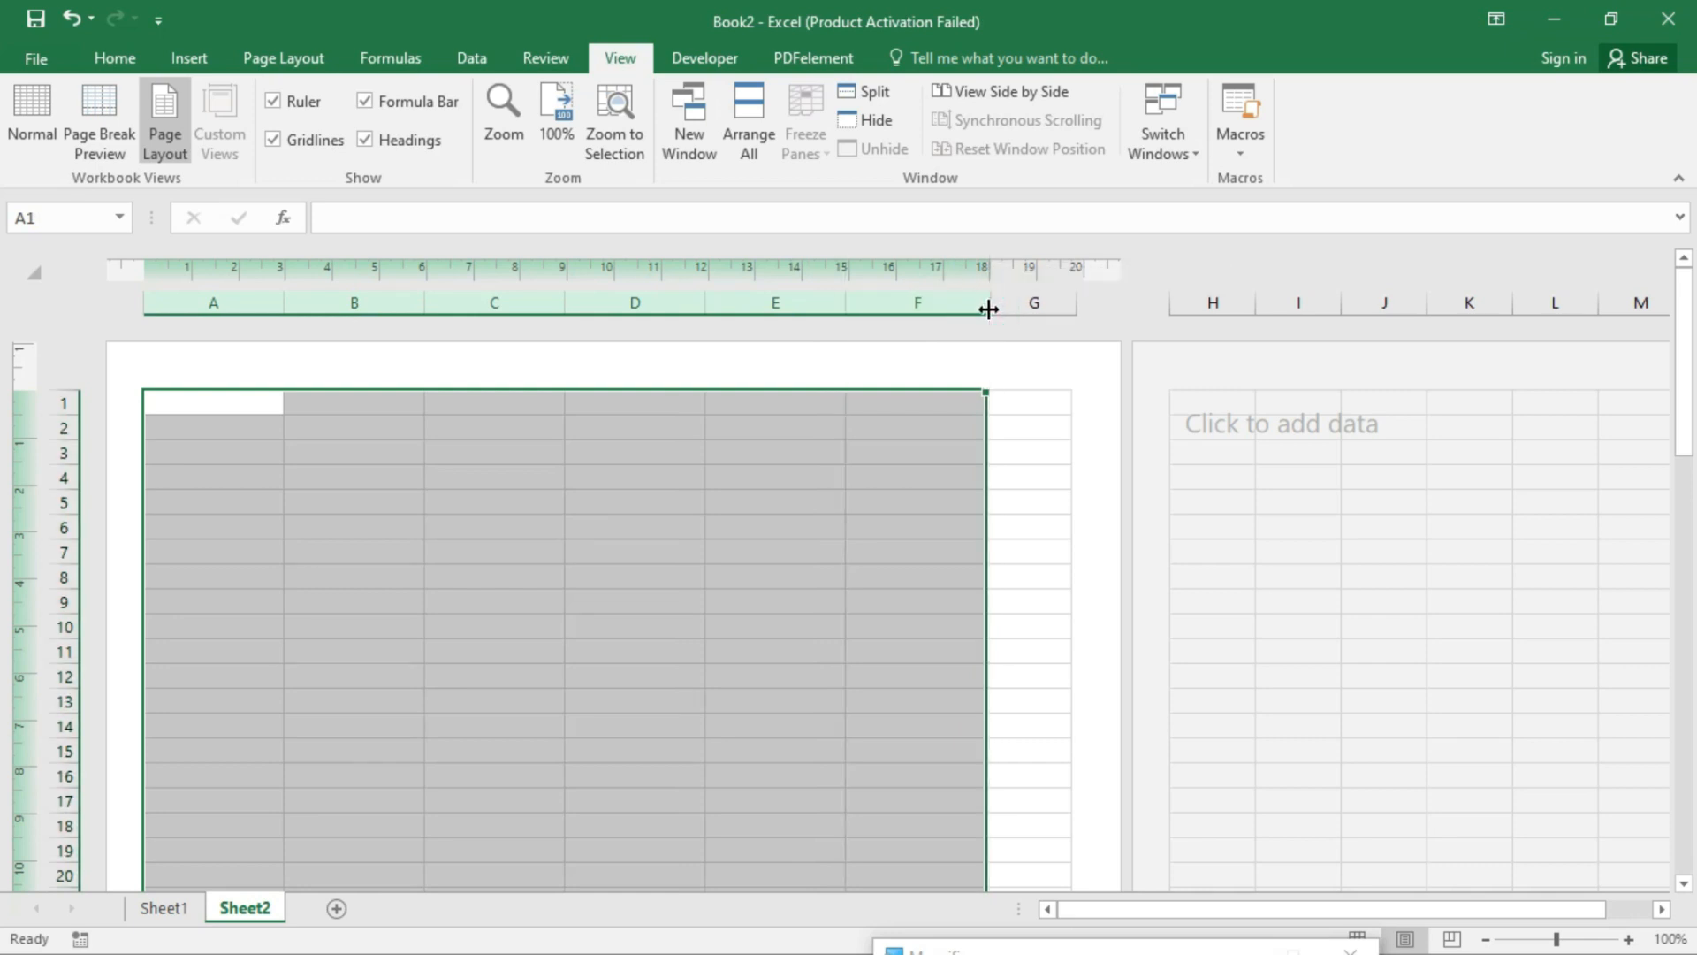
pyautogui.moveTo(232, 300); pyautogui.dragTo(943, 300)
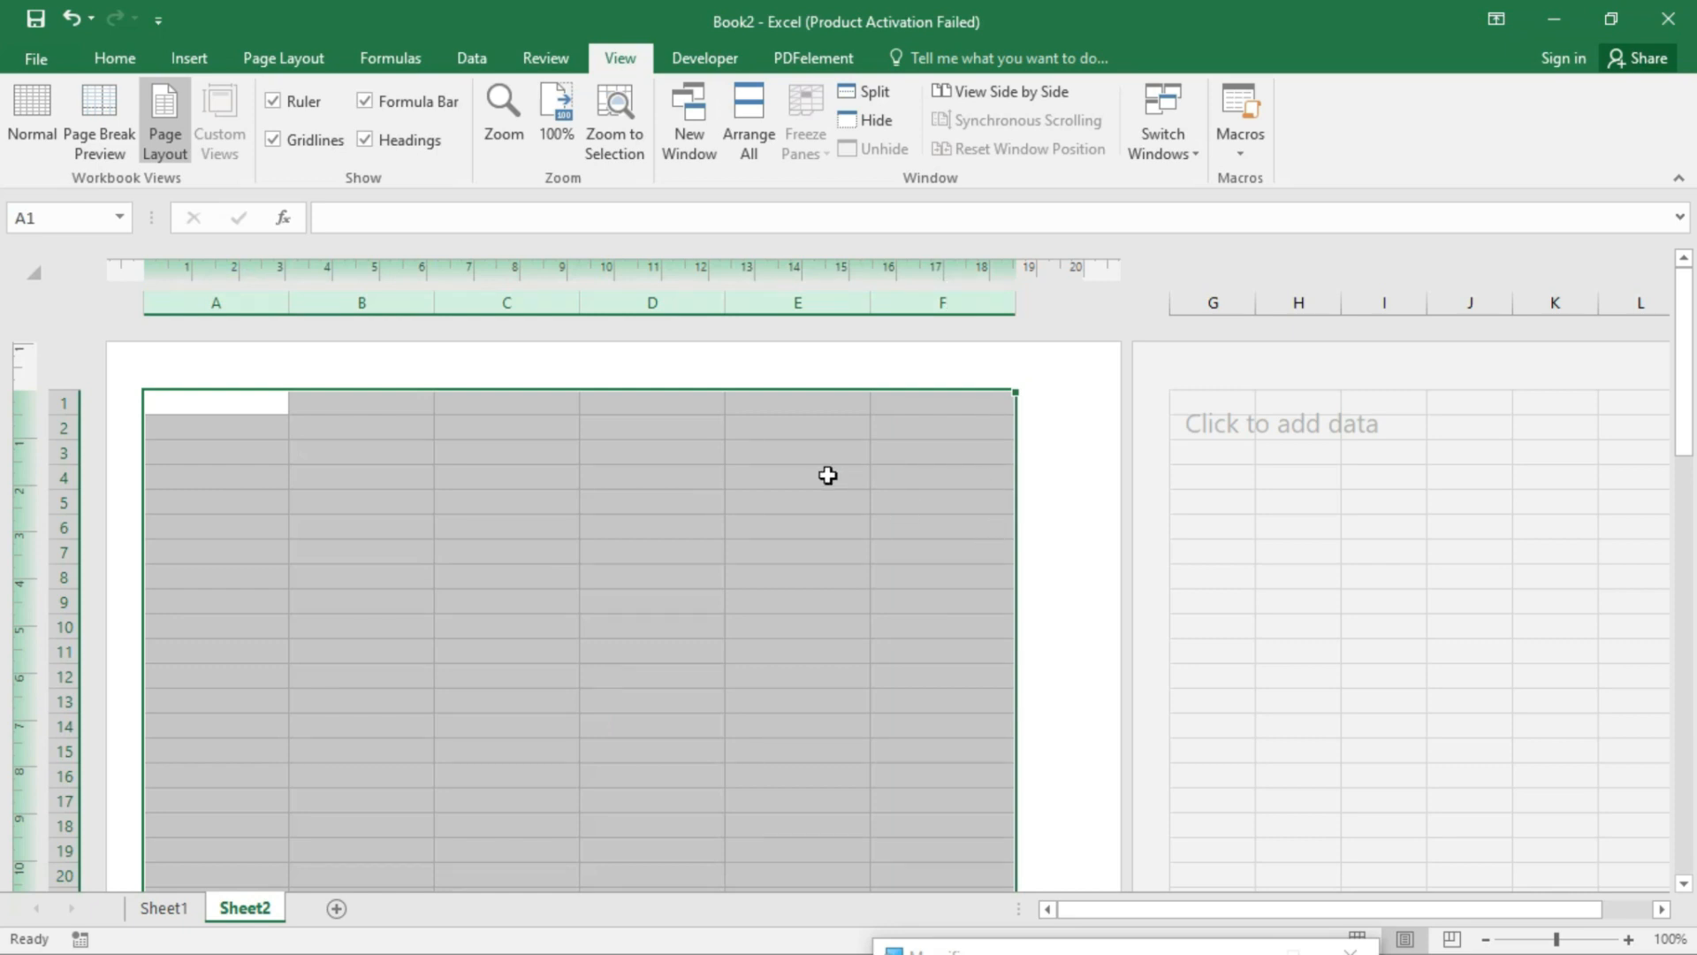
pyautogui.click(828, 476)
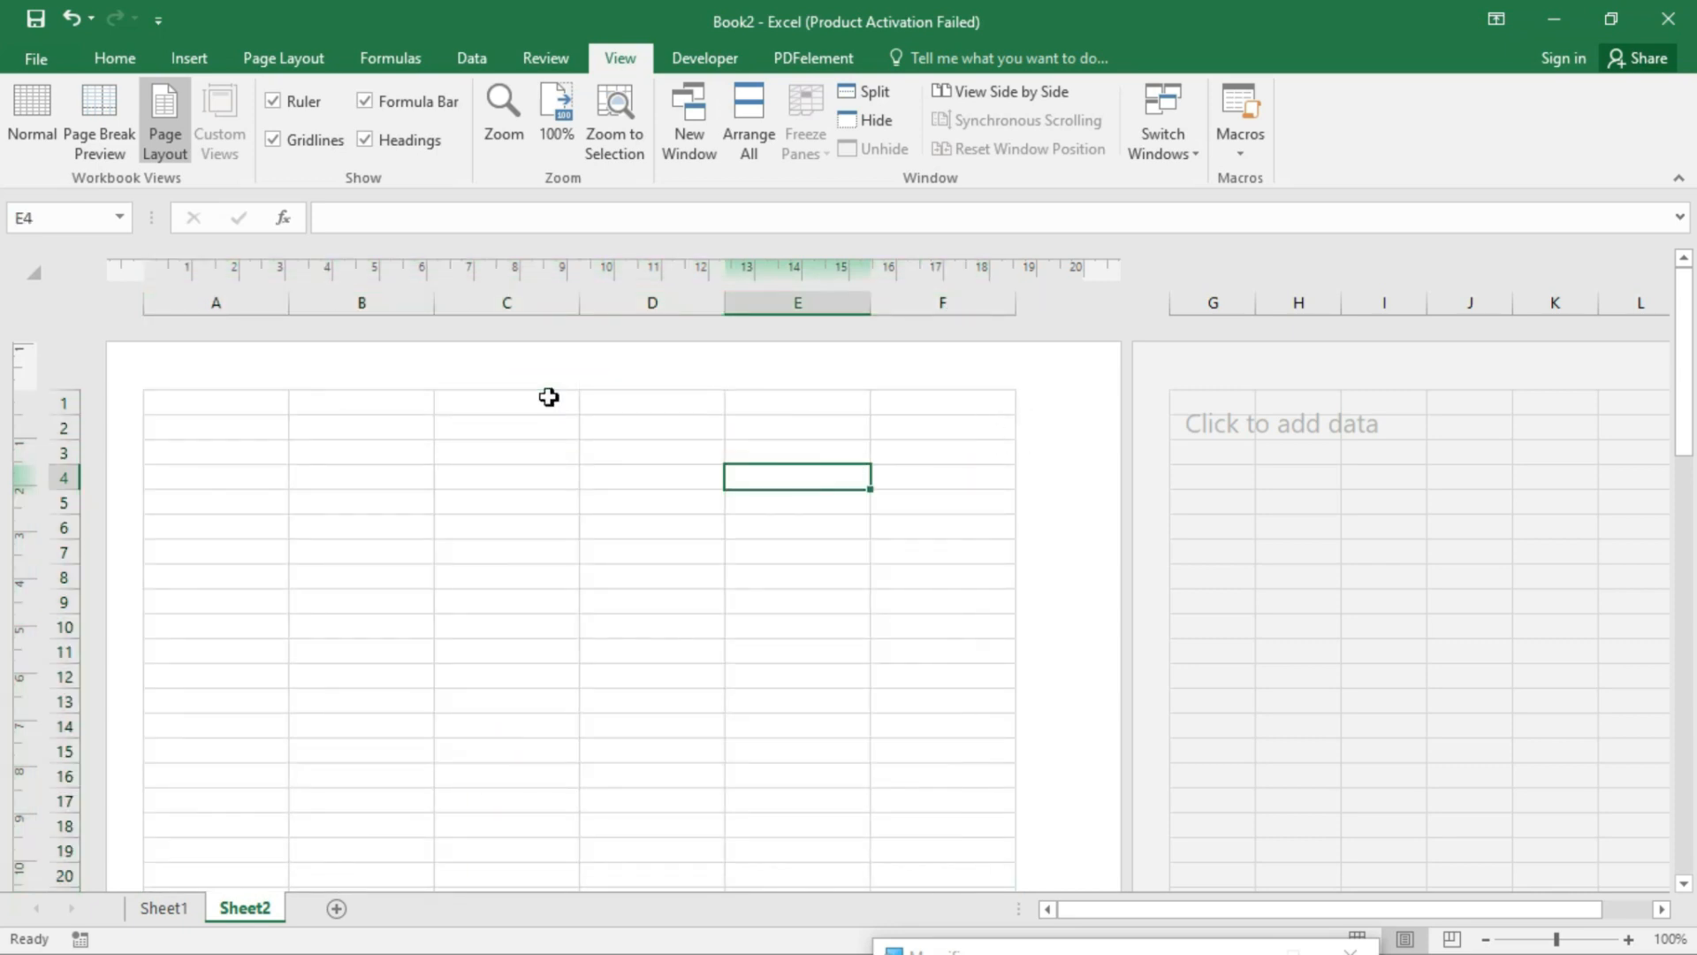
pyautogui.click(196, 403)
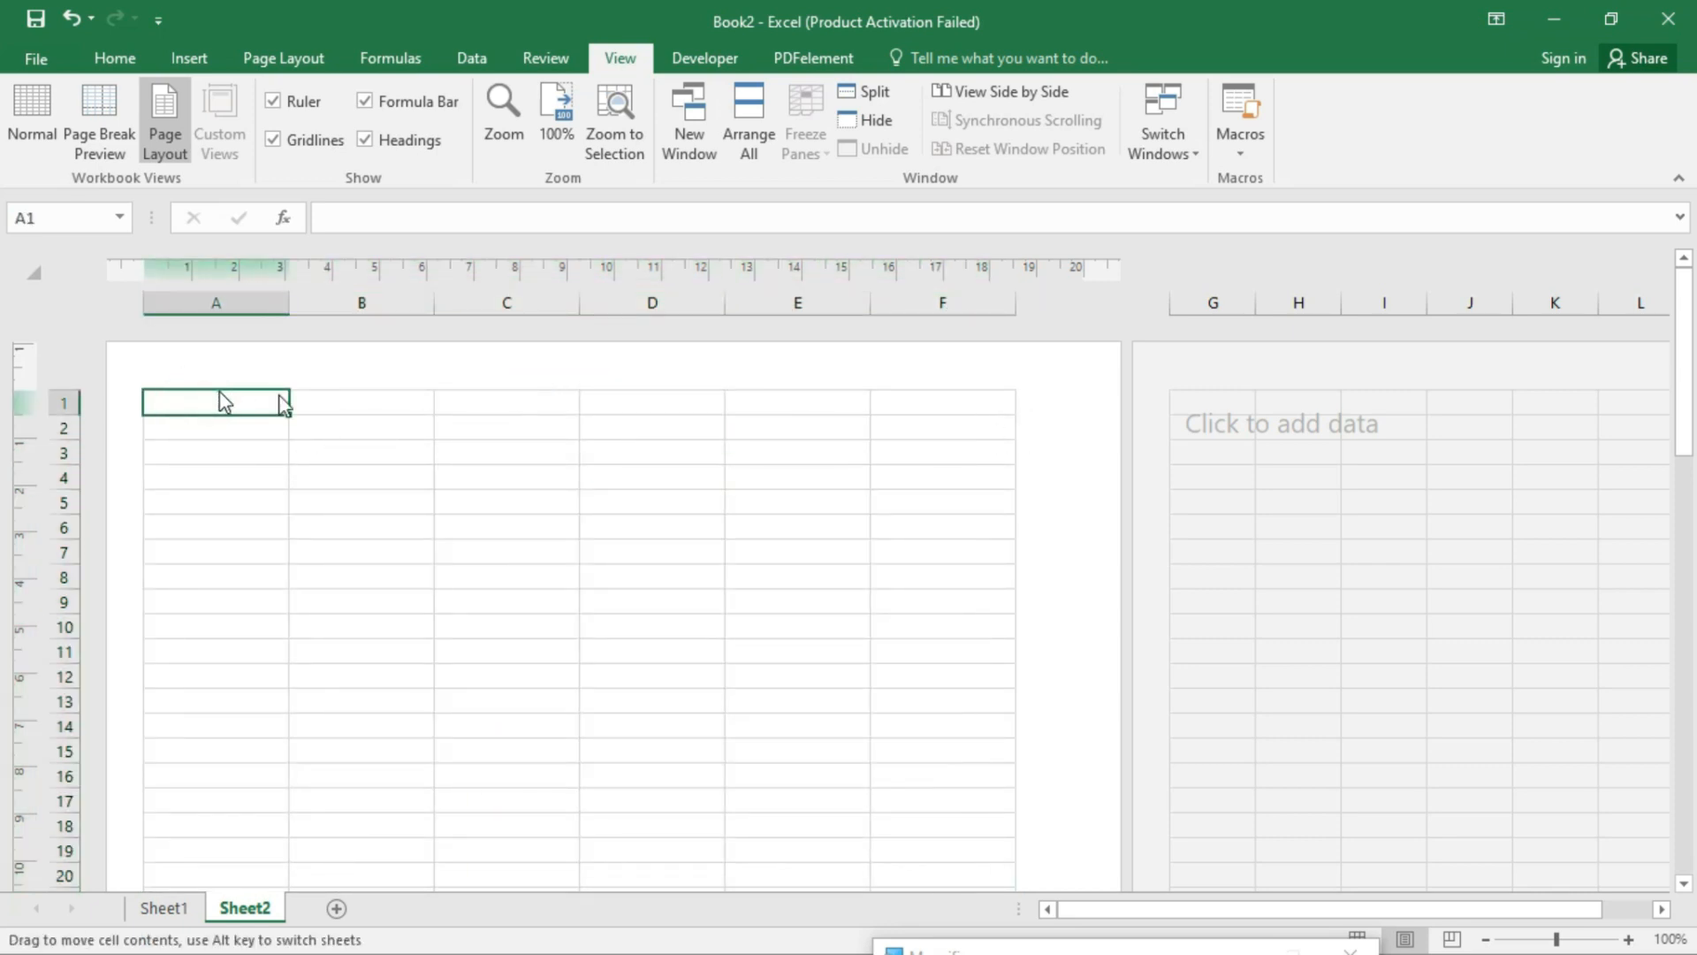
pyautogui.moveTo(215, 390); pyautogui.dragTo(948, 396)
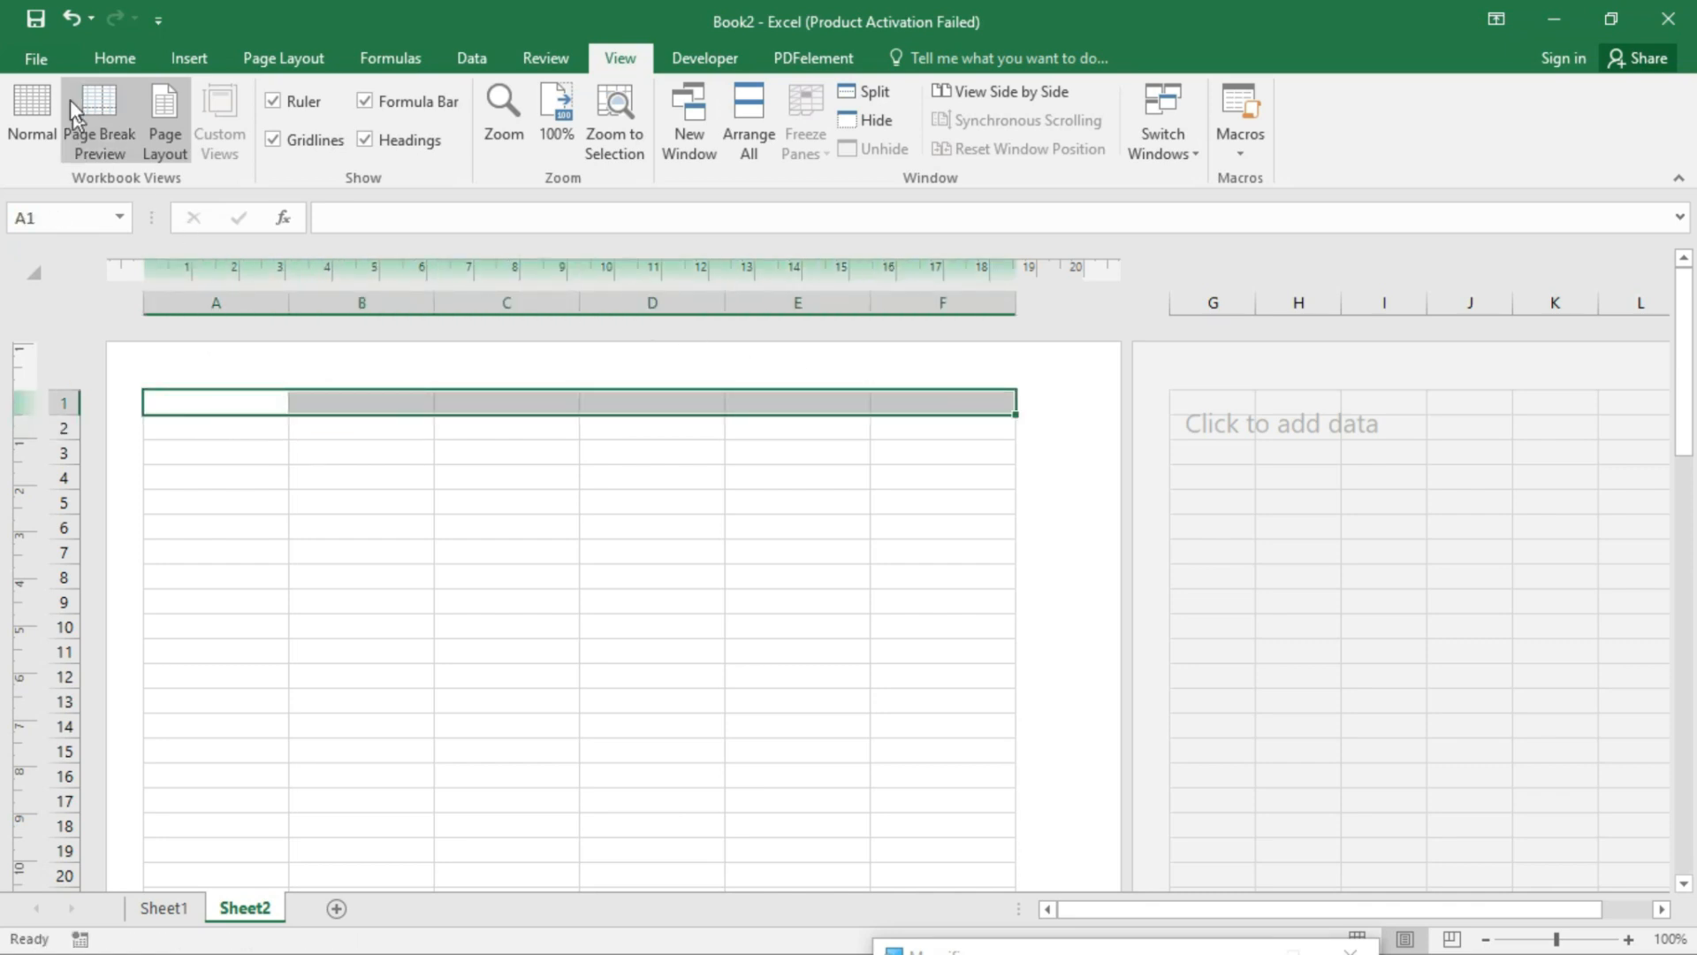
# - Merge and centre A1:F1 and enter the title 'Tax Invoice'
pyautogui.click(119, 57)
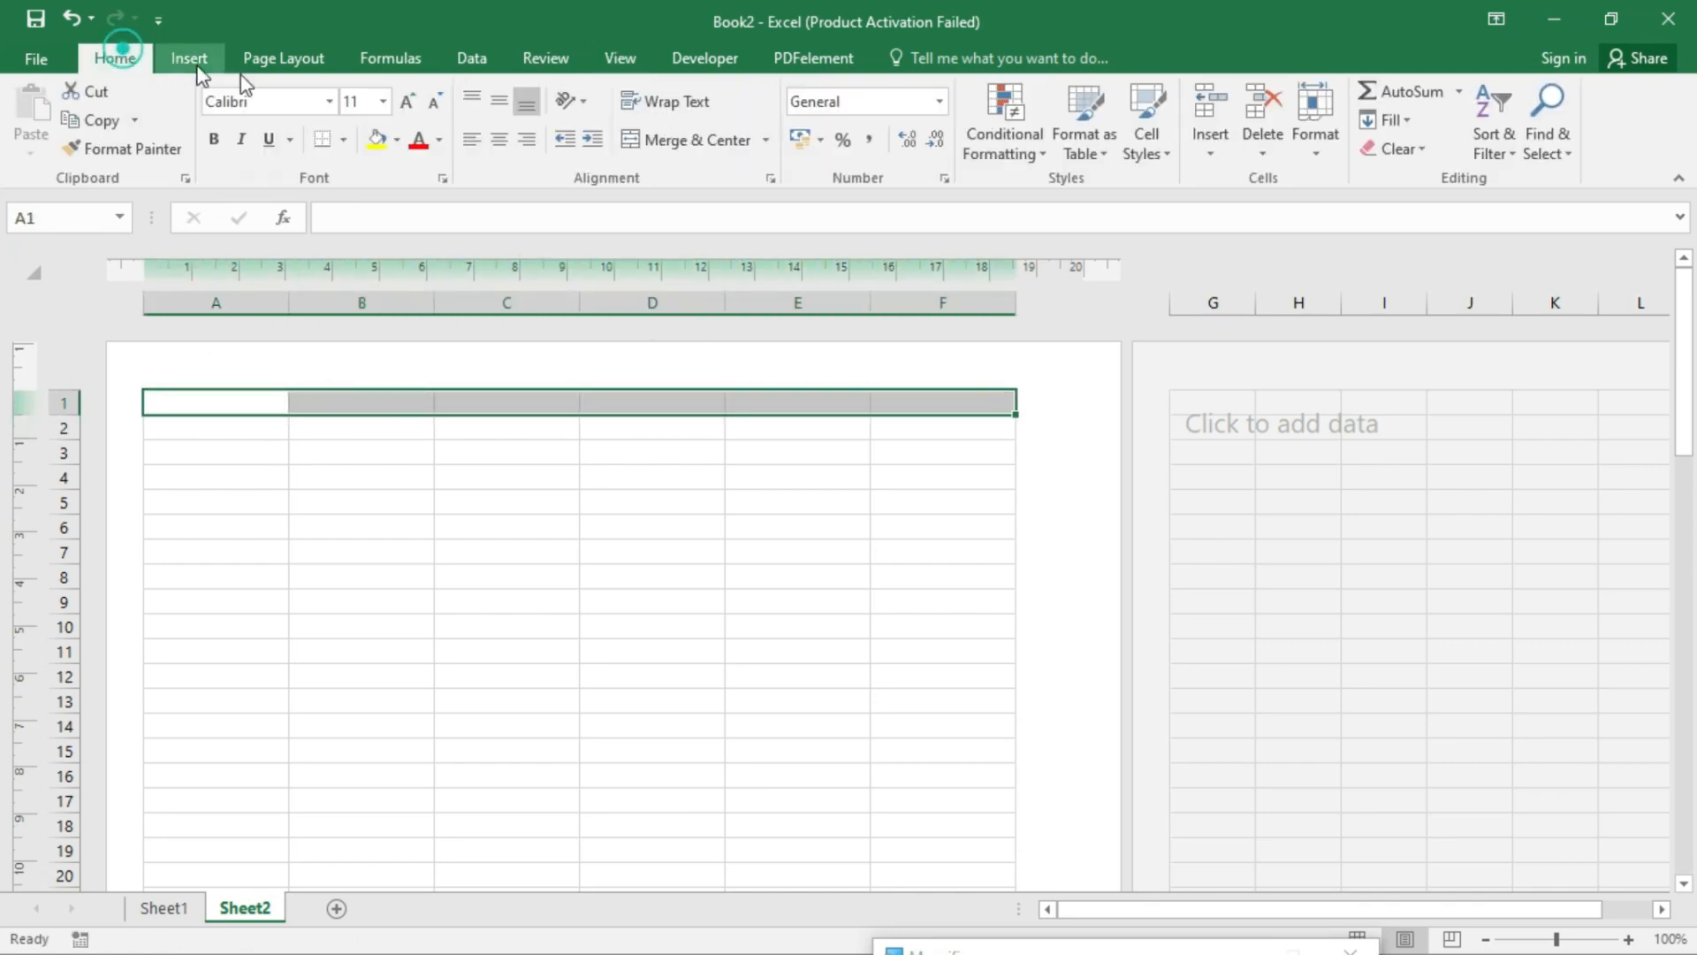
pyautogui.click(682, 142)
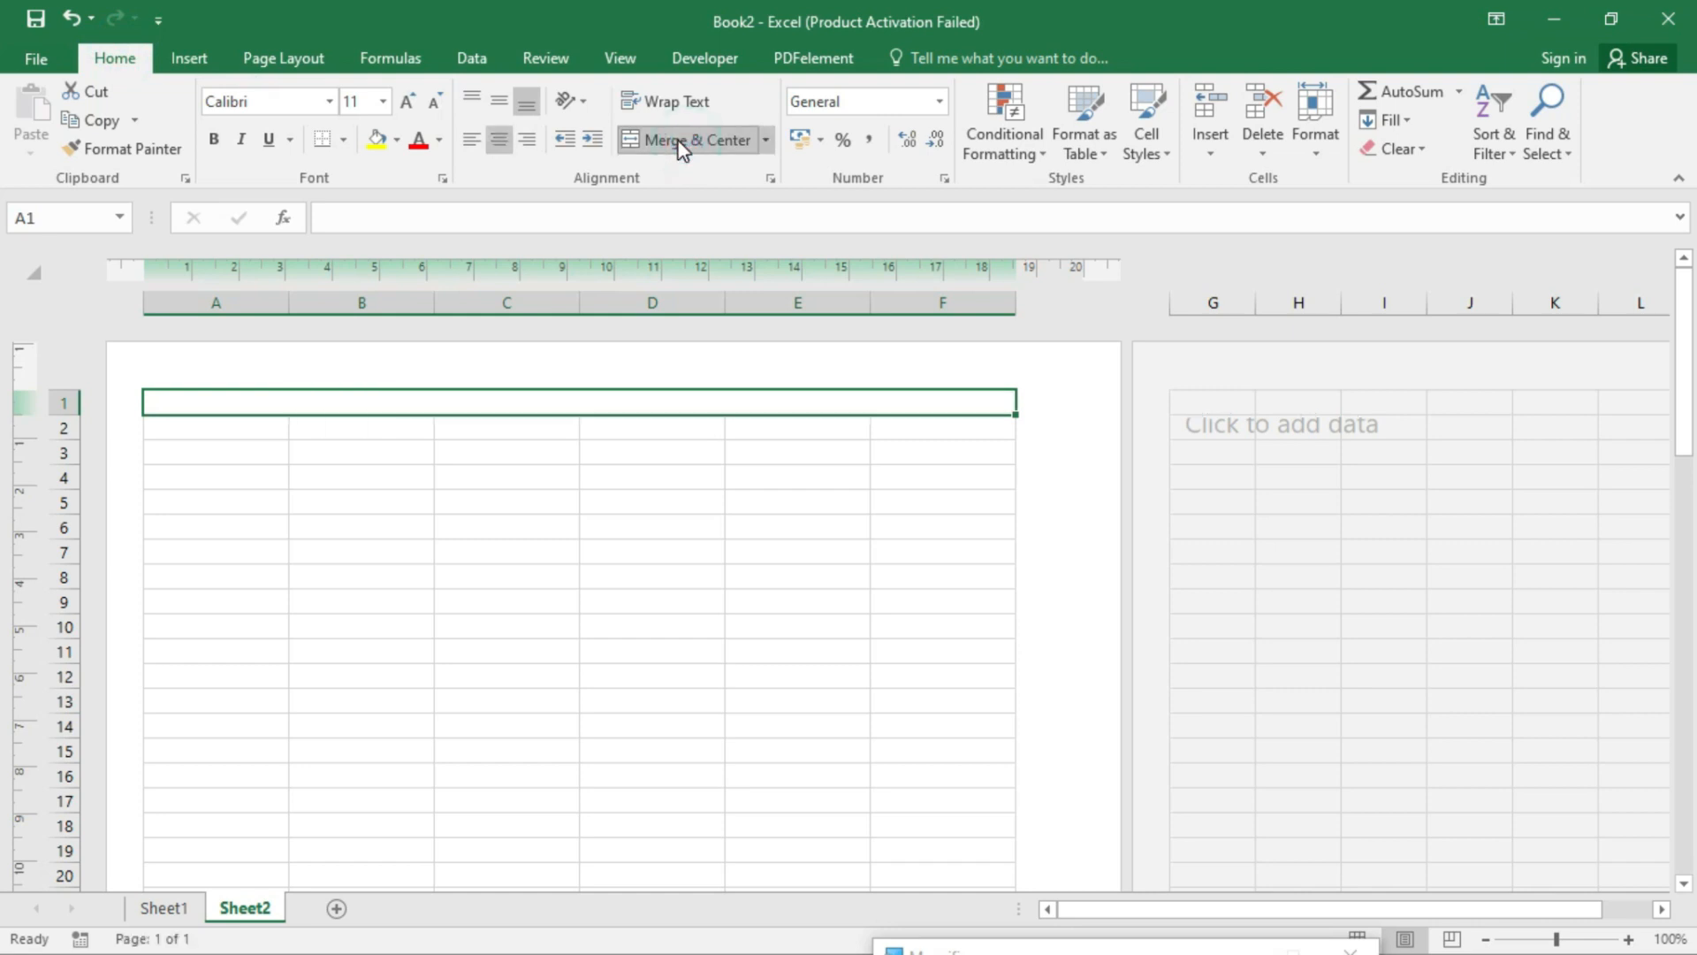
pyautogui.write('Tax I')
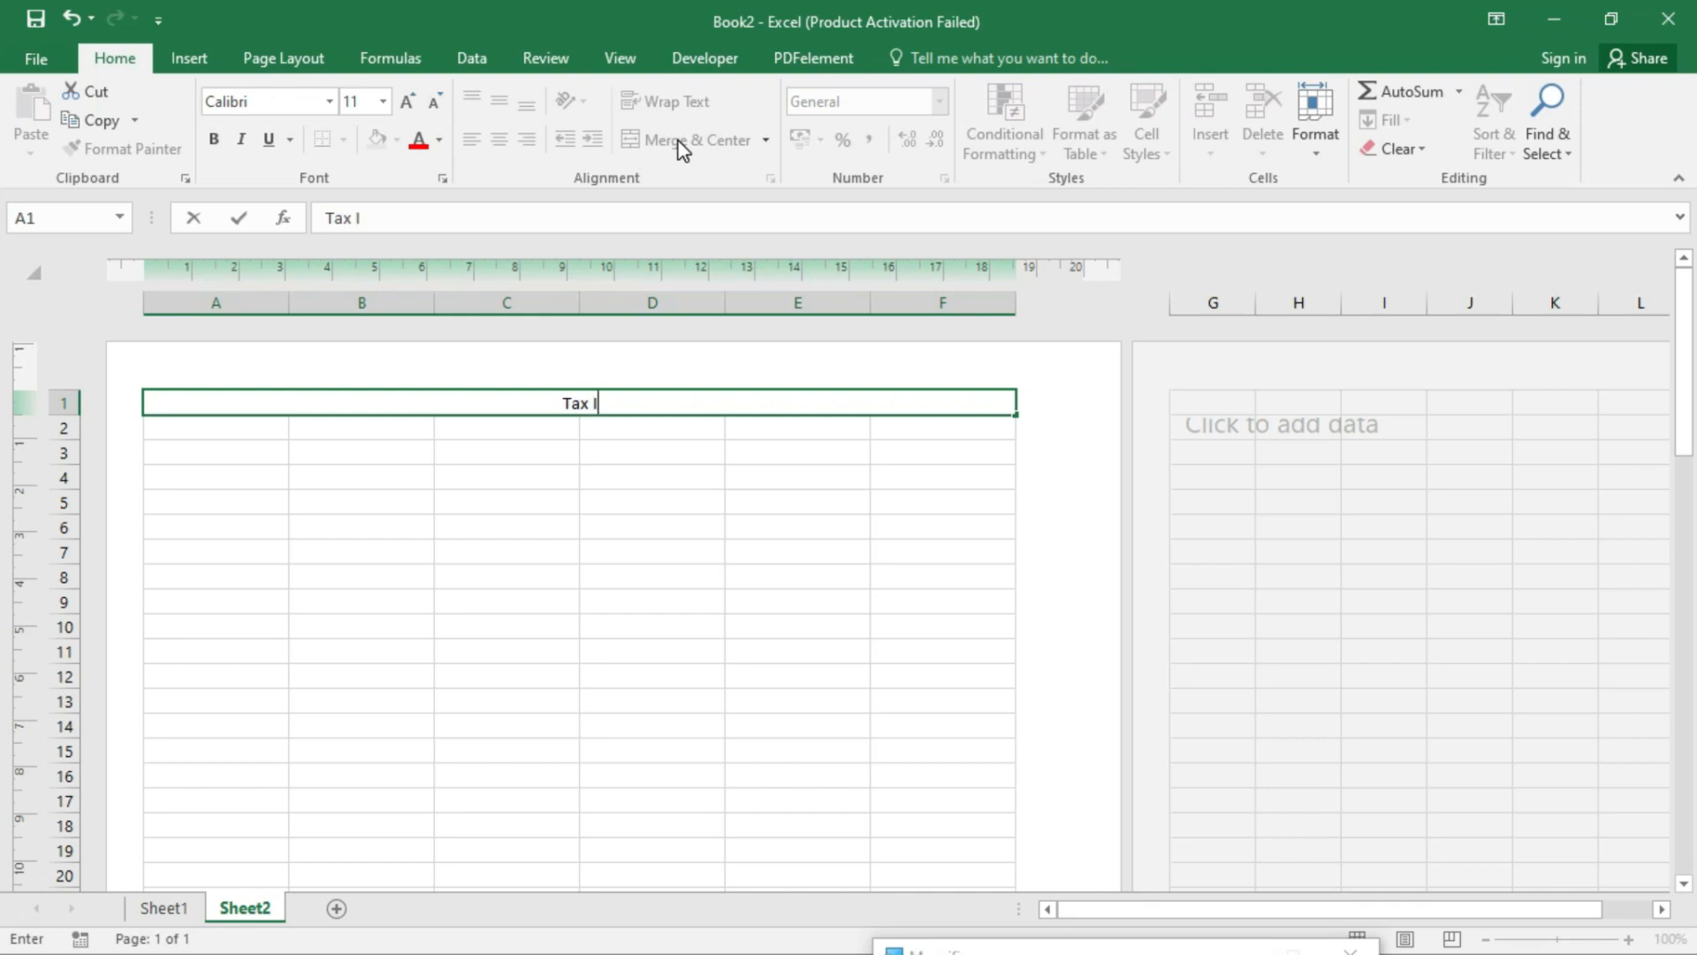
pyautogui.write('nvoice')
pyautogui.press('Return')
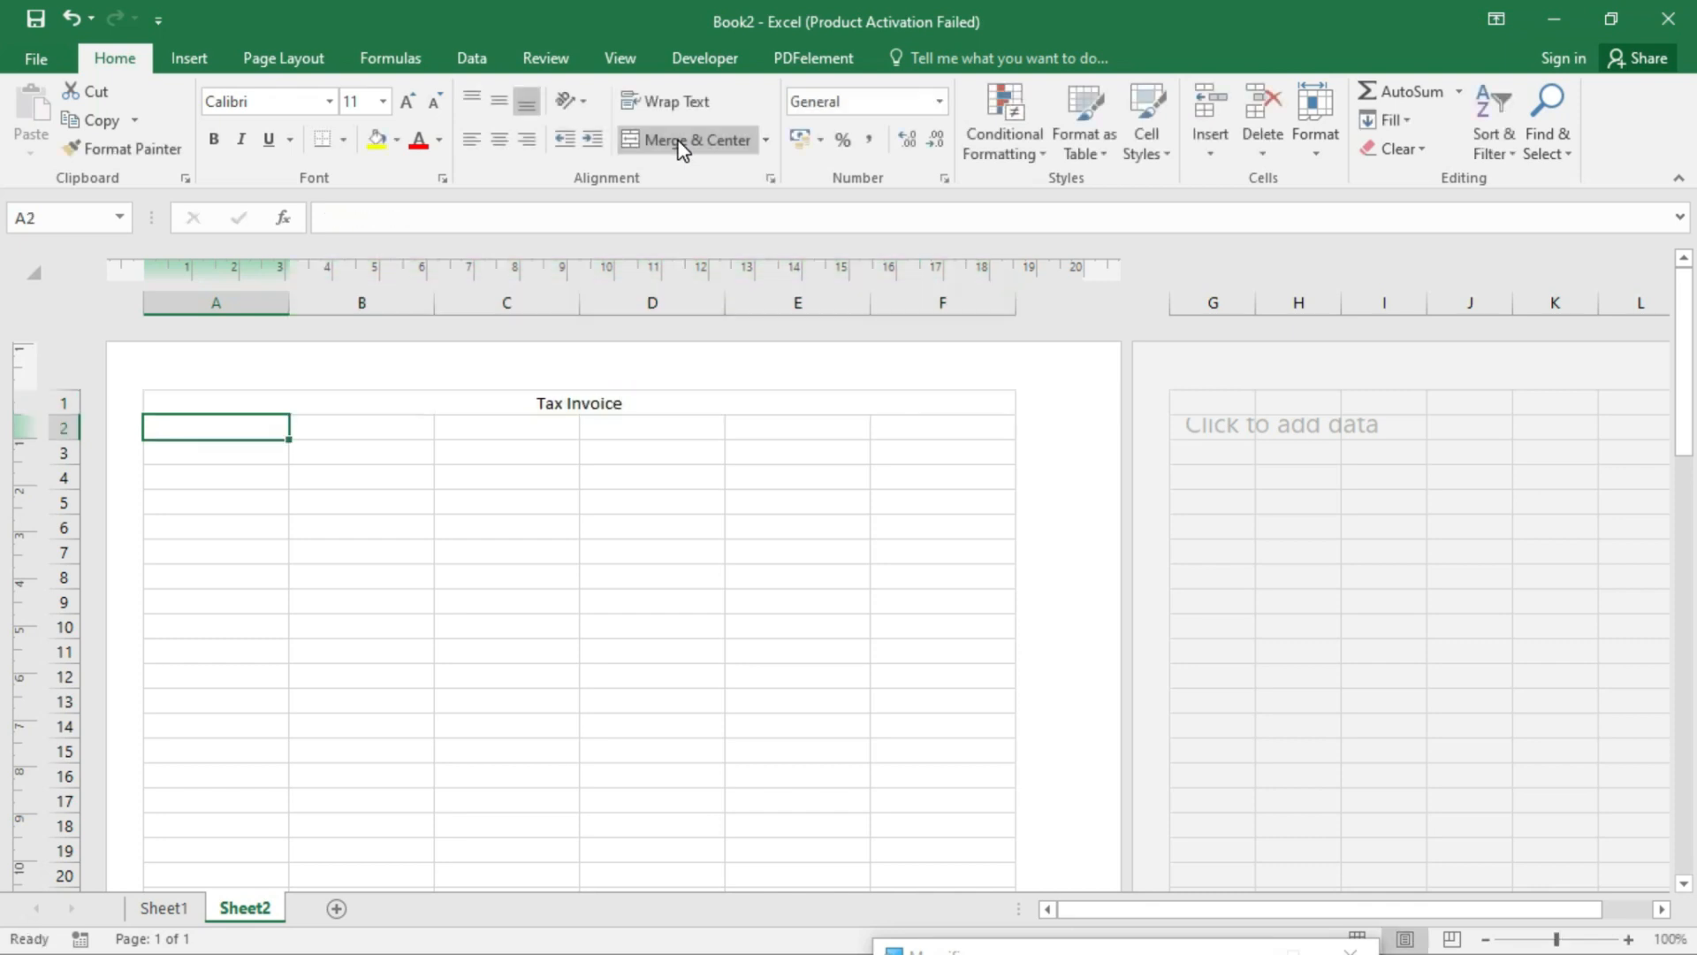
# - Merge and centre A2:F2 and enter the business name 'NAVKAR COPUTER CENTER'
pyautogui.moveTo(209, 426); pyautogui.dragTo(894, 424)
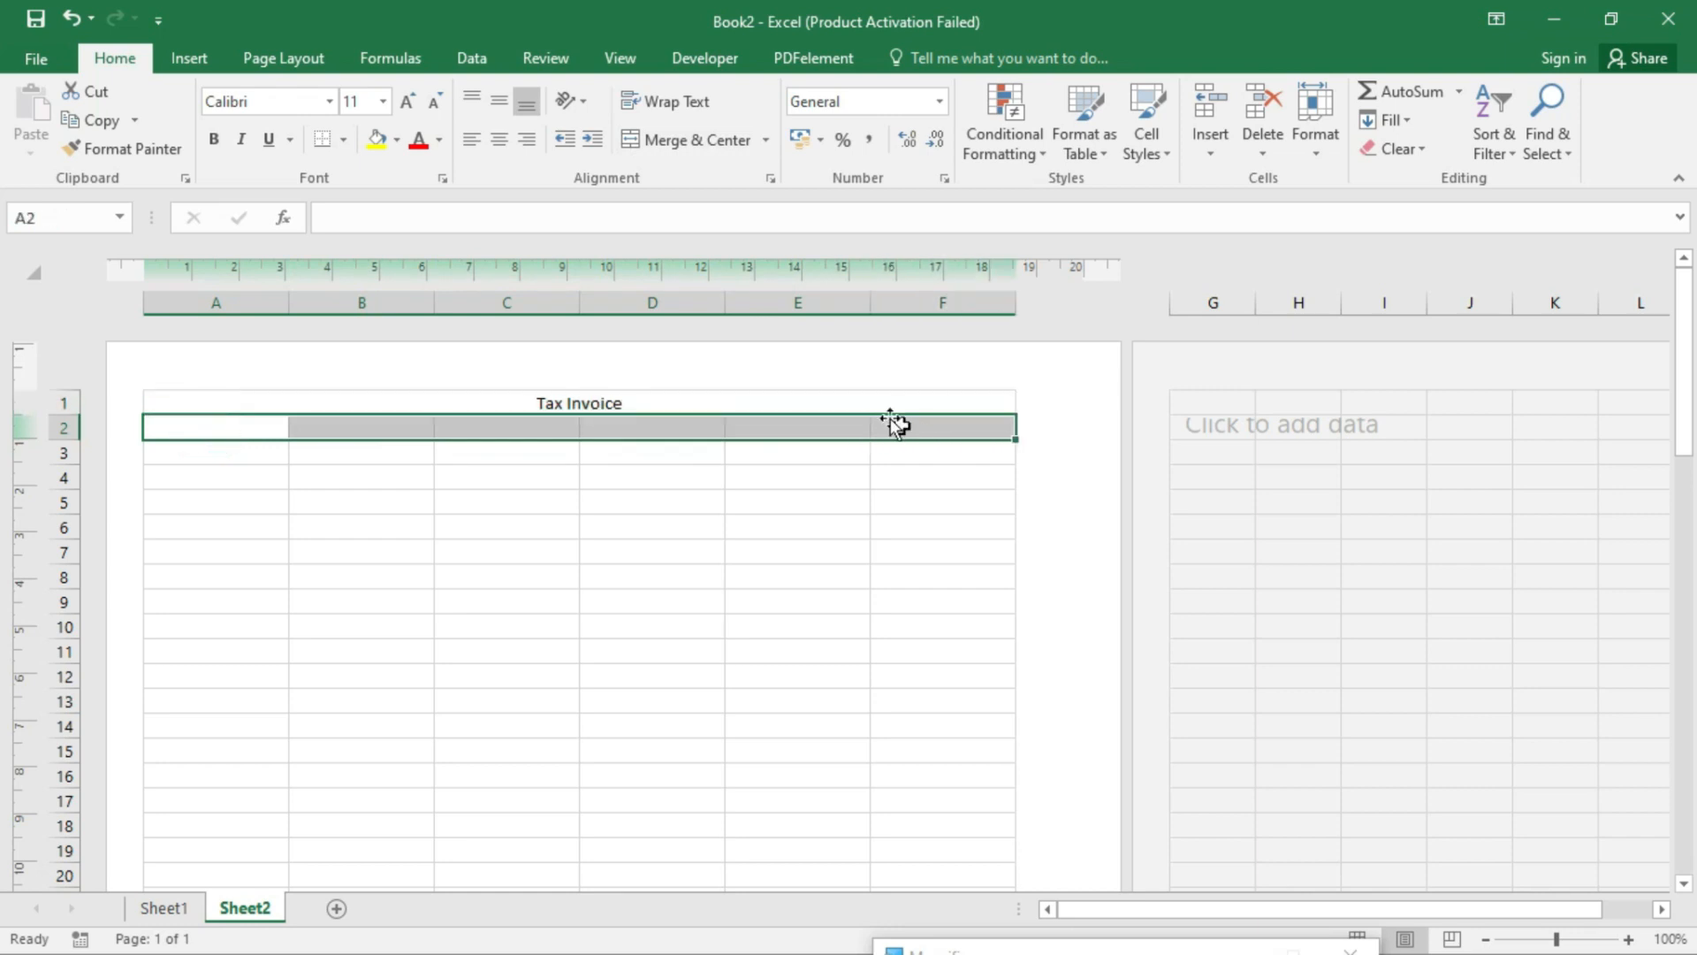
pyautogui.click(677, 141)
pyautogui.write('NAVKAR COPUTER CENTER')
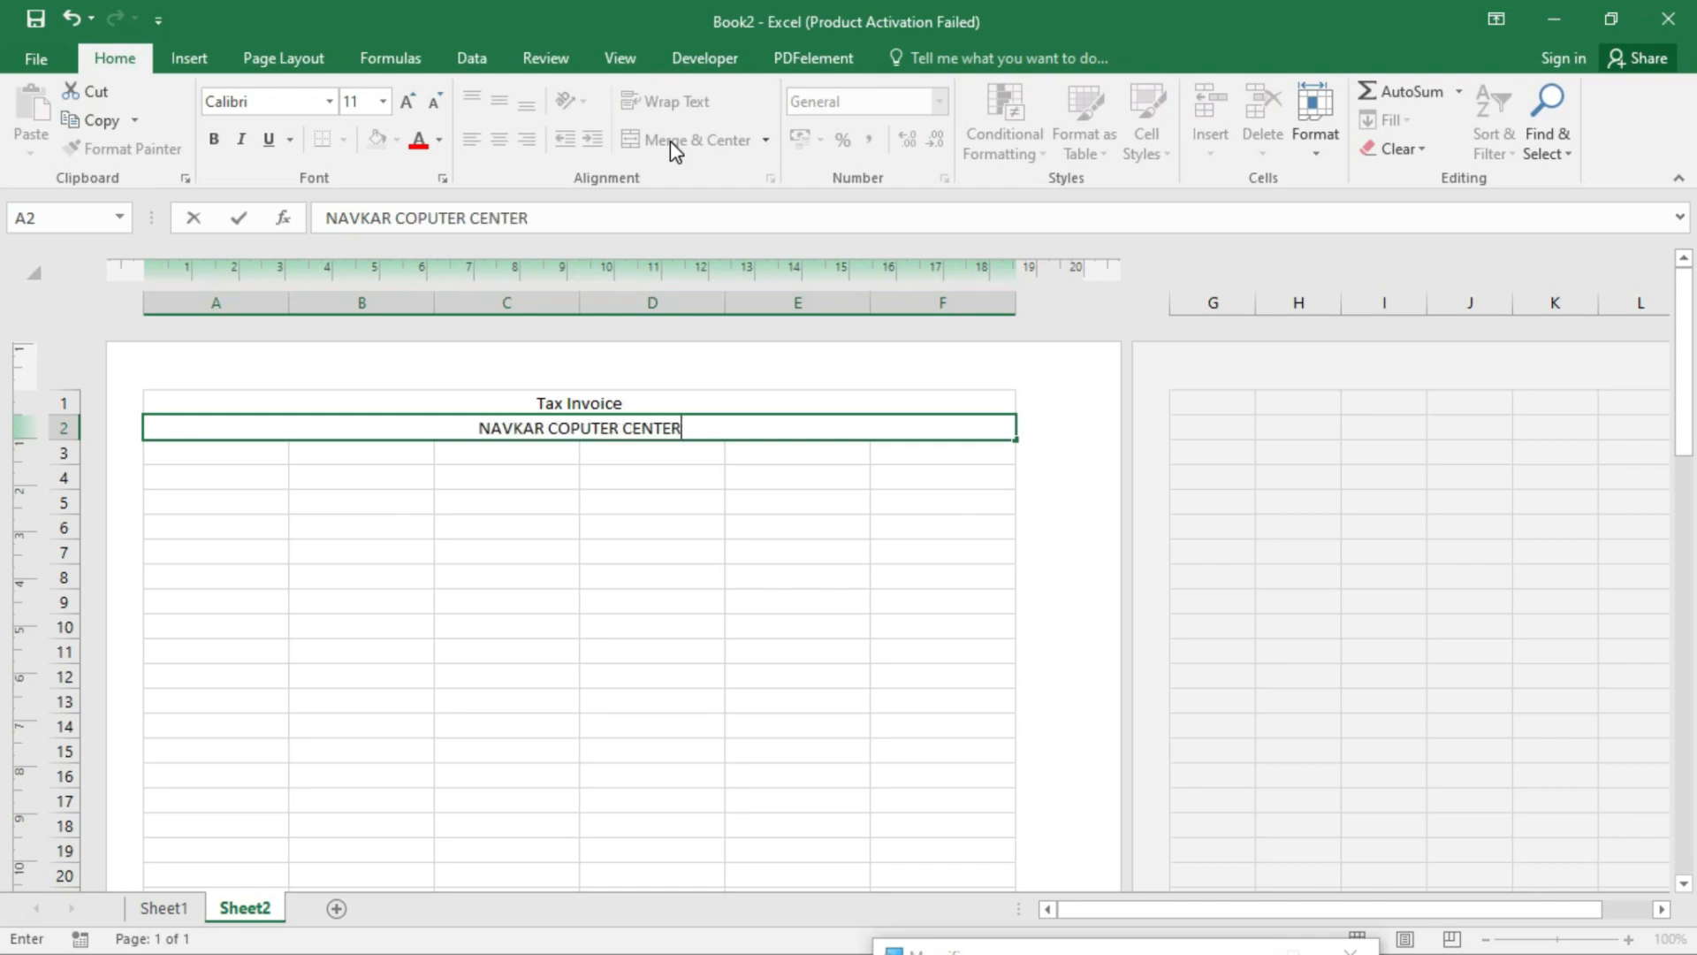
pyautogui.press('Return')
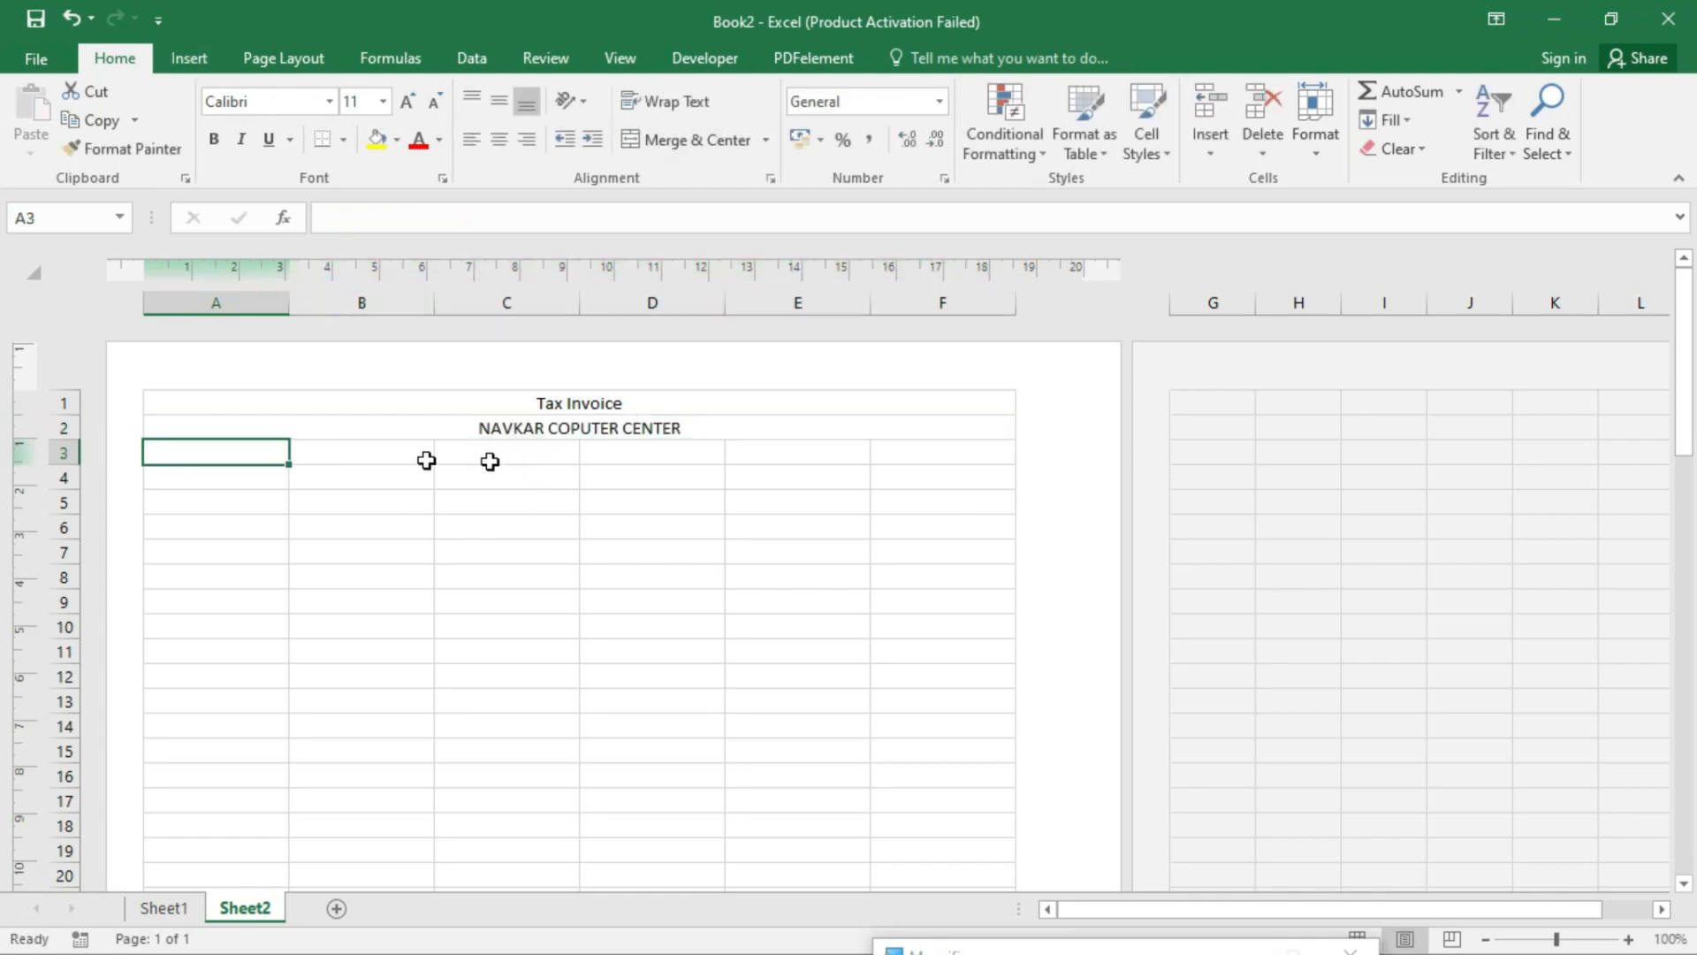
pyautogui.click(490, 428)
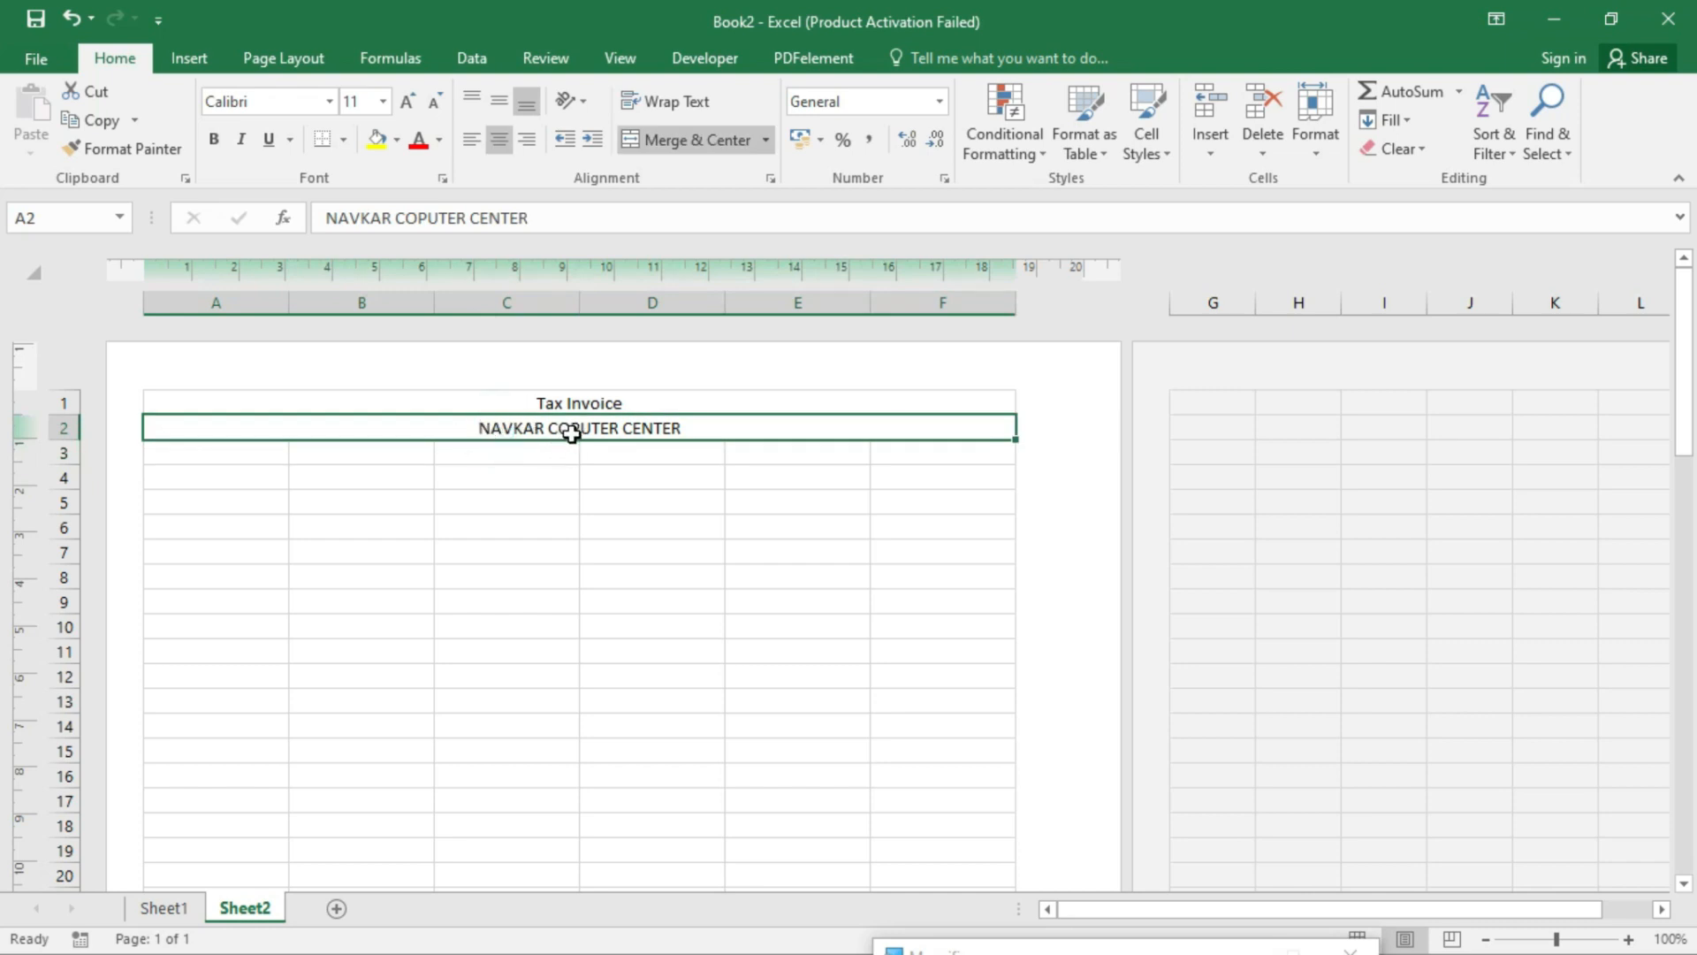
pyautogui.click(242, 447)
pyautogui.moveTo(239, 447); pyautogui.dragTo(933, 447)
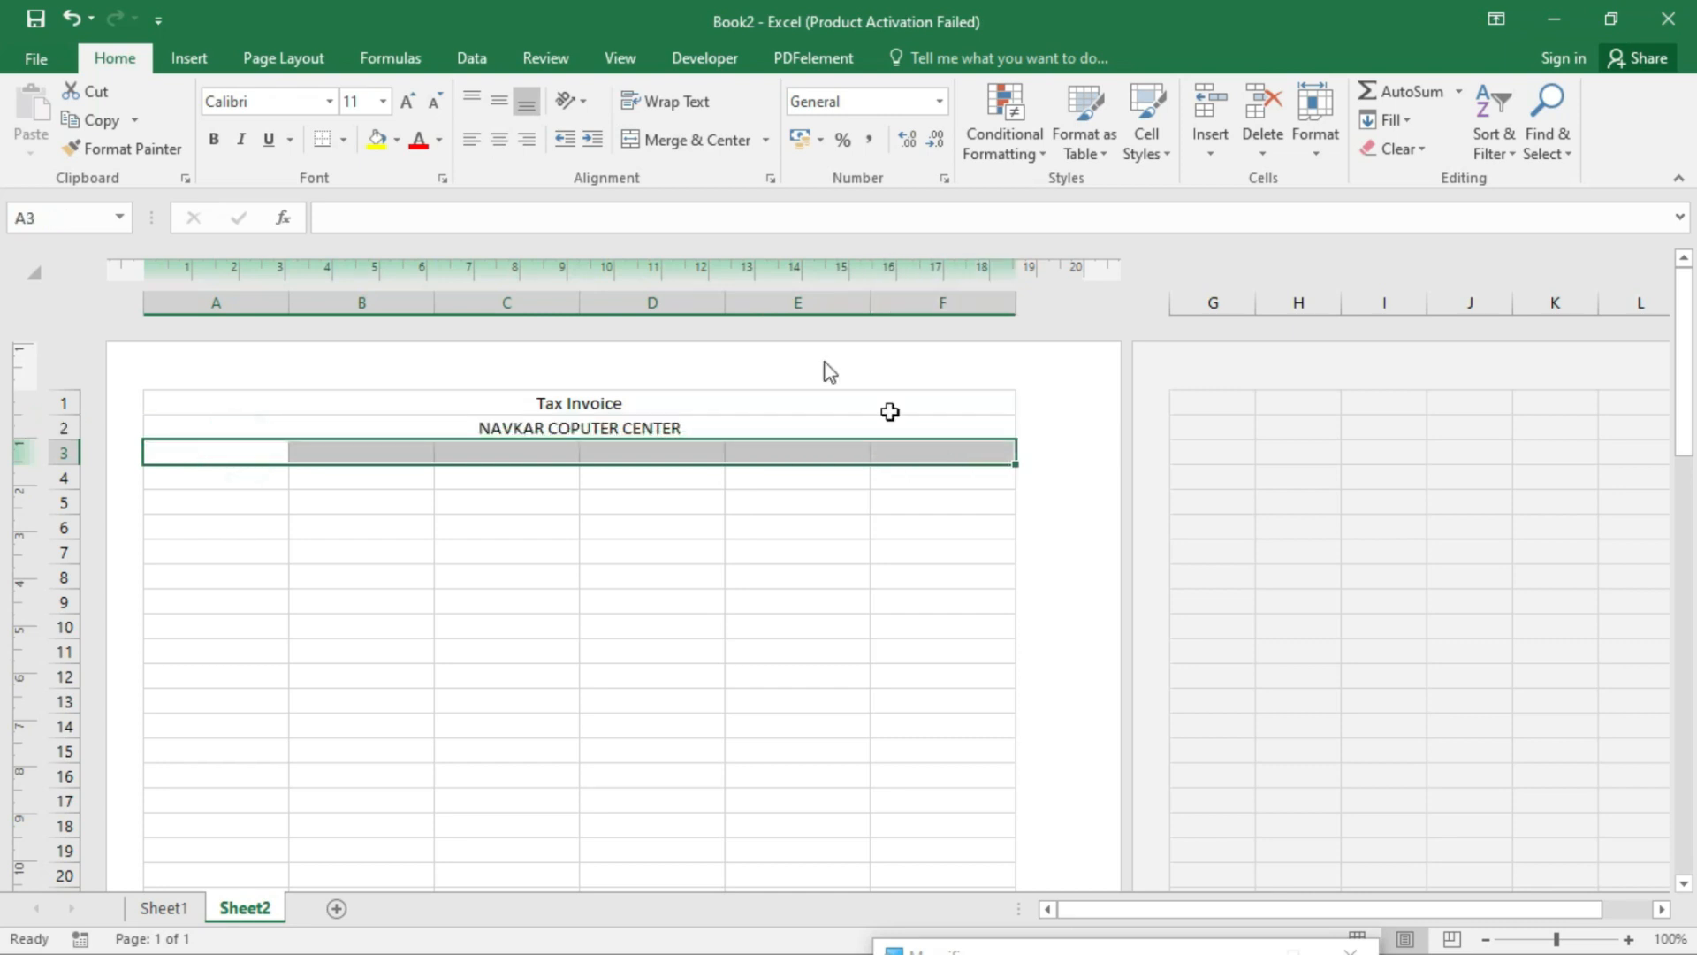
# - Merge and centre A3:F3 and type the shop's ADD address line, correcting a typo
pyautogui.click(701, 142)
pyautogui.write('ADD')
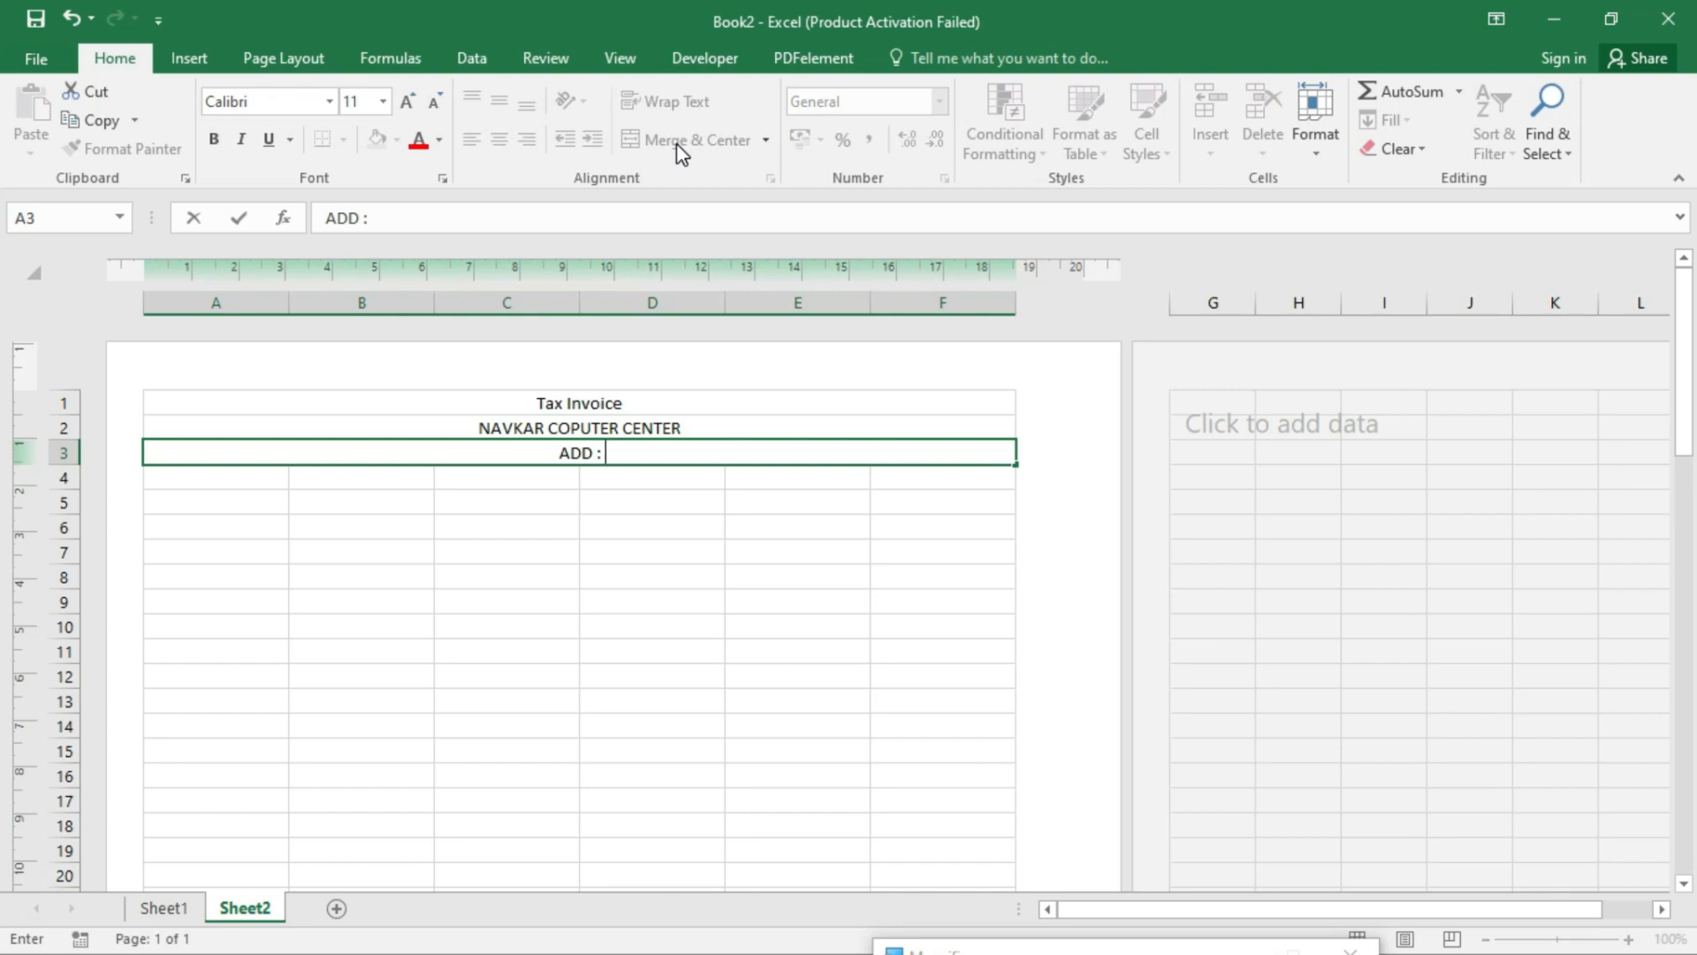
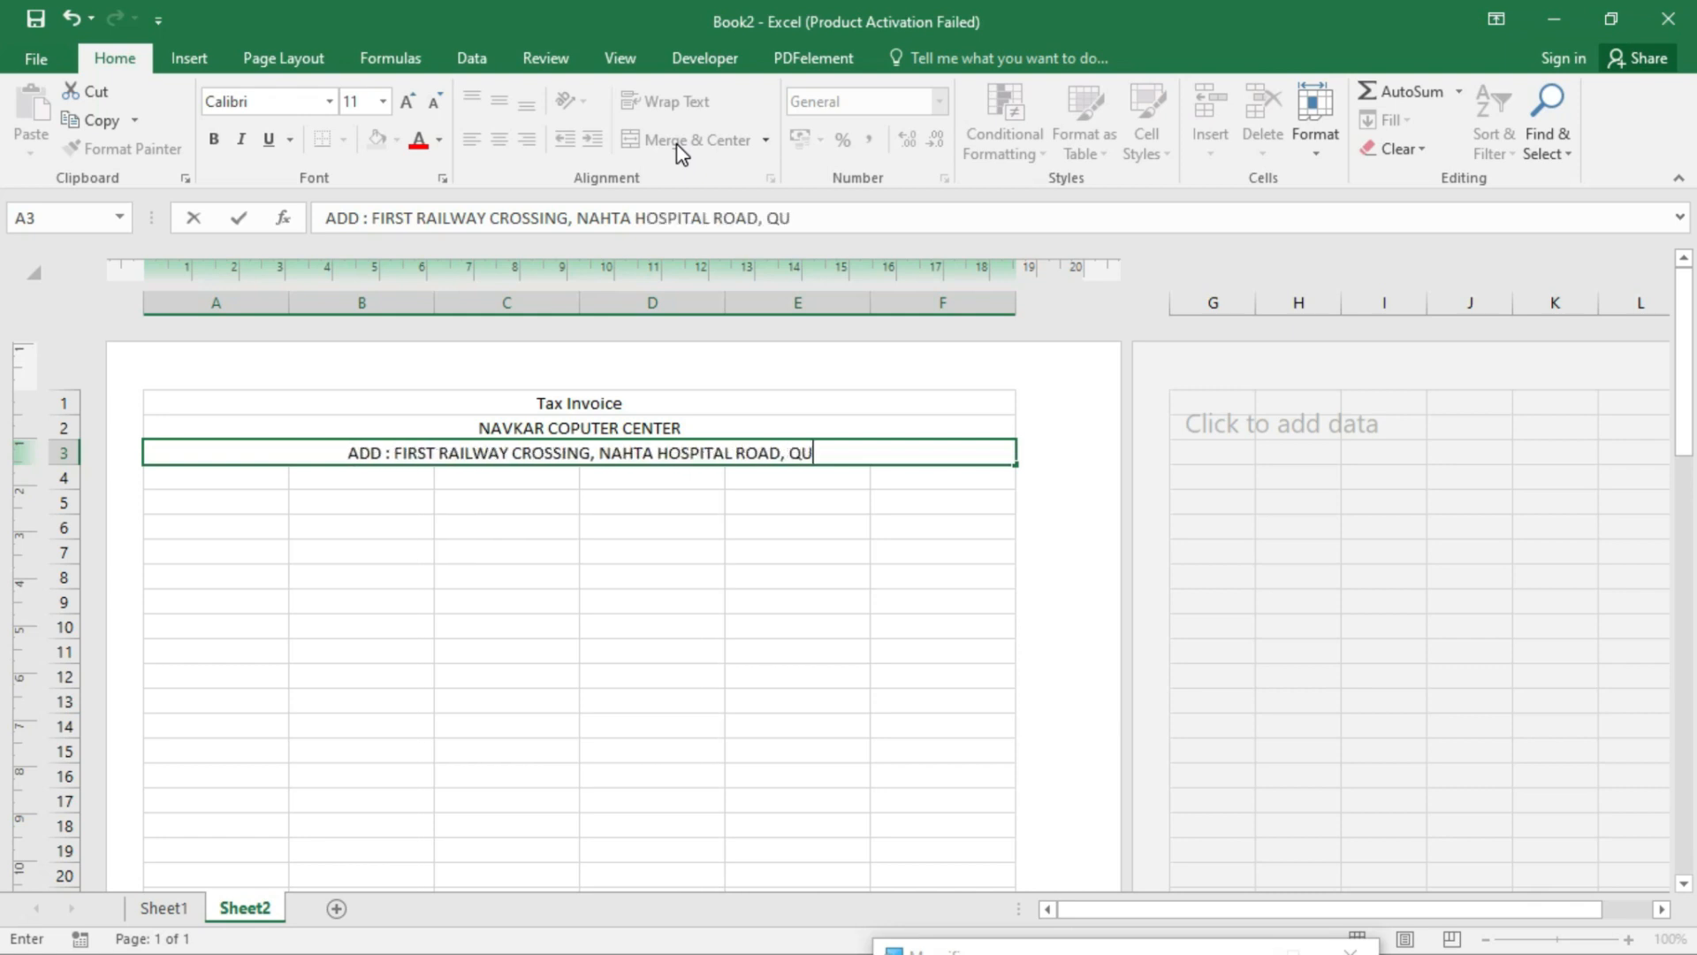
pyautogui.press('Return')
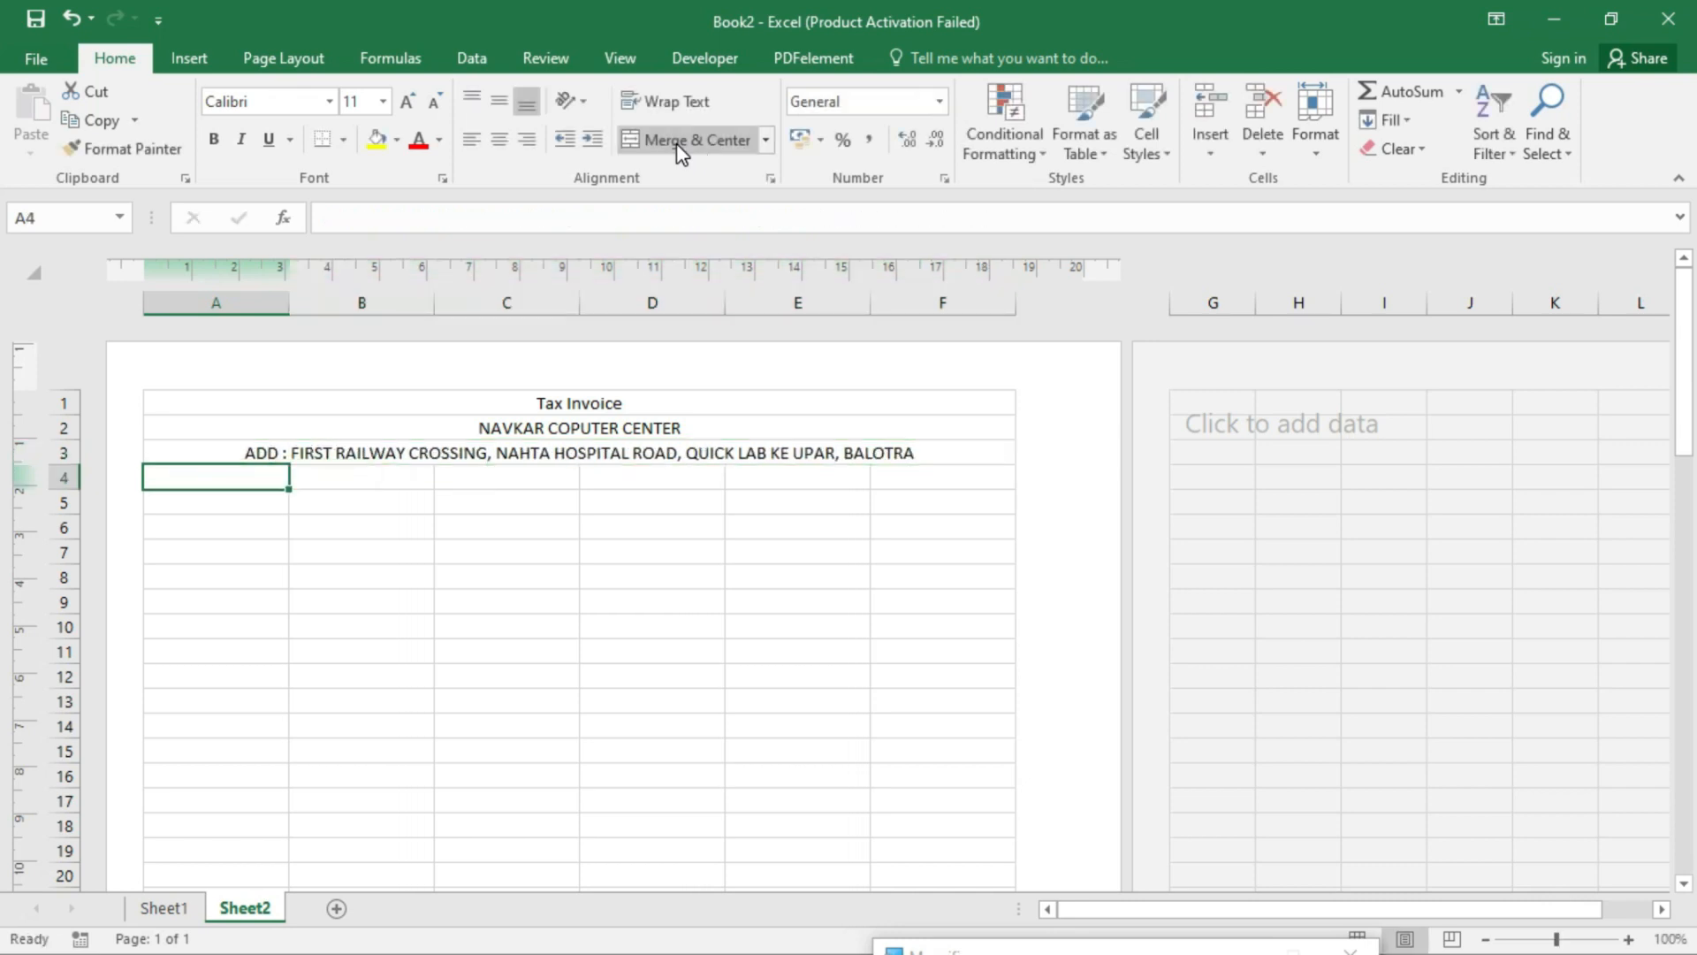
# - Operate items on the Windows taskbar and Start menu
pyautogui.click(1157, 953)
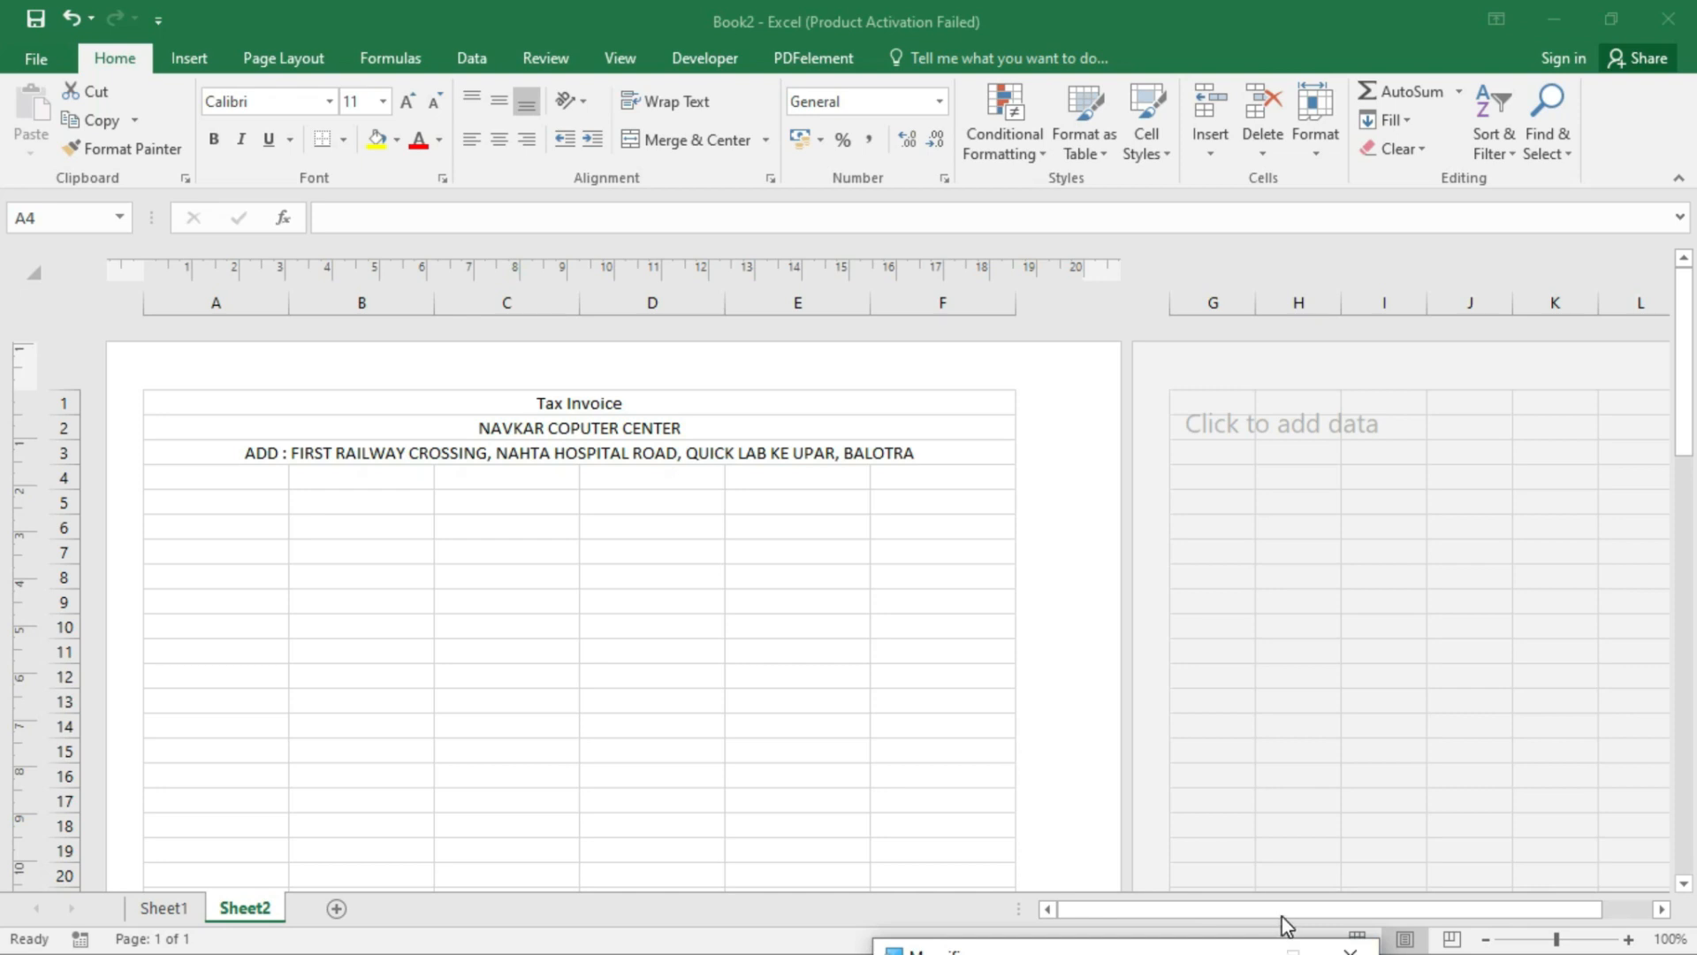
pyautogui.click(1349, 949)
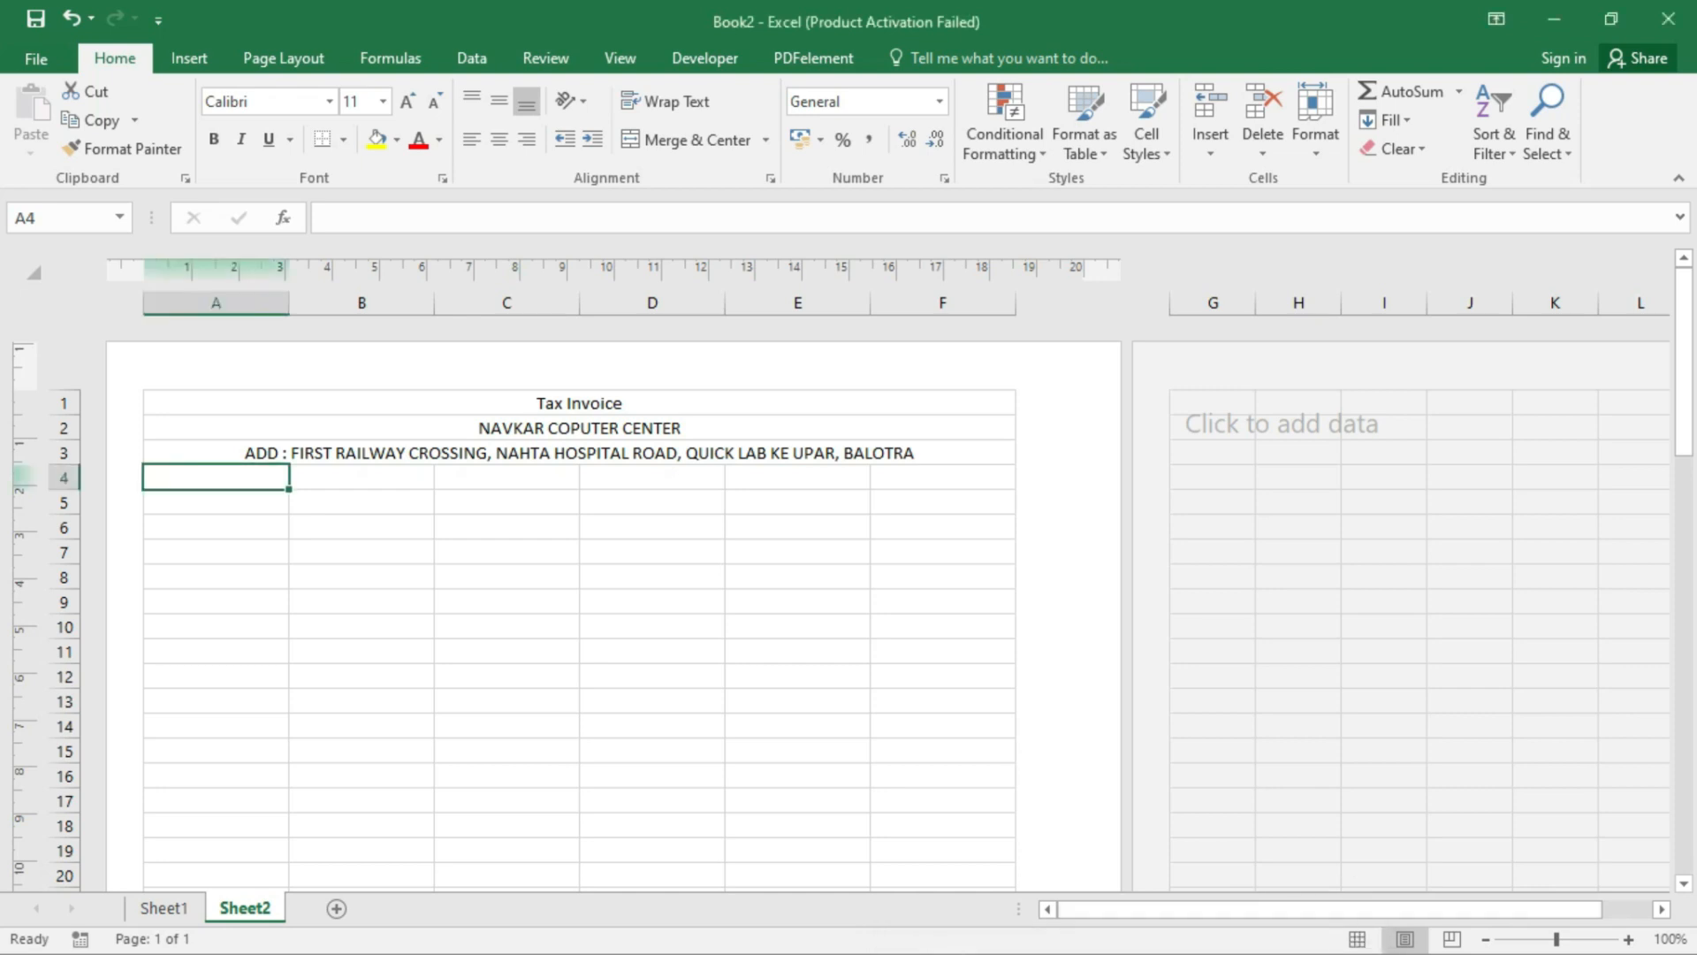
pyautogui.press('super')
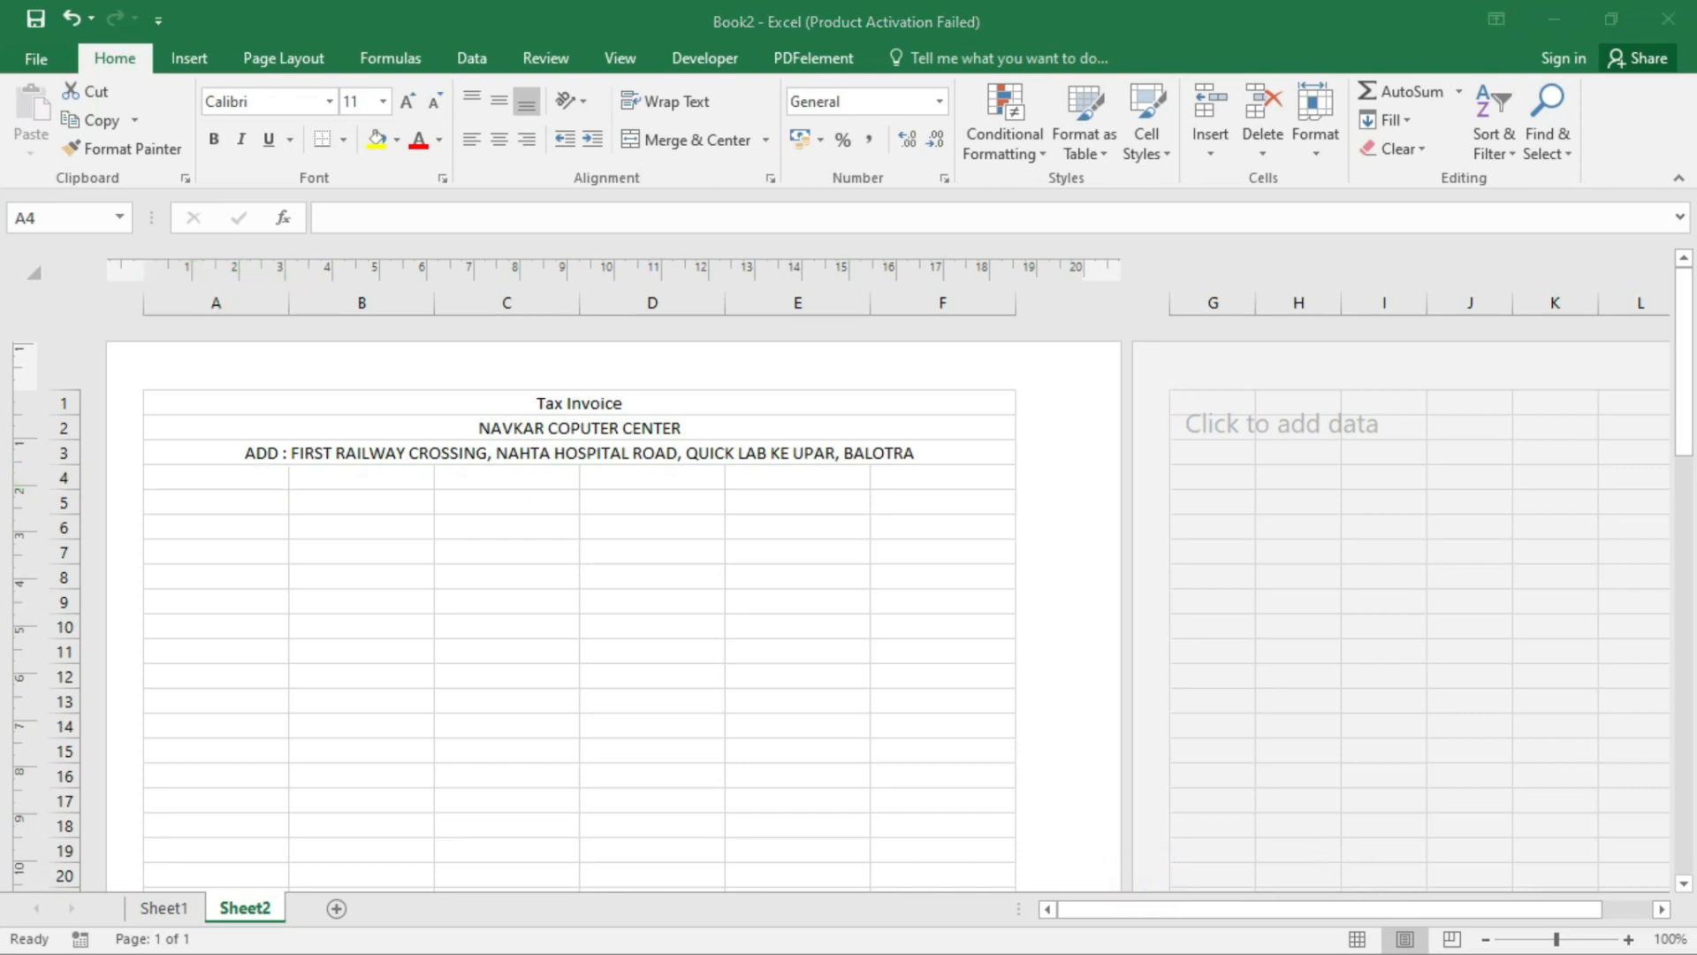
pyautogui.click(1335, 929)
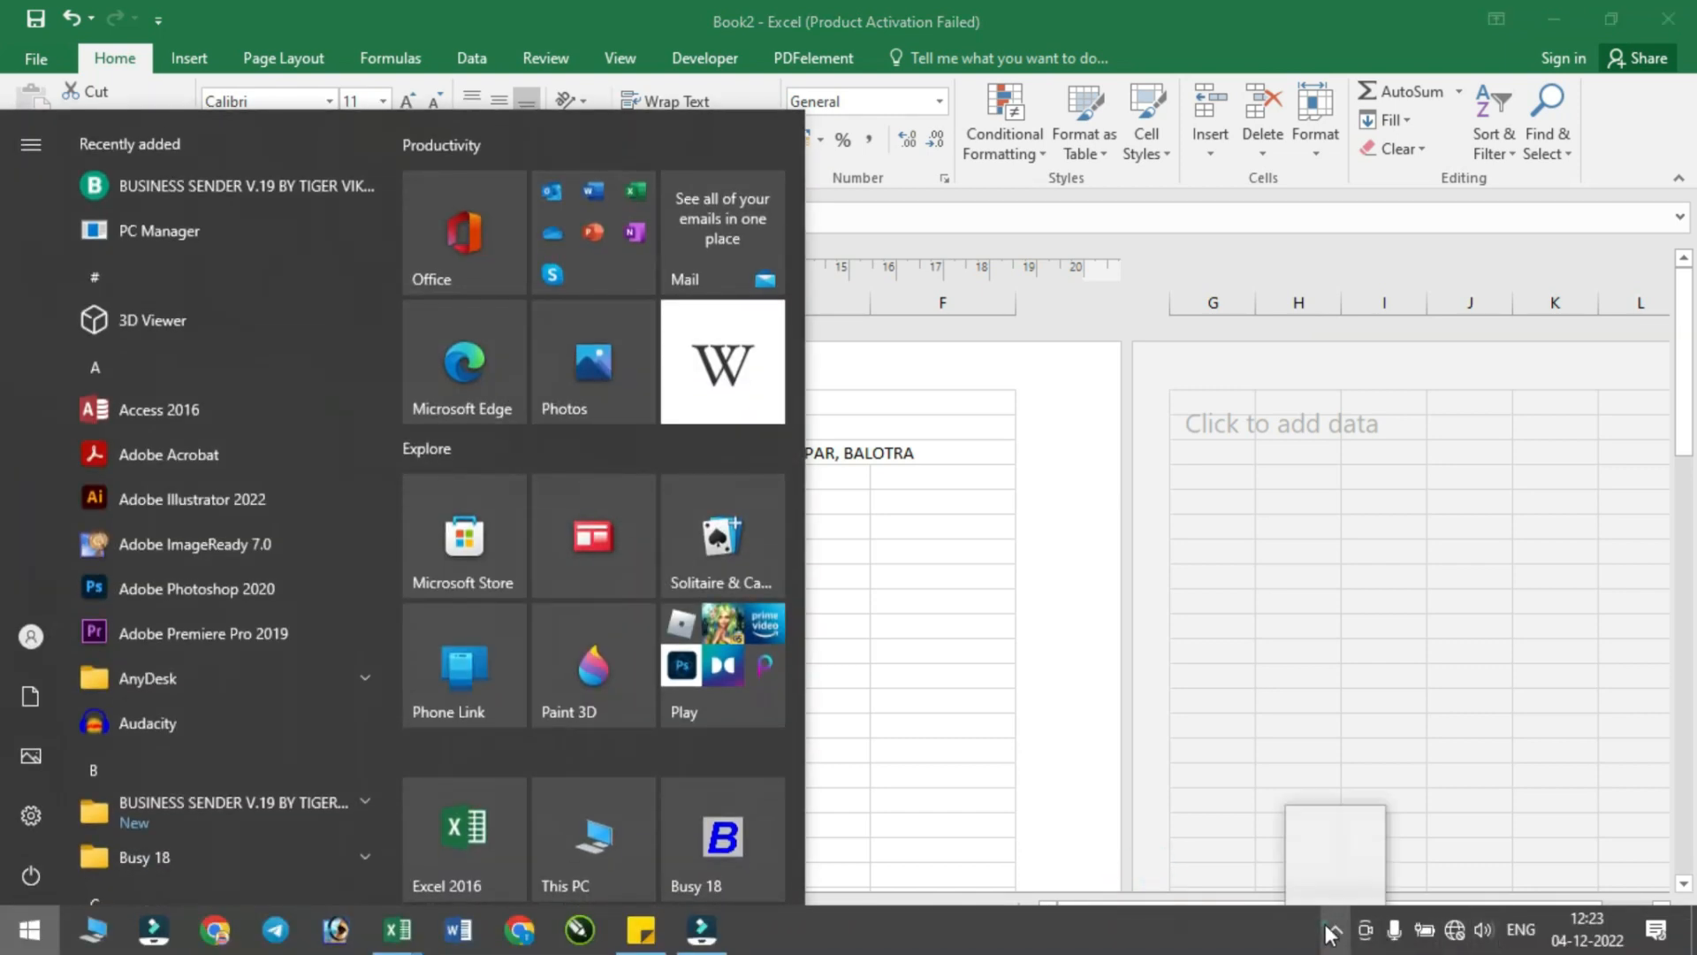
pyautogui.rightClick(1318, 877)
pyautogui.click(1440, 817)
pyautogui.click(1601, 753)
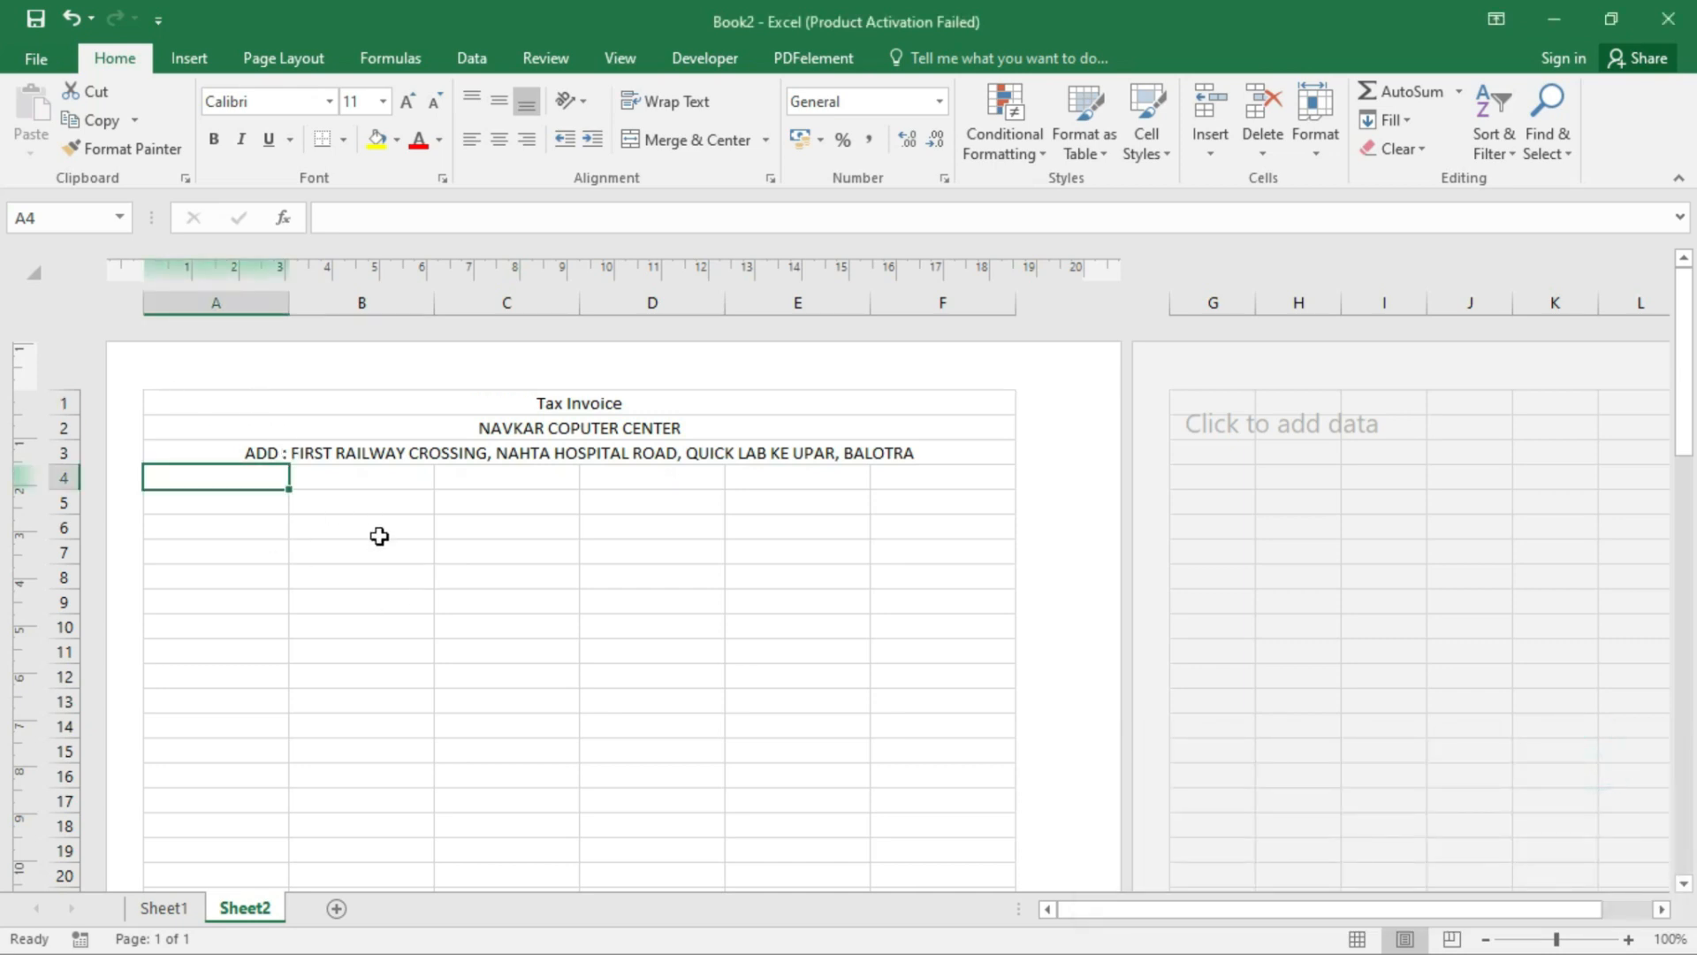
pyautogui.click(316, 451)
pyautogui.click(212, 482)
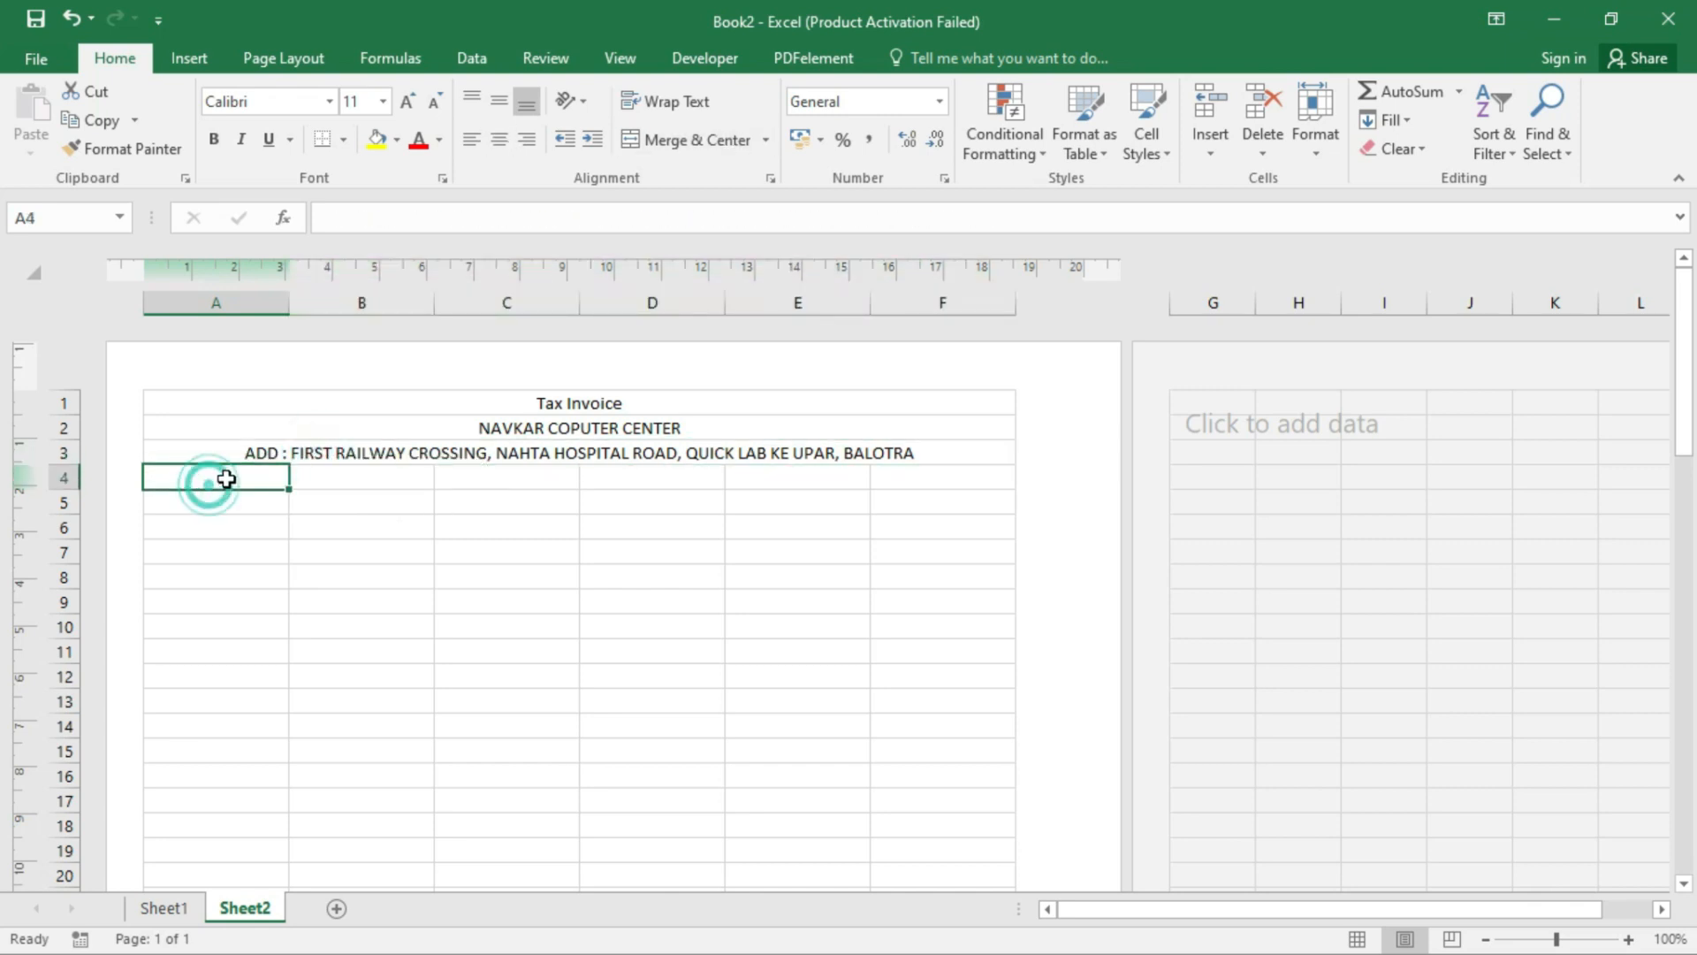
pyautogui.moveTo(225, 478); pyautogui.dragTo(919, 482)
pyautogui.click(697, 511)
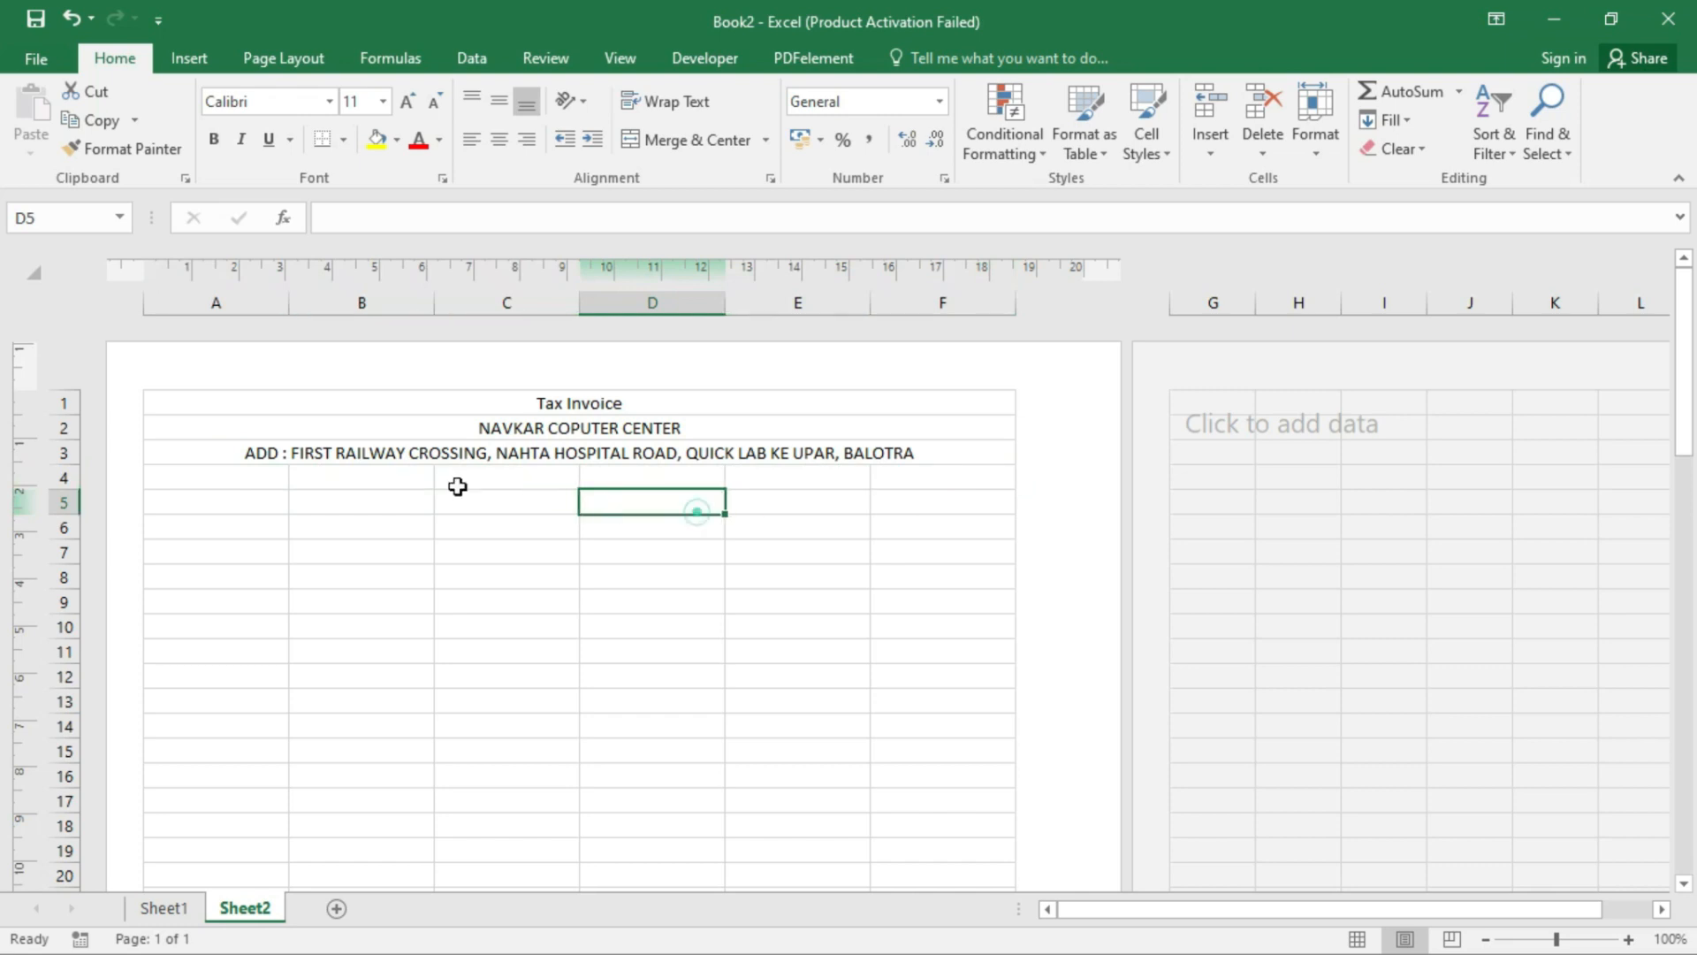
pyautogui.click(242, 481)
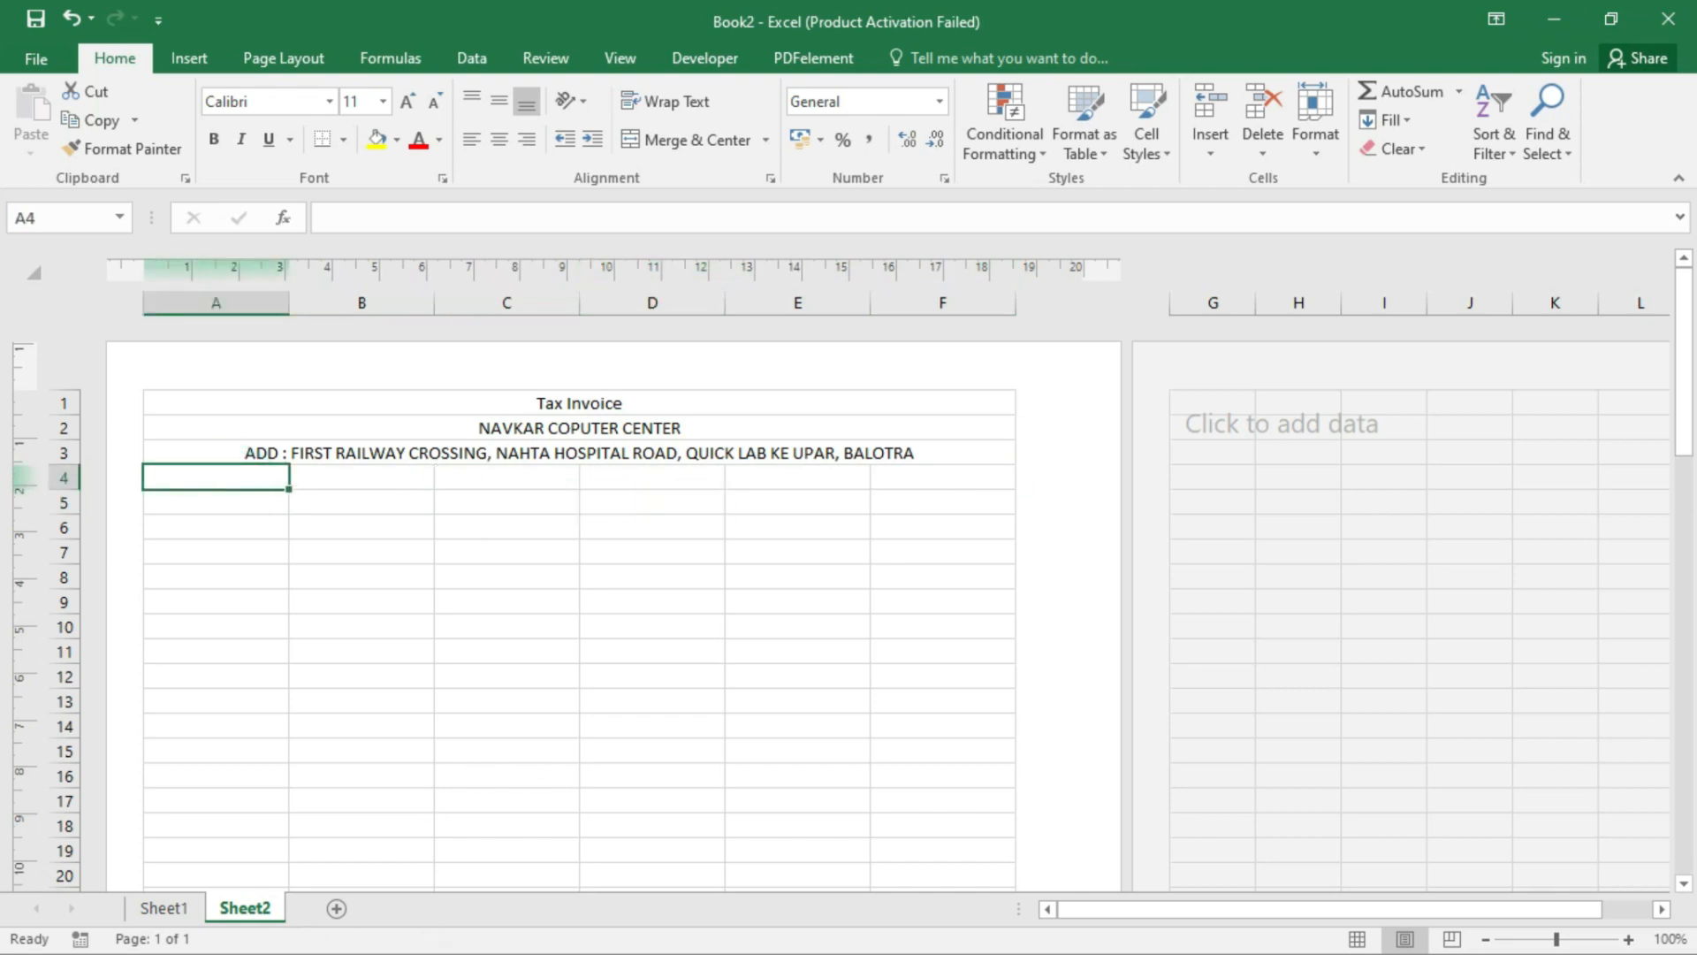
pyautogui.press('super')
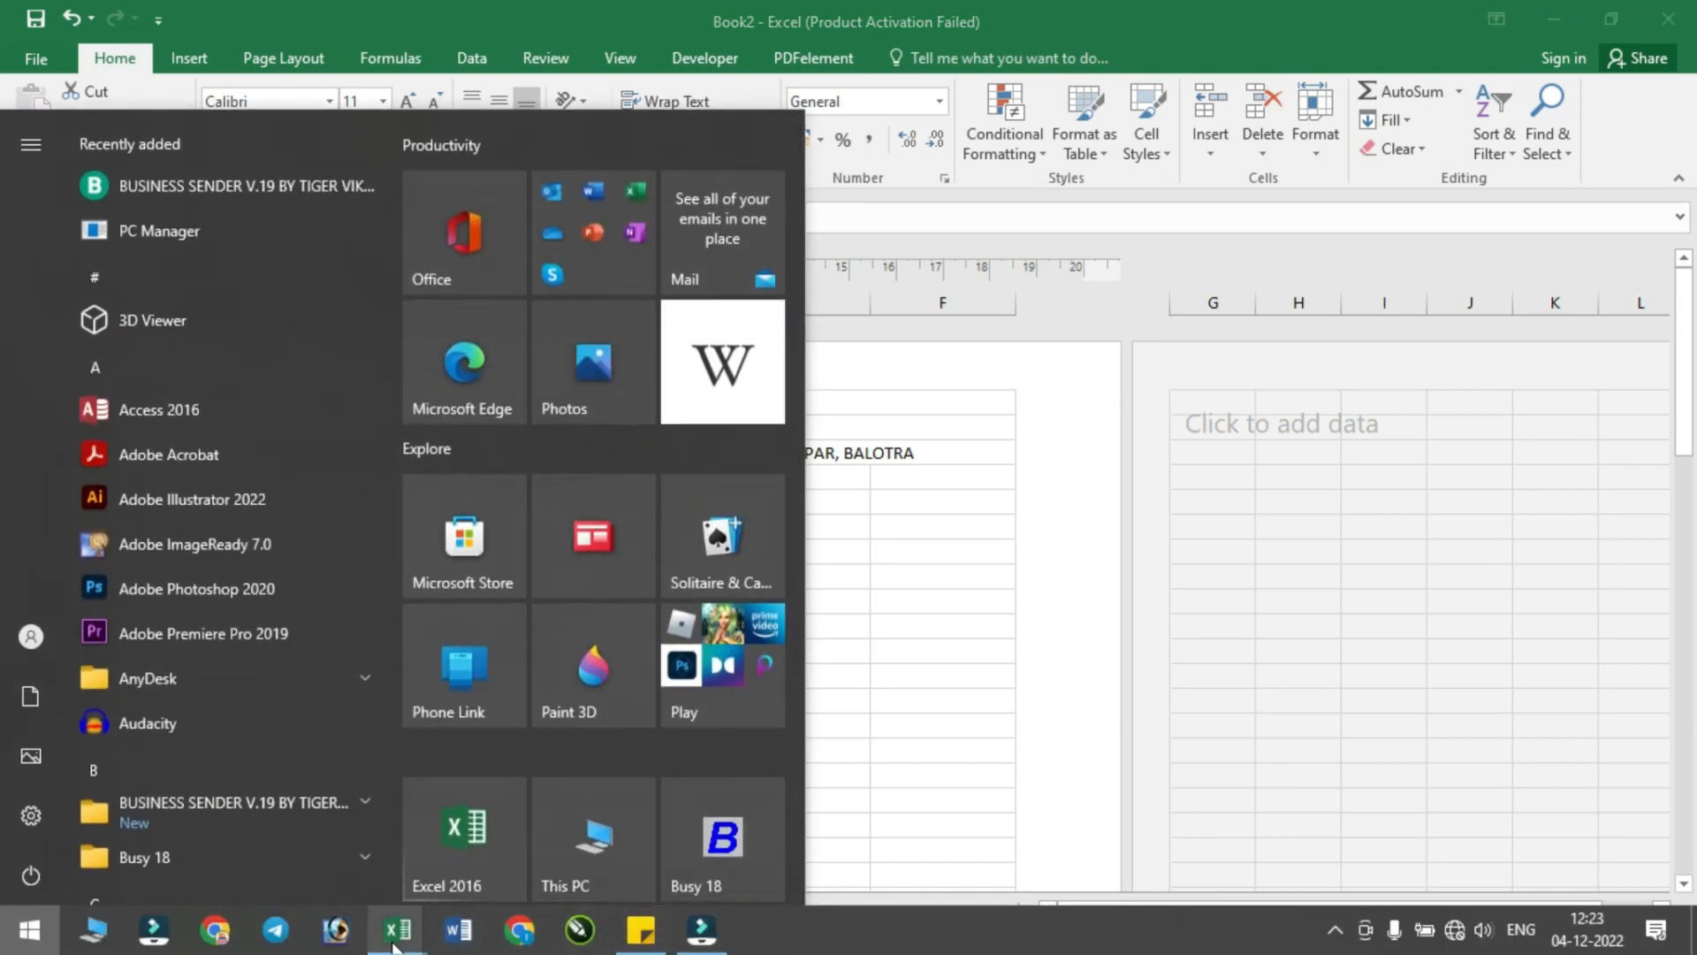
pyautogui.moveTo(395, 929)
pyautogui.click(538, 863)
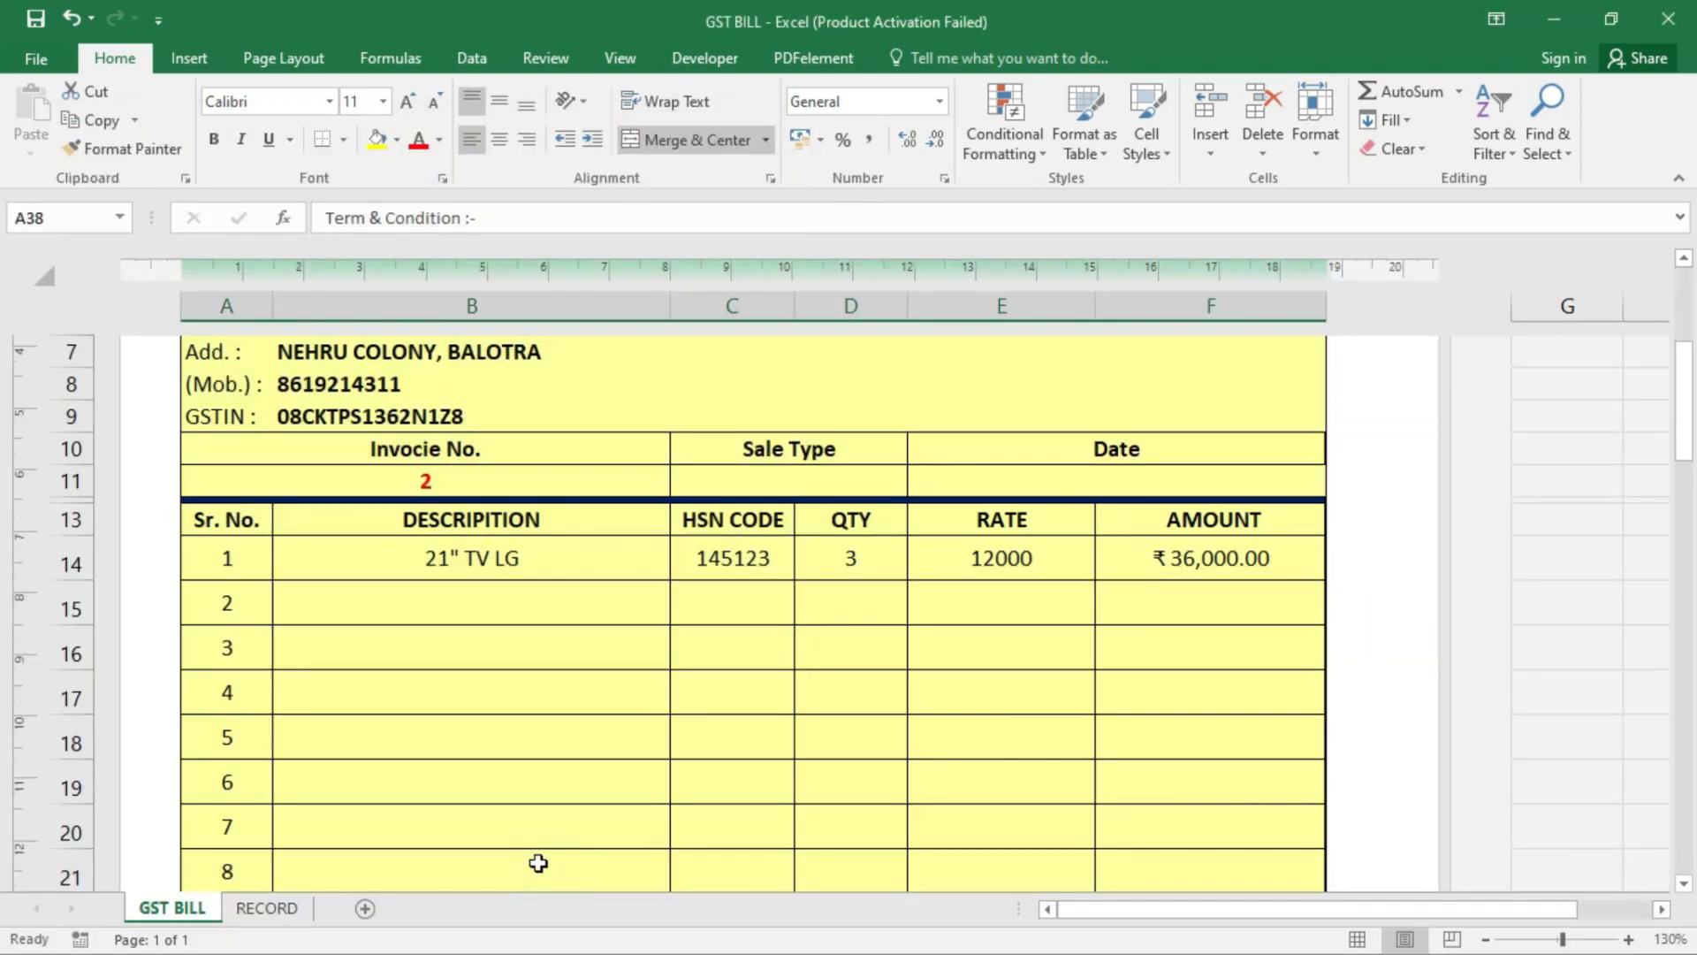
pyautogui.scroll(3, 539, 863)
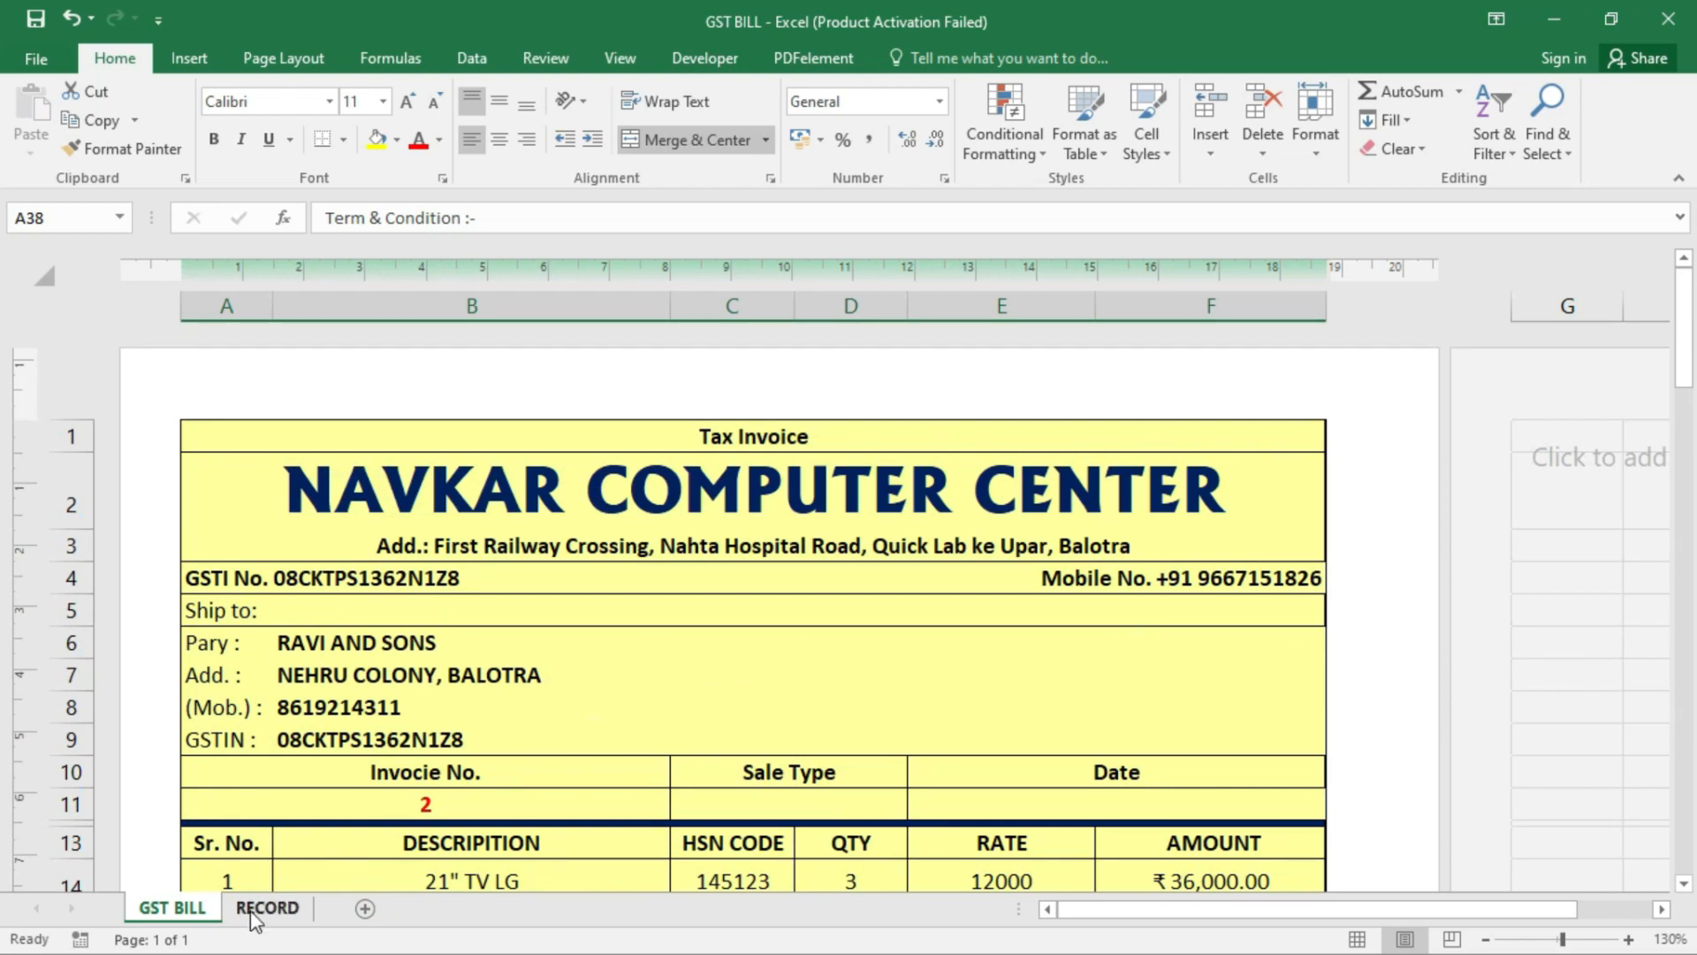
pyautogui.press('super')
pyautogui.moveTo(398, 928)
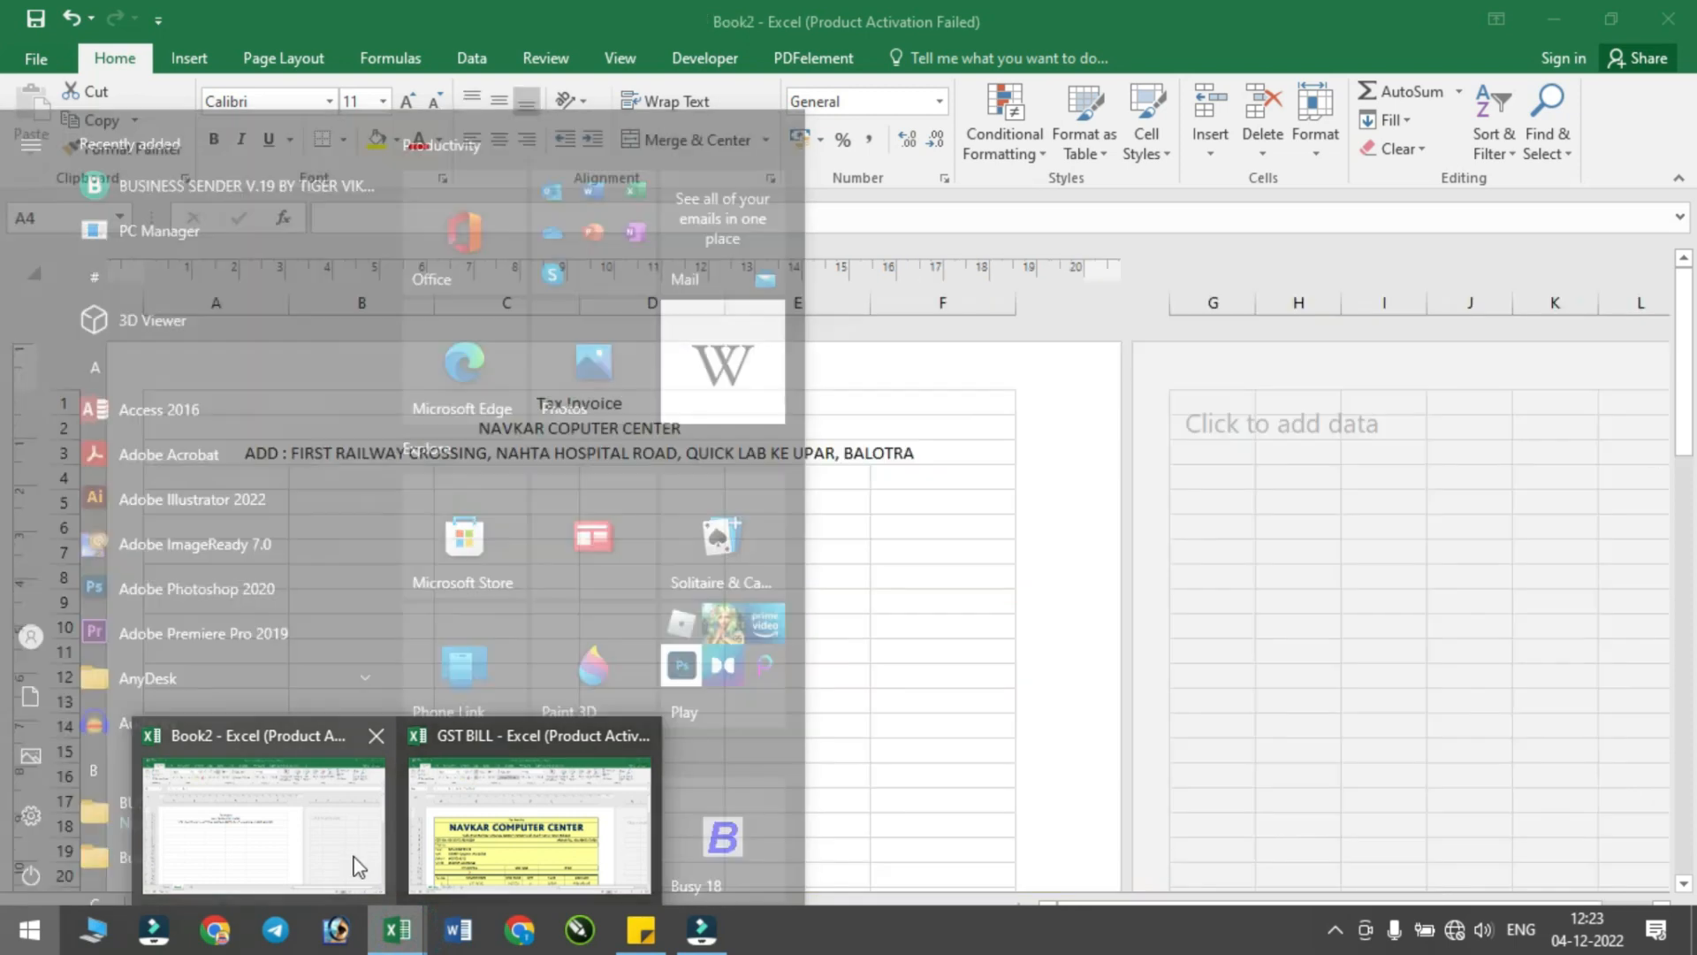
pyautogui.click(353, 854)
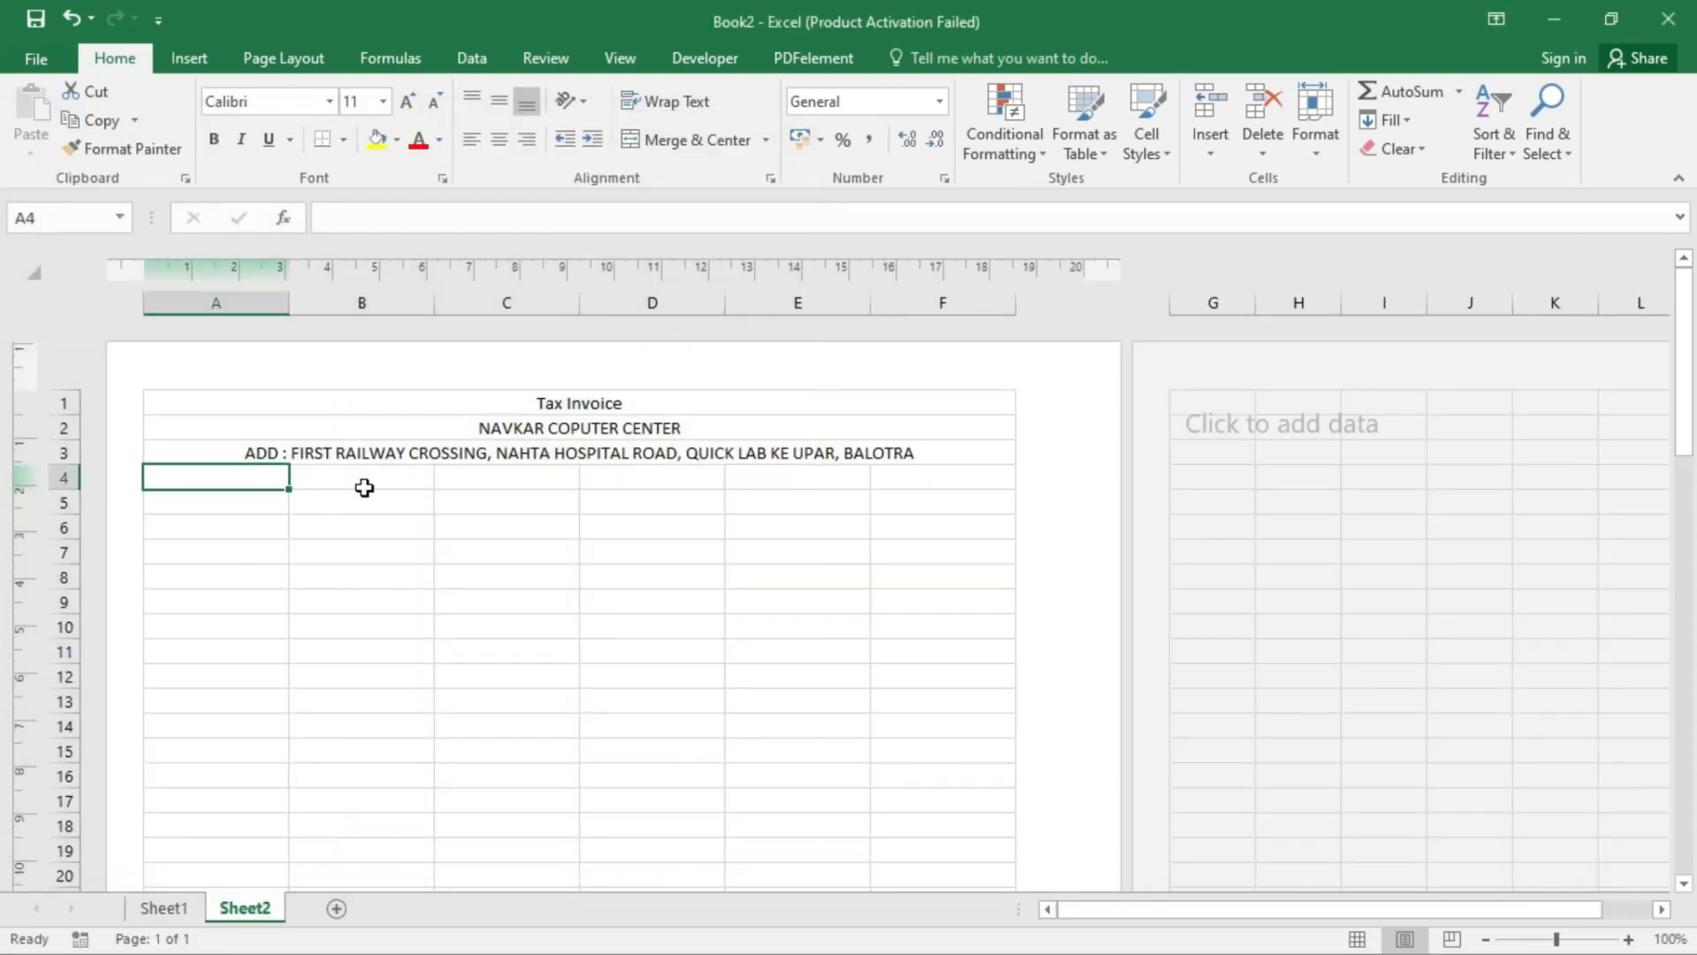
# - Make the shop name NAVKAR COPUTER CENTER in A2 bold at 36 pt
pyautogui.click(528, 427)
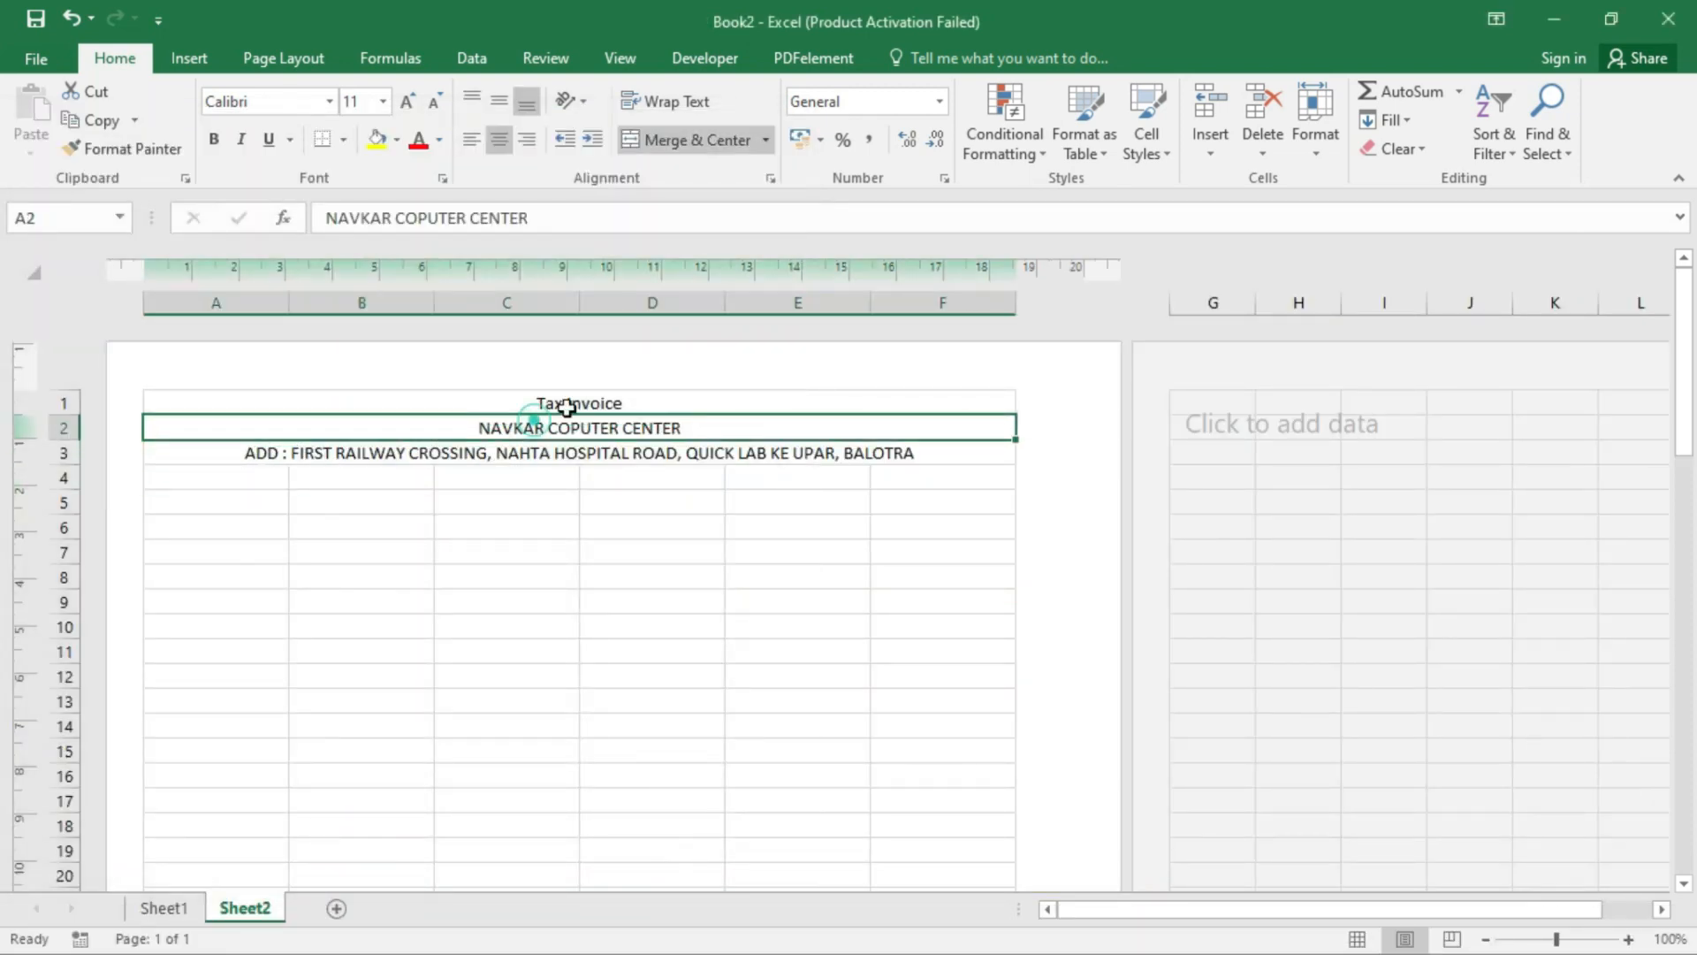
pyautogui.keyDown('ctrl'); pyautogui.scroll(5, 459, 389); pyautogui.keyUp('ctrl')
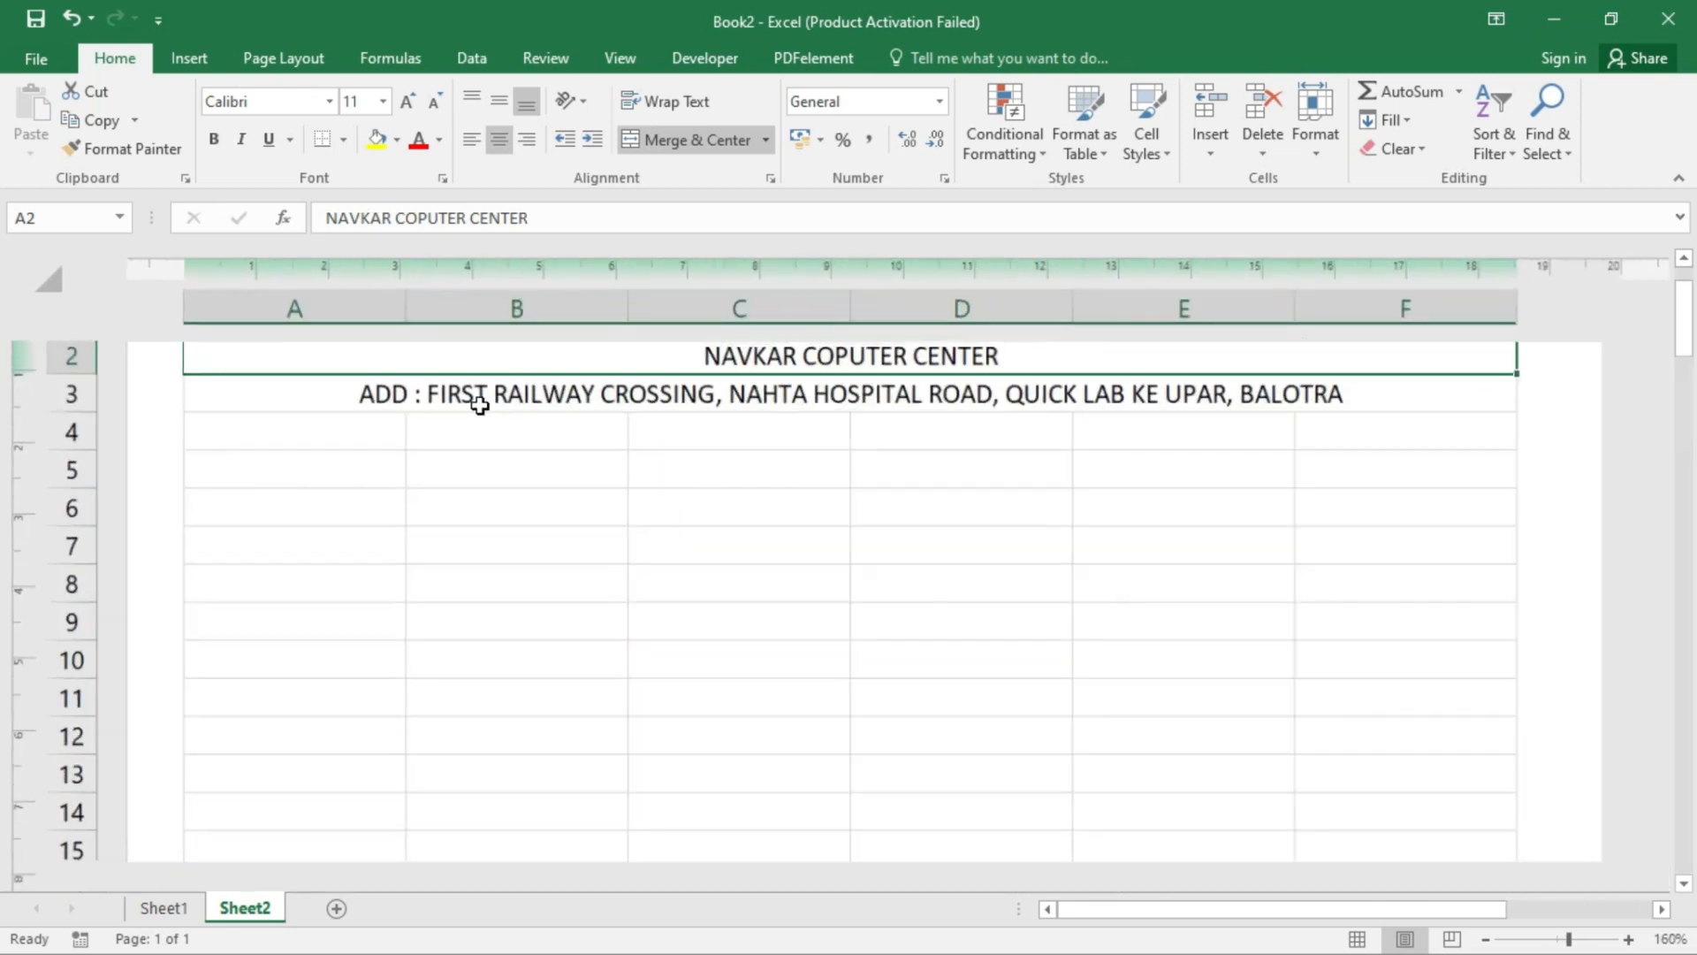
pyautogui.click(213, 138)
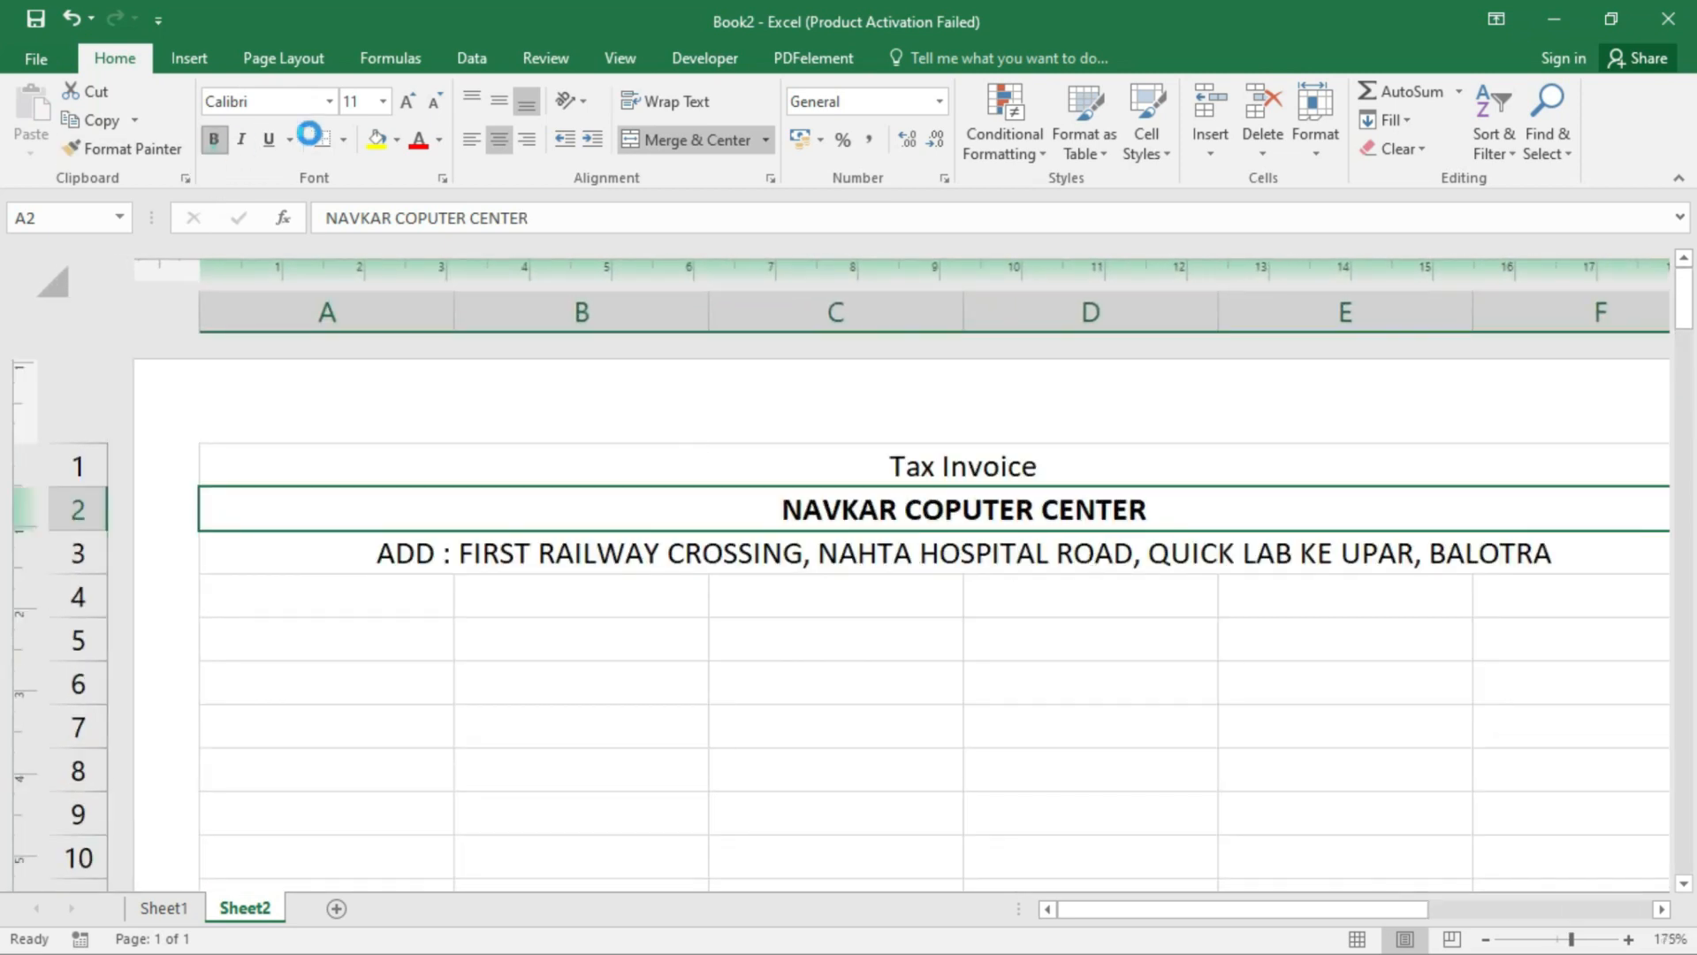
pyautogui.click(402, 101)
pyautogui.click(402, 101)
pyautogui.click(402, 101)
pyautogui.click(402, 102)
pyautogui.click(400, 103)
pyautogui.click(399, 103)
pyautogui.click(402, 102)
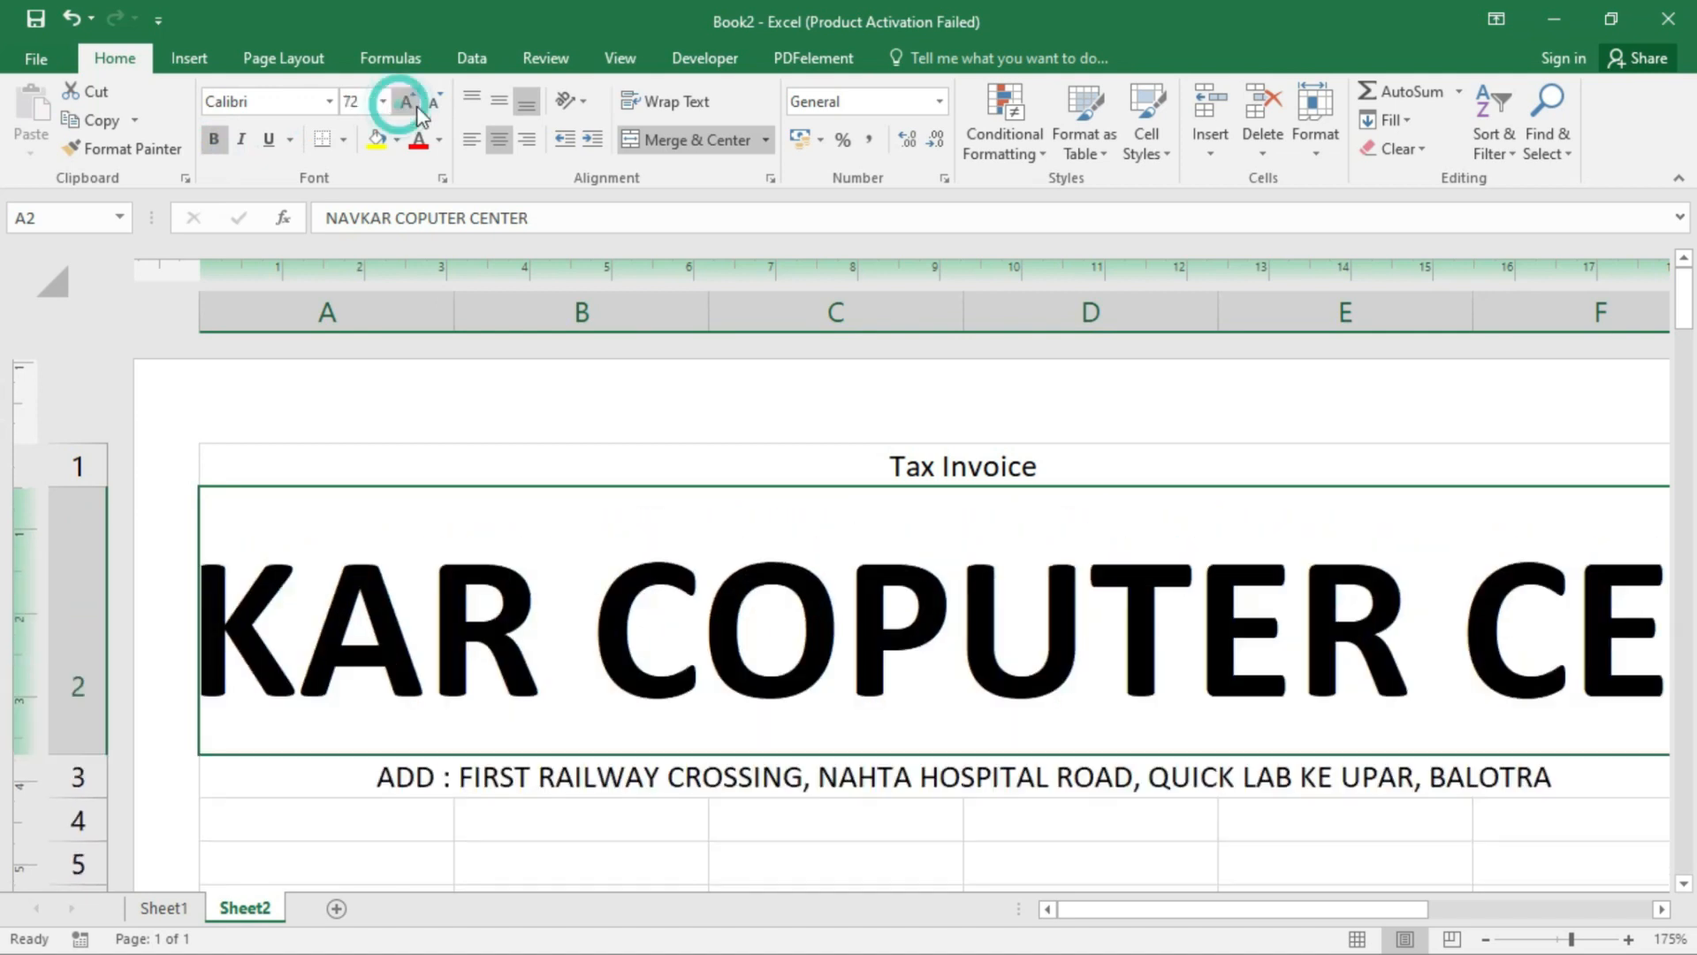
pyautogui.click(434, 113)
pyautogui.click(427, 105)
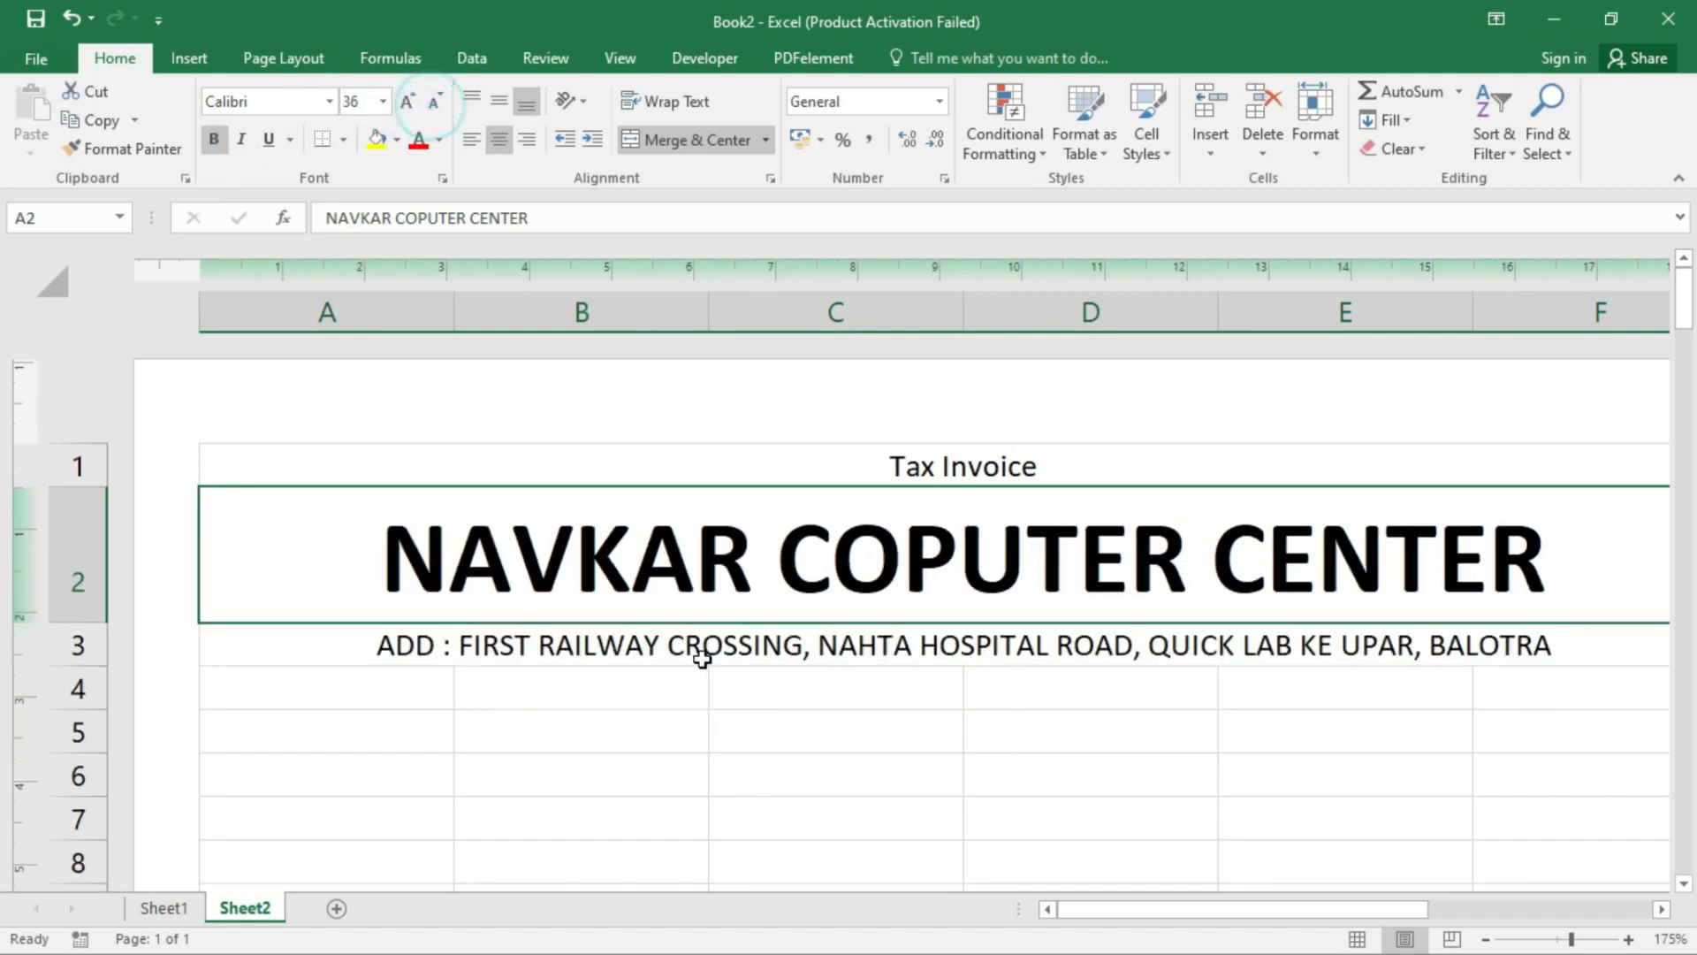
# - Make the address line in row 3 bold
pyautogui.click(701, 651)
pyautogui.click(214, 142)
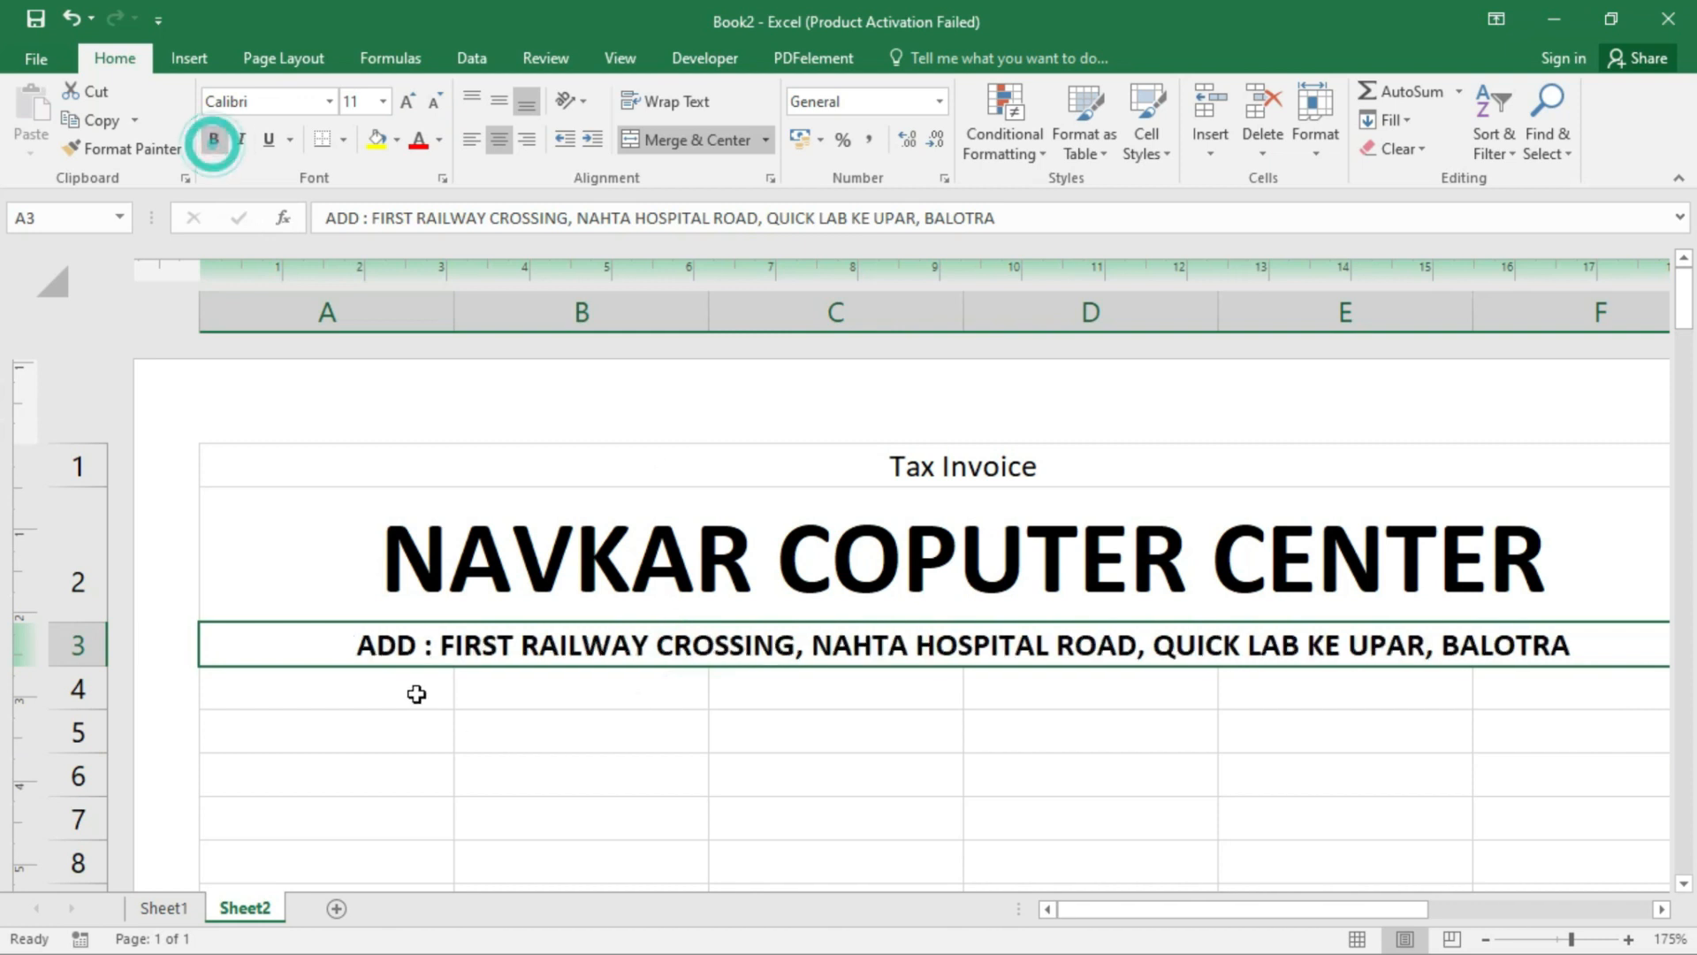
pyautogui.click(413, 686)
pyautogui.scroll(-3, 377, 676)
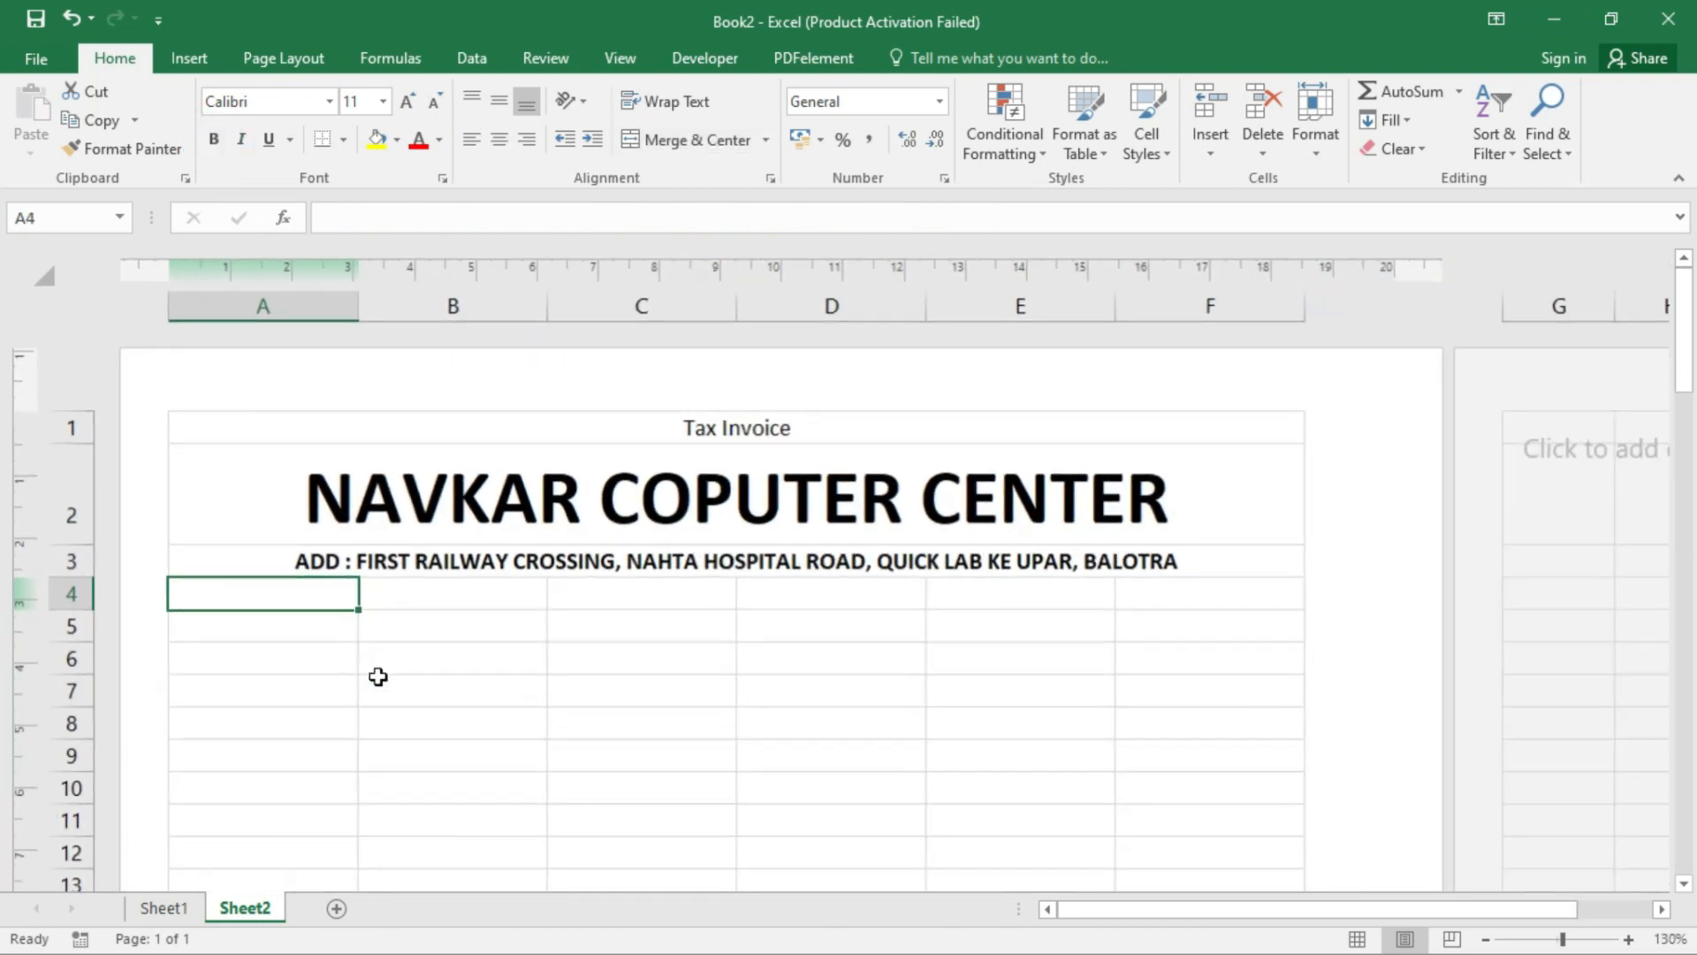
# - Merge A4:C4 and D4:F4 into two separate merged cells
pyautogui.moveTo(308, 592); pyautogui.dragTo(631, 590)
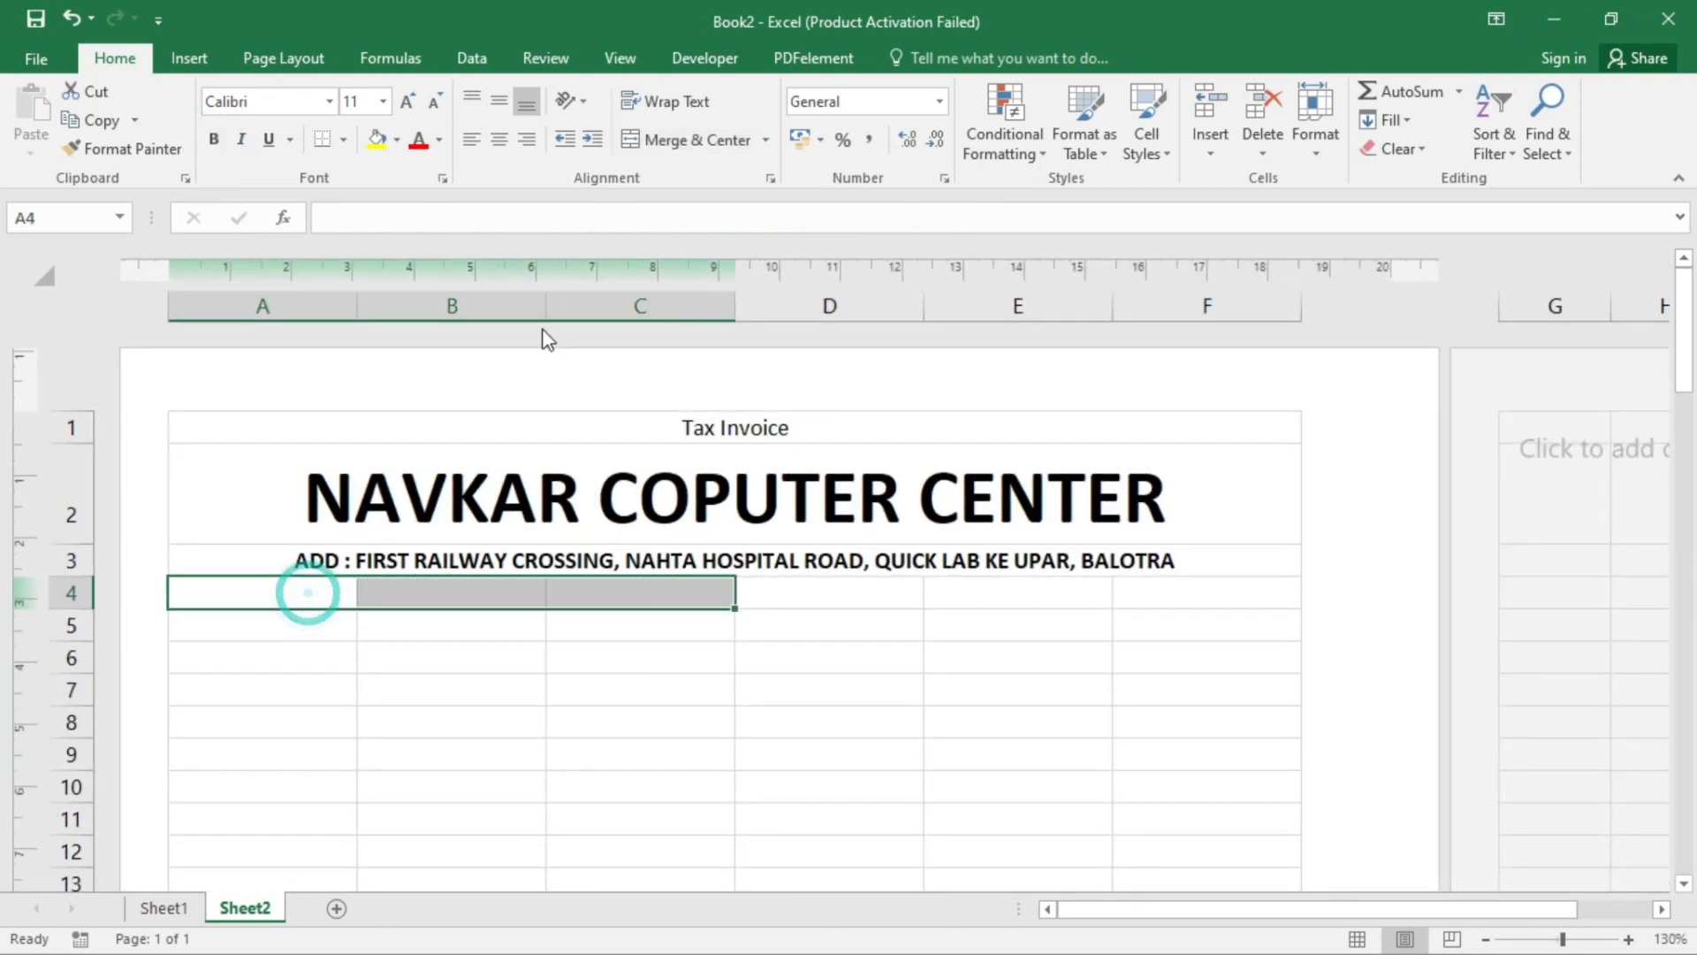
pyautogui.click(682, 139)
pyautogui.moveTo(825, 579); pyautogui.dragTo(1220, 579)
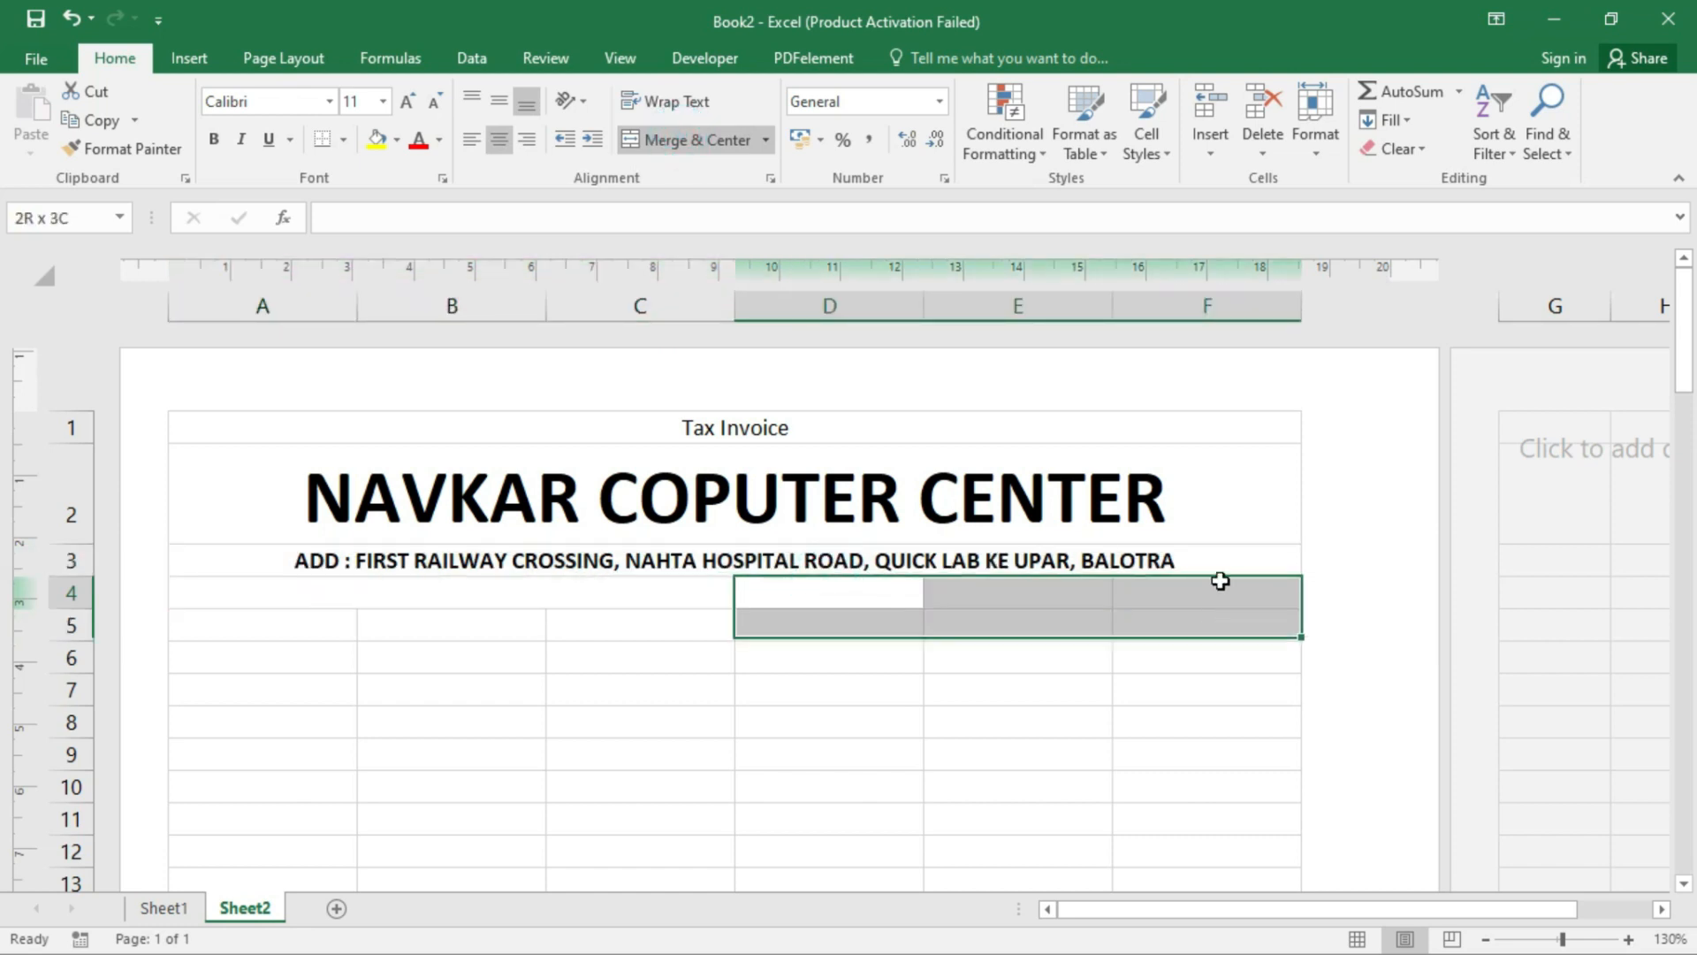
pyautogui.click(693, 139)
# - Enter 'NO.' followed by the shop's GST number in merged cell A4
pyautogui.click(405, 570)
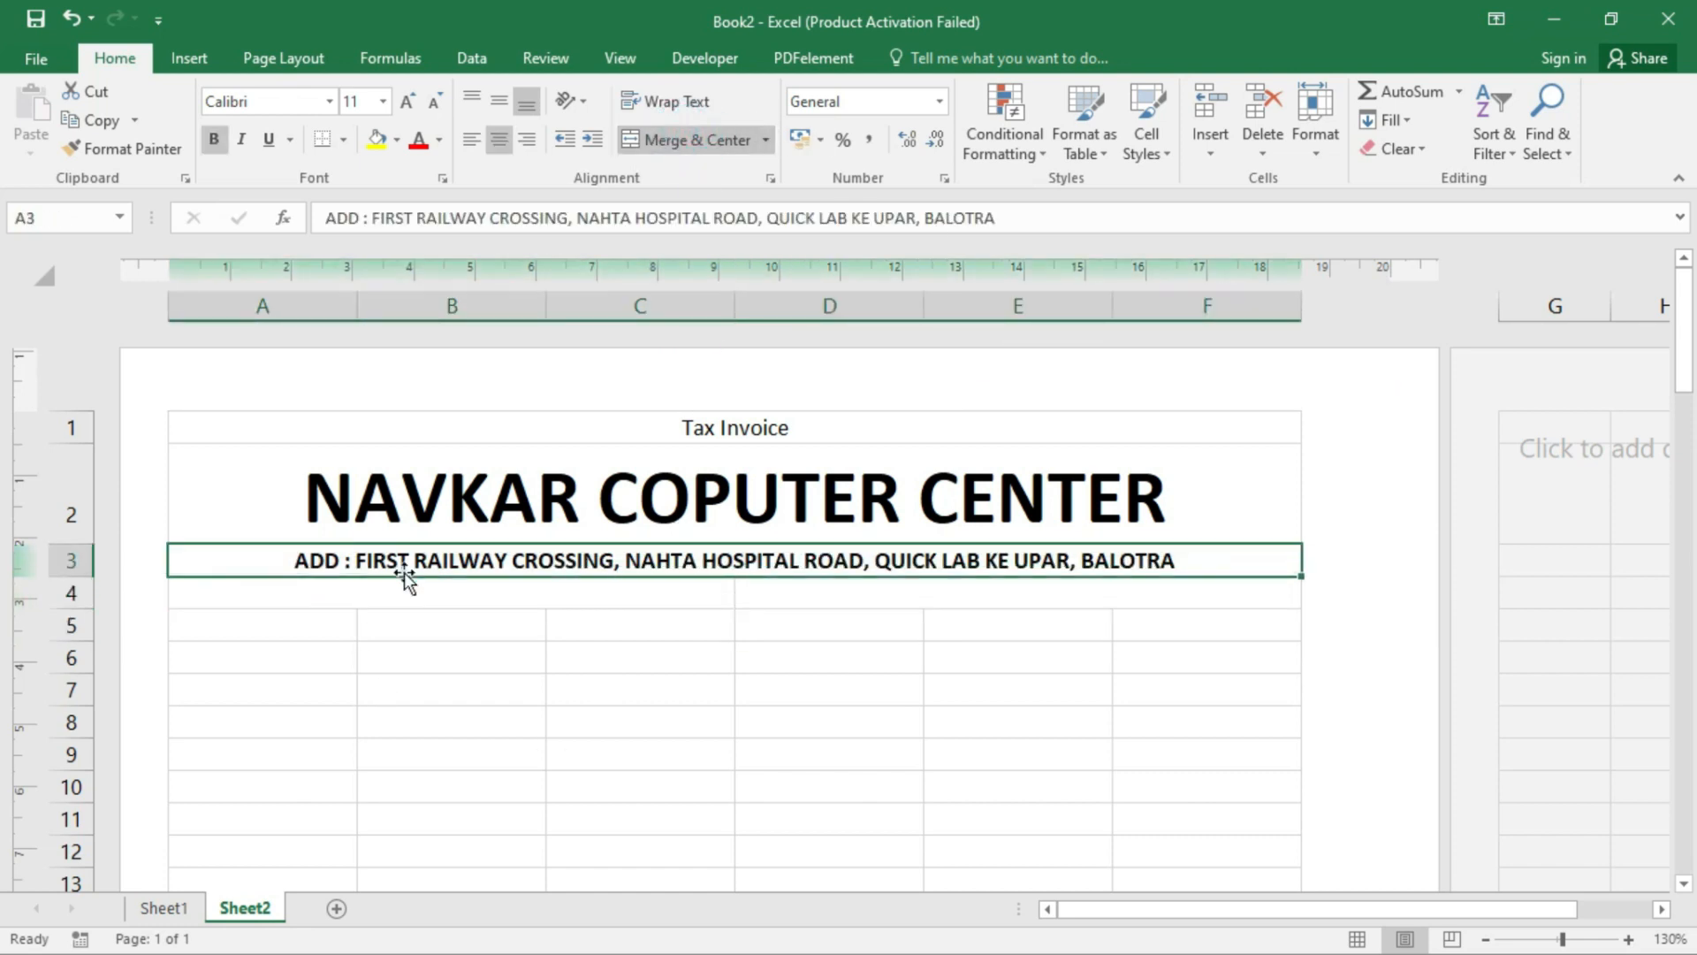
pyautogui.doubleClick(409, 595)
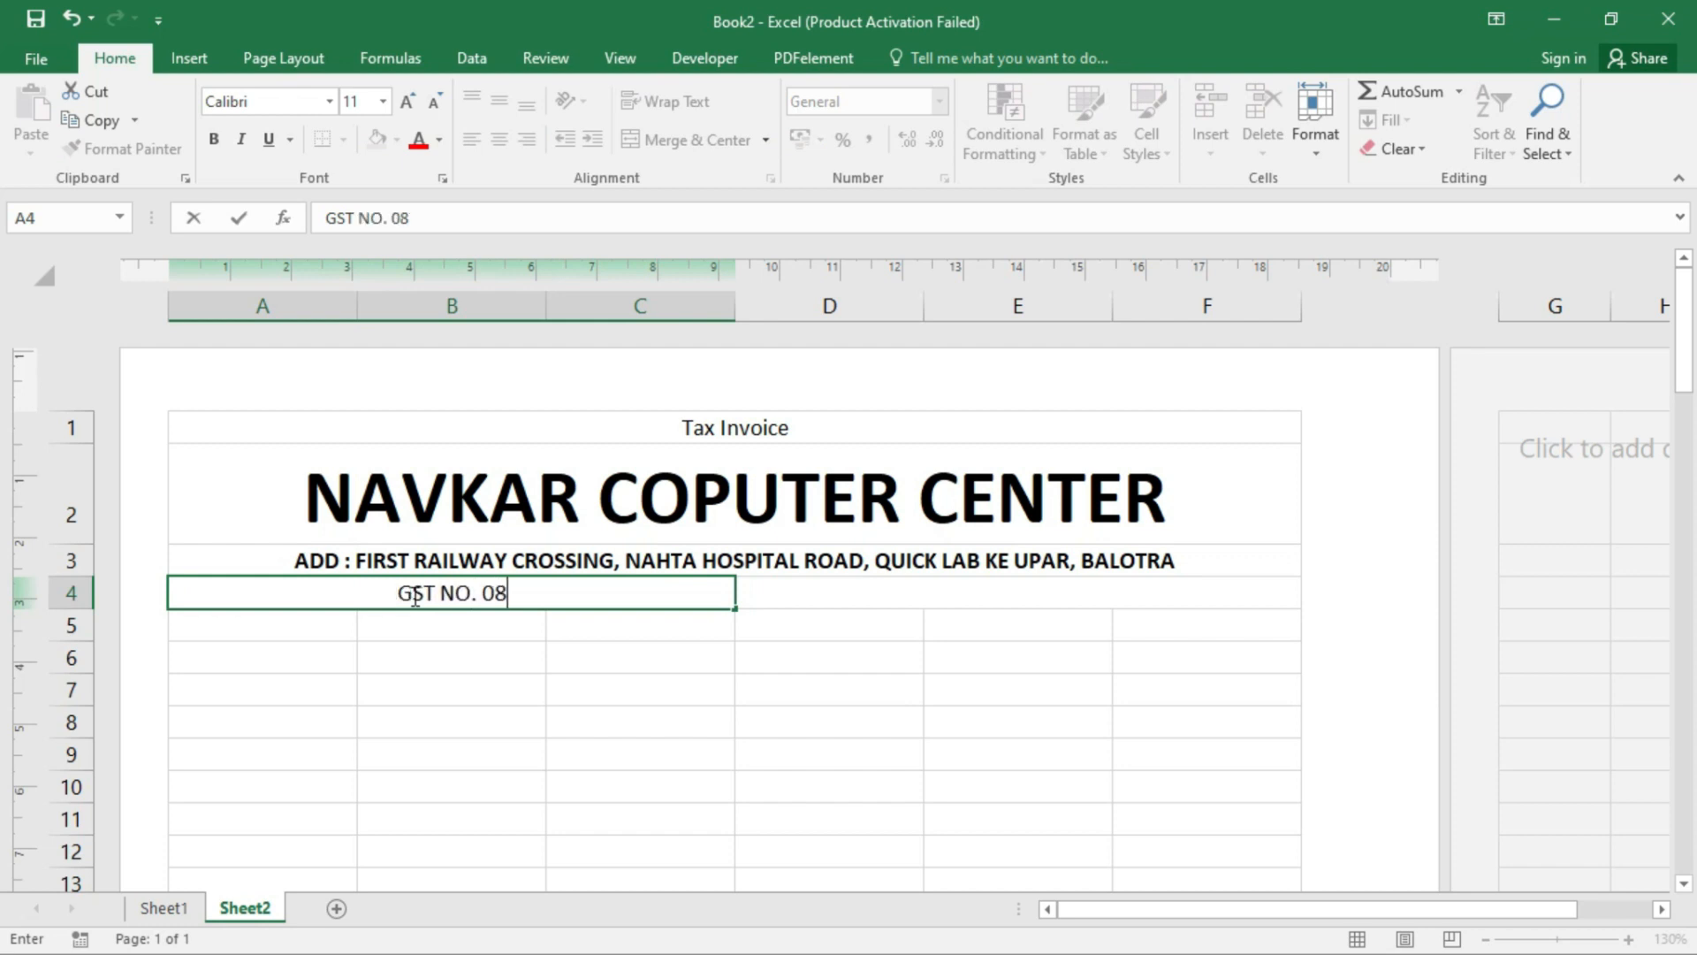
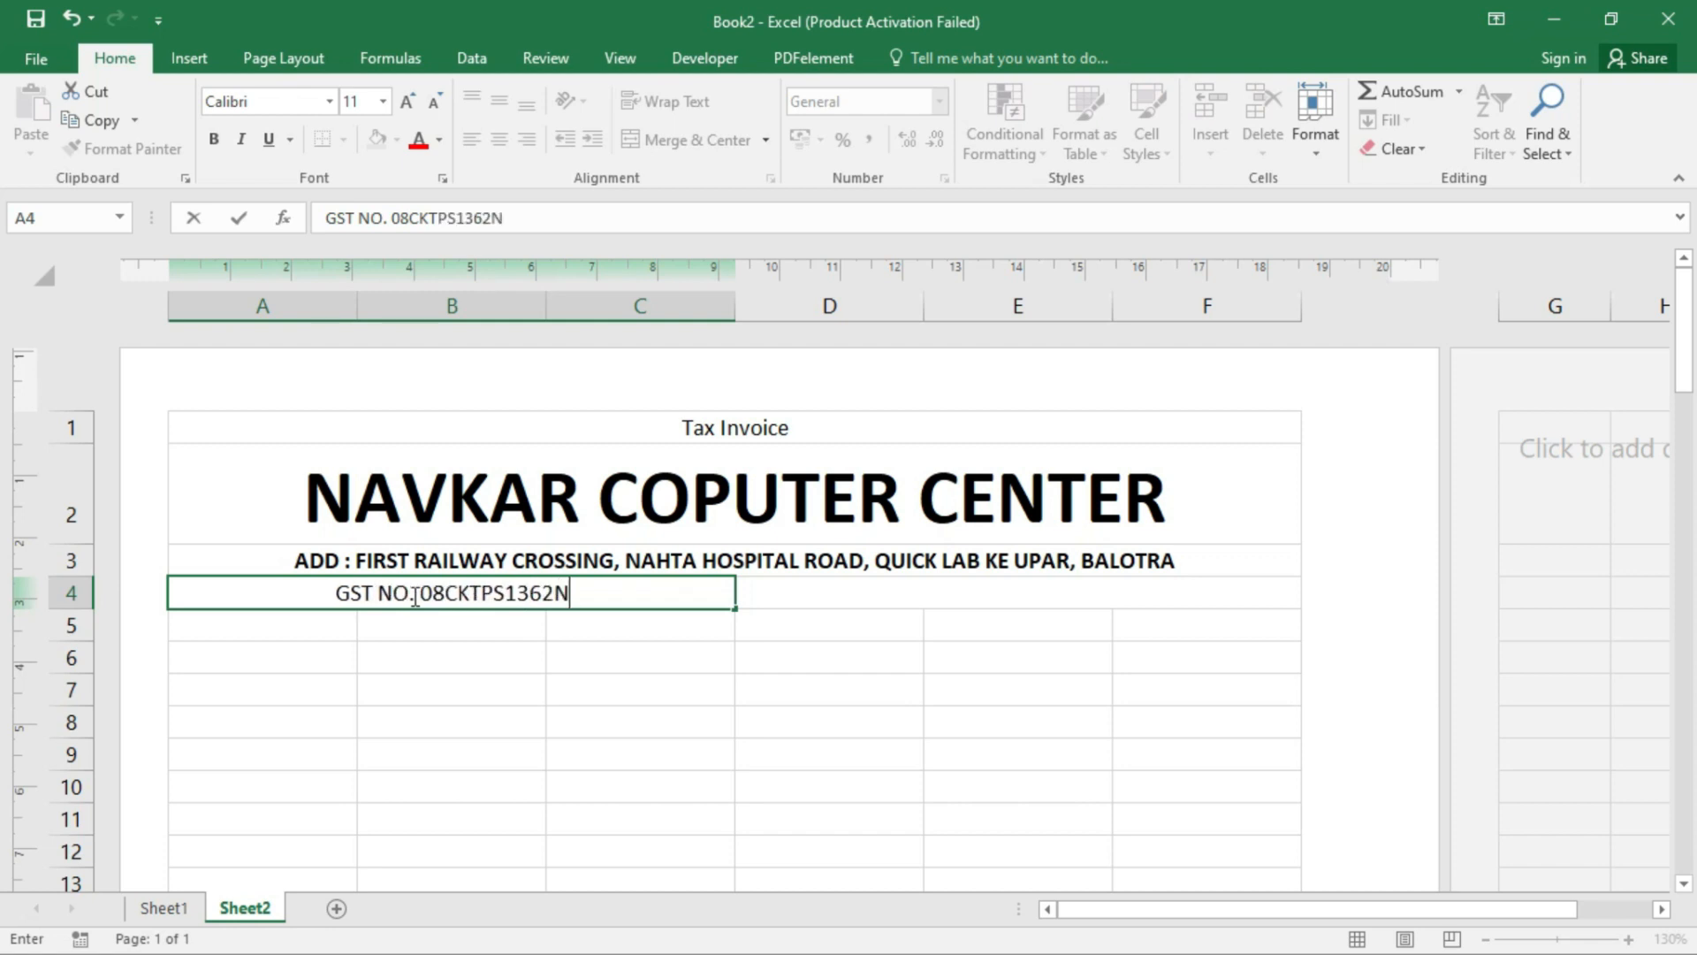
pyautogui.press('Tab')
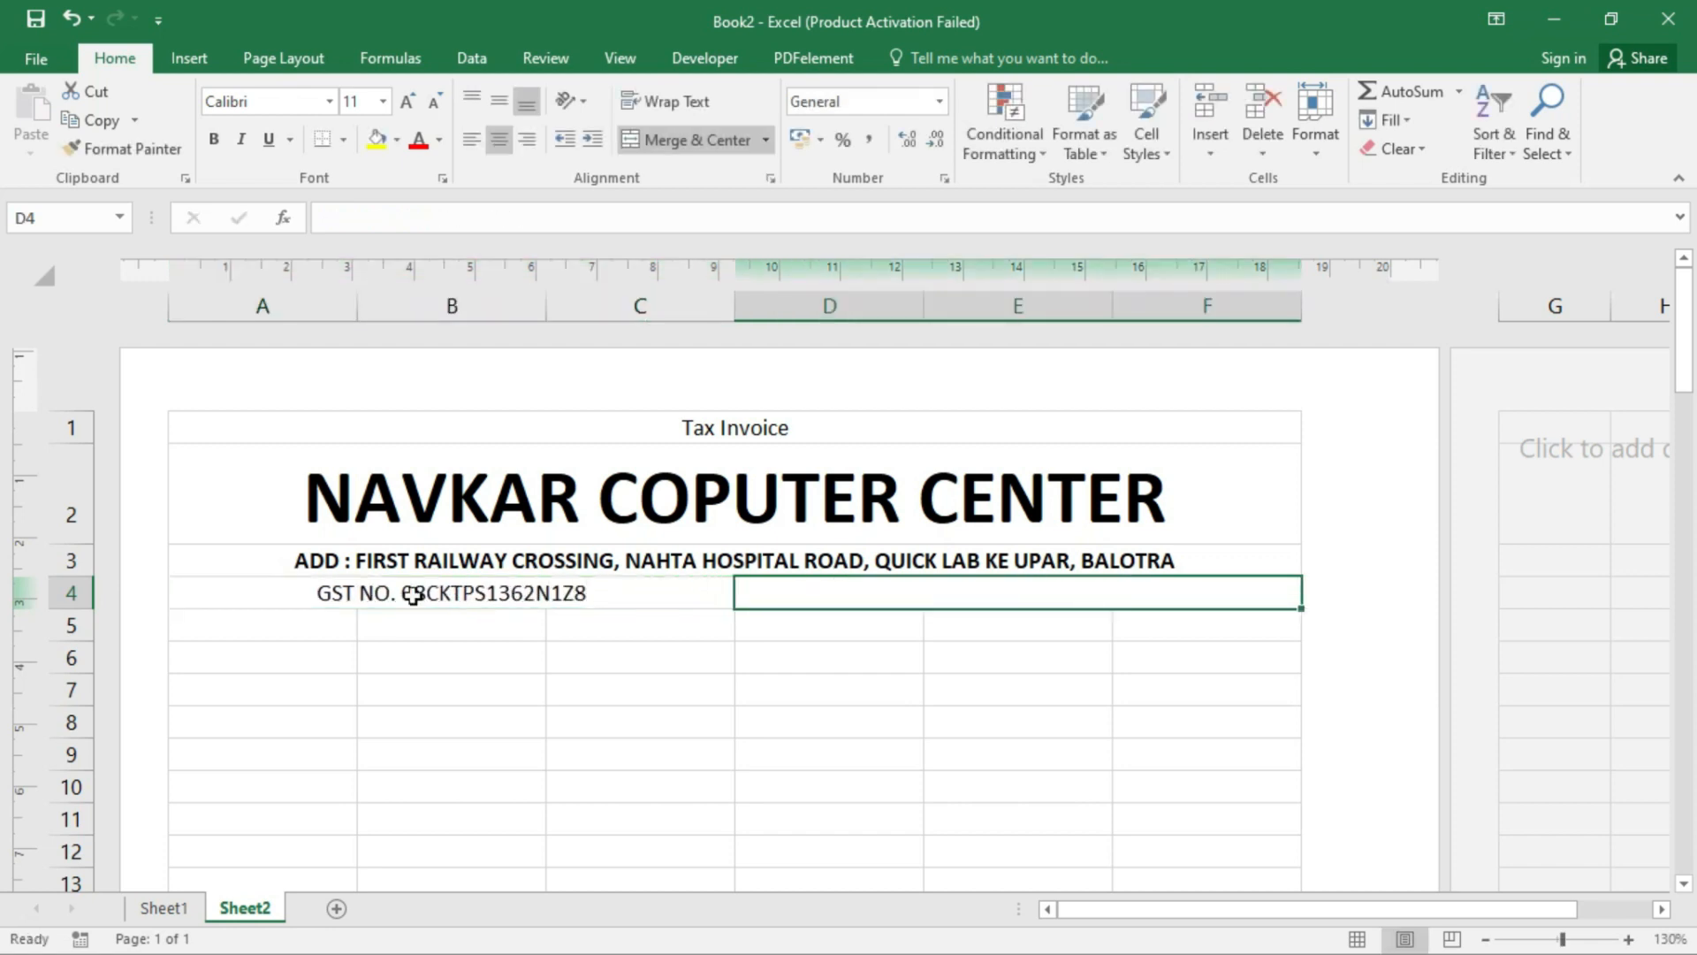
pyautogui.click(414, 595)
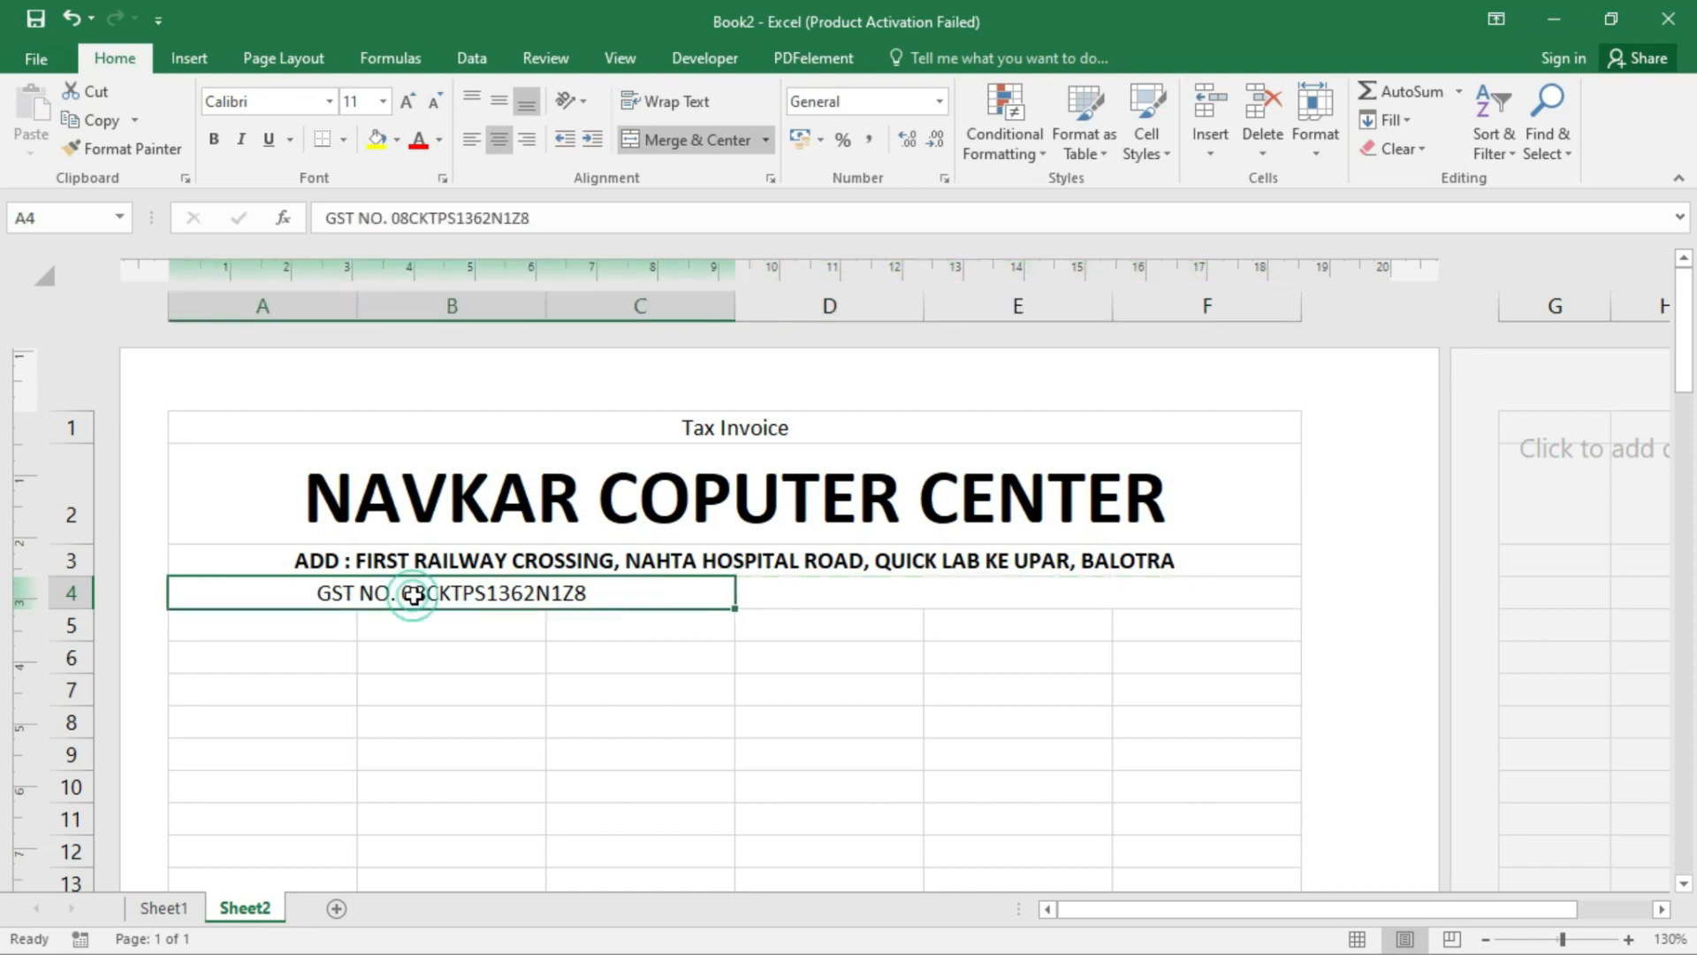
# - Enter 'MOBILE NO.' followed by the shop's mobile number in merged cell D4
pyautogui.click(786, 590)
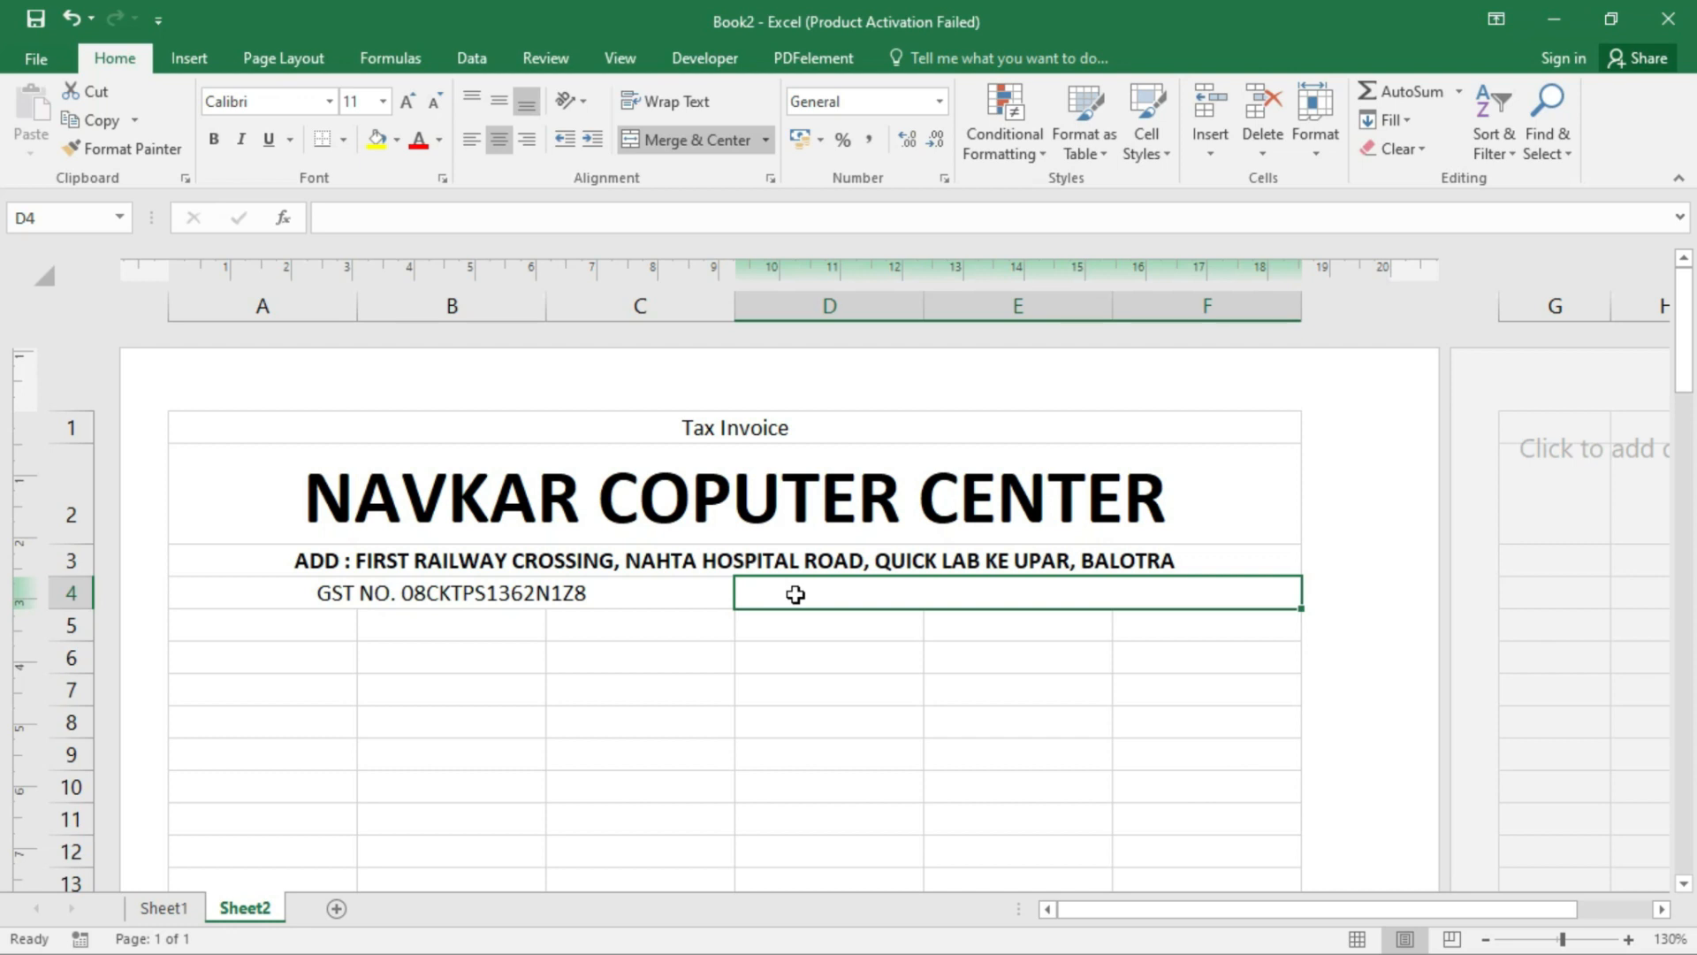
pyautogui.write('MOBILE NO.')
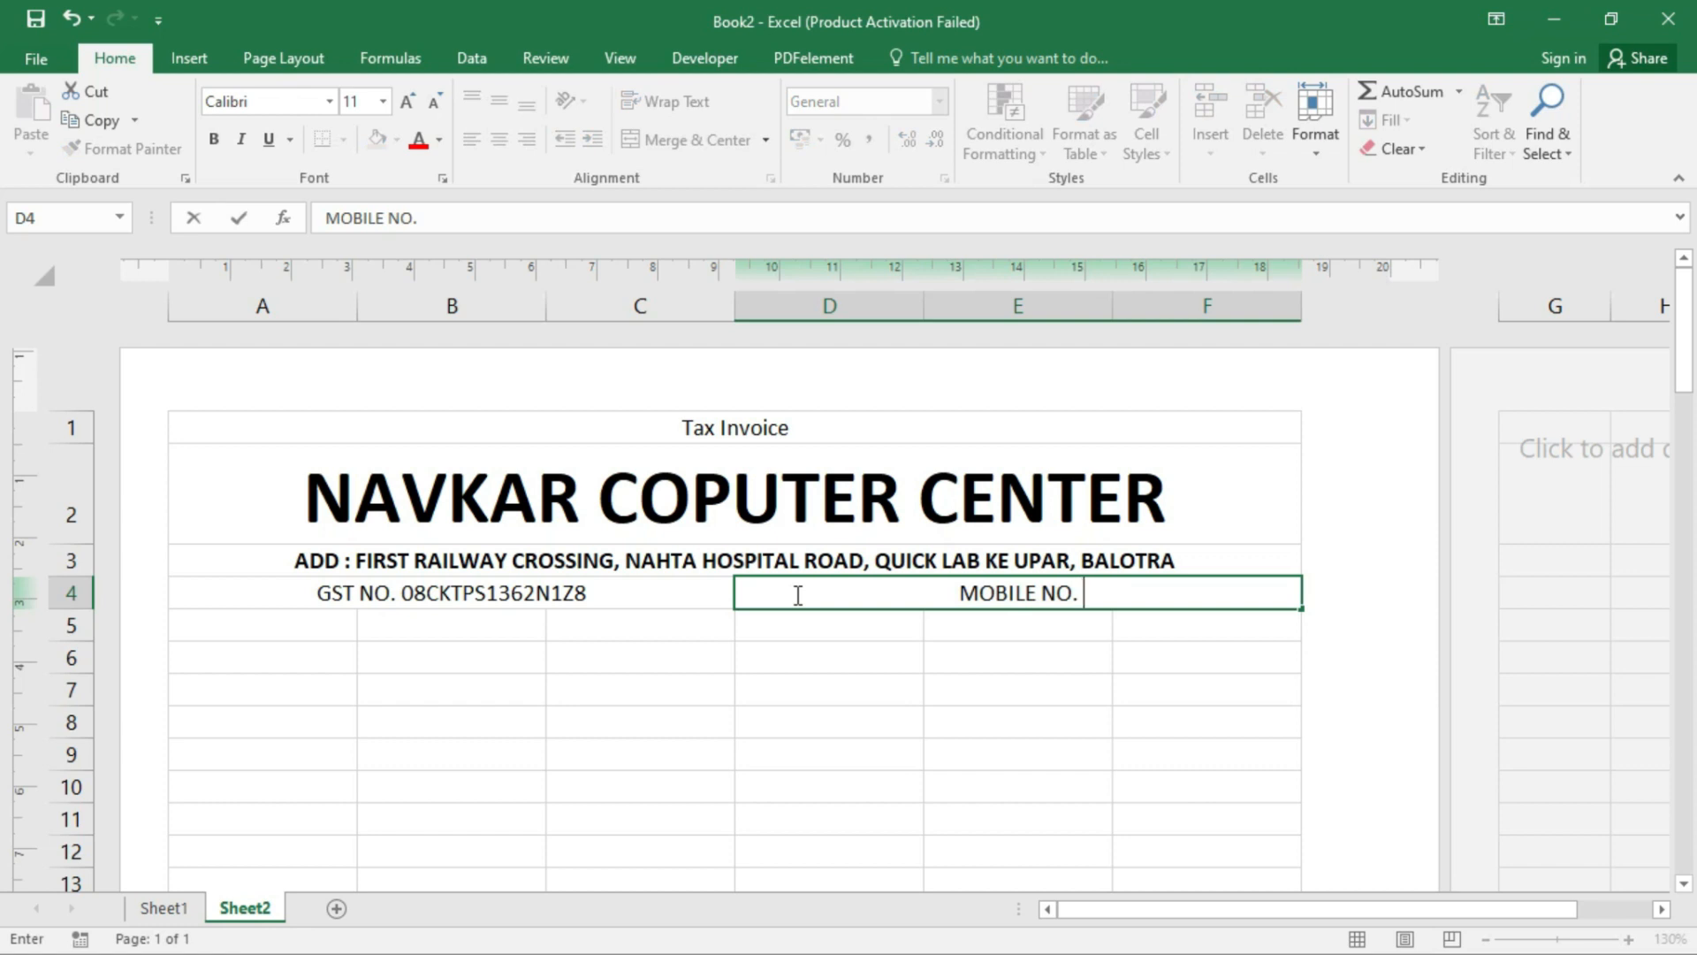
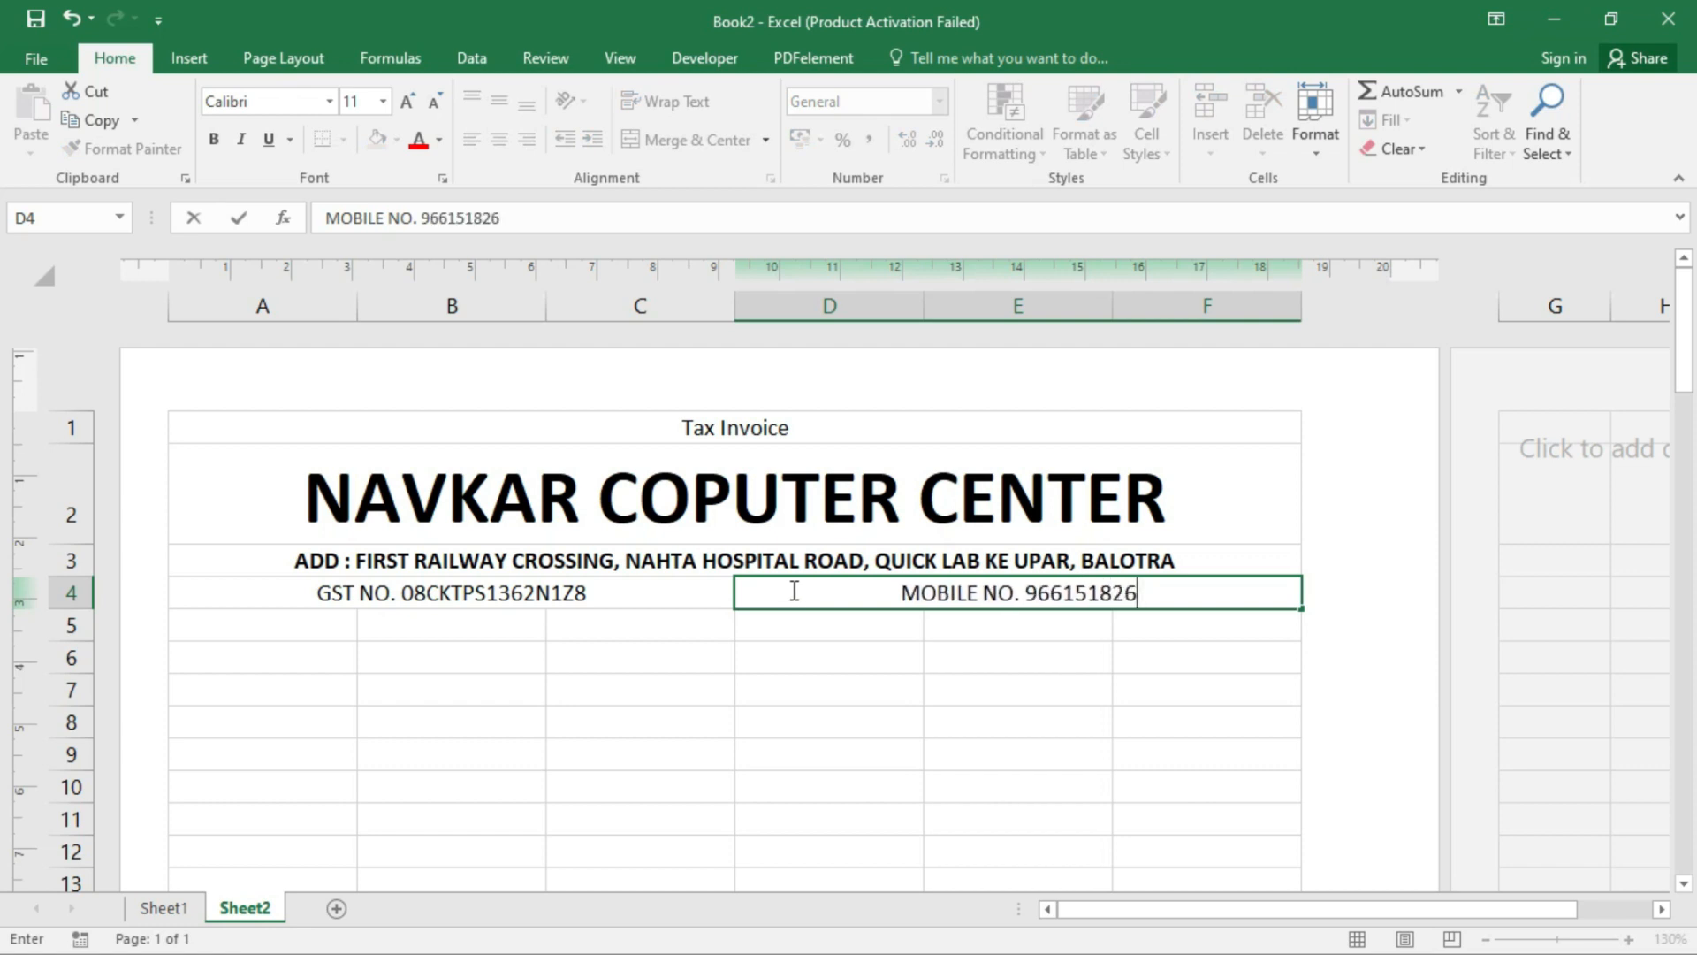
pyautogui.click(1068, 599)
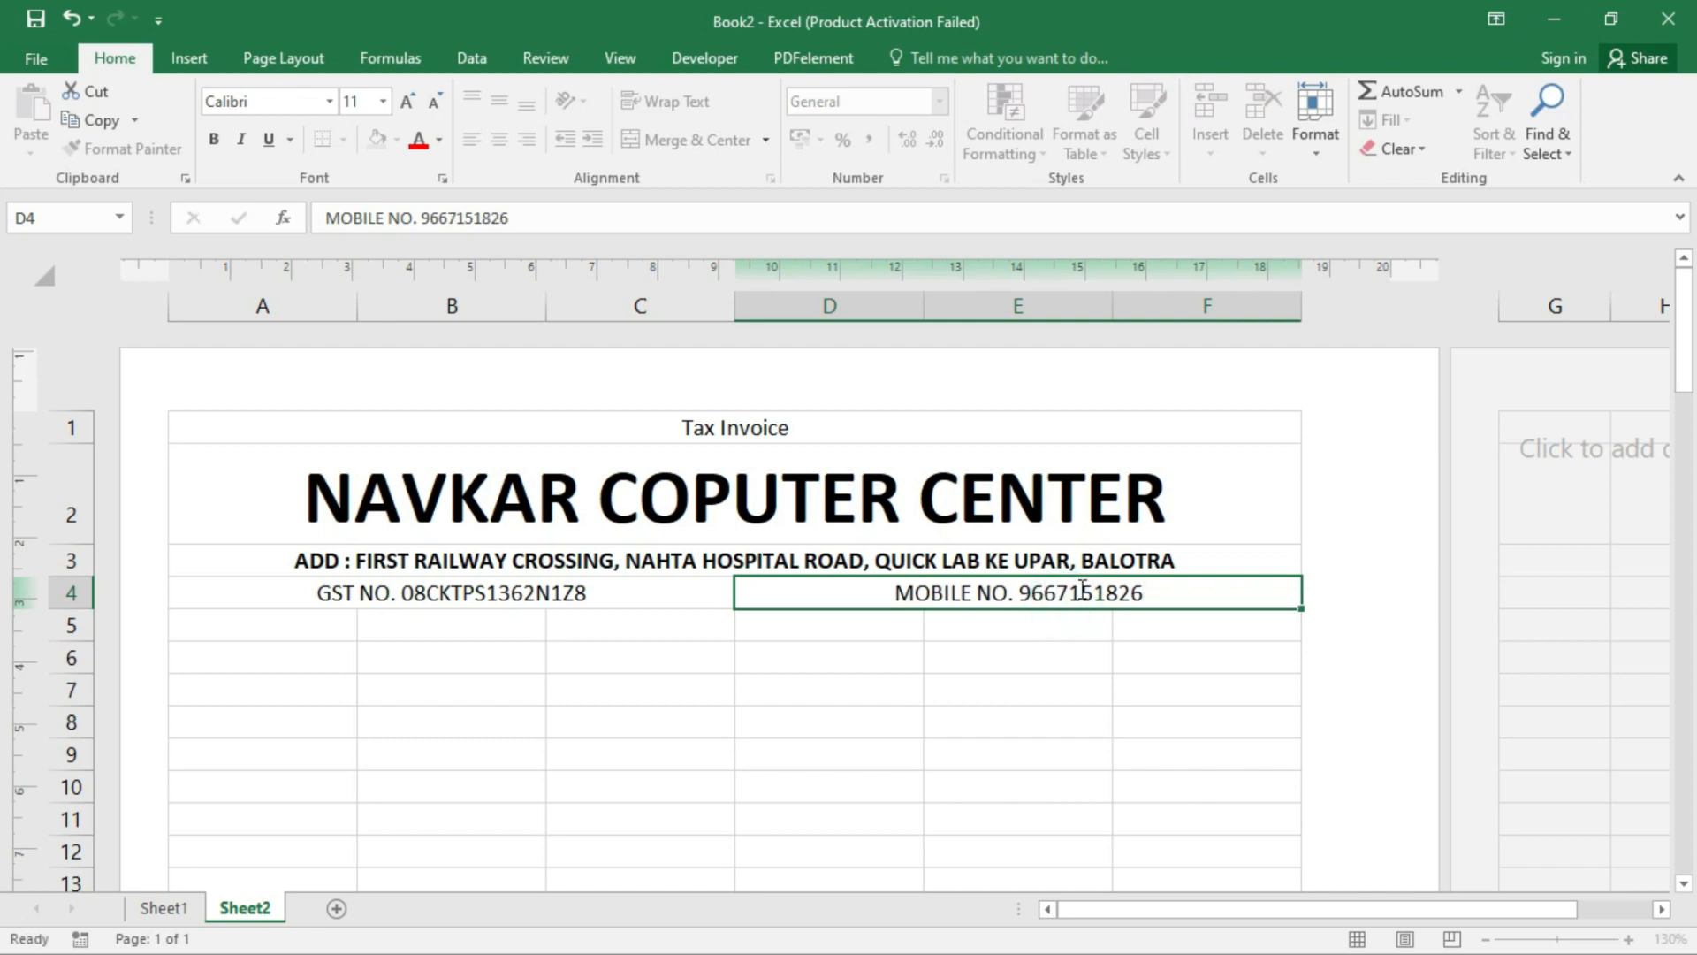
pyautogui.press('Return')
# - Right-align the mobile number cell and left-align the GST number cell
pyautogui.click(1080, 588)
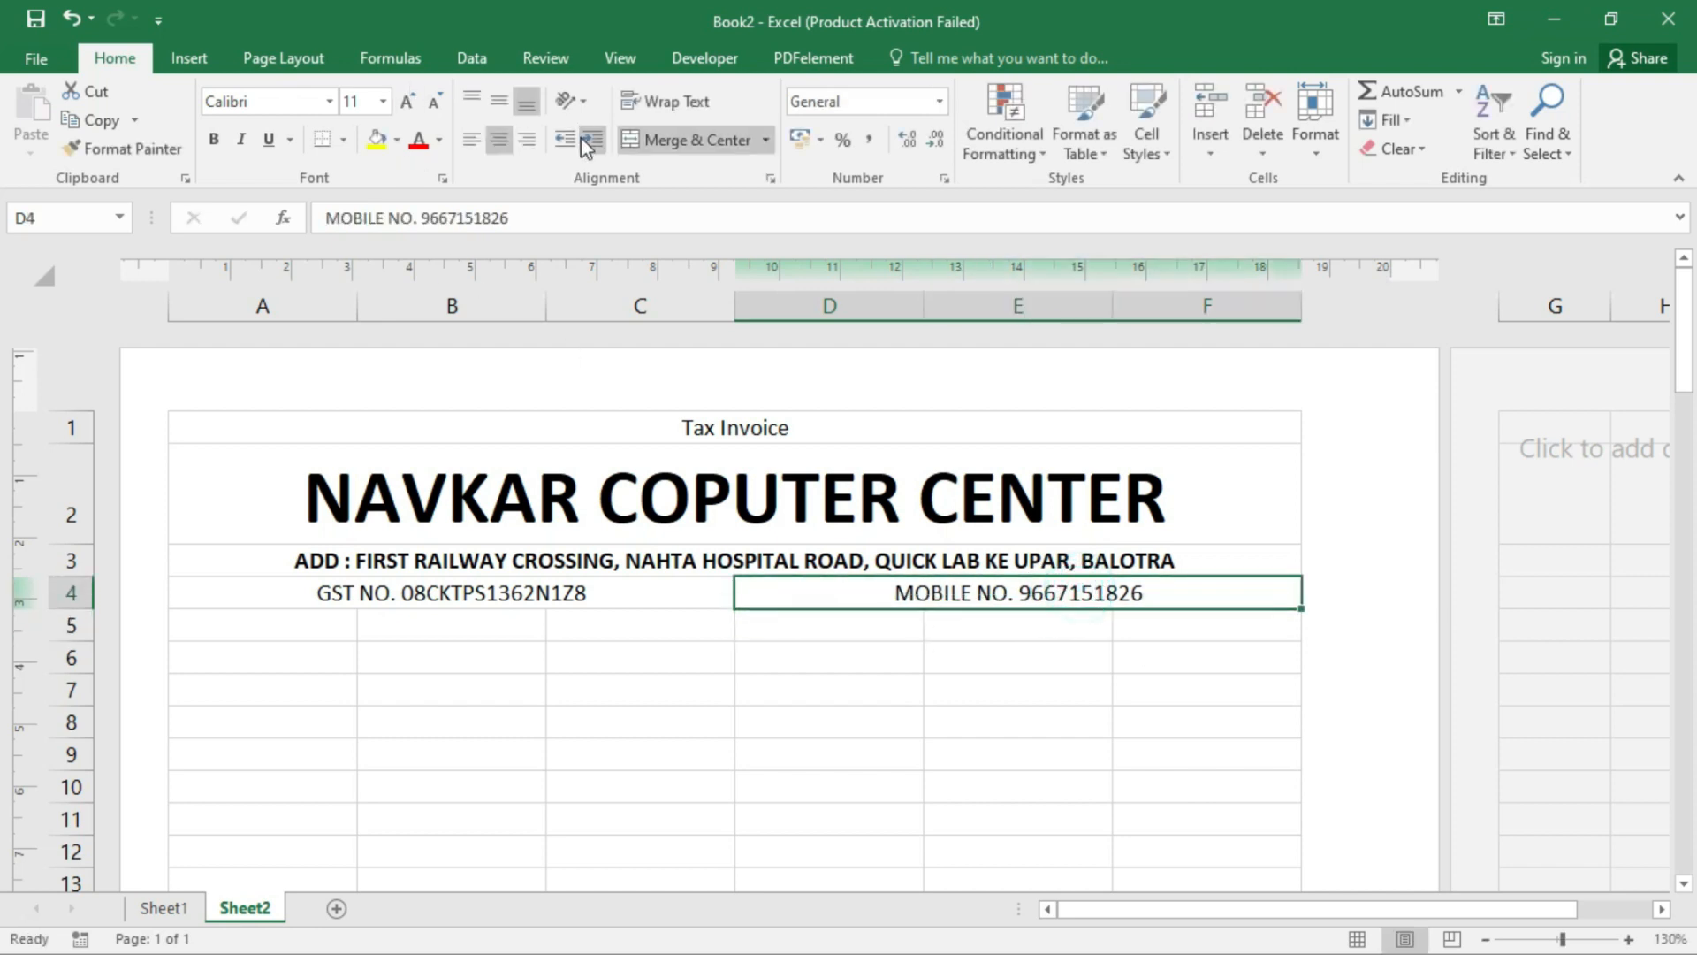
pyautogui.click(527, 139)
pyautogui.click(570, 592)
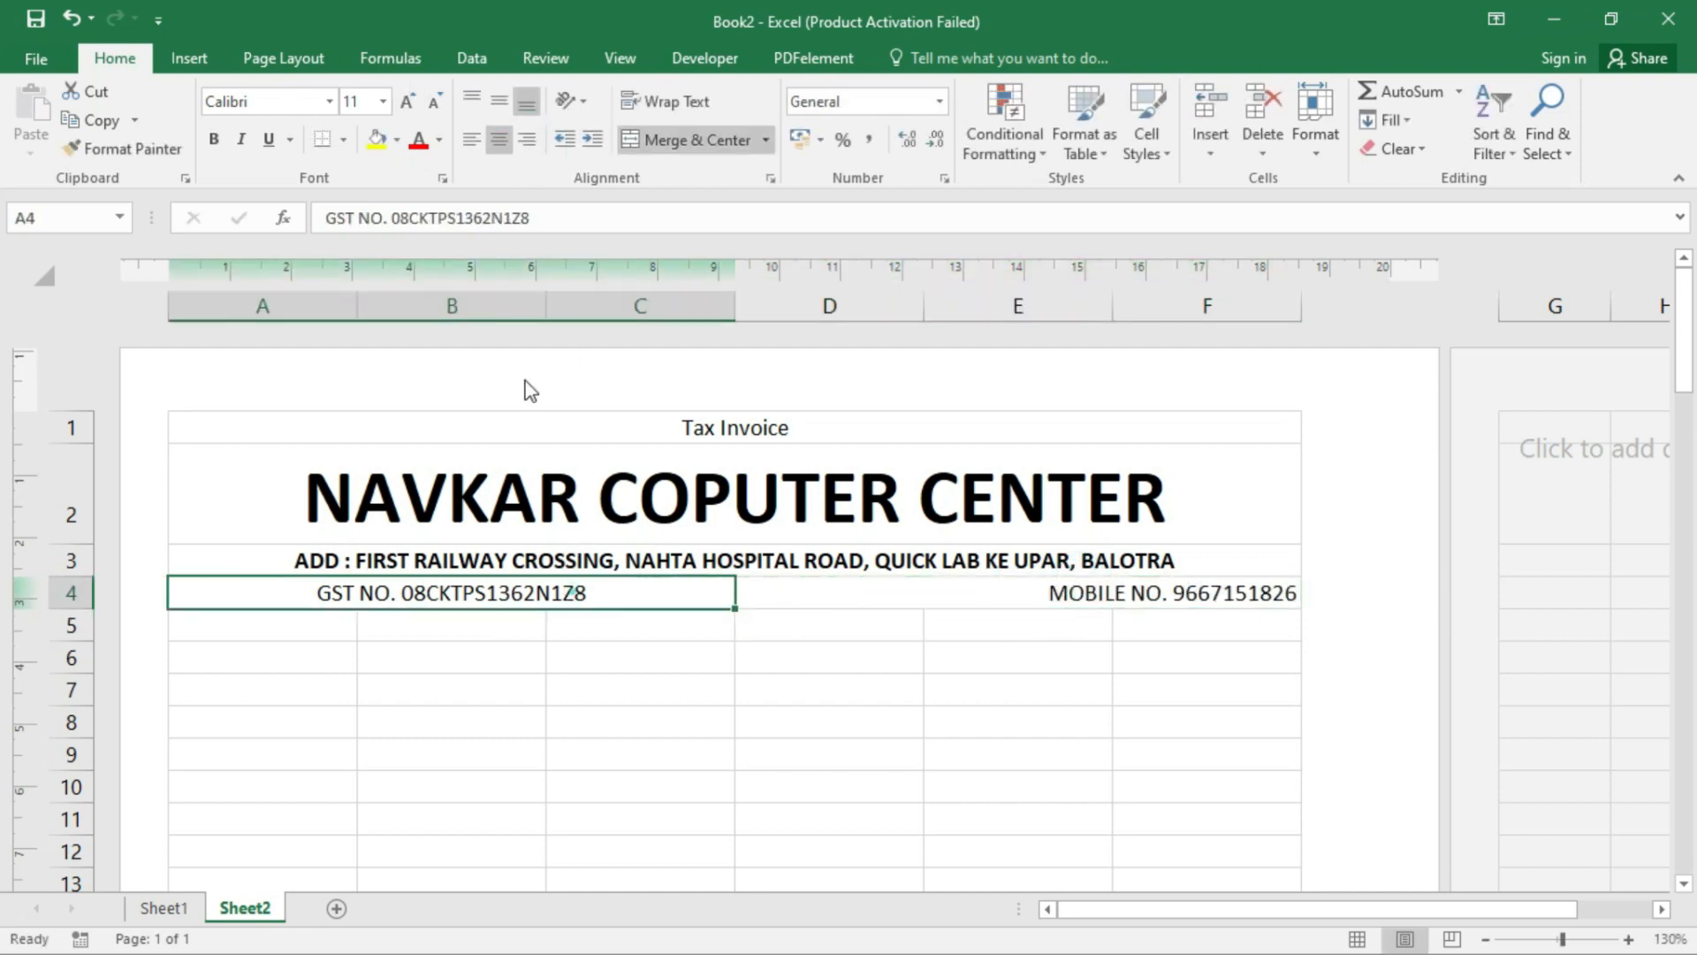
pyautogui.click(470, 140)
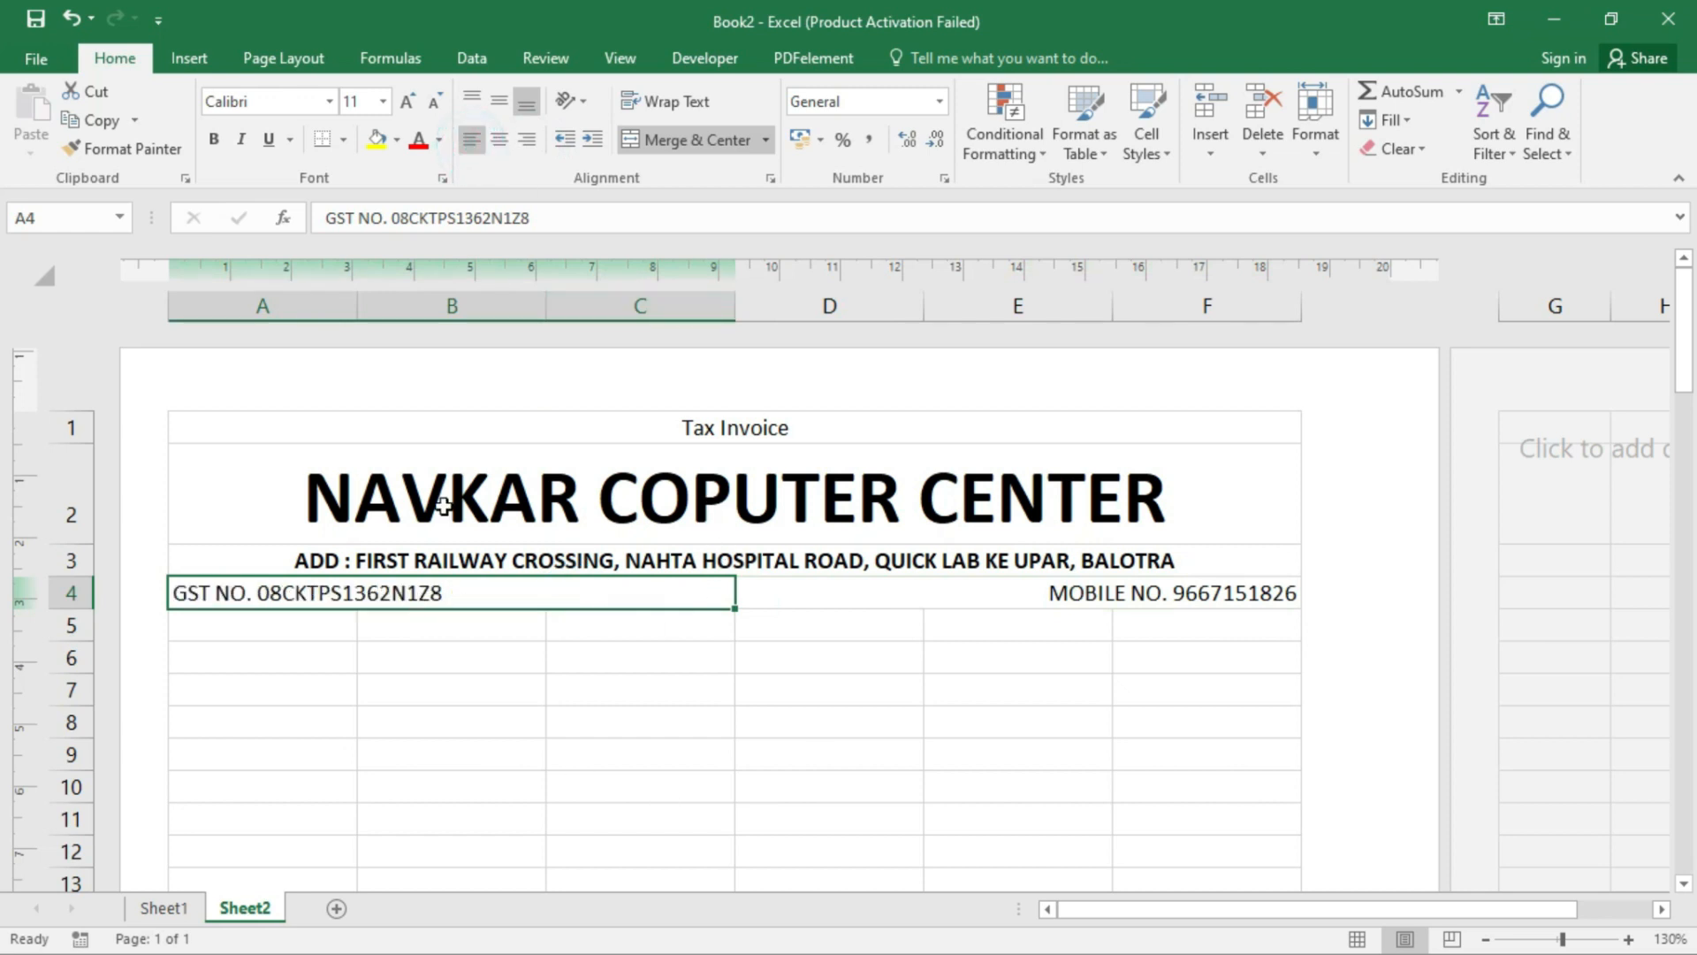
# - Give the header block A2:F4 an outside border and a white fill
pyautogui.moveTo(501, 466); pyautogui.dragTo(527, 590)
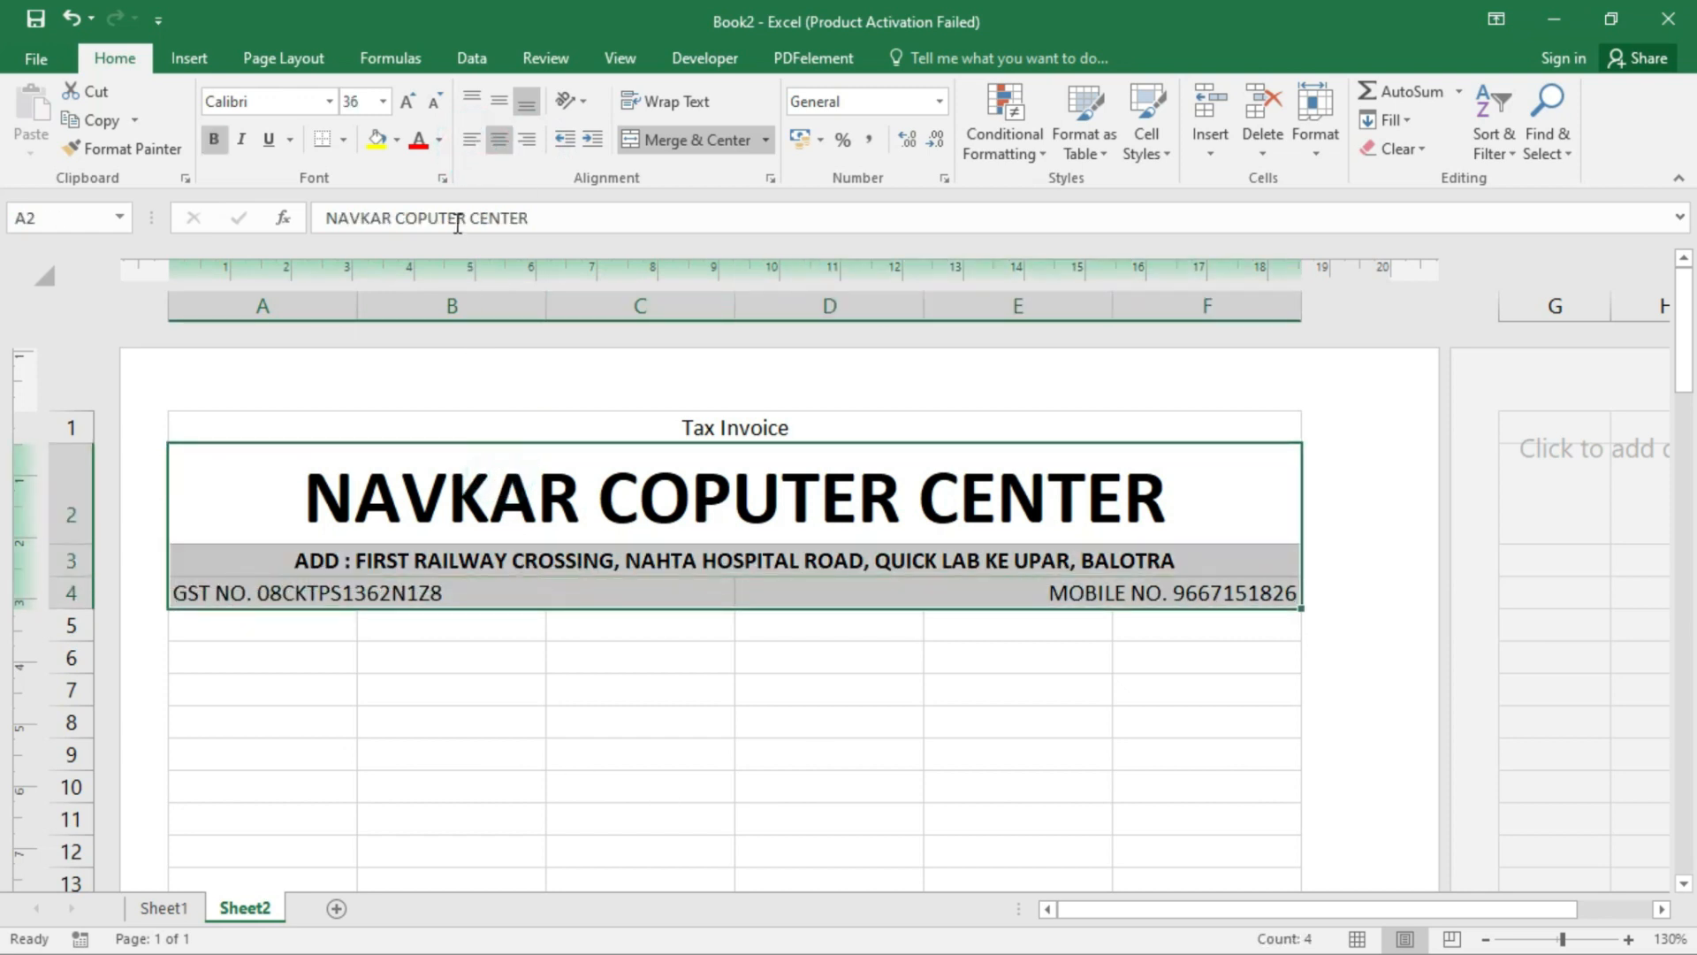
pyautogui.click(343, 139)
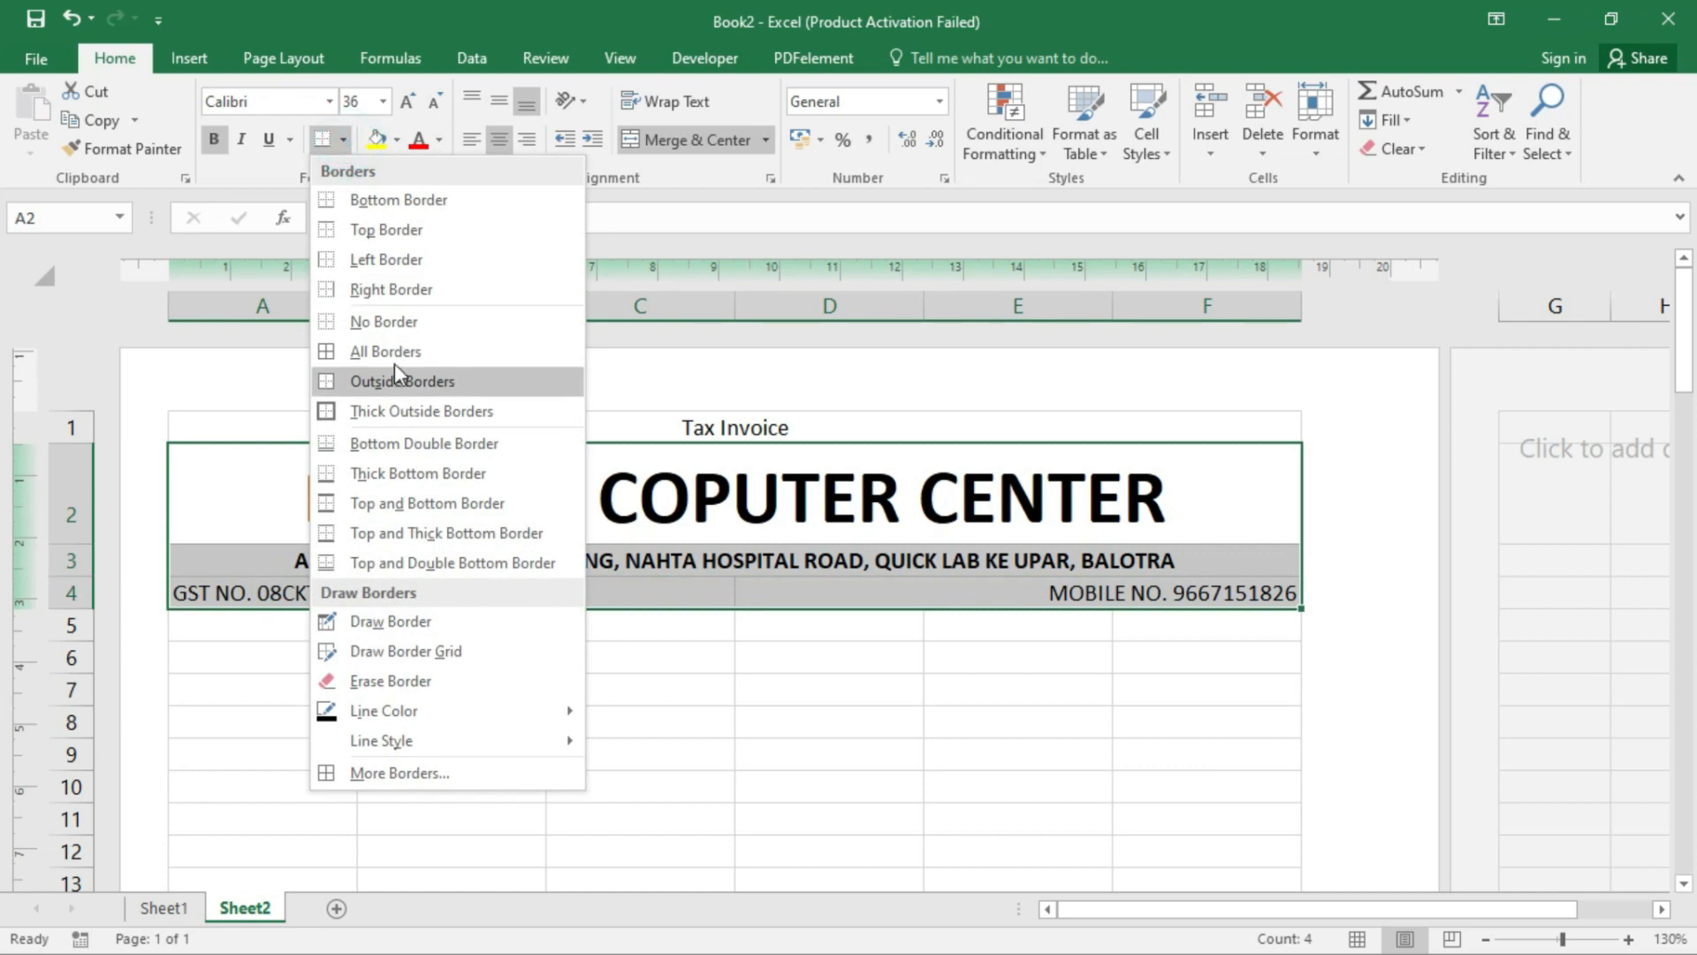
pyautogui.click(440, 378)
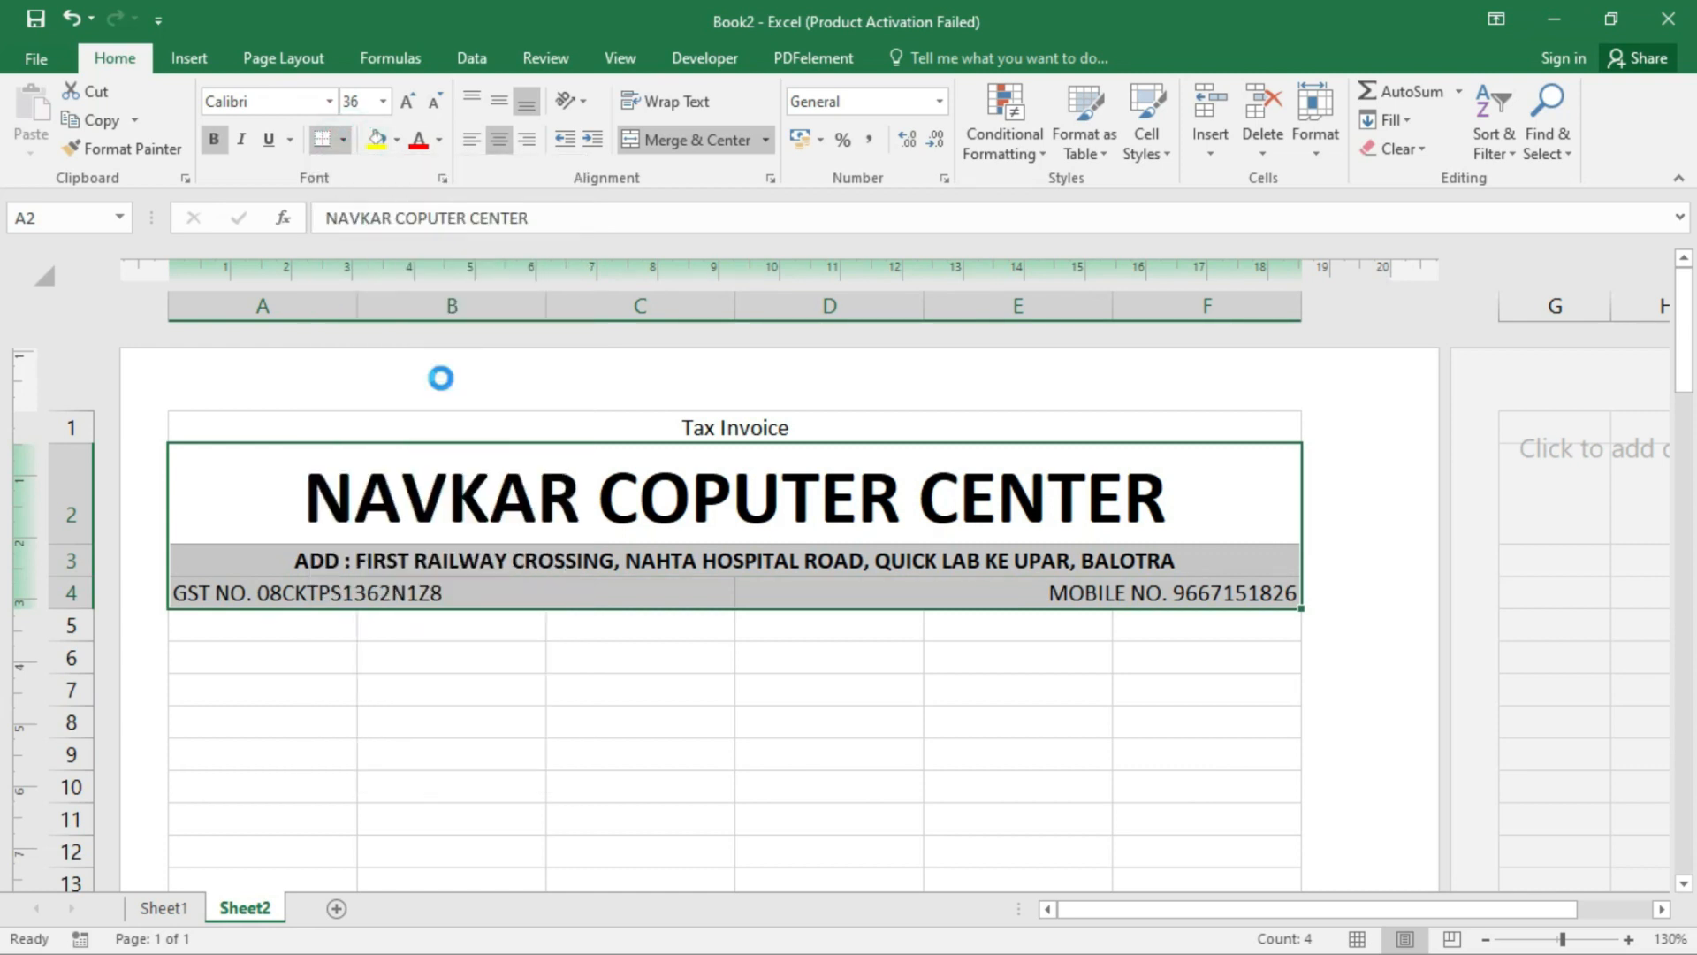
pyautogui.click(397, 139)
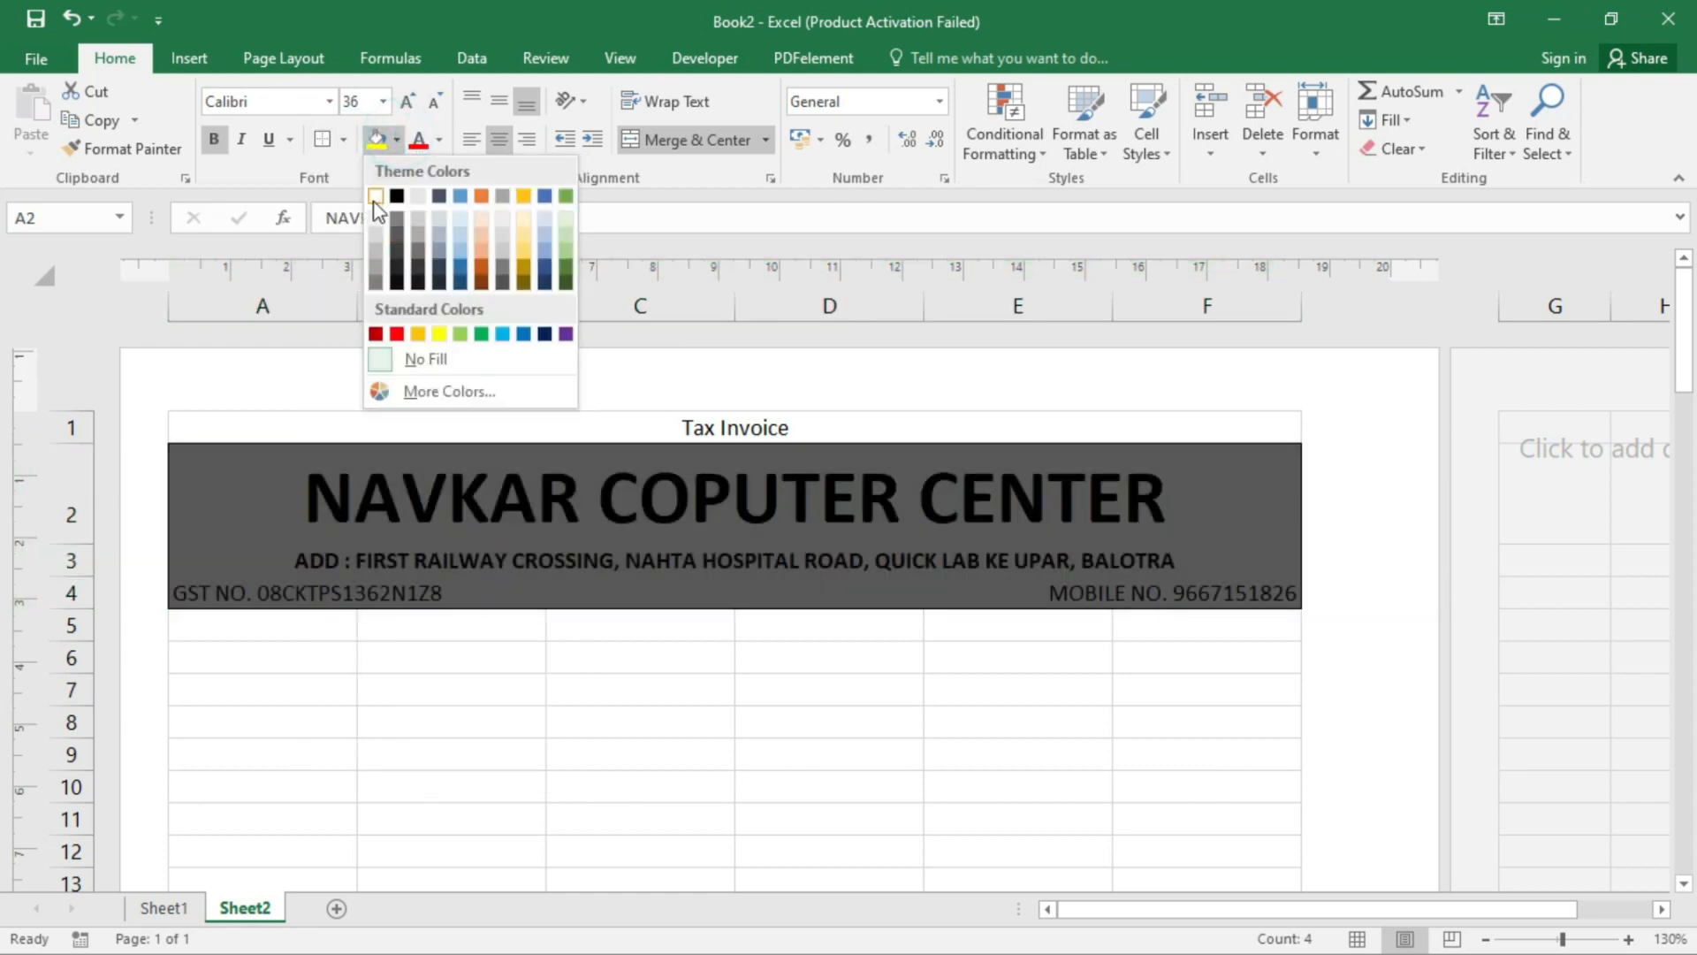
pyautogui.click(372, 198)
# - Put a border around the Tax Invoice title cell in row 1
pyautogui.click(641, 416)
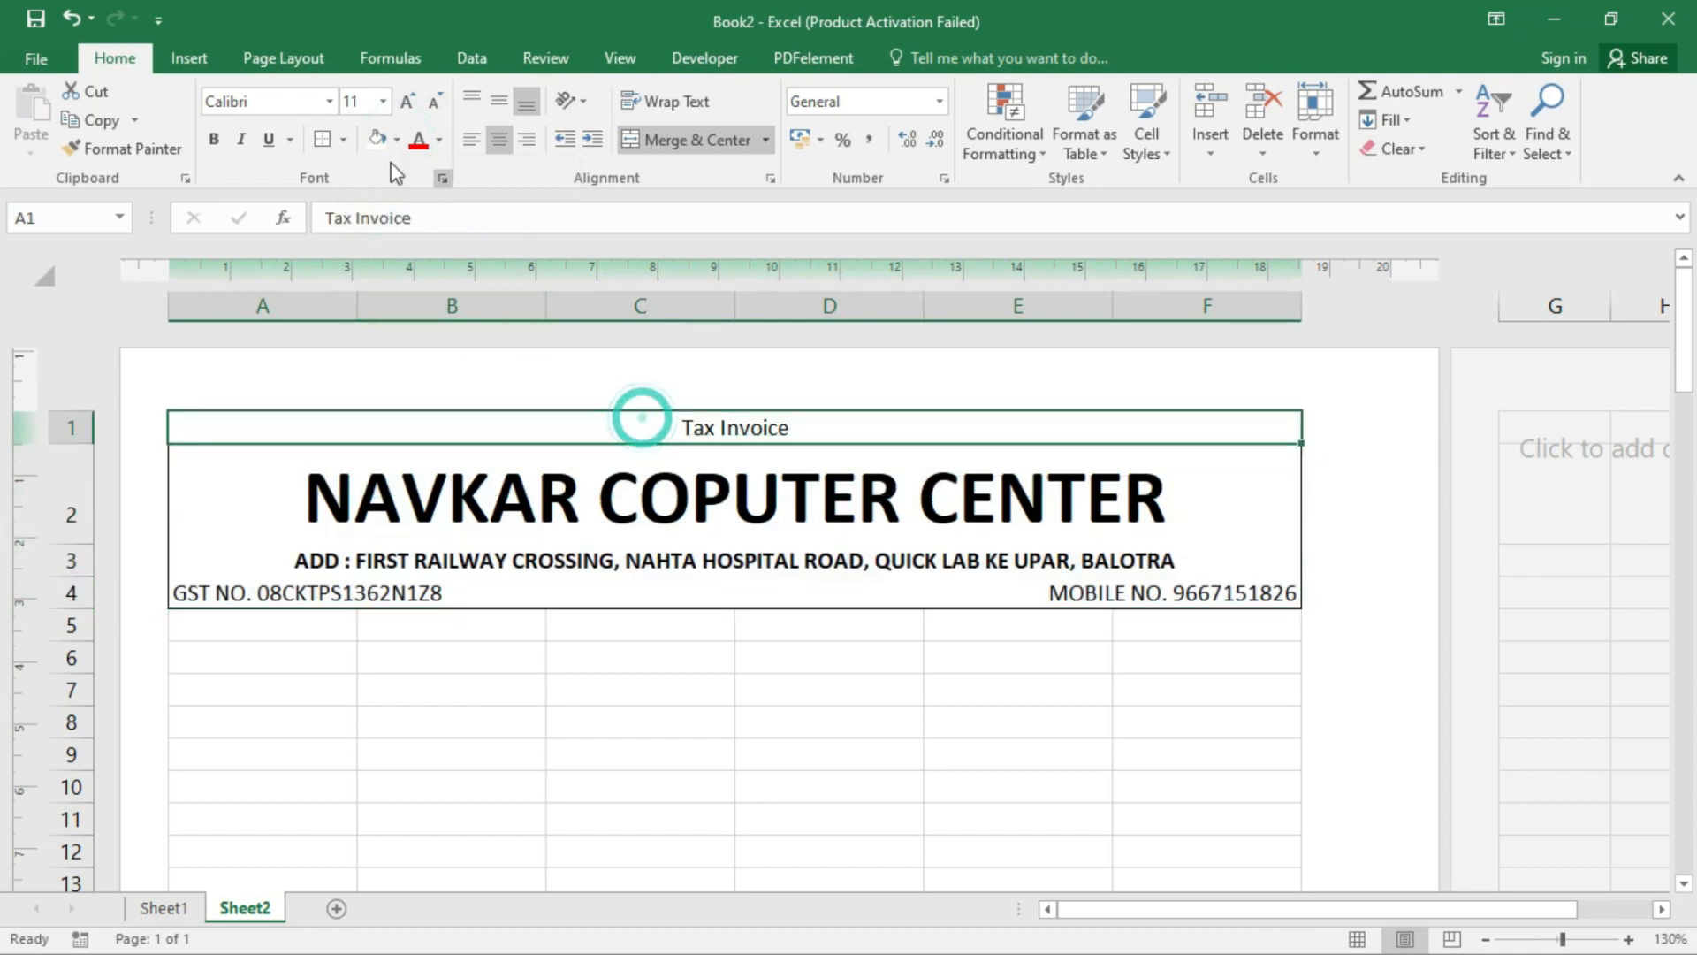
pyautogui.click(328, 138)
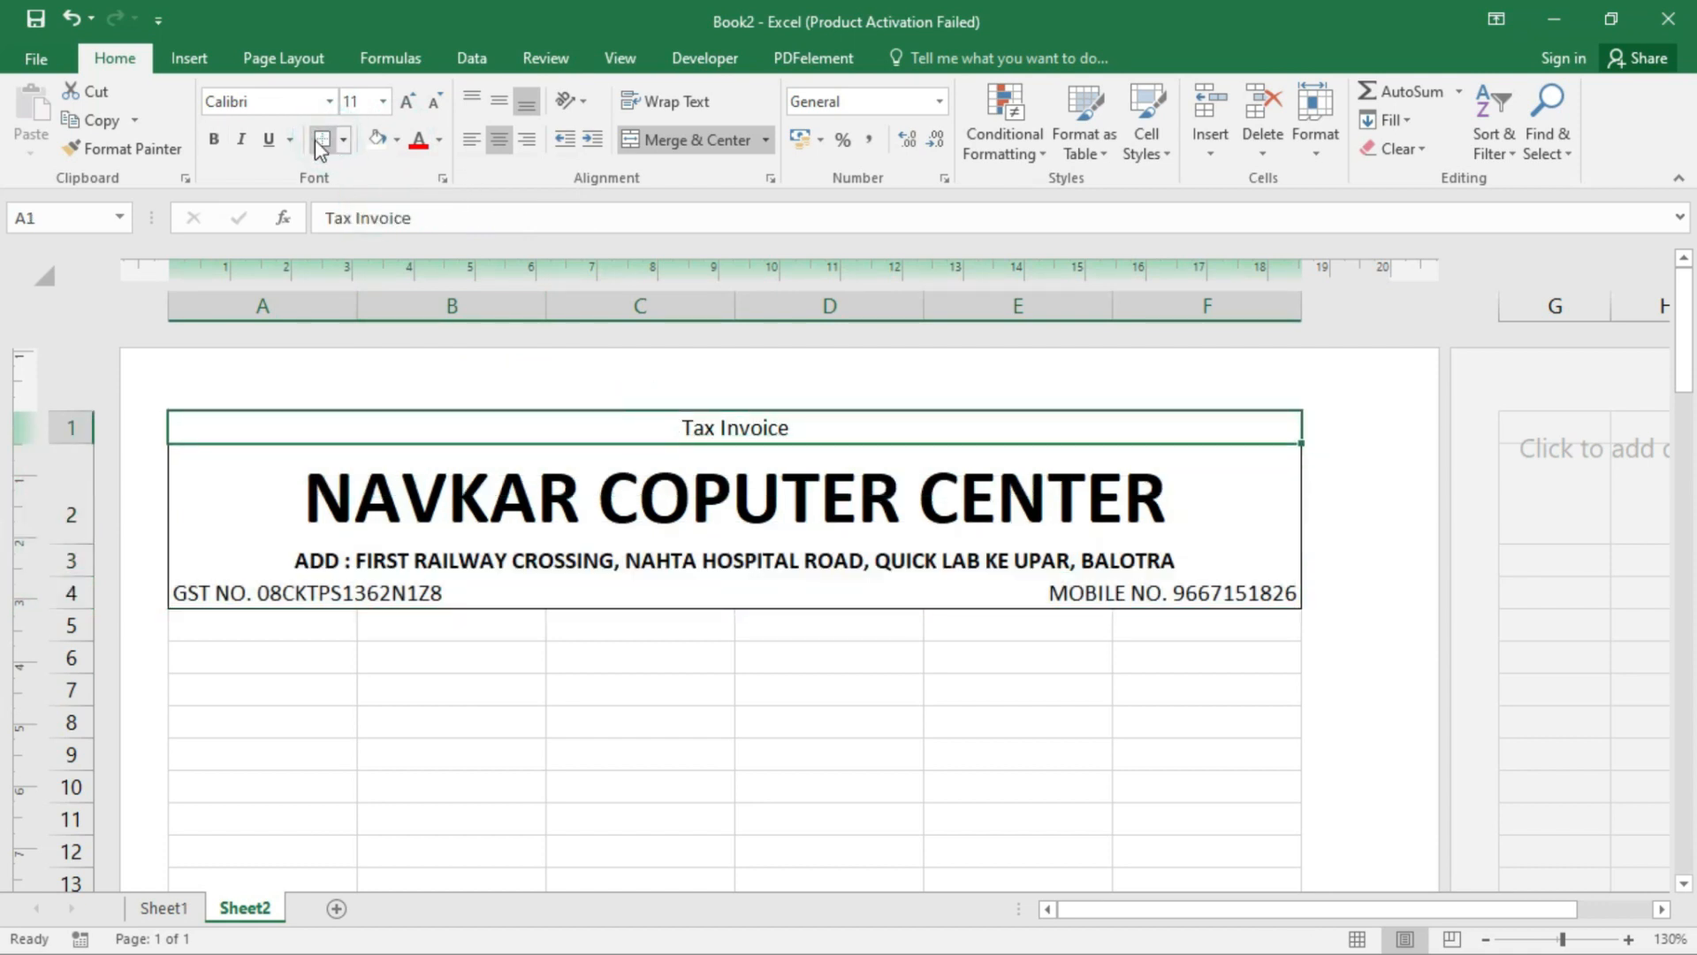
pyautogui.click(292, 623)
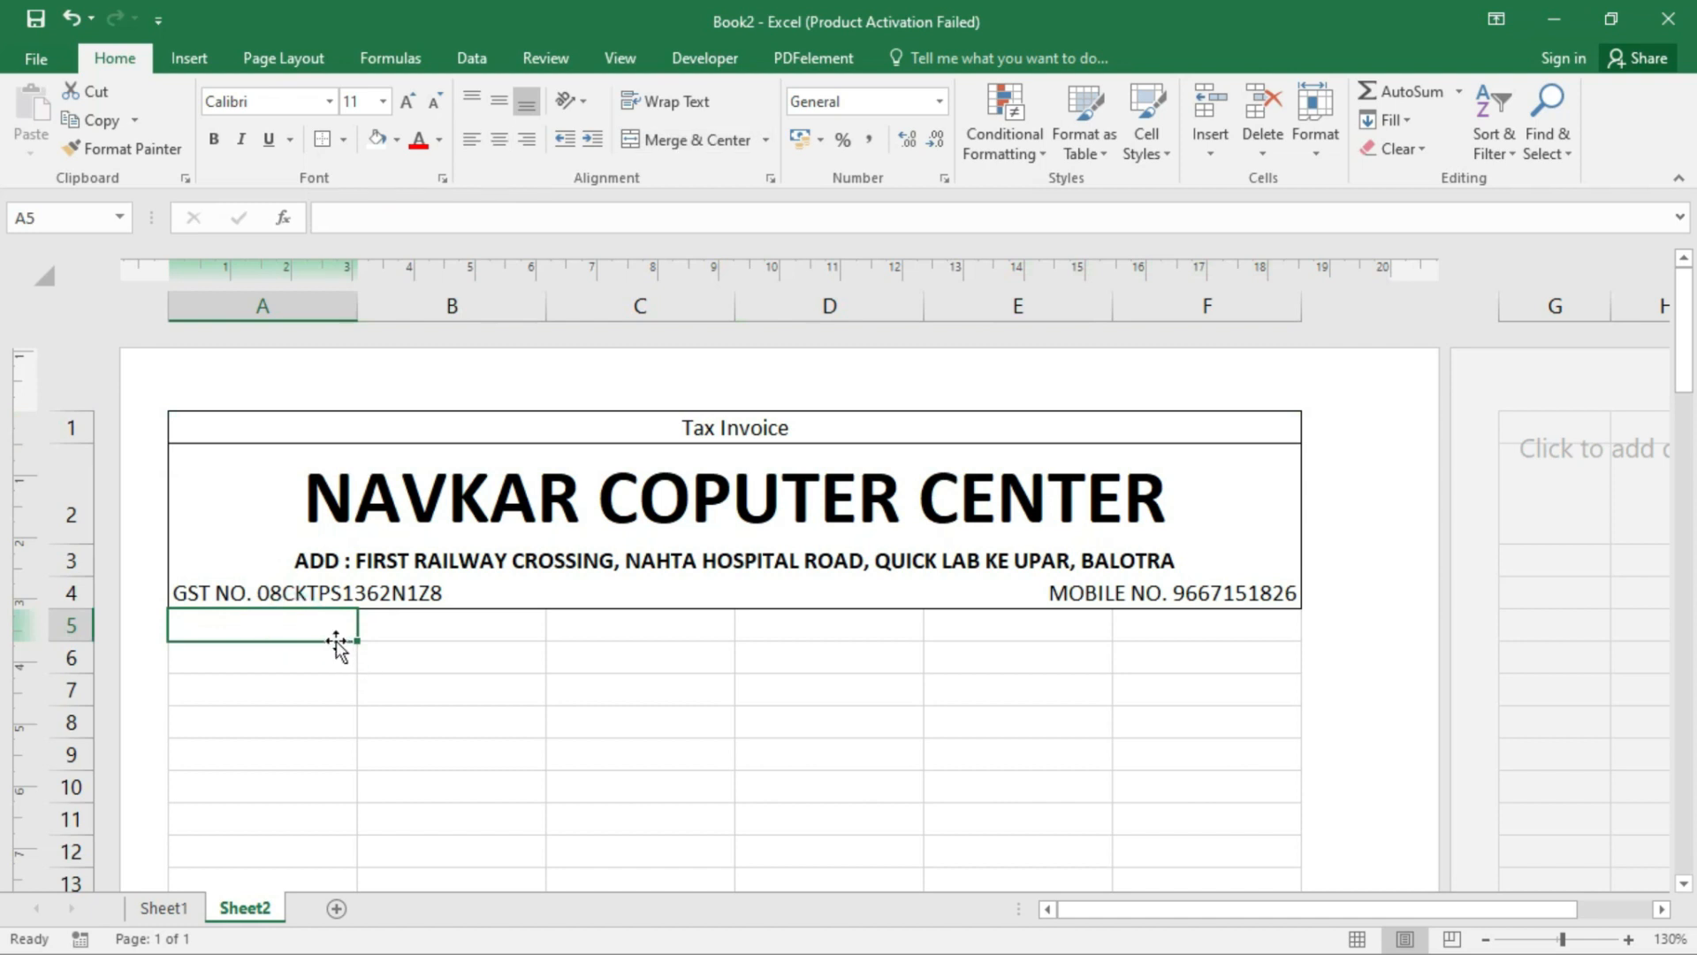
# - Type the labels Ship To., Party, Add., (Mob.) and GSTIN down A5:A9
pyautogui.write('SHI')
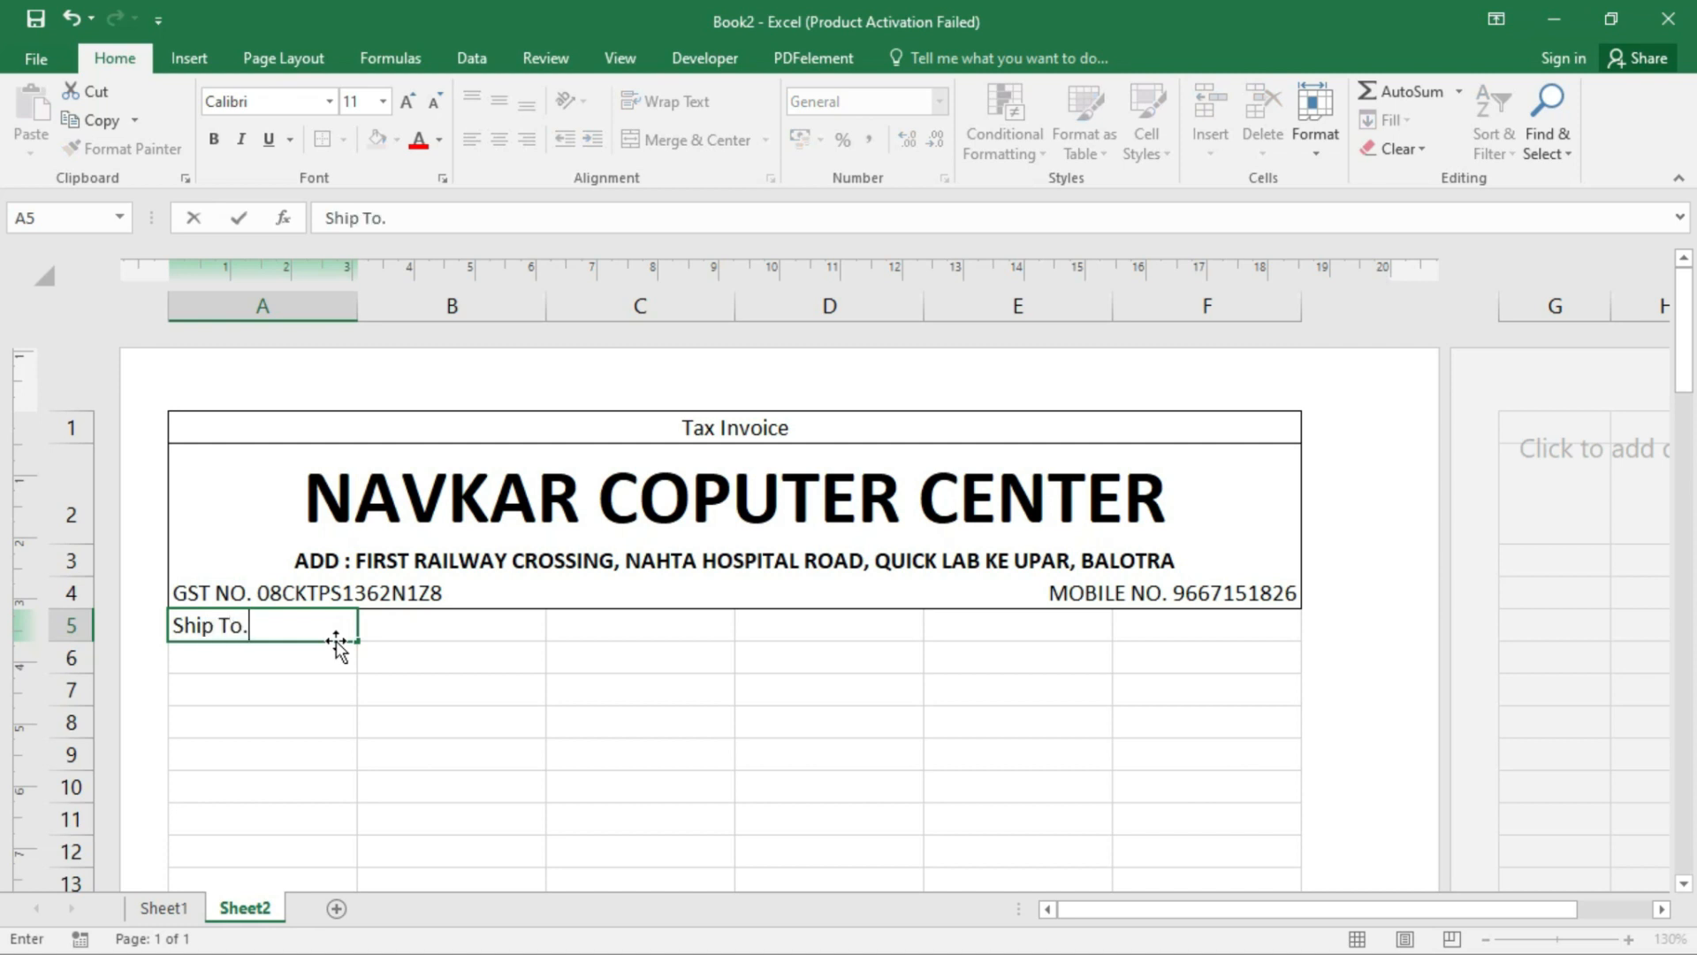
pyautogui.press('Return')
pyautogui.write('Party')
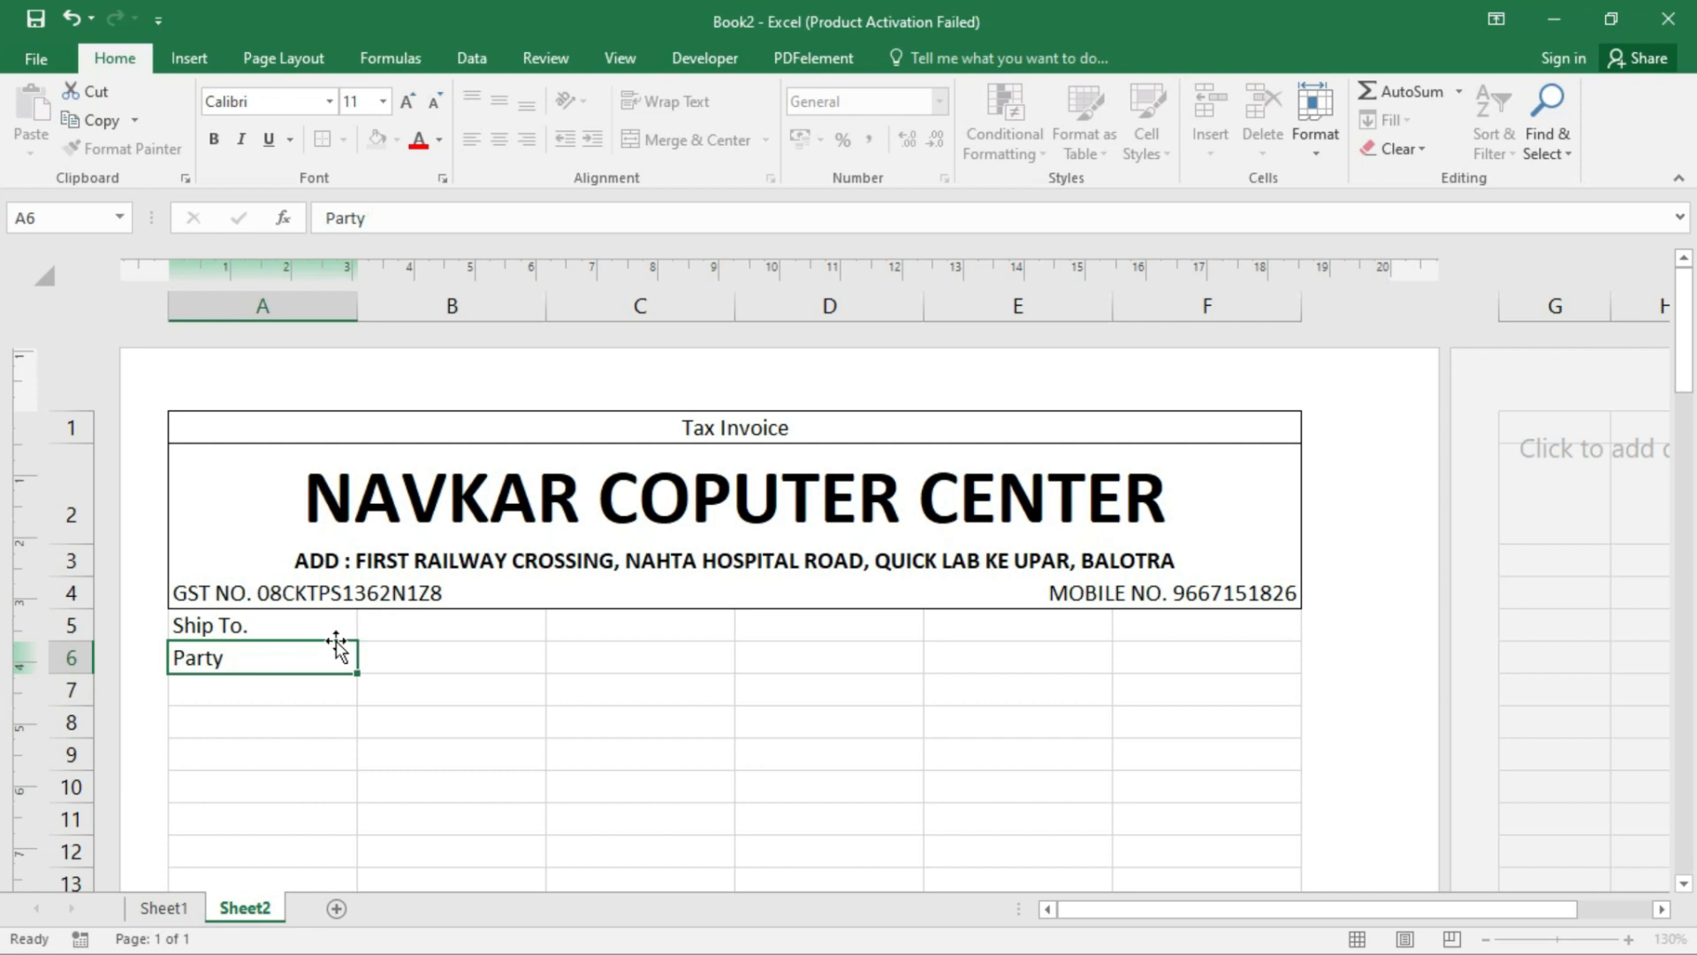
pyautogui.press('Return')
pyautogui.write('Add')
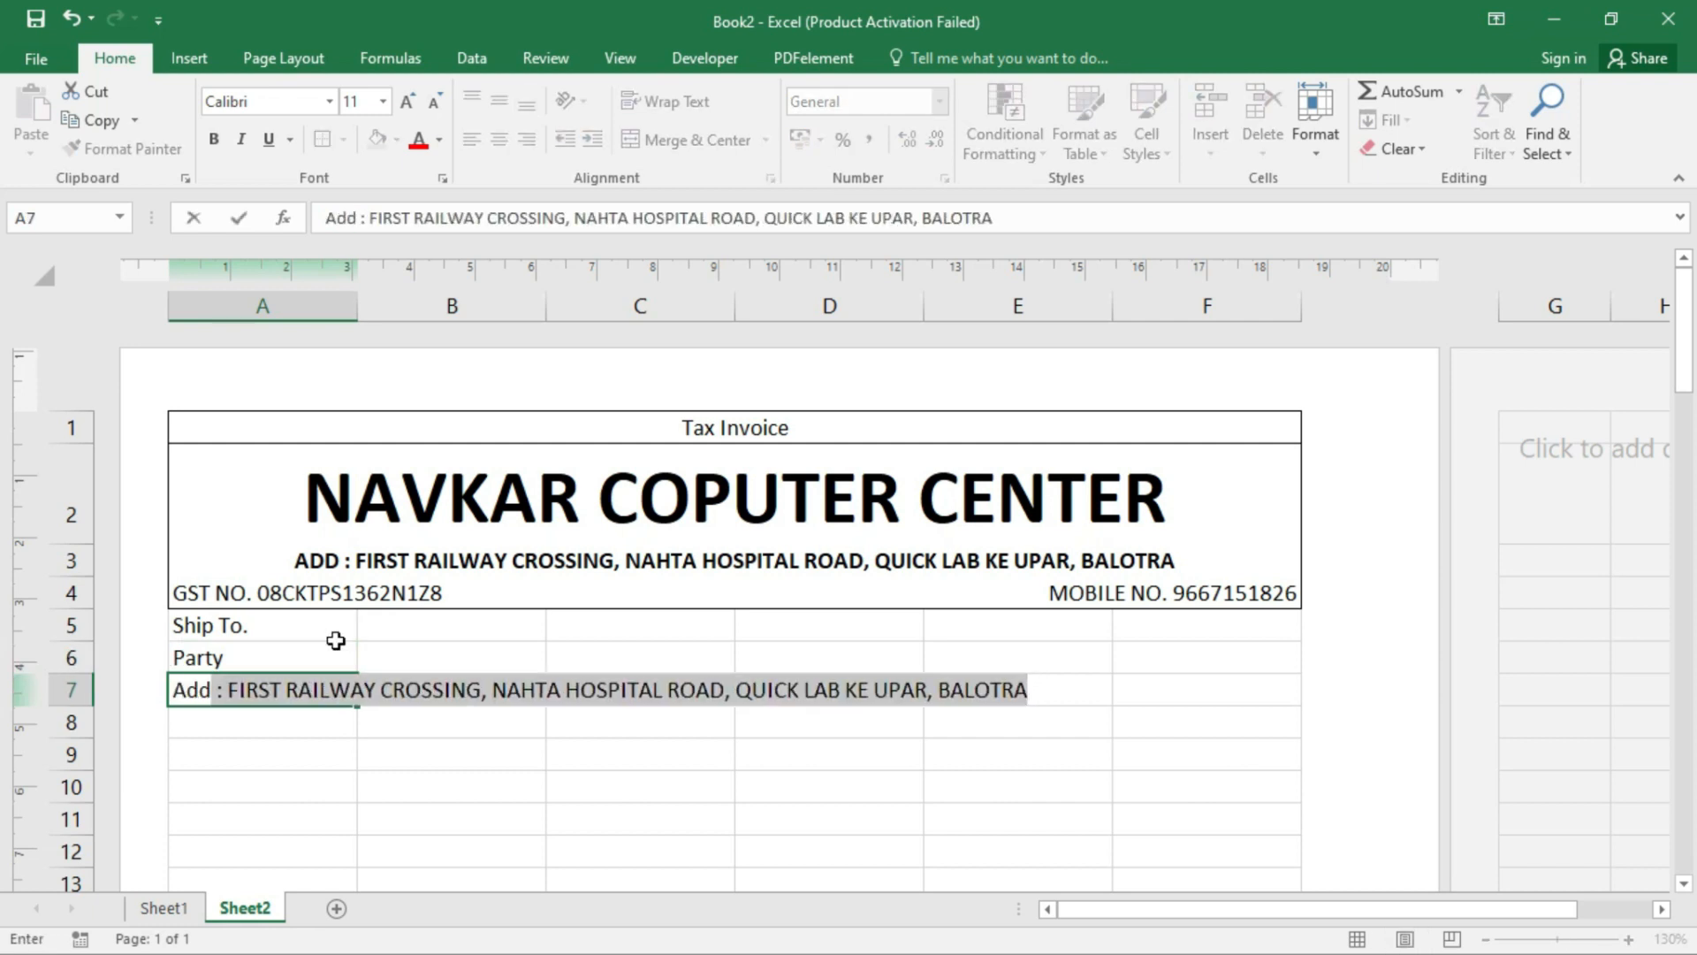
pyautogui.write('.')
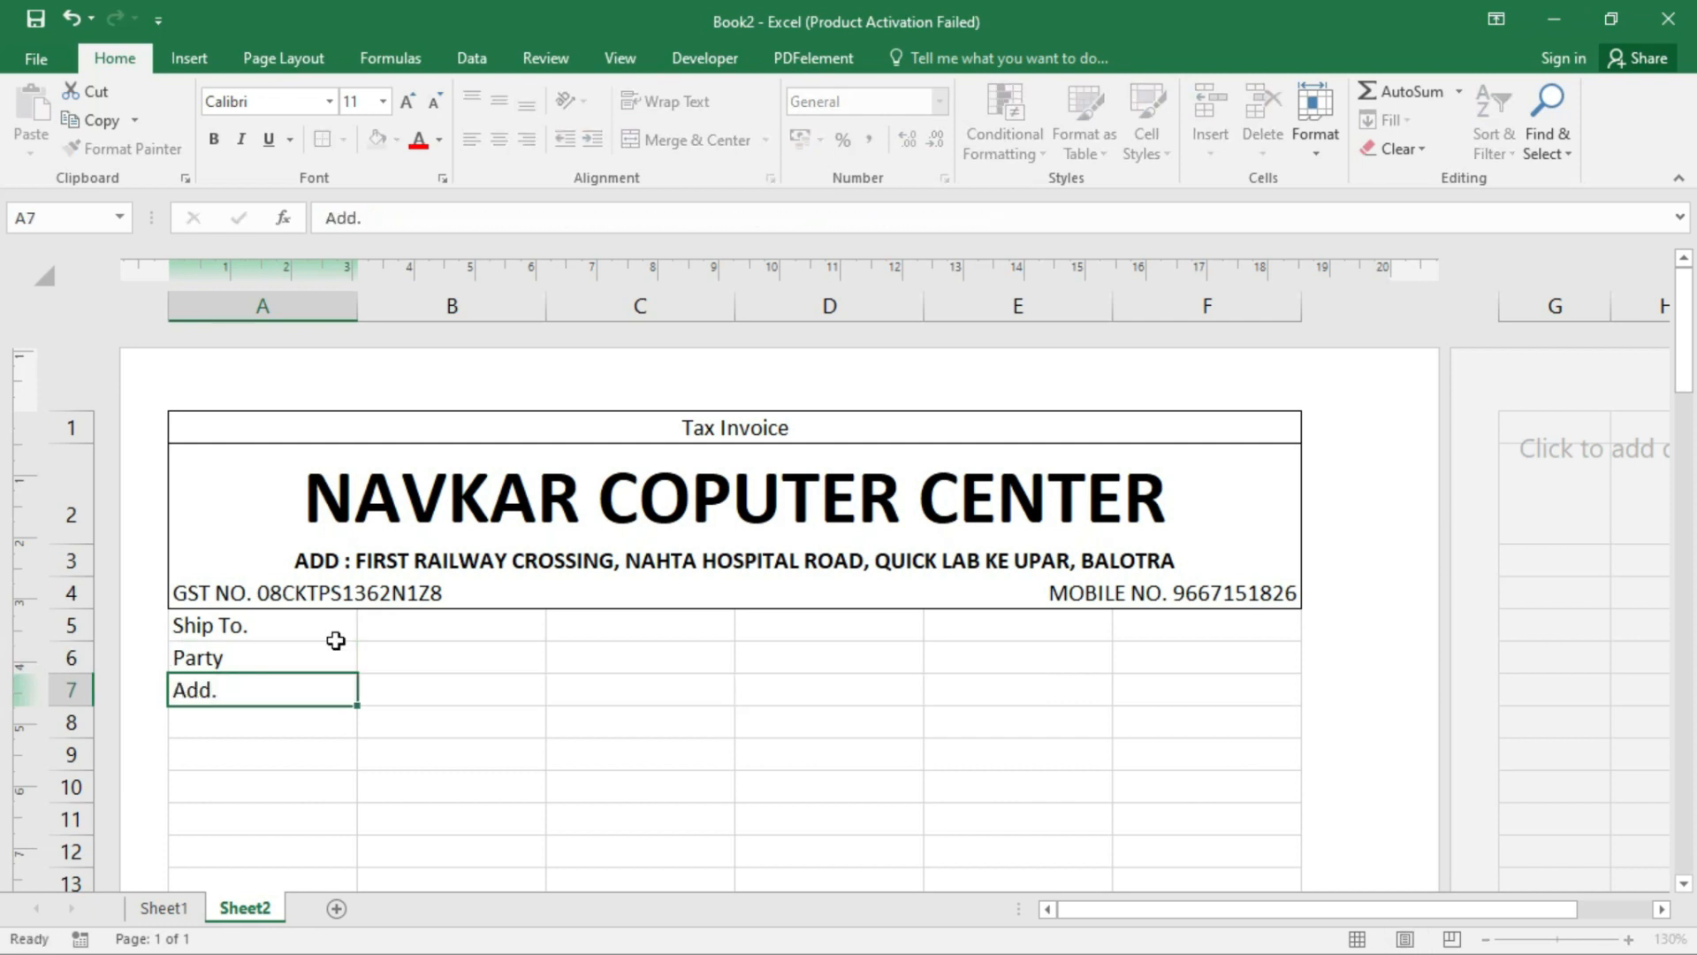
pyautogui.press('Return')
pyautogui.write('(m')
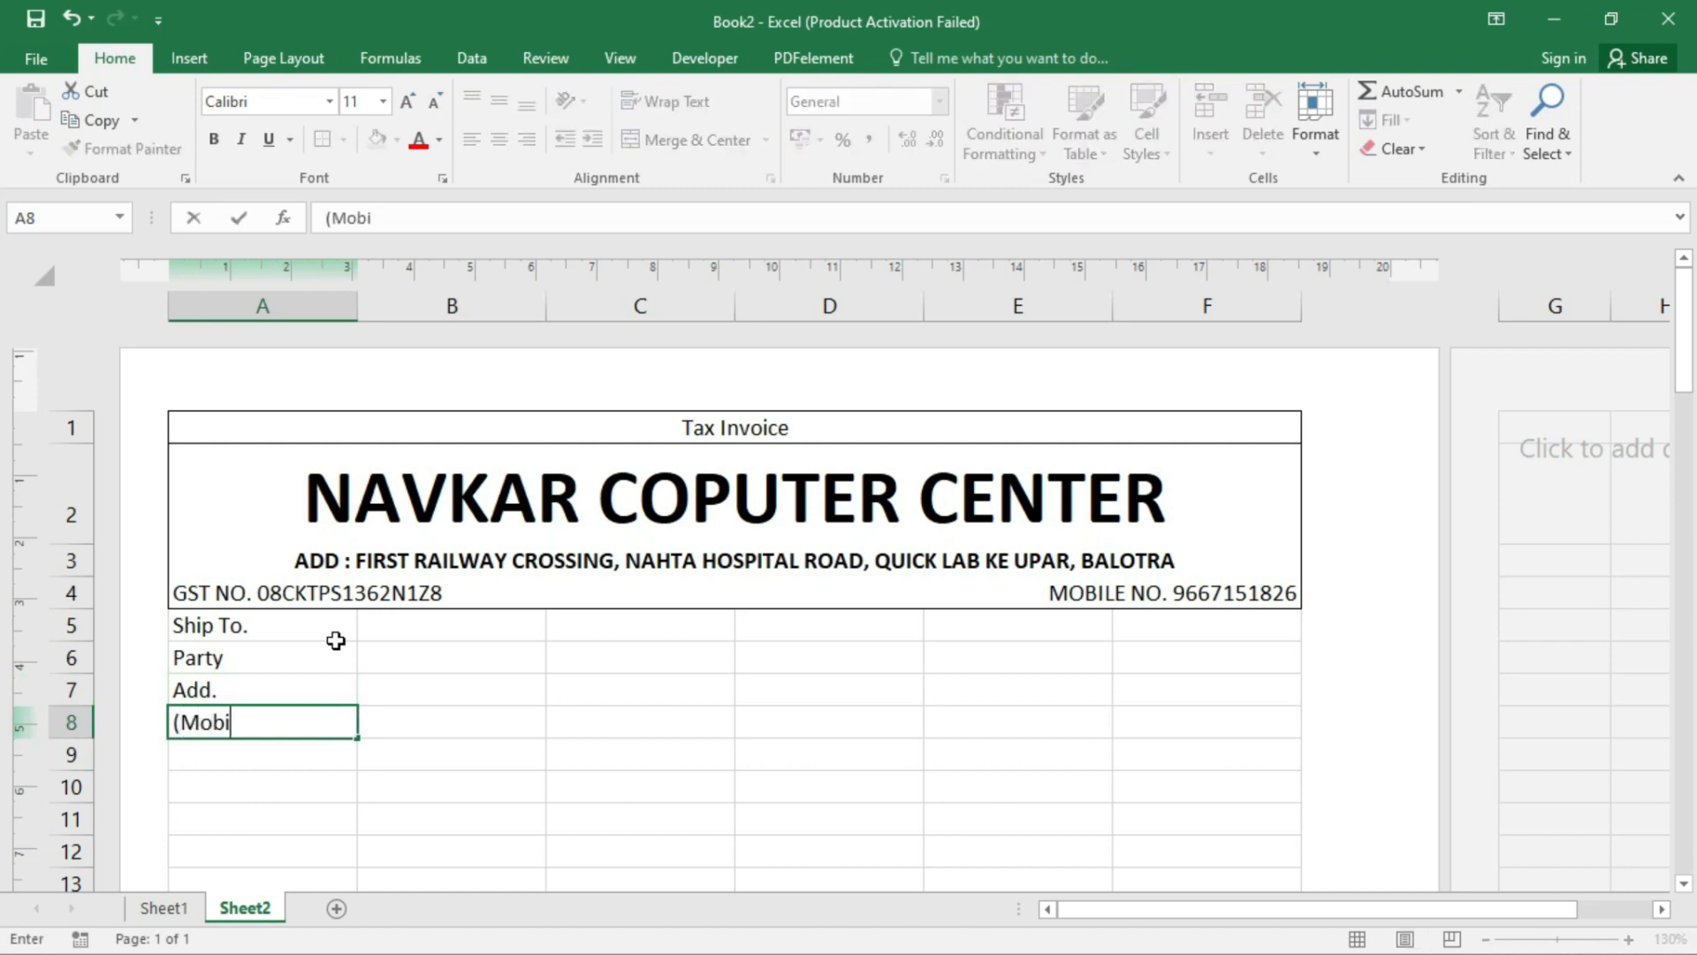
pyautogui.press('Return')
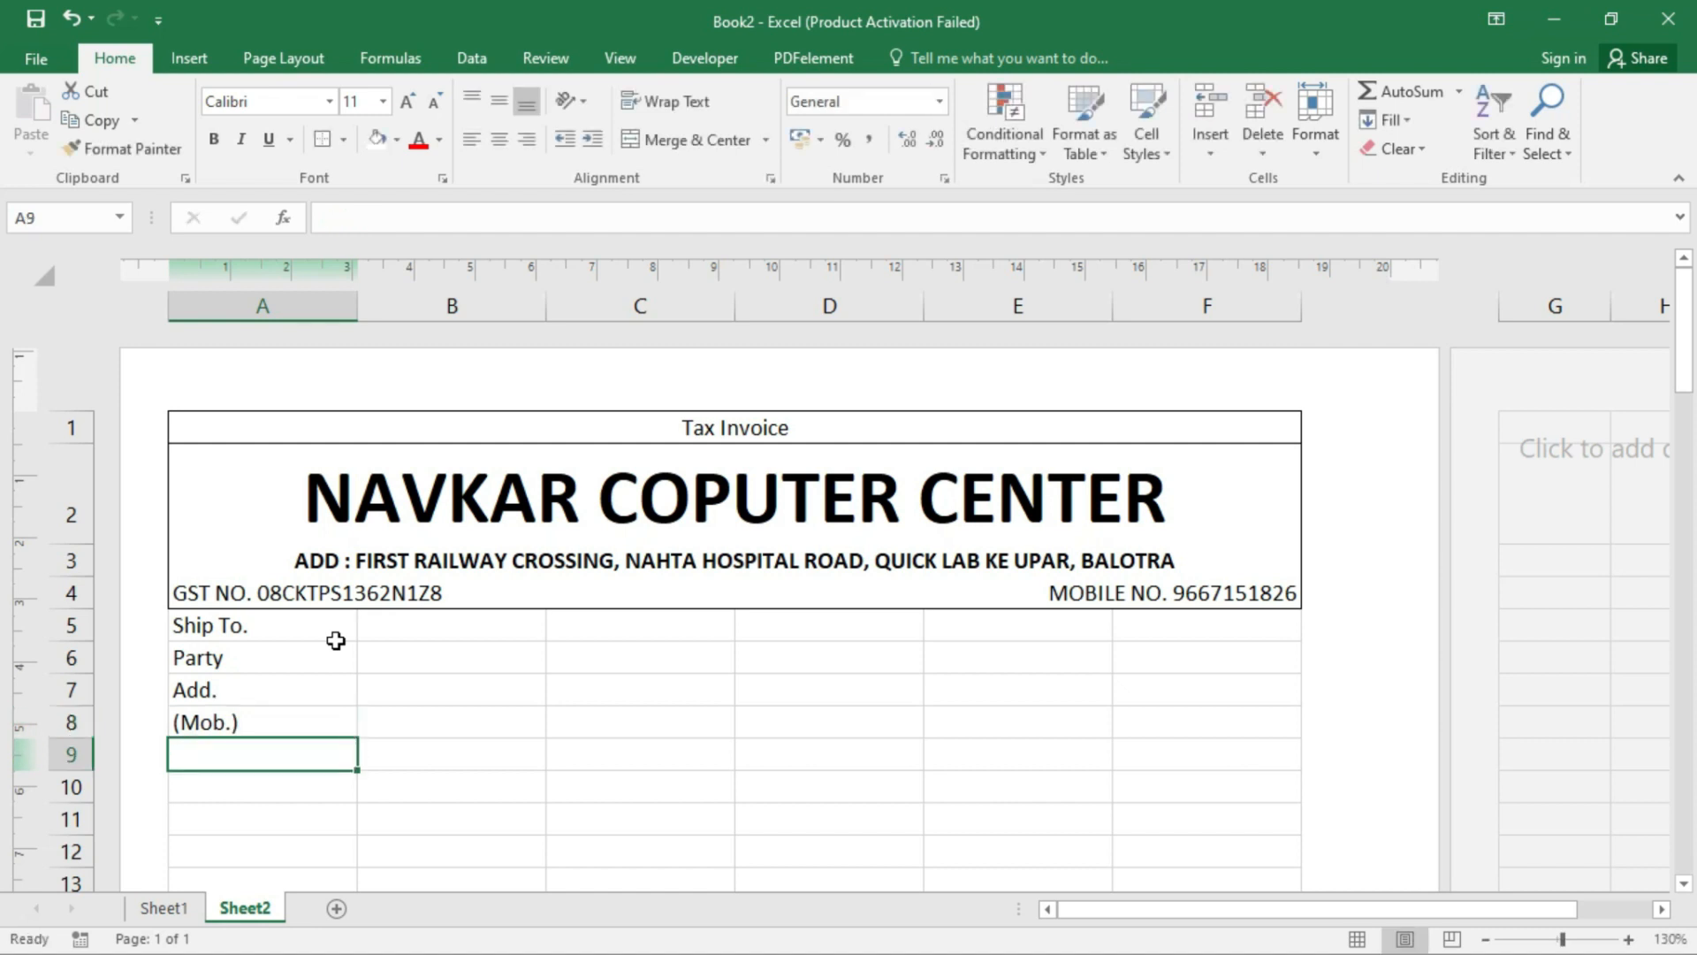
pyautogui.write('GST')
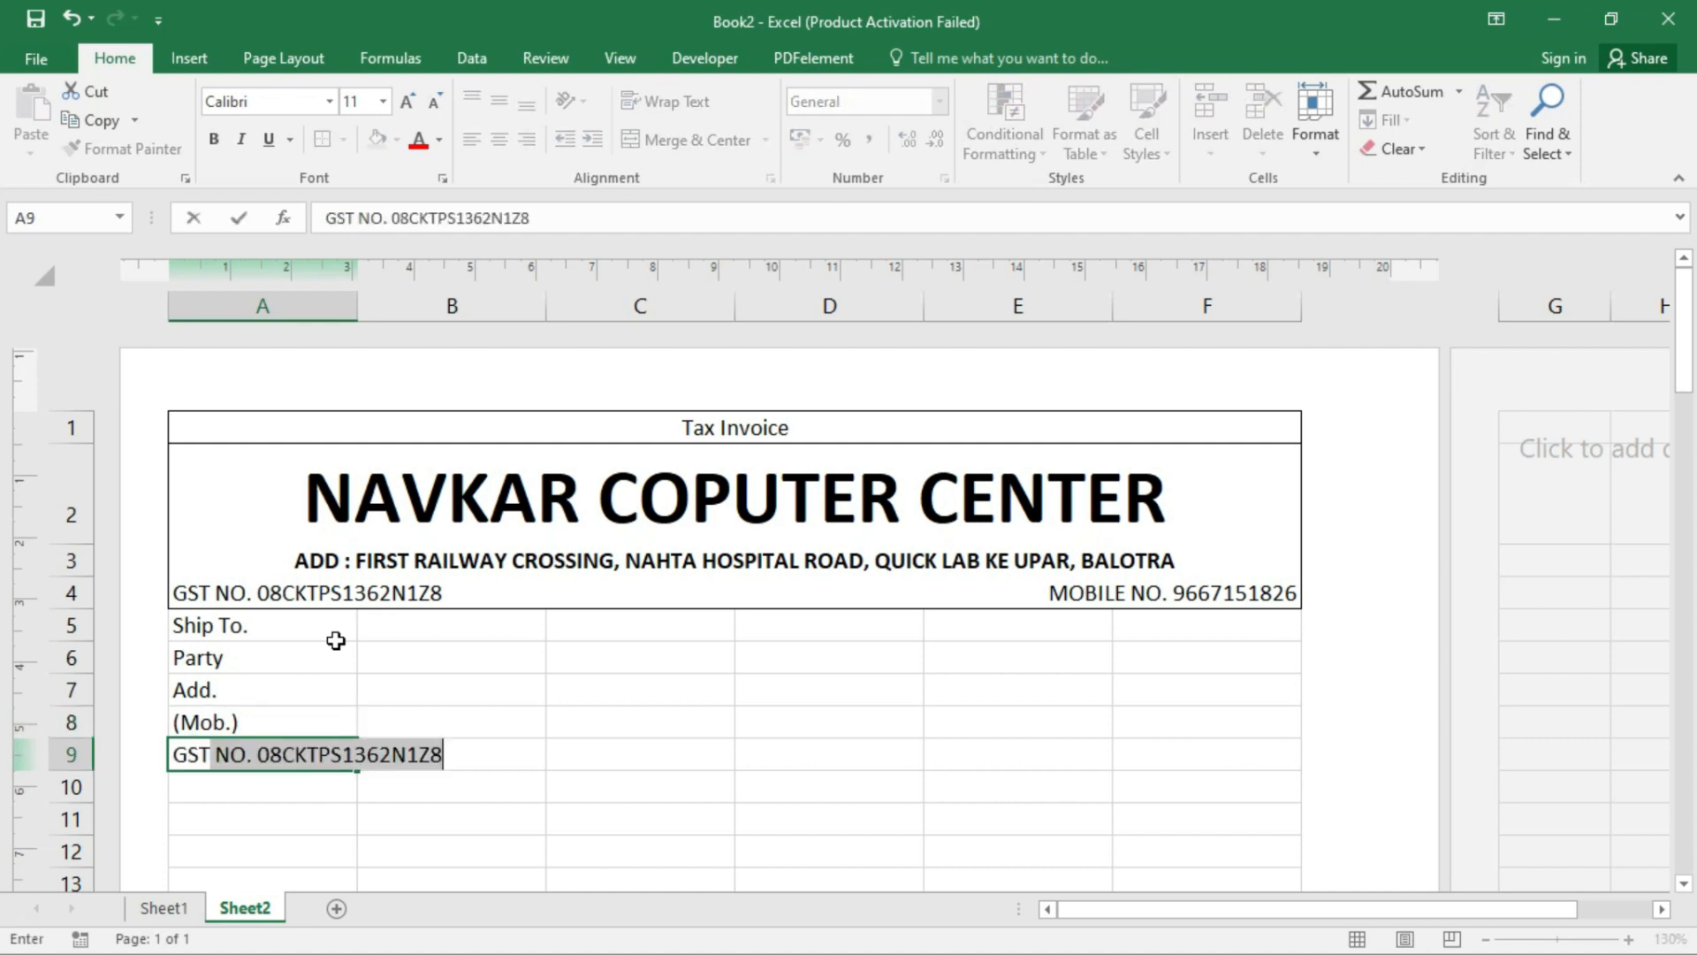
pyautogui.write('IN')
pyautogui.press('Return')
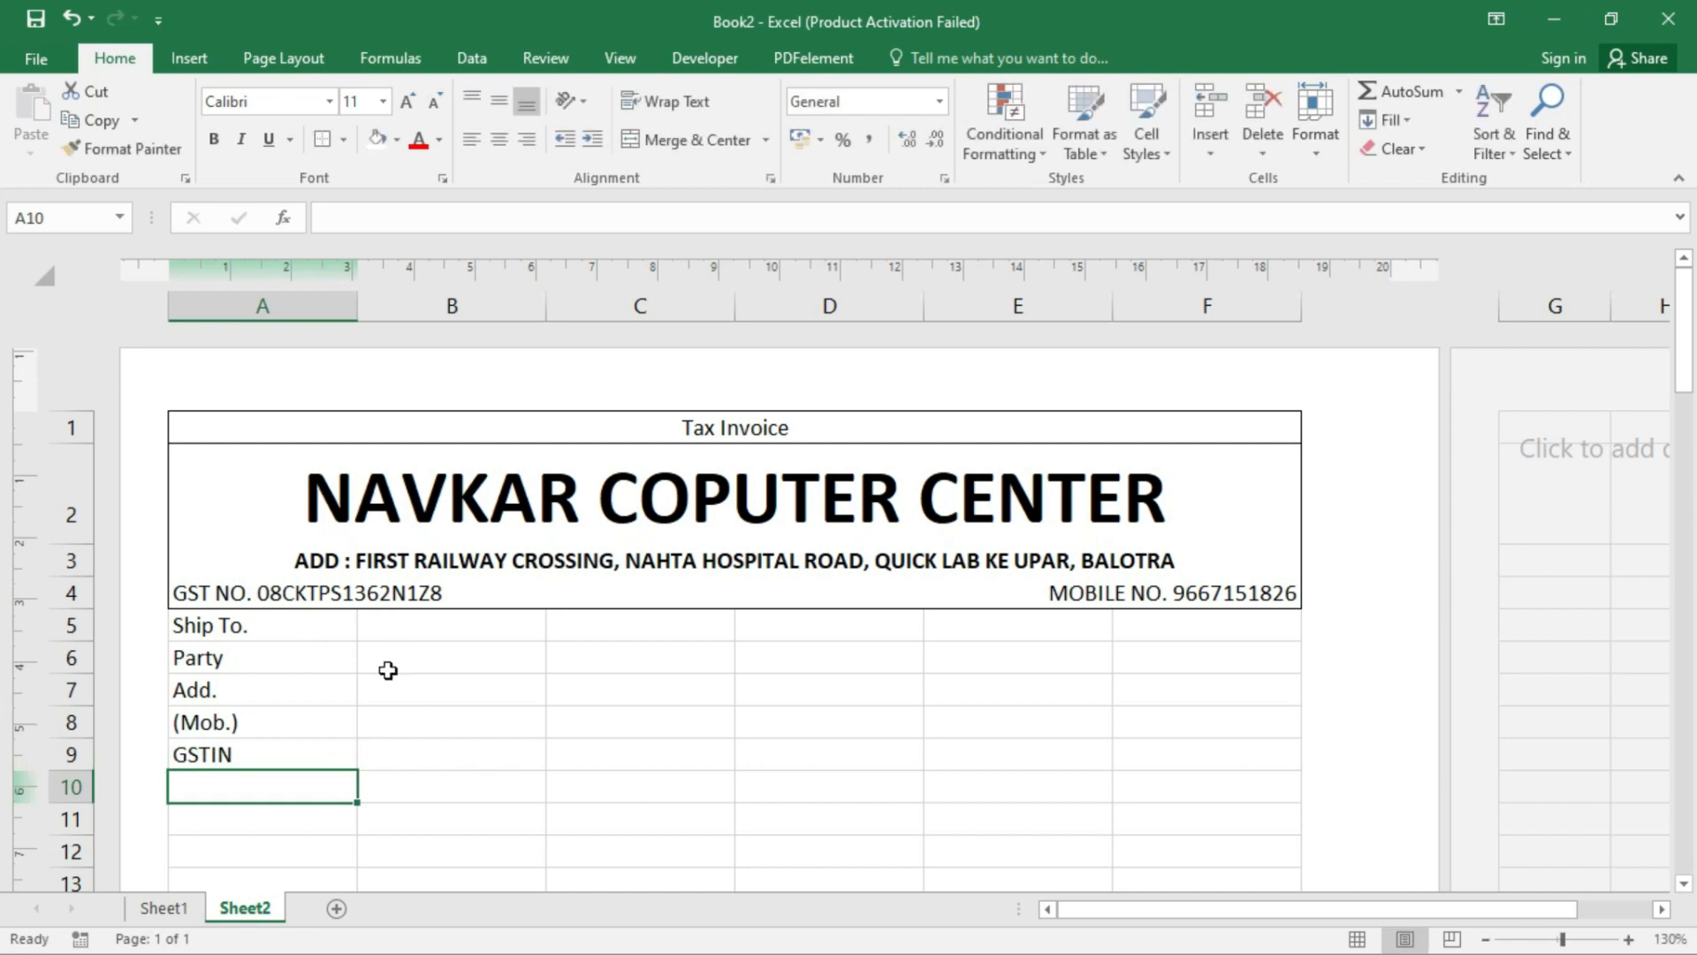
# - Merge B6:D6, B7:D7 and B8:D8 beside the Party, Add. and (Mob.) labels
pyautogui.moveTo(412, 667); pyautogui.dragTo(788, 653)
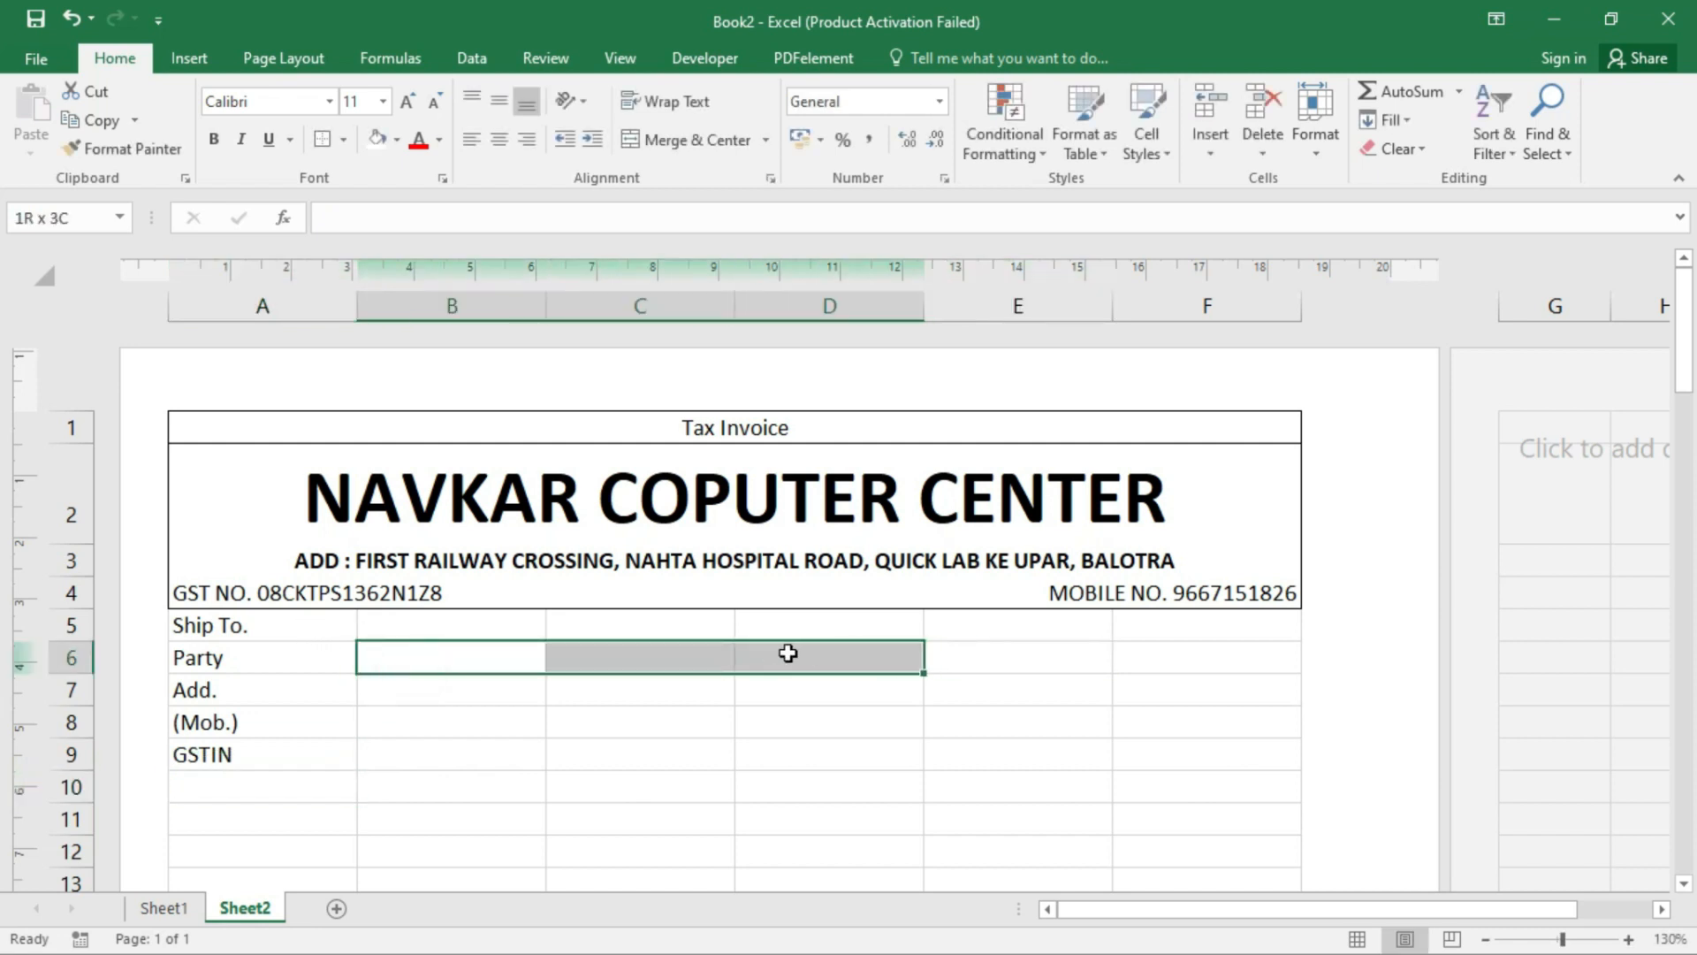
pyautogui.click(659, 140)
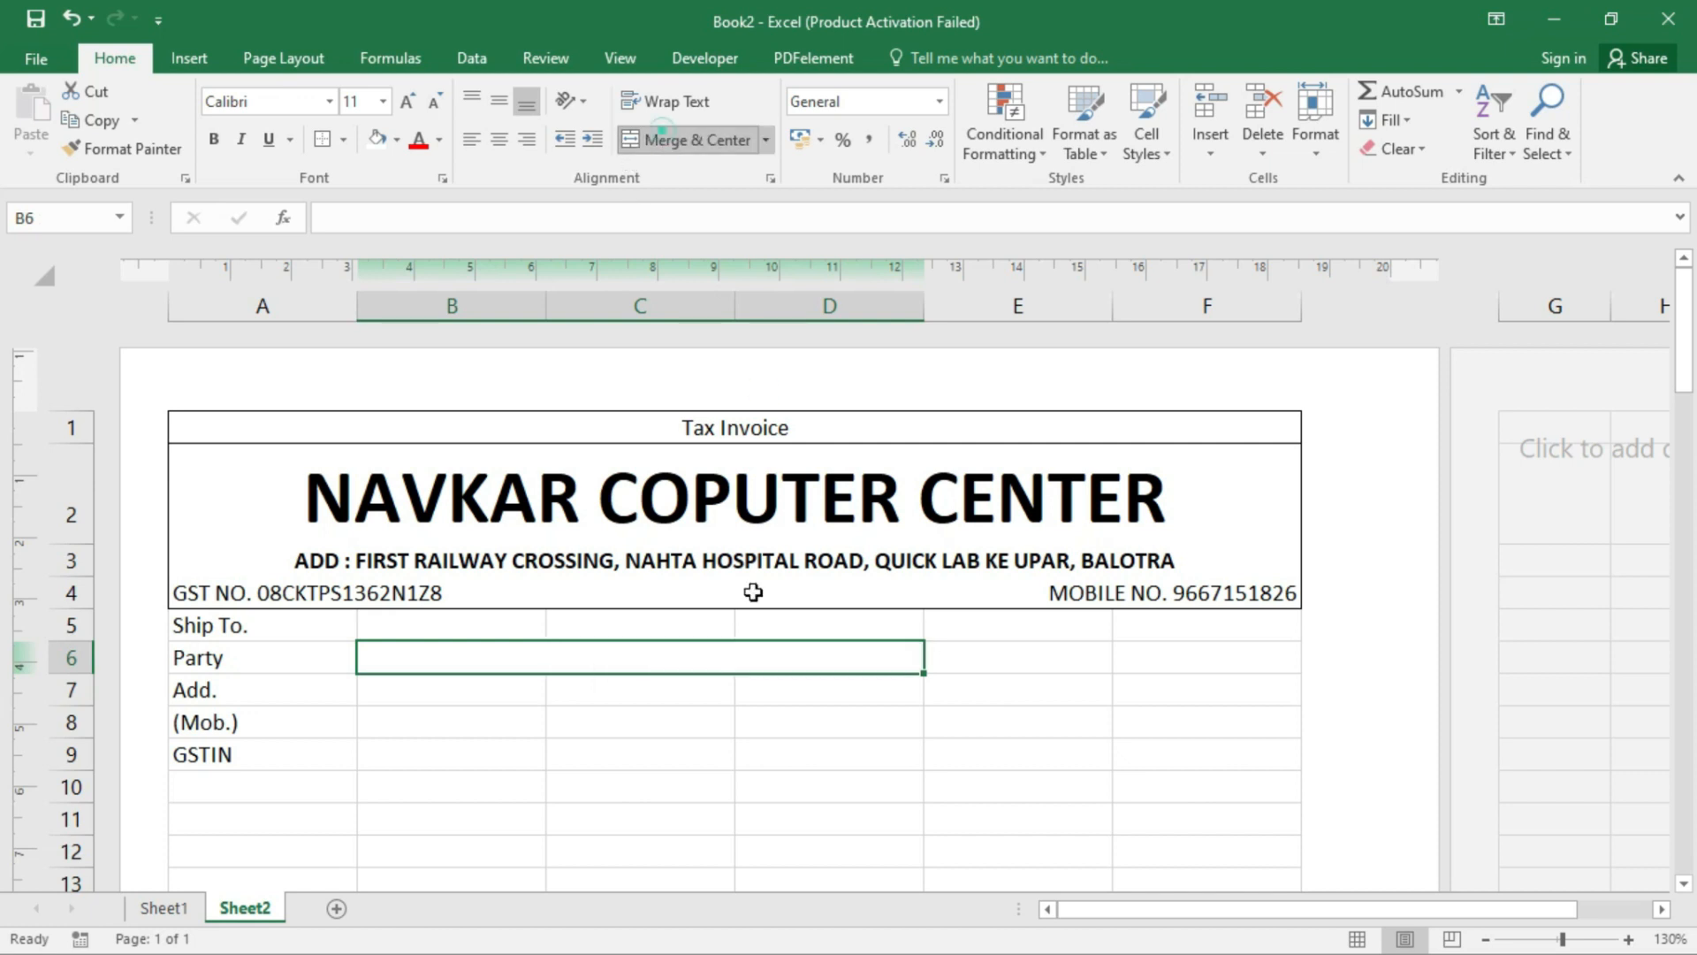
pyautogui.moveTo(494, 681); pyautogui.dragTo(808, 675)
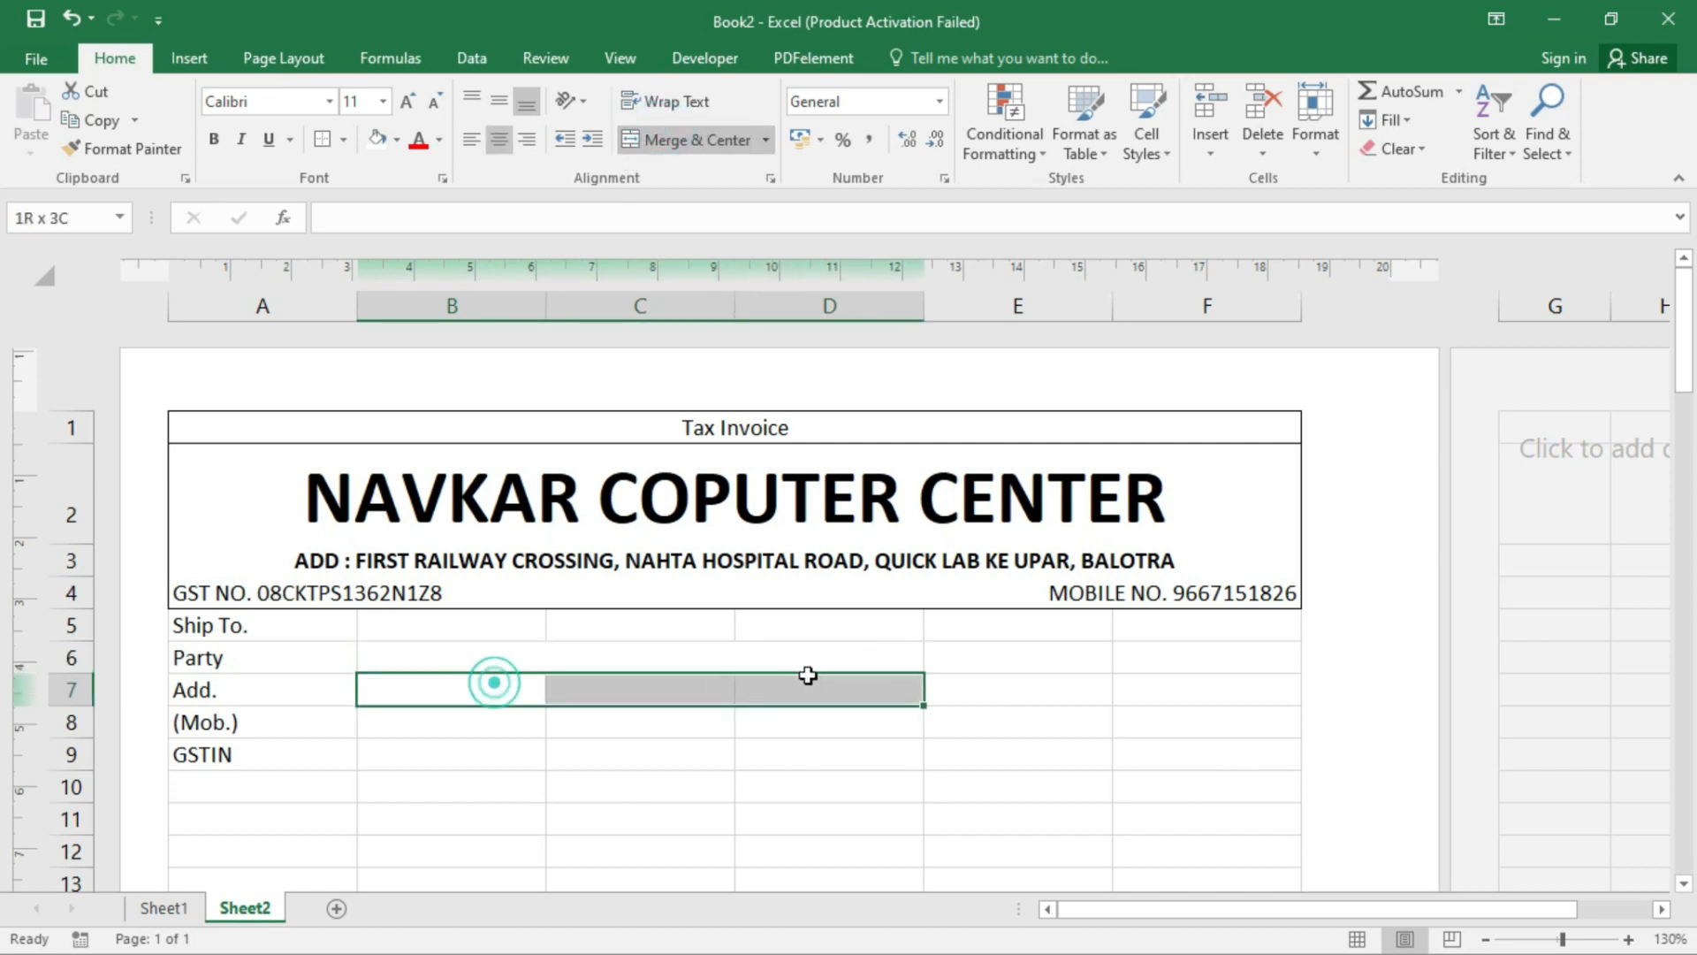
pyautogui.click(682, 139)
pyautogui.moveTo(497, 717); pyautogui.dragTo(778, 707)
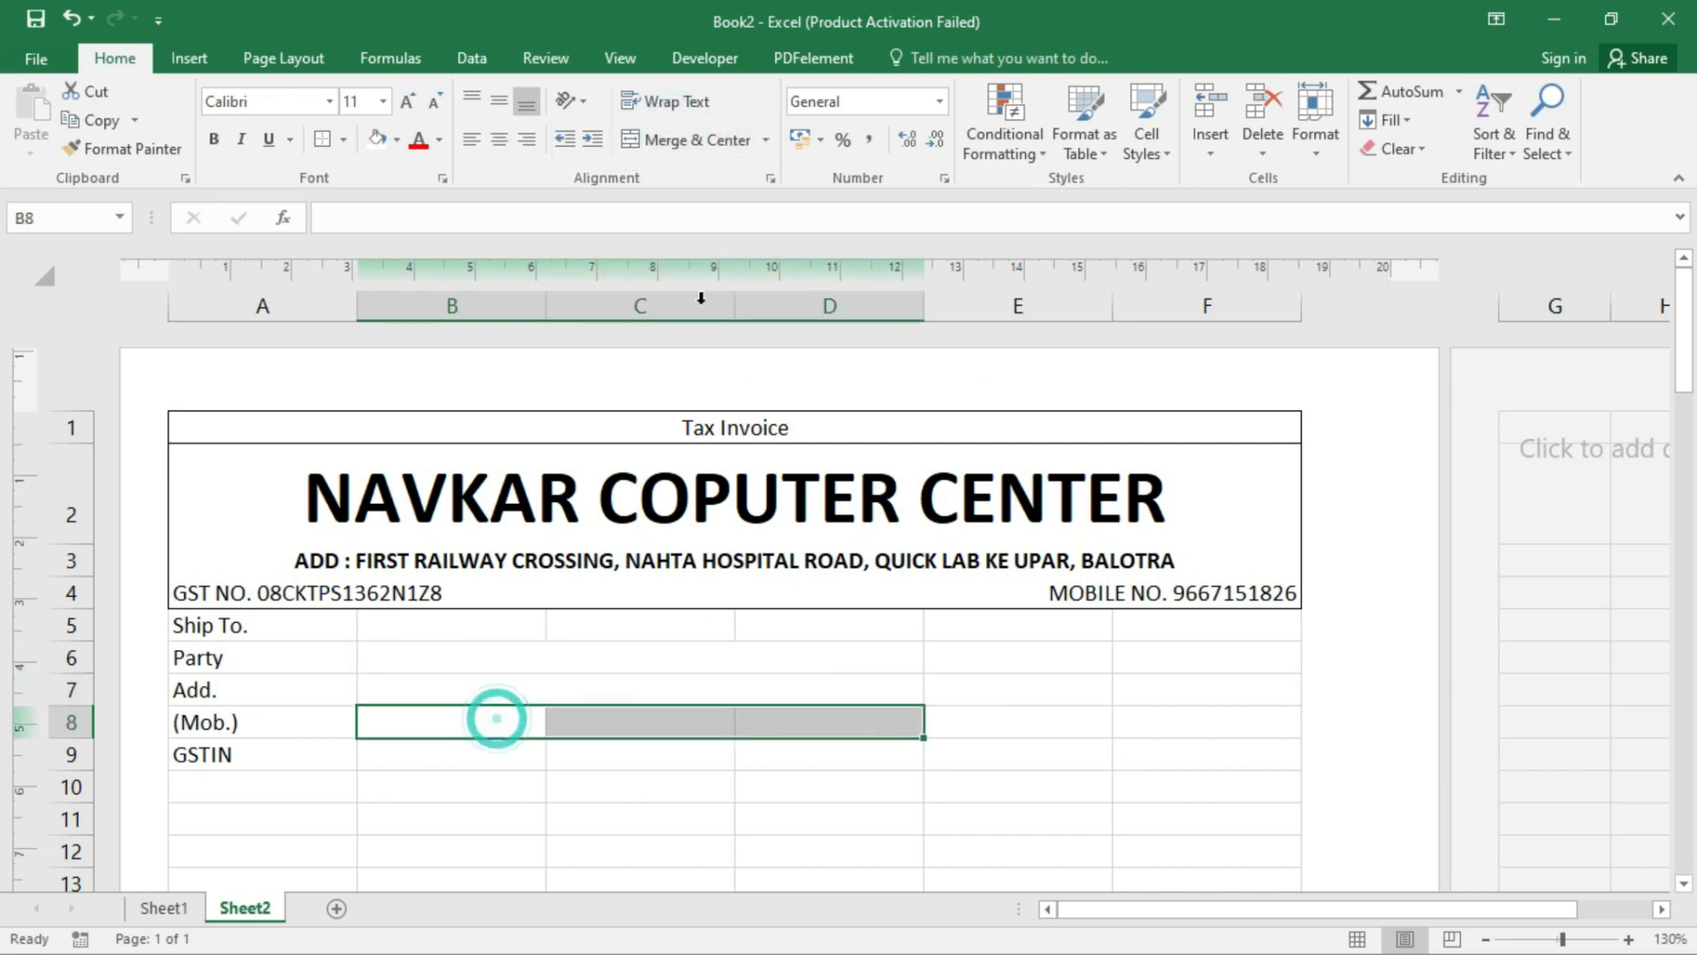
pyautogui.click(682, 140)
pyautogui.click(470, 720)
# - Merge the Ship To. heading across A5:F5, left-aligned and bold
pyautogui.moveTo(282, 621); pyautogui.dragTo(1196, 616)
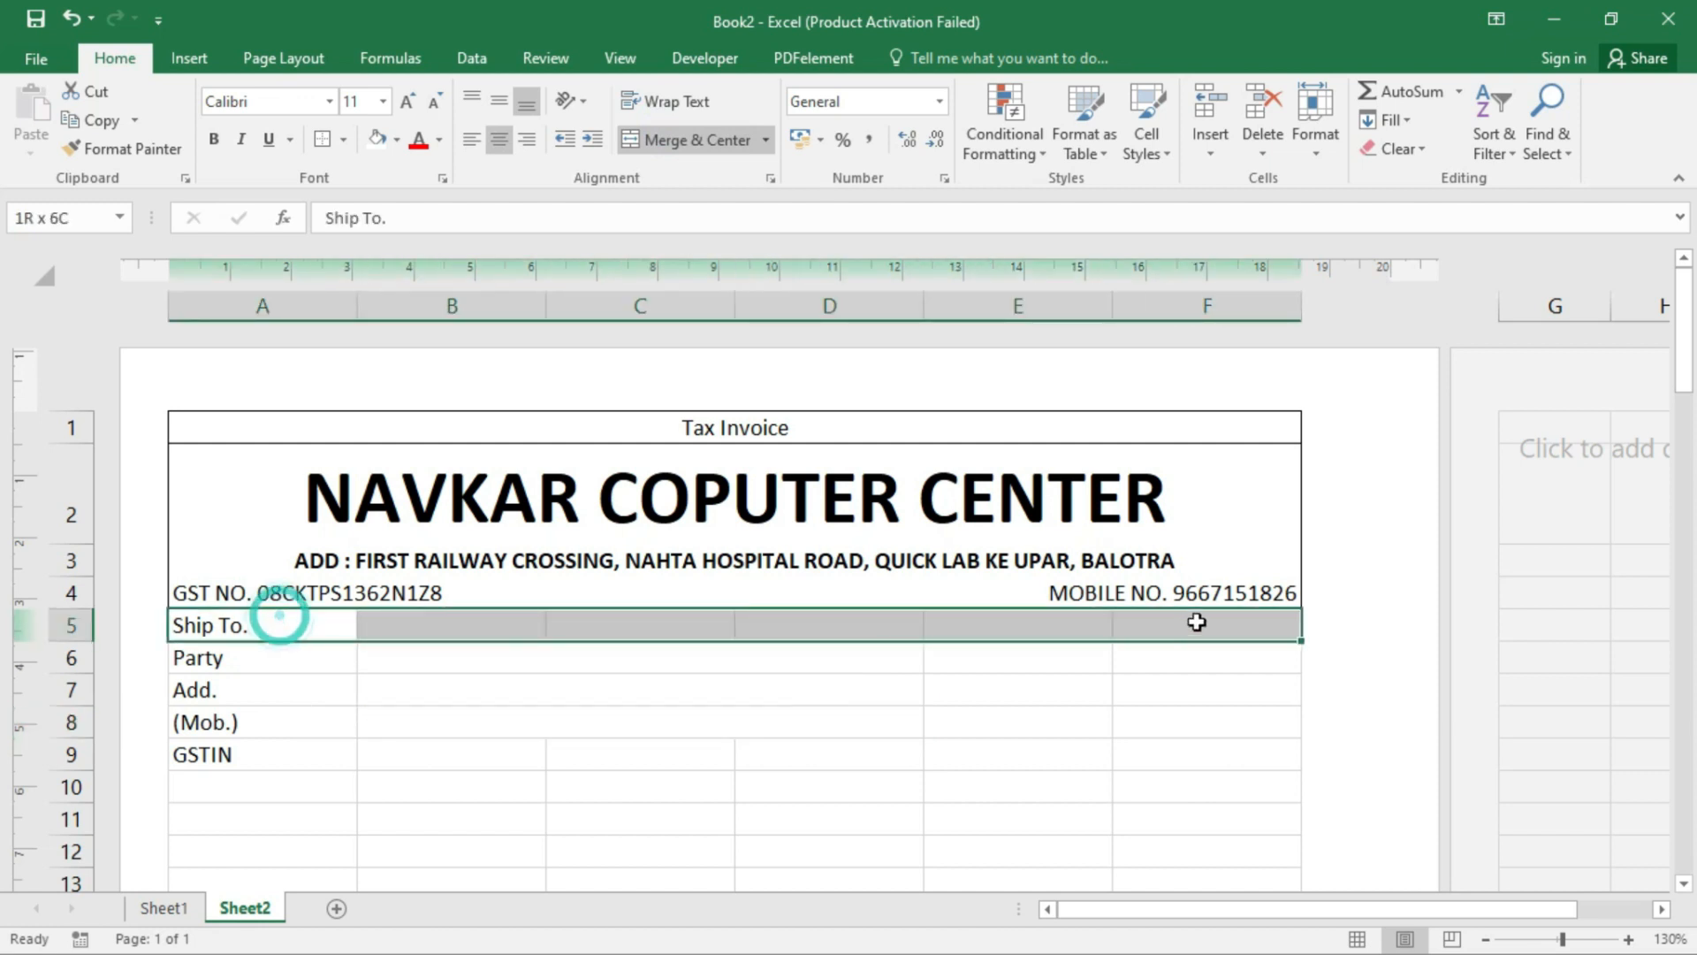
pyautogui.click(673, 139)
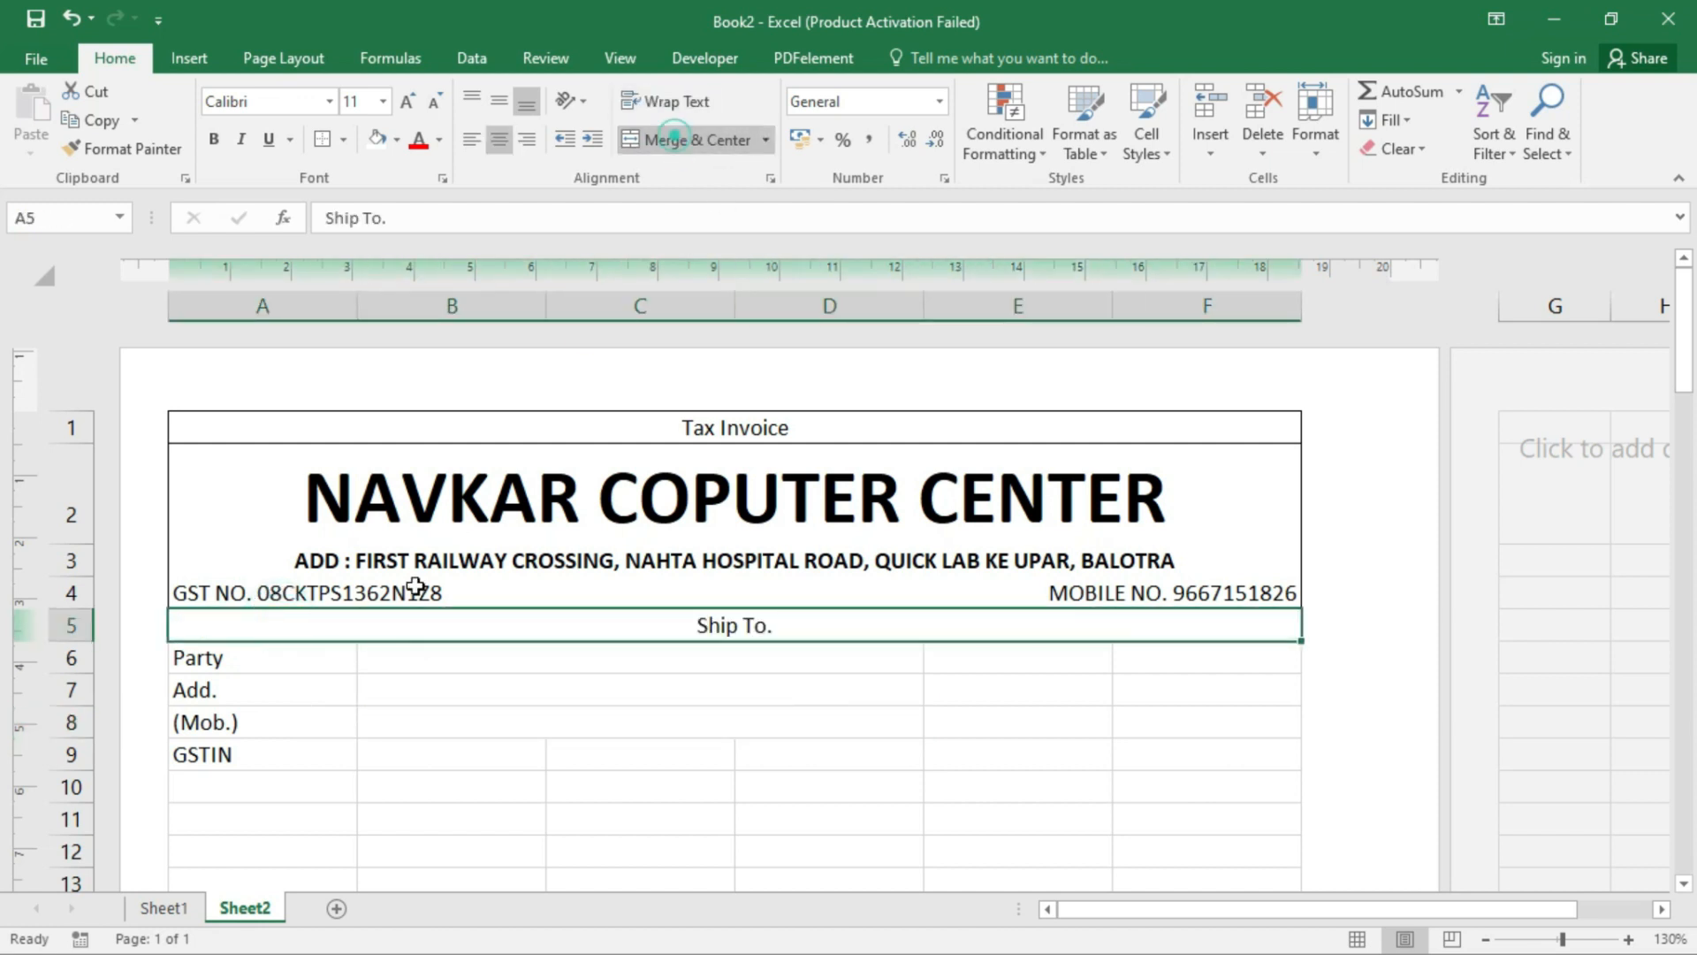
pyautogui.click(472, 140)
pyautogui.click(213, 139)
pyautogui.click(443, 738)
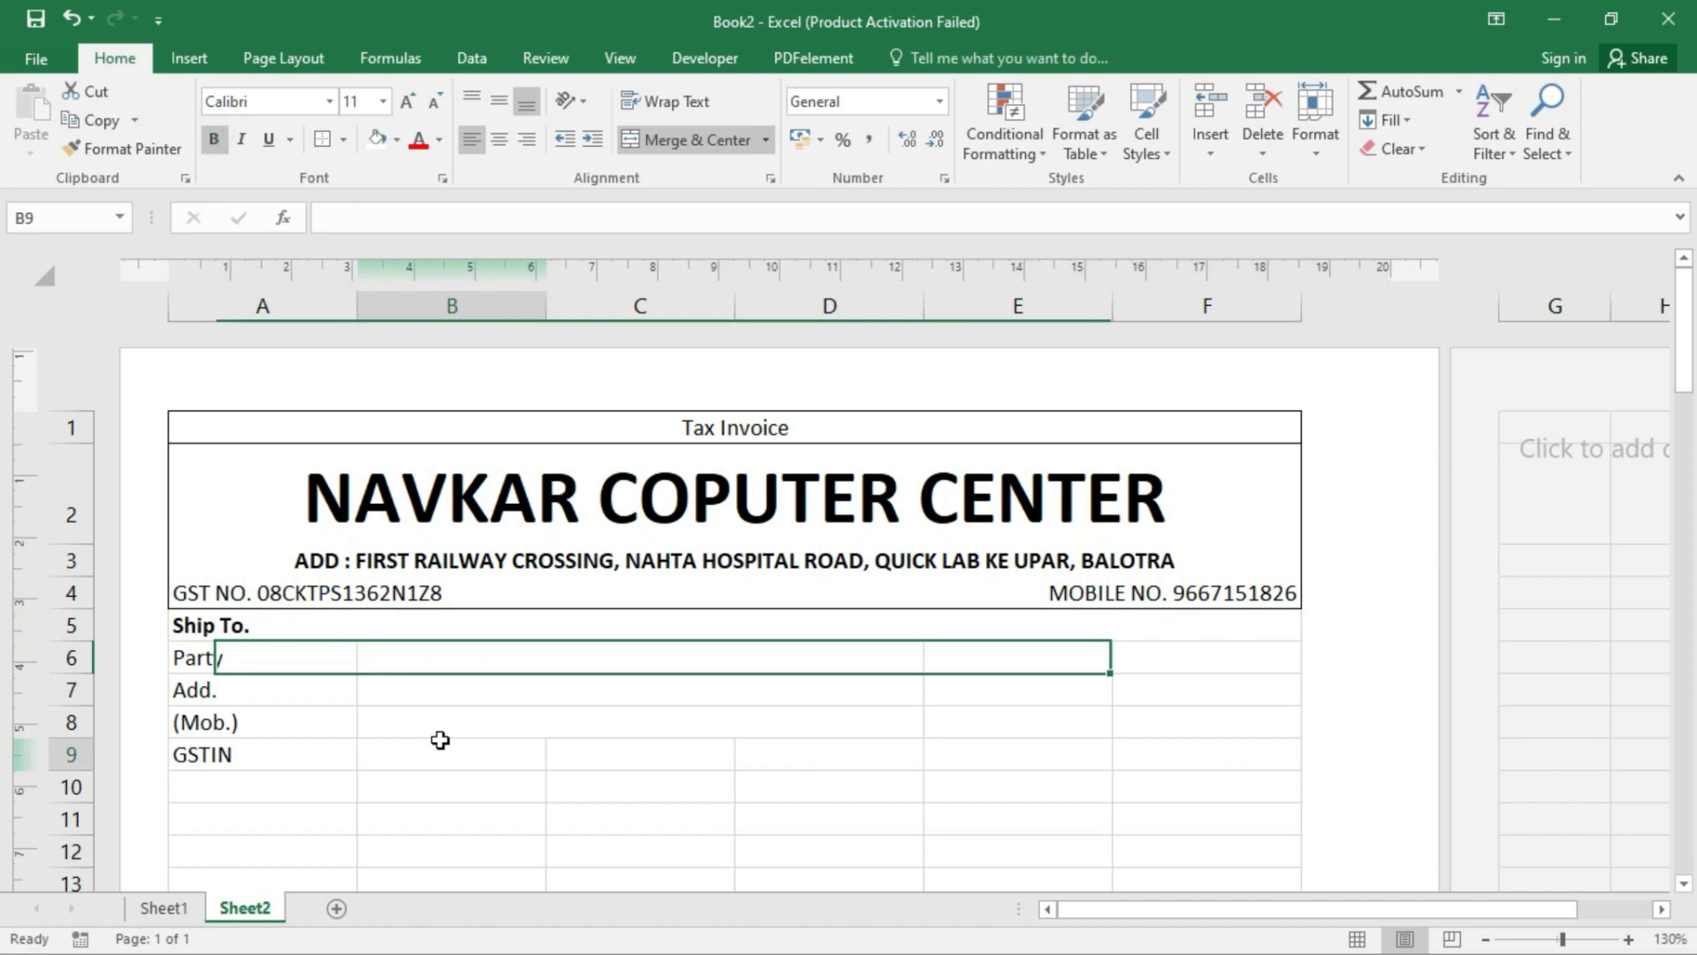
# - Give the party details block A6:F9 a fill and an outside border
pyautogui.click(470, 663)
pyautogui.moveTo(304, 655); pyautogui.dragTo(1231, 762)
pyautogui.click(382, 140)
pyautogui.click(327, 139)
pyautogui.click(380, 140)
pyautogui.click(469, 624)
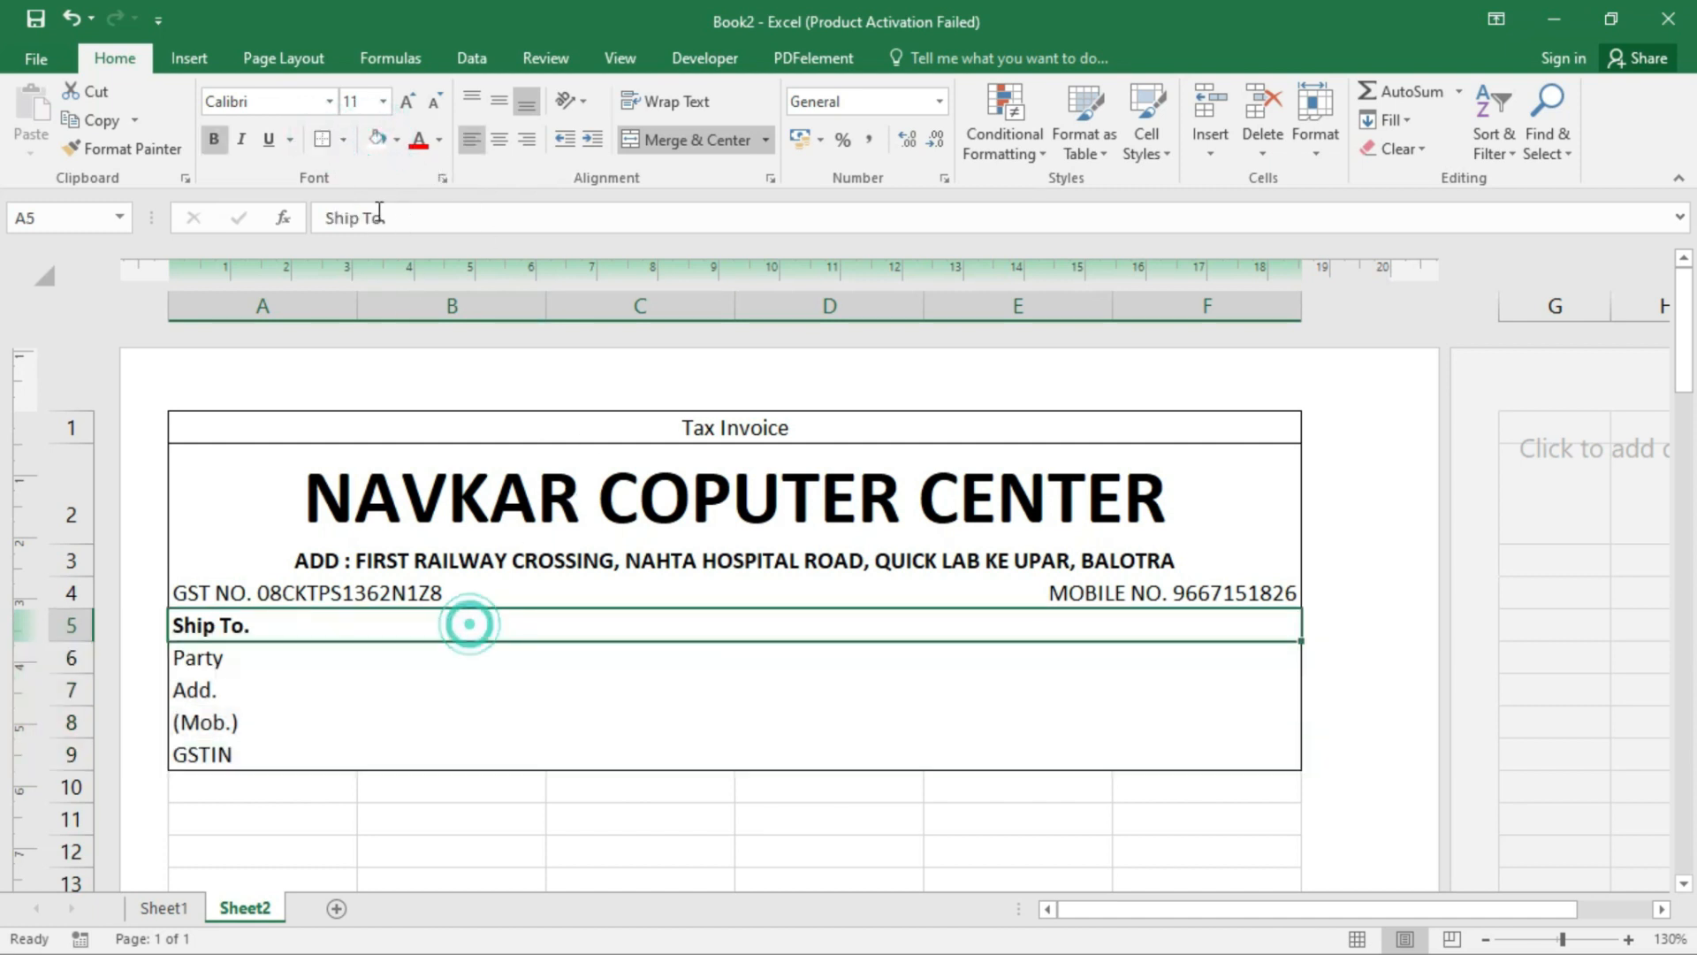
pyautogui.click(767, 689)
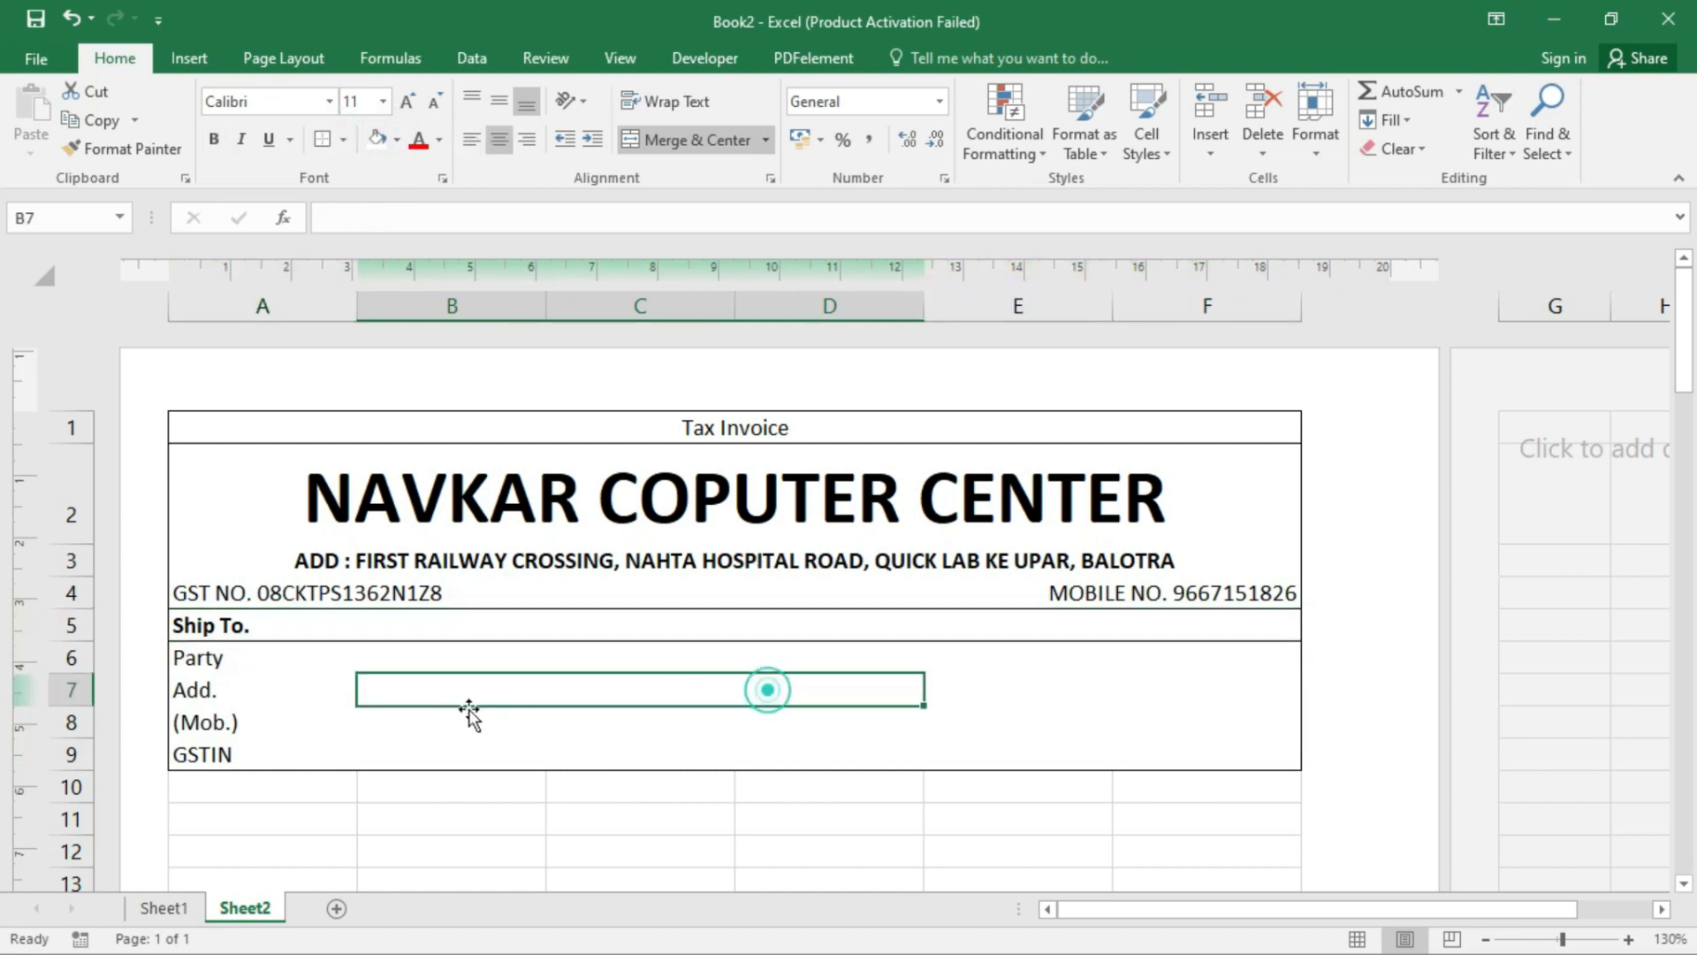
# - Shrink row 10 to a thin strip, fill it blue and merge it across A:F
pyautogui.scroll(-1, 427, 704)
pyautogui.click(284, 543)
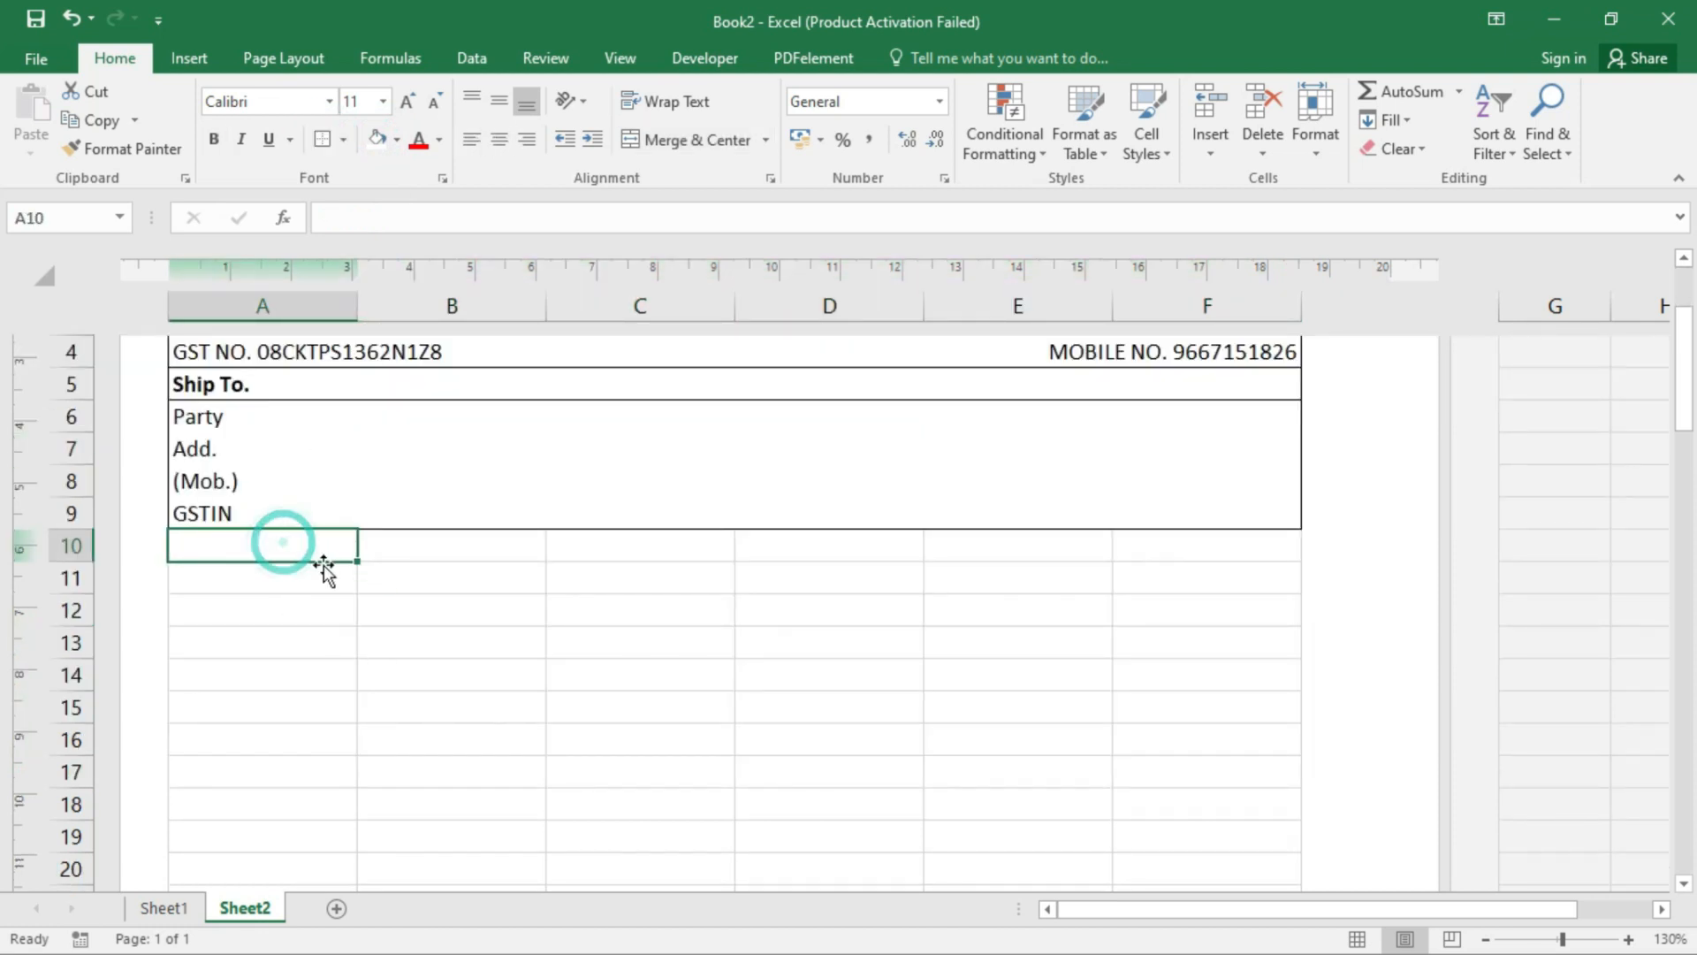
pyautogui.moveTo(85, 561)
pyautogui.mouseDown()
pyautogui.moveTo(83, 539)
pyautogui.moveTo(331, 534)
pyautogui.moveTo(1007, 549)
pyautogui.moveTo(1179, 504)
pyautogui.moveTo(1188, 530)
pyautogui.mouseUp()
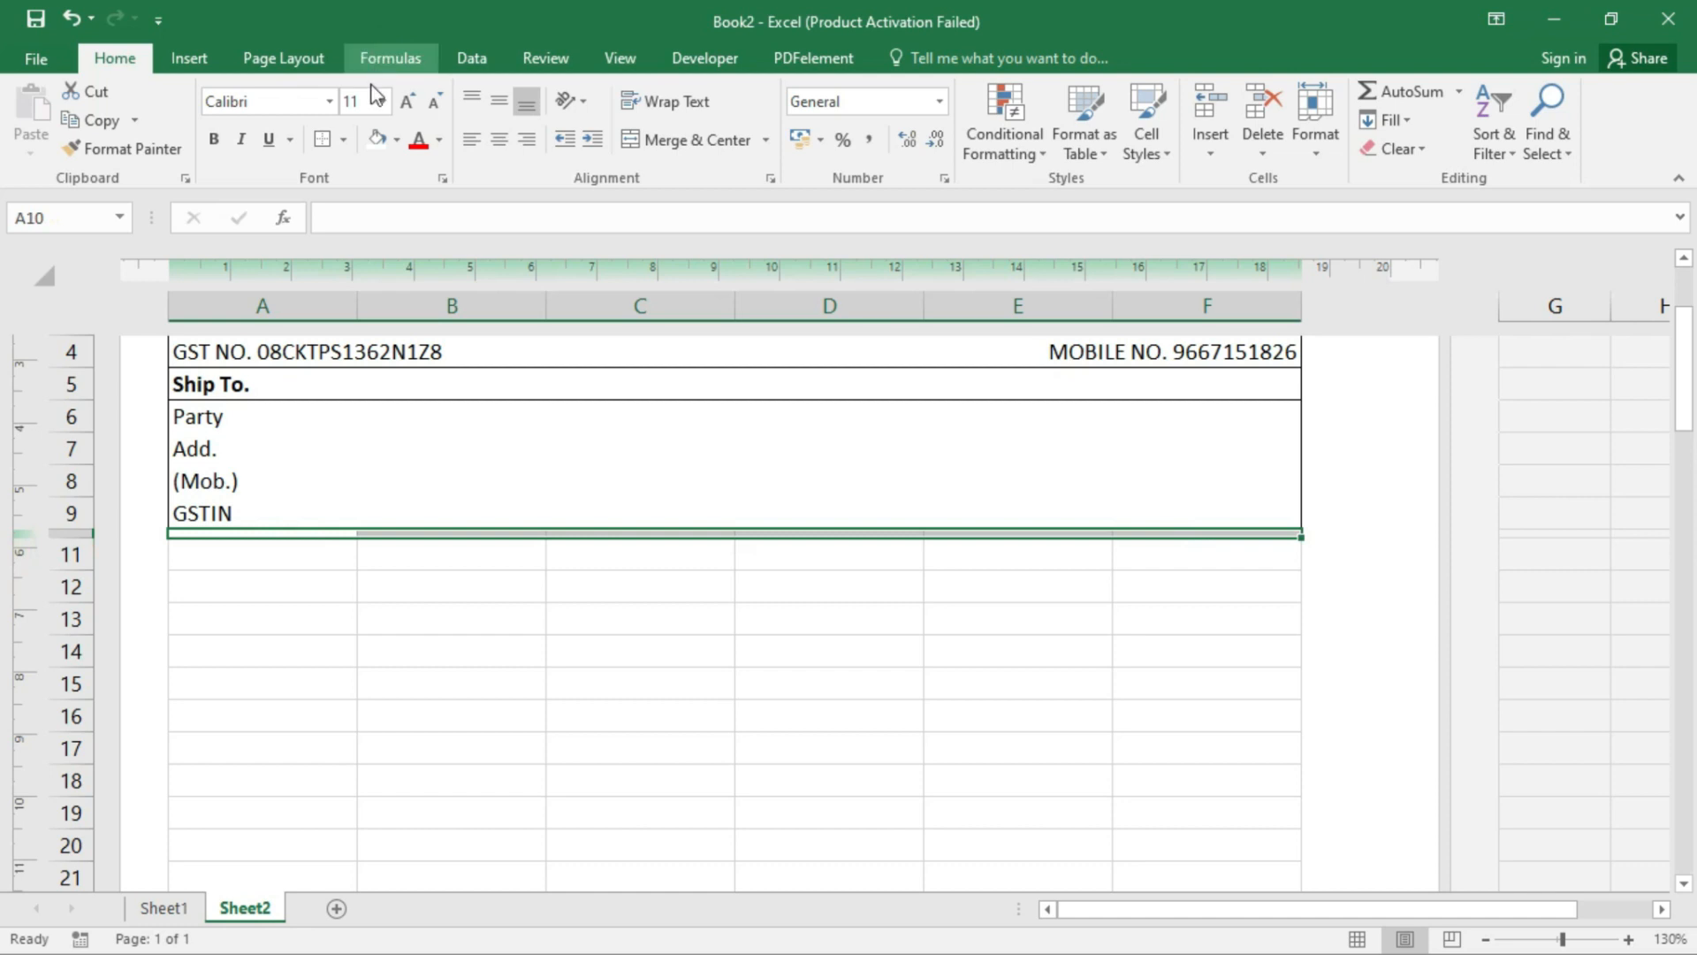
pyautogui.click(396, 139)
pyautogui.click(525, 335)
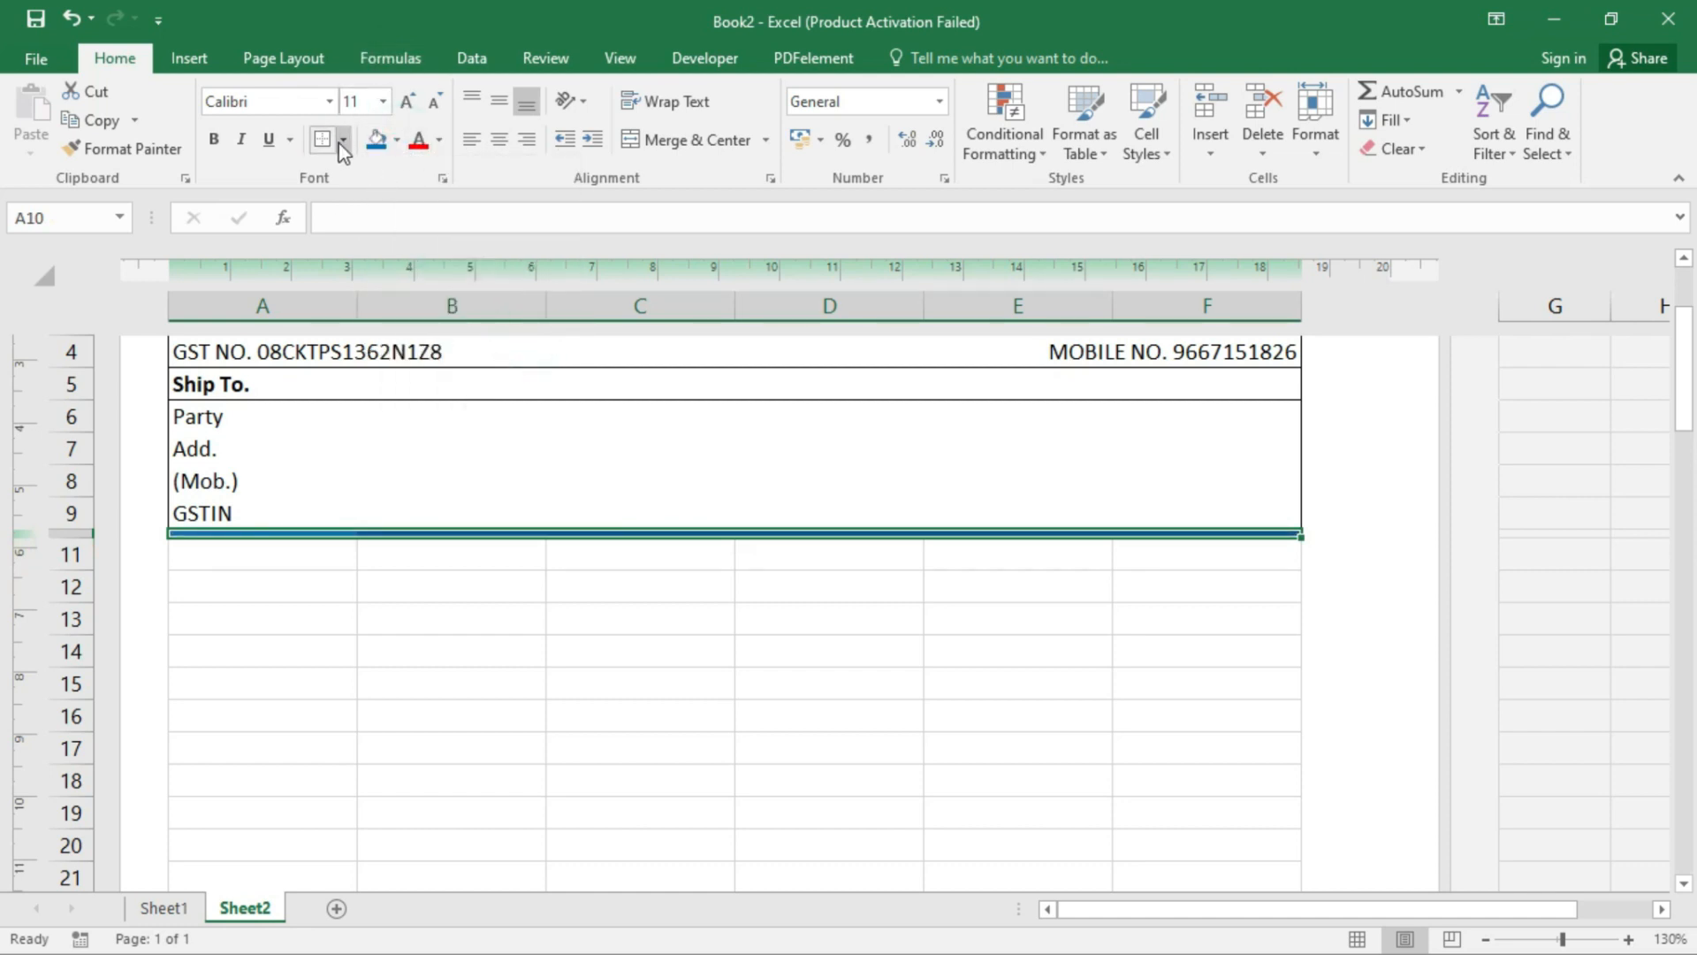
pyautogui.click(700, 143)
pyautogui.click(261, 559)
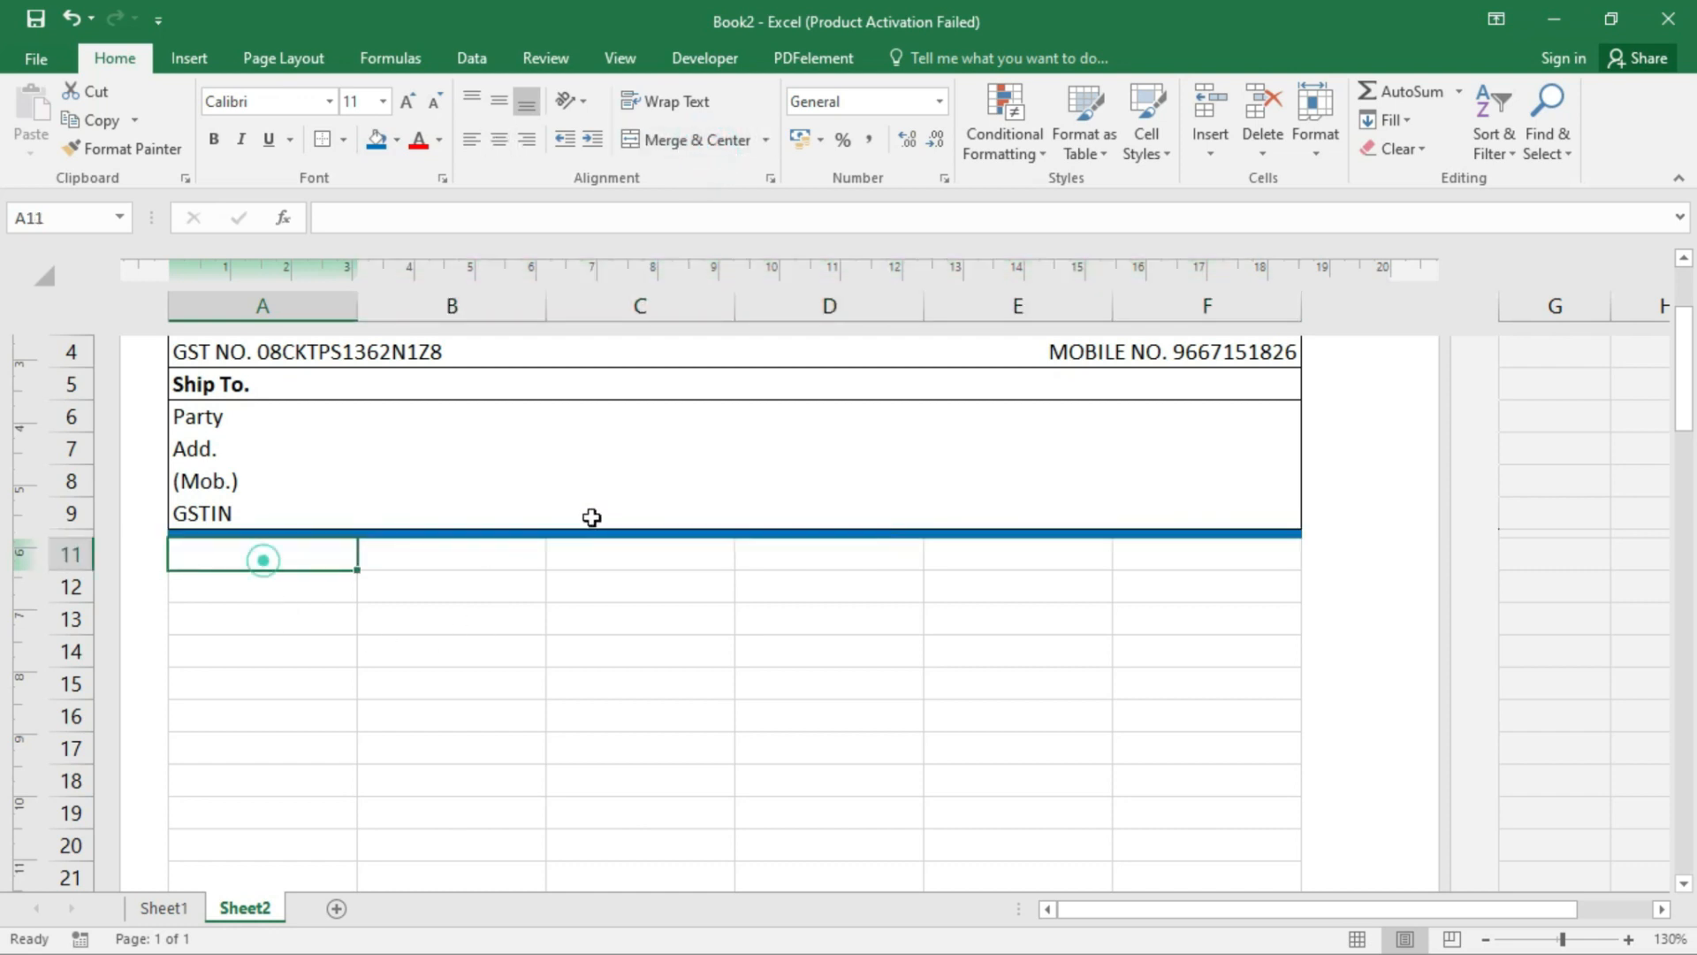
# - Enter the headers SR.NO., DESCRIPTION, HSN CODE, QTY, RATE and AMOUNT across row 11
pyautogui.write('SR.NO.')
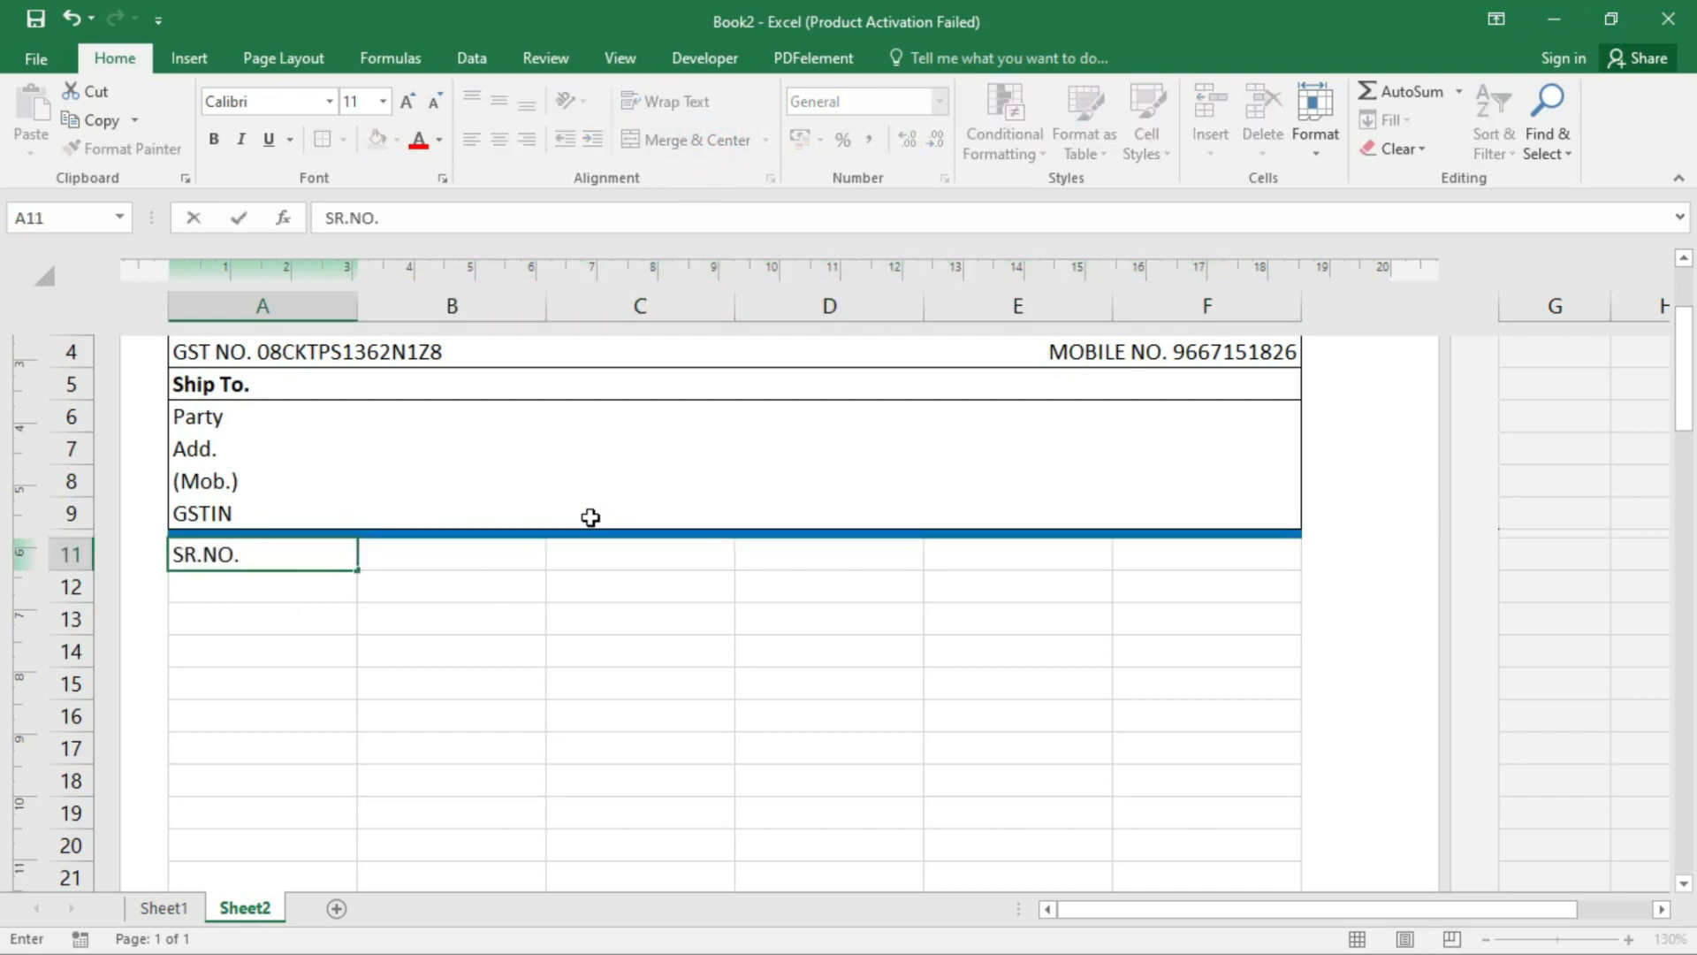
pyautogui.press('Tab')
pyautogui.write('DESC')
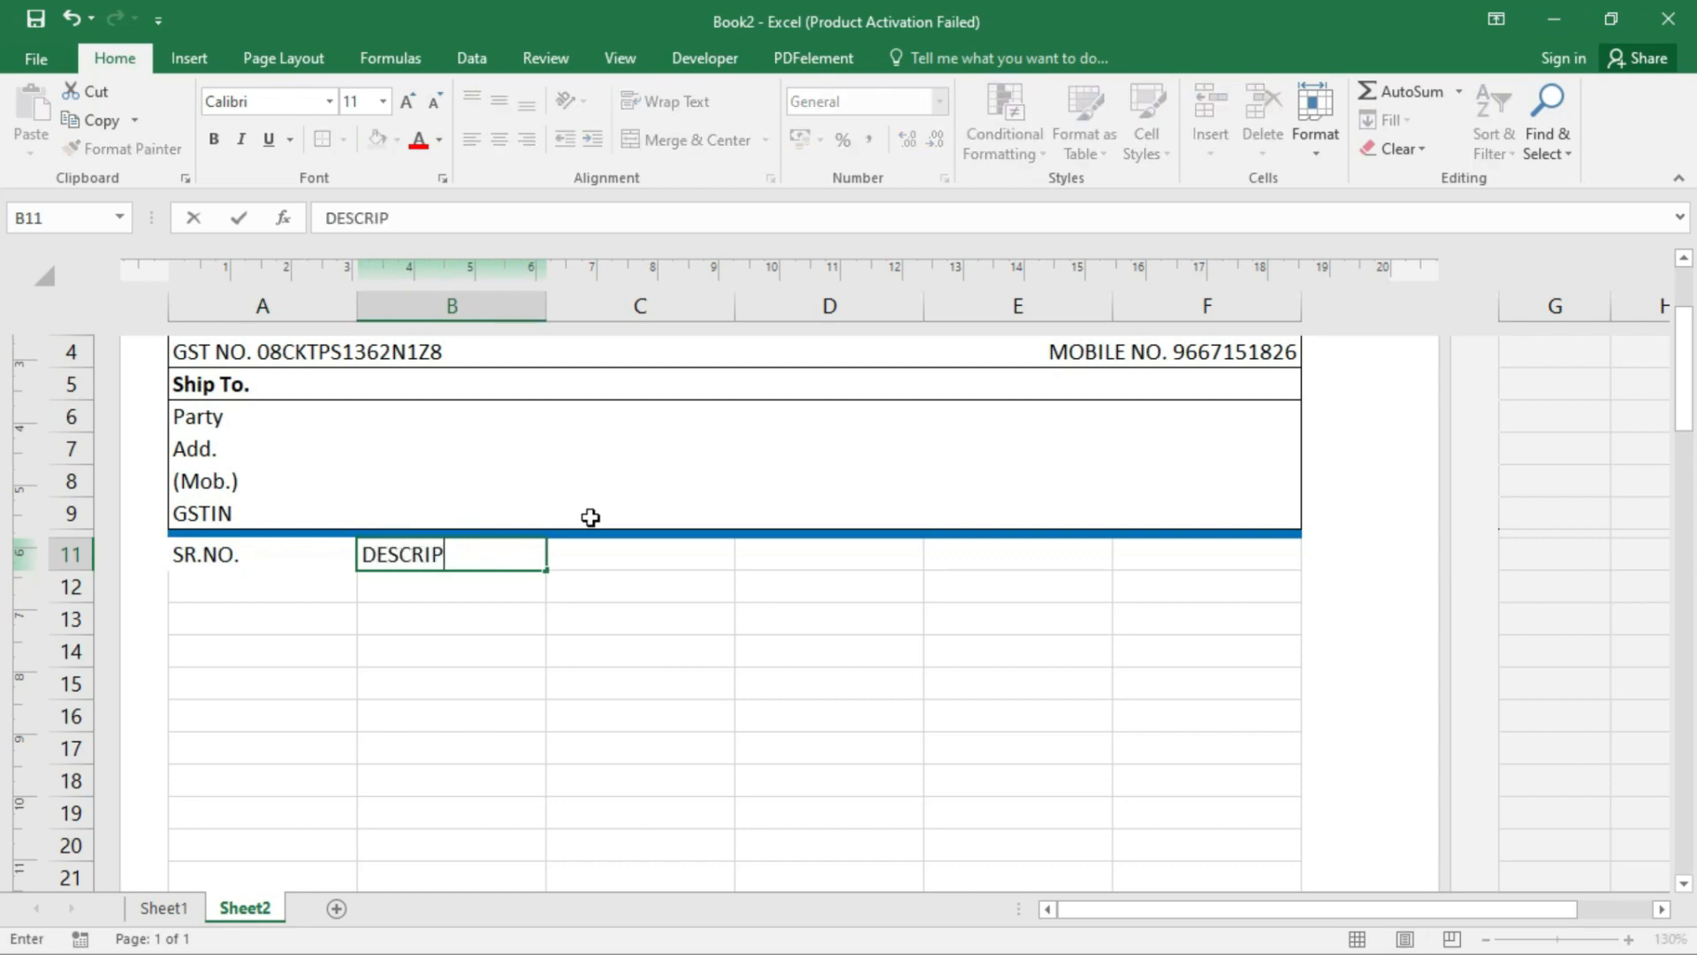
pyautogui.write('RIPTION')
pyautogui.press('Tab')
pyautogui.write('HSN N')
pyautogui.write('ODE')
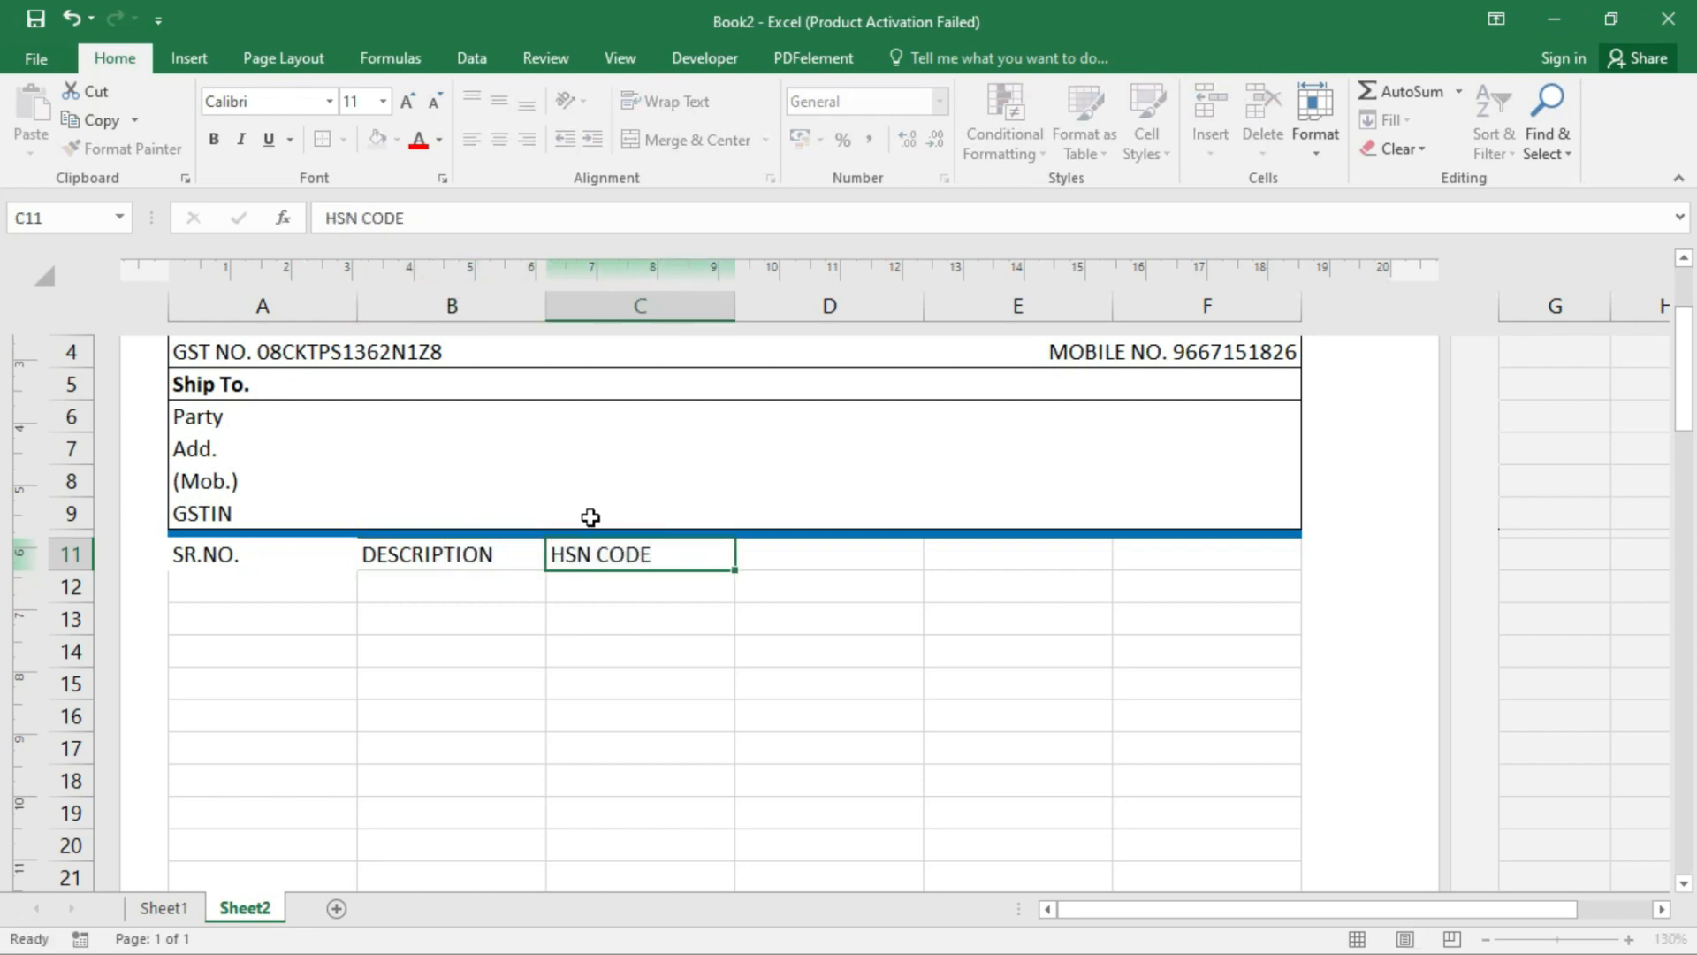
pyautogui.press('Tab')
pyautogui.write('RATE')
pyautogui.press('Tab')
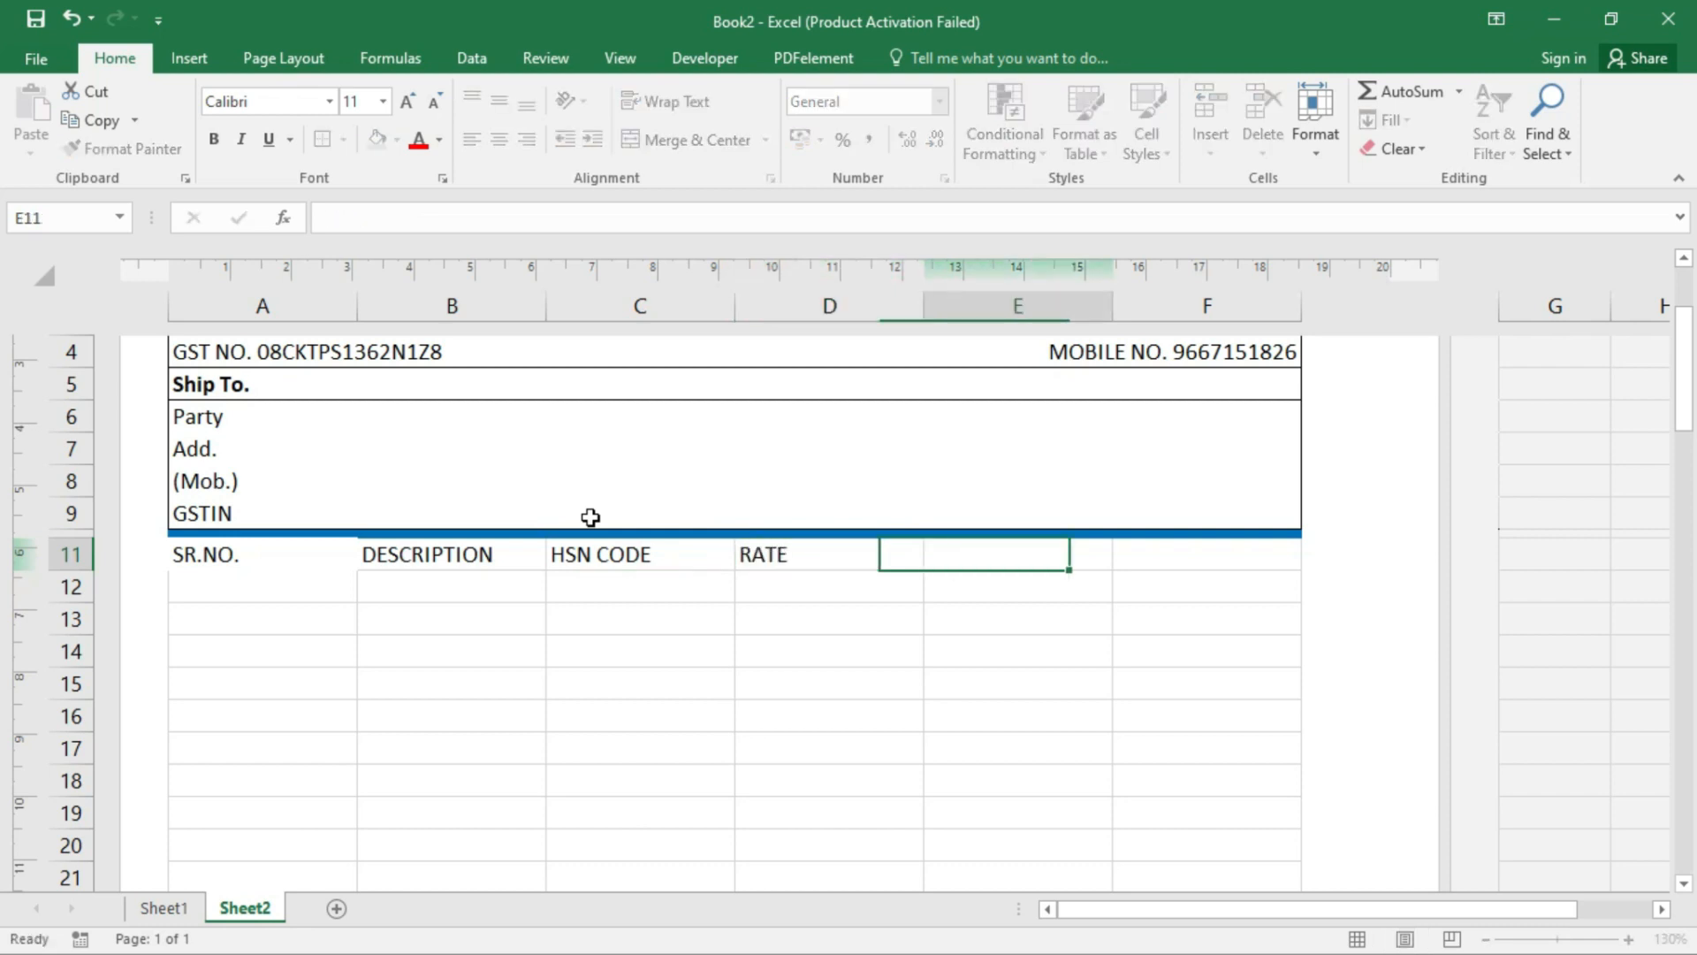
pyautogui.press('Left')
pyautogui.write('QTY')
pyautogui.press('Tab')
pyautogui.write('RATE')
pyautogui.press('Tab')
pyautogui.write('AN')
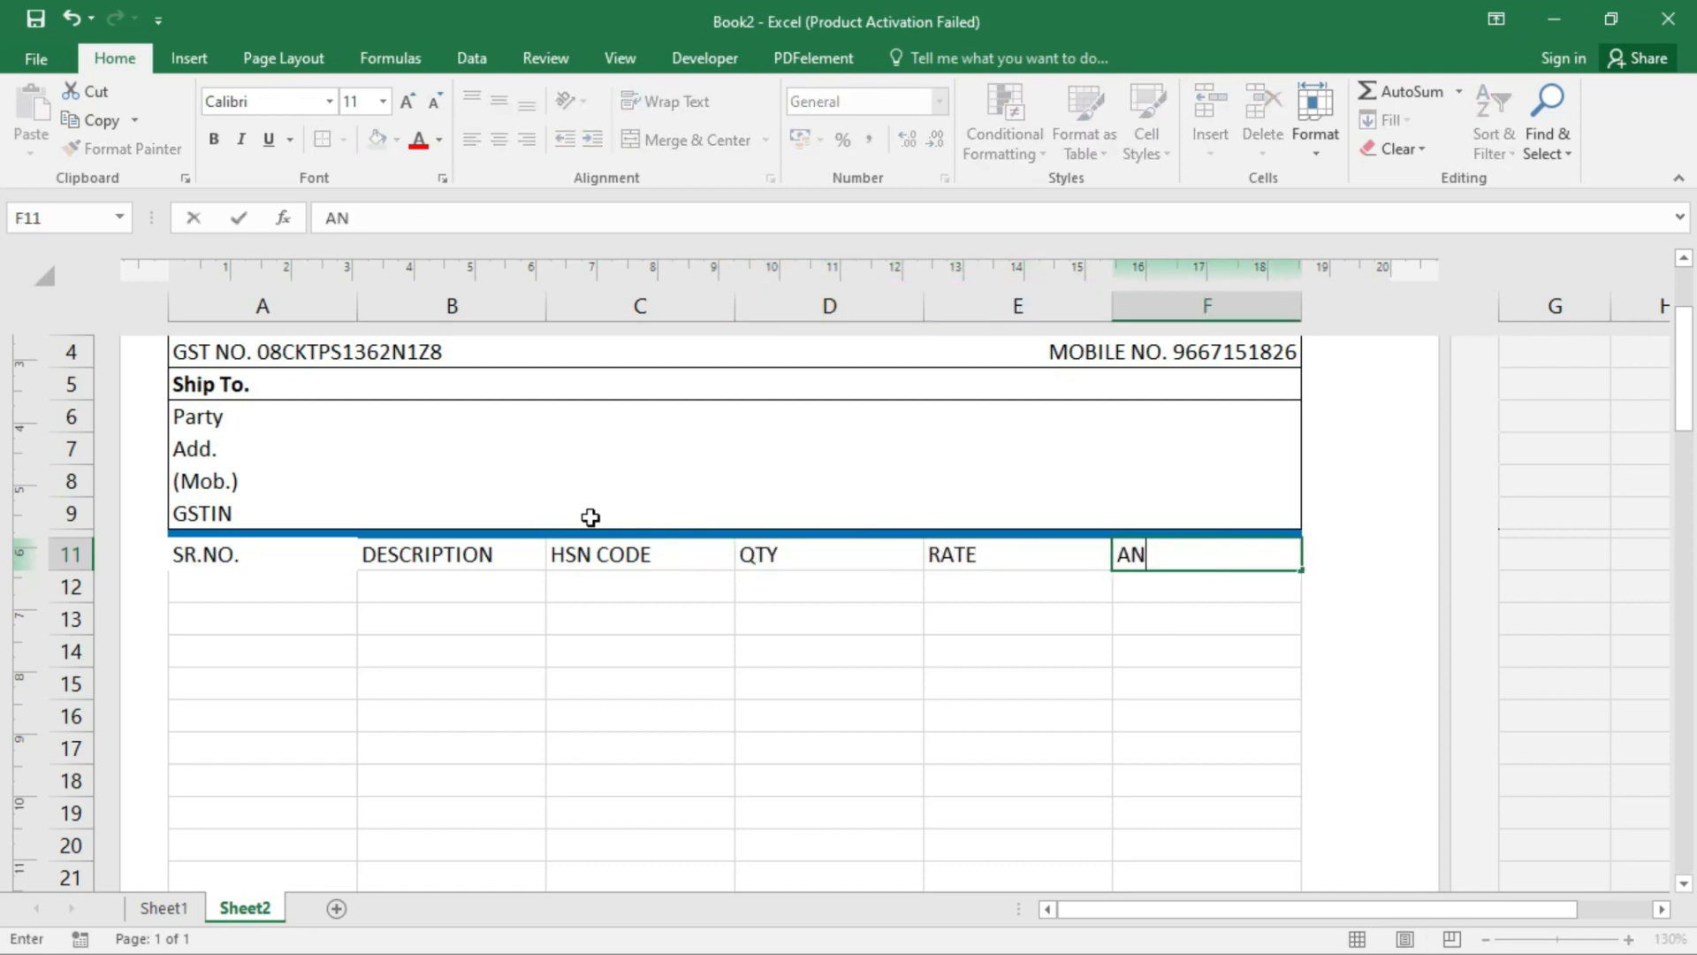
pyautogui.write('OUN')
pyautogui.press('Down')
pyautogui.press('Left')
pyautogui.press('Left')
pyautogui.press('Left')
pyautogui.press('Left')
pyautogui.press('Left')
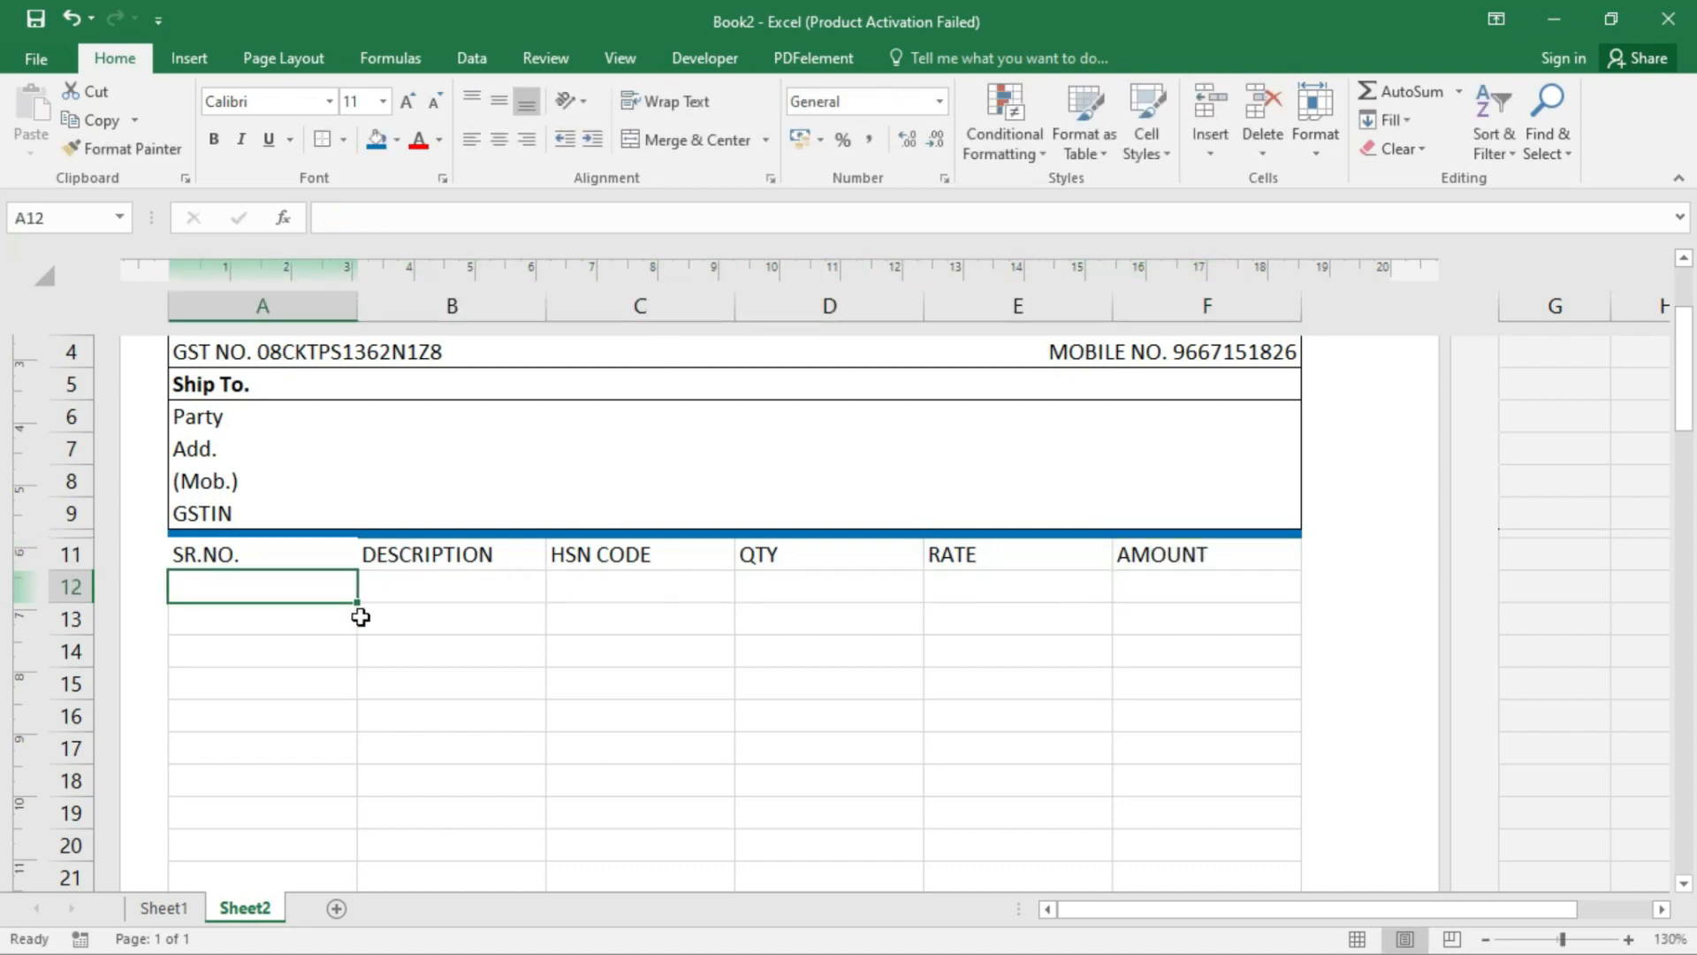
# - Fill serial numbers 1 to 15 down A12:A26 from a 1, 2 start
pyautogui.write('1')
pyautogui.press('Return')
pyautogui.write('2')
pyautogui.press('Return')
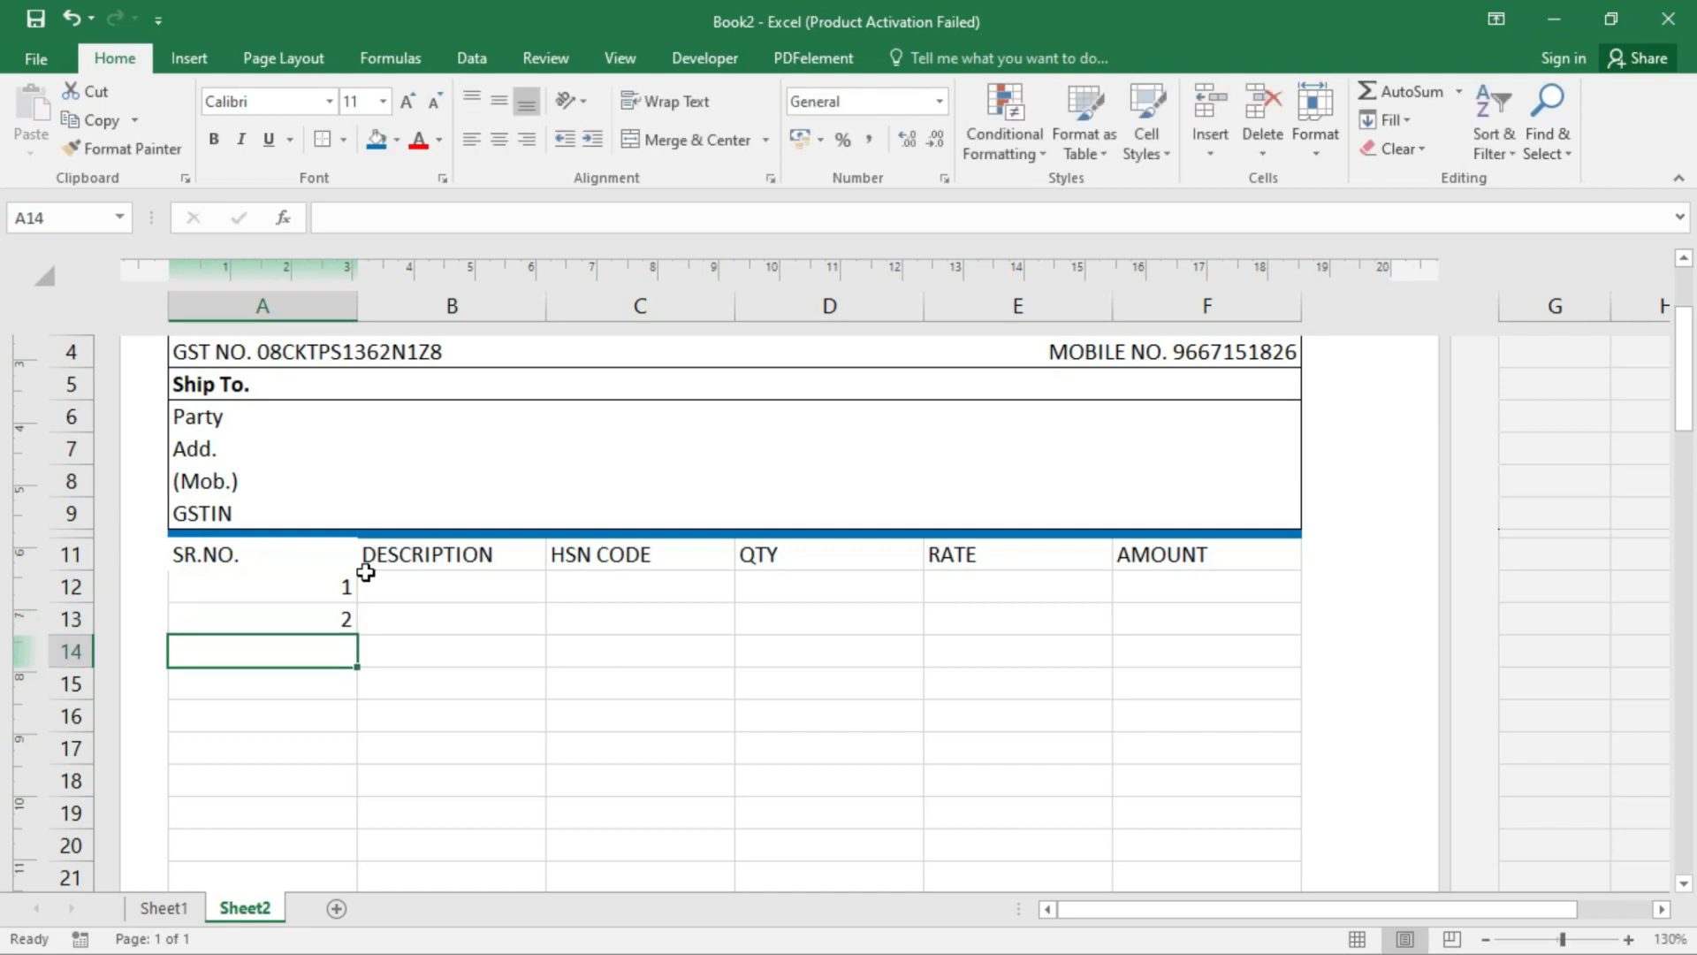
pyautogui.moveTo(335, 576); pyautogui.dragTo(330, 652)
# - Apply All Borders to A11:F26 and centre its contents horizontally and vertically
pyautogui.scroll(5, 334, 663)
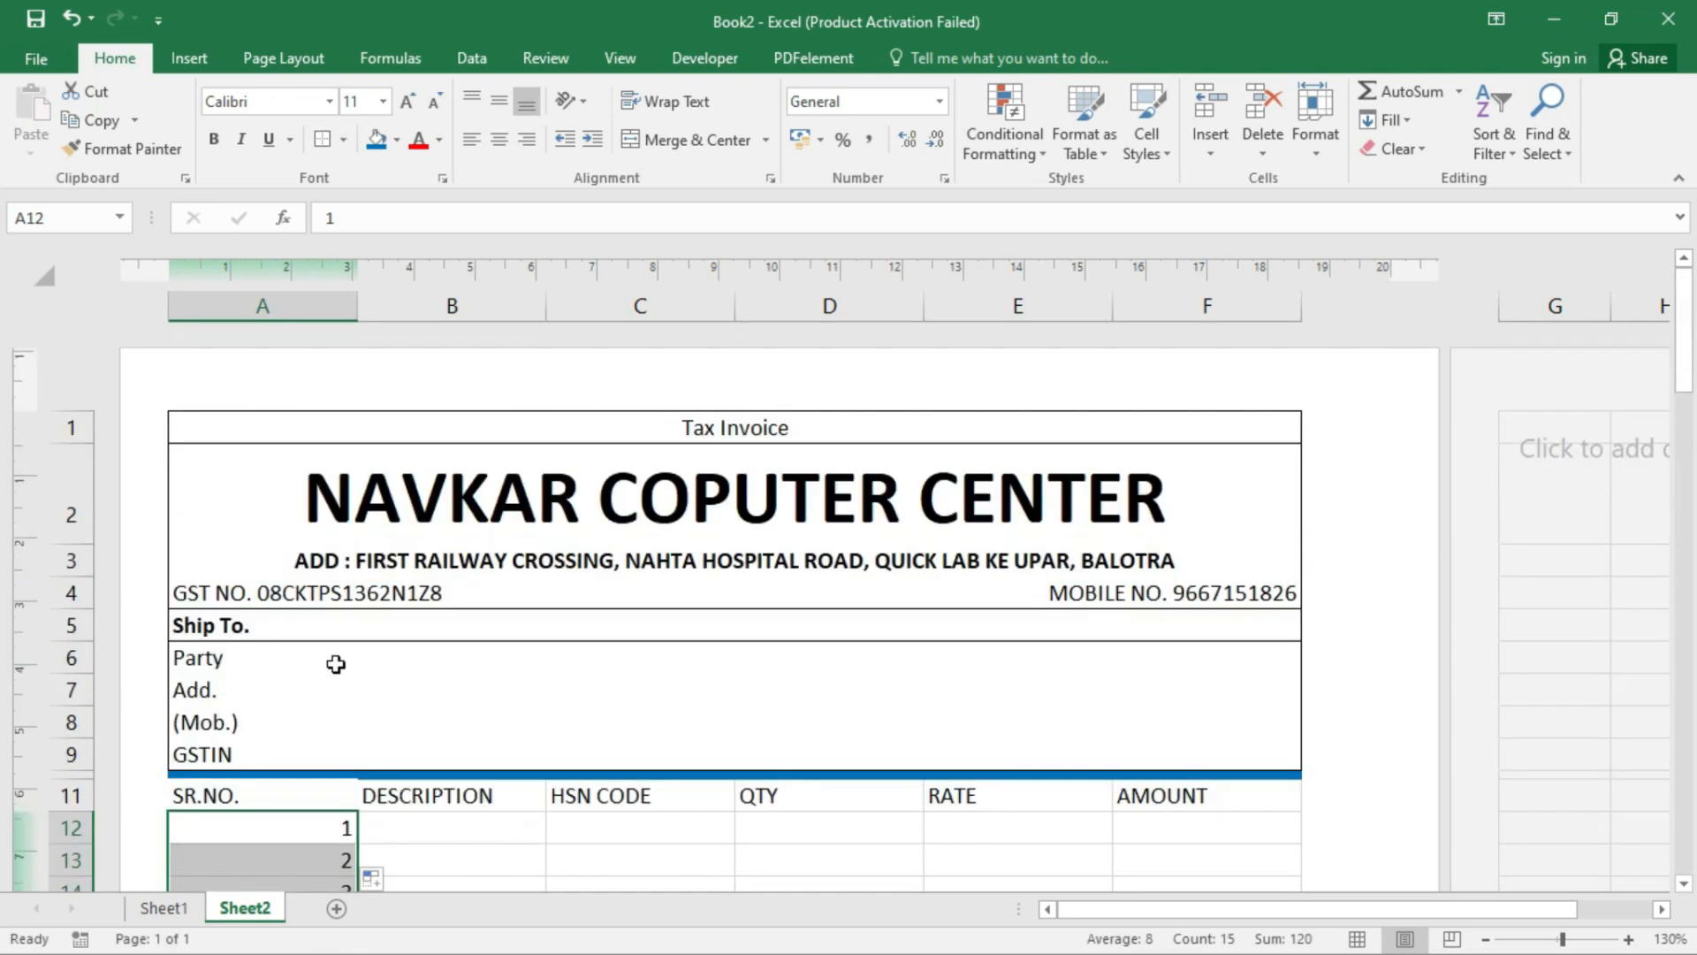
pyautogui.scroll(-1, 367, 686)
pyautogui.scroll(-1, 366, 685)
pyautogui.moveTo(303, 450); pyautogui.dragTo(1299, 822)
pyautogui.click(346, 141)
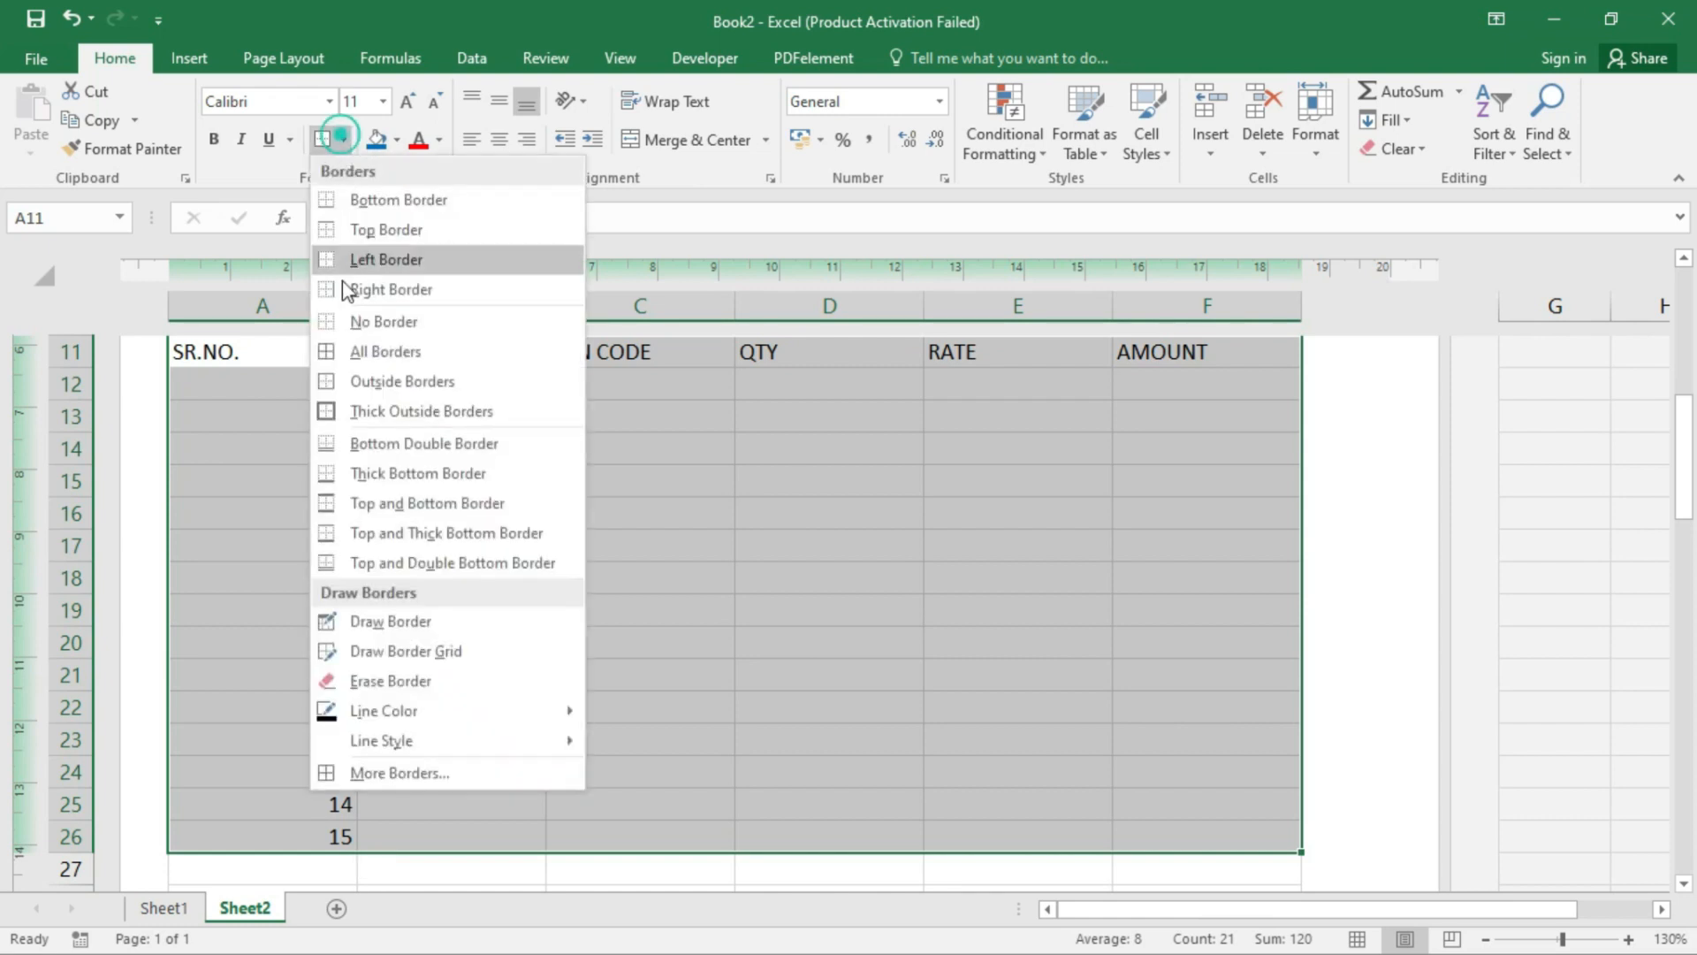
pyautogui.click(367, 347)
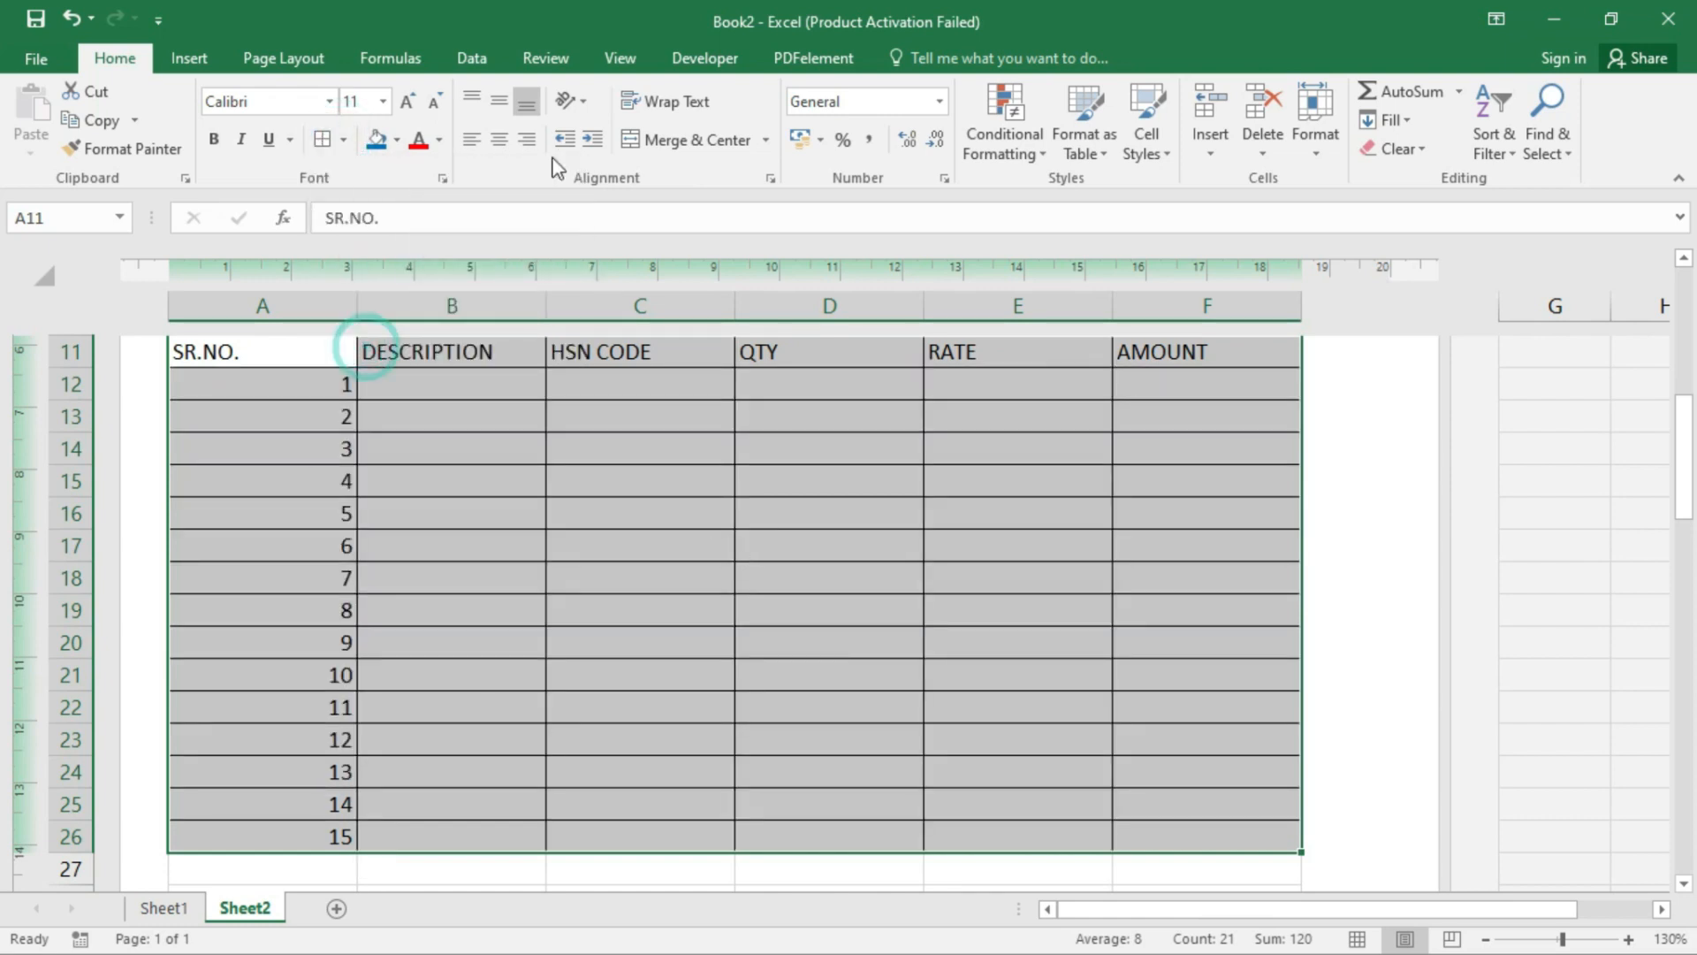
pyautogui.click(499, 140)
pyautogui.click(500, 101)
pyautogui.click(529, 490)
pyautogui.scroll(3, 401, 423)
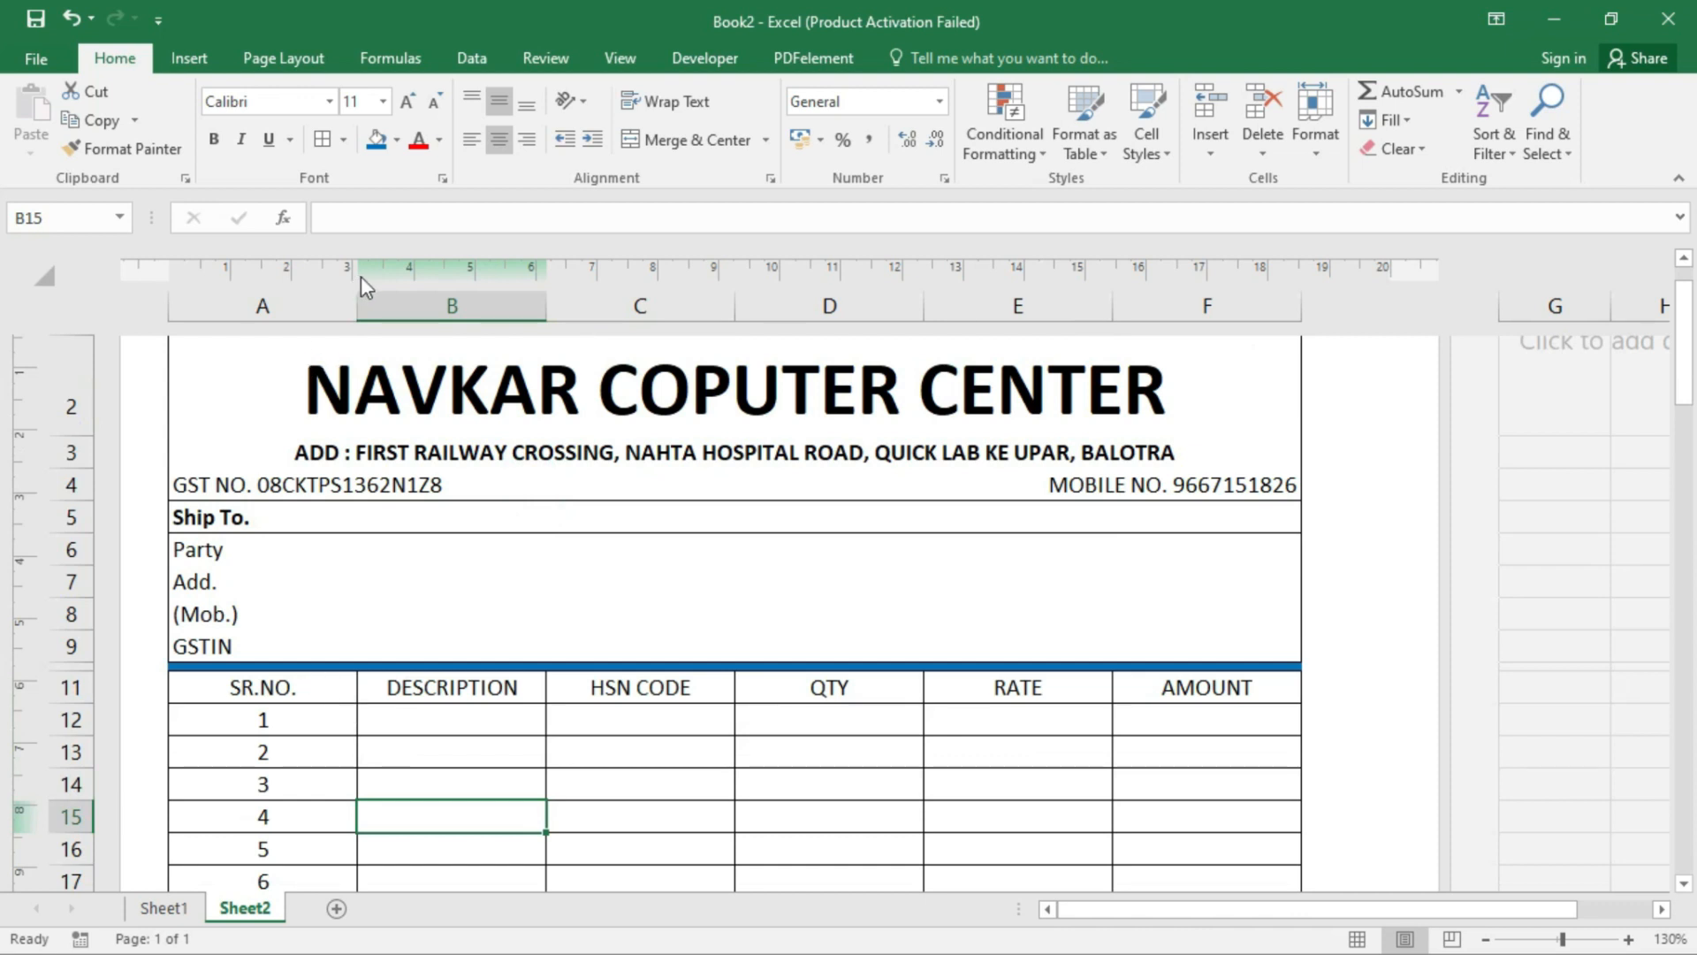
# - Narrow columns A, C and D and drag column B much wider
pyautogui.moveTo(358, 309); pyautogui.dragTo(256, 316)
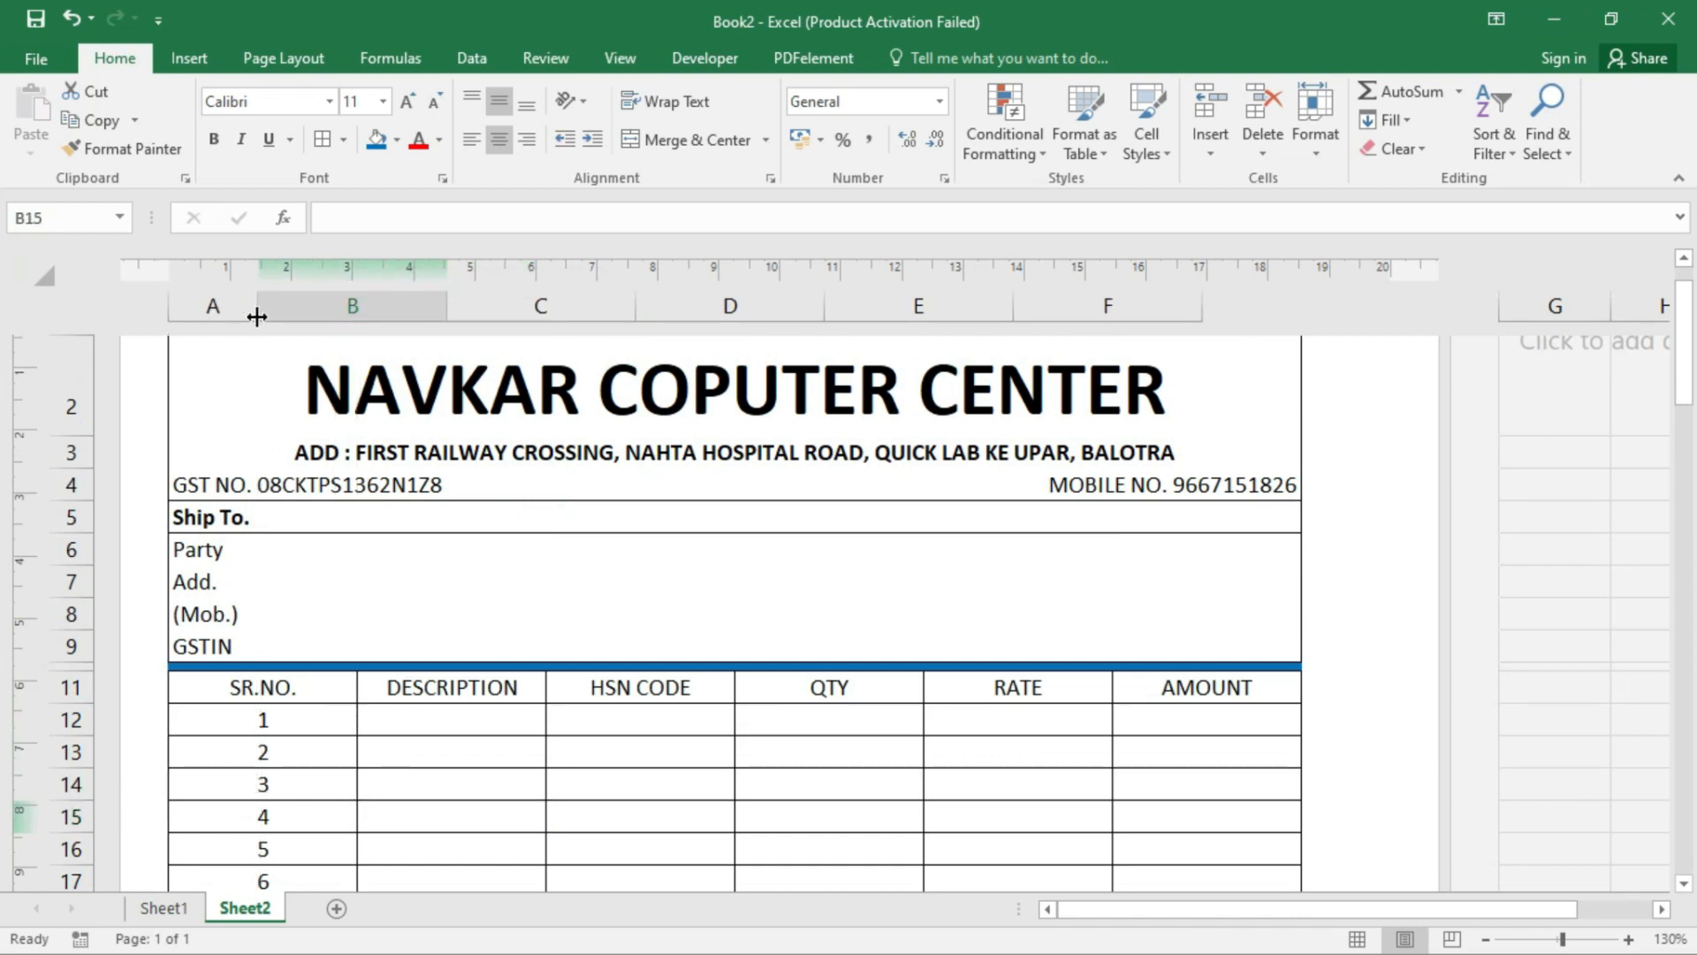
pyautogui.click(432, 666)
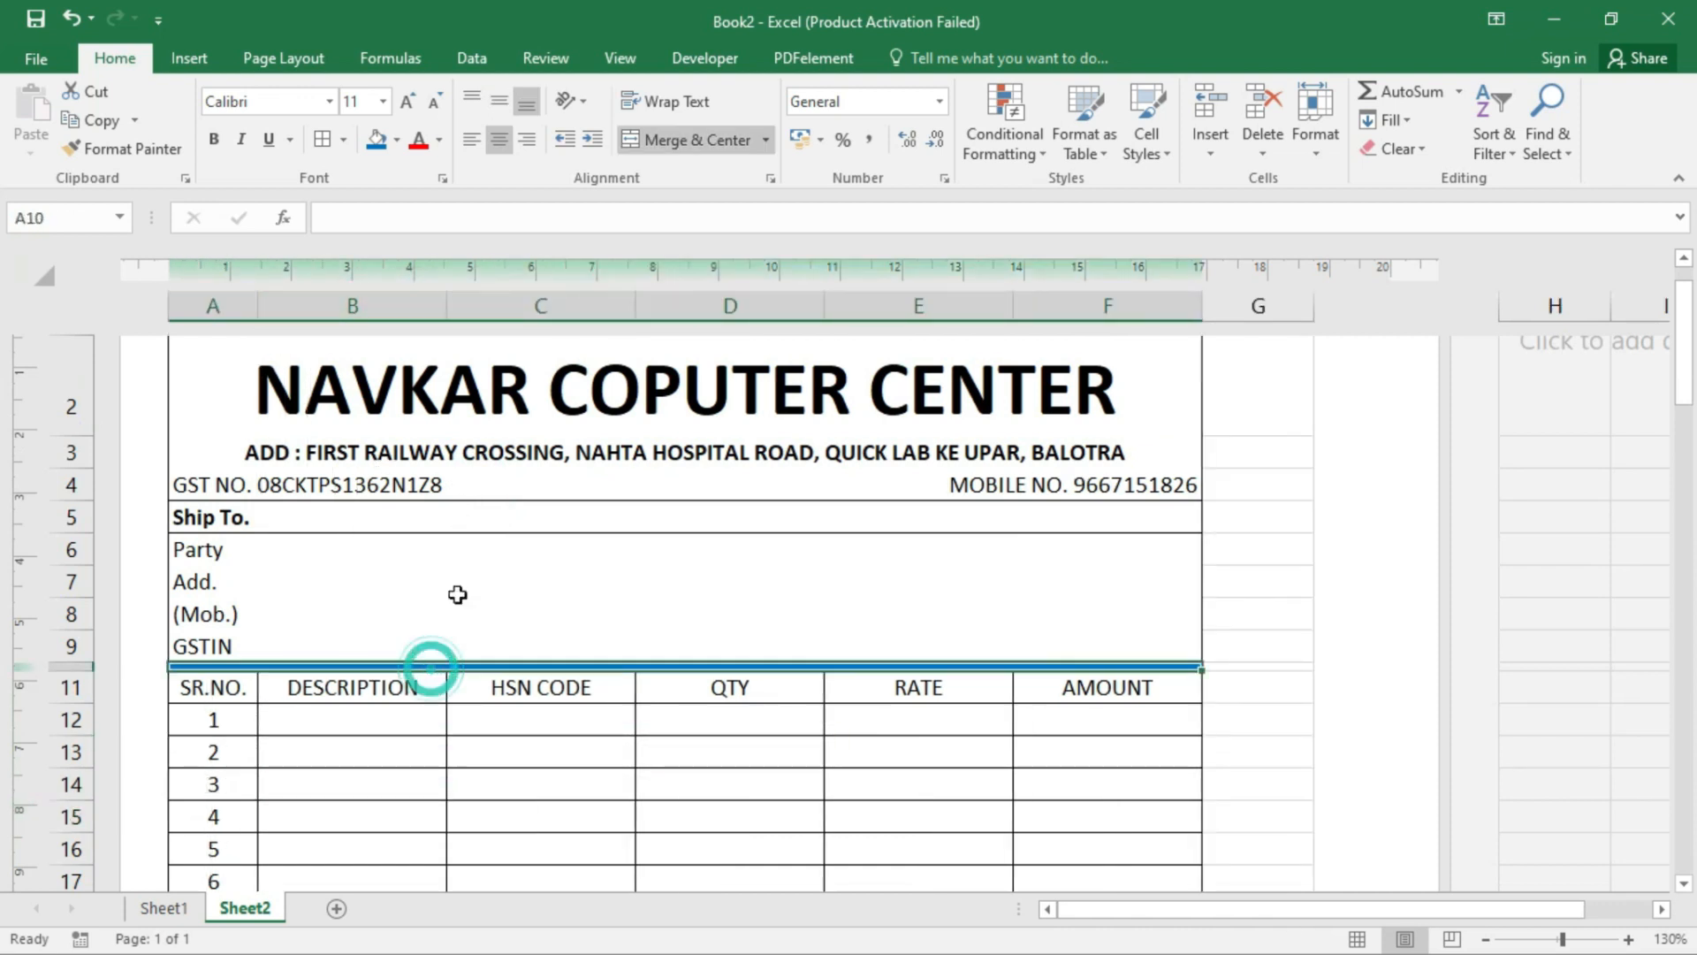
pyautogui.click(433, 692)
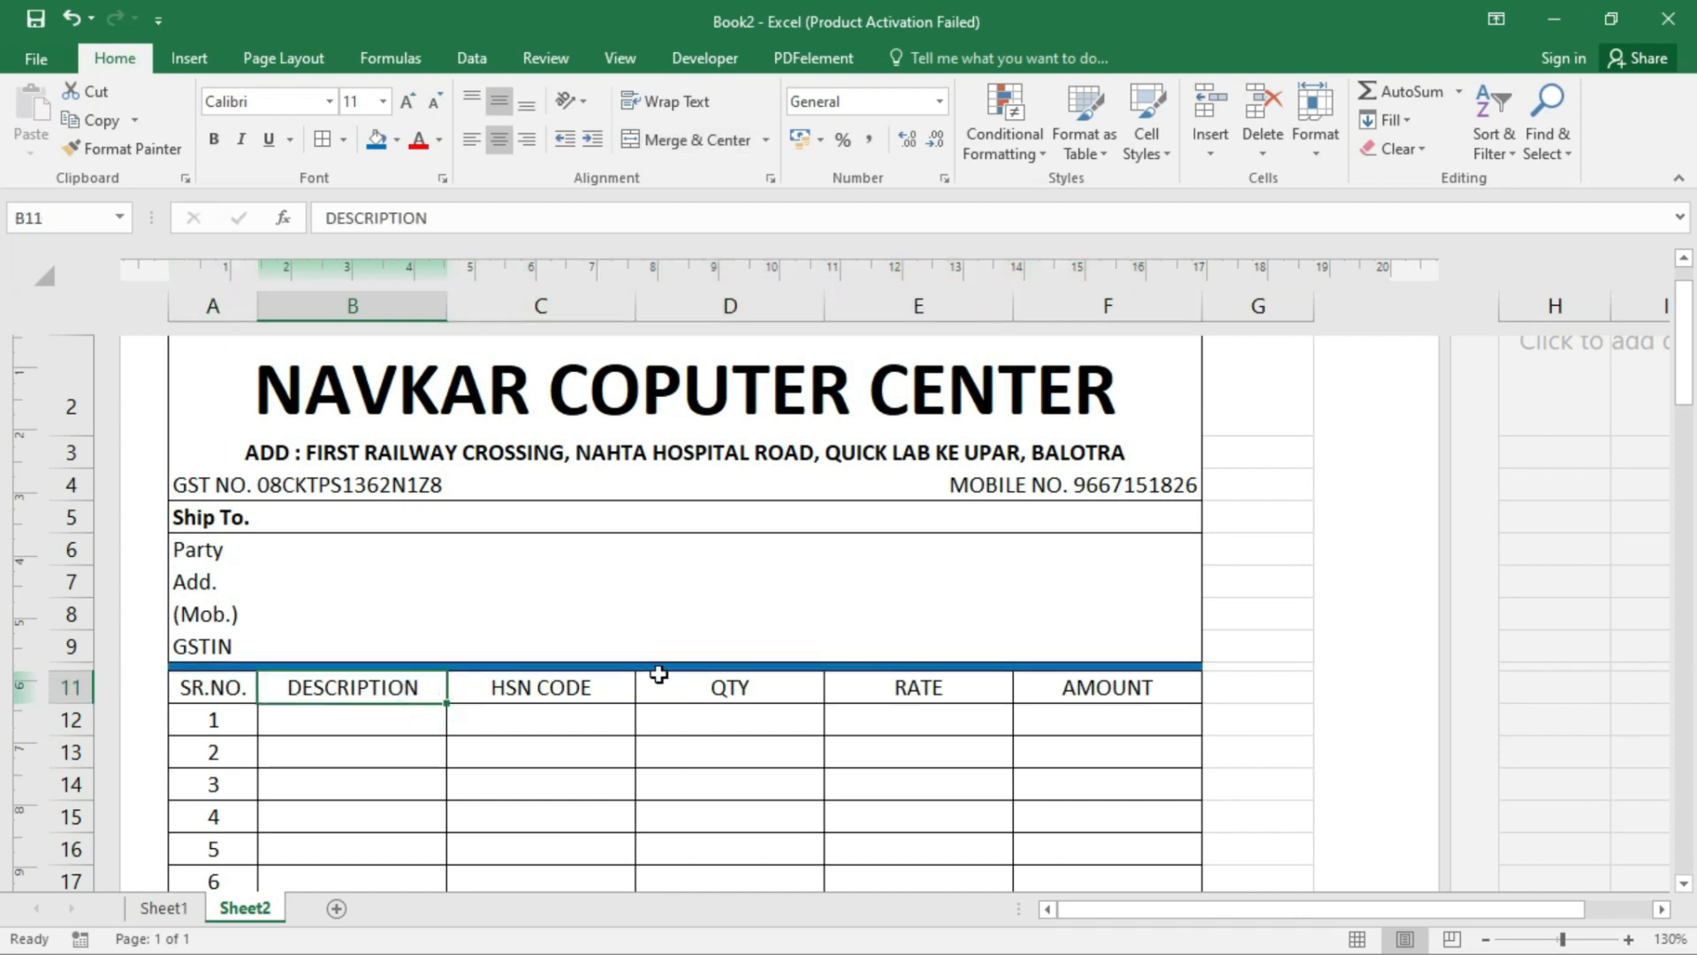
pyautogui.moveTo(632, 306); pyautogui.dragTo(571, 306)
pyautogui.moveTo(759, 306); pyautogui.dragTo(677, 311)
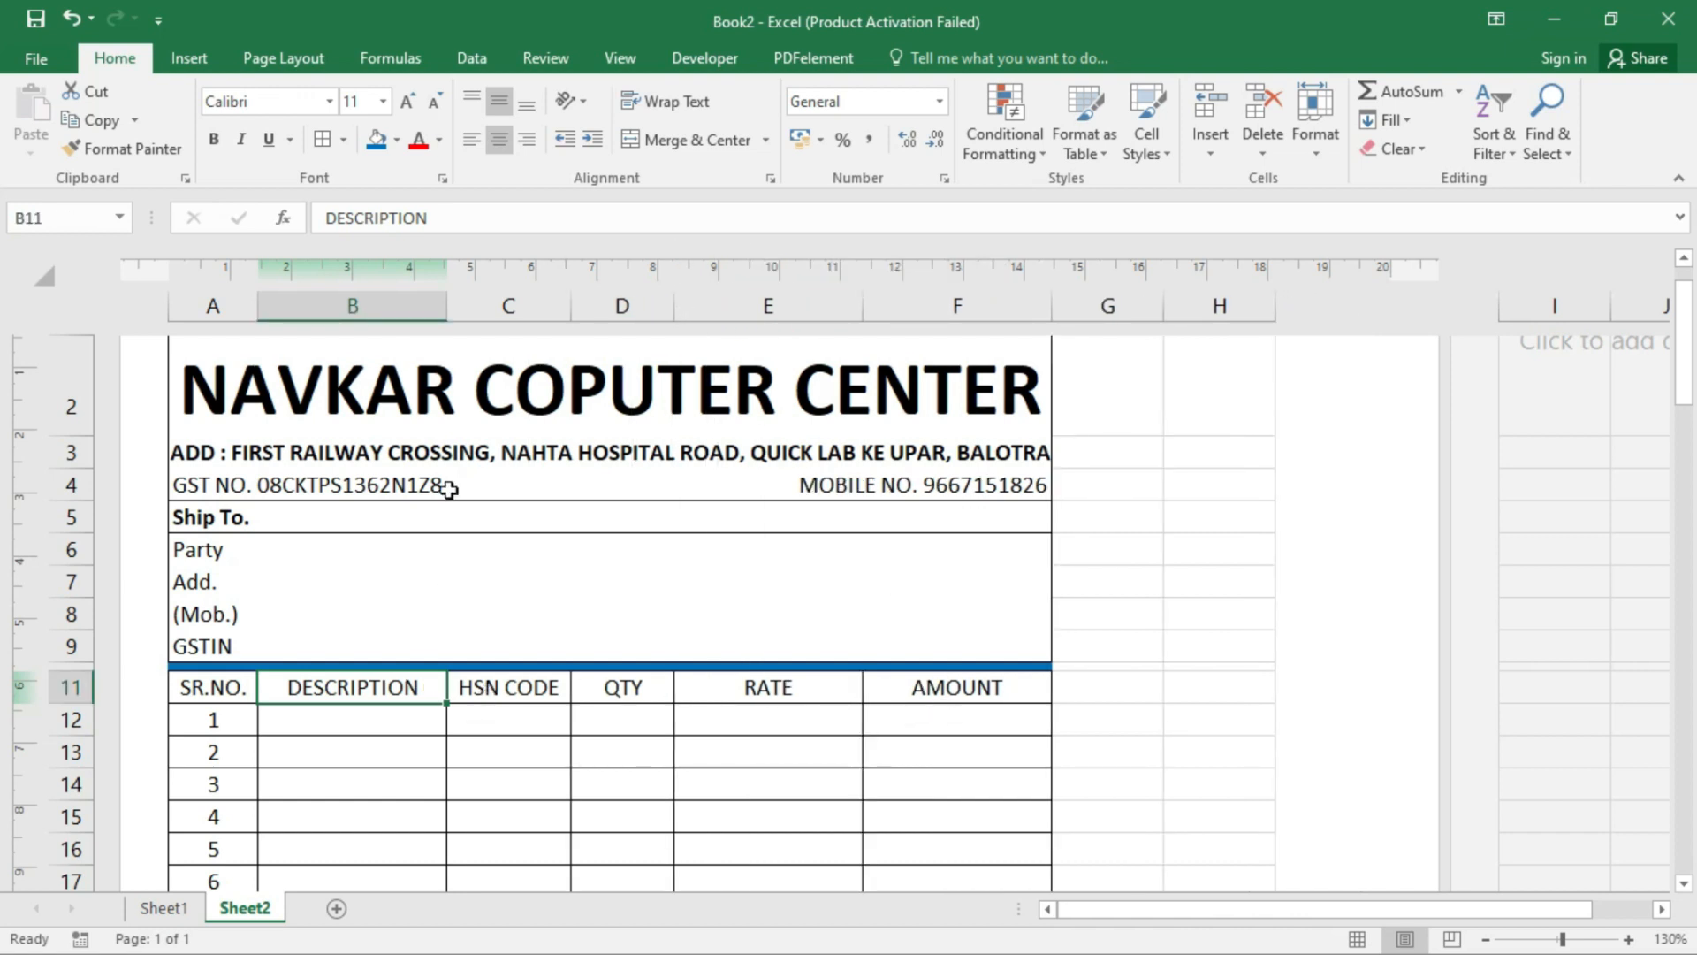
pyautogui.moveTo(448, 305); pyautogui.dragTo(716, 309)
pyautogui.moveTo(723, 310); pyautogui.dragTo(737, 311)
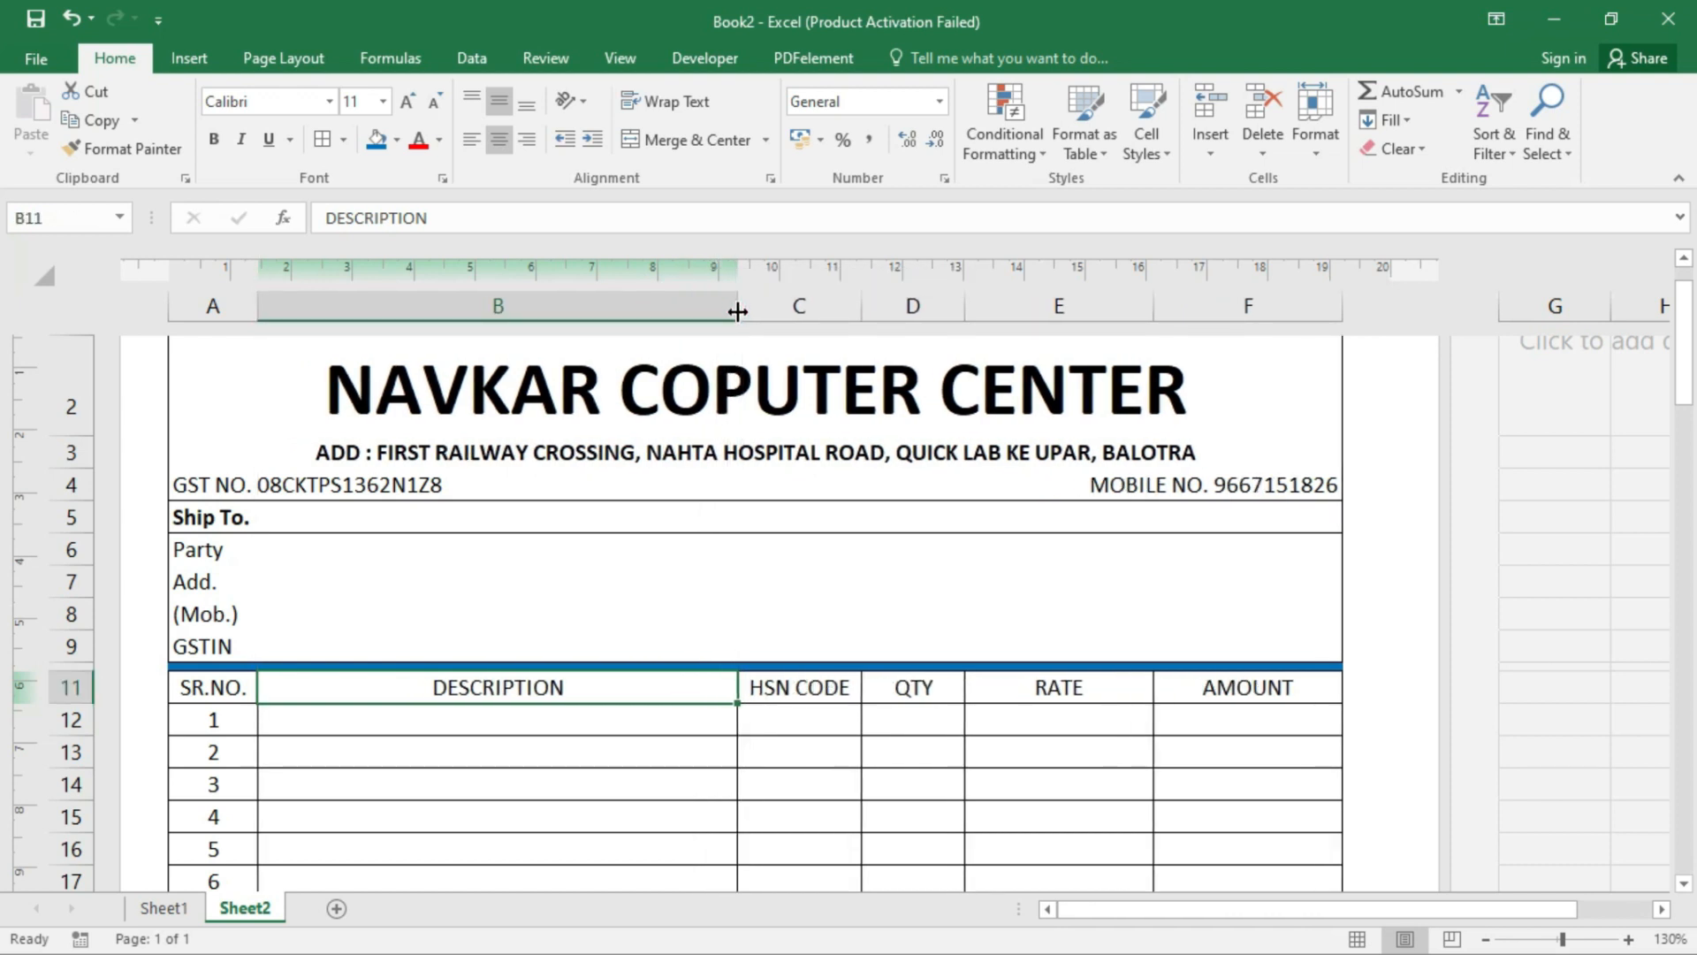
# - Select A27:C27 for the amount-in-words label
pyautogui.scroll(-2, 503, 681)
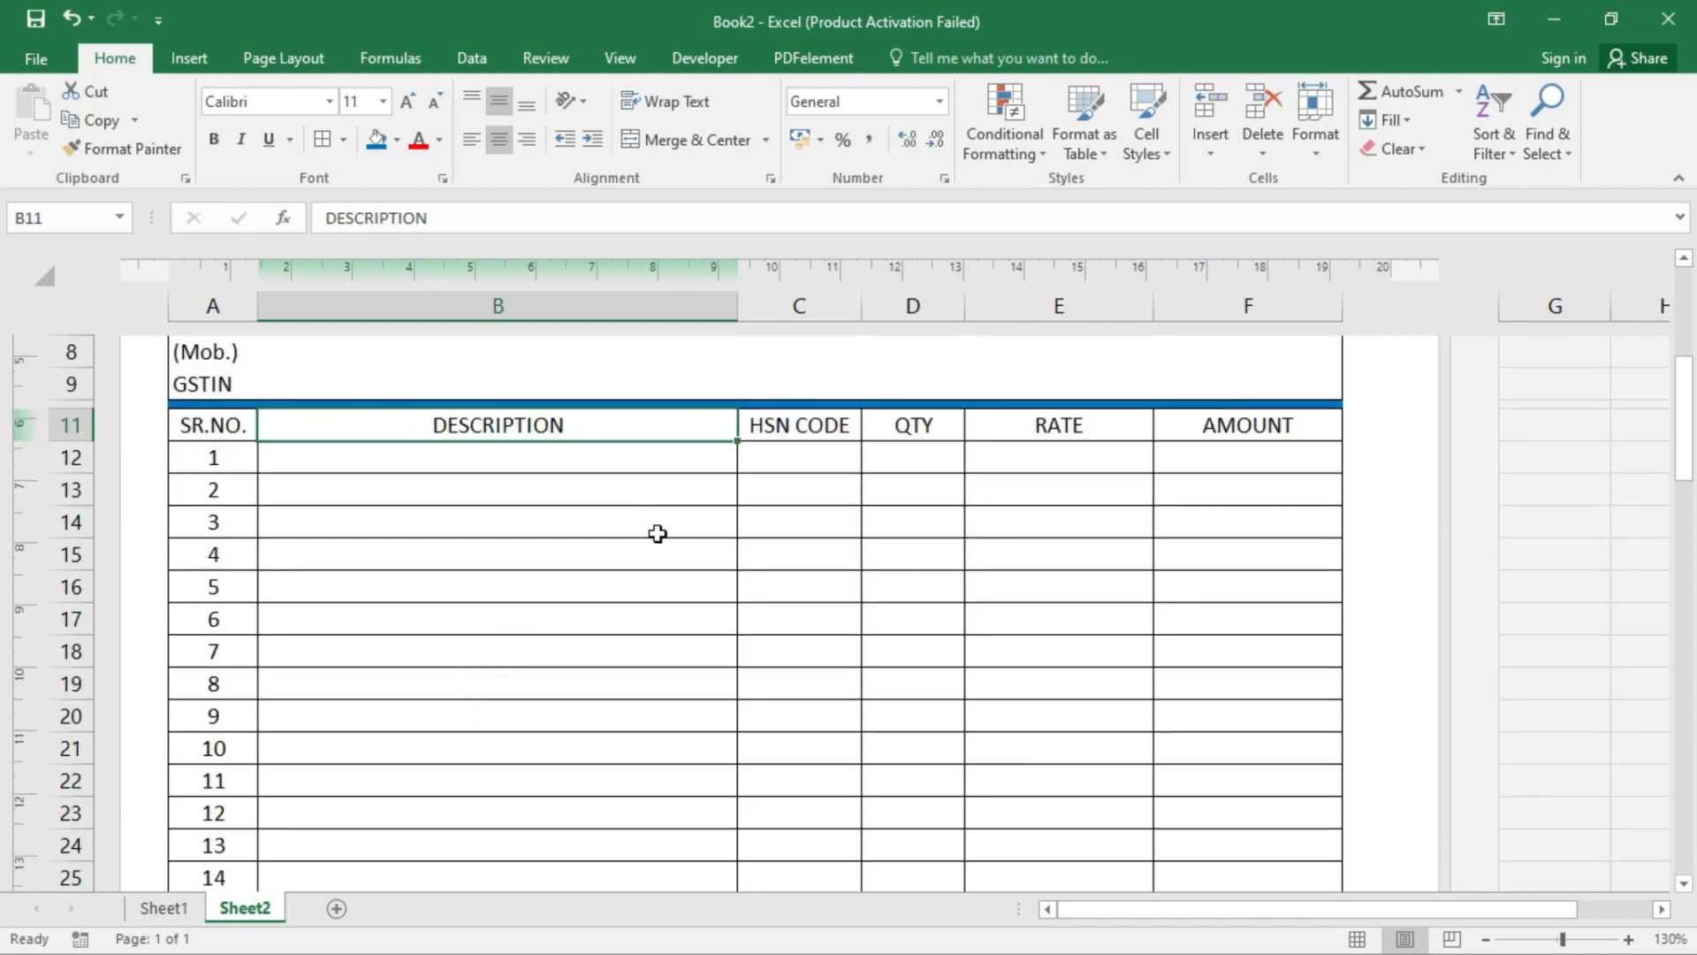
pyautogui.scroll(-3, 628, 591)
pyautogui.moveTo(229, 682); pyautogui.dragTo(837, 682)
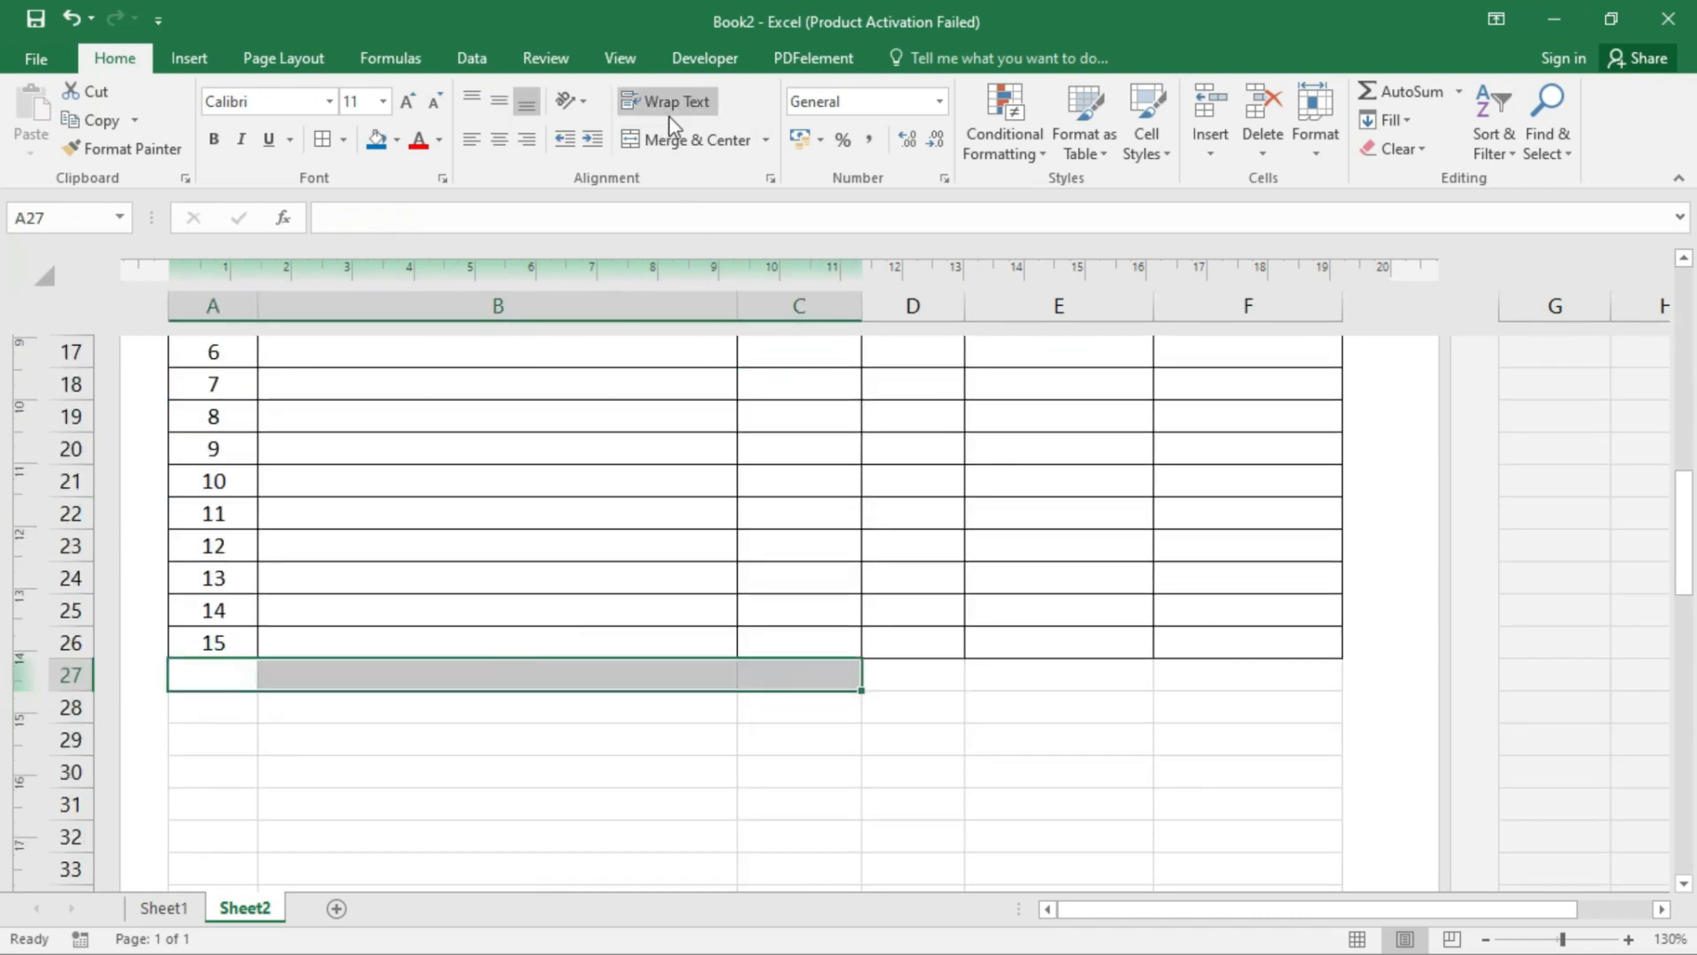
# - Add merged labels 'AMOUNT IN WORD' in A27:C27 and 'TOTAL AMOUNT' in D27:E27
pyautogui.click(682, 141)
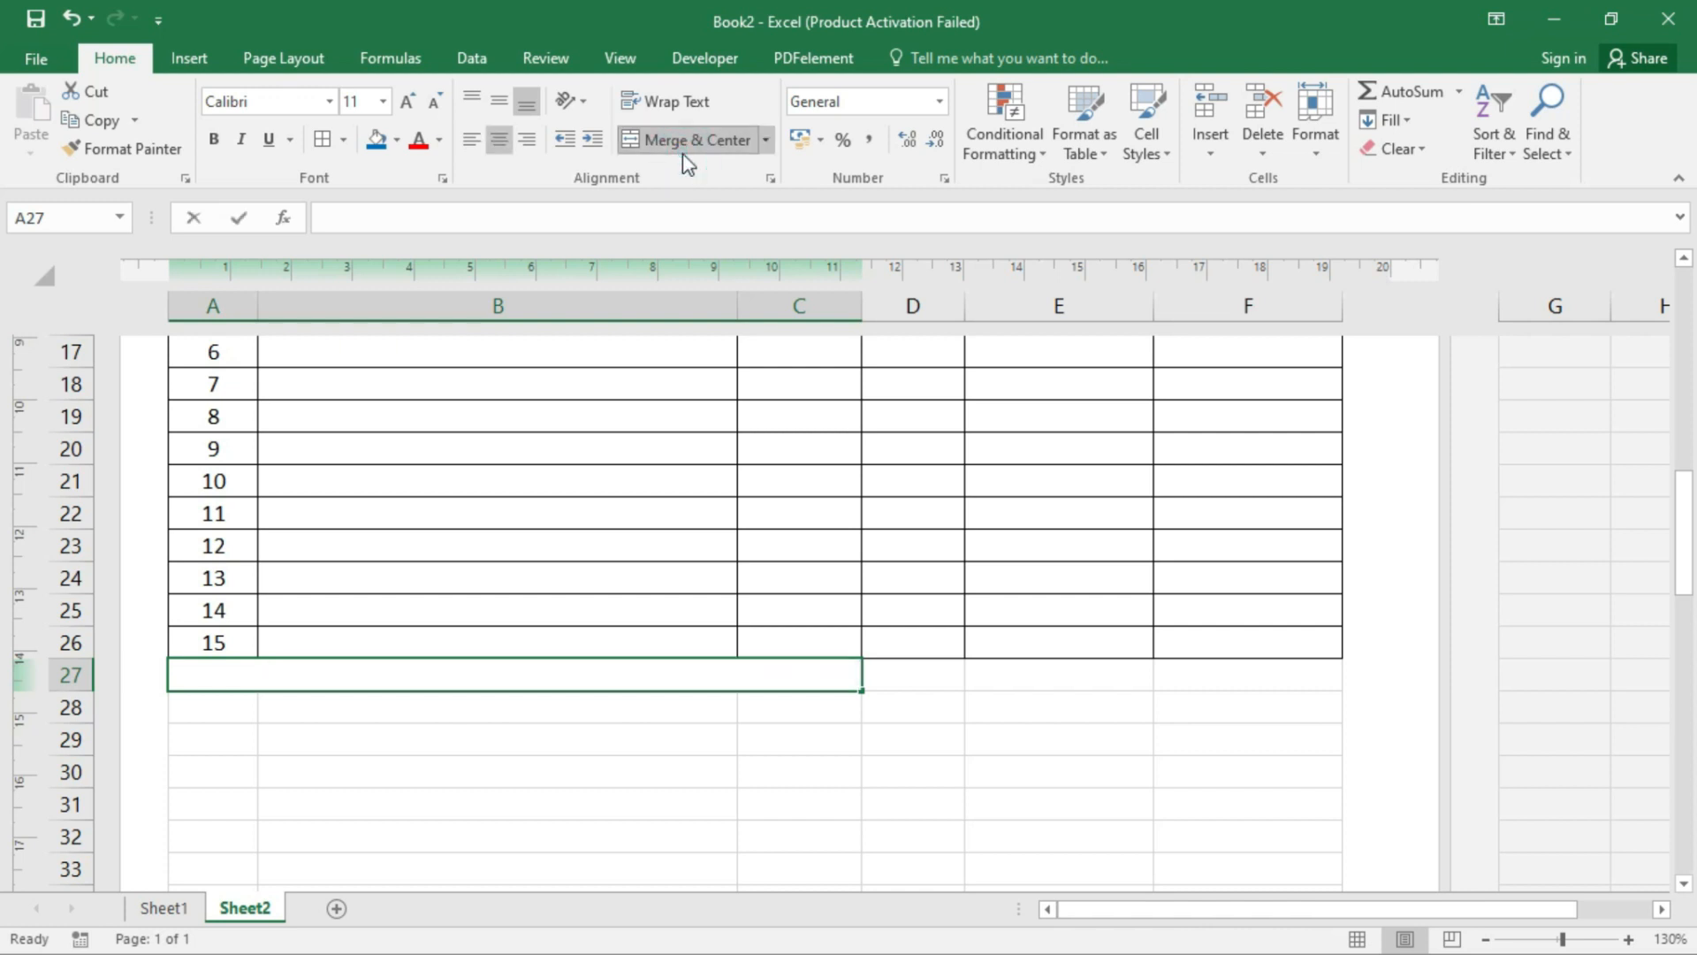
pyautogui.write('AMOUNT IN WORD')
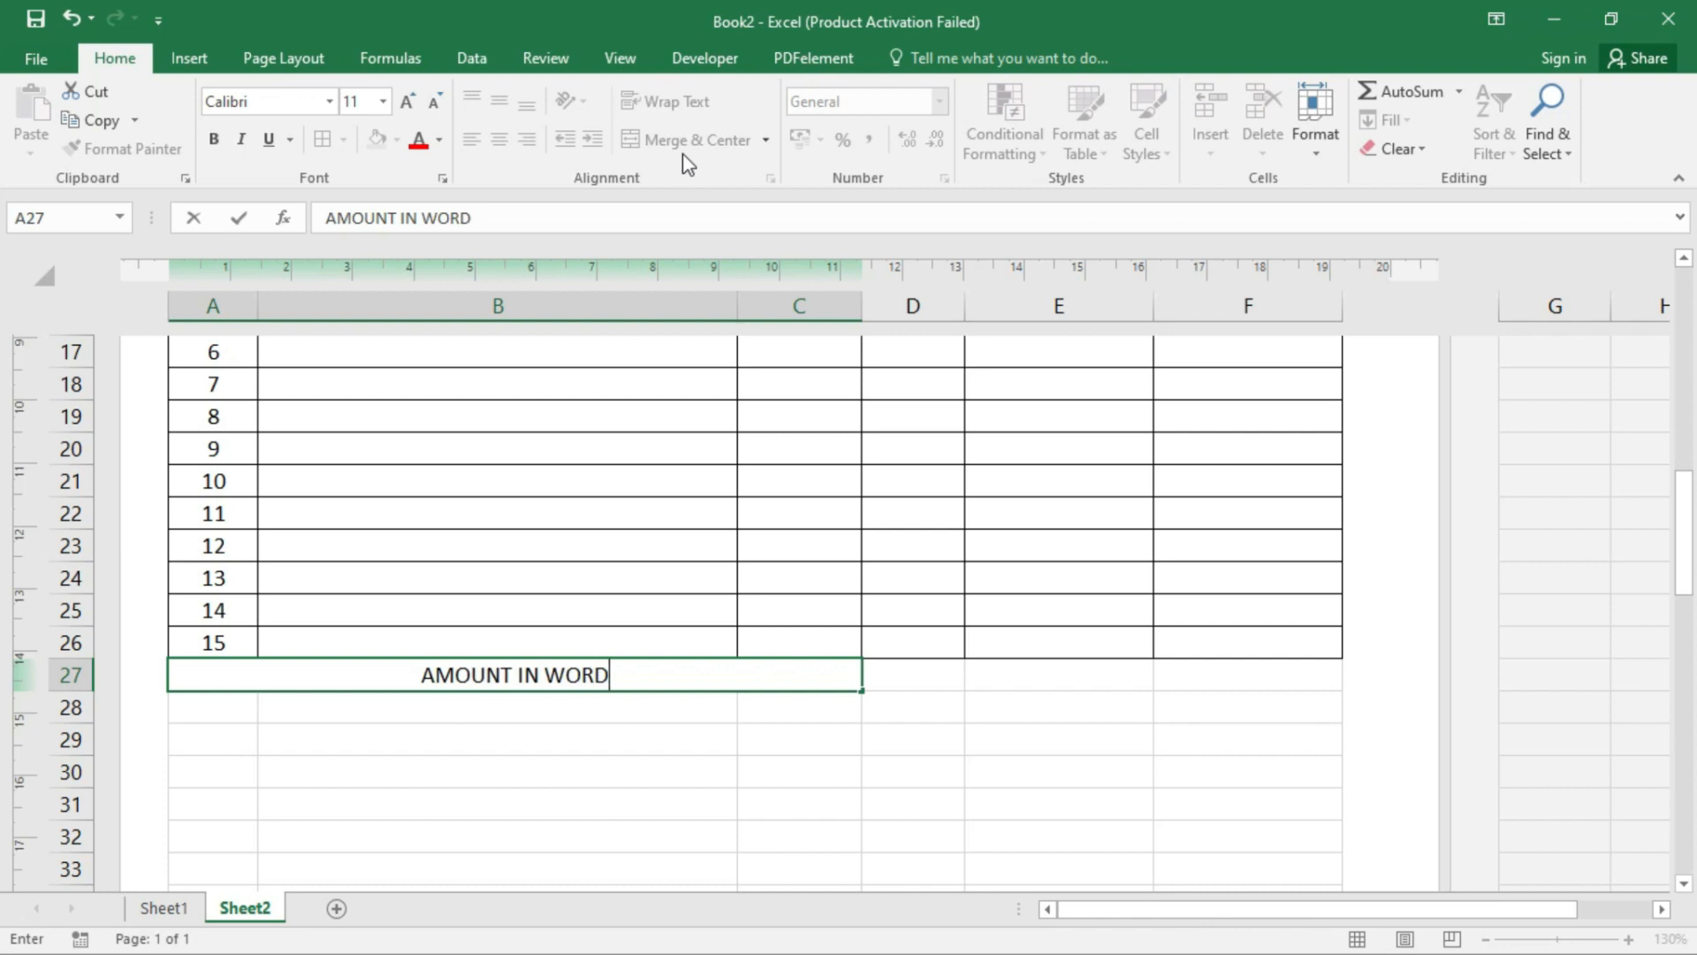
pyautogui.press('Tab')
pyautogui.press('Tab')
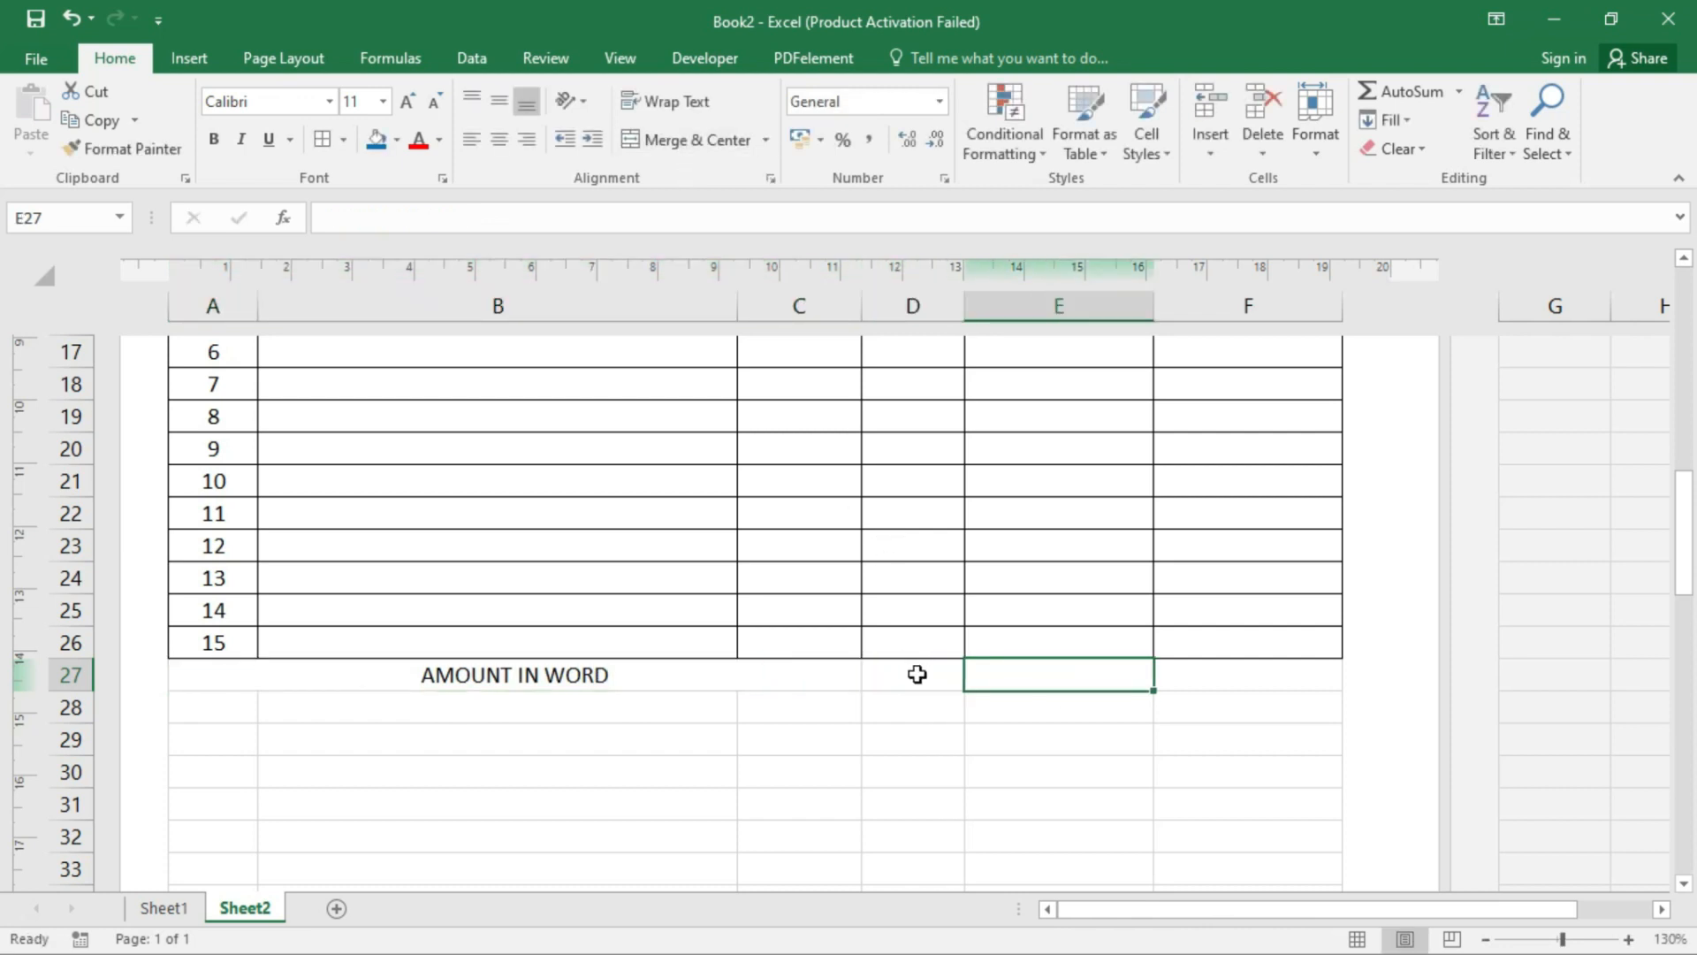
pyautogui.moveTo(917, 675); pyautogui.dragTo(1120, 669)
pyautogui.click(721, 142)
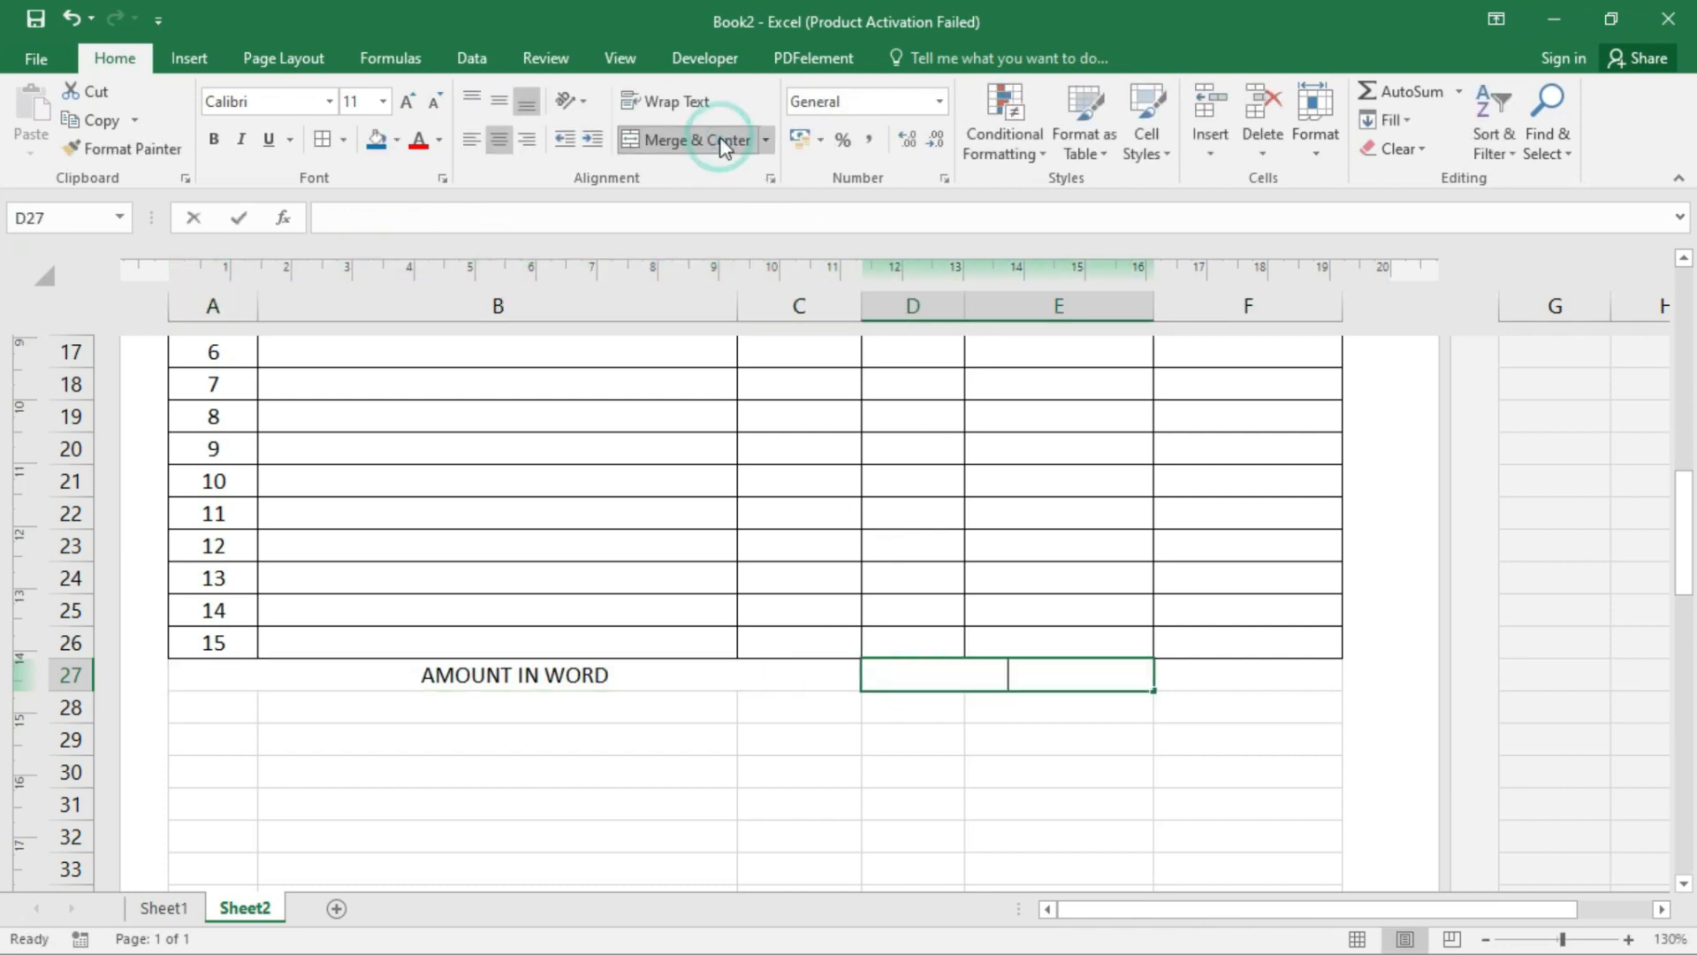
pyautogui.write('TOTAL AMOUNT')
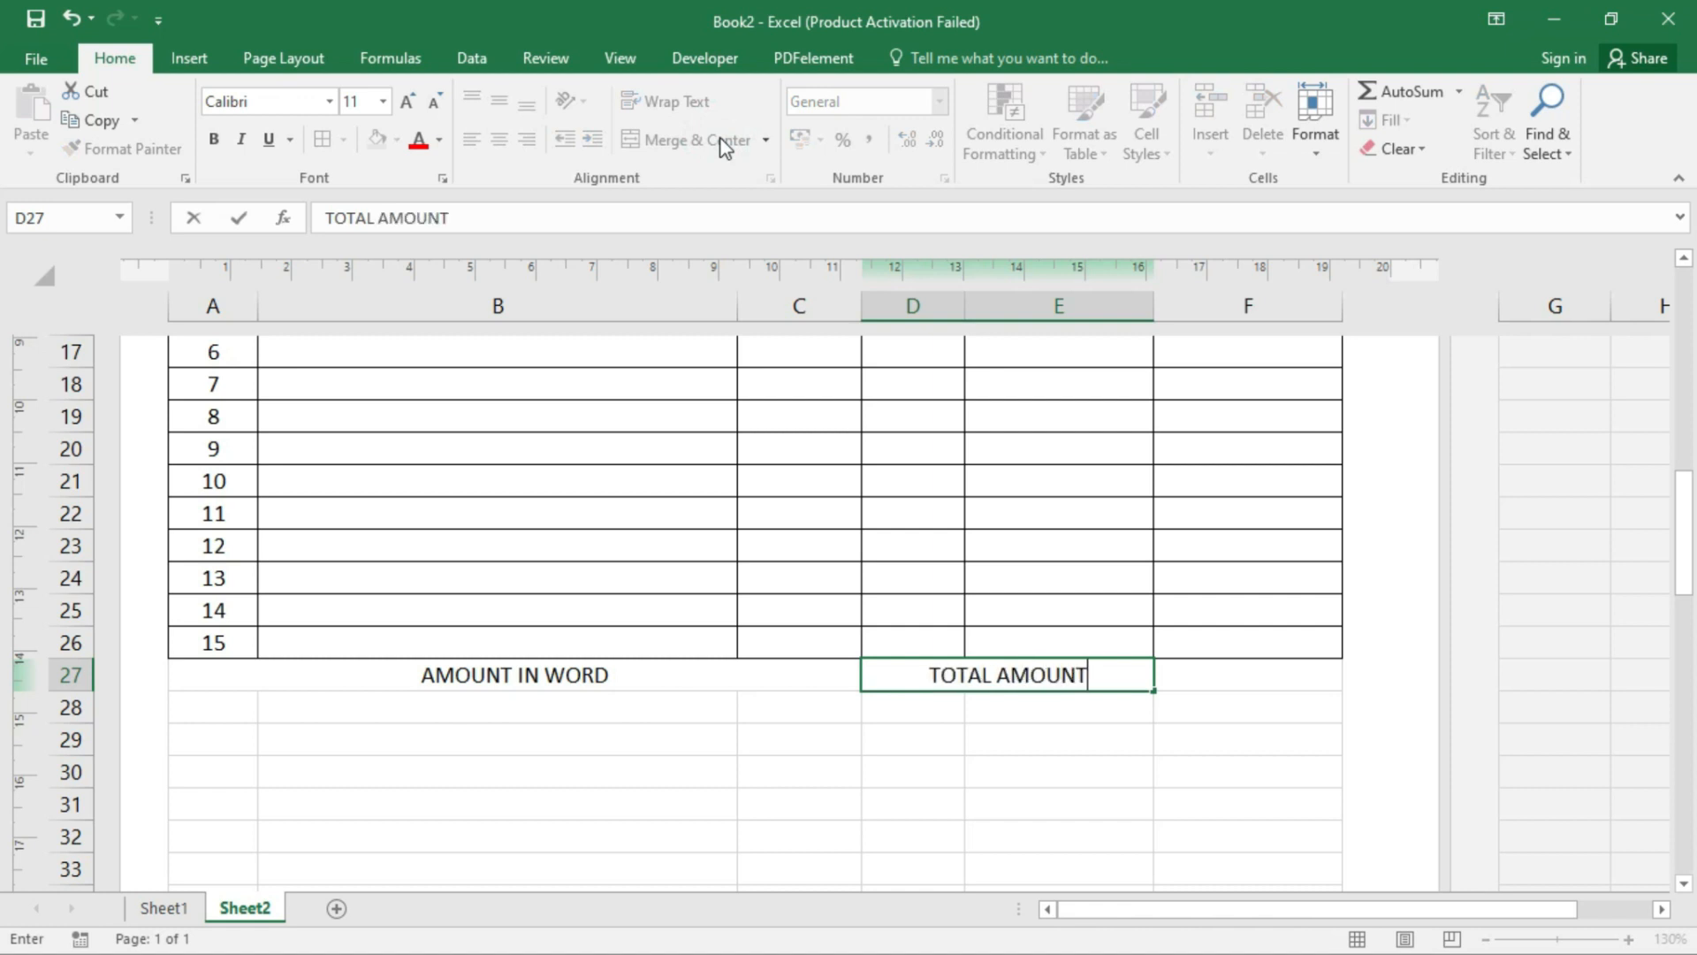
pyautogui.press('Return')
# - Enter CGST, SGST, IGST and TOTAL NET AMOUNT labels in D28:D31
pyautogui.write('CD')
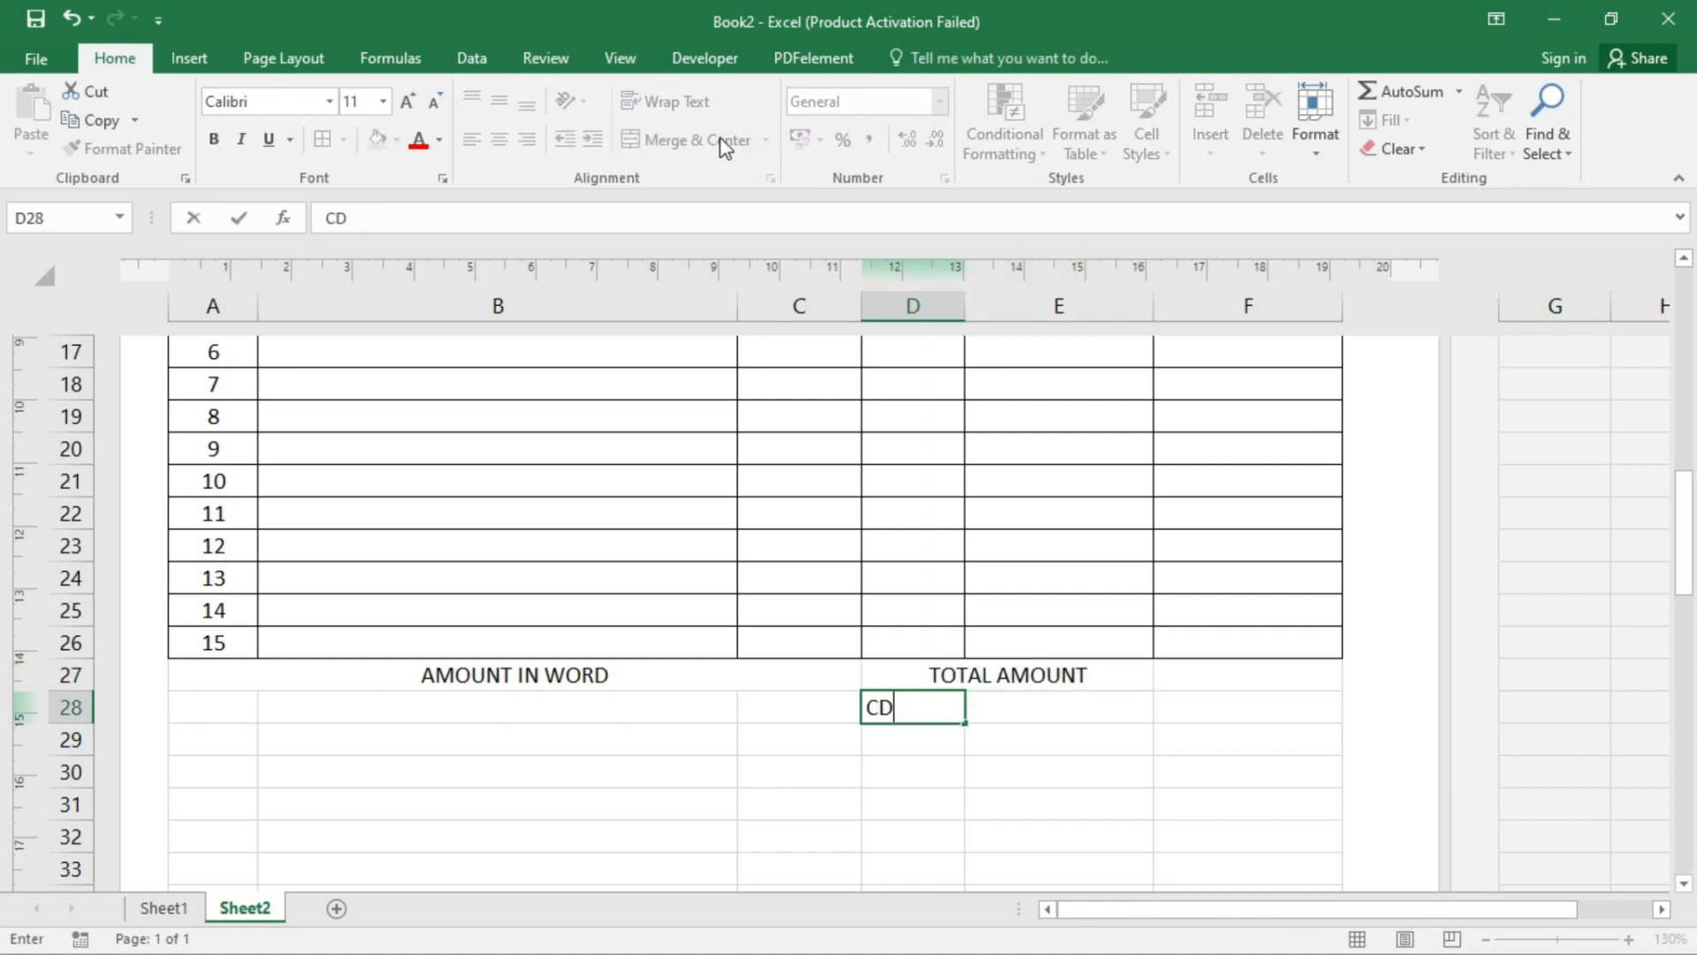
pyautogui.press('Return')
pyautogui.write('SGC')
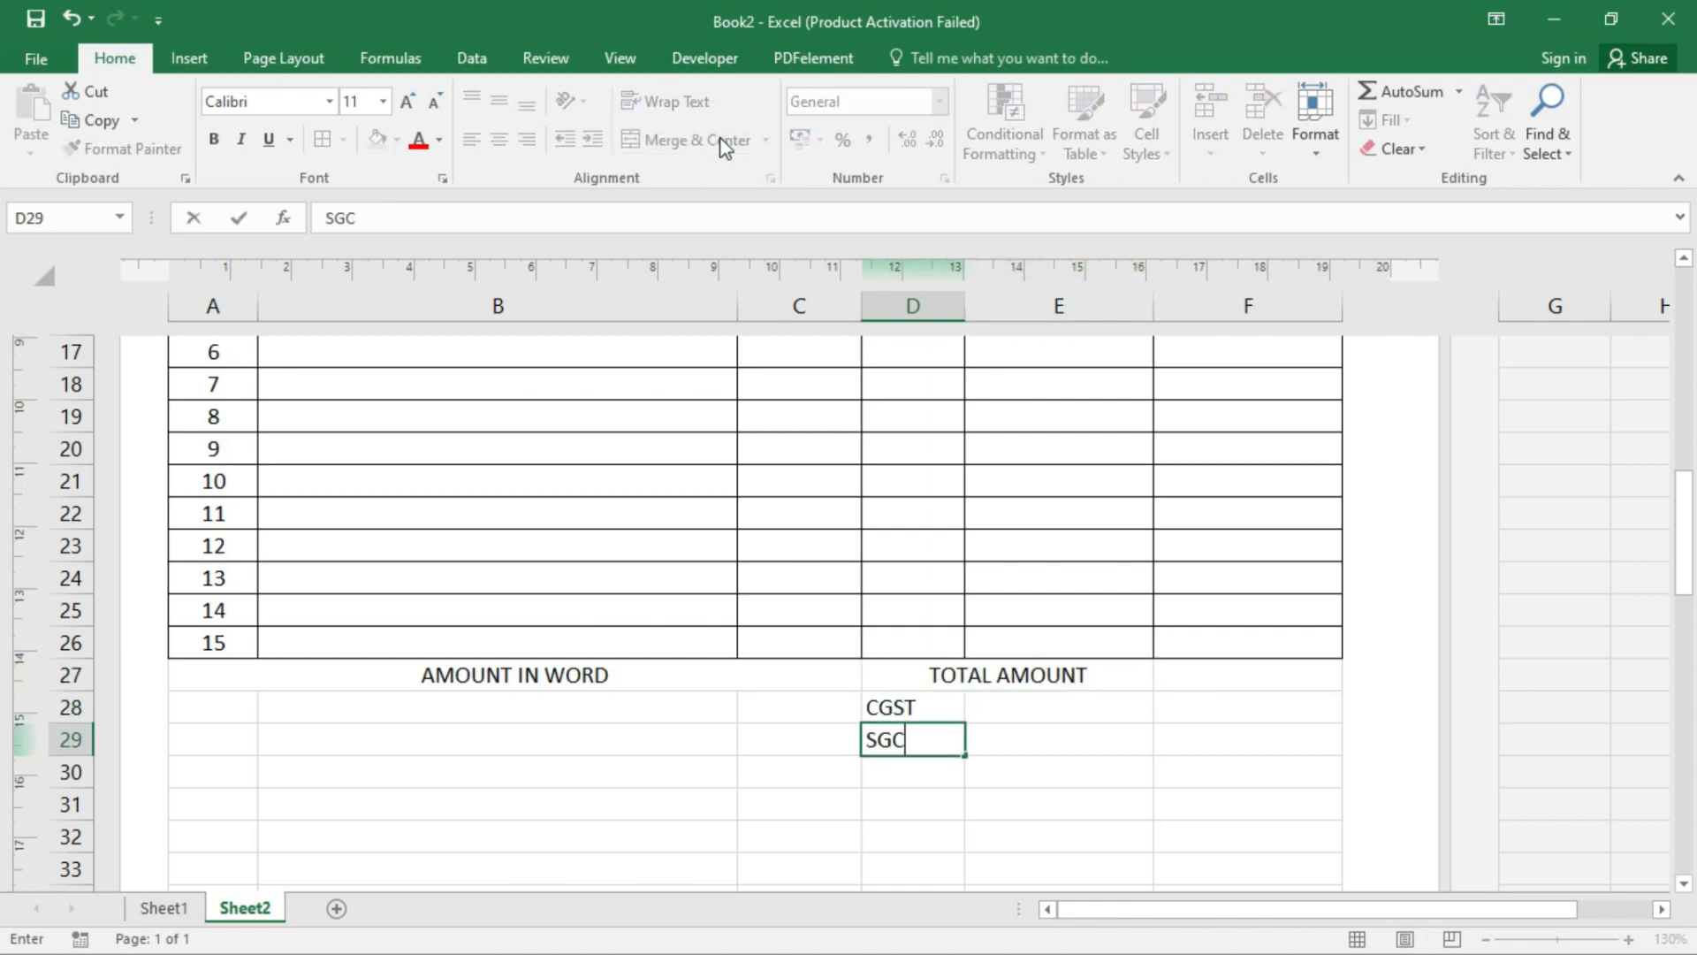
pyautogui.press('Return')
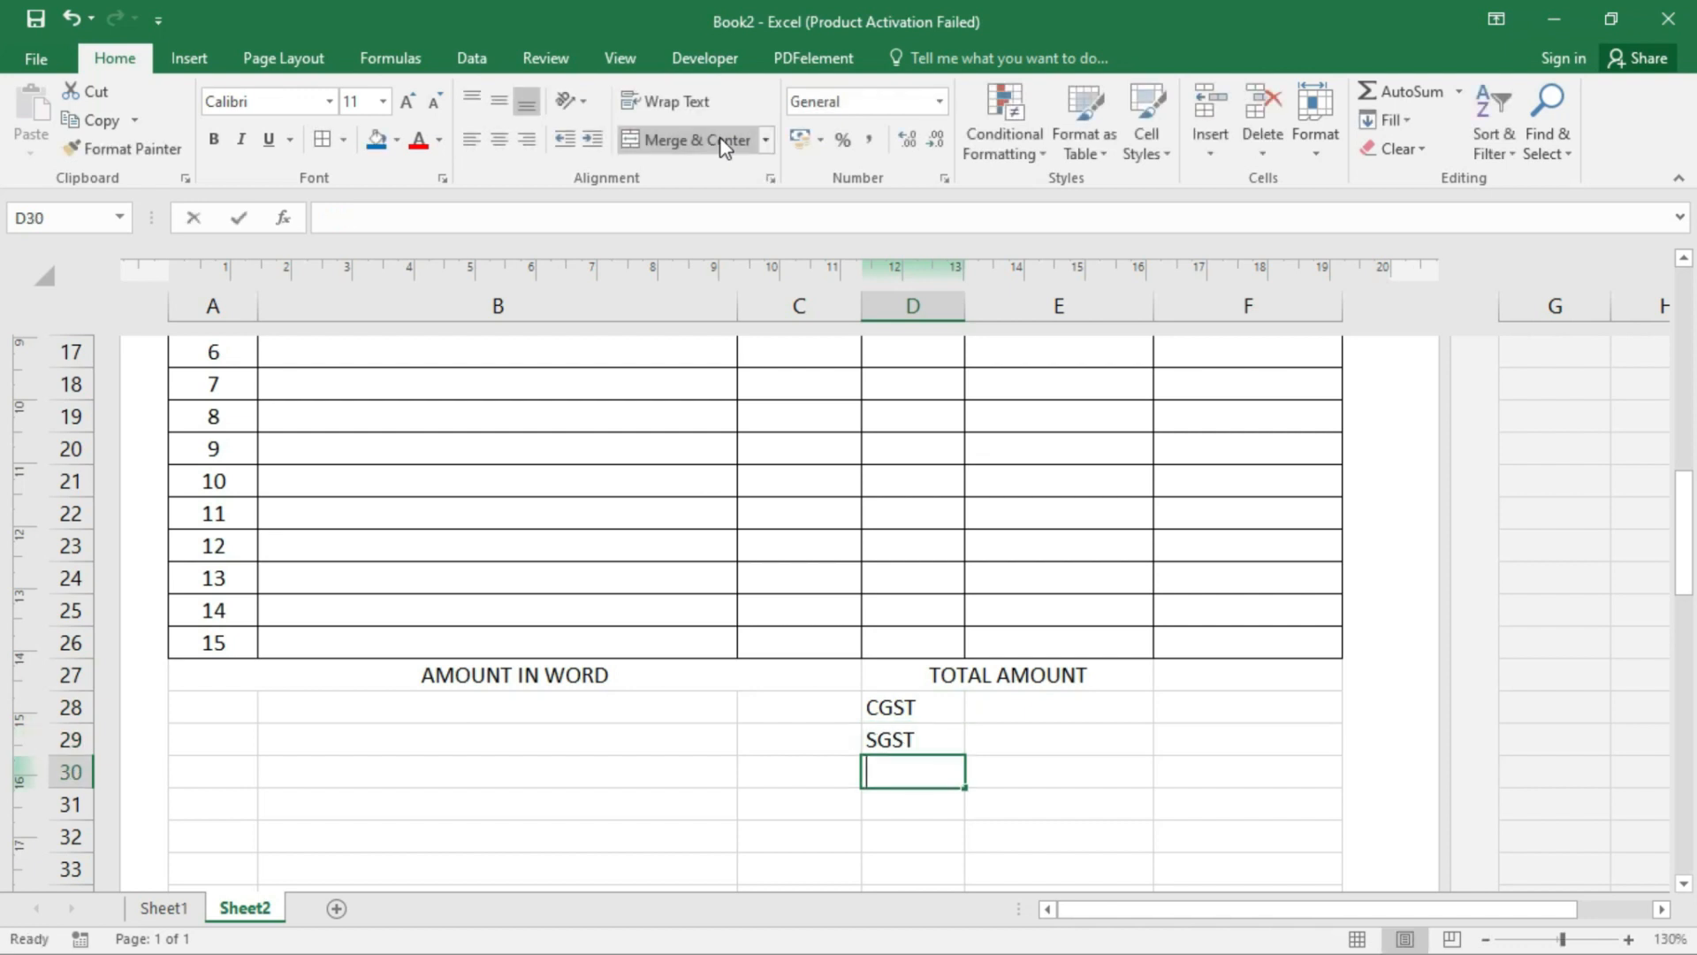
pyautogui.write('IGST')
pyautogui.press('Return')
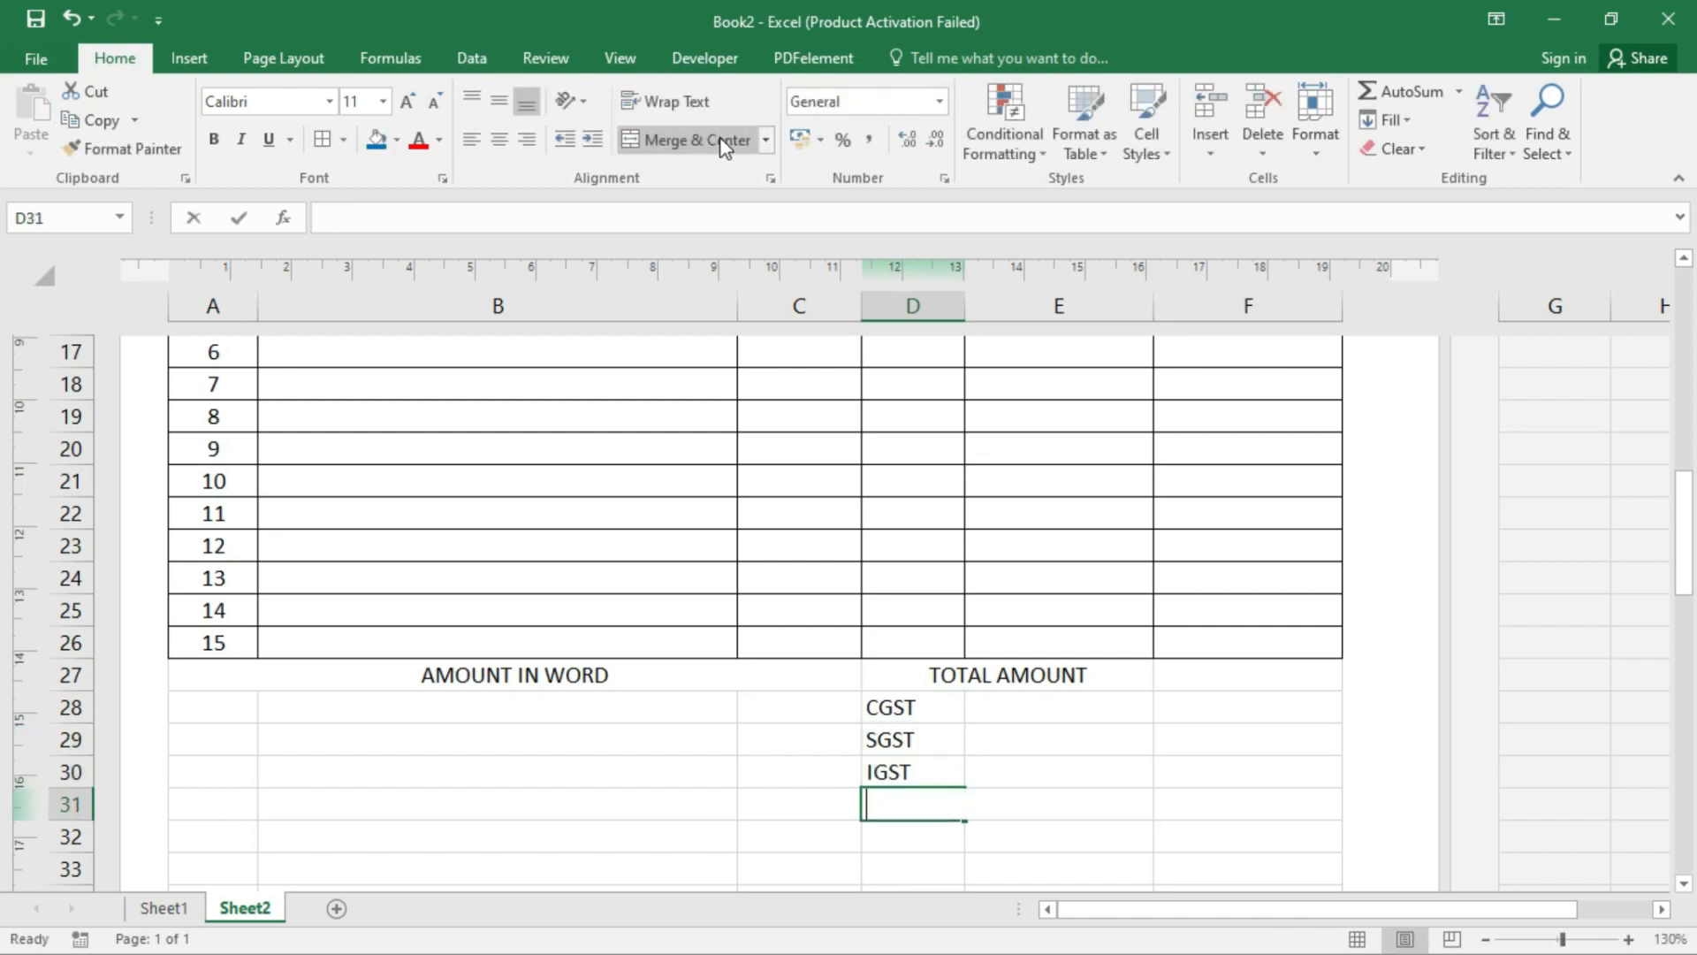
pyautogui.write('TOTAL ')
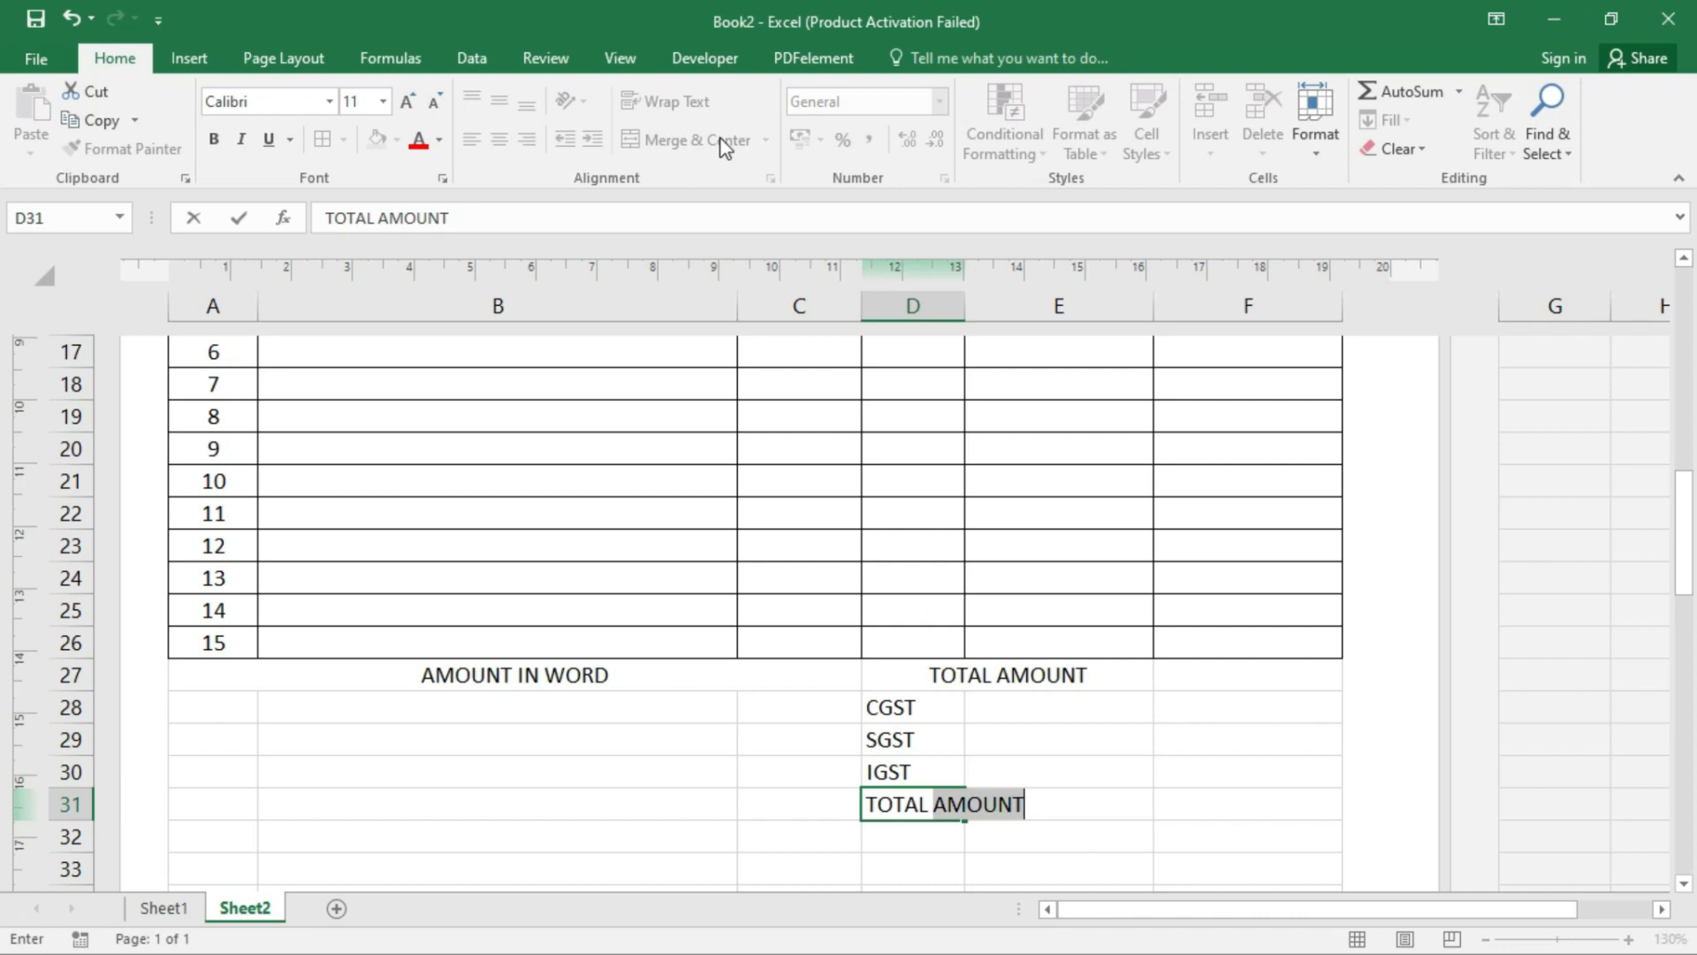
pyautogui.write('NET AMOU')
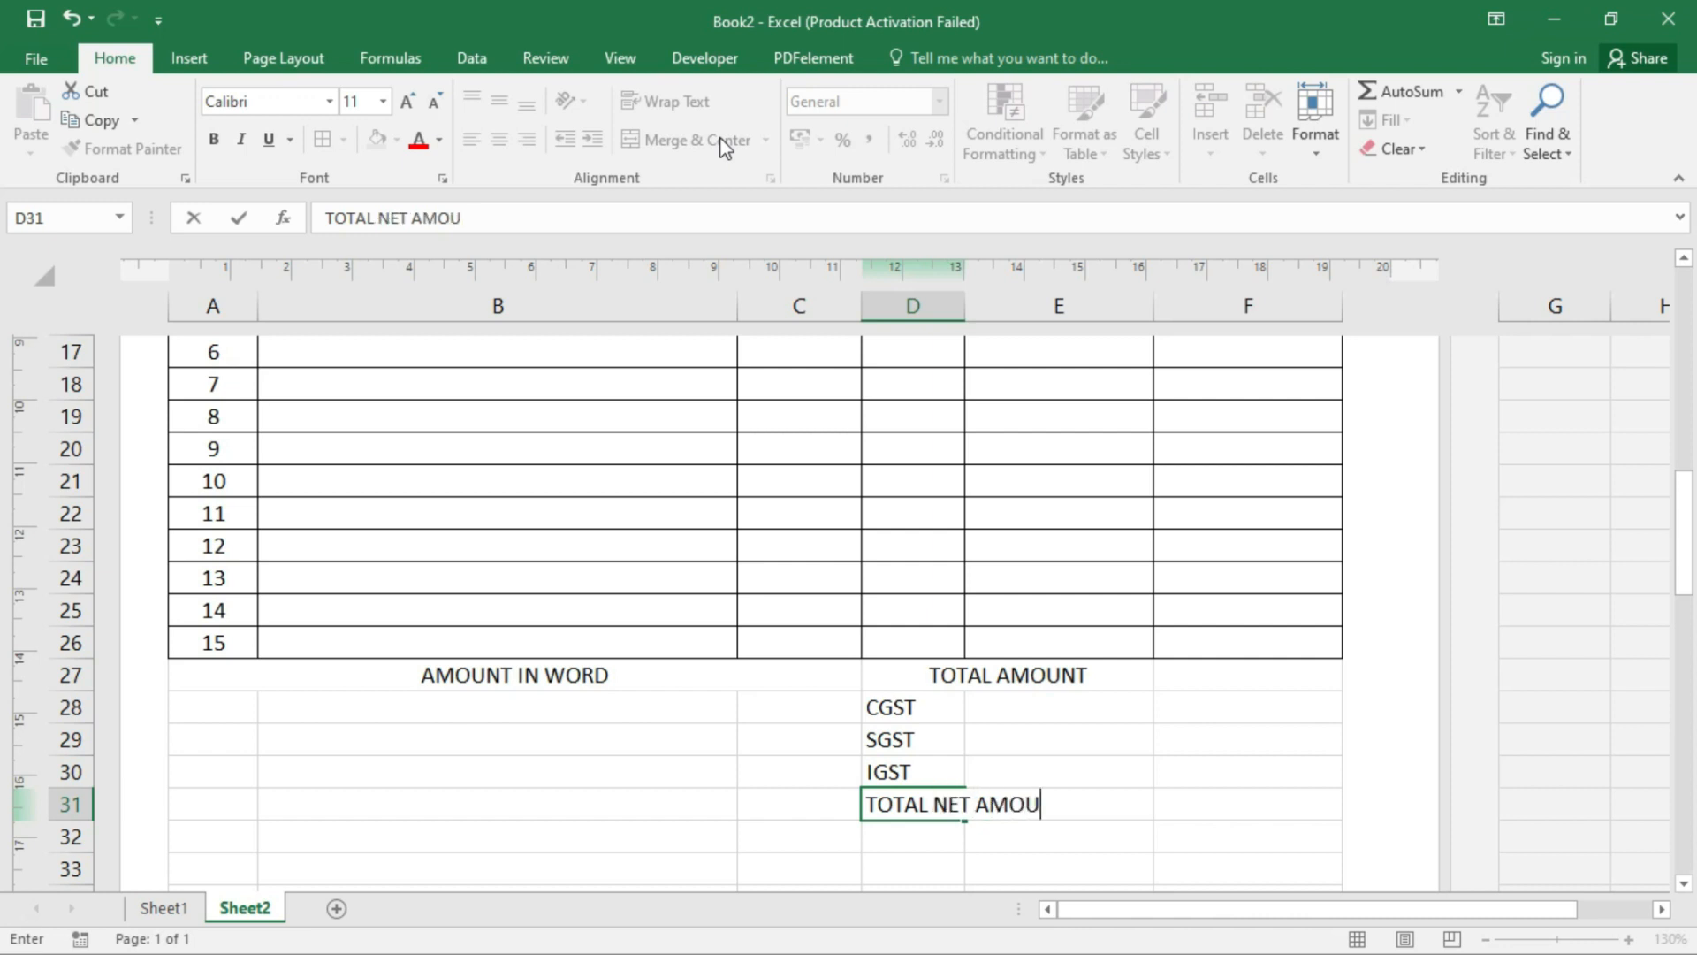
pyautogui.write('NT')
pyautogui.press('Return')
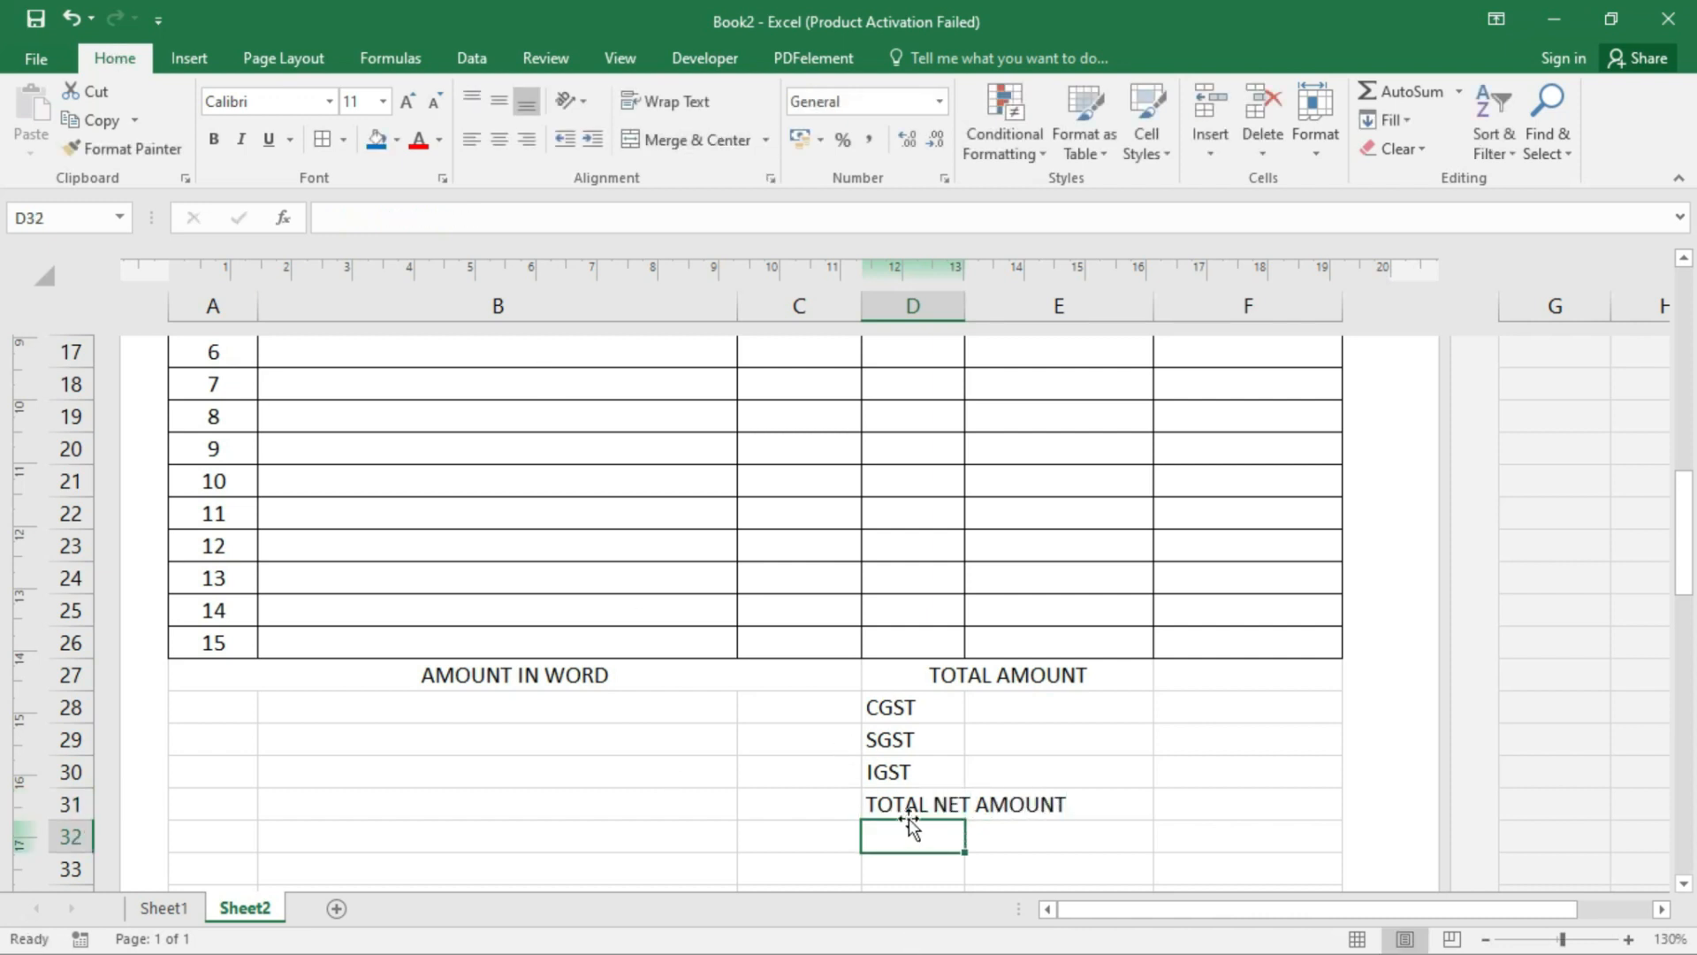
# - Merge TOTAL NET AMOUNT across D31:E31 and make it and TOTAL AMOUNT bold
pyautogui.moveTo(908, 806); pyautogui.dragTo(1038, 803)
pyautogui.click(663, 139)
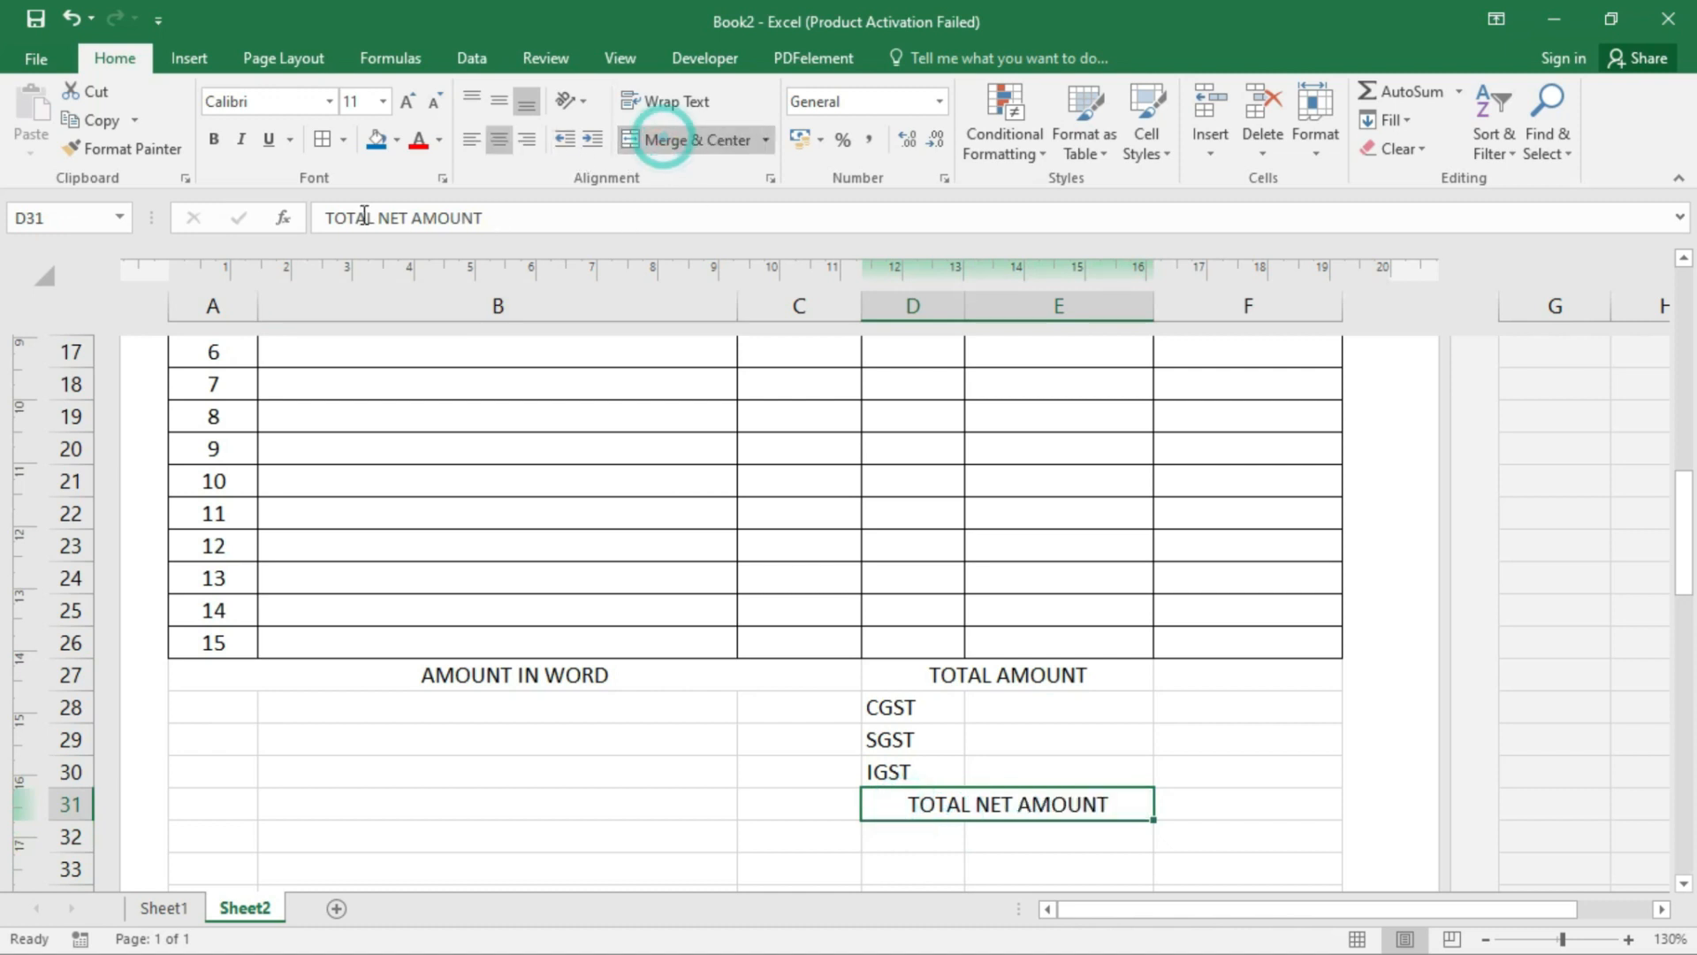
pyautogui.click(214, 139)
pyautogui.click(1048, 661)
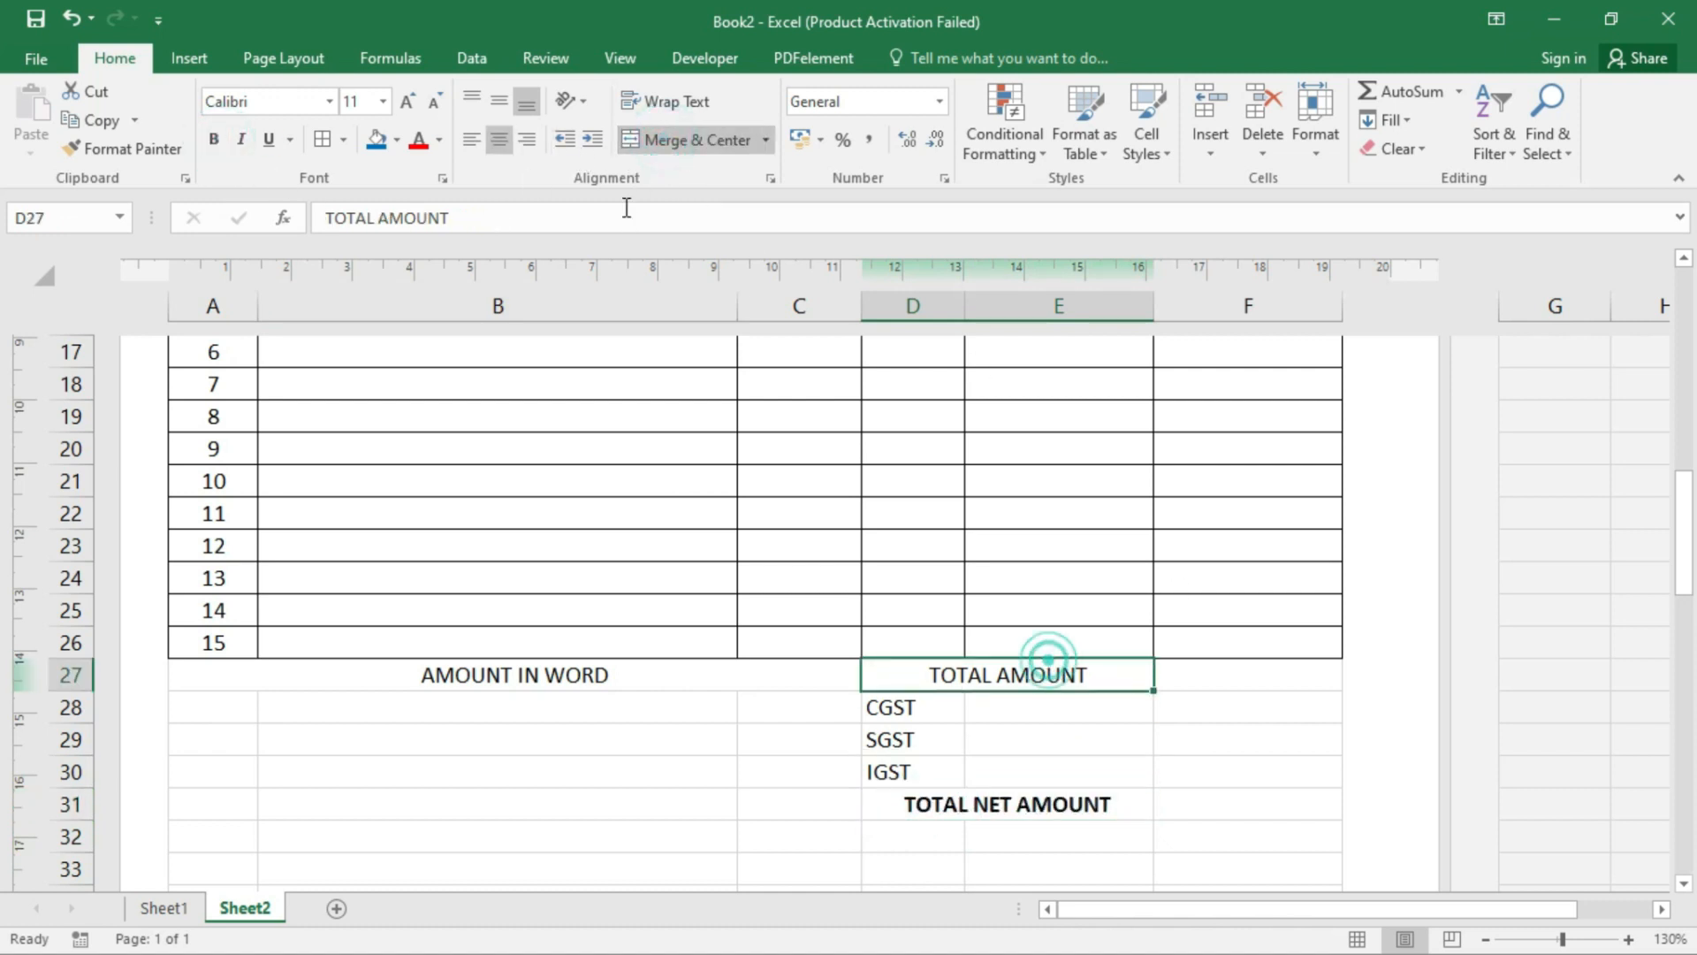
pyautogui.click(214, 139)
pyautogui.click(1087, 707)
pyautogui.click(1187, 735)
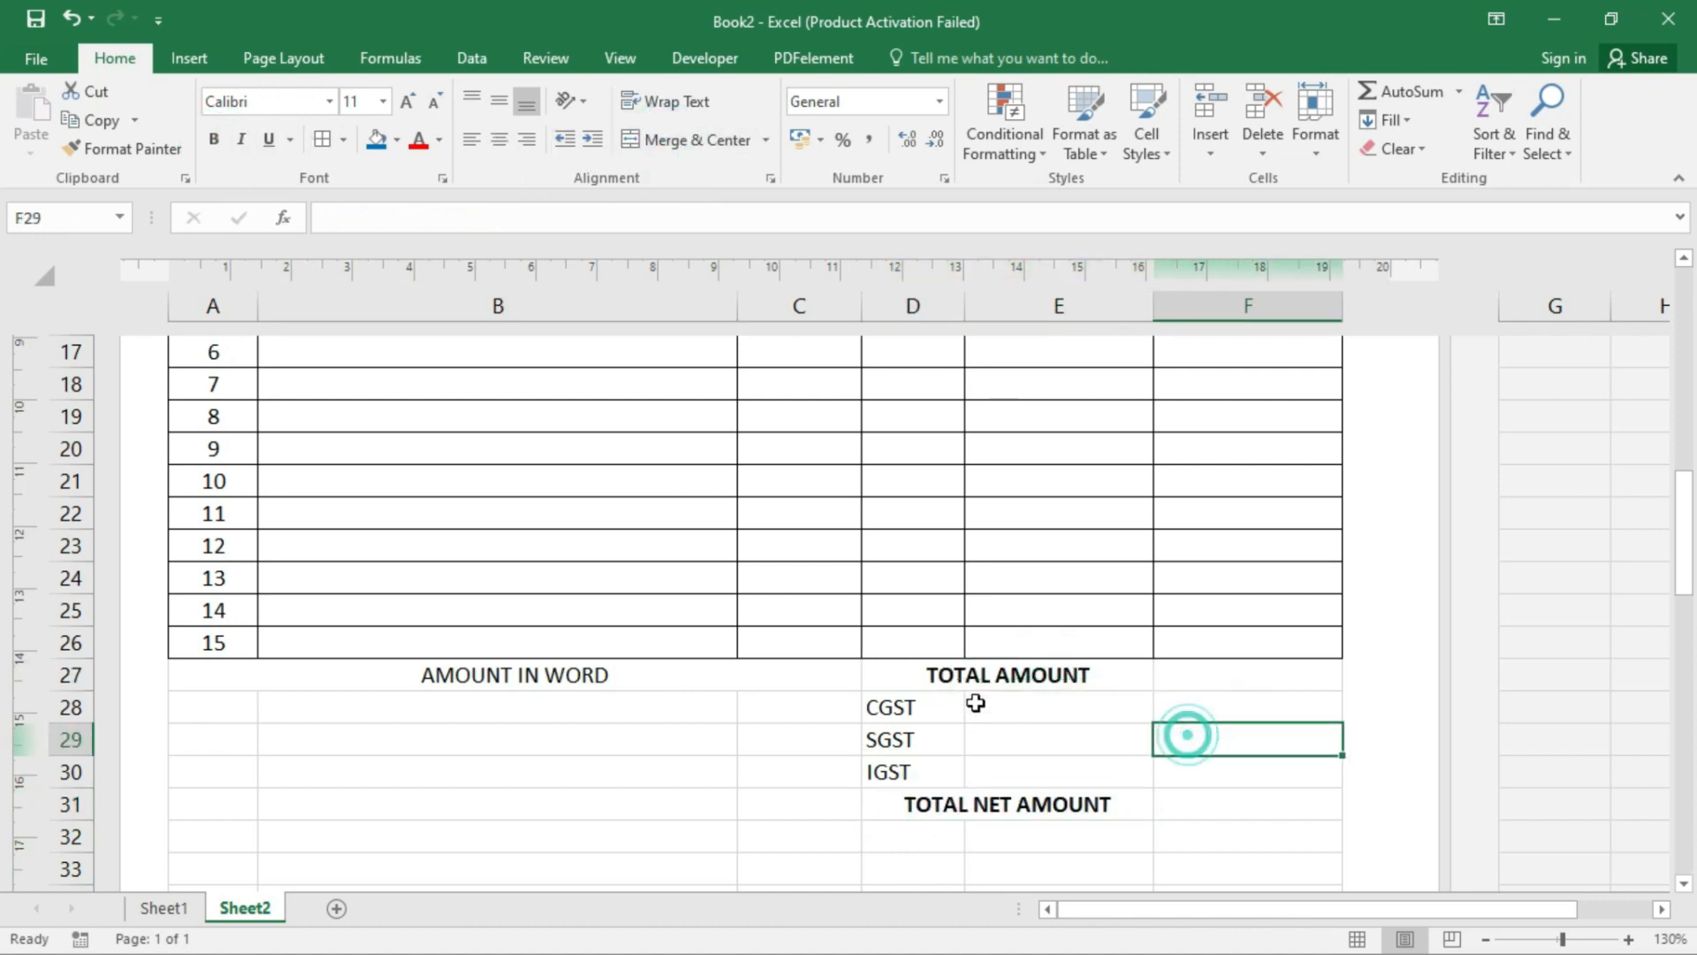
# - Apply All Borders to A27:C31 and D27:F31
pyautogui.moveTo(258, 676); pyautogui.dragTo(678, 807)
pyautogui.click(327, 142)
pyautogui.moveTo(919, 686); pyautogui.dragTo(1255, 809)
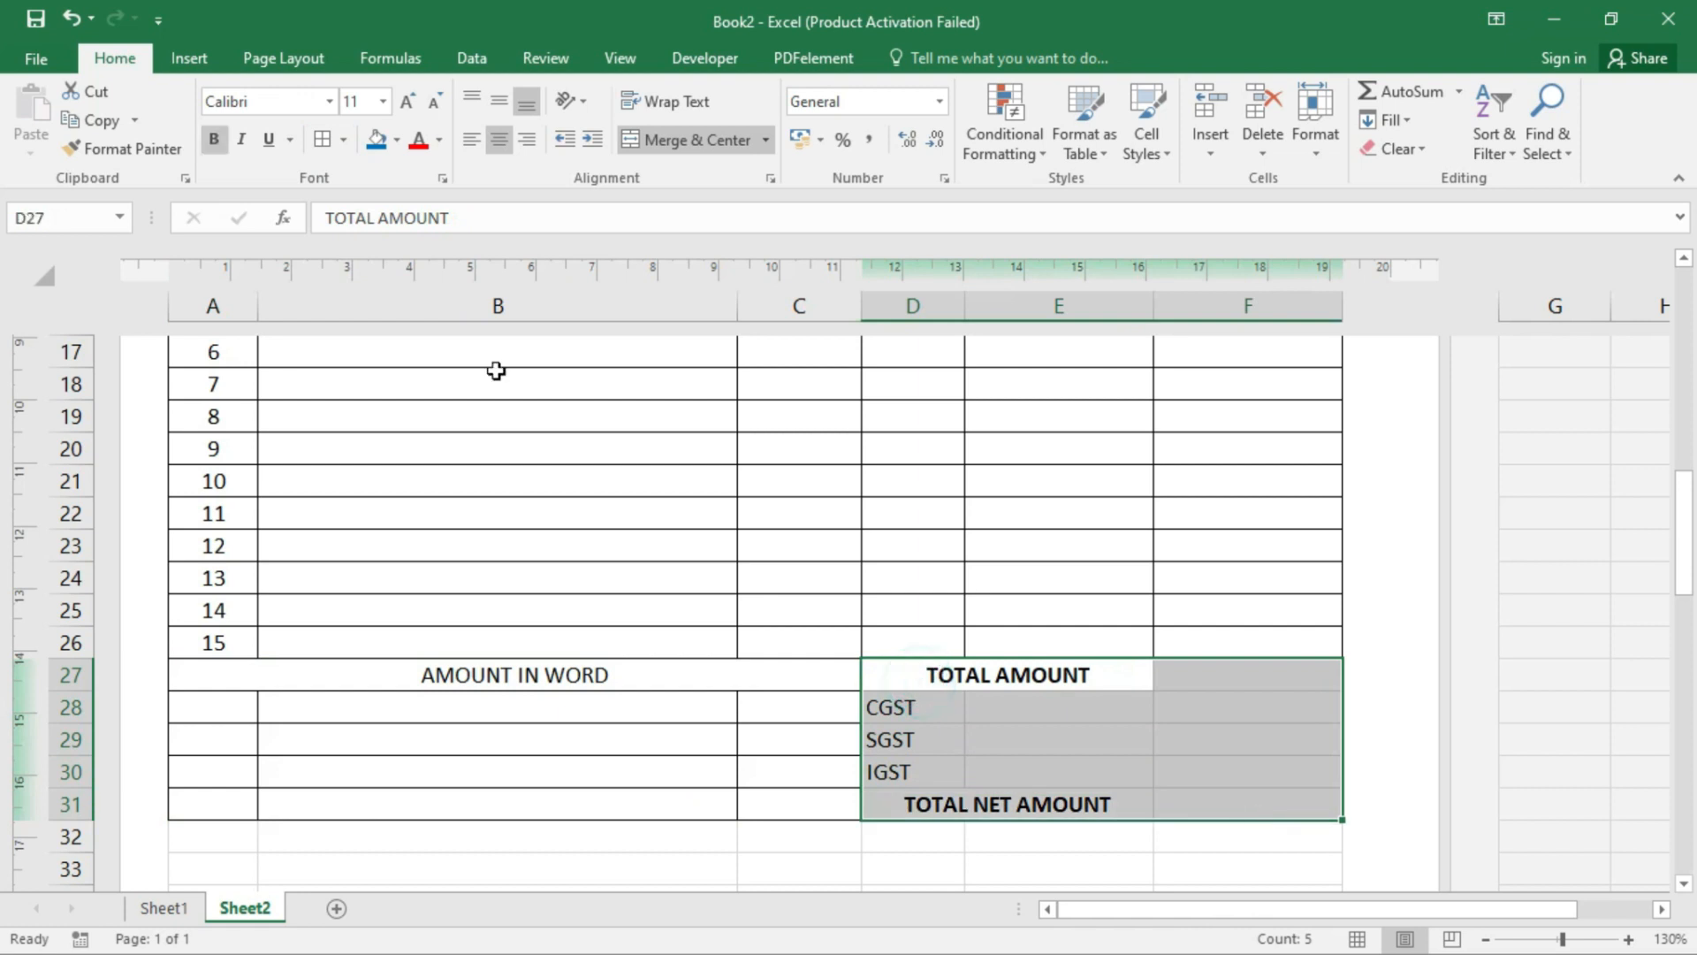
pyautogui.click(327, 144)
pyautogui.click(928, 803)
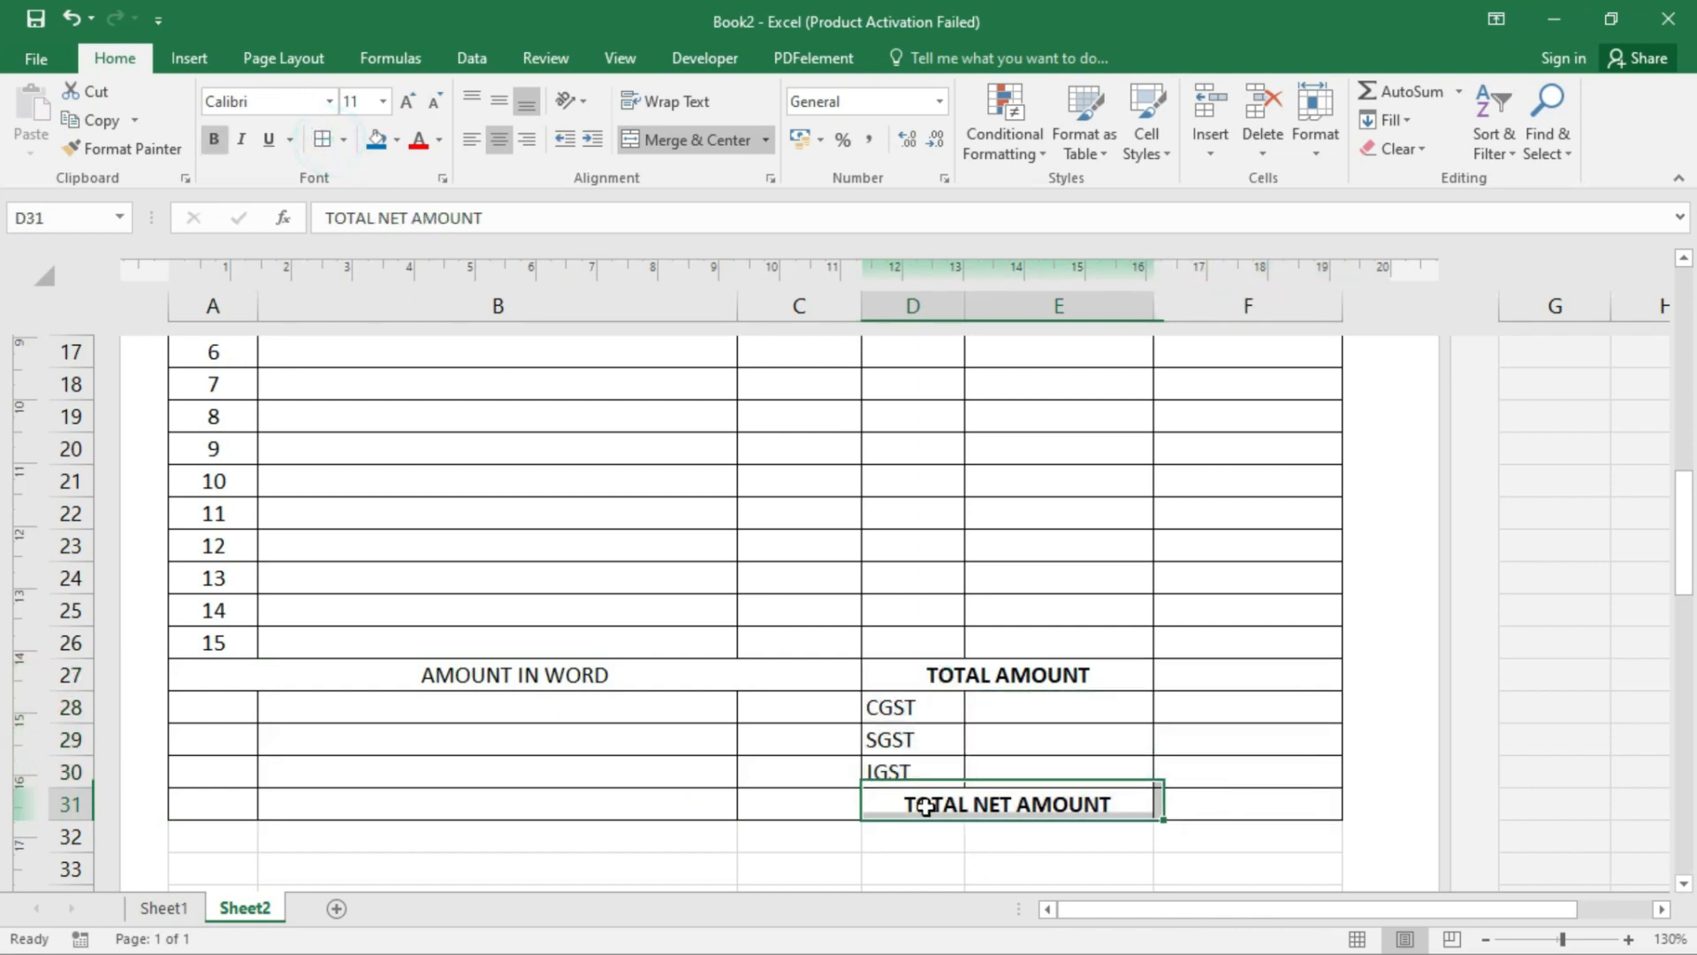
# - Merge A28:C31 into one box for the amount in words
pyautogui.moveTo(235, 707); pyautogui.dragTo(814, 810)
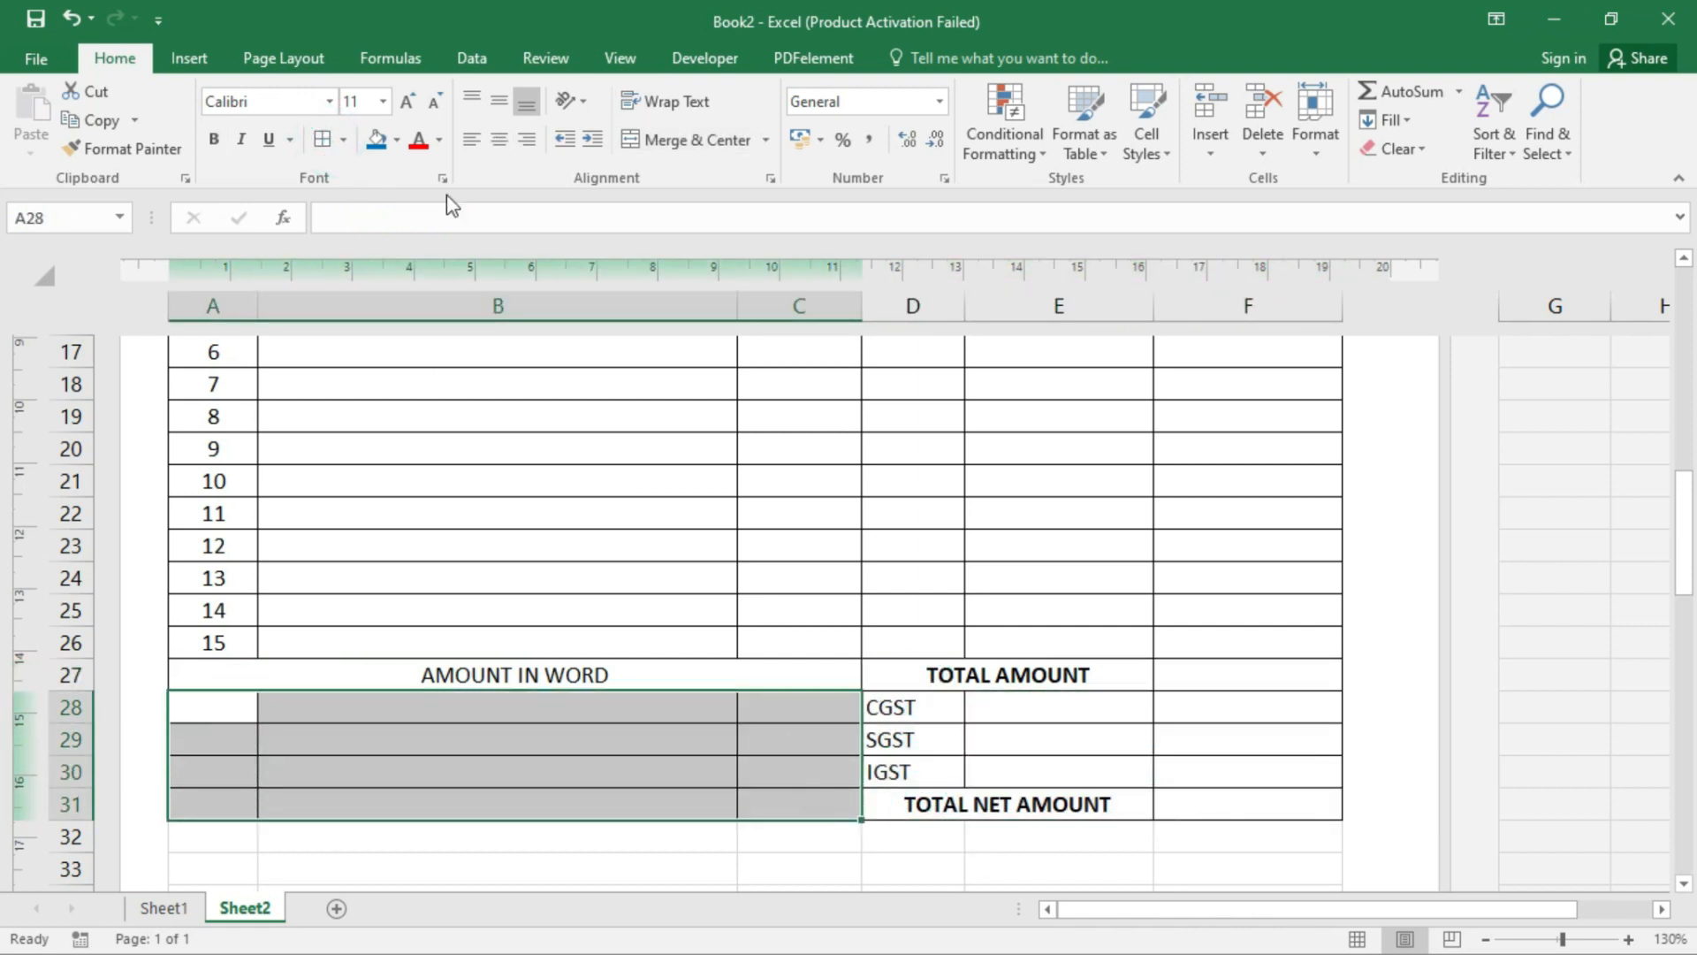
pyautogui.click(714, 141)
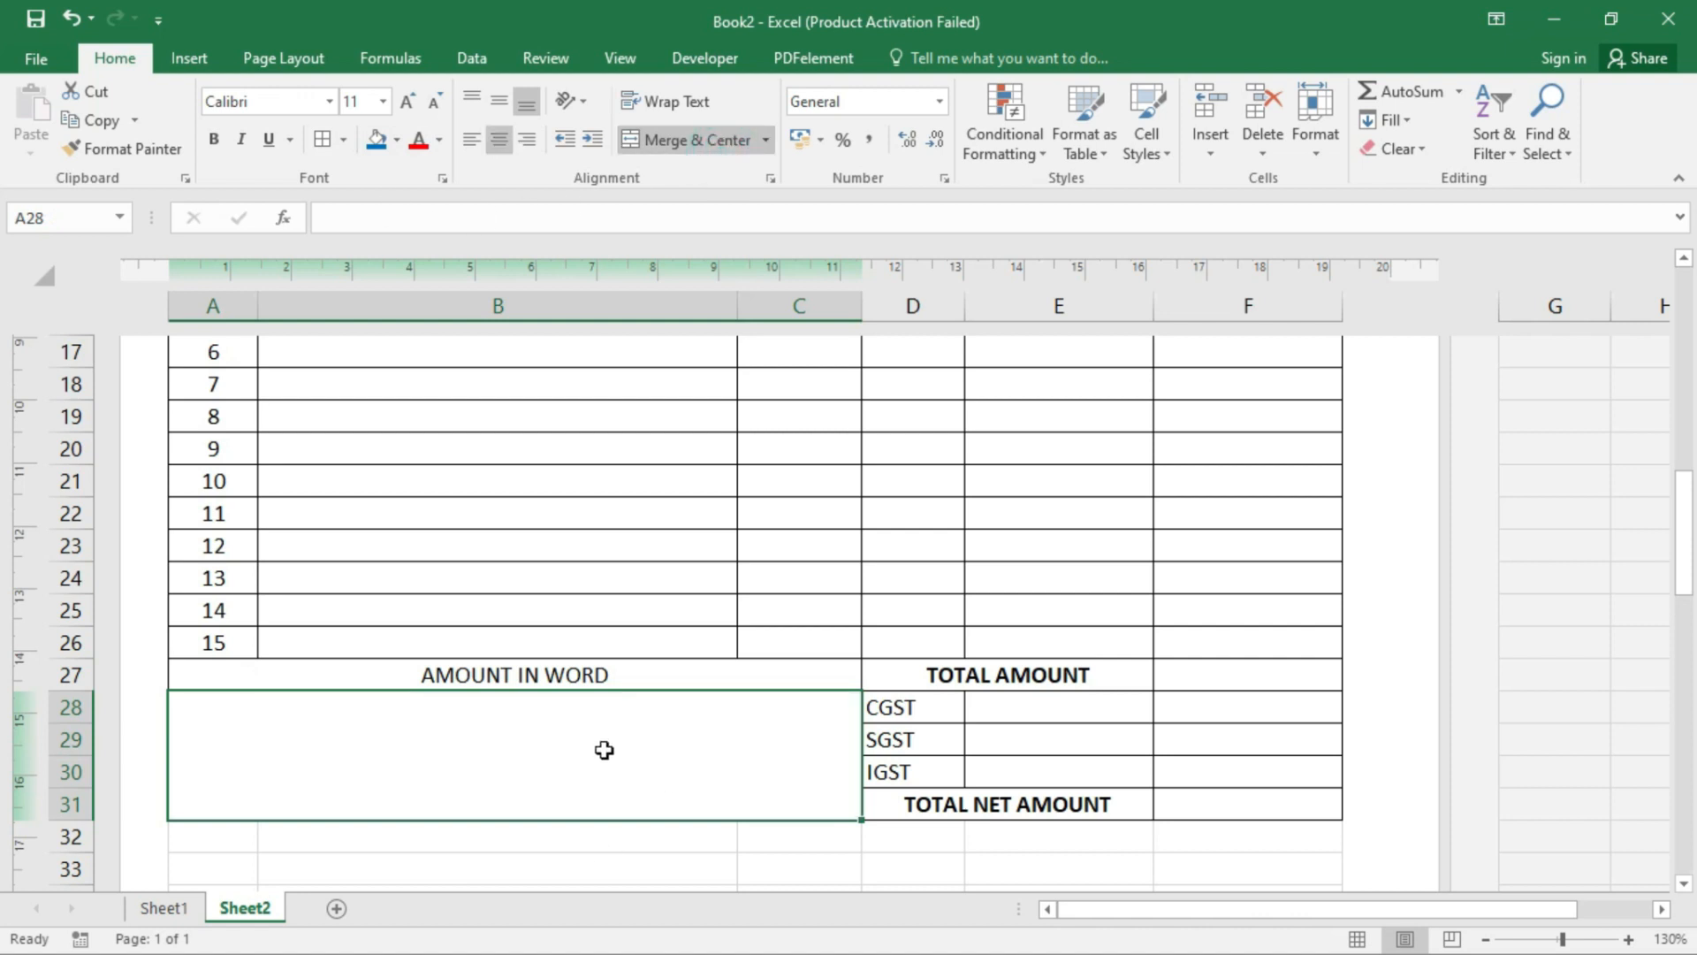
pyautogui.click(1091, 741)
pyautogui.click(1272, 667)
pyautogui.scroll(-1, 876, 749)
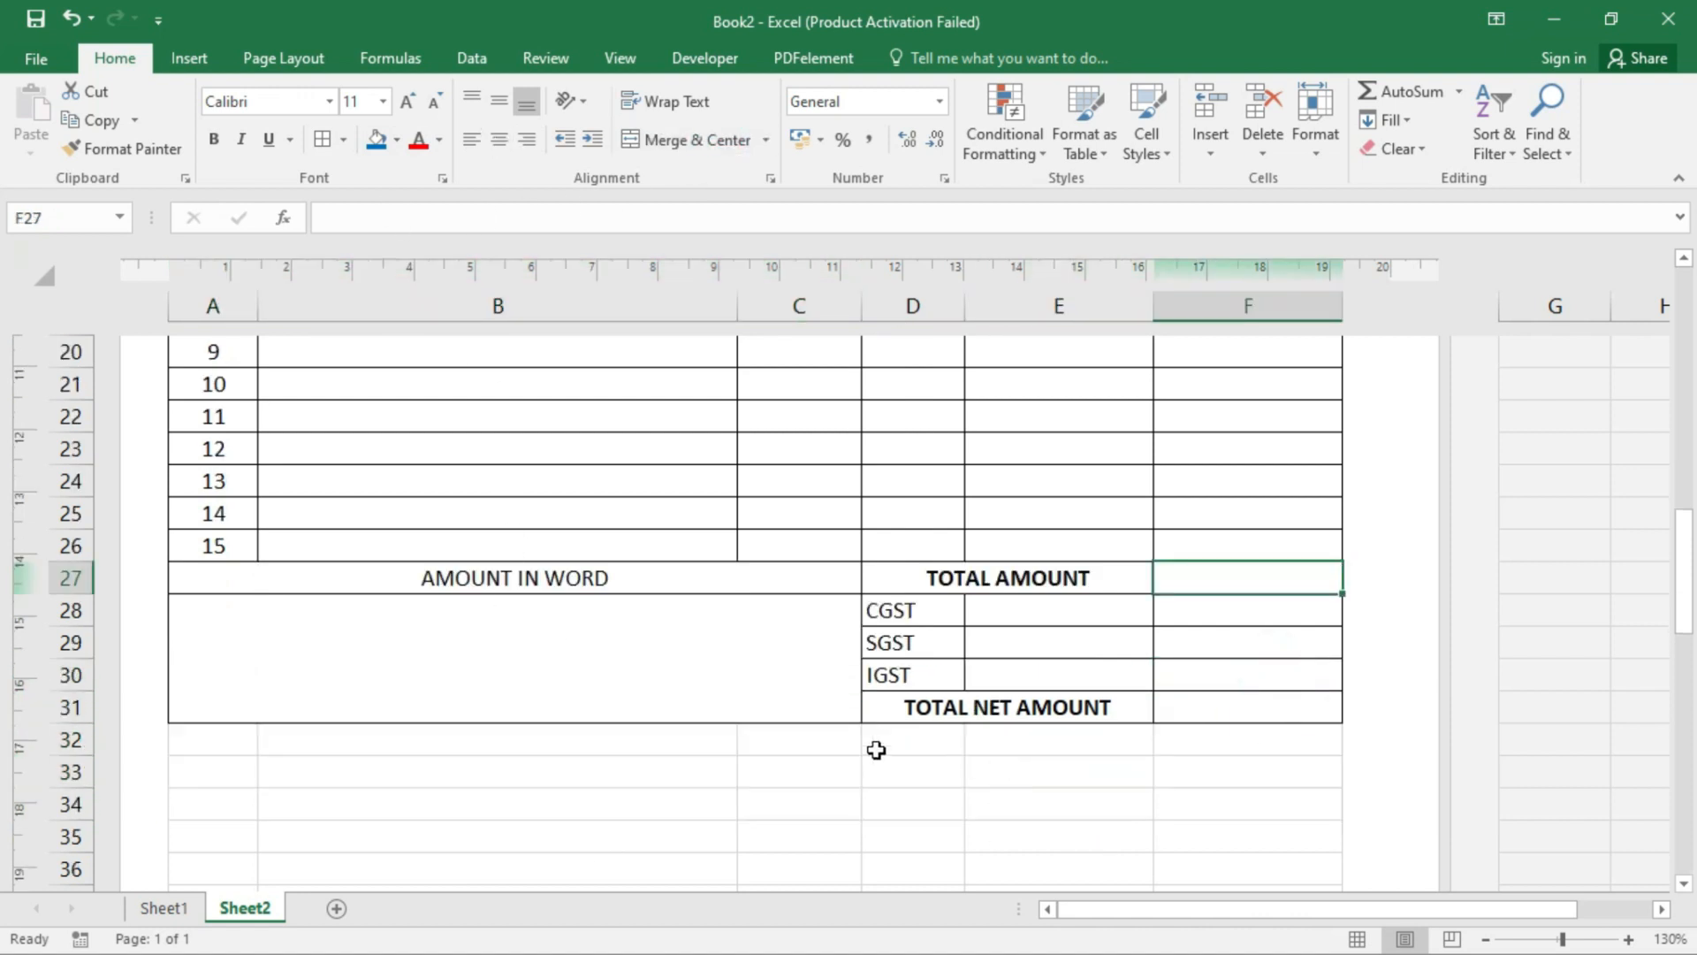
pyautogui.moveTo(227, 741); pyautogui.dragTo(754, 734)
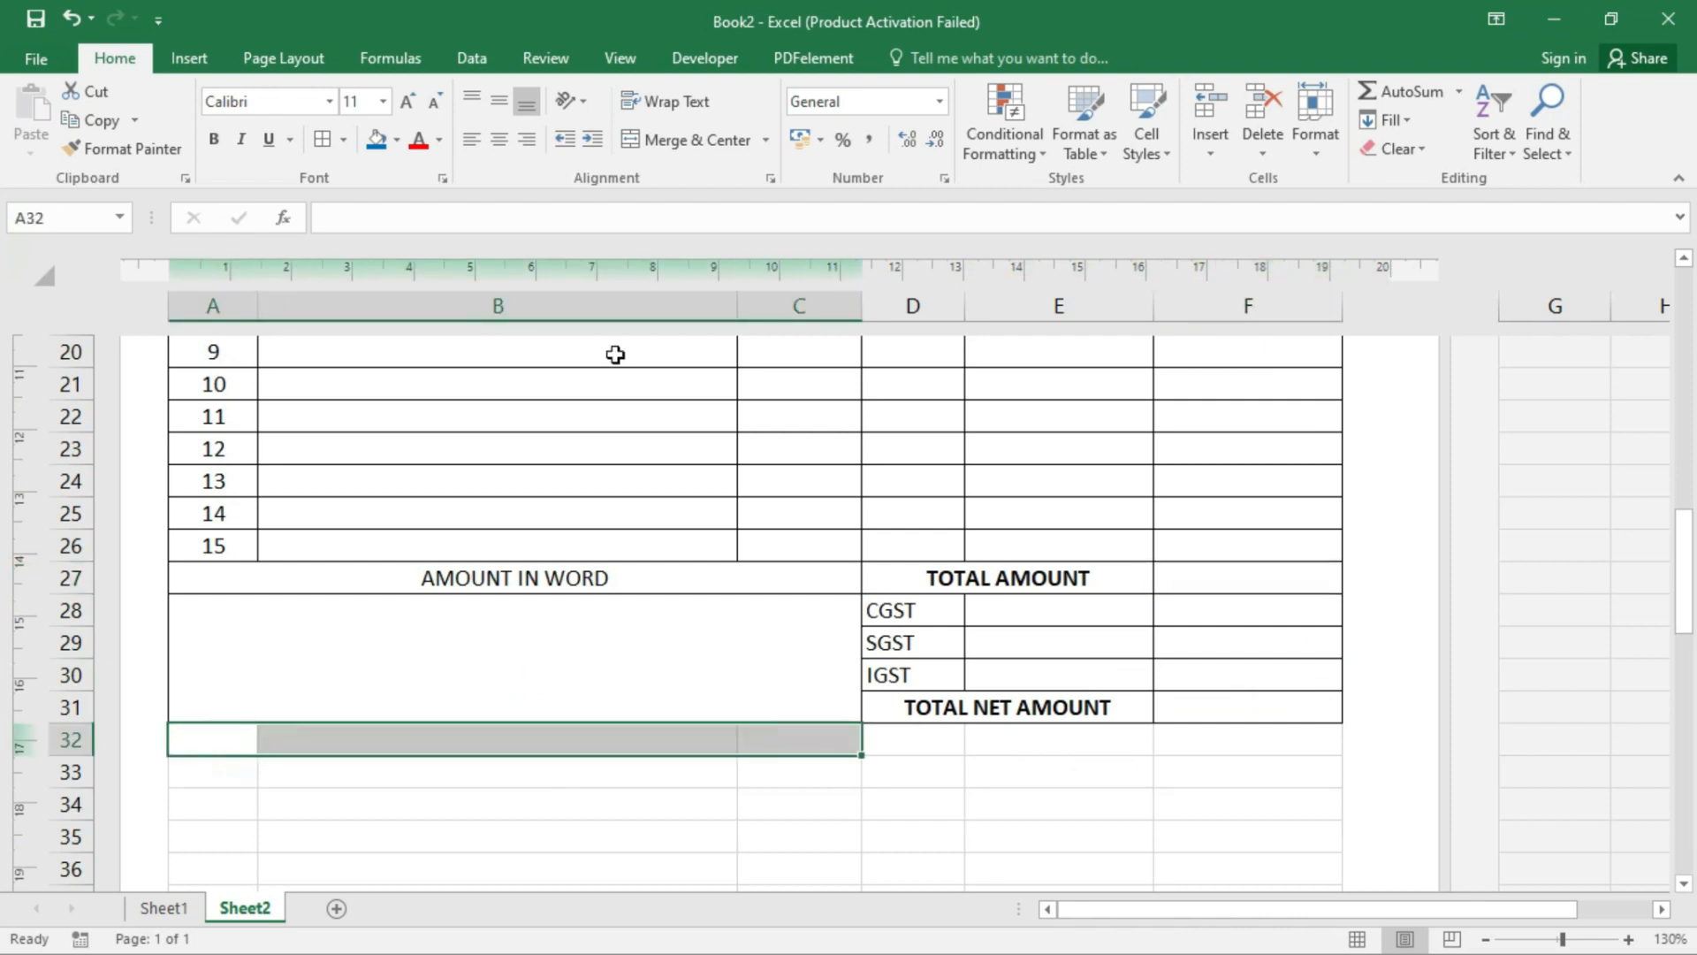
# - Merge A32:C32 and enter the heading 'BANK DETAIL'
pyautogui.click(634, 140)
pyautogui.write('BANK')
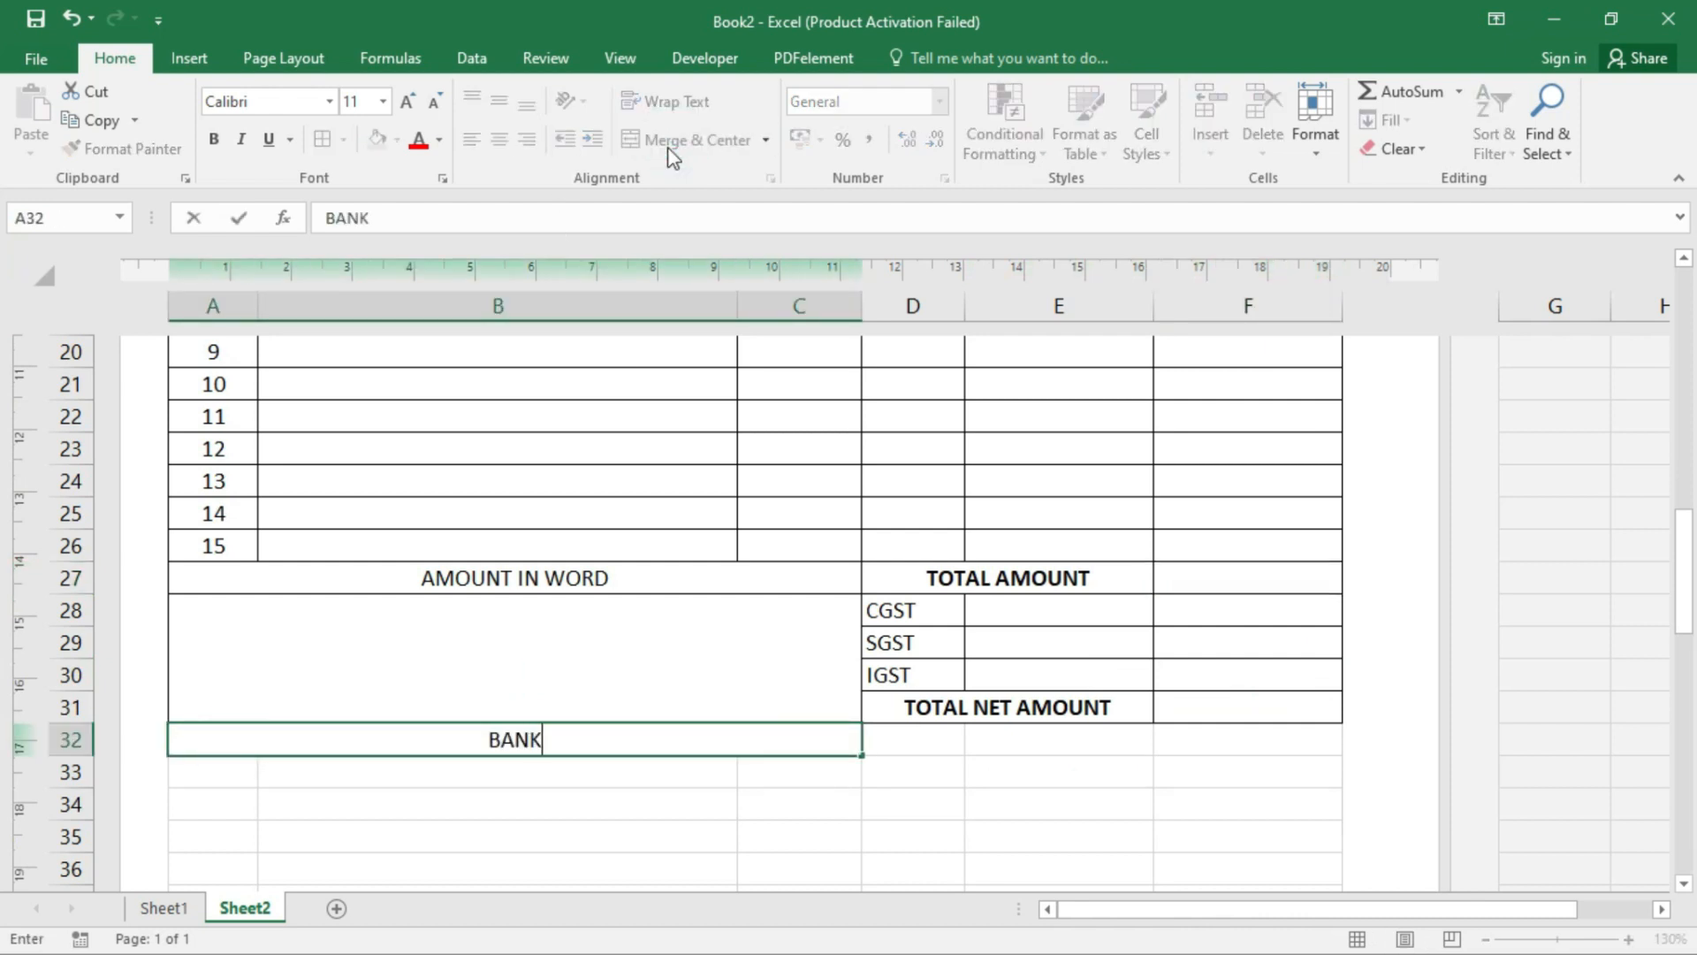
pyautogui.write(' DETAIL')
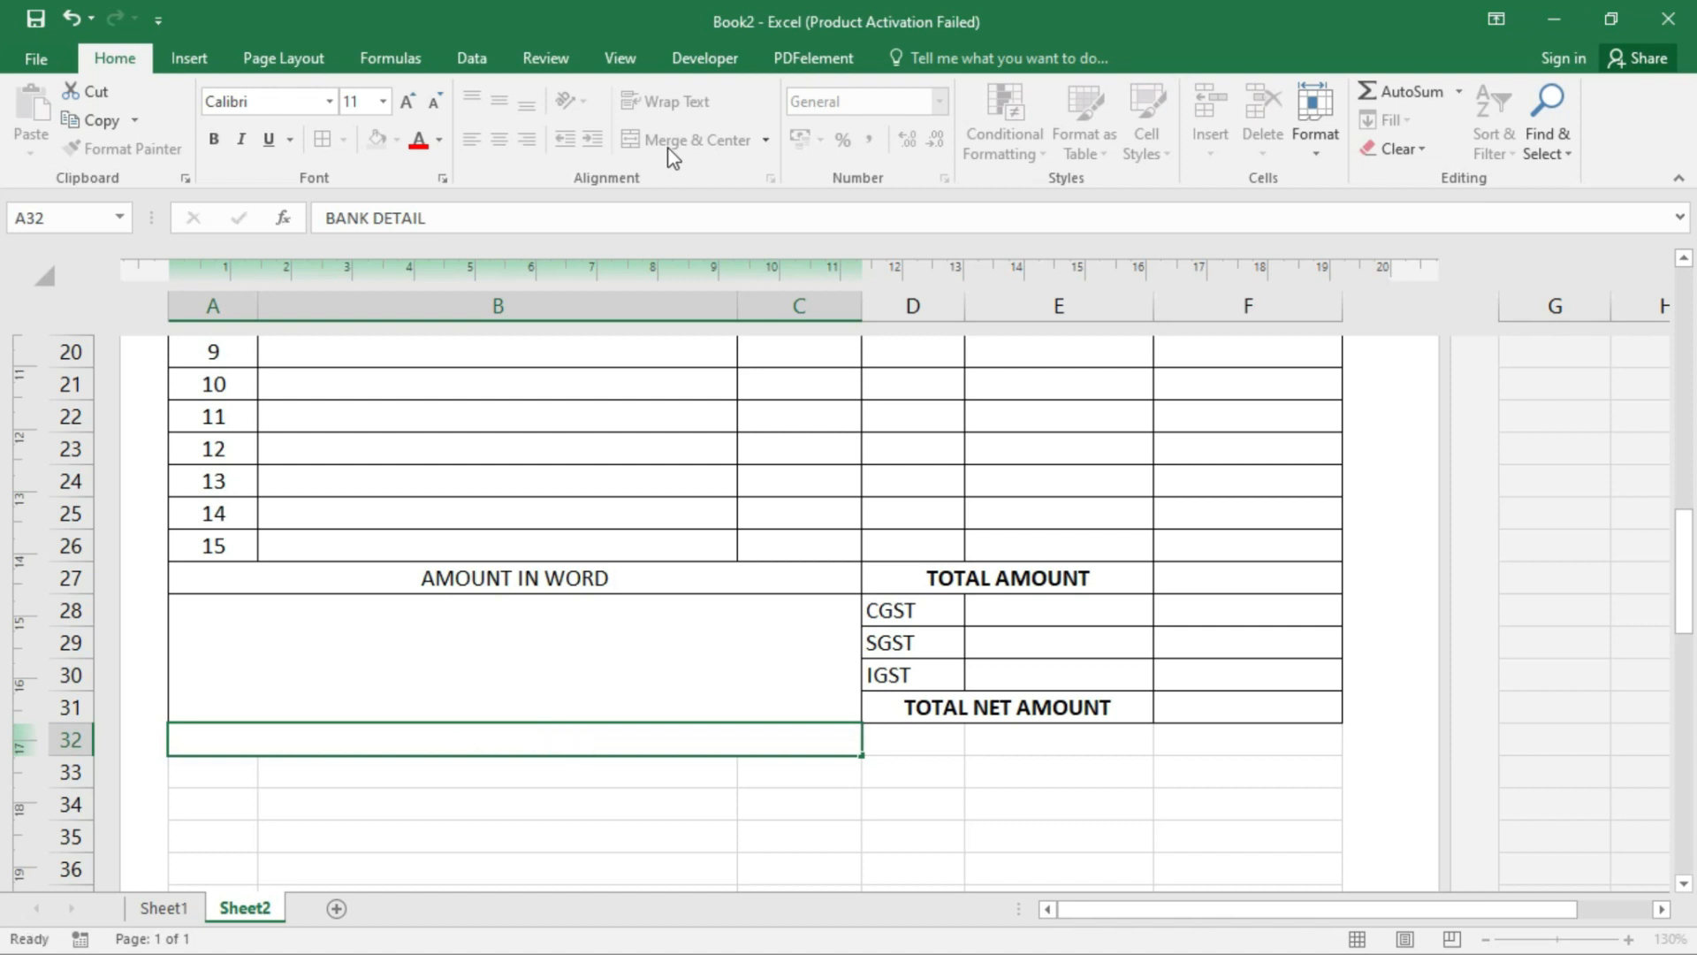
pyautogui.press('Return')
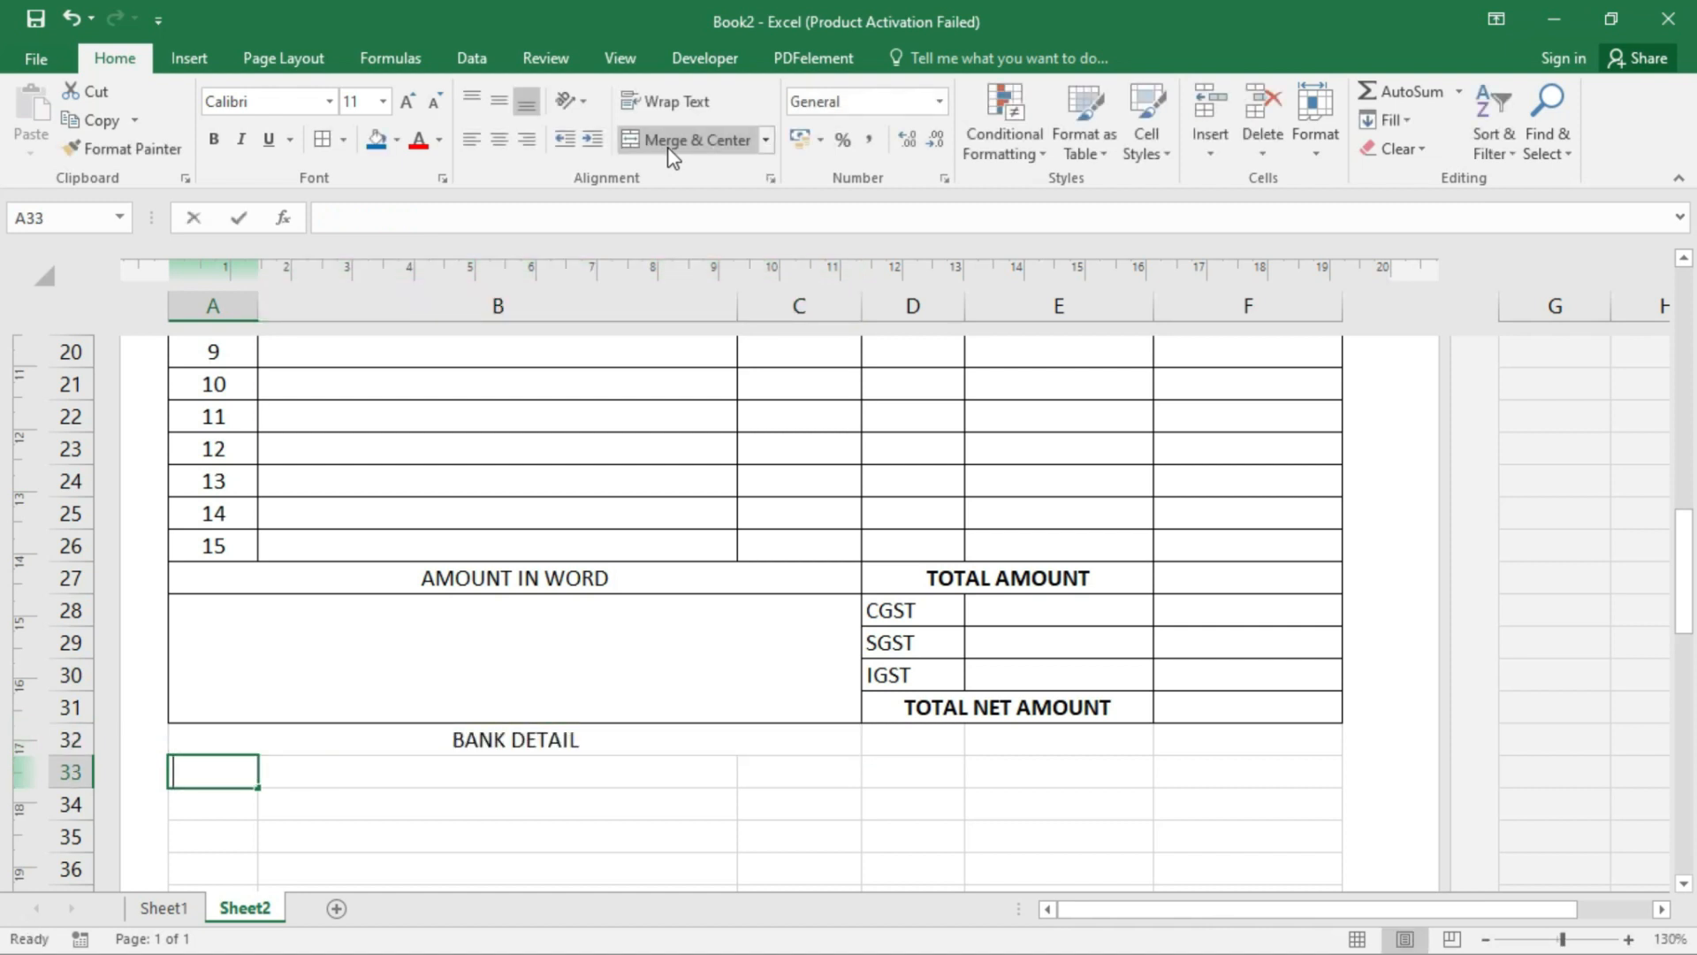
# - Enter the labels NAME, A/C and IFSC in A33:A35
pyautogui.write('PNME')
pyautogui.press('Return')
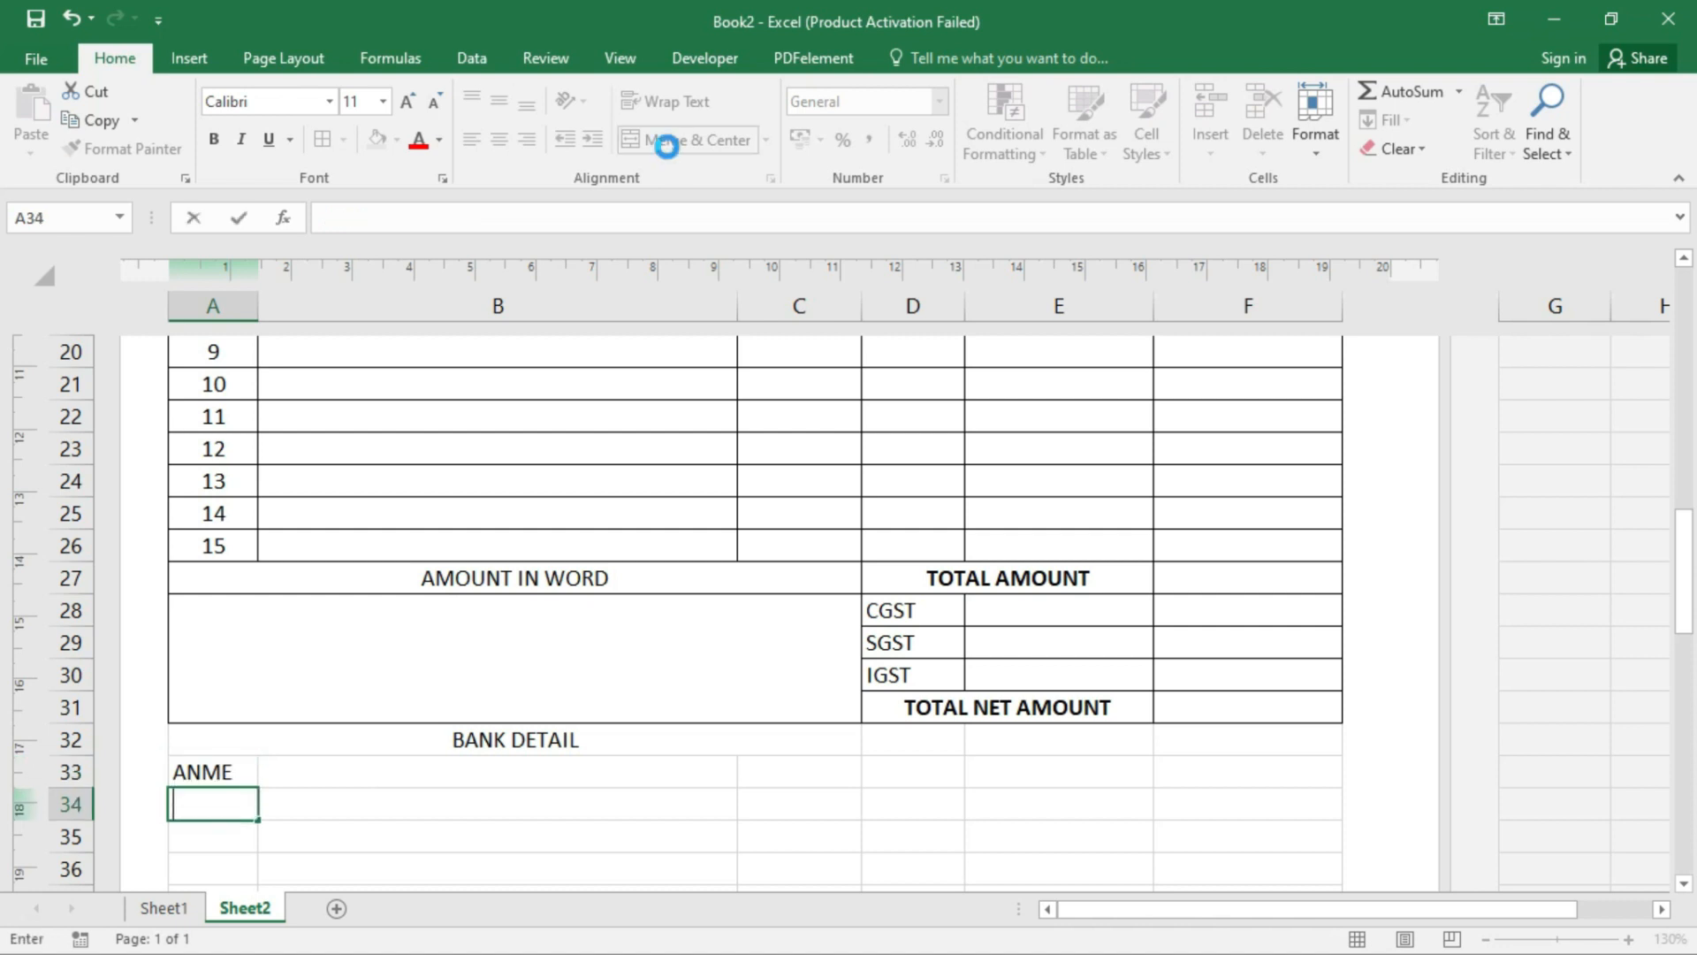
pyautogui.press('Up')
pyautogui.write('NAME')
pyautogui.press('Return')
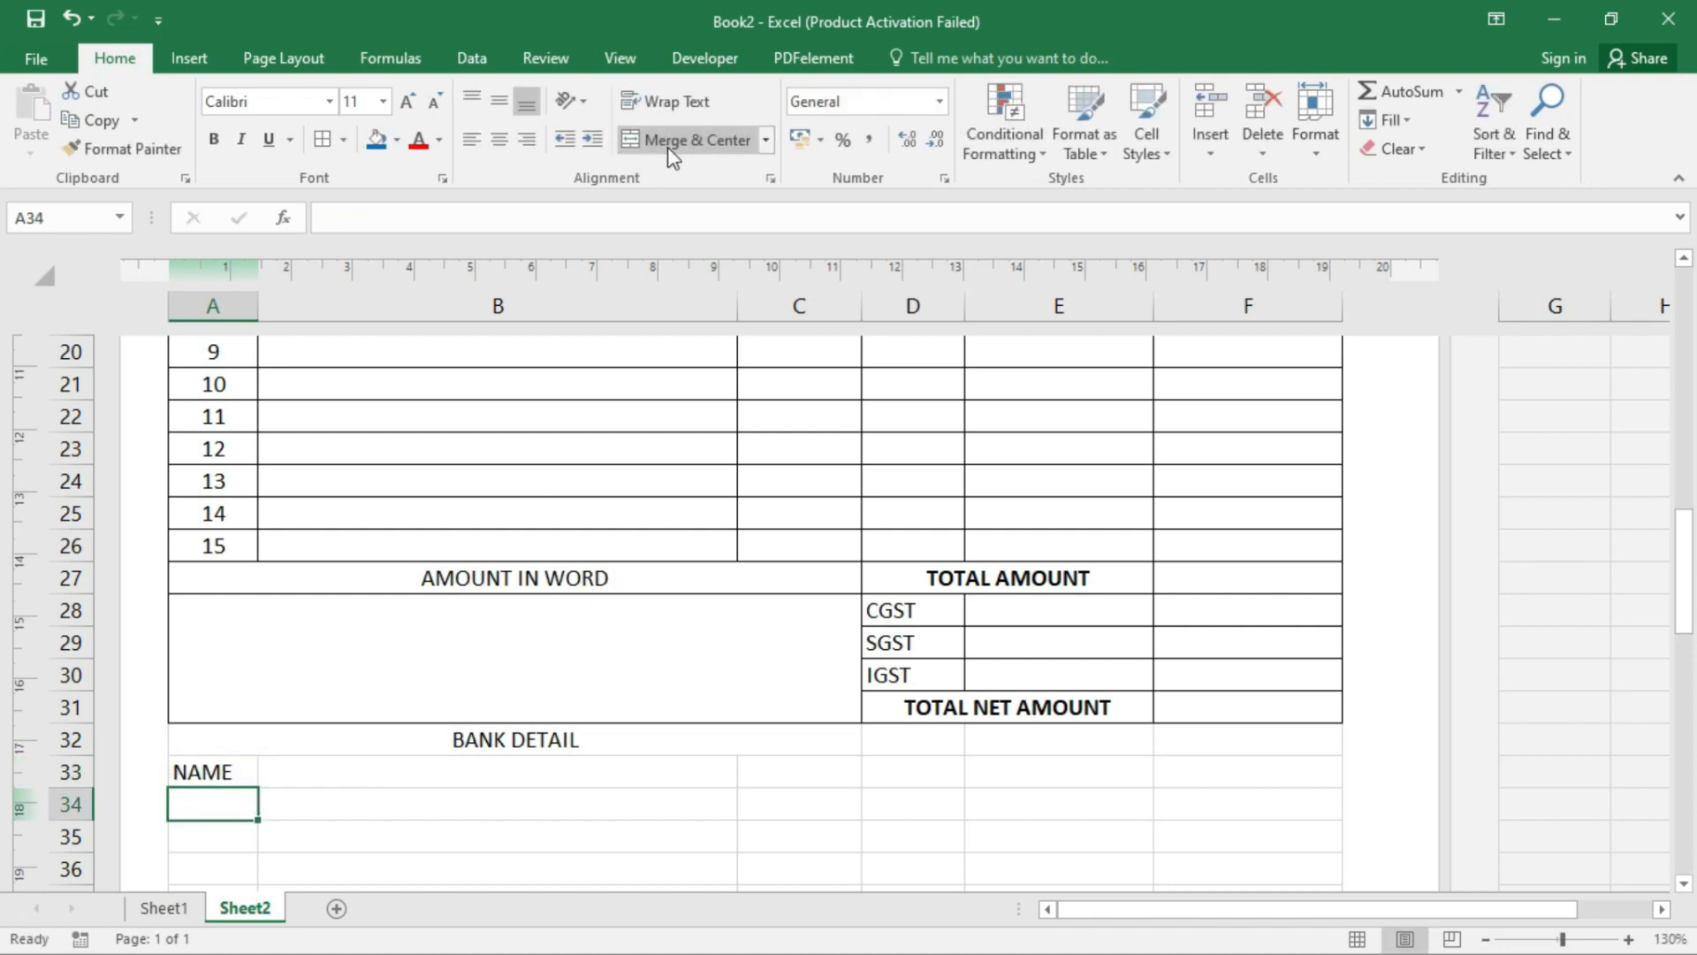
pyautogui.write('AC/')
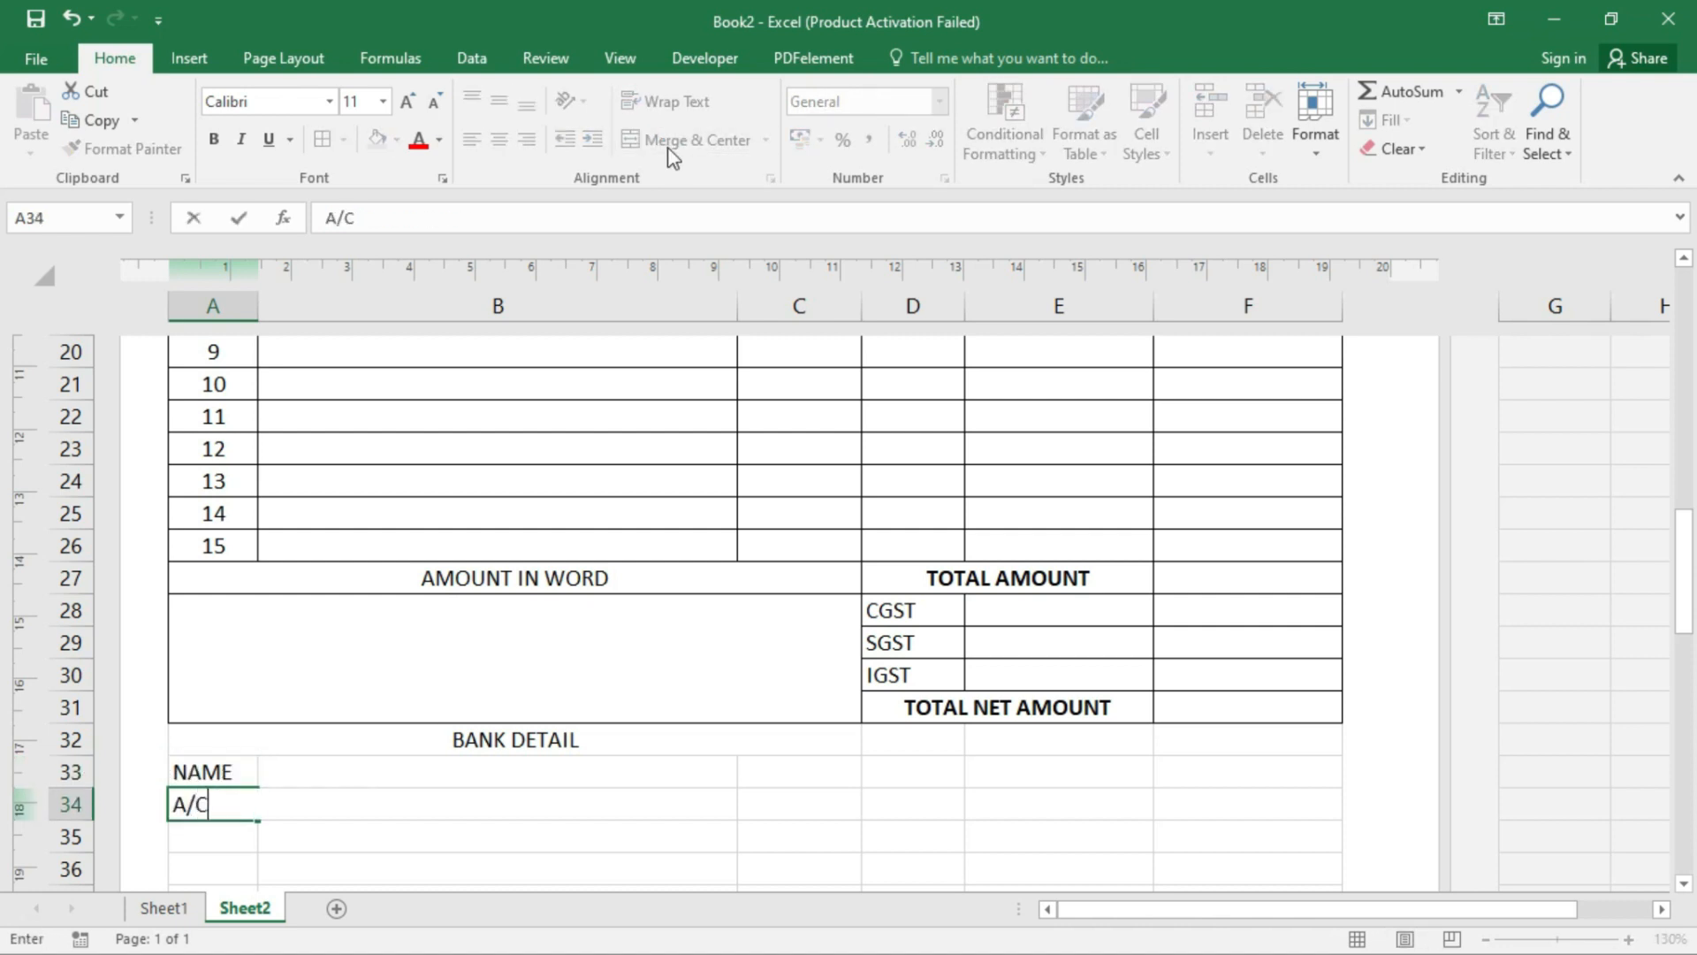
pyautogui.press('Return')
pyautogui.write('IGS')
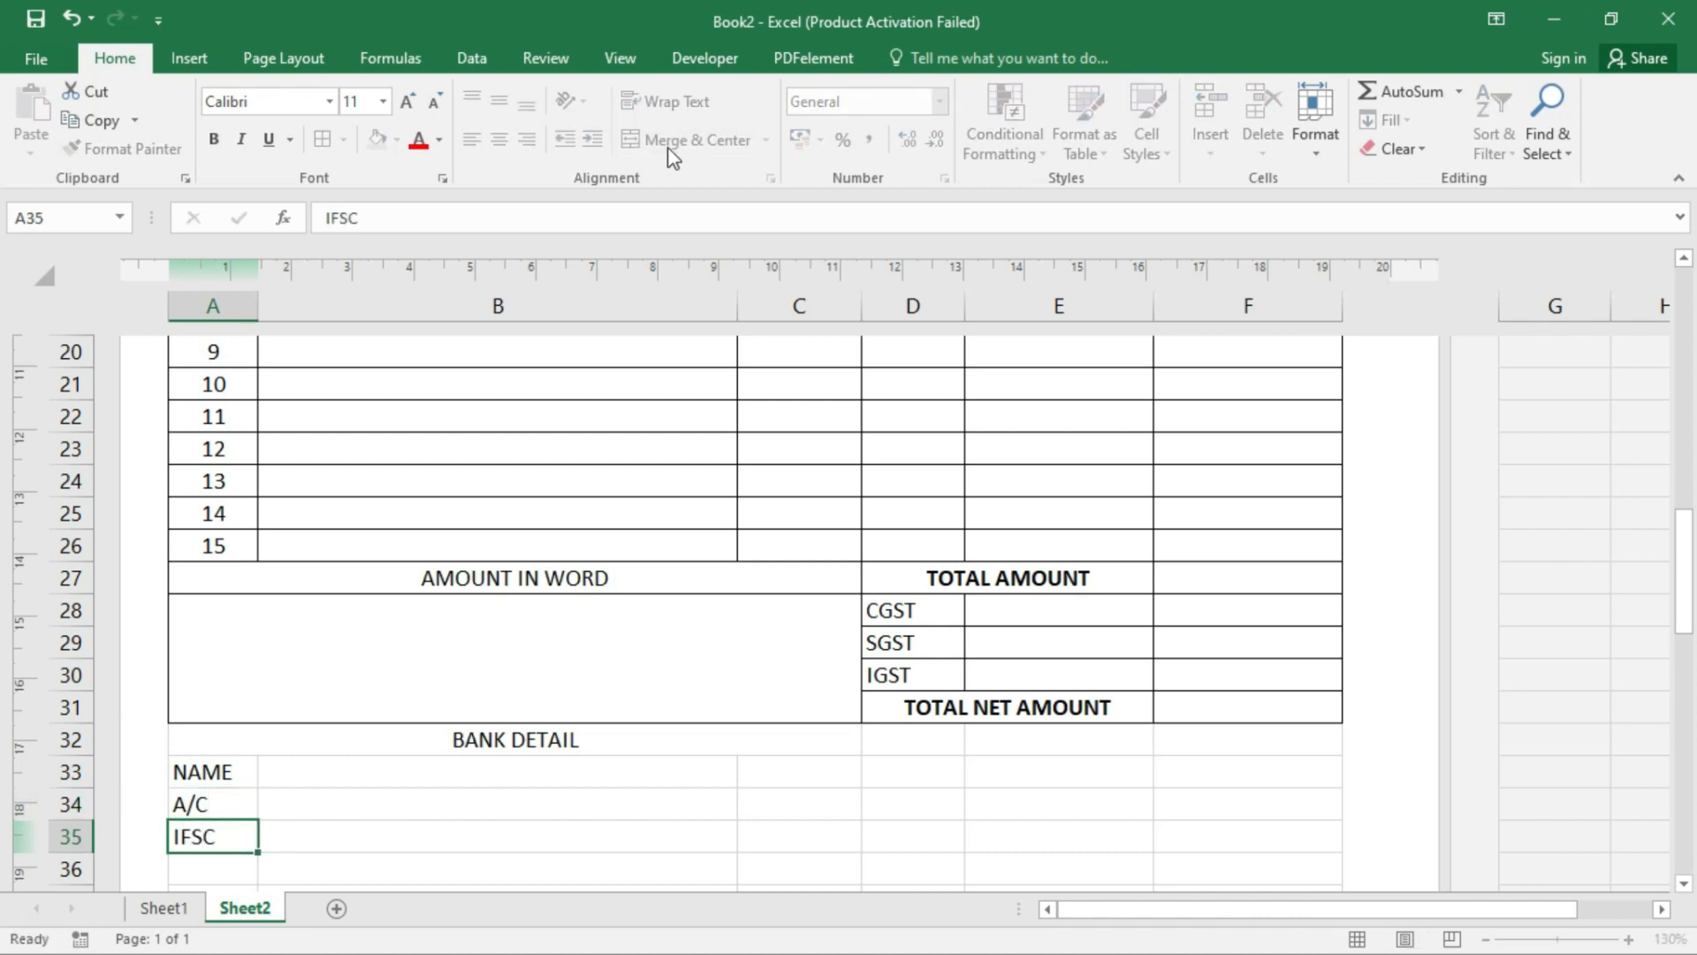
pyautogui.press('Right')
pyautogui.press('Right')
pyautogui.press('Right')
pyautogui.press('Up')
pyautogui.press('Up')
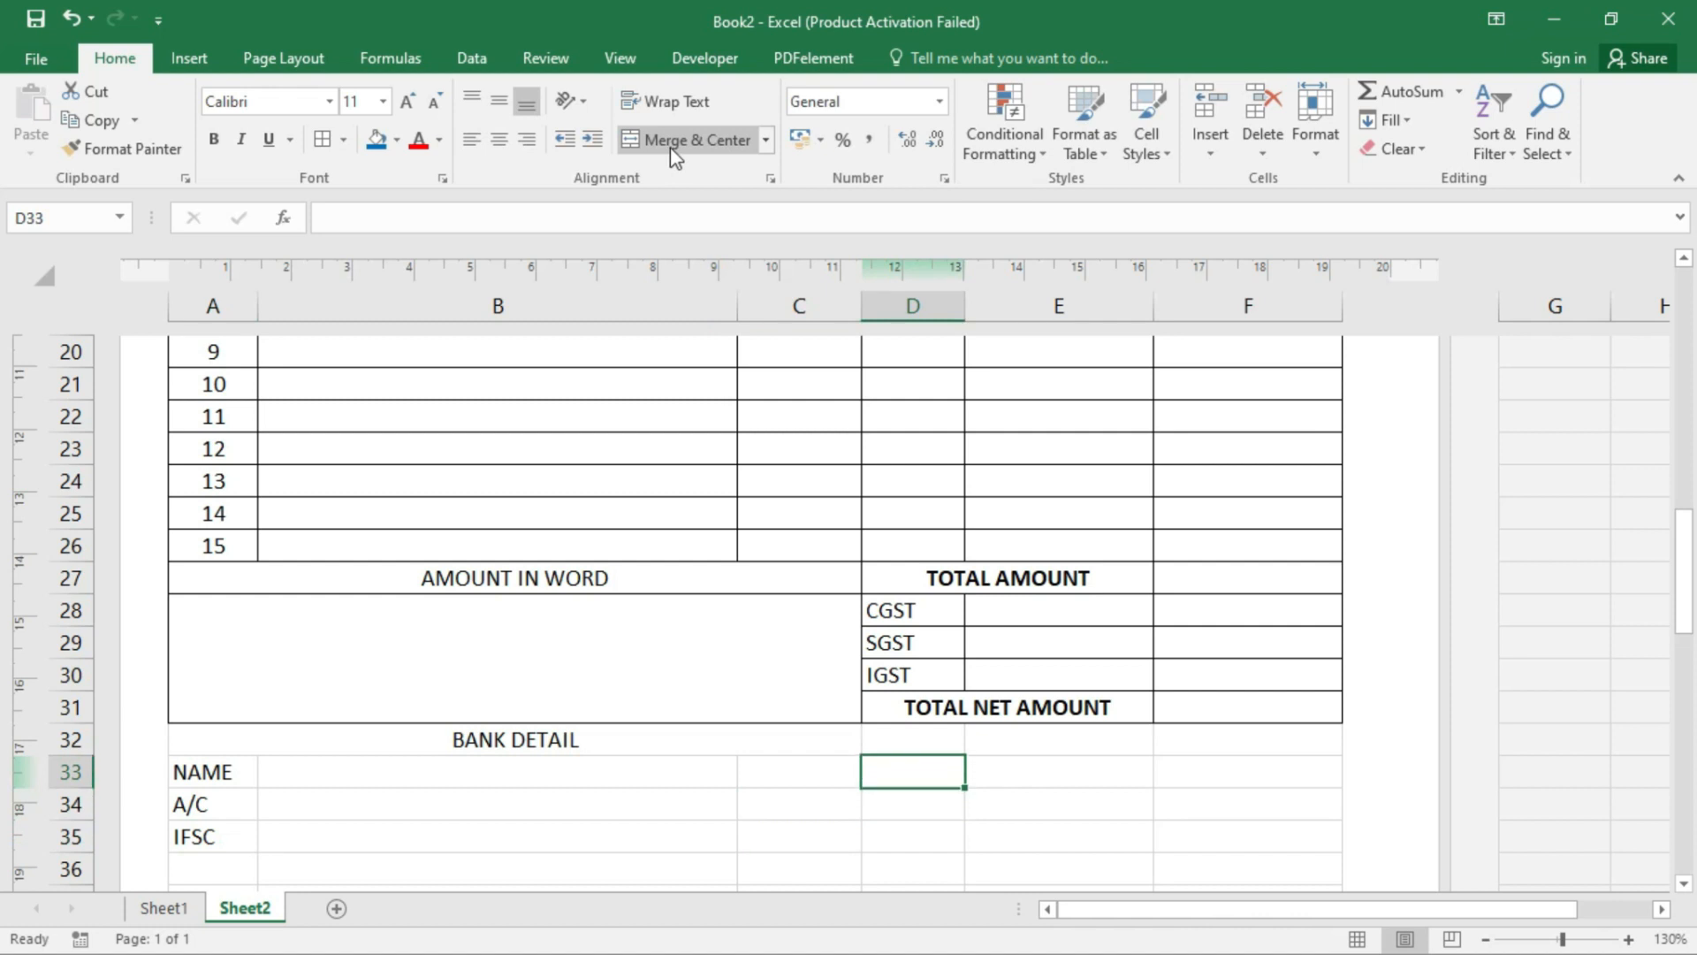
# - Merge the entry cells beside NAME into one centred cell
pyautogui.moveTo(245, 775); pyautogui.dragTo(799, 834)
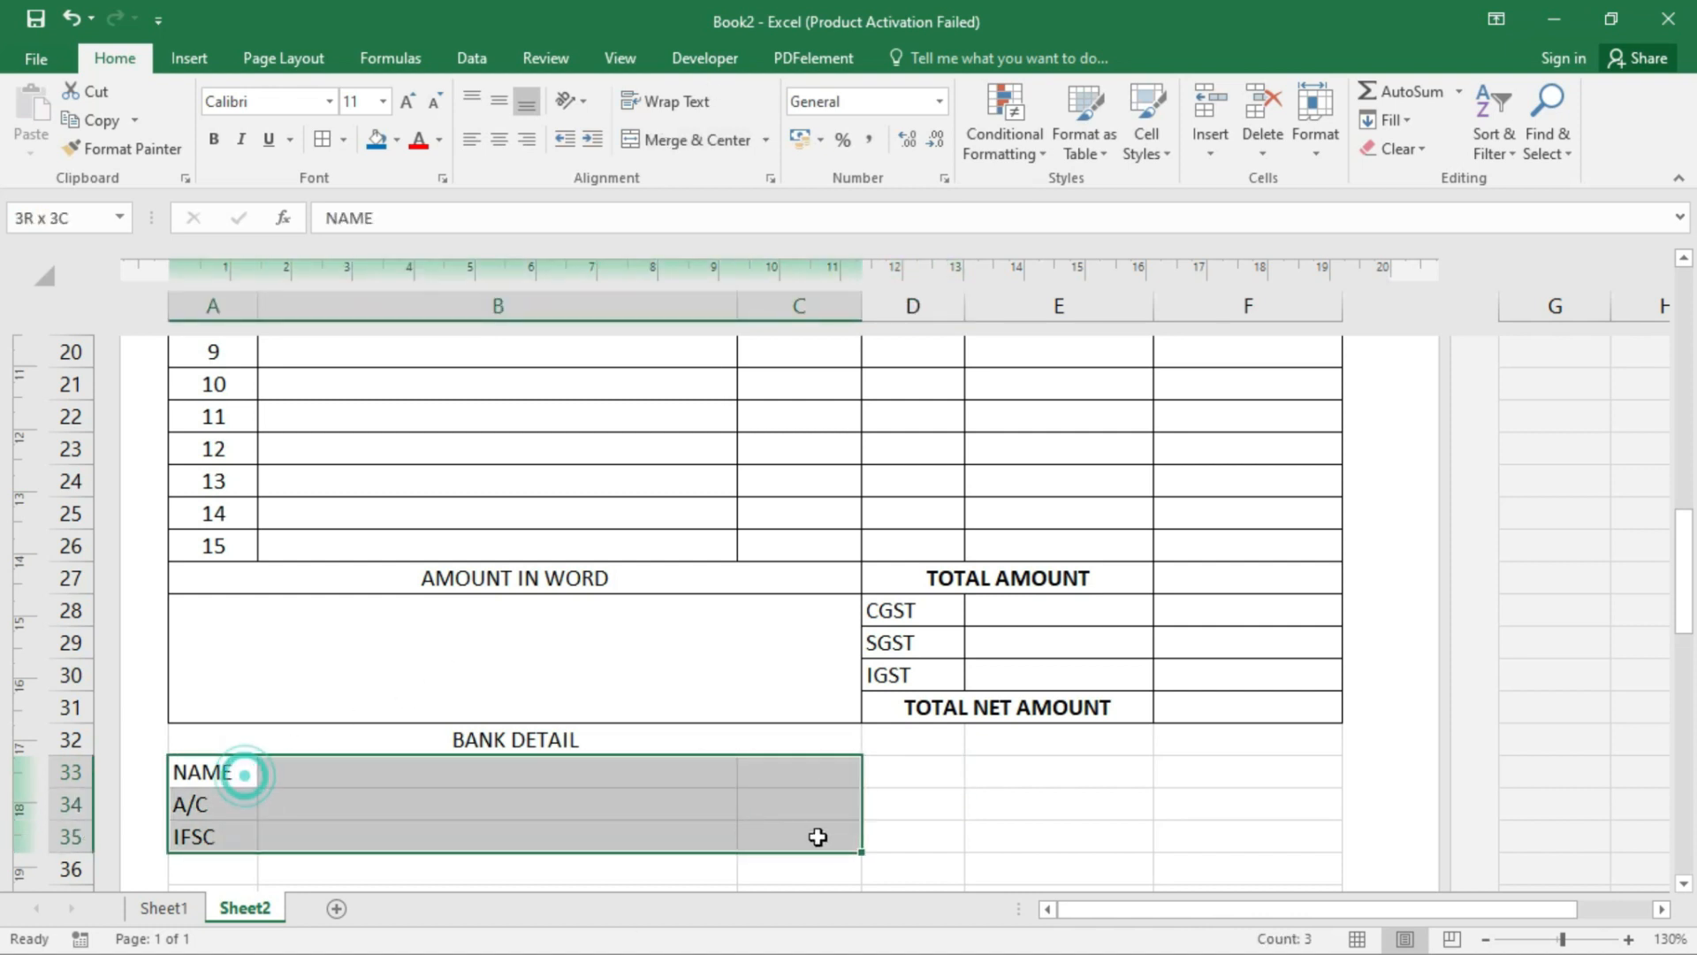
pyautogui.click(317, 779)
pyautogui.moveTo(197, 771); pyautogui.dragTo(762, 759)
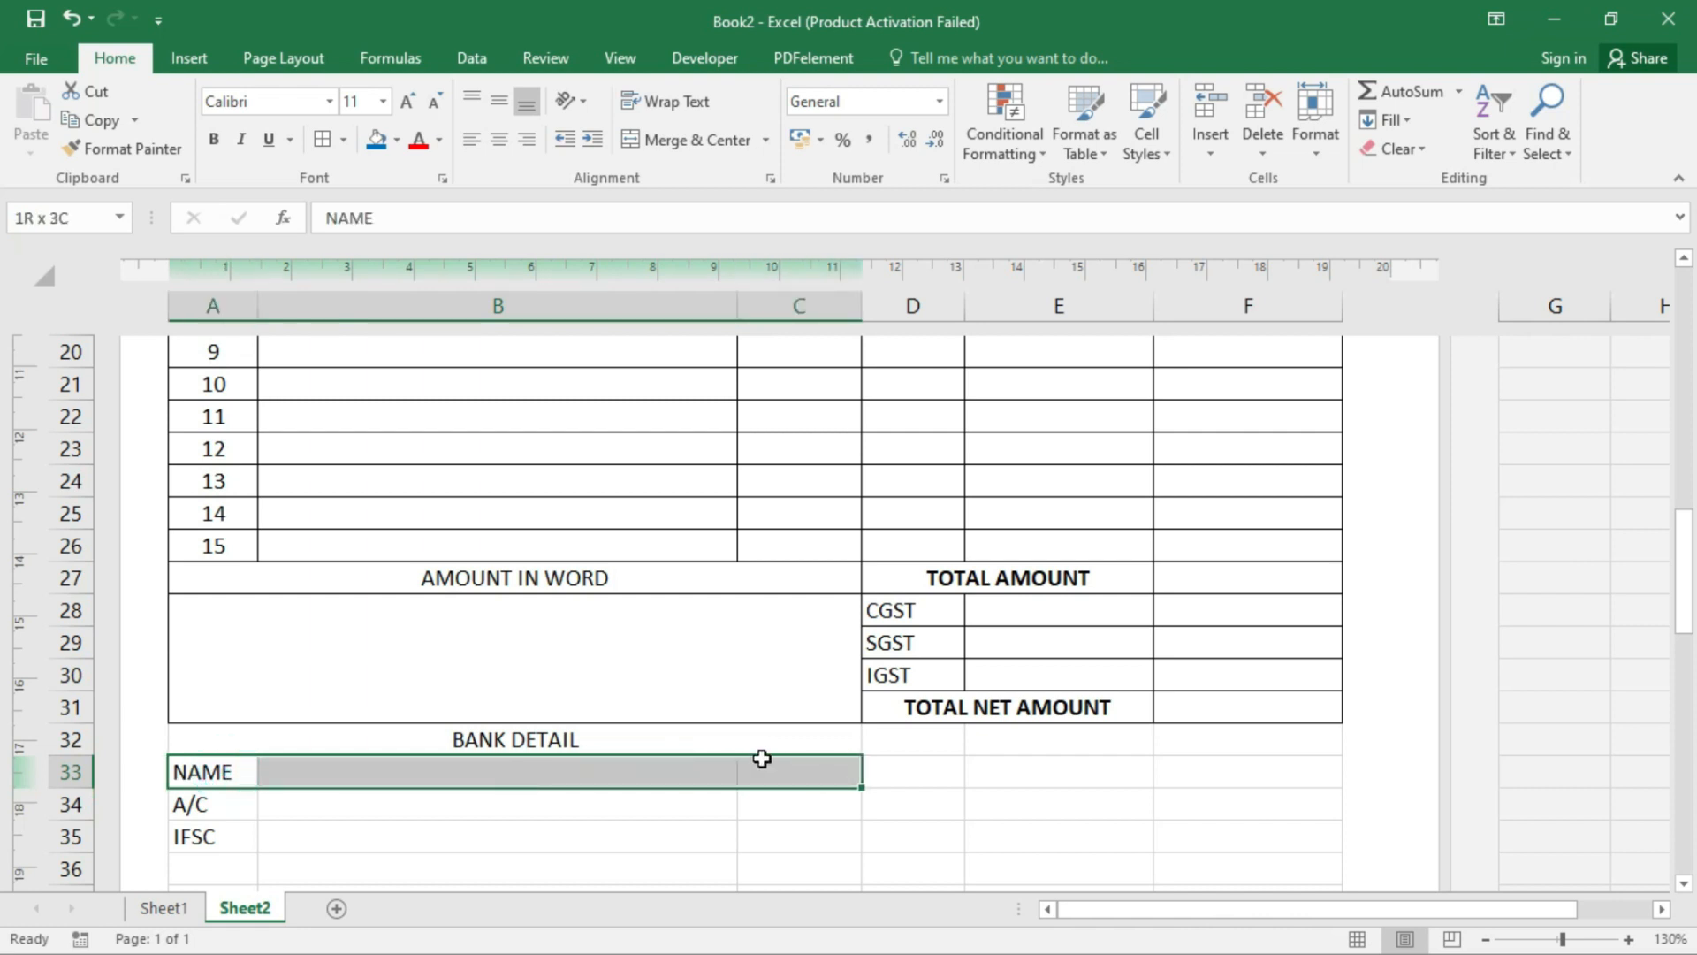
pyautogui.click(652, 140)
pyautogui.moveTo(203, 805); pyautogui.dragTo(833, 811)
pyautogui.hotkey('ctrl', 'z')
pyautogui.click(429, 834)
pyautogui.moveTo(406, 770); pyautogui.dragTo(793, 767)
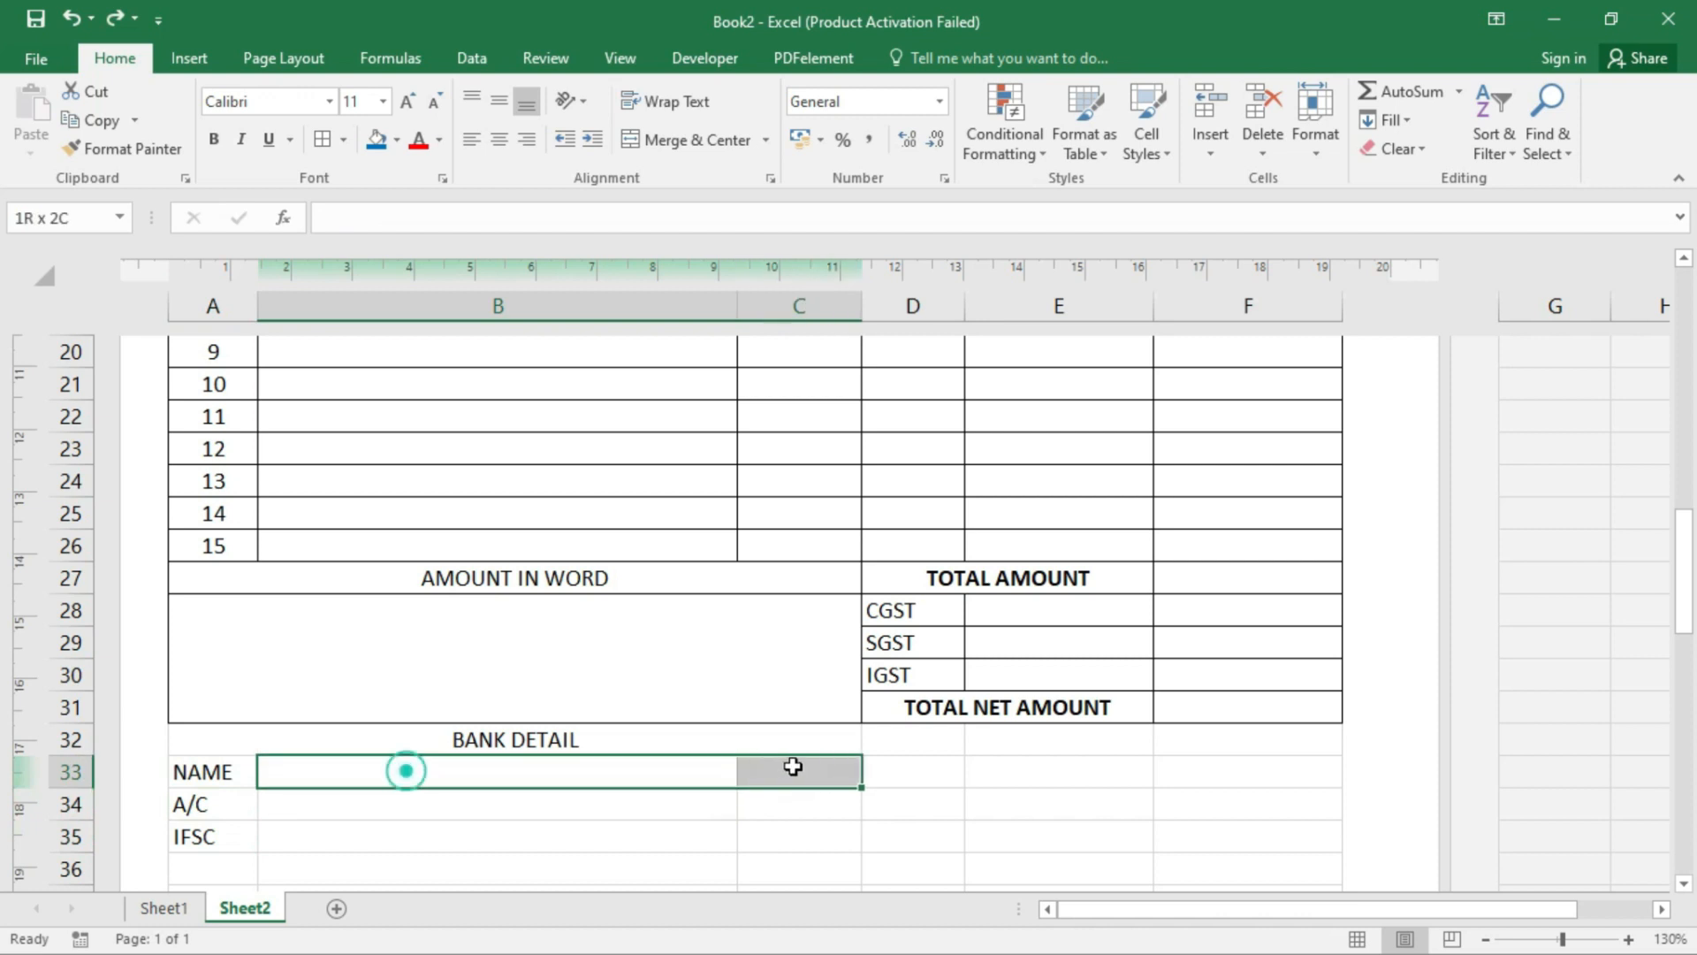
pyautogui.click(707, 159)
# - Merge the entry cells beside A/C and beside IFSC
pyautogui.moveTo(469, 804); pyautogui.dragTo(792, 799)
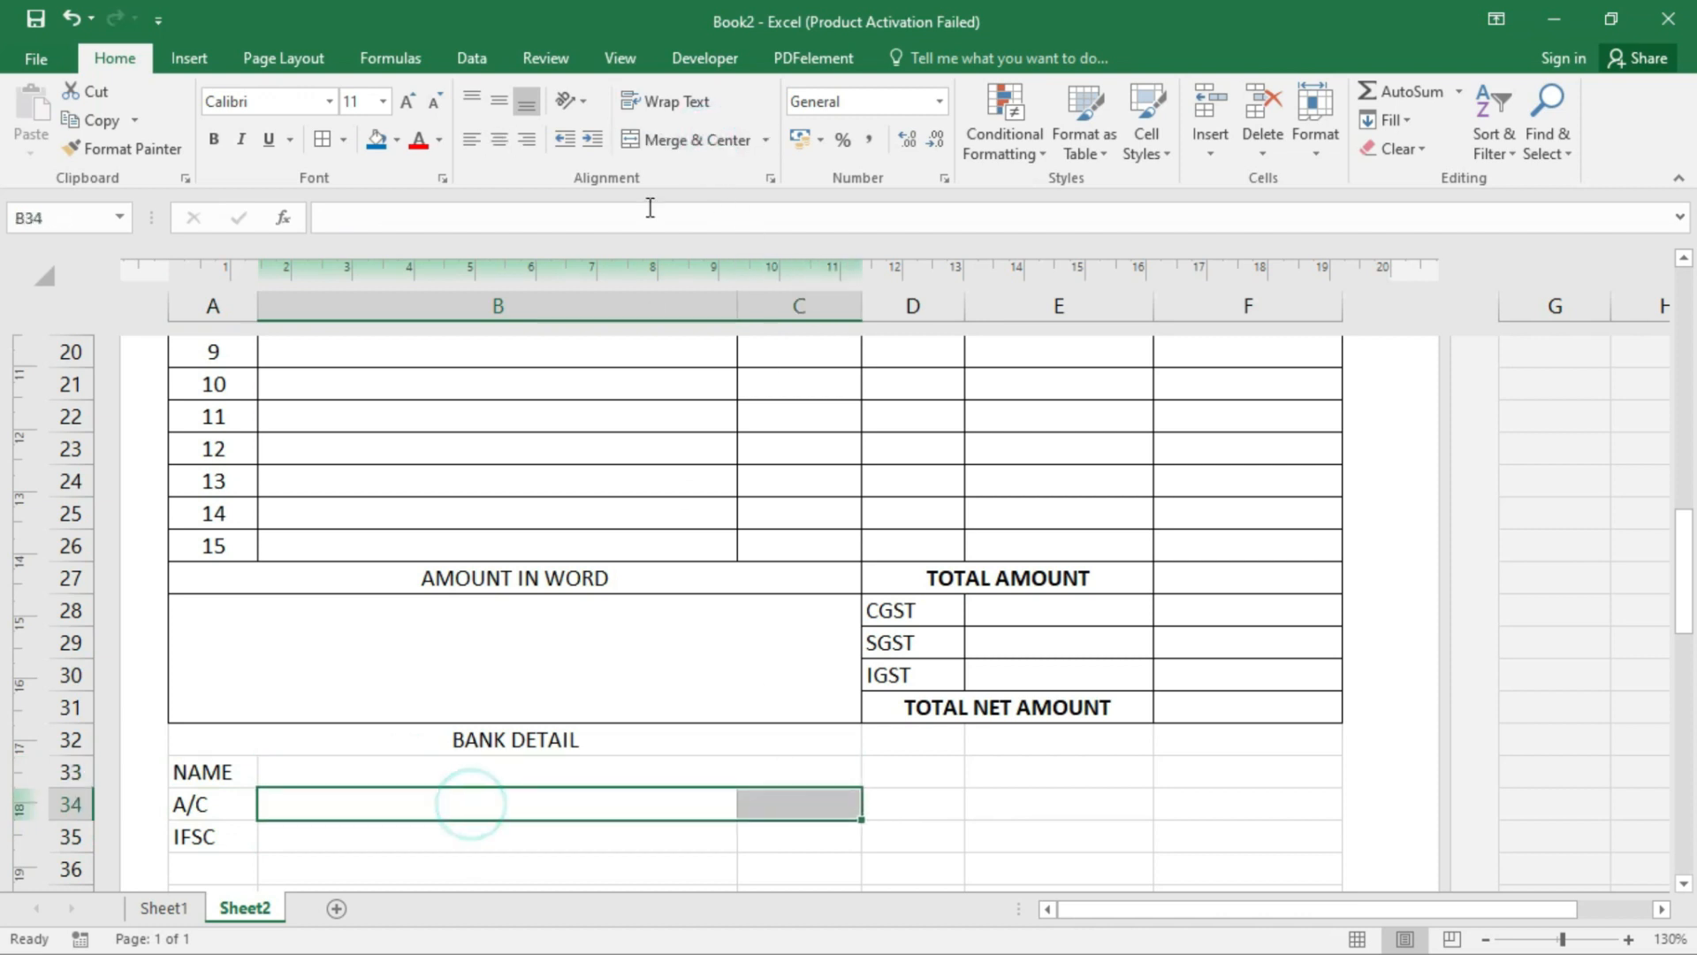
pyautogui.click(681, 139)
pyautogui.moveTo(416, 835); pyautogui.dragTo(795, 817)
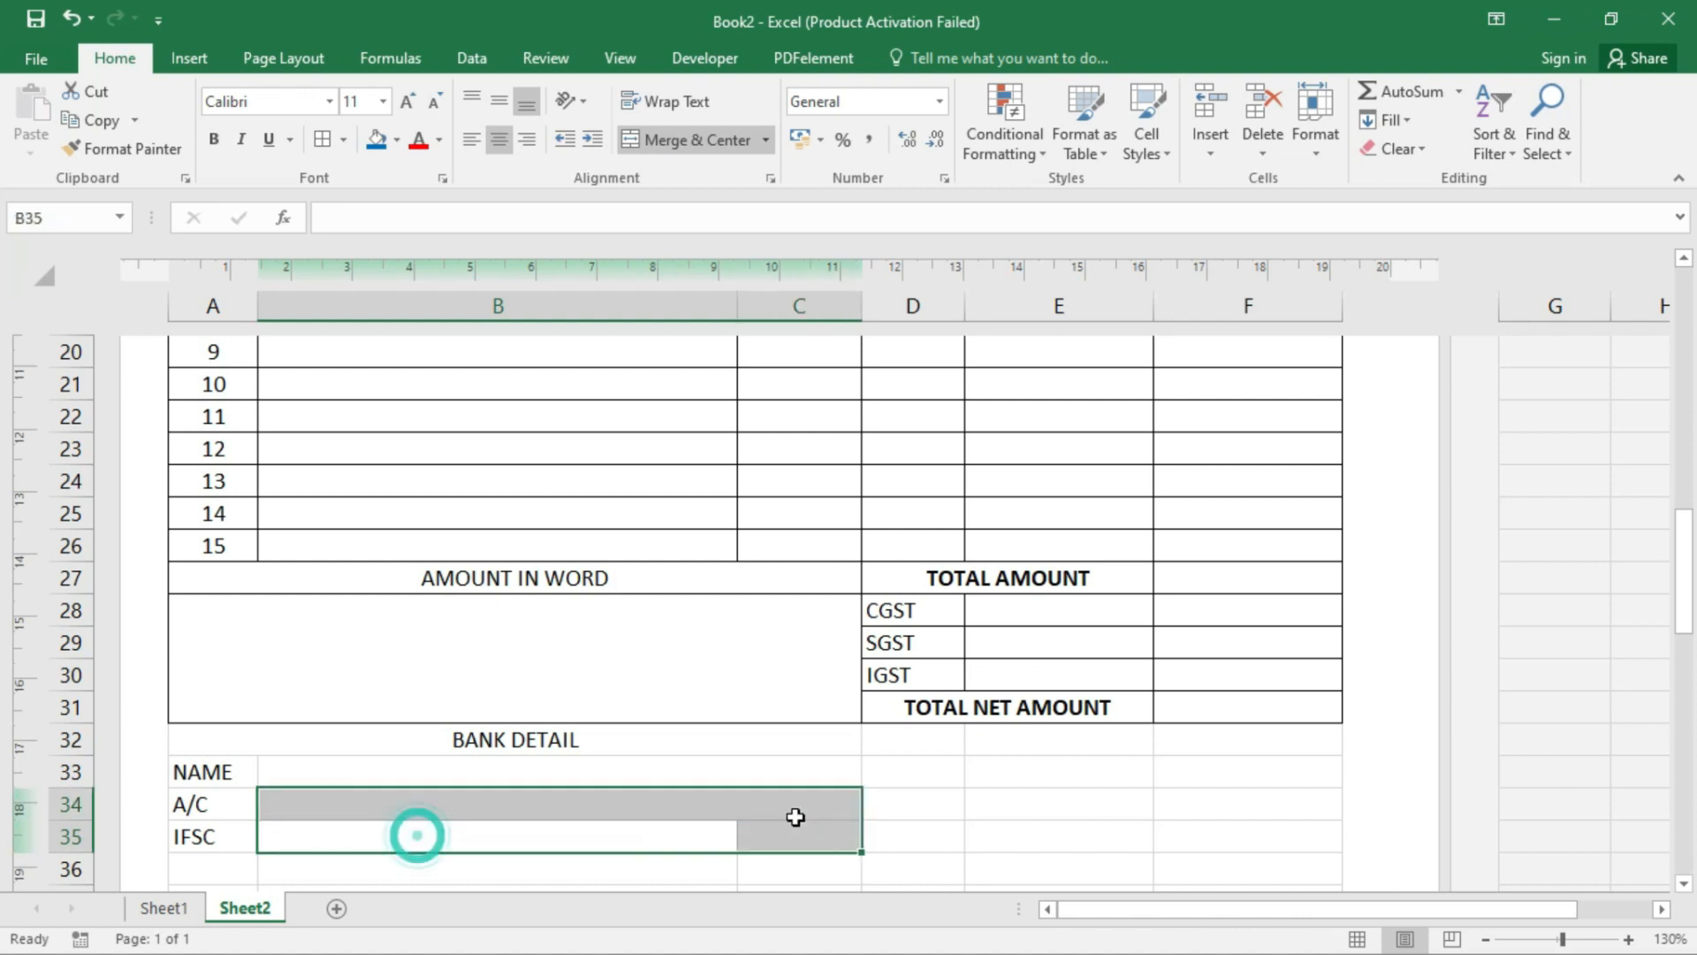
pyautogui.click(575, 813)
pyautogui.moveTo(479, 838); pyautogui.dragTo(762, 822)
pyautogui.click(685, 140)
# - Apply All Borders to the BANK DETAIL block A32:C35
pyautogui.click(688, 842)
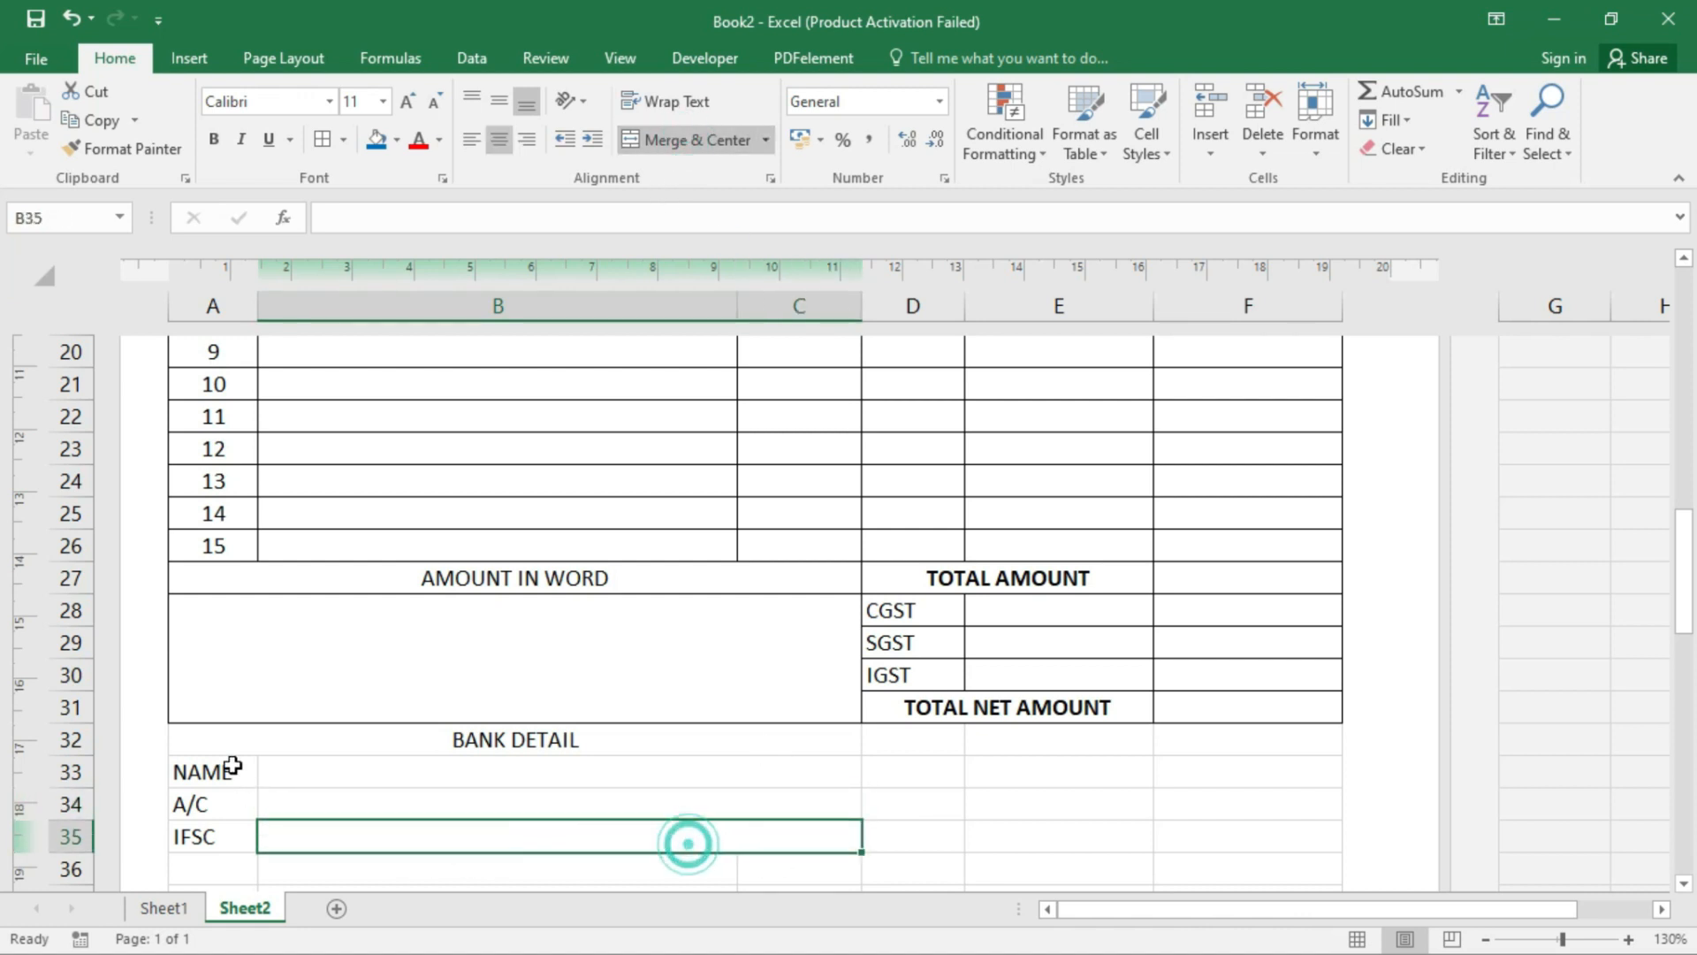
pyautogui.moveTo(284, 735); pyautogui.dragTo(440, 832)
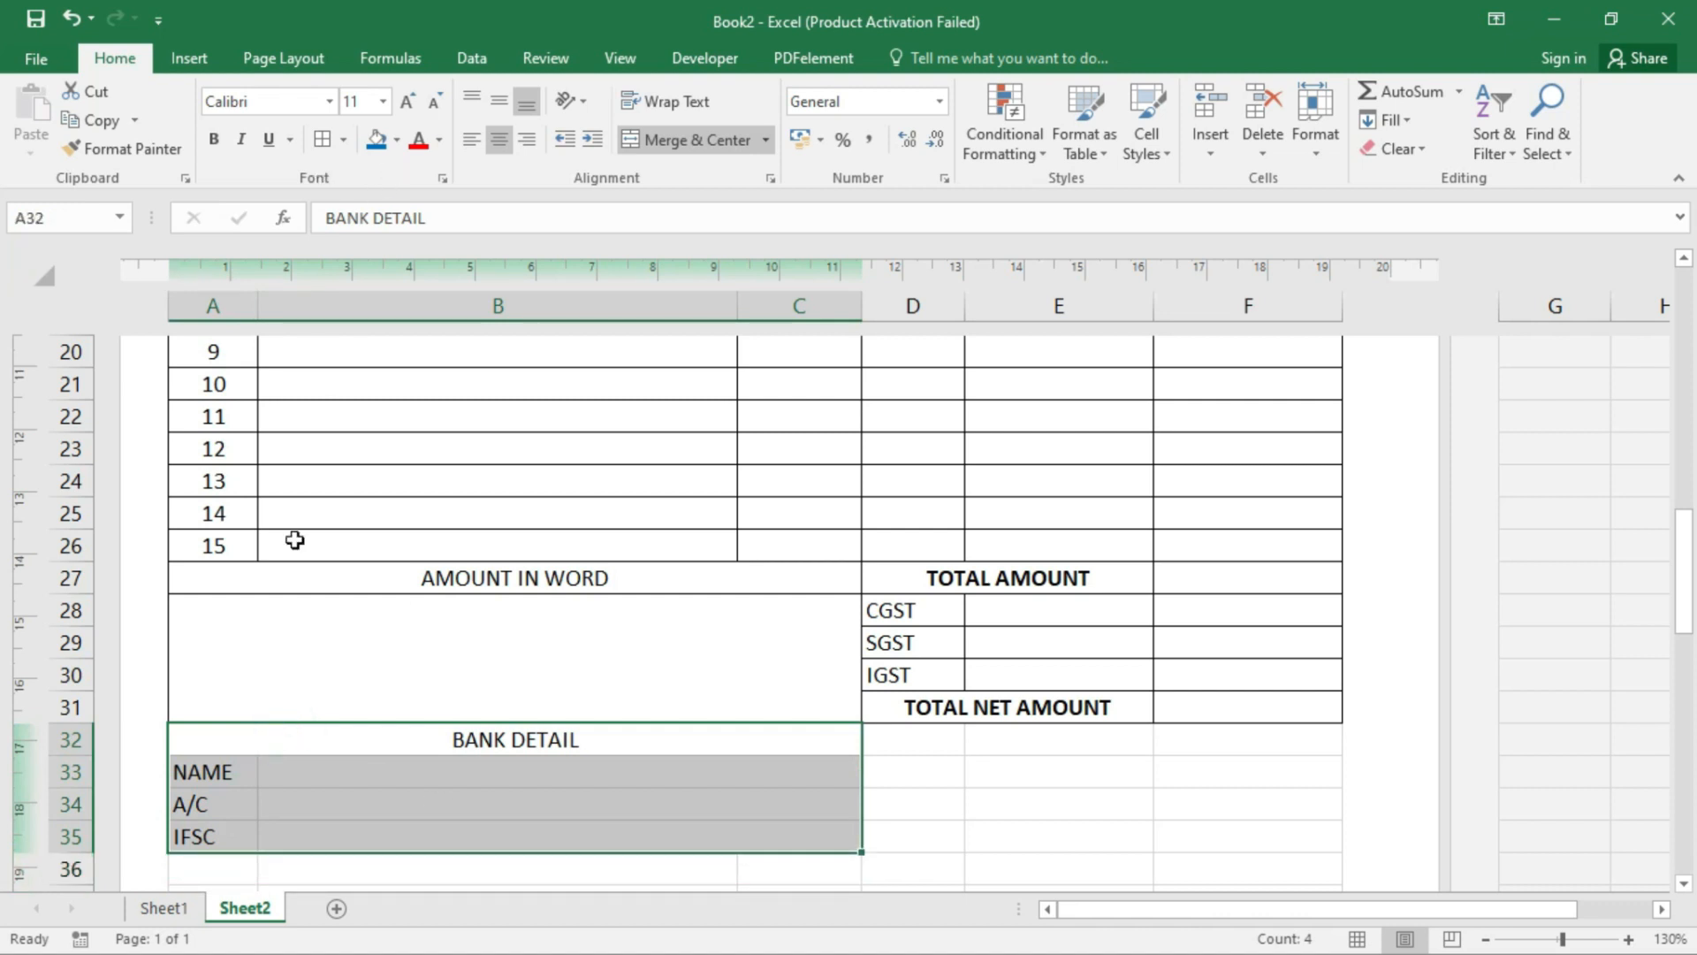
pyautogui.click(309, 138)
pyautogui.moveTo(920, 738); pyautogui.dragTo(1334, 880)
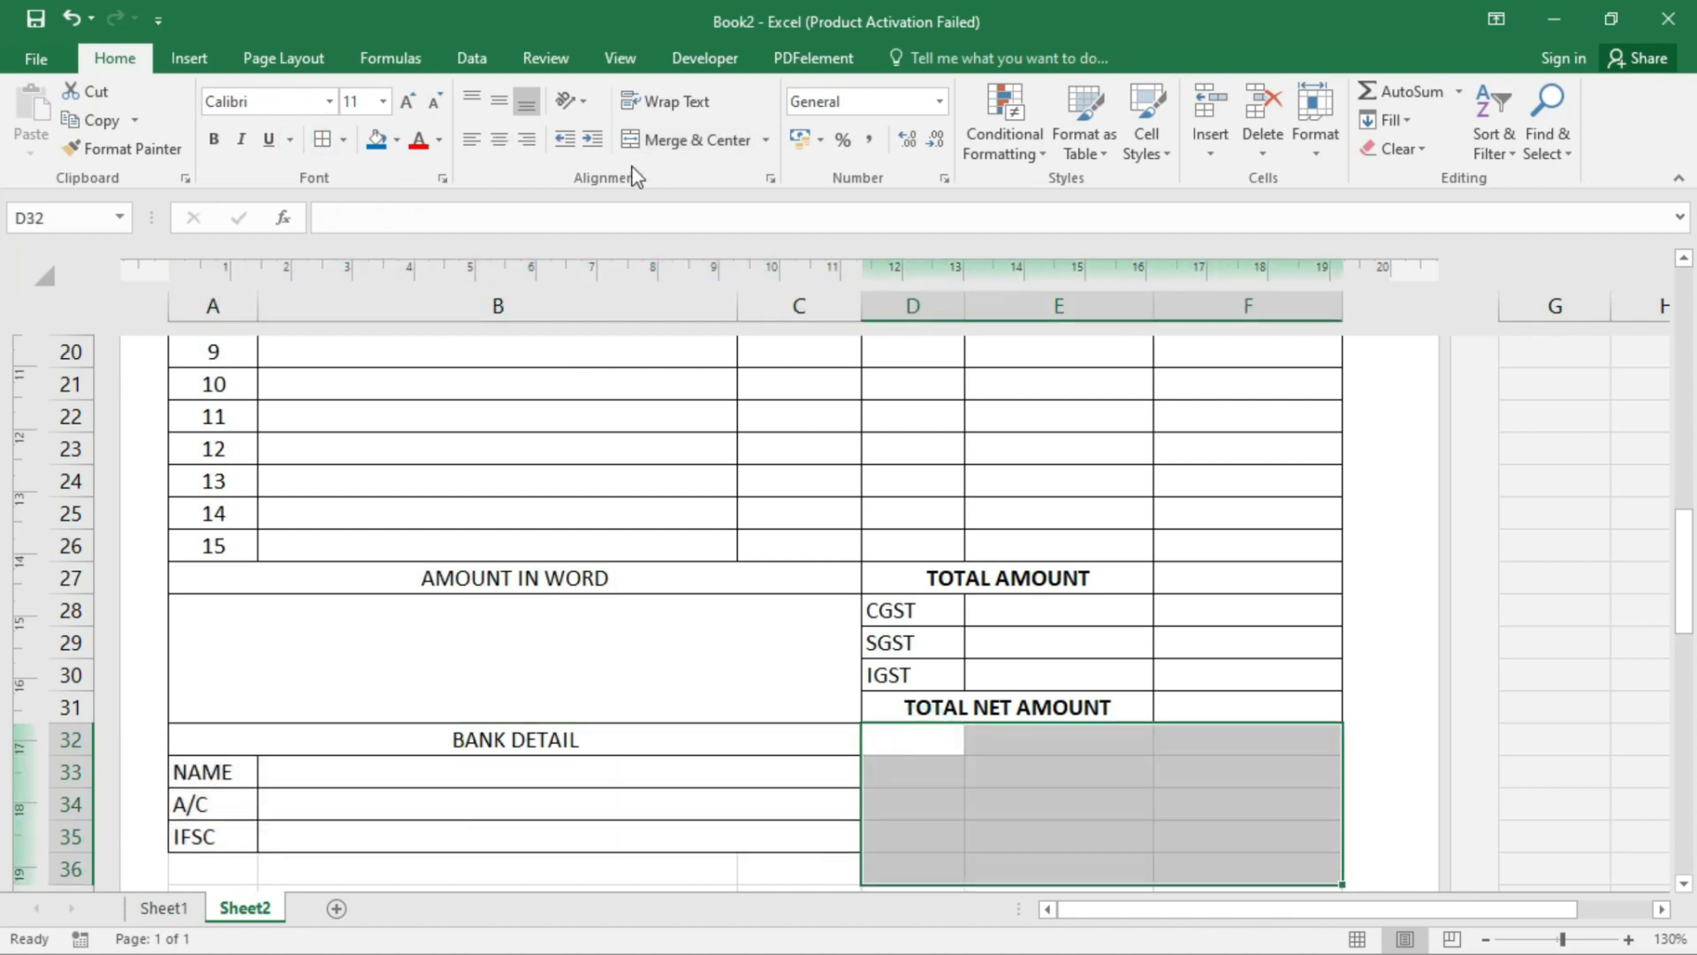
# - Merge D32:F35 into a signature box with a 'SIGN ....' line, middle-aligned
pyautogui.click(681, 140)
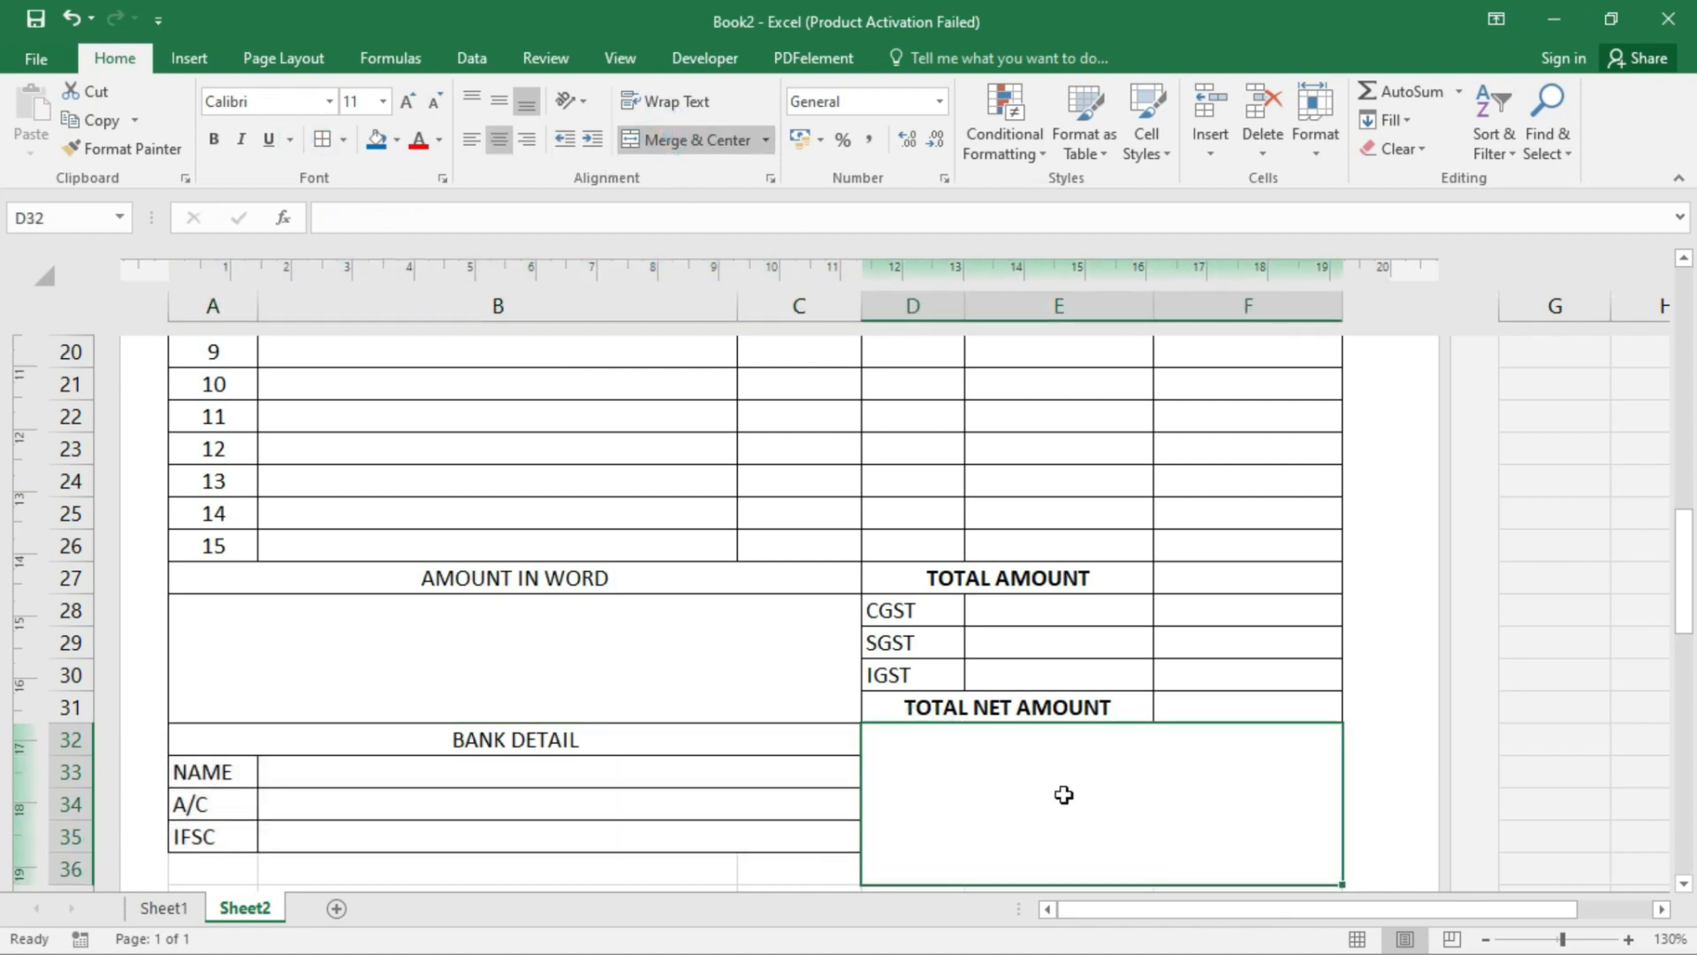
pyautogui.hotkey('ctrl', 'z')
pyautogui.click(1042, 765)
pyautogui.moveTo(928, 743); pyautogui.dragTo(1273, 796)
pyautogui.click(732, 139)
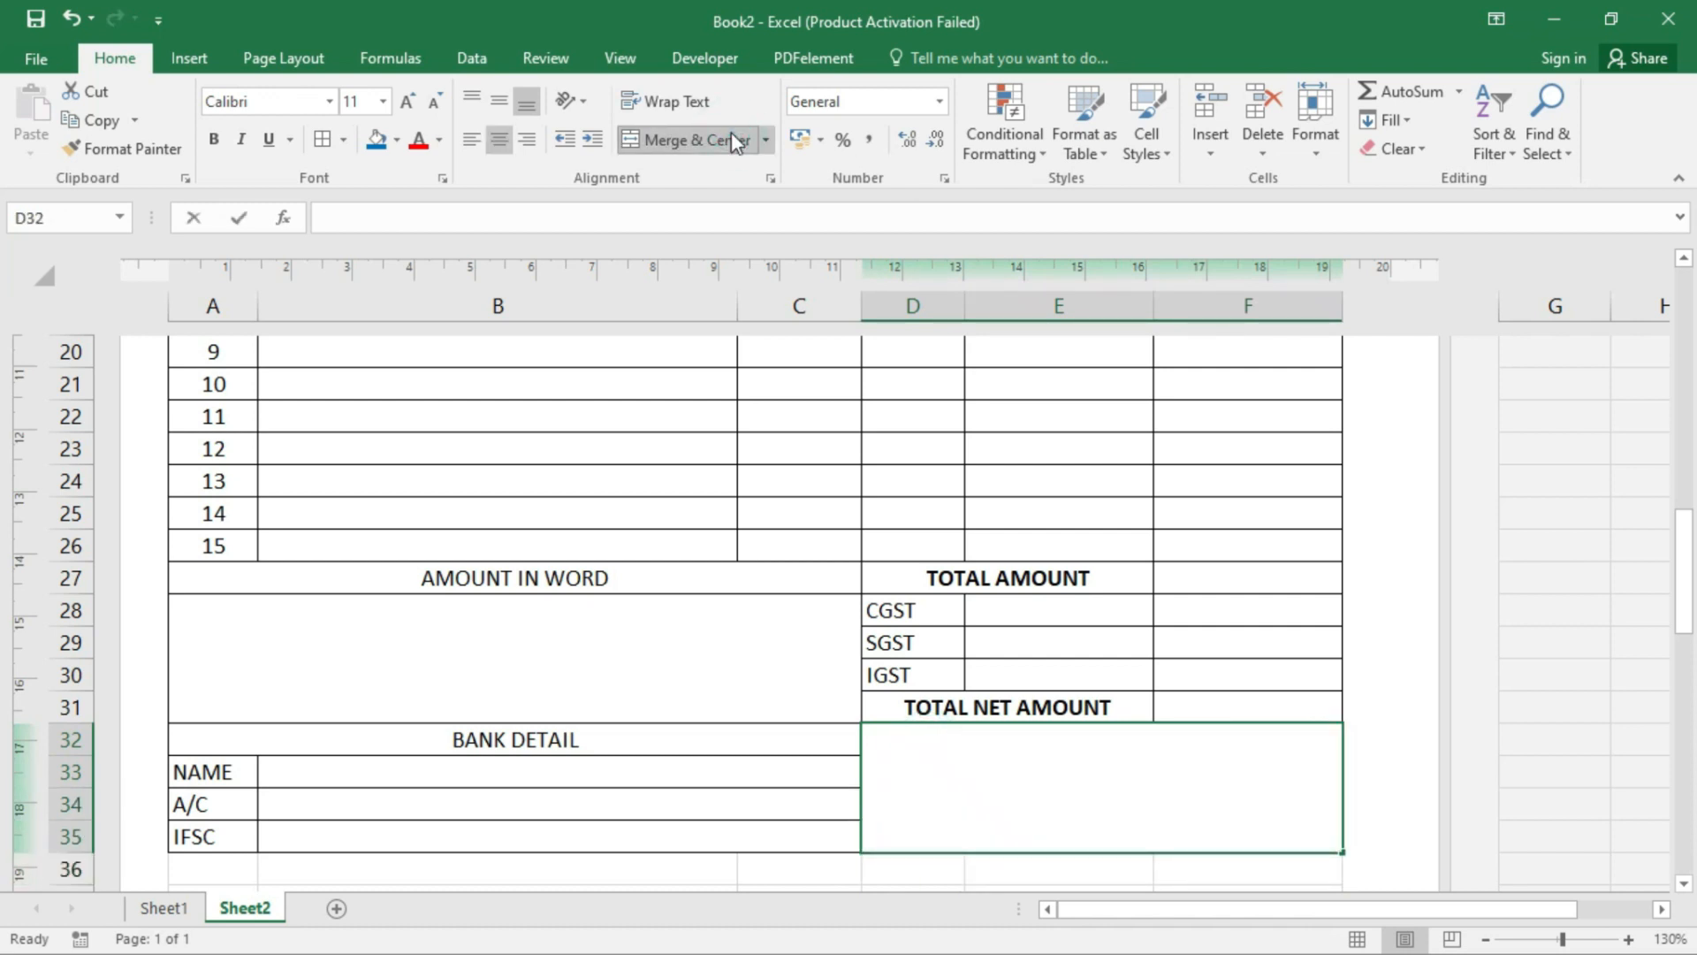
pyautogui.write('SIGN ........................................')
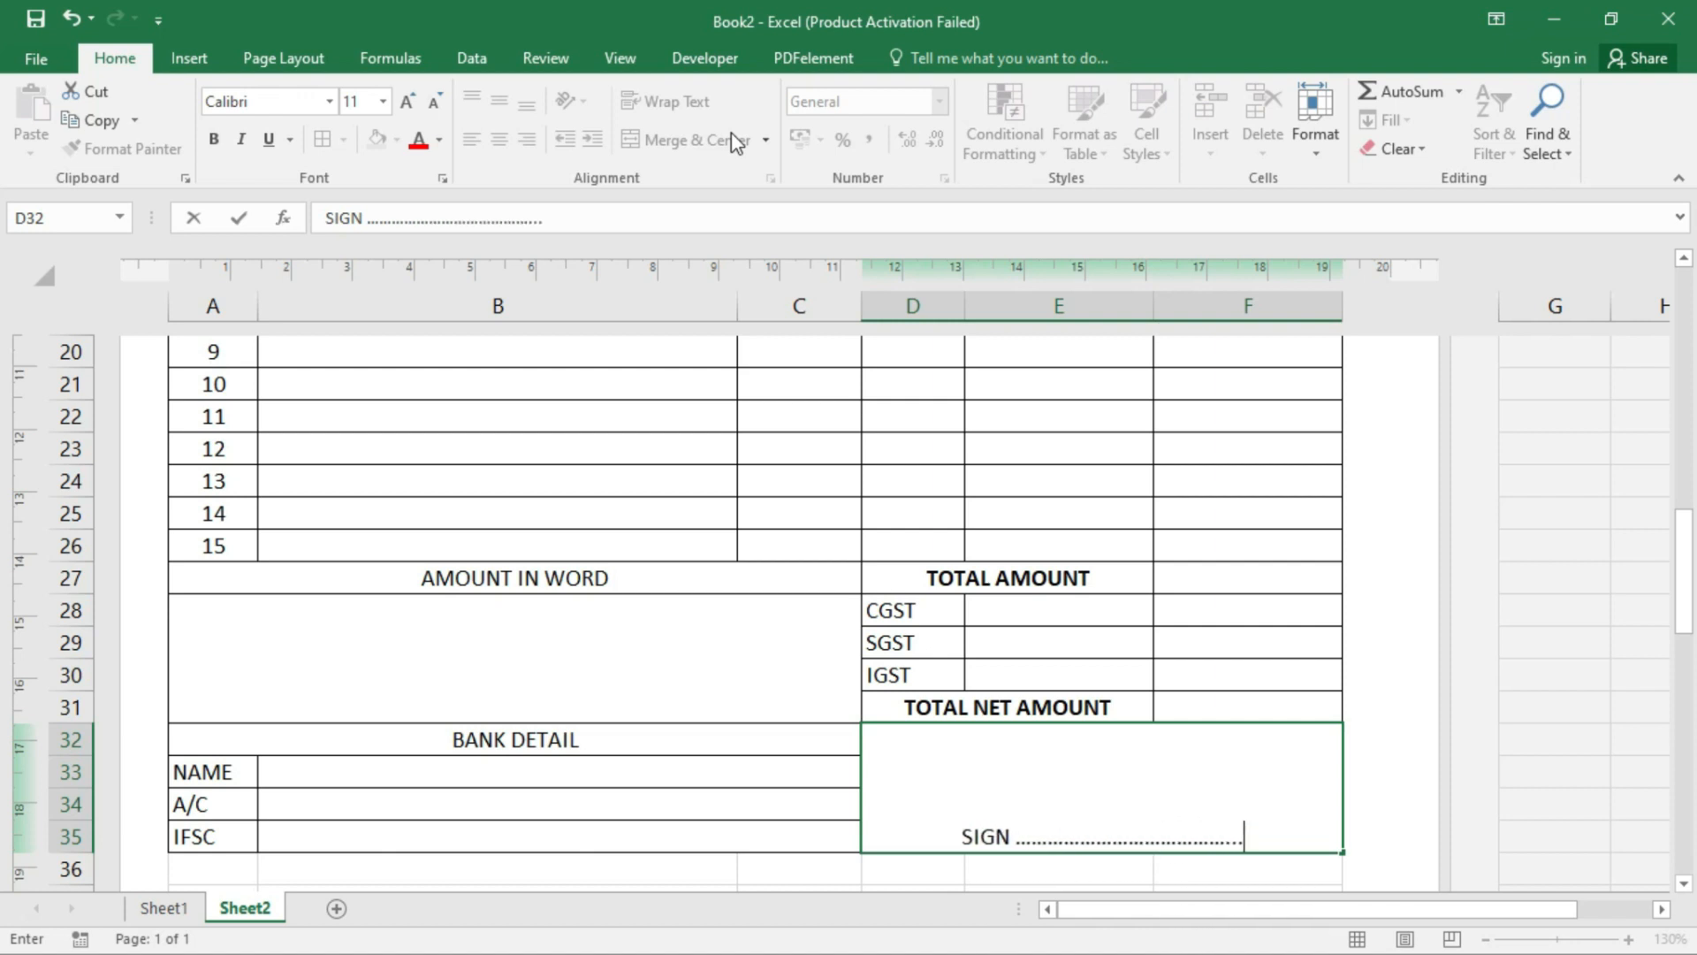
pyautogui.press('Return')
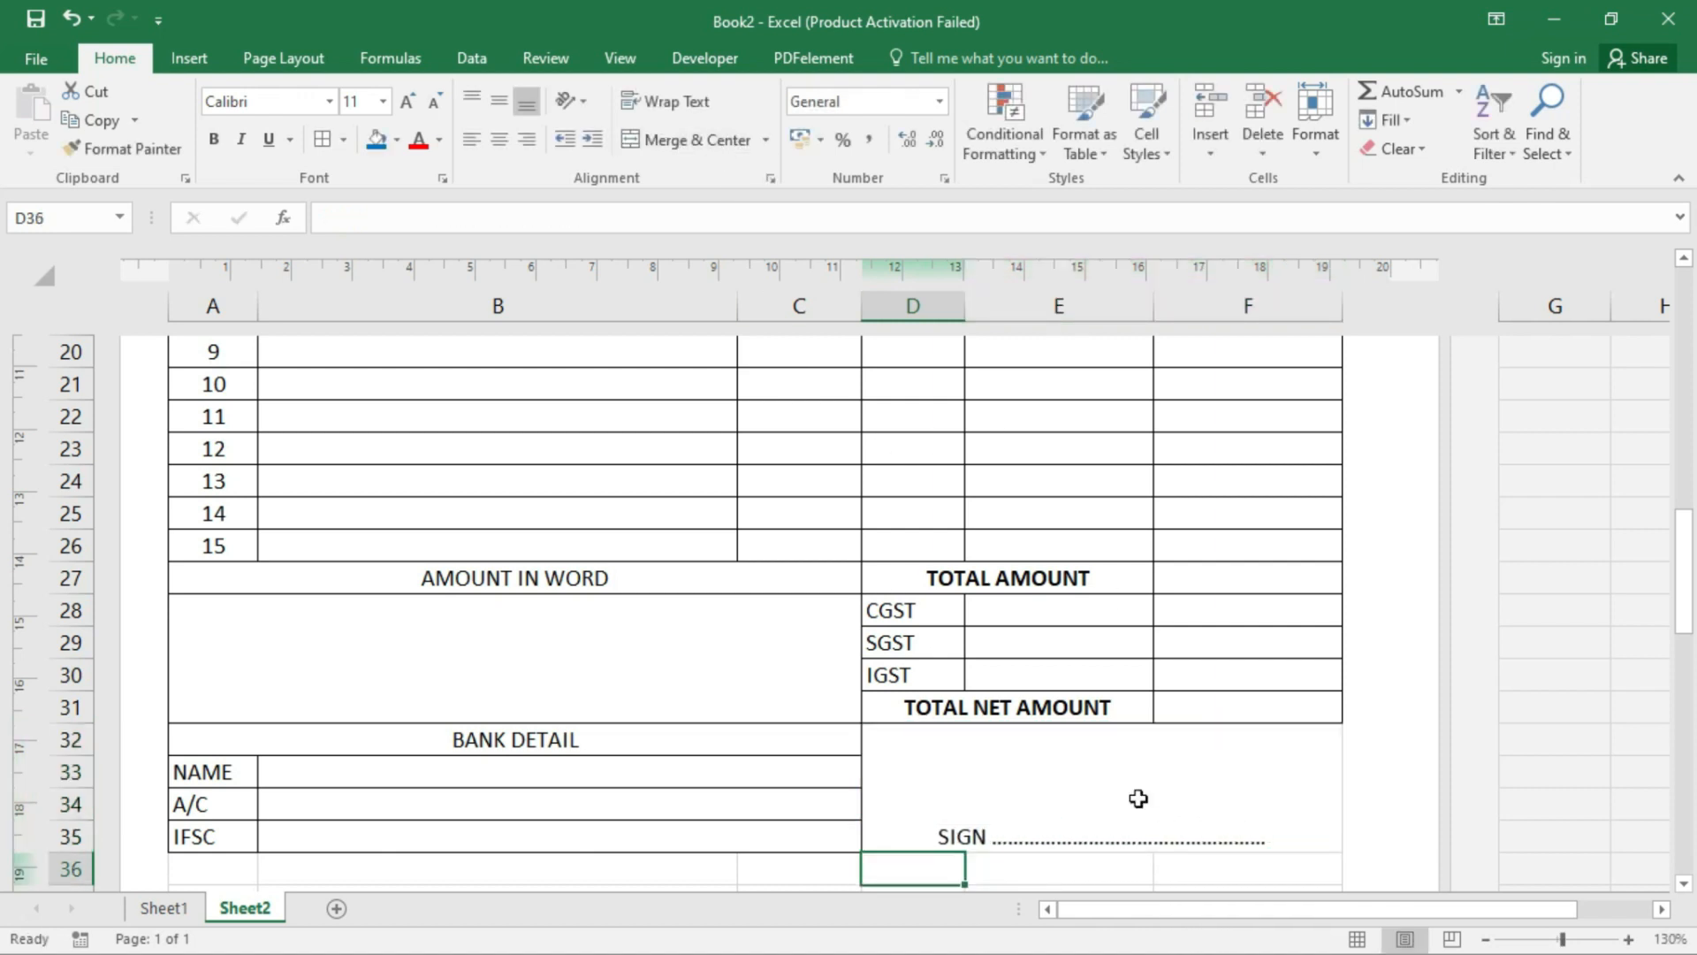
pyautogui.click(1039, 764)
pyautogui.click(500, 101)
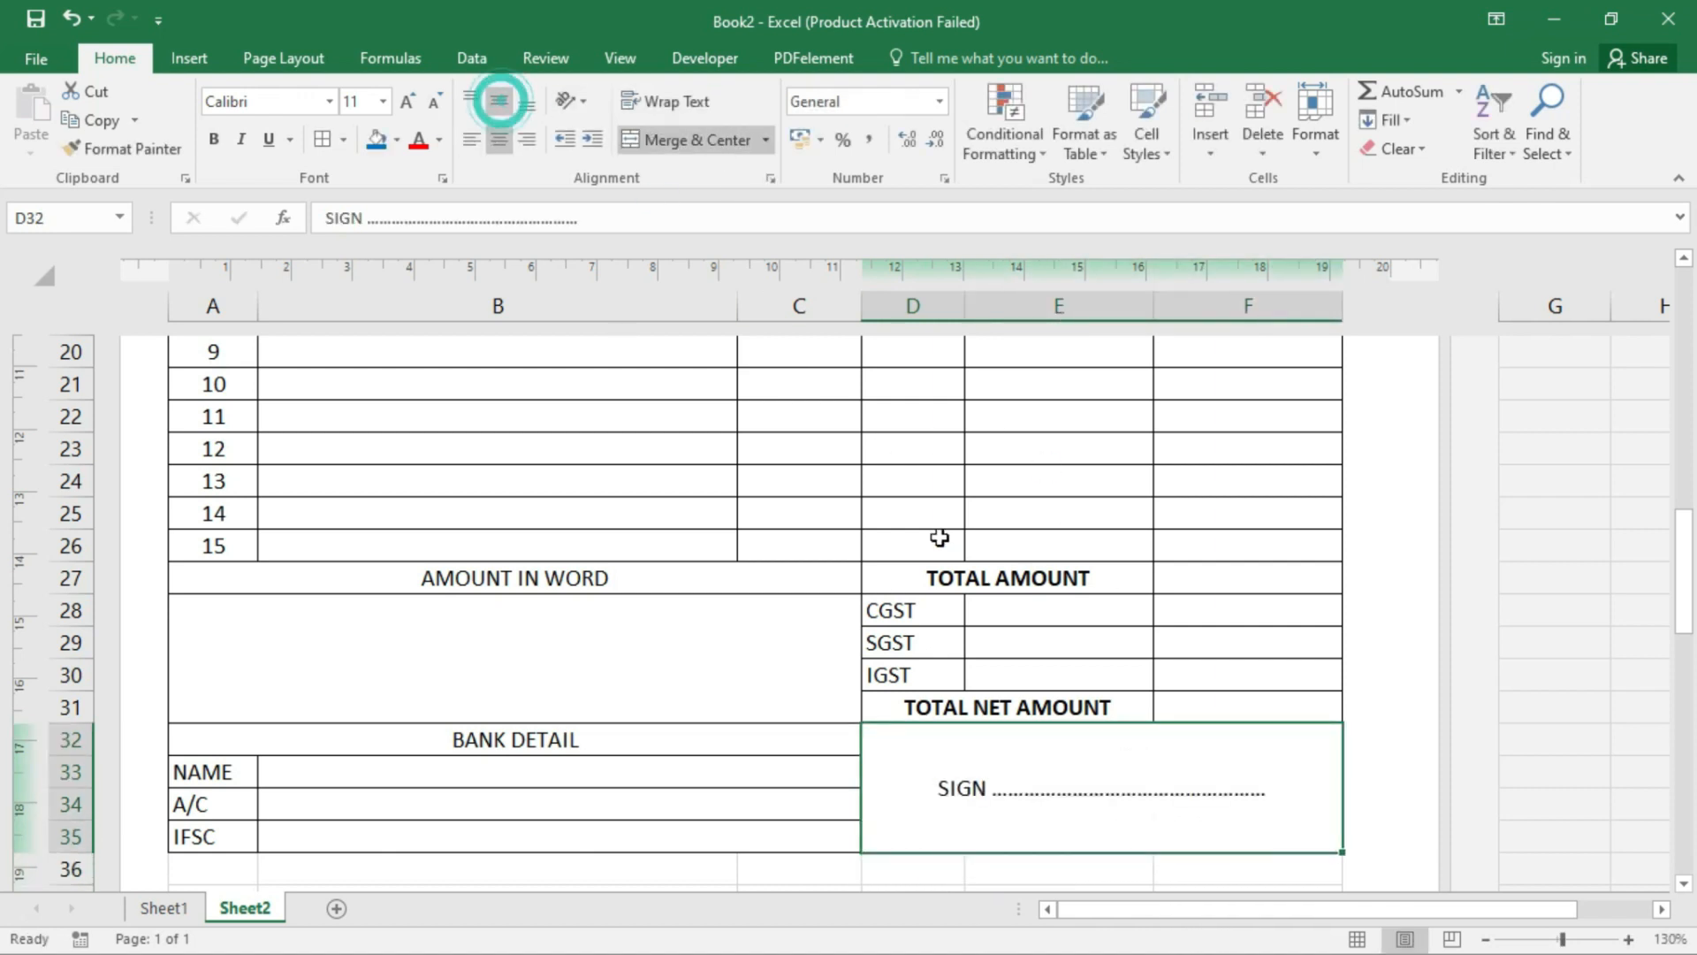
# - Merge A36:F38 and enter 'Term & Condition :' aligned top-left
pyautogui.click(369, 665)
pyautogui.scroll(-3, 363, 663)
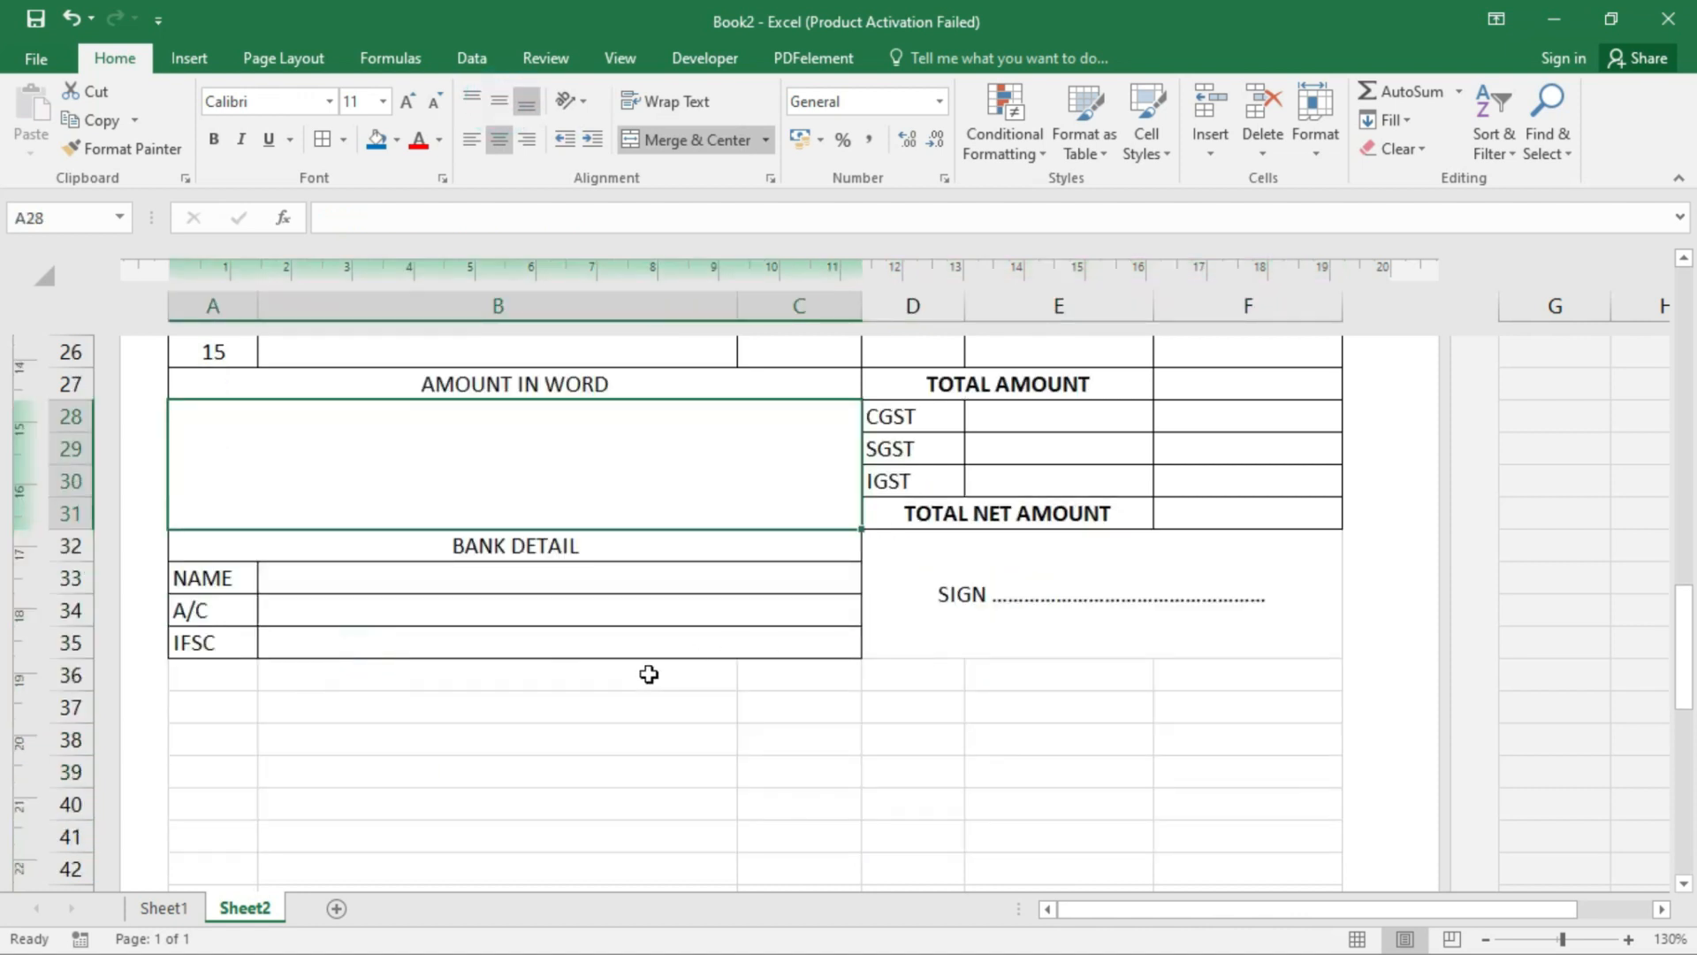
pyautogui.click(226, 571)
pyautogui.moveTo(221, 576); pyautogui.dragTo(1288, 645)
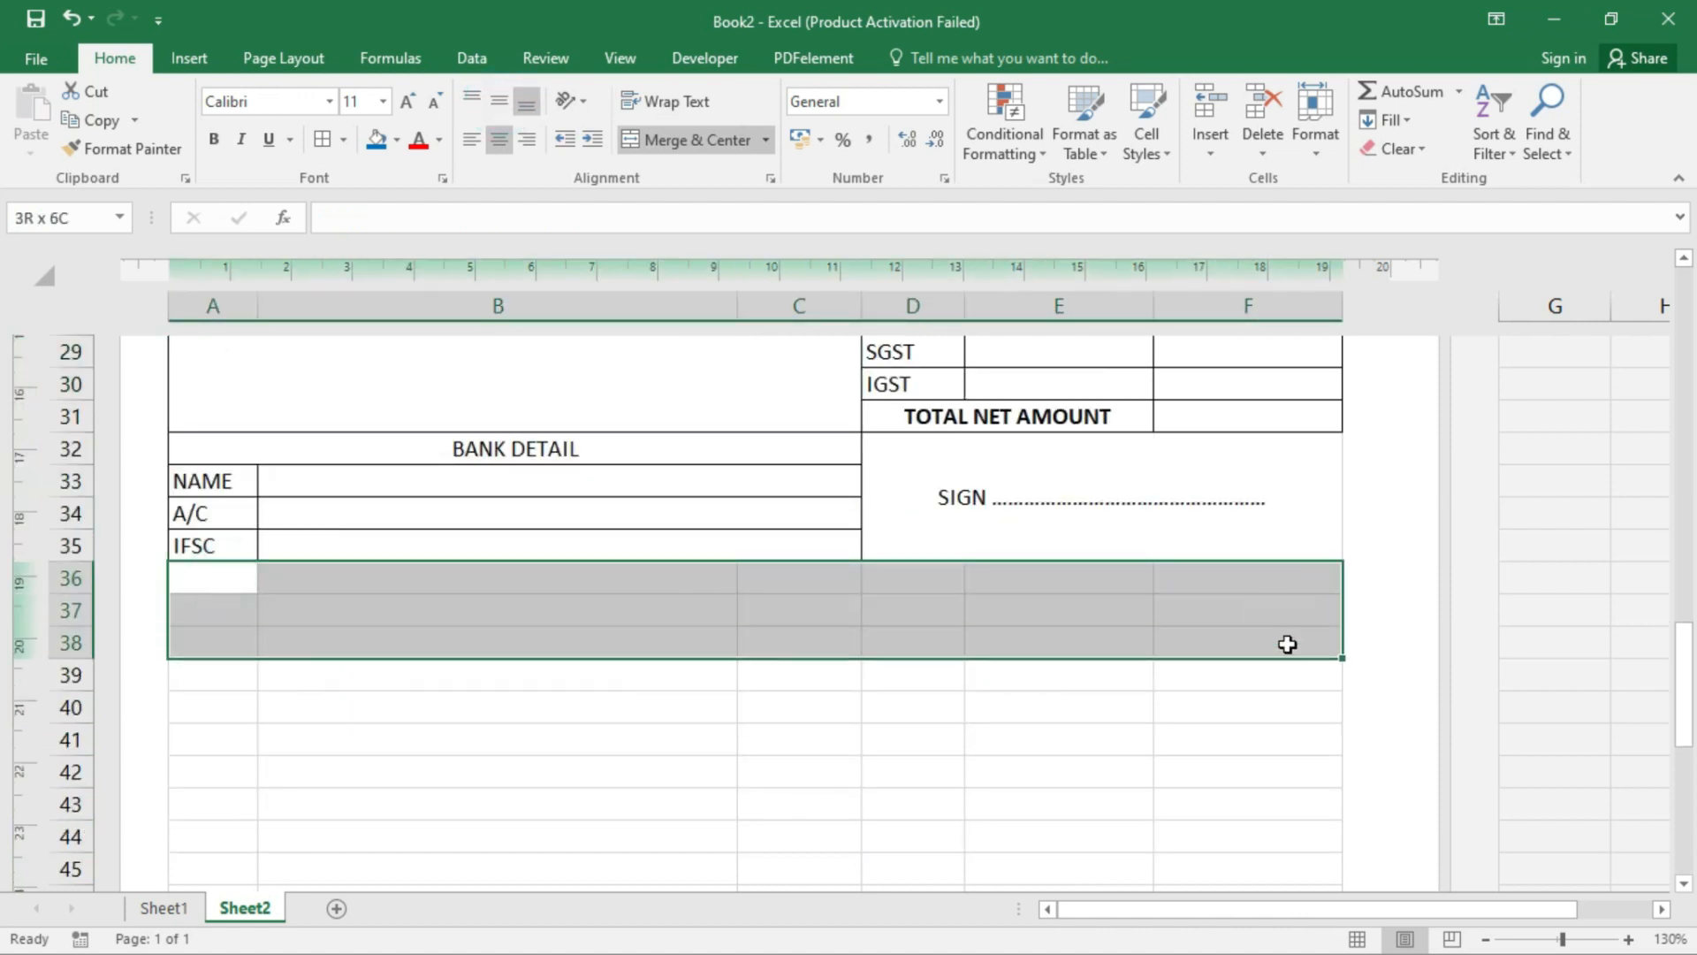
pyautogui.click(655, 140)
pyautogui.write('TER')
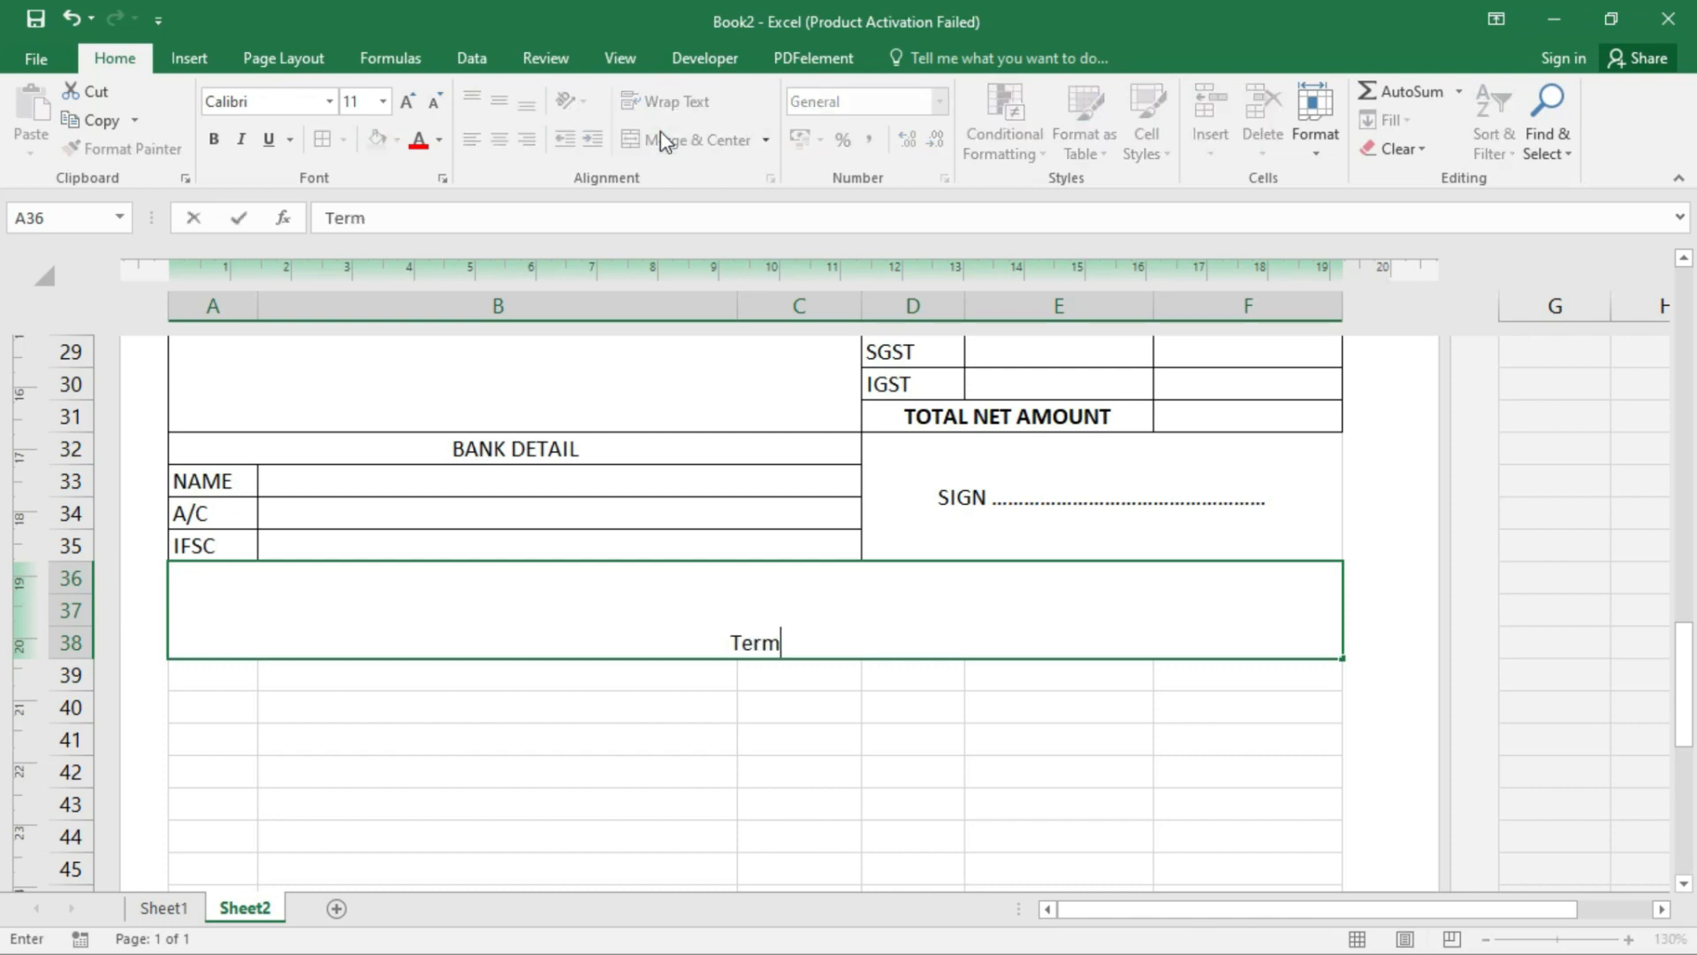
pyautogui.write('m & Condition')
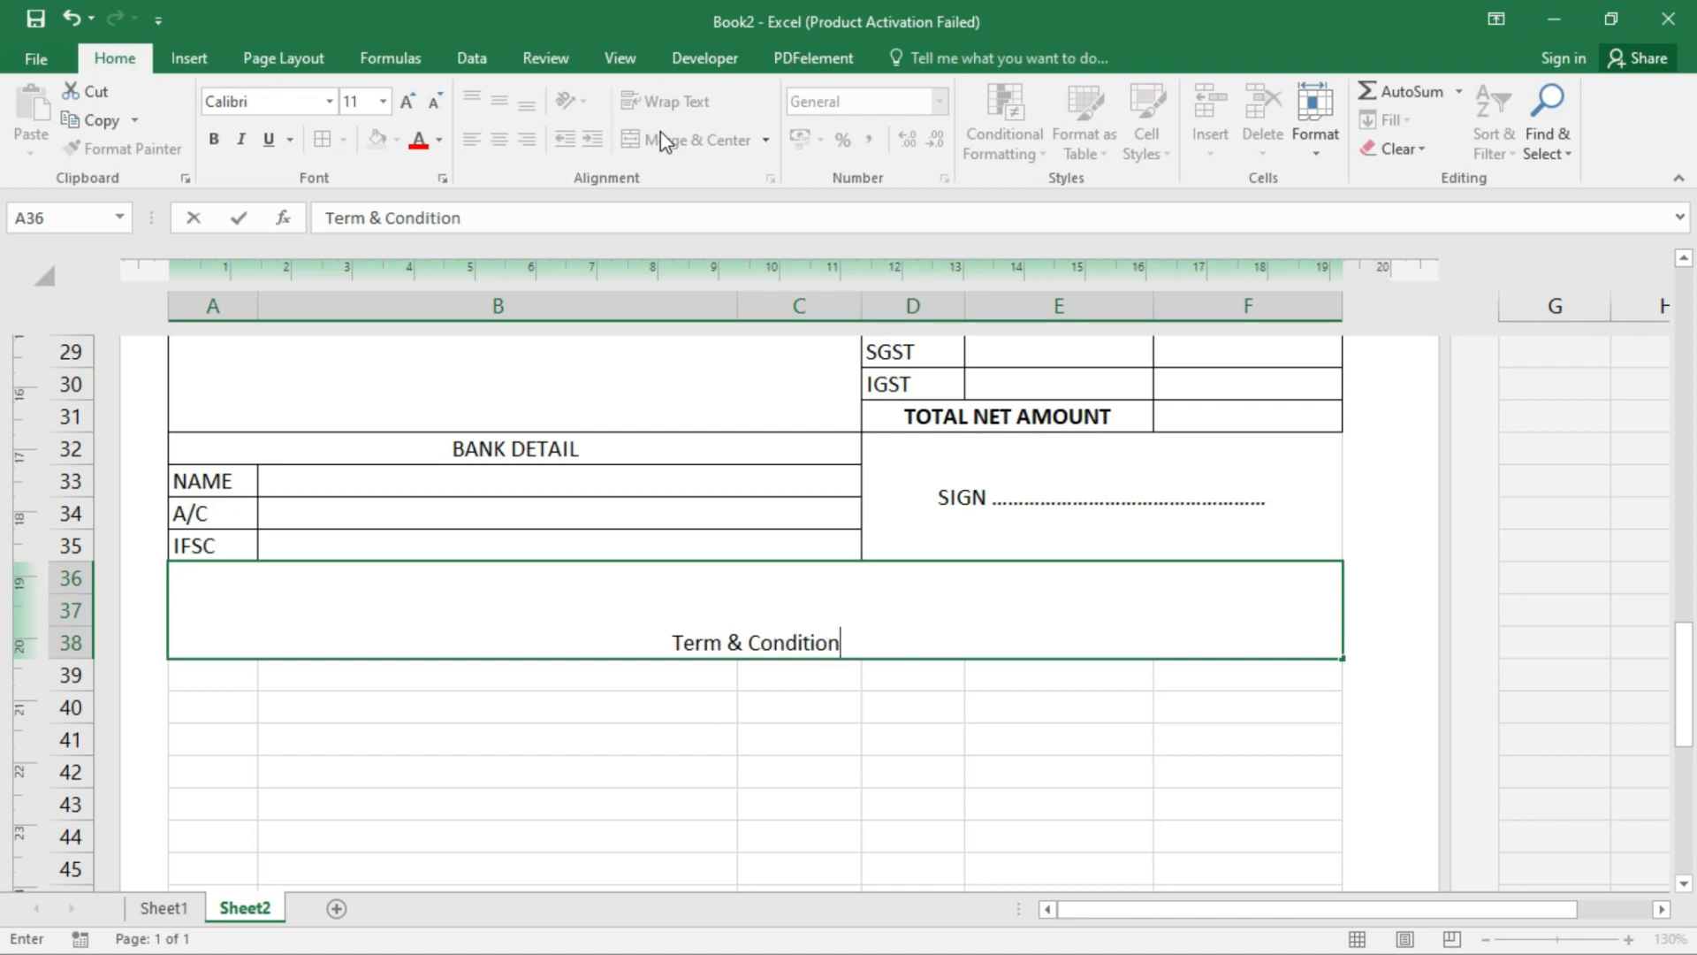
pyautogui.click(590, 761)
pyautogui.click(631, 594)
pyautogui.click(472, 100)
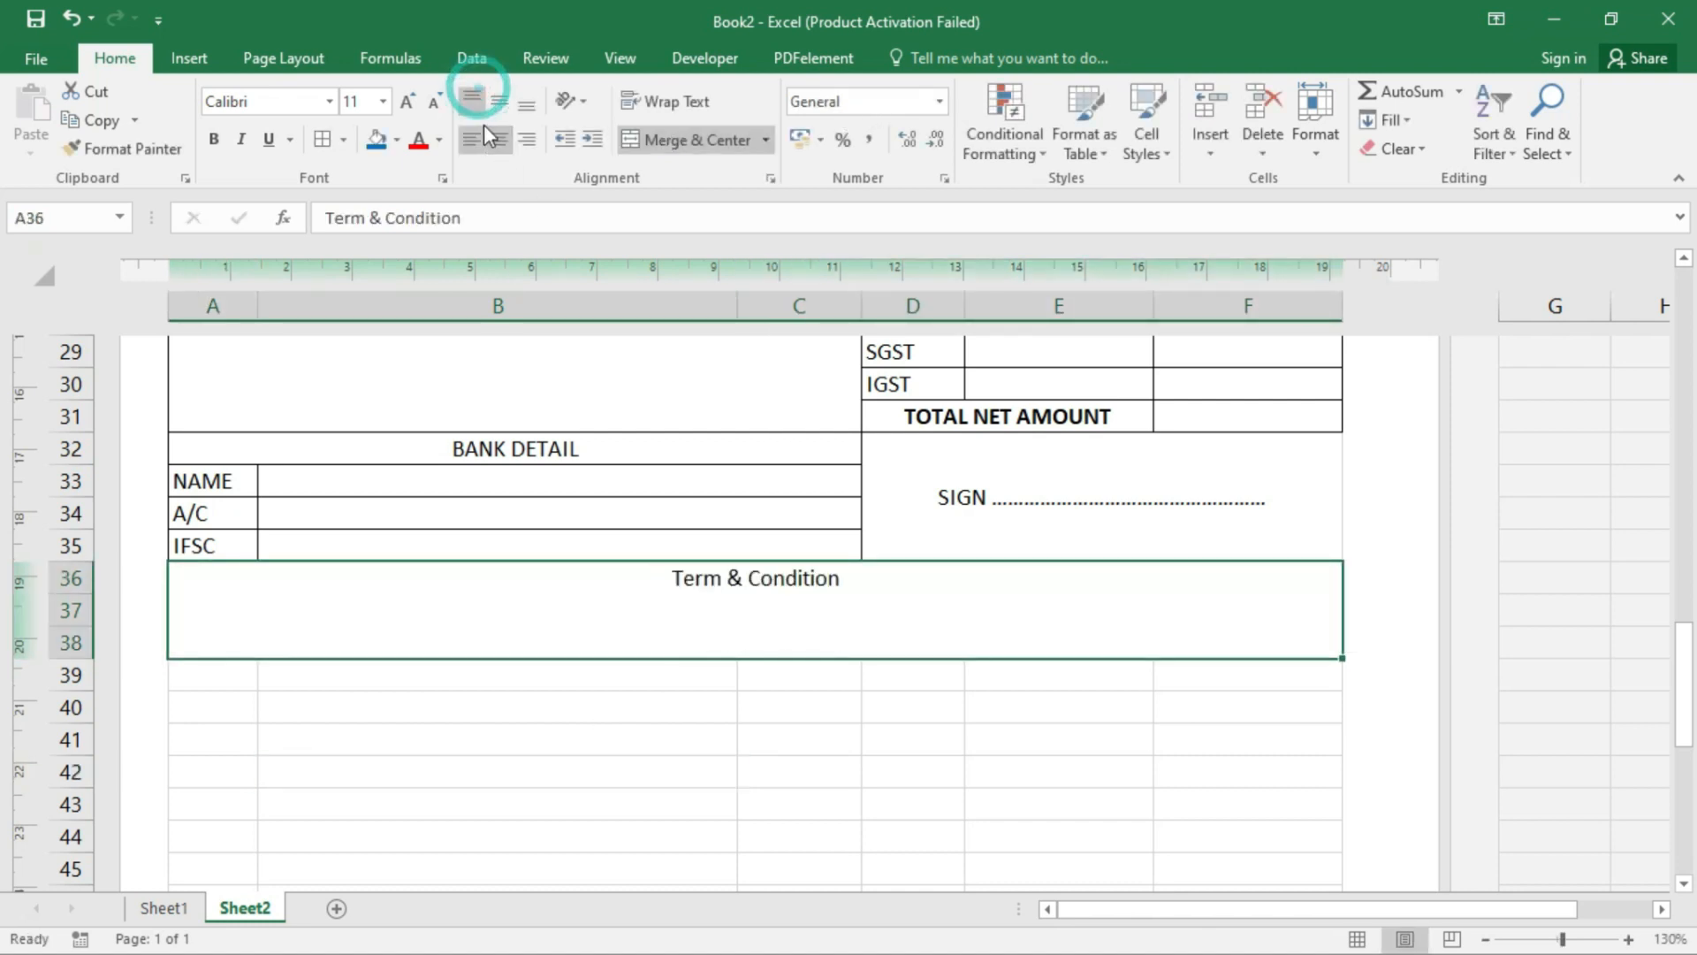
pyautogui.click(472, 139)
pyautogui.write(':')
pyautogui.press('Return')
# - Put an outside border around the Term & Condition area
pyautogui.scroll(10, 664, 668)
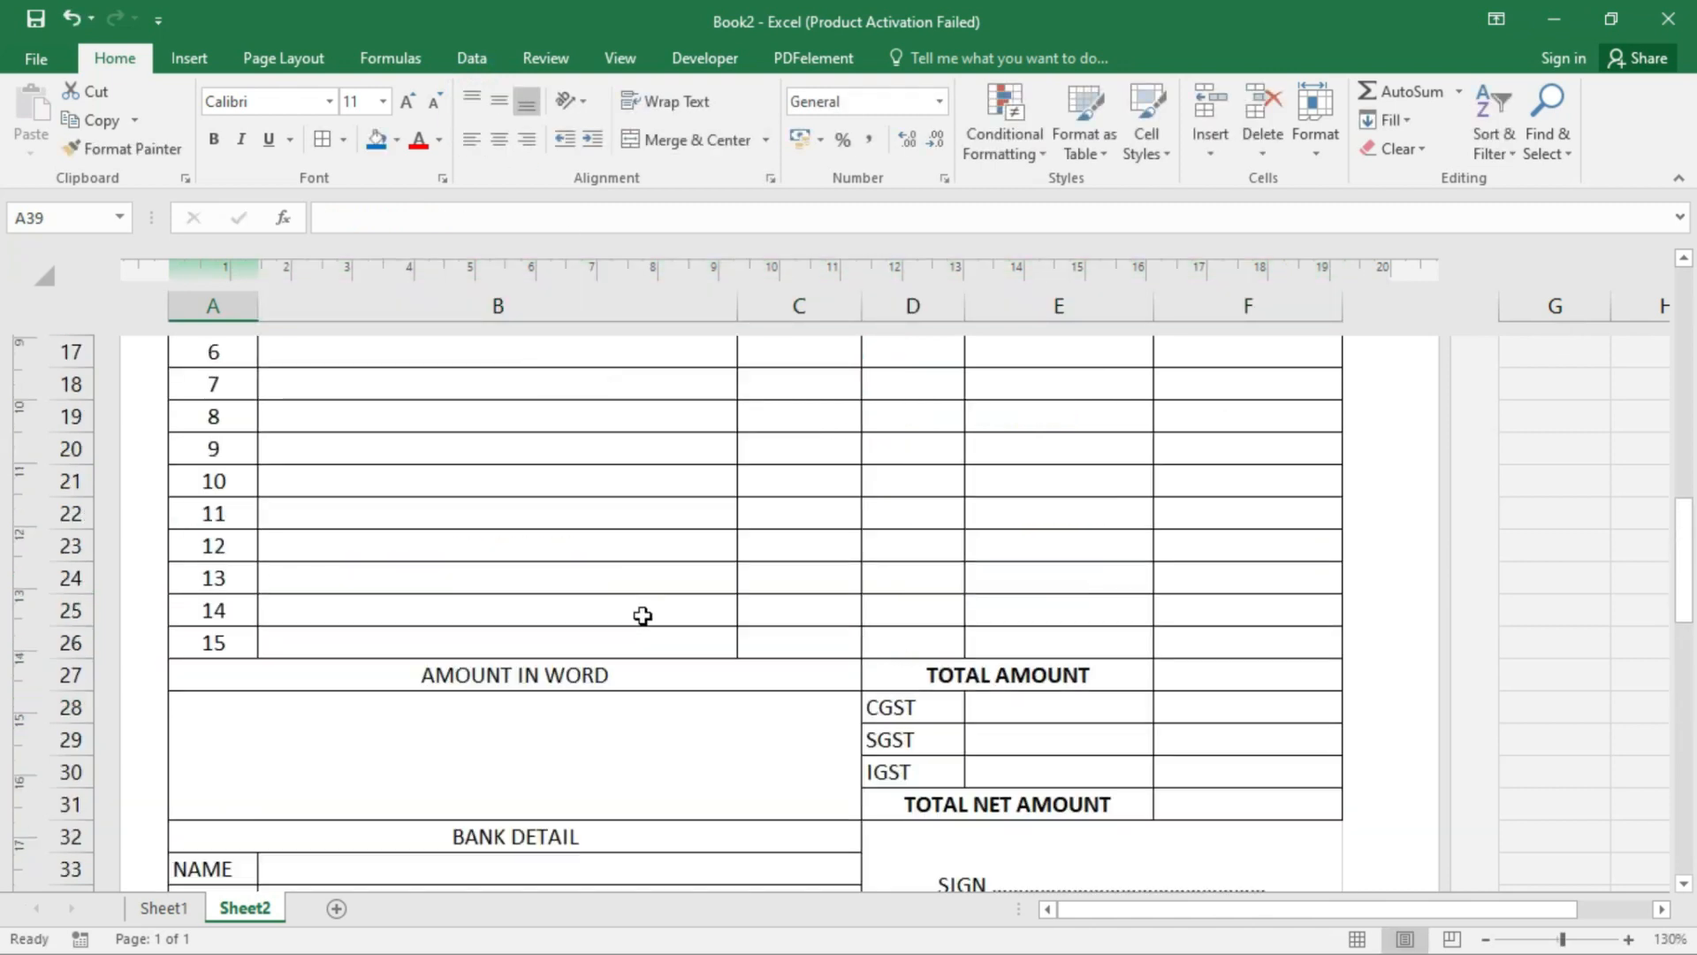
pyautogui.scroll(-9, 710, 587)
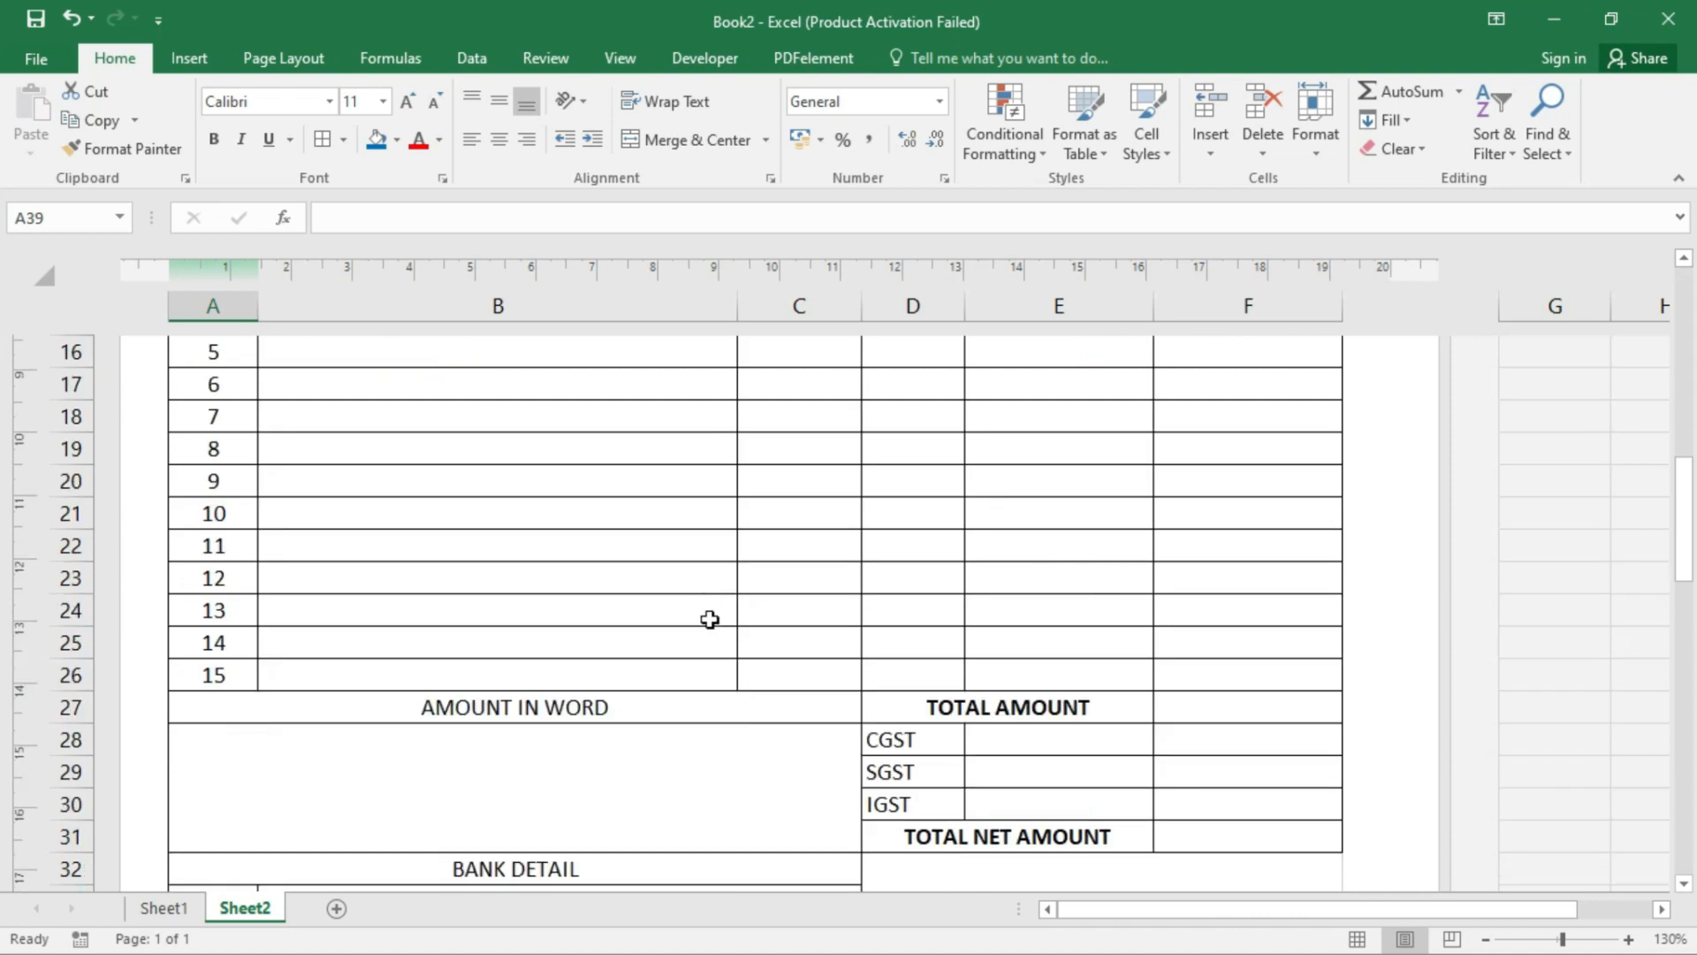
pyautogui.click(1015, 638)
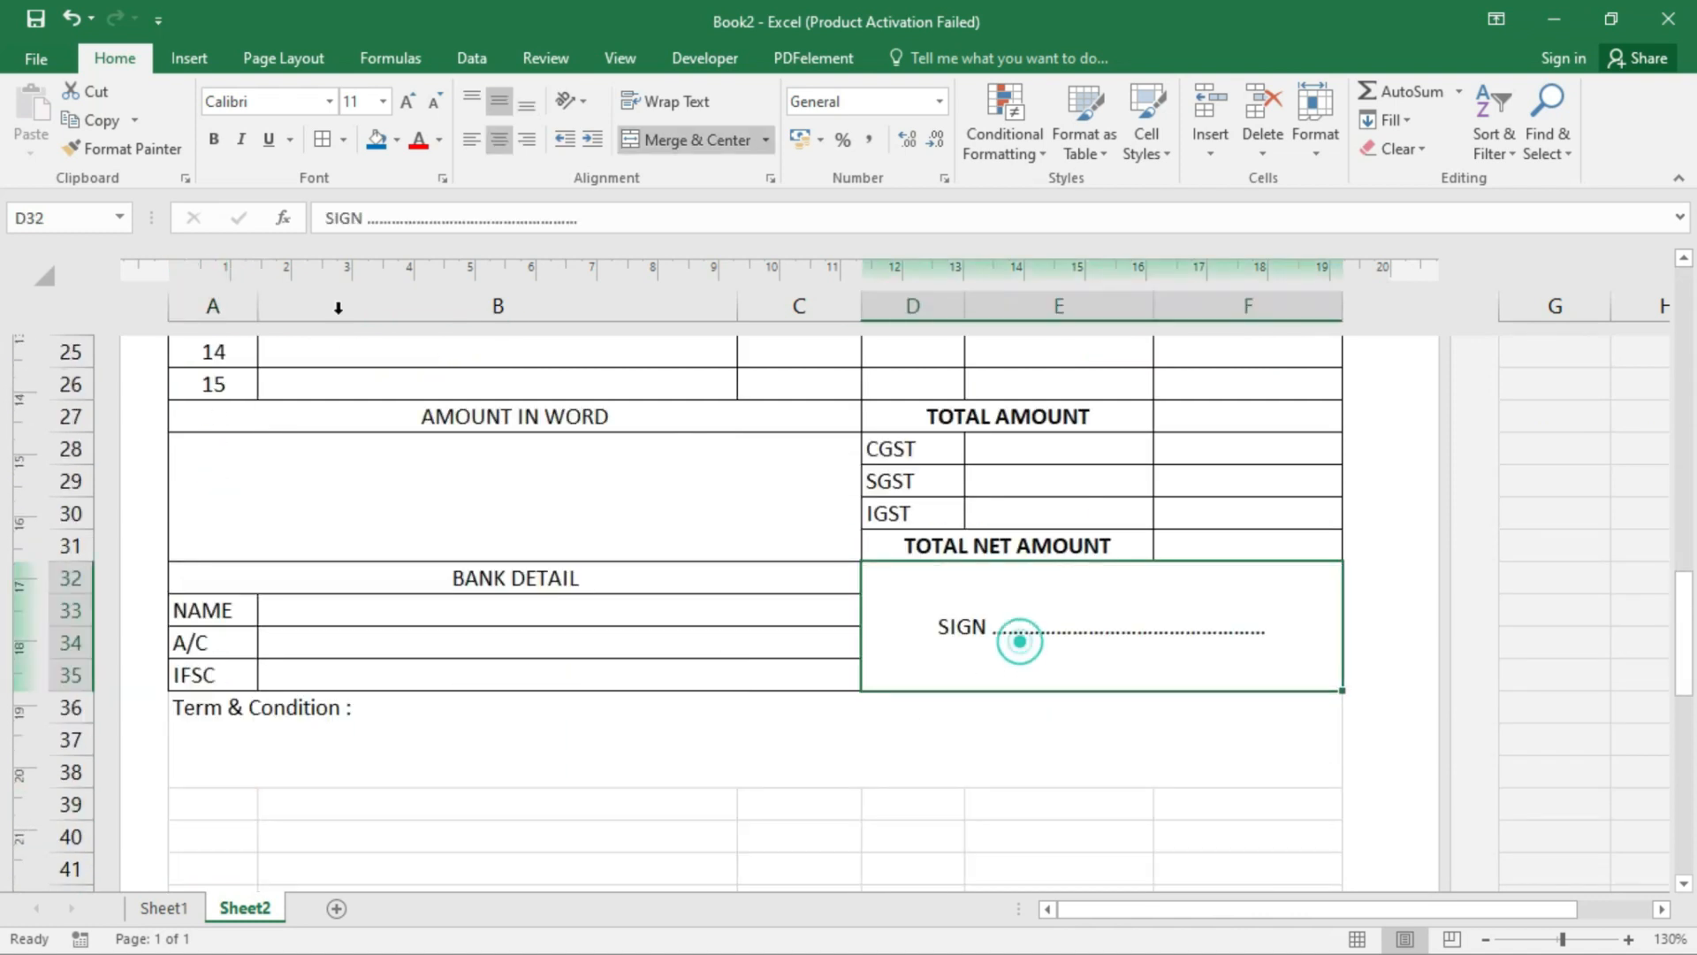
pyautogui.click(435, 750)
pyautogui.click(323, 140)
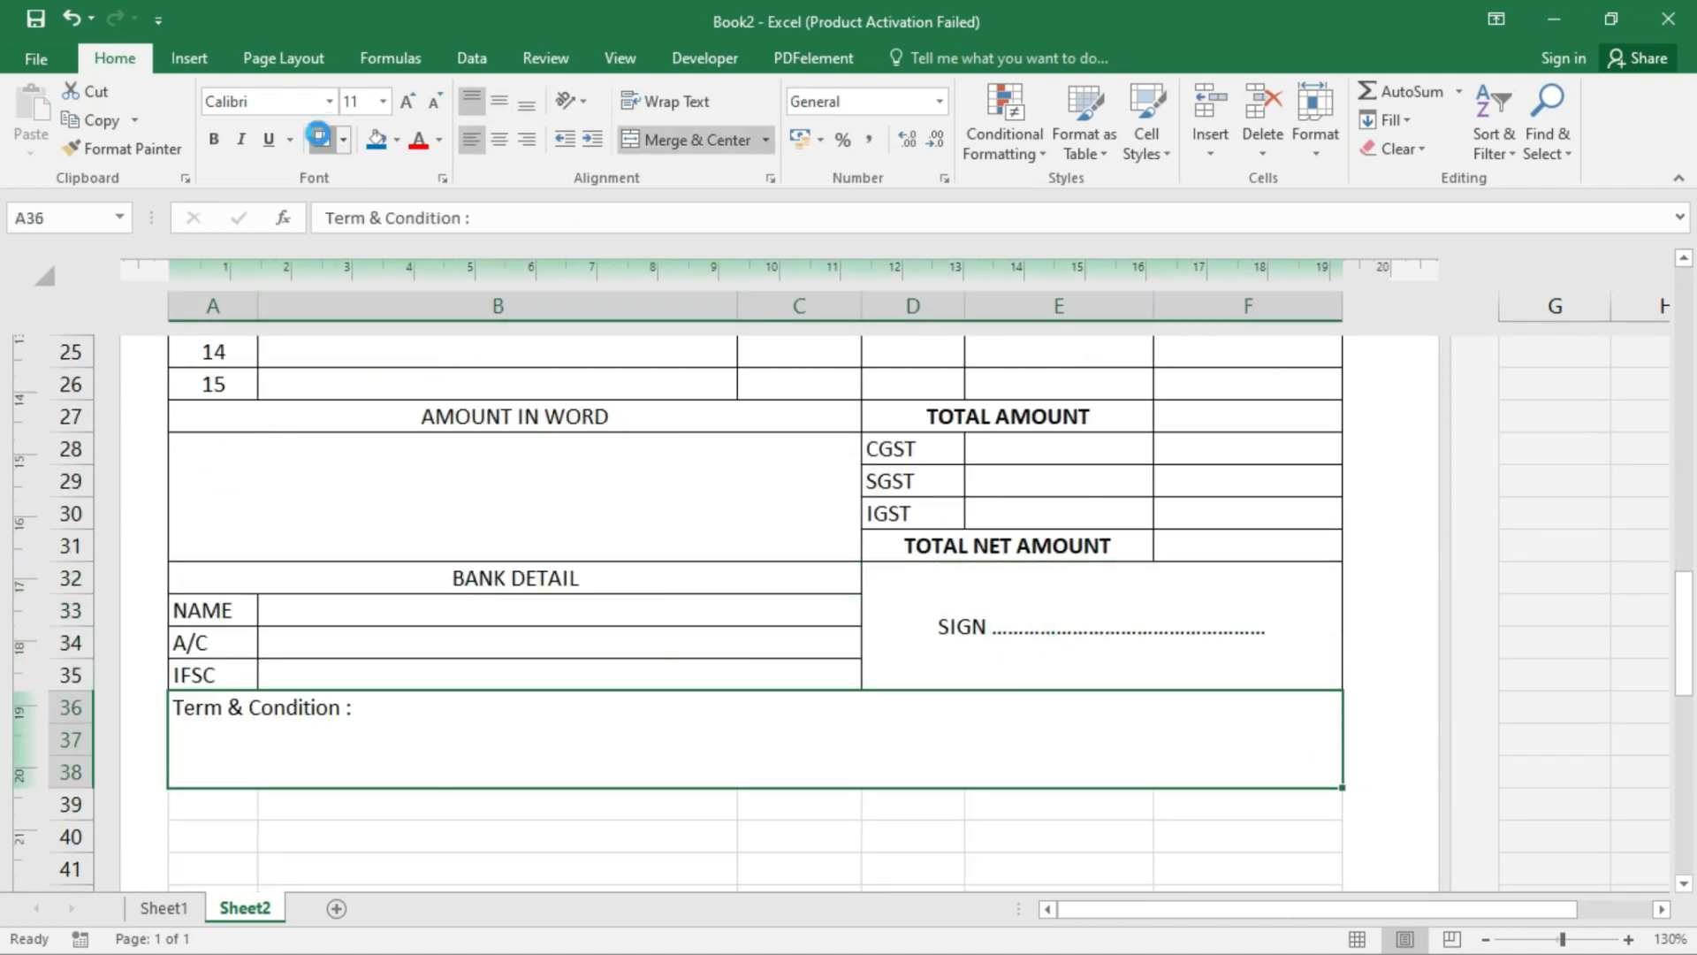
pyautogui.click(746, 800)
pyautogui.scroll(5, 258, 695)
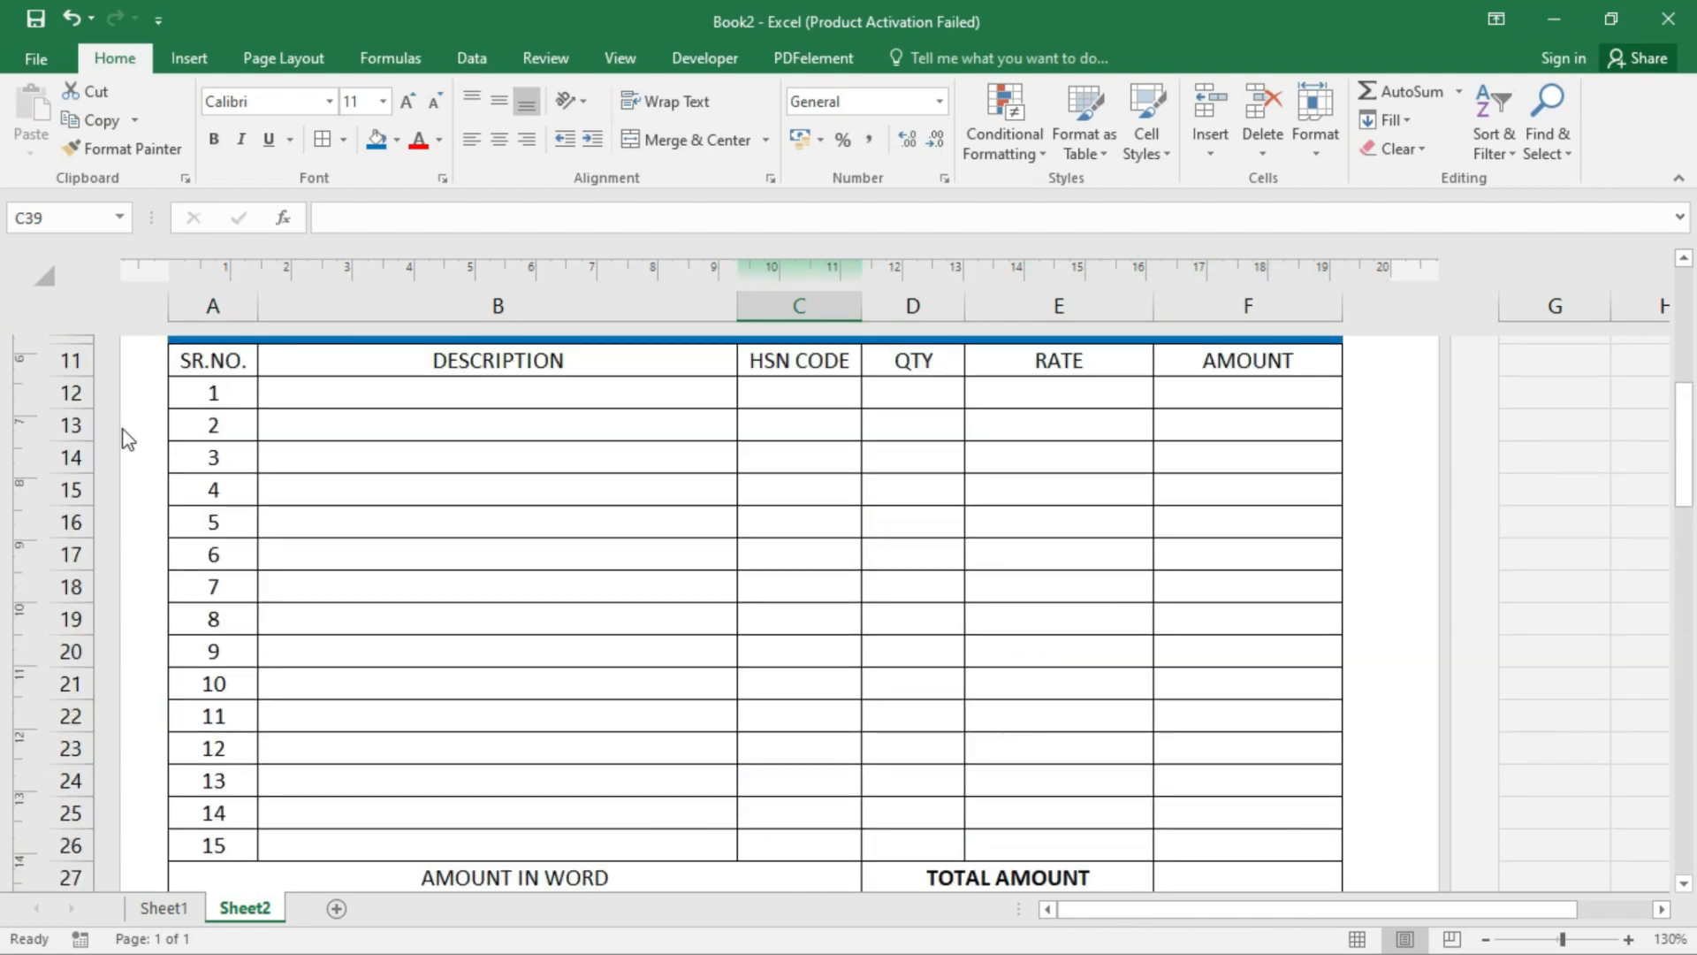
# - Set the row height of item rows 12–26 to 0.8 cm
pyautogui.moveTo(71, 390); pyautogui.dragTo(209, 844)
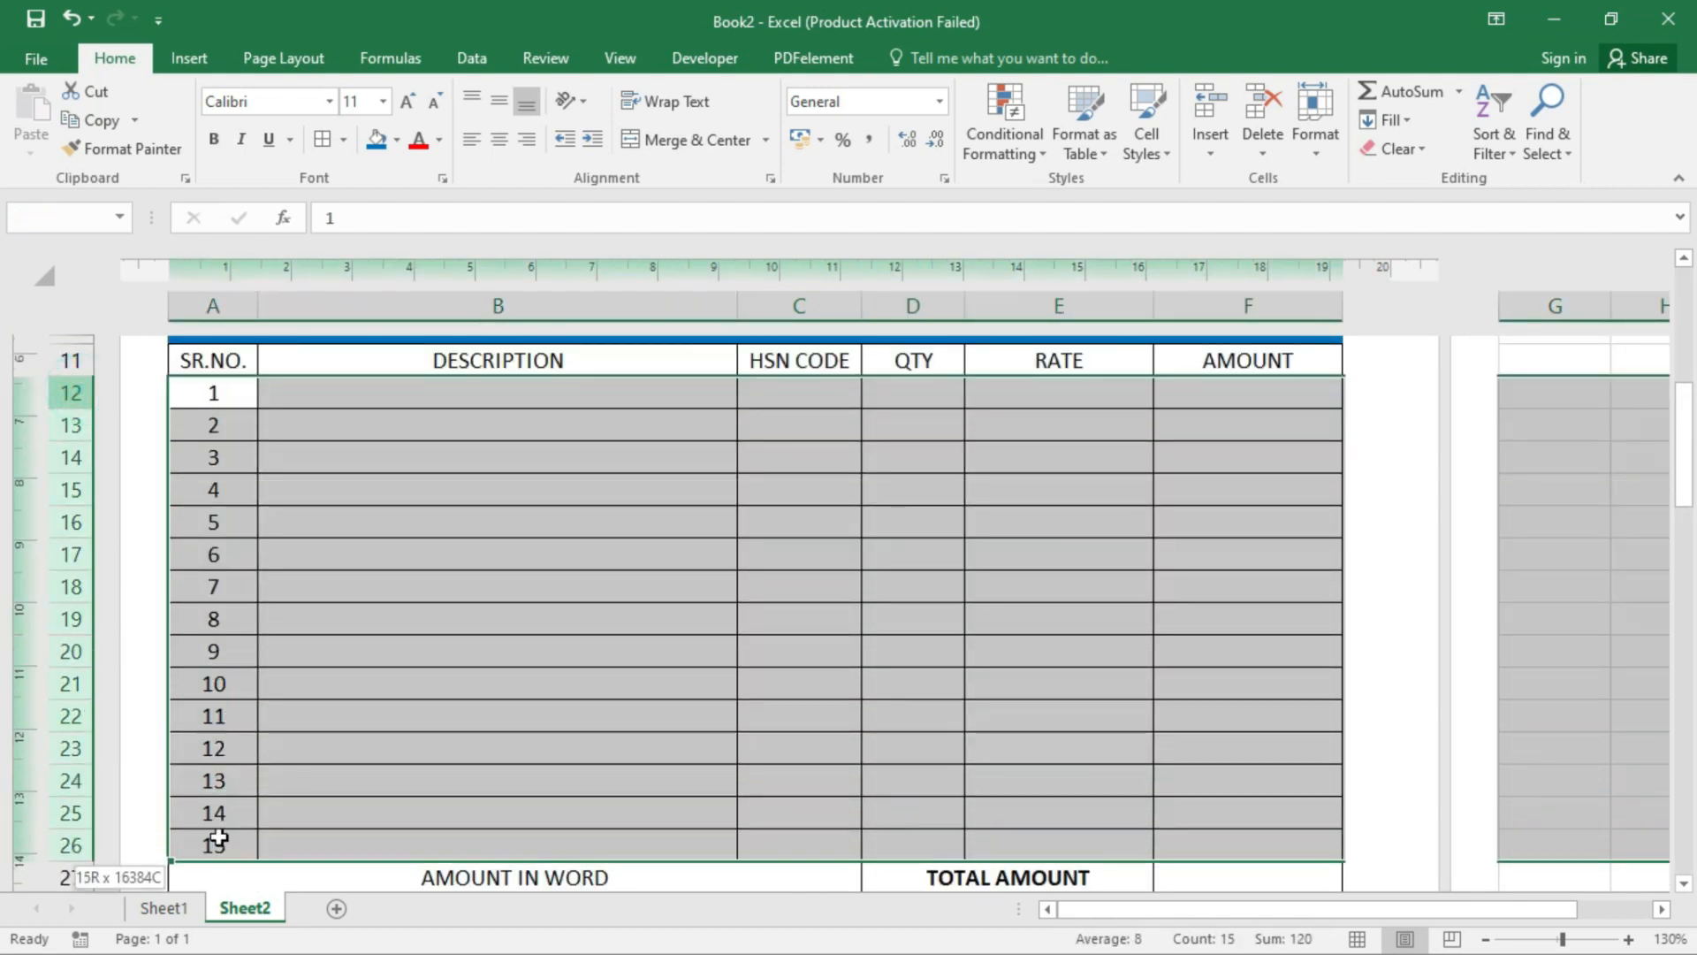
pyautogui.rightClick(486, 494)
pyautogui.click(564, 788)
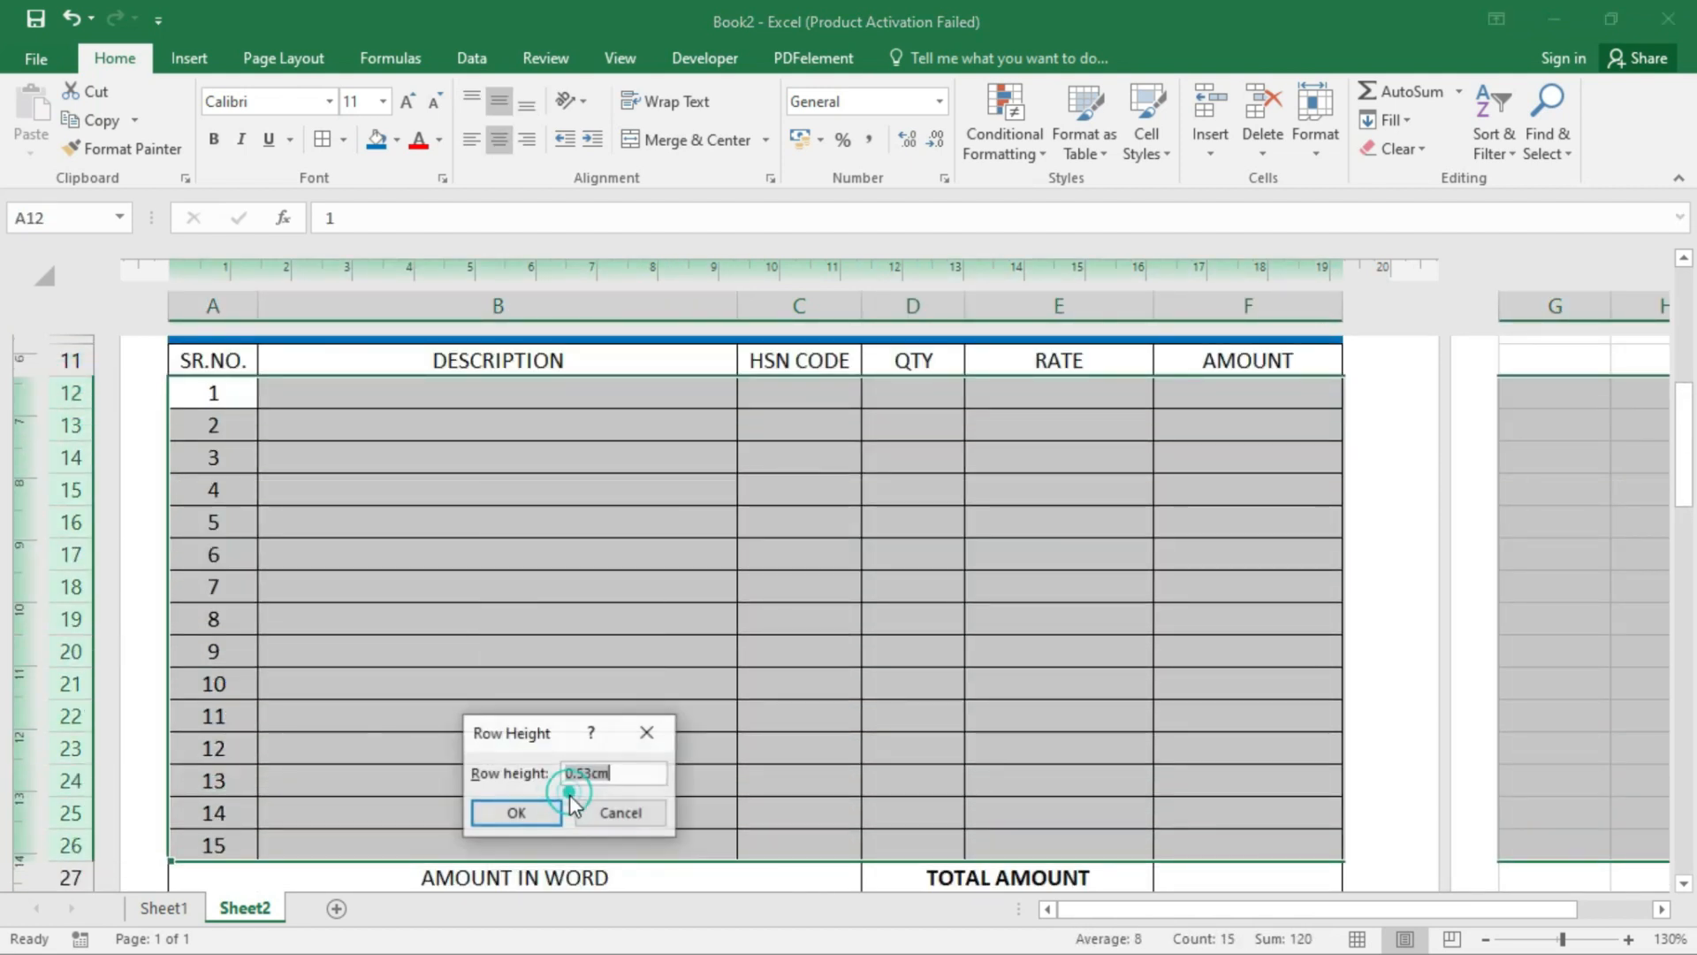
pyautogui.moveTo(573, 742); pyautogui.dragTo(538, 449)
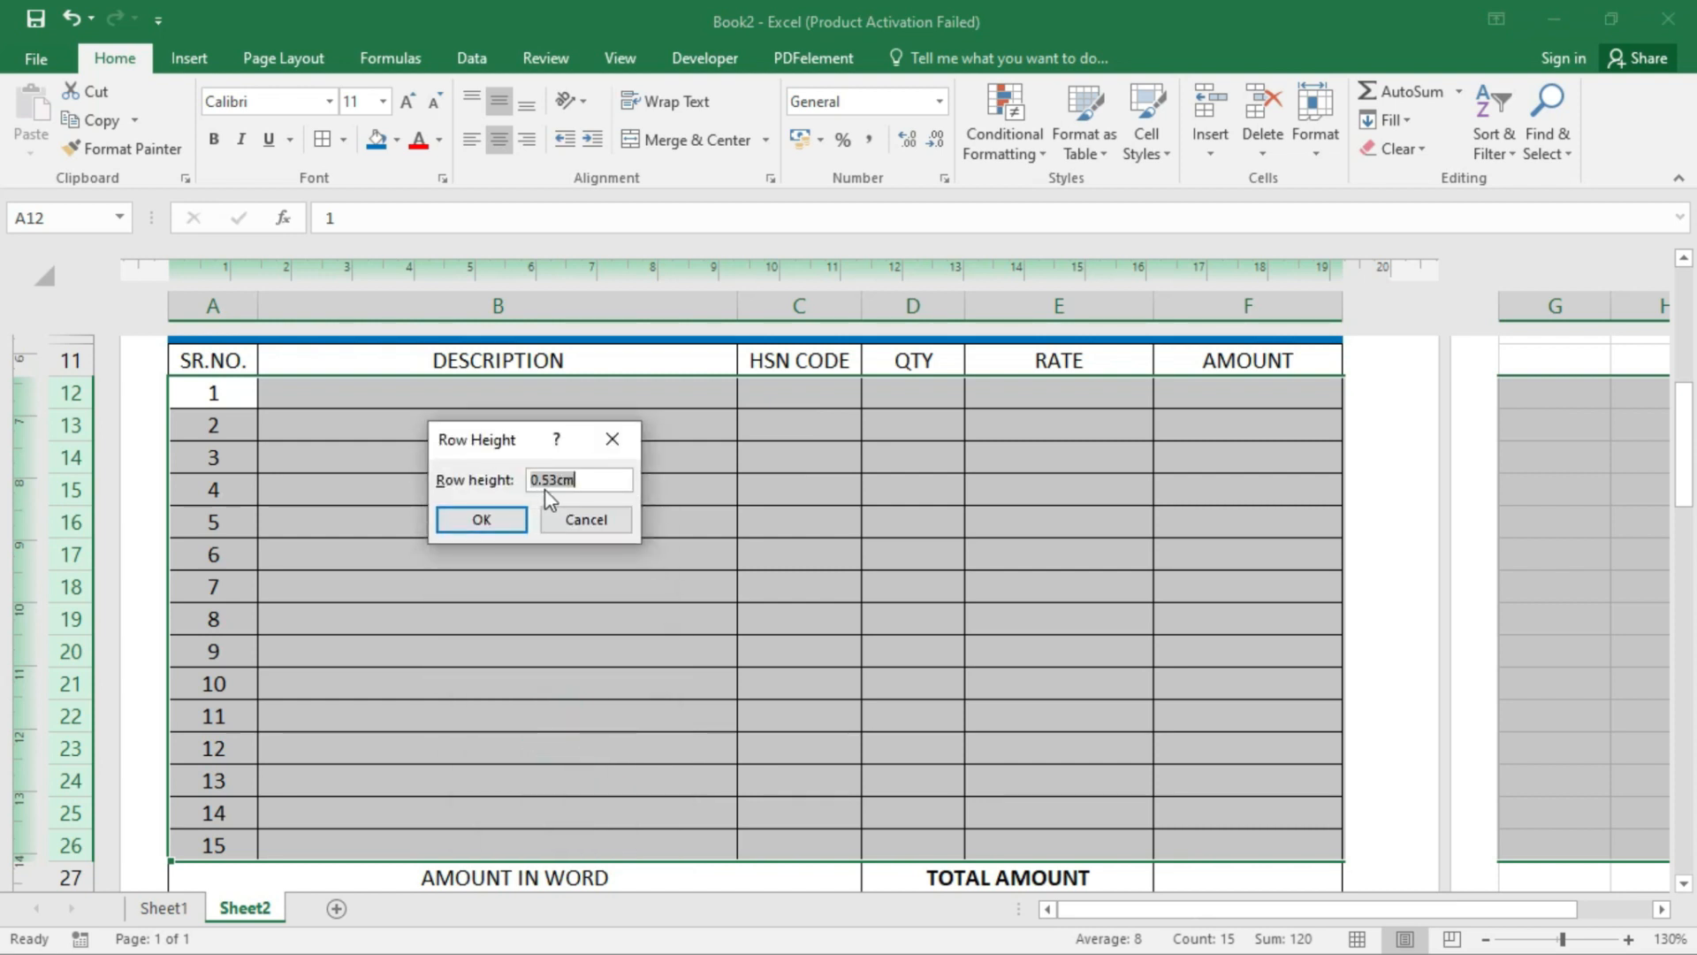
pyautogui.click(576, 485)
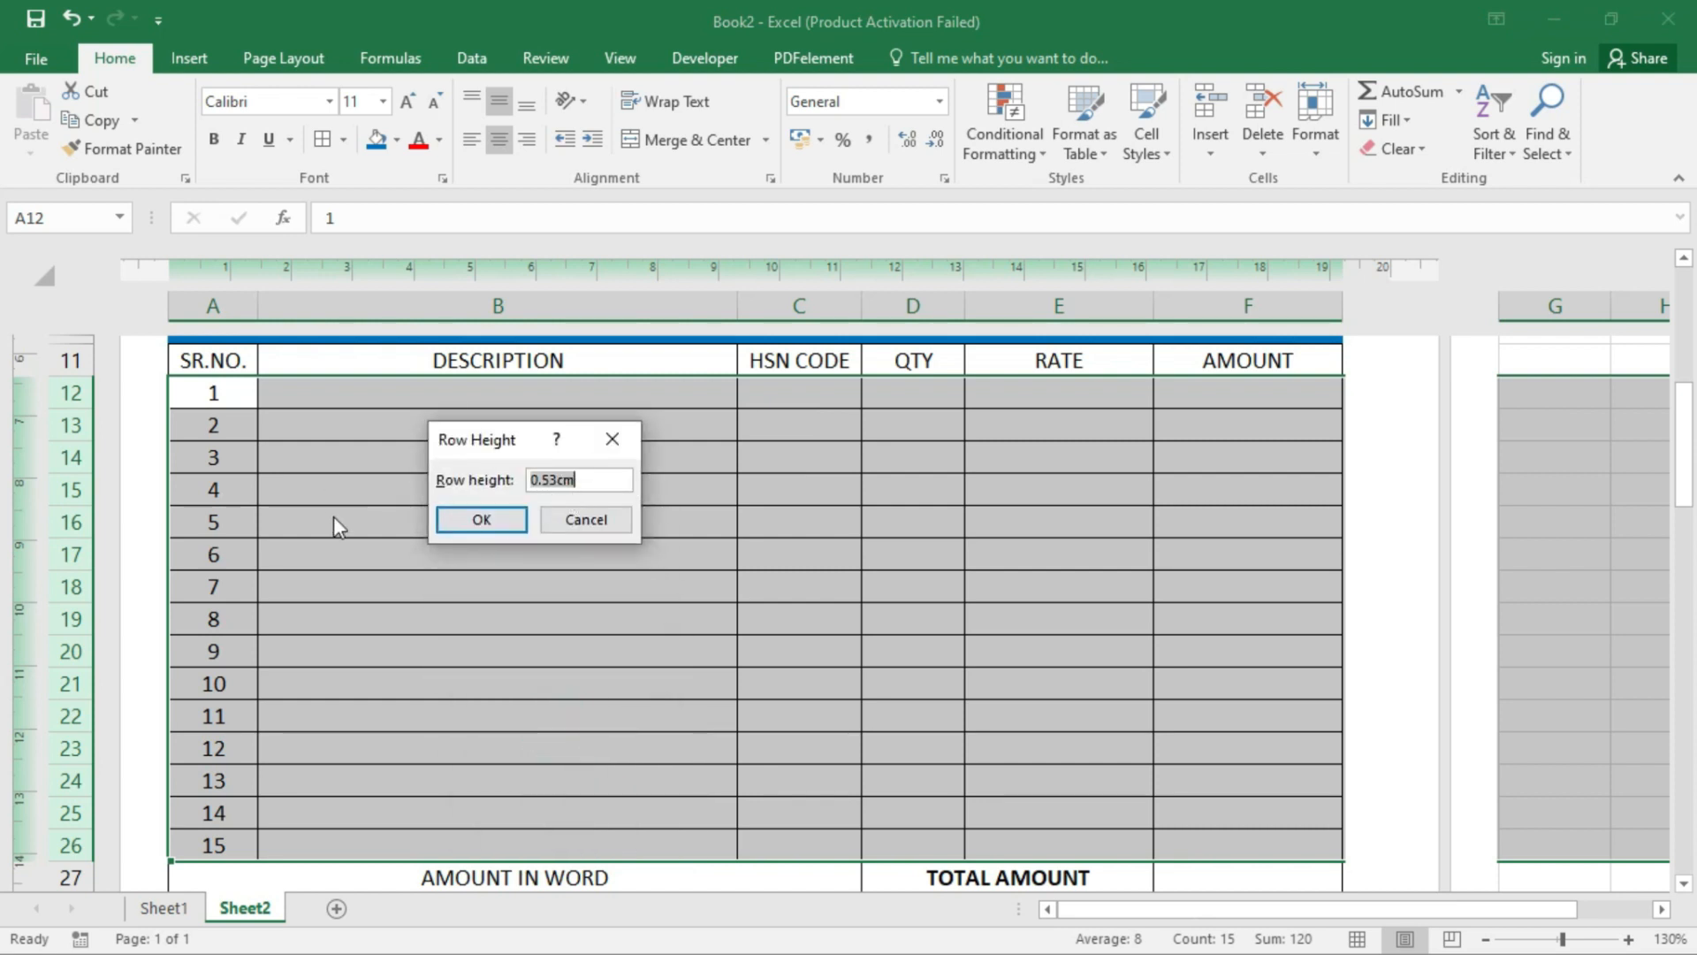
pyautogui.click(462, 513)
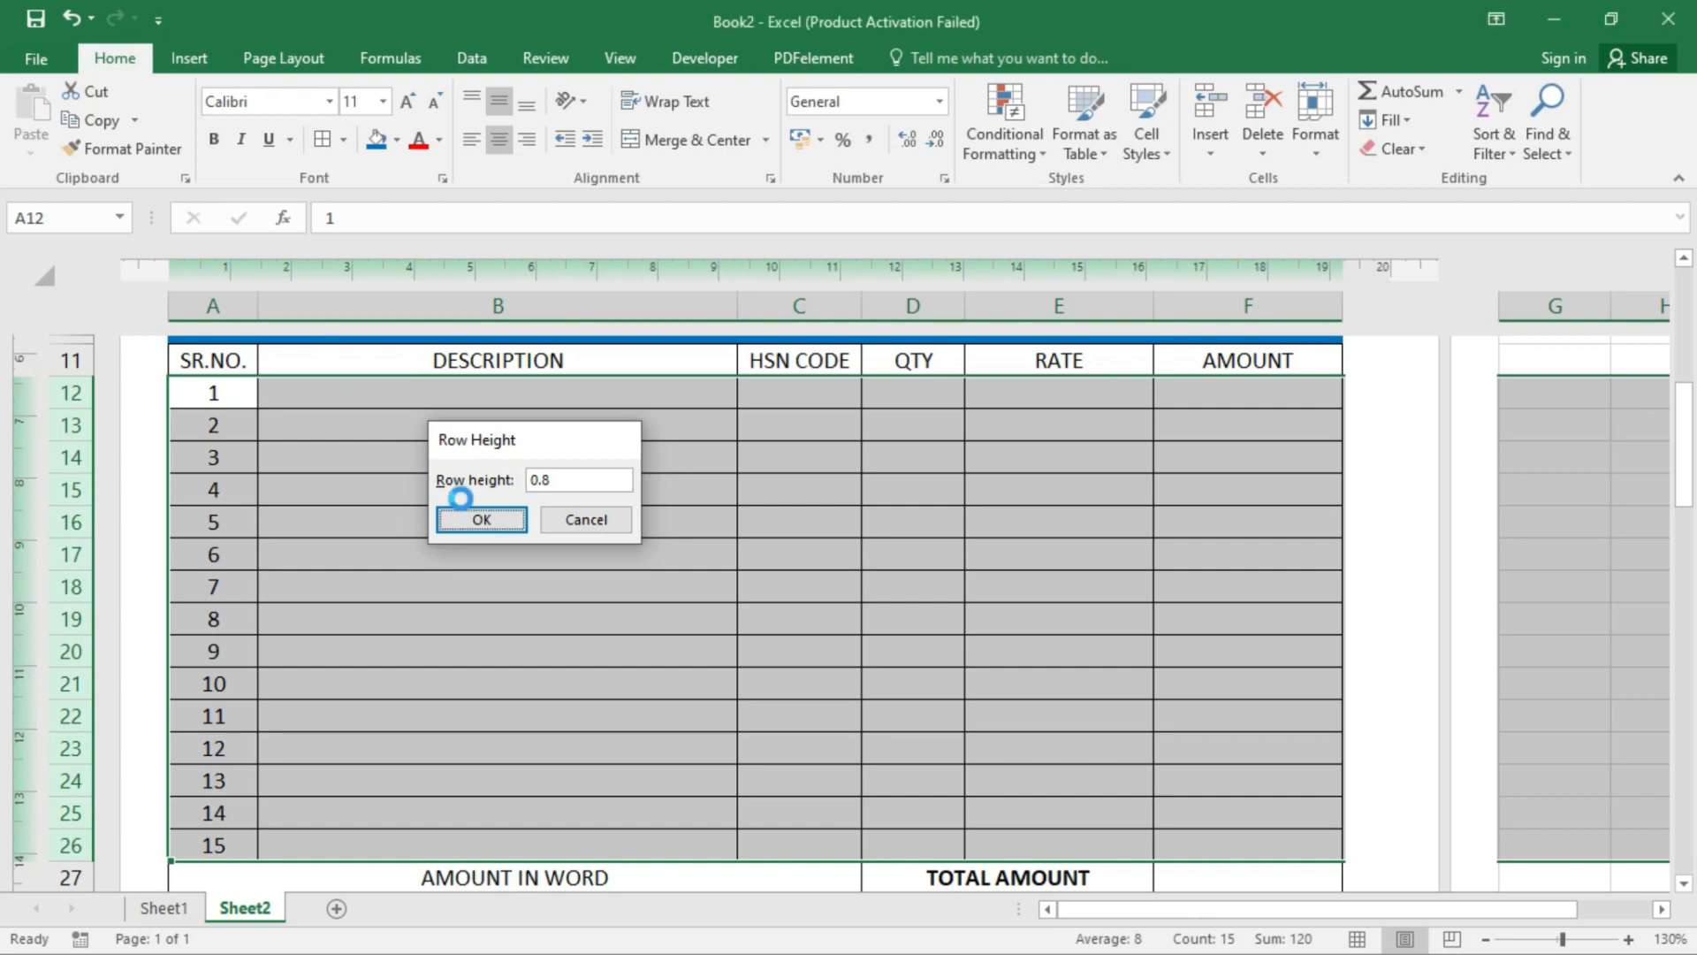
pyautogui.scroll(-8, 572, 620)
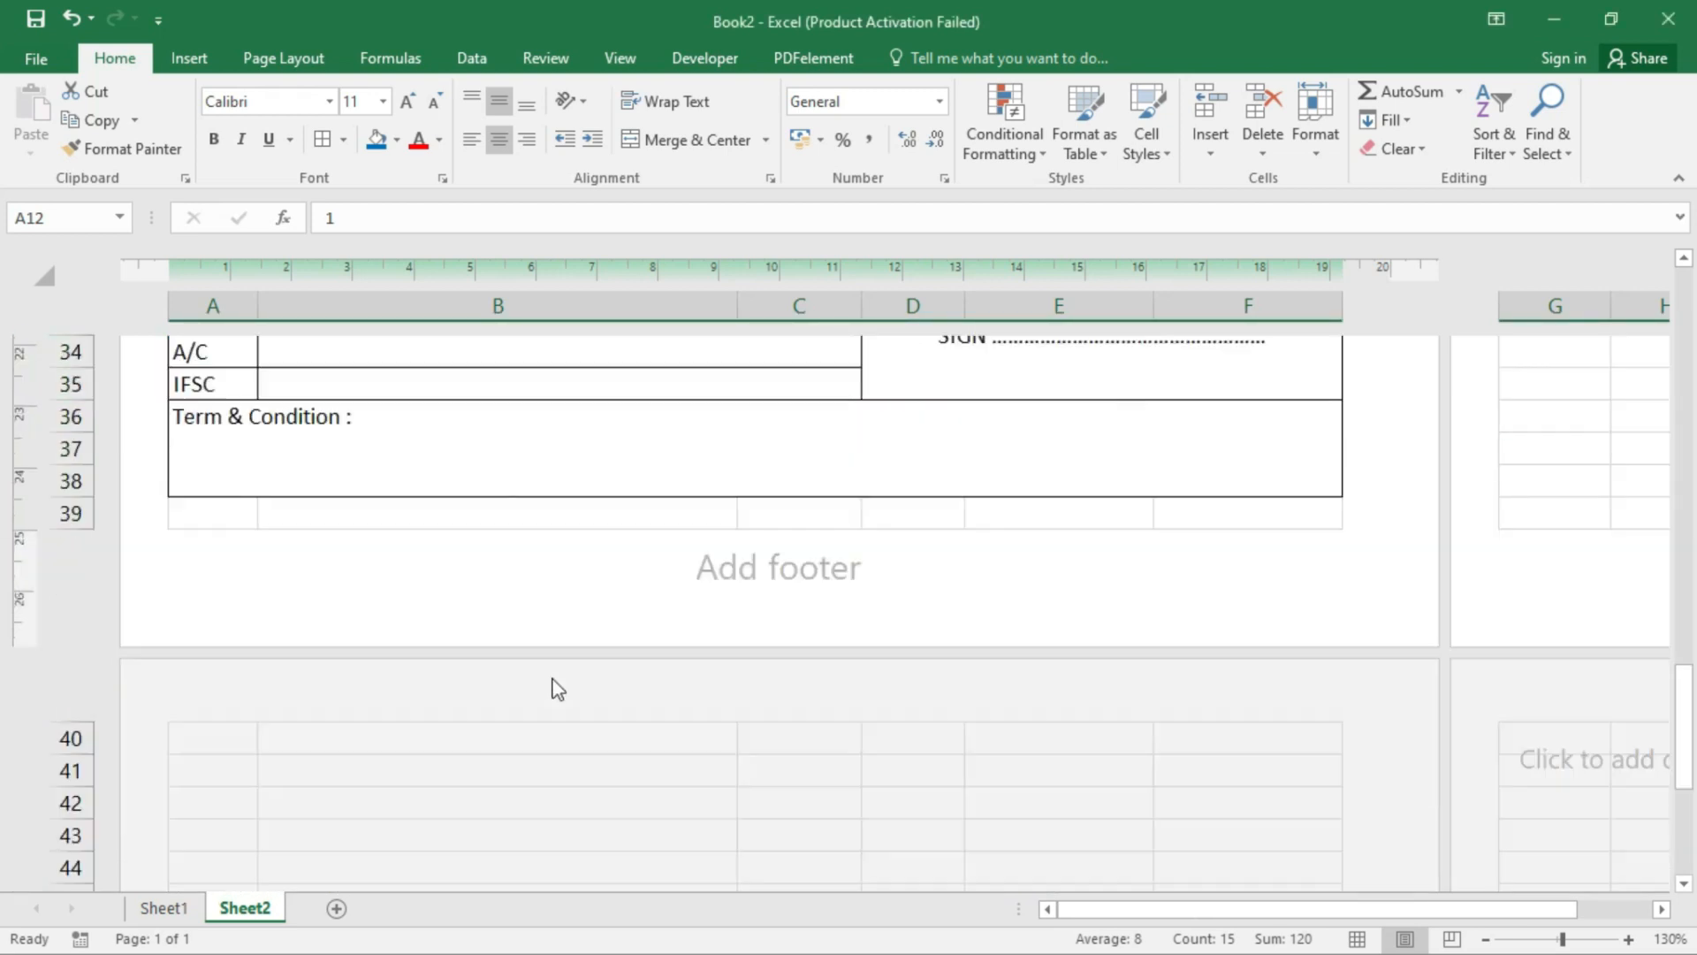
pyautogui.click(433, 504)
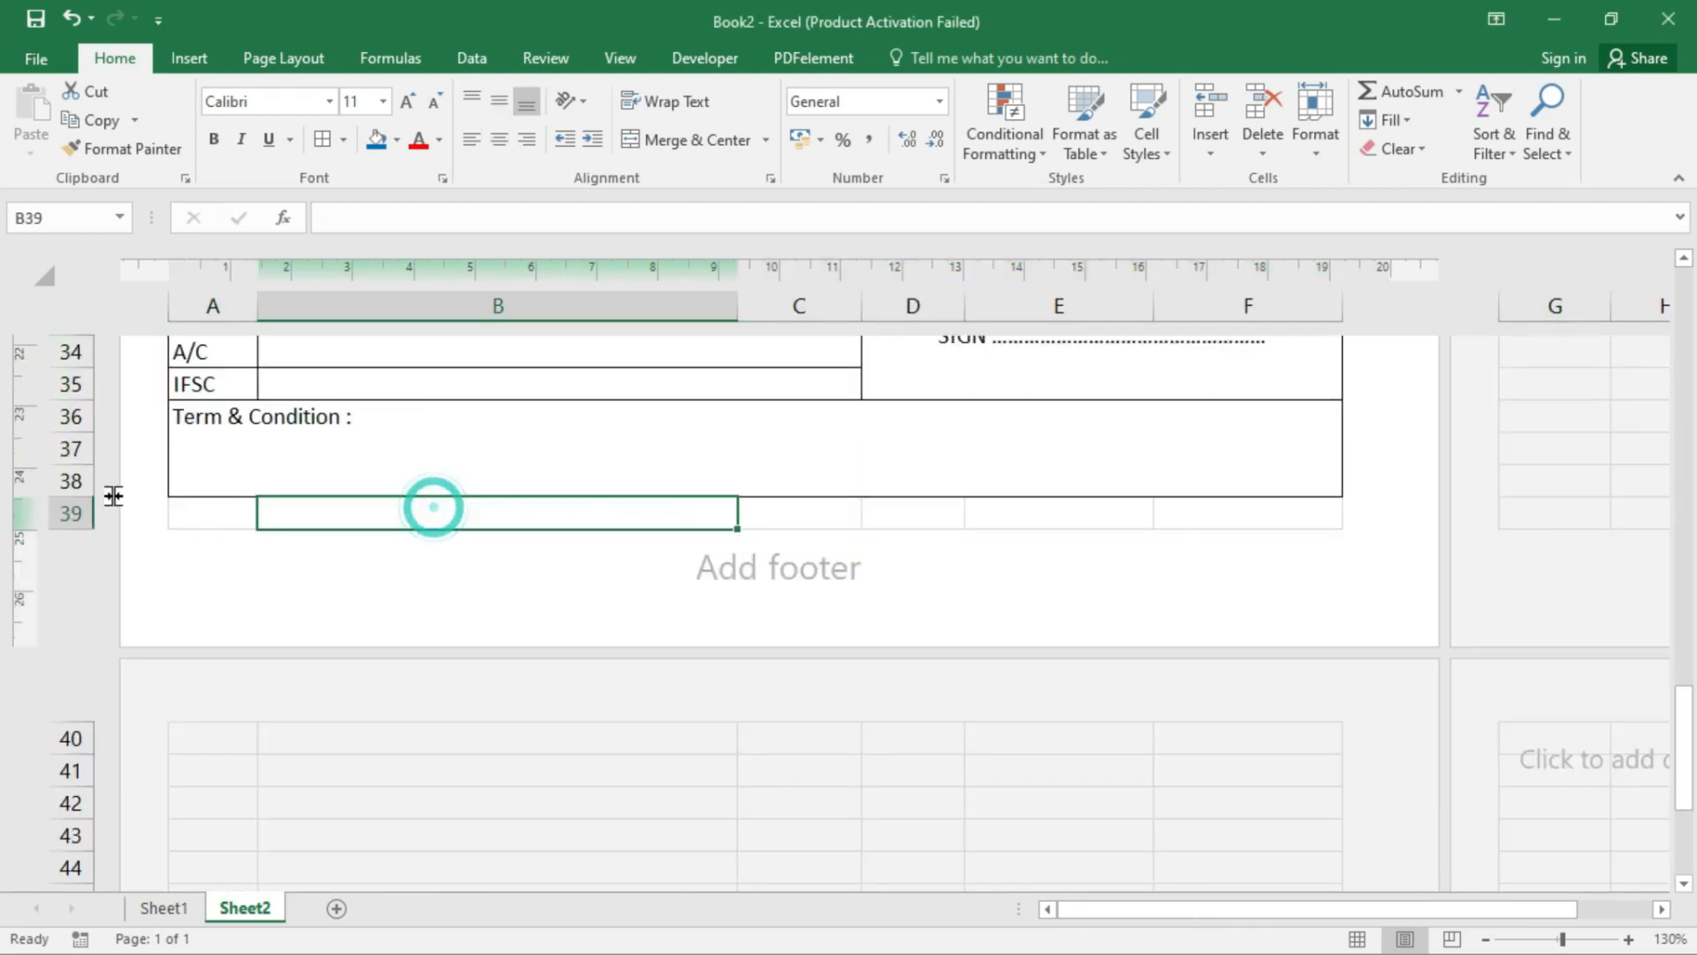
pyautogui.scroll(2, 198, 670)
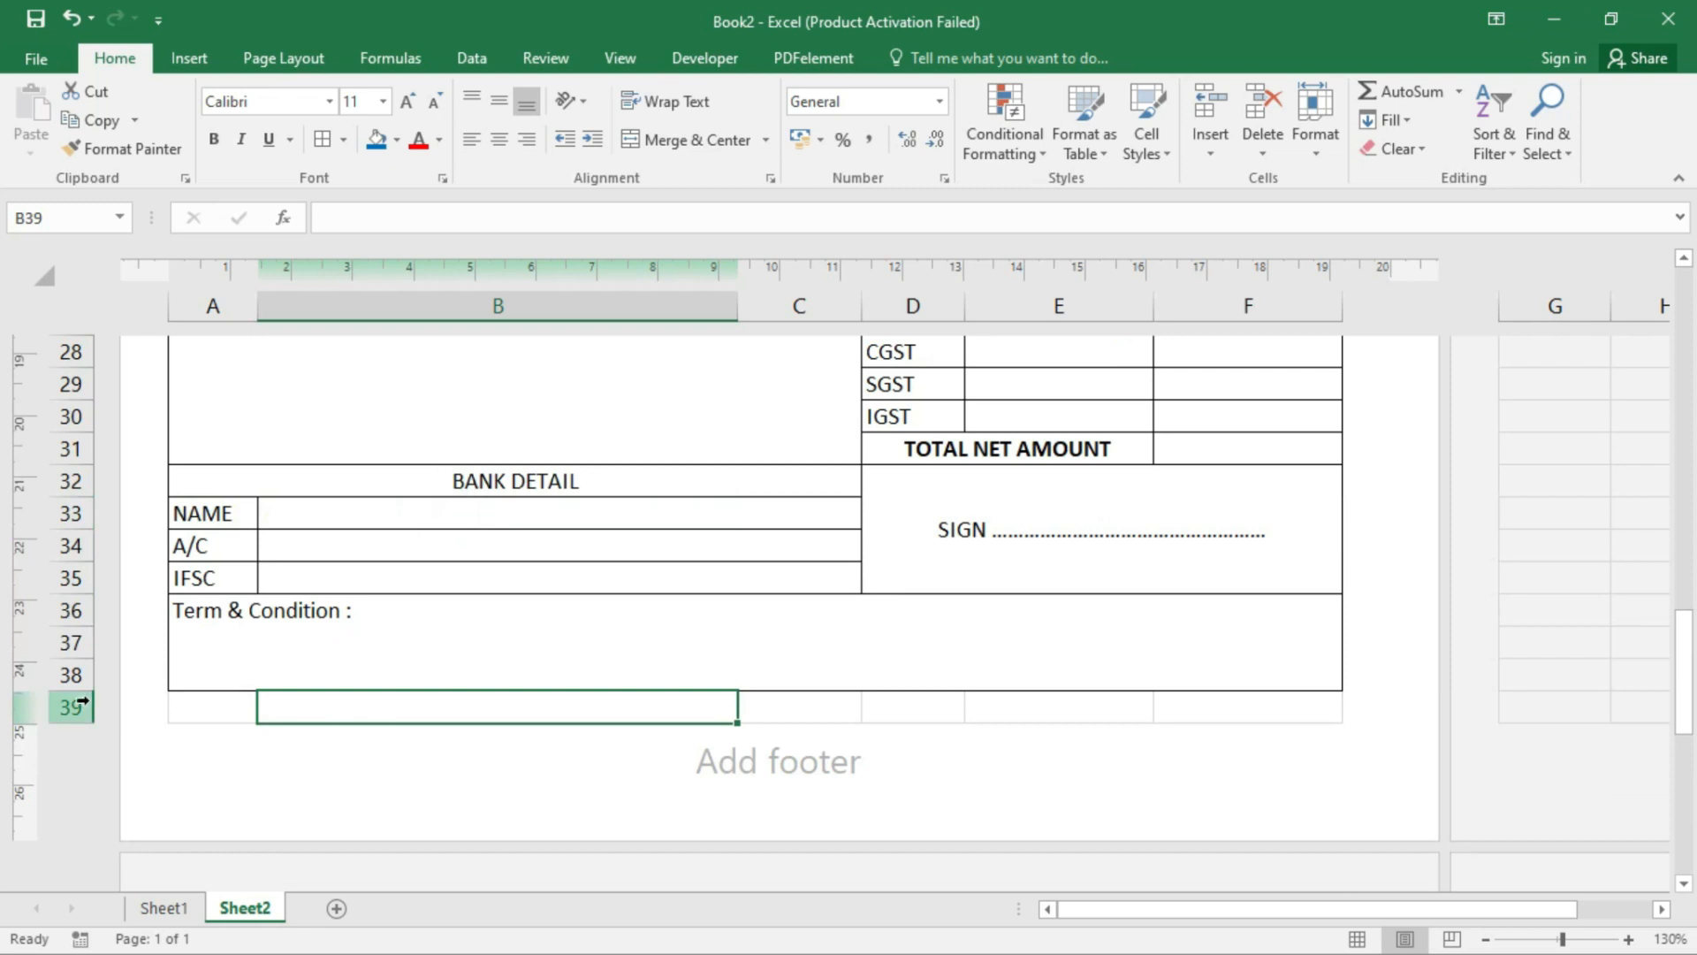
# - Select the bank detail rows 33–35, briefly entering and leaving the page footer
pyautogui.moveTo(71, 513); pyautogui.dragTo(68, 621)
pyautogui.click(756, 791)
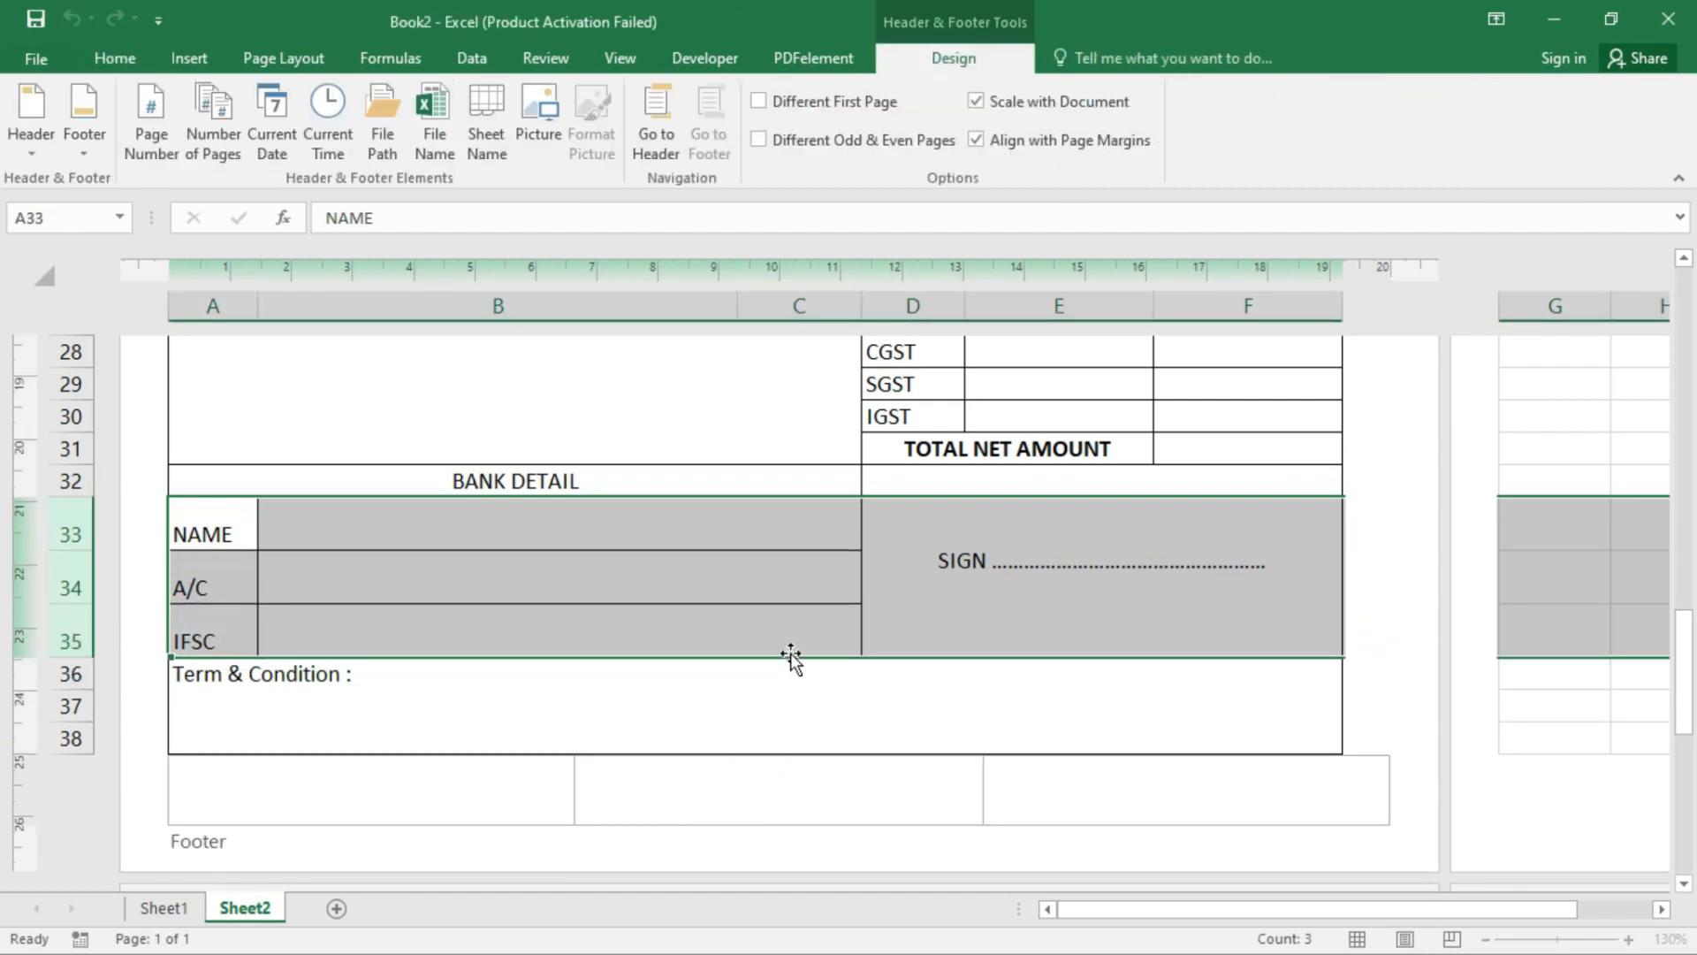
pyautogui.click(787, 653)
pyautogui.scroll(2, 788, 653)
pyautogui.click(733, 576)
pyautogui.moveTo(734, 579); pyautogui.dragTo(749, 594)
pyautogui.scroll(7, 750, 594)
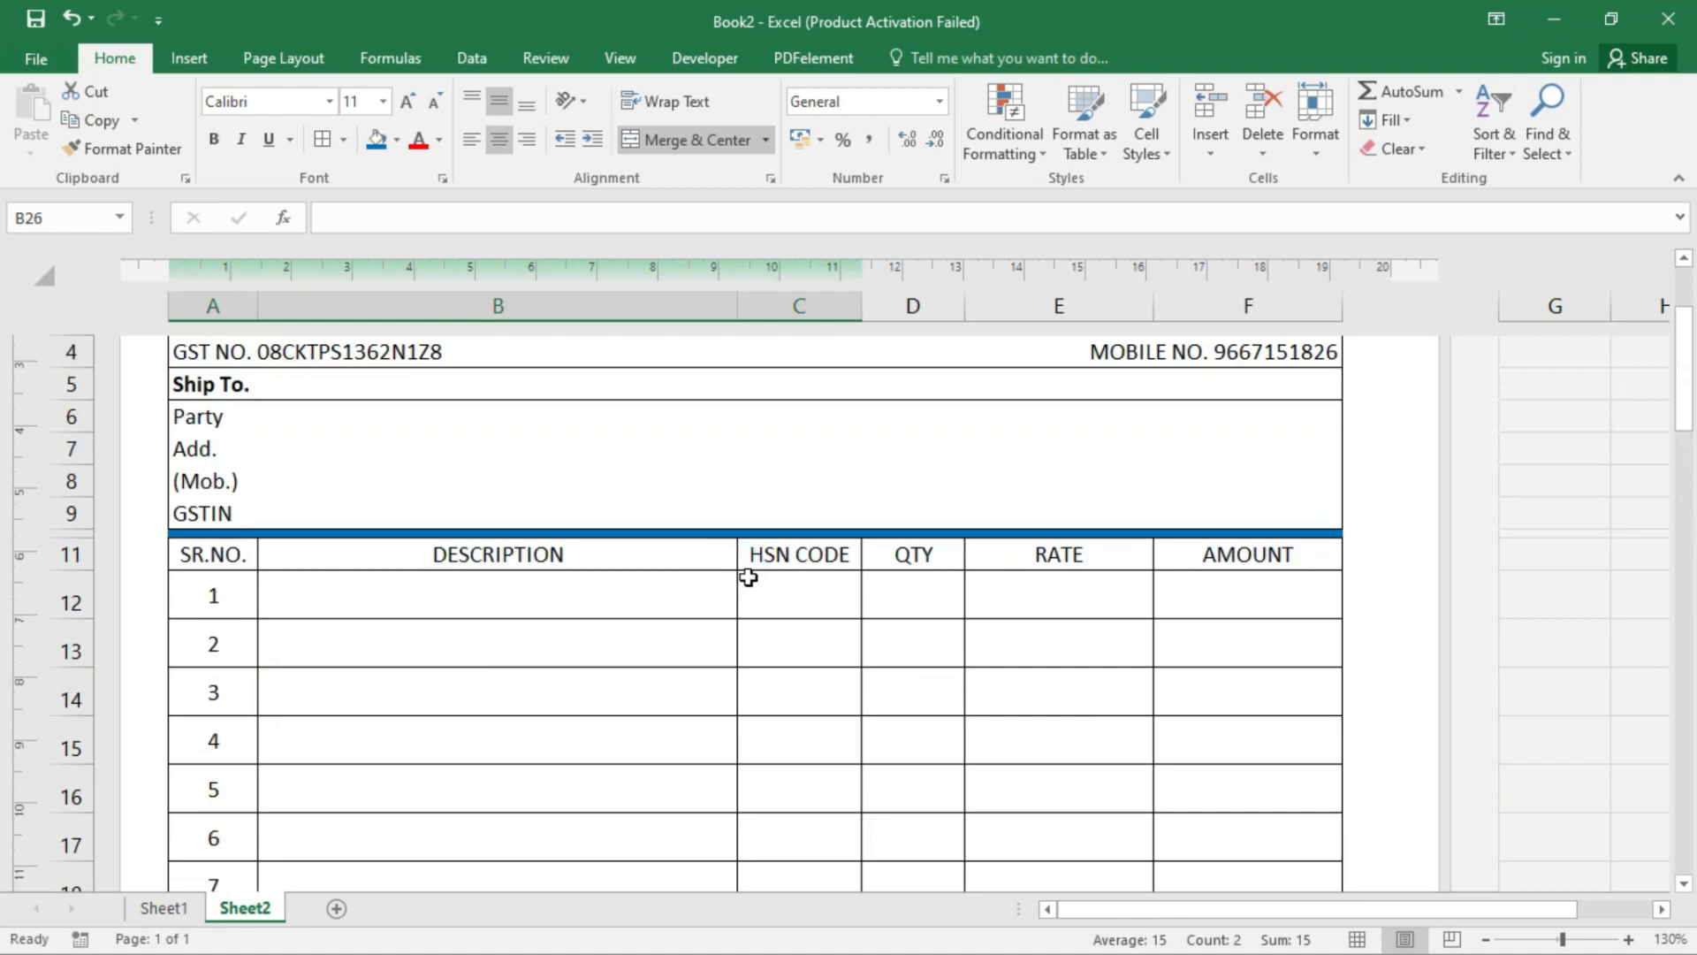
# - Apply a Thick Outside Border around the whole invoice A1:F38
pyautogui.moveTo(754, 433); pyautogui.dragTo(882, 447)
pyautogui.scroll(1, 584, 546)
pyautogui.scroll(3, 580, 544)
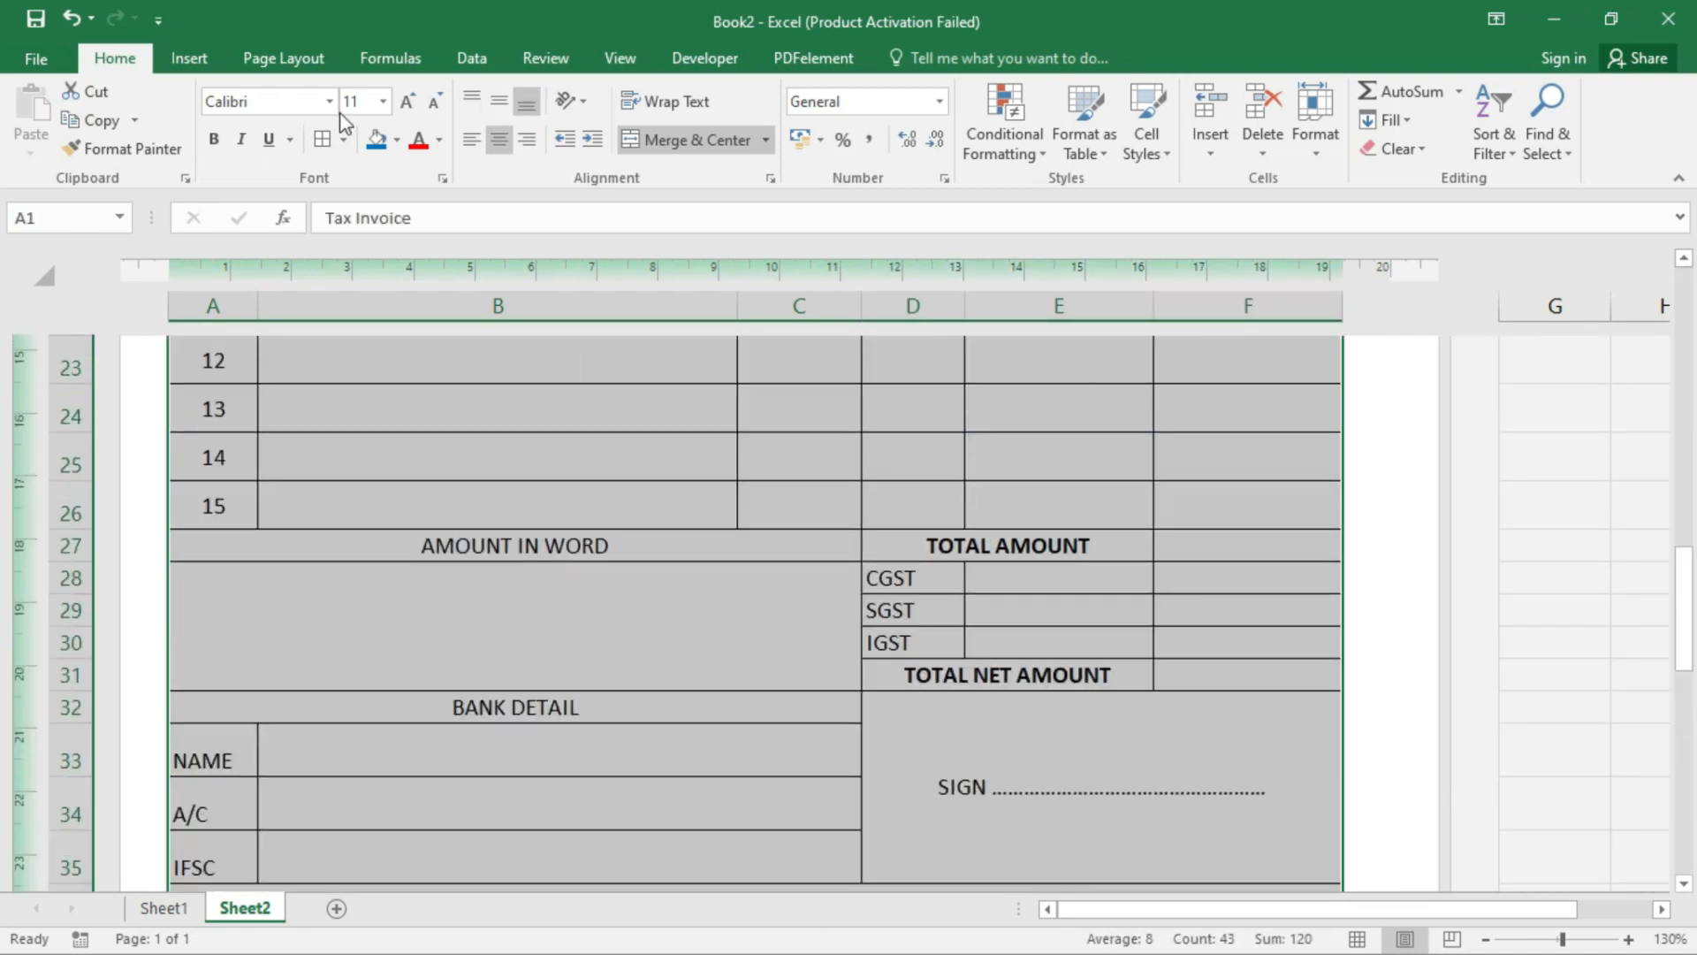
pyautogui.click(344, 141)
pyautogui.click(380, 416)
pyautogui.scroll(7, 619, 530)
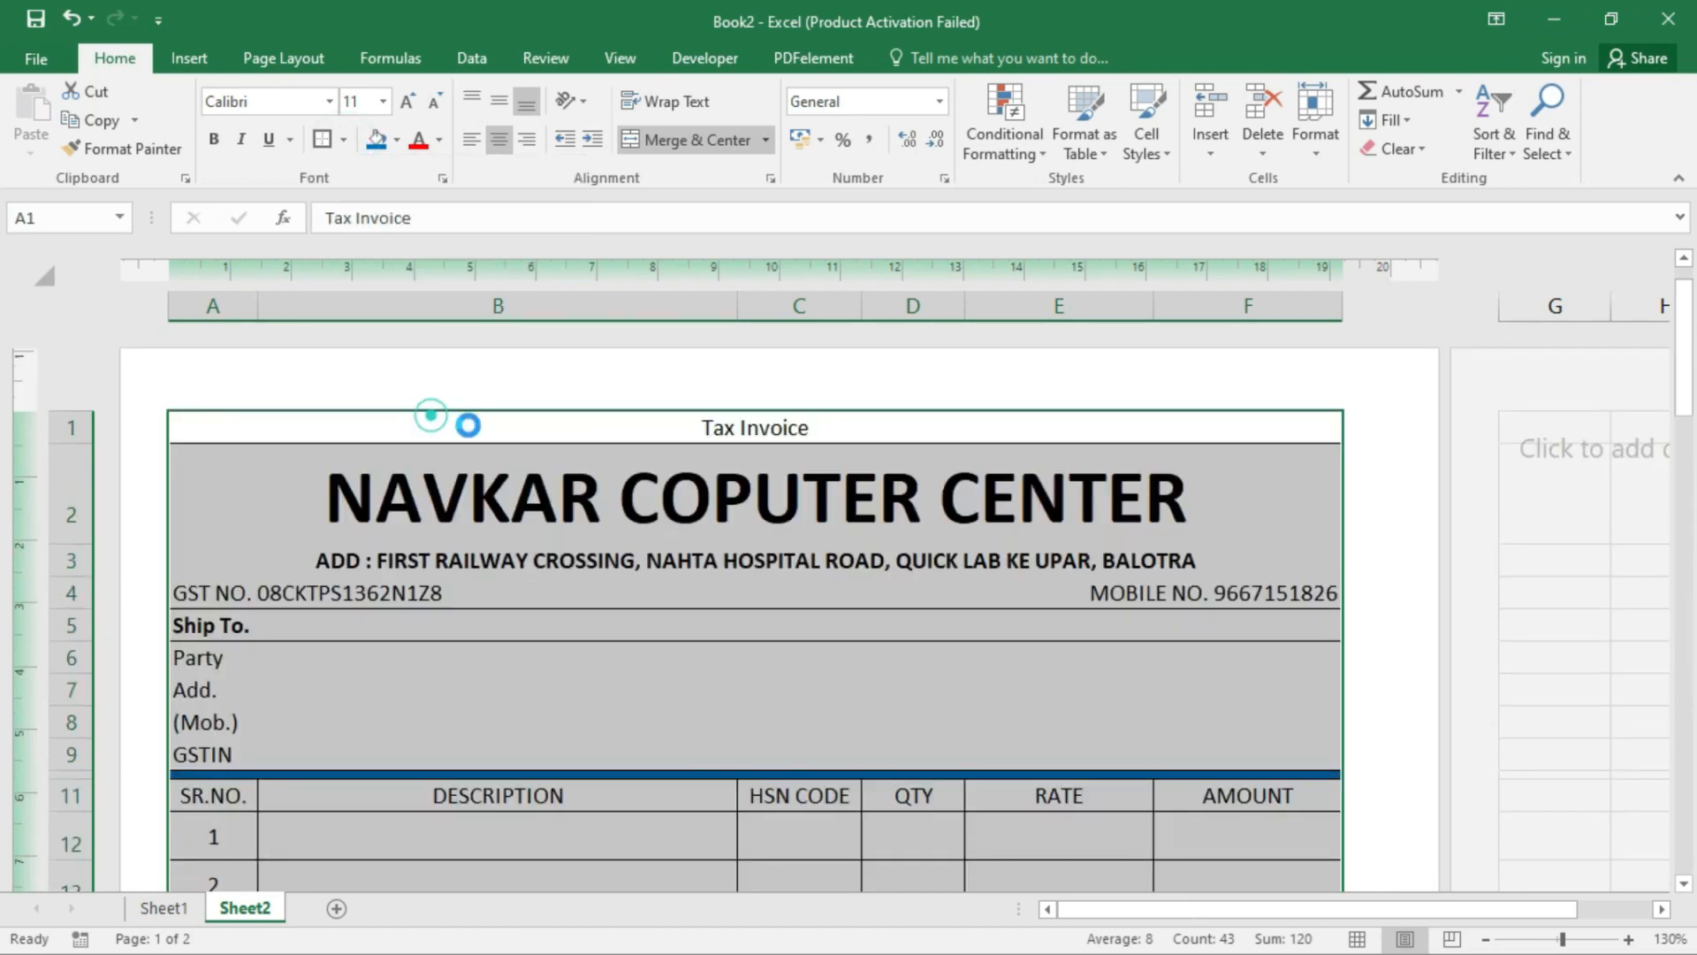
pyautogui.click(725, 586)
# - Check the invoice in print preview with Ctrl+P, then return to the sheet
pyautogui.hotkey('ctrl', 'p')
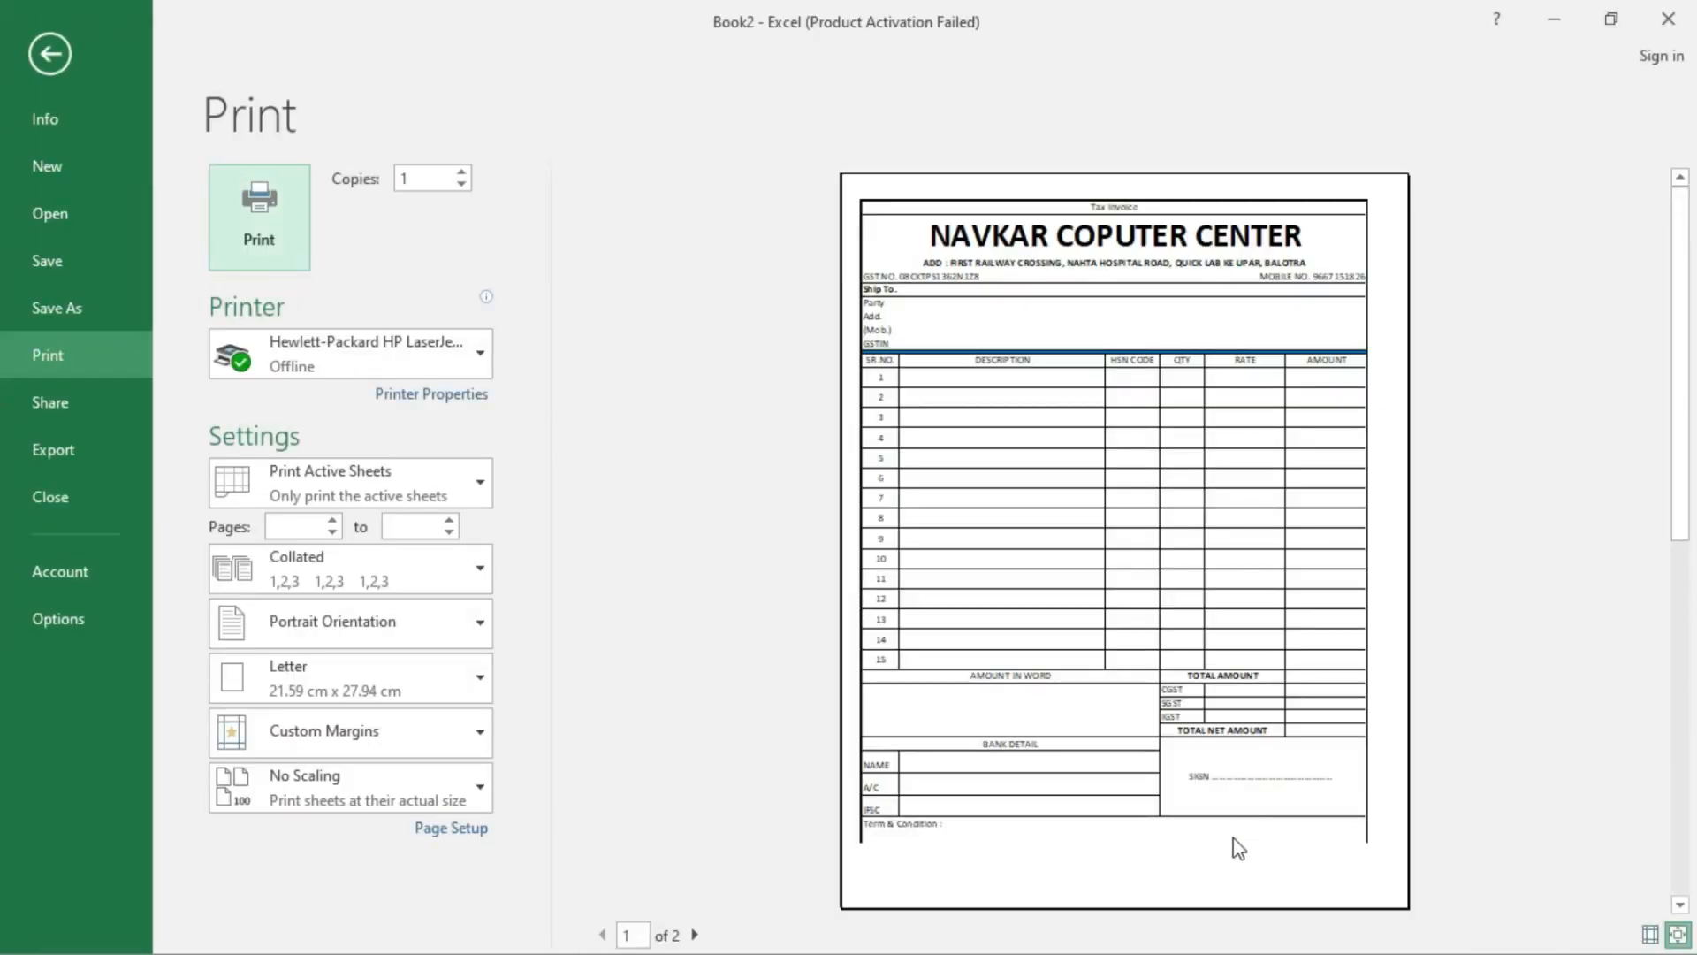
pyautogui.click(1133, 799)
pyautogui.click(989, 833)
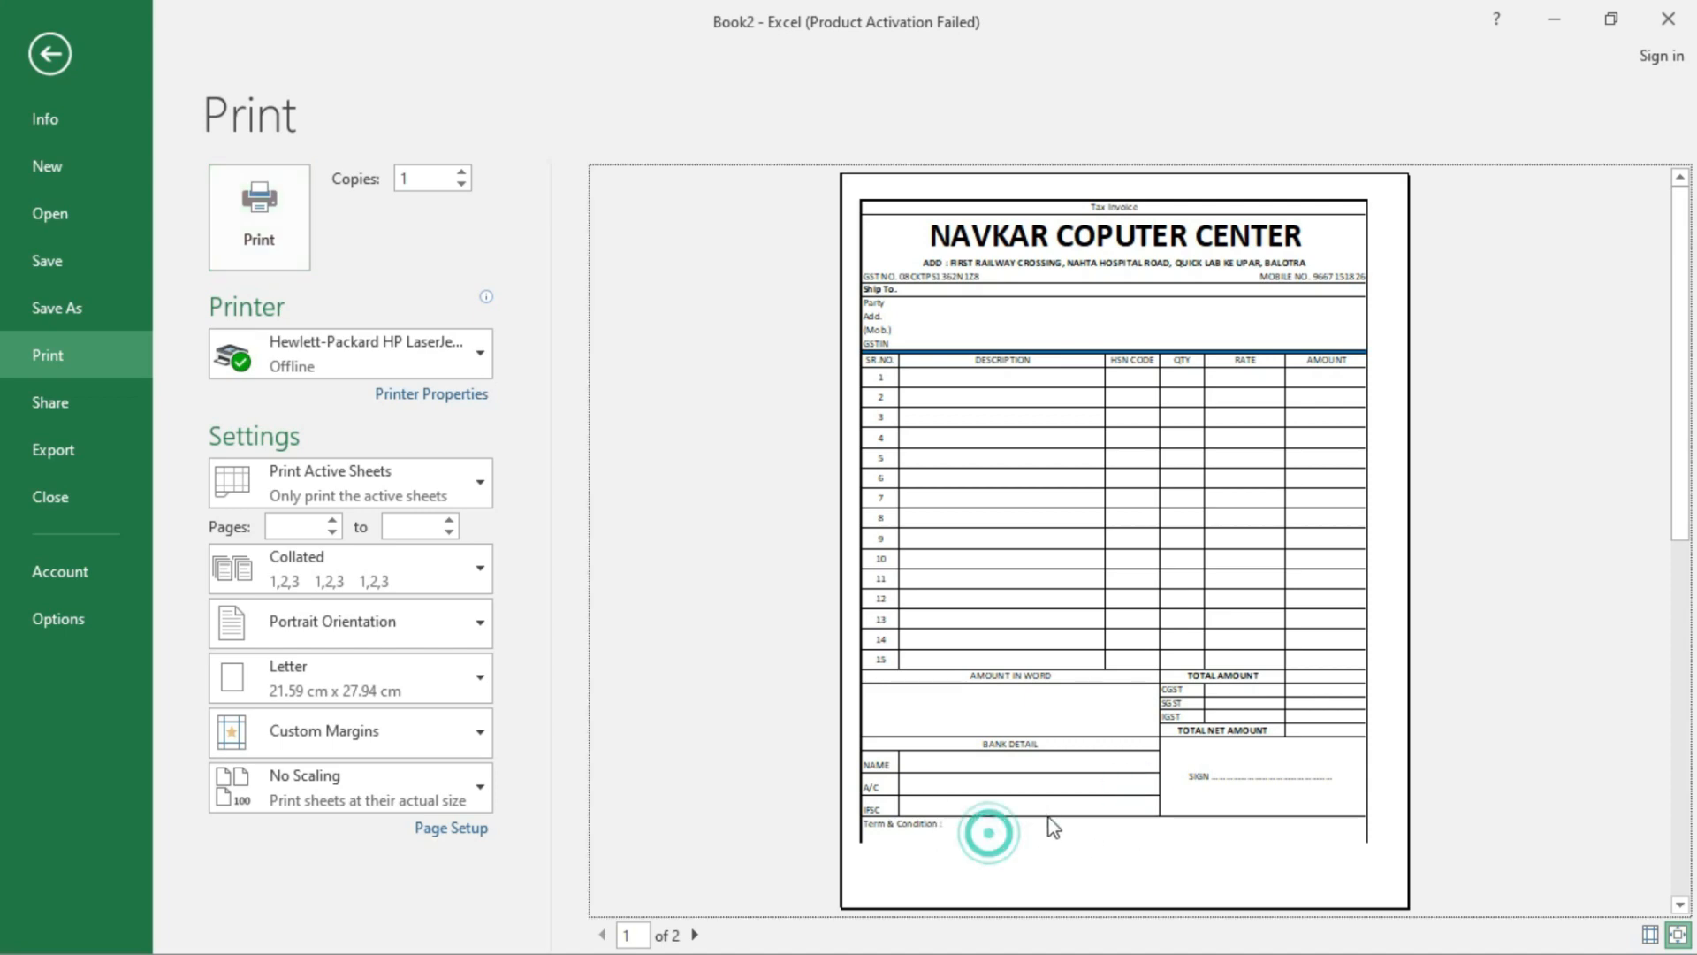
pyautogui.press('Escape')
# - Center and middle-align the NAME, A/C and IFSC labels in rows 33–35
pyautogui.scroll(-8, 451, 707)
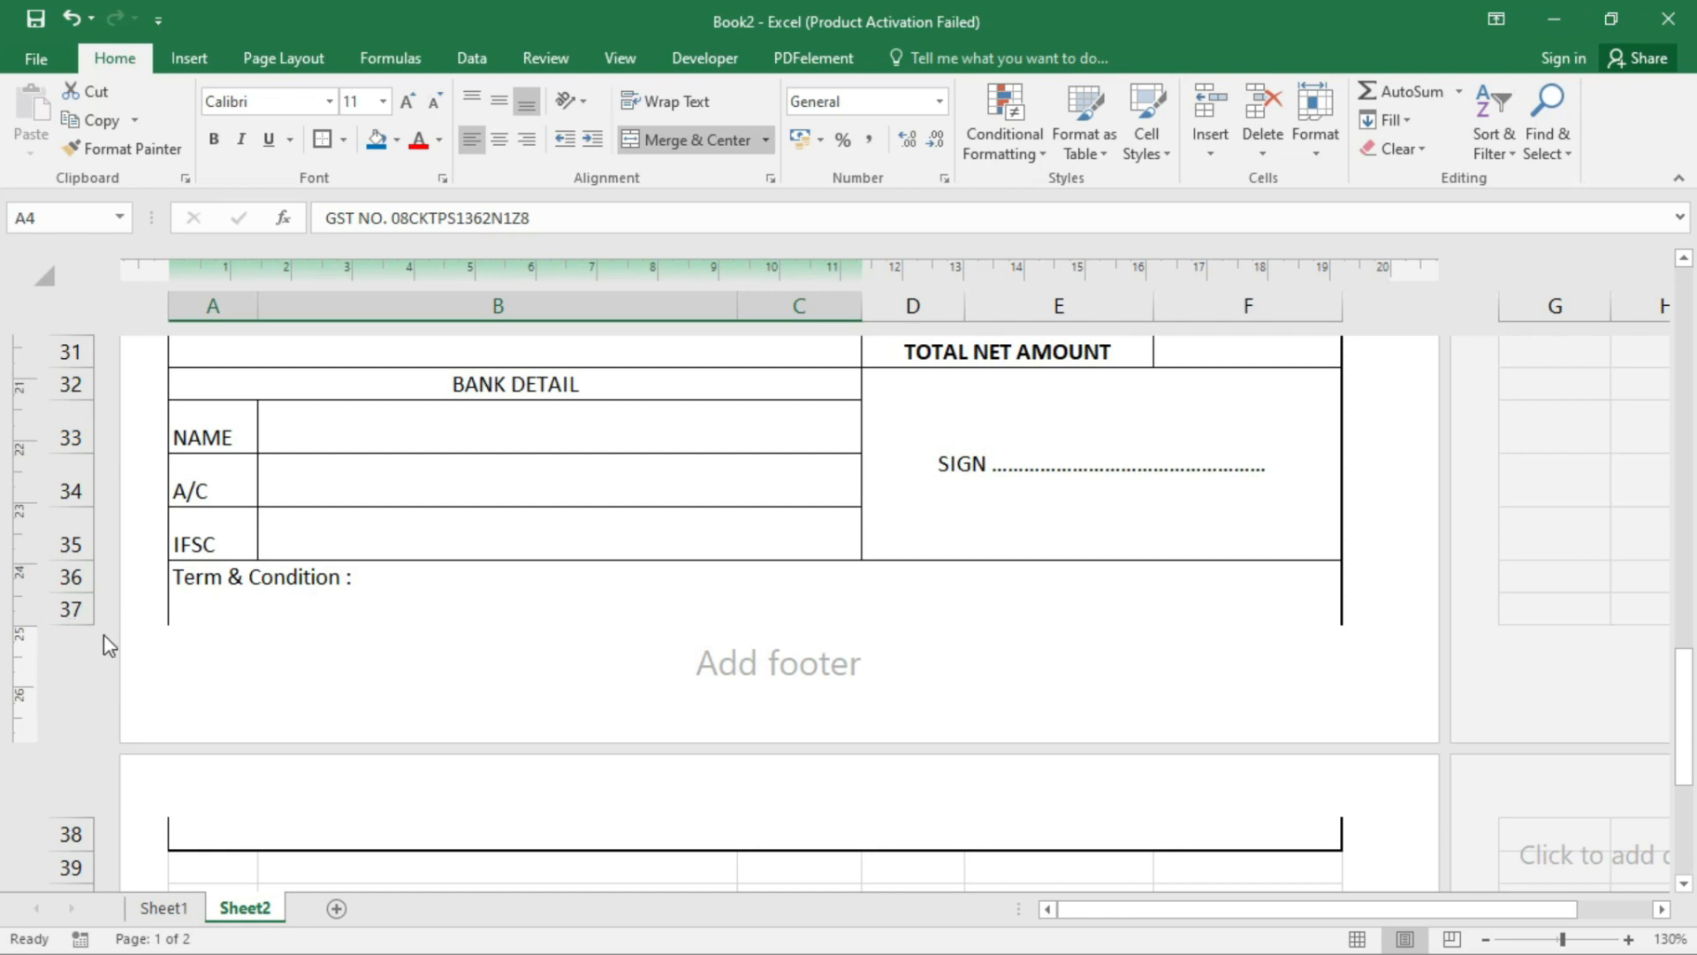
pyautogui.moveTo(67, 428); pyautogui.dragTo(78, 540)
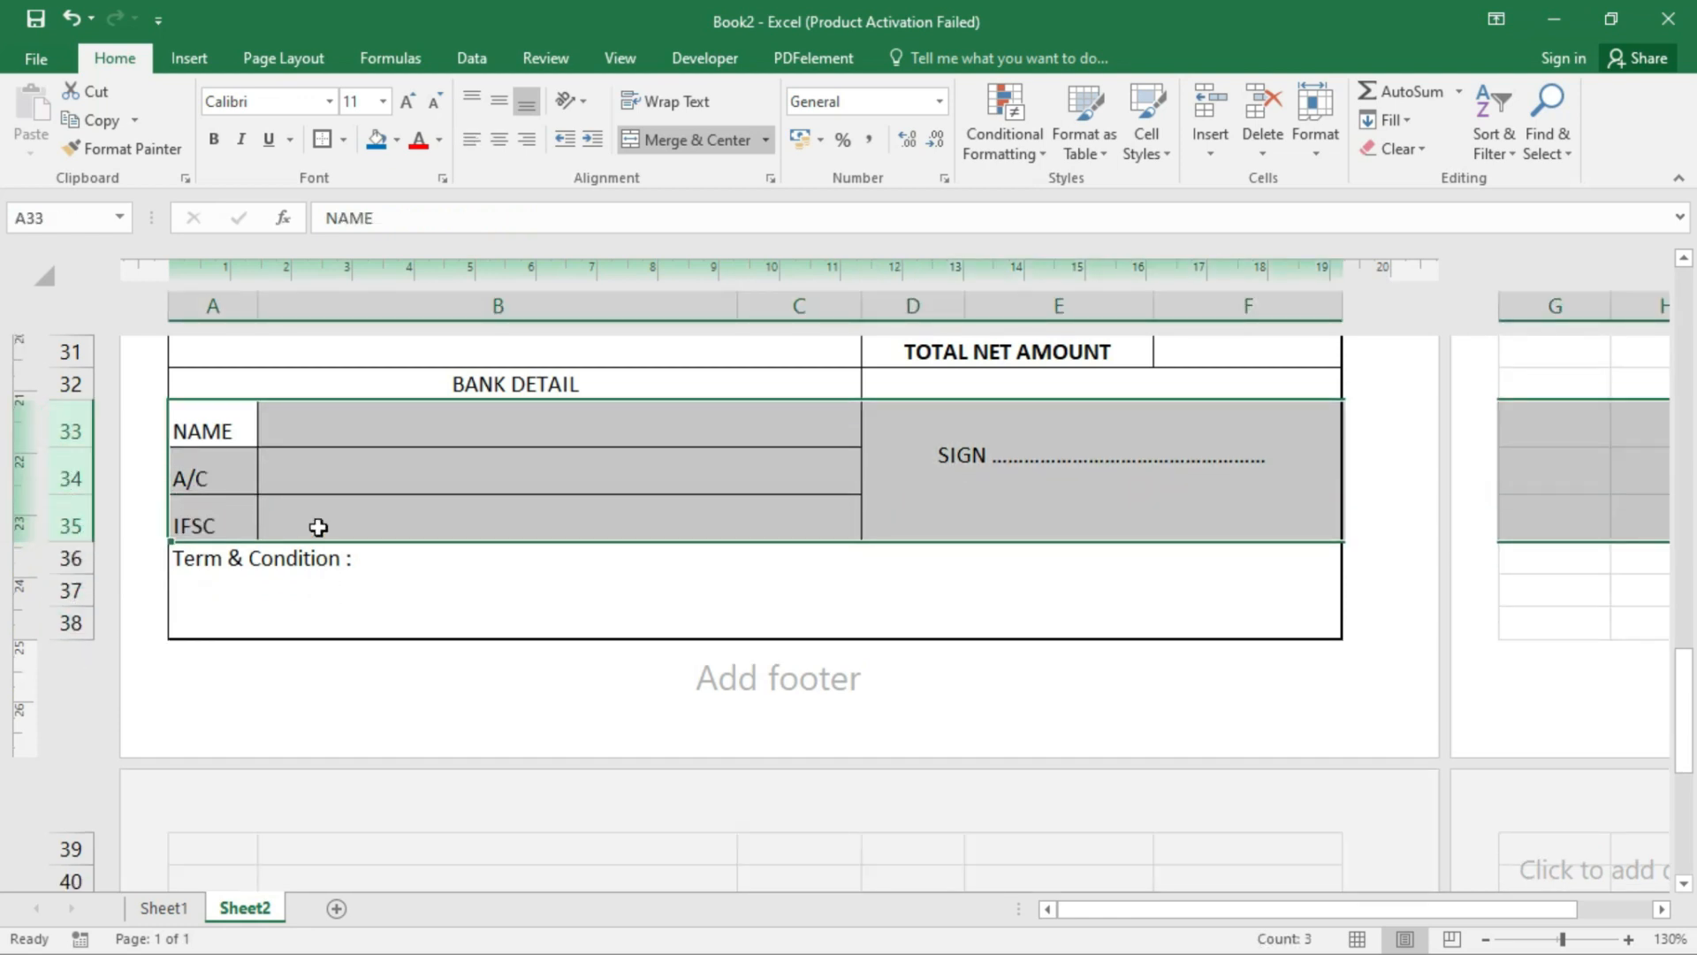
pyautogui.scroll(5, 474, 449)
pyautogui.scroll(-4, 572, 595)
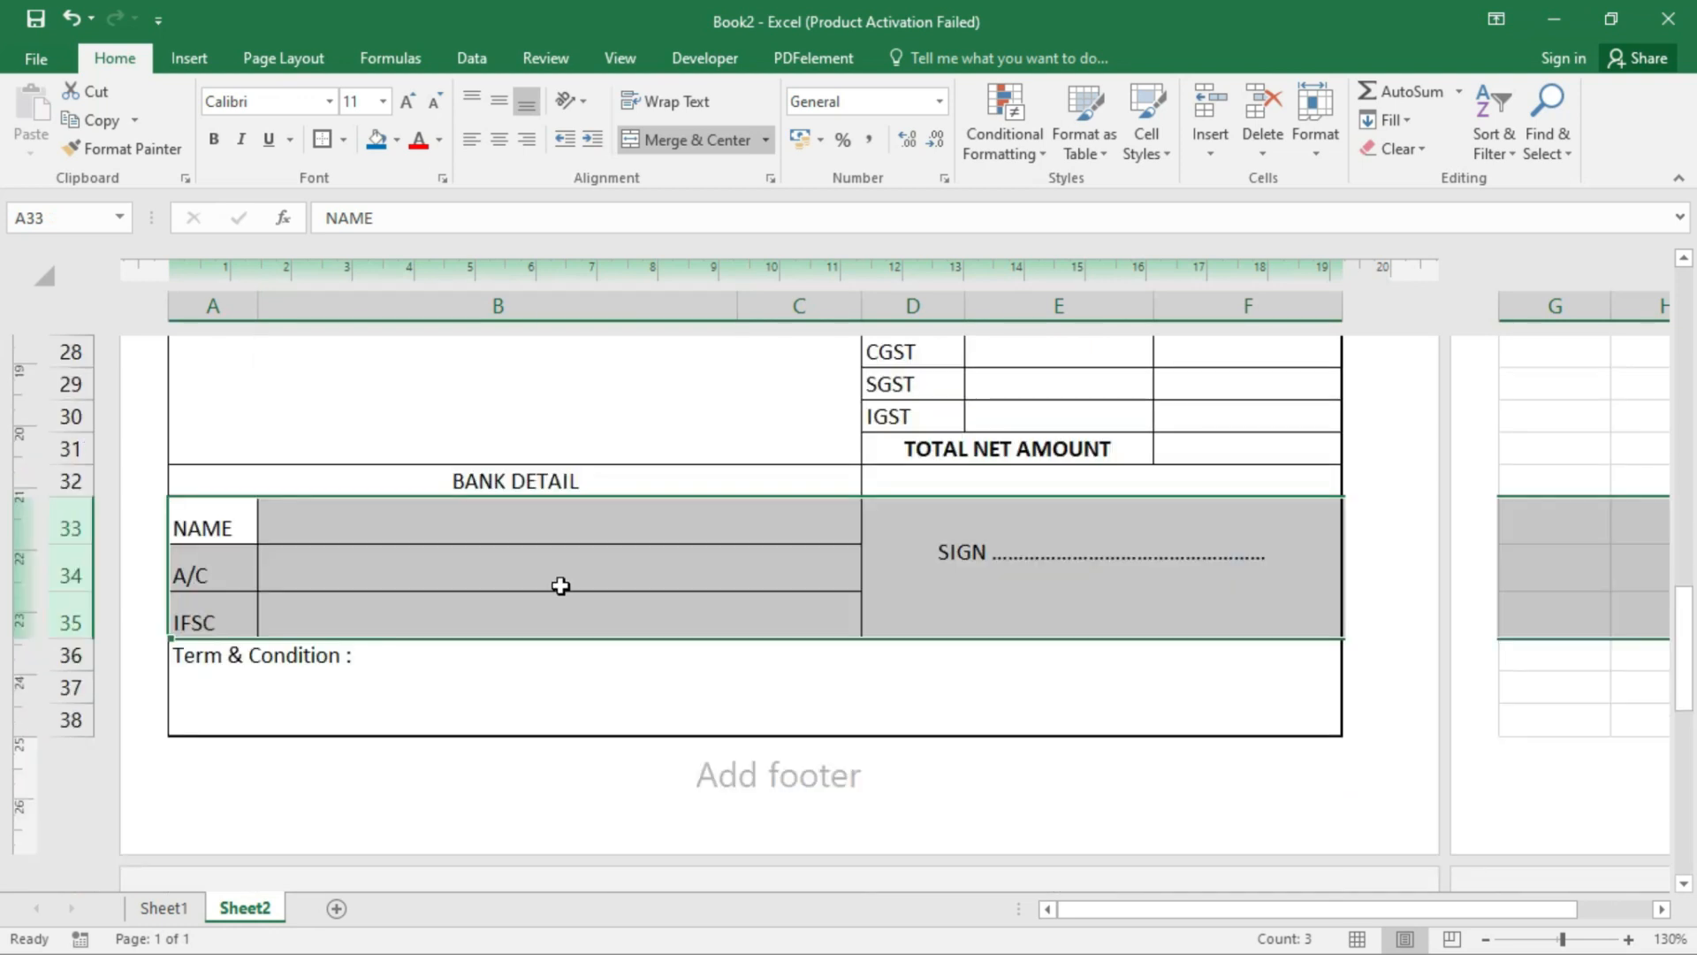
pyautogui.click(499, 138)
pyautogui.click(500, 100)
pyautogui.moveTo(548, 550); pyautogui.dragTo(546, 532)
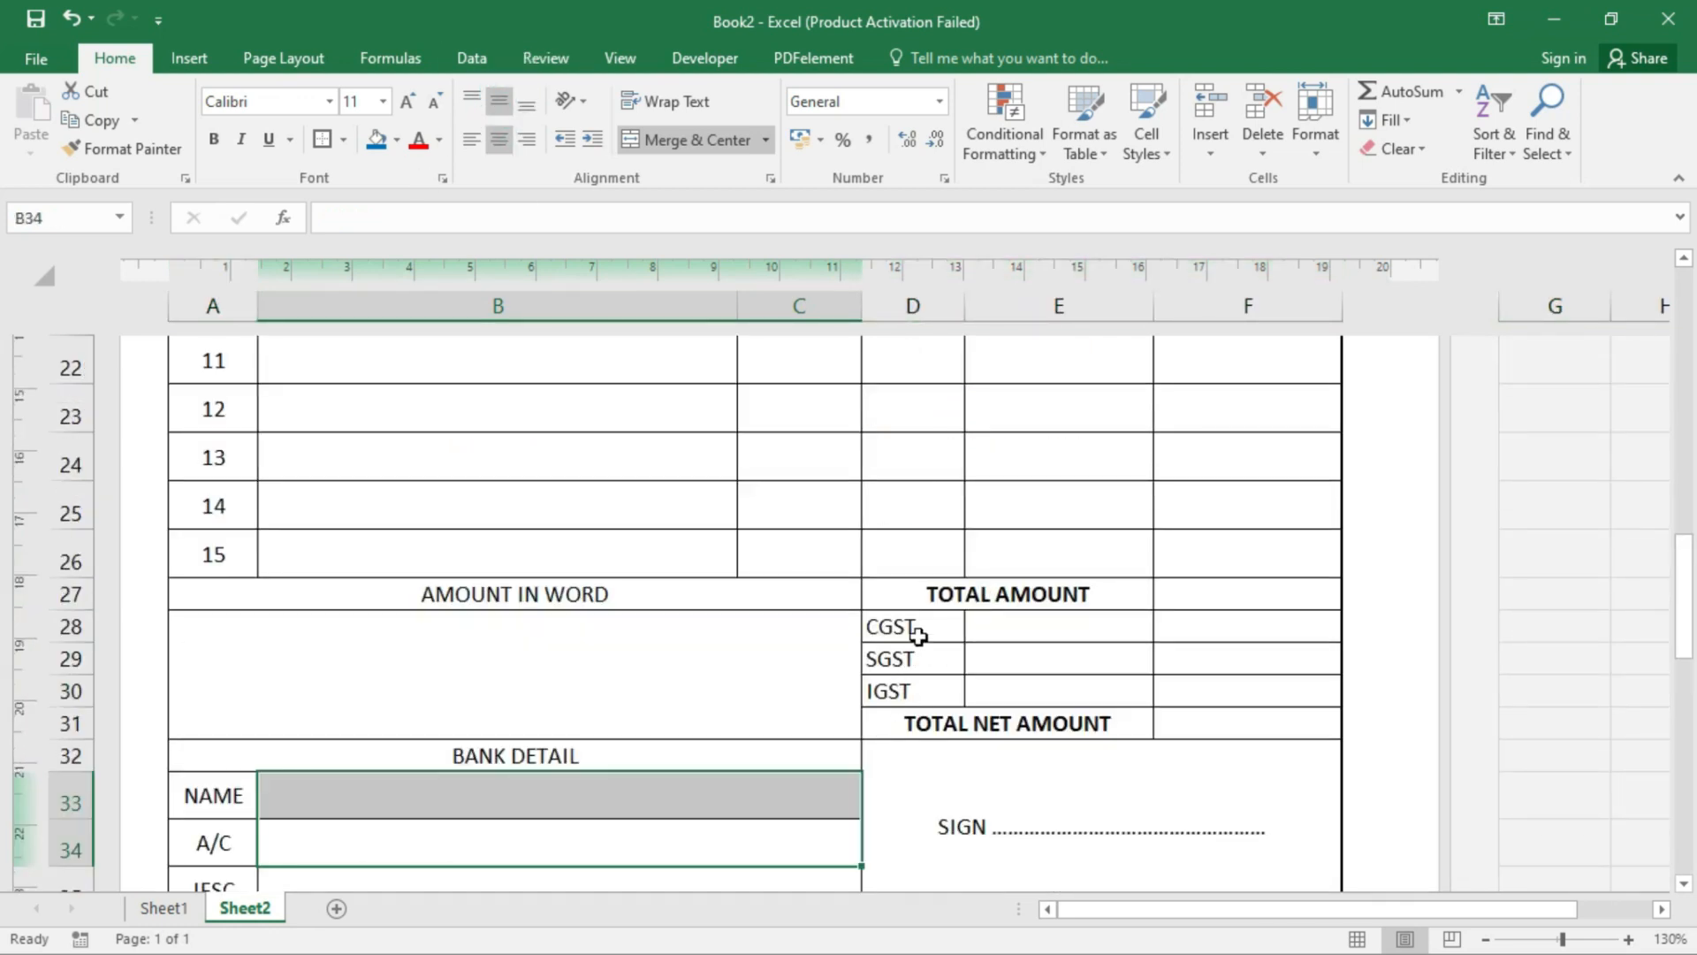
# - Centre the CGST, SGST and IGST labels in D28:D30
pyautogui.moveTo(919, 638); pyautogui.dragTo(920, 692)
pyautogui.click(501, 142)
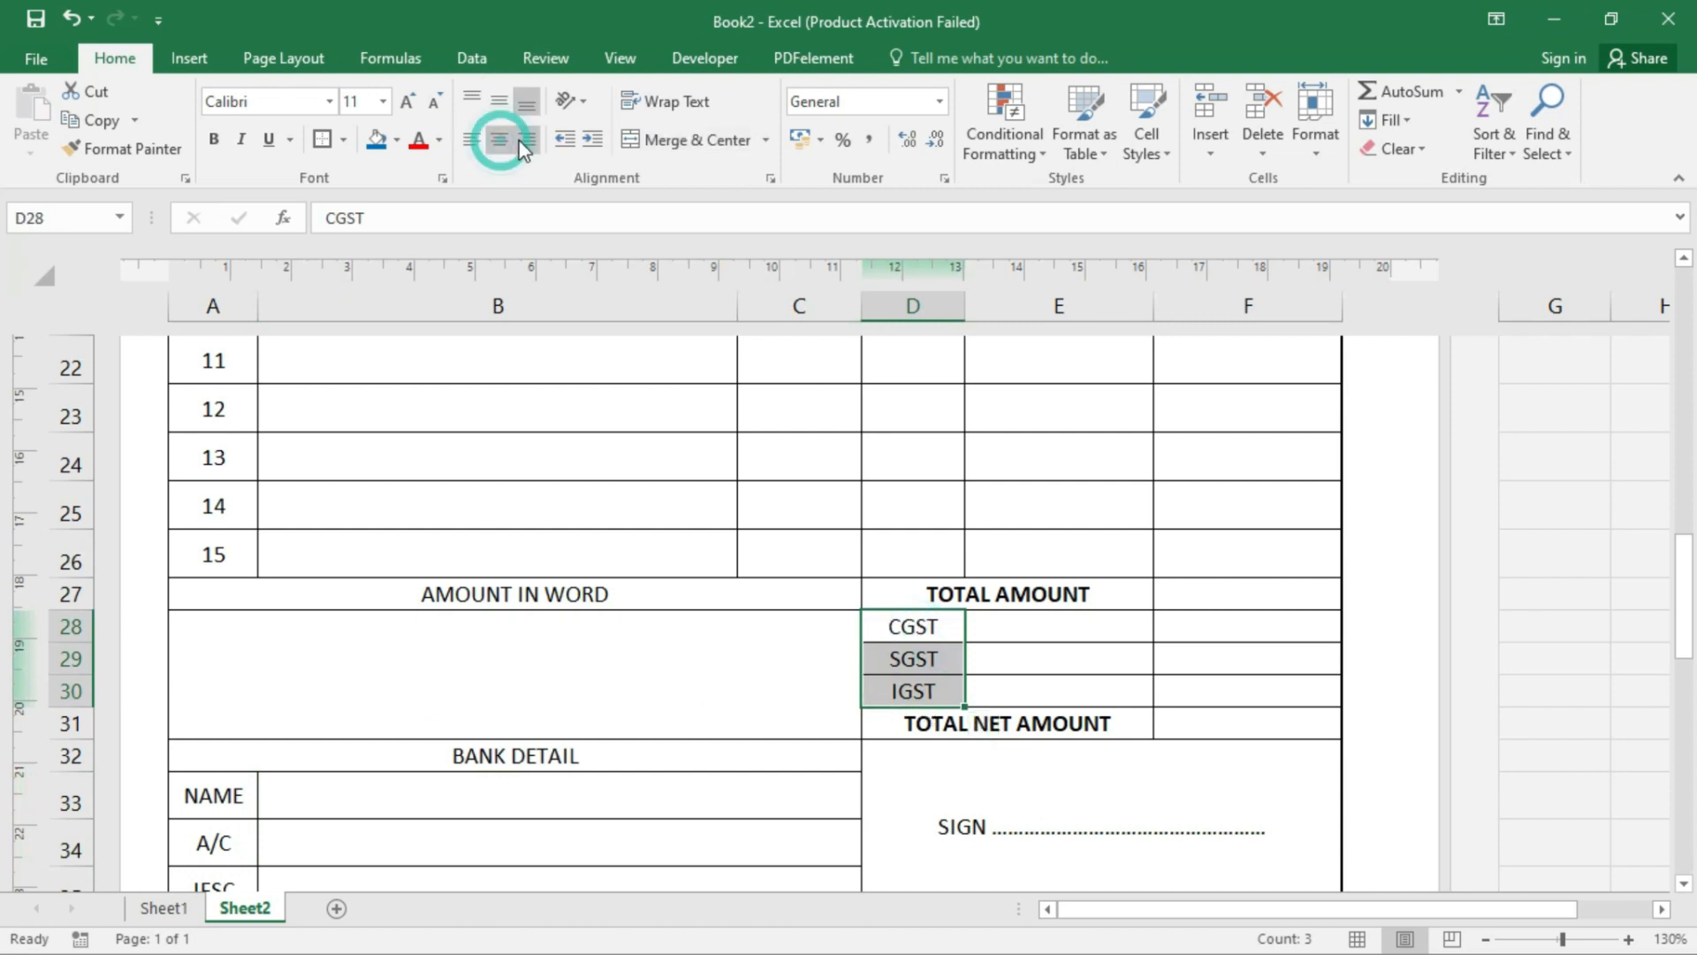
pyautogui.click(527, 139)
pyautogui.click(849, 590)
pyautogui.scroll(-1, 560, 739)
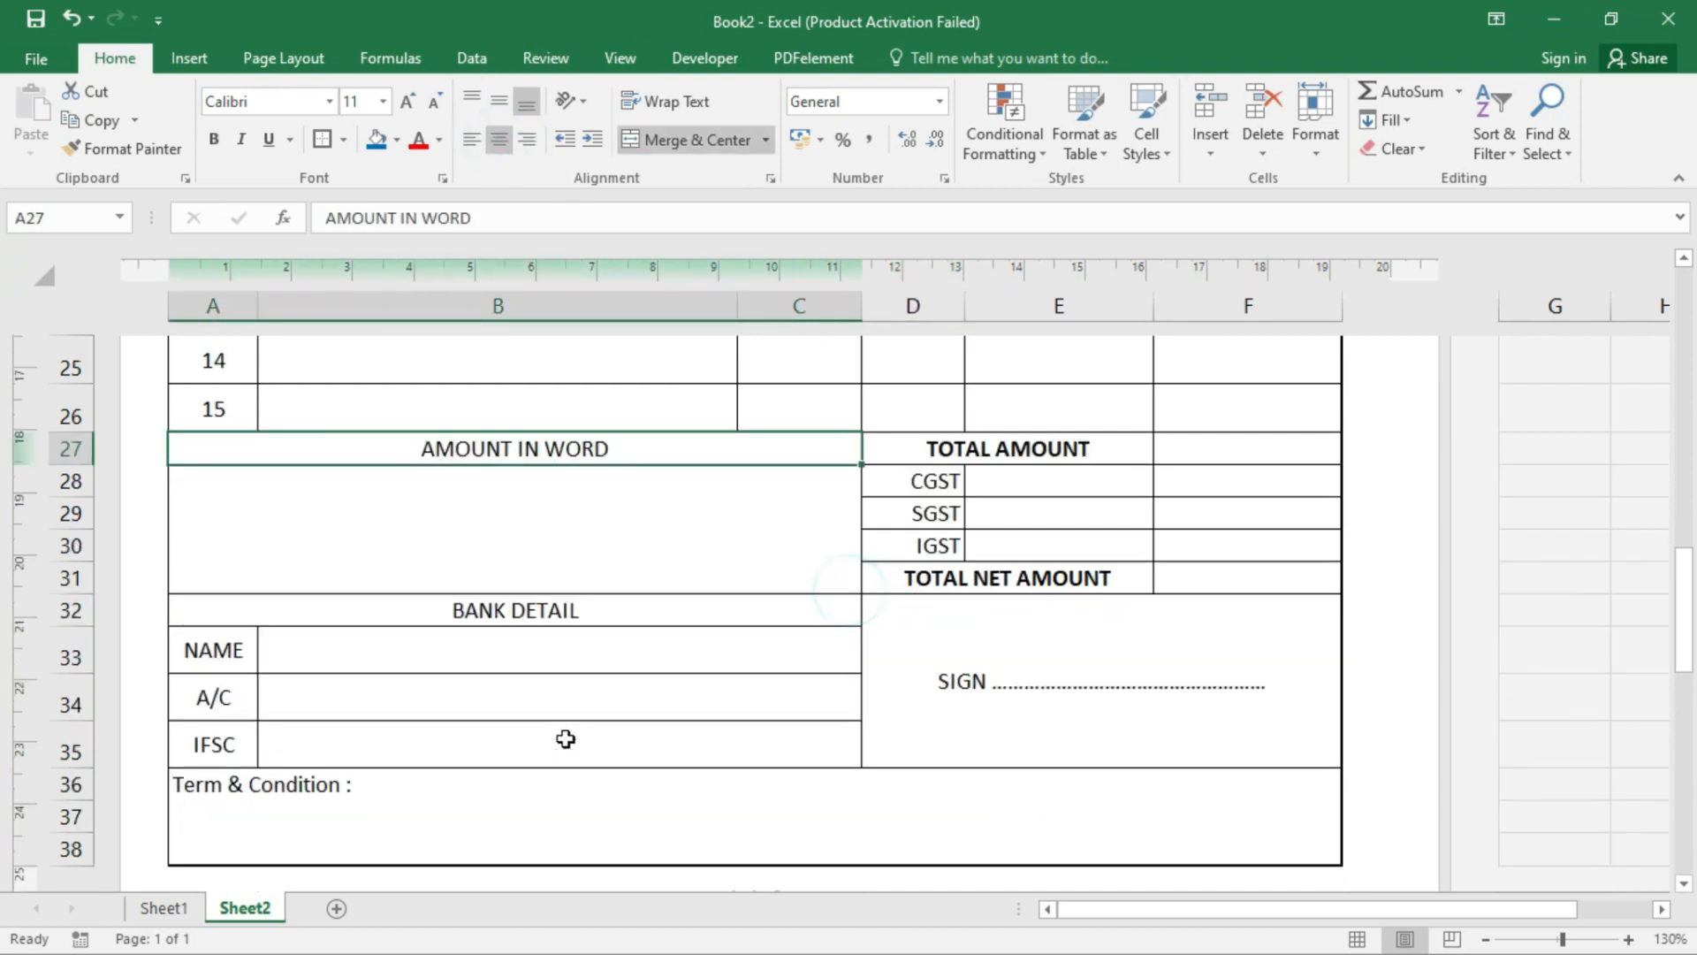
pyautogui.scroll(6, 560, 739)
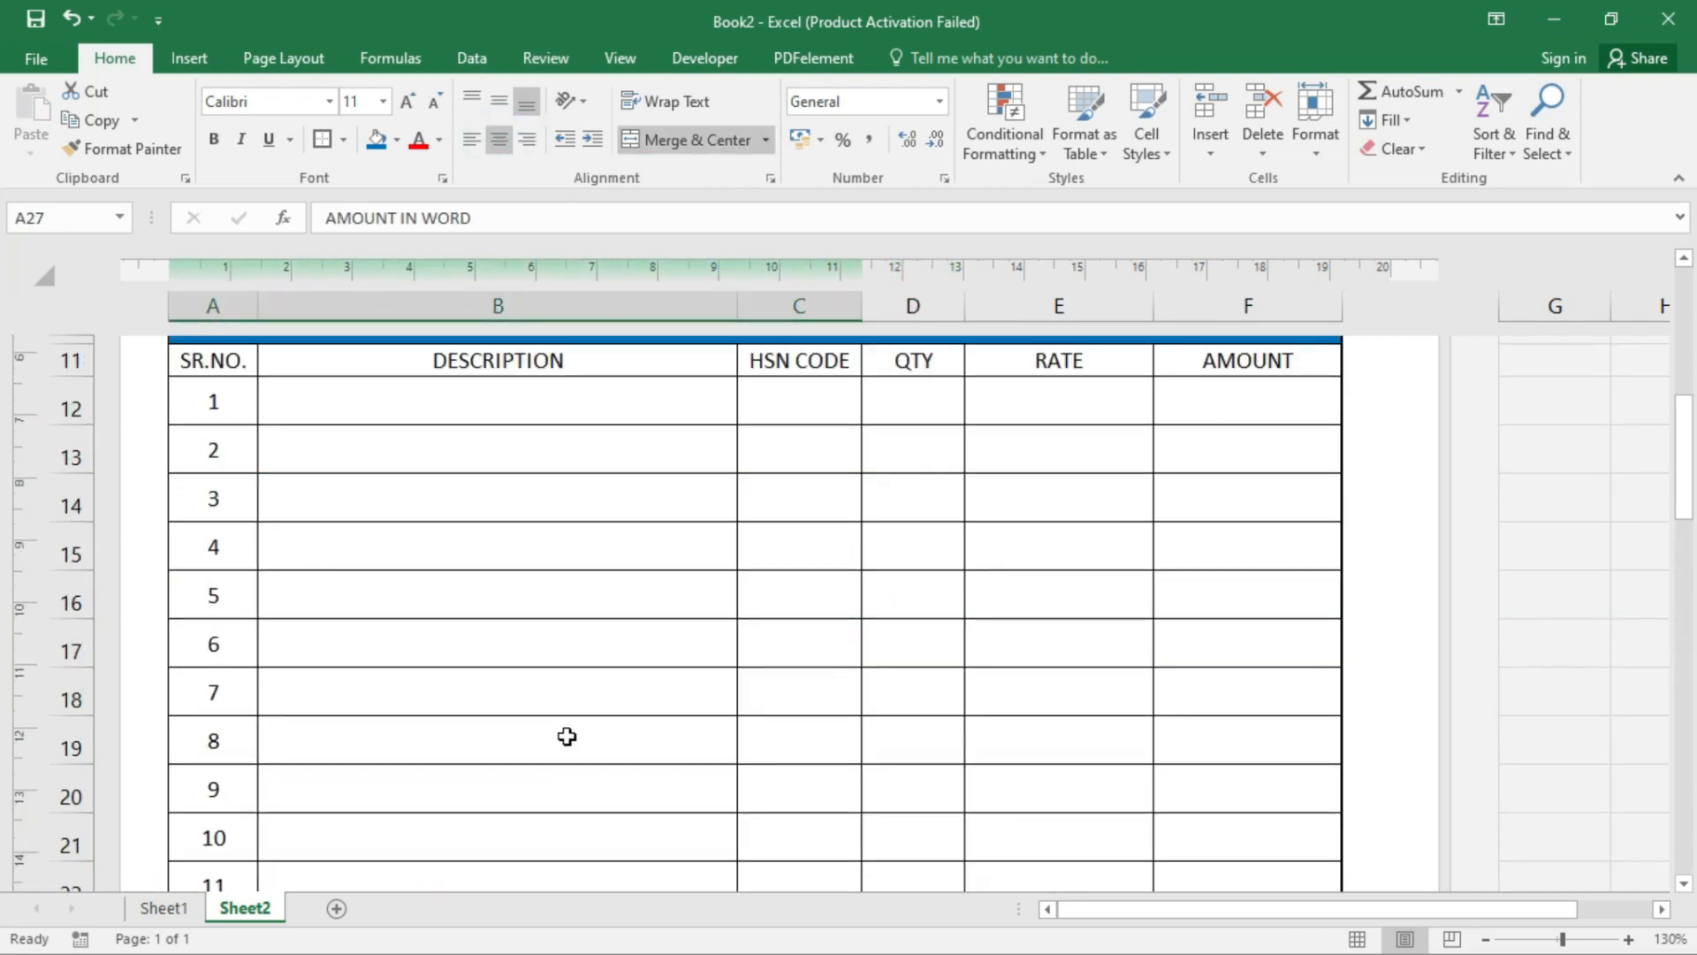
# - Make the SR.NO. to AMOUNT header row A11:F11 bold
pyautogui.click(553, 500)
pyautogui.moveTo(217, 459); pyautogui.dragTo(1279, 444)
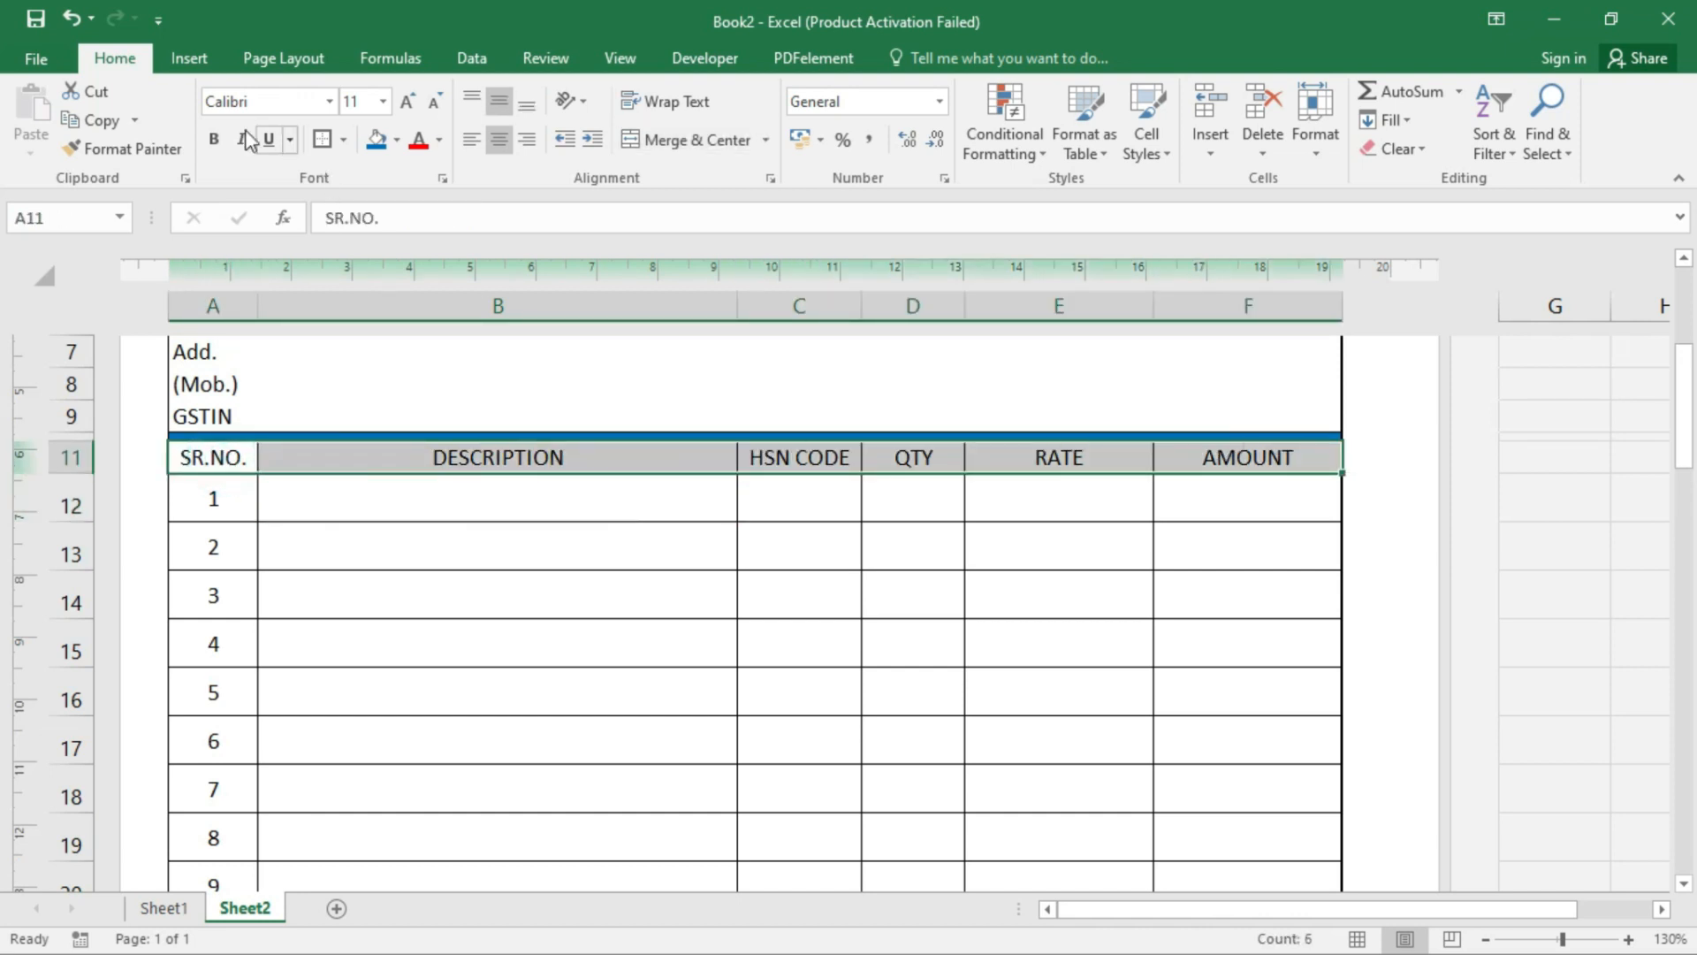
pyautogui.click(213, 139)
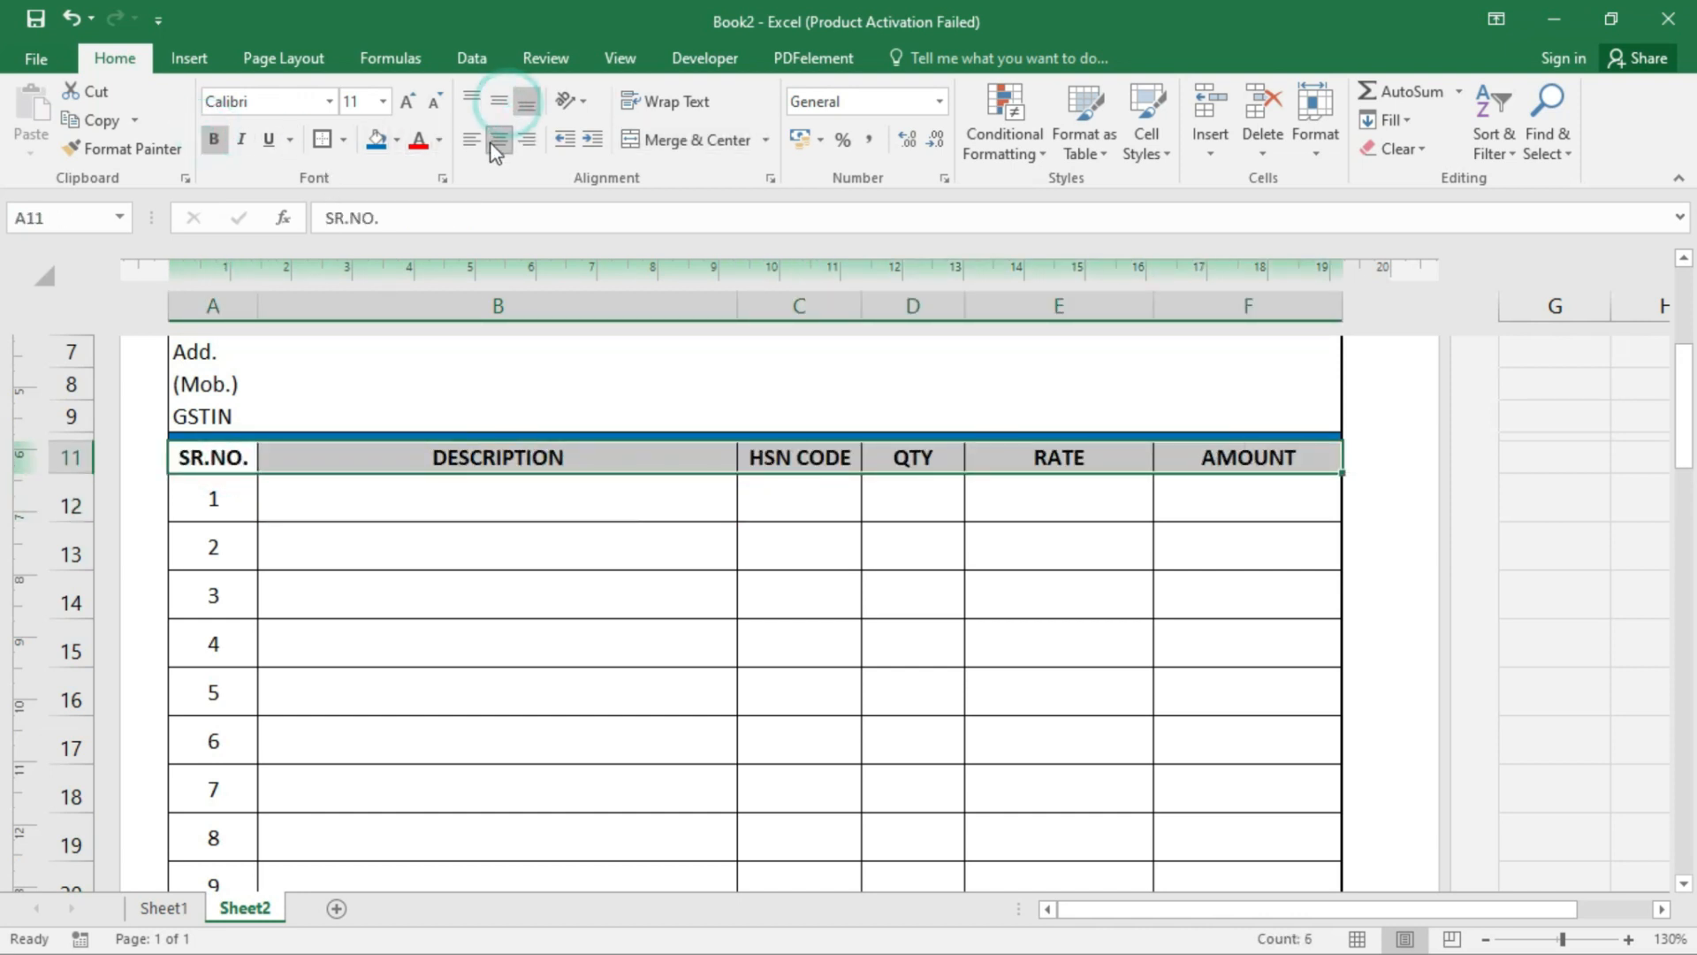
pyautogui.scroll(3, 751, 618)
pyautogui.click(462, 656)
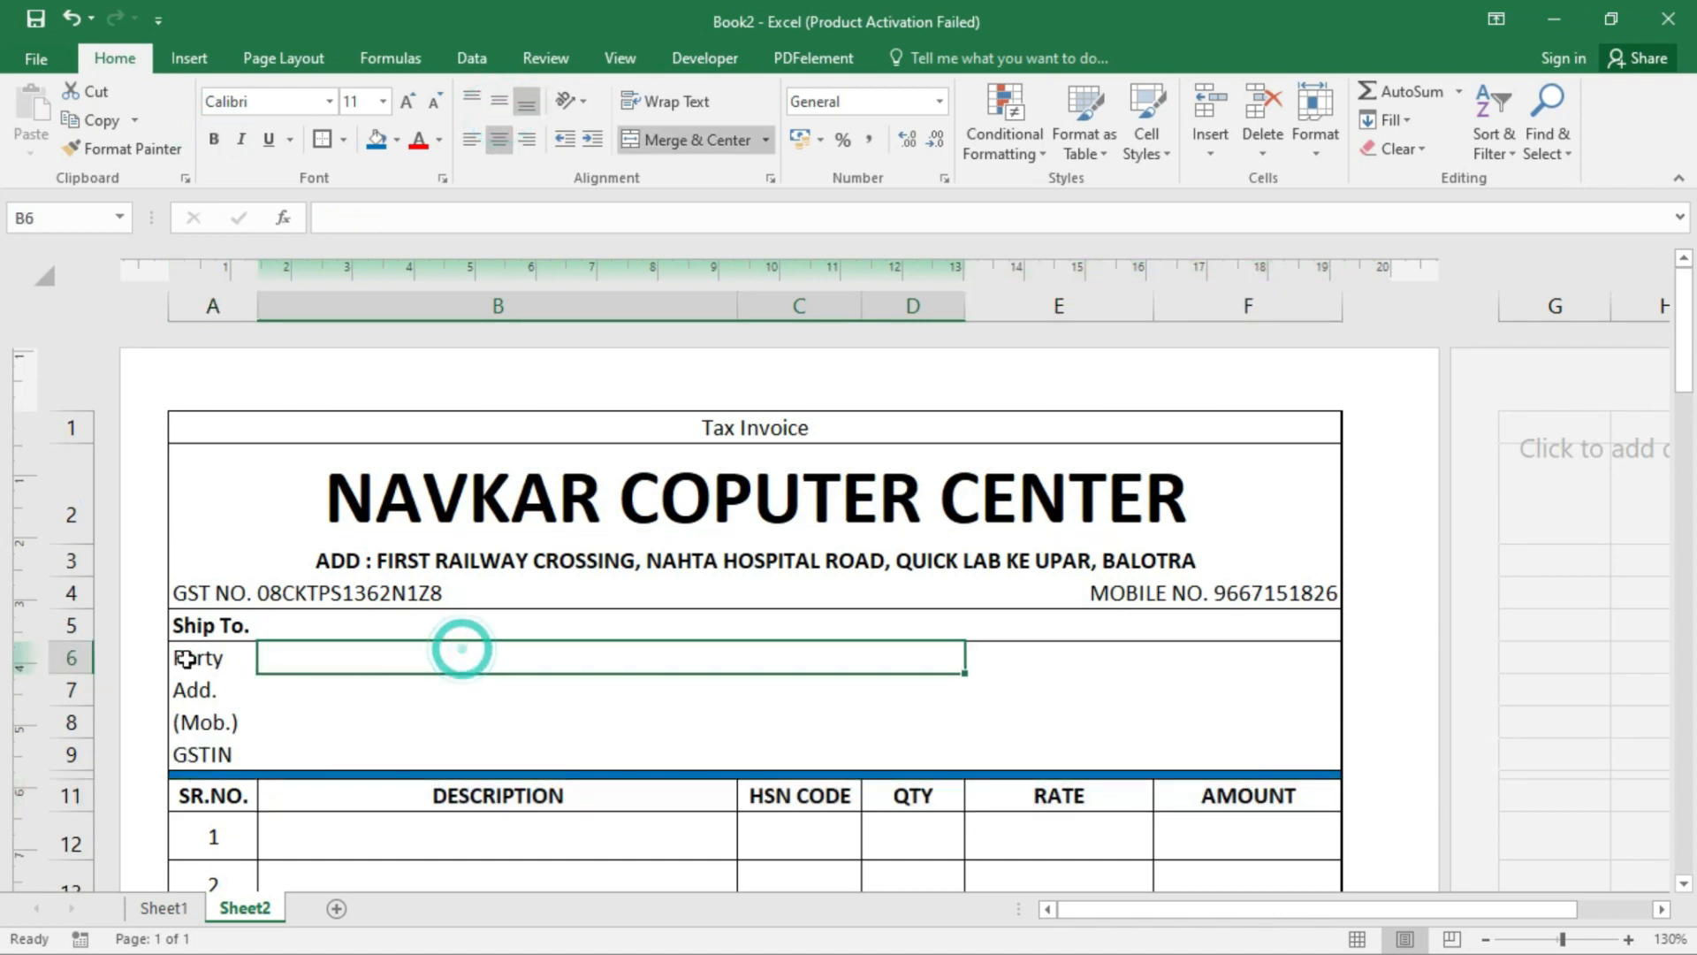
# - Bold the Party, Add., (Mob.) and GSTIN labels in A6:A9 and end each with an aligned colon
pyautogui.moveTo(203, 657); pyautogui.dragTo(186, 751)
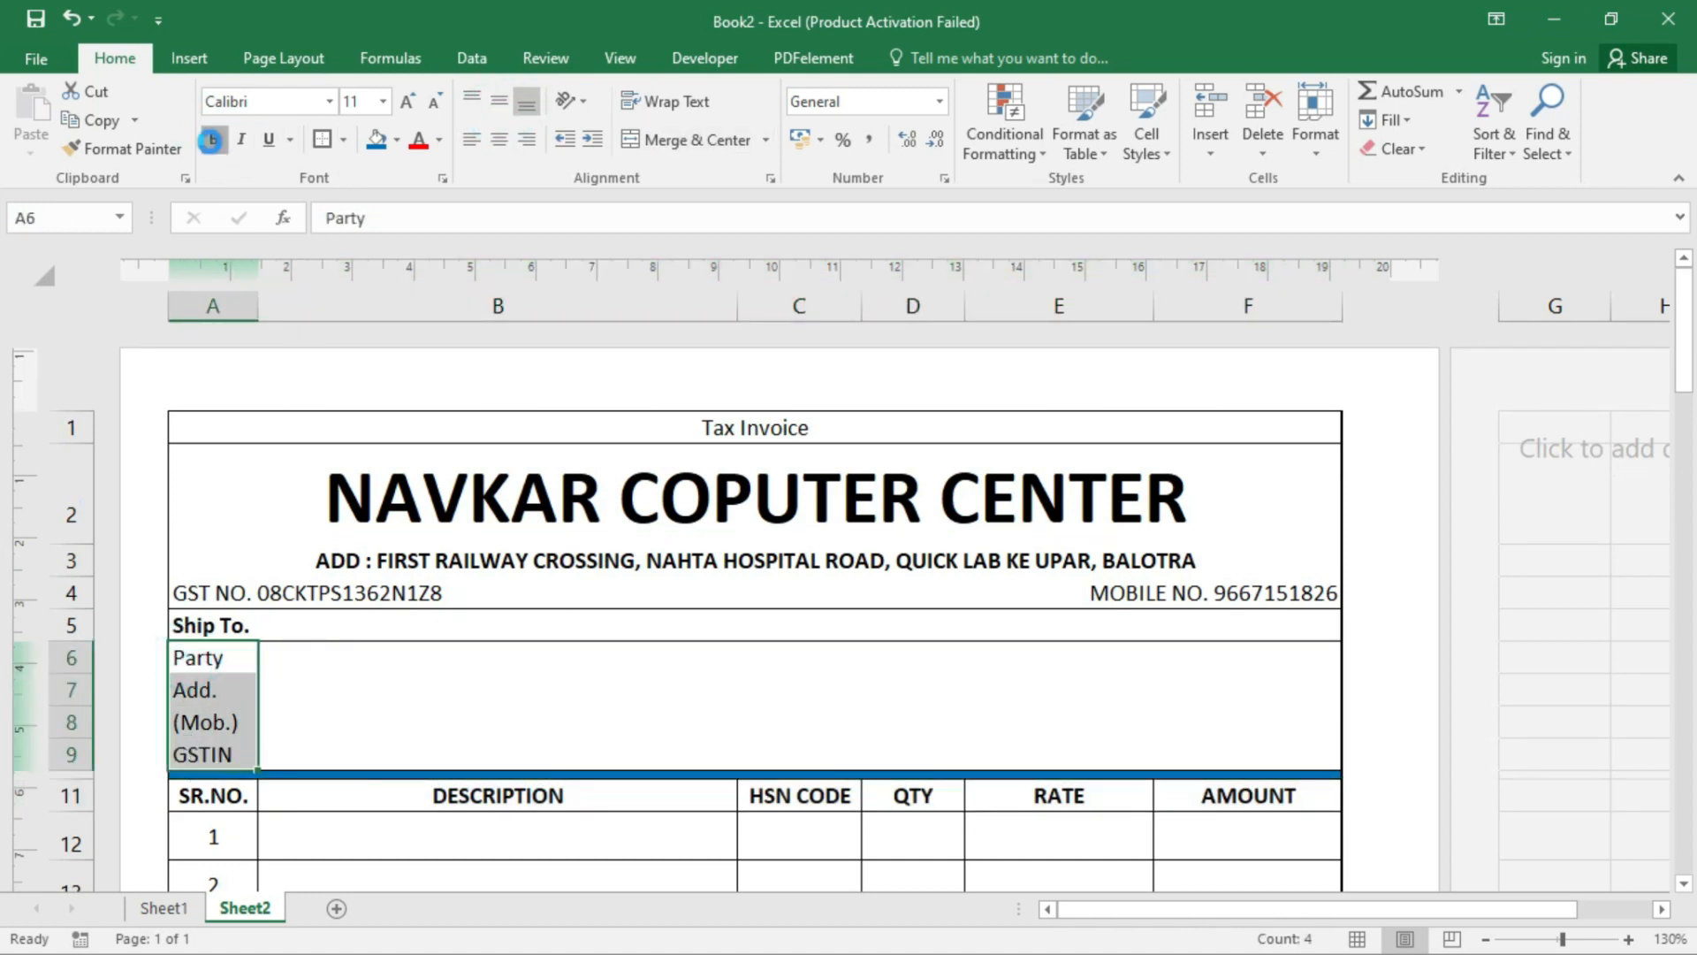
pyautogui.click(213, 139)
pyautogui.doubleClick(242, 657)
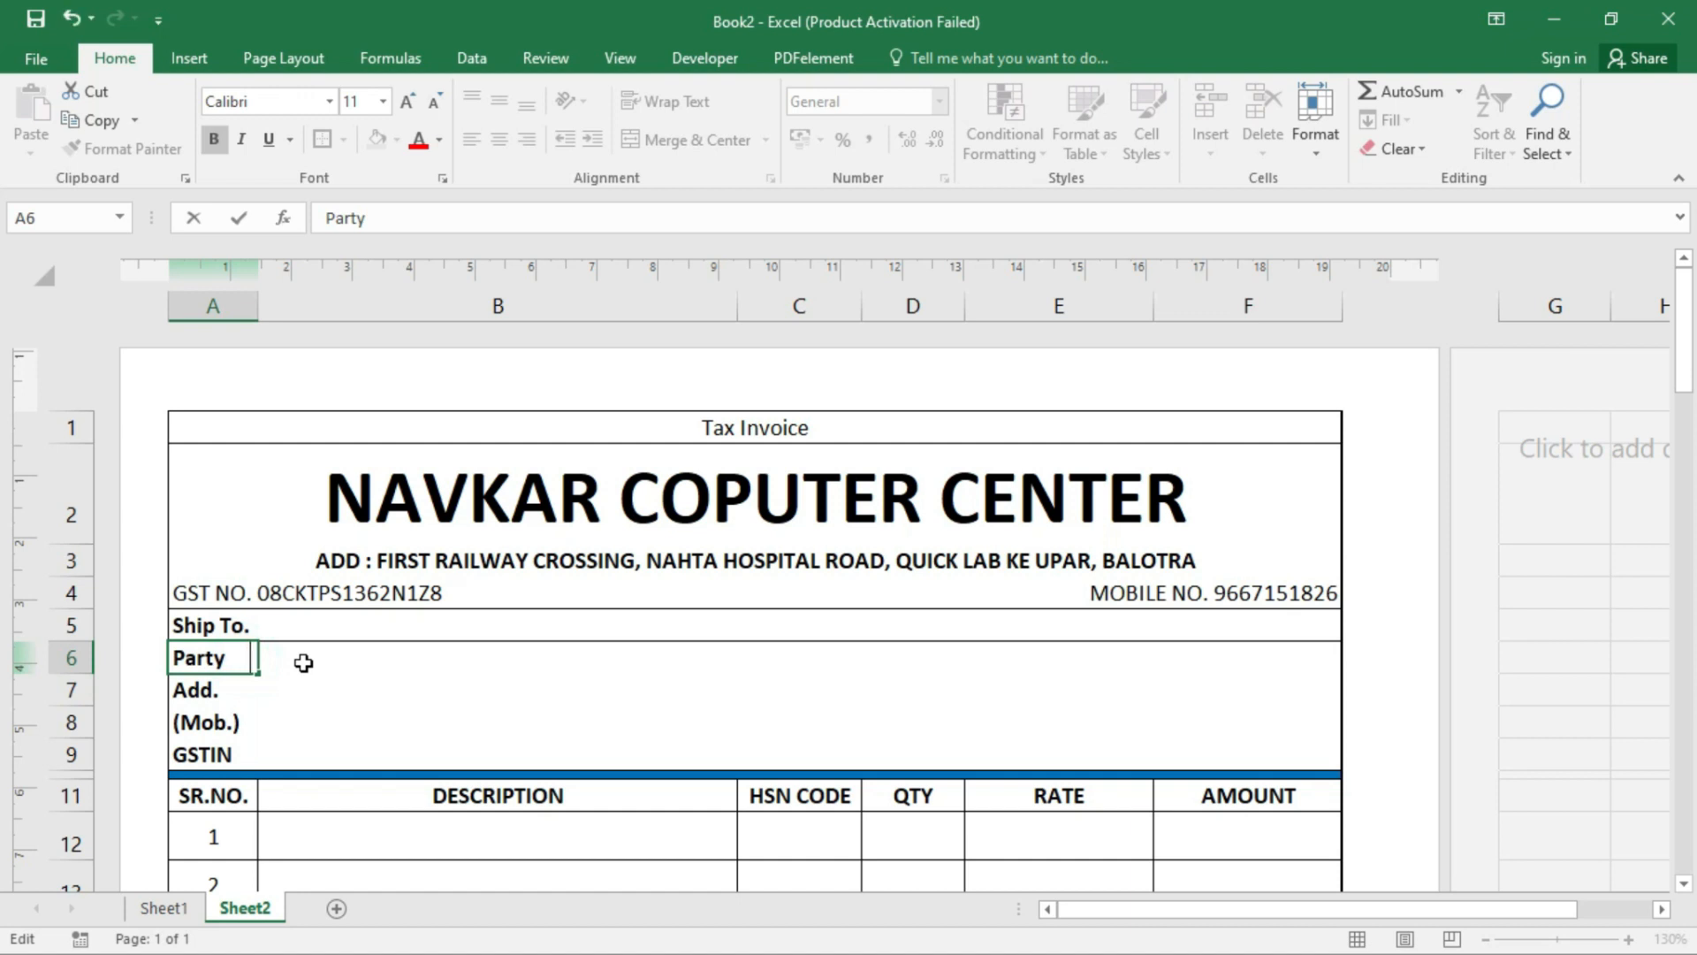
pyautogui.press('Return')
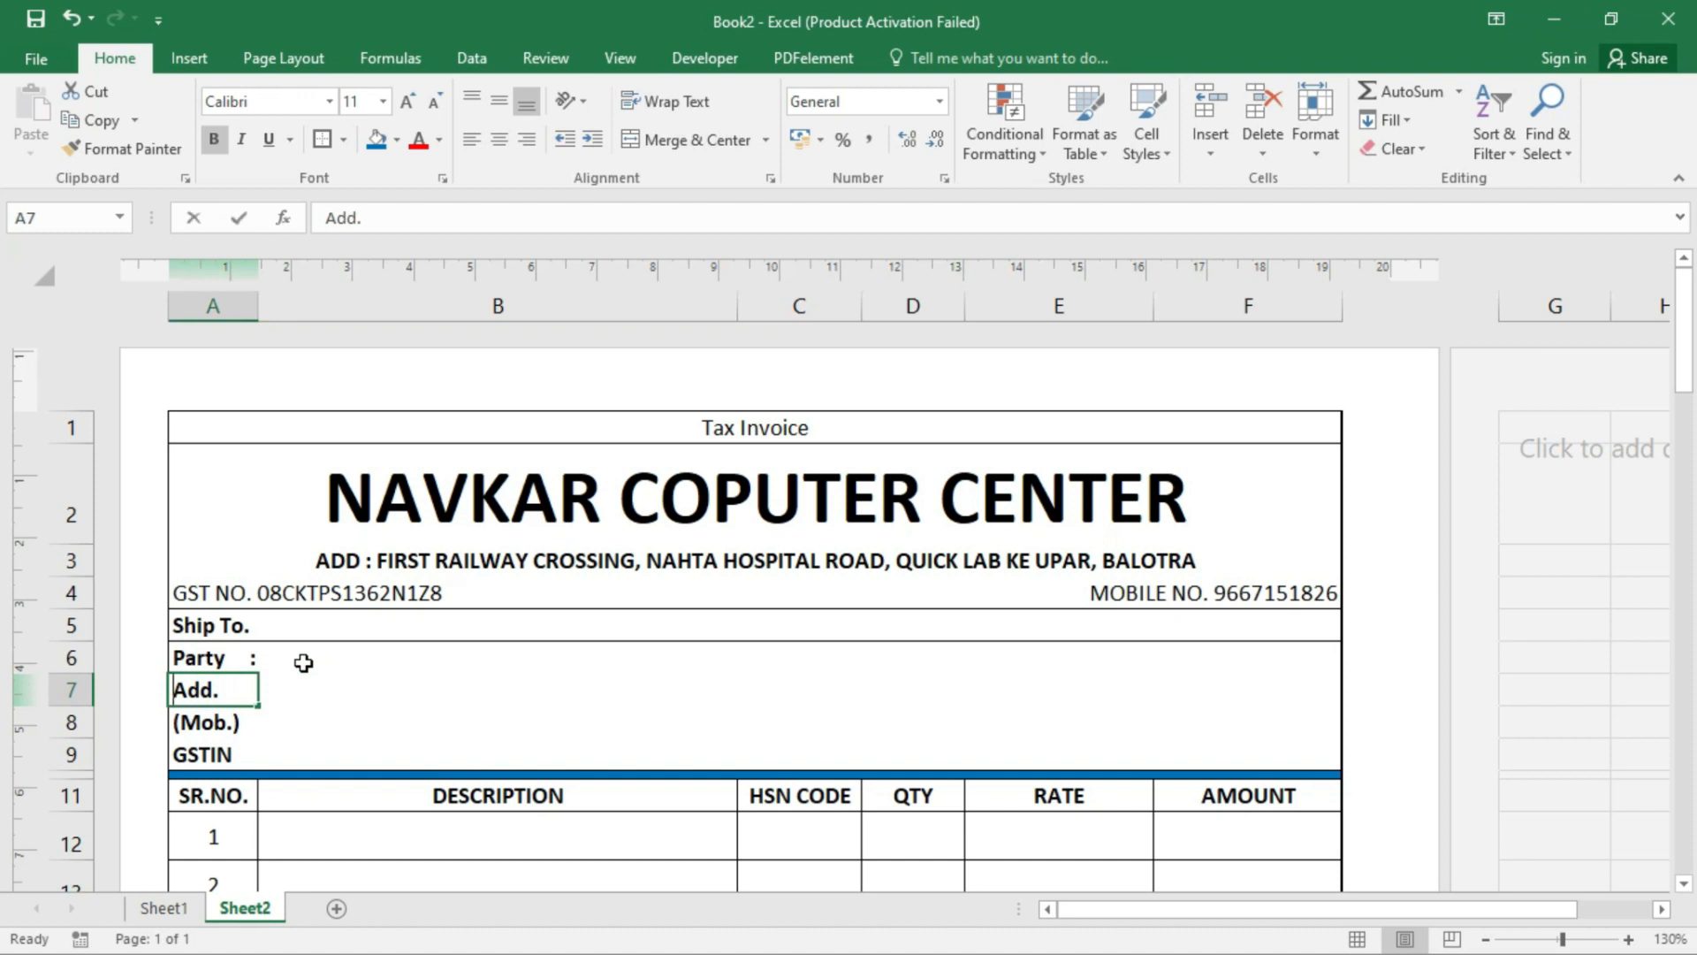
pyautogui.press('F2')
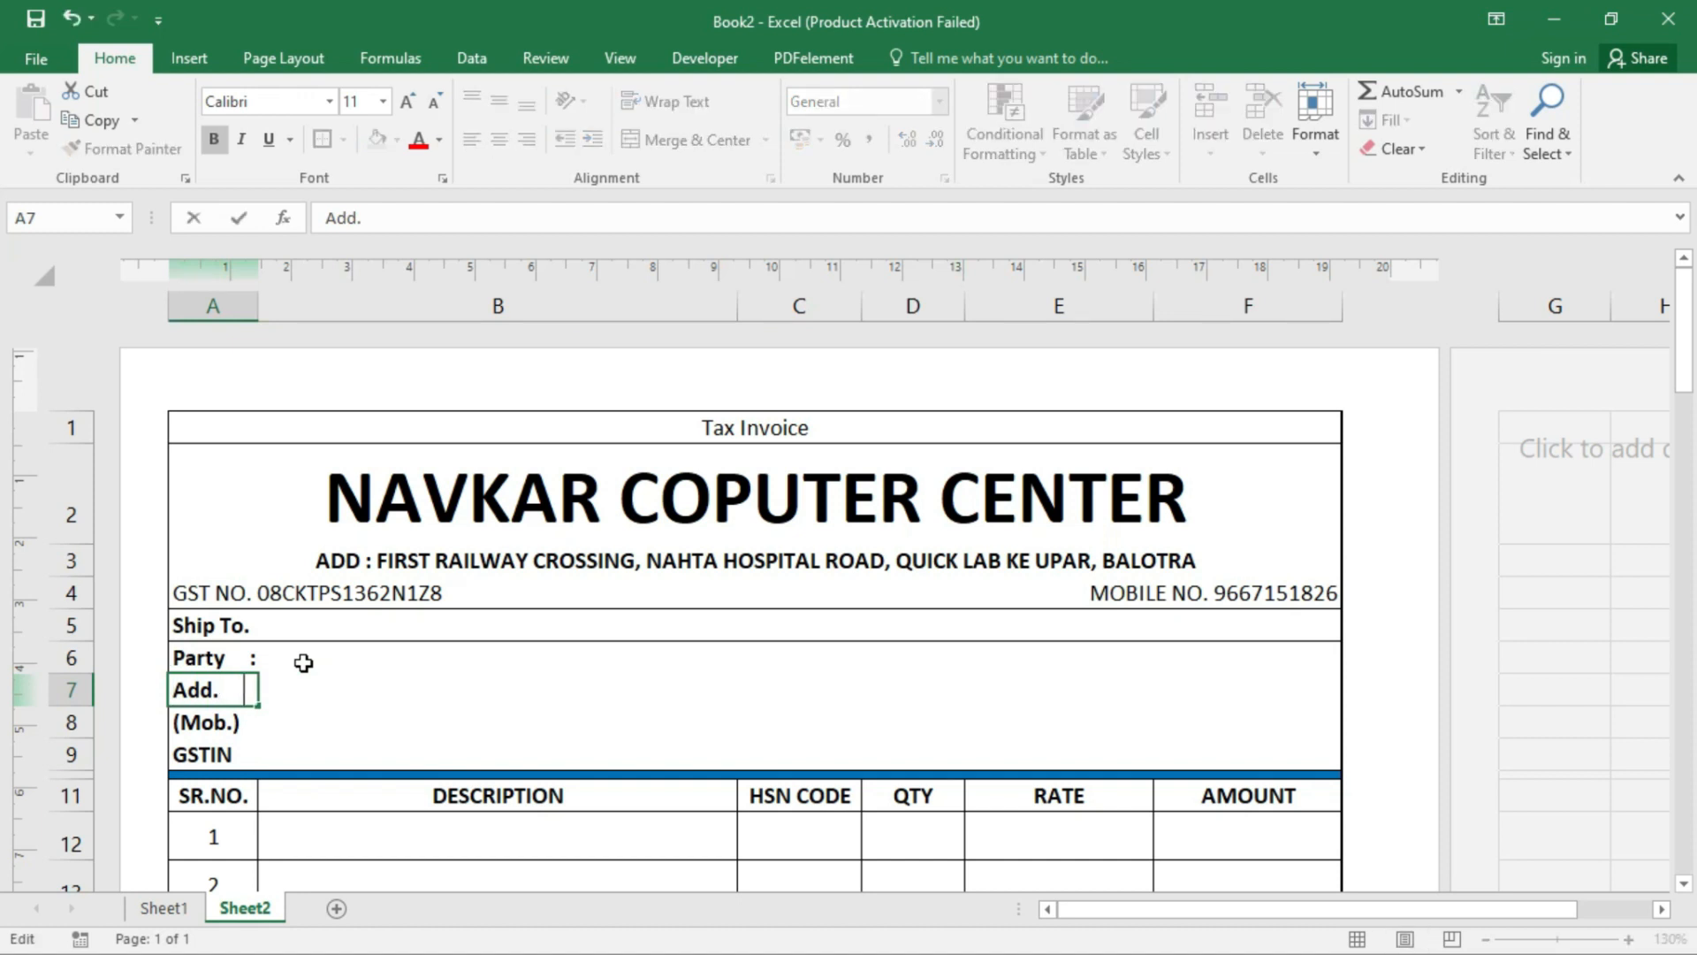
pyautogui.press('Return')
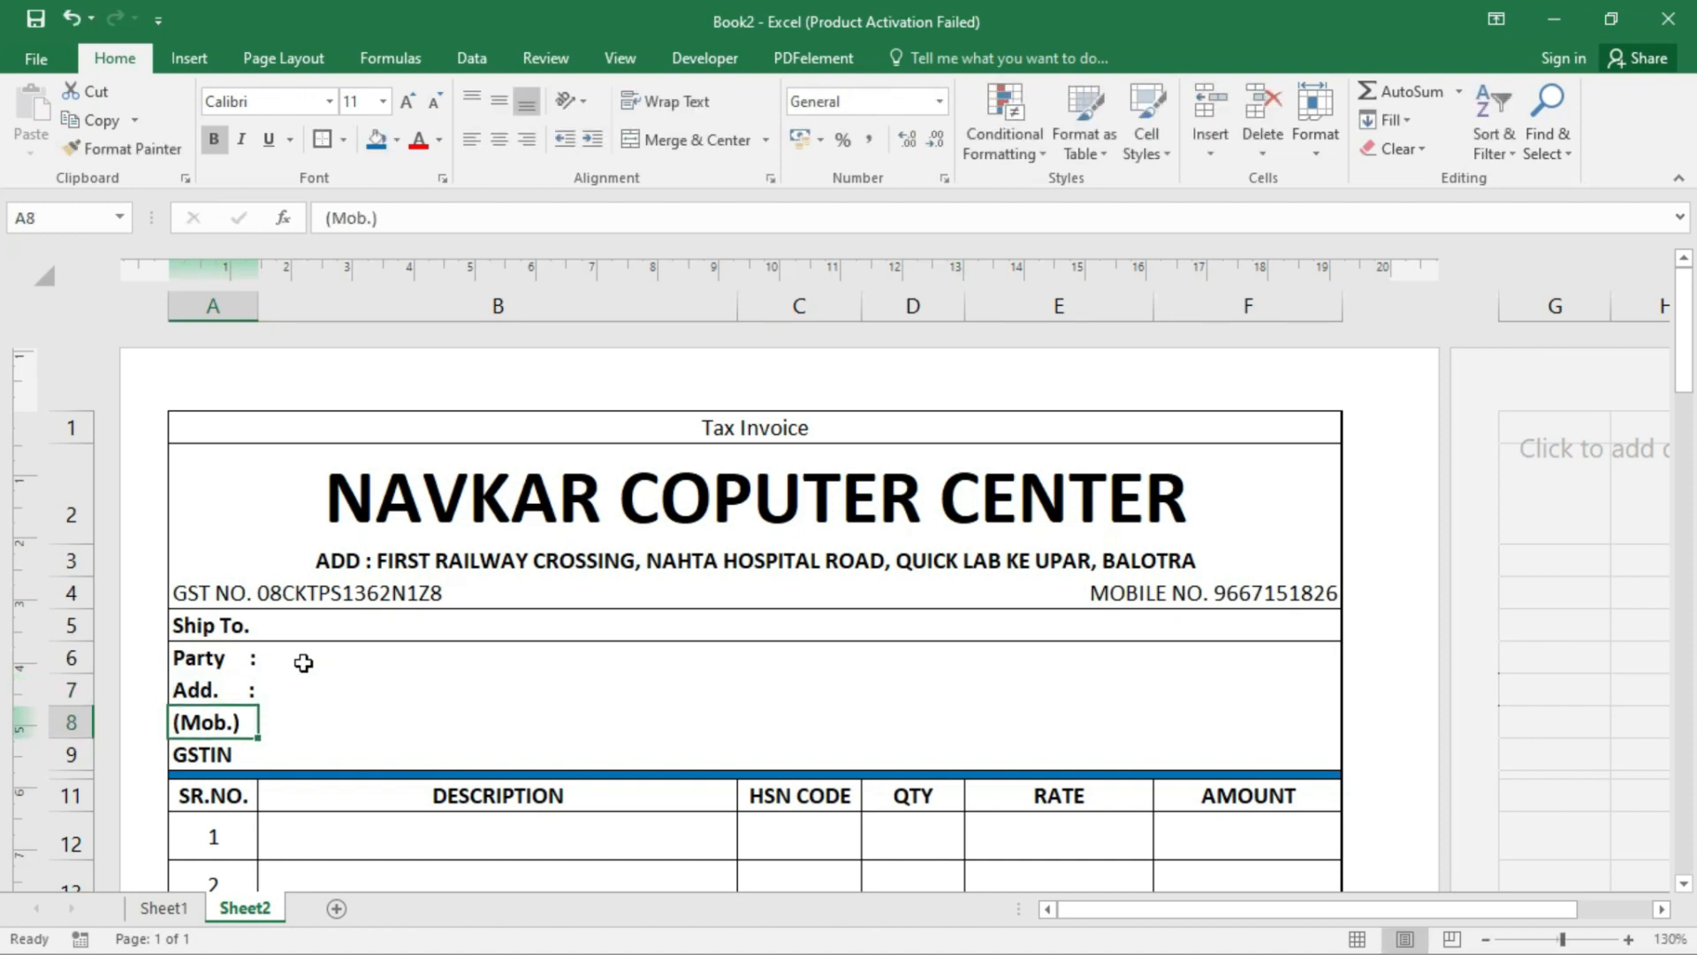
pyautogui.press('F2')
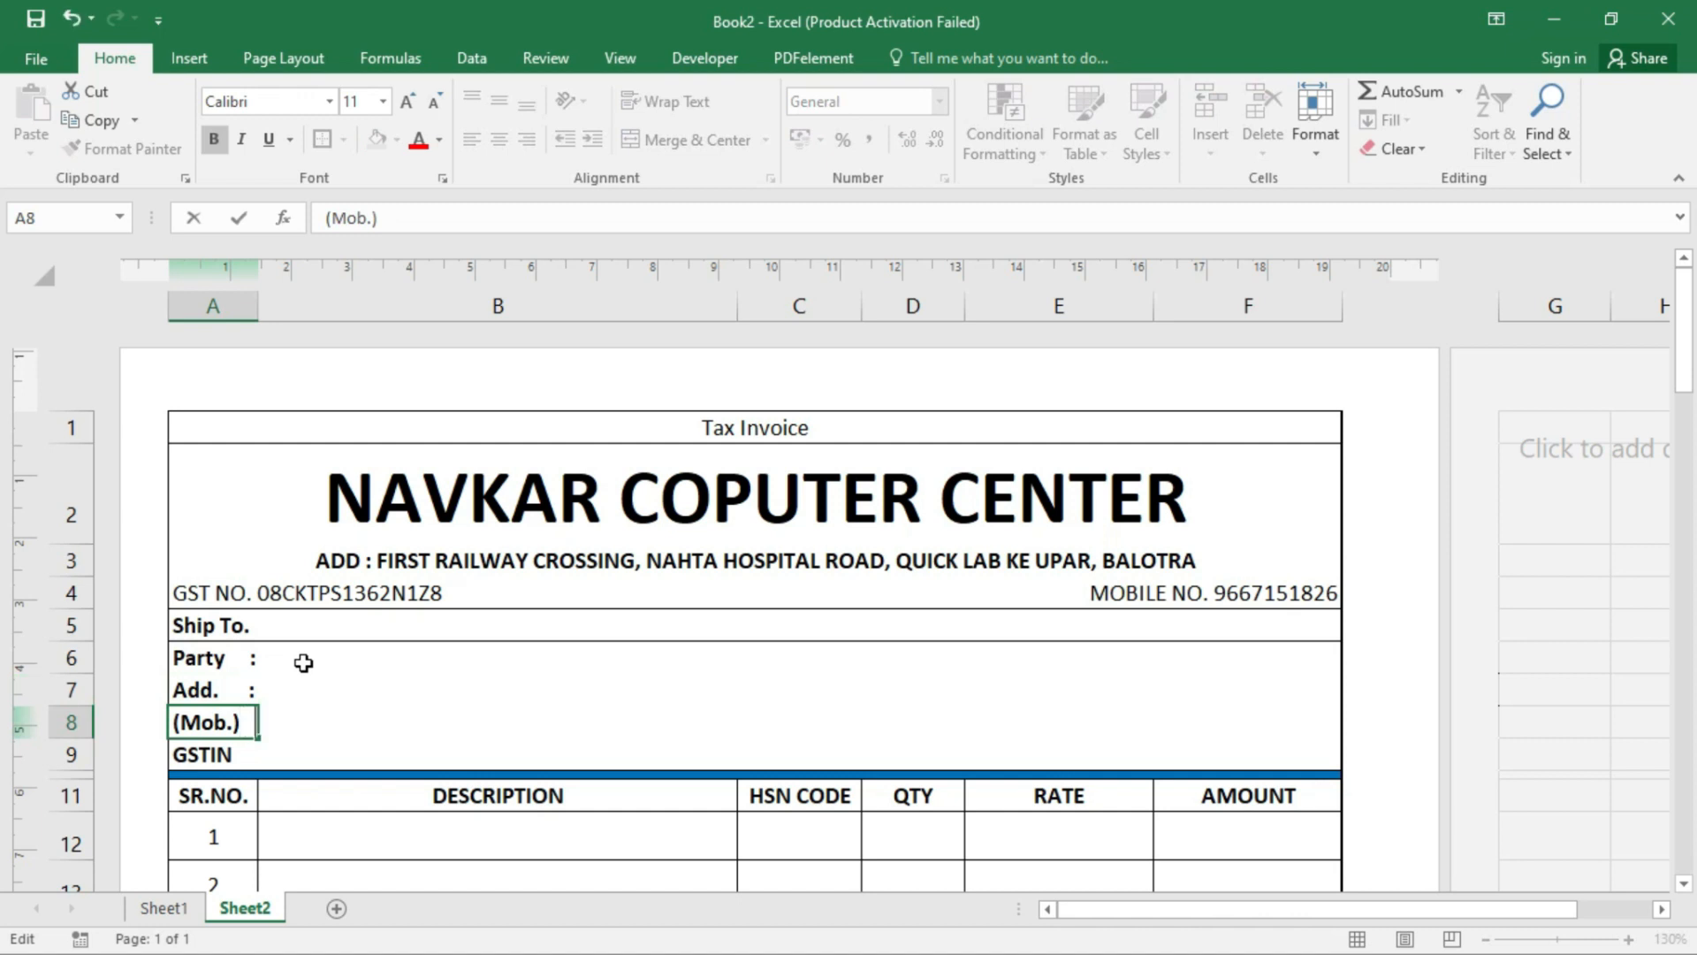
pyautogui.press('Return')
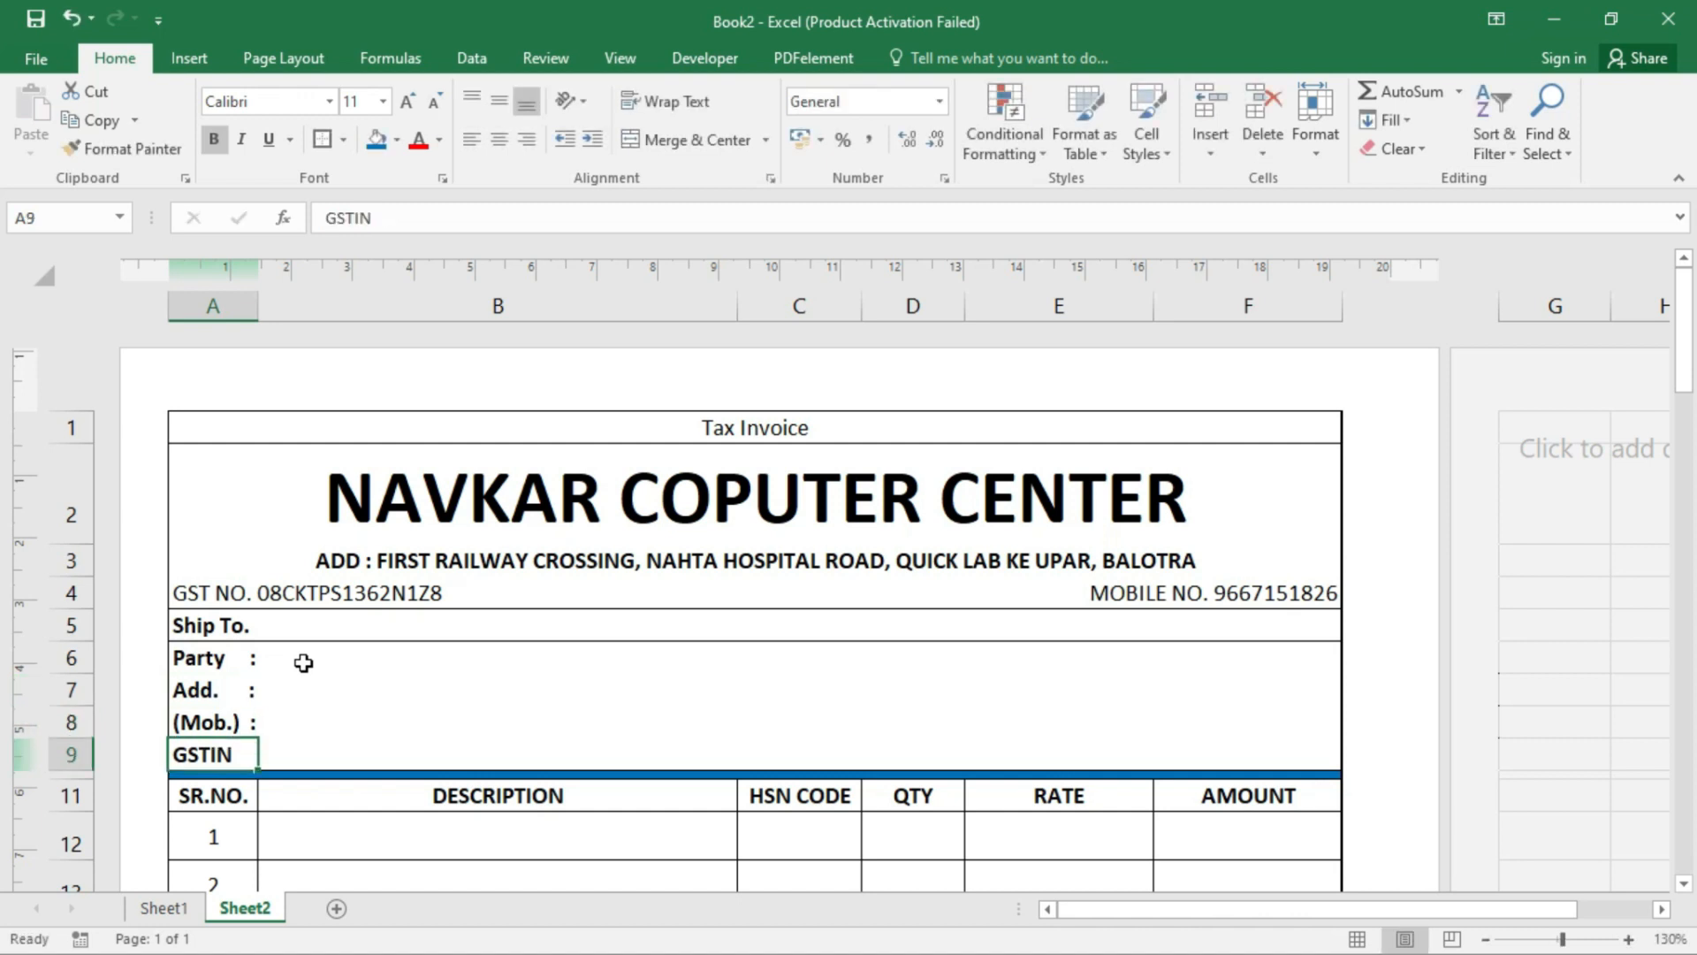
pyautogui.press('F2')
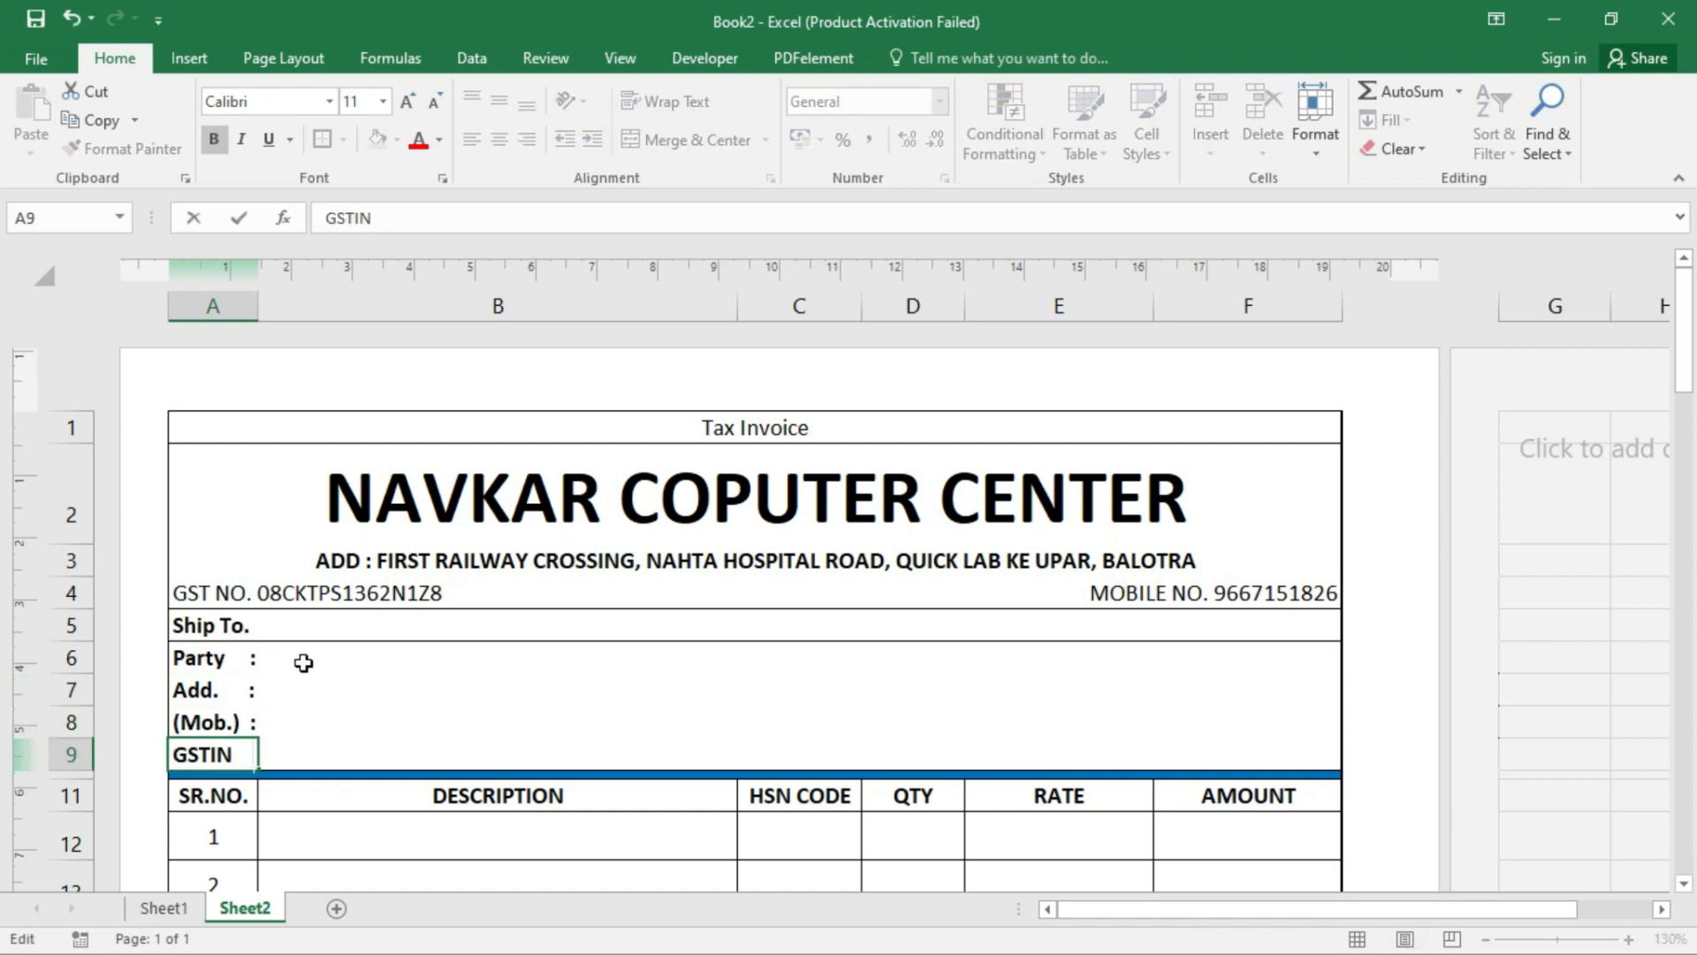
pyautogui.write(':')
pyautogui.press('Return')
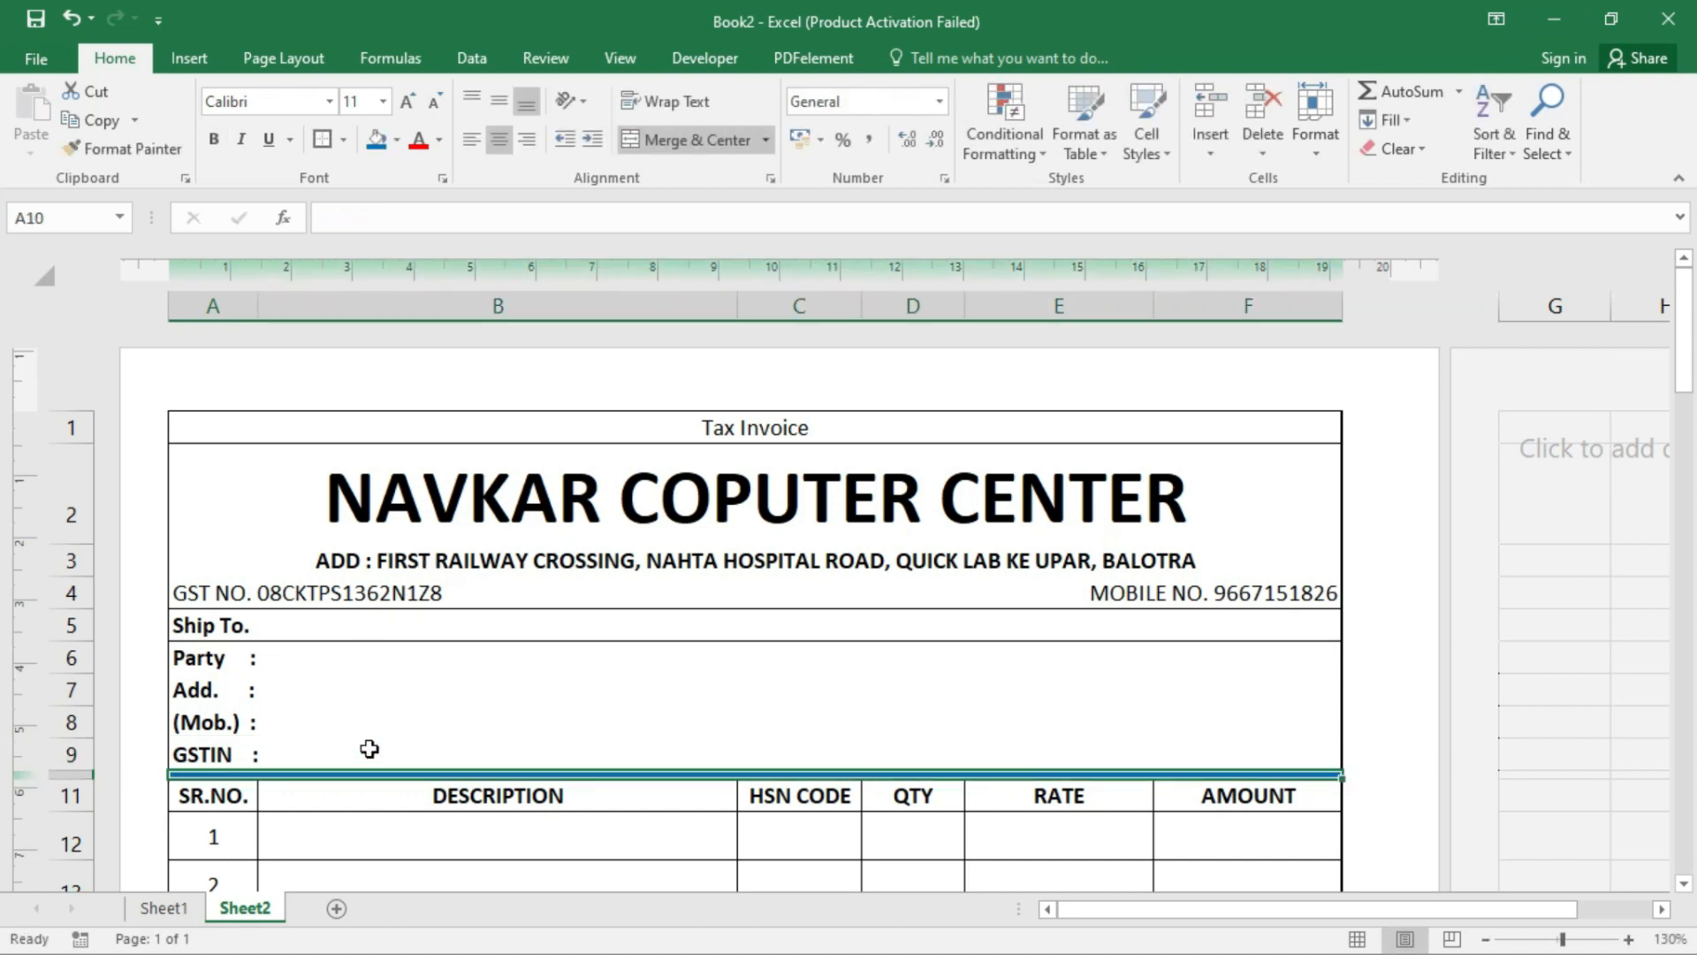
pyautogui.click(406, 658)
# - Make the shop name title in row 2 red Albertus Extra Bold
pyautogui.click(804, 524)
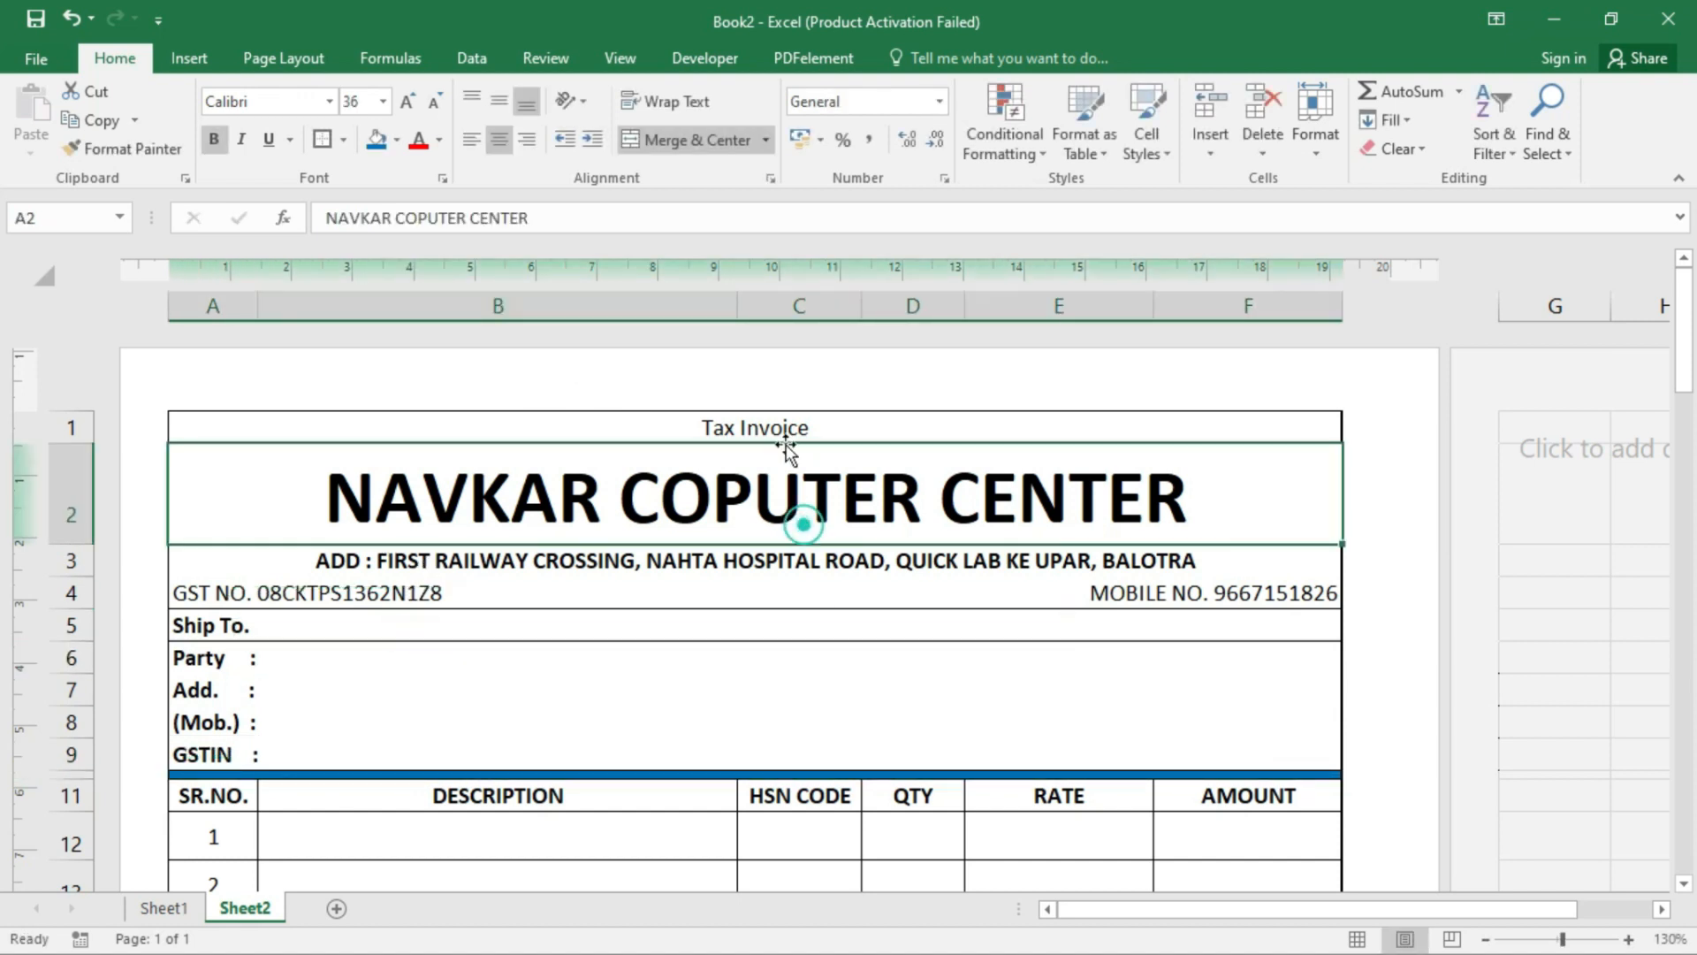
pyautogui.click(332, 101)
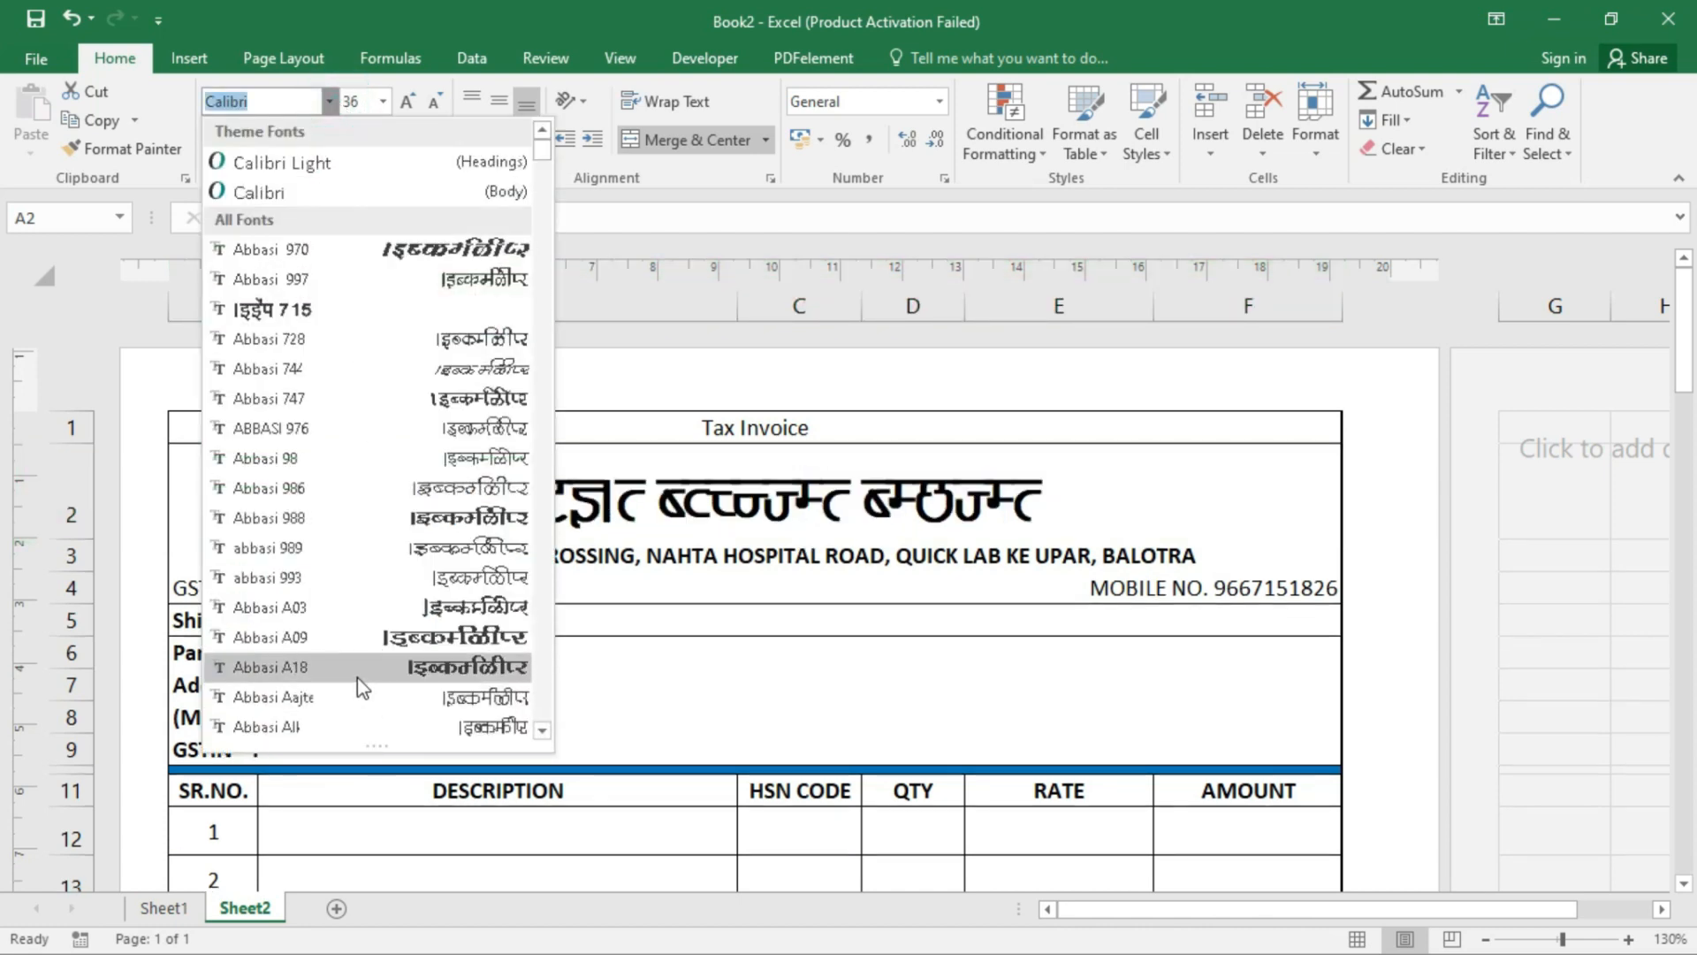
pyautogui.scroll(-12, 364, 685)
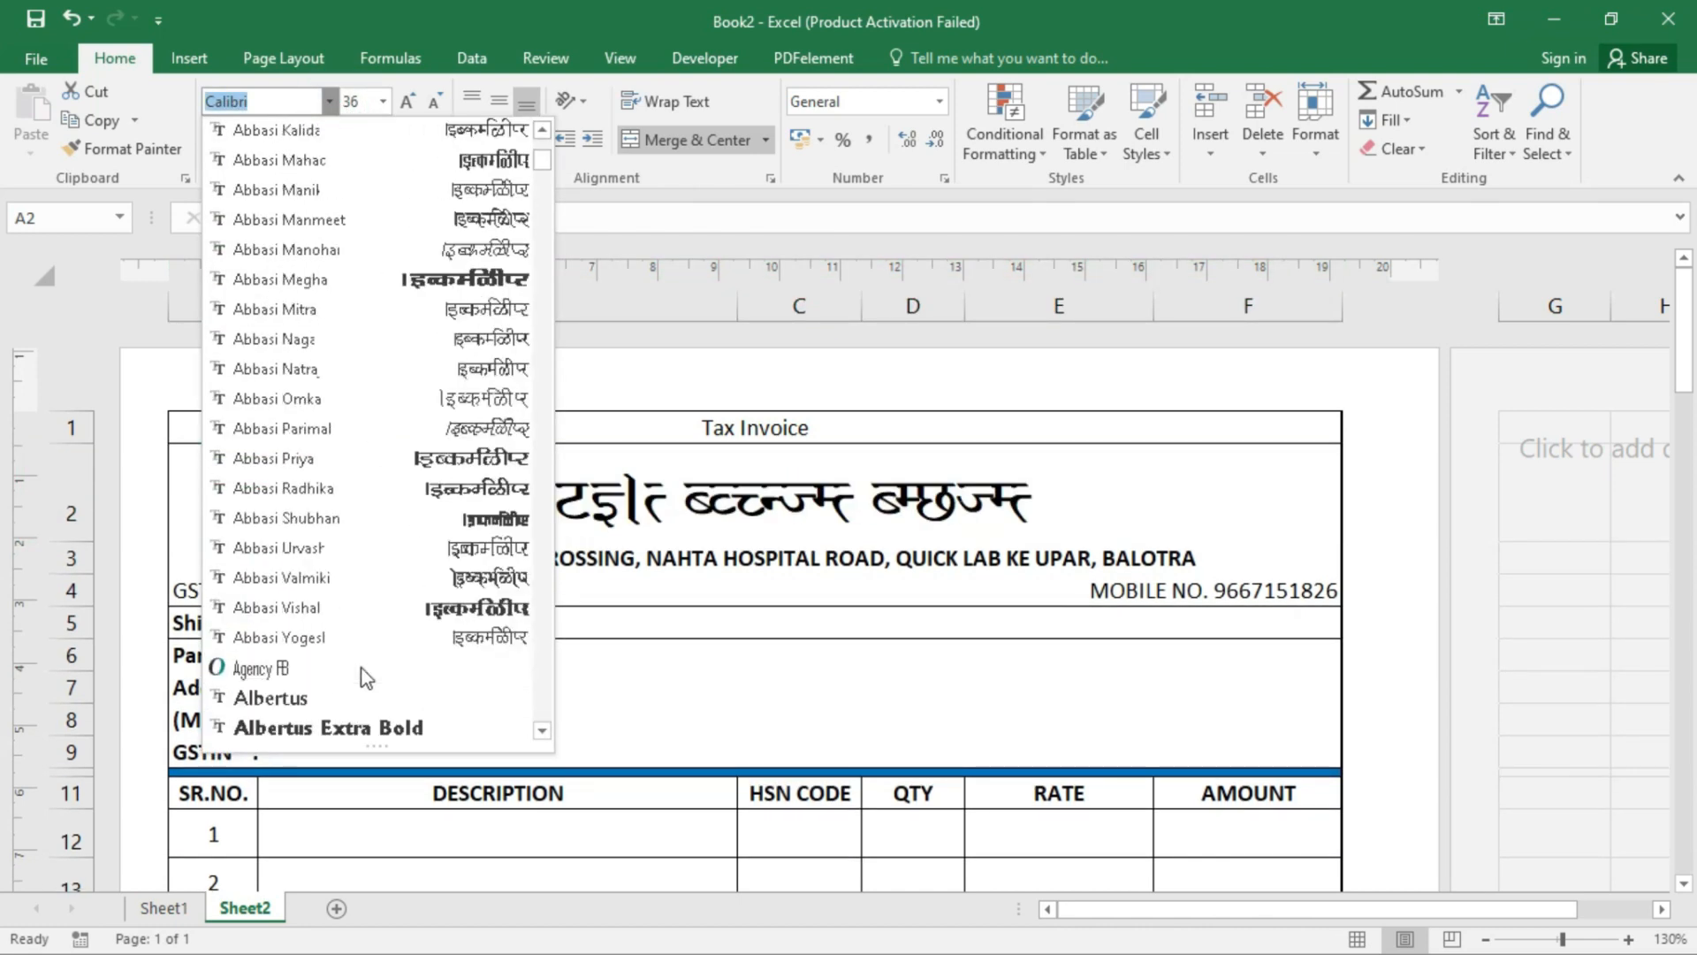
pyautogui.click(353, 727)
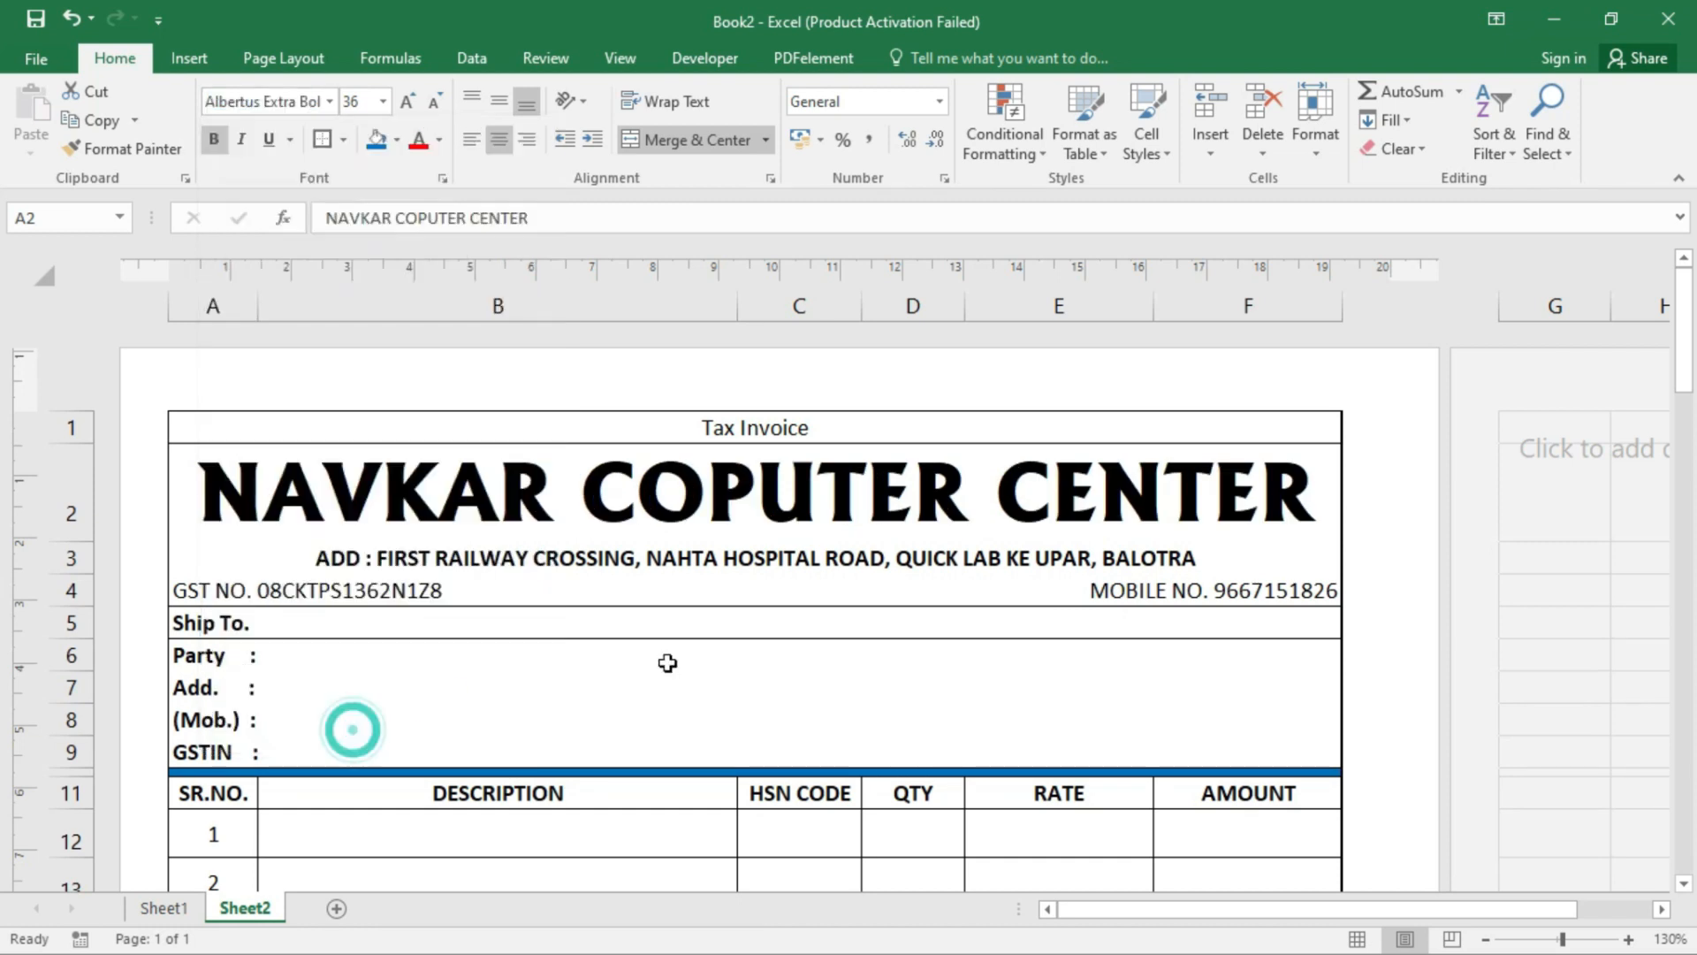
pyautogui.click(418, 139)
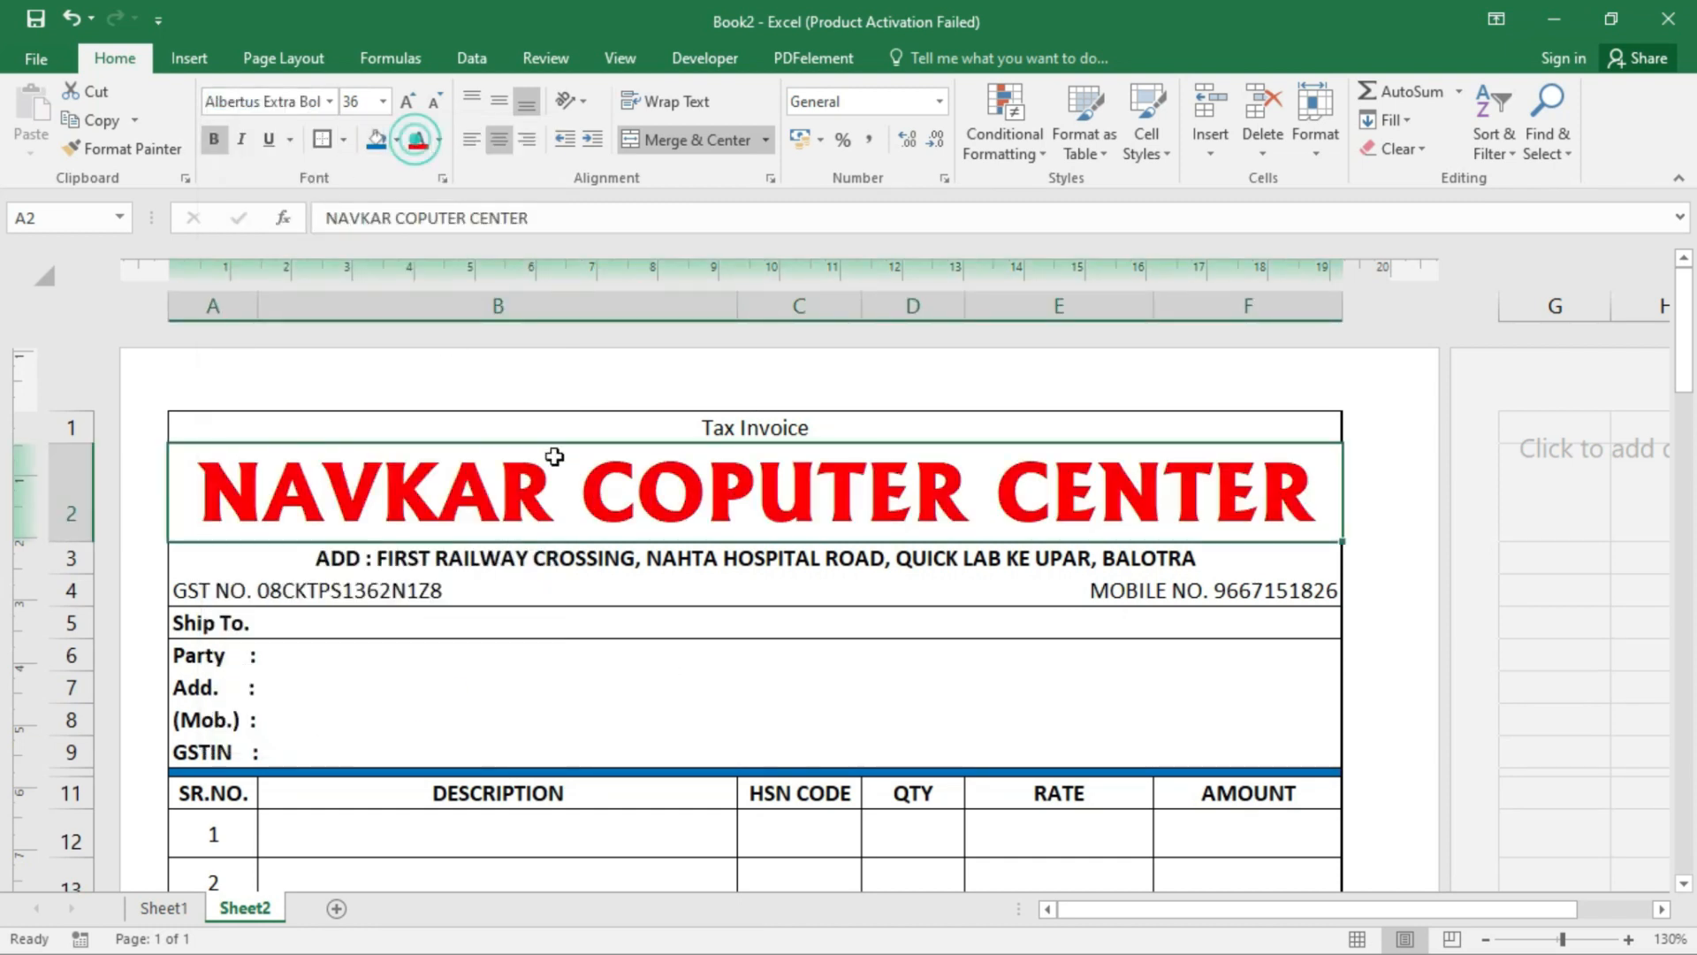
# - Fill the whole invoice range A1:F38 with a light yellow custom colour
pyautogui.click(311, 415)
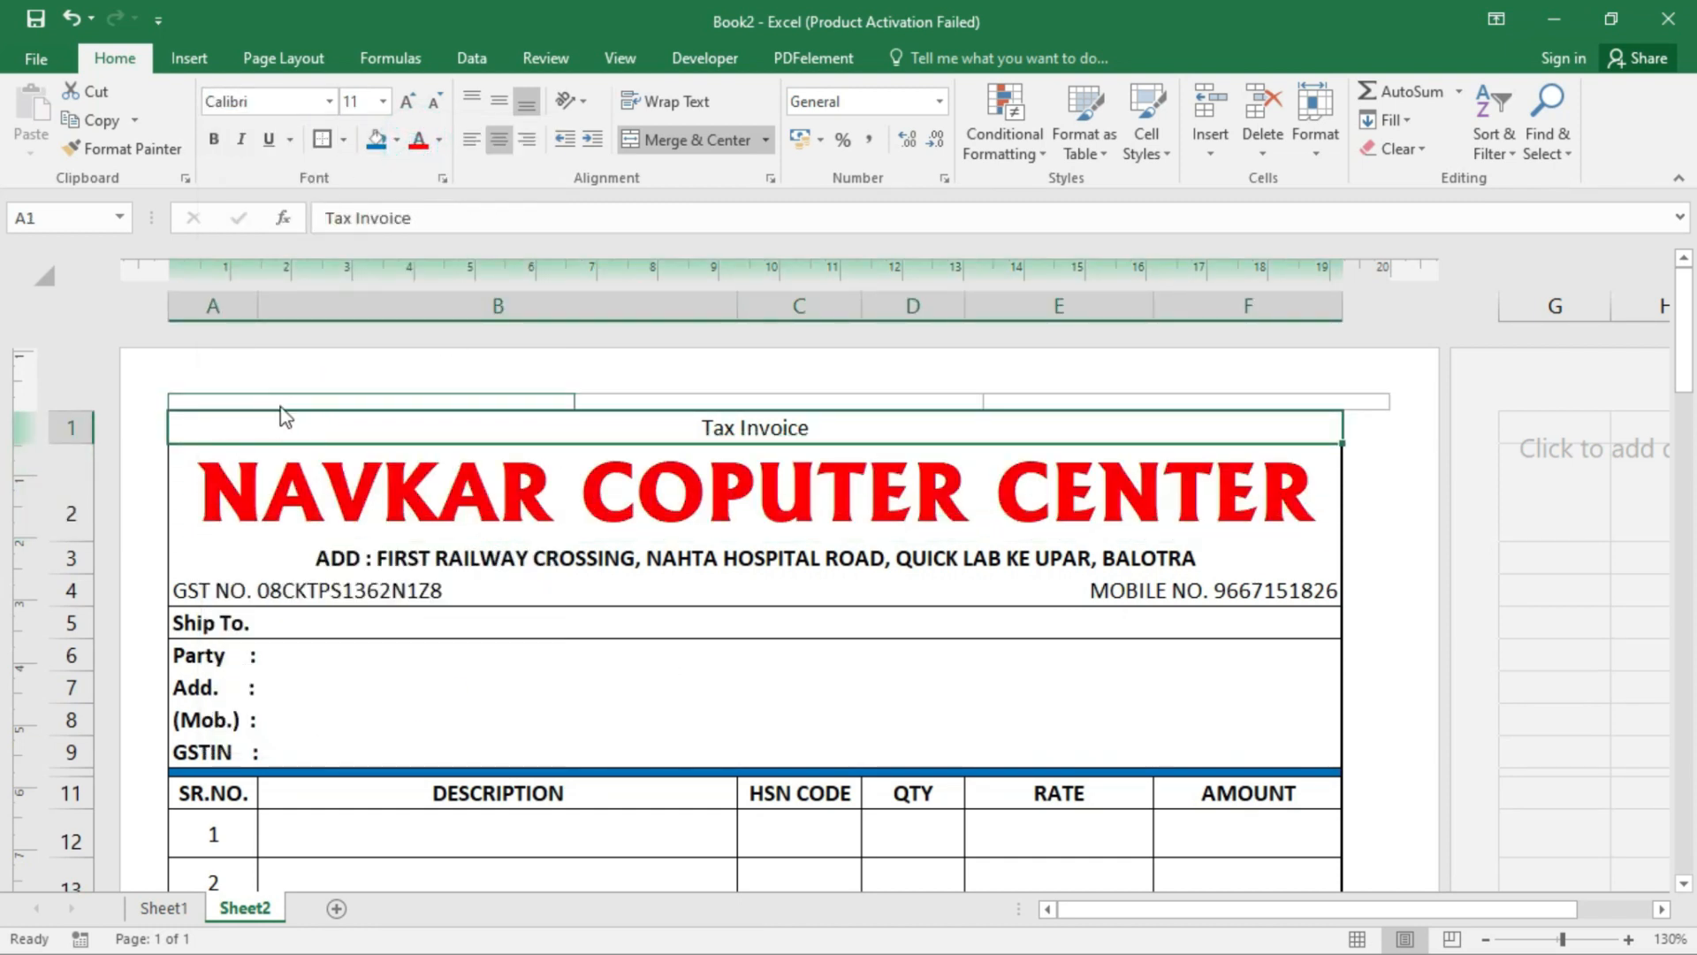
pyautogui.moveTo(326, 424); pyautogui.dragTo(634, 493)
pyautogui.click(397, 139)
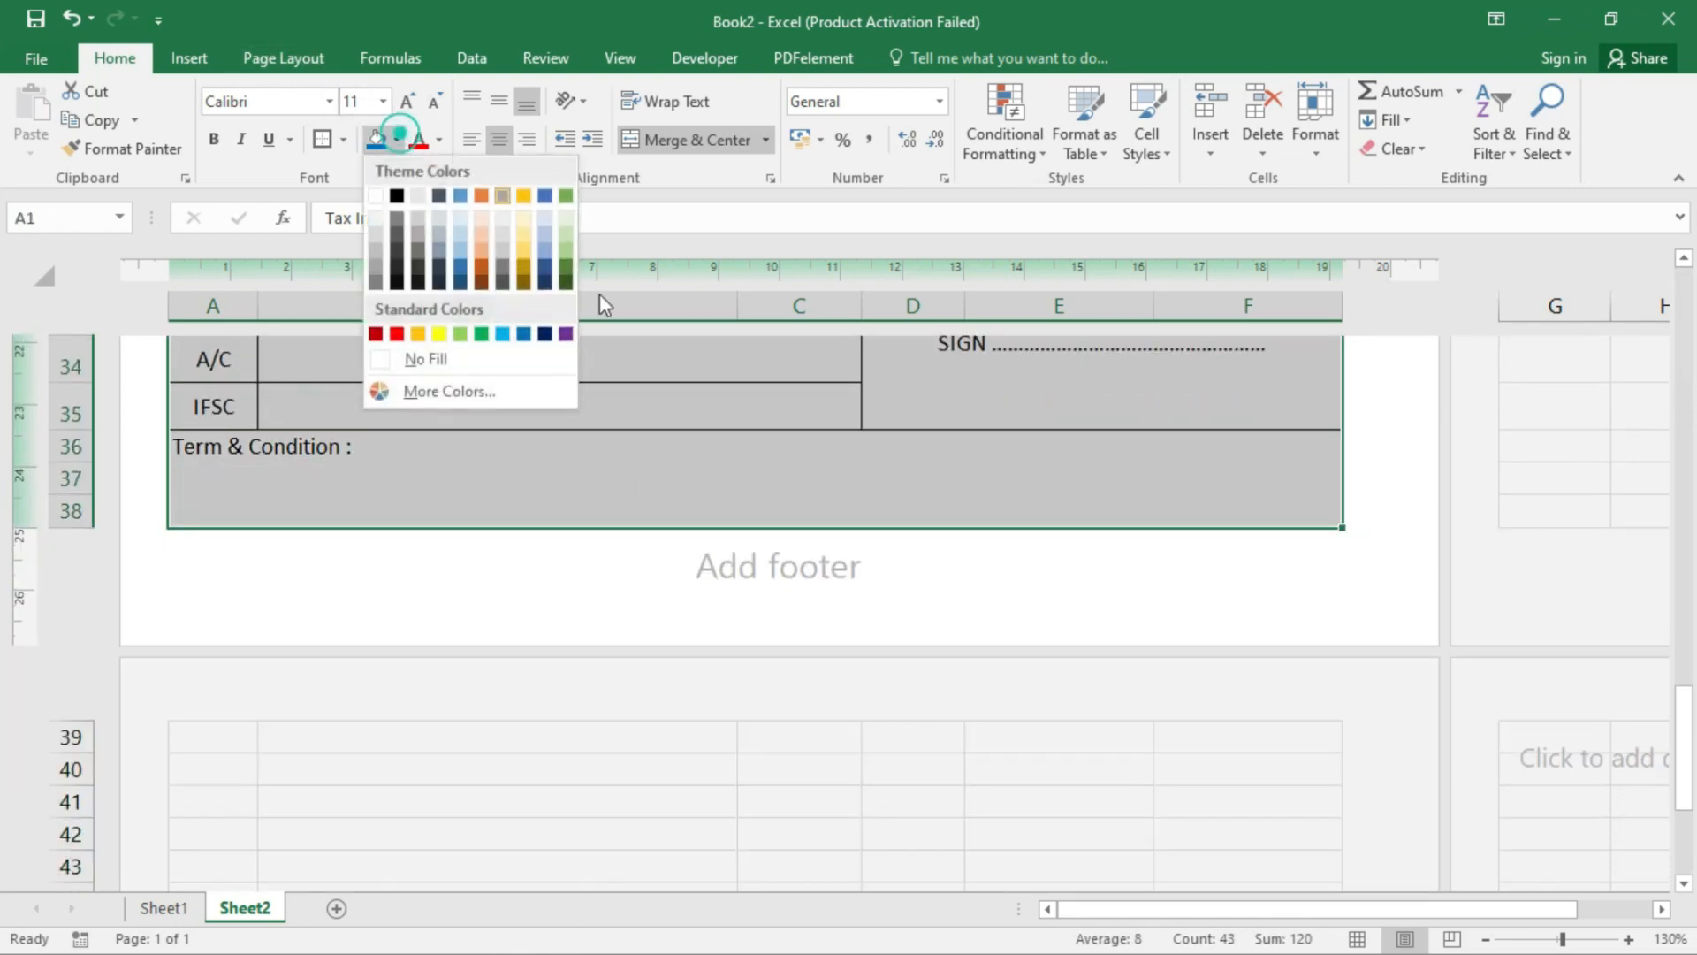
pyautogui.click(490, 388)
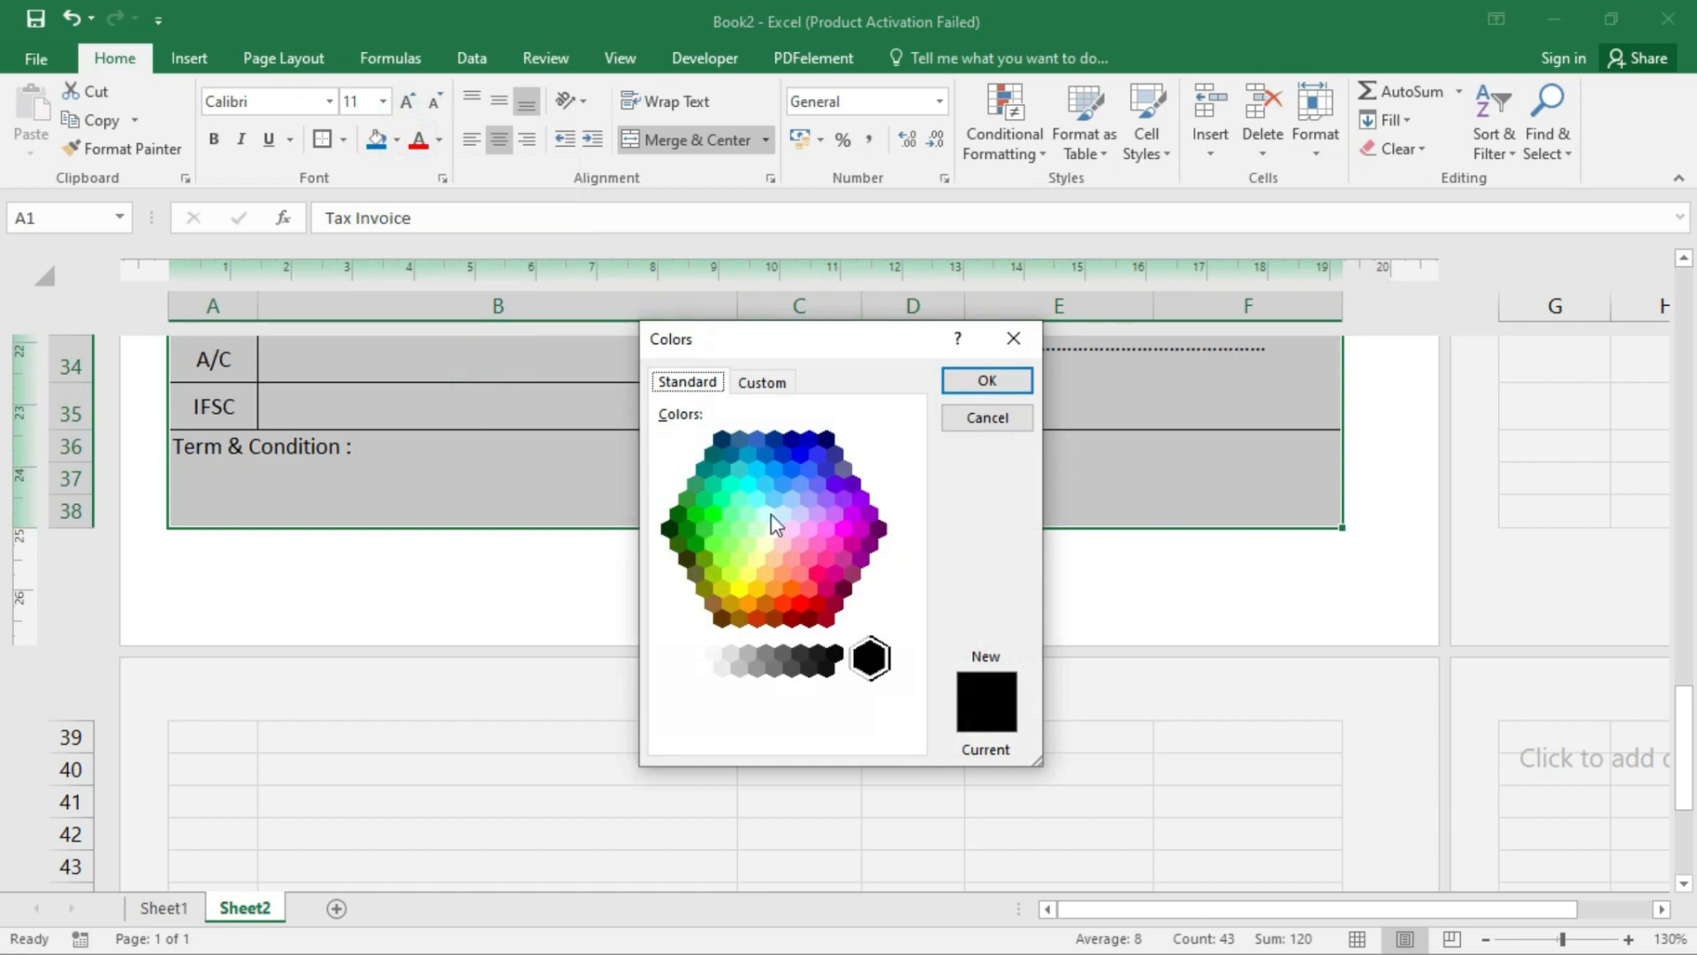
pyautogui.click(757, 558)
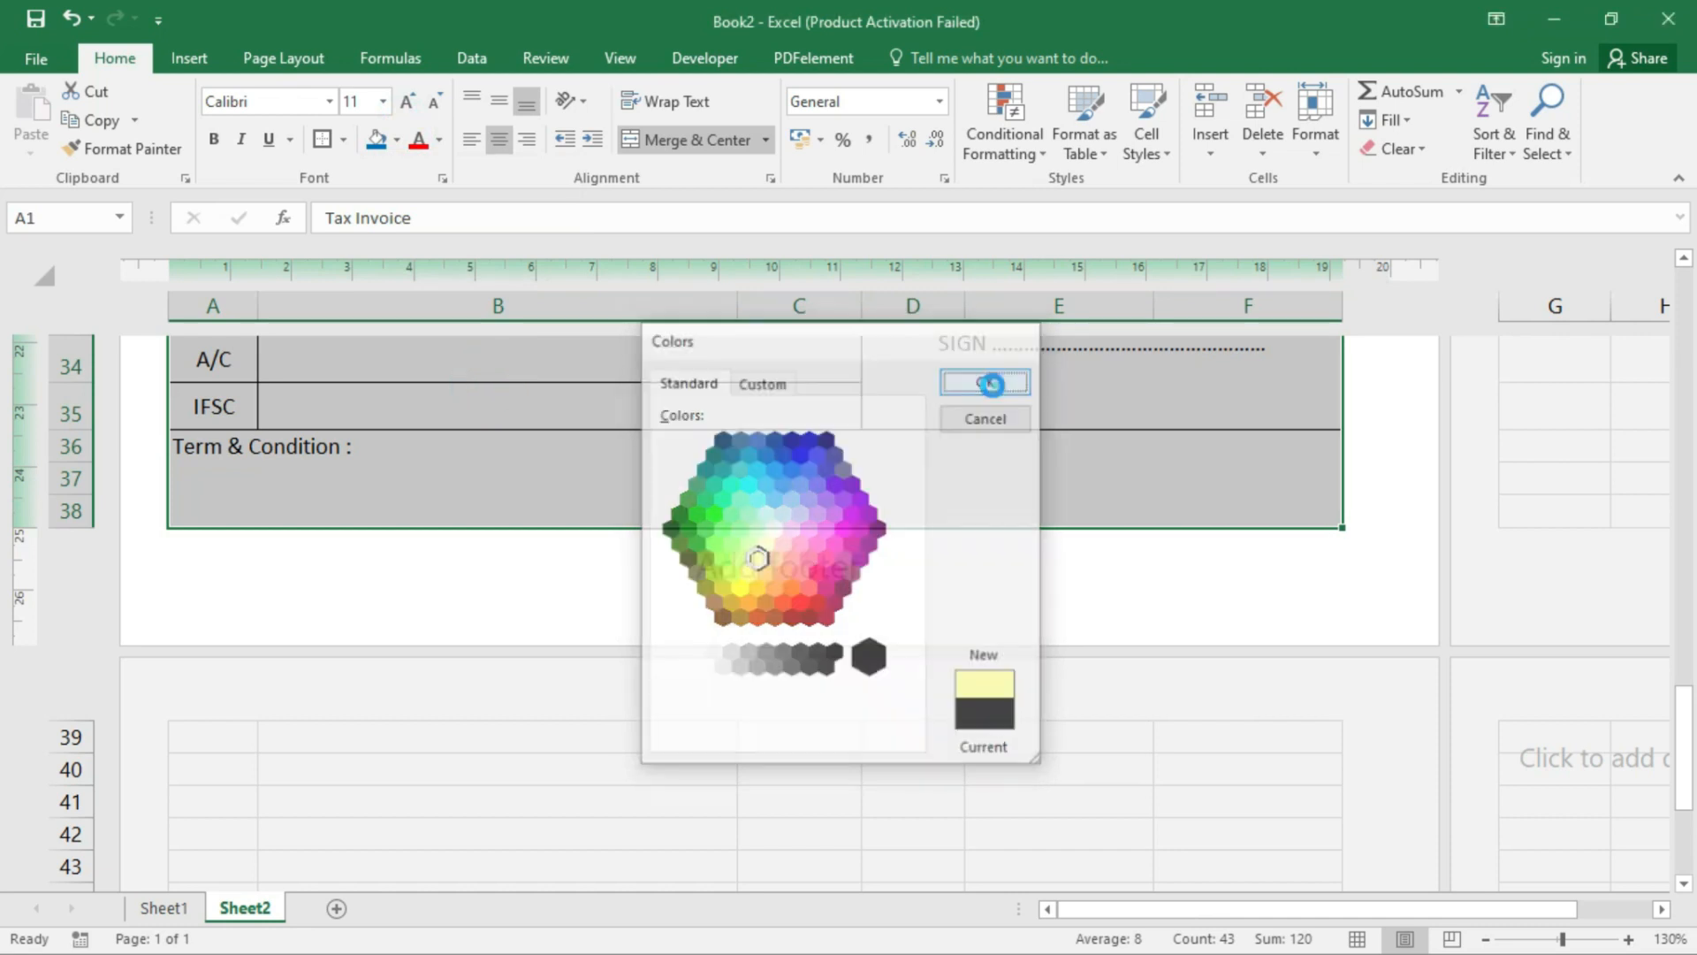
pyautogui.click(987, 380)
pyautogui.click(791, 685)
pyautogui.scroll(-2, 794, 644)
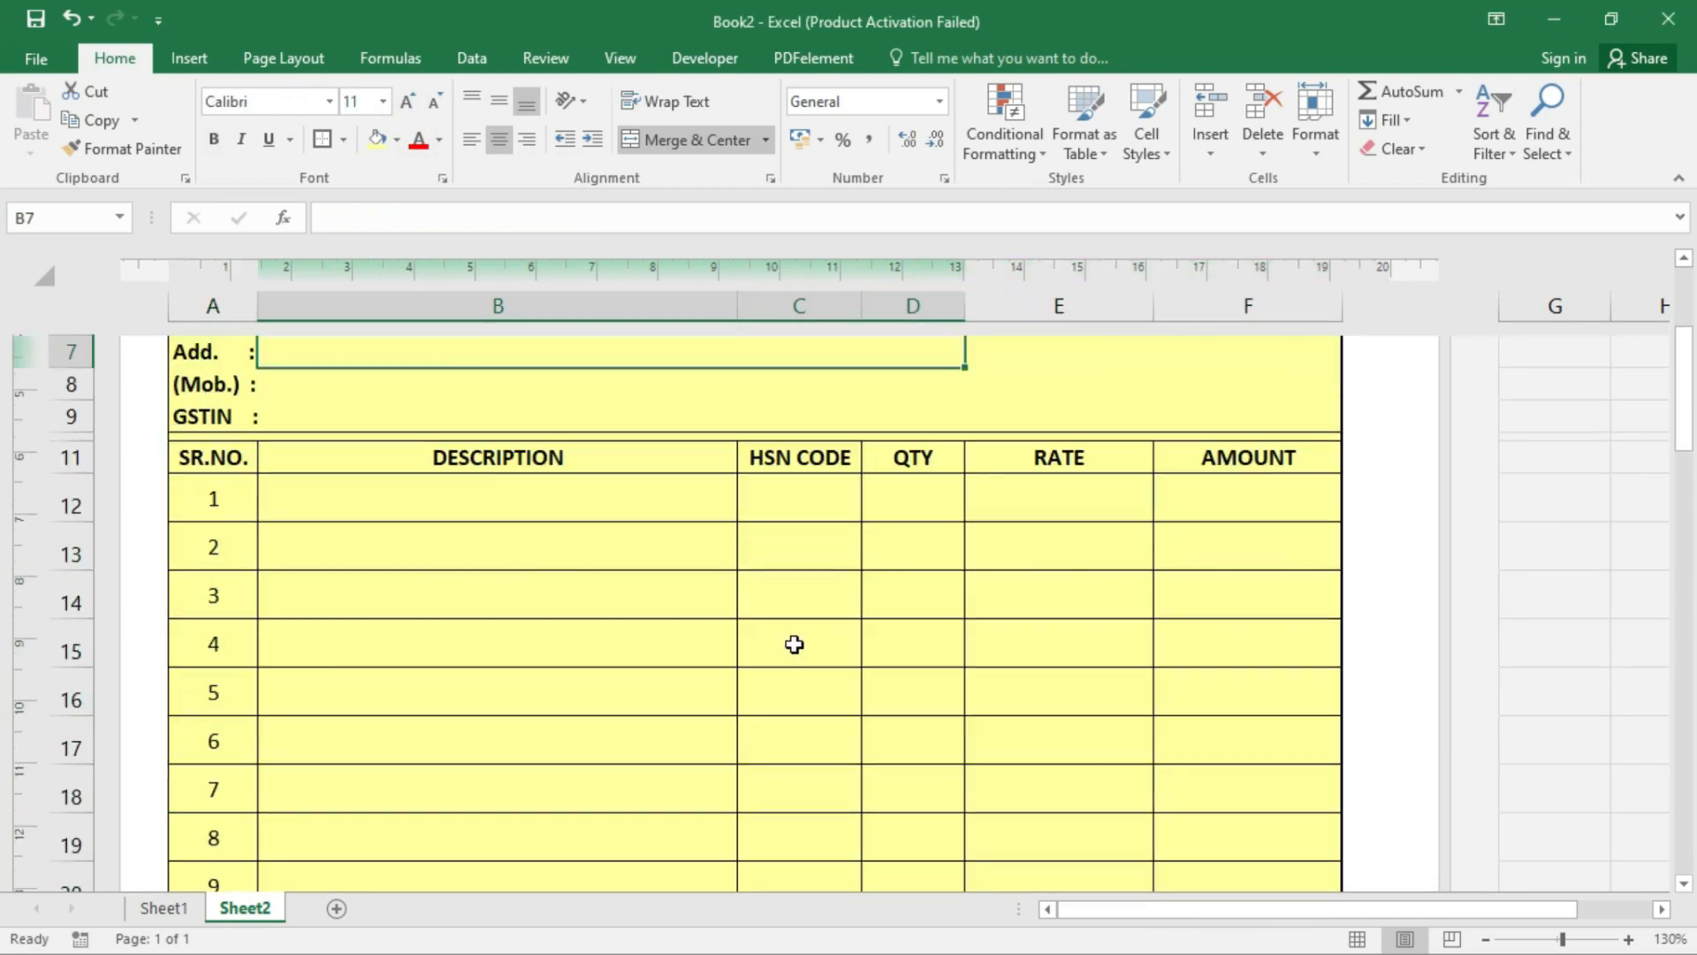
pyautogui.scroll(2, 796, 638)
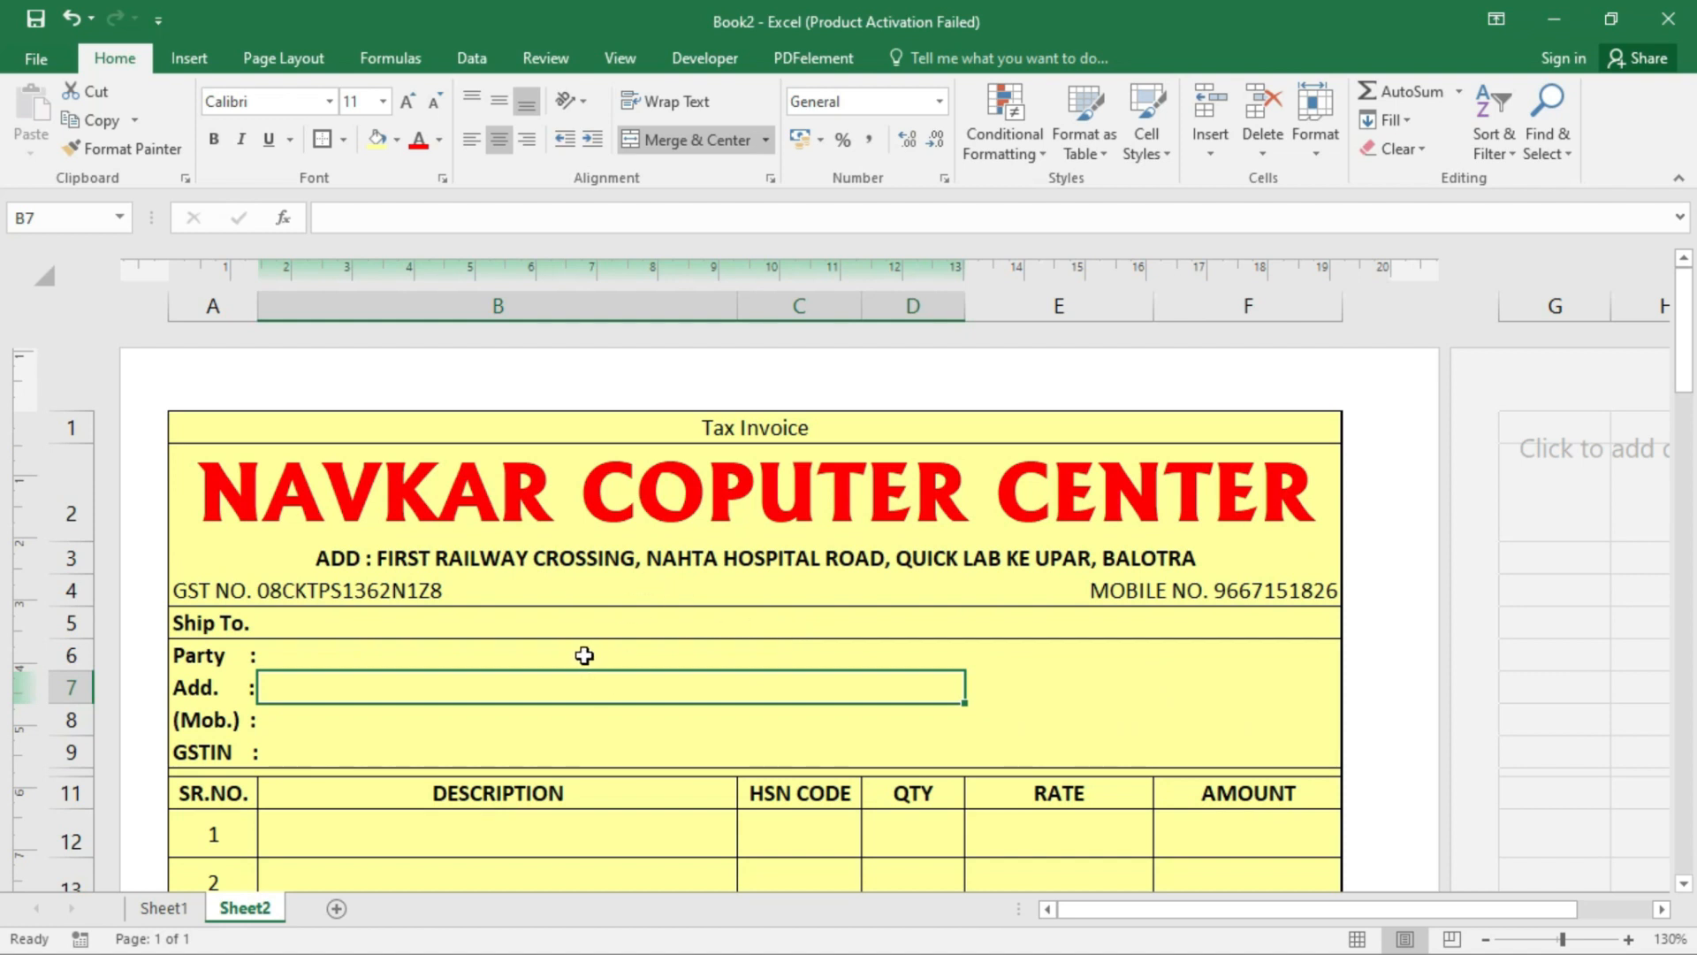
pyautogui.scroll(-2, 584, 655)
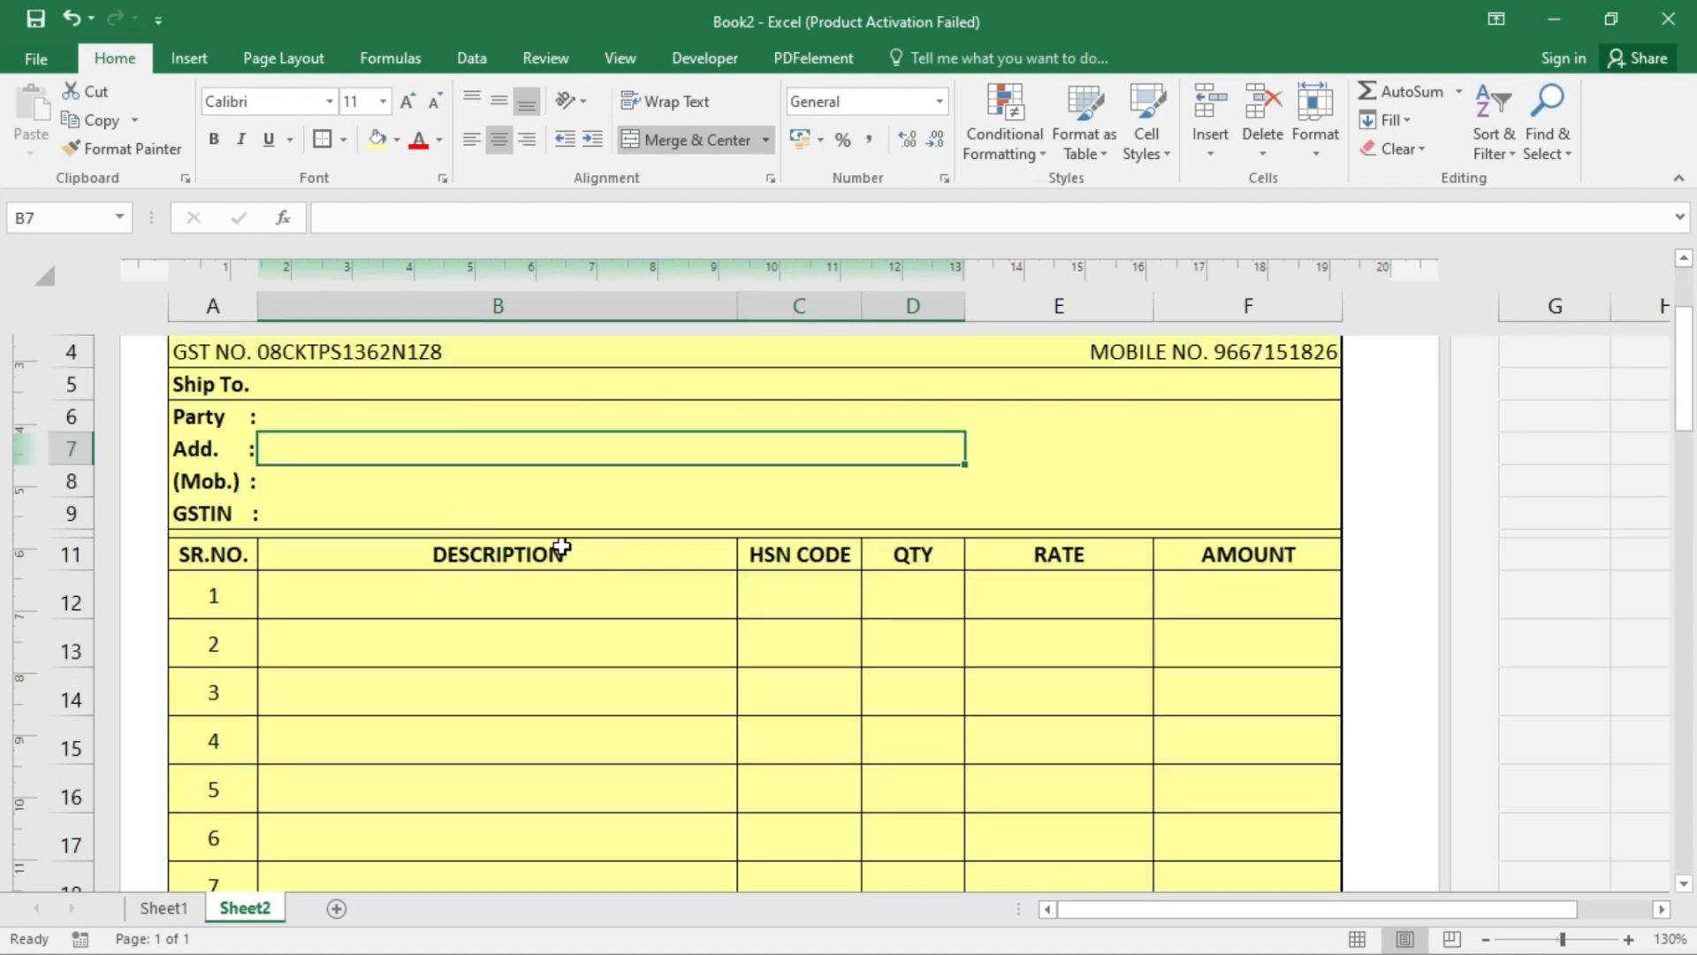
pyautogui.scroll(1, 506, 507)
pyautogui.scroll(-1, 513, 519)
pyautogui.click(416, 416)
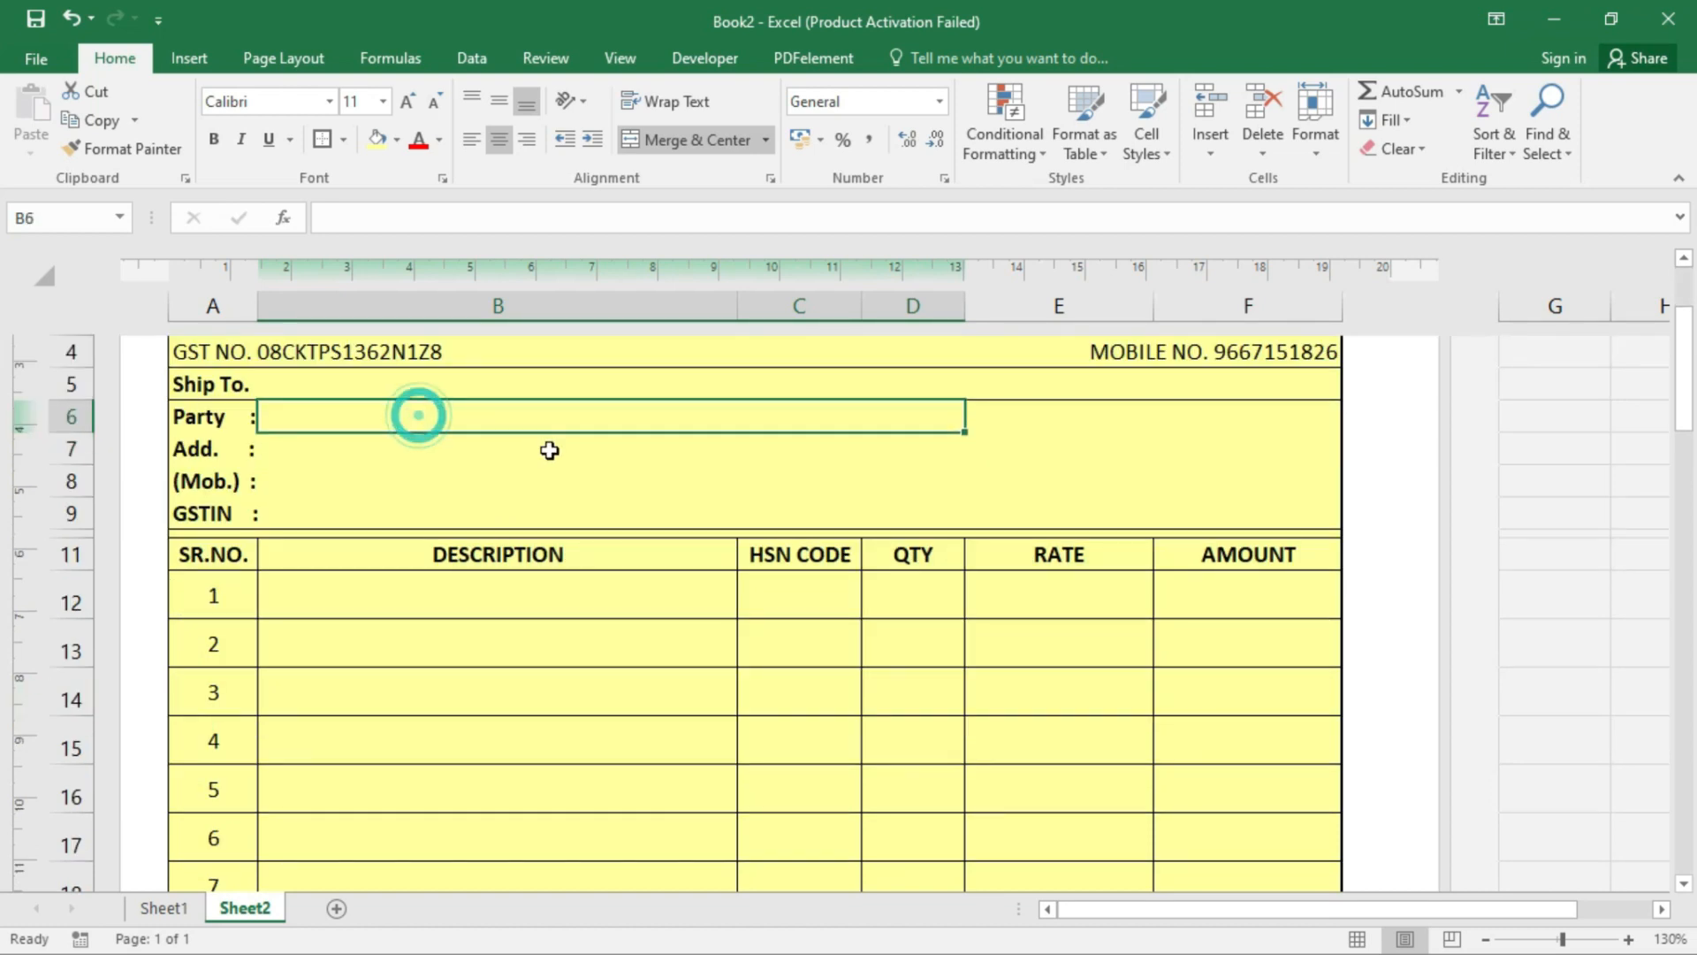
# - Switch to Sheet1 and autofit column D so the GSTIN numbers fit
pyautogui.click(168, 907)
pyautogui.click(300, 434)
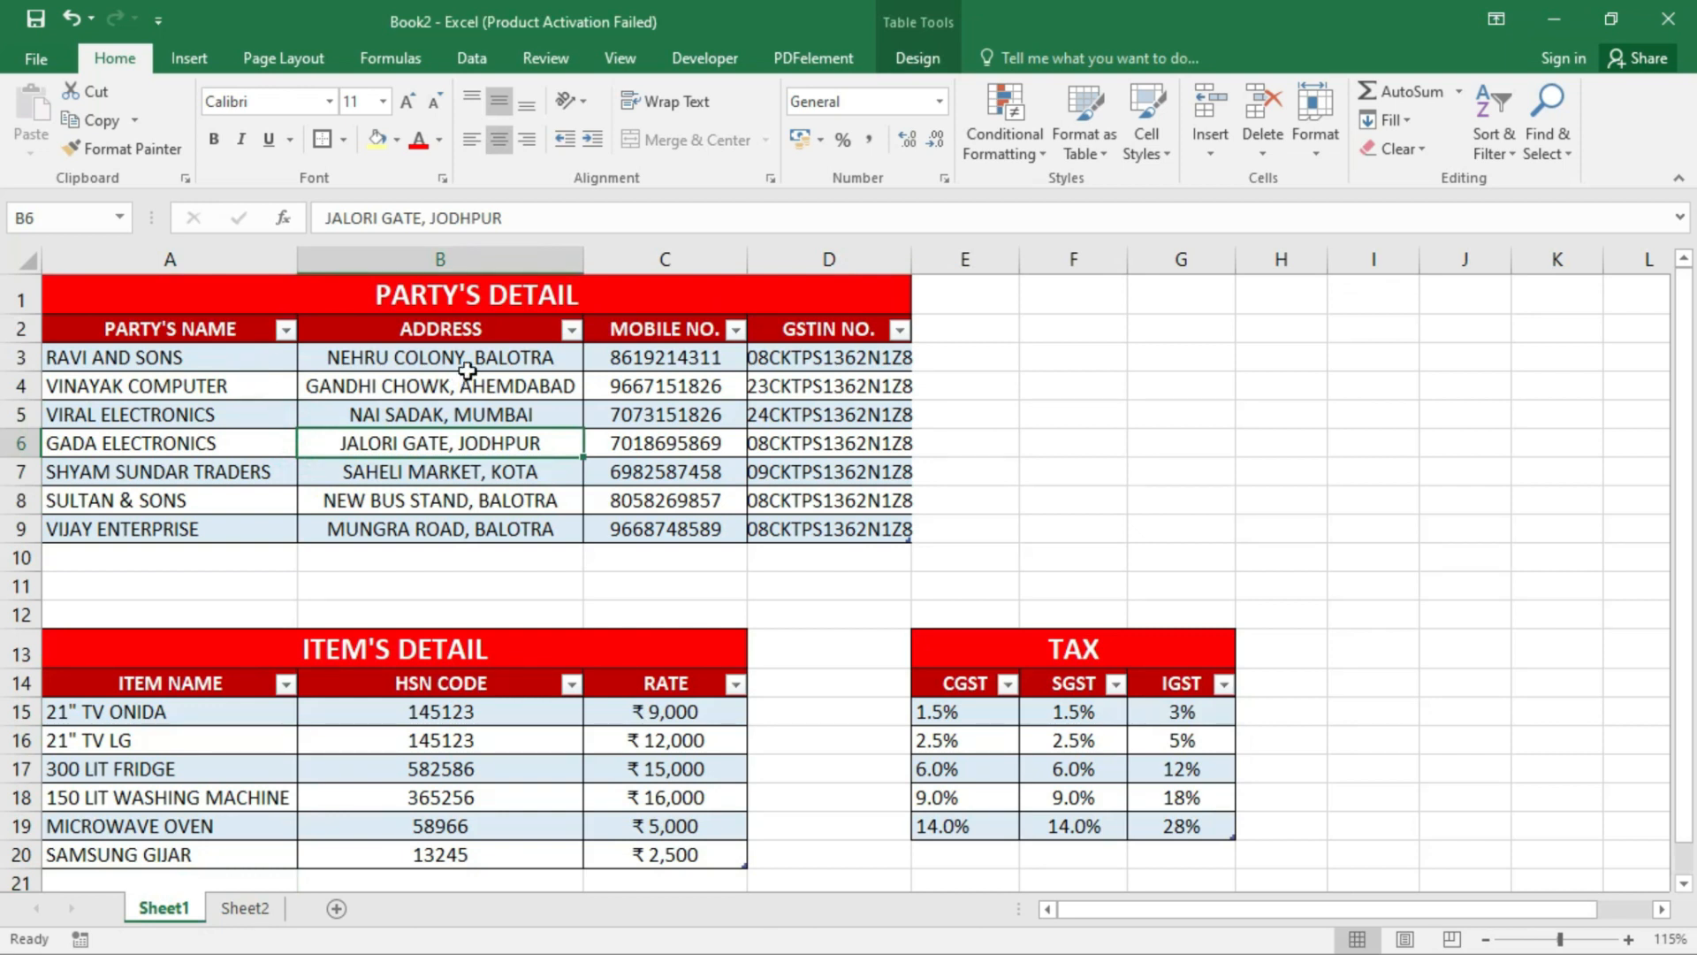
pyautogui.moveTo(171, 354); pyautogui.dragTo(202, 521)
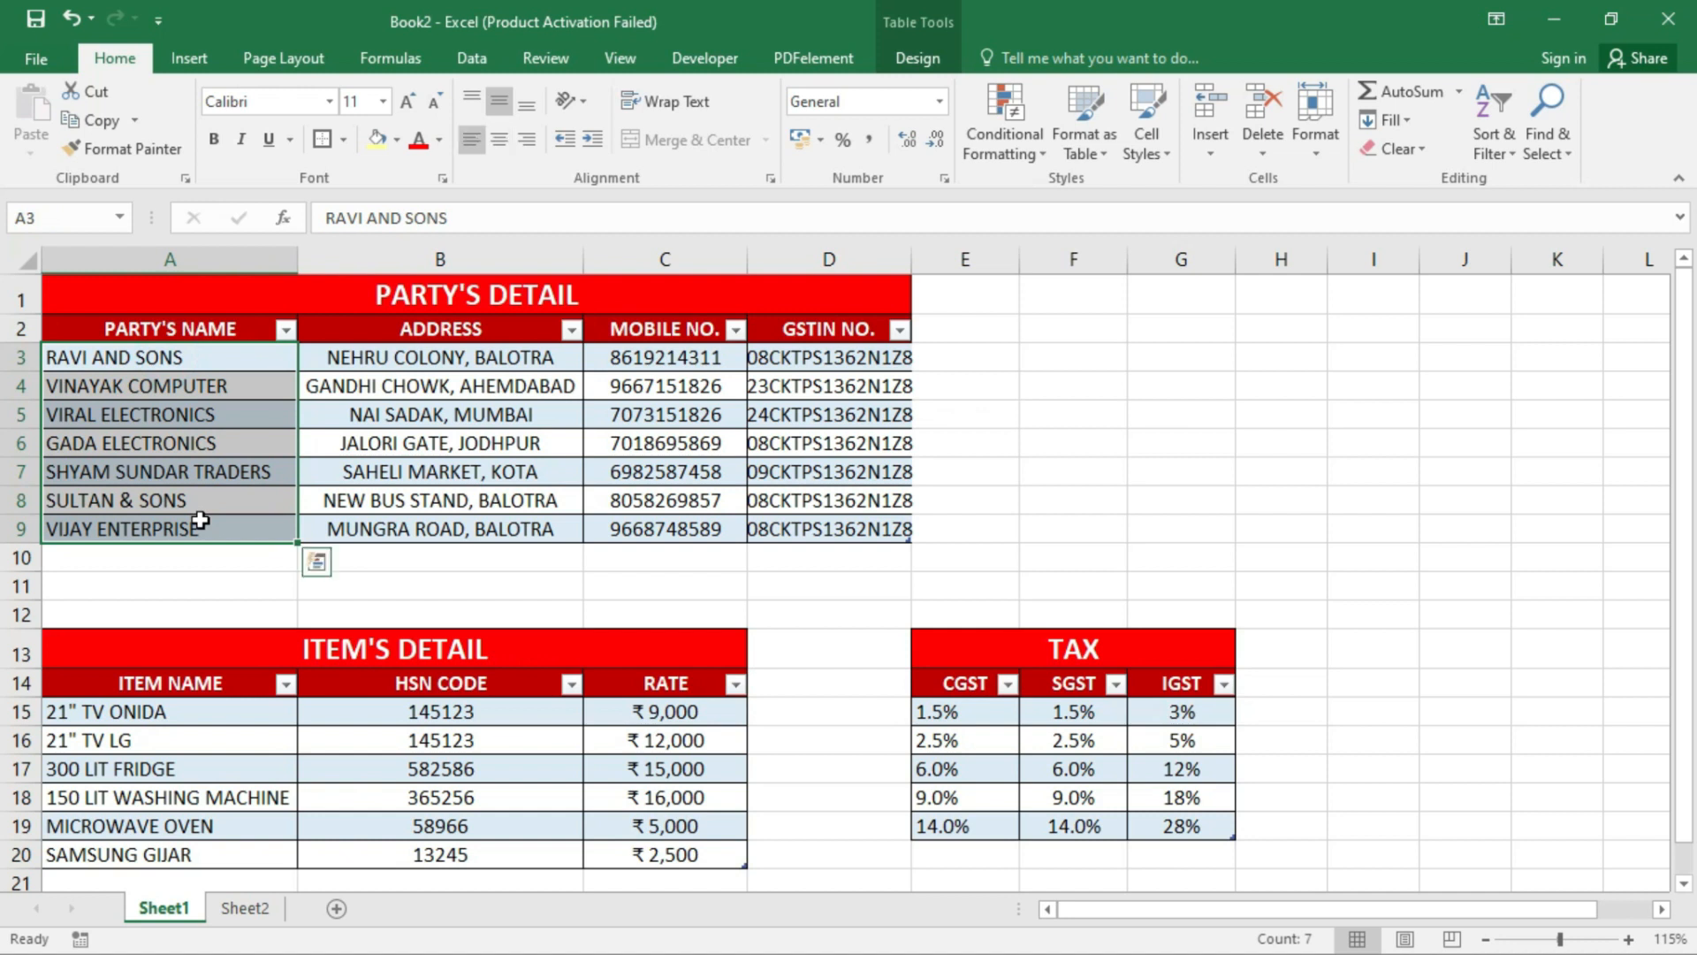
pyautogui.click(214, 385)
pyautogui.click(209, 357)
pyautogui.moveTo(205, 329); pyautogui.dragTo(861, 542)
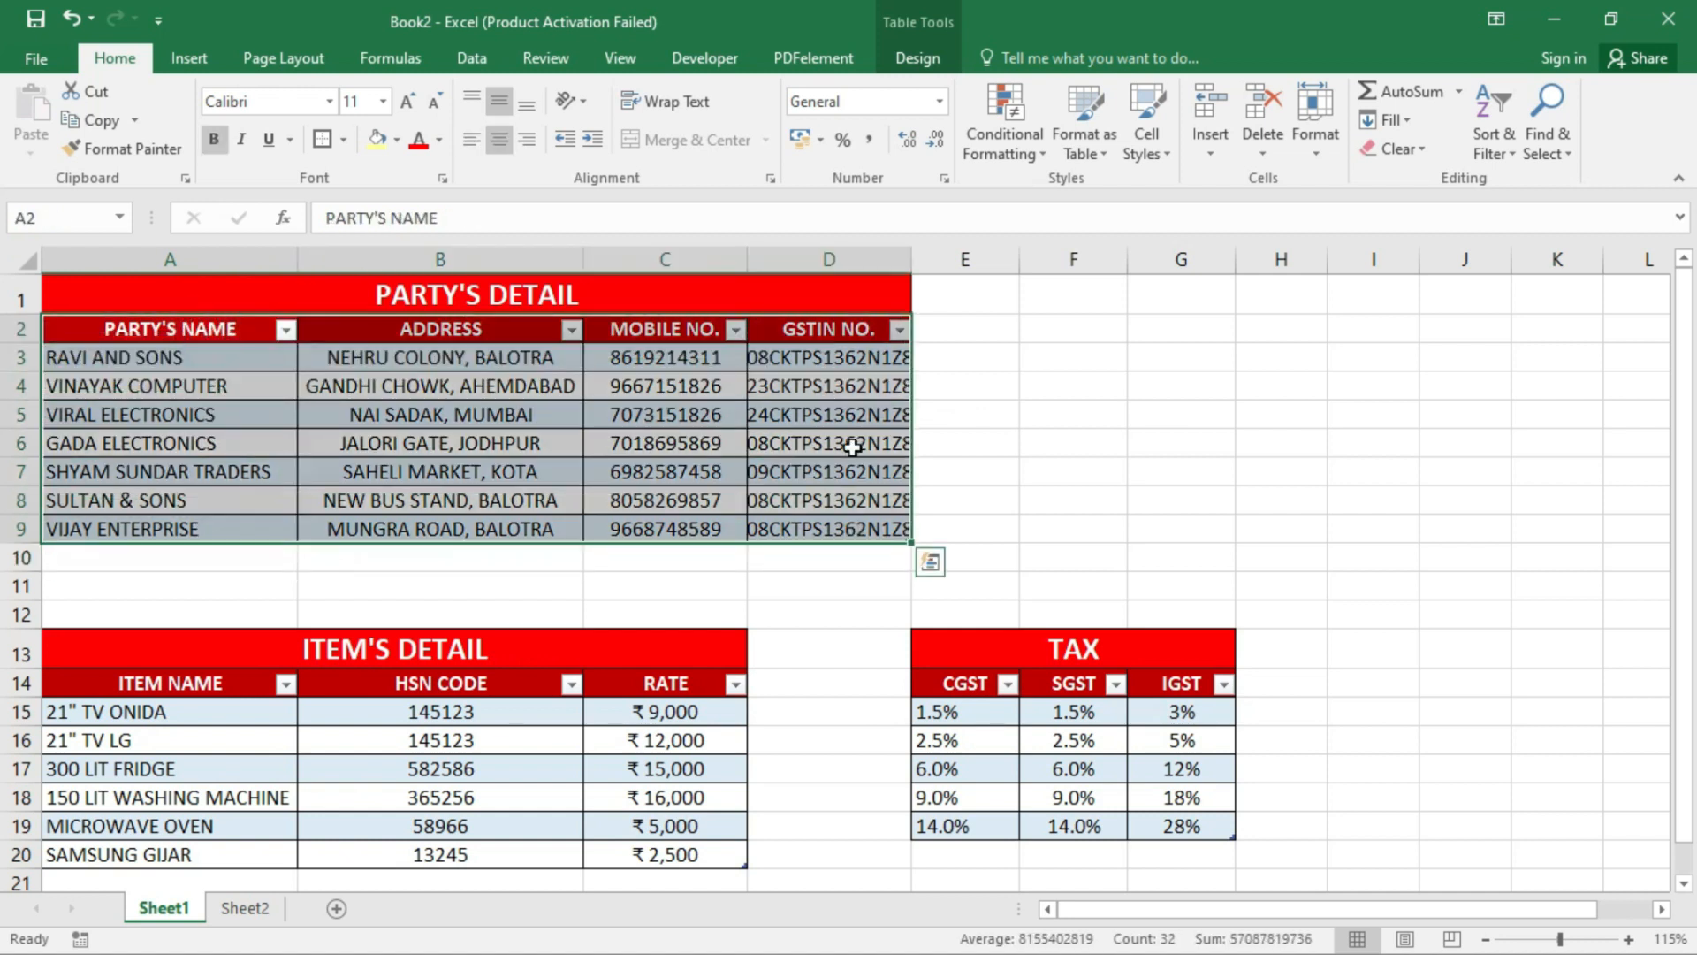
pyautogui.doubleClick(916, 263)
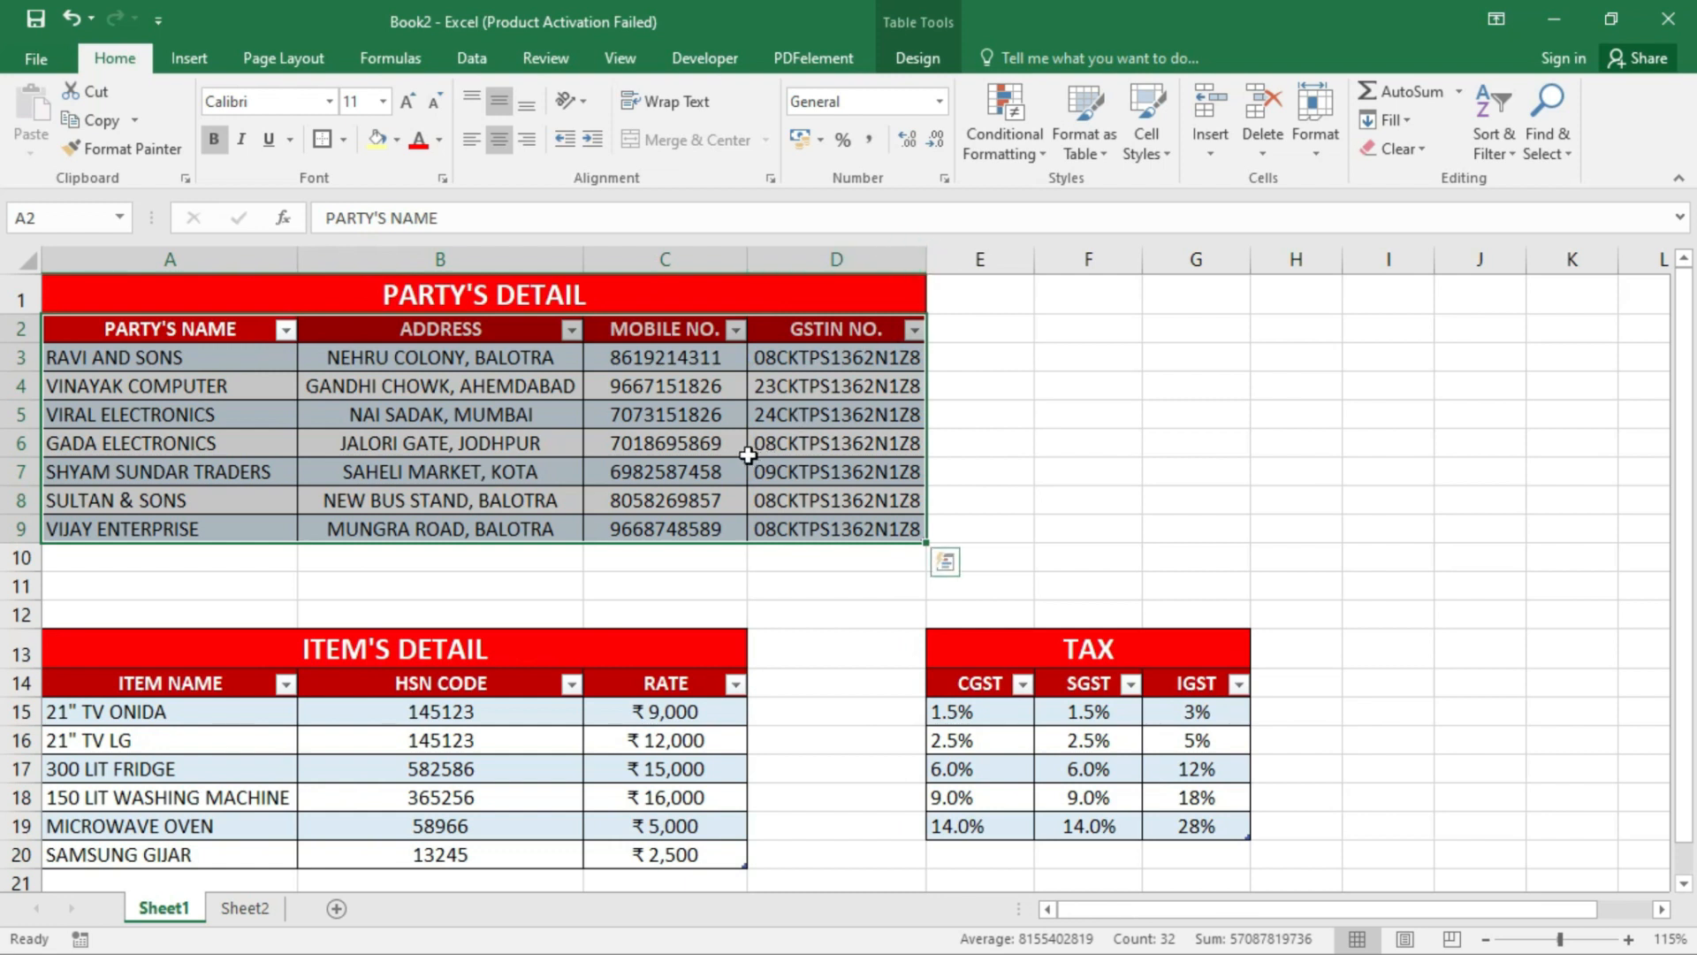
# - Select the party table's data rows A3:D9
pyautogui.click(552, 440)
pyautogui.click(174, 415)
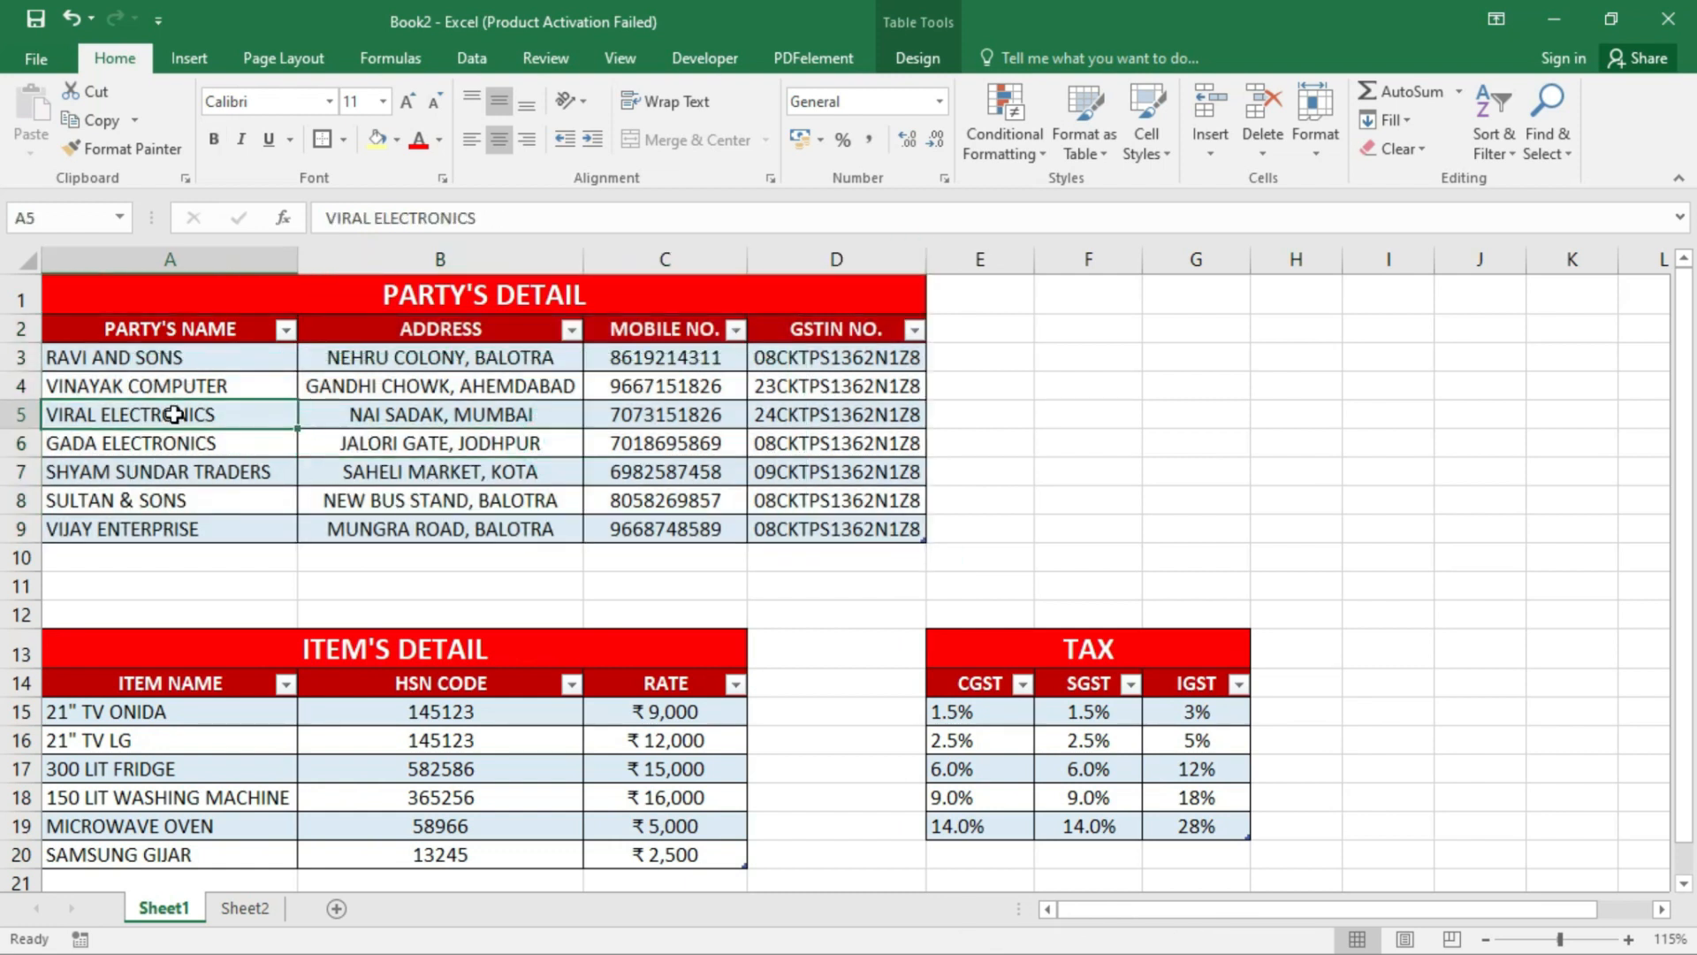
pyautogui.click(205, 357)
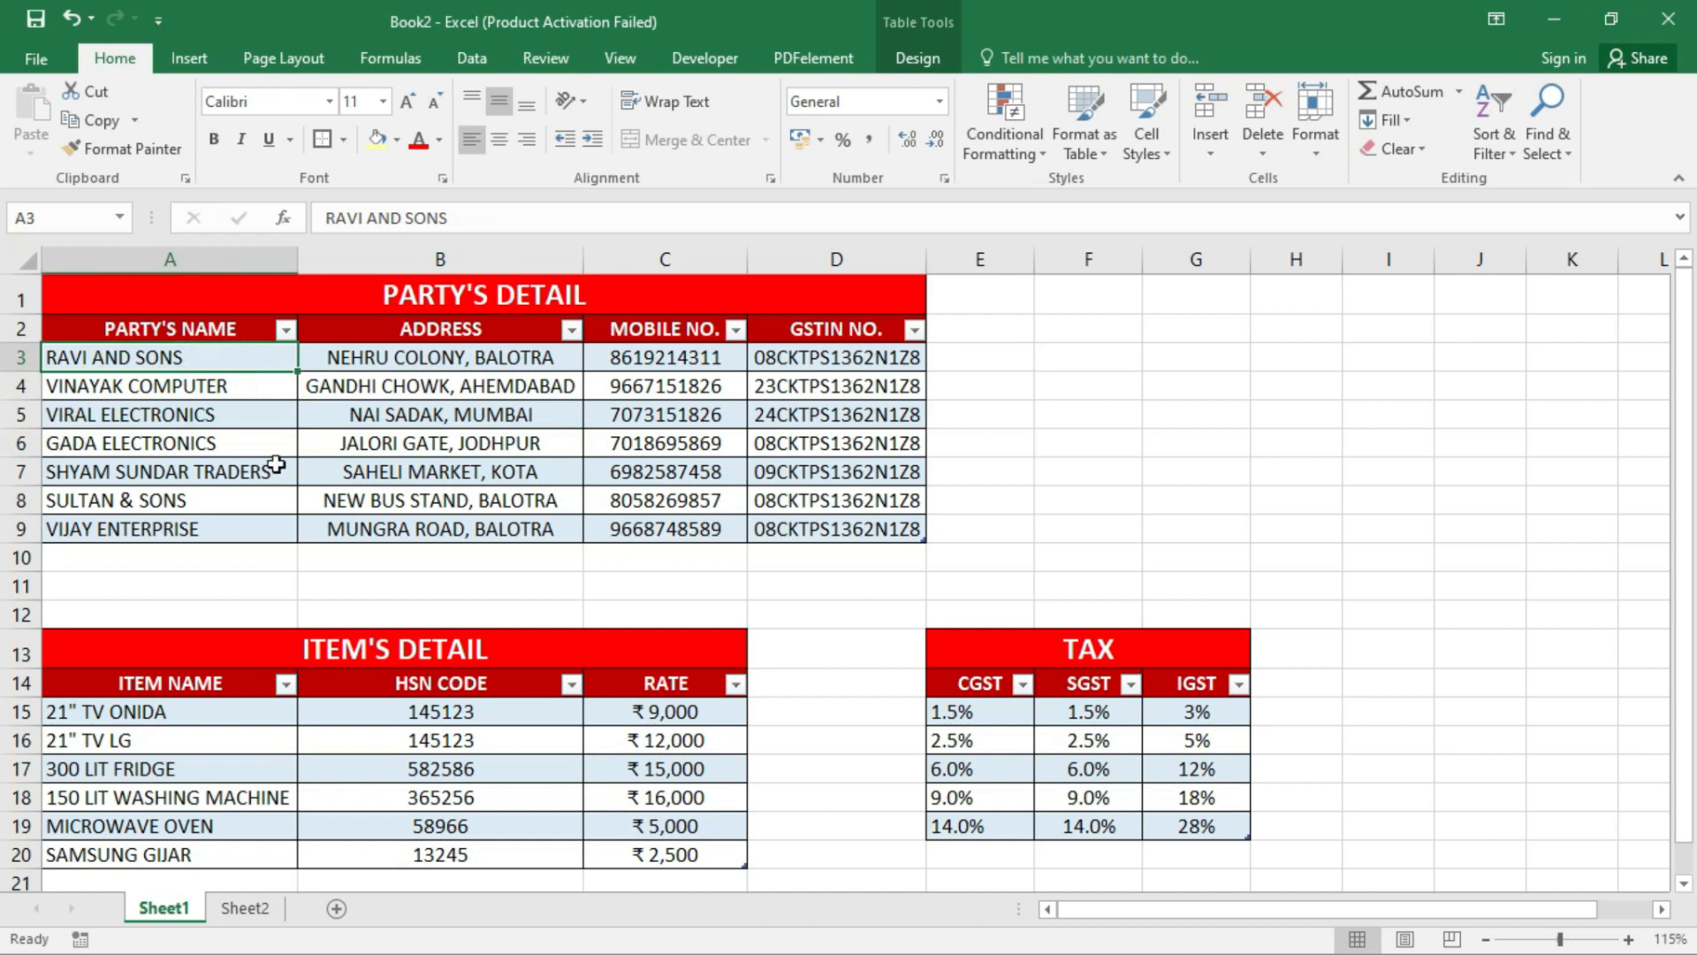
pyautogui.moveTo(234, 329); pyautogui.dragTo(908, 524)
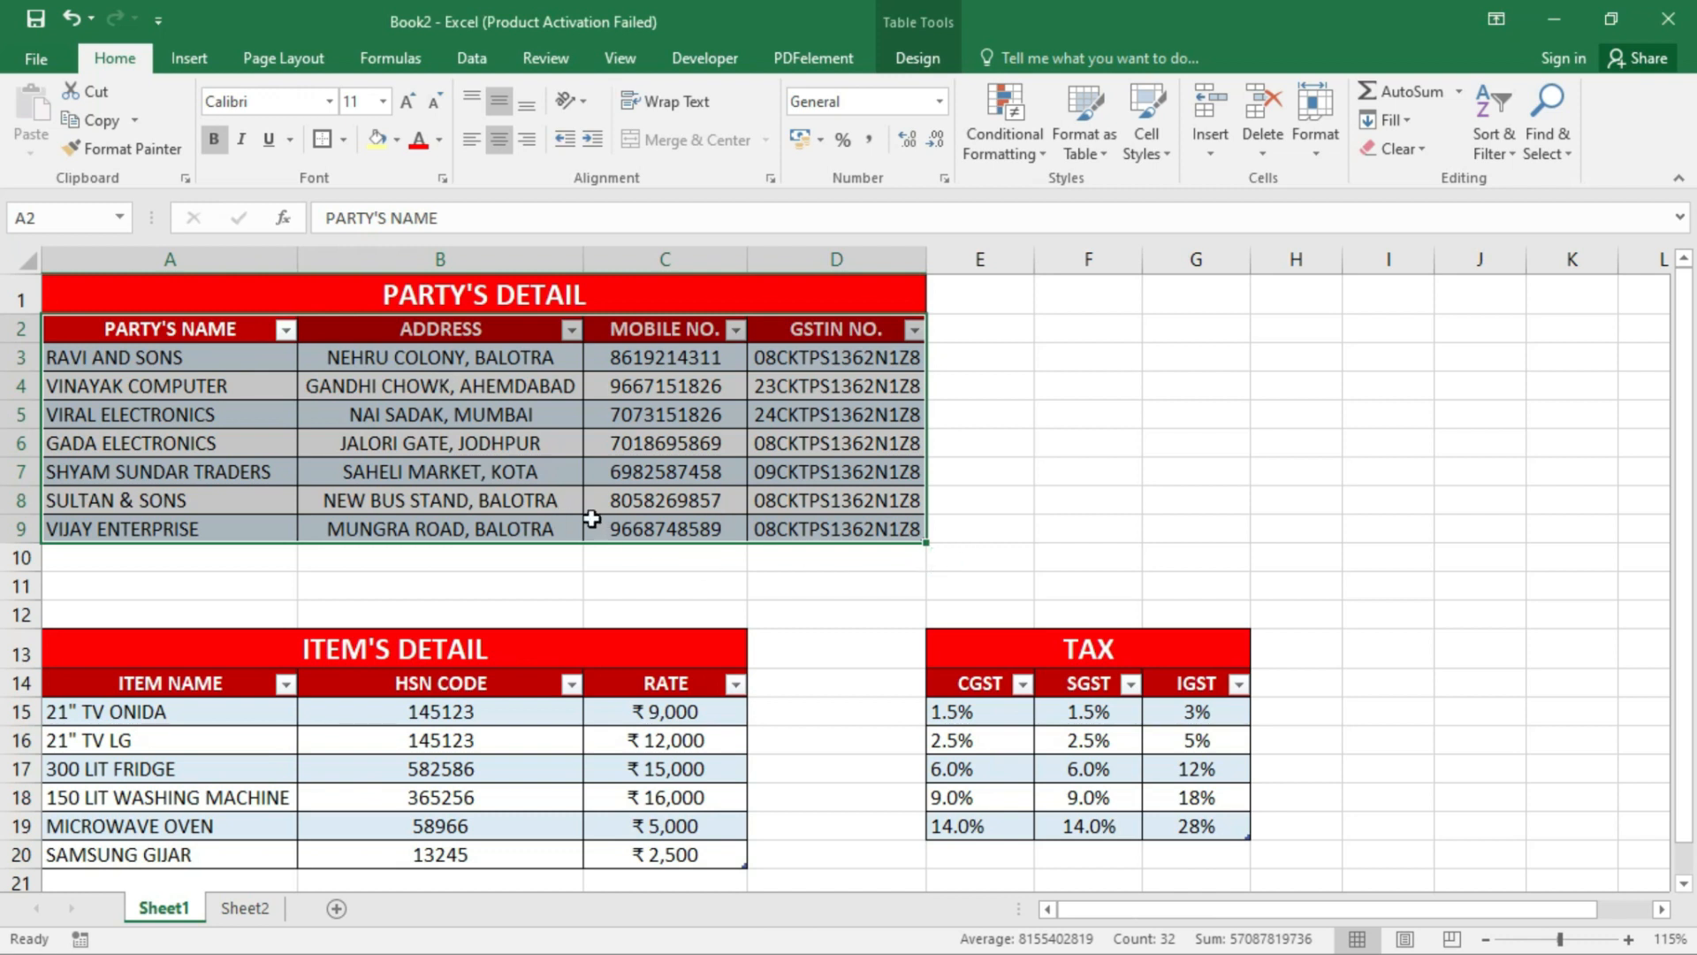
pyautogui.click(139, 383)
pyautogui.click(186, 358)
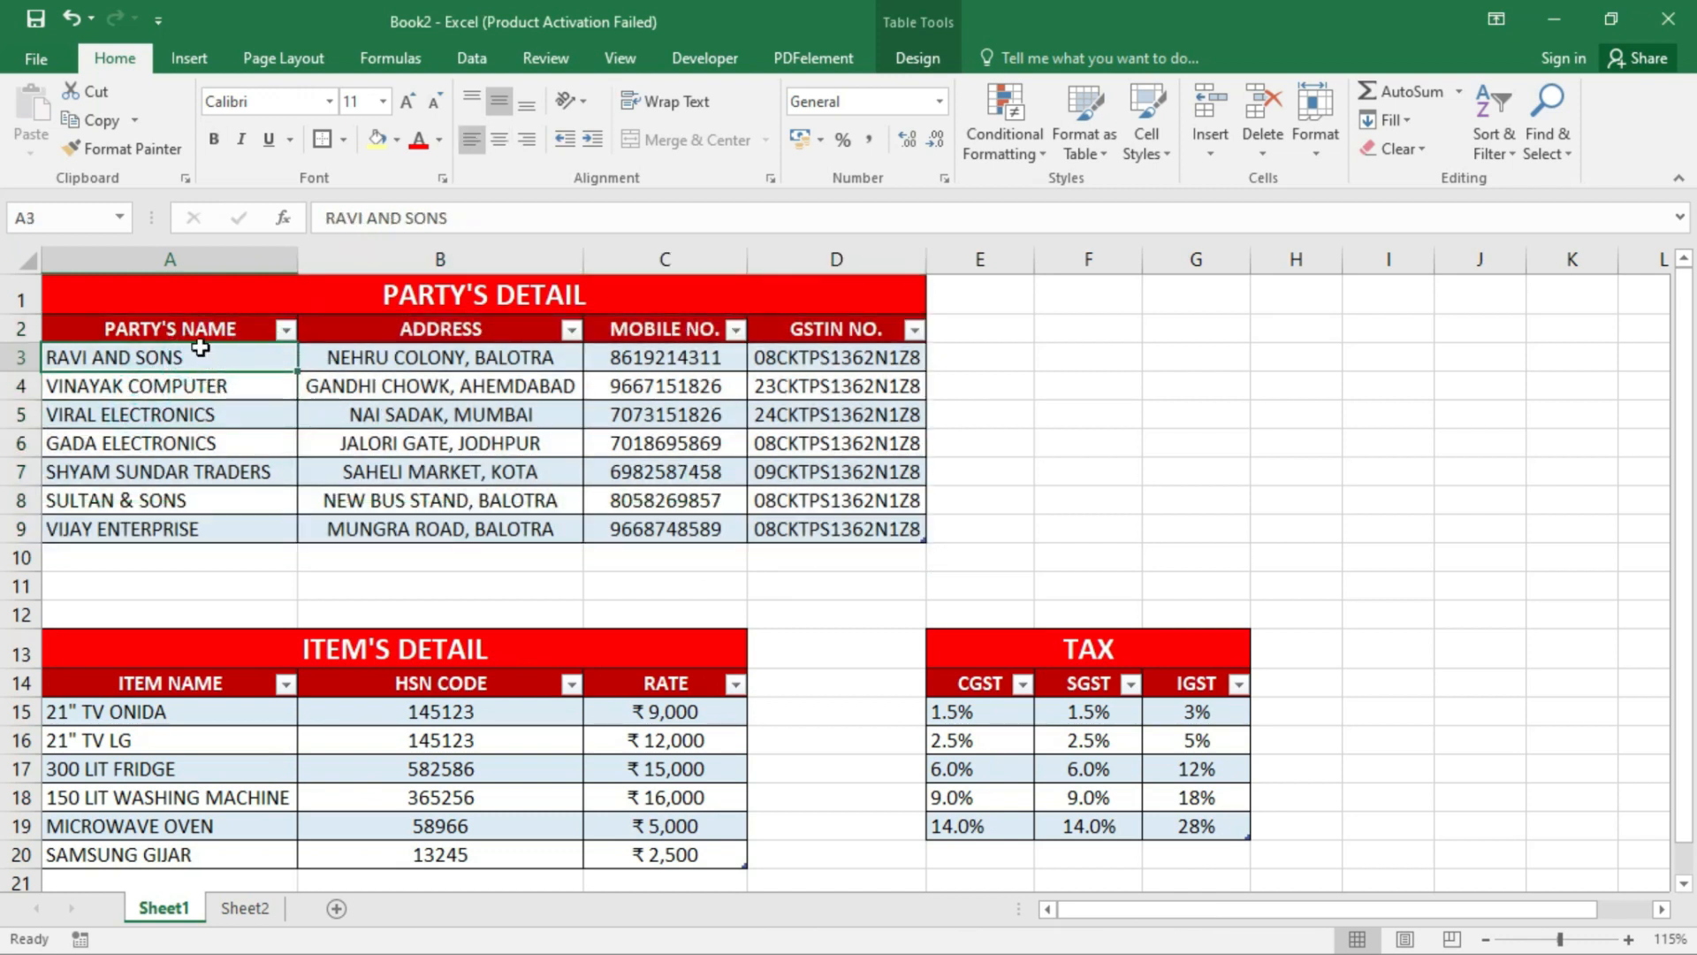
pyautogui.moveTo(185, 358); pyautogui.dragTo(848, 529)
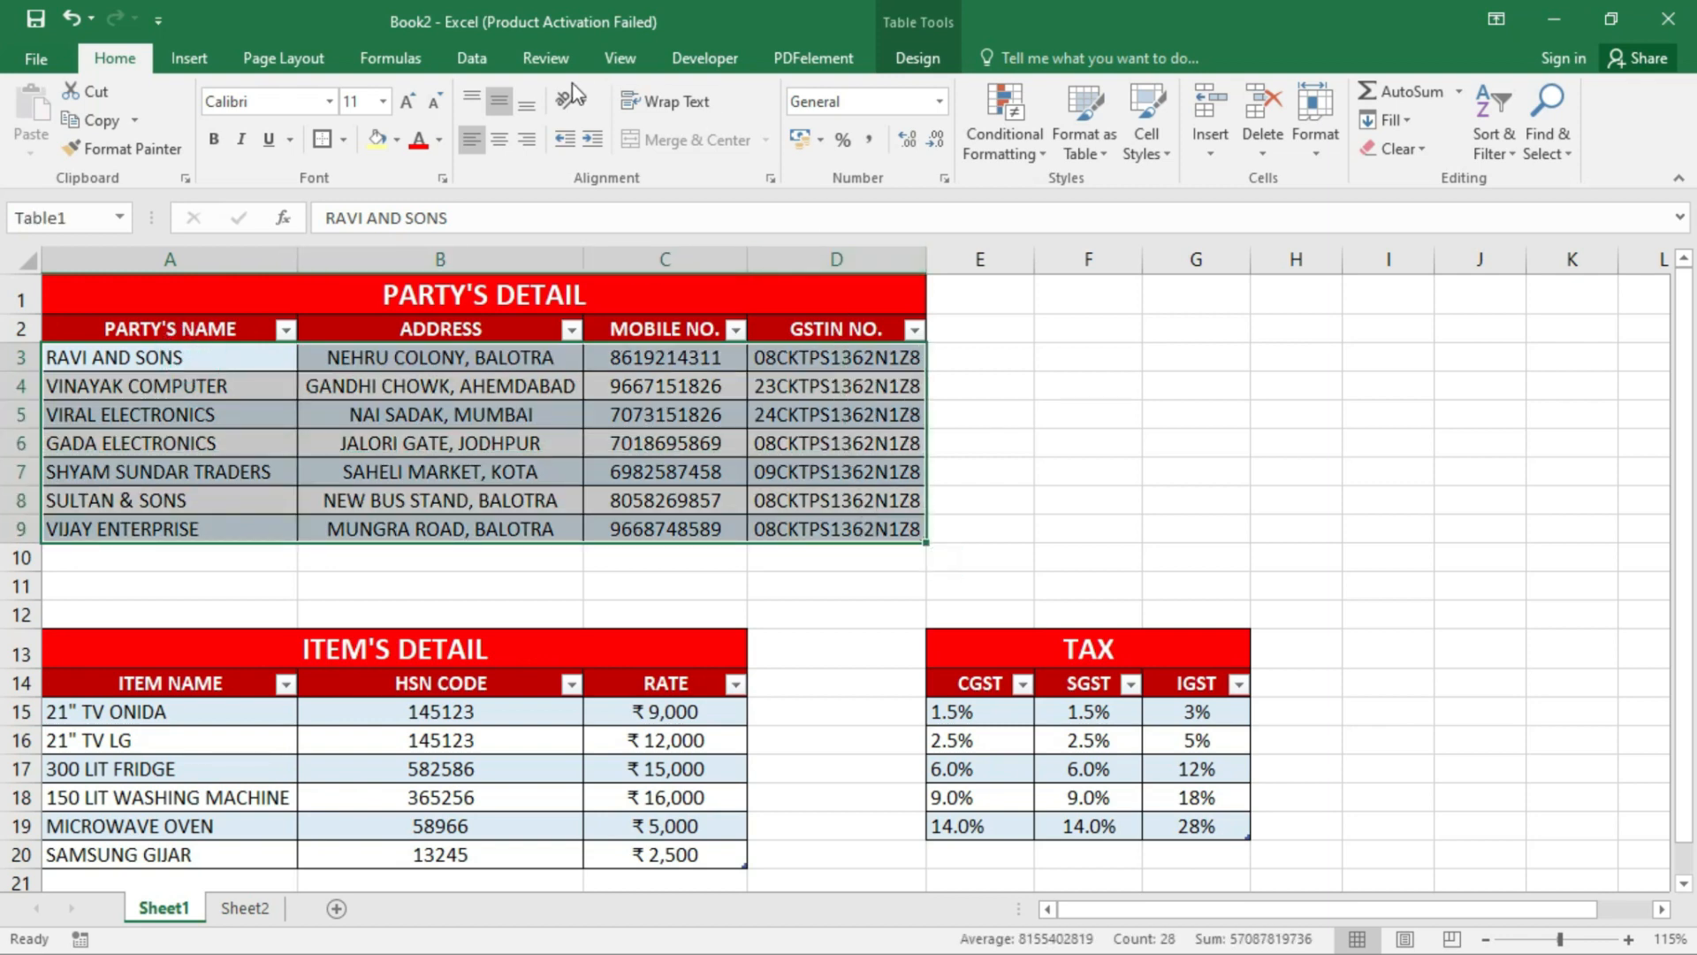
# - Define the name party_detail for the selected party table
pyautogui.click(415, 59)
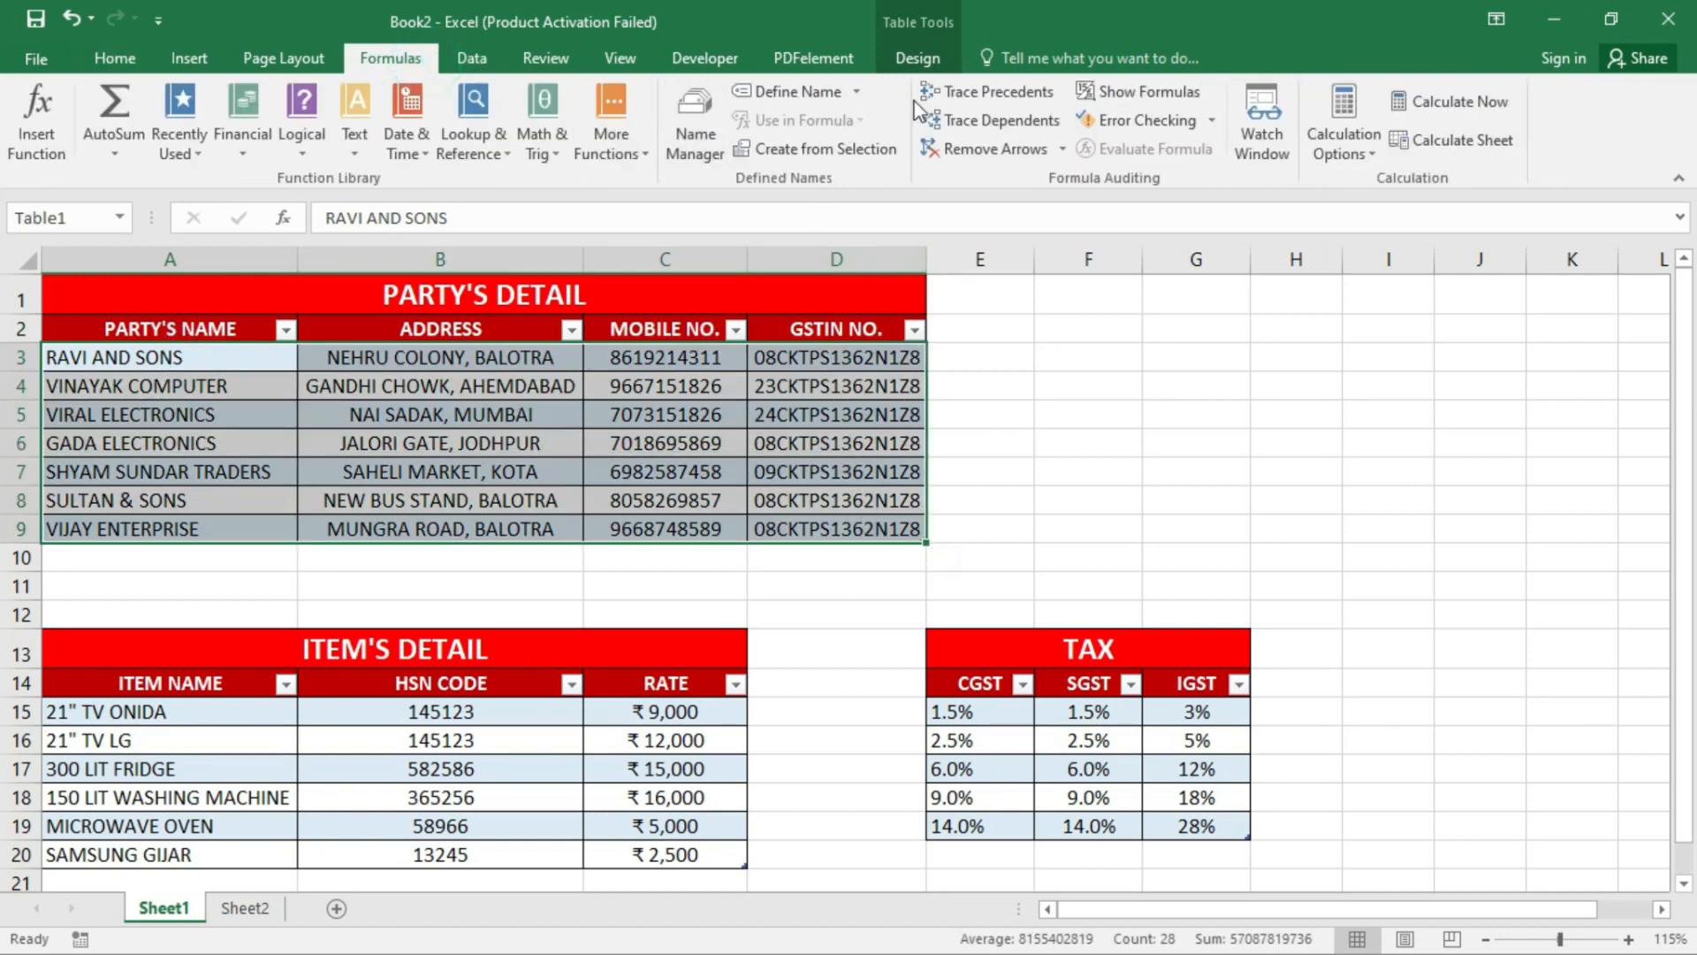
pyautogui.click(789, 91)
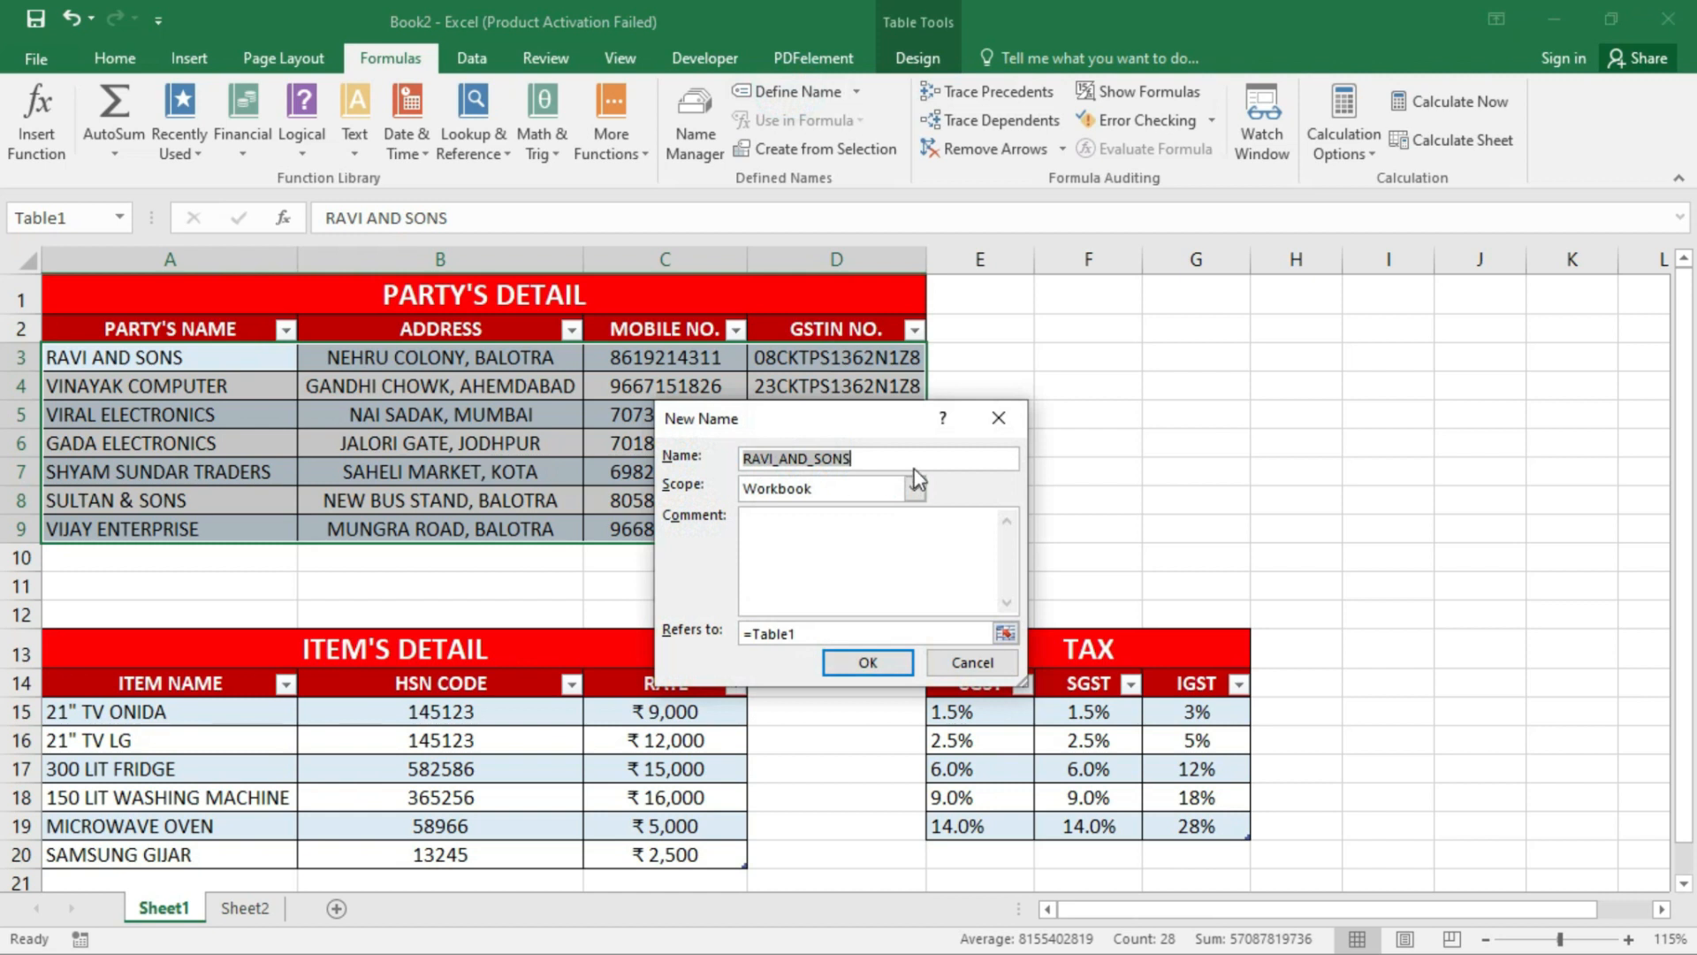
pyautogui.write('party_detail')
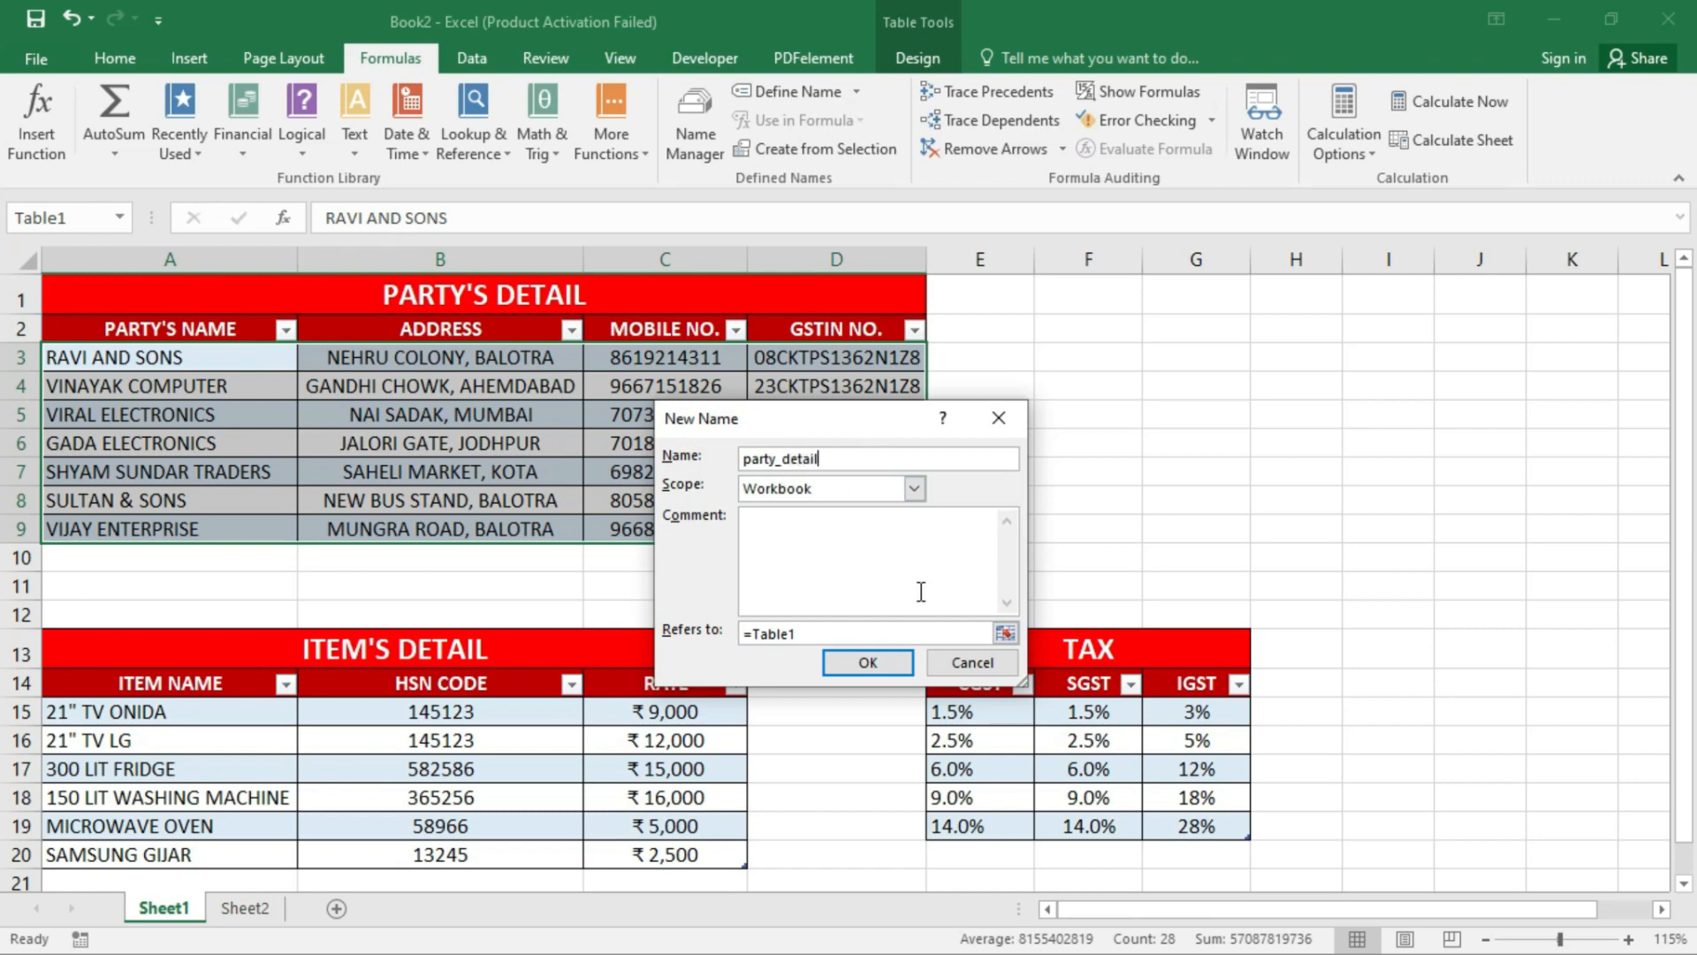
pyautogui.click(877, 659)
# - Select the item table A15:C20 and begin defining the name item_detail
pyautogui.scroll(-2, 192, 552)
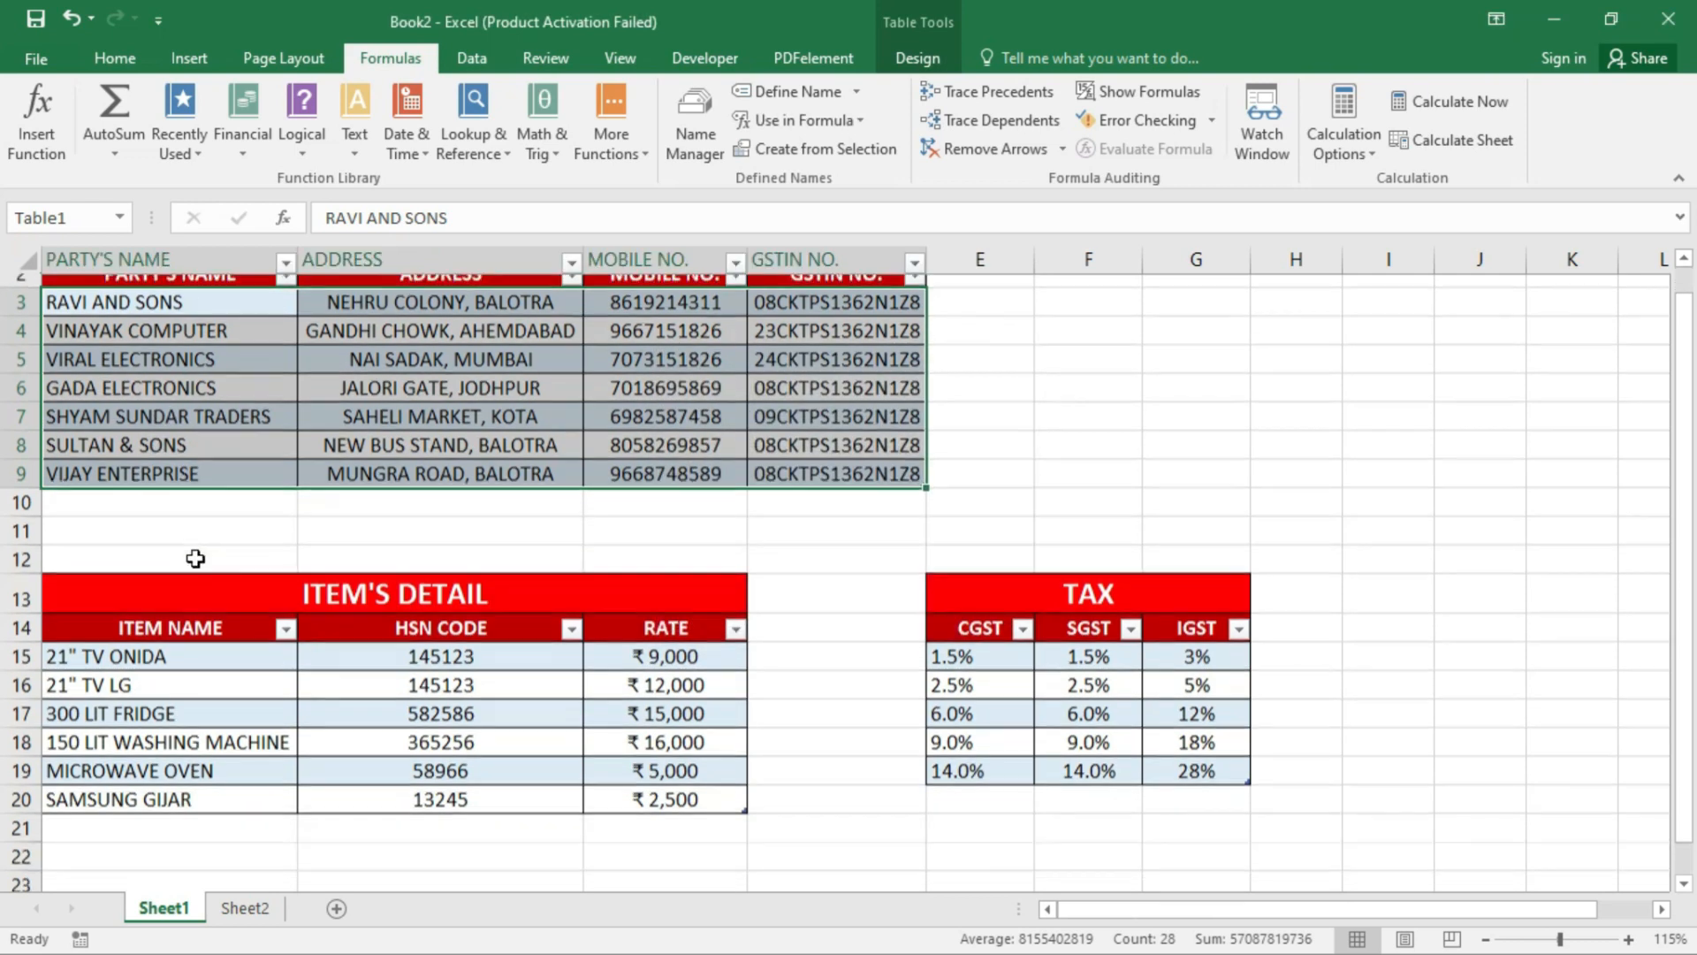
pyautogui.moveTo(110, 528); pyautogui.dragTo(666, 672)
pyautogui.click(813, 88)
pyautogui.write('item_detail')
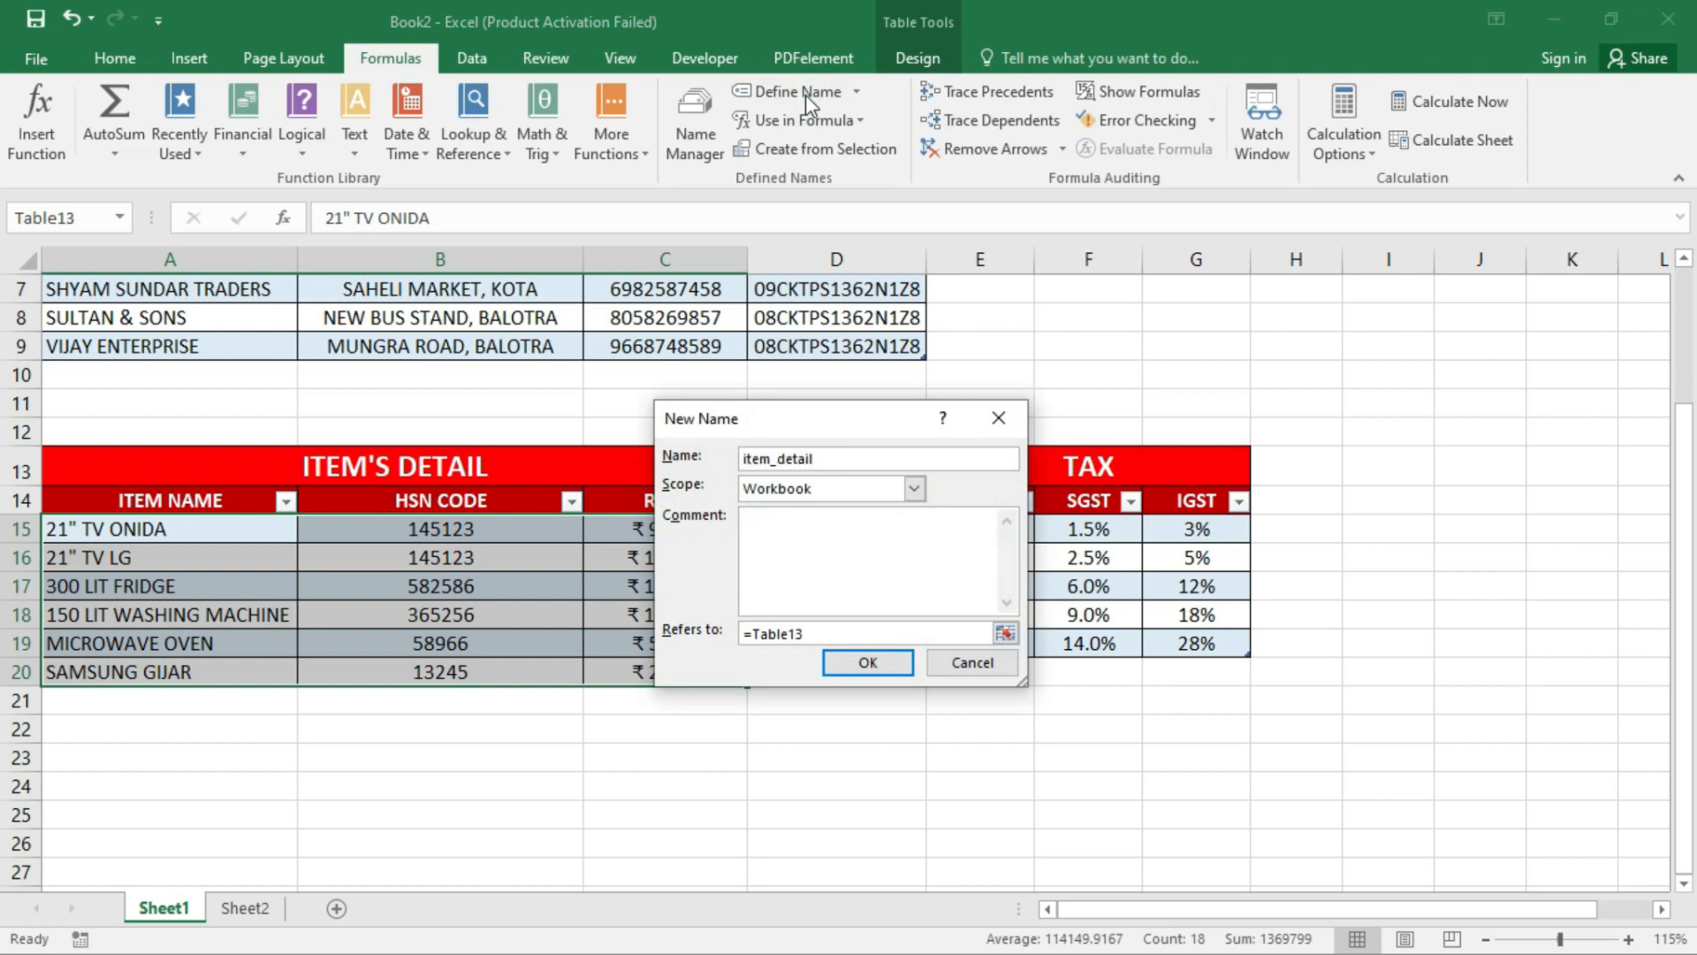
# - Finish naming the item table item_detail and name the party names column 'party'
pyautogui.click(867, 662)
pyautogui.click(450, 618)
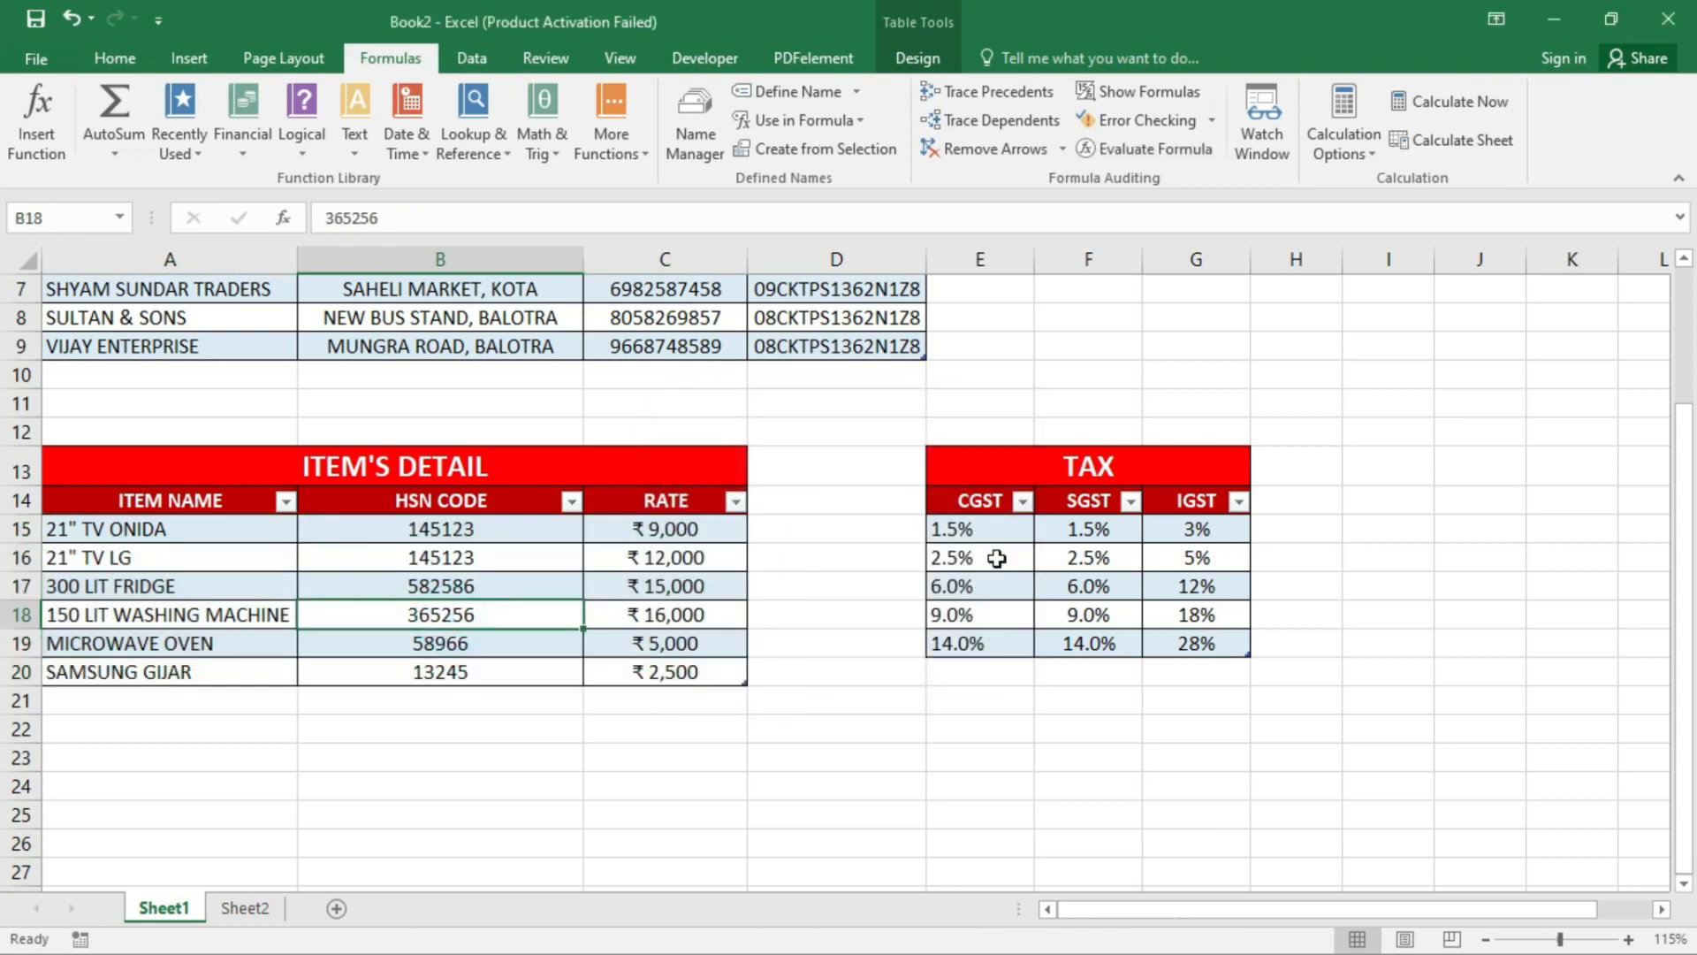
pyautogui.scroll(2, 211, 626)
pyautogui.moveTo(198, 361); pyautogui.dragTo(214, 527)
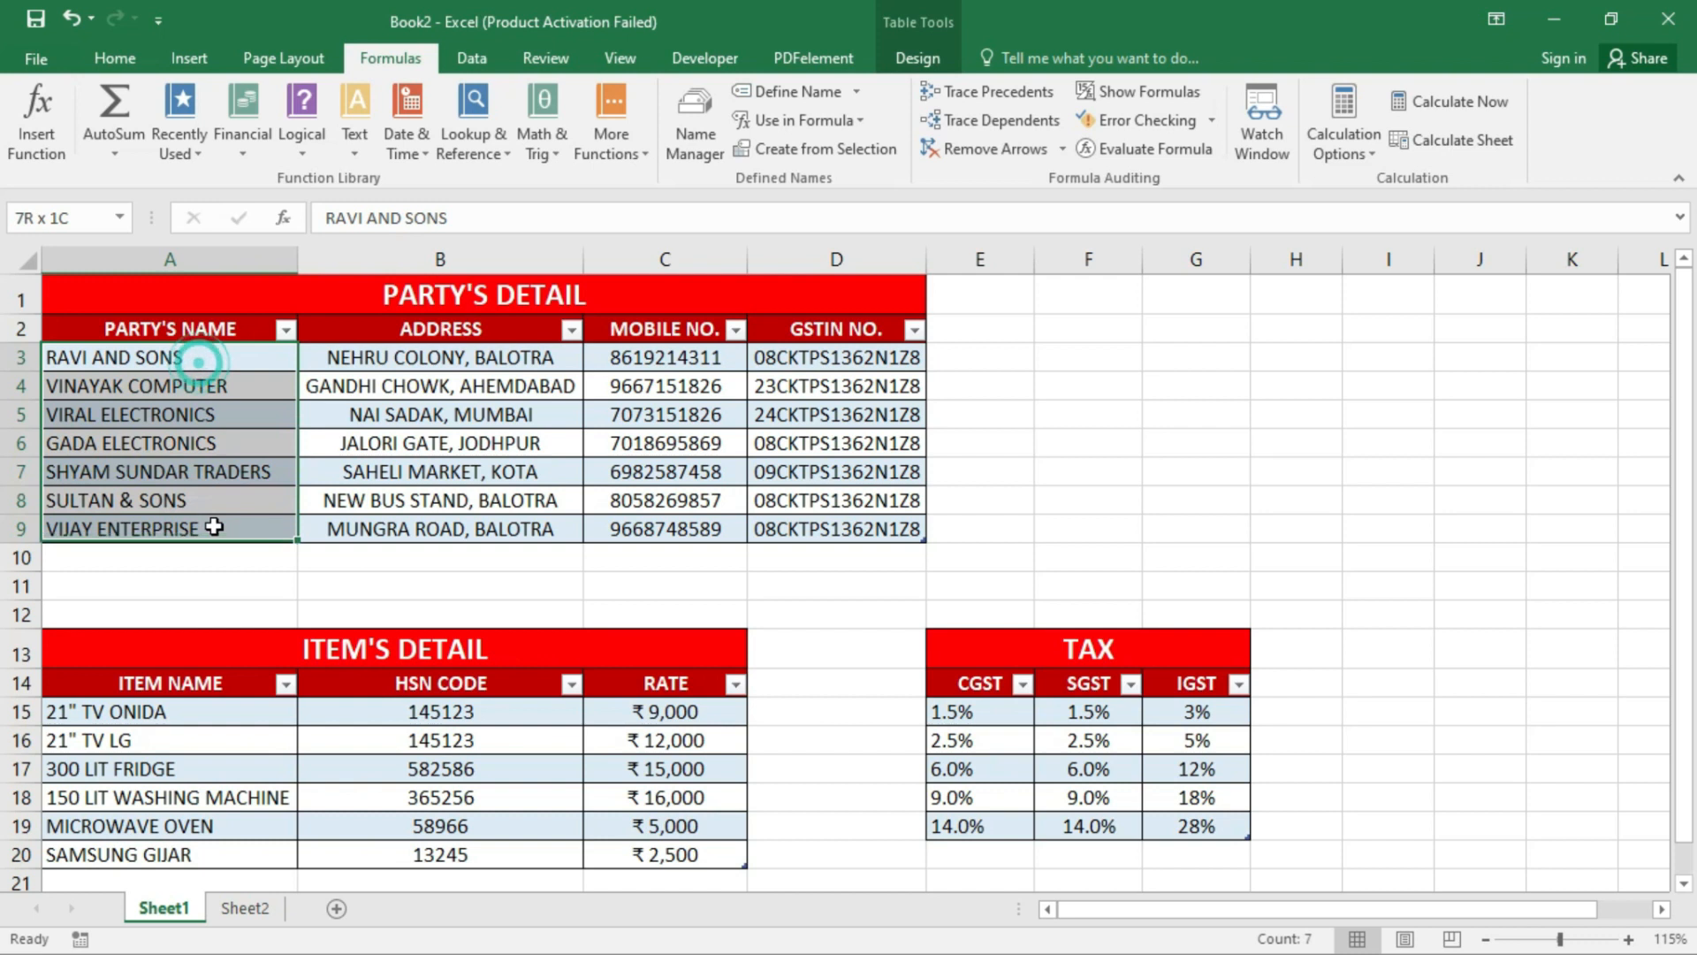
pyautogui.click(824, 88)
pyautogui.write('party')
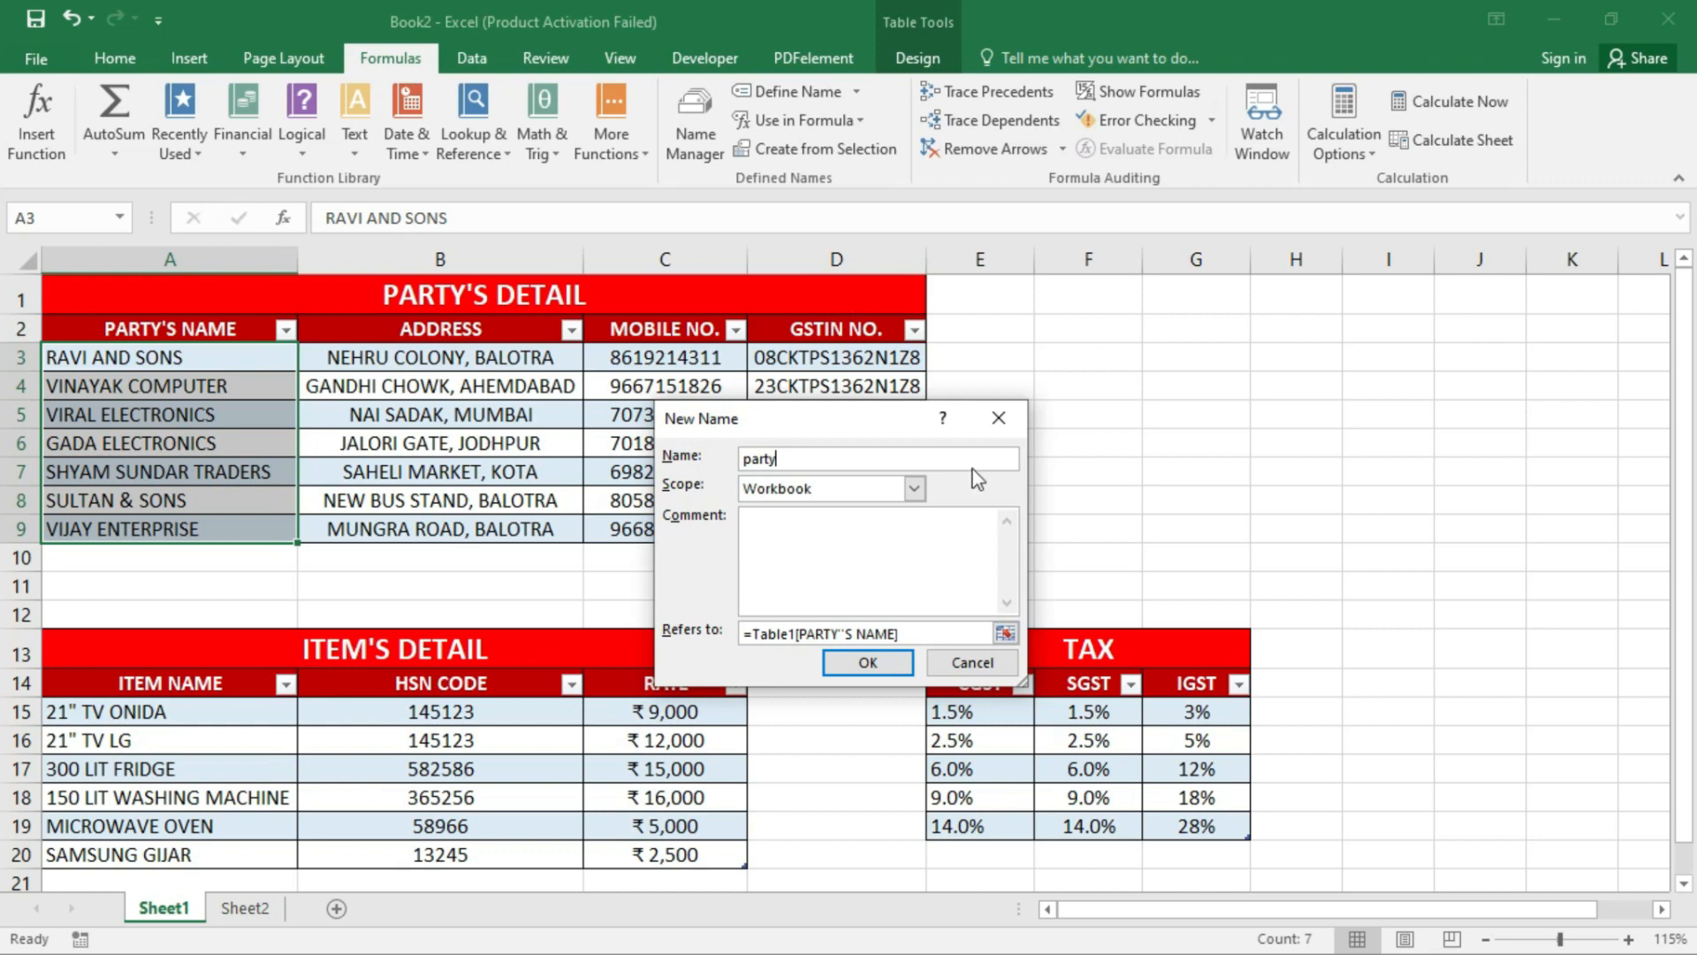
pyautogui.click(867, 662)
# - Name the item names column A15:A20 'item'
pyautogui.moveTo(225, 711); pyautogui.dragTo(235, 784)
pyautogui.click(799, 92)
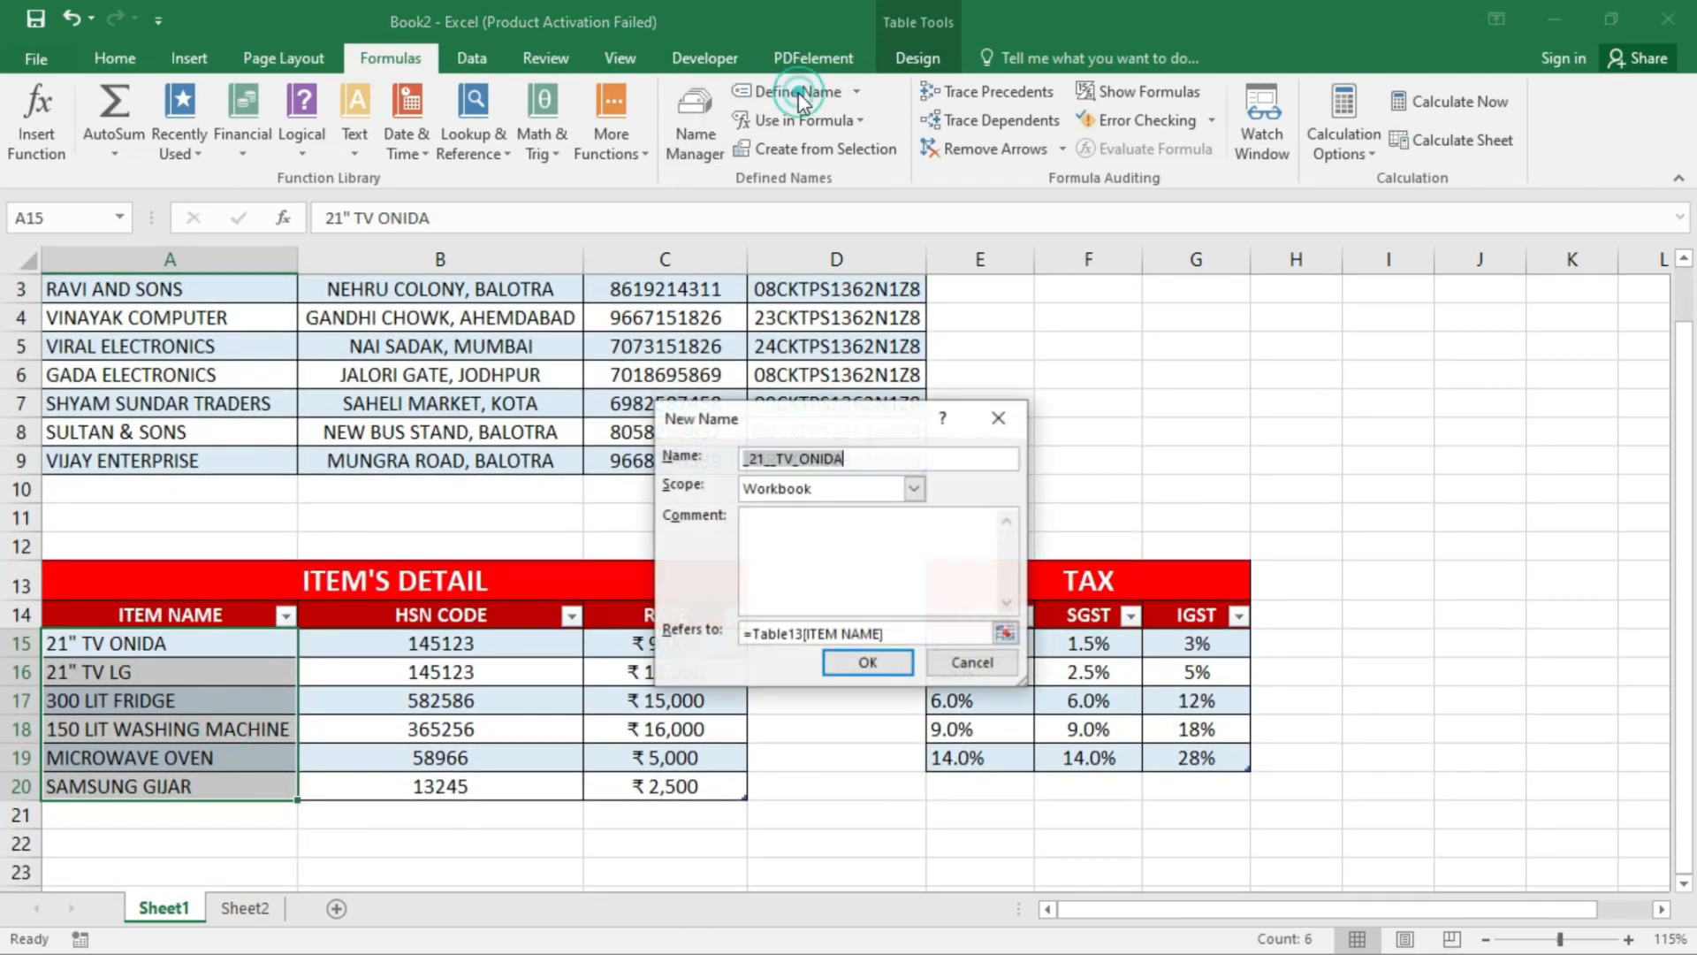
pyautogui.write('item')
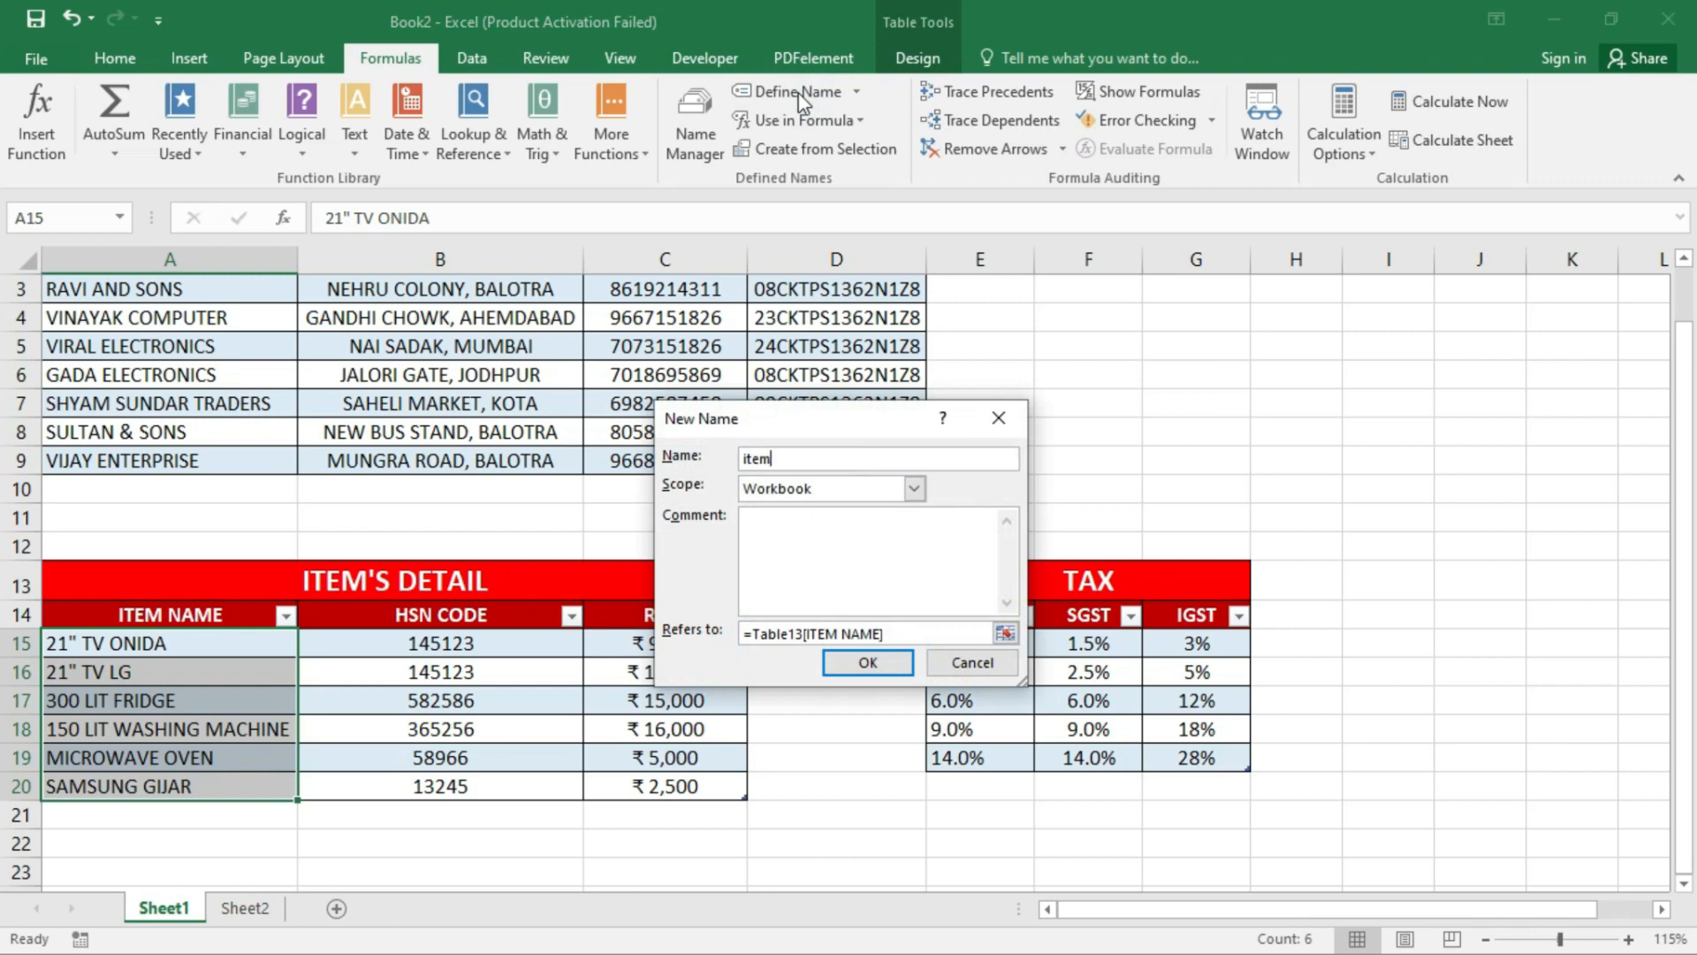
pyautogui.click(867, 662)
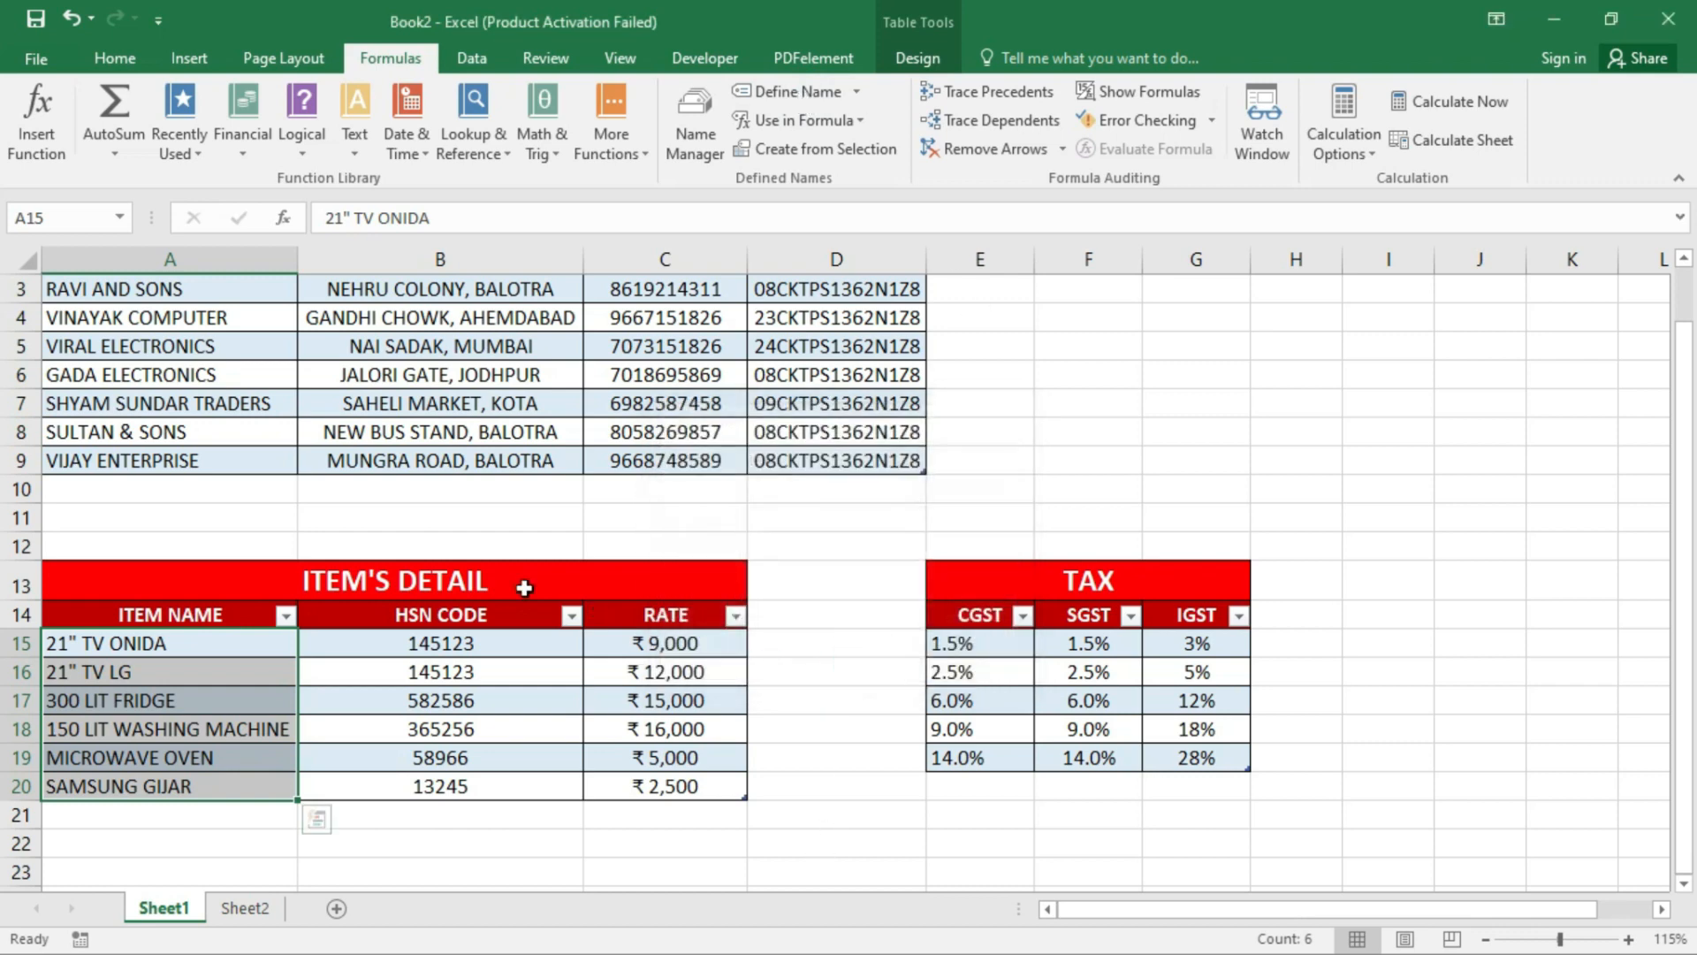
pyautogui.scroll(1, 185, 386)
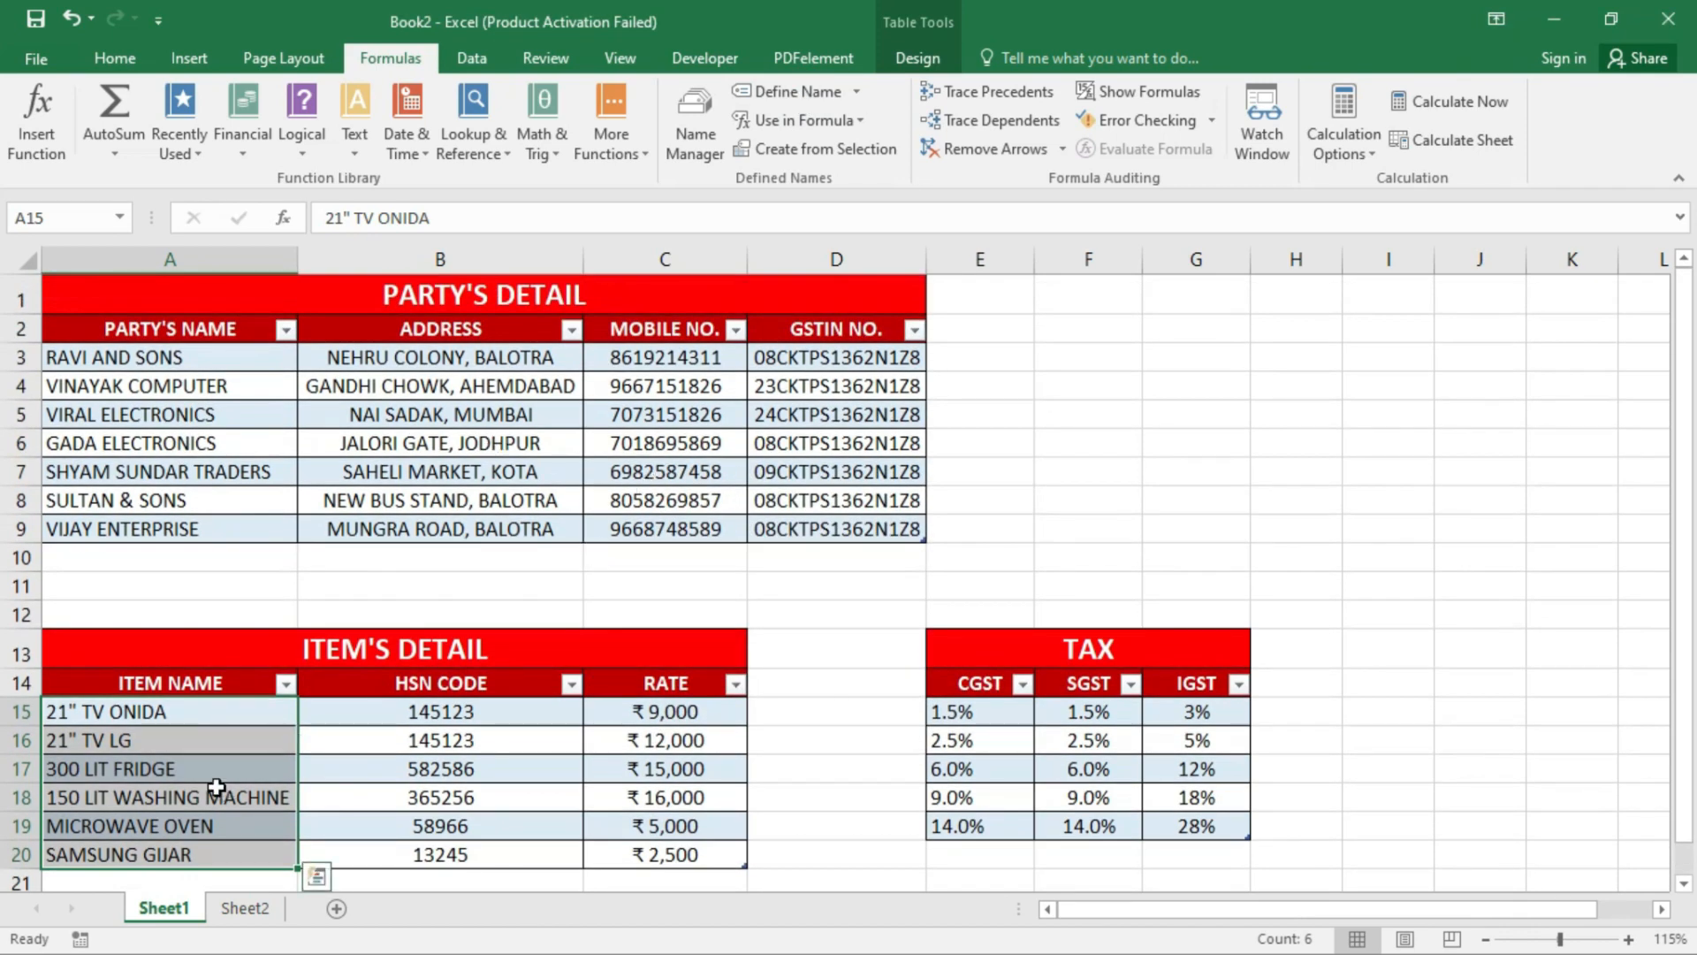
pyautogui.scroll(-1, 142, 372)
pyautogui.scroll(1, 170, 461)
pyautogui.click(259, 801)
# - Name the tax rate columns CGST, SGST (F15:F19) and IGST (G15:G19)
pyautogui.scroll(-1, 1149, 777)
pyautogui.moveTo(1009, 617); pyautogui.dragTo(1008, 730)
pyautogui.click(798, 91)
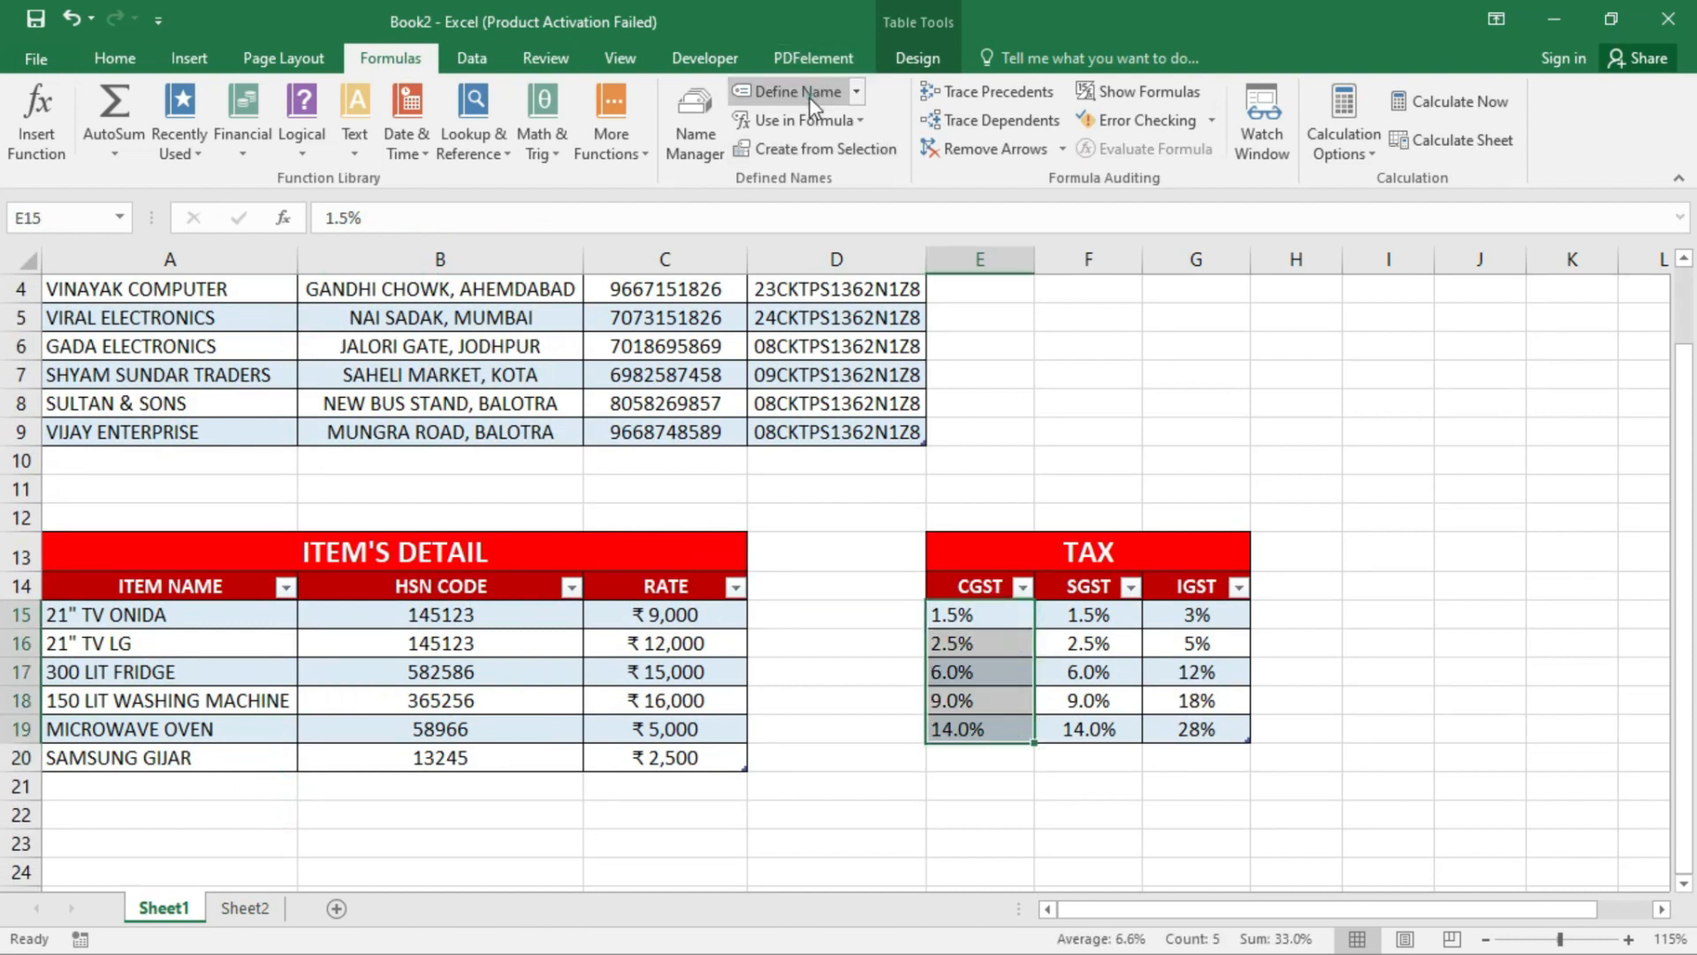
pyautogui.click(868, 662)
pyautogui.moveTo(1088, 616); pyautogui.dragTo(1109, 741)
pyautogui.click(798, 91)
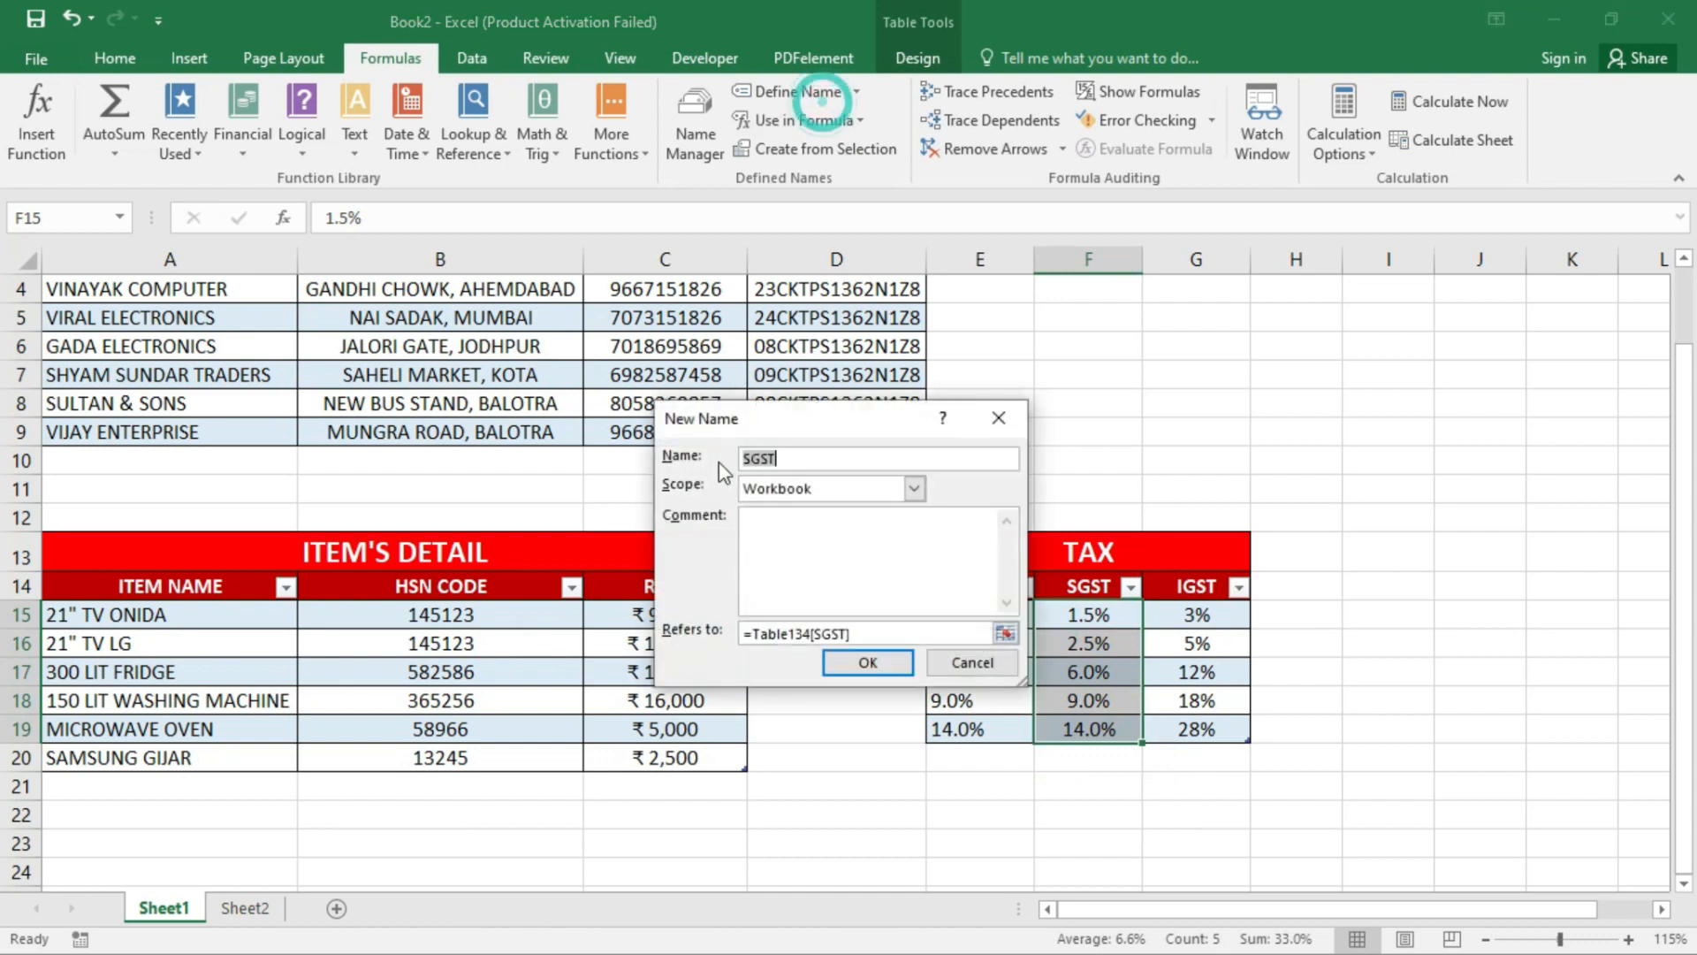
pyautogui.click(867, 663)
pyautogui.moveTo(1197, 615); pyautogui.dragTo(1219, 725)
pyautogui.click(778, 89)
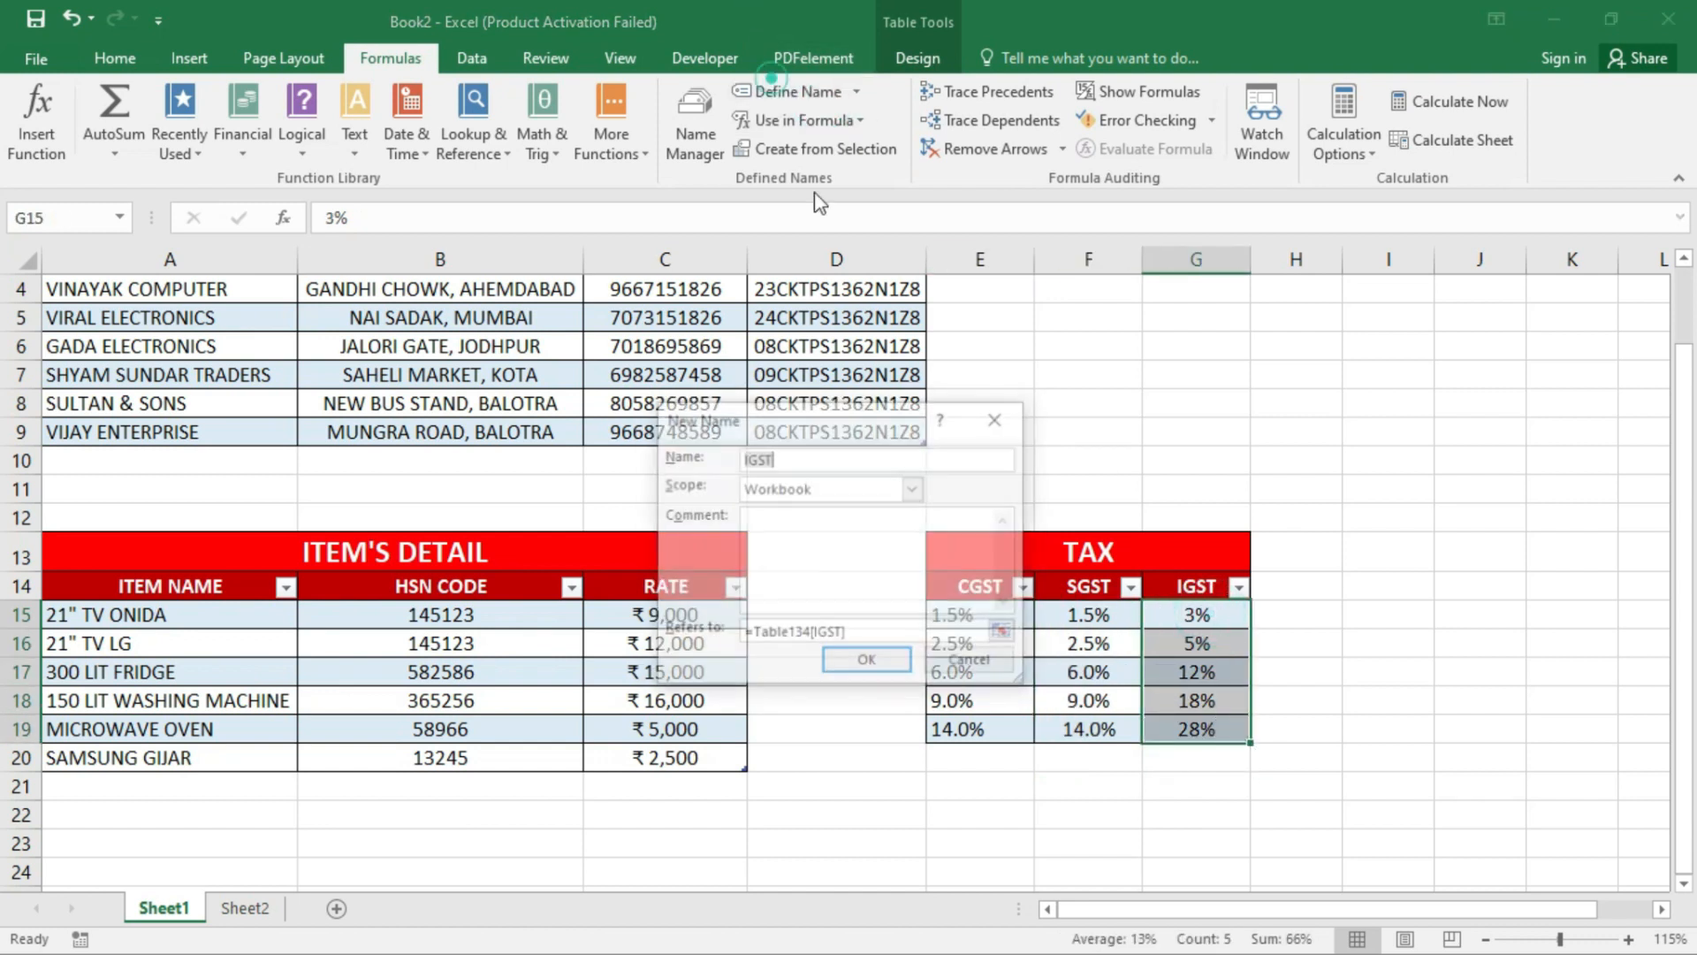
pyautogui.click(866, 662)
pyautogui.click(416, 539)
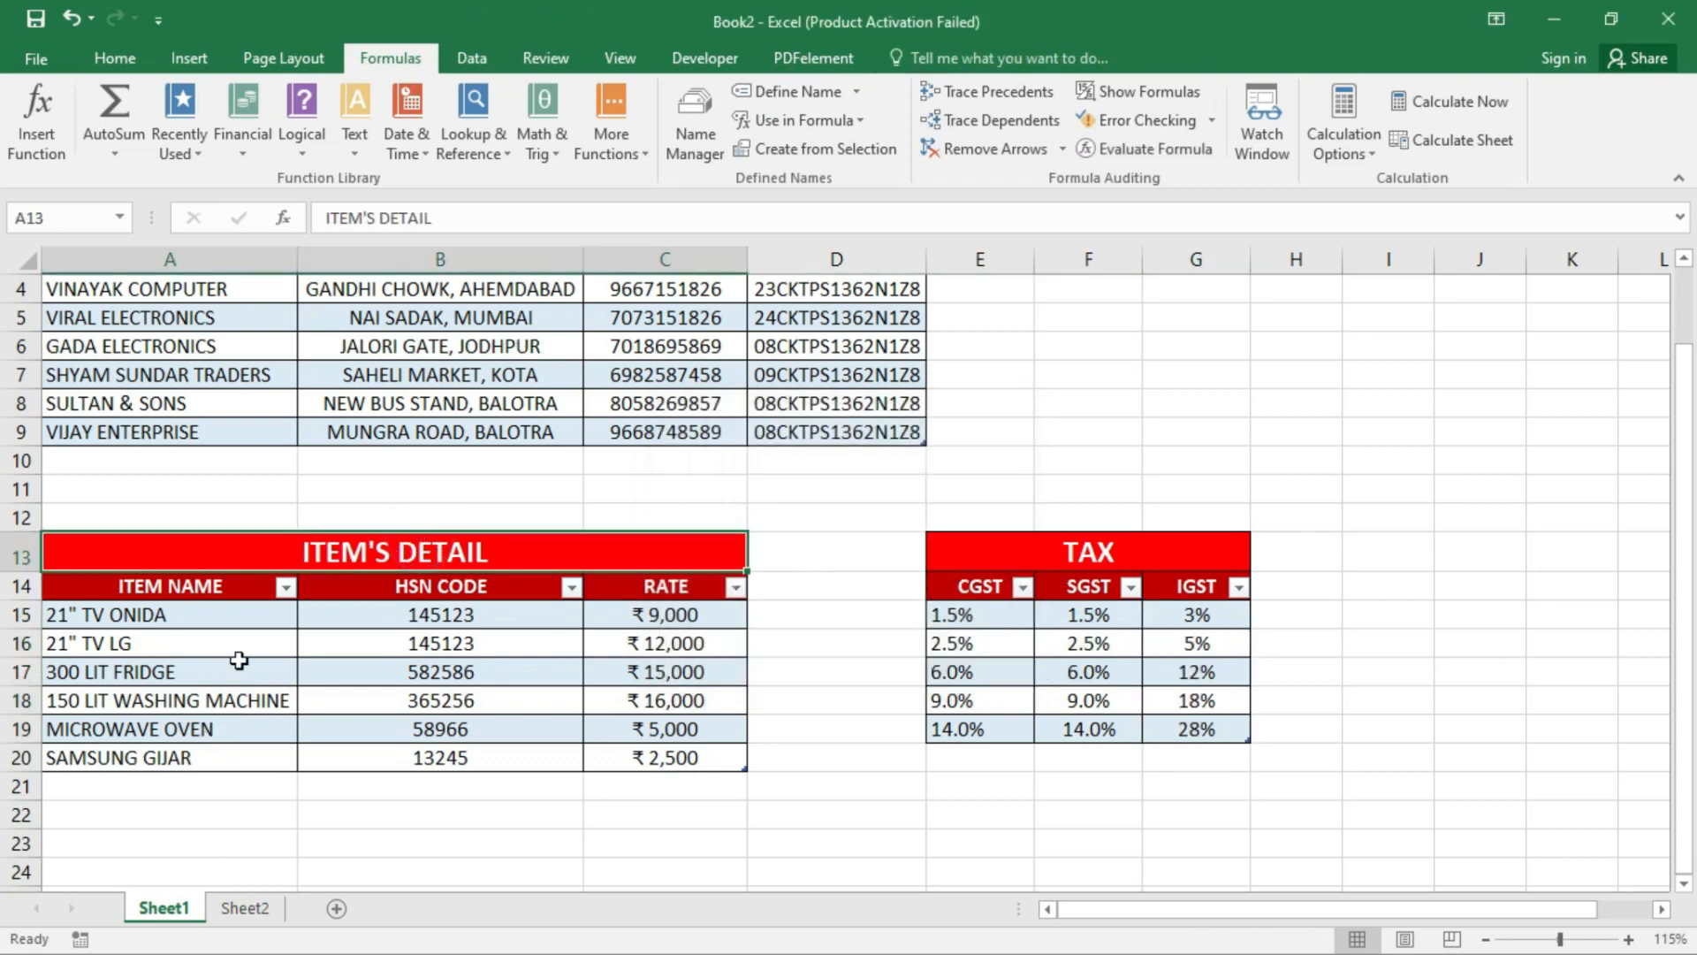
pyautogui.scroll(1, 505, 305)
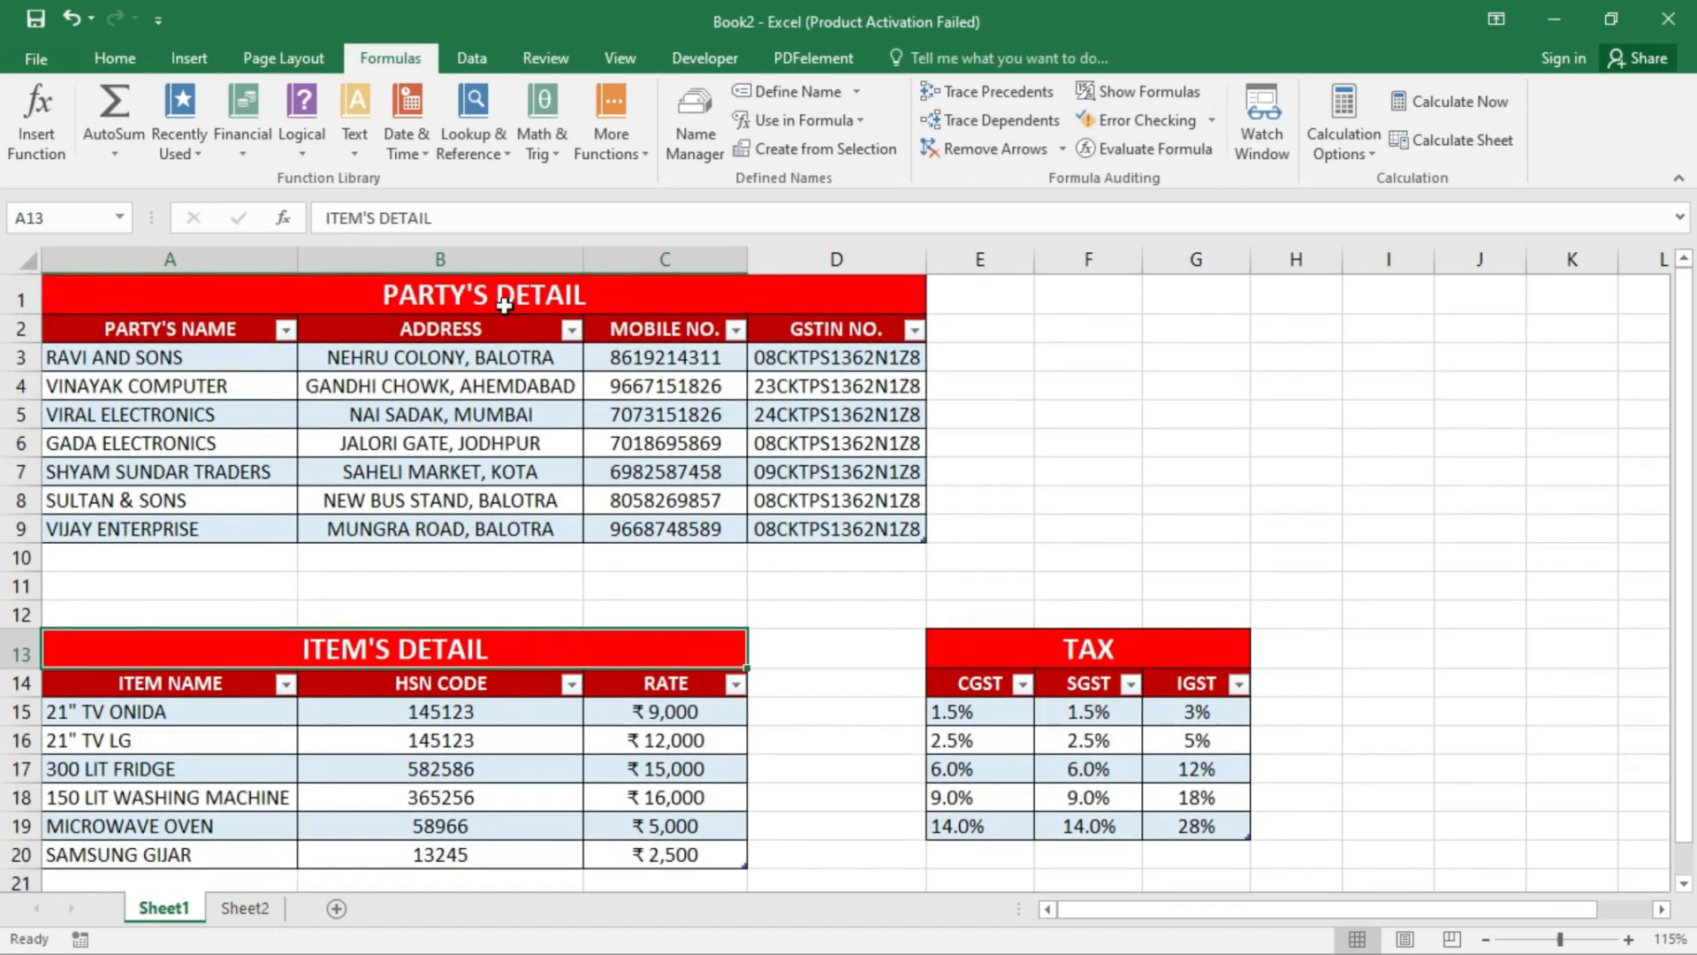
# - On Sheet2, give the Party cell B6 a List data validation sourced from =party
pyautogui.click(244, 907)
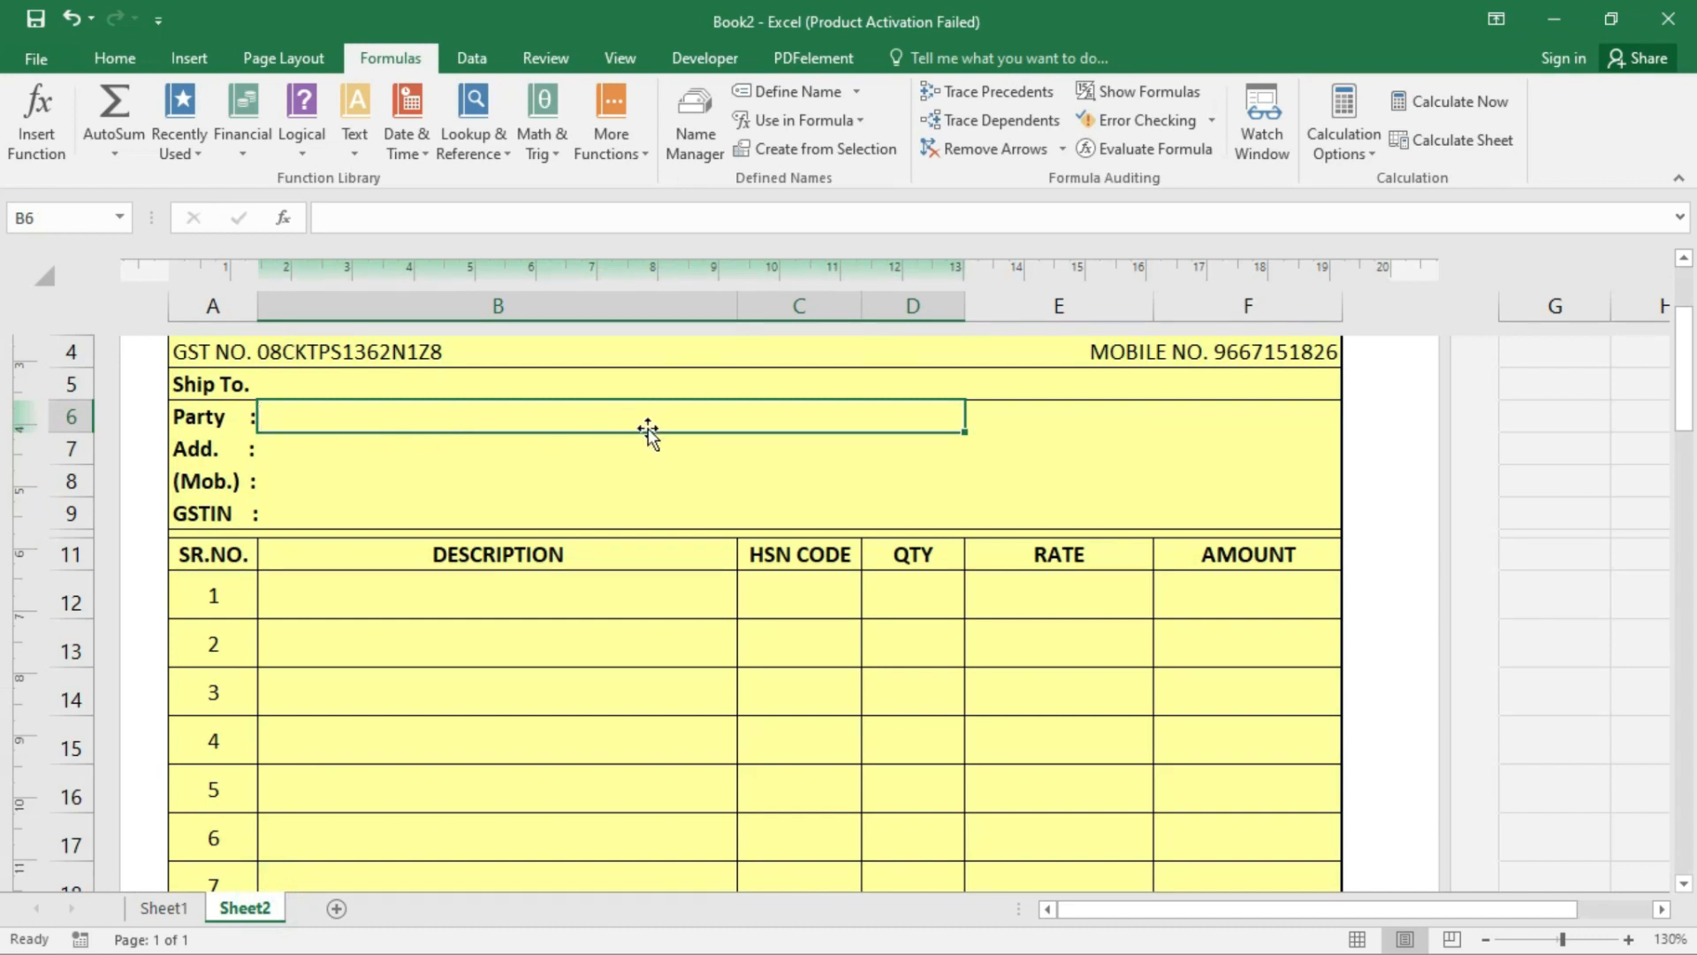
pyautogui.click(462, 60)
pyautogui.click(397, 58)
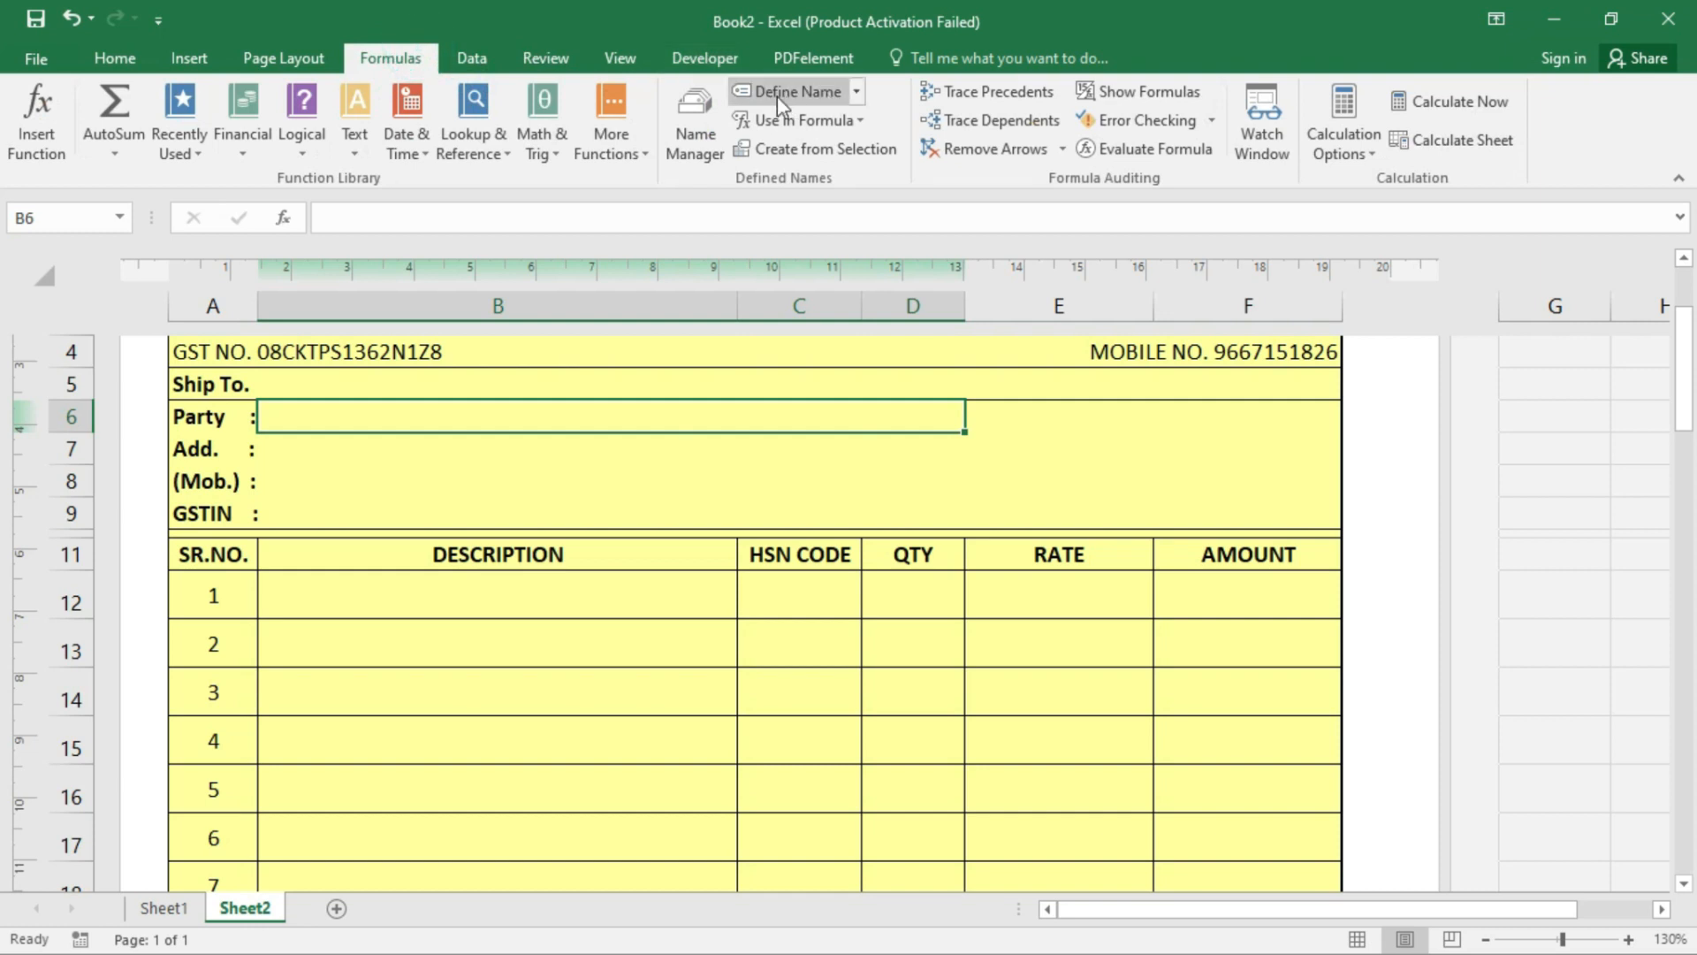
pyautogui.click(471, 57)
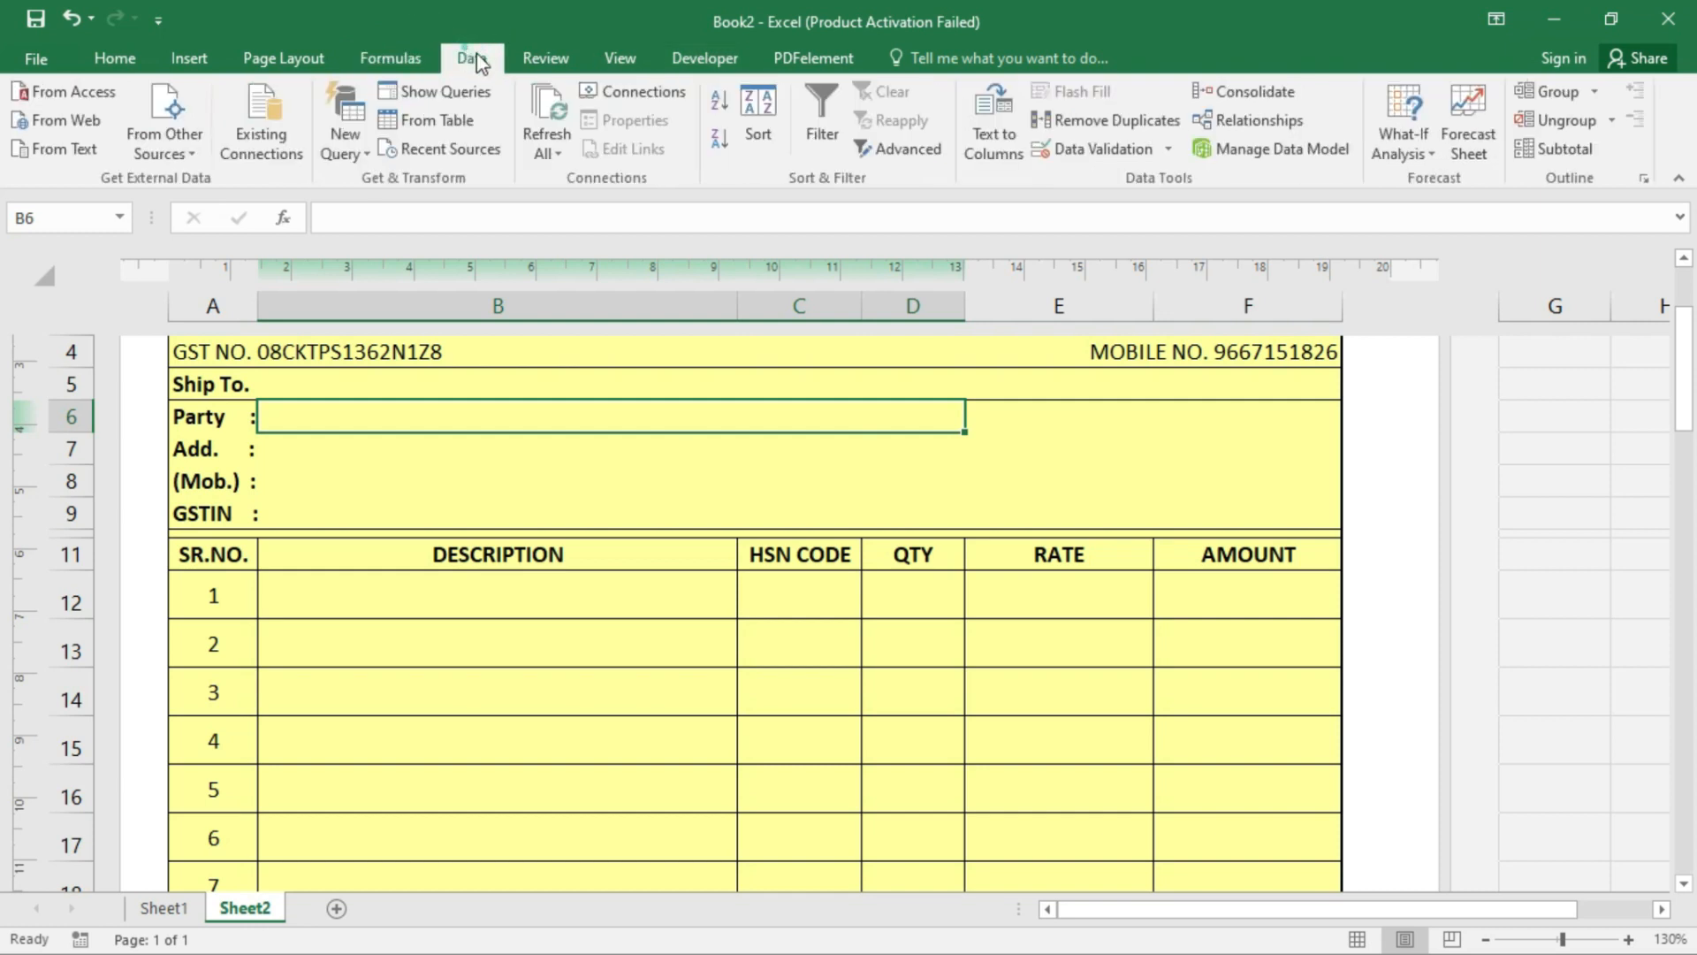
pyautogui.click(1096, 148)
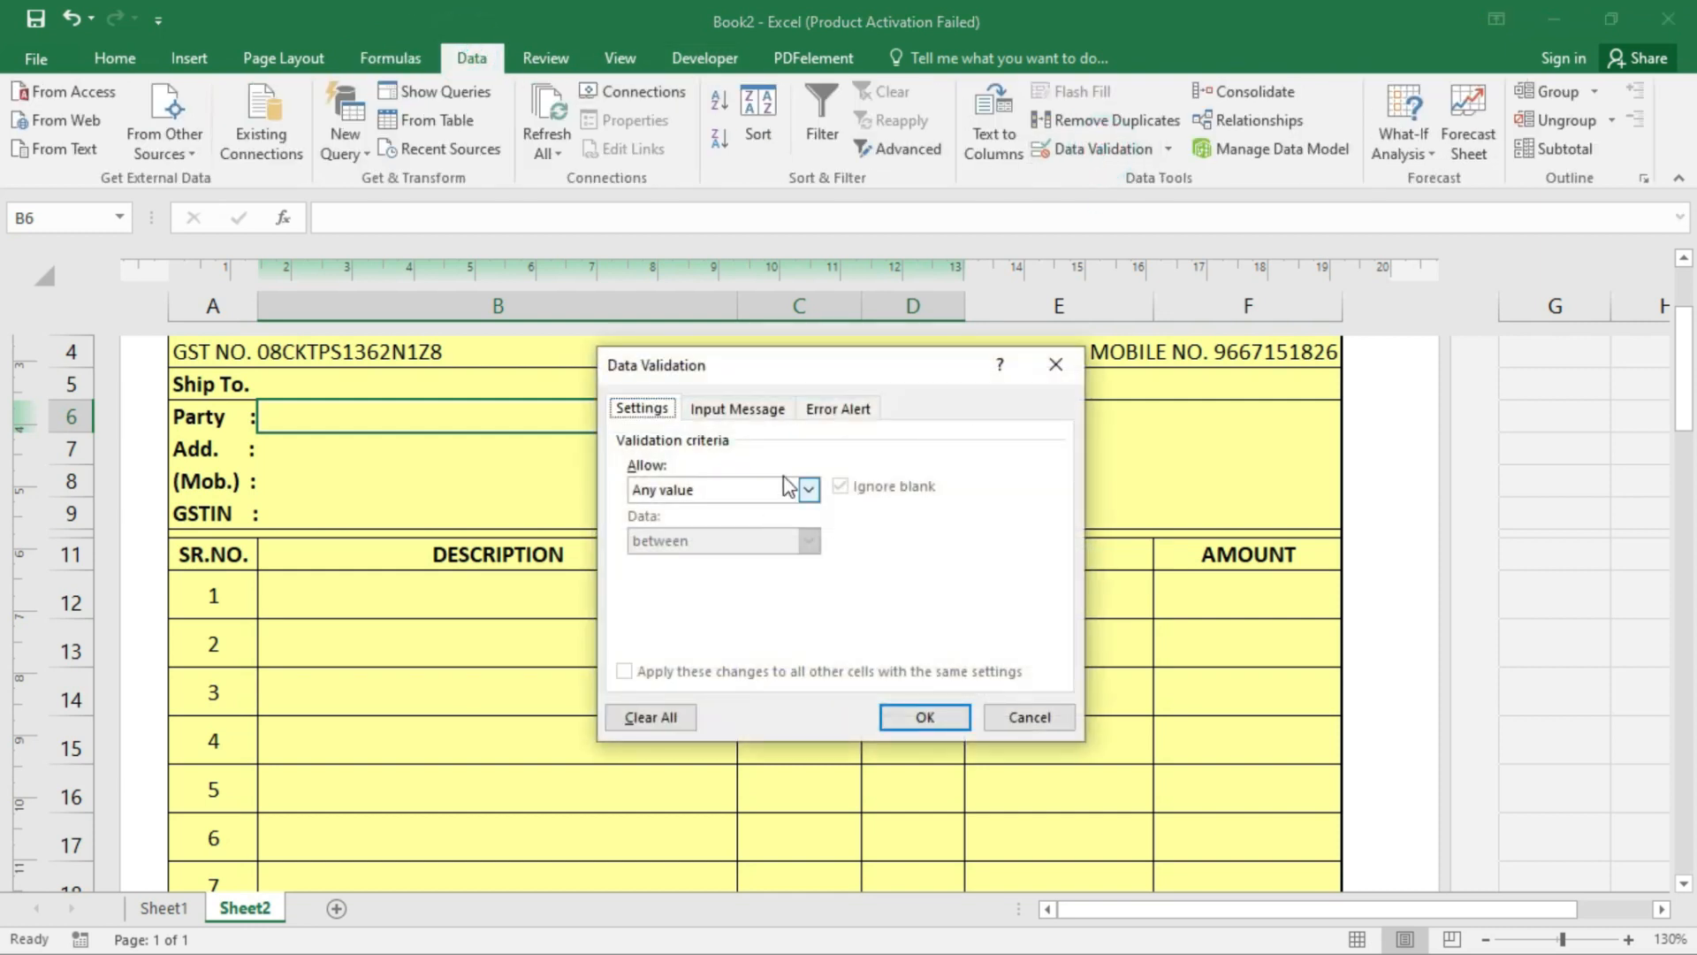
pyautogui.click(789, 488)
pyautogui.click(699, 559)
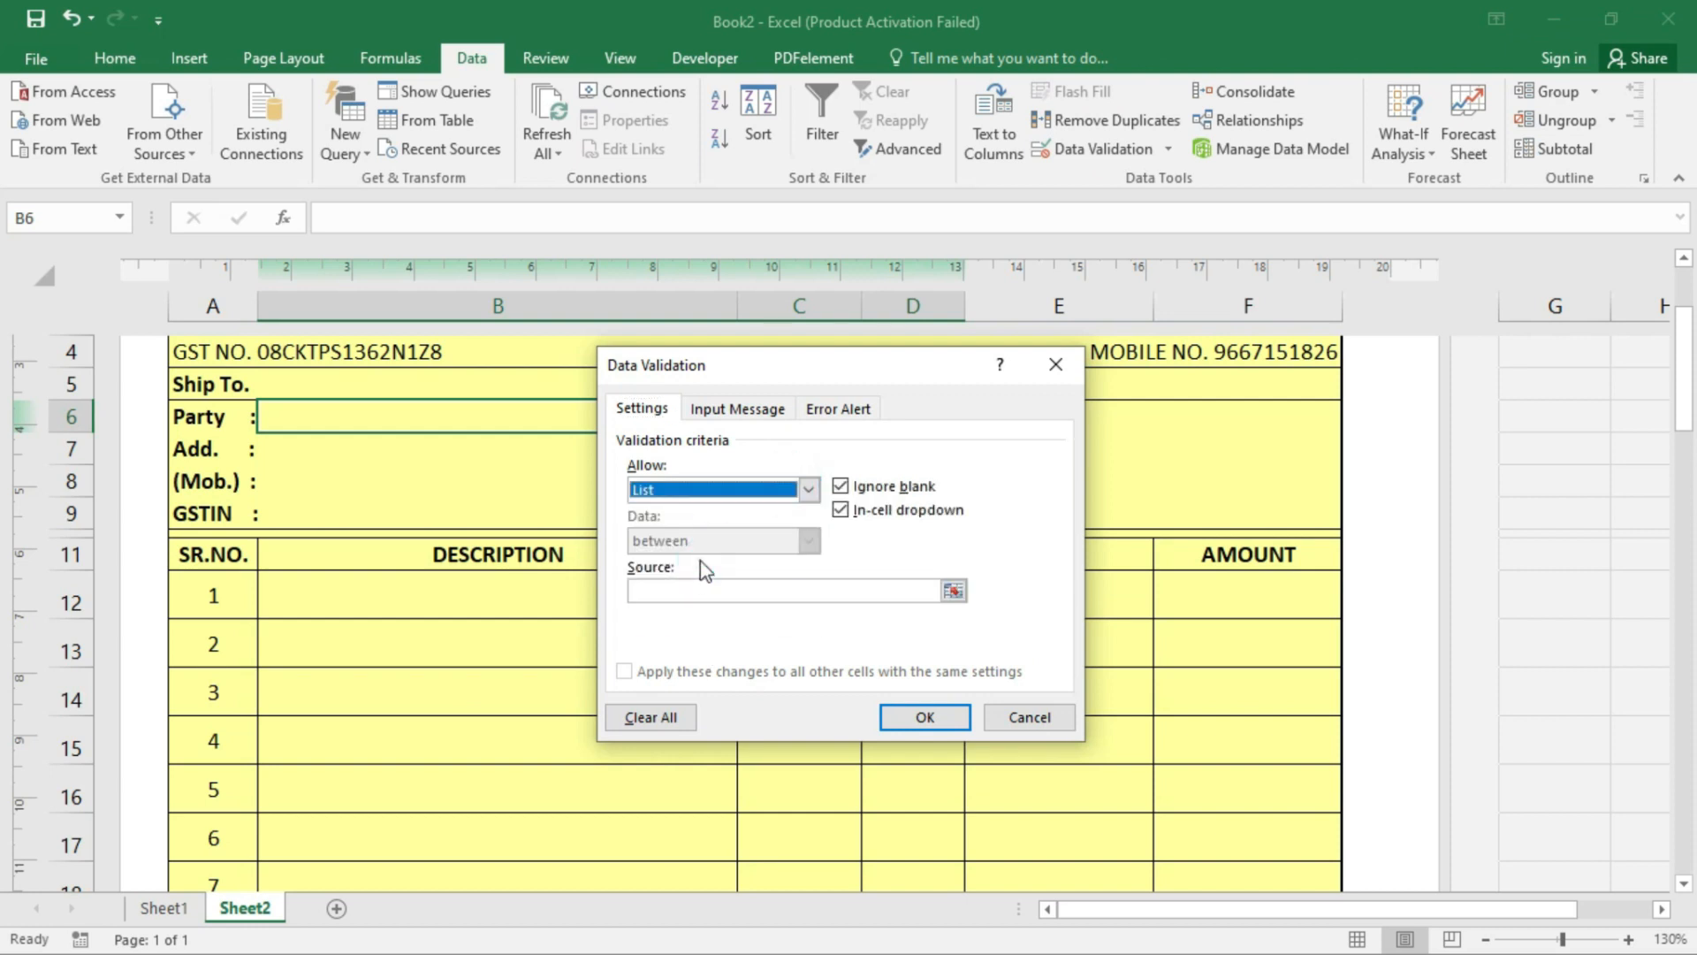
pyautogui.click(729, 589)
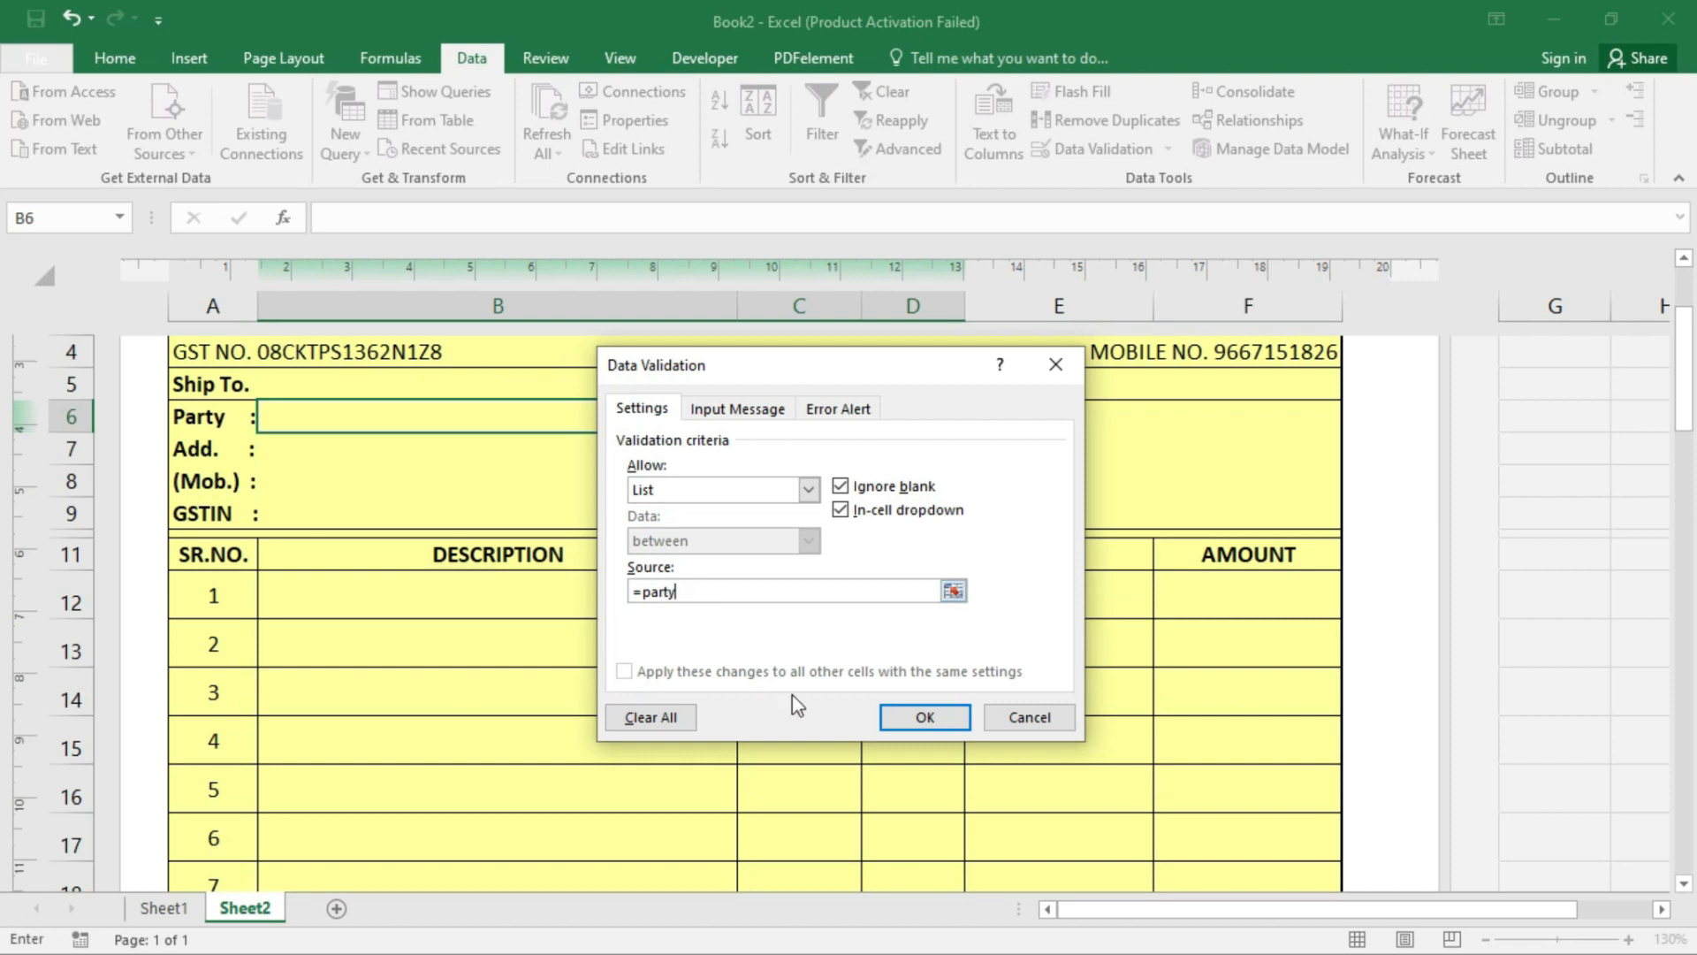
pyautogui.click(937, 716)
# - Pick GADA ELECTRONICS from the Party cell's dropdown
pyautogui.click(975, 422)
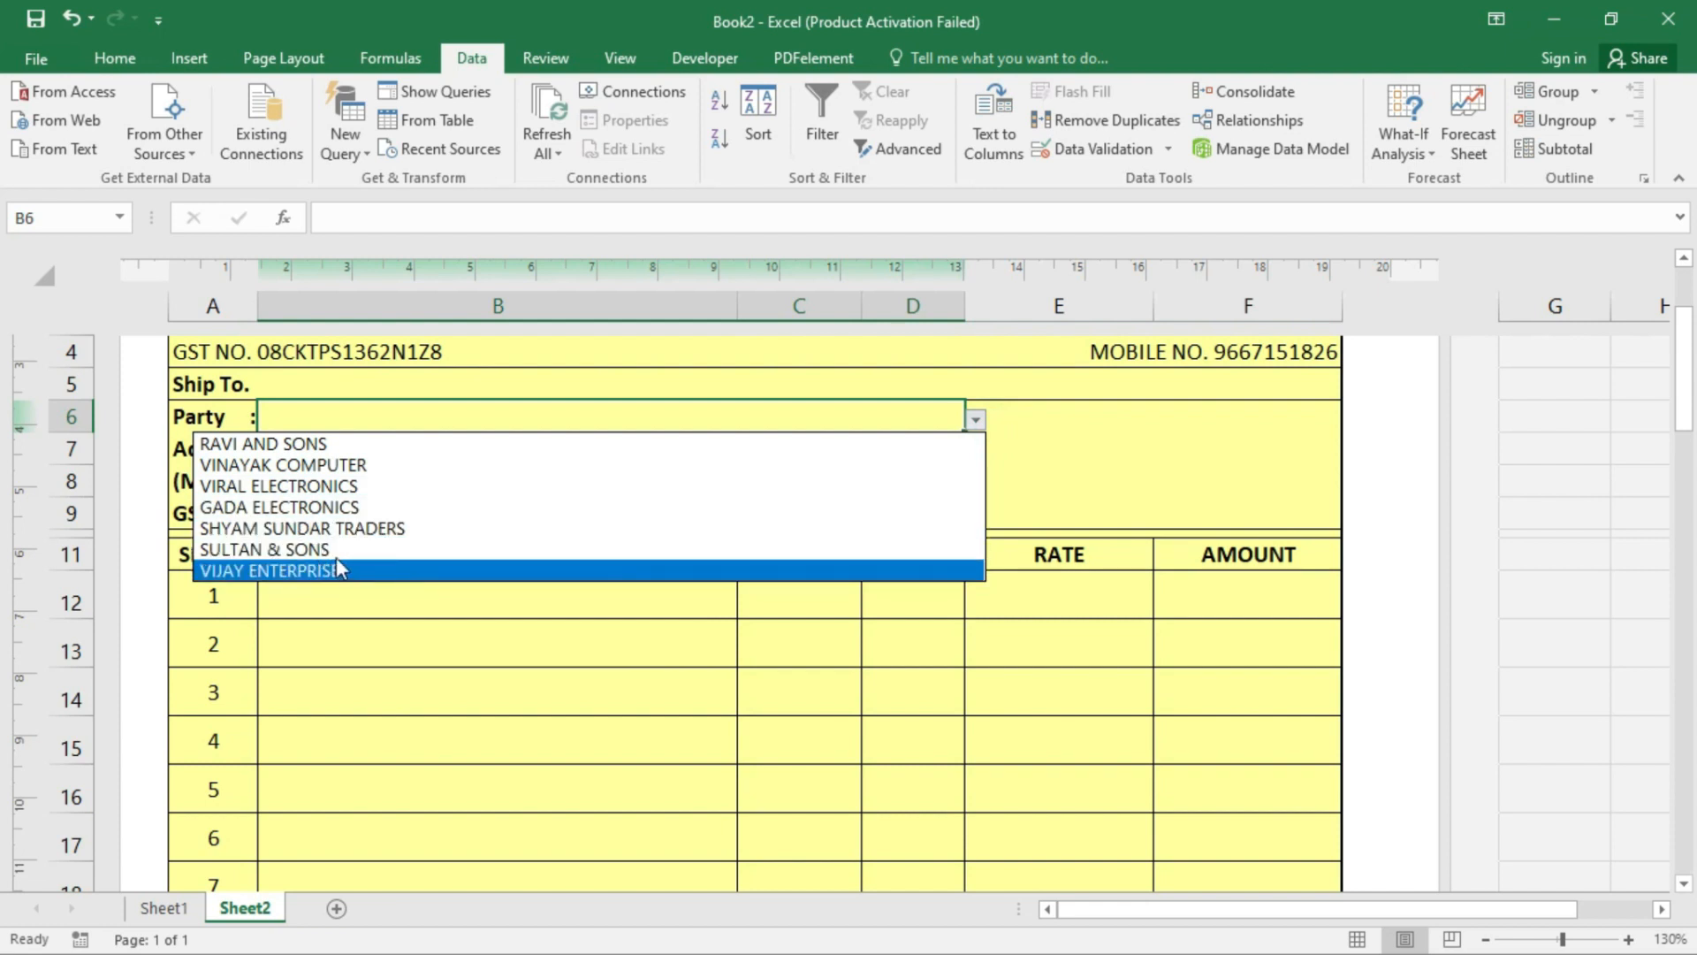
pyautogui.click(483, 669)
pyautogui.click(975, 422)
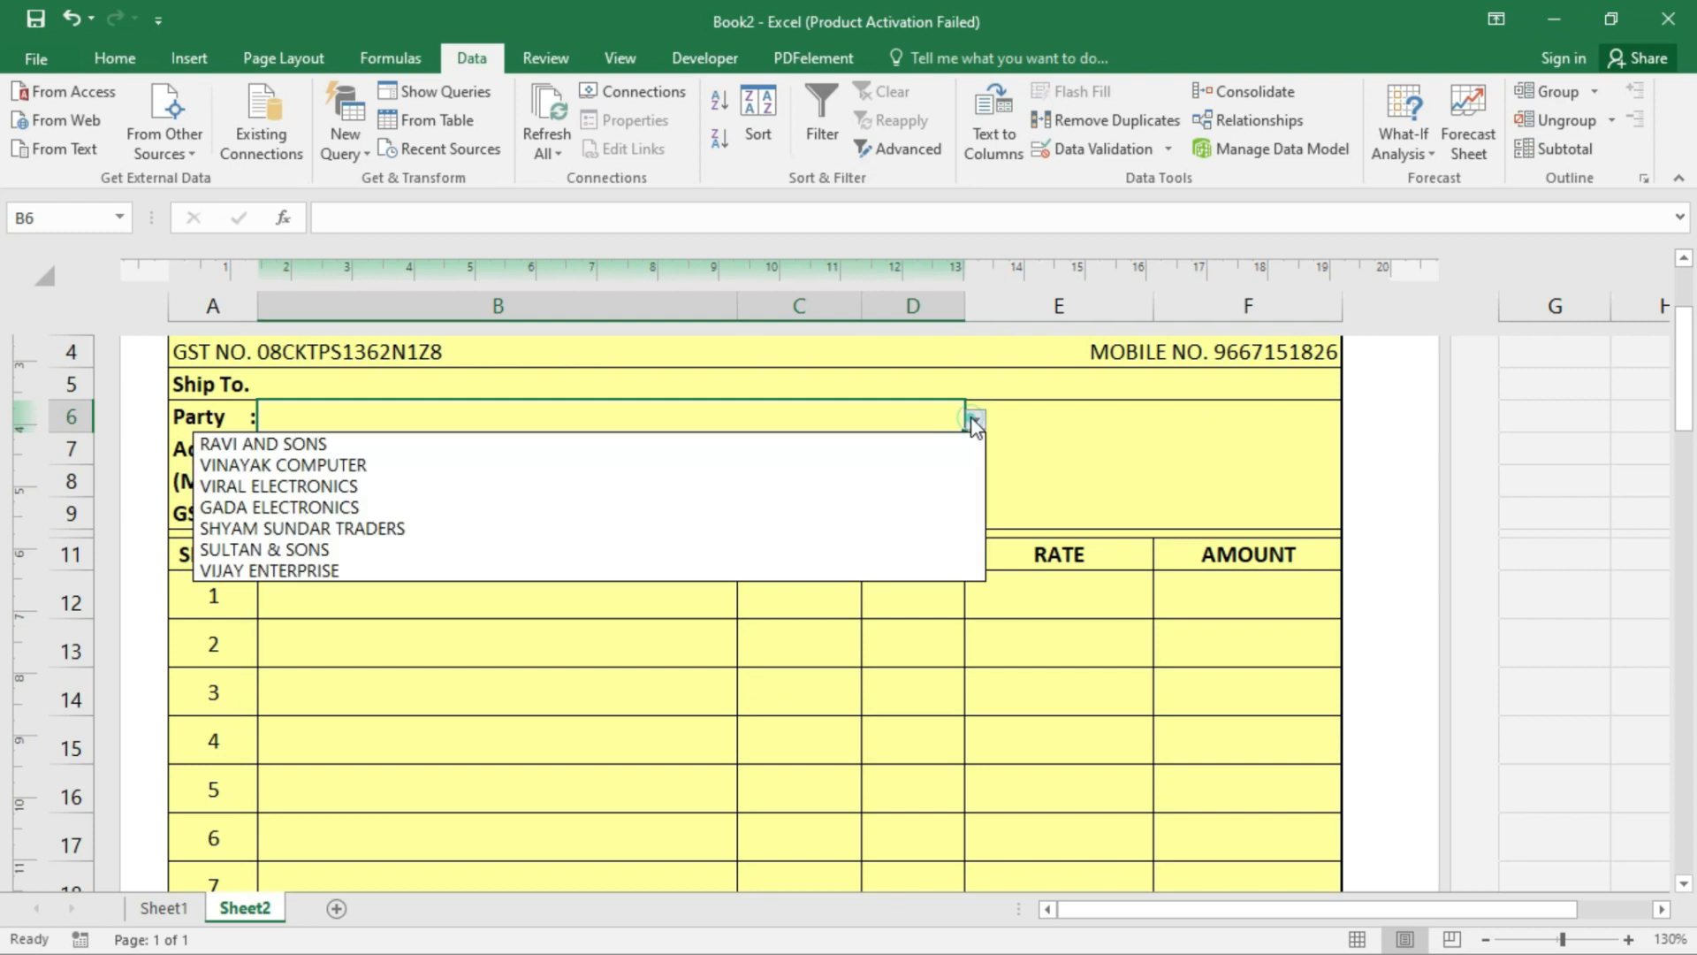
pyautogui.click(371, 509)
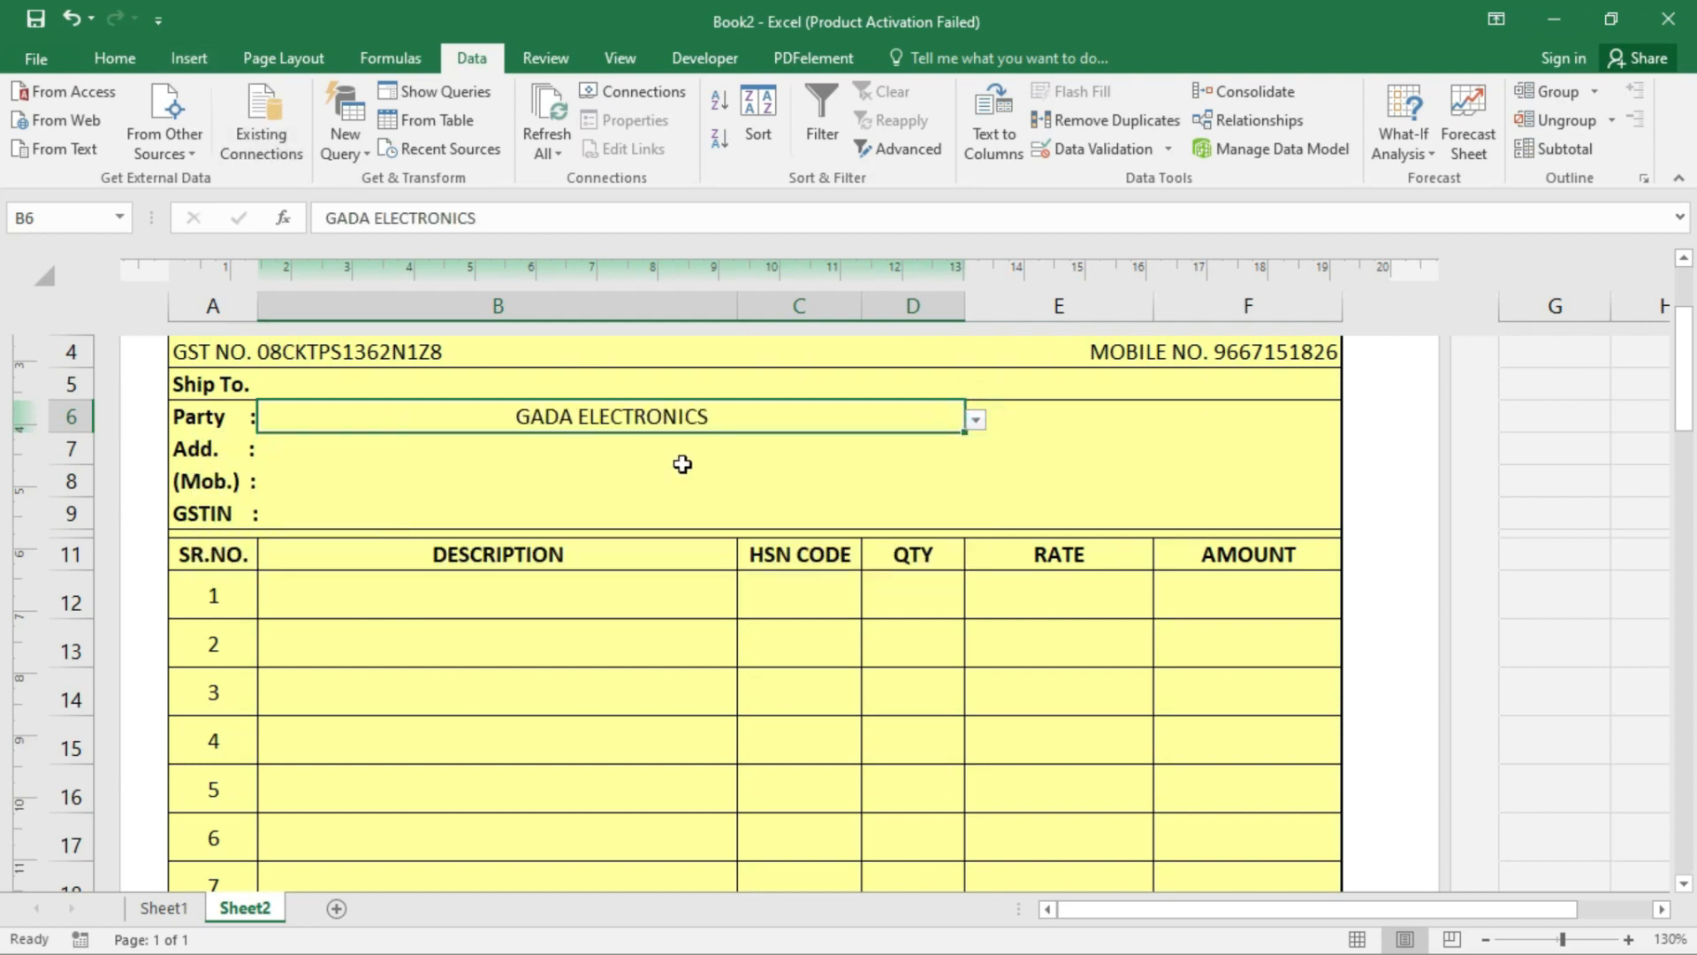
pyautogui.click(115, 58)
# - Bold and left-align the party name, and left-align and vertically centre the Add., Mob. and GSTIN cells
pyautogui.click(213, 138)
pyautogui.click(470, 139)
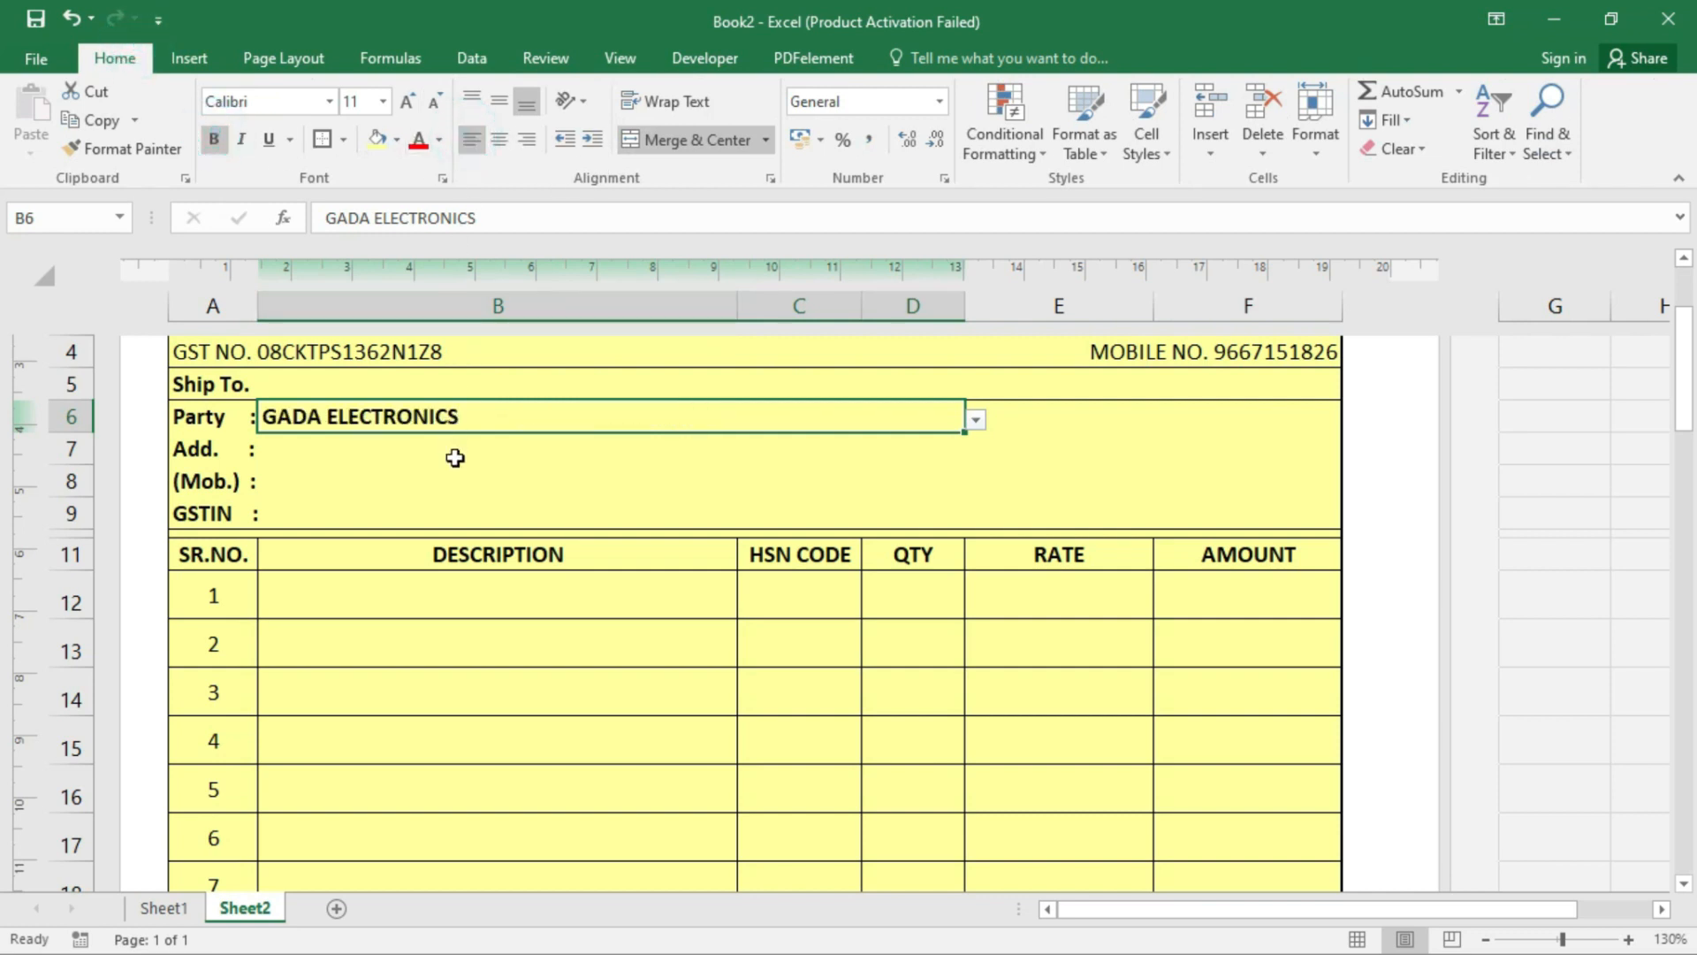
pyautogui.click(457, 452)
pyautogui.moveTo(457, 452); pyautogui.dragTo(458, 523)
pyautogui.click(473, 139)
pyautogui.click(499, 105)
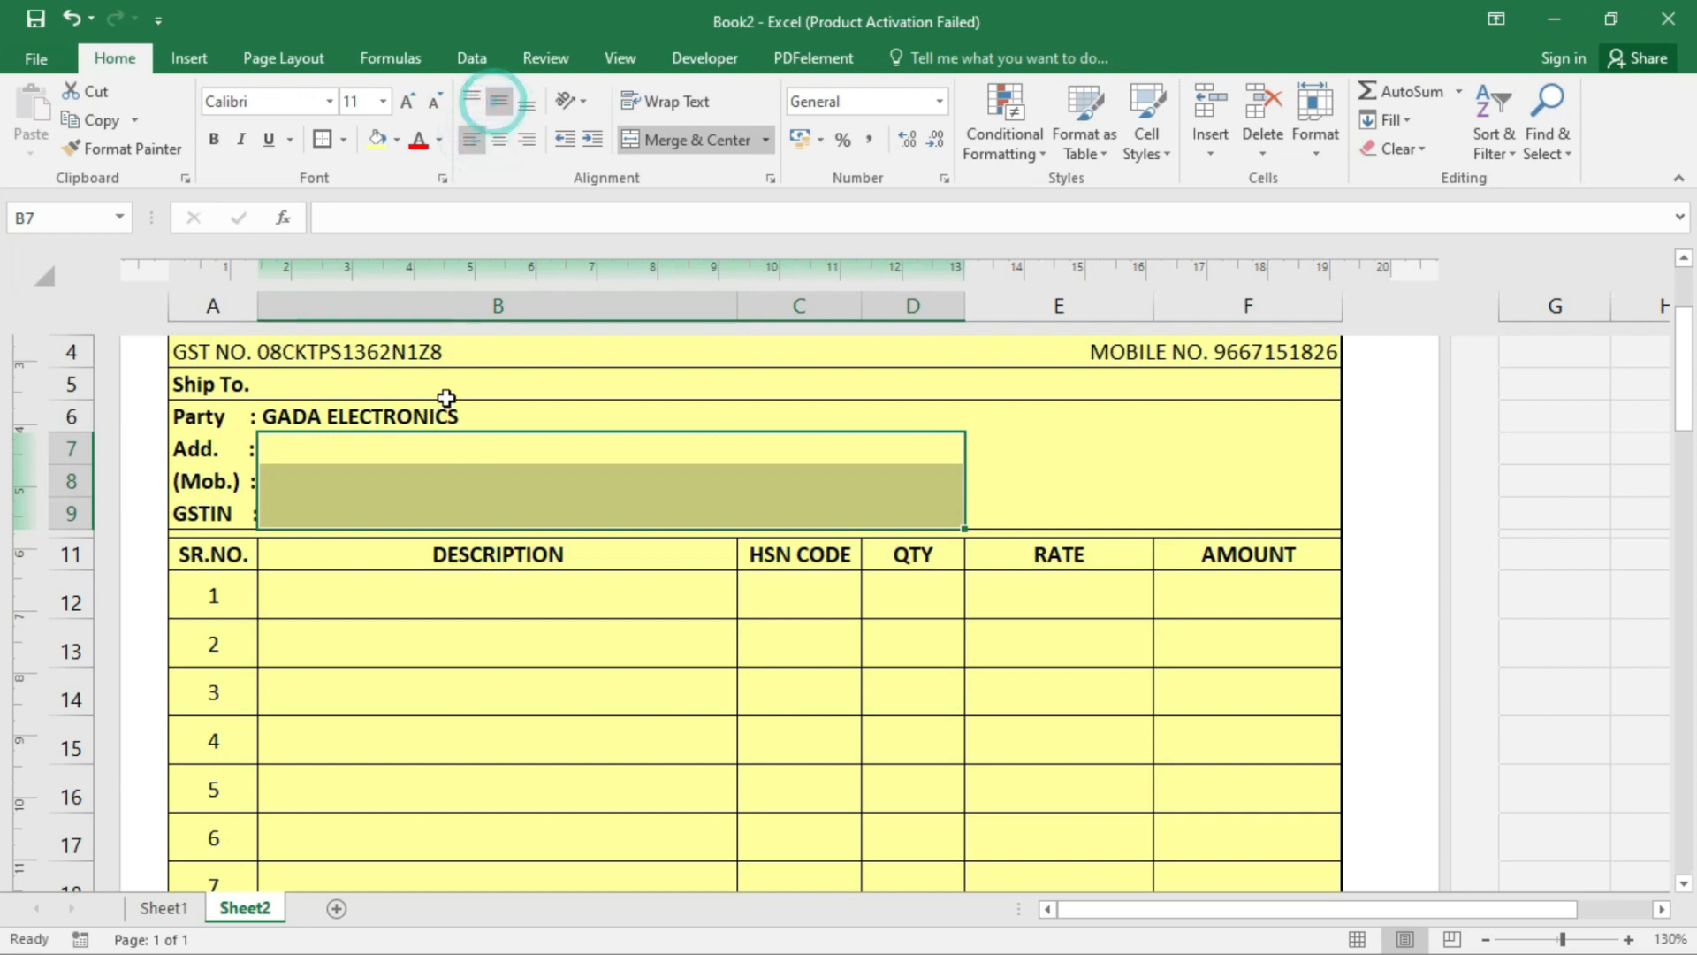
pyautogui.click(448, 403)
pyautogui.click(418, 477)
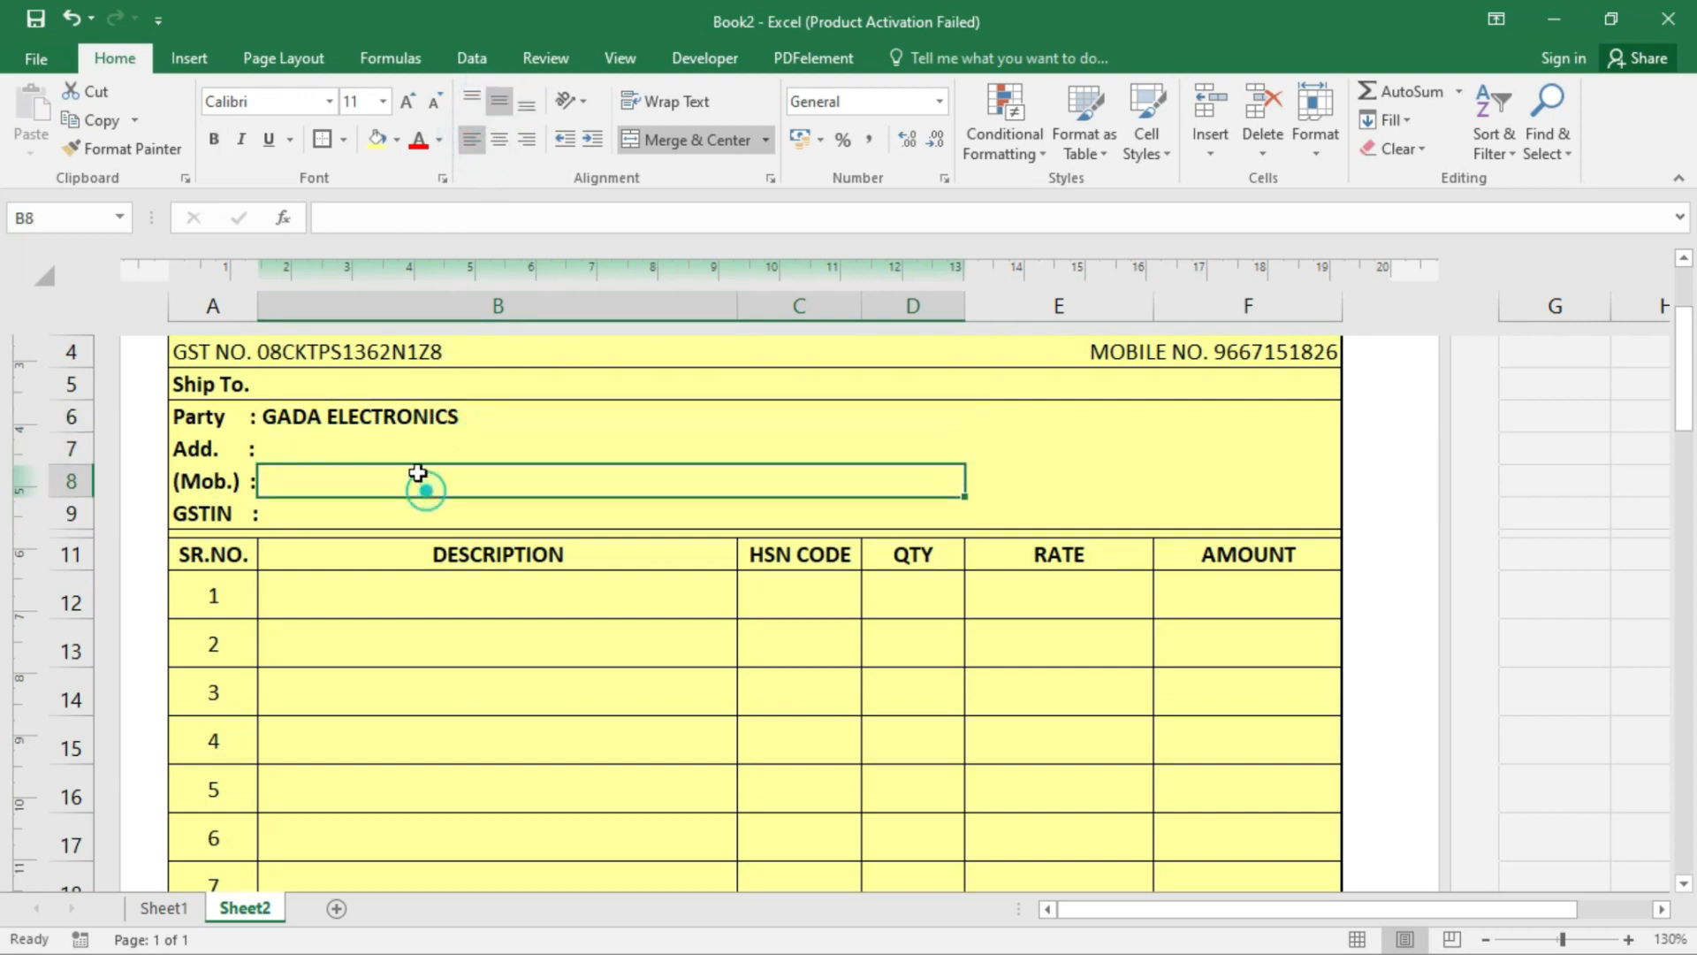
# - Start the B7 address formula =VLOOKUP(B6,party_detail, using the name suggestion
pyautogui.click(414, 439)
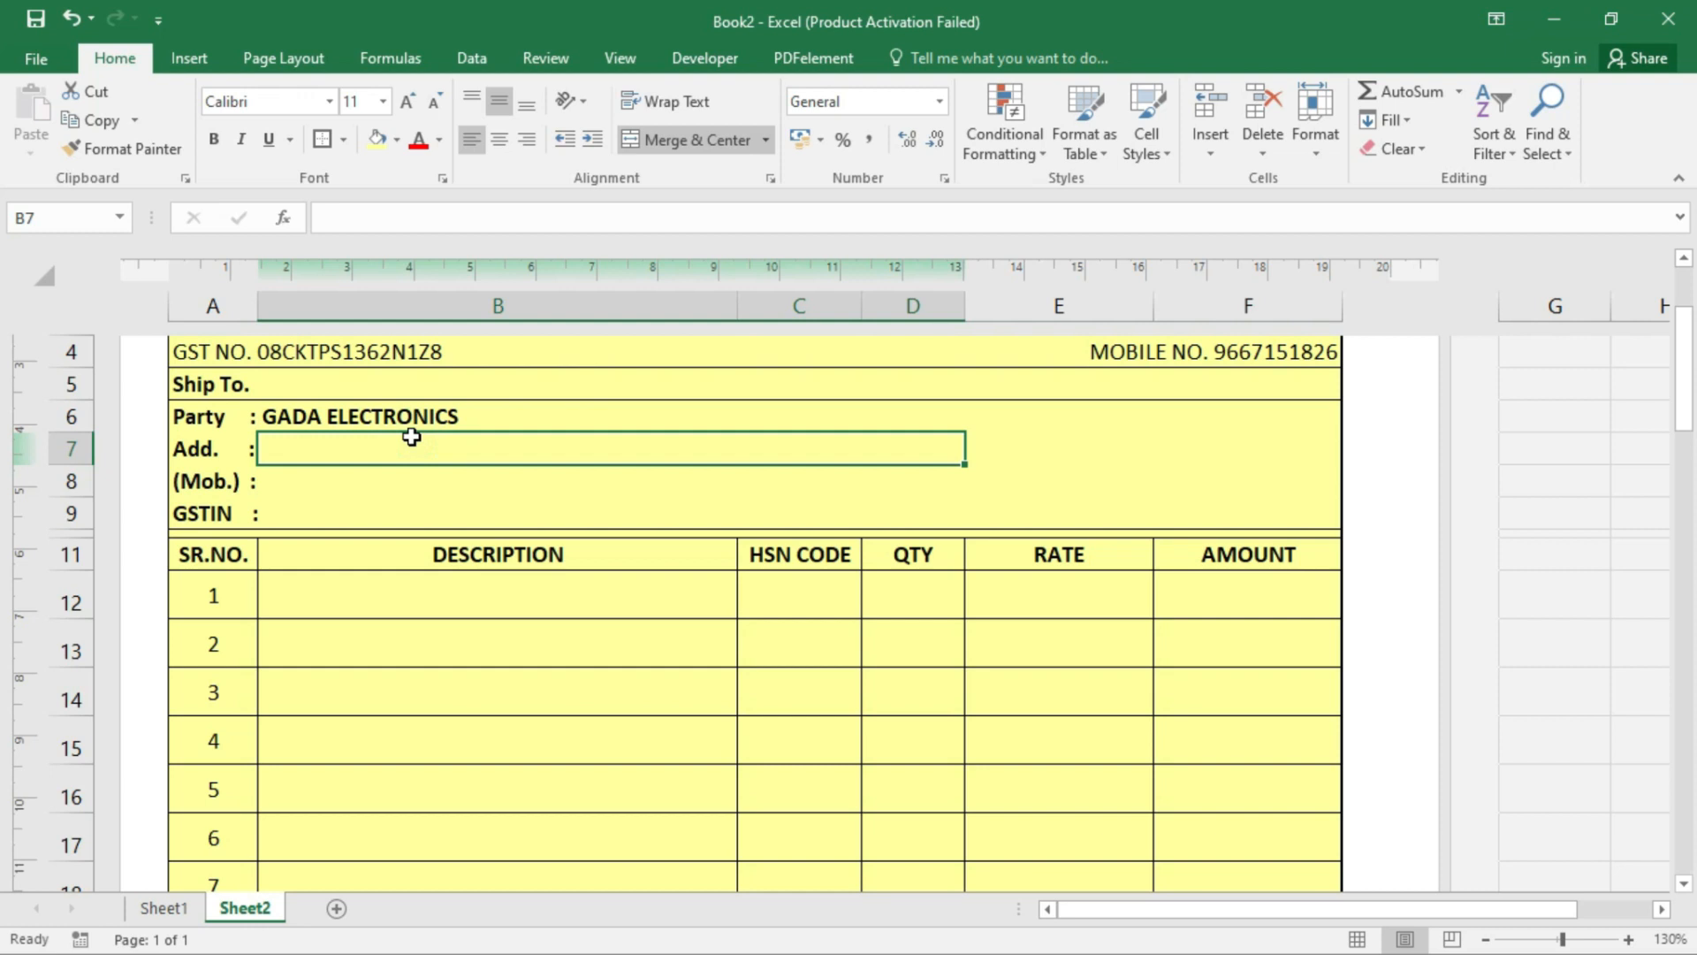
pyautogui.write('=v')
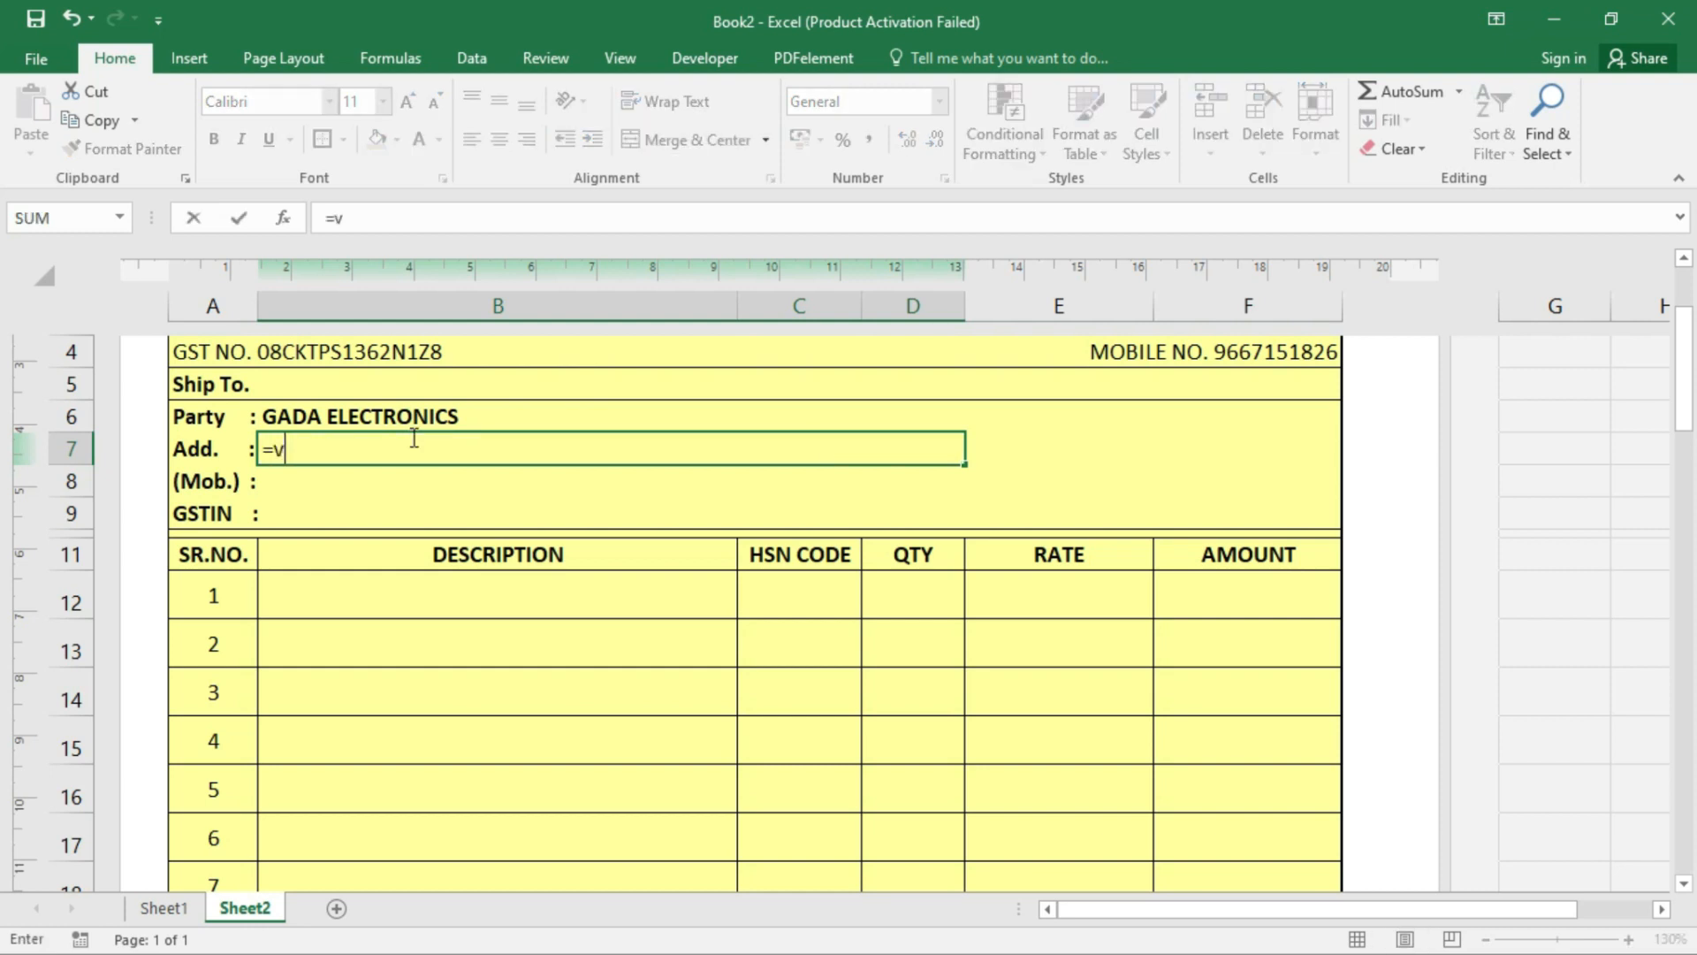
pyautogui.write('lookup(')
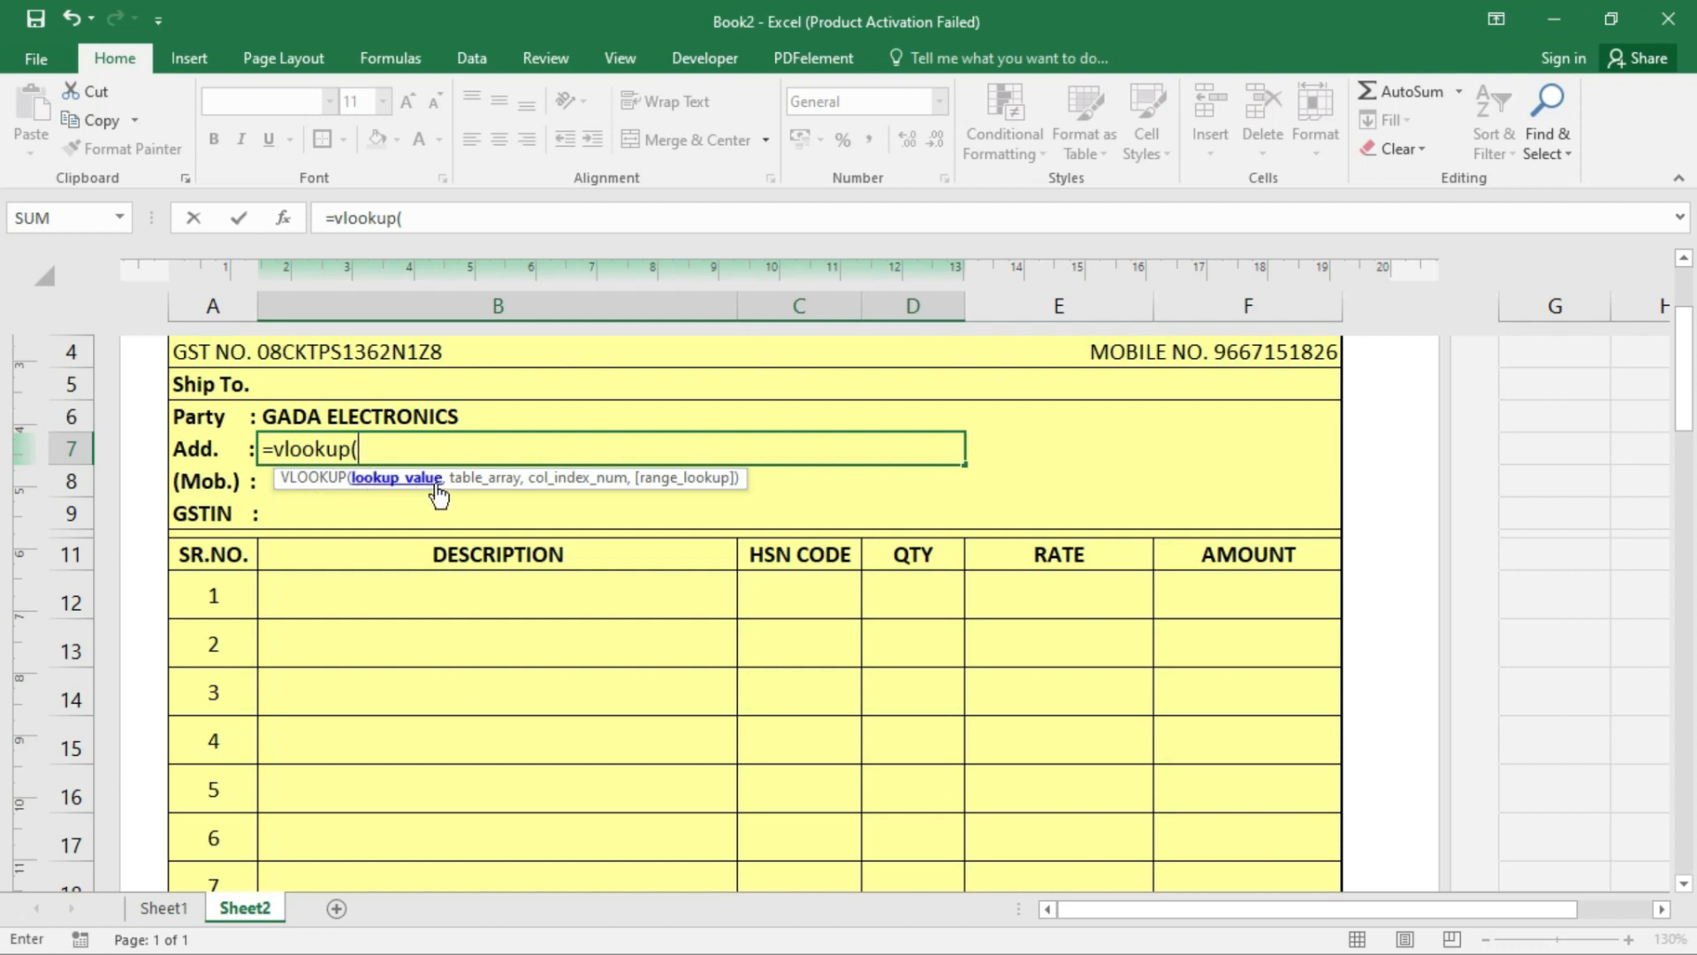
pyautogui.click(445, 412)
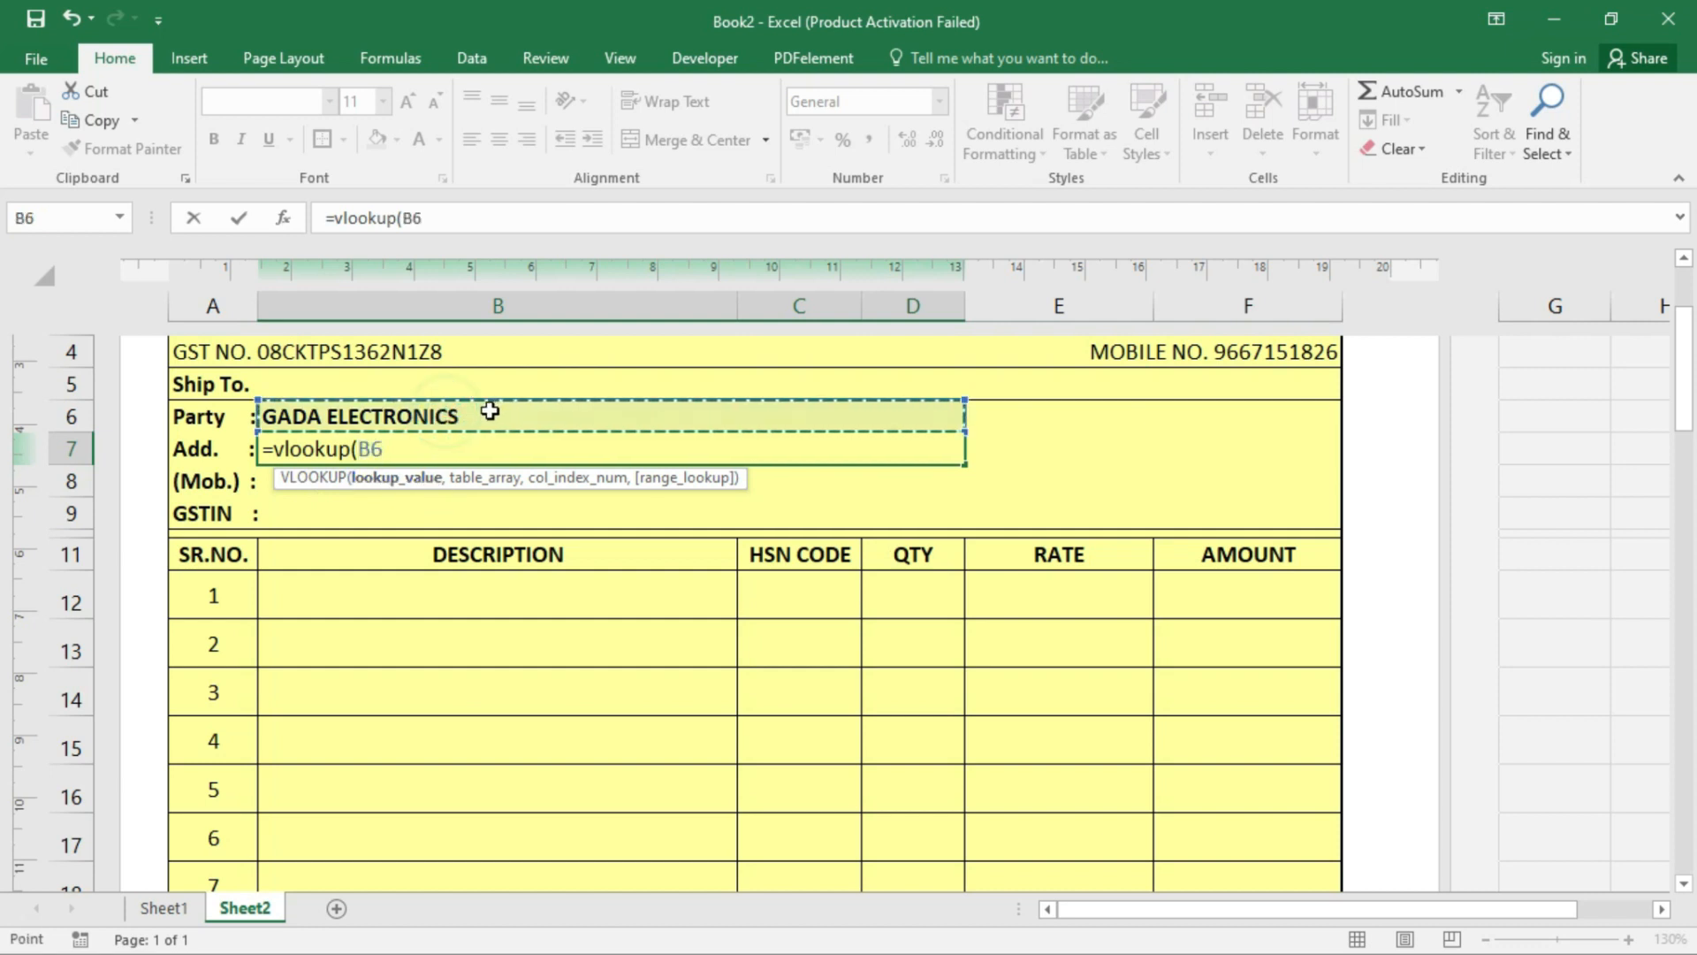
pyautogui.write(',')
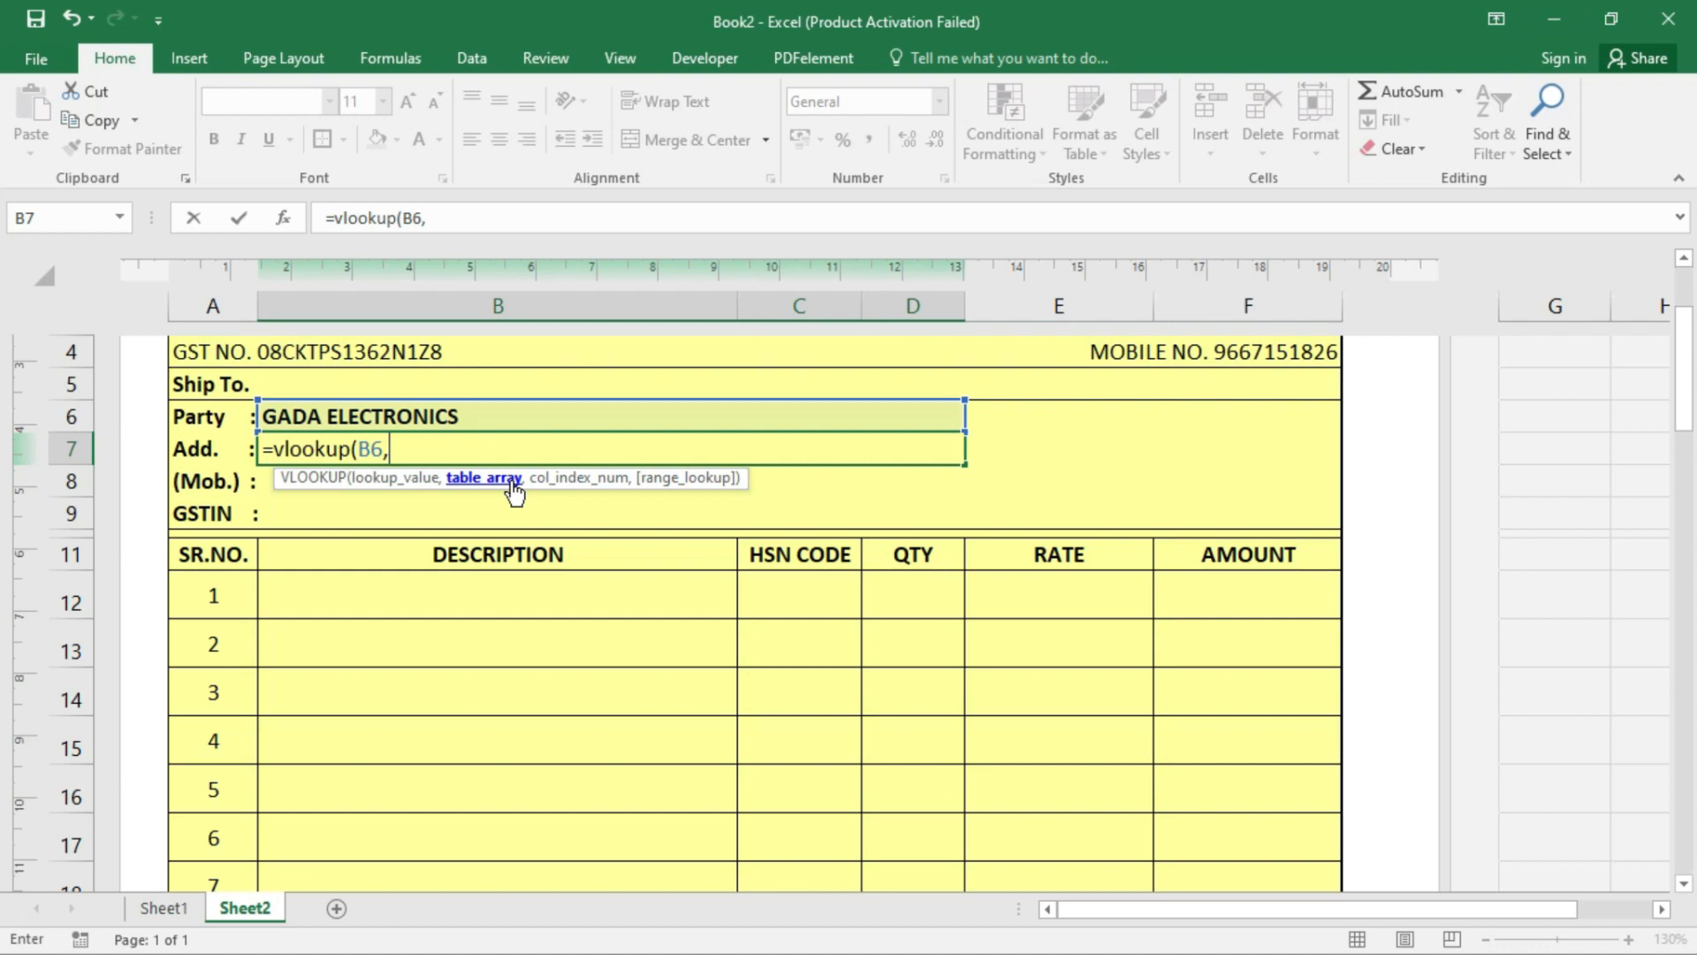
pyautogui.write('party')
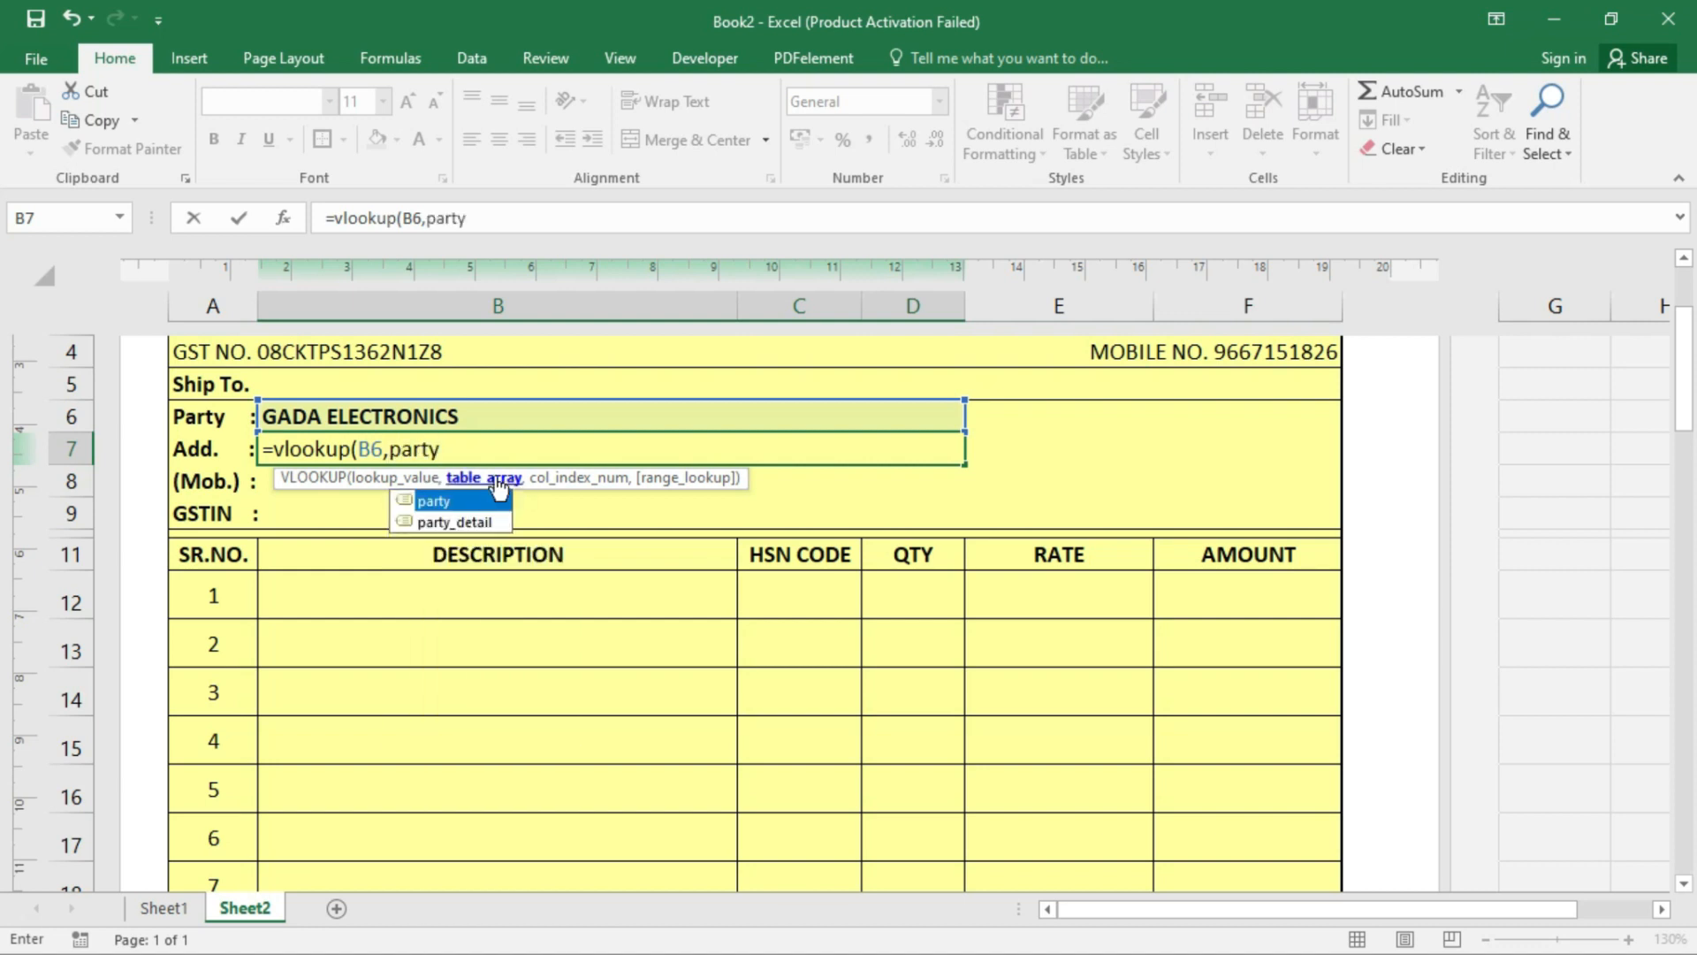
pyautogui.click(473, 522)
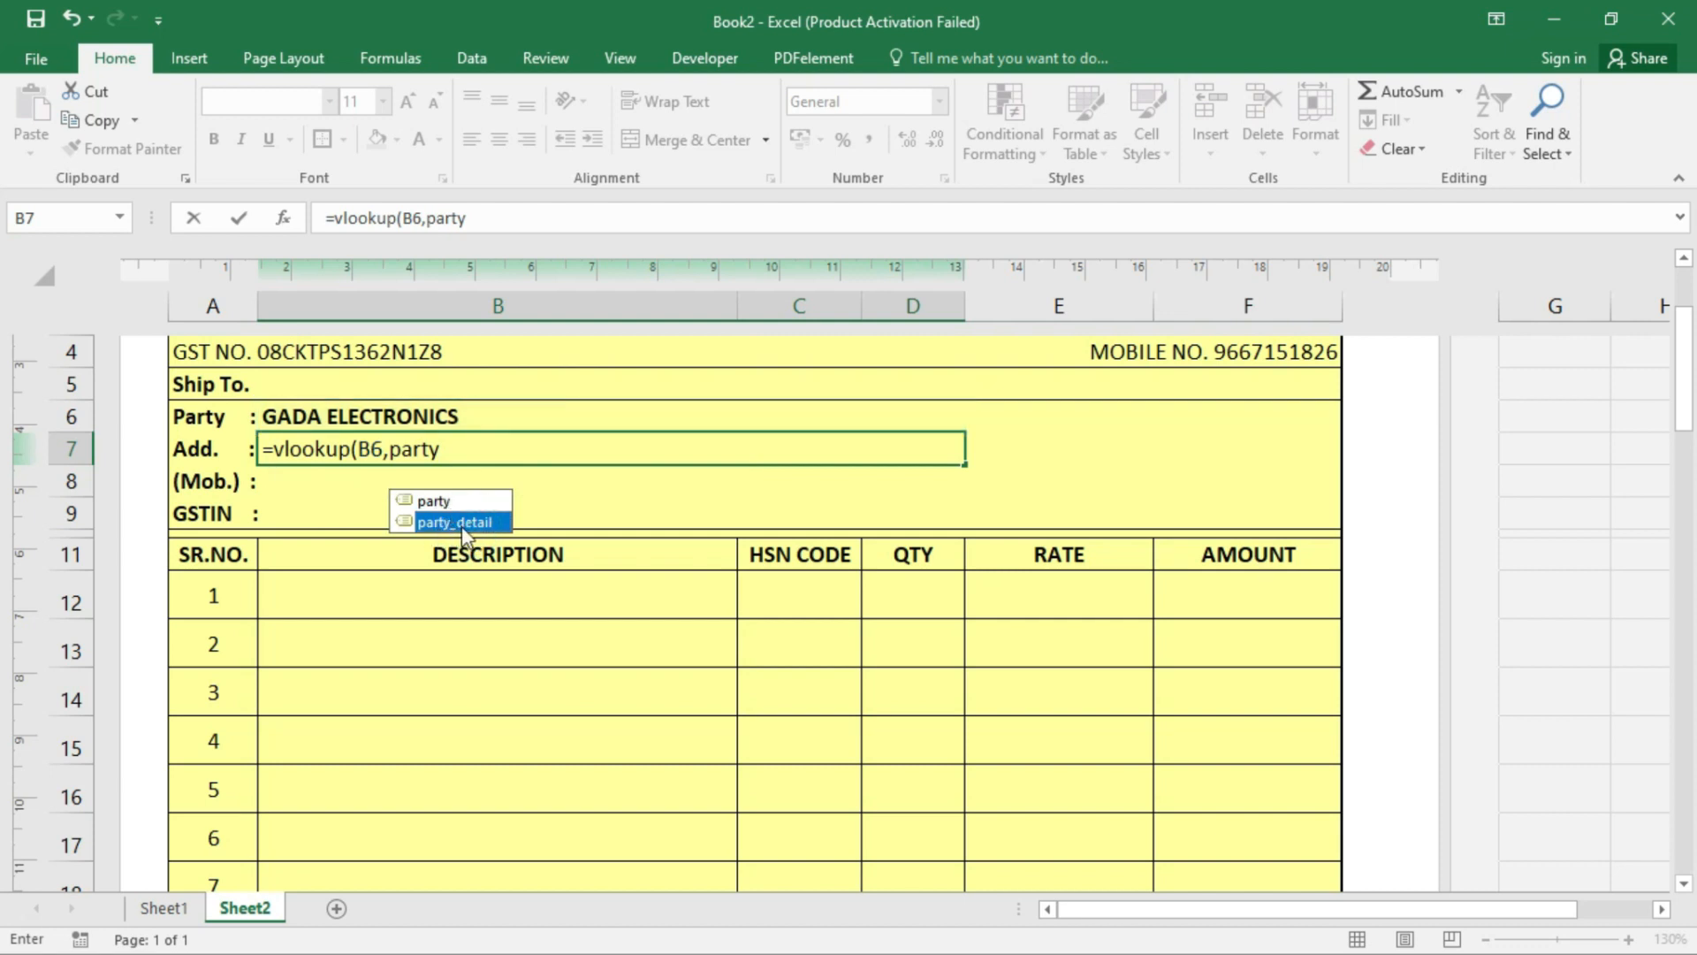
pyautogui.doubleClick(461, 522)
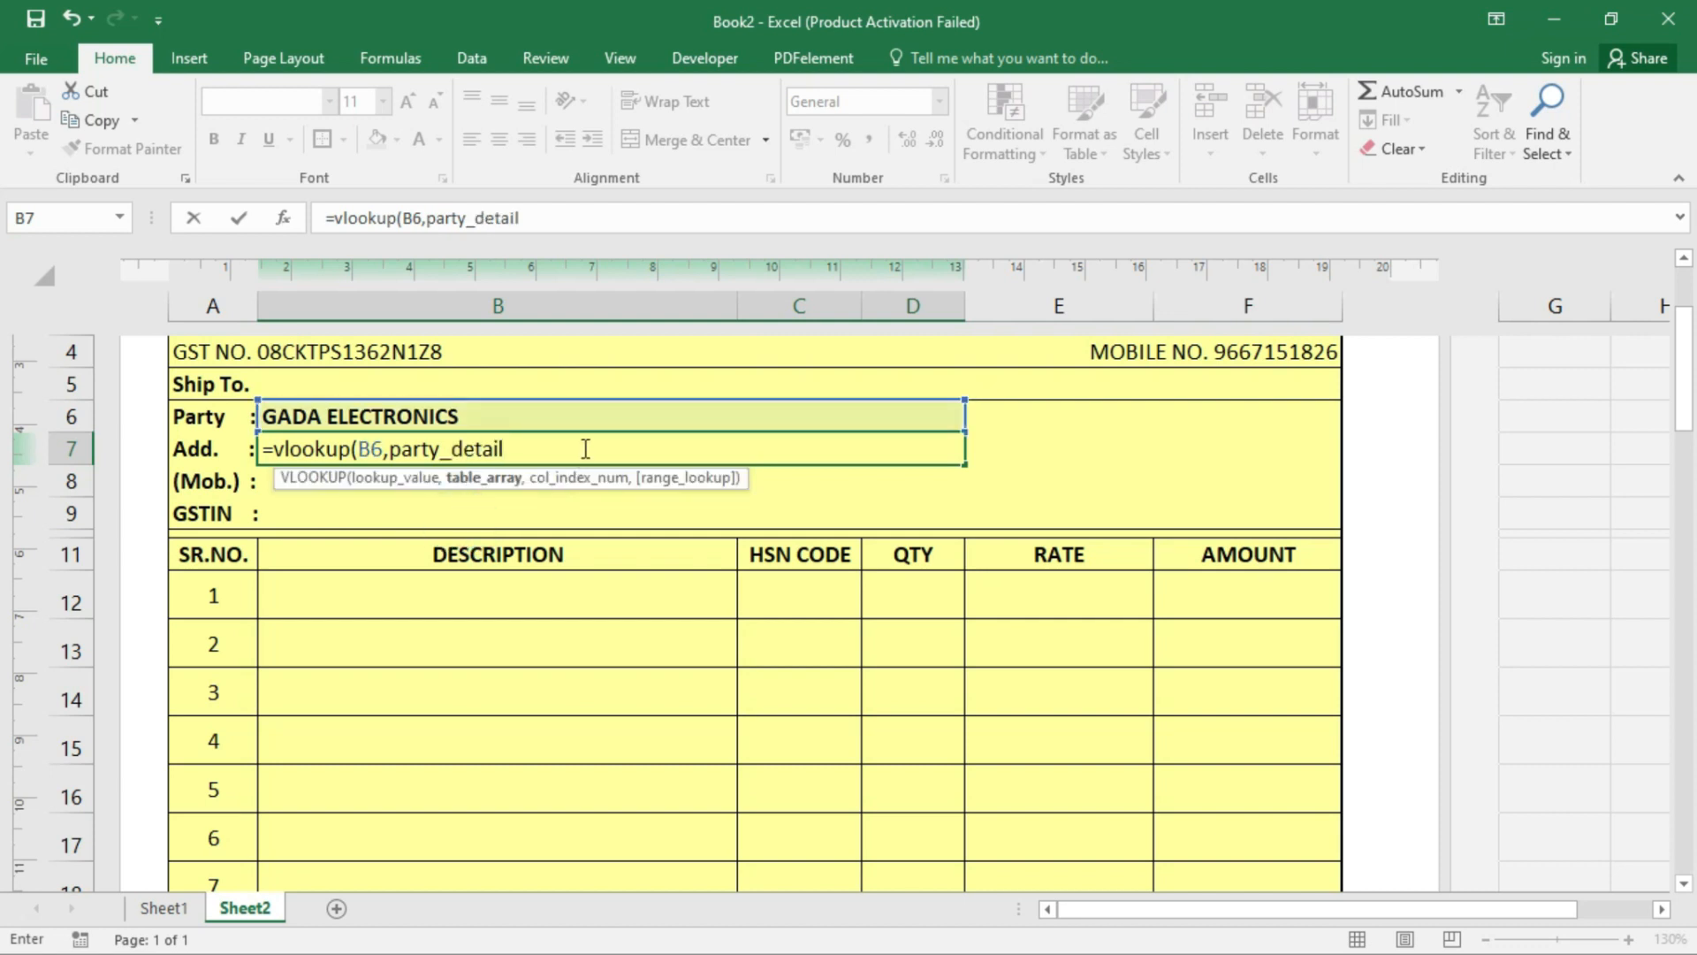
pyautogui.write(',')
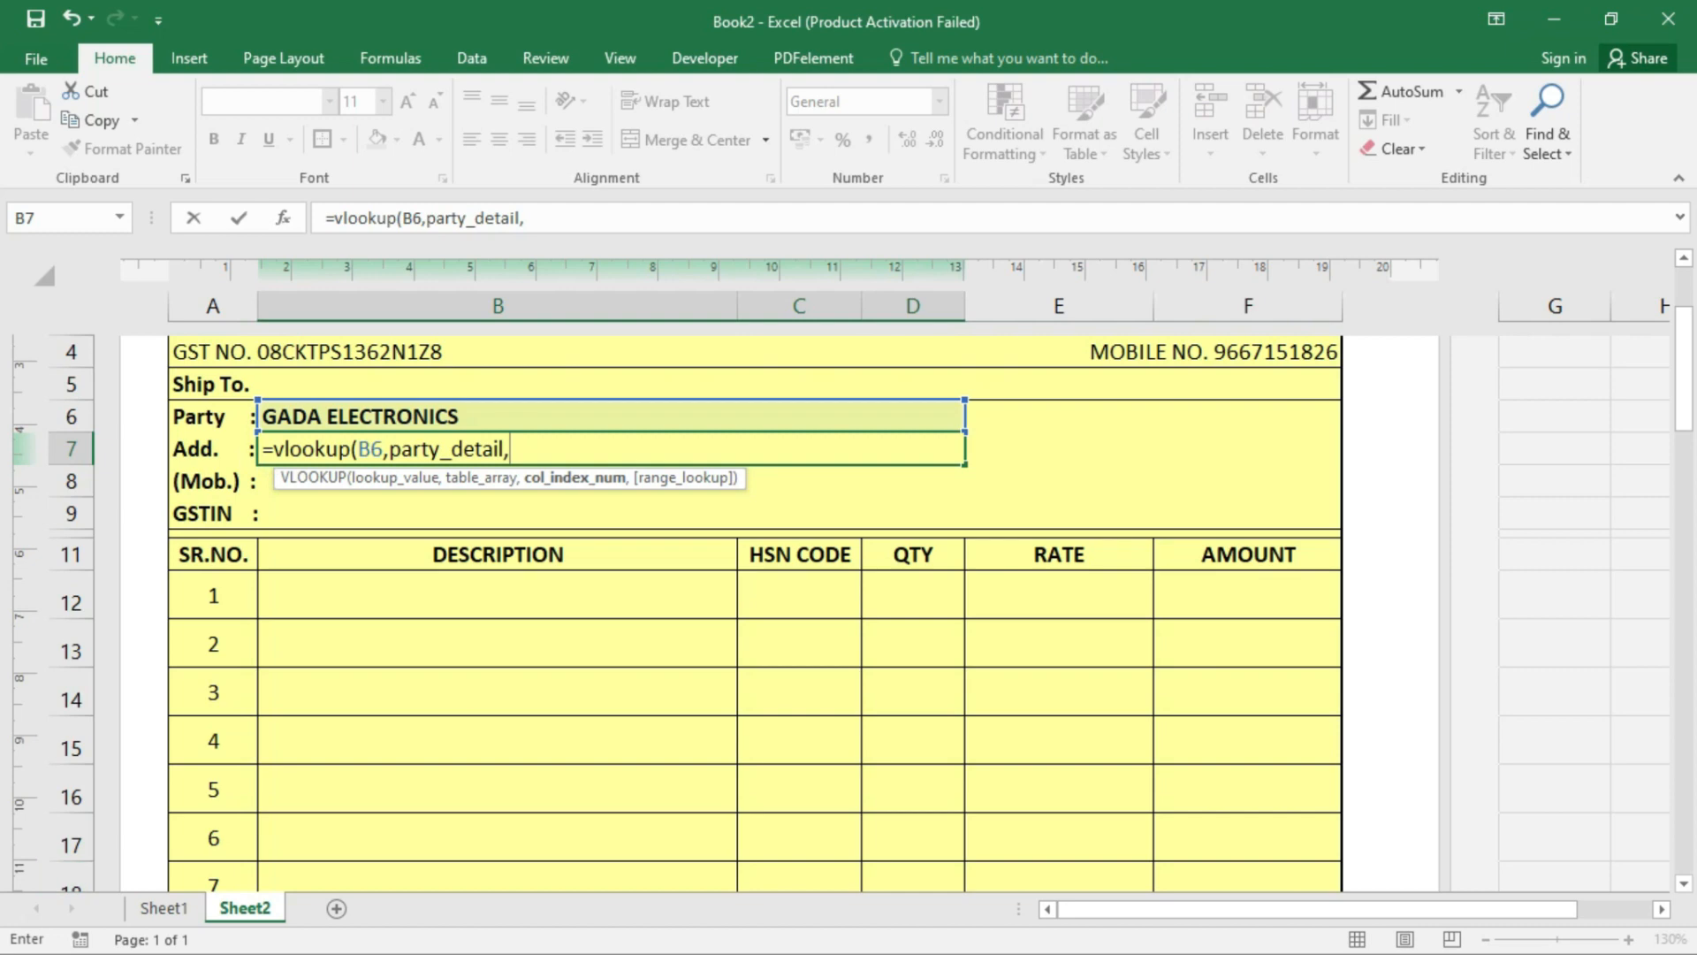
# - Remove the stray sheet reference, re-insert party_detail, and complete the lookup with column 2 and exact match
pyautogui.click(163, 909)
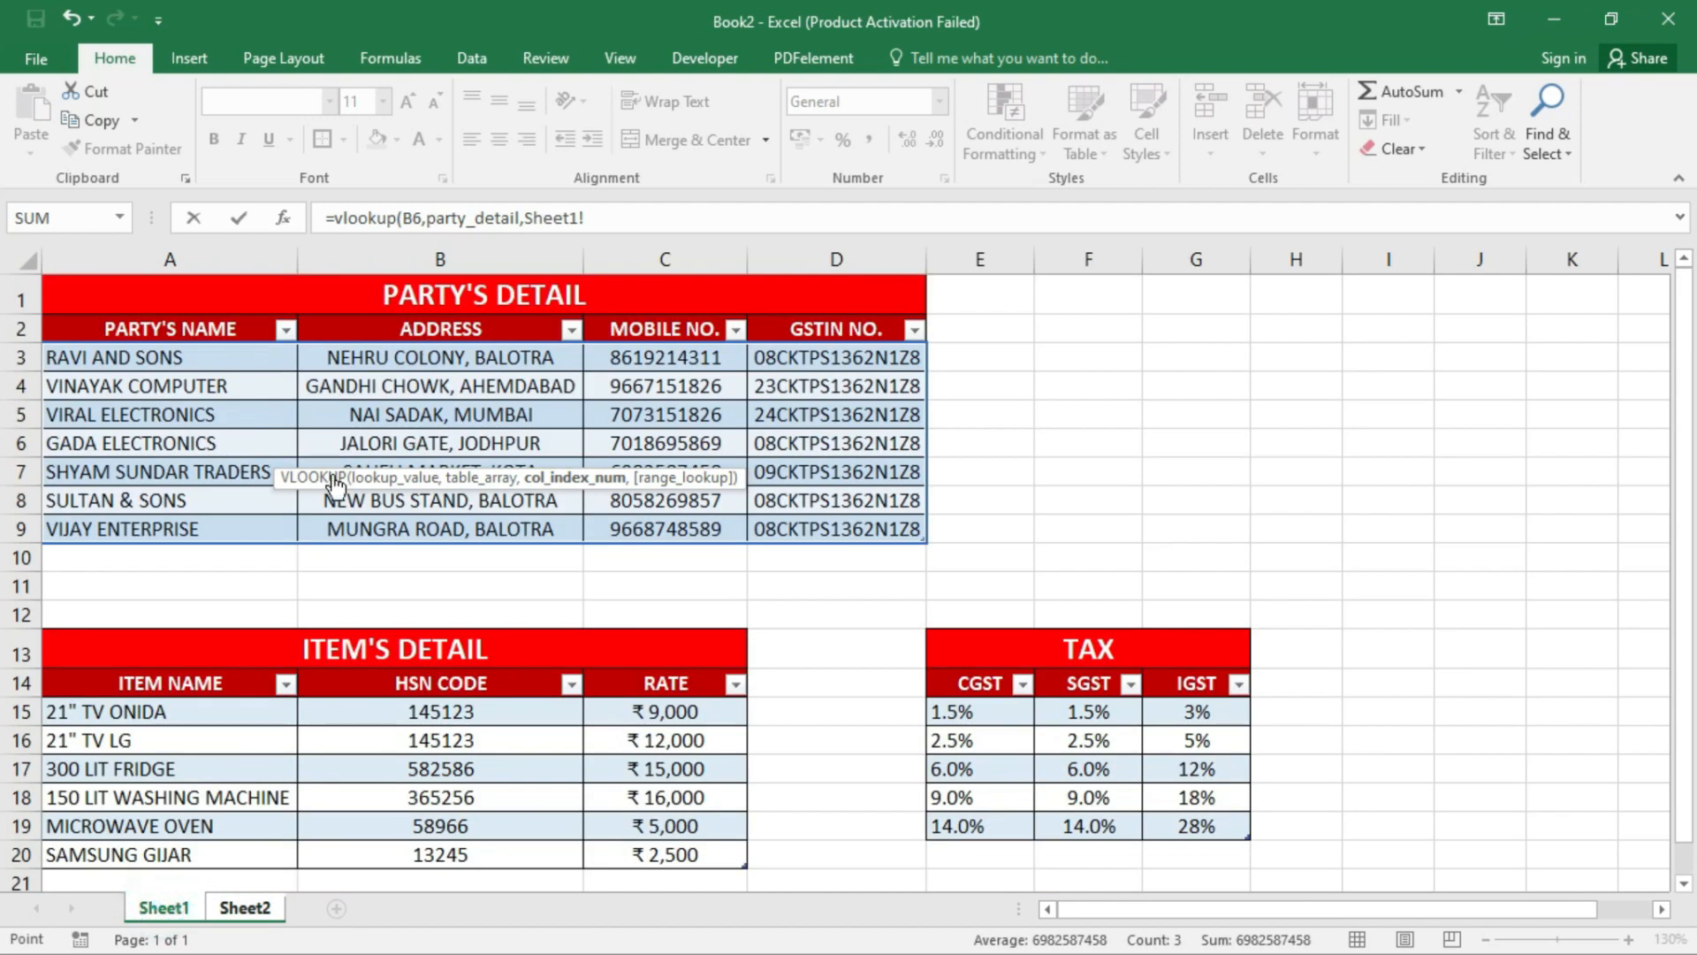
pyautogui.click(240, 910)
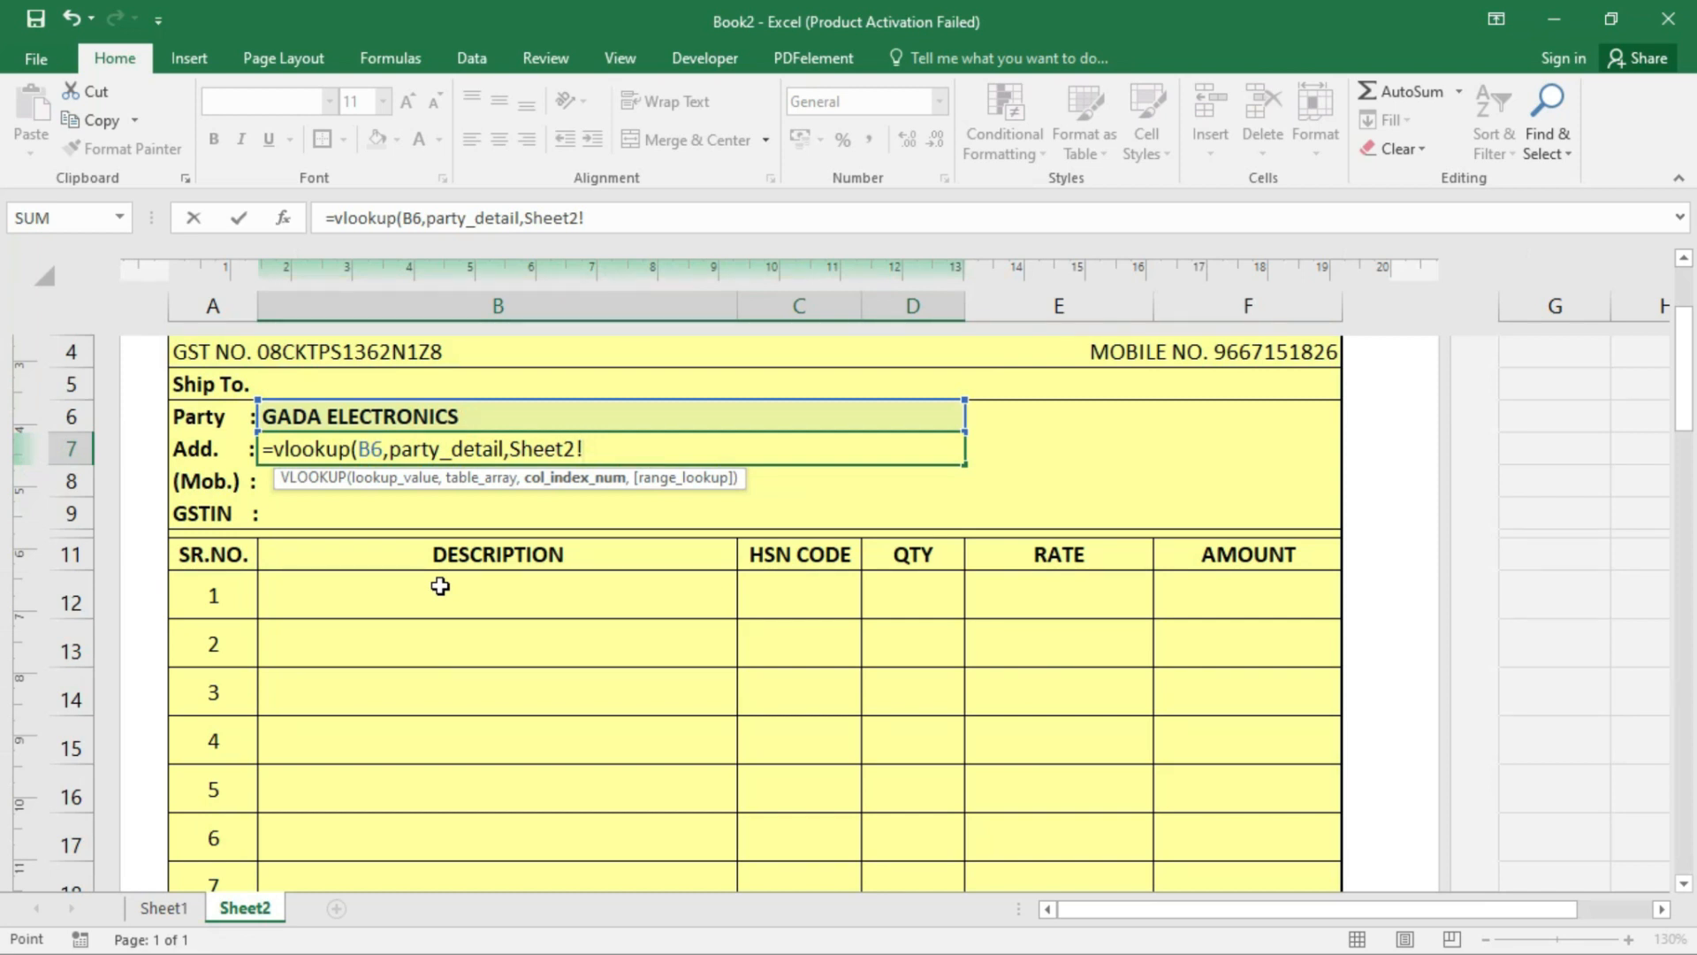
pyautogui.press('BackSpace')
pyautogui.press('BackSpace')
pyautogui.press('BackSpace')
pyautogui.press('BackSpace')
pyautogui.press('BackSpace')
pyautogui.press('BackSpace')
pyautogui.press('BackSpace')
pyautogui.press('BackSpace')
pyautogui.press('BackSpace')
pyautogui.press('BackSpace')
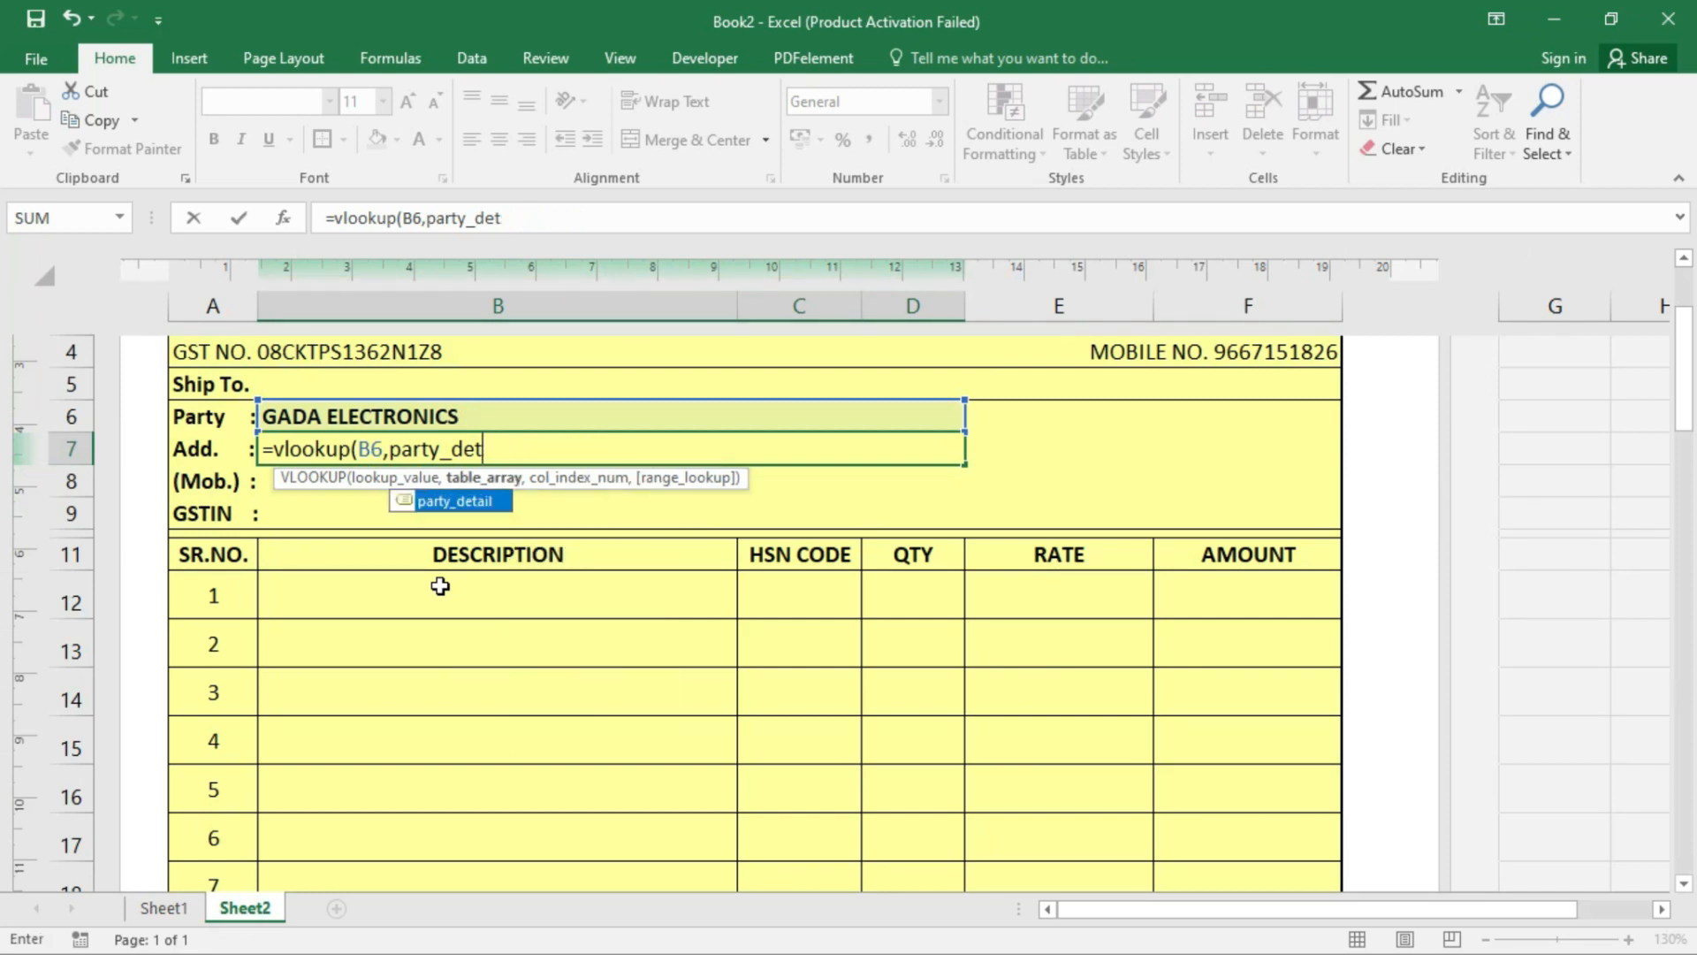
pyautogui.press('BackSpace')
pyautogui.press('BackSpace')
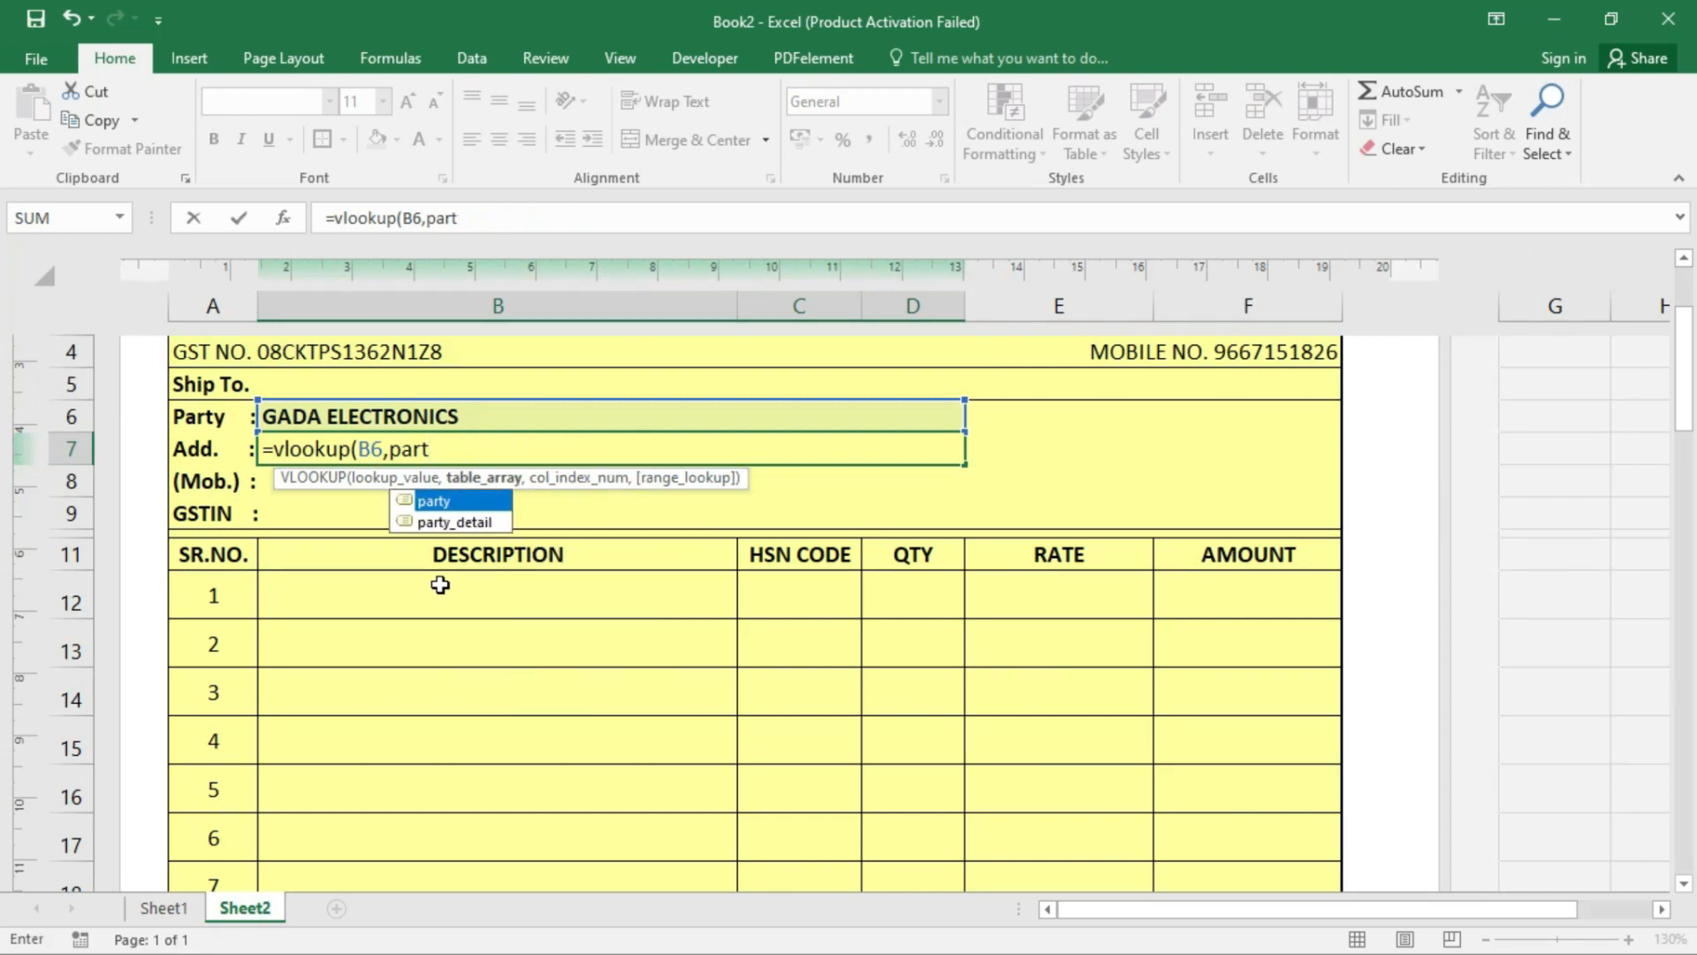
pyautogui.doubleClick(457, 521)
pyautogui.write(',')
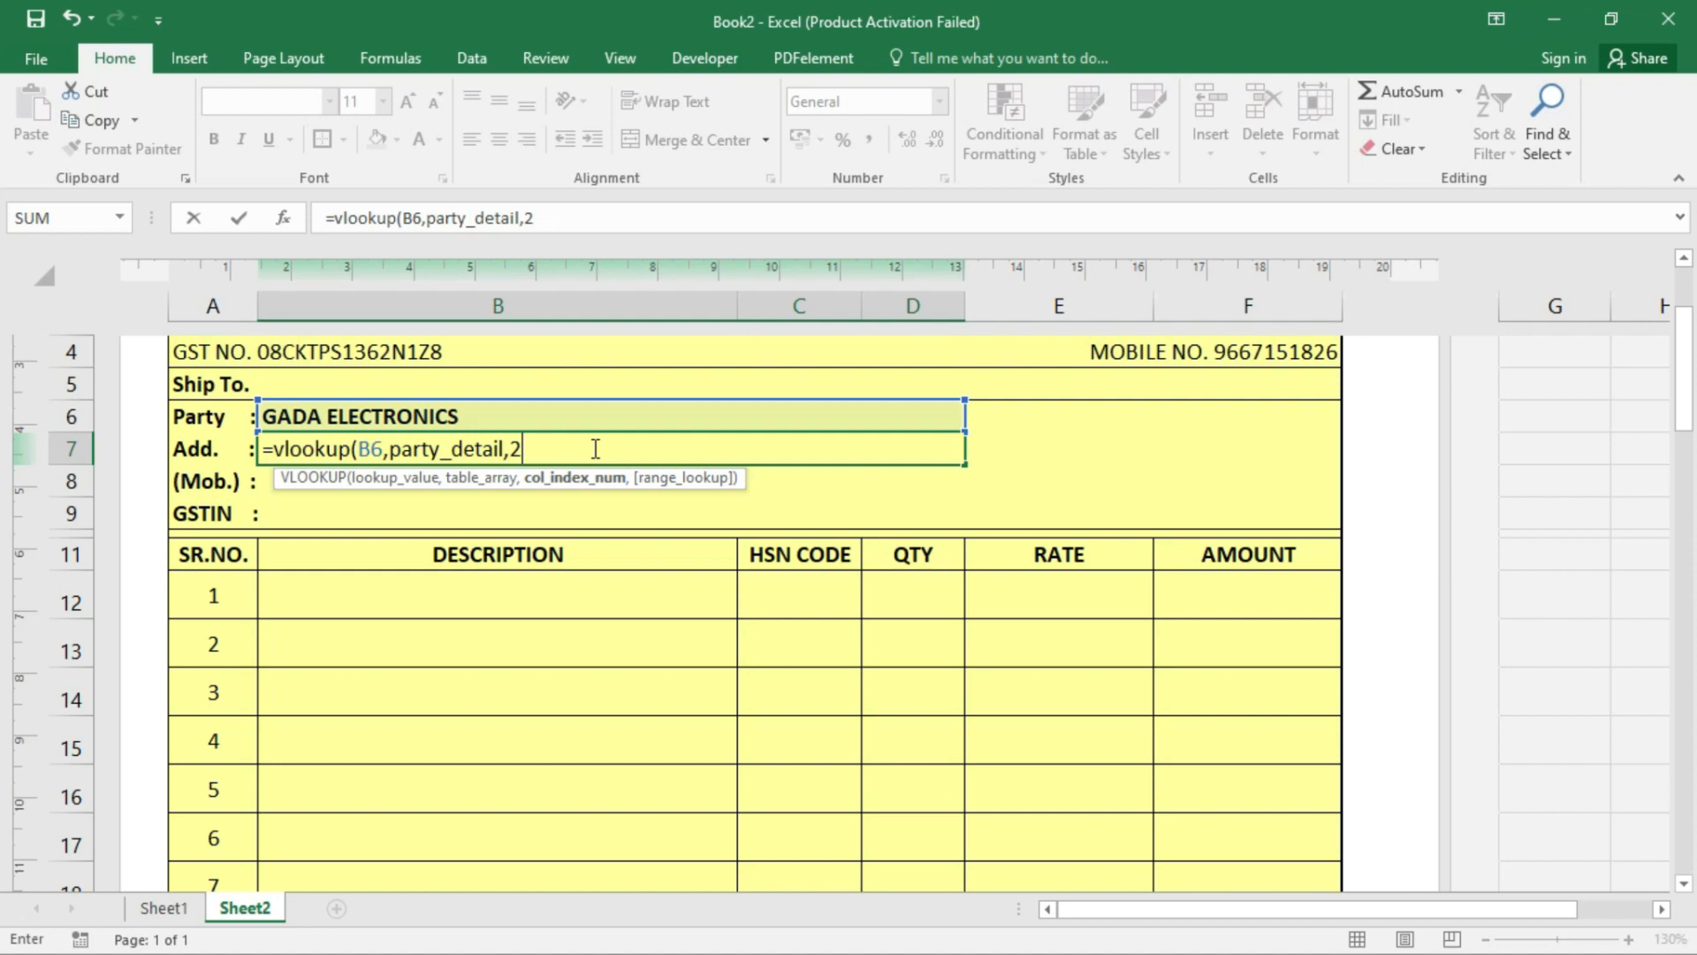
pyautogui.write('2,0')
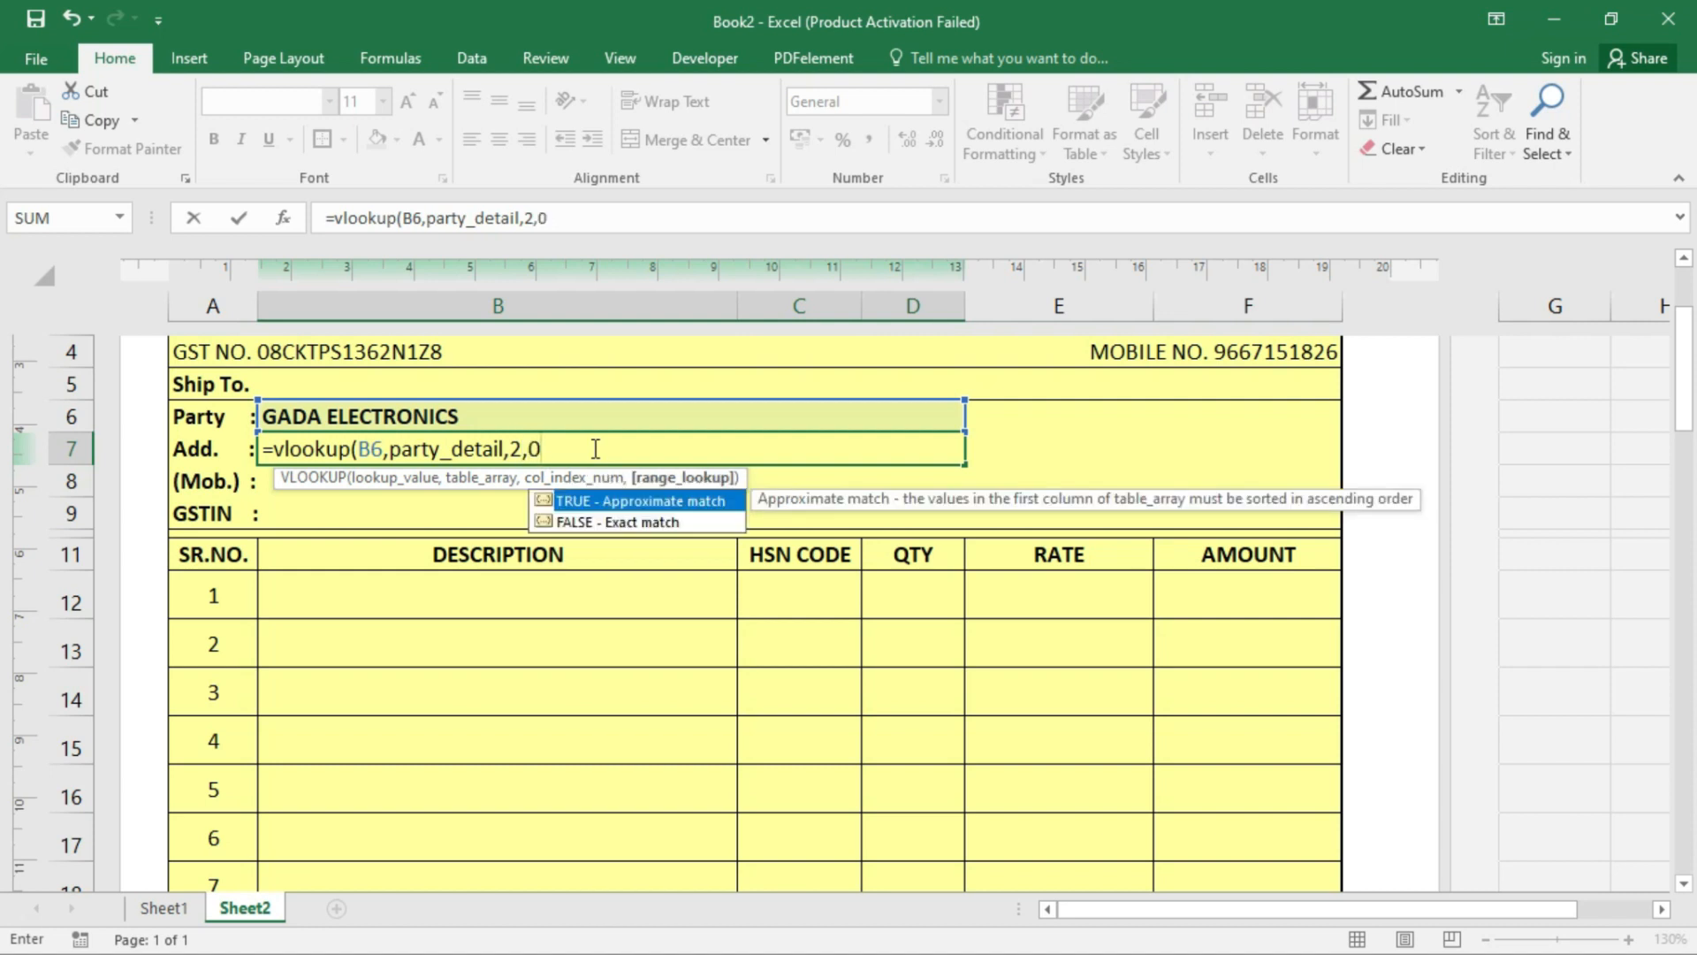
pyautogui.write(')')
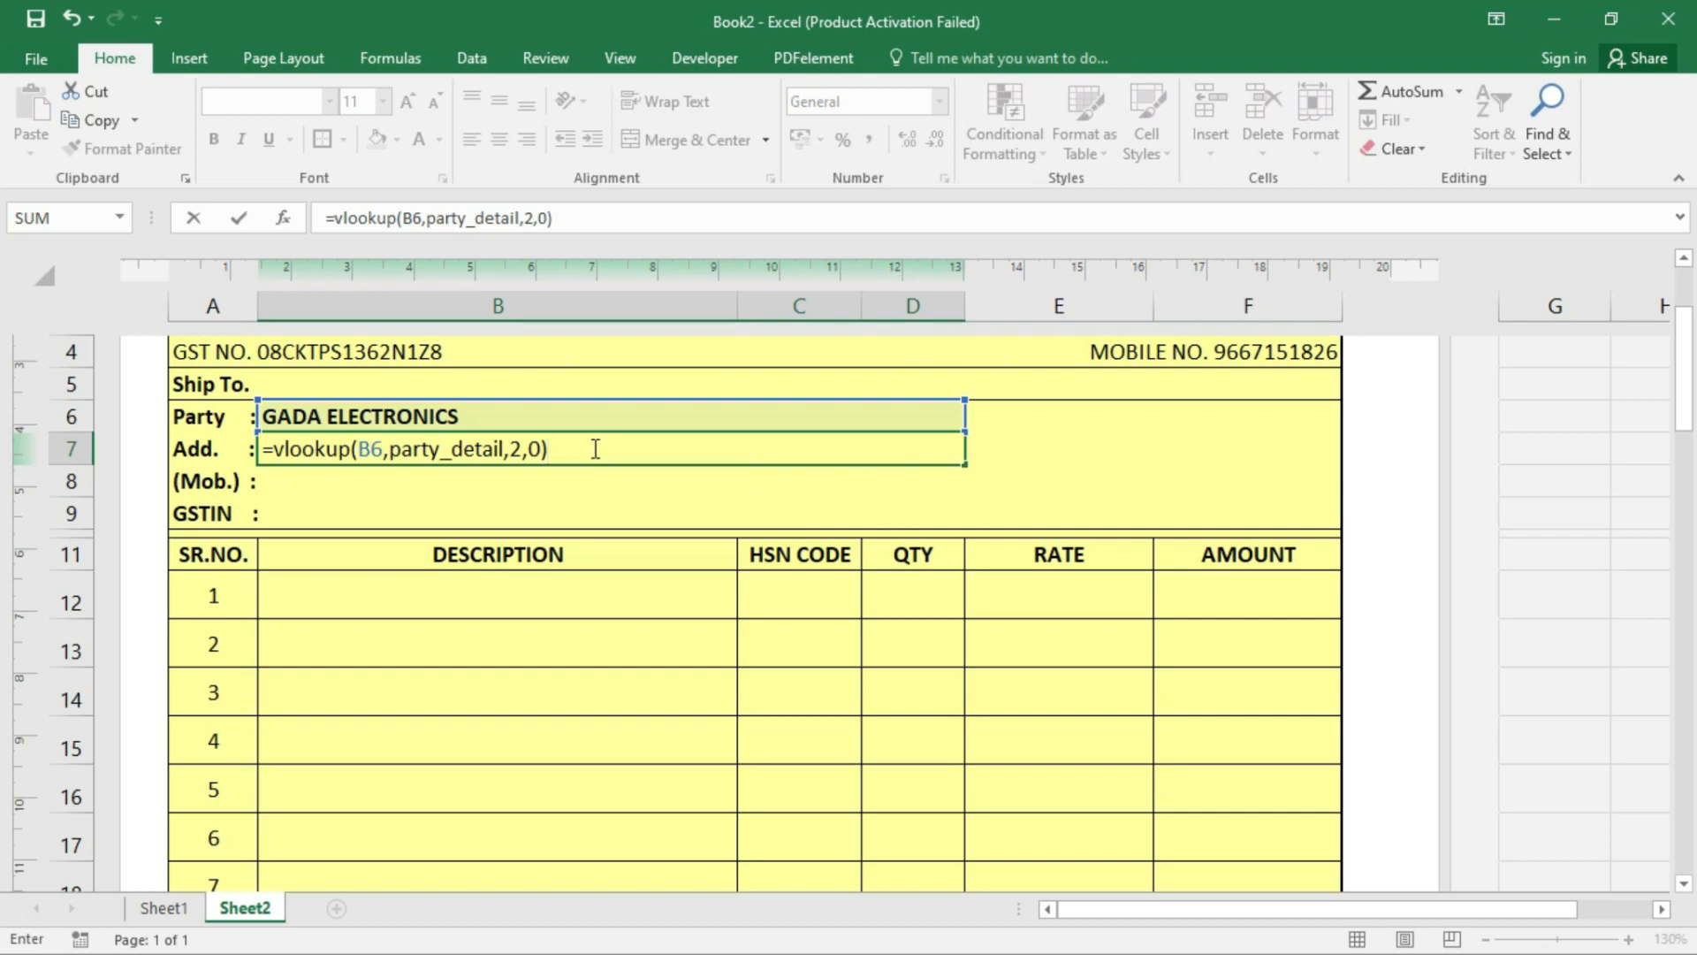
pyautogui.press('Return')
pyautogui.click(593, 448)
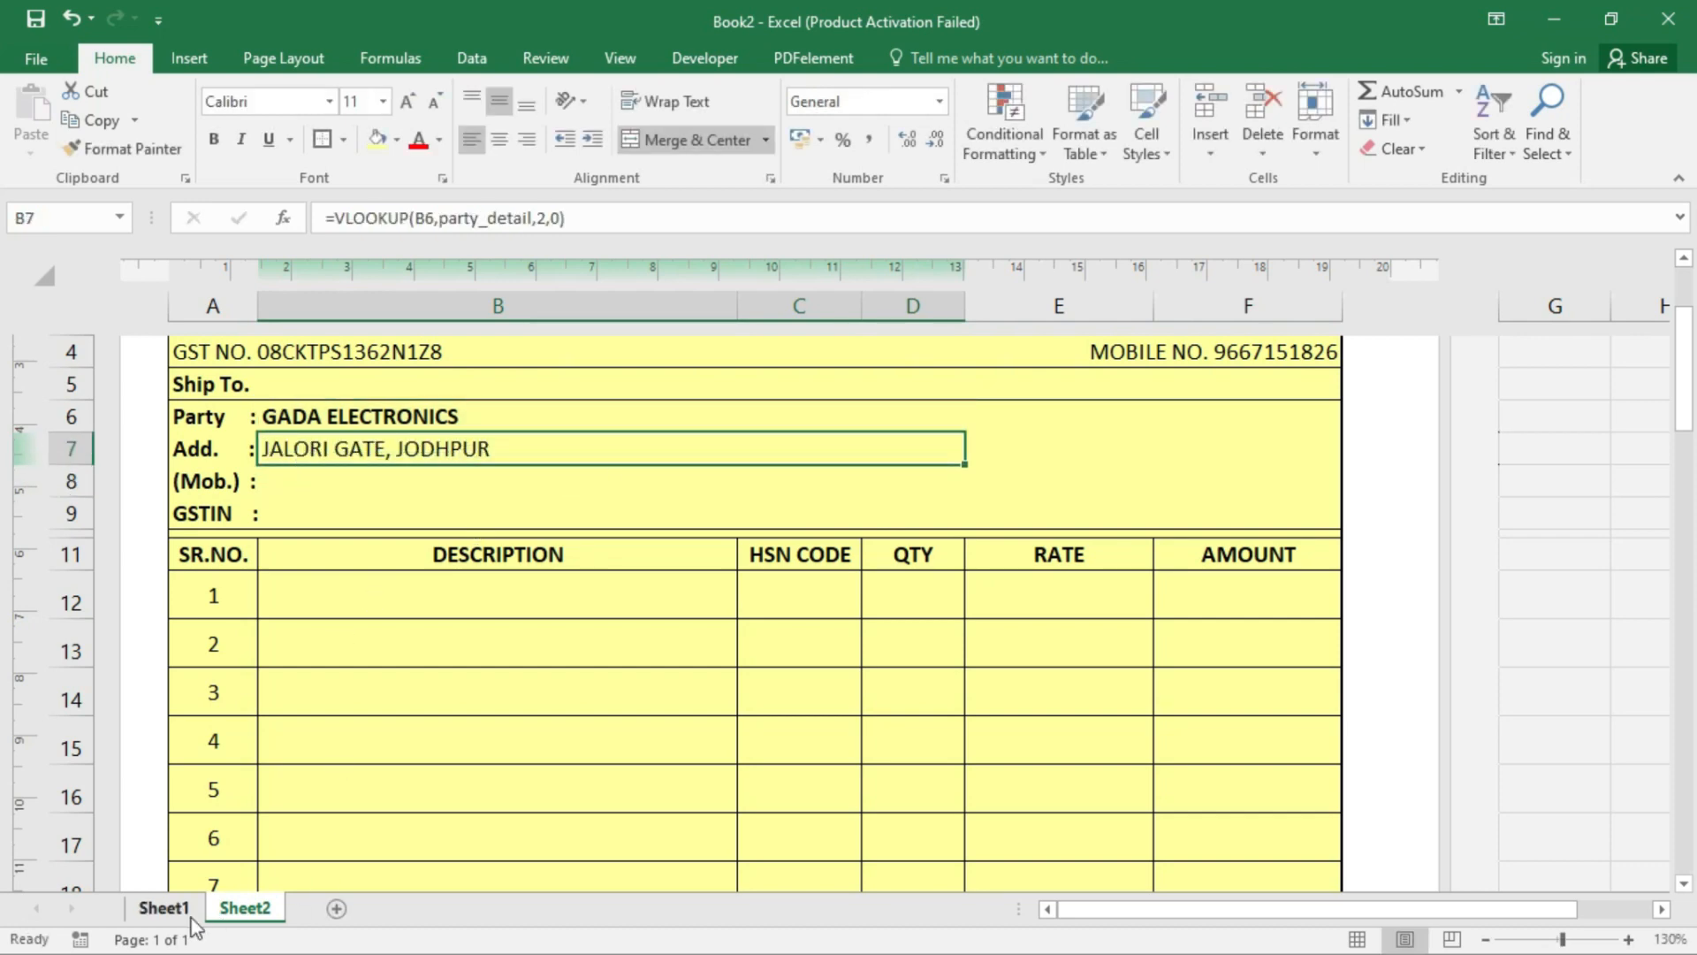
# - Compare GADA ELECTRONICS's row in the Sheet1 party table, then reopen B7's formula at the B6 reference
pyautogui.click(164, 908)
pyautogui.moveTo(124, 445); pyautogui.dragTo(777, 442)
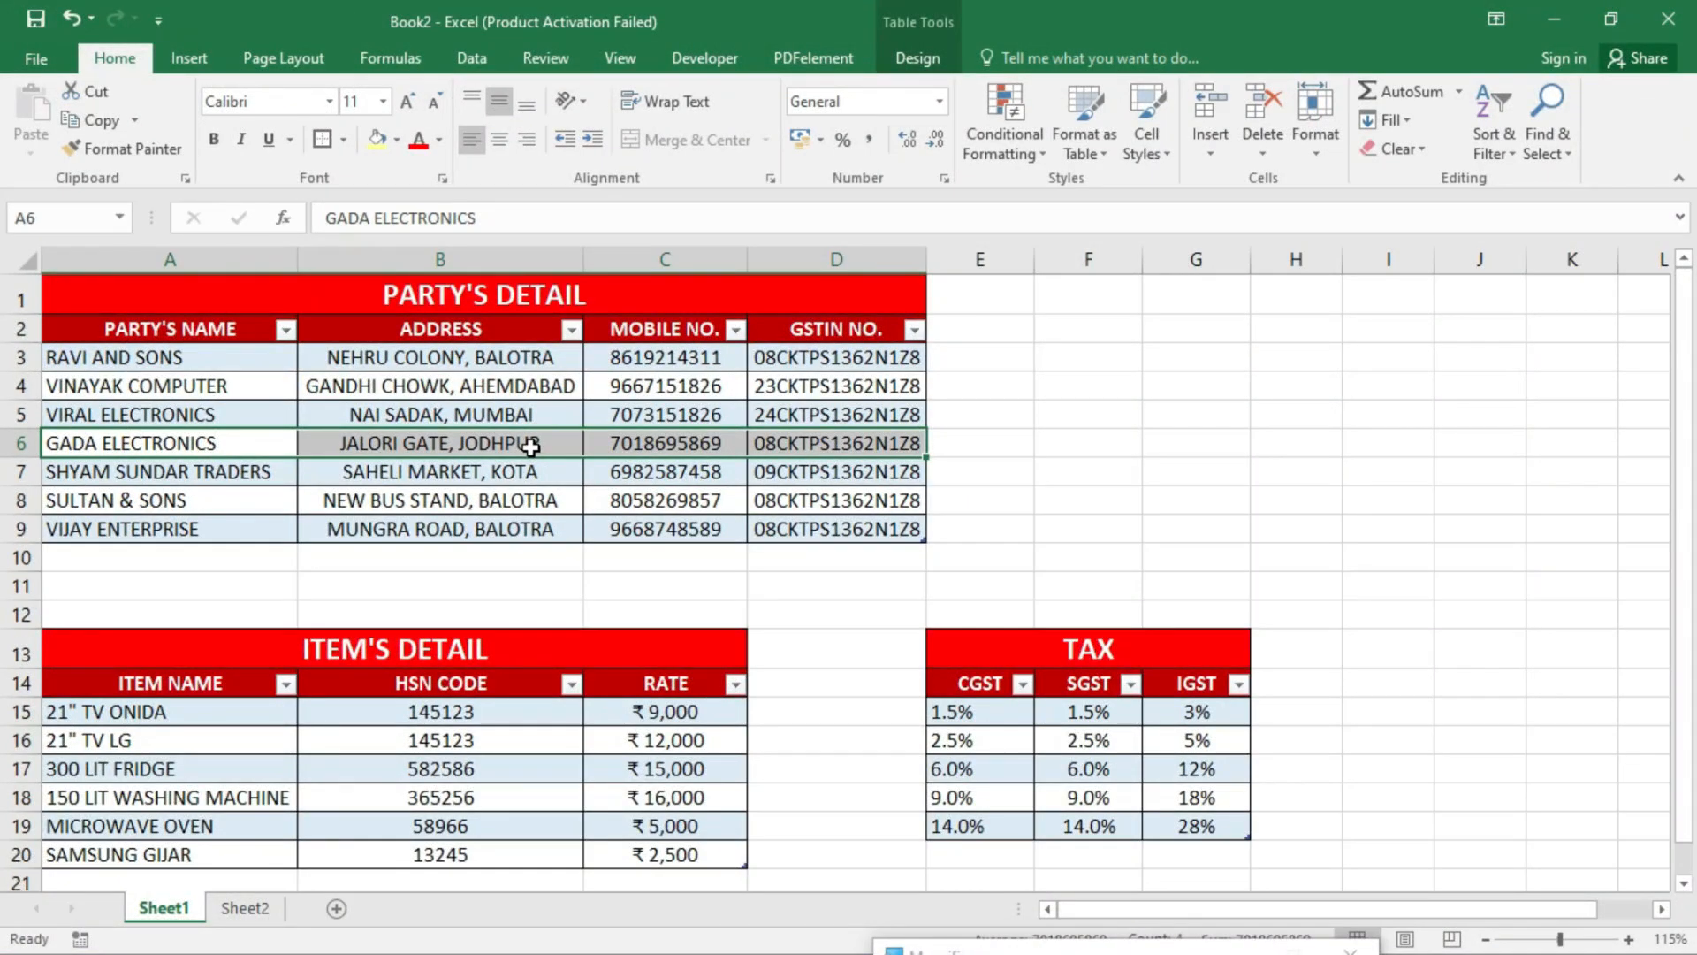
pyautogui.click(245, 907)
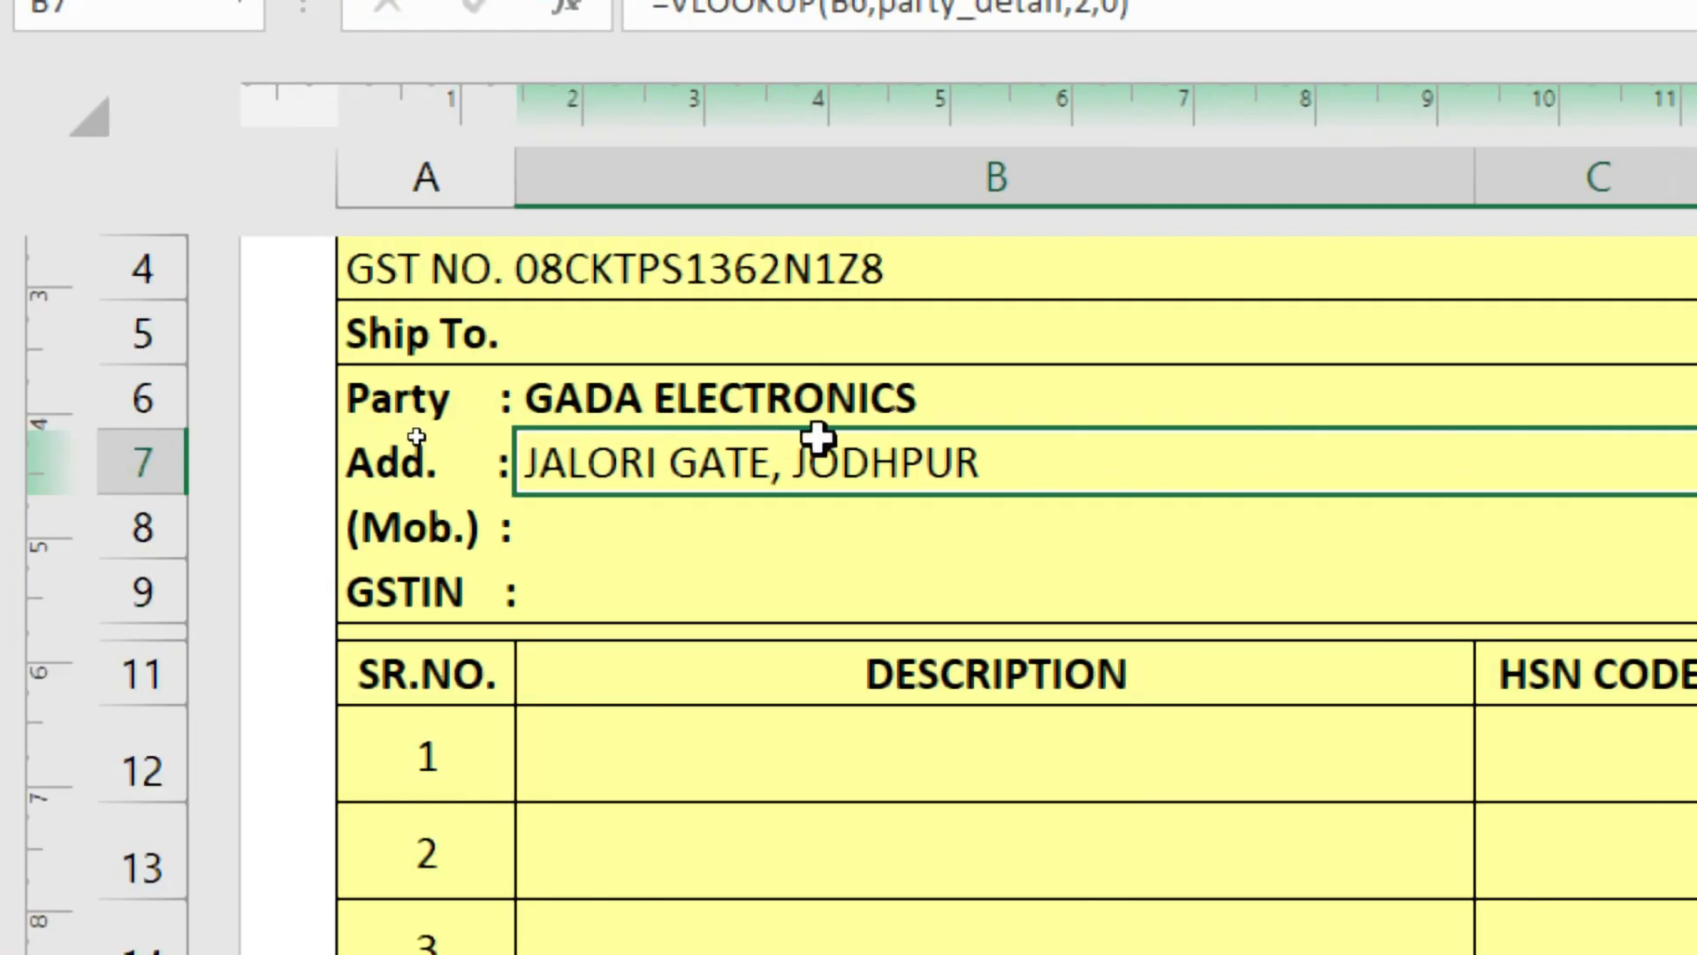
pyautogui.doubleClick(858, 467)
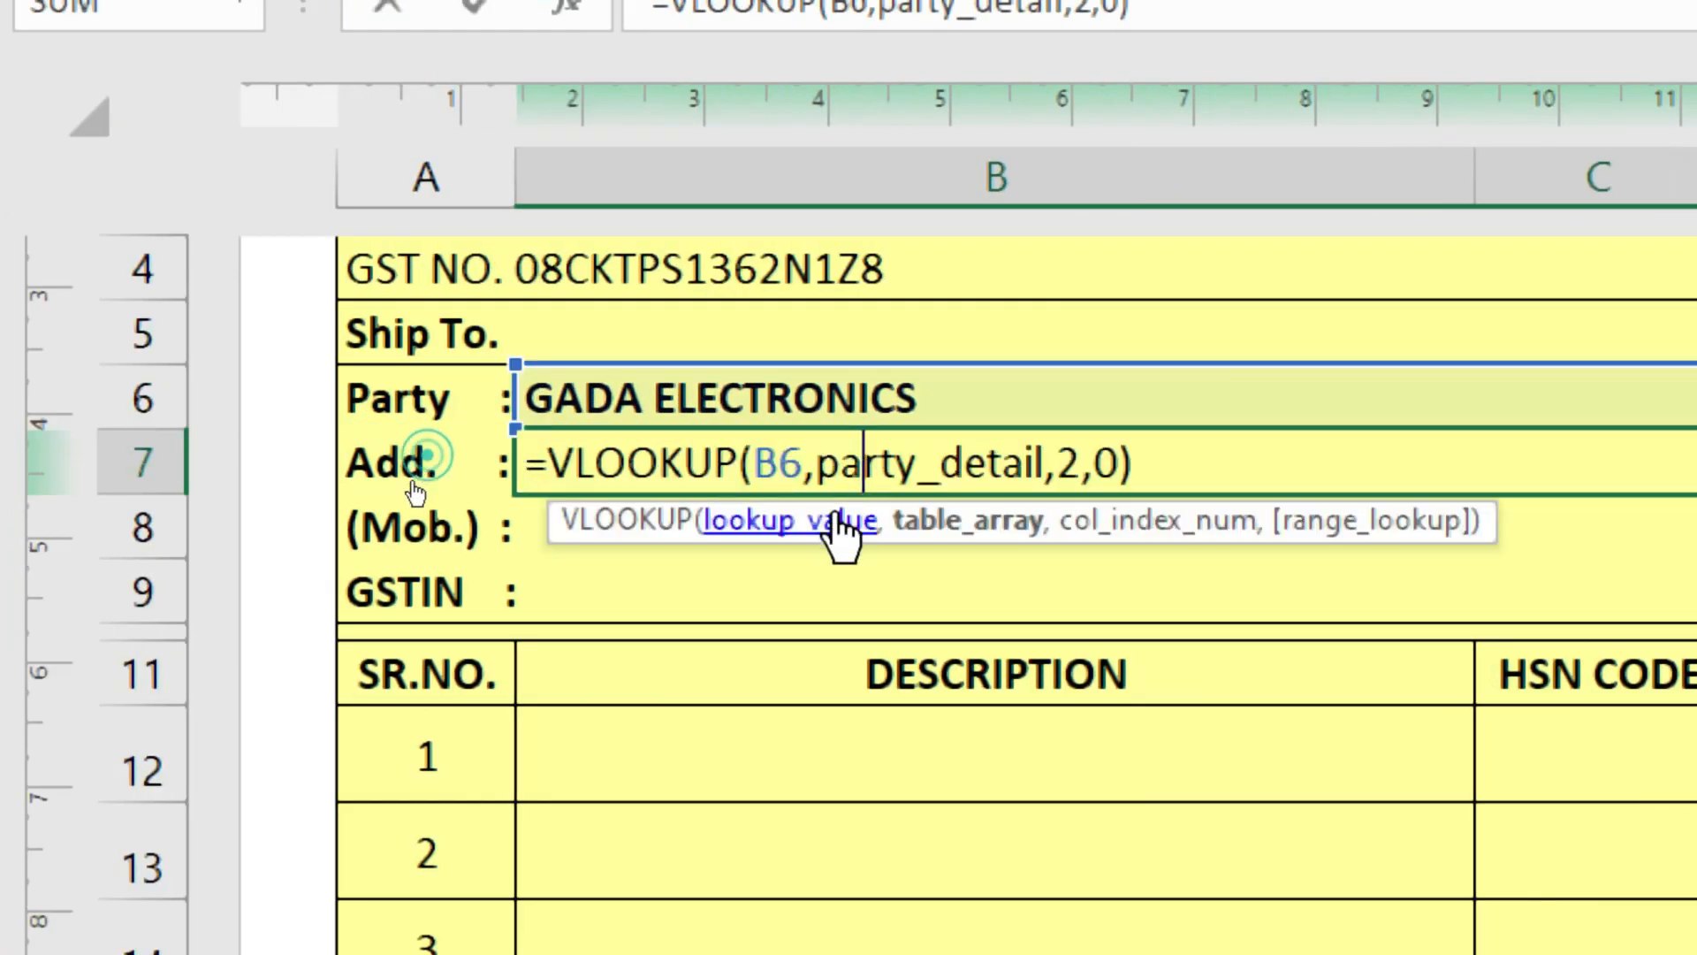
pyautogui.click(766, 449)
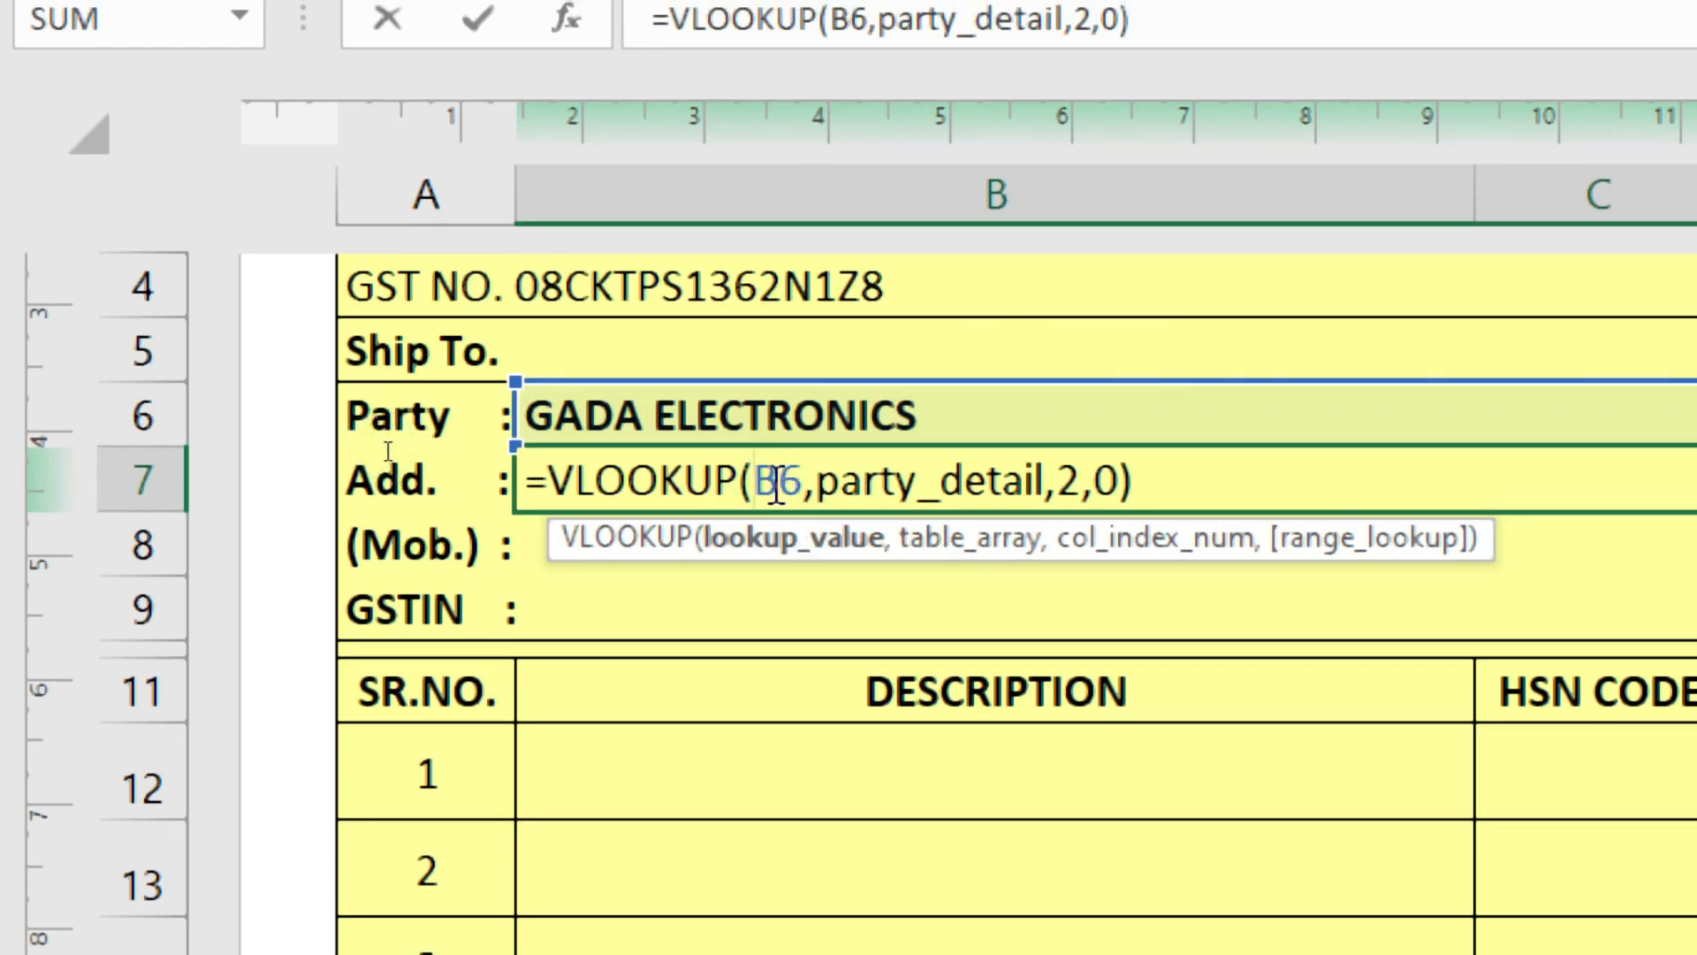
# - Change B6 to the absolute reference $B$6 in B7's lookup and commit it
pyautogui.press('F4')
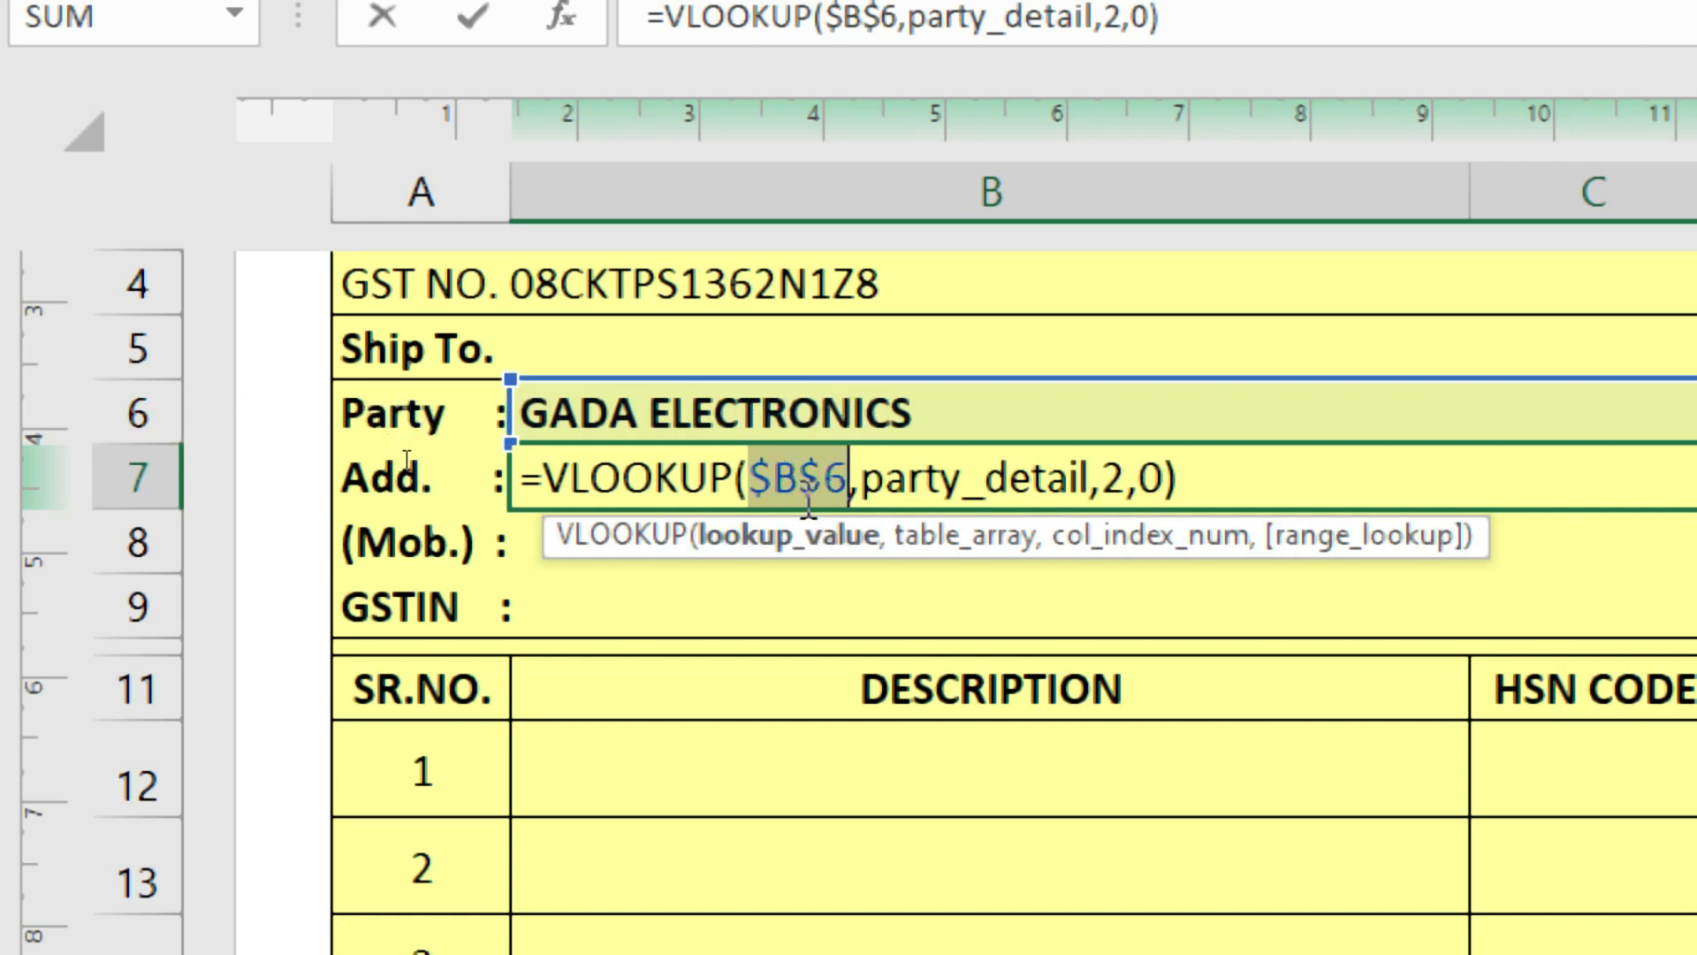
pyautogui.click(539, 477)
pyautogui.write('i')
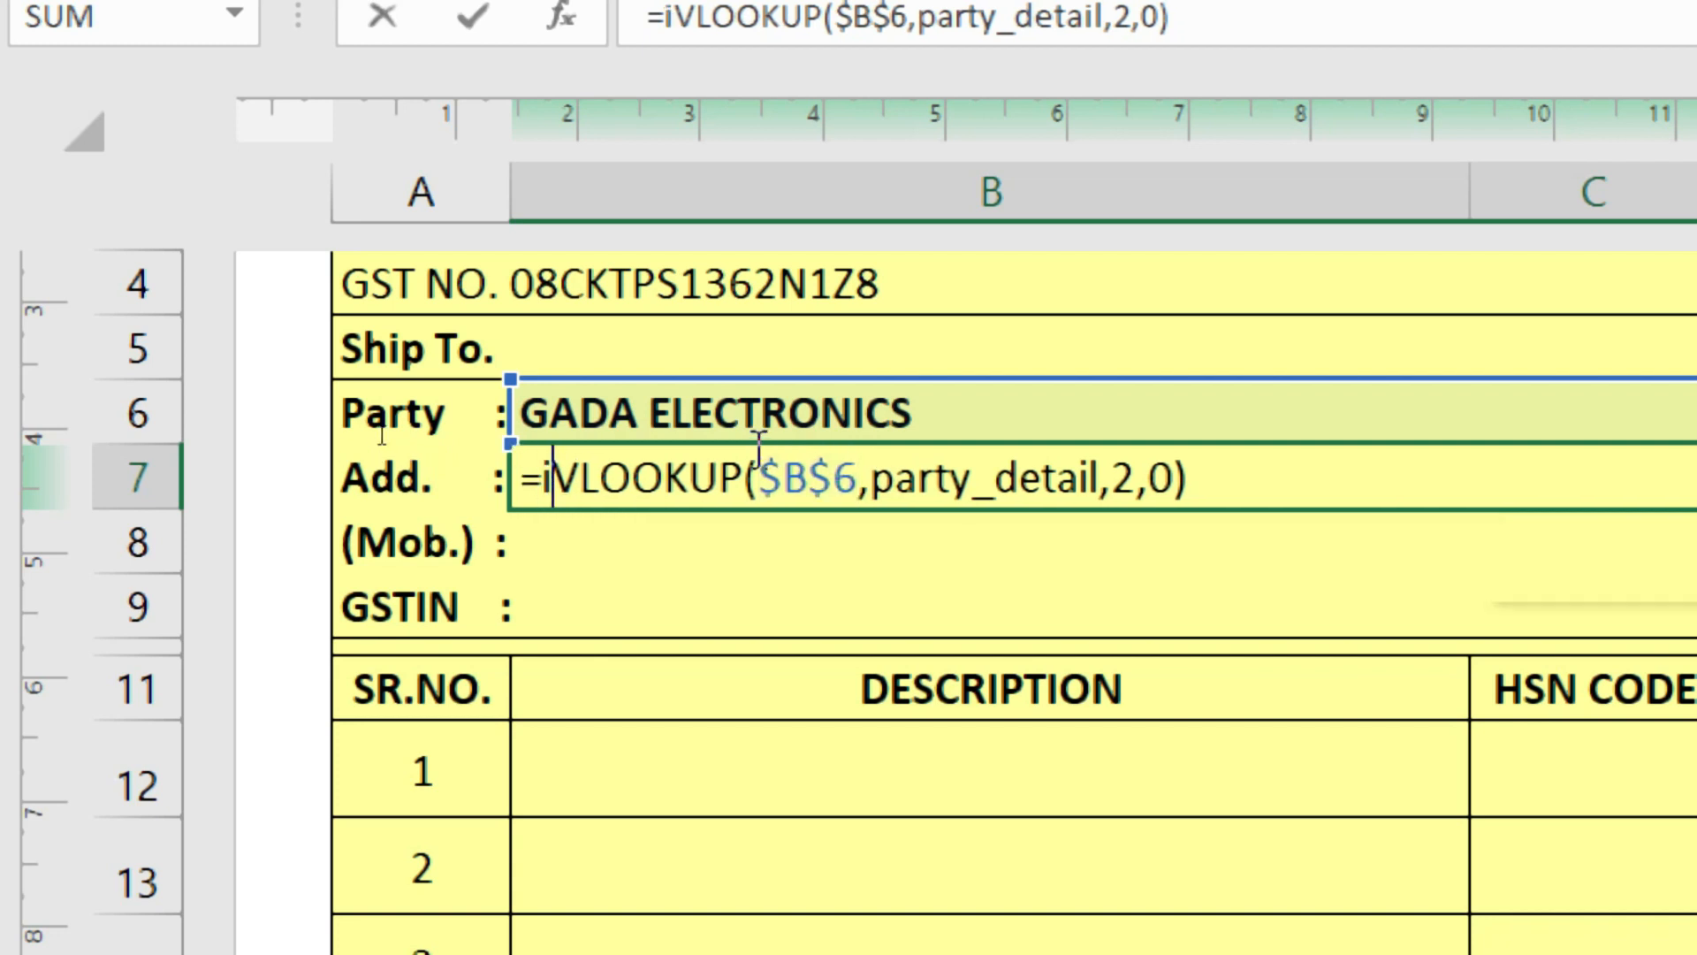
pyautogui.write('ferror')
pyautogui.press('BackSpace')
pyautogui.press('BackSpace')
pyautogui.press('BackSpace')
pyautogui.press('BackSpace')
pyautogui.press('BackSpace')
pyautogui.press('BackSpace')
pyautogui.press('BackSpace')
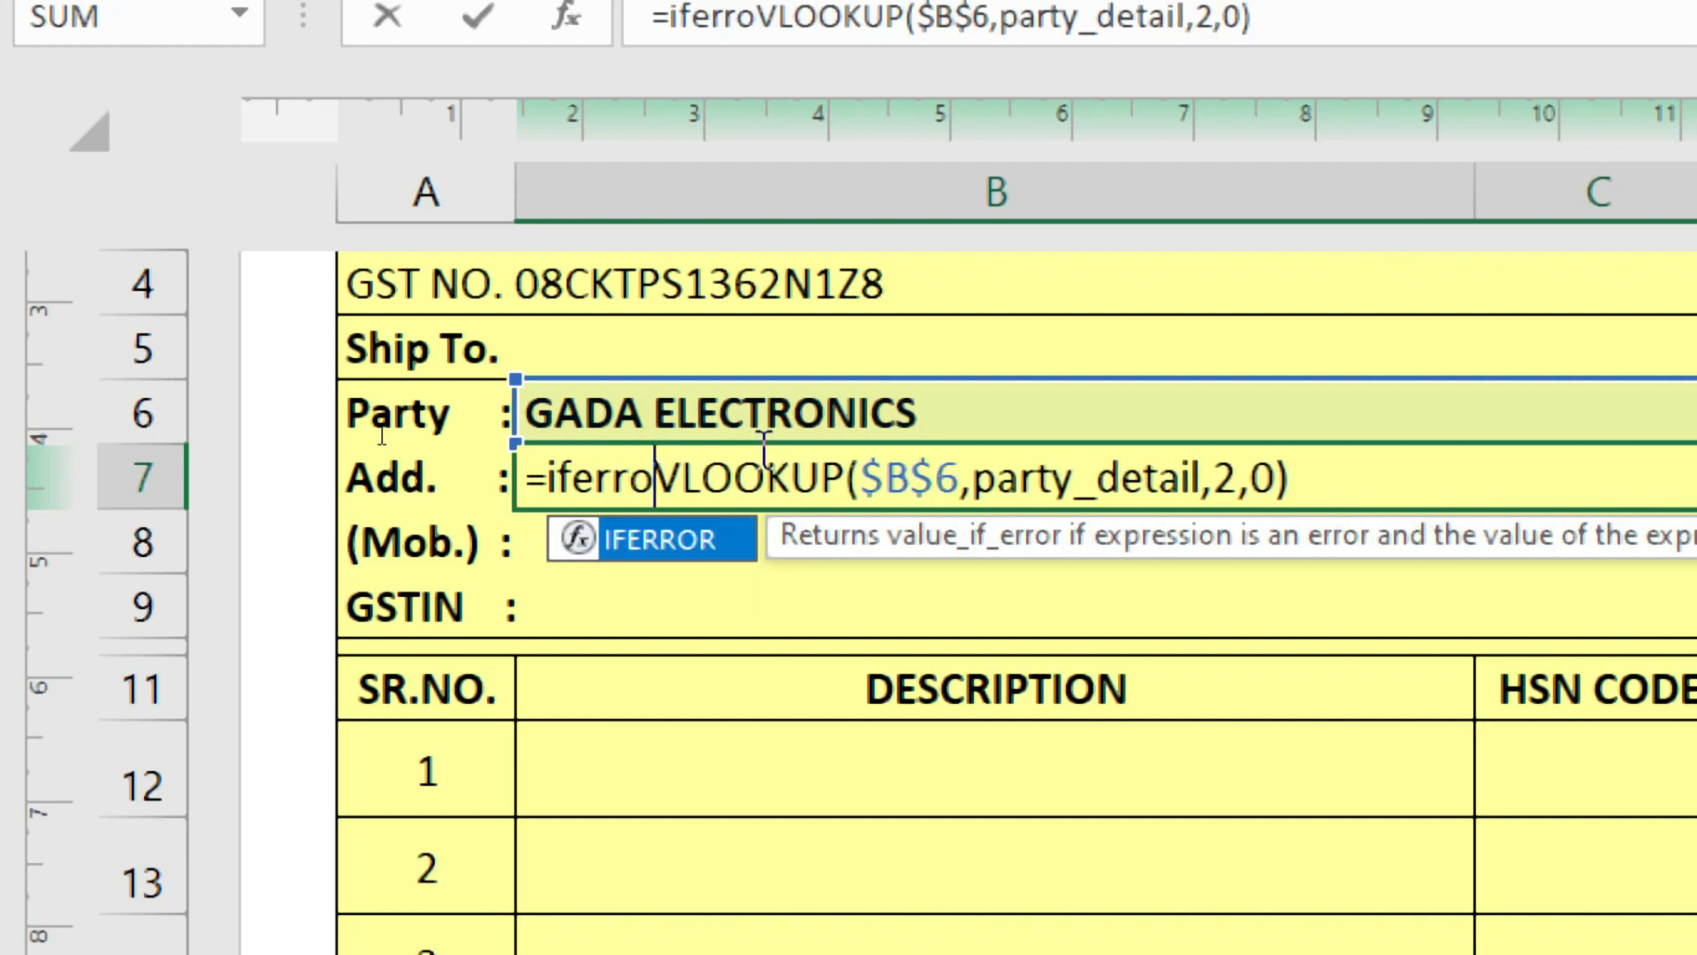
pyautogui.press('Return')
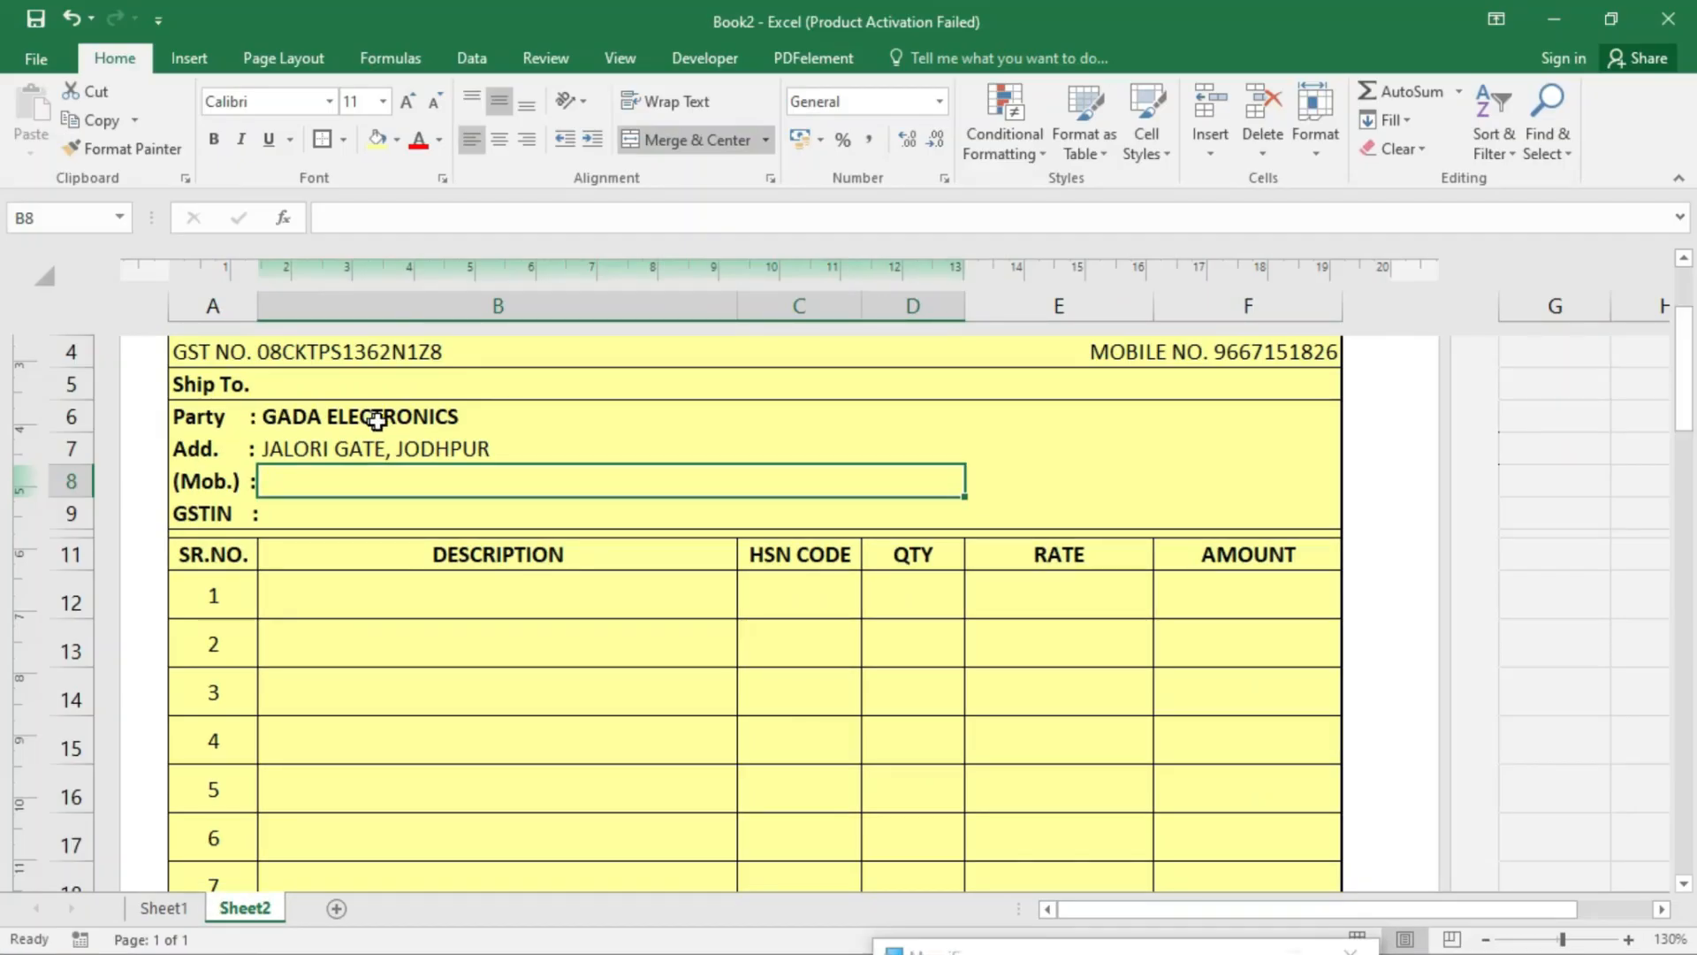
# - Clear the Party cell, then choose SULTAN & SONS so the address shows NEW BUS STAND, BALOTRA
pyautogui.click(403, 66)
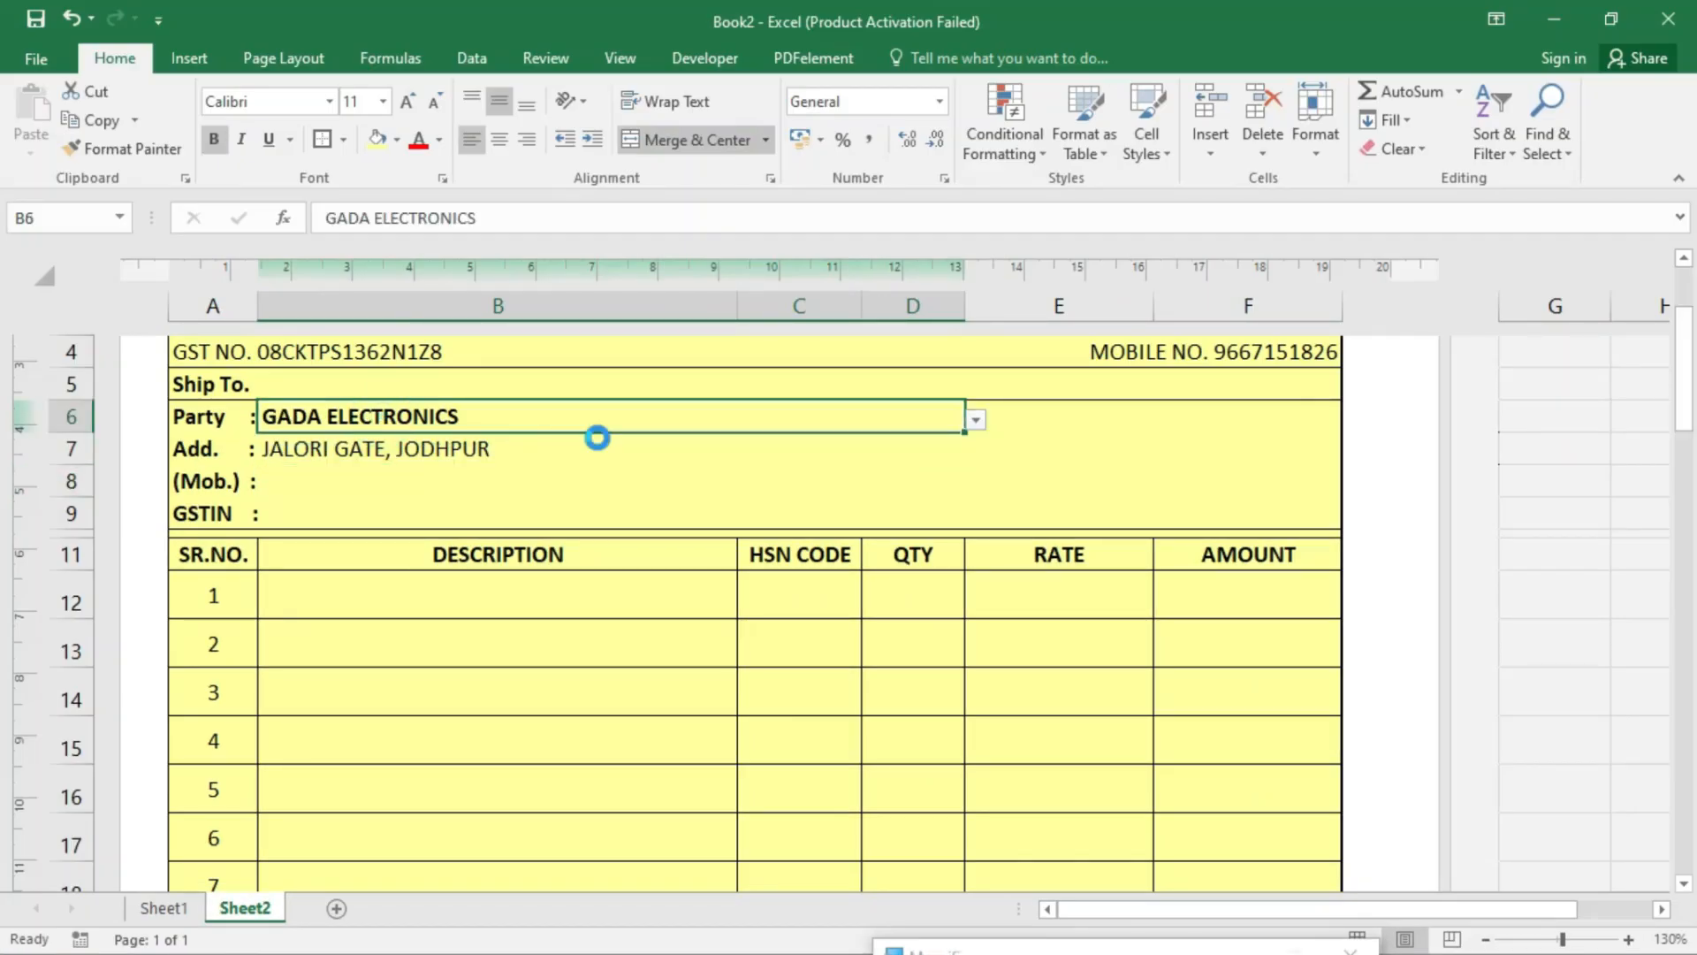
pyautogui.press('Delete')
pyautogui.click(599, 437)
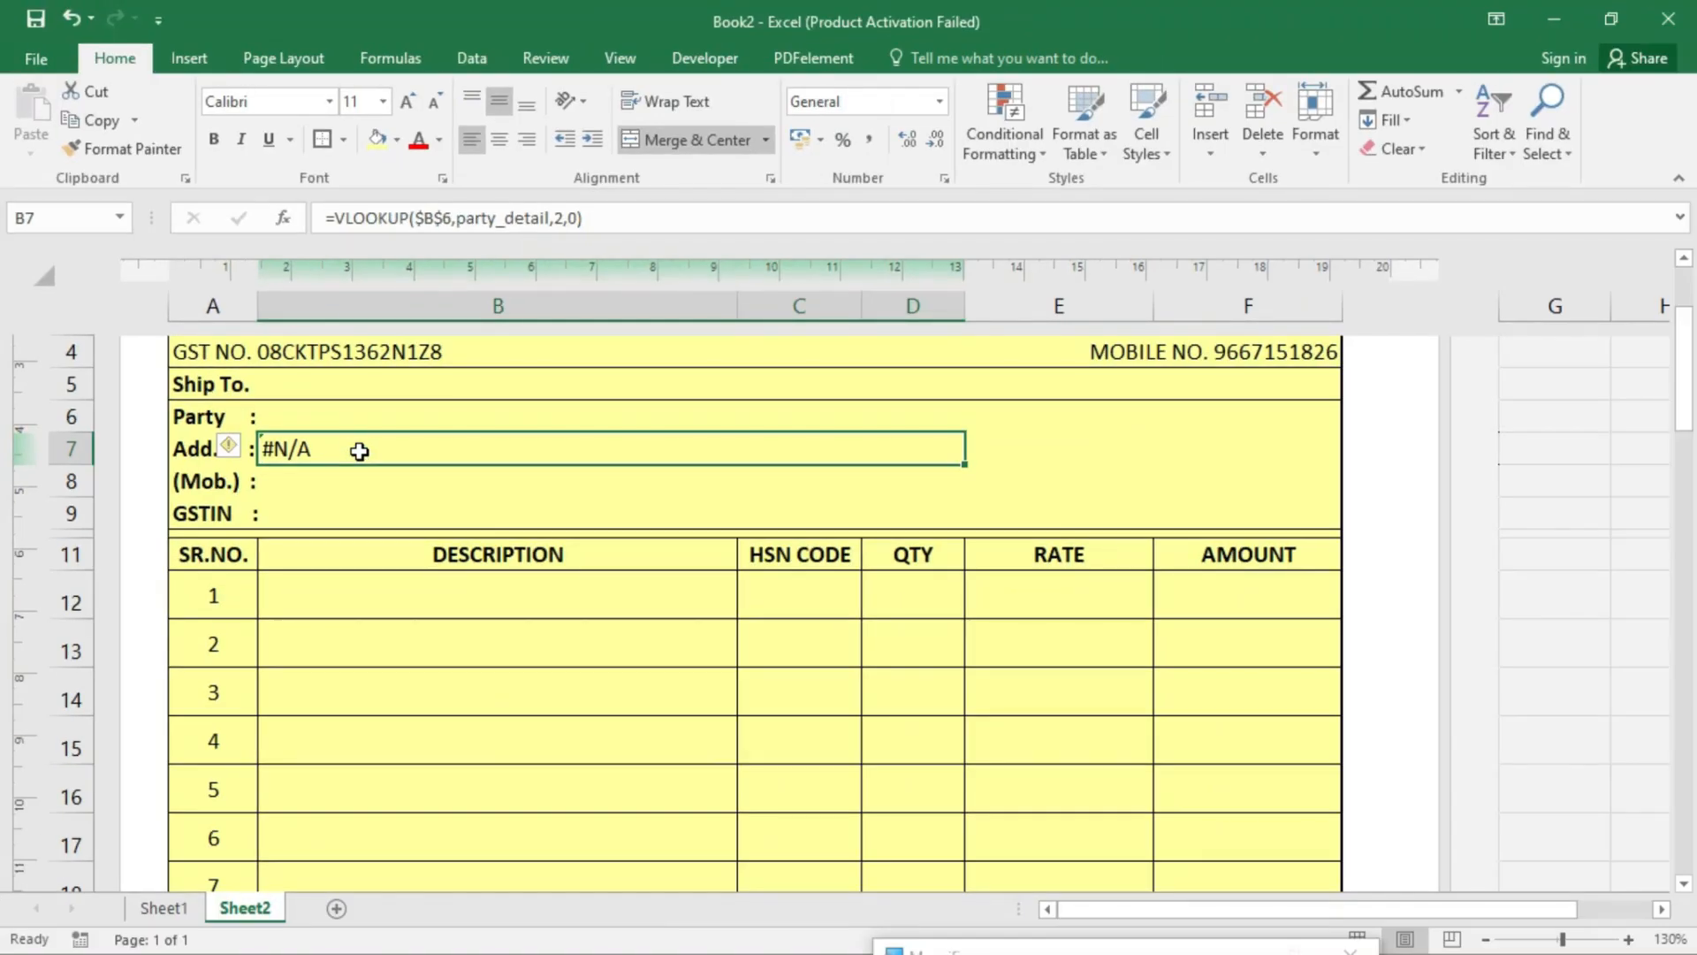
pyautogui.click(359, 413)
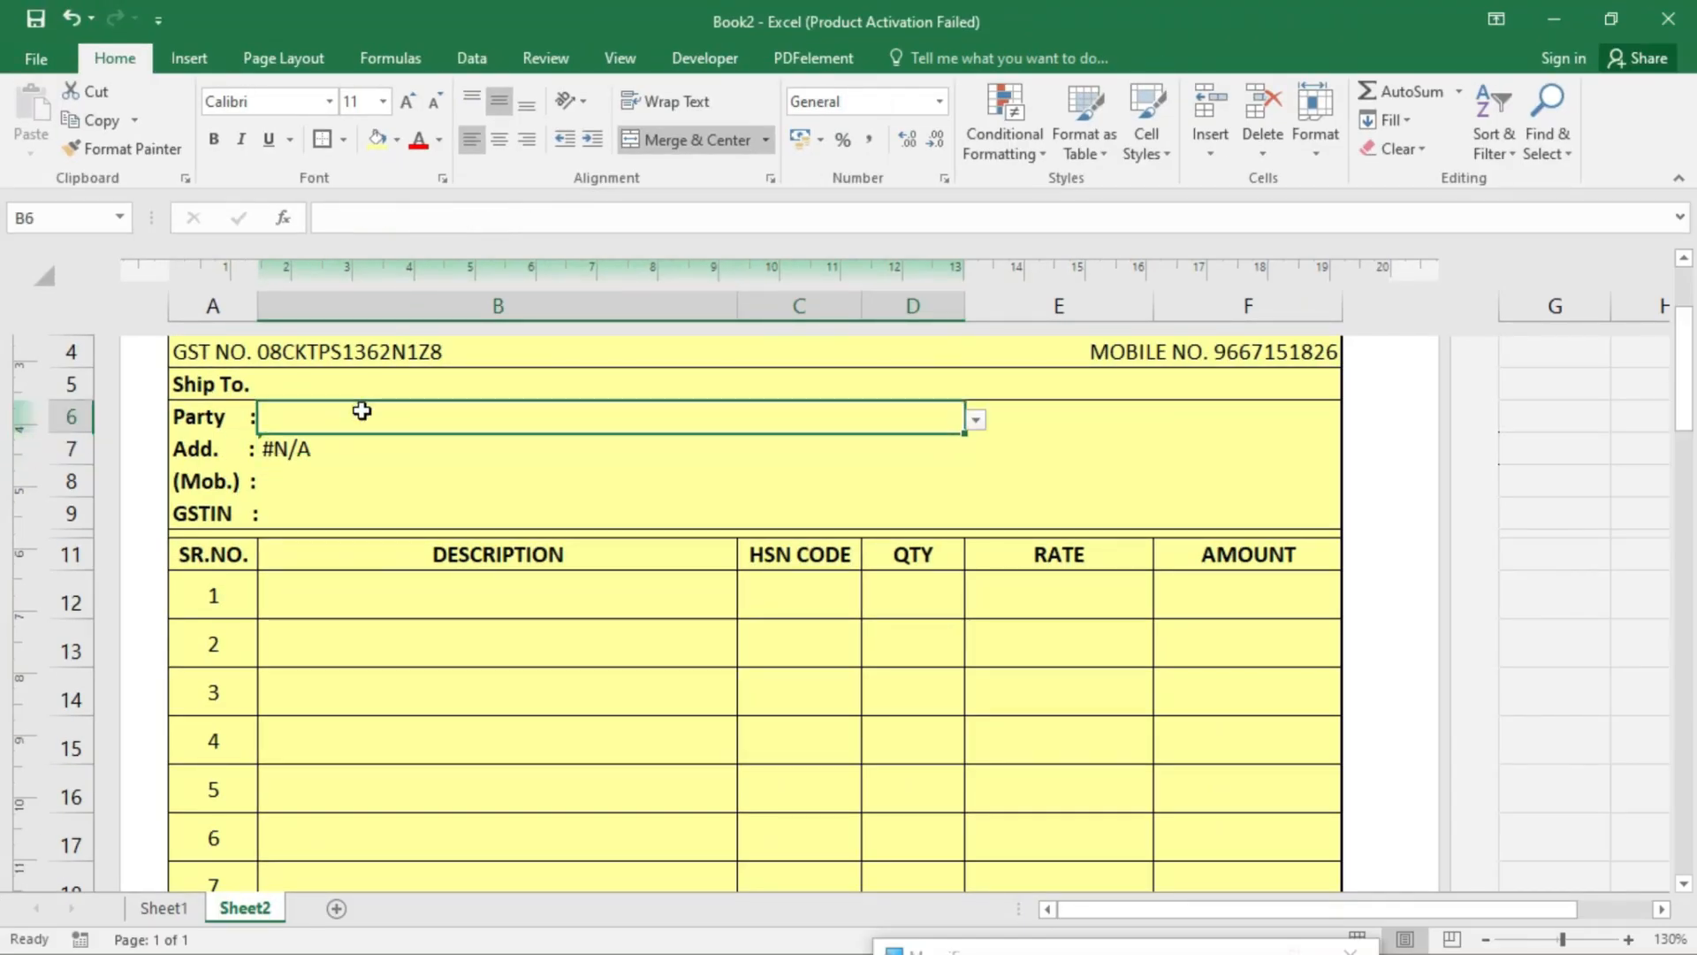
pyautogui.click(973, 422)
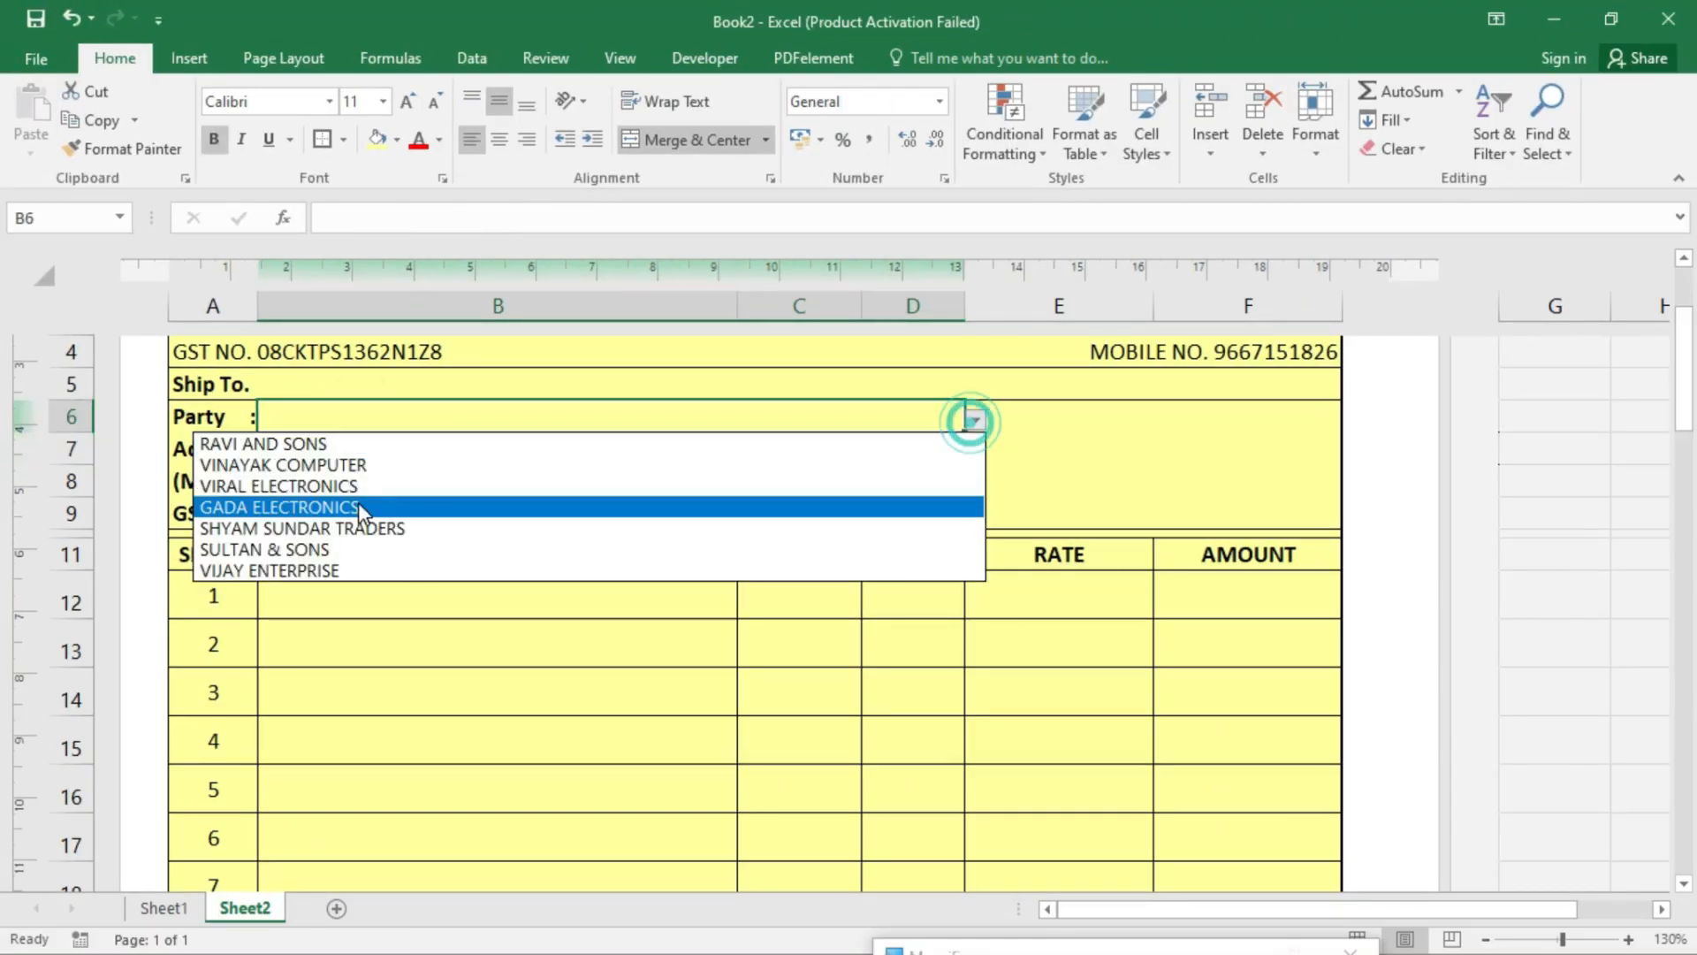
pyautogui.click(361, 552)
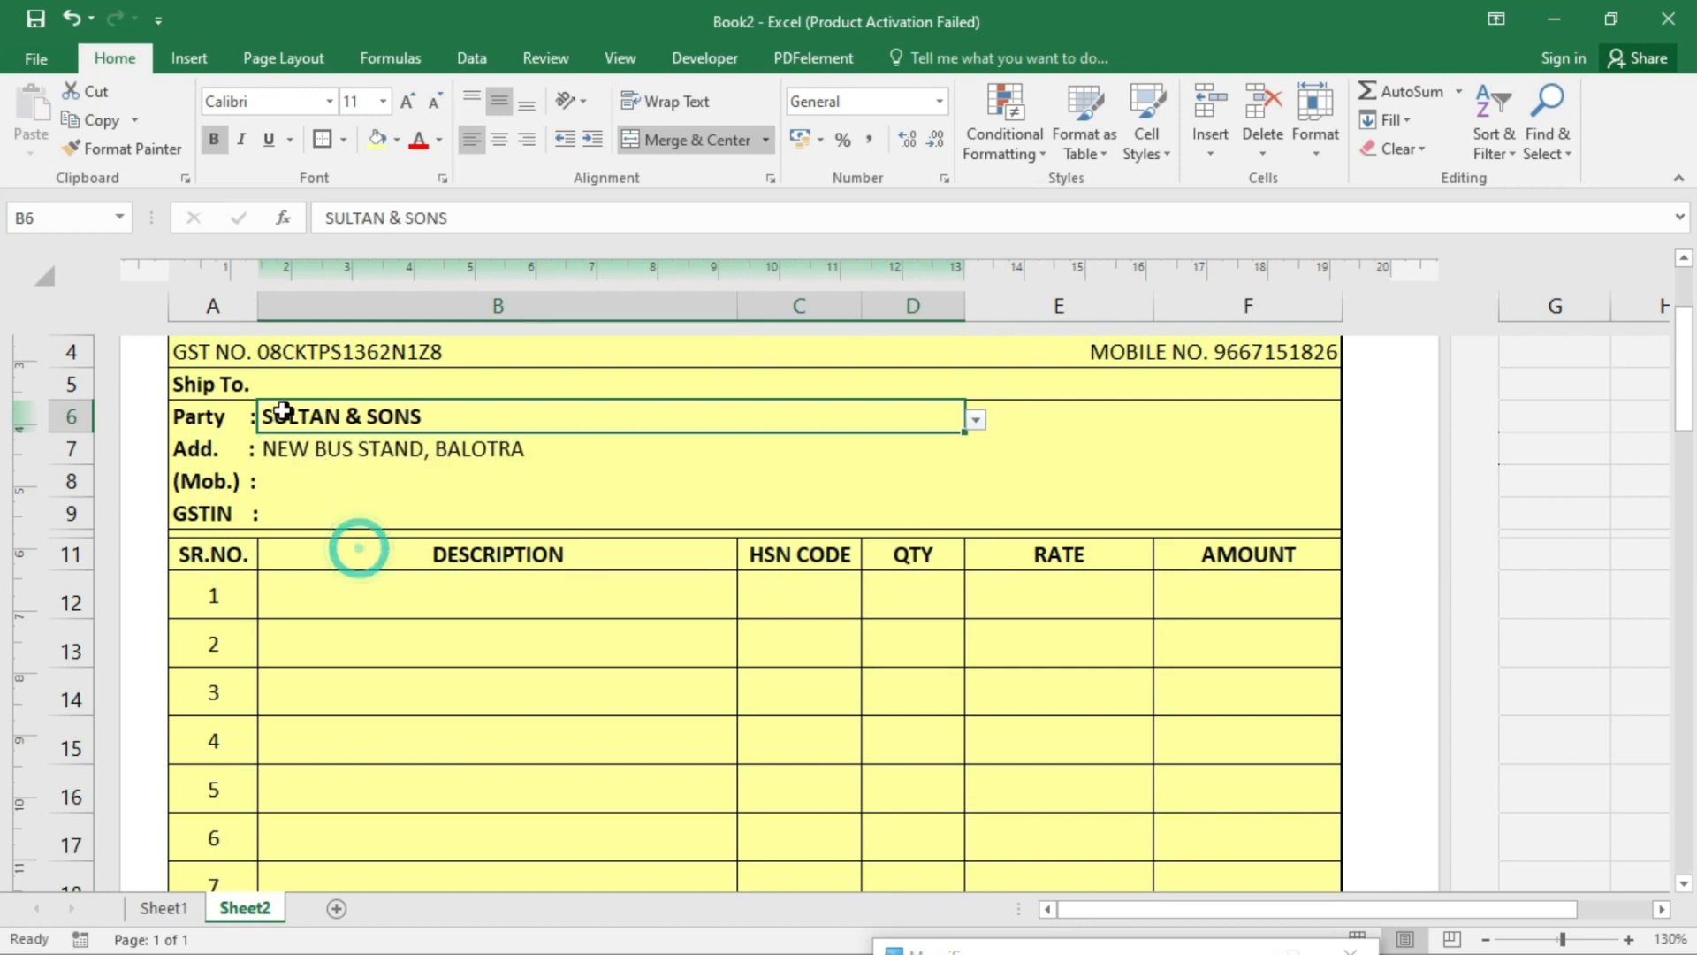
pyautogui.click(314, 454)
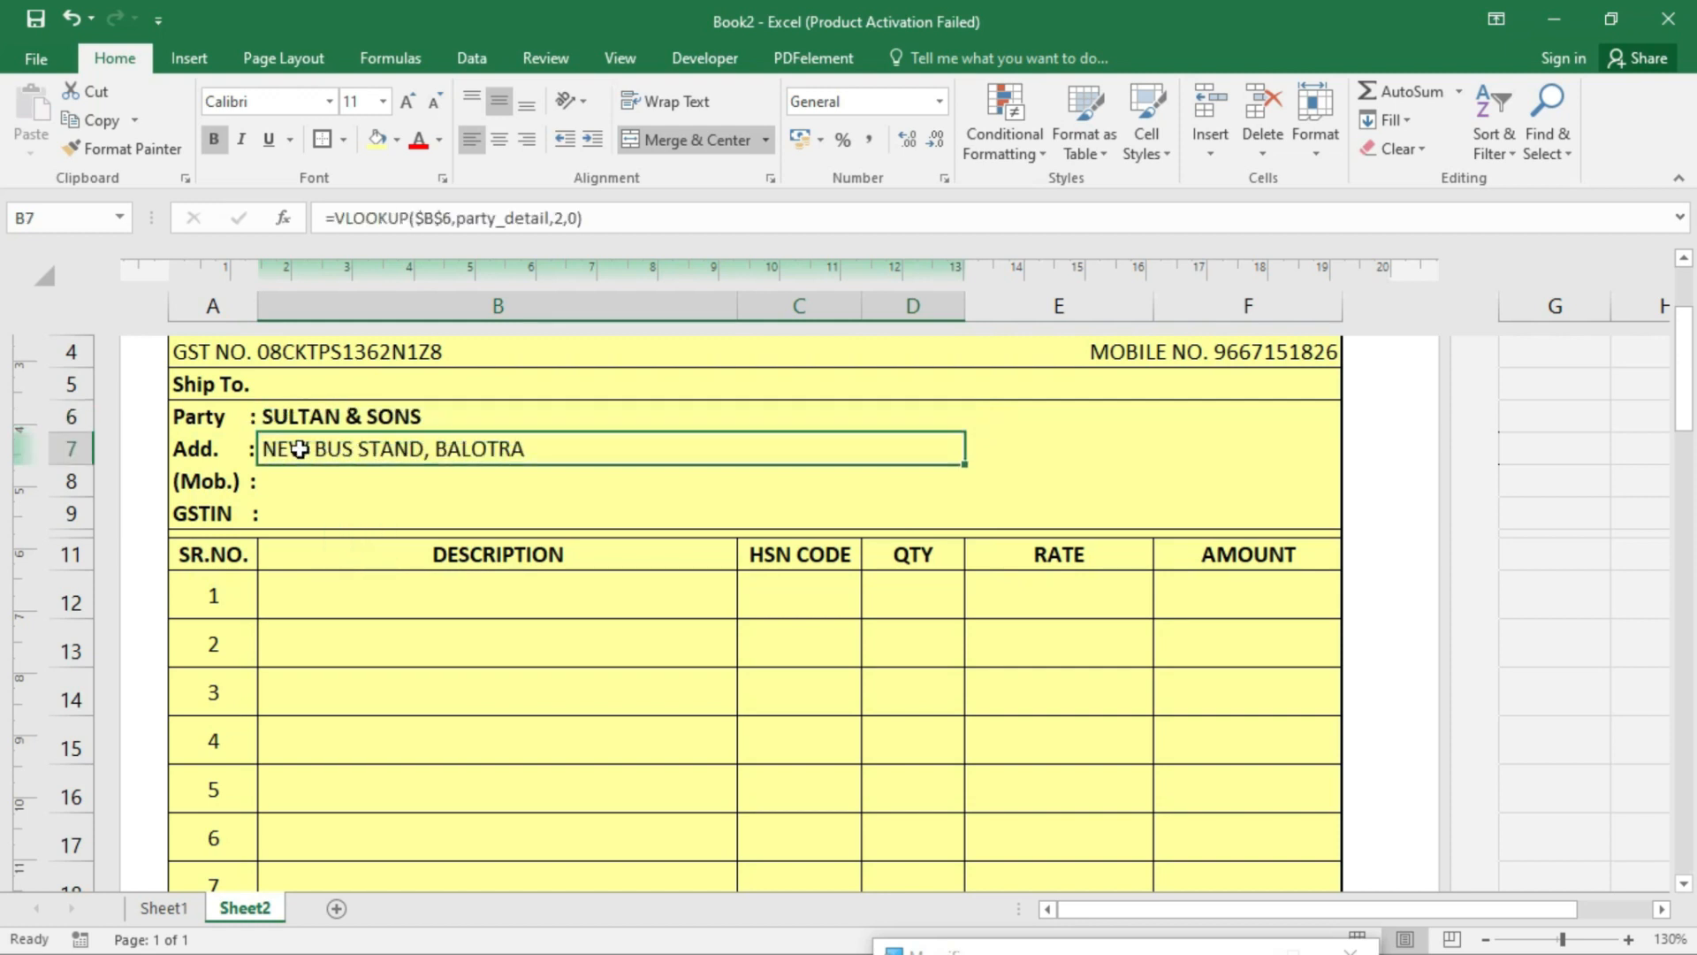
# - Wrap B7's VLOOKUP in IFERROR with "" as the fallback value
pyautogui.doubleClick(297, 448)
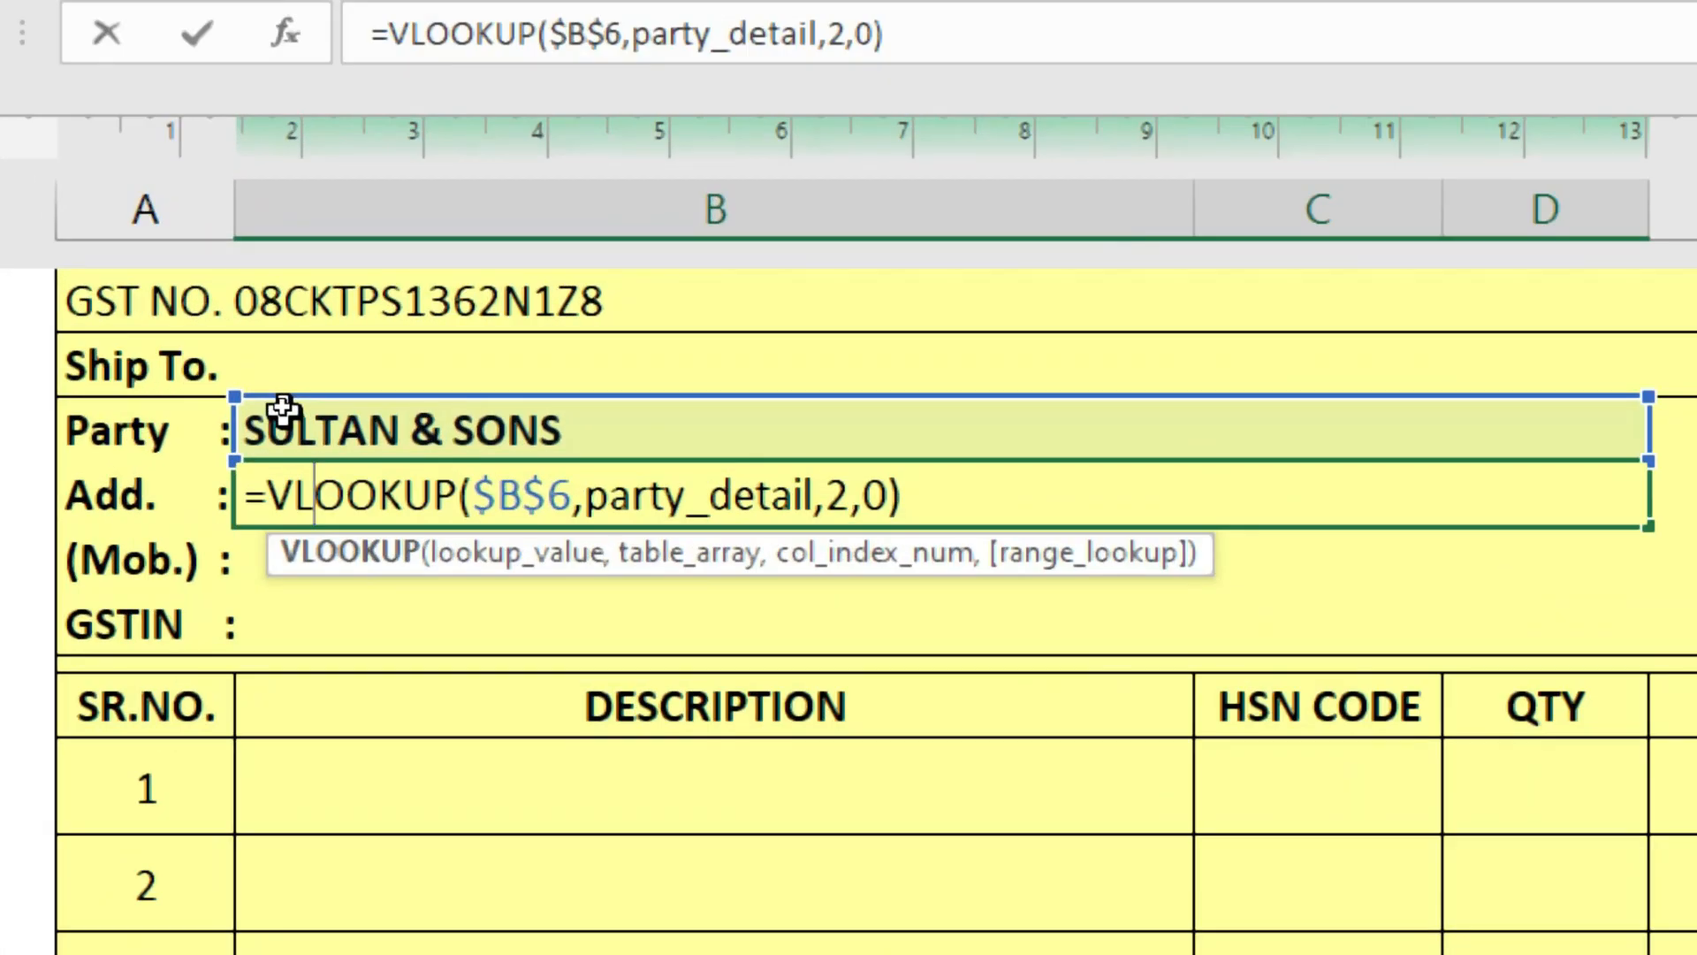
pyautogui.click(278, 485)
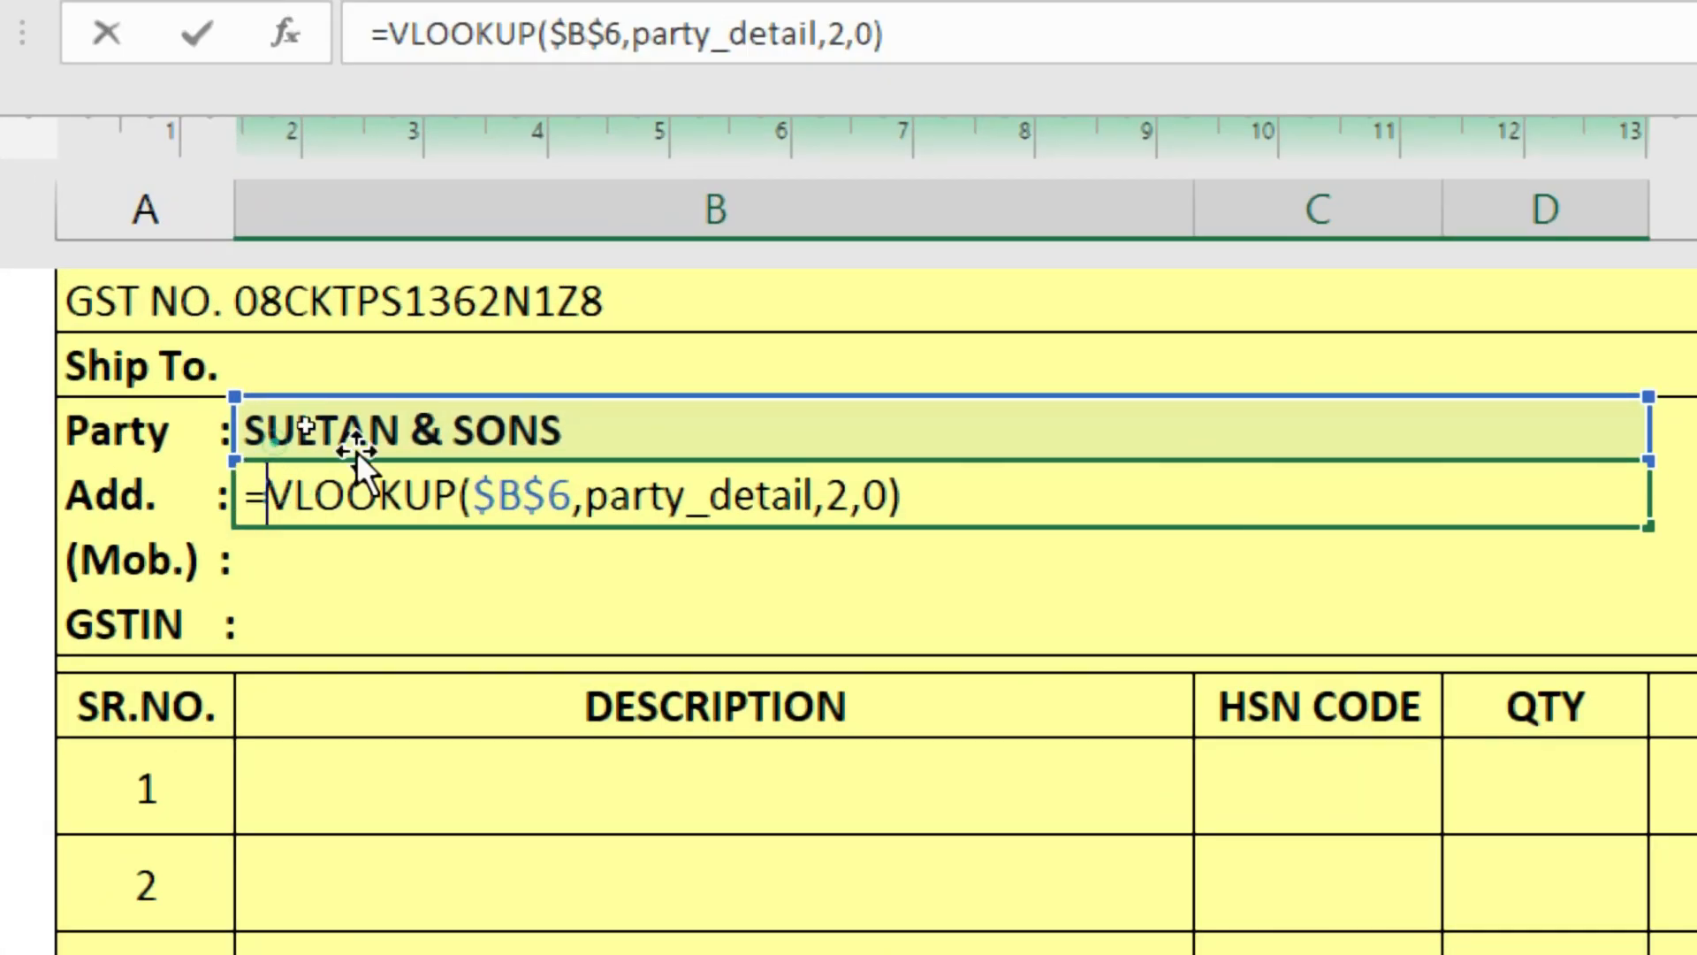
pyautogui.write('if')
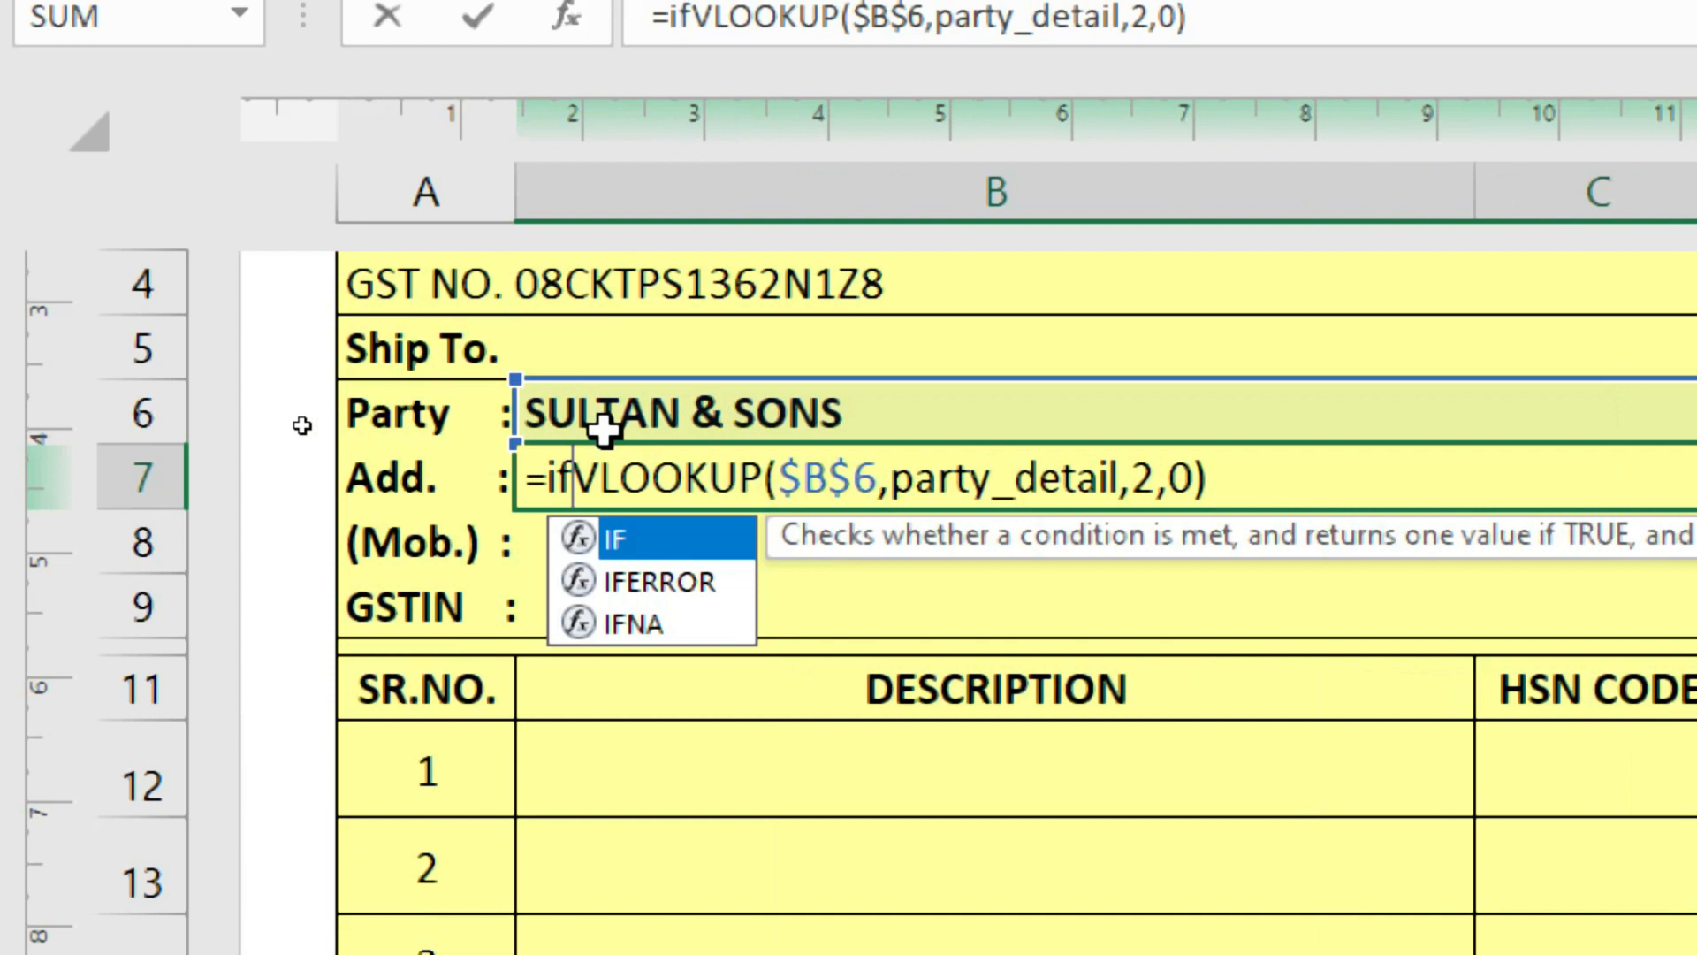
pyautogui.write('error')
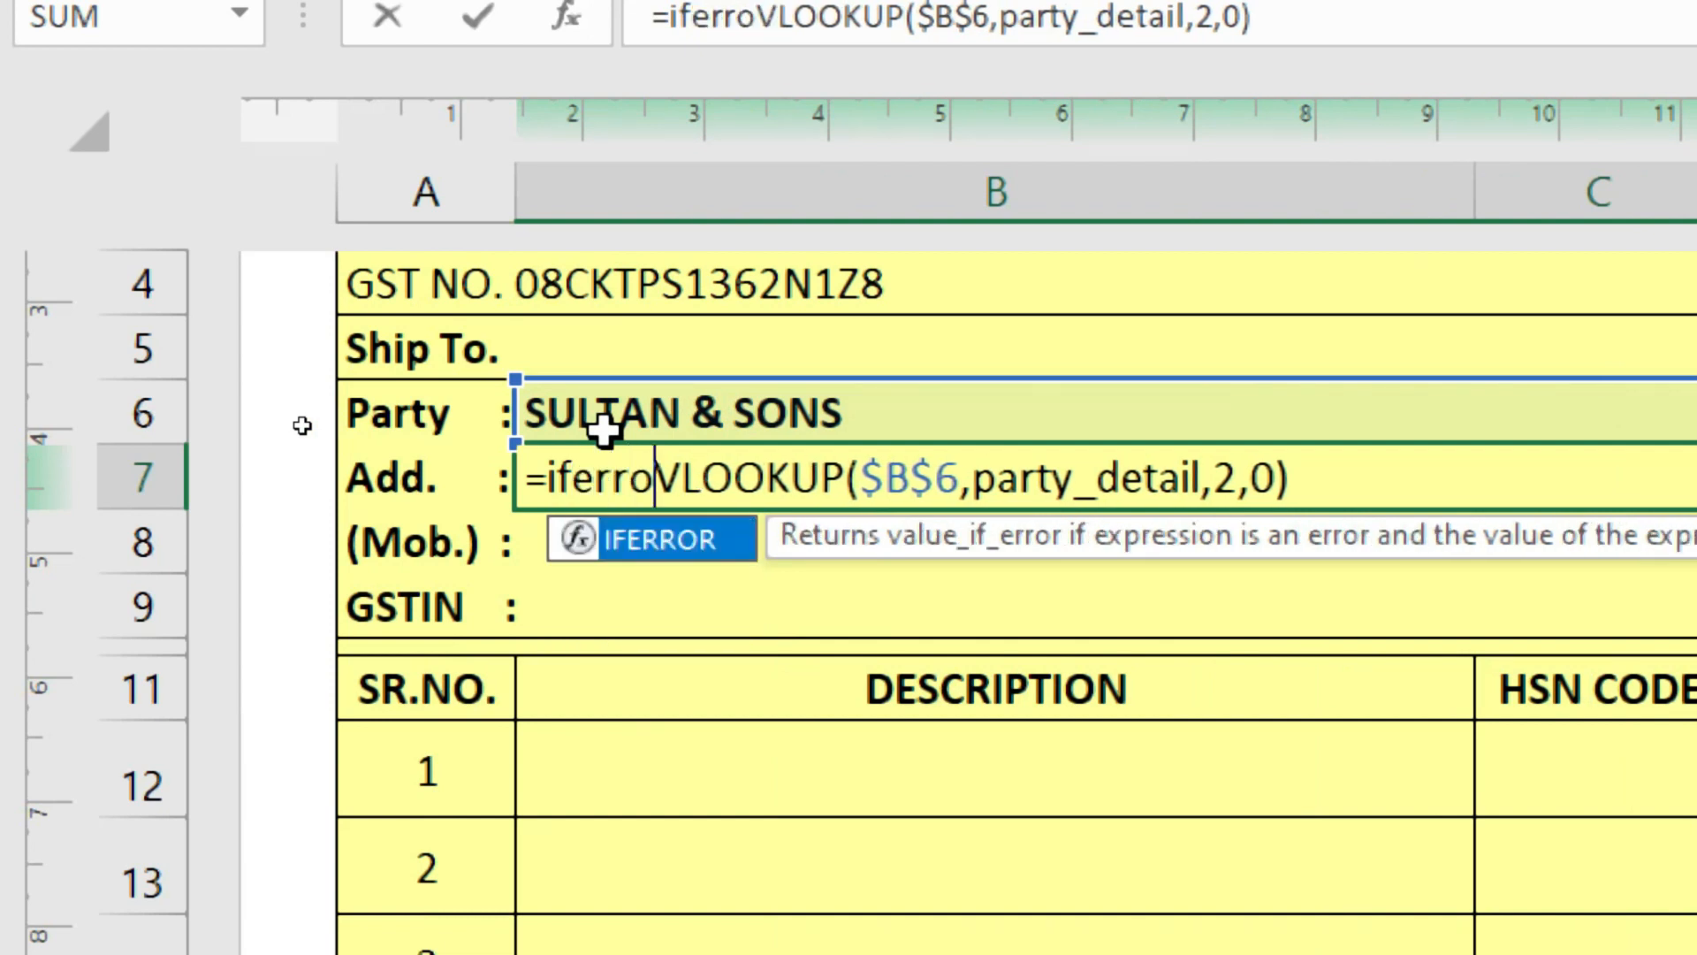
pyautogui.press('Tab')
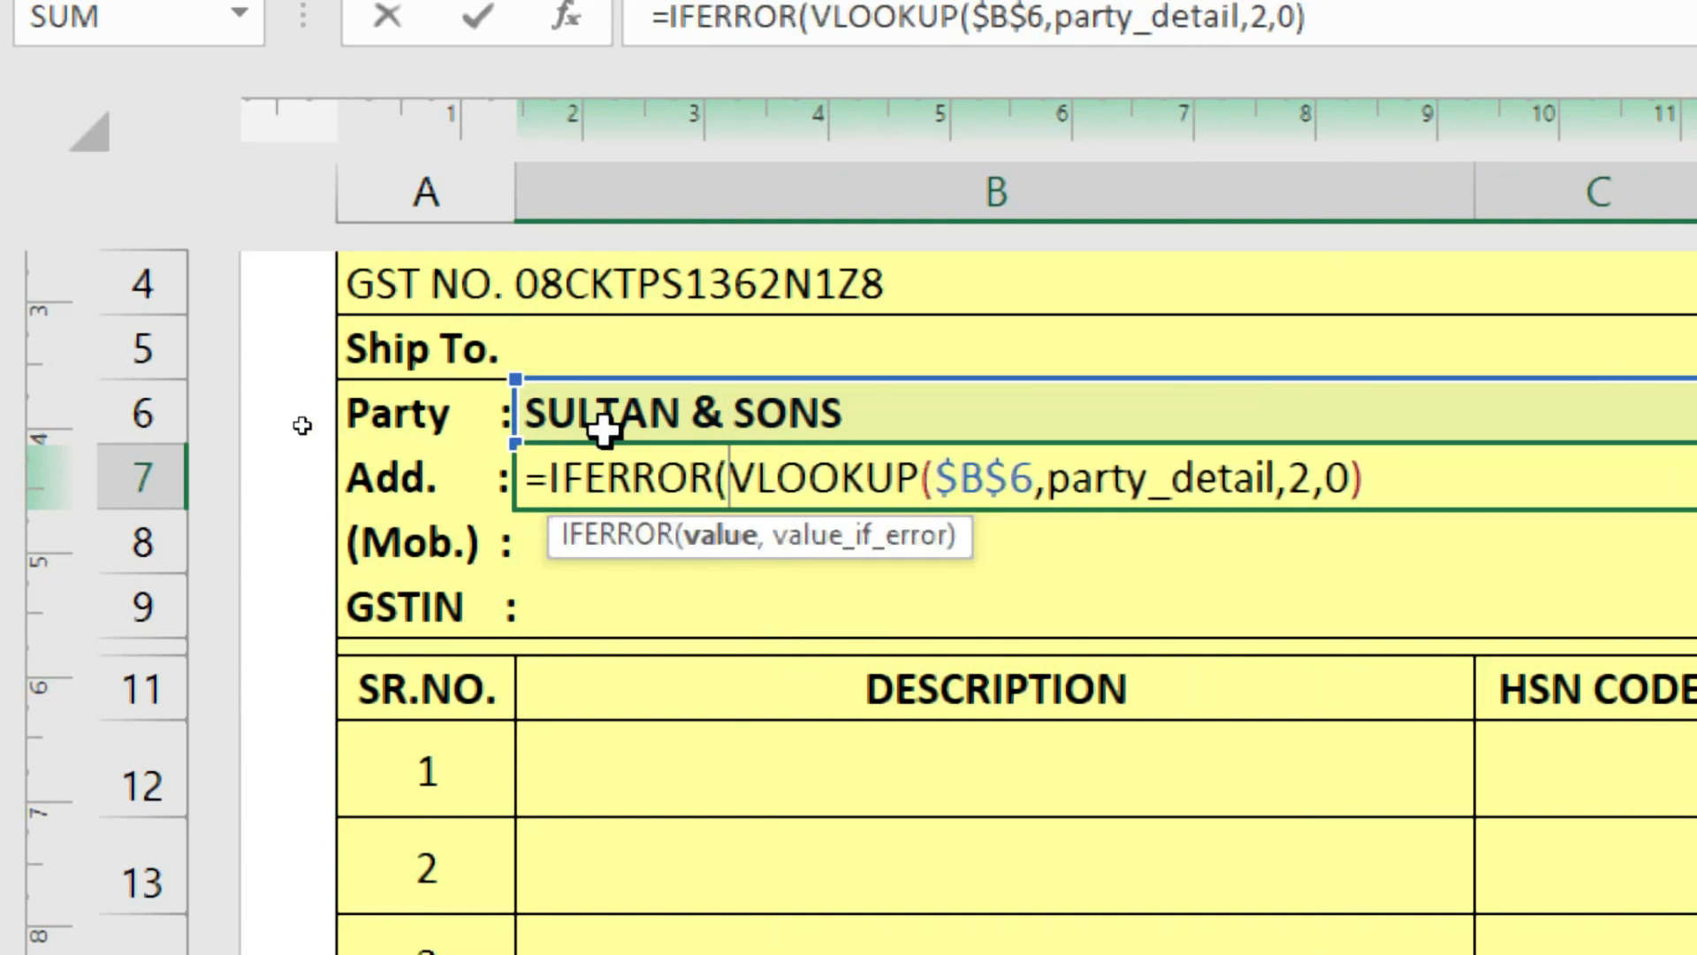
pyautogui.press('Right')
pyautogui.press('Right')
pyautogui.press('Right')
pyautogui.press('Right')
pyautogui.press('Right')
pyautogui.press('Right')
pyautogui.press('Right')
pyautogui.press('Right')
pyautogui.press('Right')
pyautogui.press('Right')
pyautogui.press('Right')
pyautogui.press('Right')
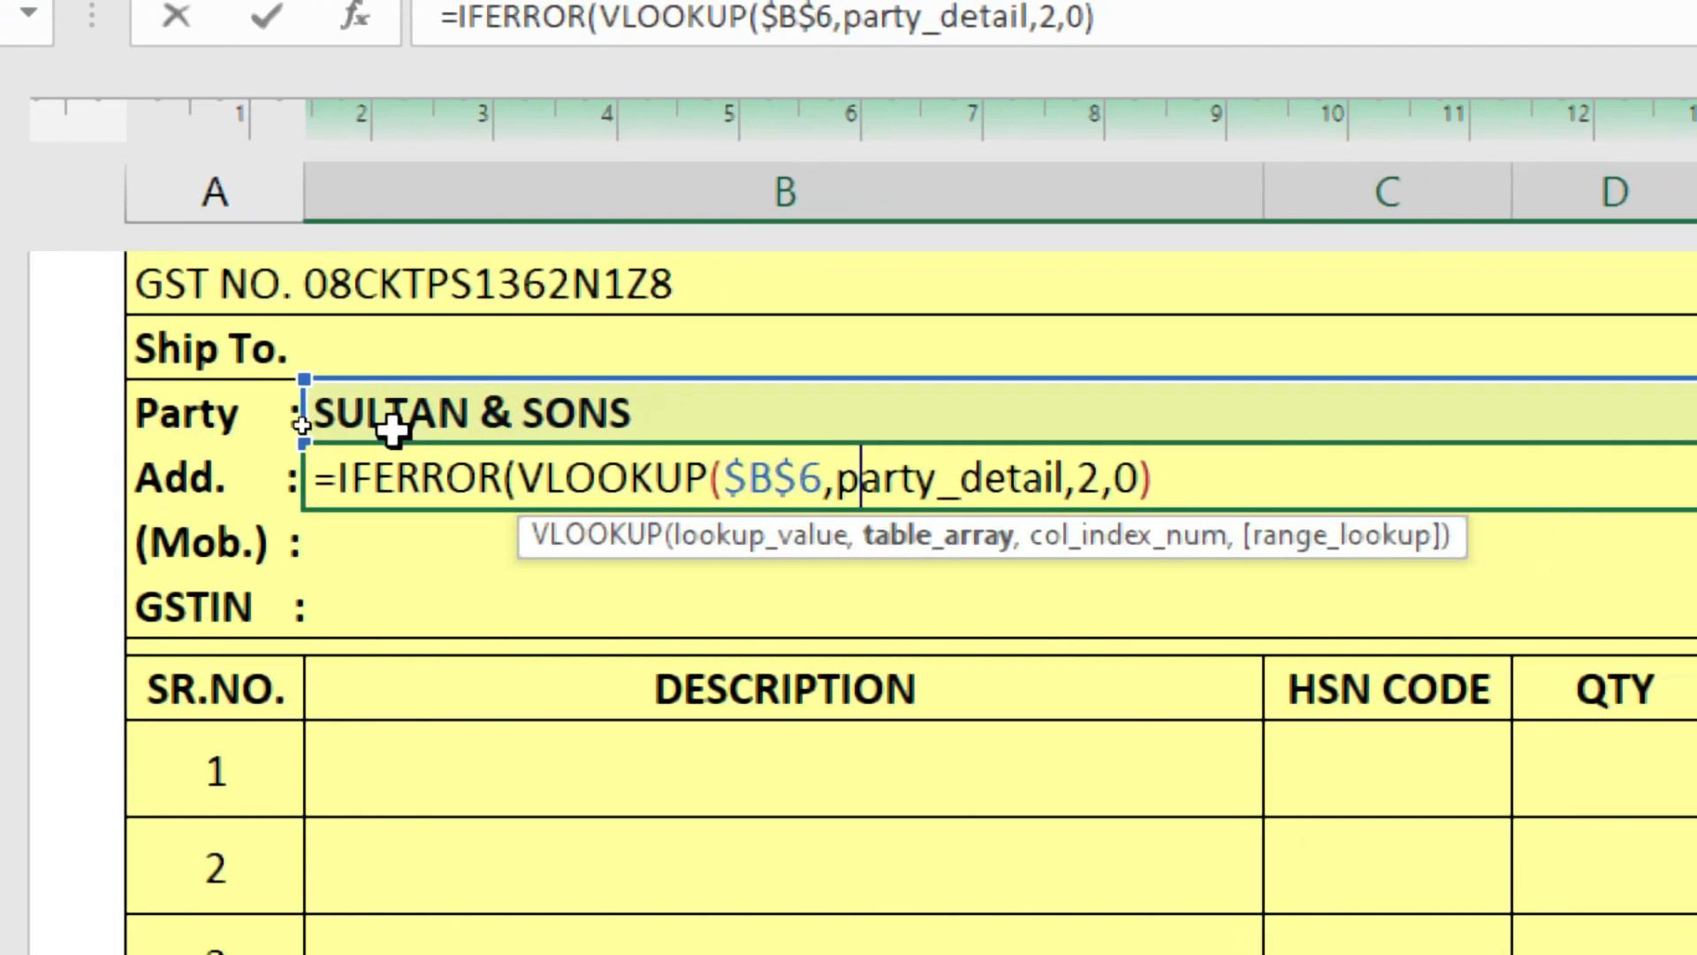
pyautogui.press('Right')
pyautogui.press('Right')
pyautogui.press('Right')
pyautogui.press('Right')
pyautogui.press('Right')
pyautogui.press('Right')
pyautogui.press('Right')
pyautogui.press('Right')
pyautogui.press('Right')
pyautogui.press('Right')
pyautogui.press('Right')
pyautogui.press('Right')
pyautogui.press('Right')
pyautogui.press('Right')
pyautogui.press('Right')
pyautogui.press('Right')
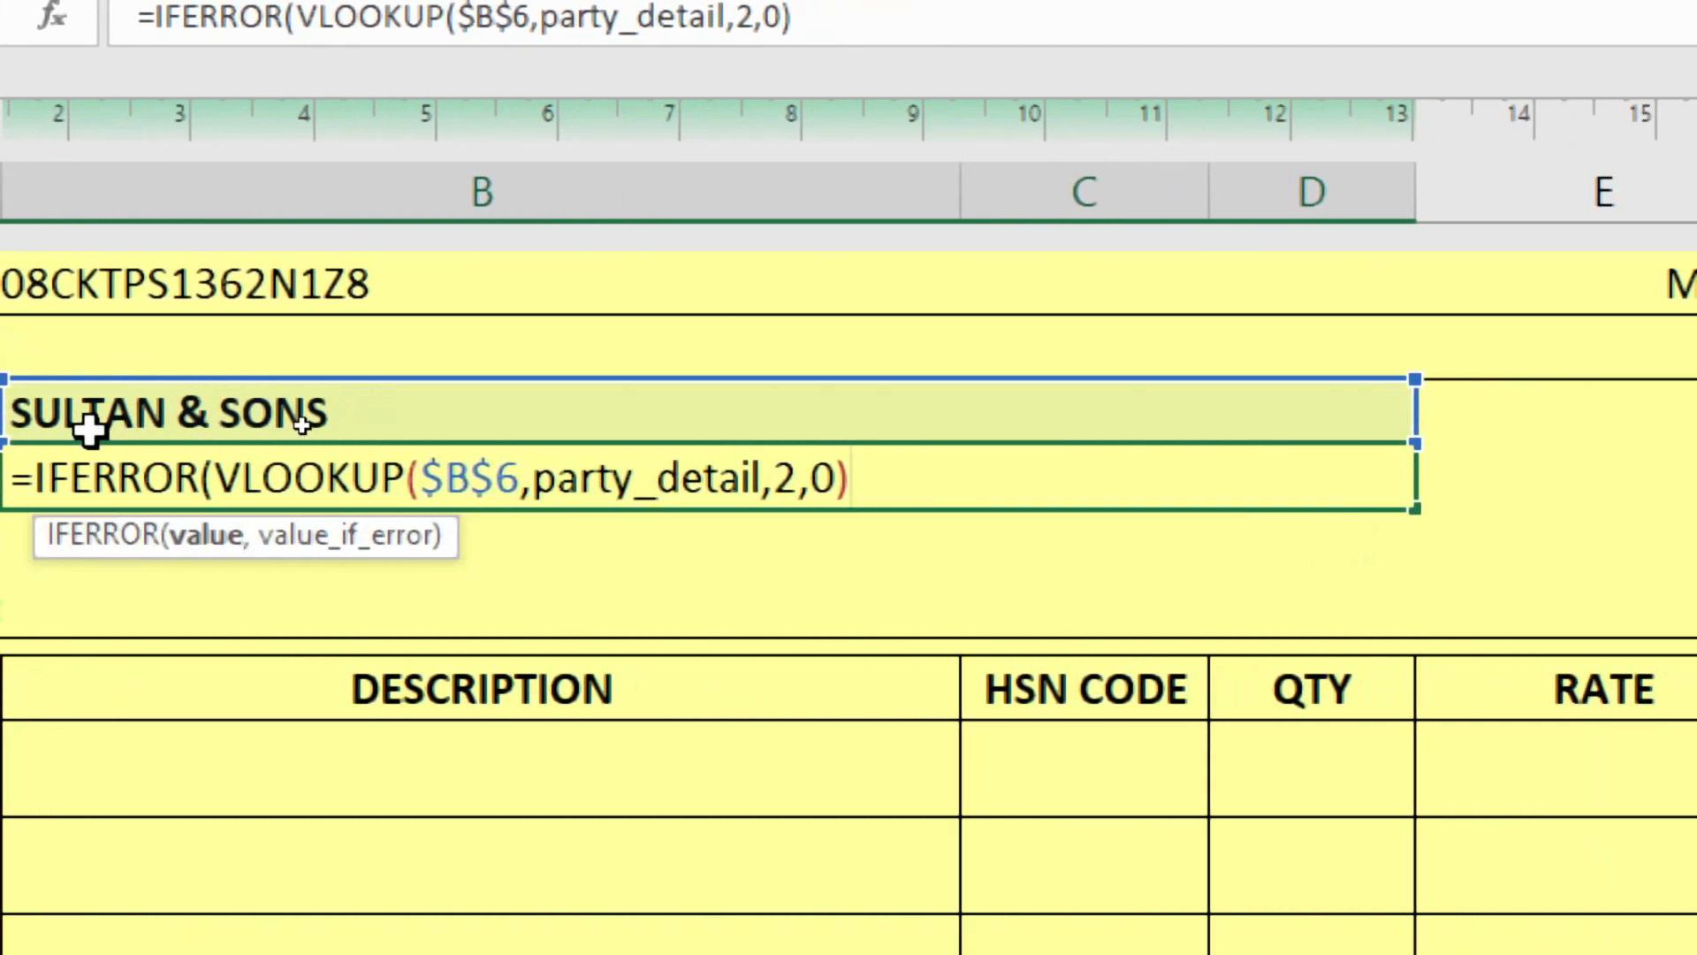
pyautogui.write(',""')
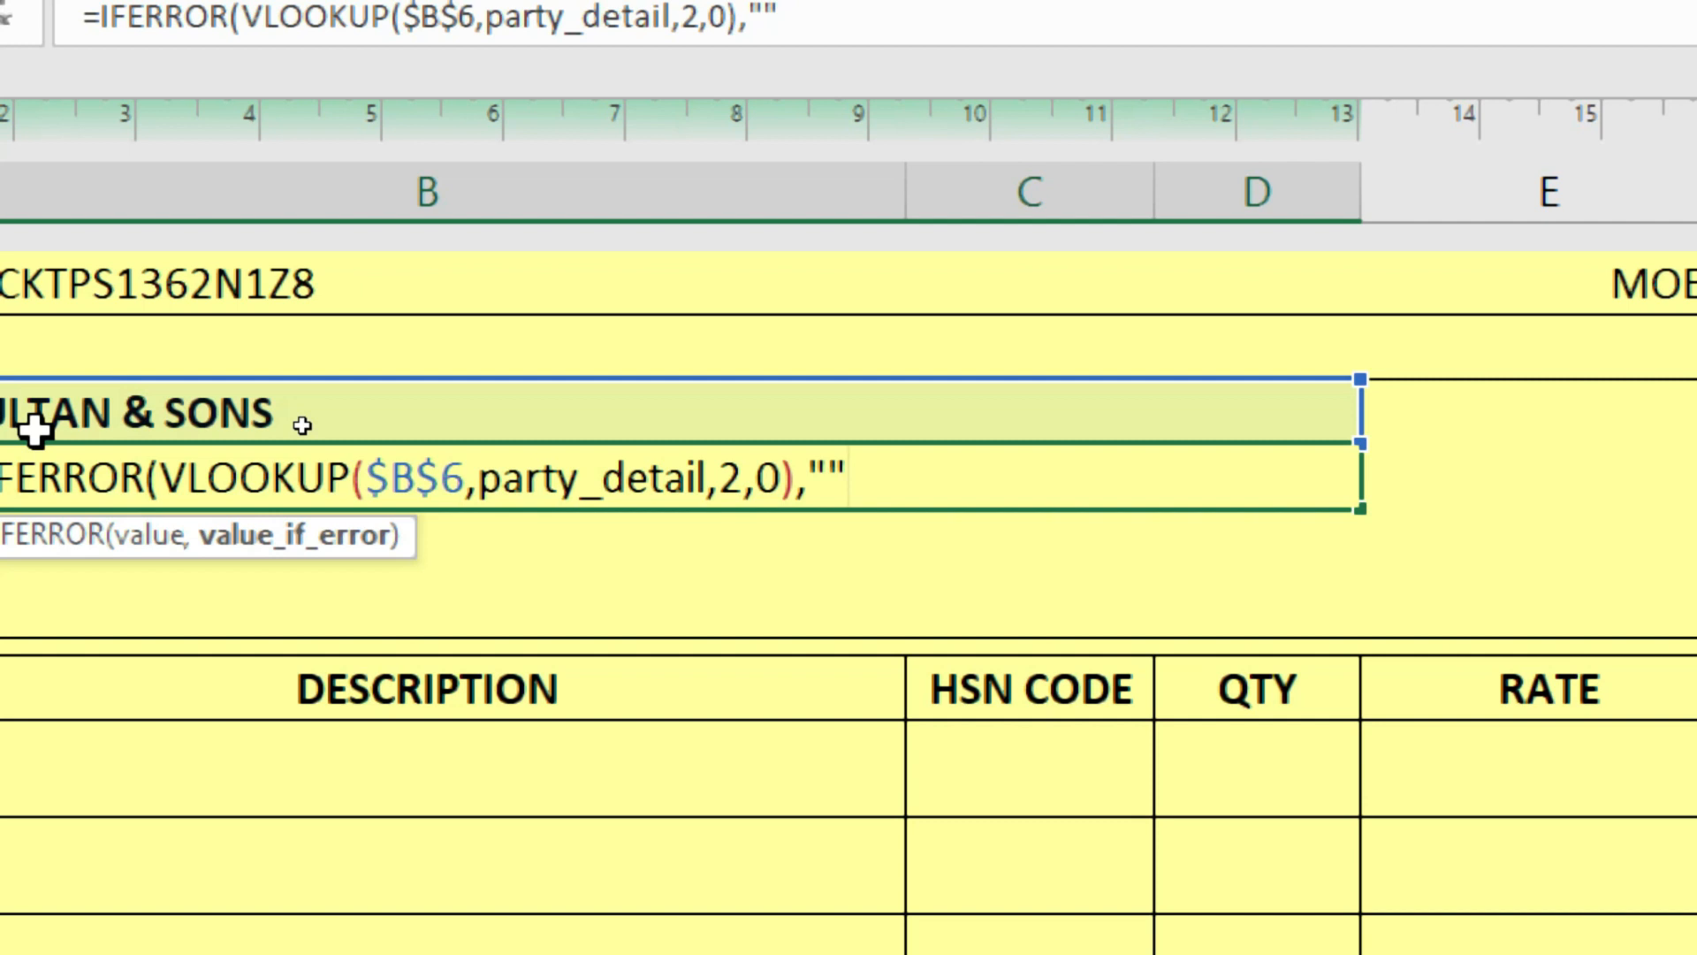
pyautogui.write(')')
pyautogui.press('Return')
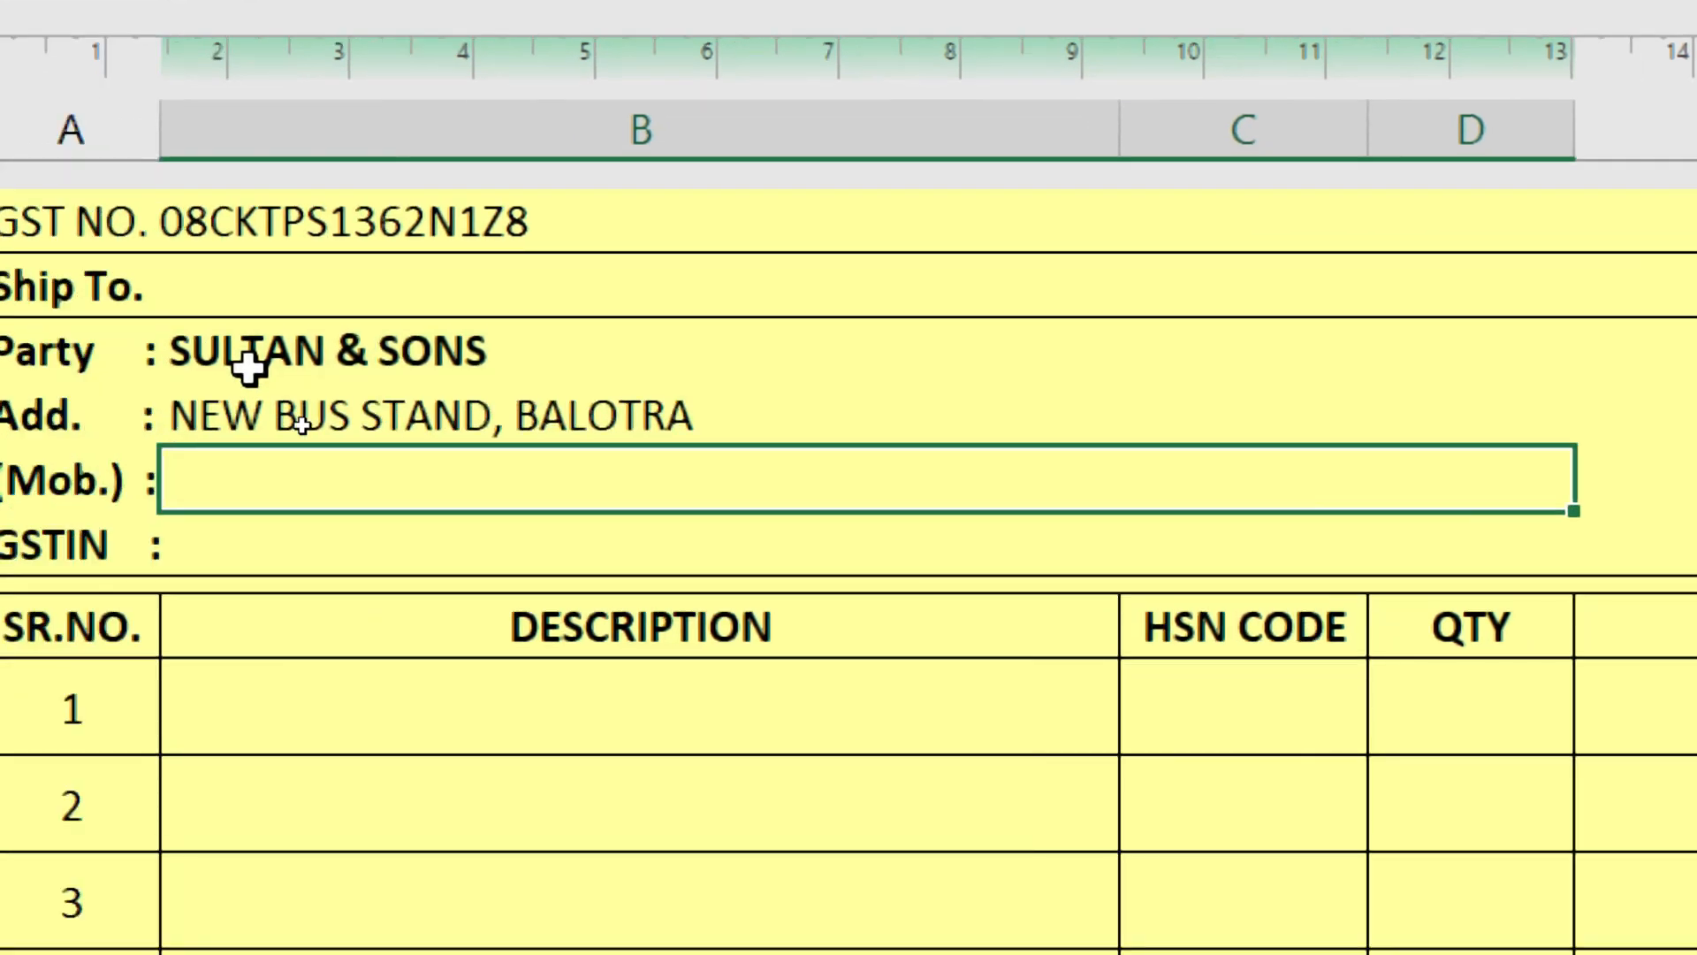
# - Clear the Party cell to confirm the rows stay blank, then choose VIJAY ENTERPRISE
pyautogui.click(365, 378)
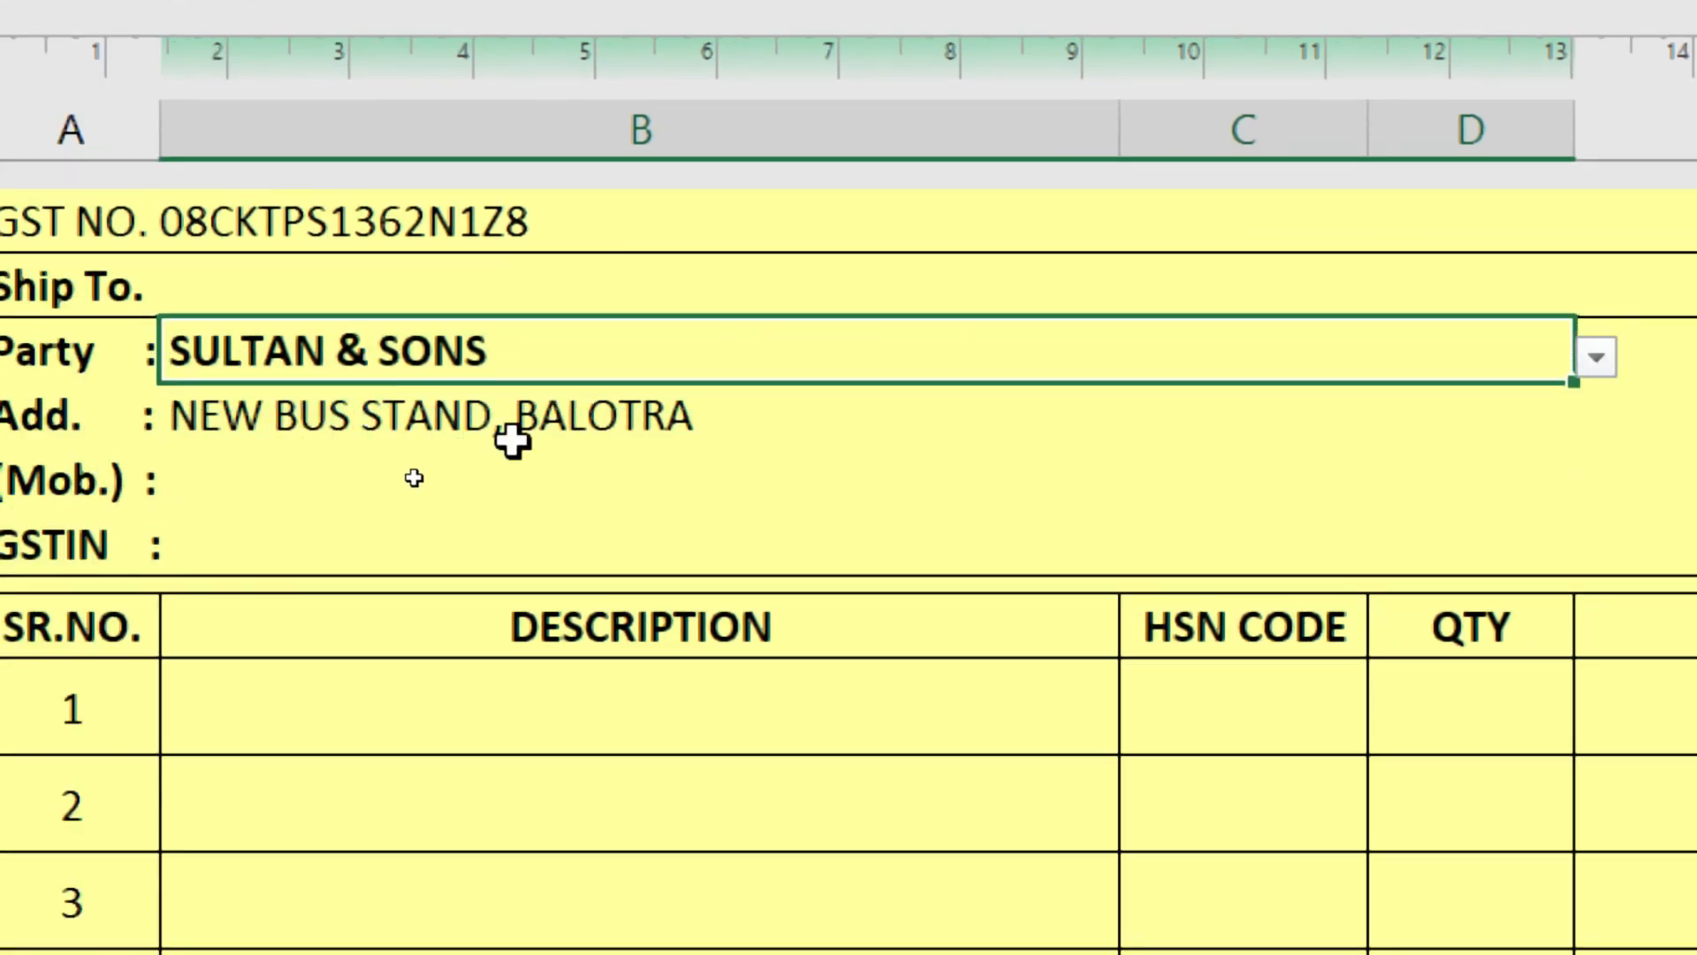
pyautogui.press('Delete')
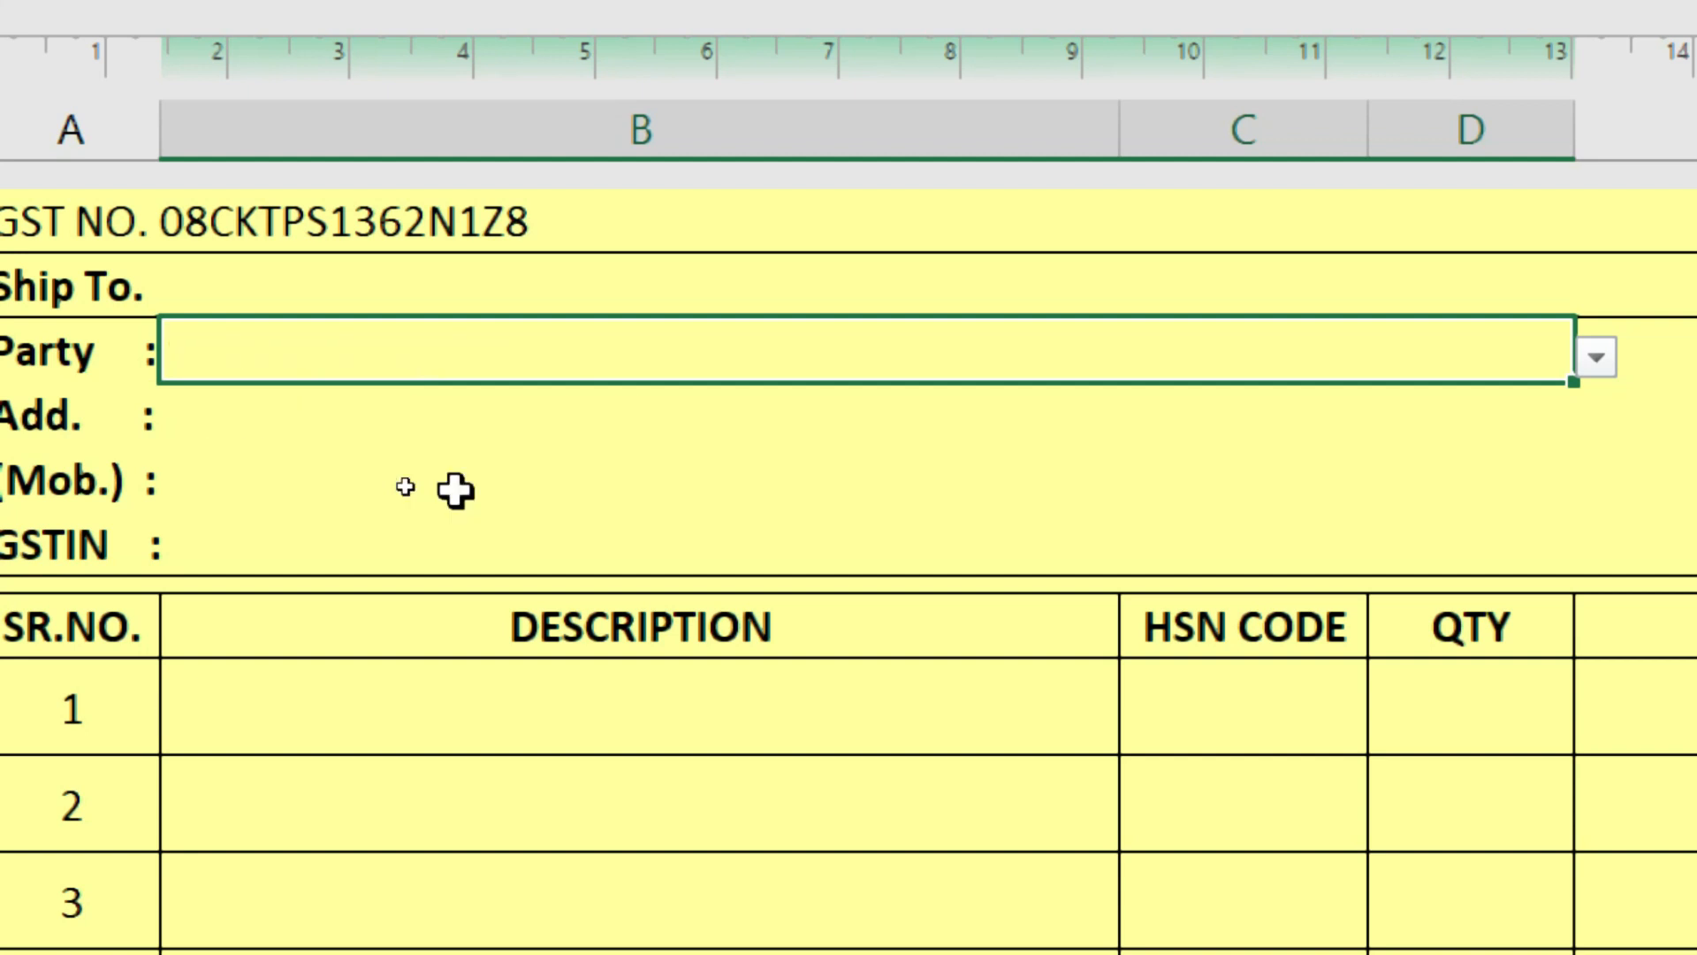
pyautogui.click(332, 462)
pyautogui.click(336, 433)
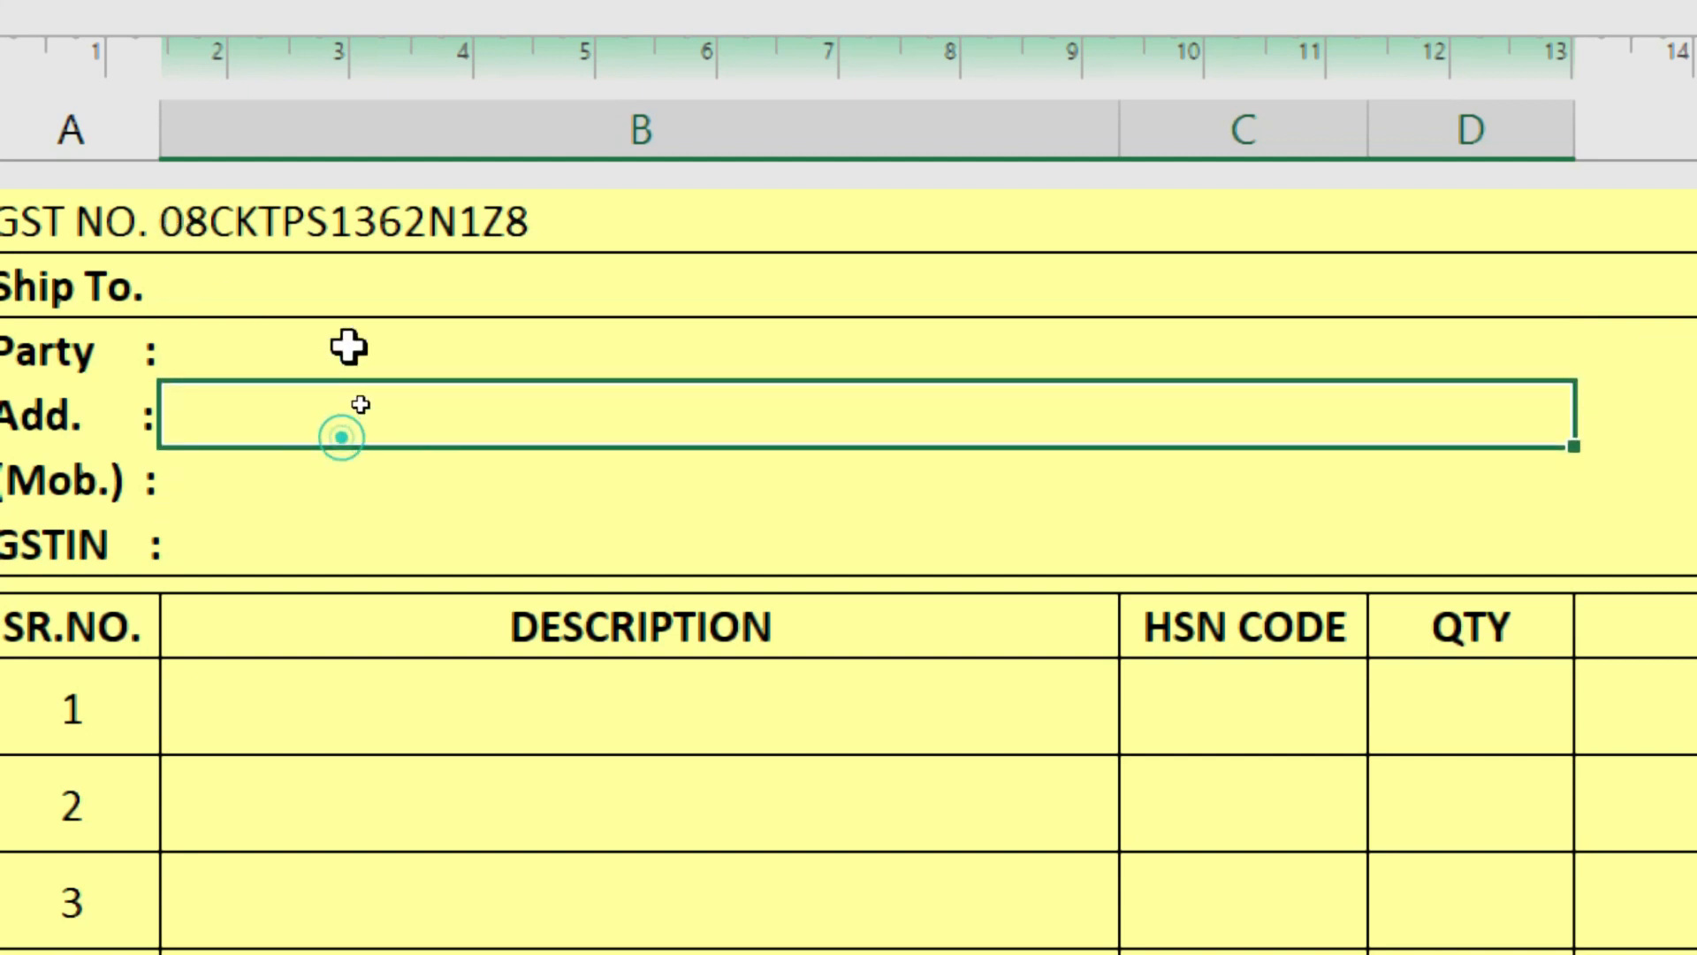
pyautogui.click(367, 341)
pyautogui.click(1358, 356)
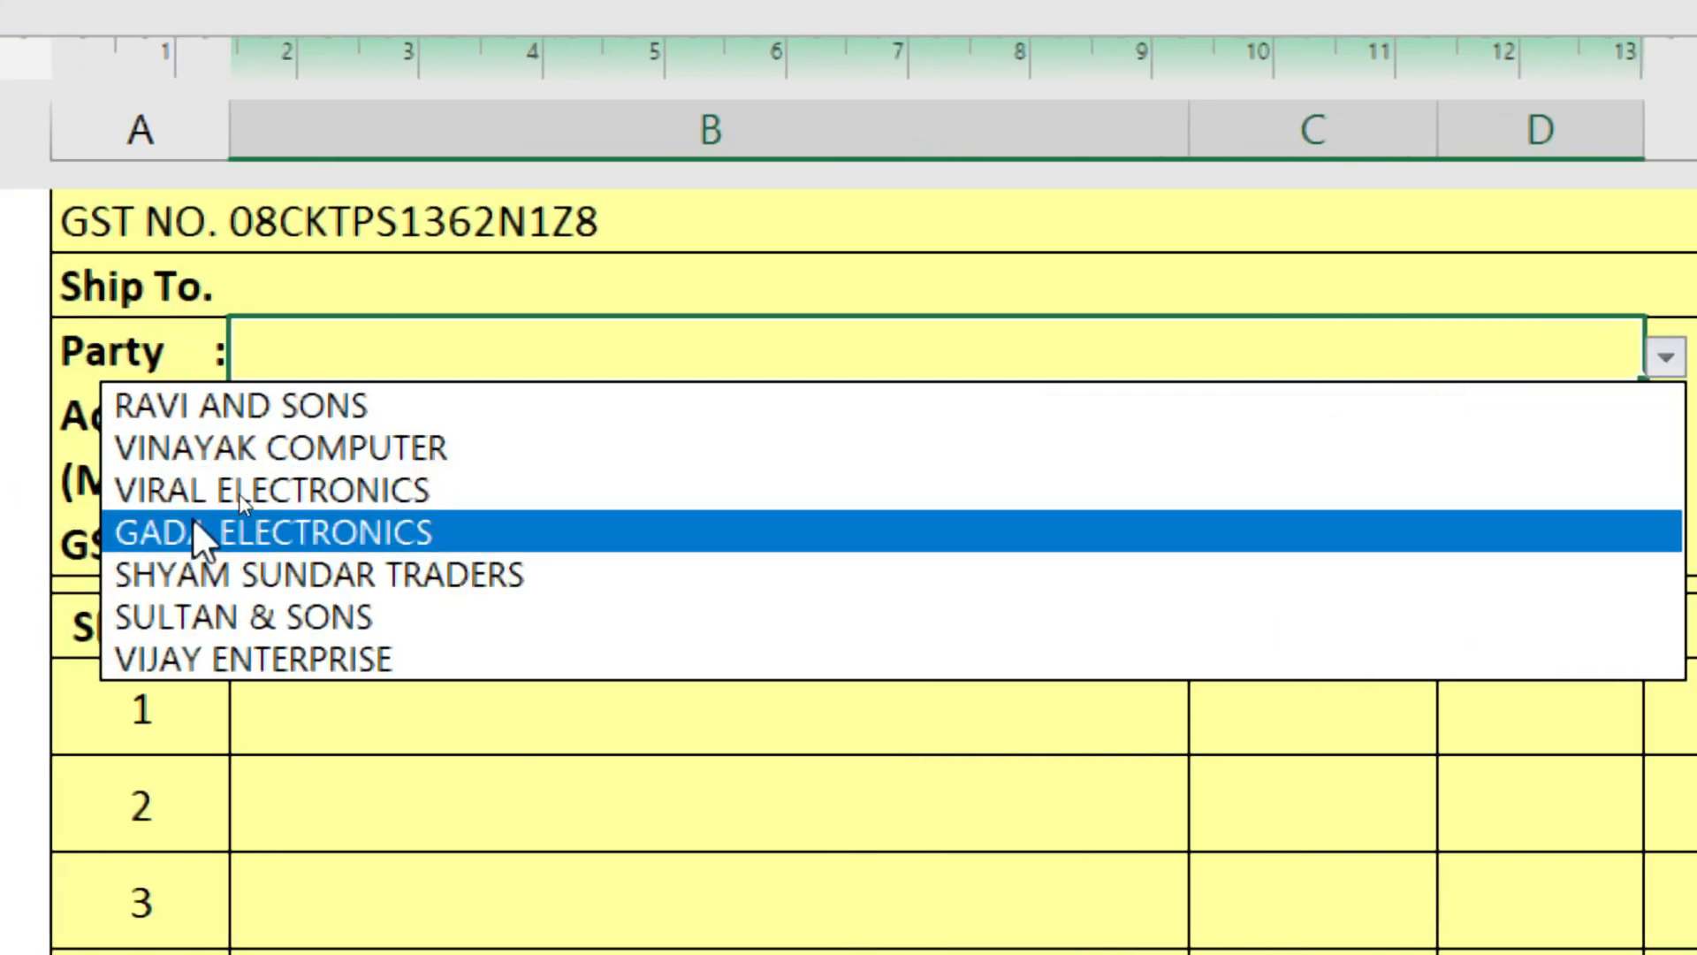
pyautogui.click(233, 655)
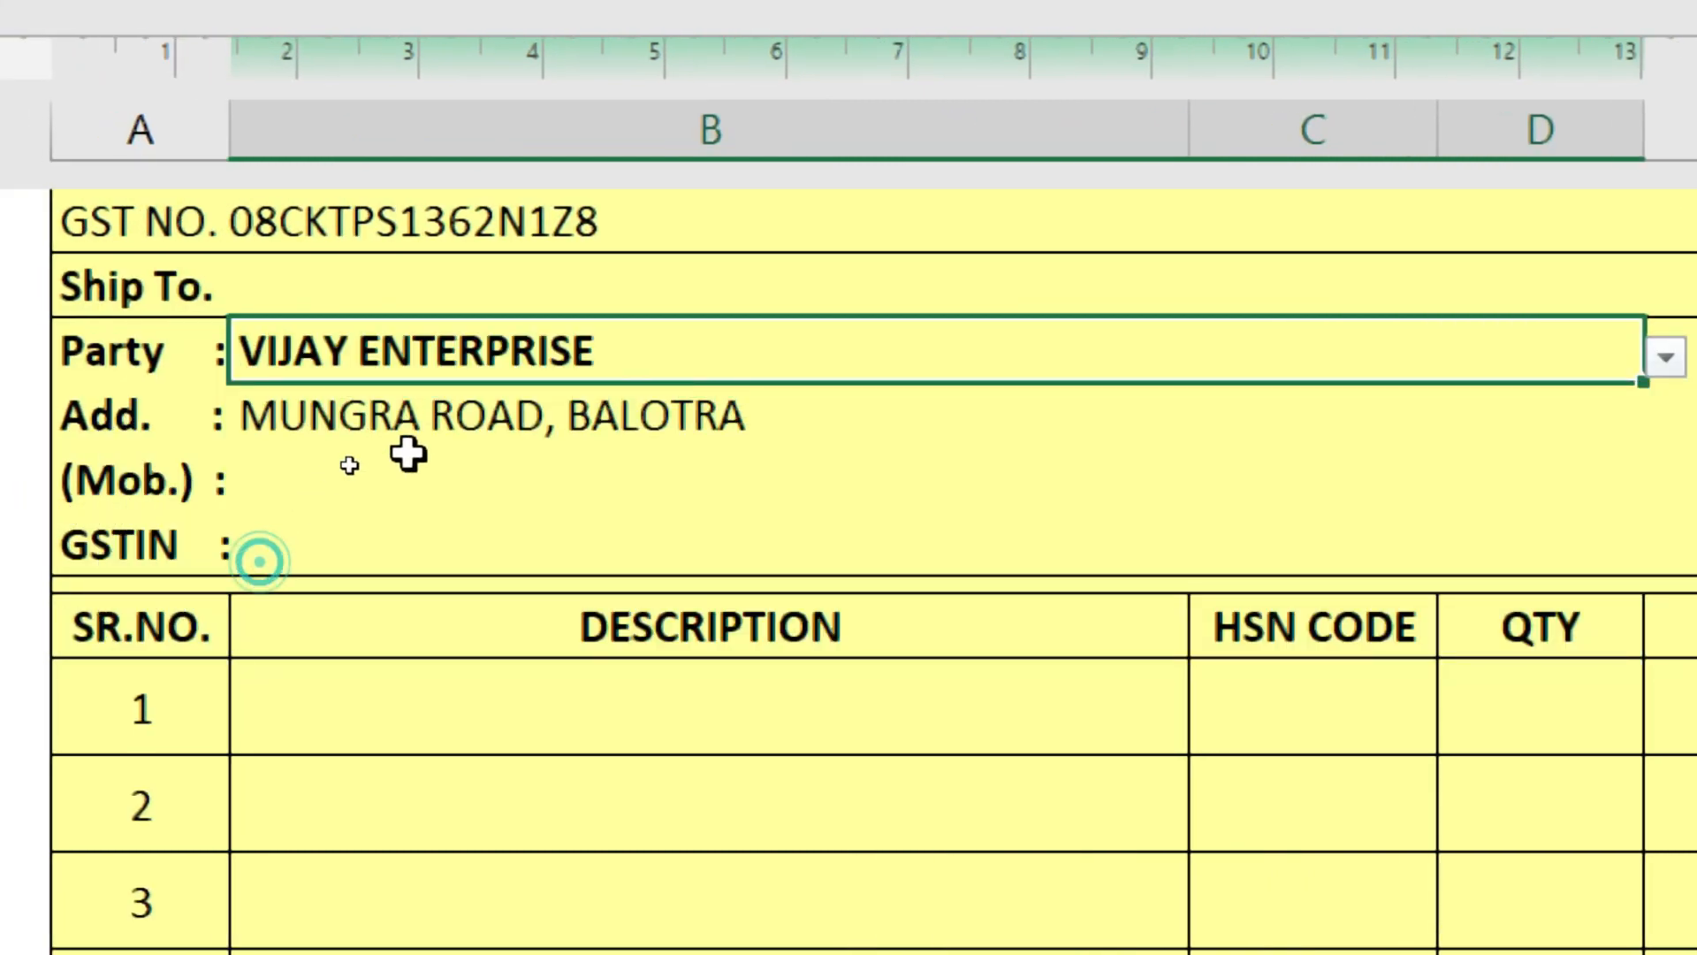
pyautogui.click(408, 437)
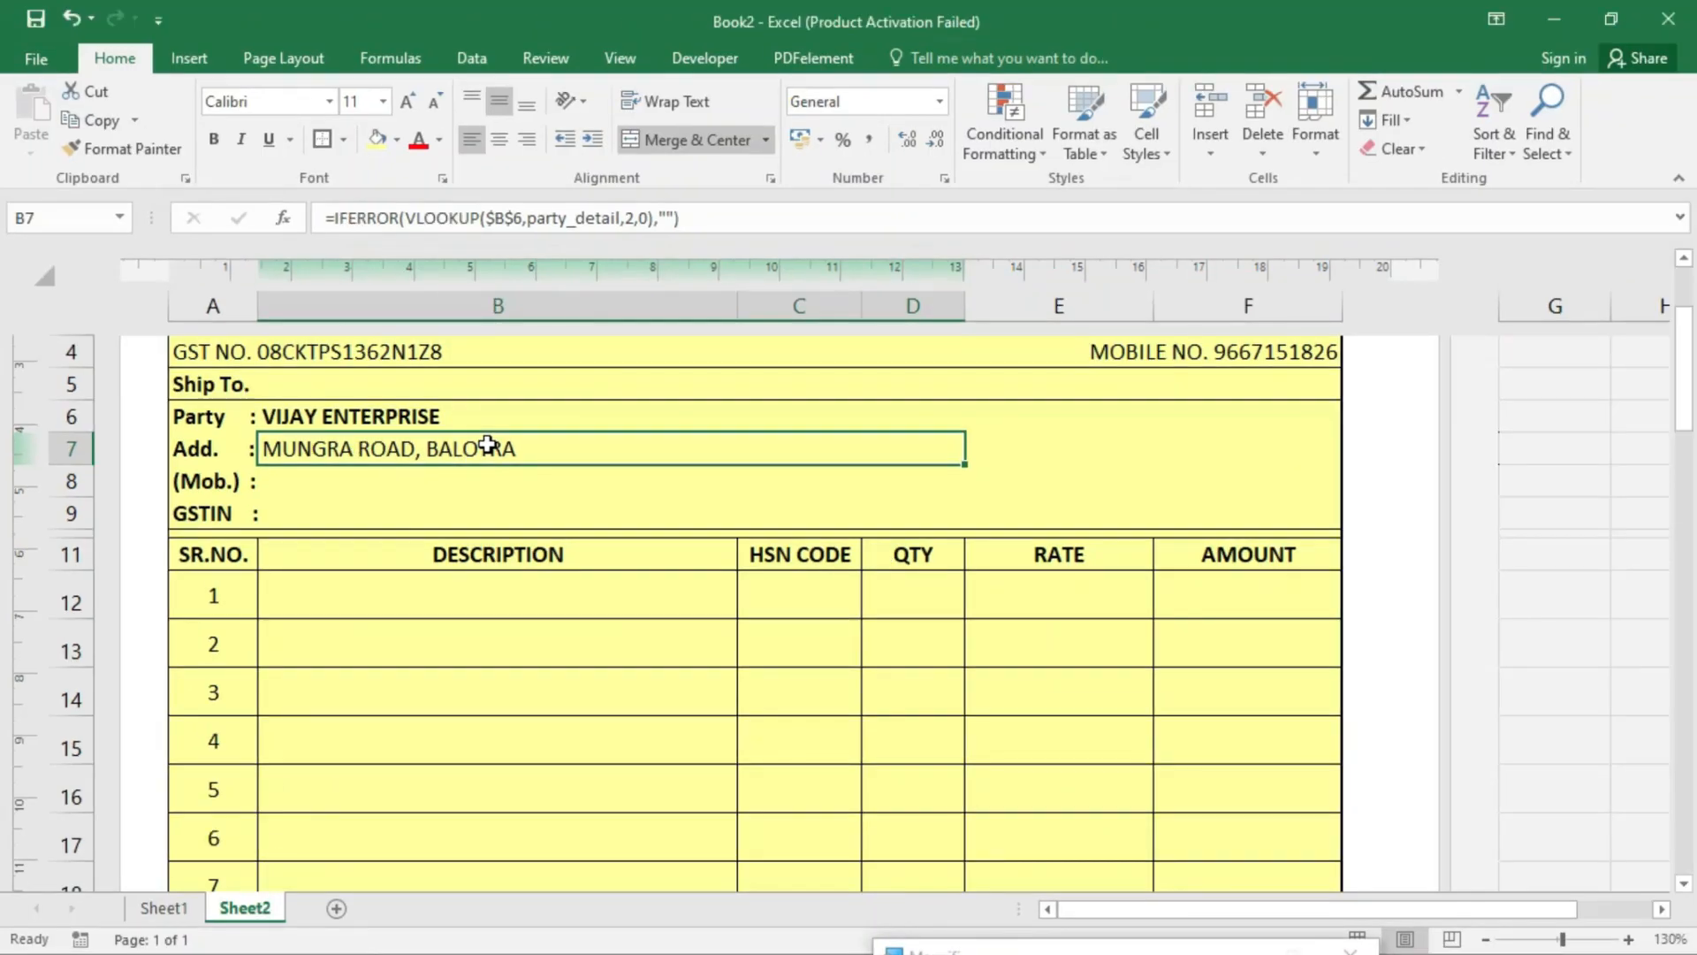
# - Copy the B7 address lookup into the Mob. and GSTIN cells B8:B9
pyautogui.click(389, 469)
pyautogui.click(548, 446)
pyautogui.moveTo(969, 469); pyautogui.dragTo(963, 511)
pyautogui.click(853, 554)
pyautogui.click(513, 458)
pyautogui.hotkey('ctrl', 'c')
pyautogui.moveTo(414, 480); pyautogui.dragTo(416, 504)
pyautogui.hotkey('ctrl', 'v')
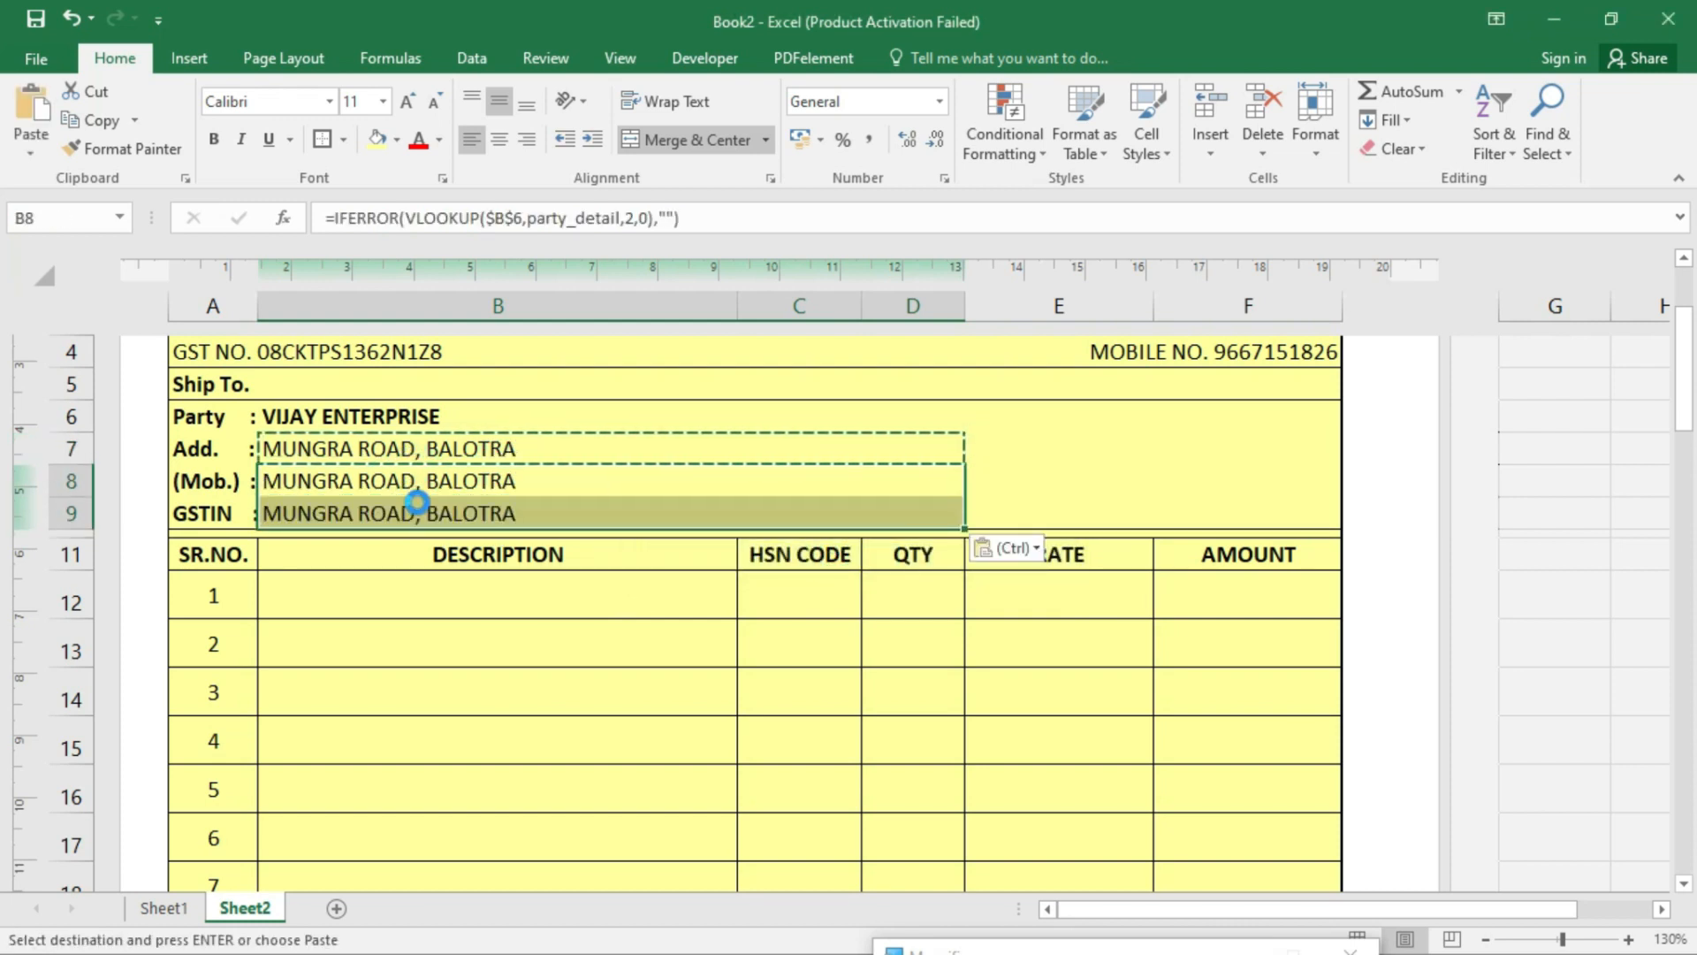
# - Change the Mob. lookup's column index from 2 to 3
pyautogui.doubleClick(433, 482)
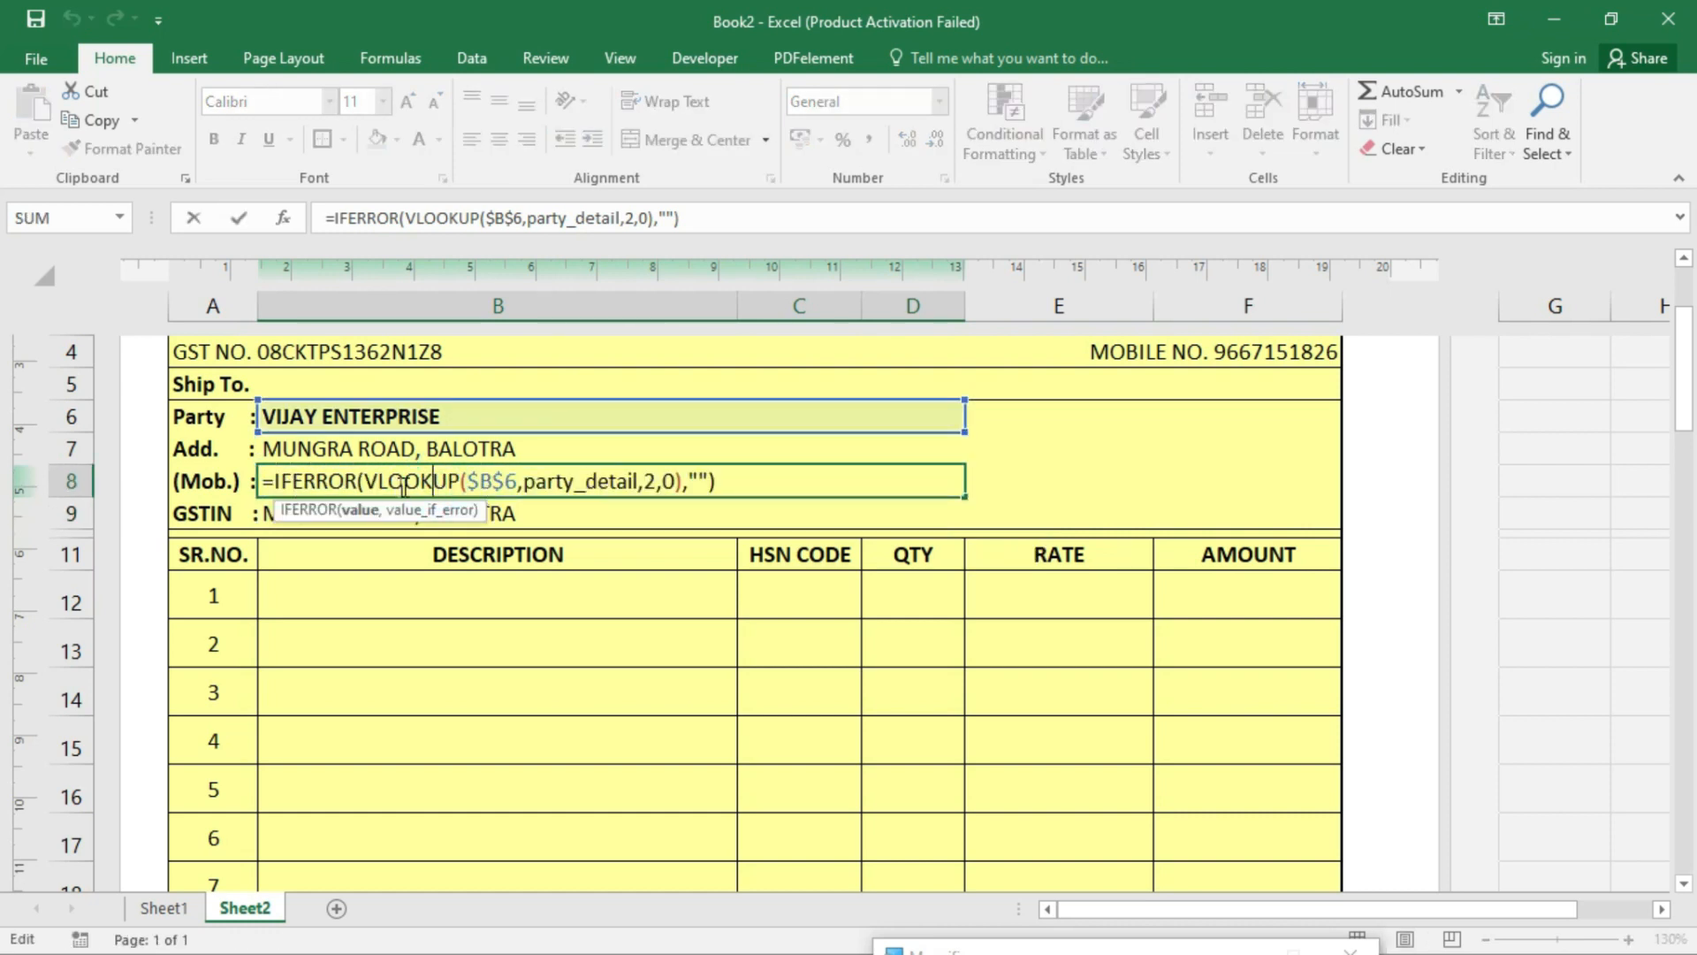
pyautogui.click(651, 481)
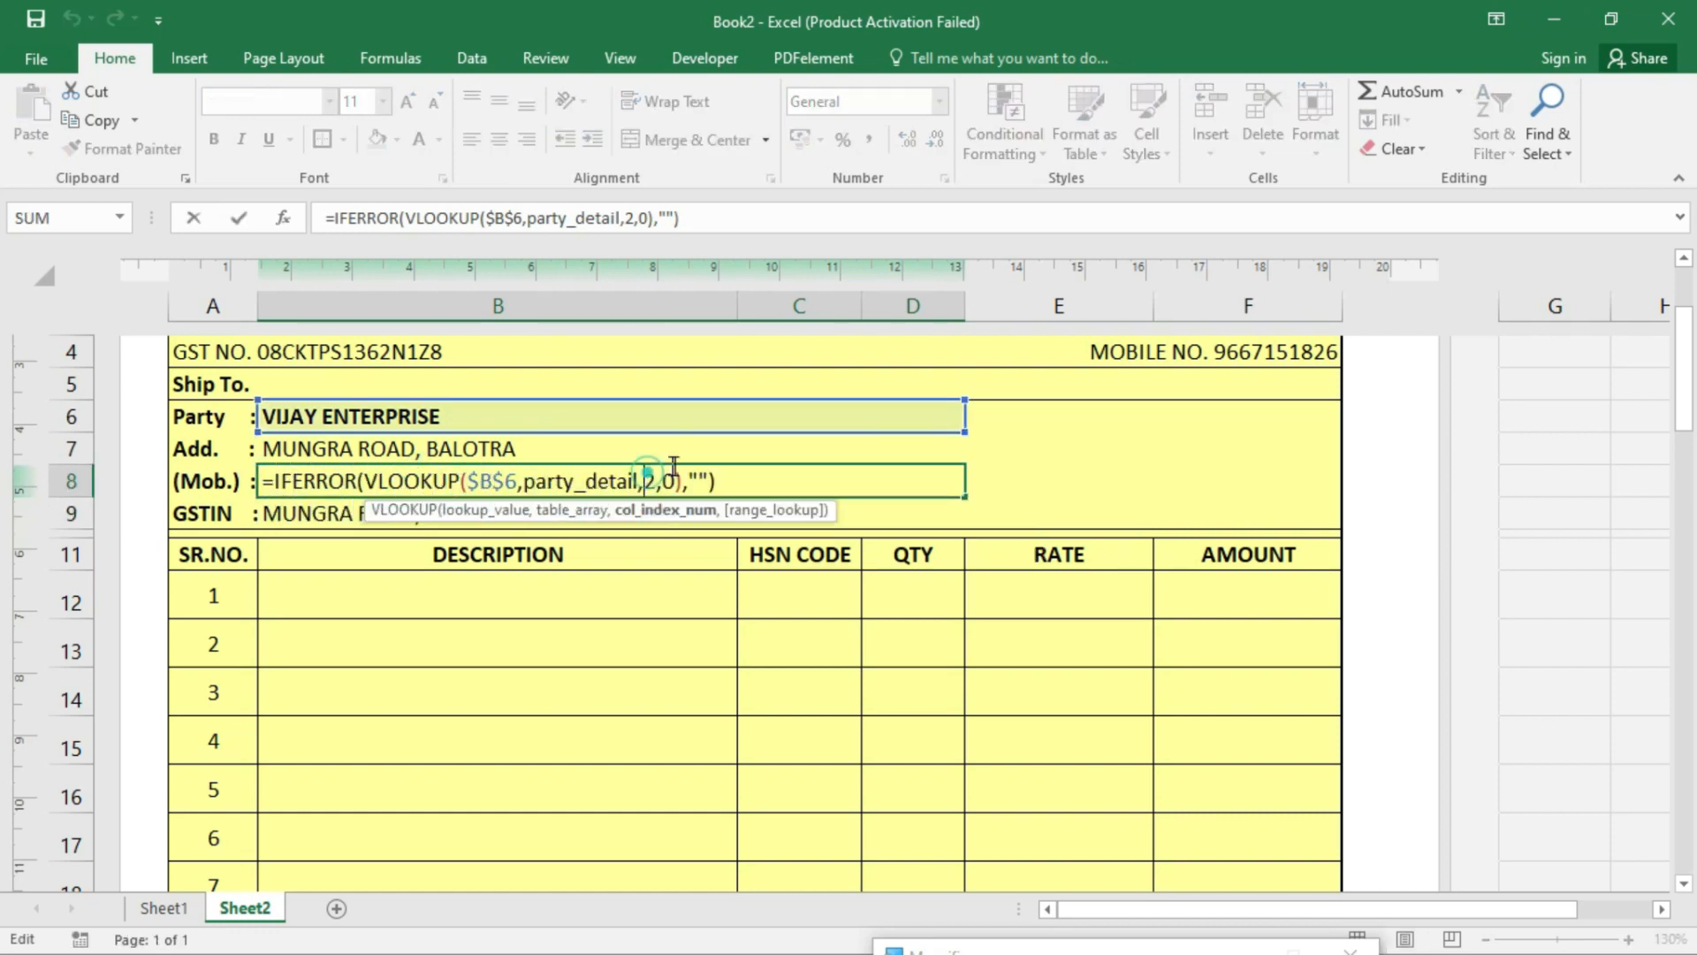
pyautogui.press('BackSpace')
pyautogui.write('3')
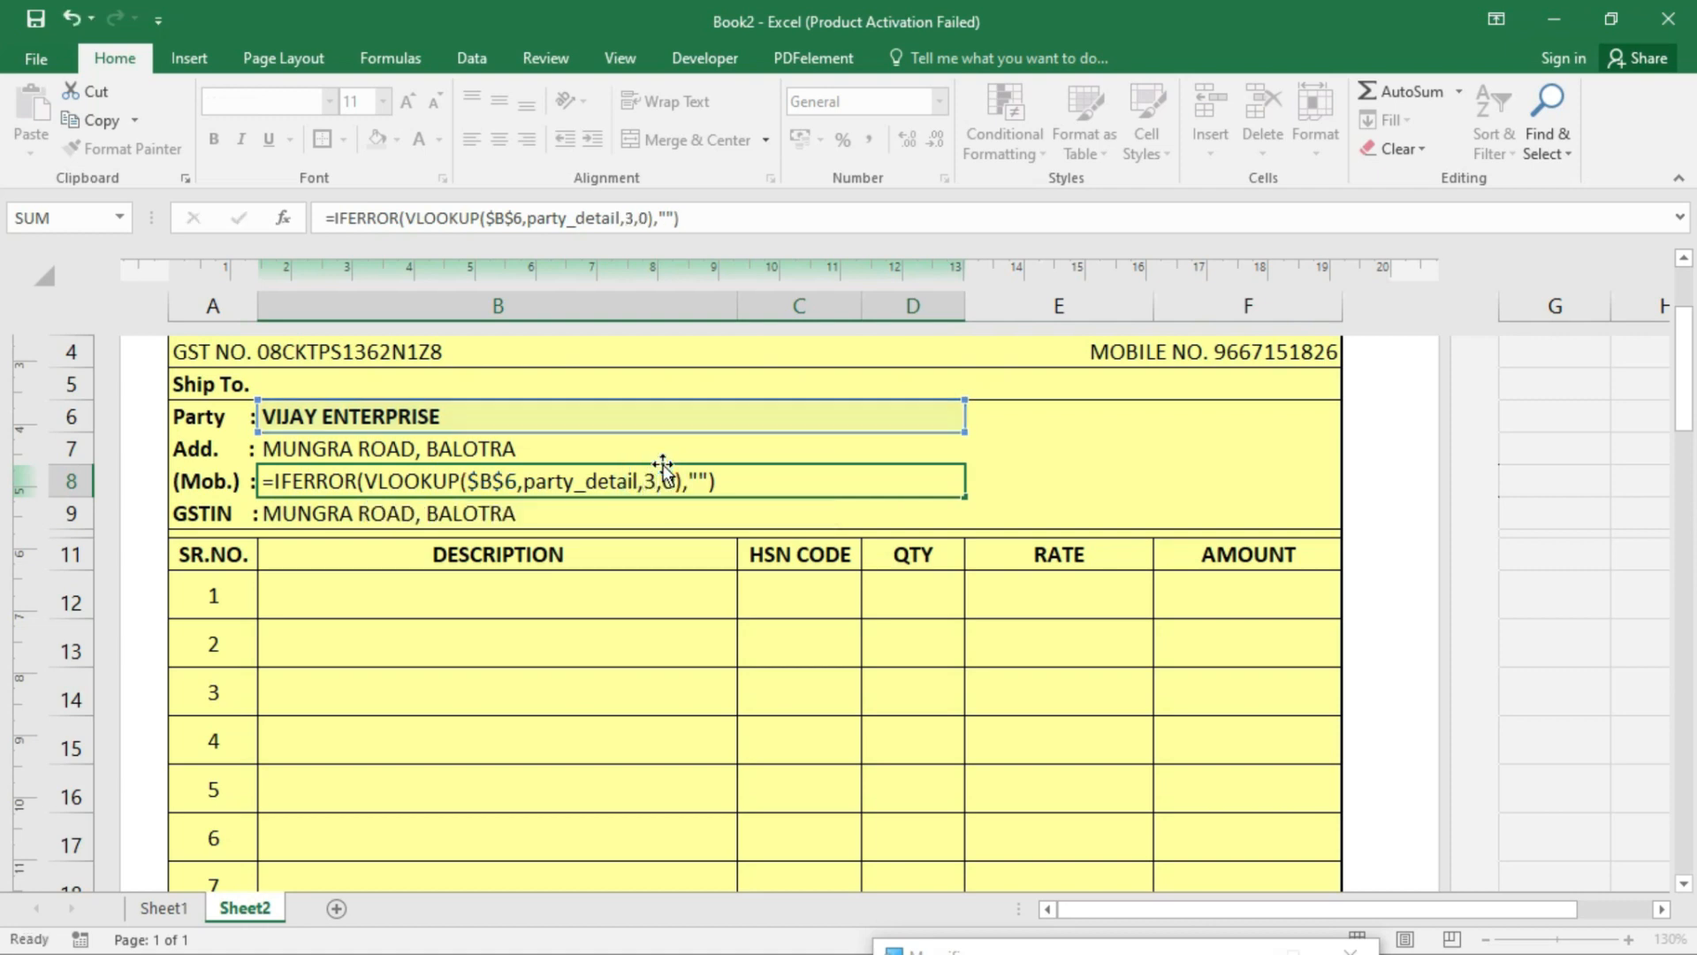
pyautogui.press('Return')
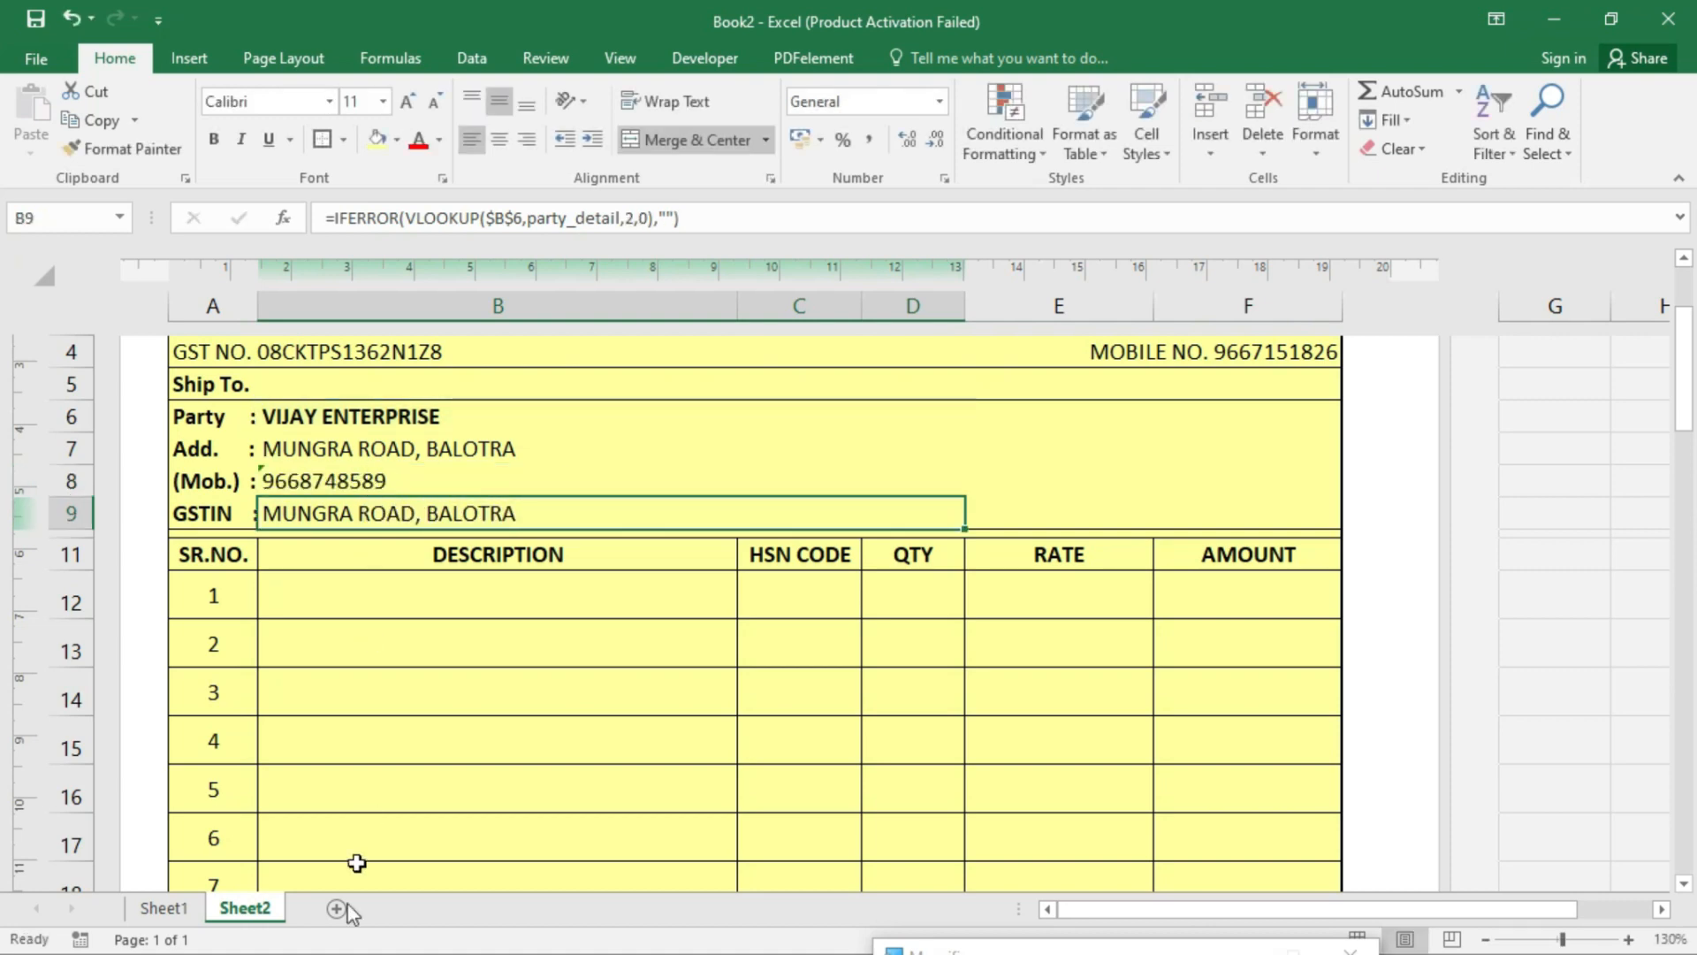
# - Check the party table's column order on Sheet1, then set the GSTIN lookup's column index to 4
pyautogui.click(163, 907)
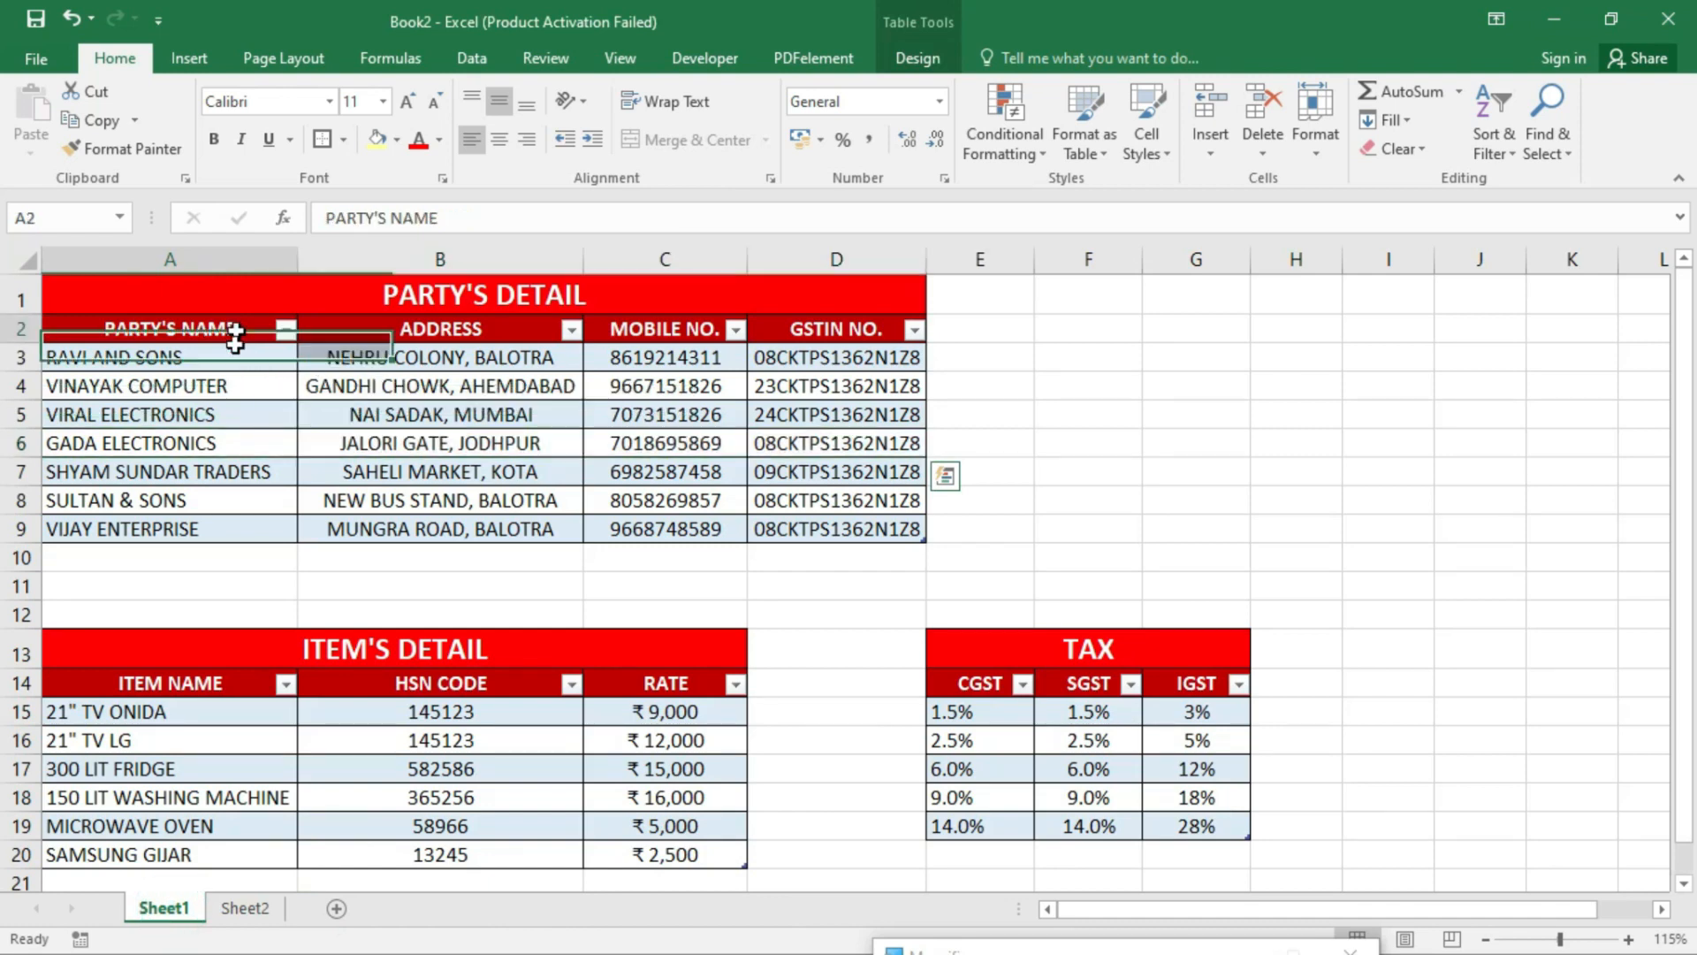
pyautogui.moveTo(234, 329); pyautogui.dragTo(177, 500)
pyautogui.moveTo(398, 347); pyautogui.dragTo(427, 481)
pyautogui.moveTo(668, 314); pyautogui.dragTo(683, 470)
pyautogui.click(915, 558)
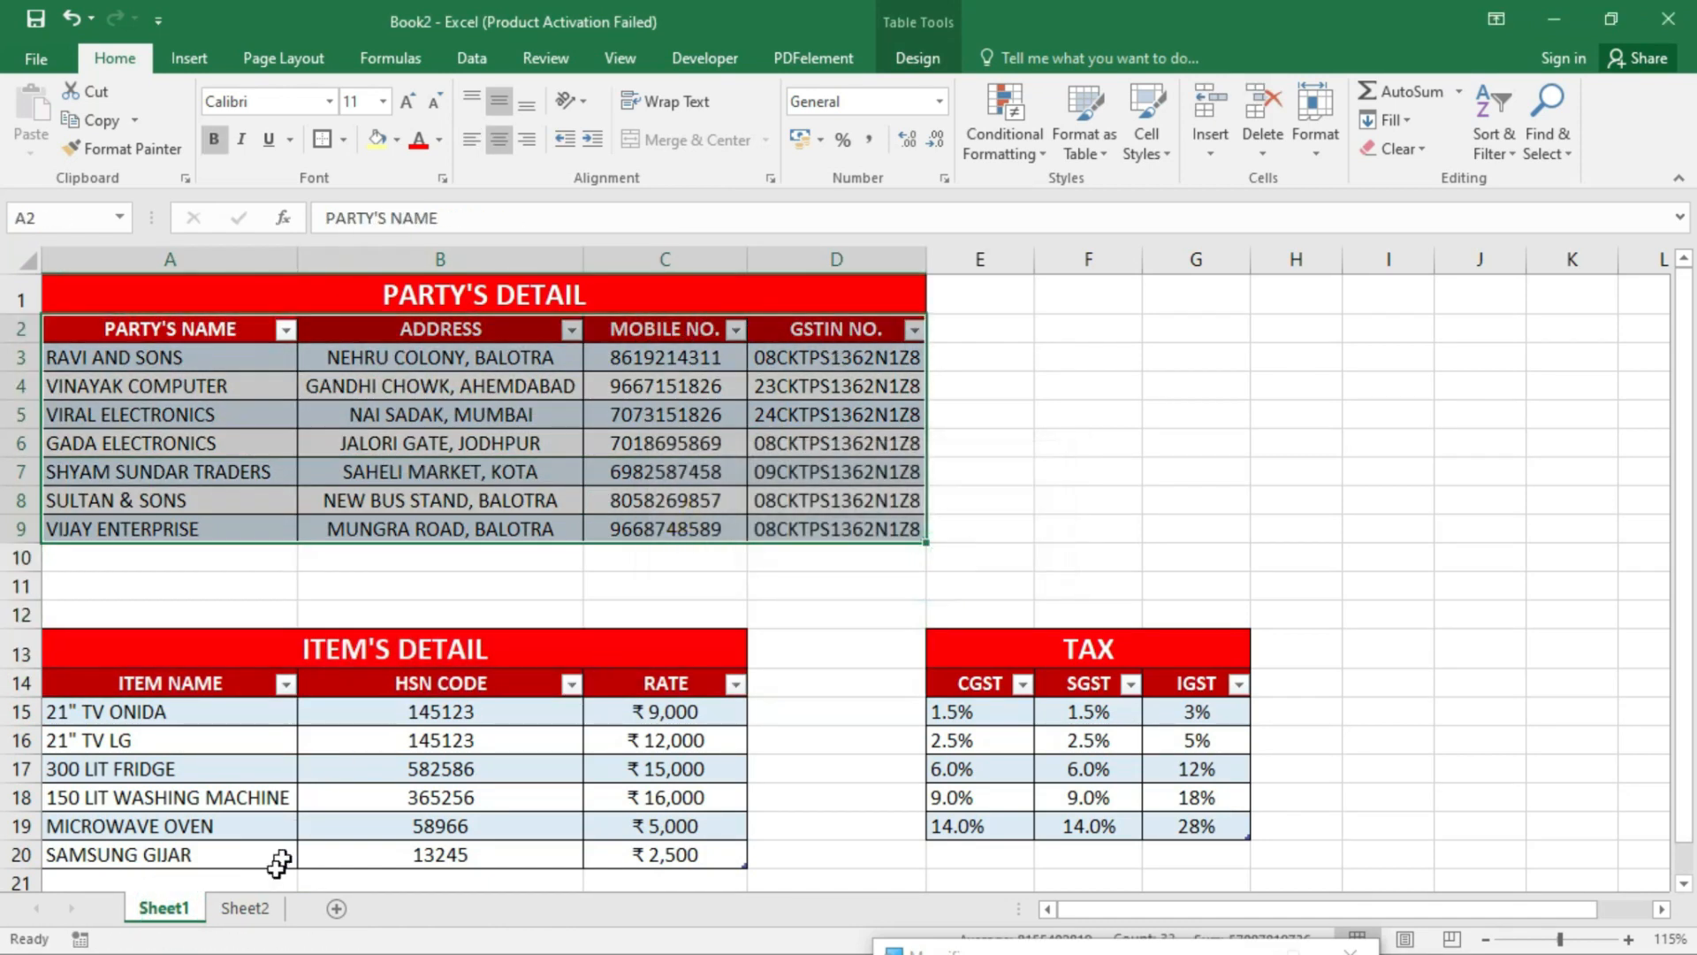
pyautogui.click(250, 916)
pyautogui.doubleClick(450, 512)
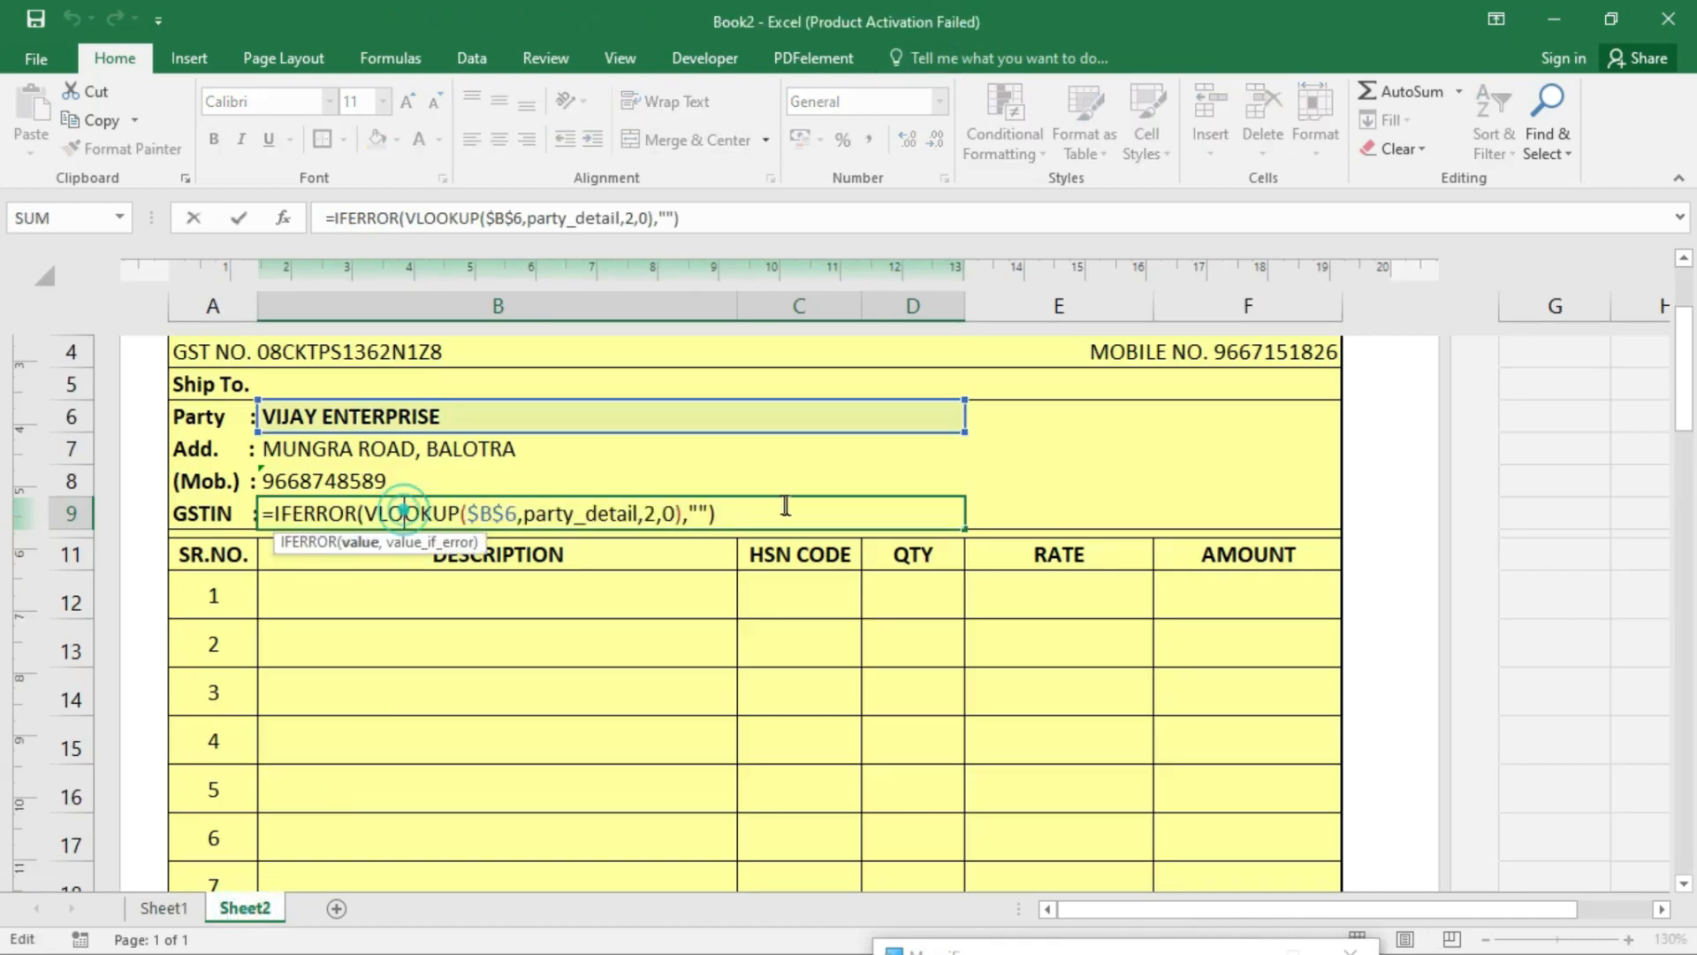
pyautogui.click(658, 514)
pyautogui.press('BackSpace')
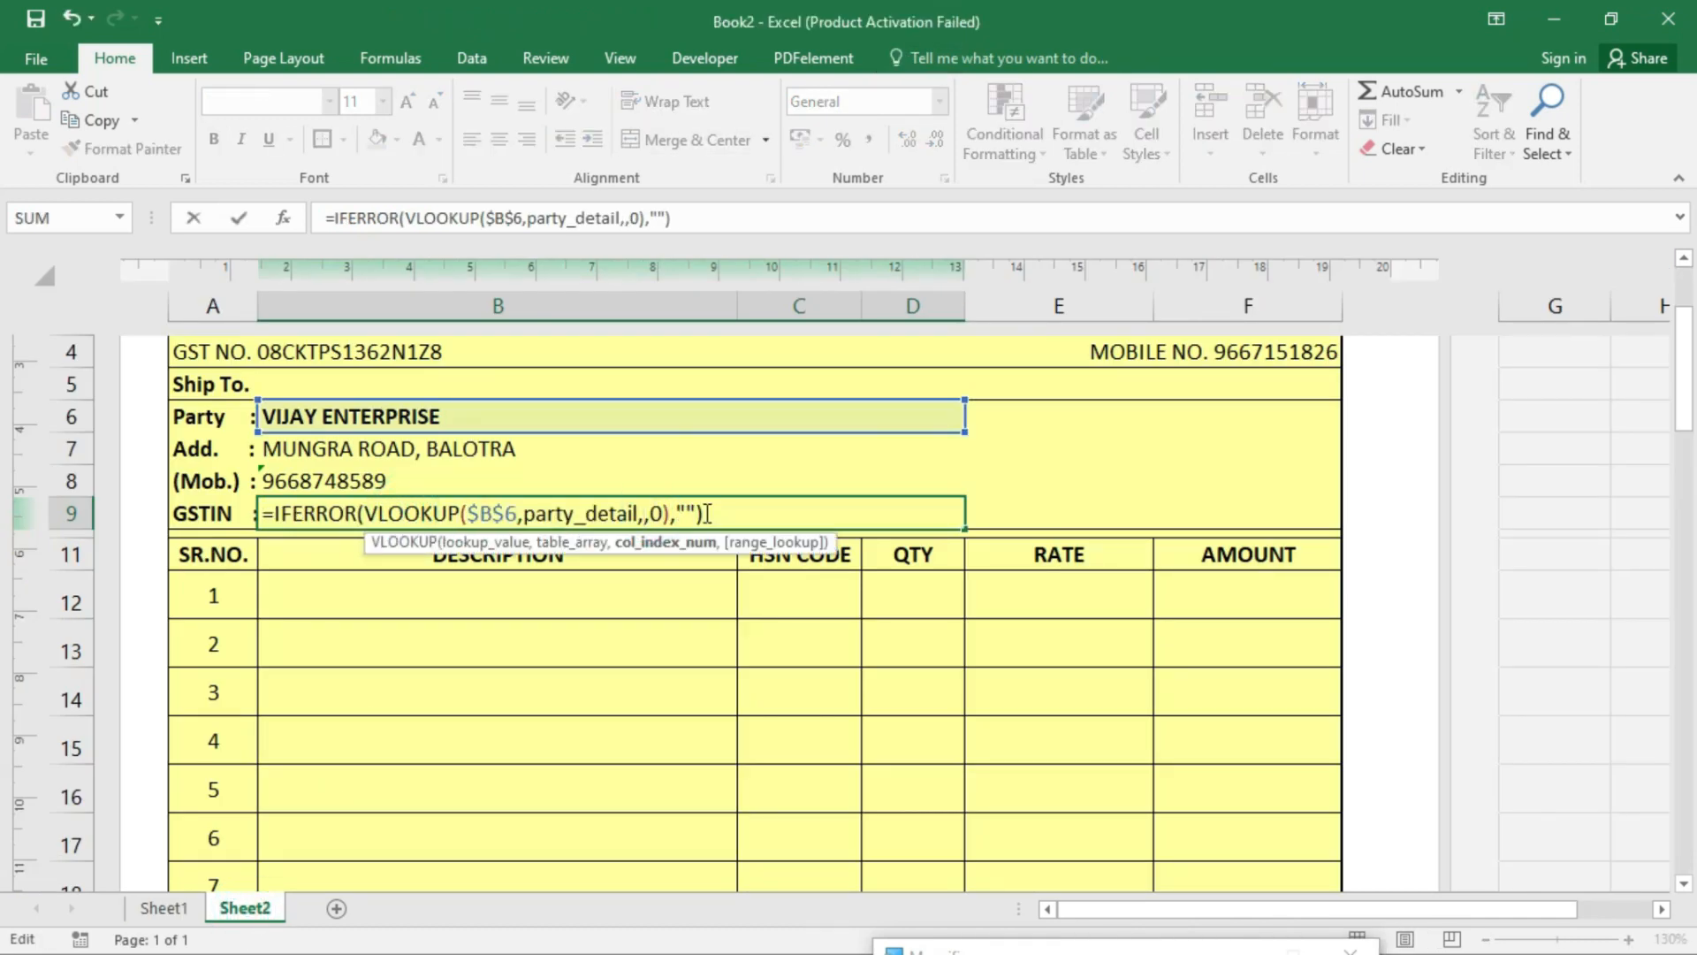
pyautogui.write('4')
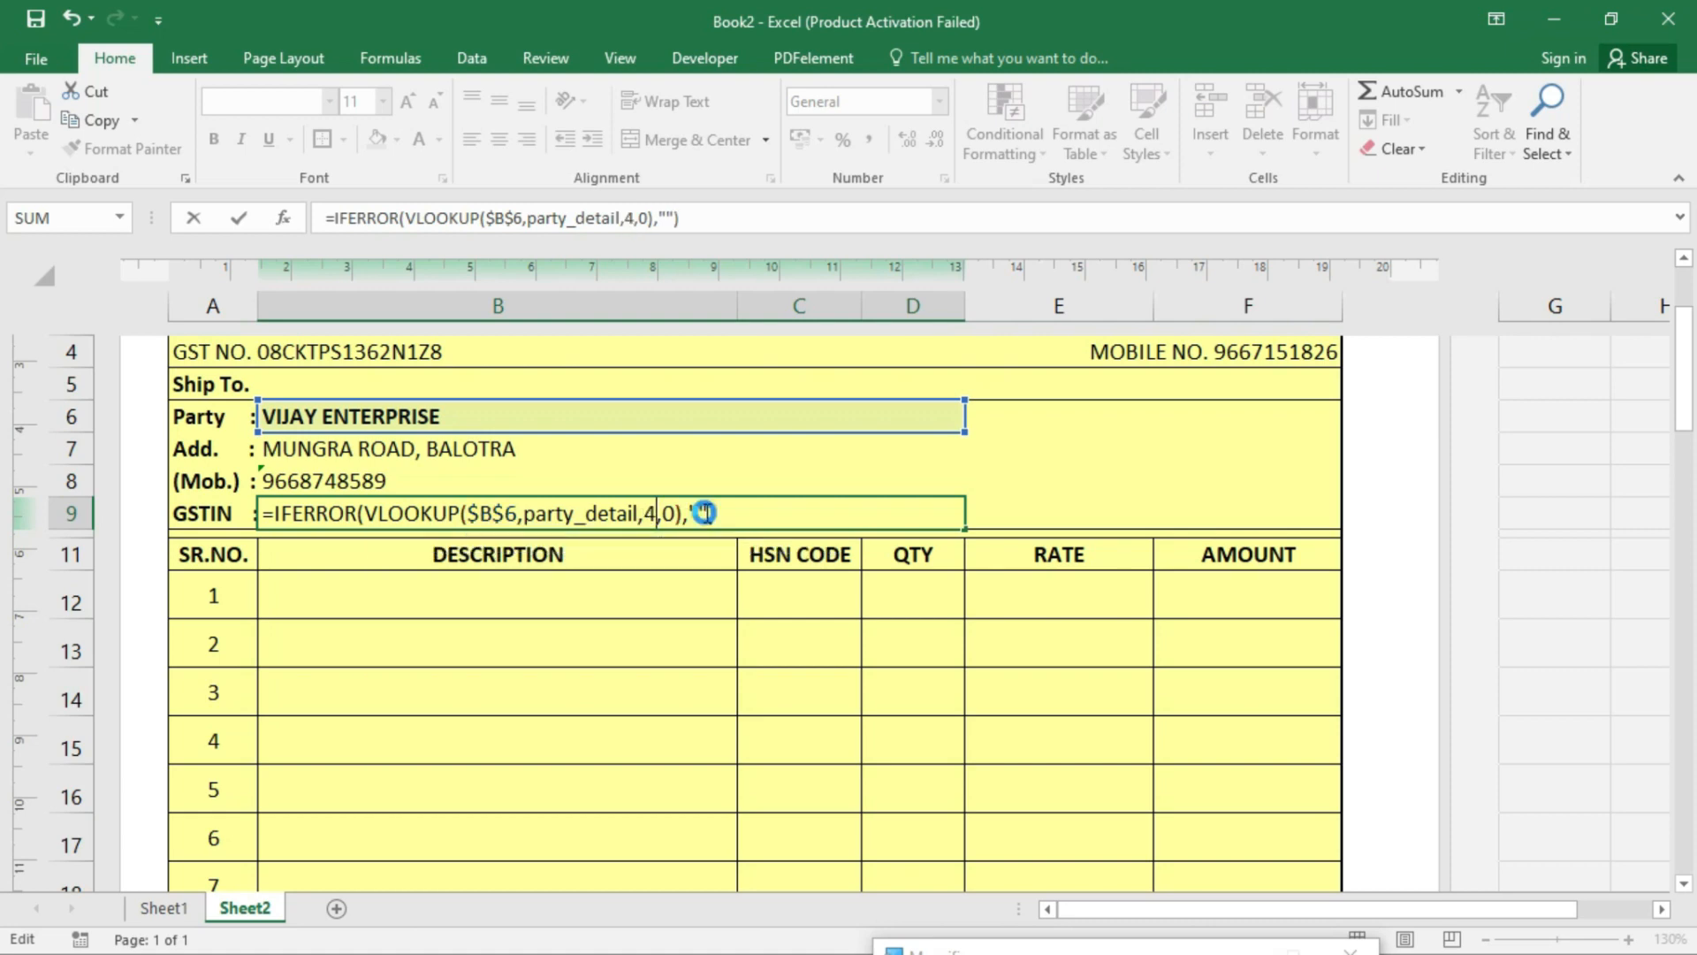
pyautogui.press('Return')
pyautogui.scroll(2, 704, 513)
pyautogui.click(372, 689)
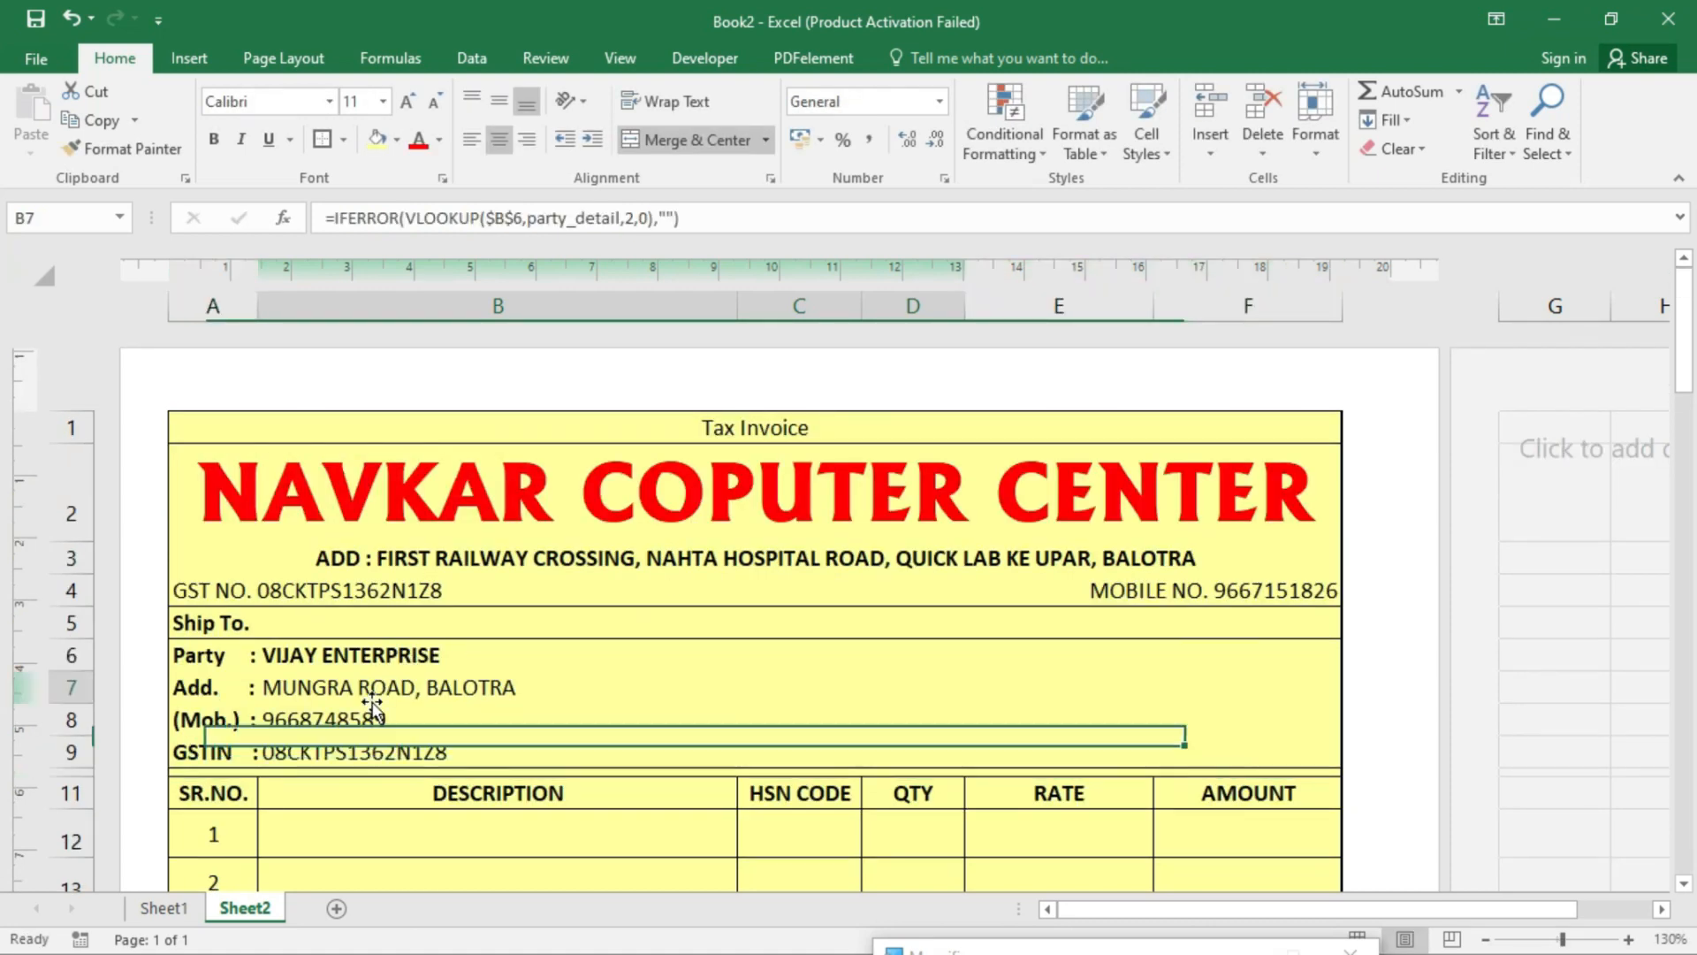
# - Switch the party through RAVI AND SONS, GADA ELECTRONICS and VINAYAK COMPUTER, confirming rows 7–9 update
pyautogui.scroll(-3, 354, 699)
pyautogui.scroll(3, 344, 680)
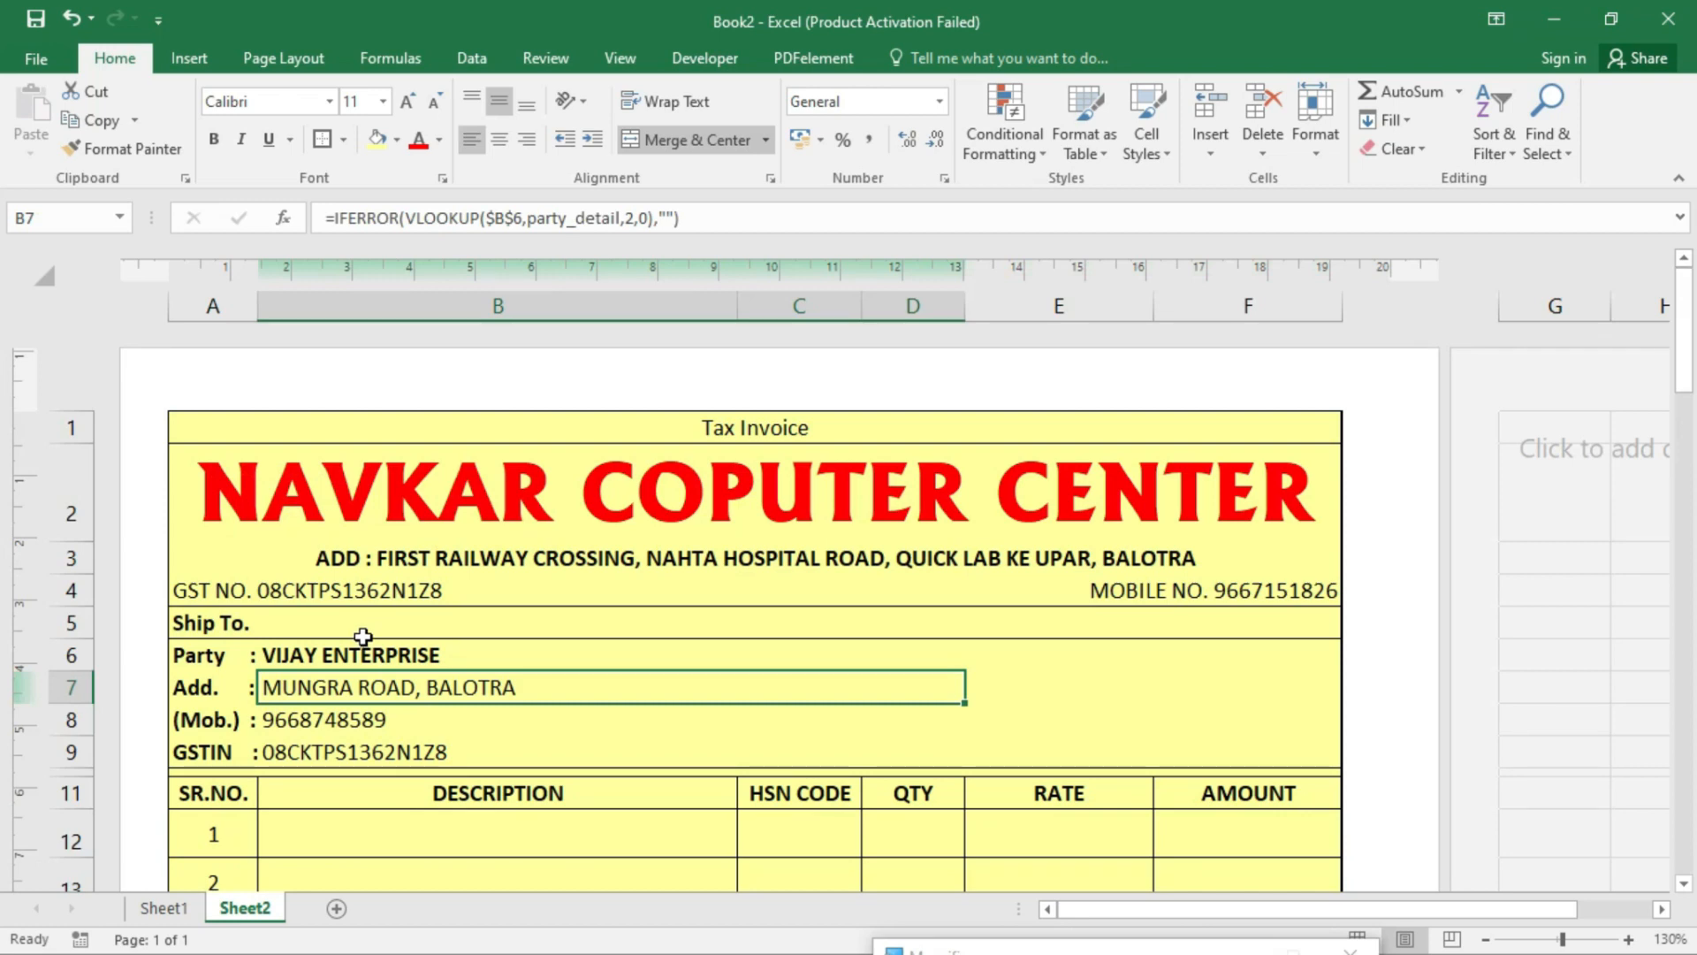
pyautogui.press('super')
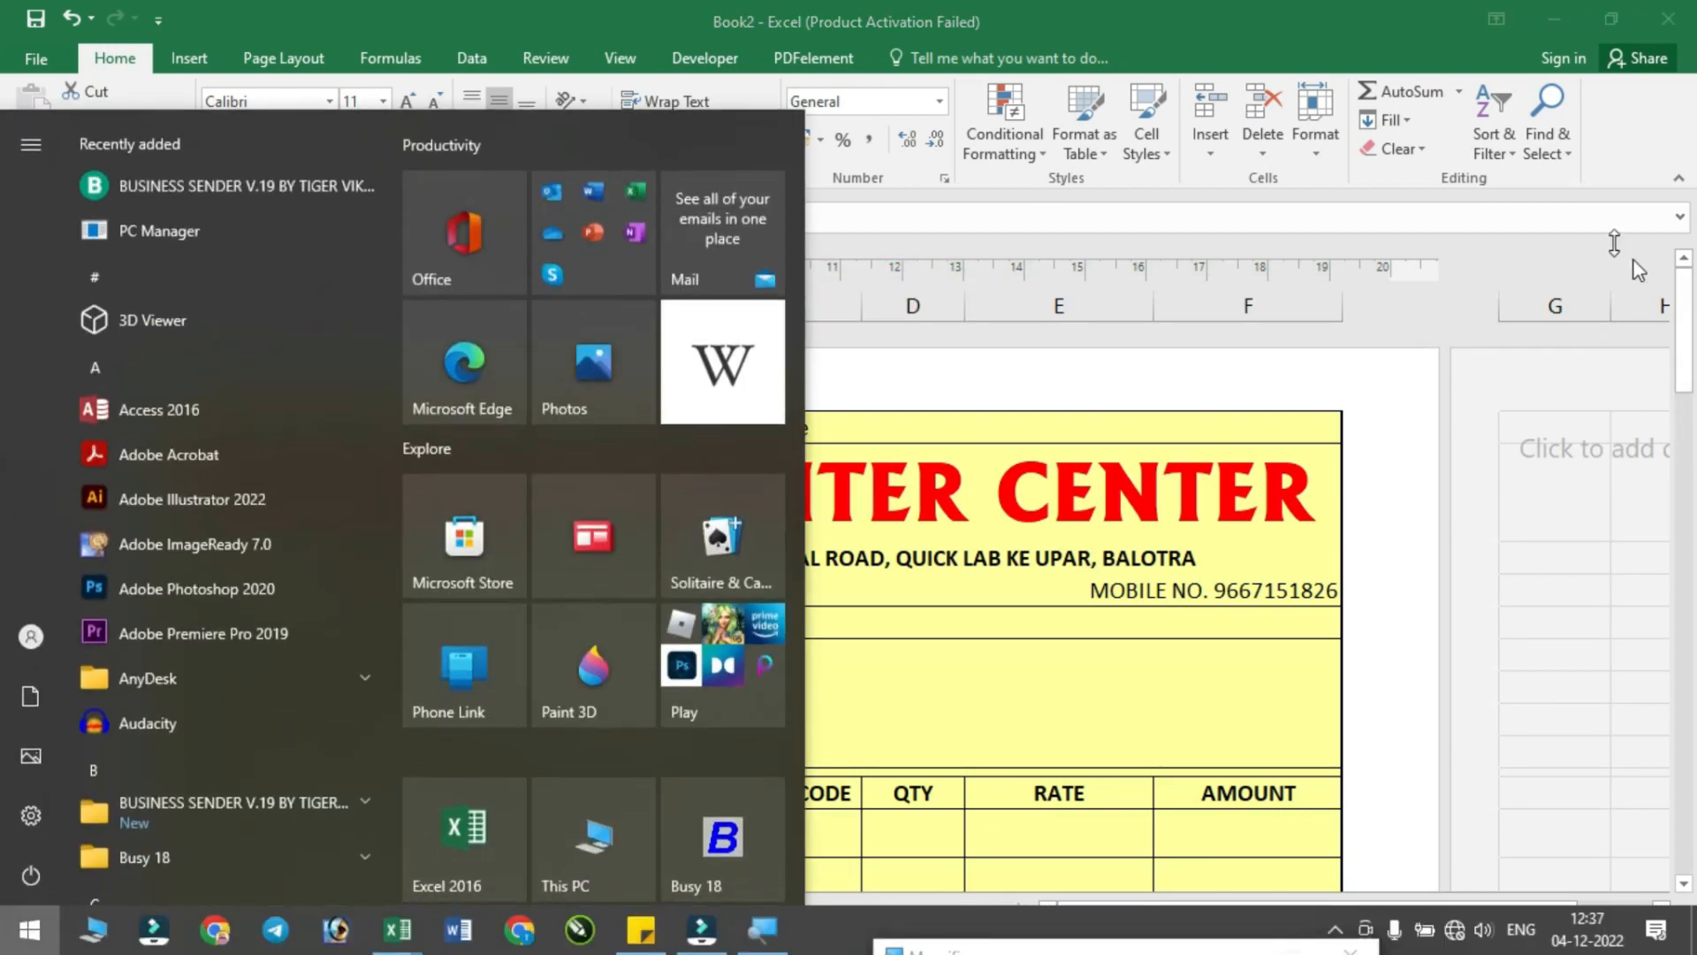
pyautogui.press('super')
pyautogui.scroll(-3, 619, 698)
pyautogui.click(446, 413)
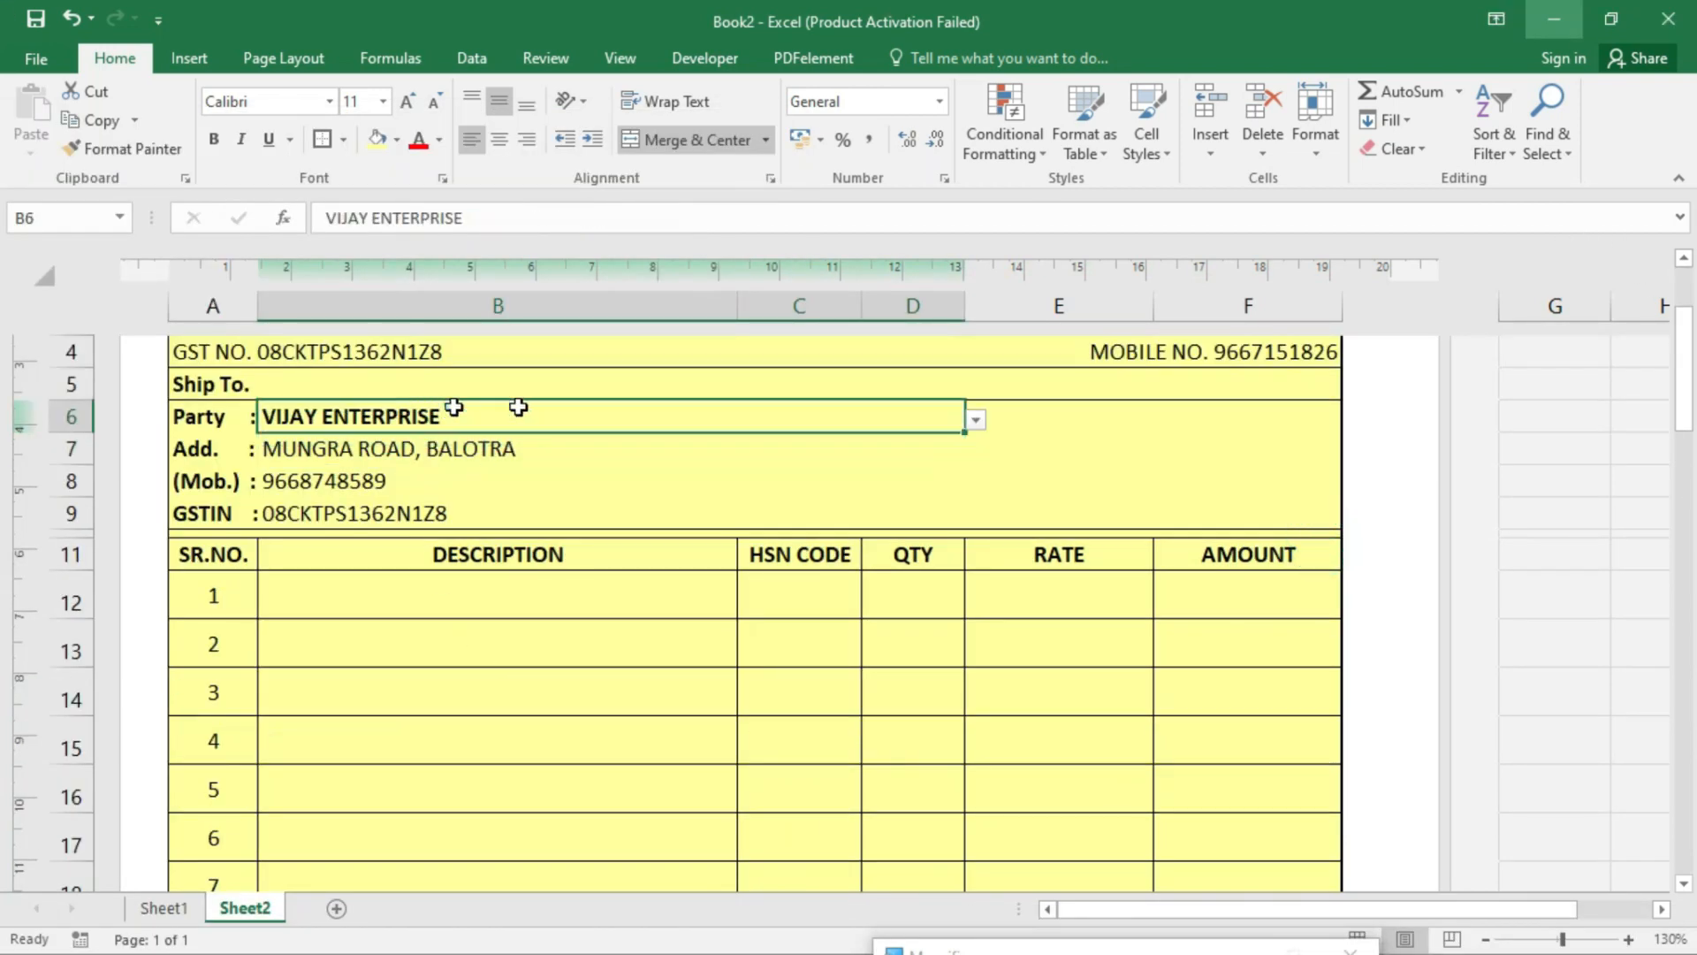
pyautogui.click(977, 424)
pyautogui.click(494, 439)
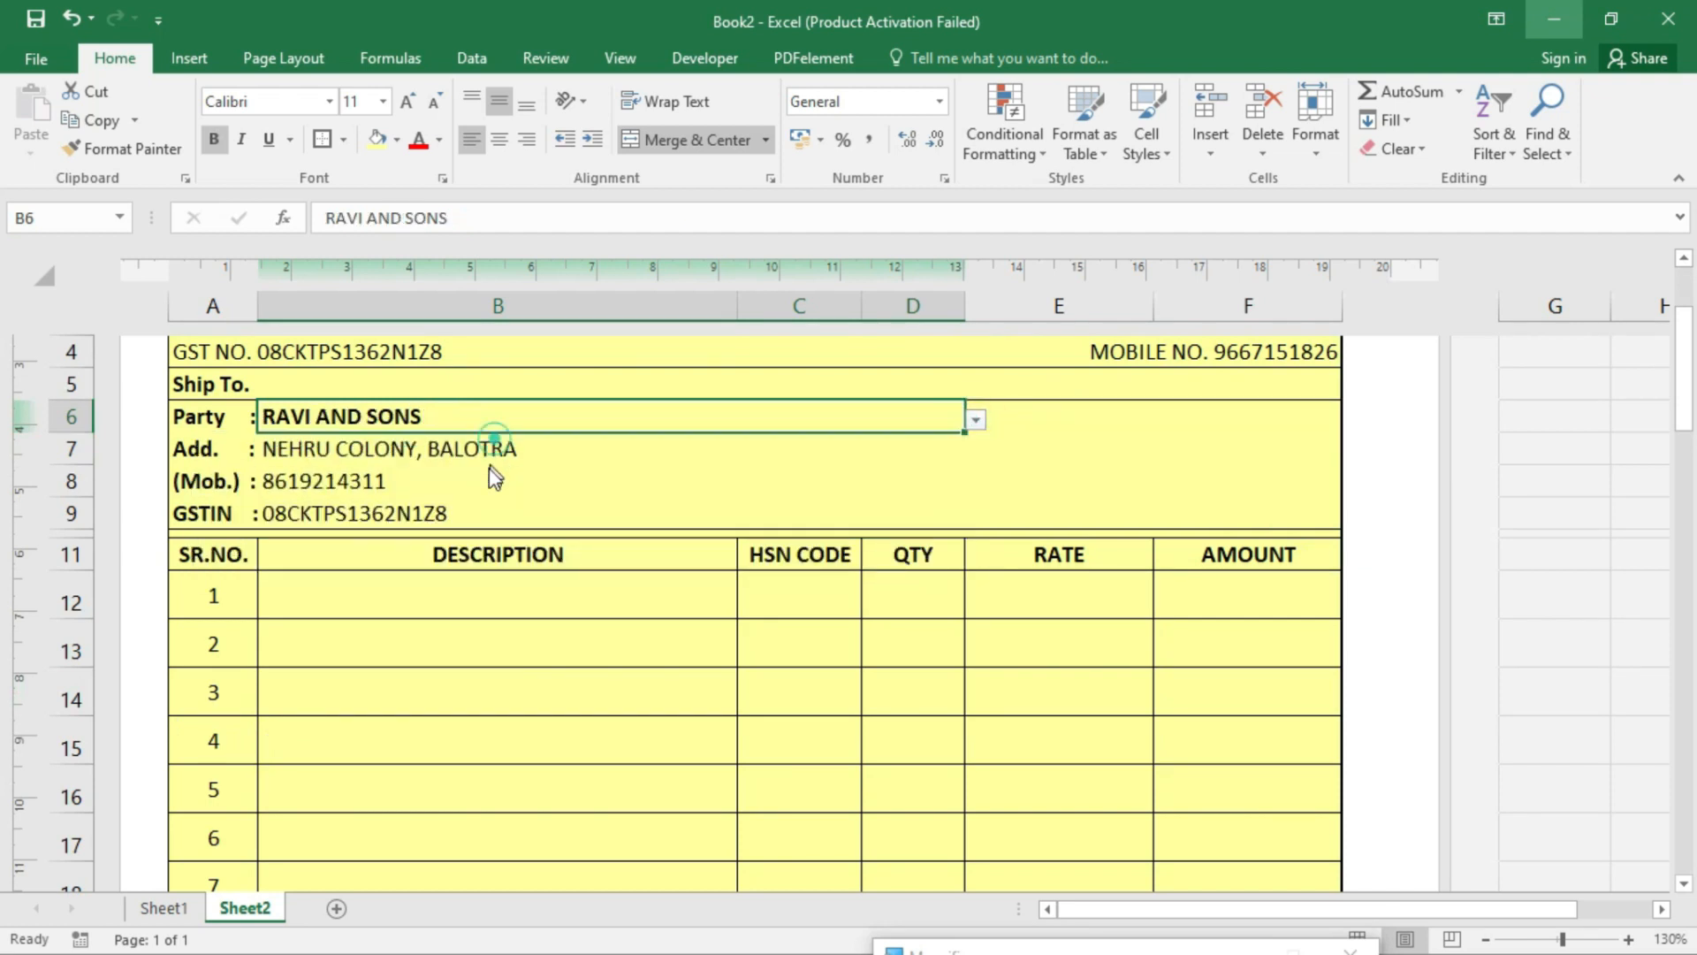
pyautogui.click(976, 423)
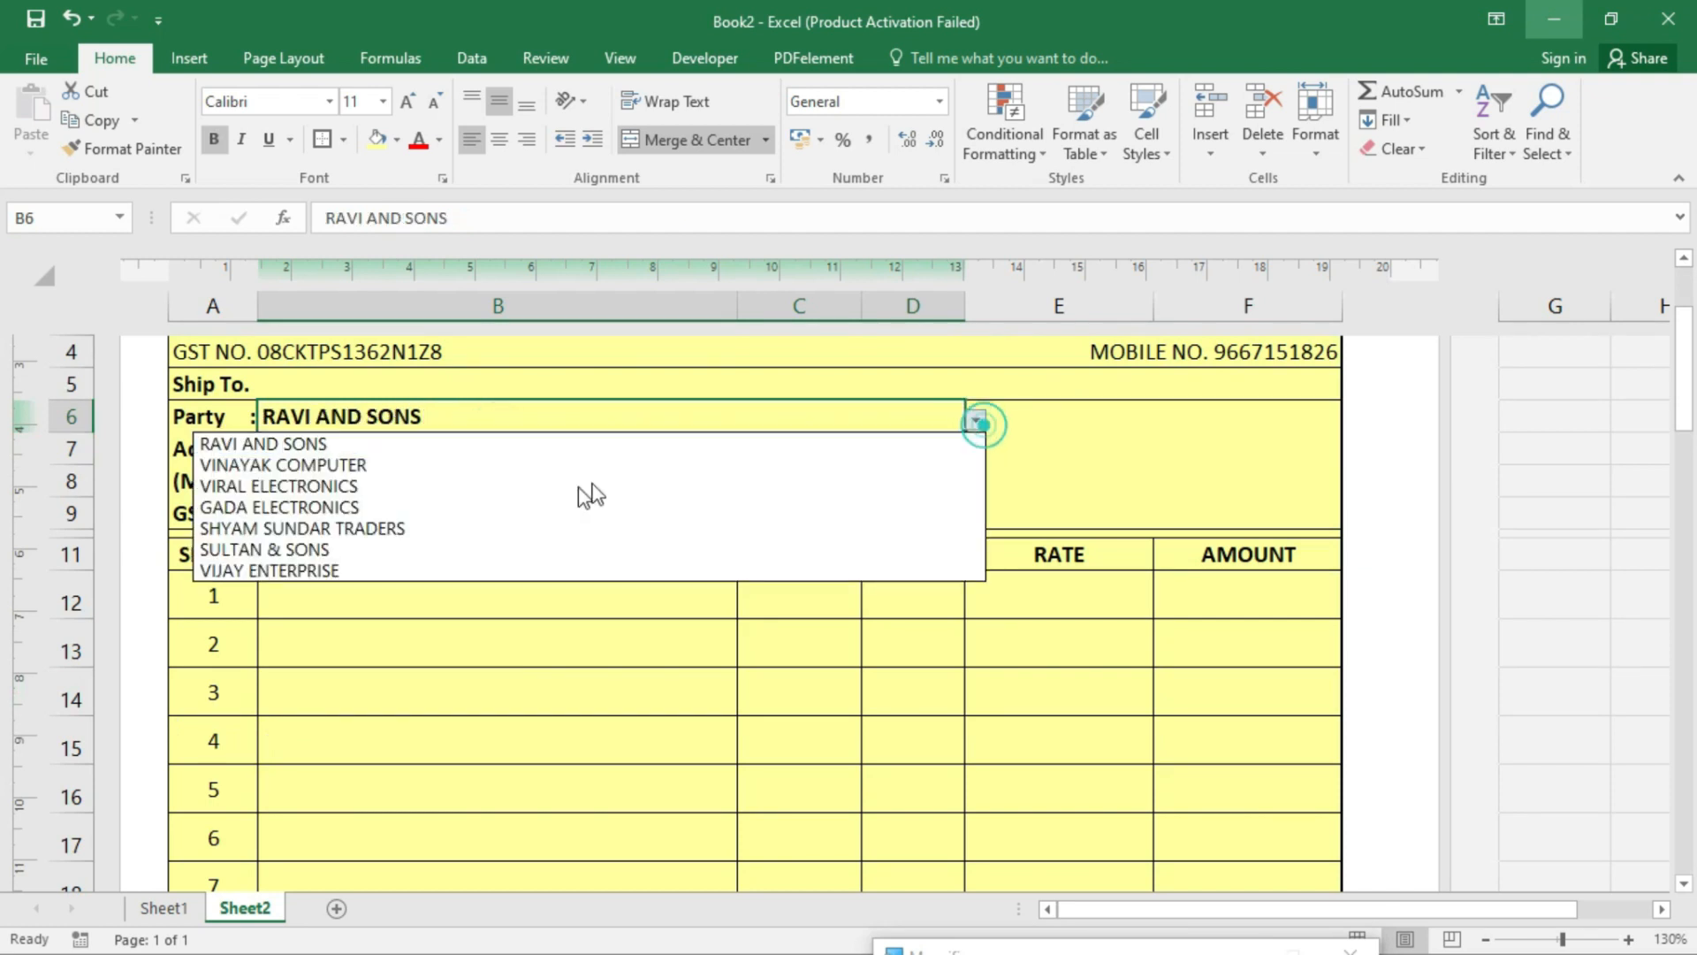
pyautogui.click(471, 506)
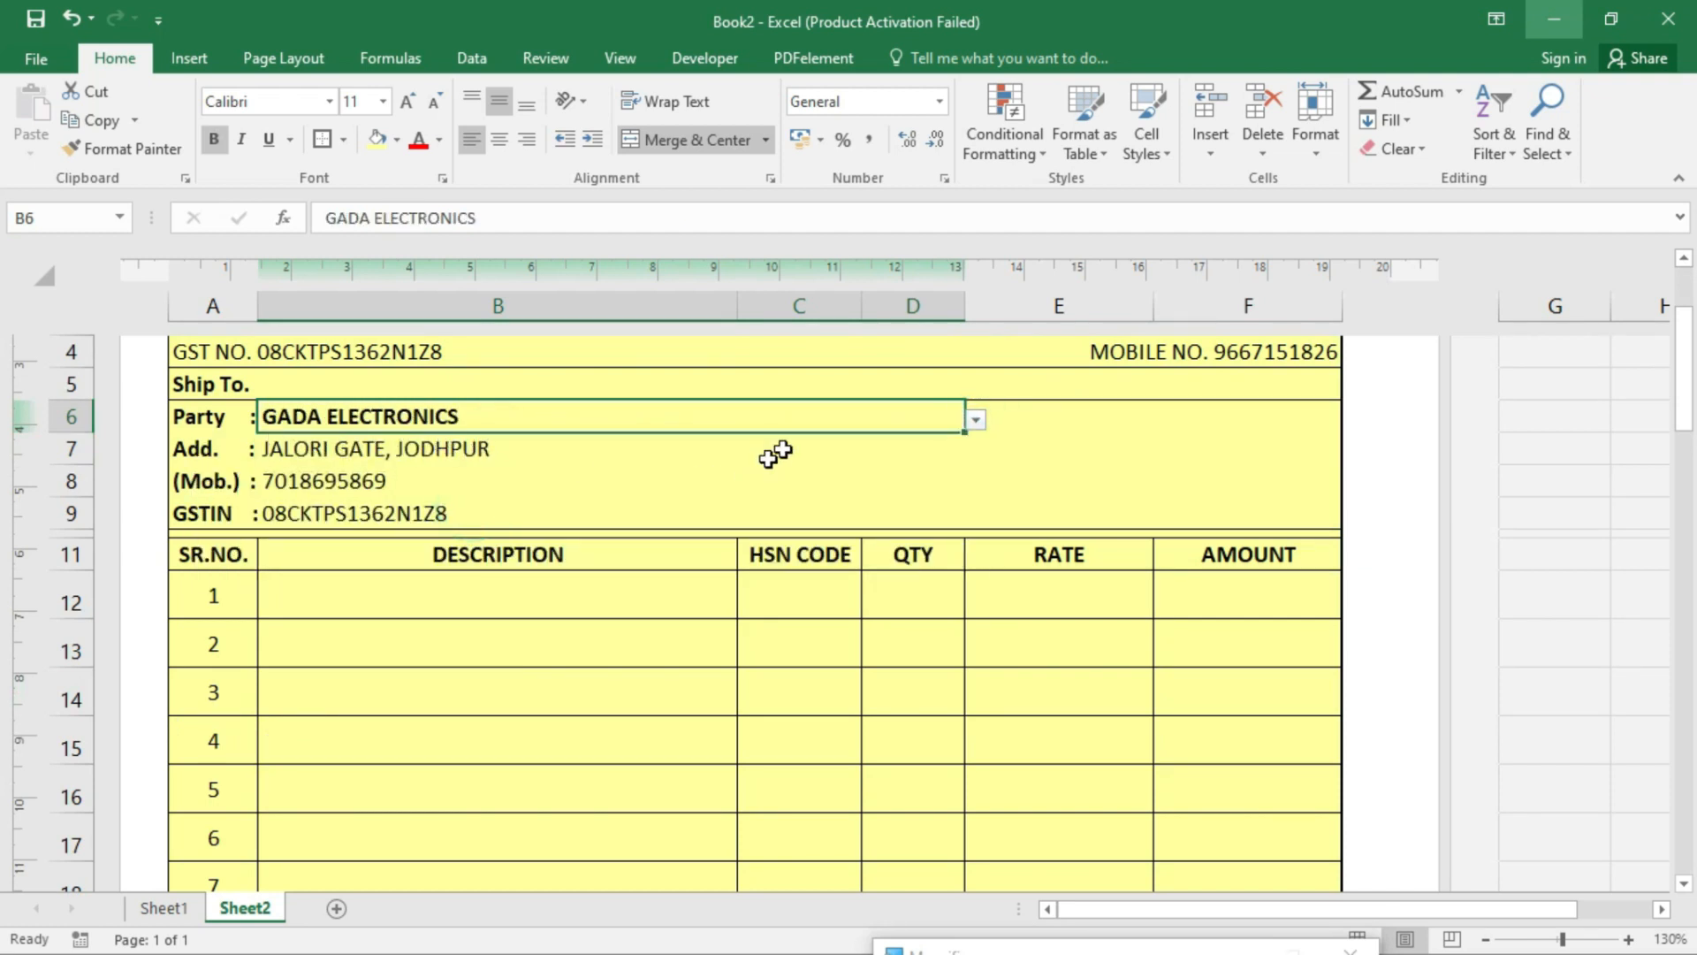
pyautogui.click(978, 424)
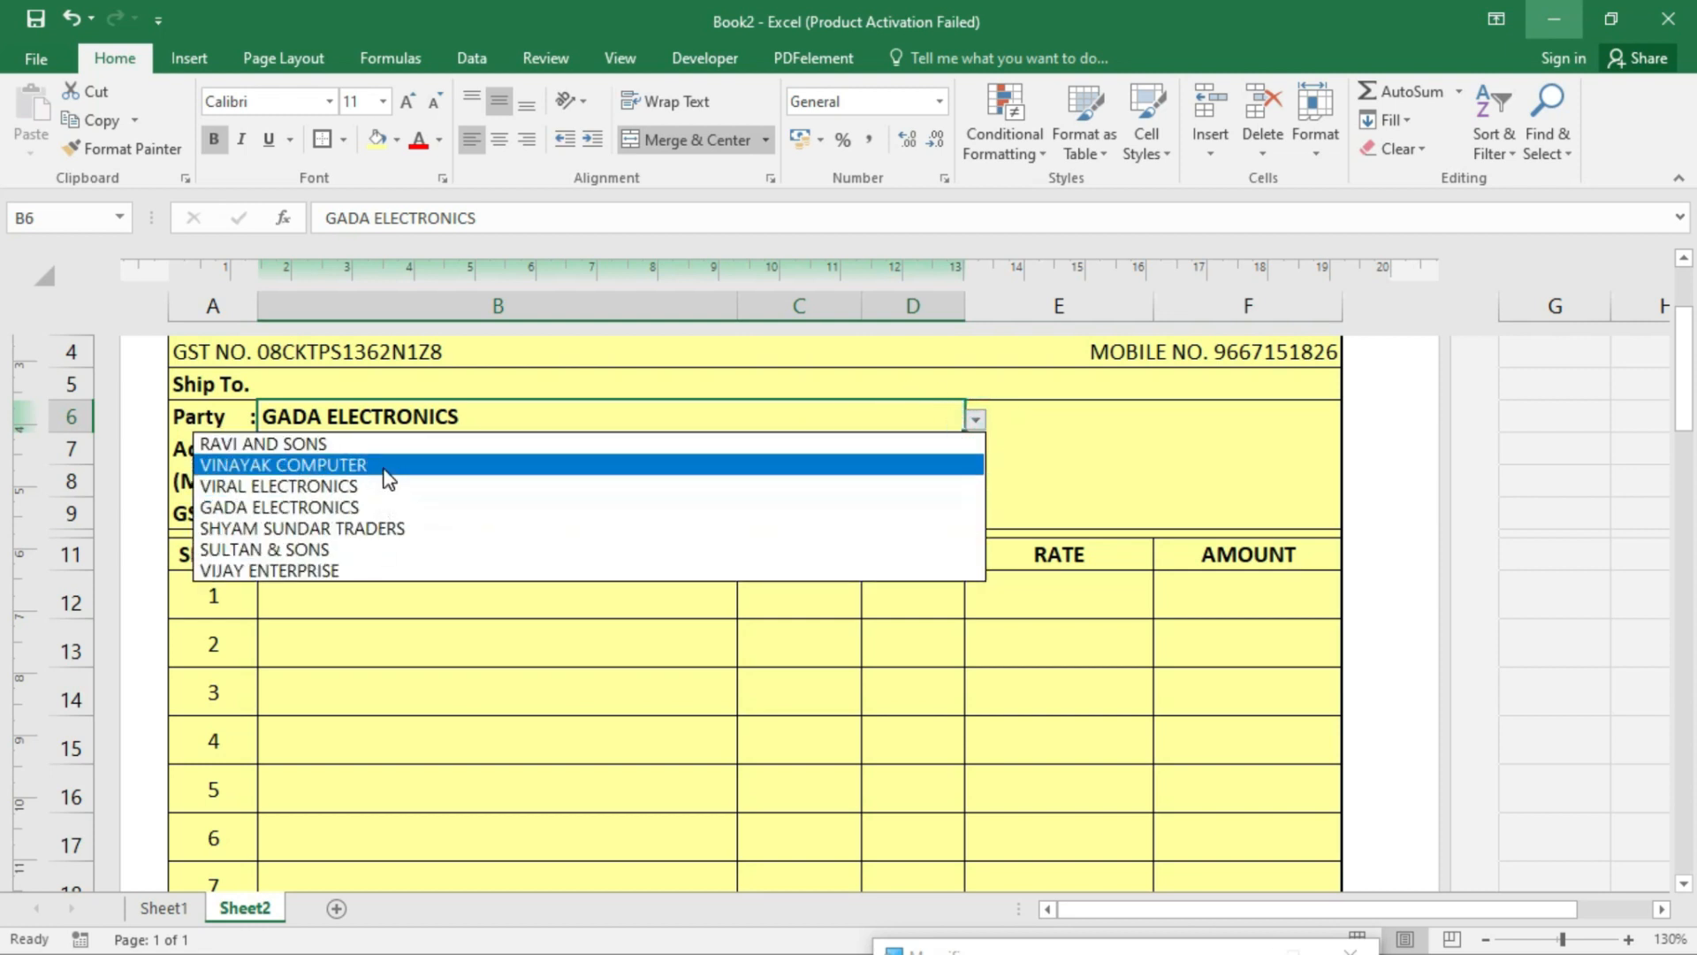
pyautogui.click(381, 466)
pyautogui.click(294, 508)
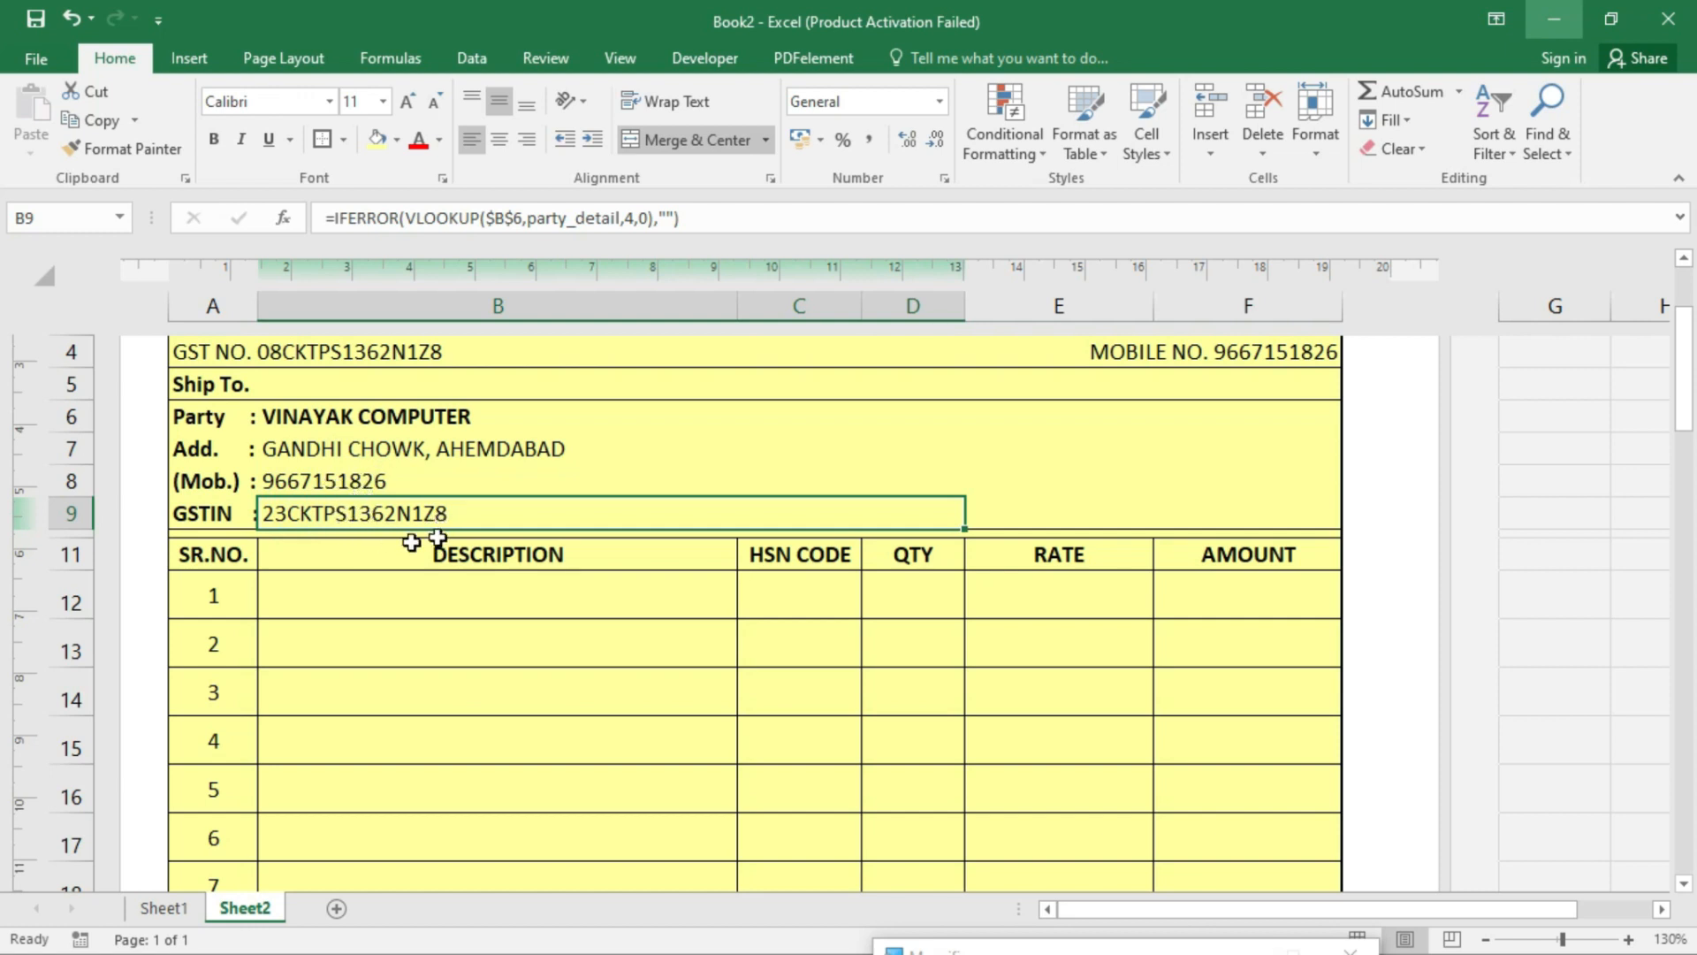
pyautogui.click(253, 542)
# - Fill the merged separator row 10 above the item table header with dark blue
pyautogui.click(301, 542)
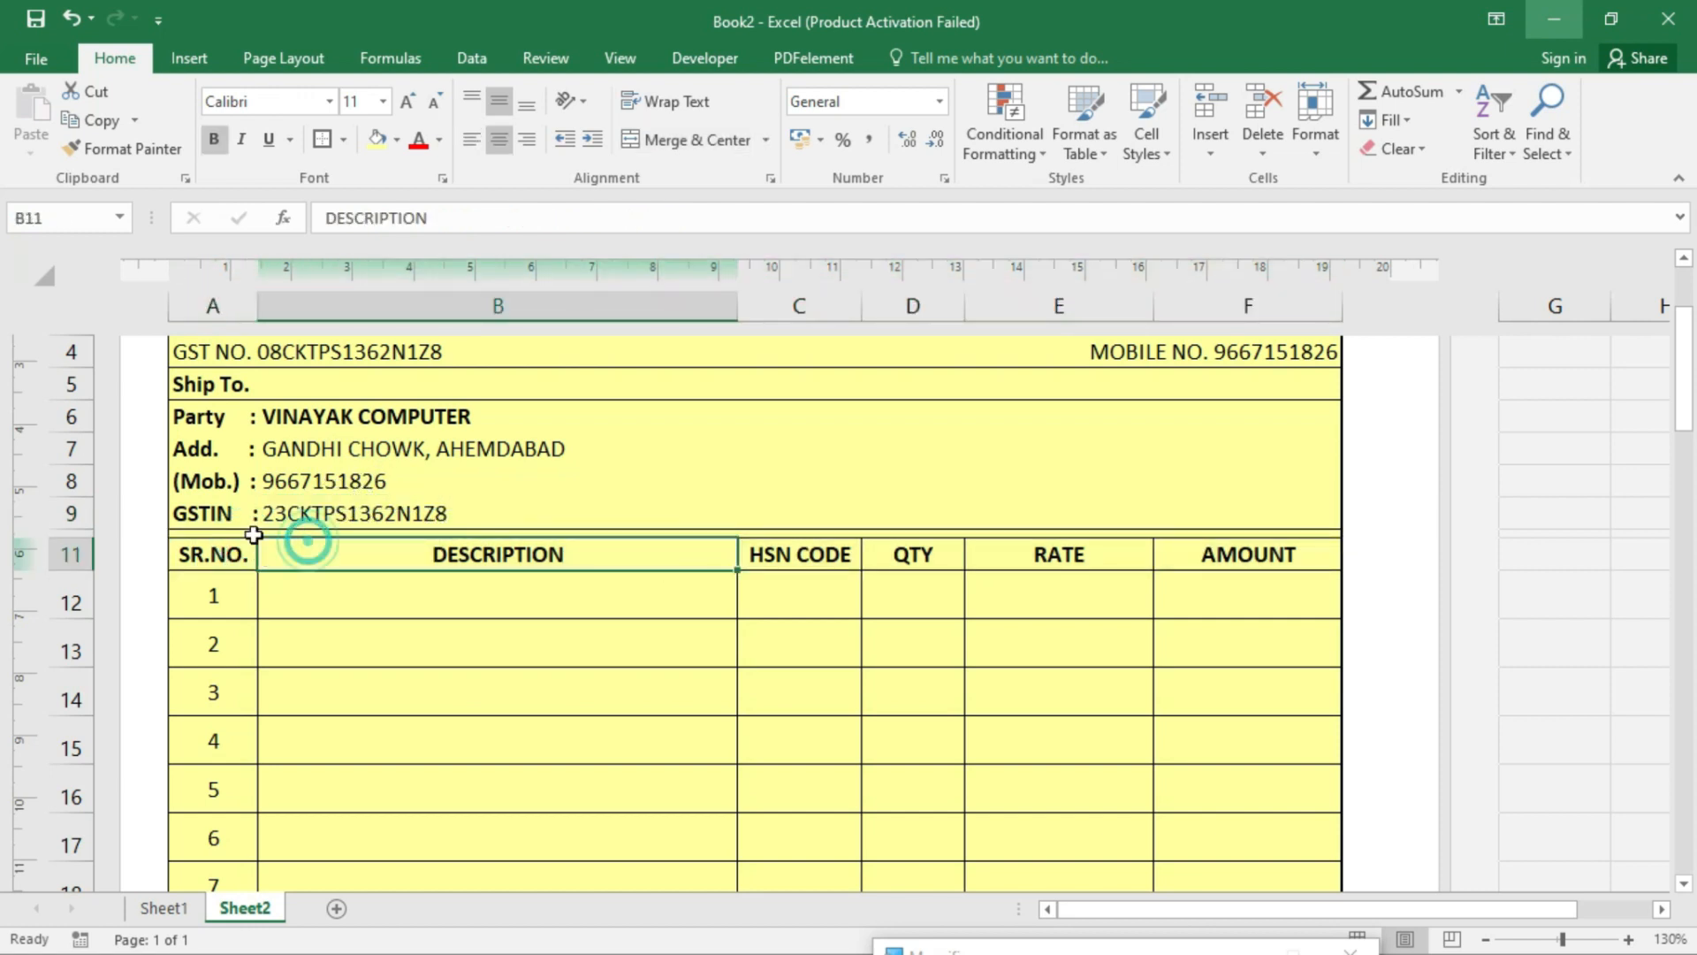
pyautogui.click(253, 533)
pyautogui.click(397, 140)
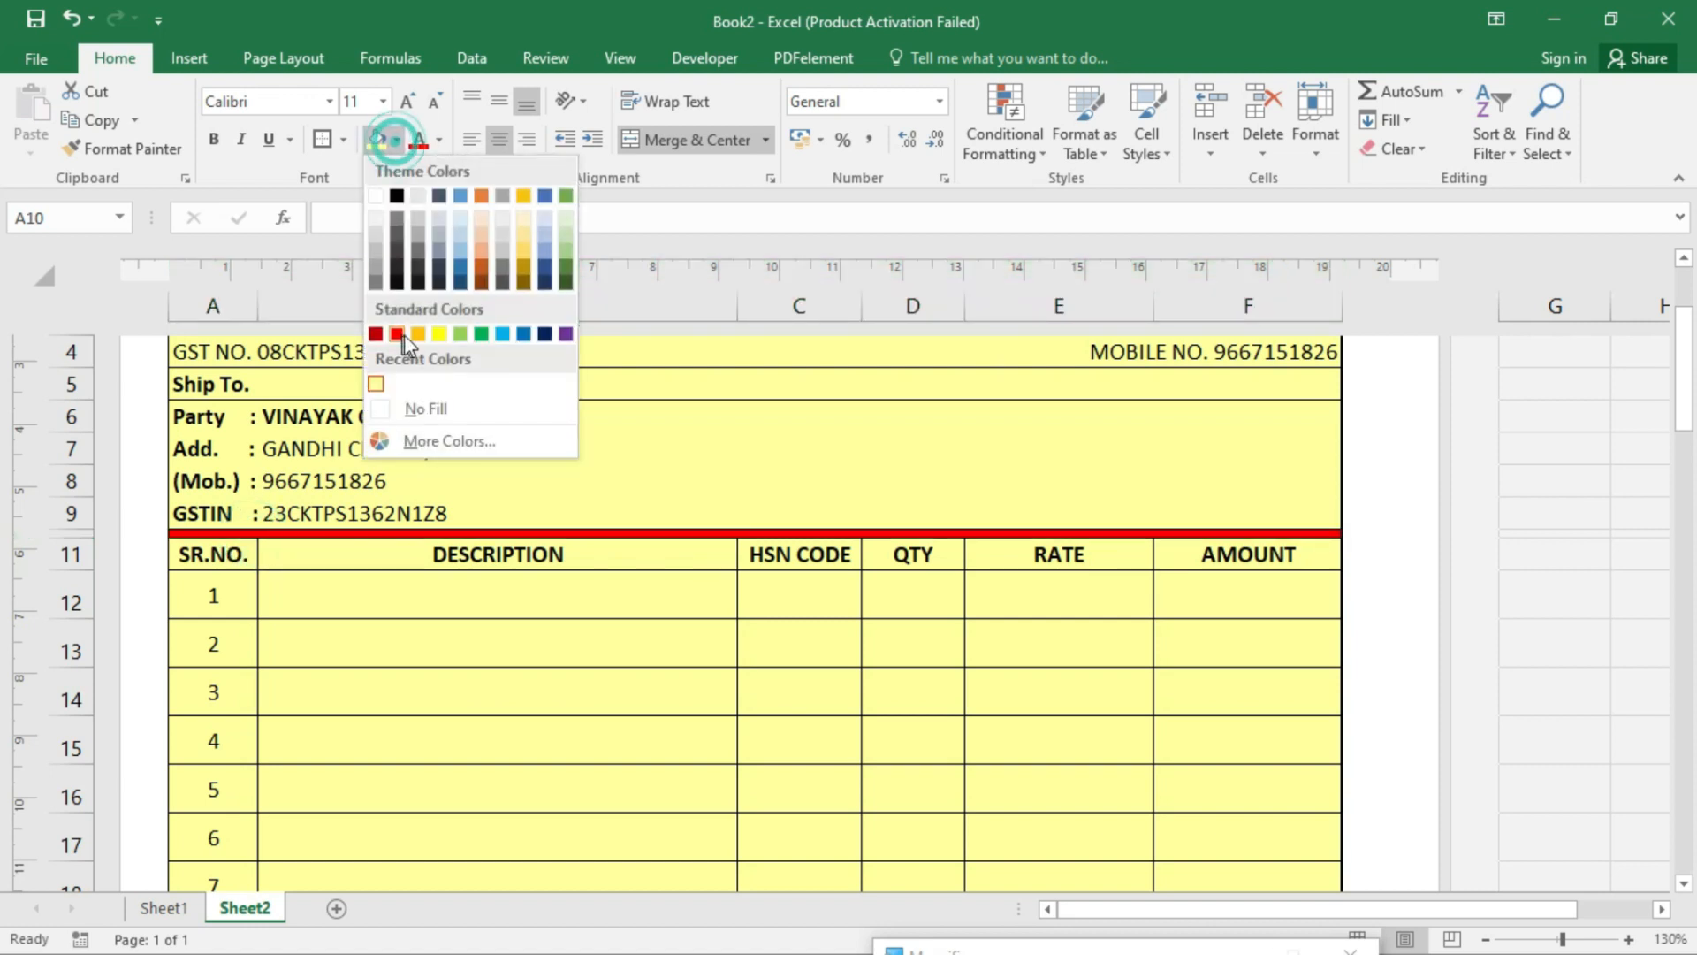
pyautogui.click(526, 336)
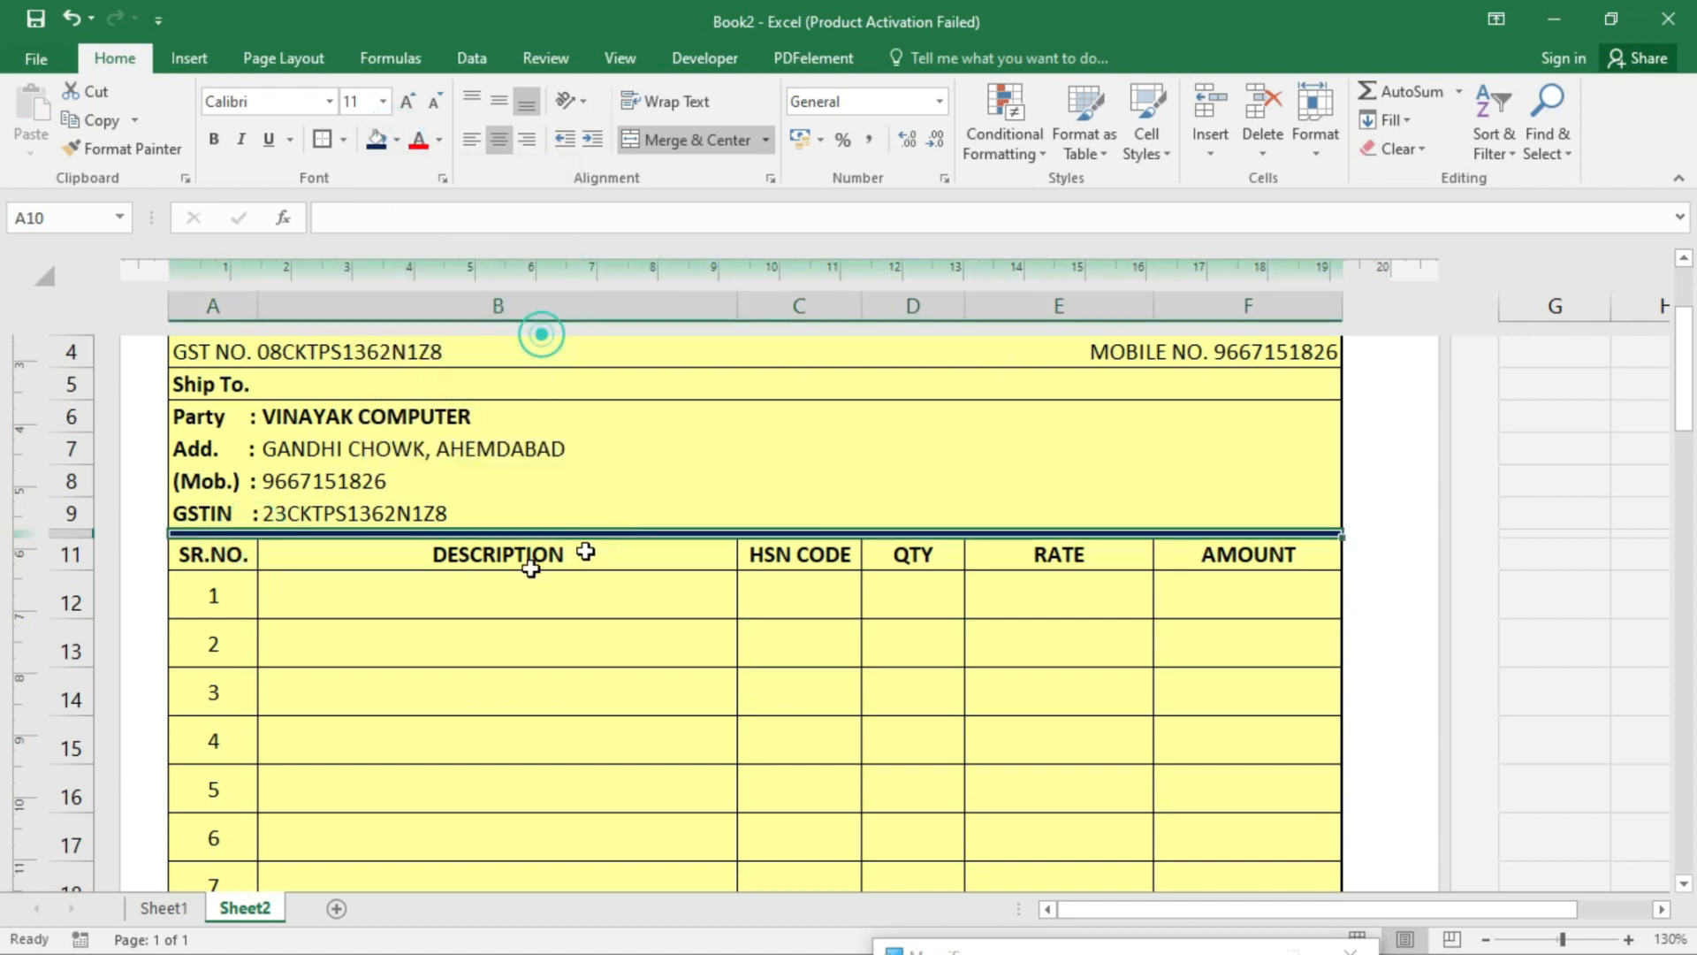
pyautogui.click(489, 576)
pyautogui.click(473, 598)
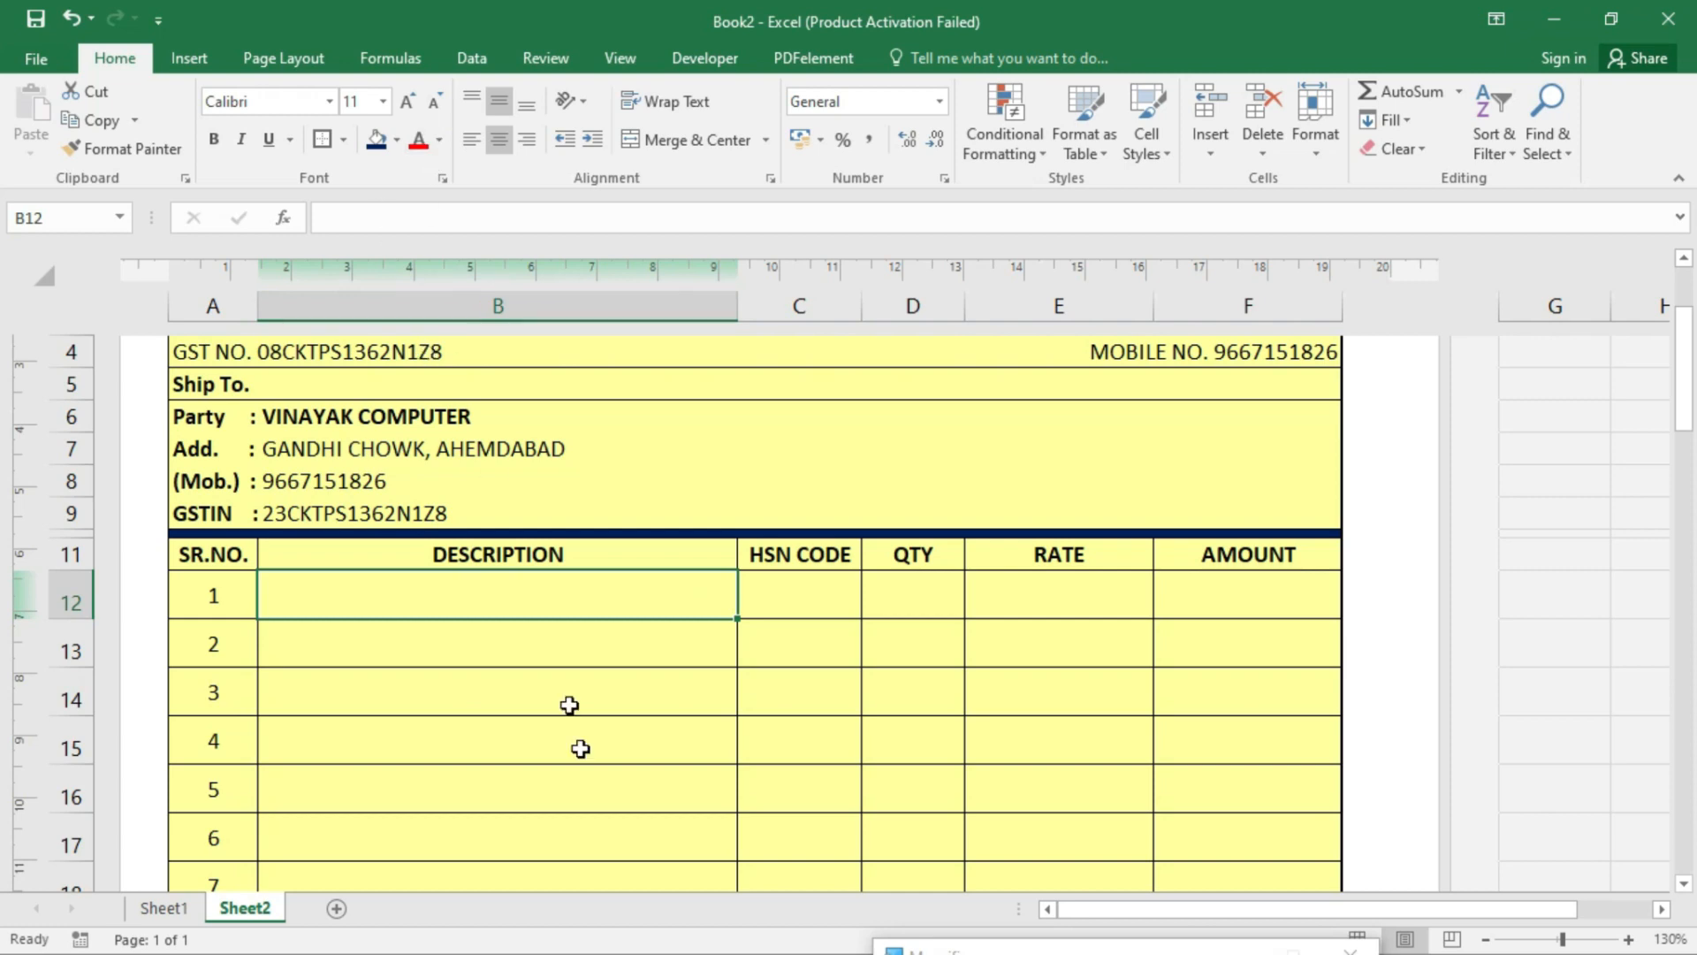
# - Add a List data validation with source =item to the DESCRIPTION cells B12:B26
pyautogui.moveTo(563, 599); pyautogui.dragTo(535, 748)
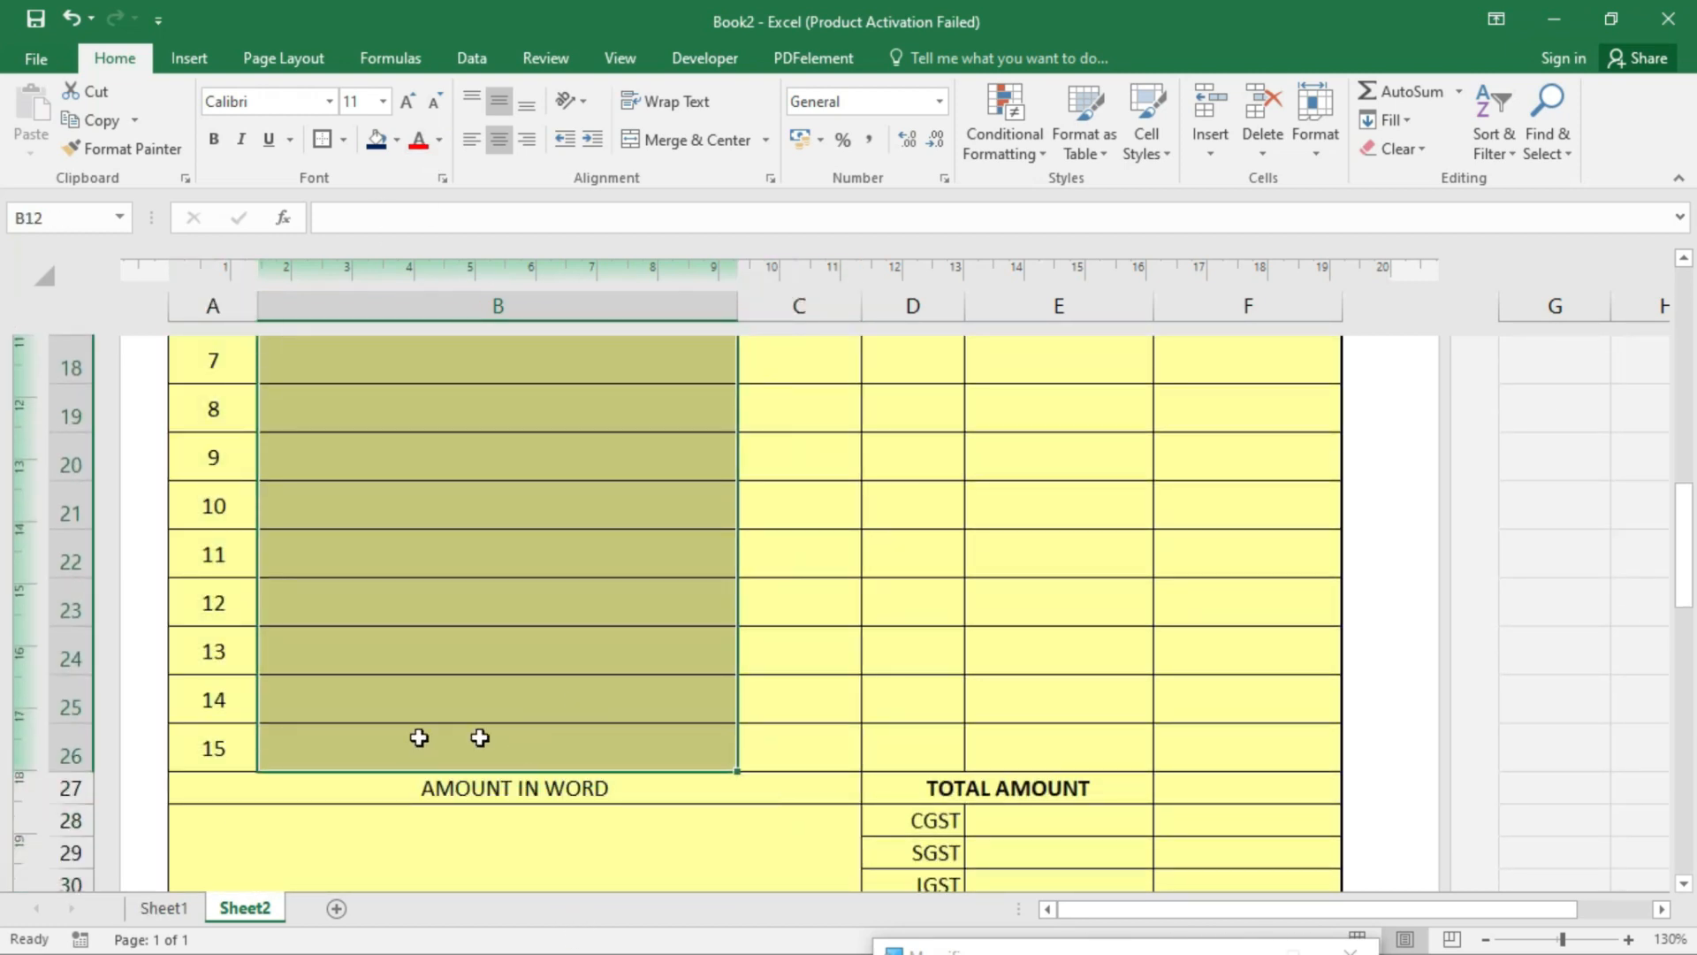
pyautogui.scroll(1, 457, 779)
pyautogui.scroll(3, 457, 778)
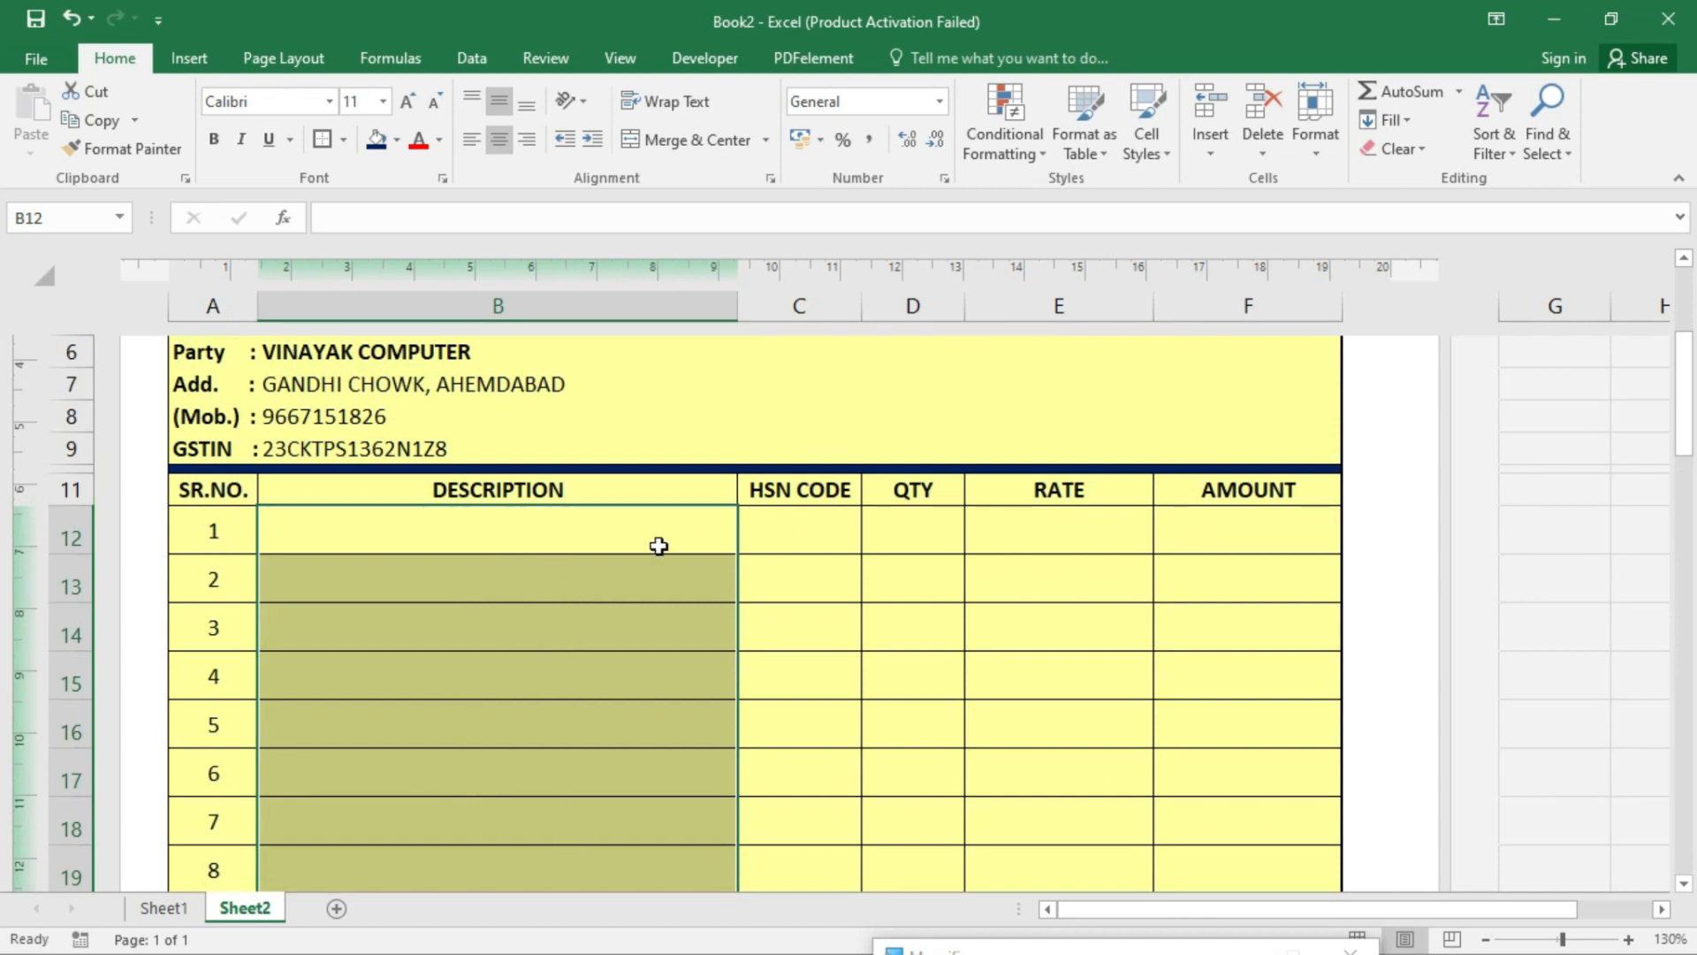
pyautogui.click(472, 60)
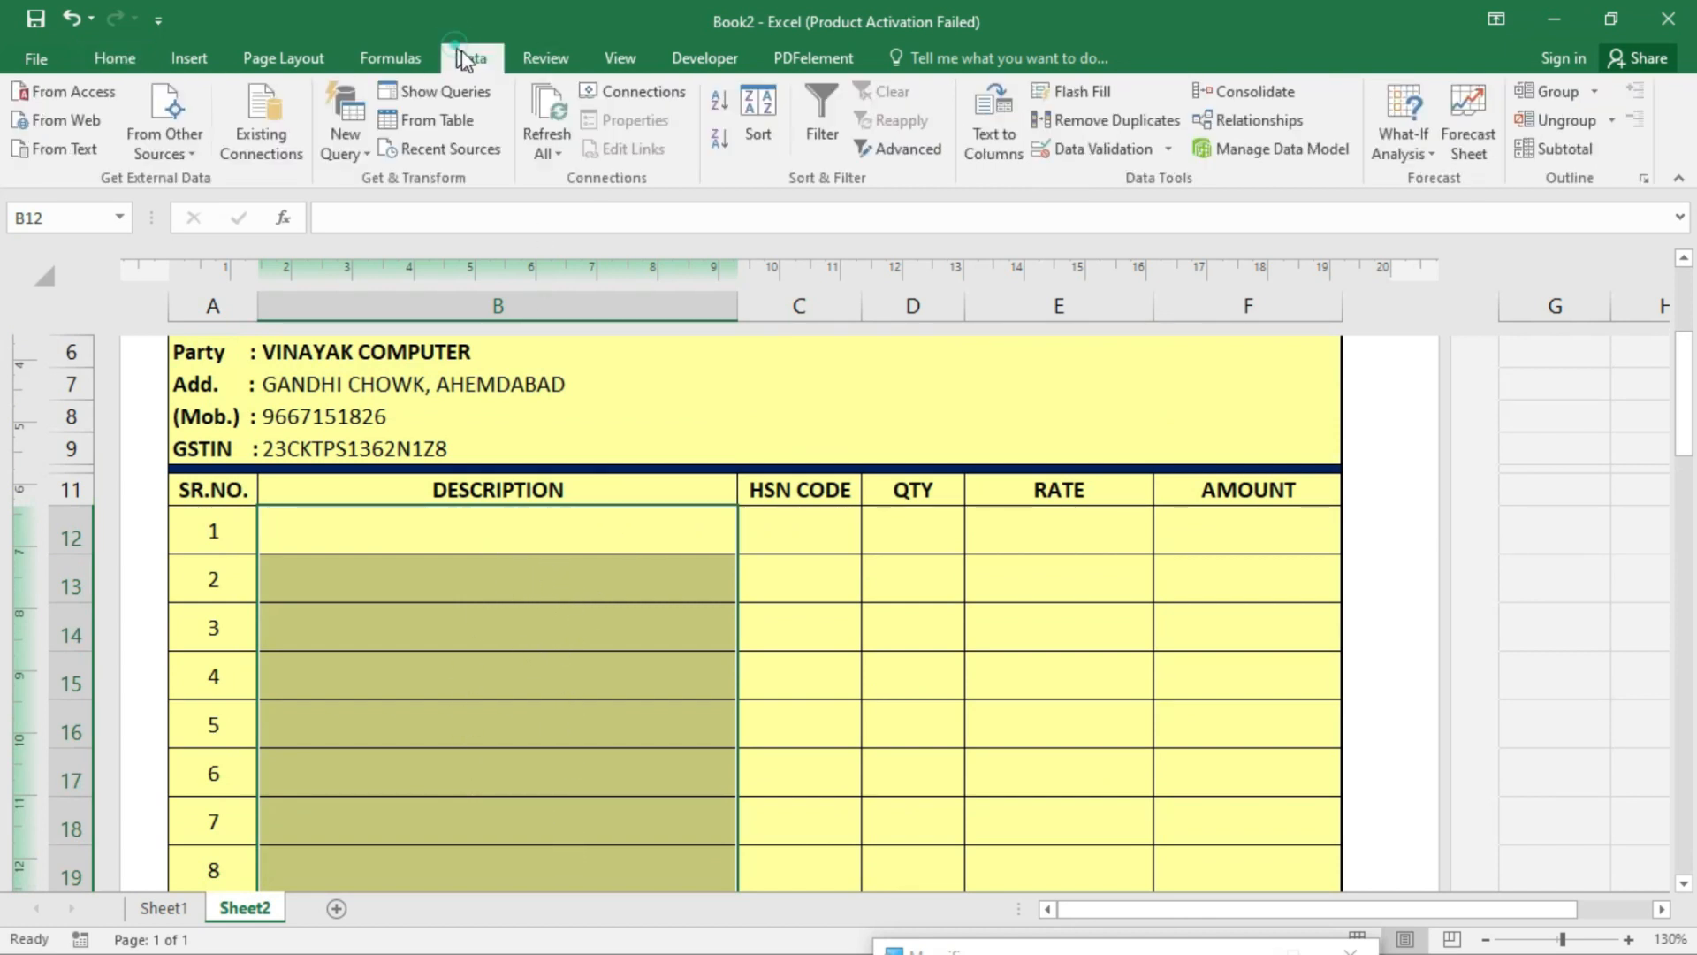
pyautogui.click(1120, 161)
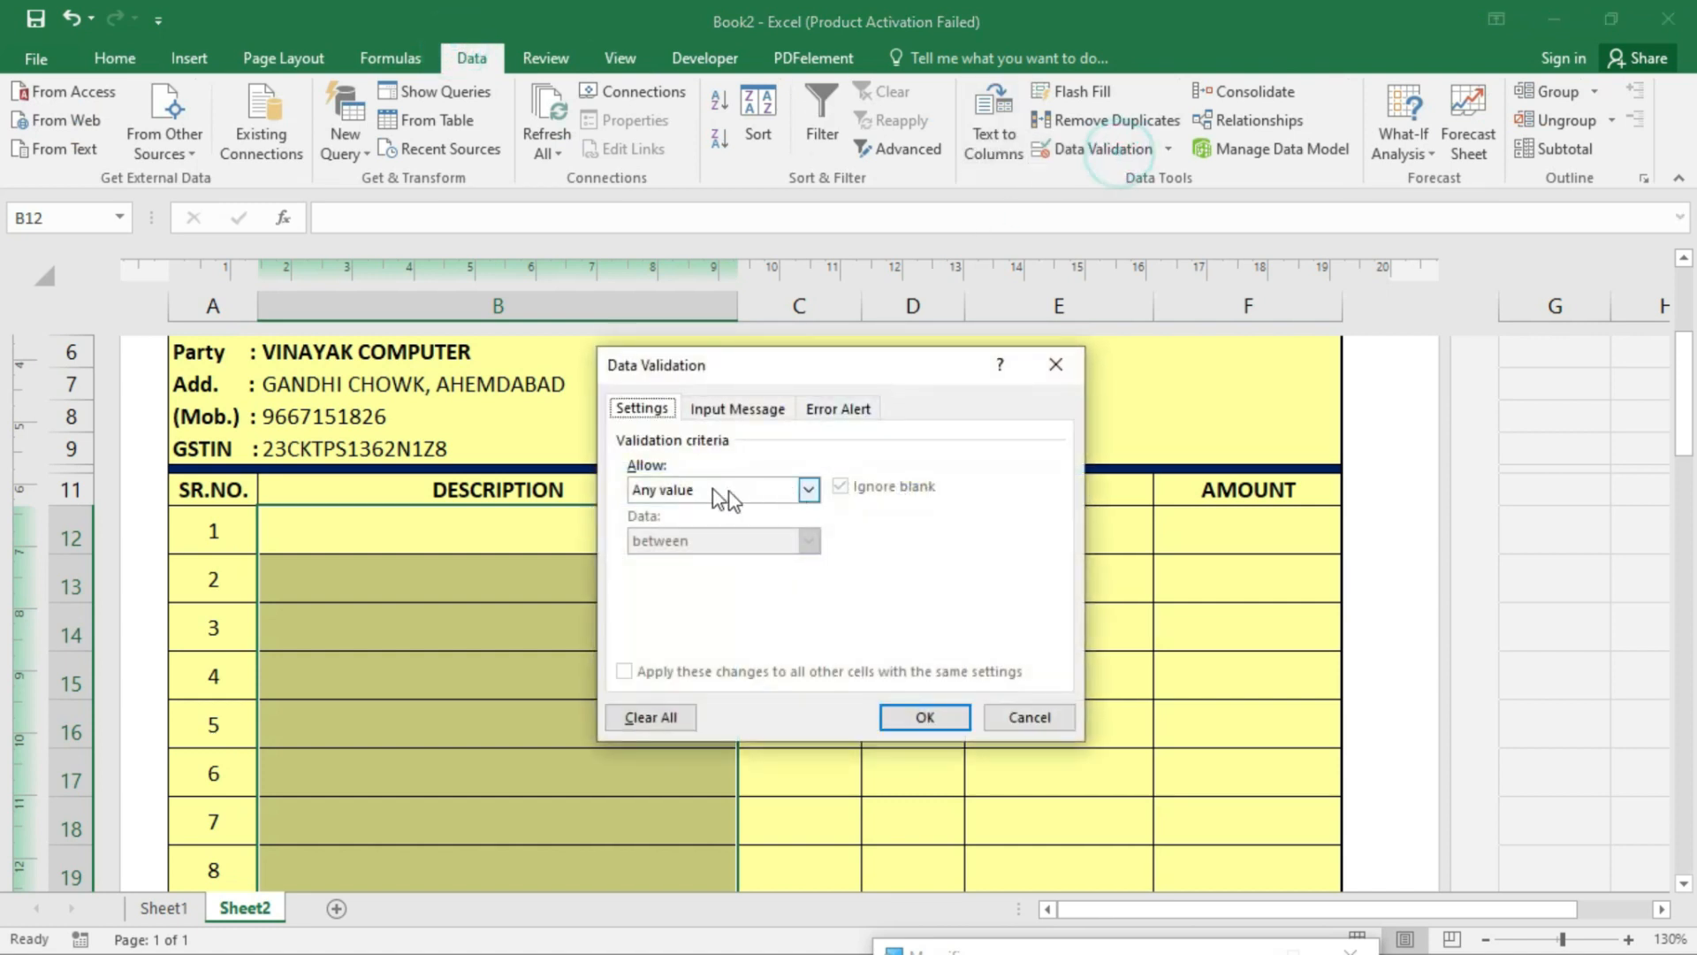
pyautogui.click(705, 487)
pyautogui.click(668, 561)
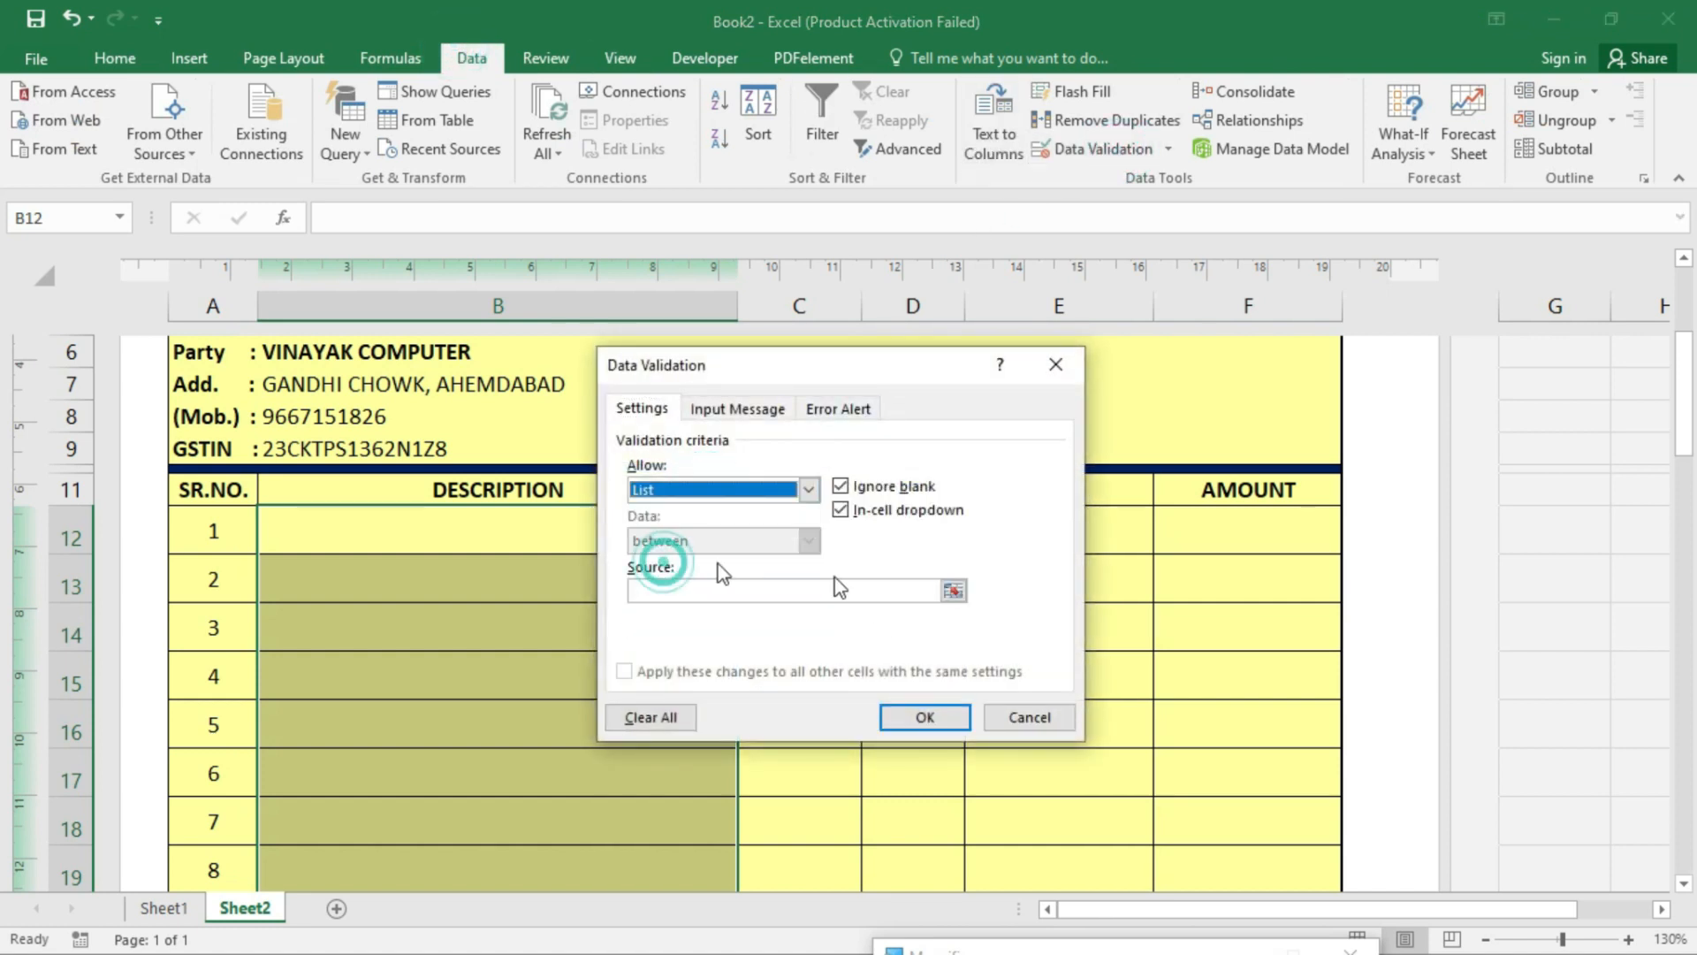
pyautogui.click(792, 591)
pyautogui.write('=item')
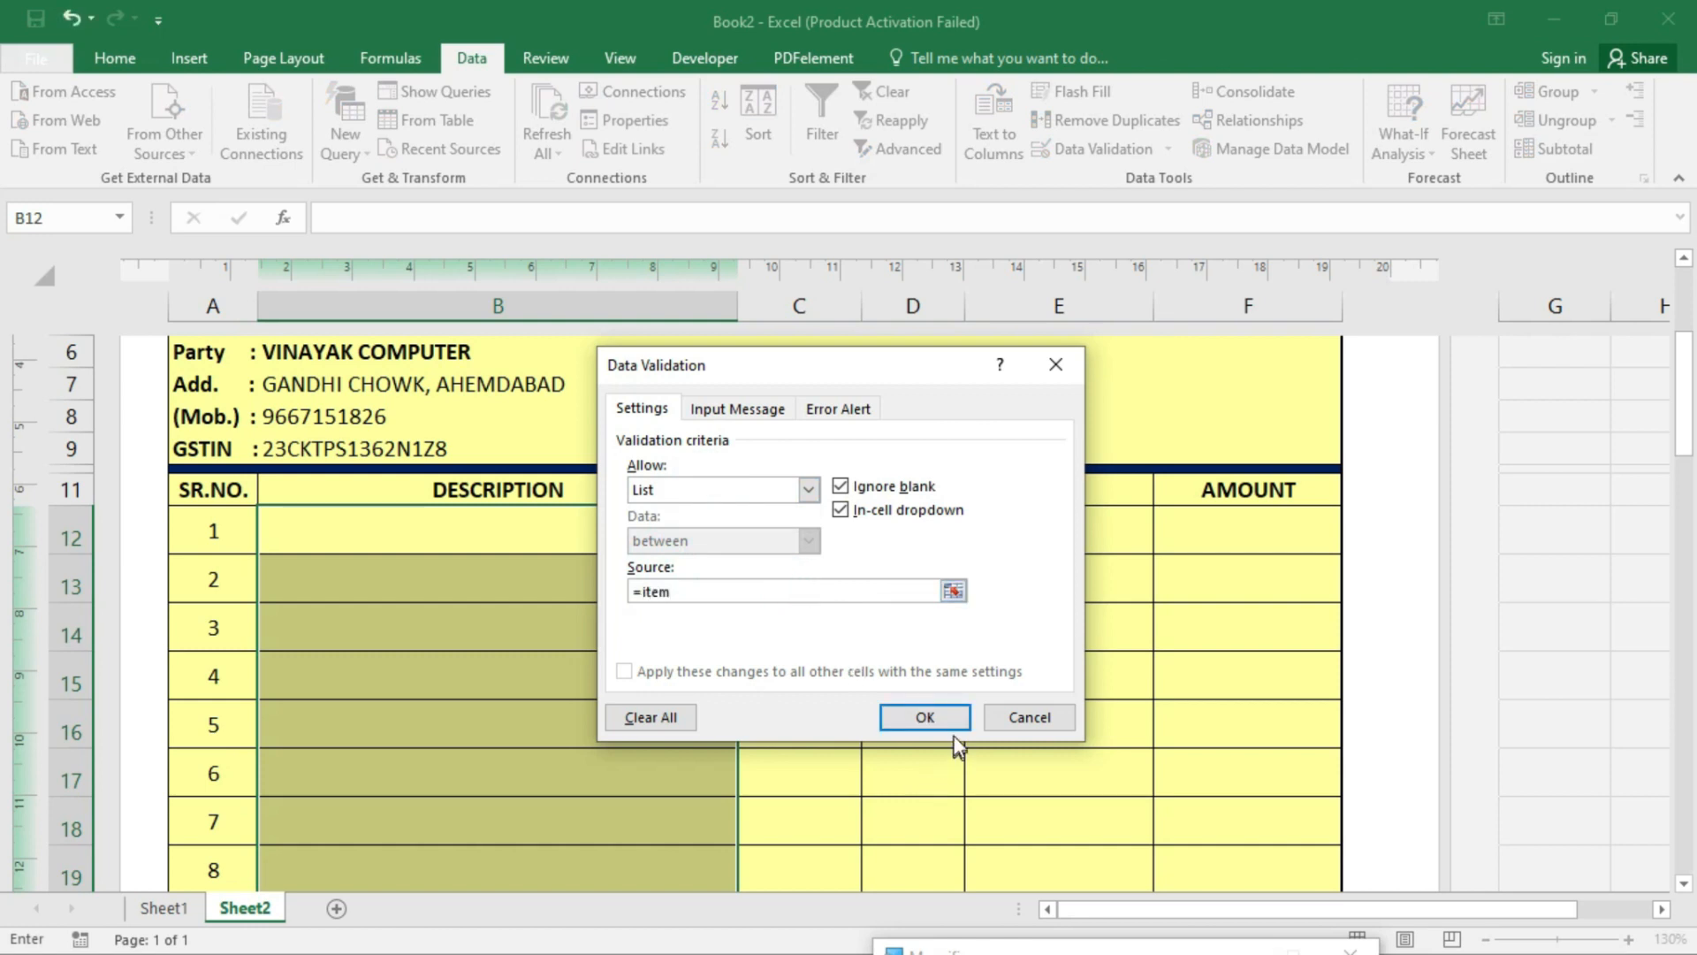
pyautogui.click(925, 716)
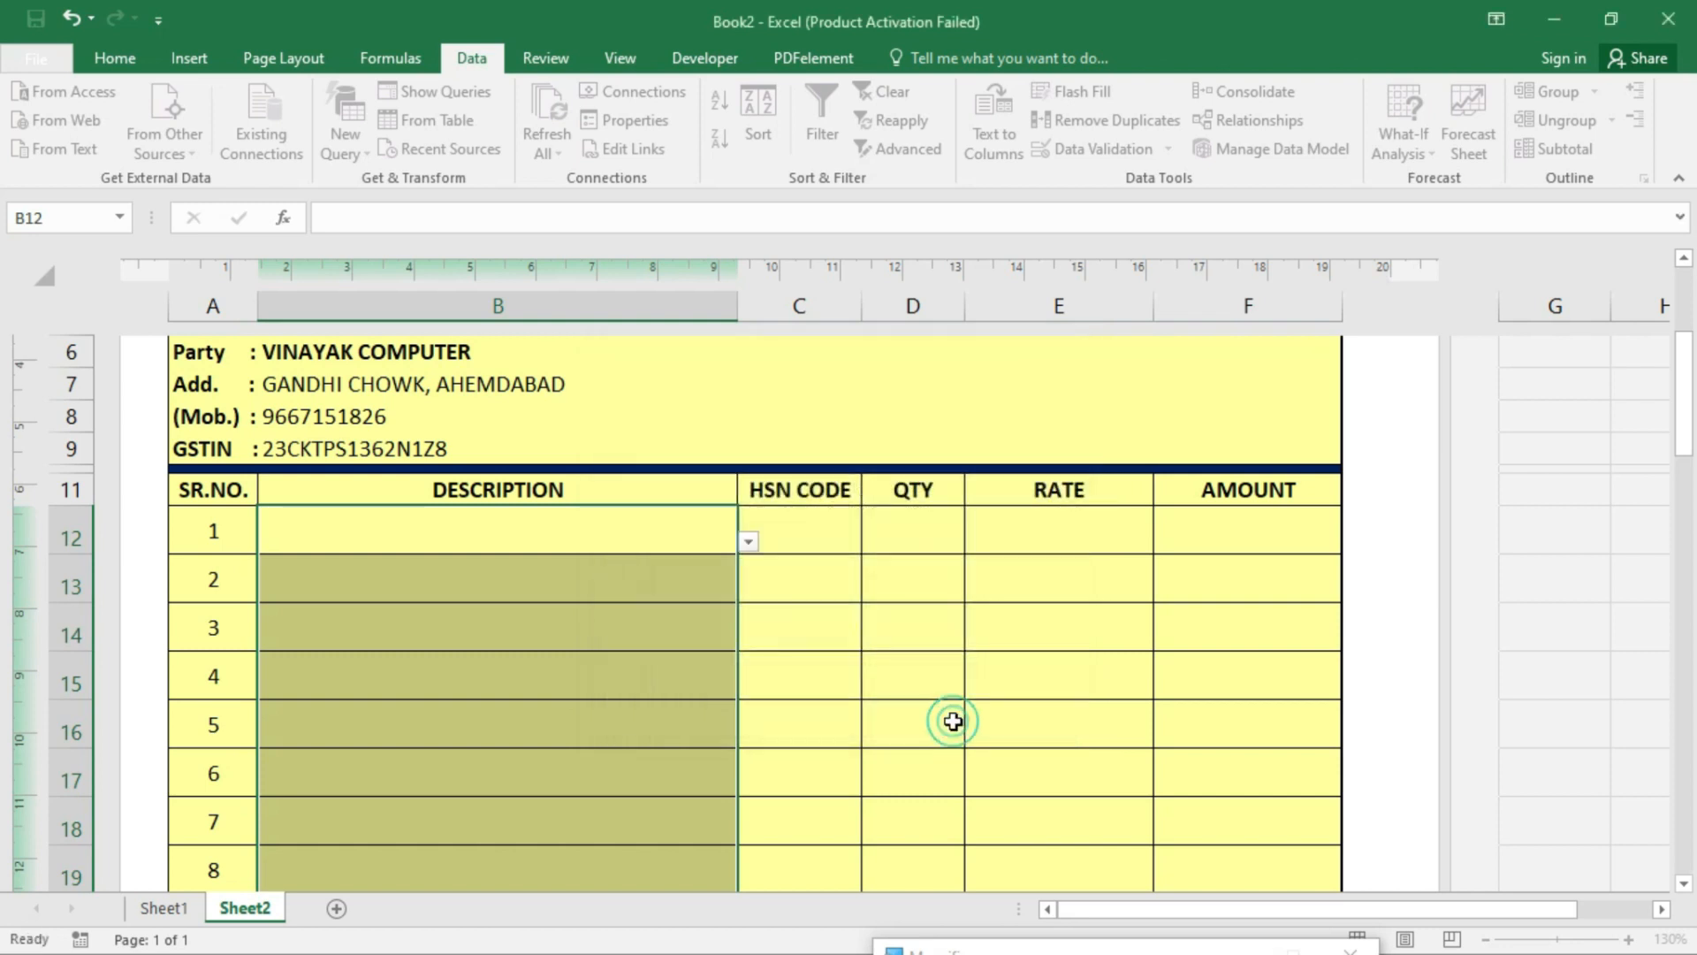
# - Pick 150 LIT WASHING MACHINE from the dropdown for both B12 and B16
pyautogui.click(652, 536)
pyautogui.click(749, 543)
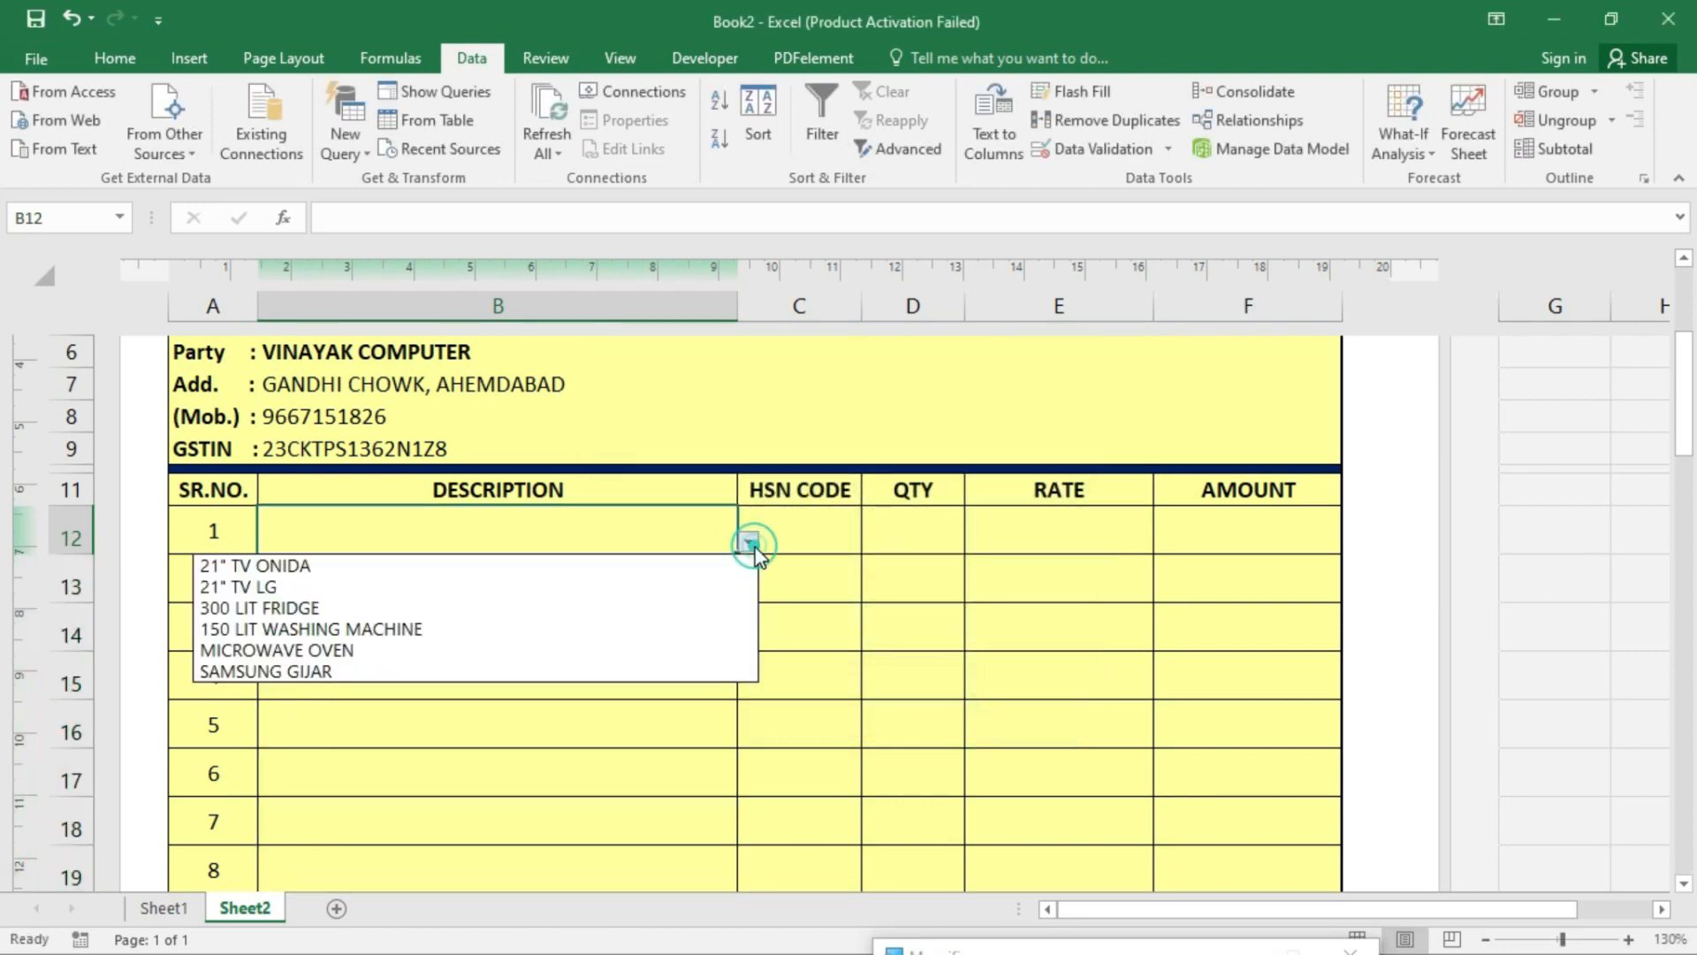
pyautogui.click(519, 587)
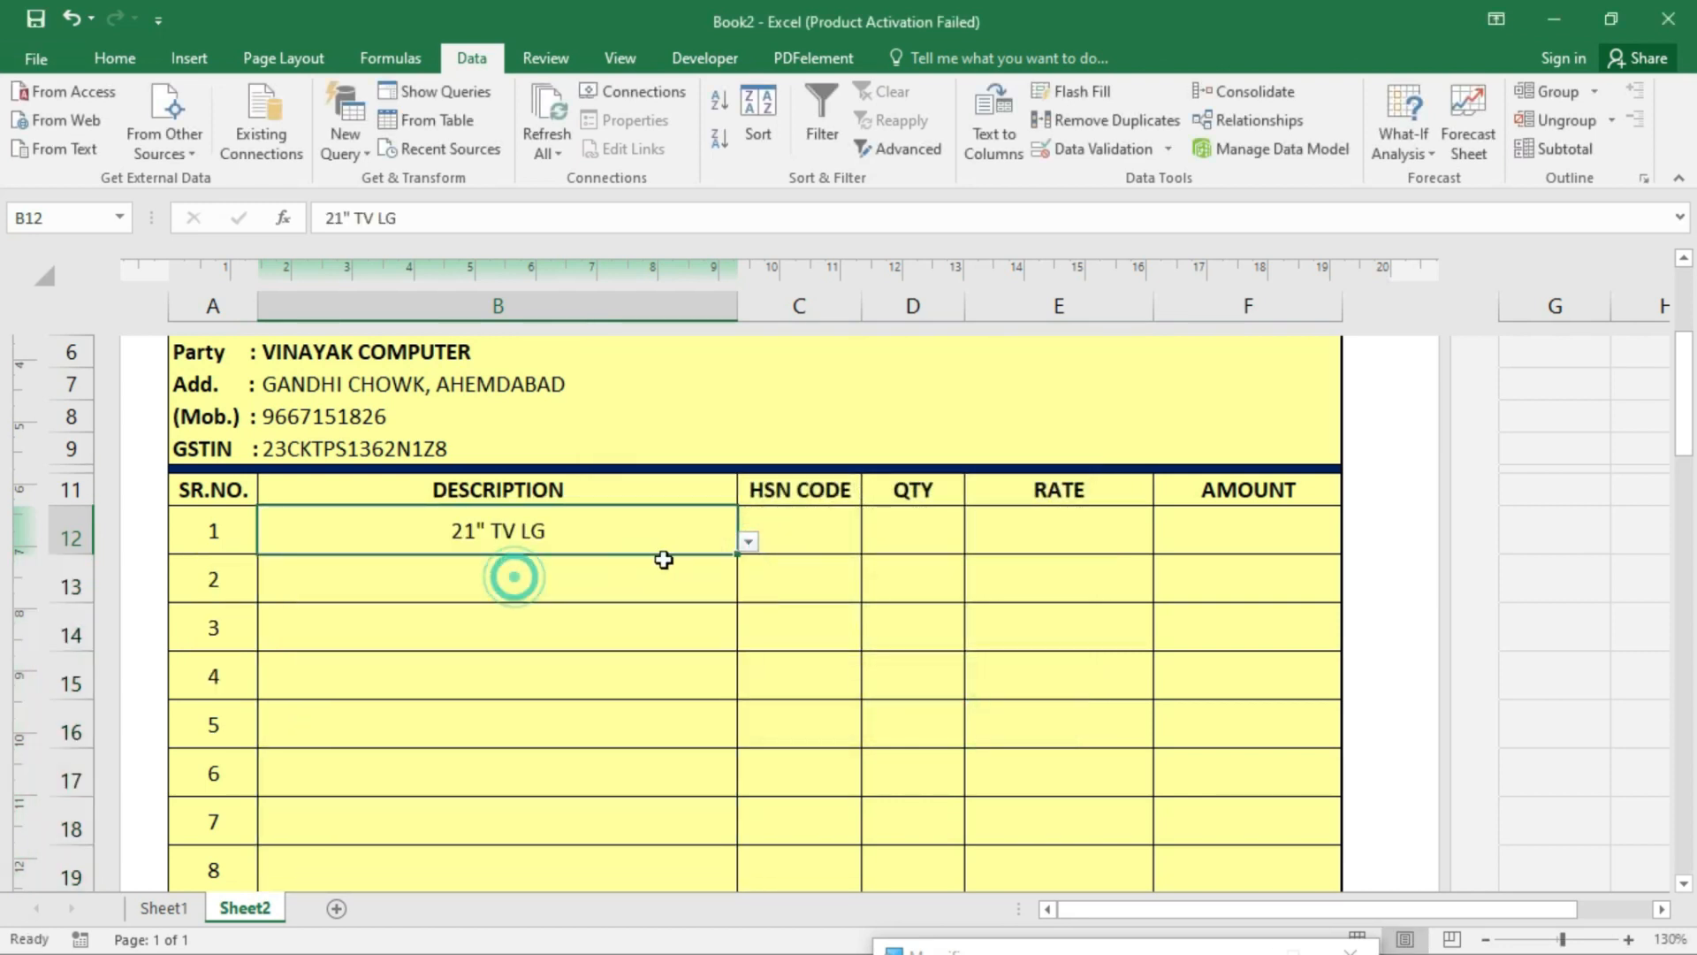
pyautogui.click(747, 542)
pyautogui.click(474, 625)
pyautogui.click(572, 575)
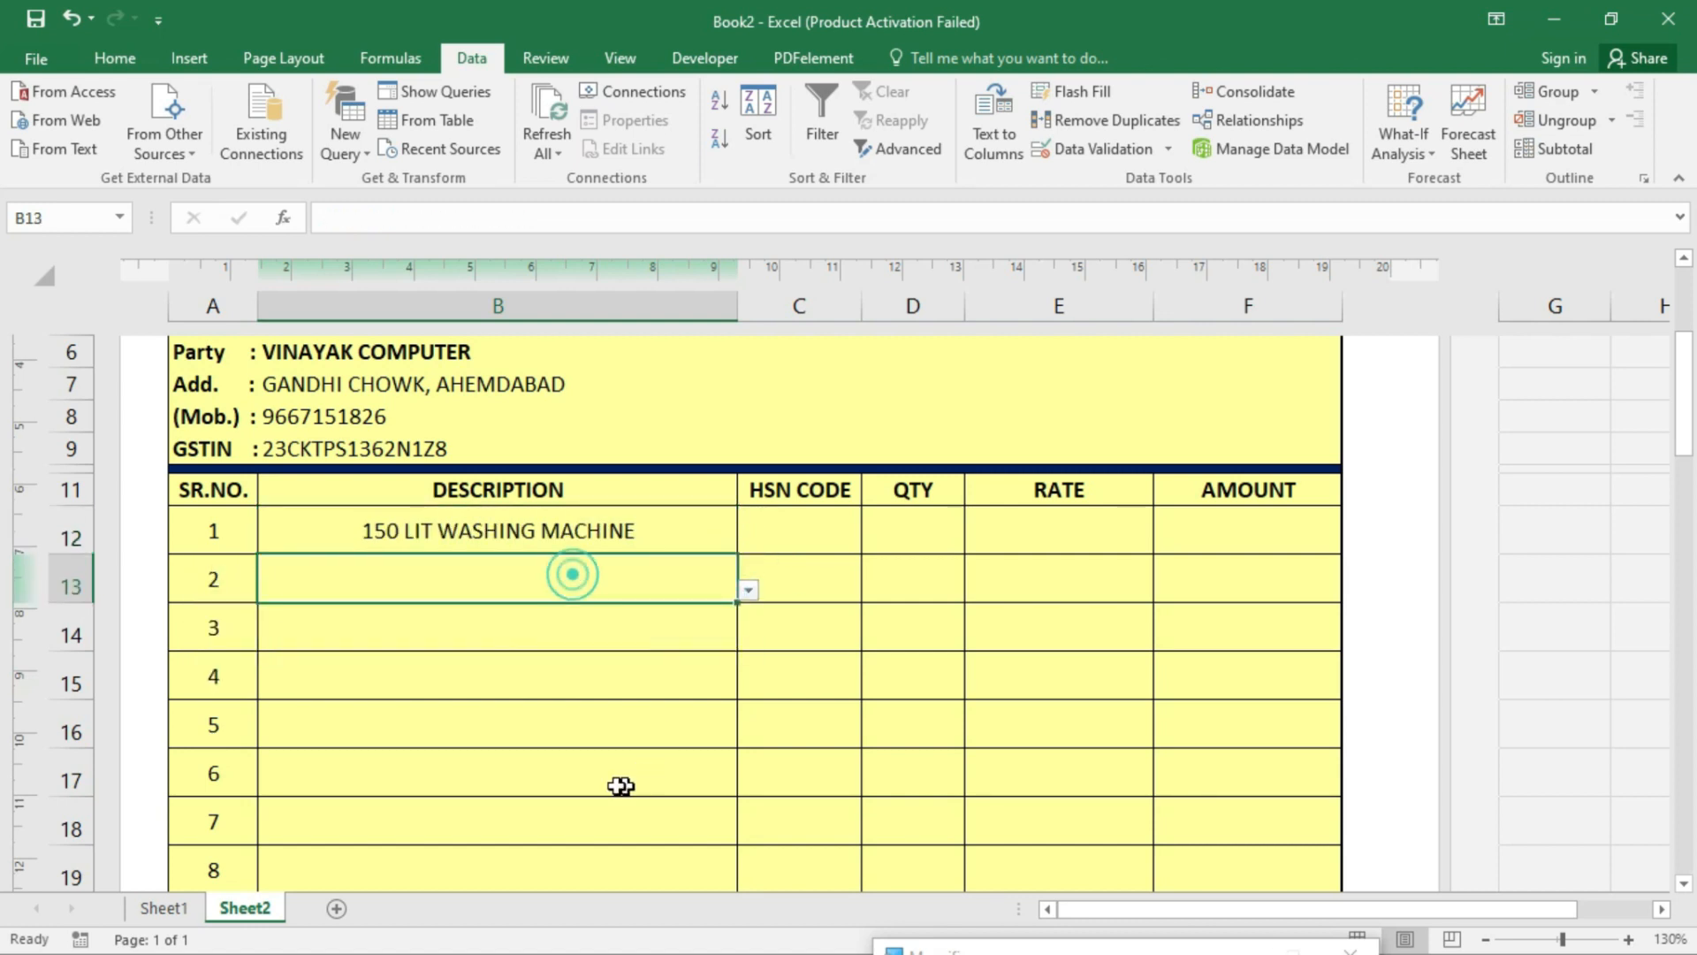
pyautogui.click(549, 731)
pyautogui.click(749, 734)
pyautogui.click(450, 833)
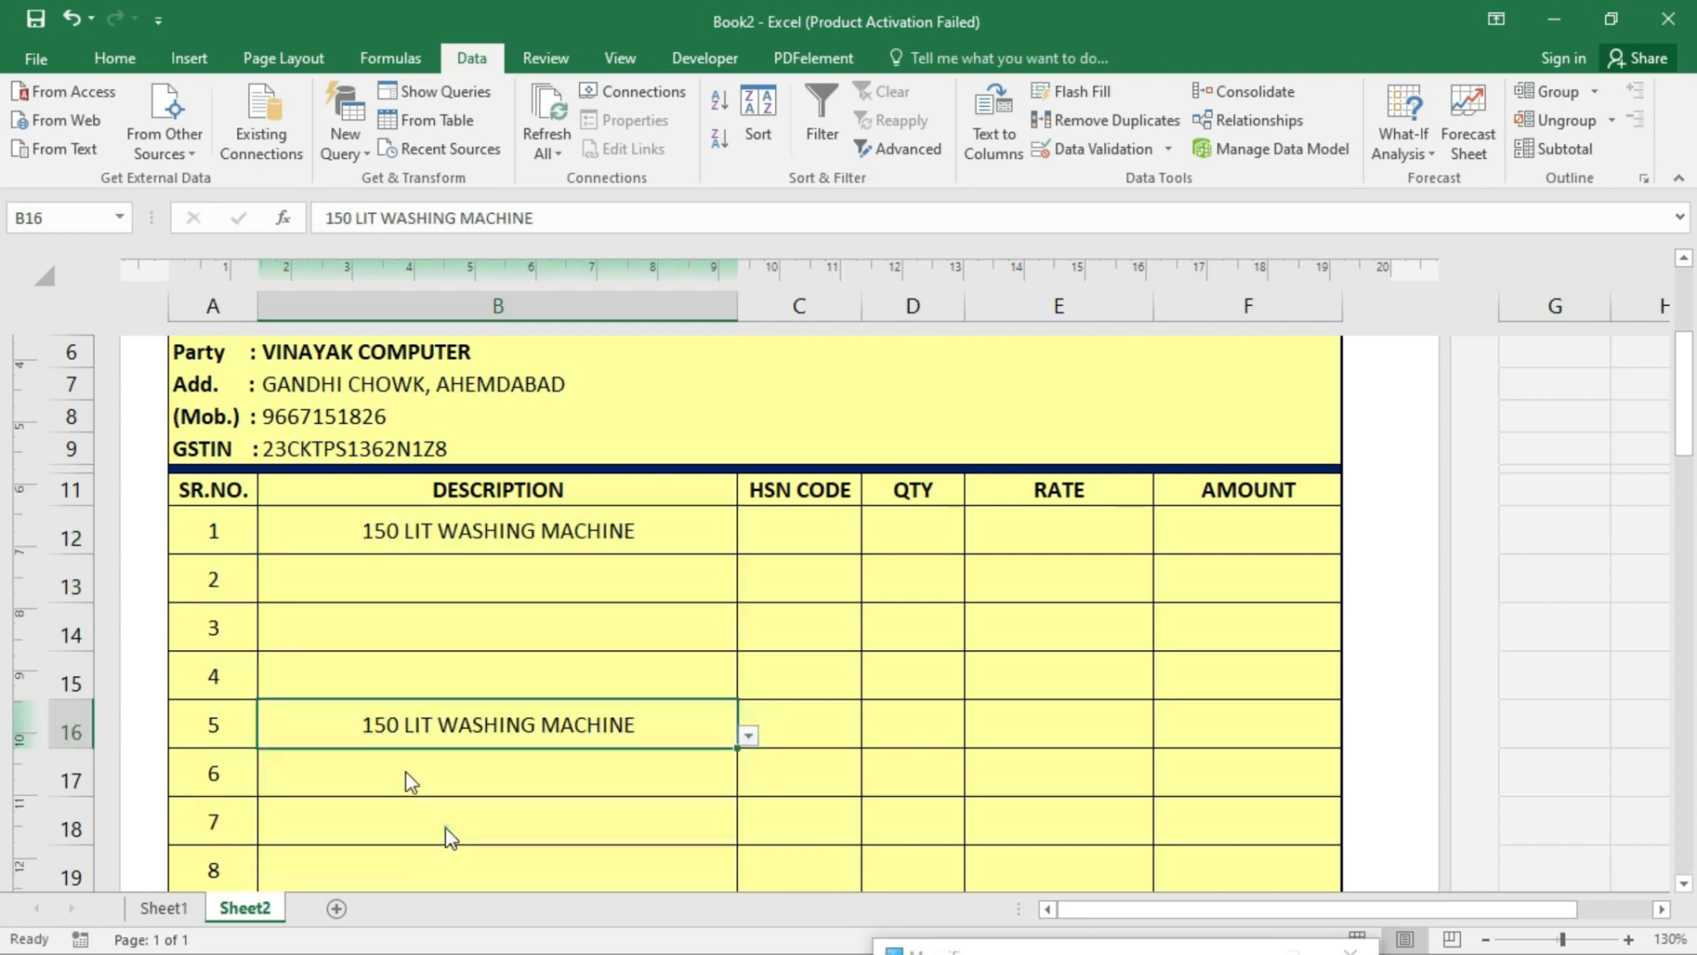
# - Set B13 to 21" TV ONIDA and B14 to 21" TV LG from their dropdowns
pyautogui.click(573, 589)
pyautogui.click(747, 590)
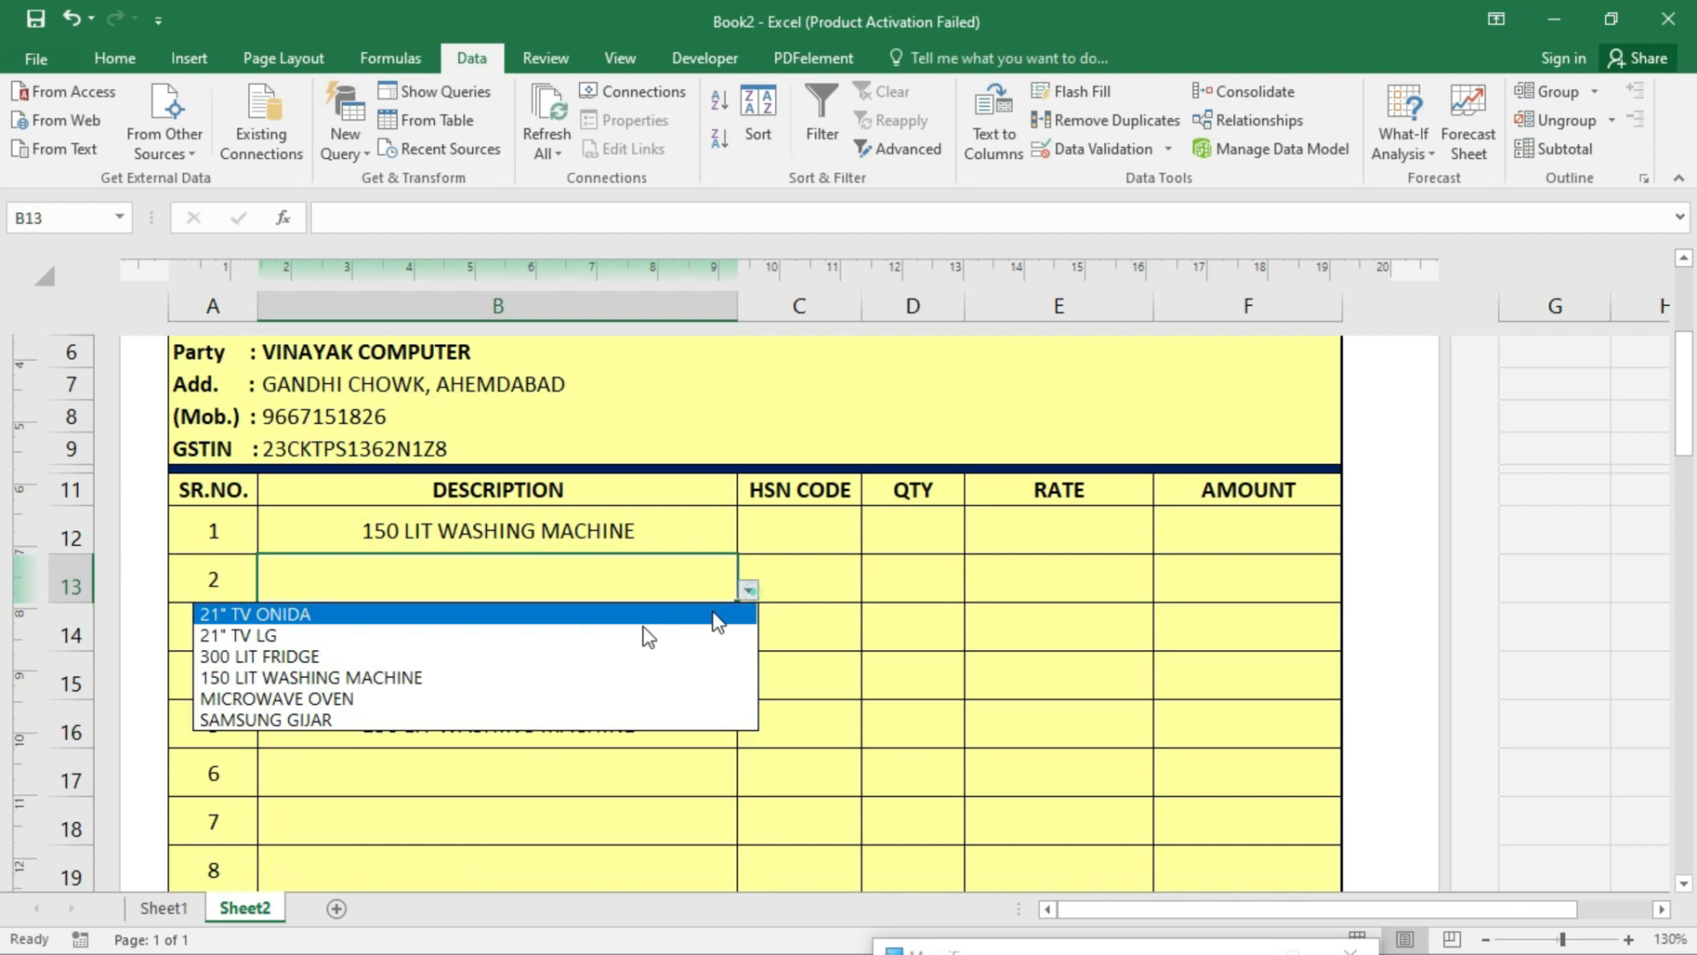
pyautogui.click(386, 677)
pyautogui.click(527, 623)
pyautogui.click(715, 585)
pyautogui.click(748, 589)
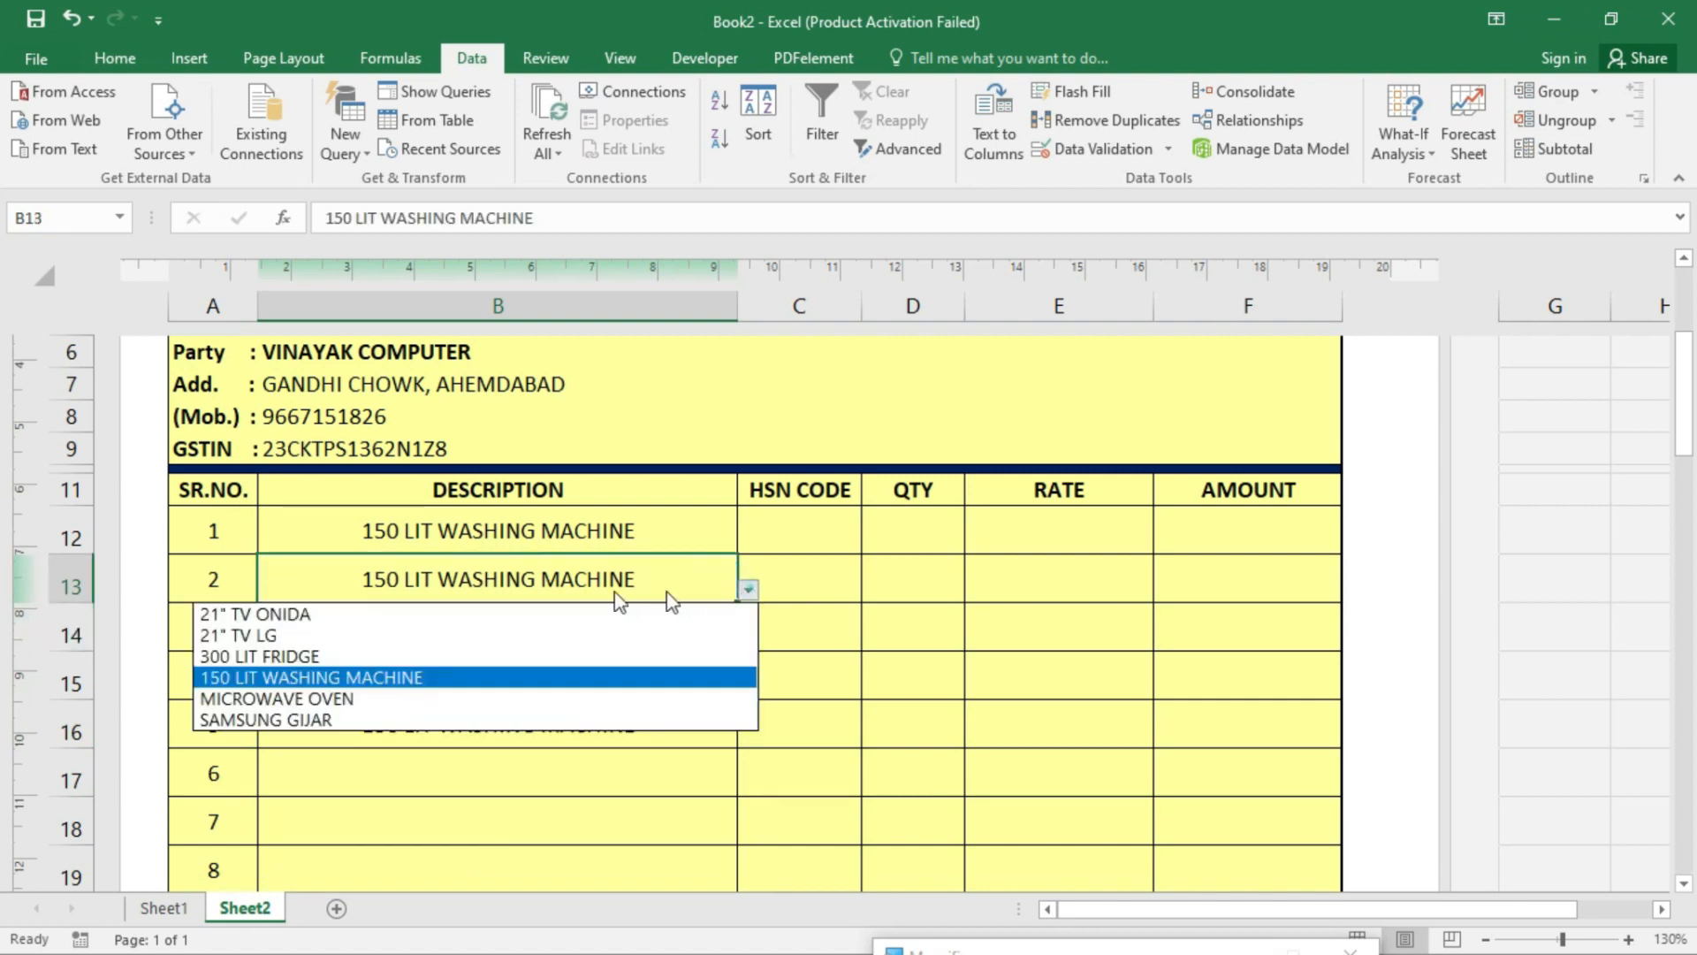
pyautogui.click(658, 614)
pyautogui.click(594, 643)
pyautogui.click(747, 639)
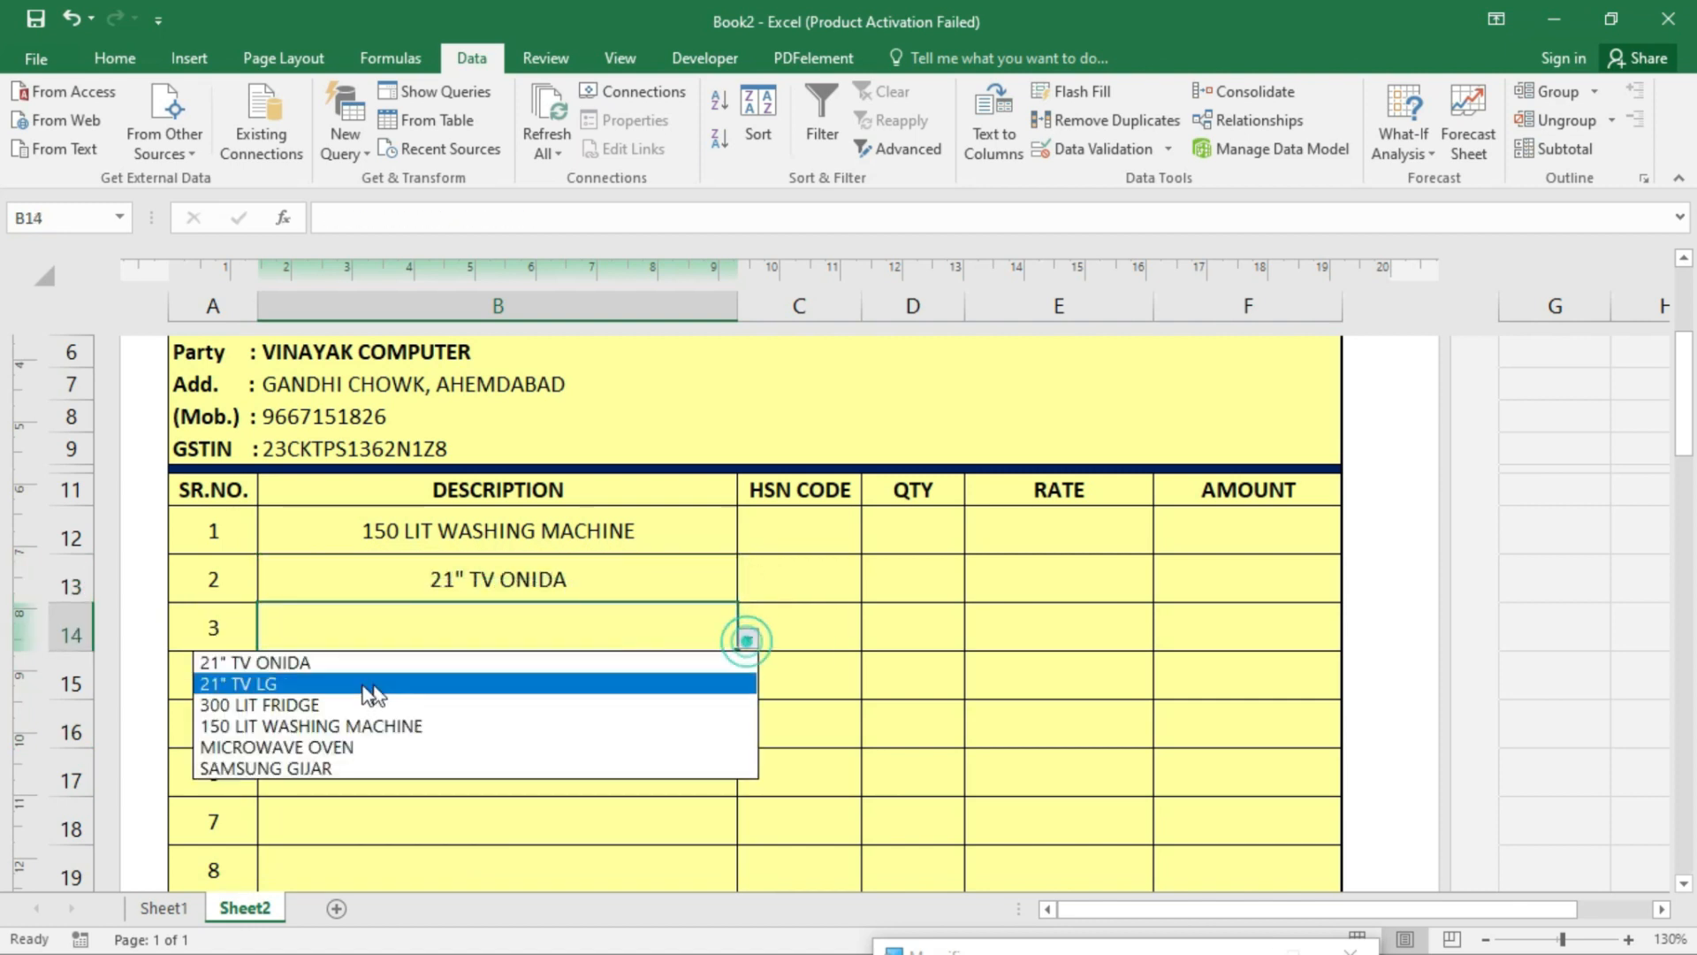
pyautogui.click(344, 685)
# - Set B15 to SAMSUNG GIJAR and review the filled description cells
pyautogui.click(473, 673)
pyautogui.click(750, 687)
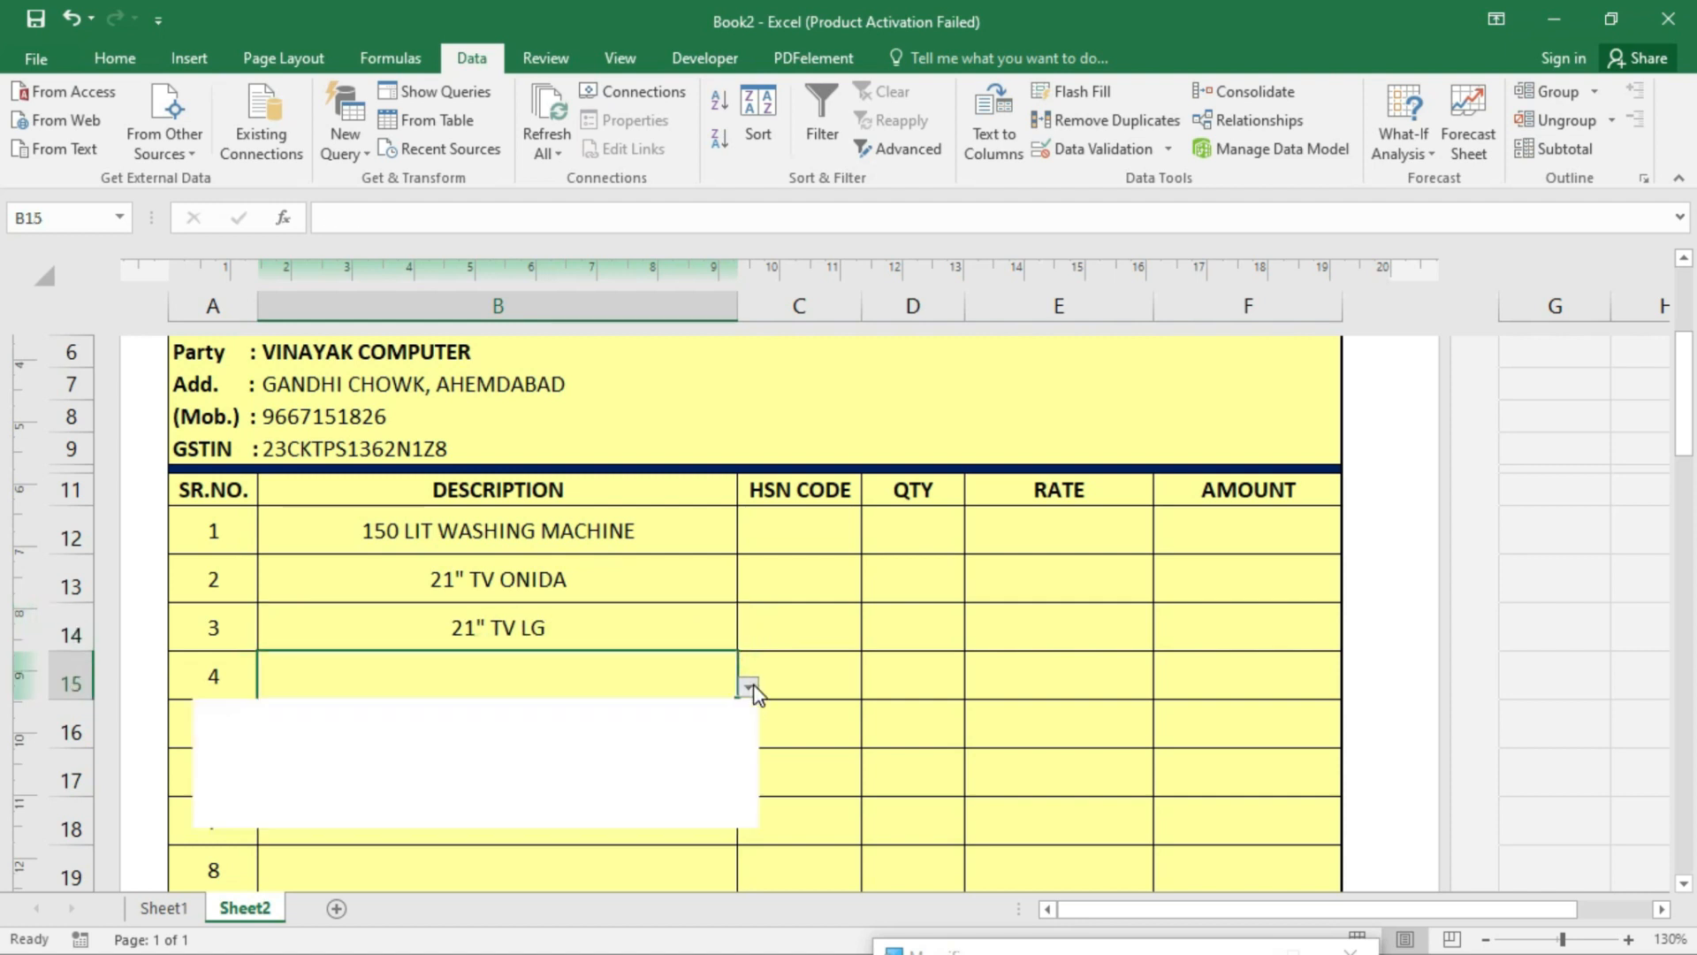
pyautogui.click(322, 814)
pyautogui.click(630, 728)
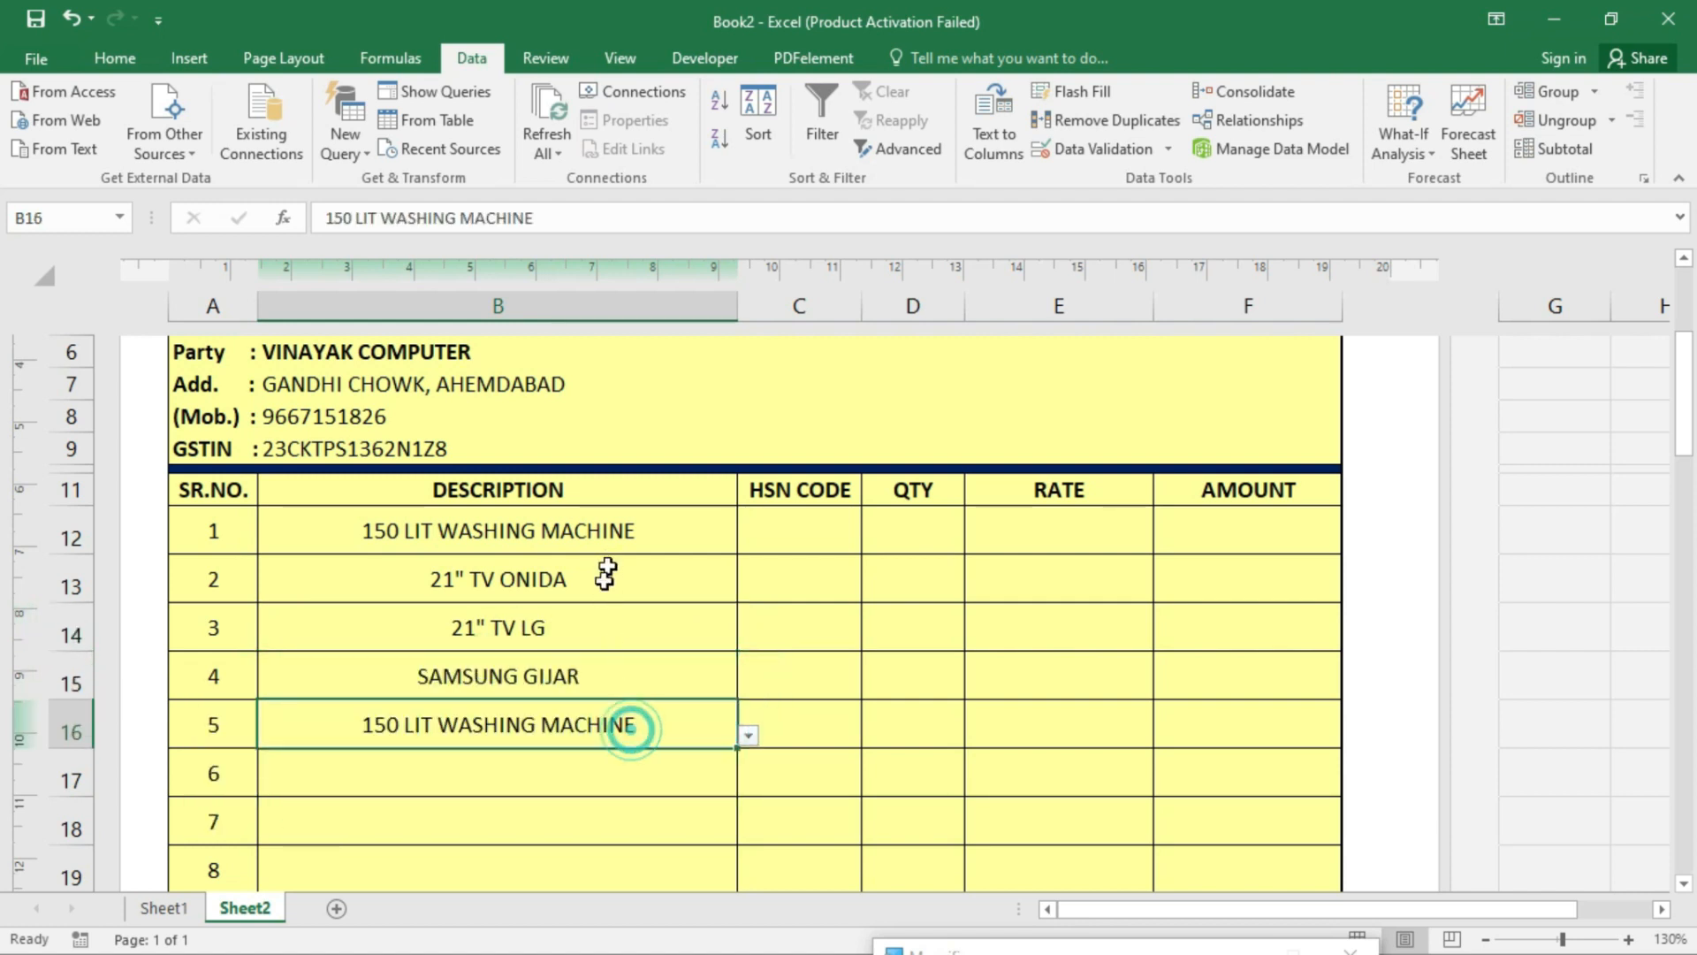
pyautogui.click(760, 522)
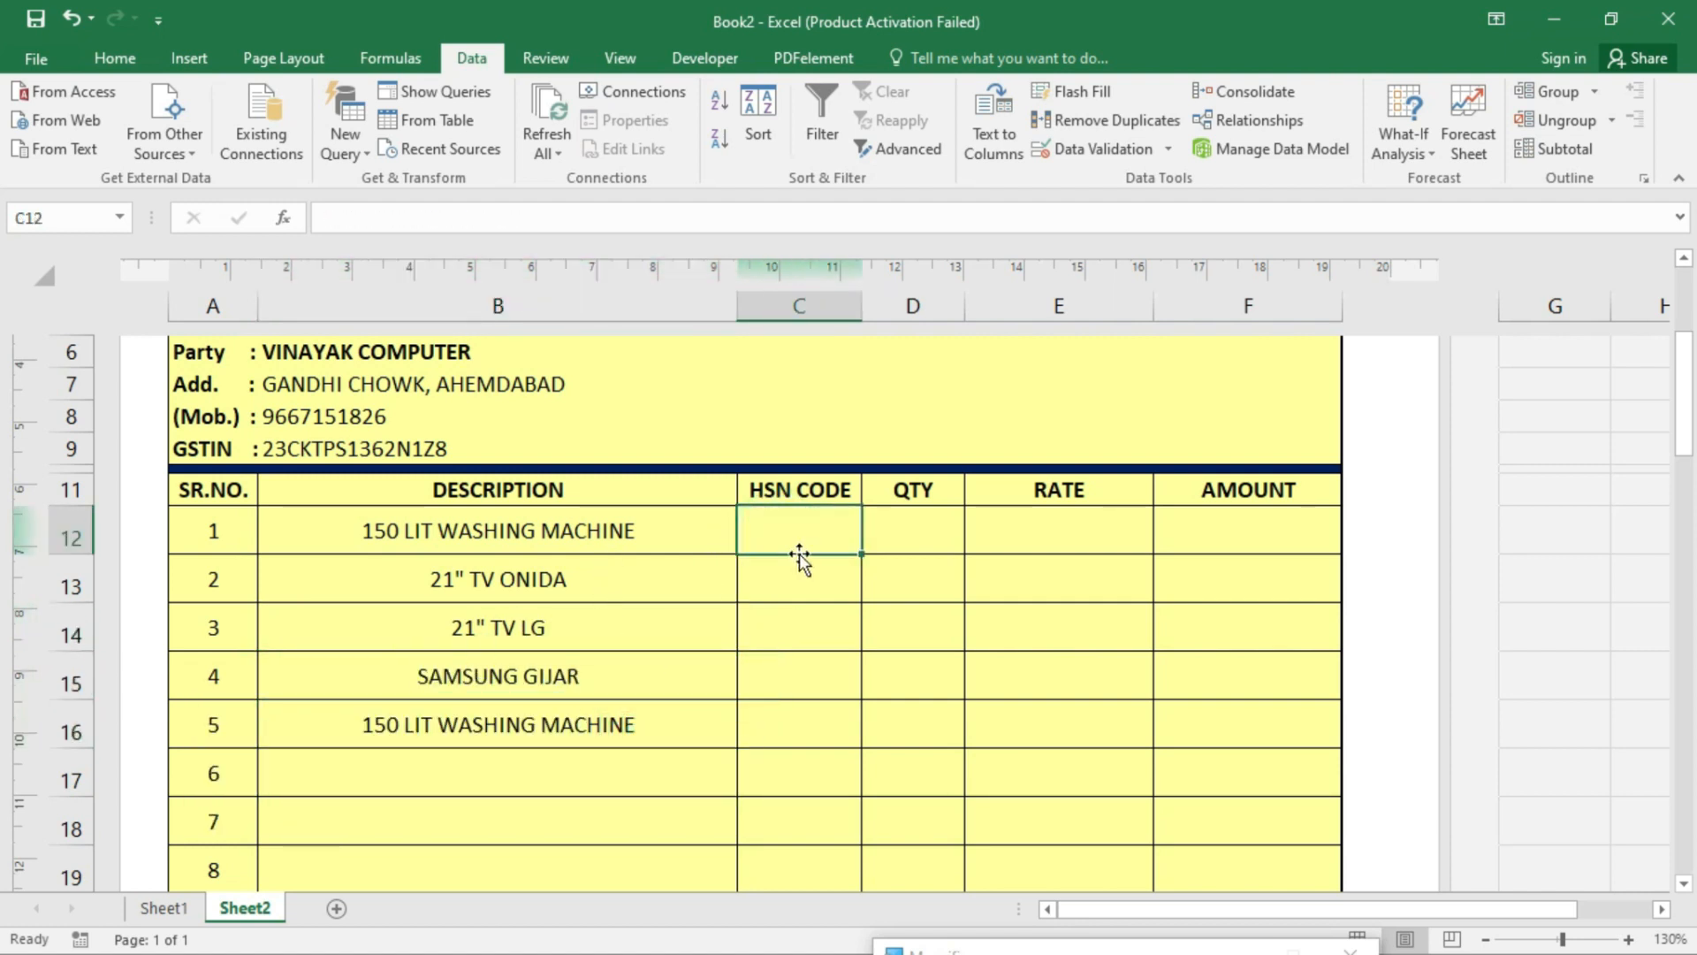
pyautogui.click(641, 531)
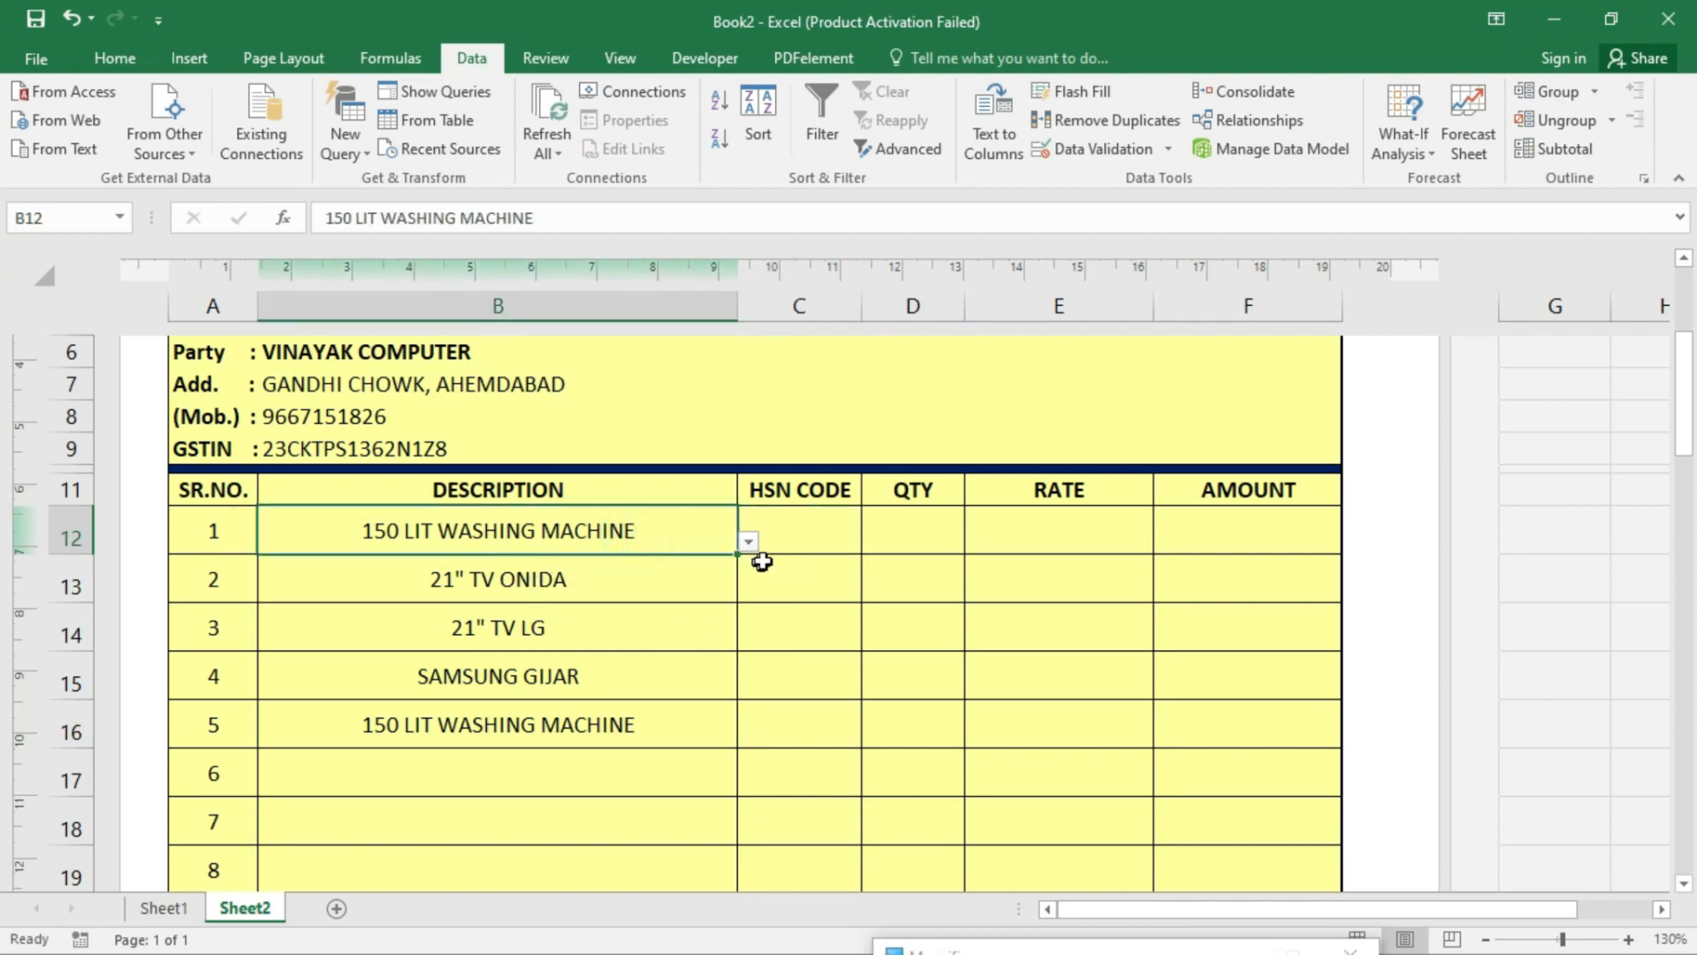
pyautogui.click(822, 534)
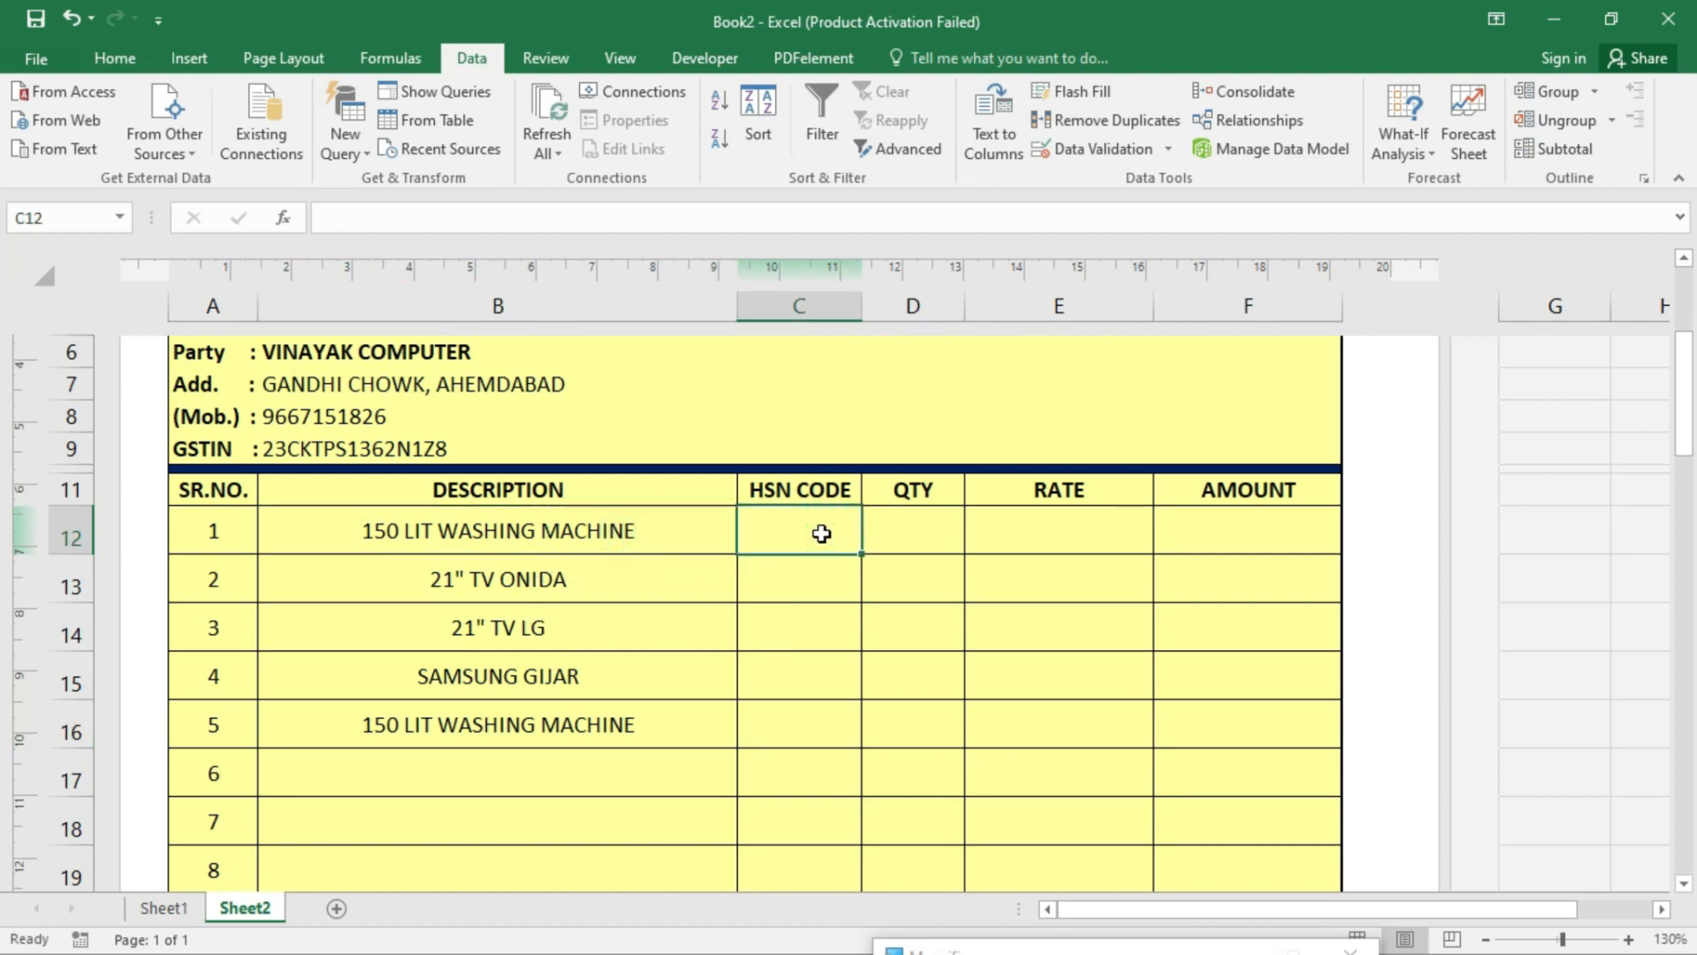
# - Enter =VLOOKUP(B12,item_detail,2) in C12, checking Sheet1's item table along the way
pyautogui.write('=')
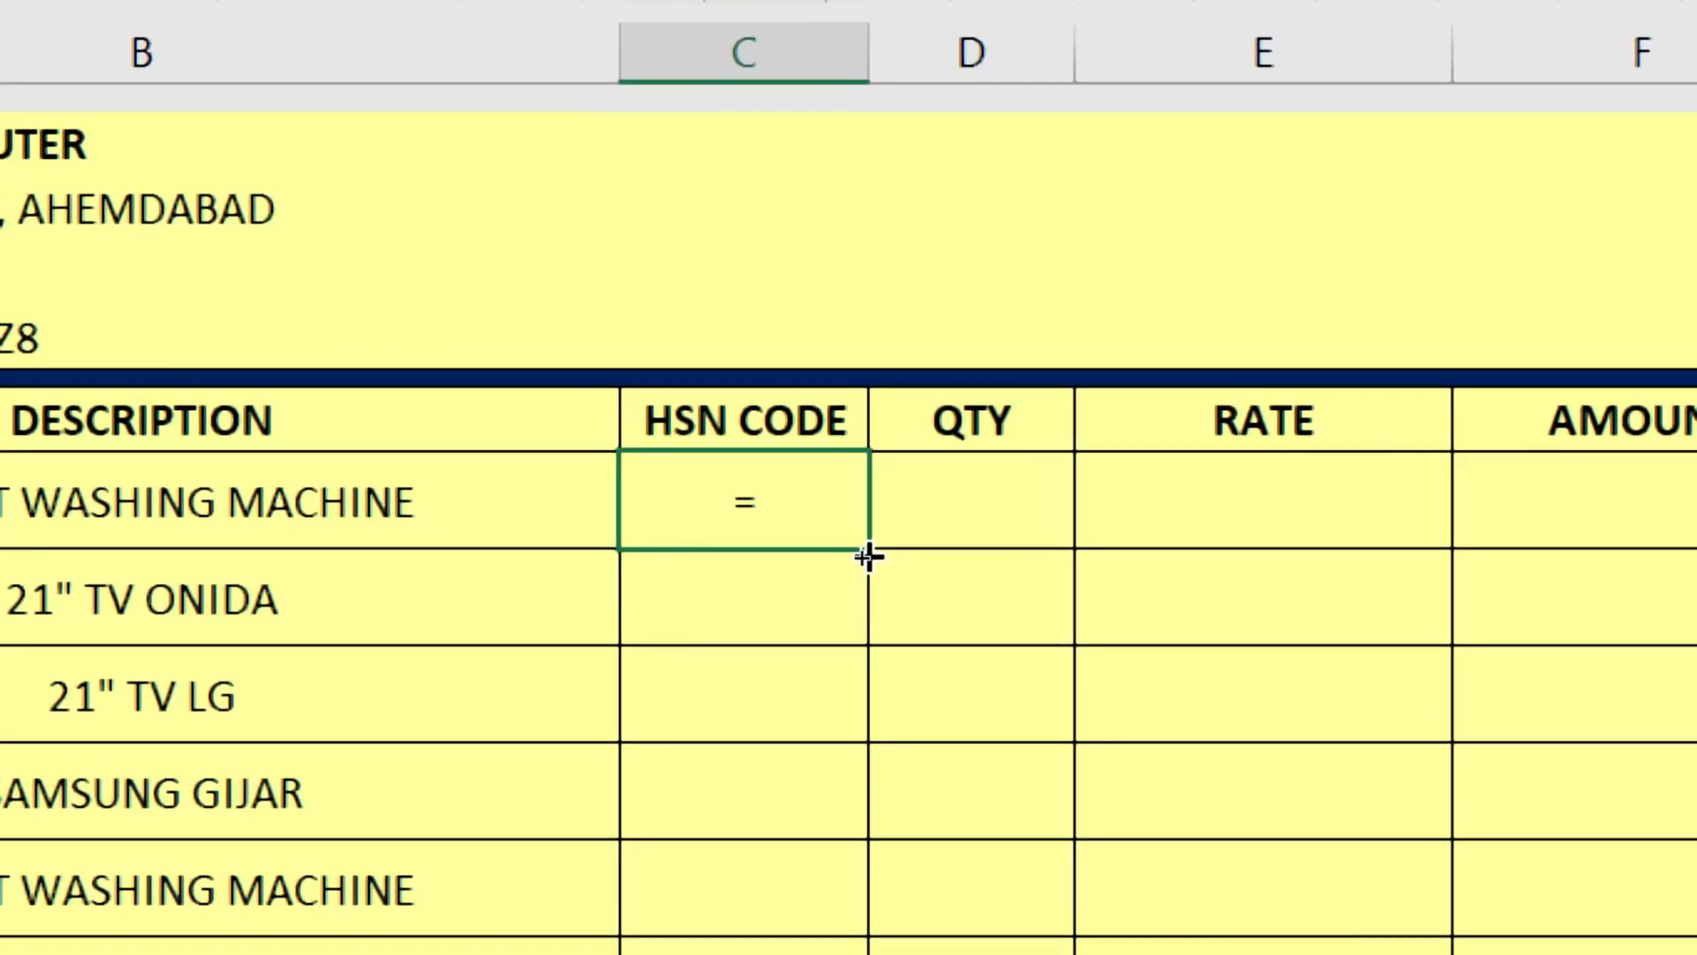
pyautogui.write('vlo')
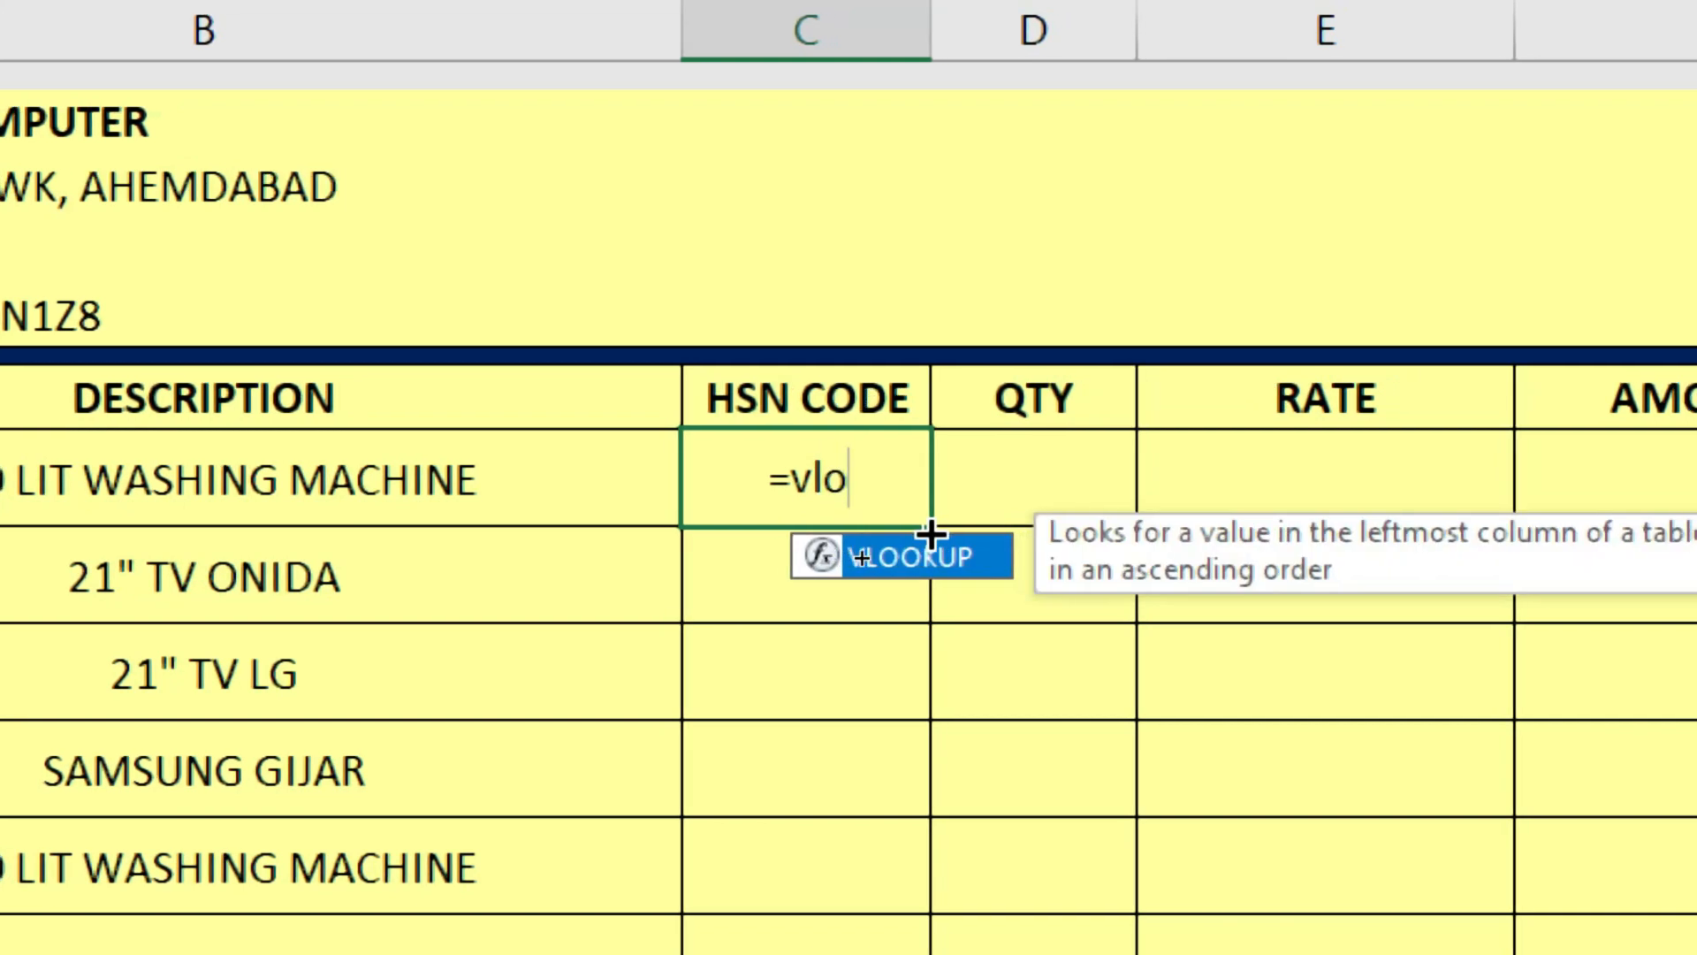
pyautogui.write('okup')
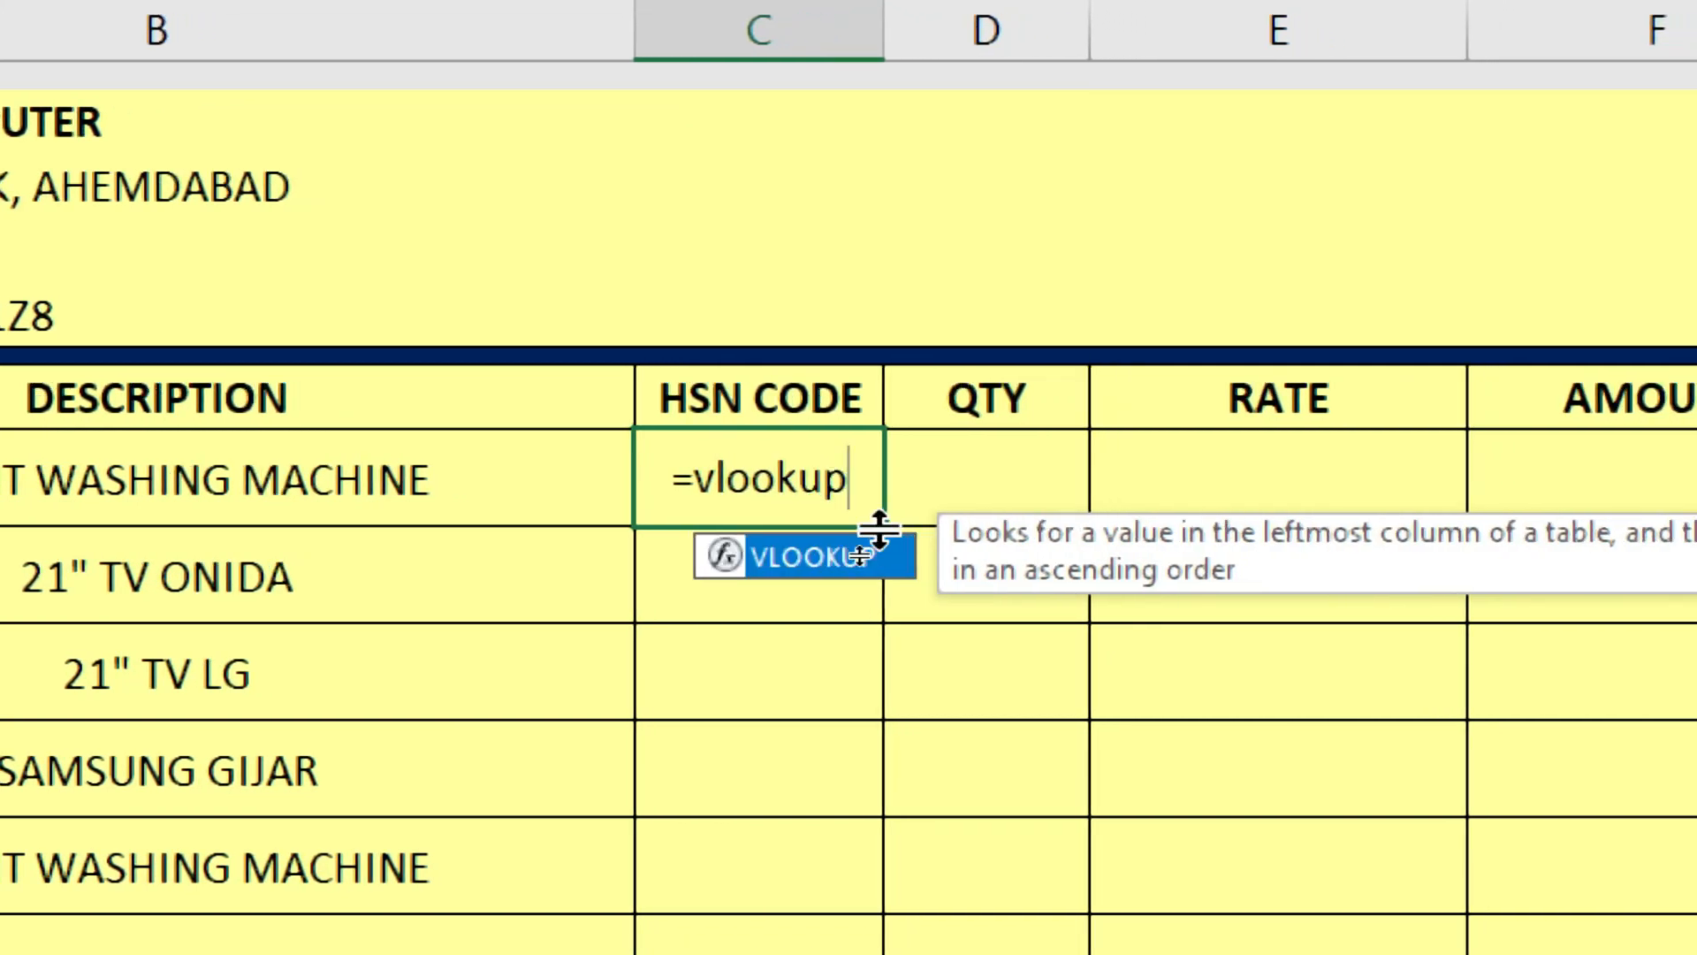
pyautogui.write('(')
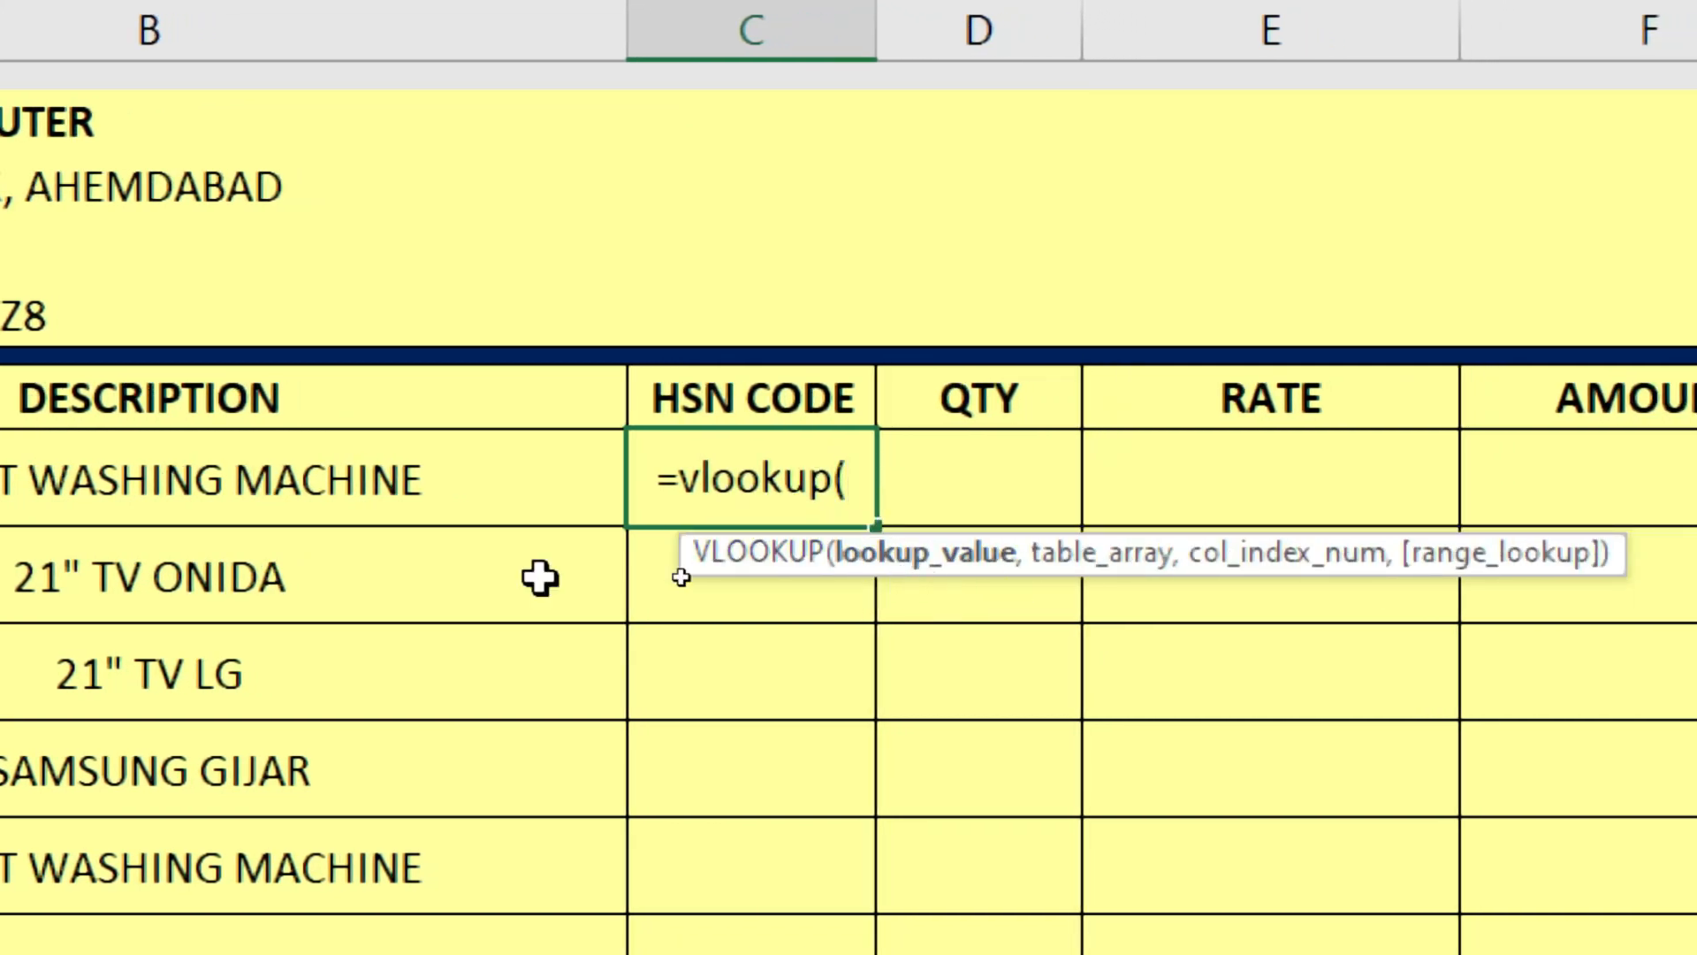
pyautogui.click(258, 462)
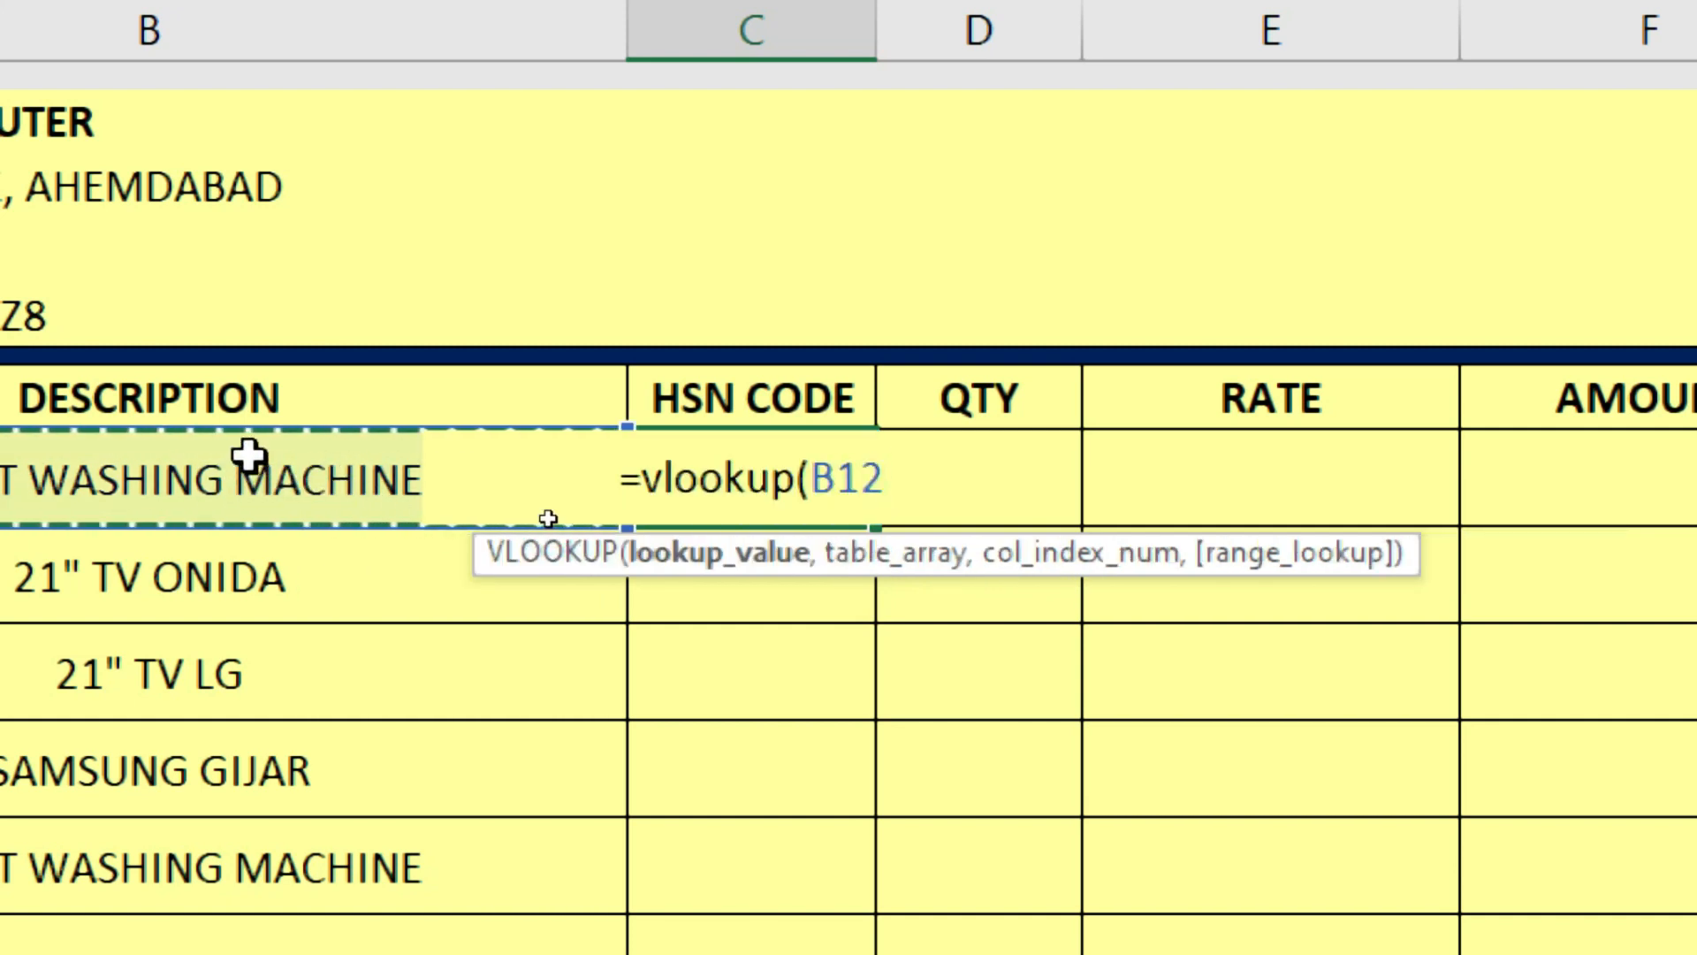
pyautogui.write(',')
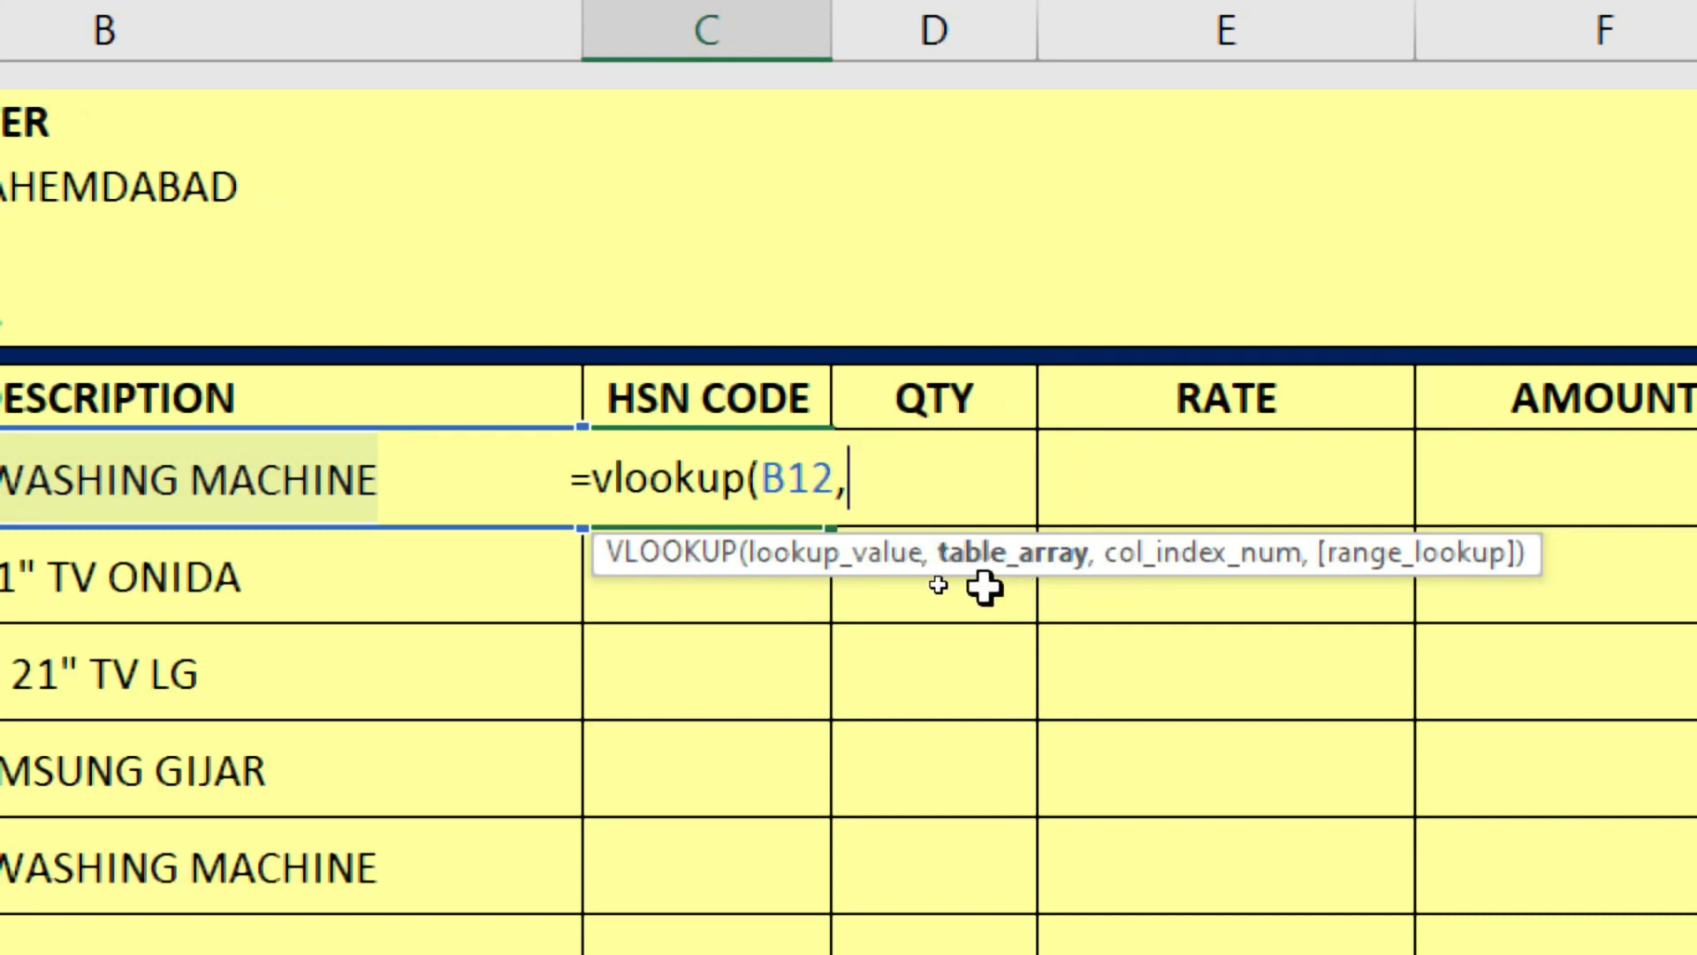
pyautogui.write('item')
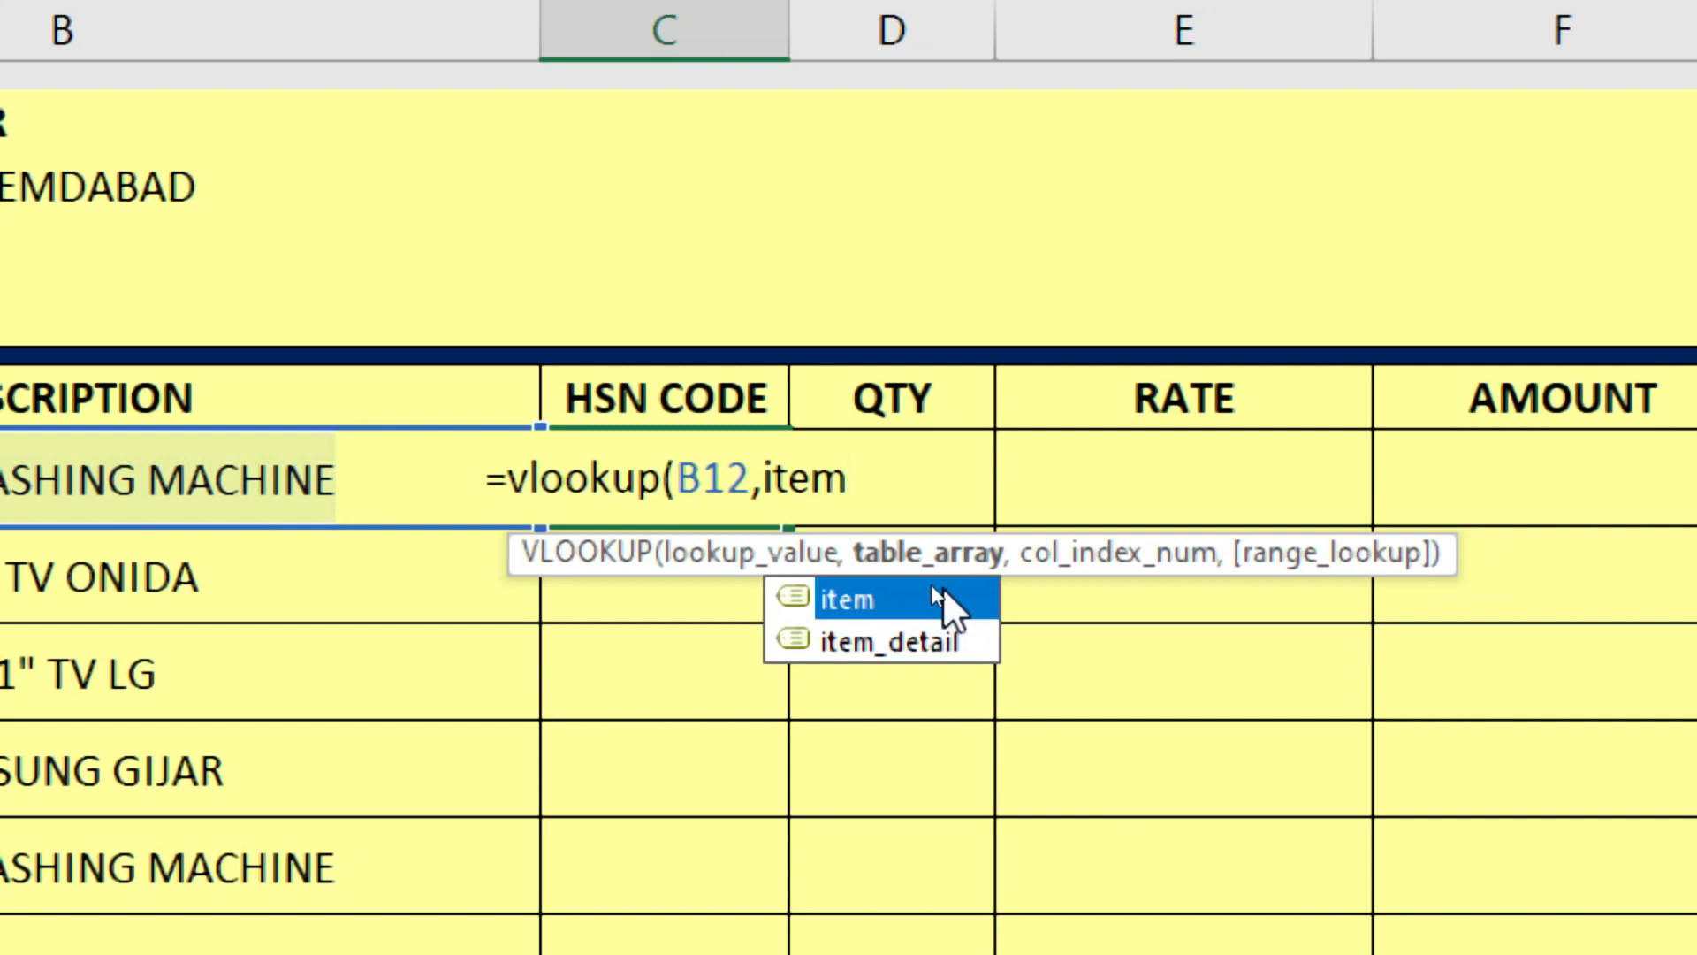
pyautogui.click(889, 645)
pyautogui.doubleClick(914, 648)
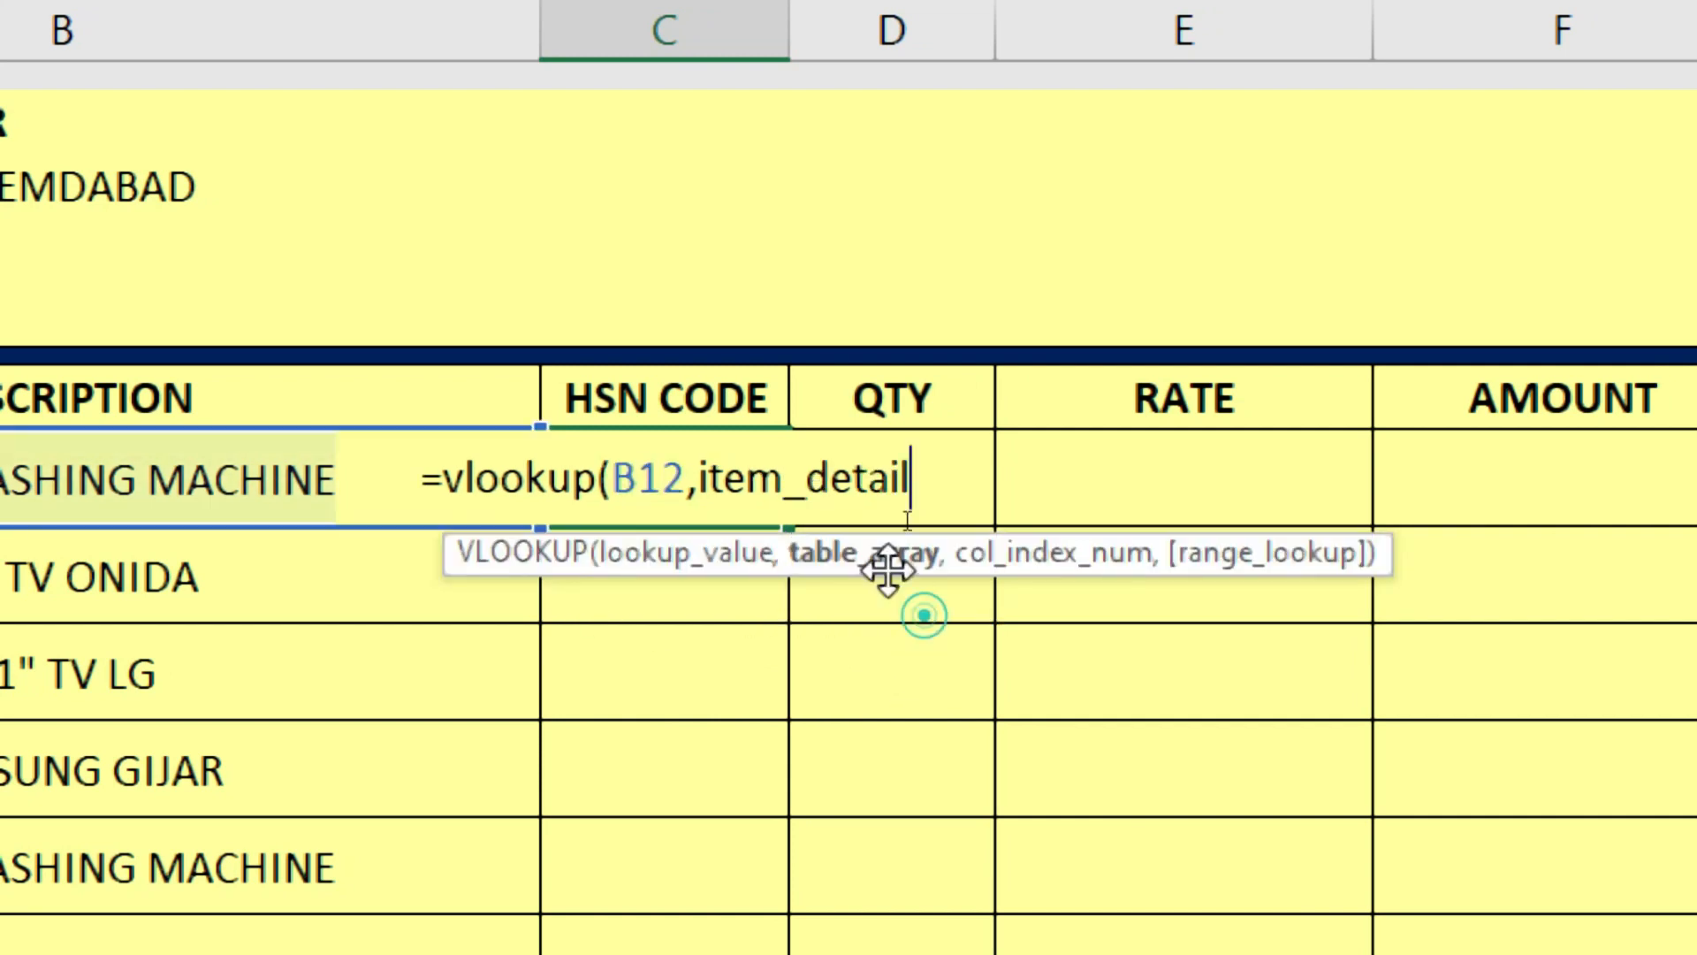
pyautogui.write(',')
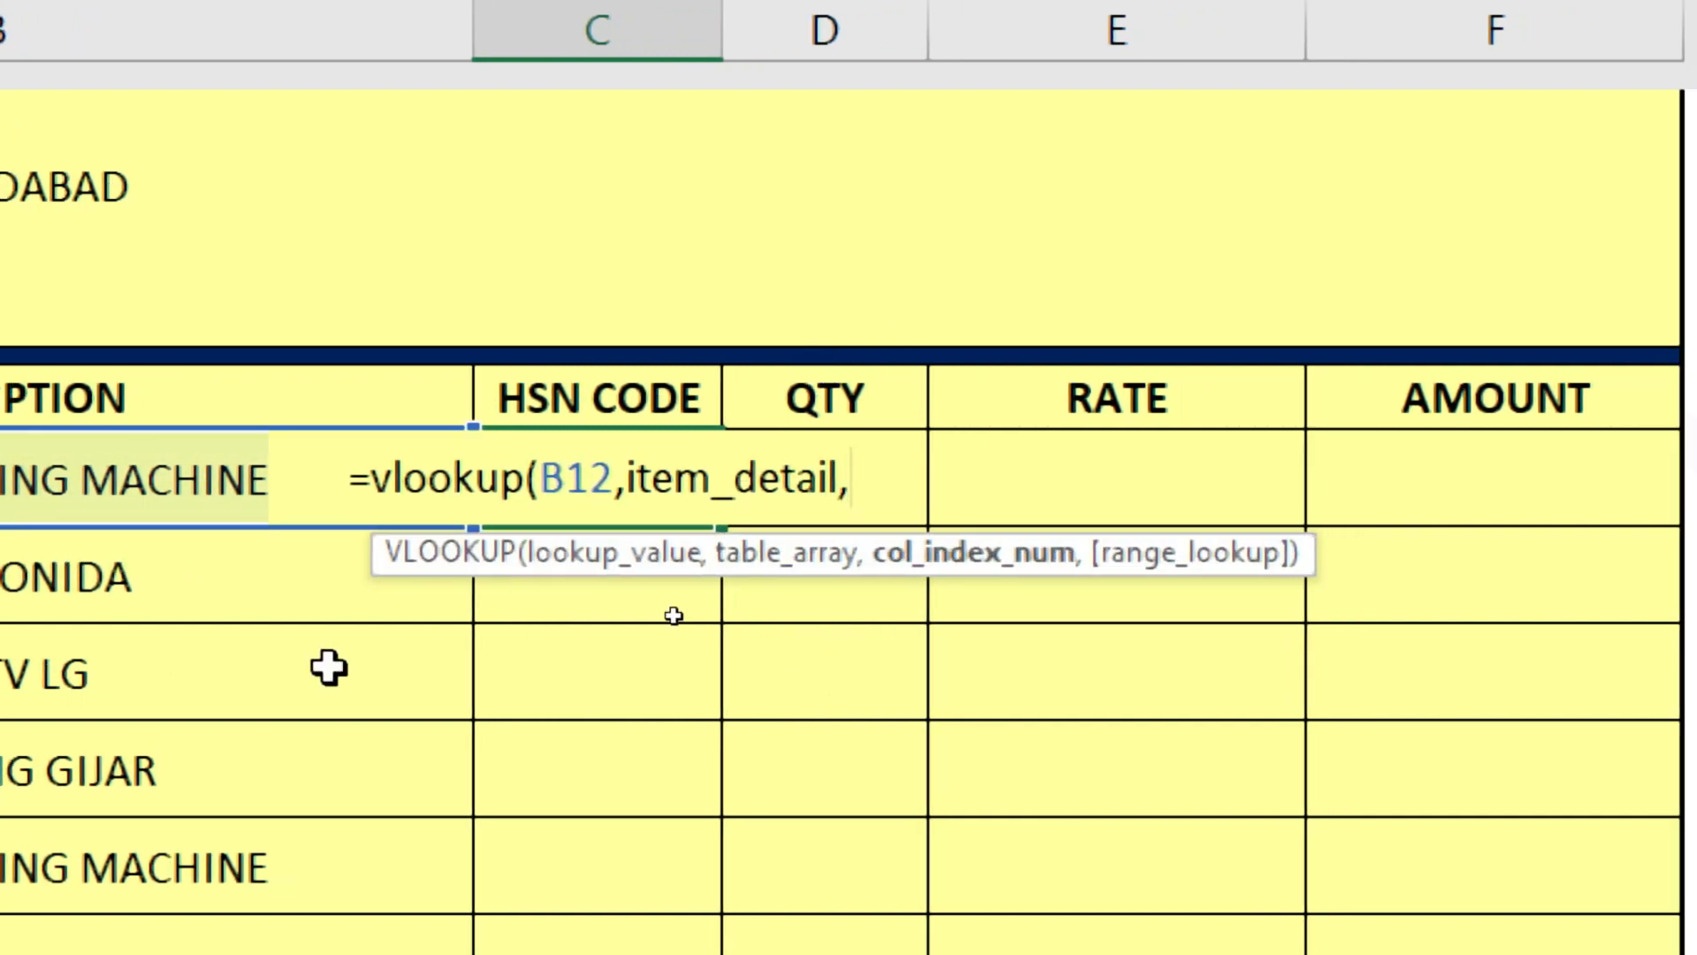
pyautogui.write('2')
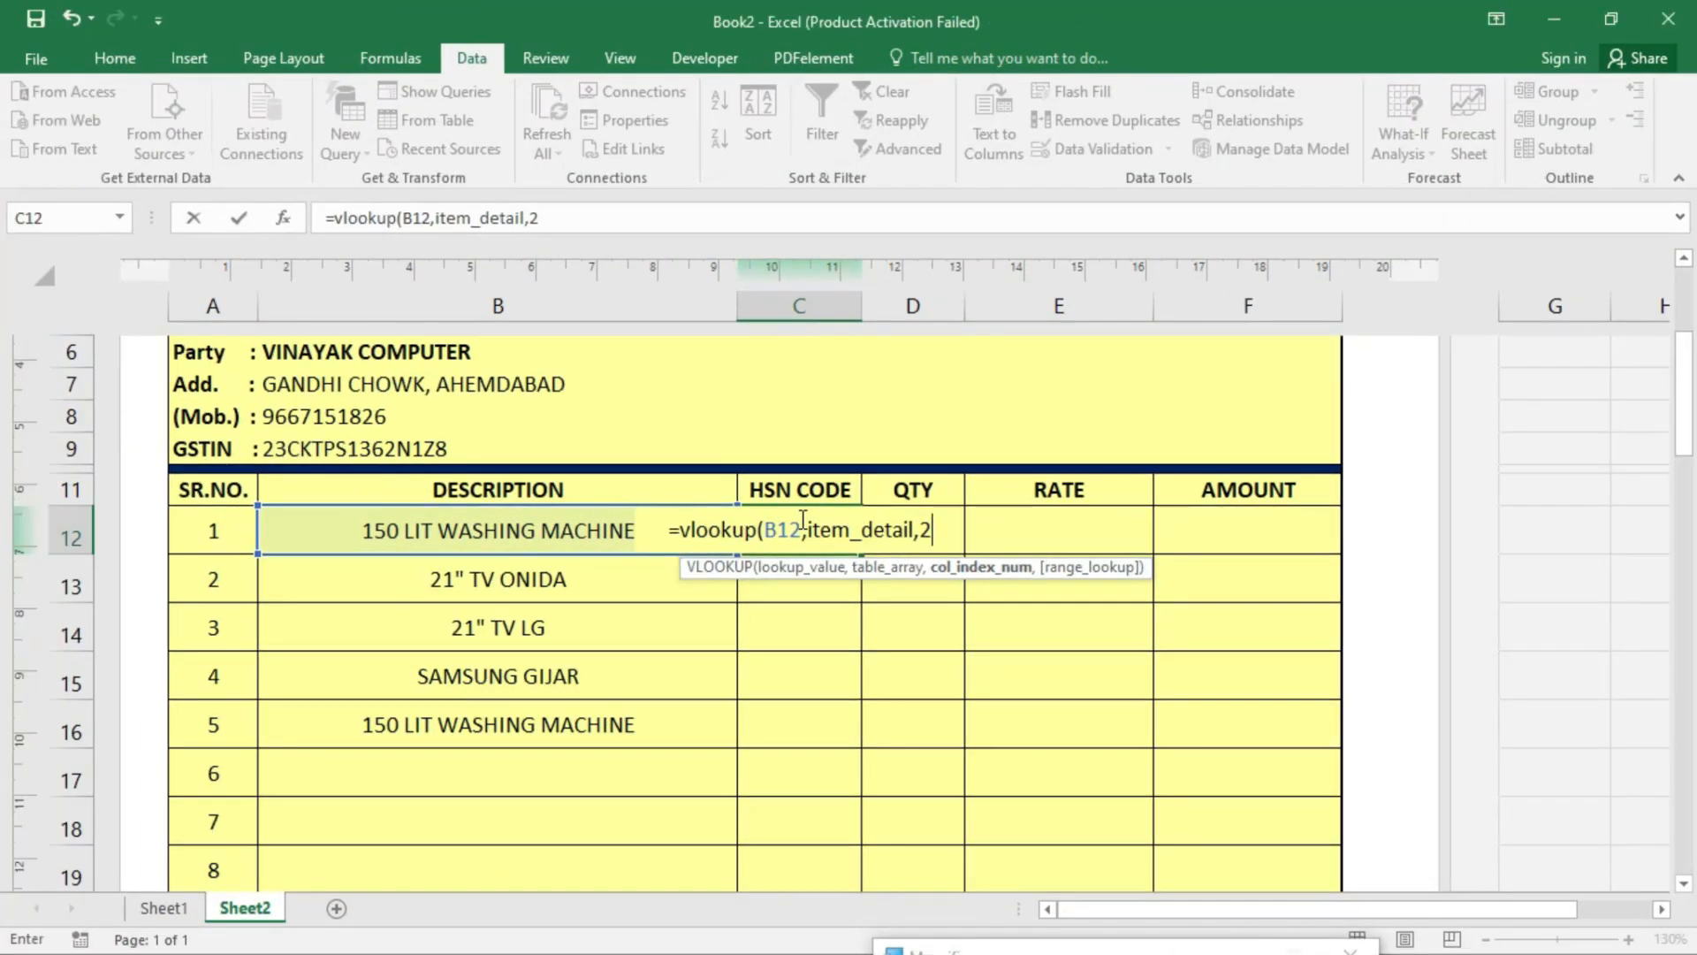
pyautogui.click(163, 908)
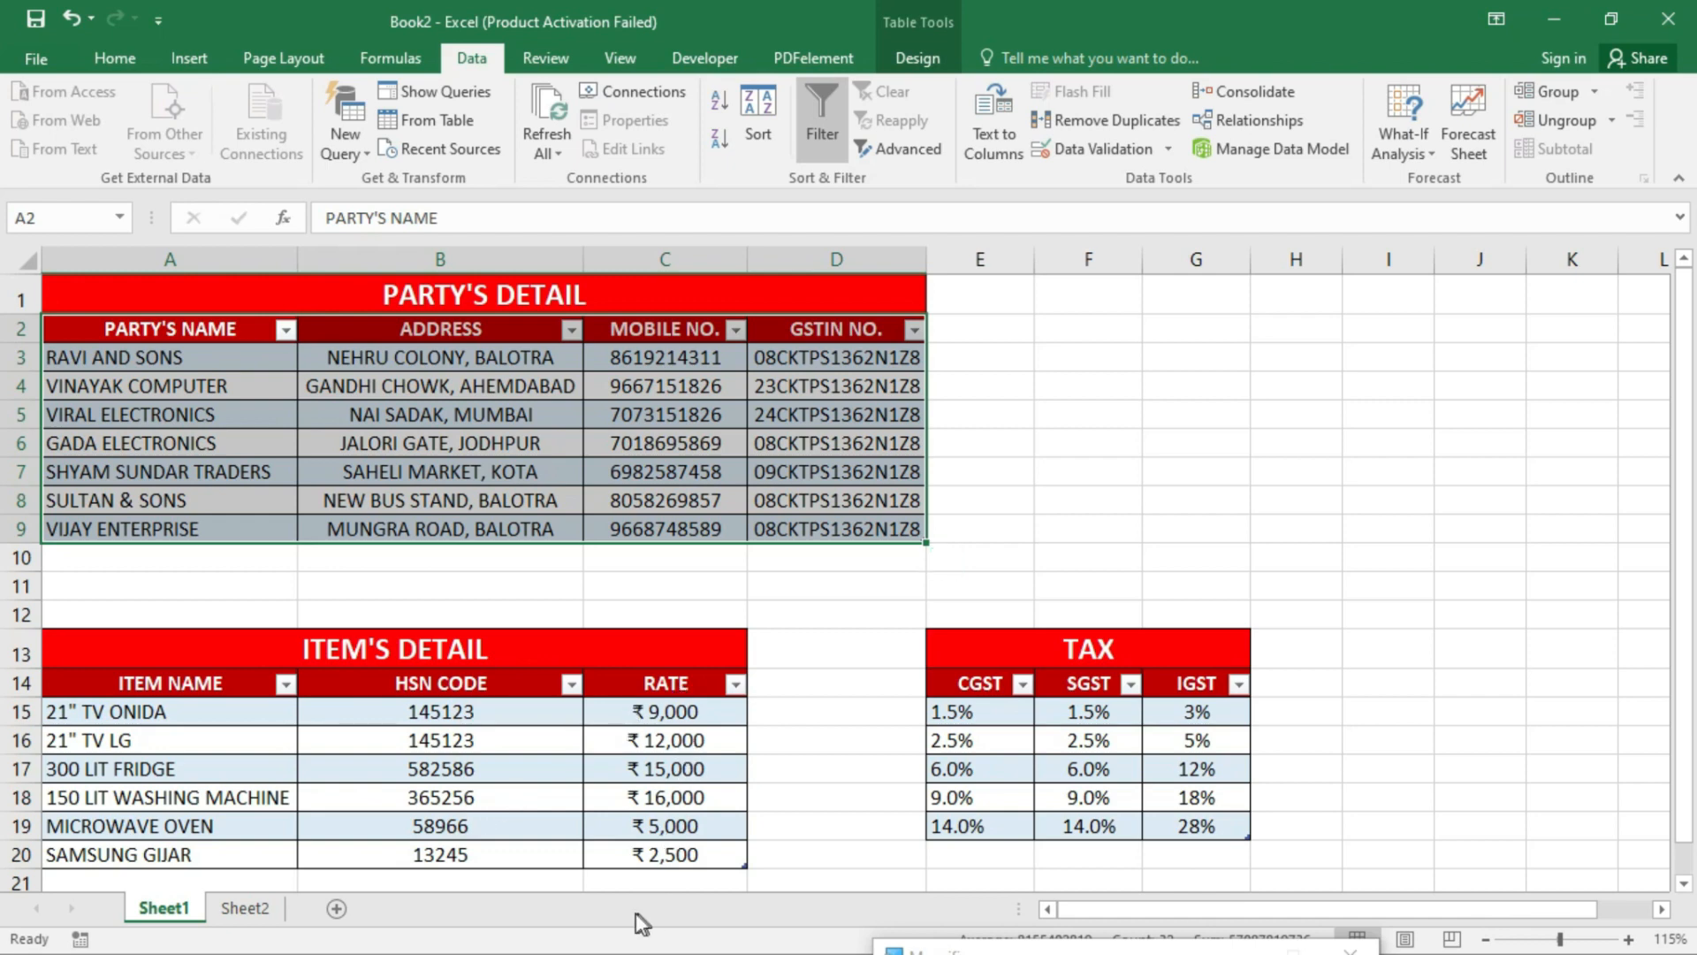
pyautogui.click(261, 897)
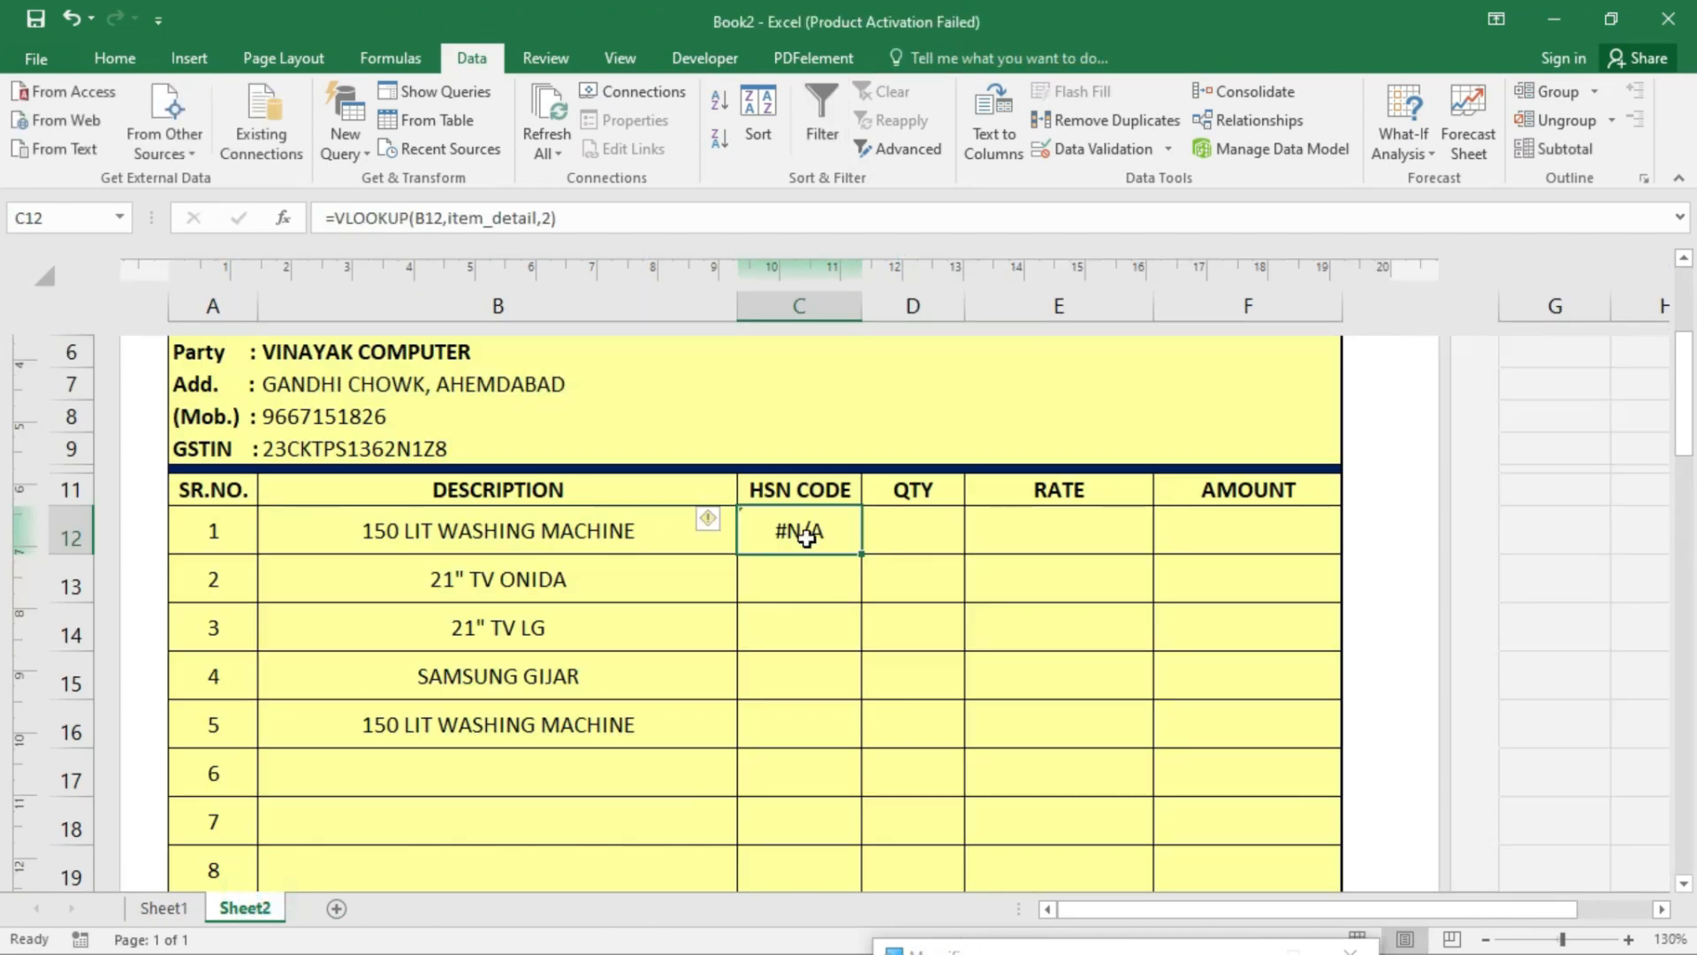
# - Re-enter C12 as =VLOOKUP(B12,item_detail,2,0) so the exact match returns 365256
pyautogui.write('=vl')
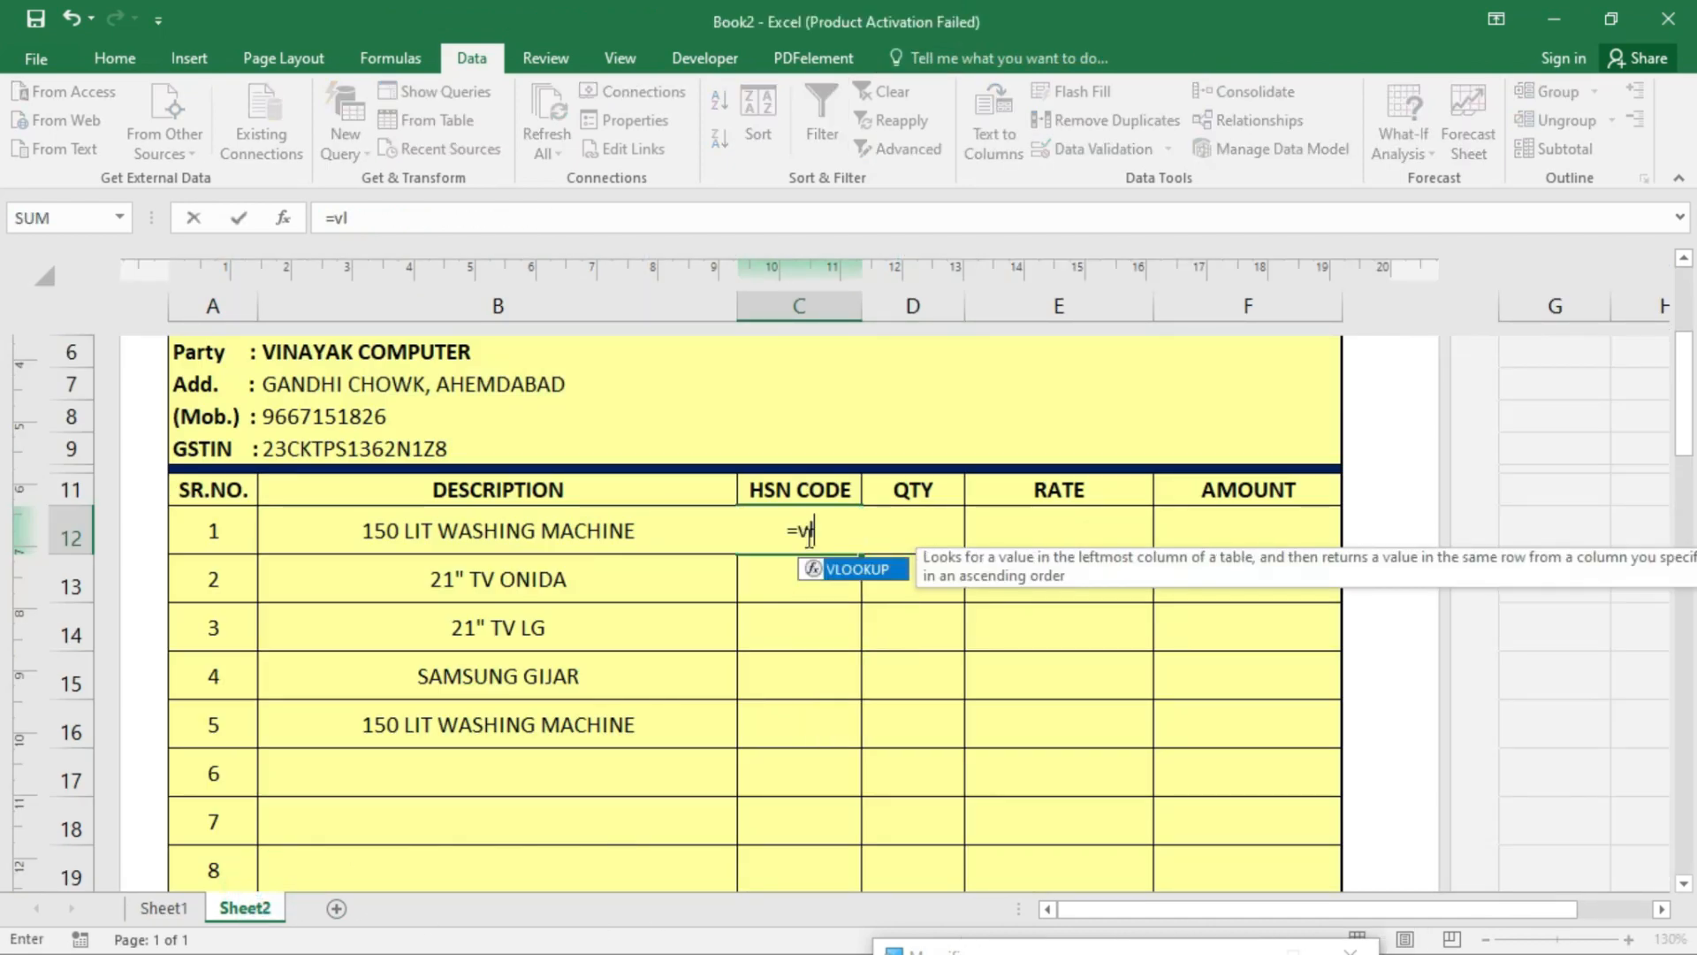
pyautogui.write('ook')
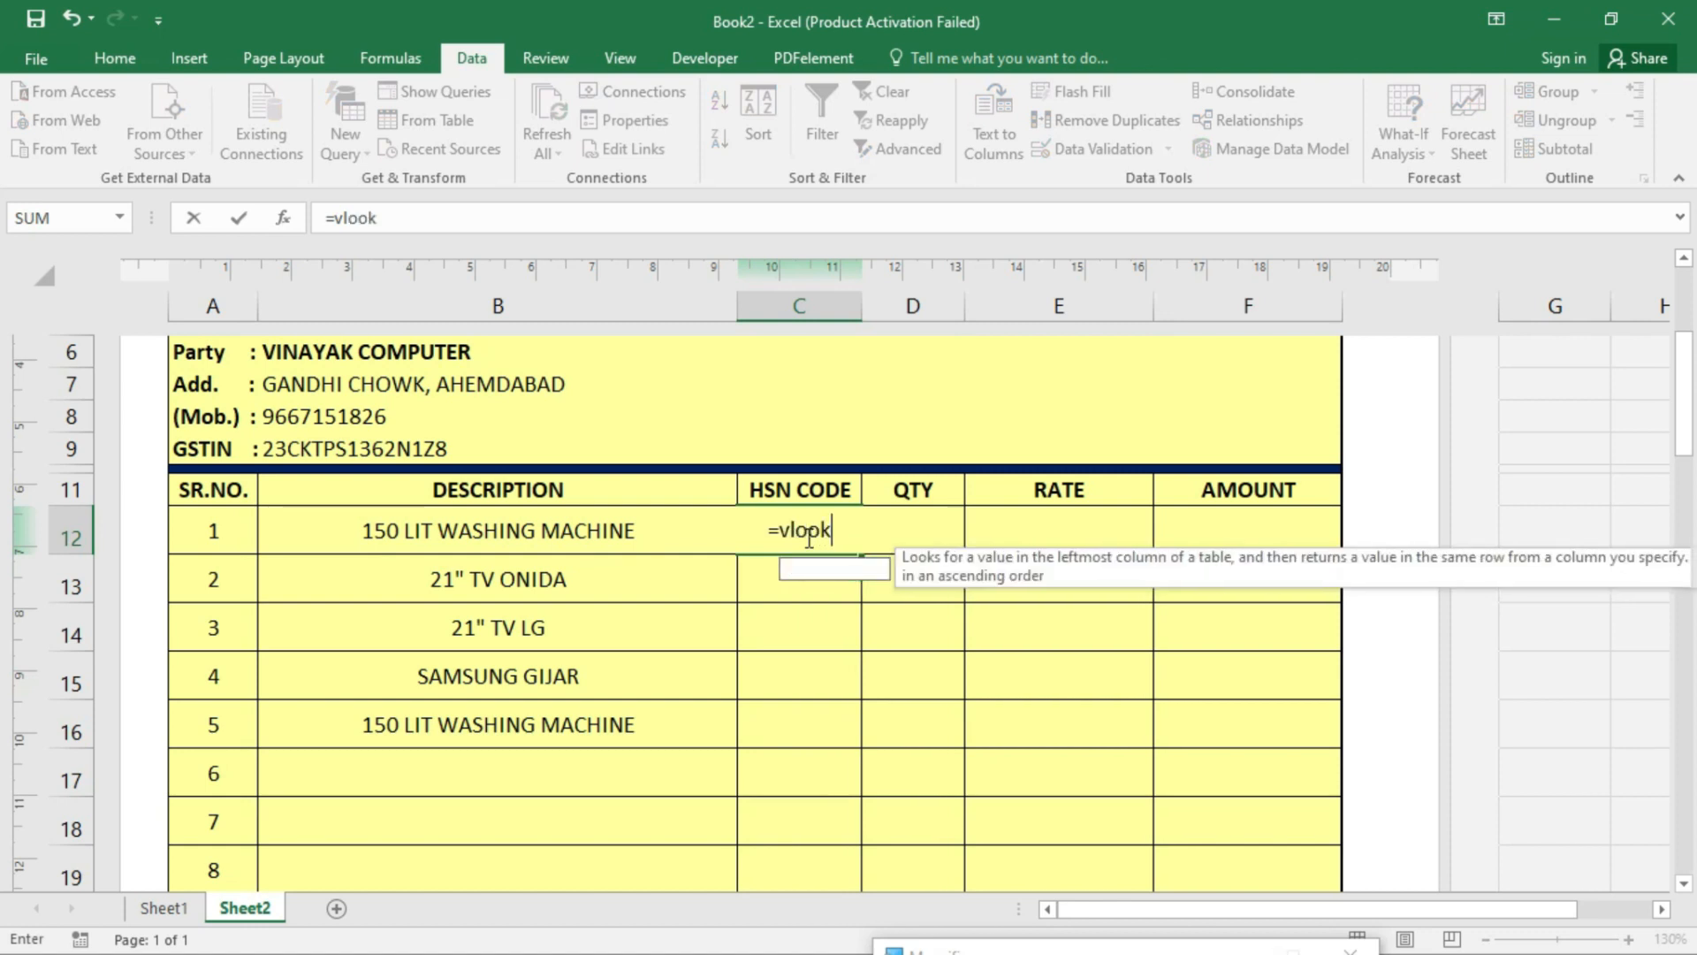
pyautogui.write('up(')
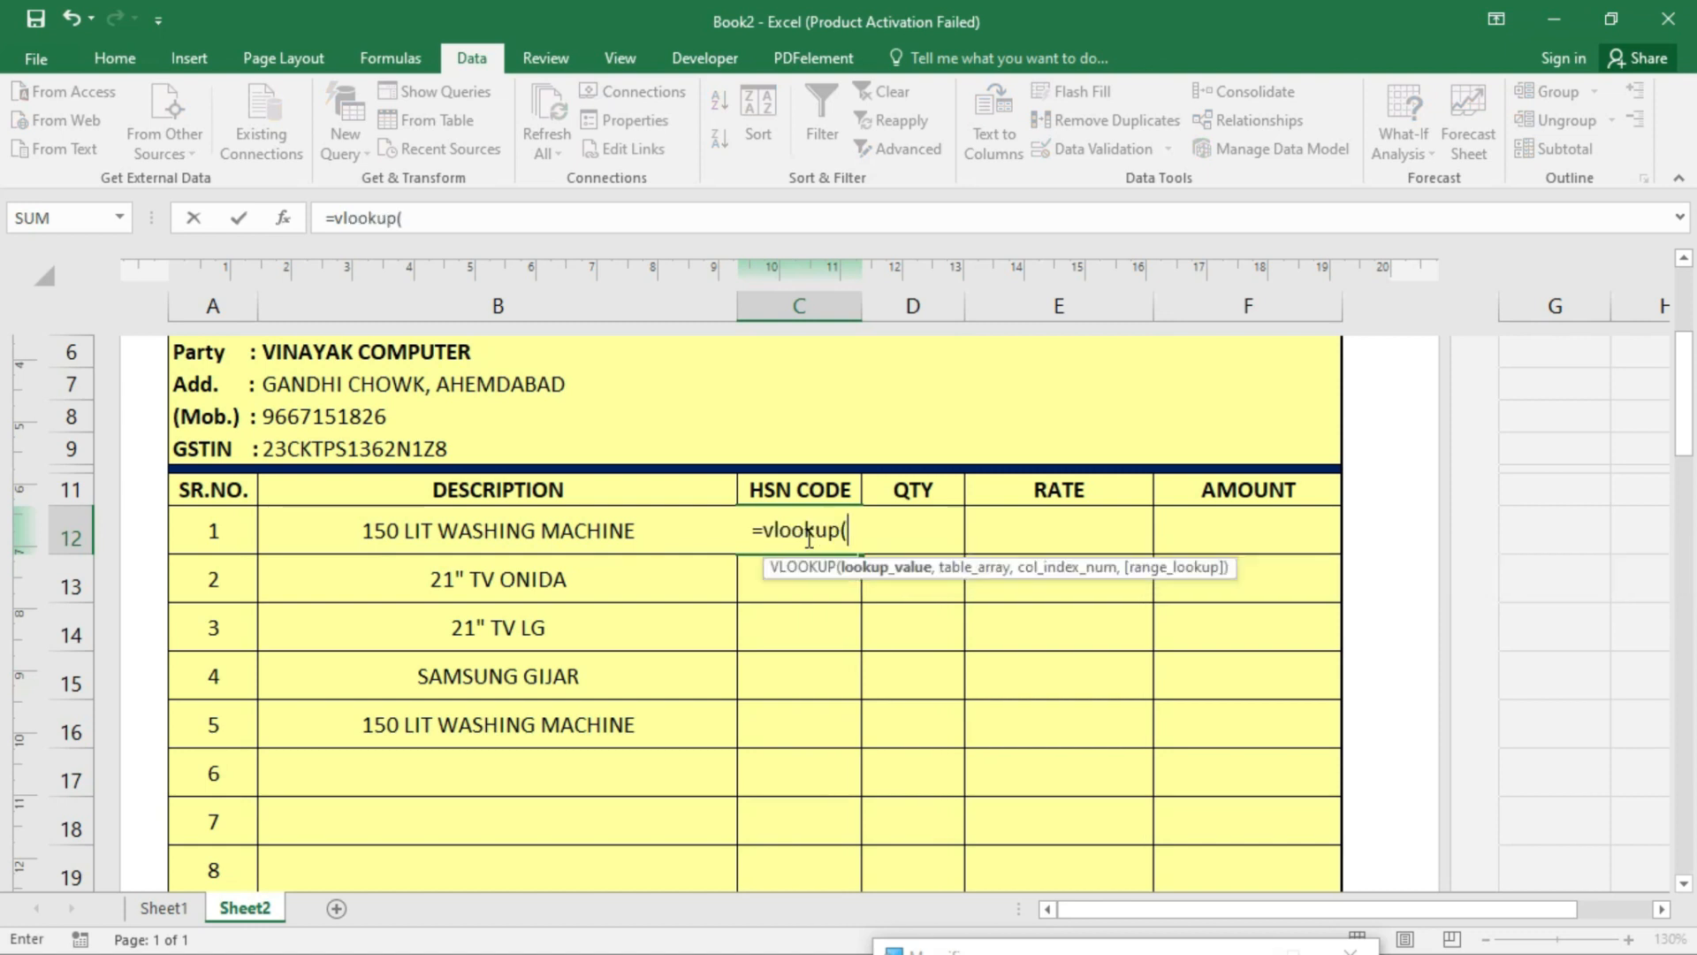
pyautogui.click(565, 529)
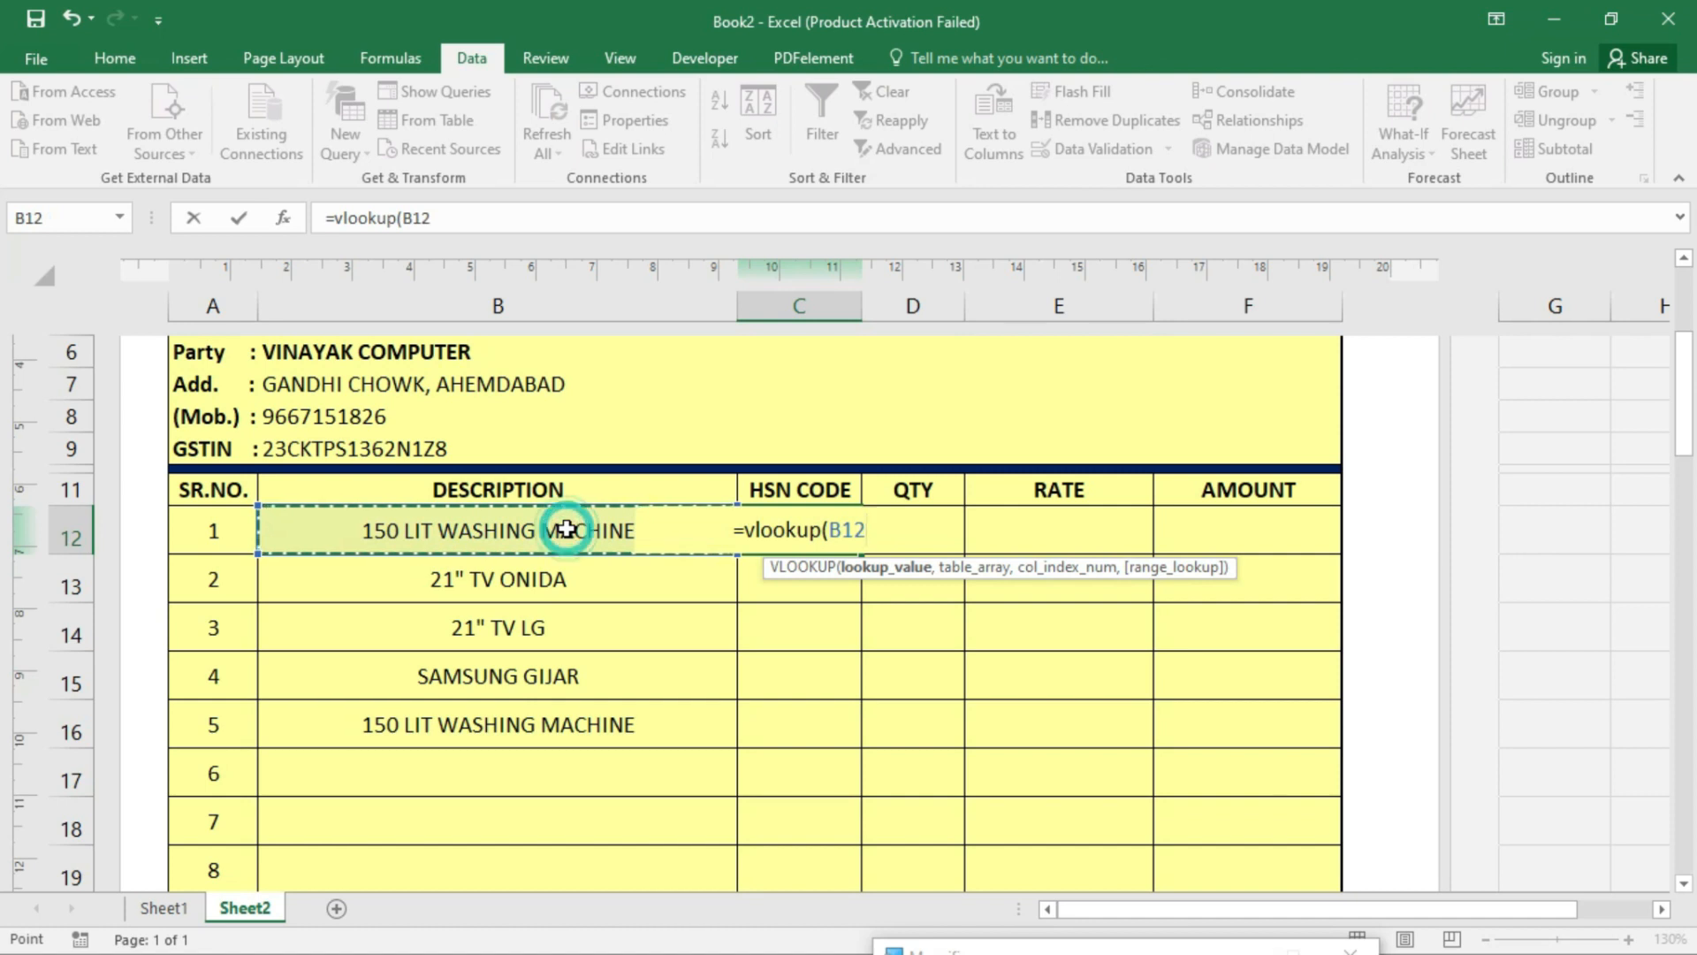
pyautogui.write(',item')
pyautogui.press('Down')
pyautogui.press('Tab')
pyautogui.write(',')
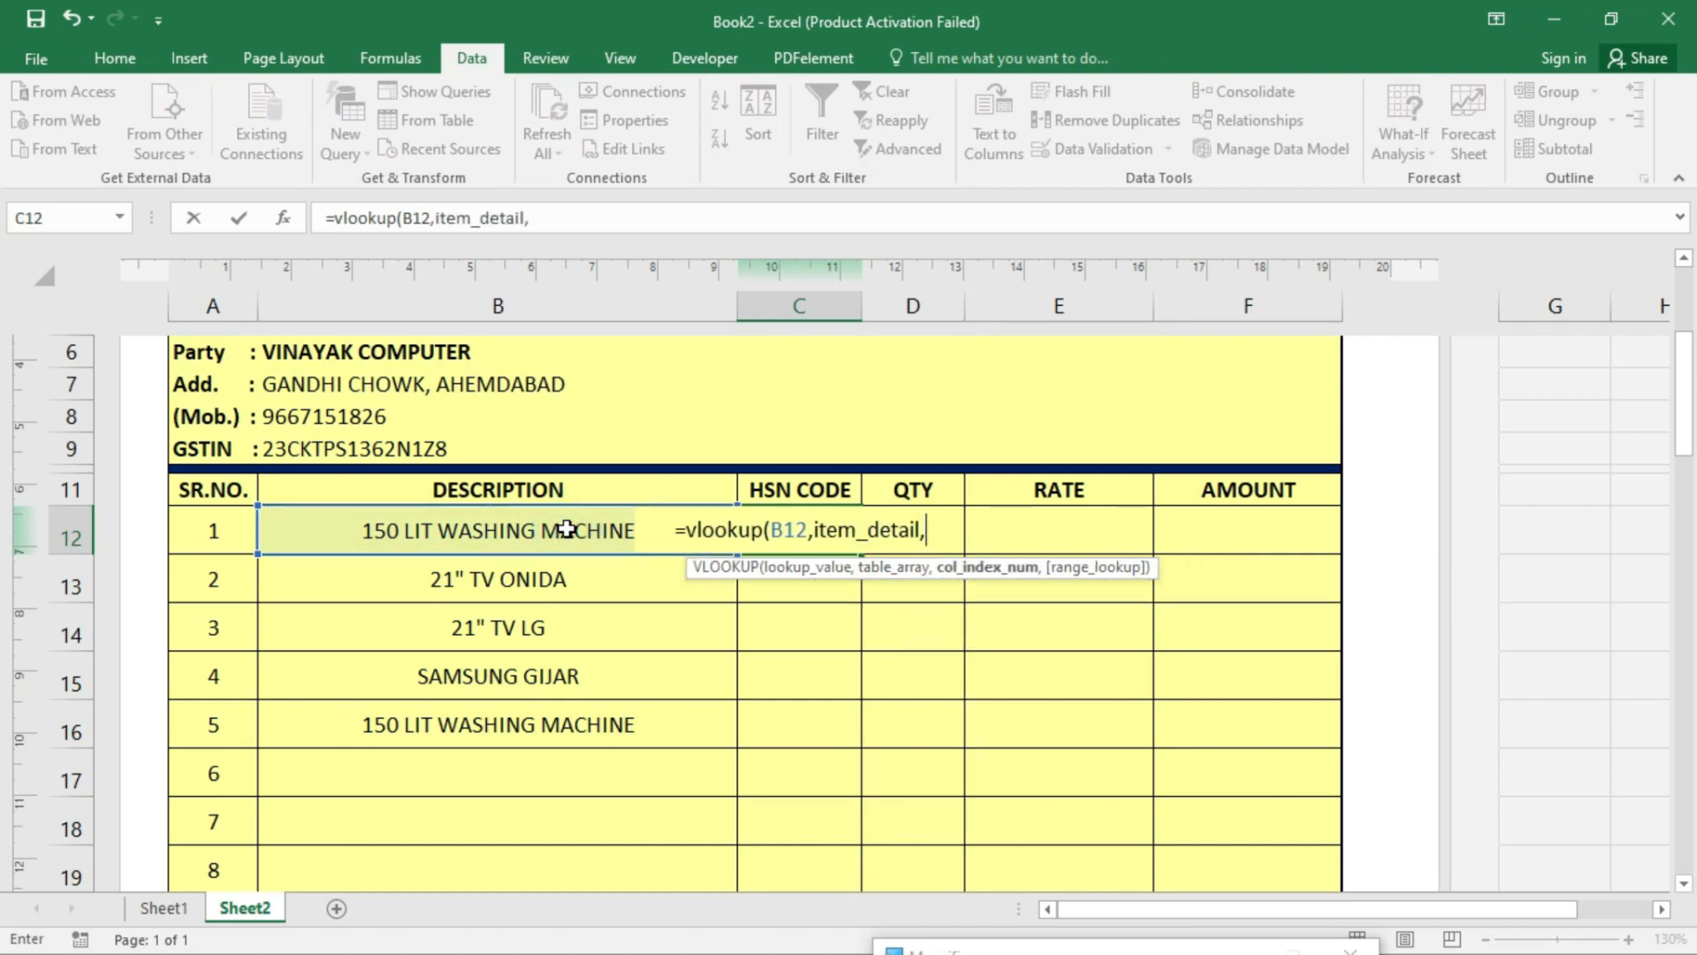
pyautogui.write('2,0')
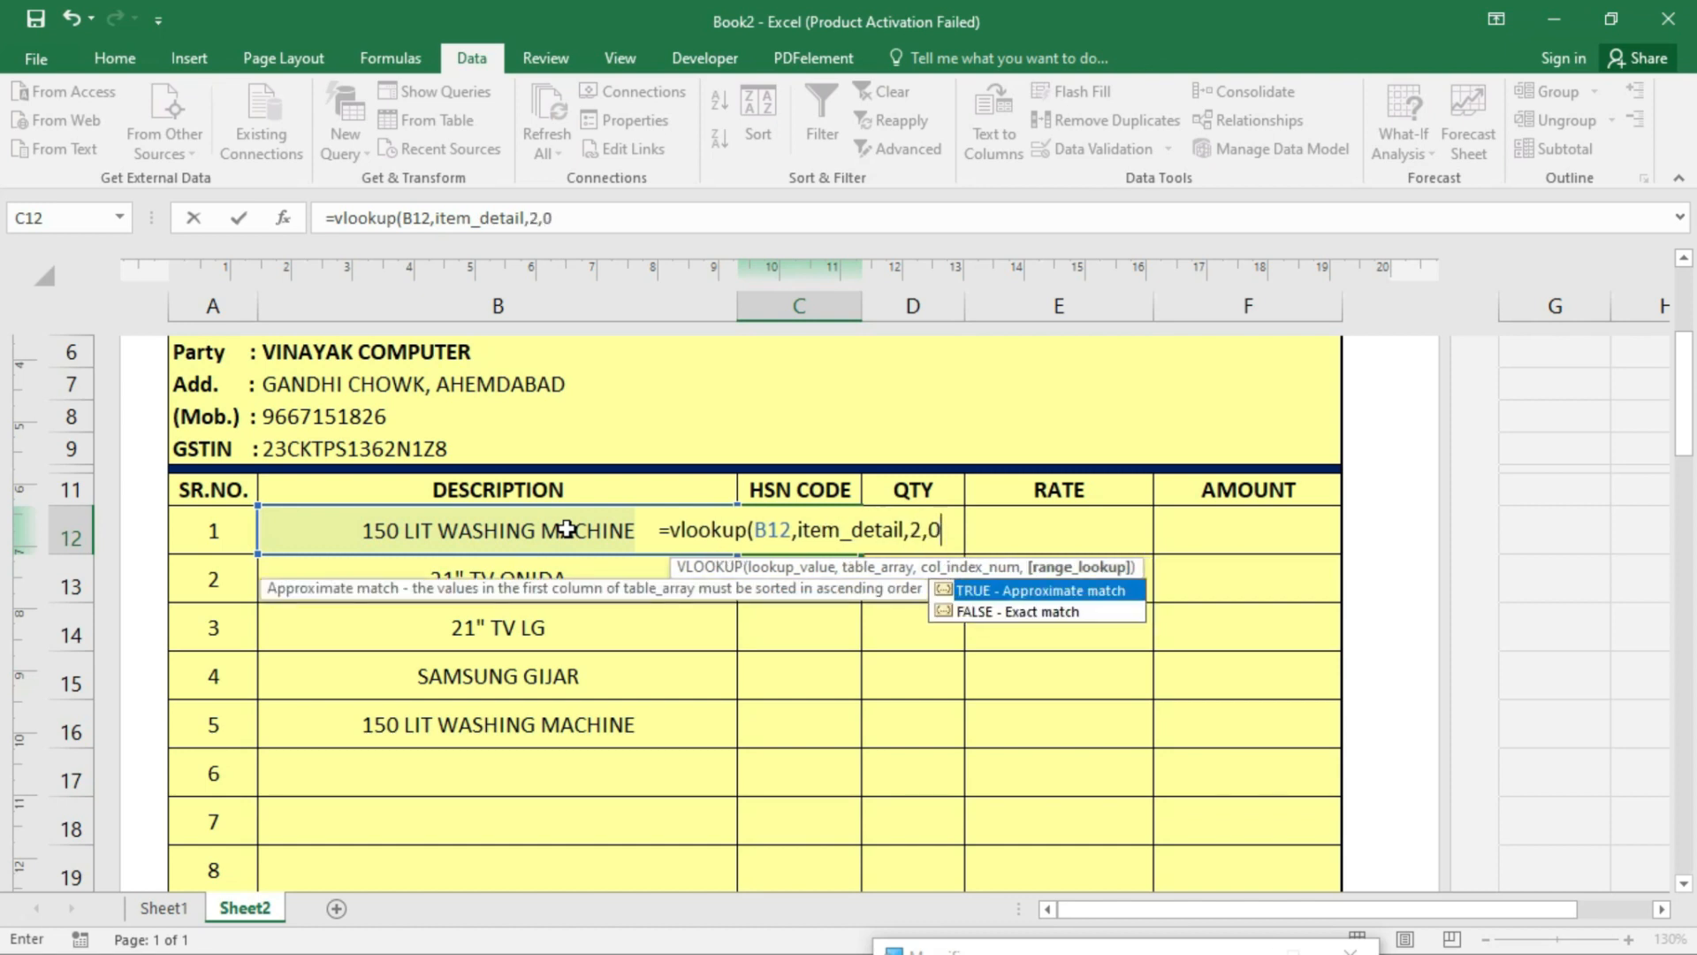
pyautogui.write(')')
pyautogui.press('Return')
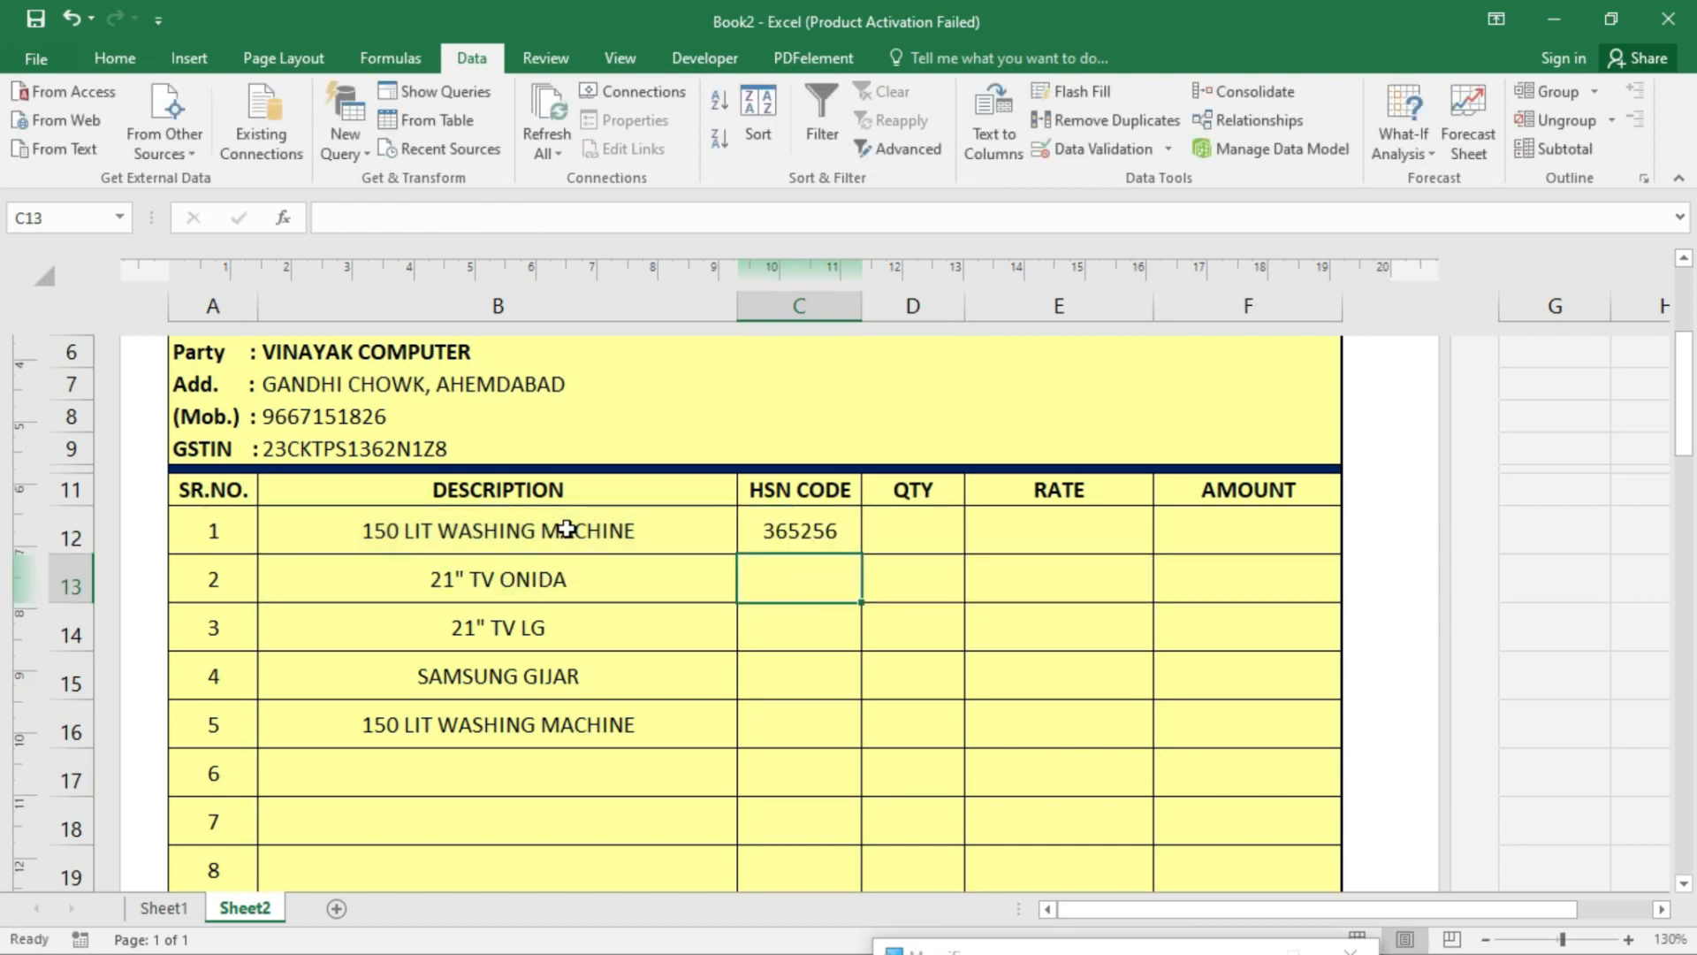
# - Reopen C12's formula for editing inside the VLOOKUP arguments
pyautogui.click(799, 521)
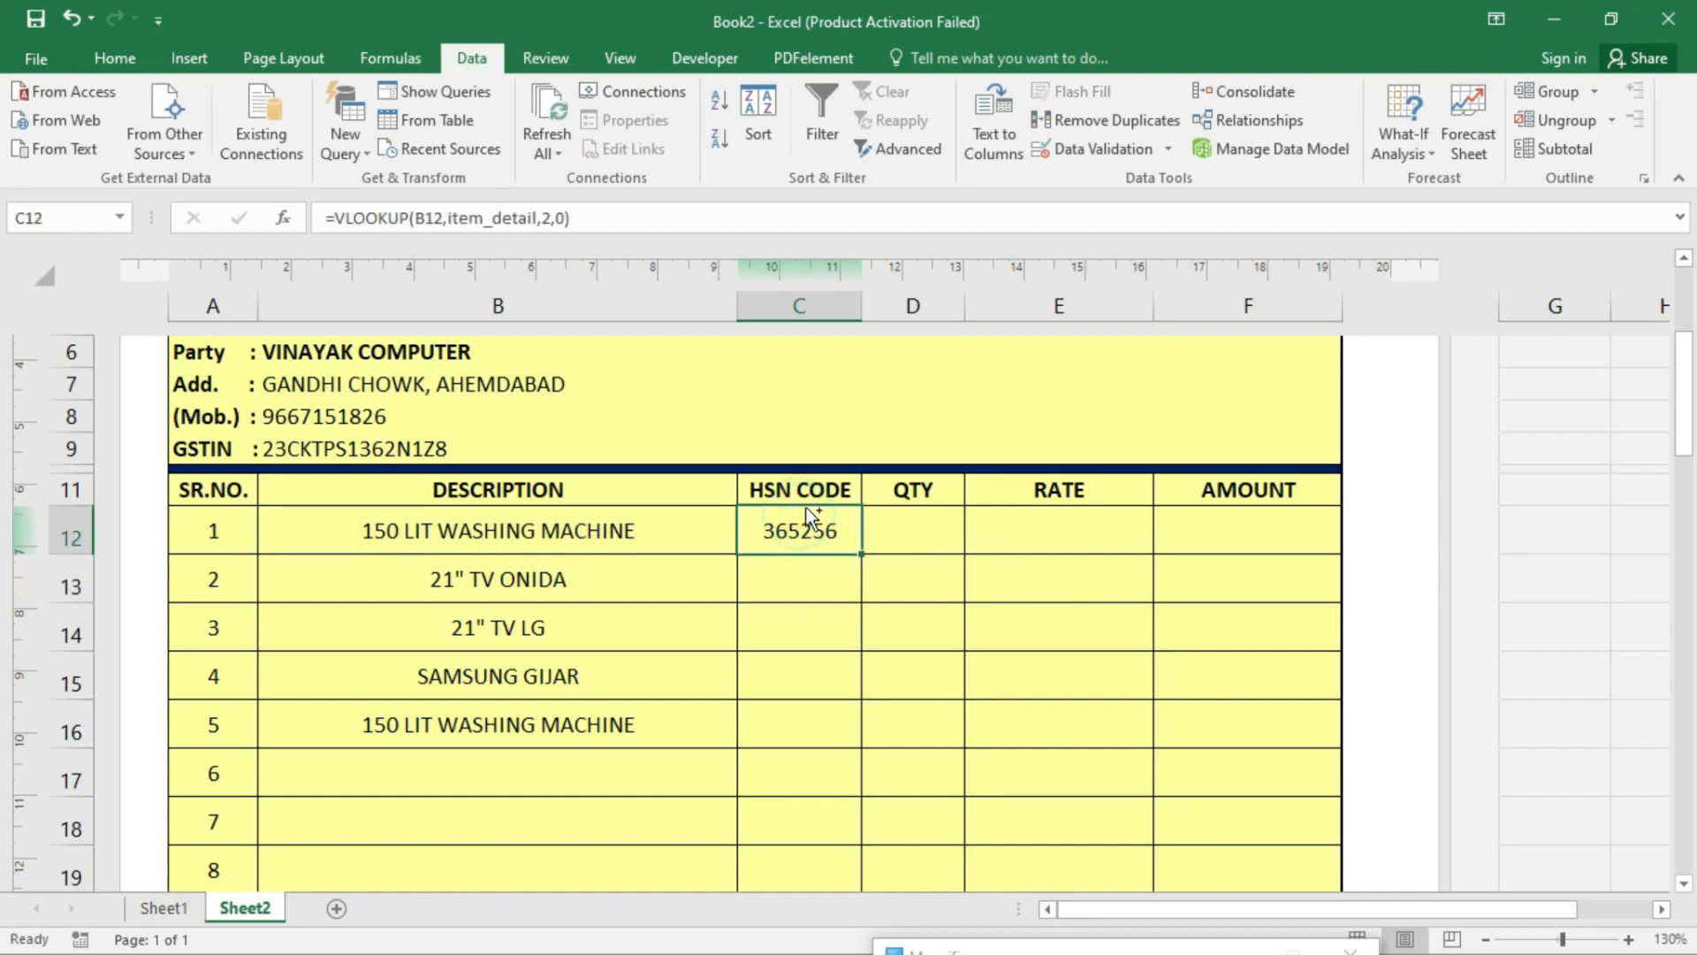
pyautogui.keyDown('ctrl'); pyautogui.scroll(4, 800, 517); pyautogui.keyUp('ctrl')
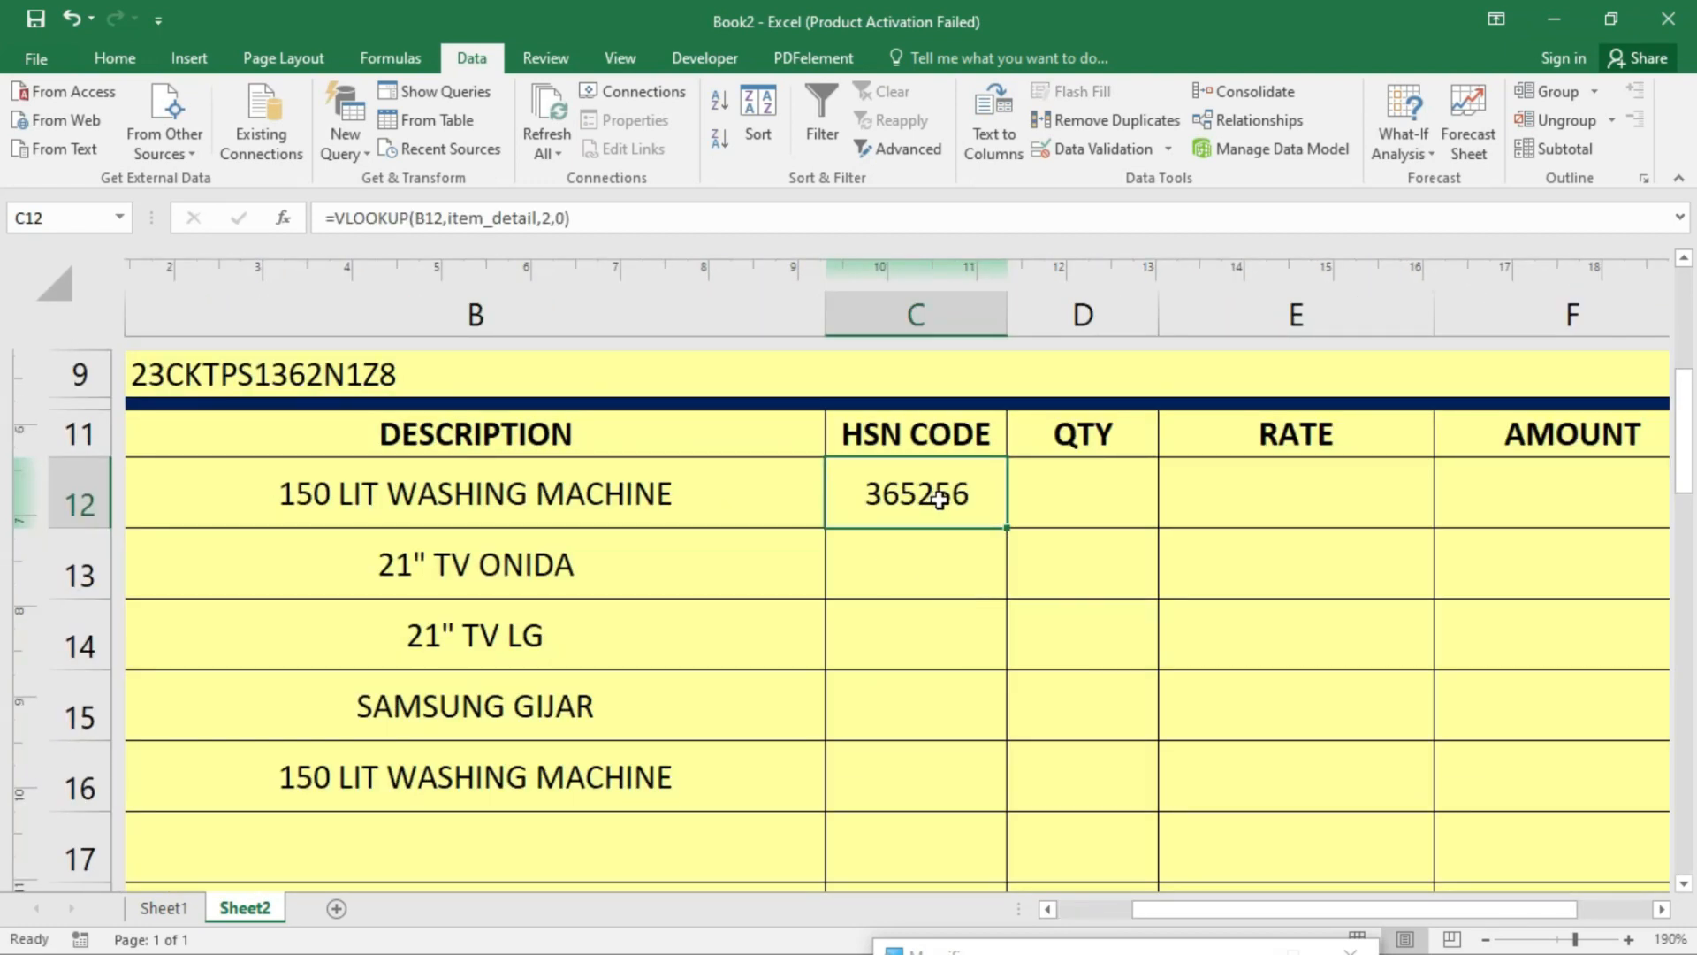
pyautogui.doubleClick(939, 499)
pyautogui.click(713, 491)
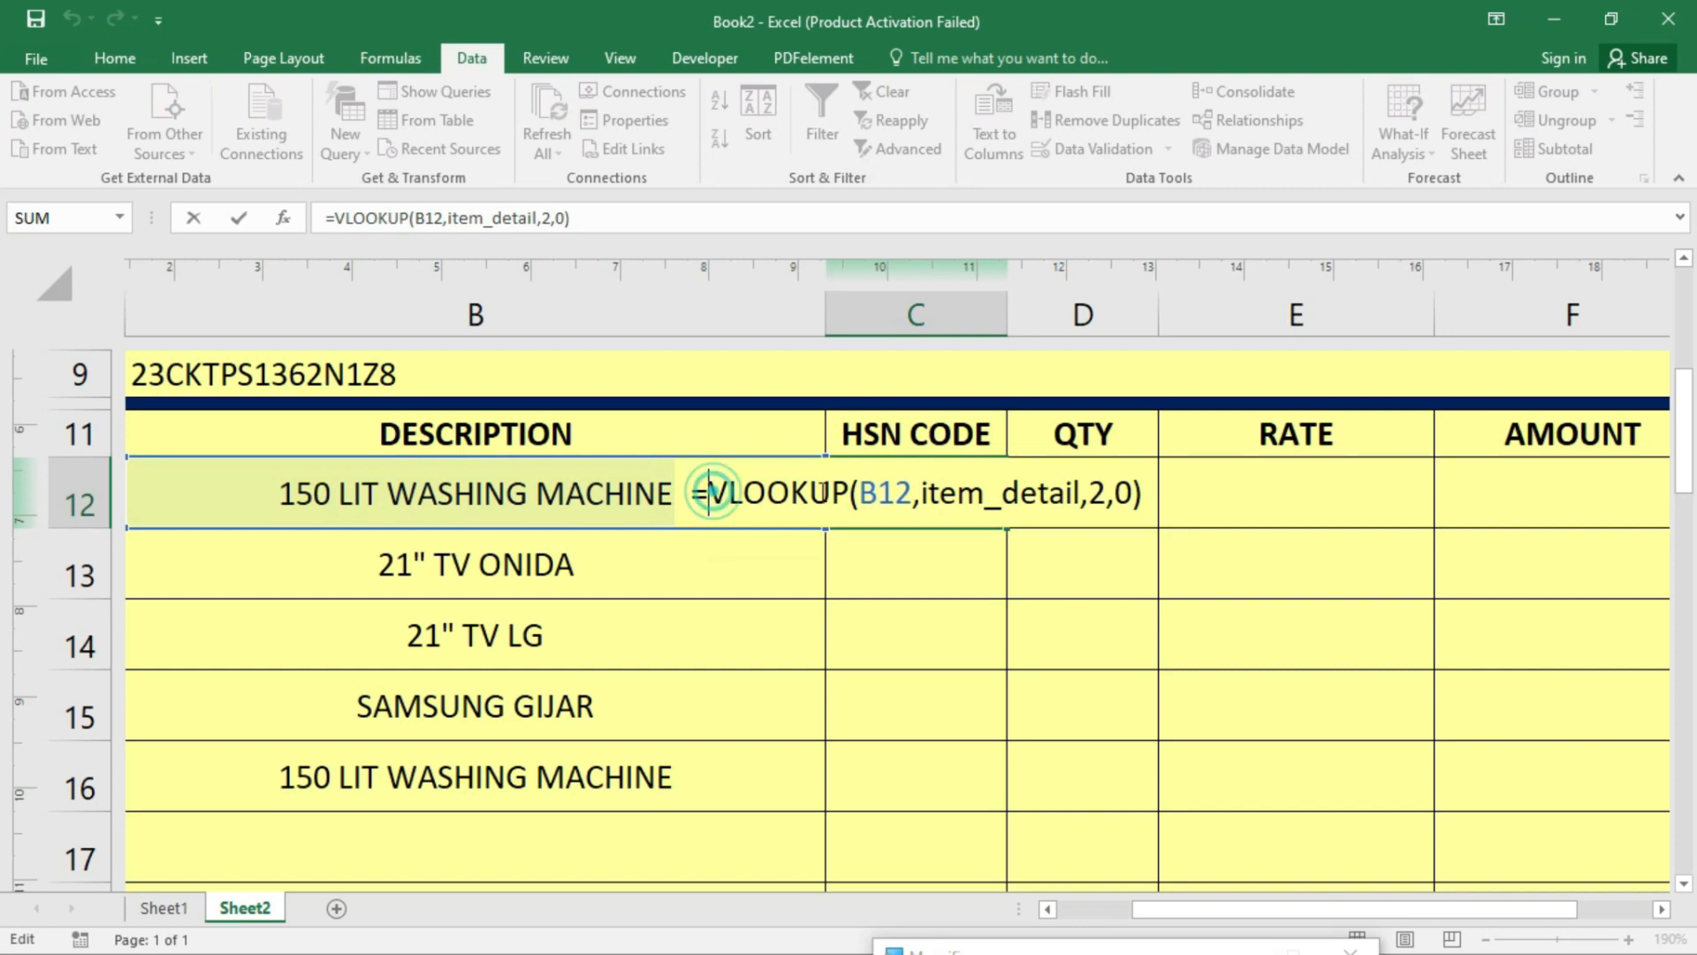
pyautogui.click(860, 493)
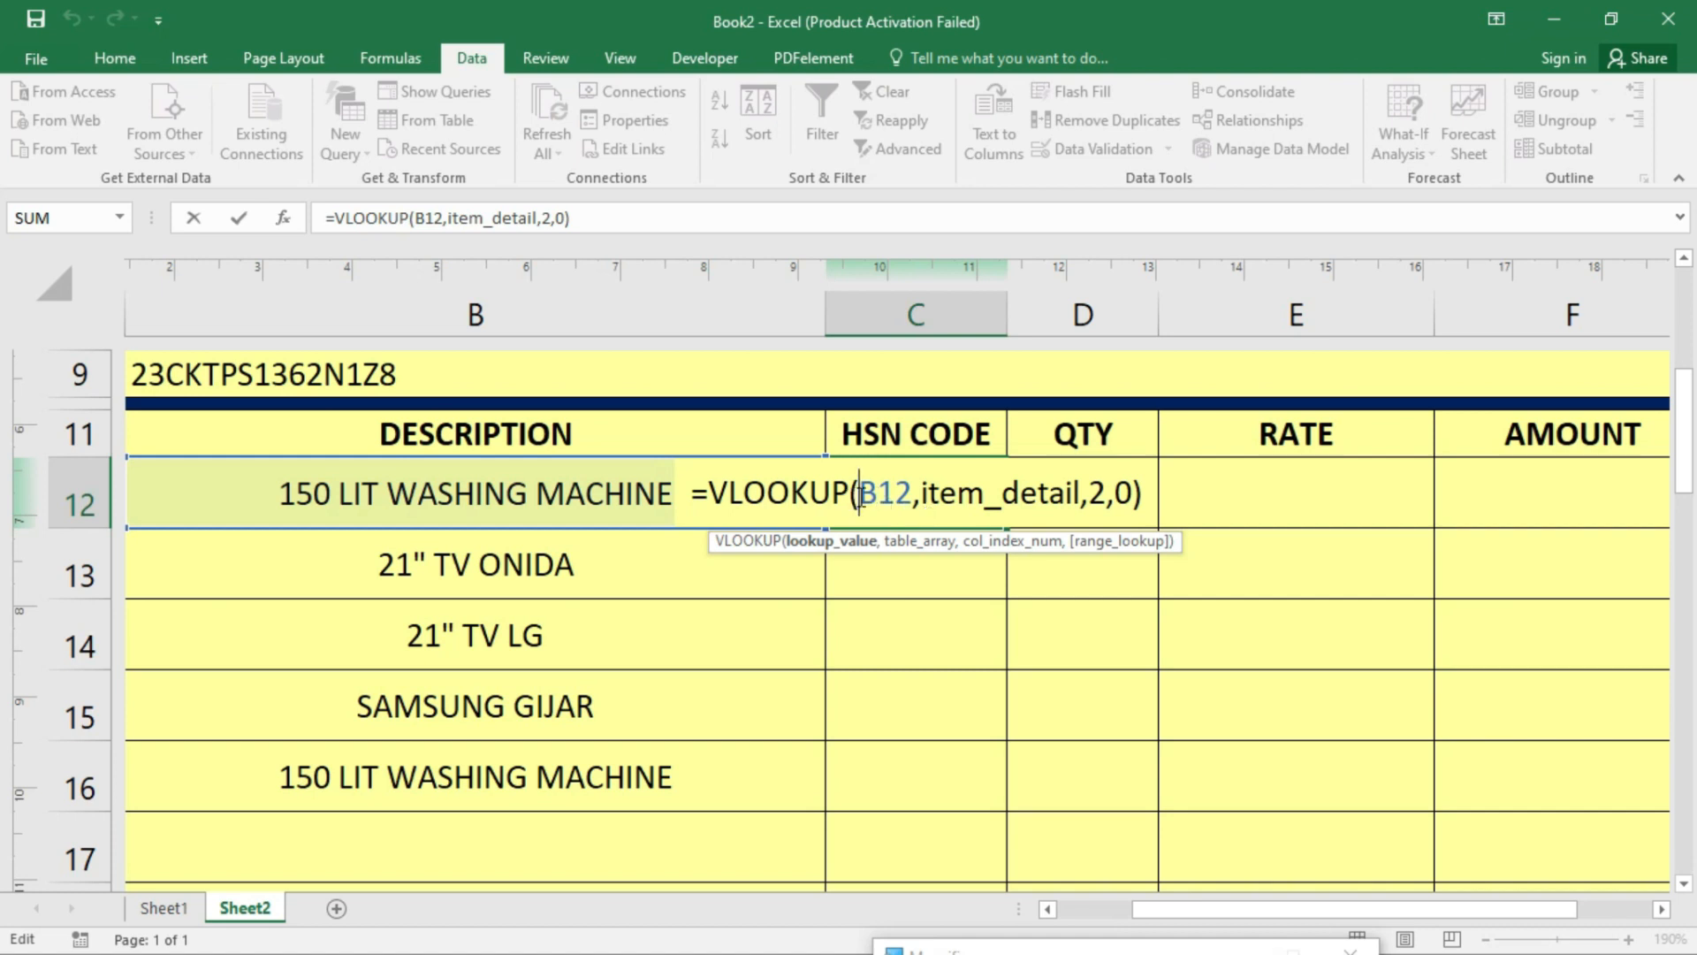
# - Change C12 to =IFERROR(VLOOKUP(B12,item_detail,2,0),"") so errors display blank
pyautogui.click(716, 492)
pyautogui.write('if')
pyautogui.write('err')
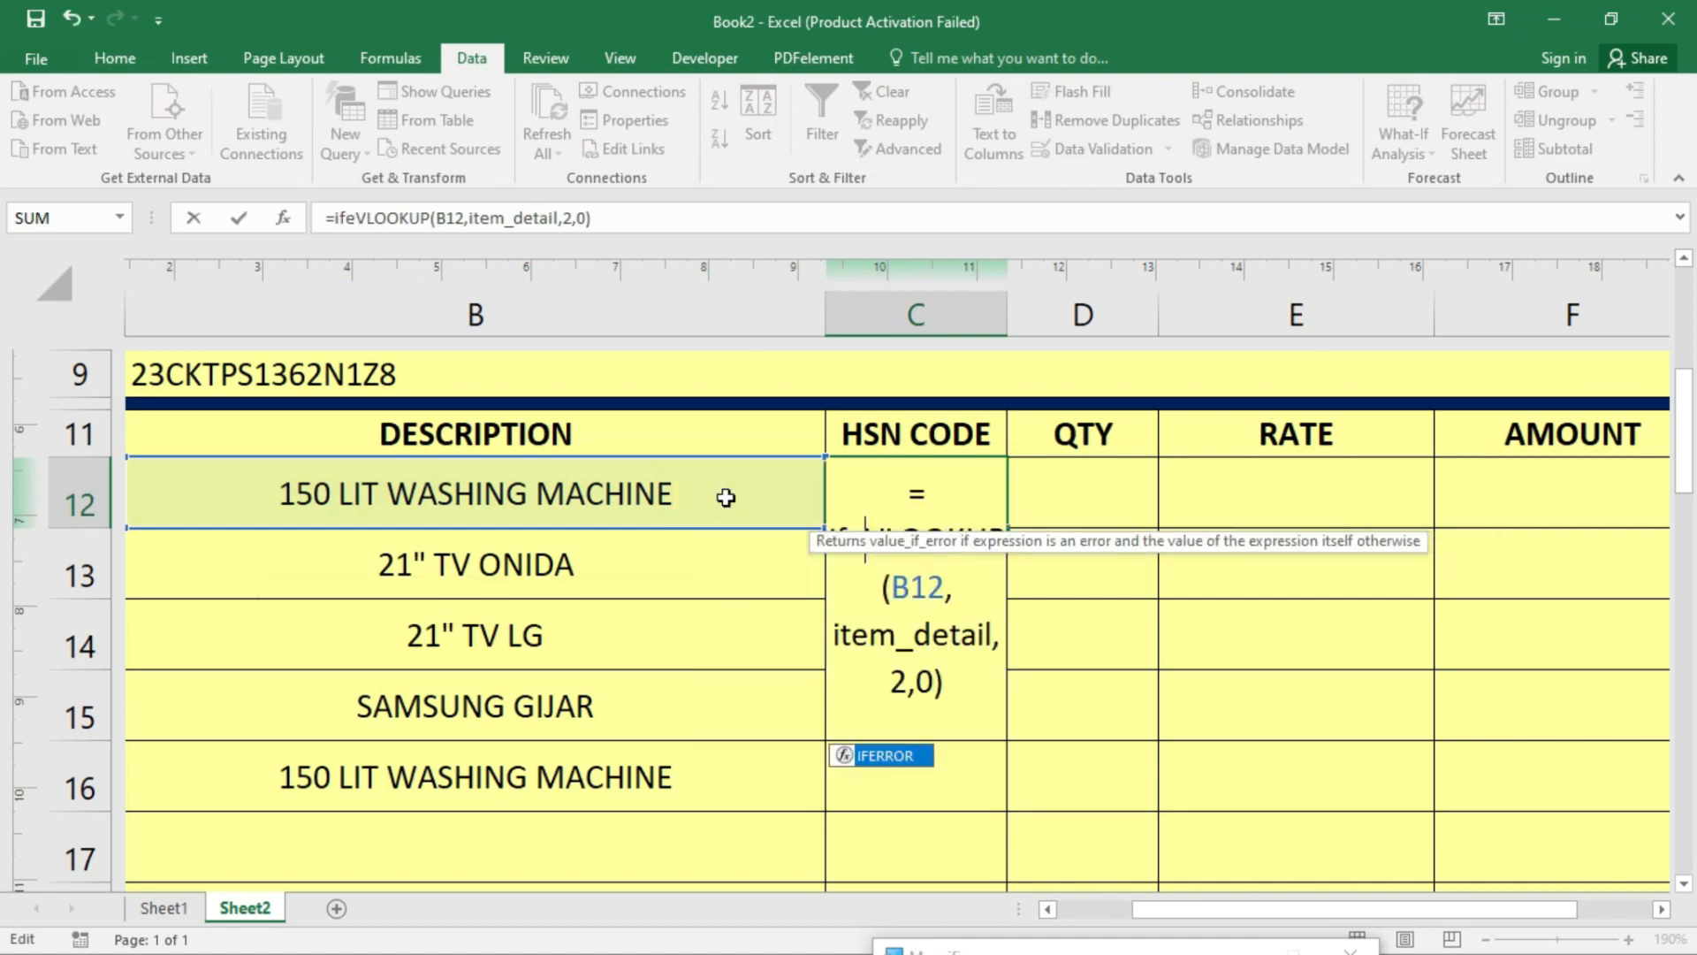
pyautogui.press('BackSpace')
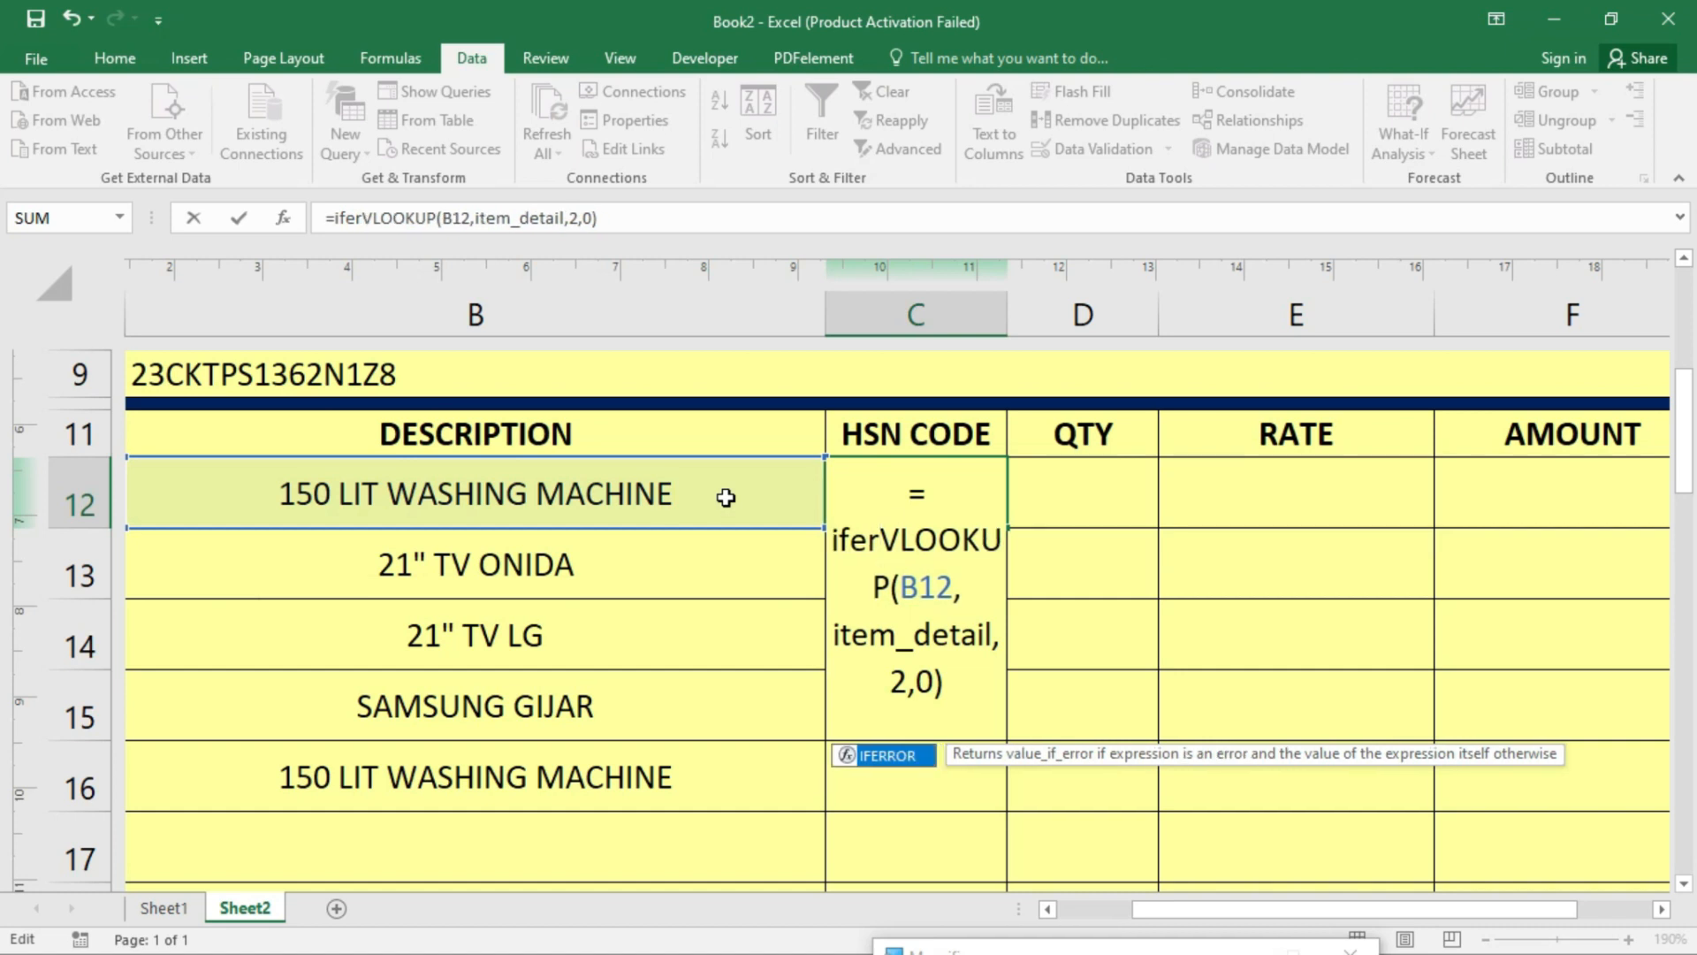
pyautogui.press('Tab')
pyautogui.press('Right')
pyautogui.press('Right')
pyautogui.press('Right')
pyautogui.press('Right')
pyautogui.press('Right')
pyautogui.press('Right')
pyautogui.press('Right')
pyautogui.press('Right')
pyautogui.press('Right')
pyautogui.press('Right')
pyautogui.press('Right')
pyautogui.press('Right')
pyautogui.press('Right')
pyautogui.press('Right')
pyautogui.press('Right')
pyautogui.press('Right')
pyautogui.press('Right')
pyautogui.press('Right')
pyautogui.press('Right')
pyautogui.press('Right')
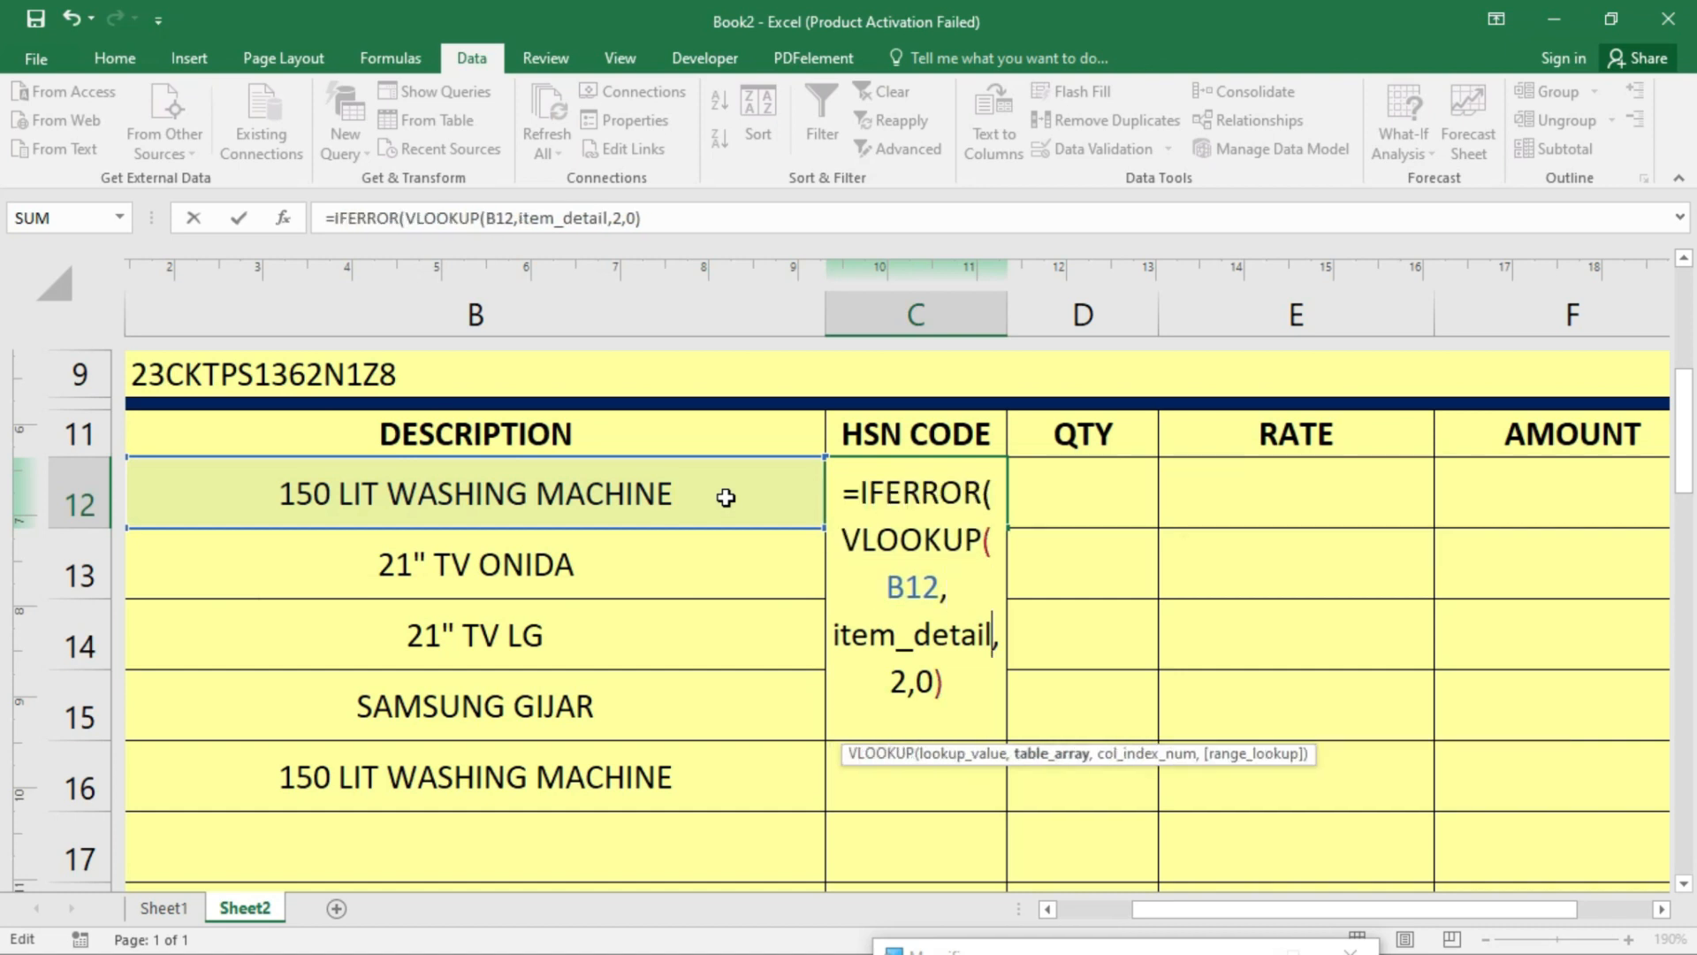
pyautogui.write(',')
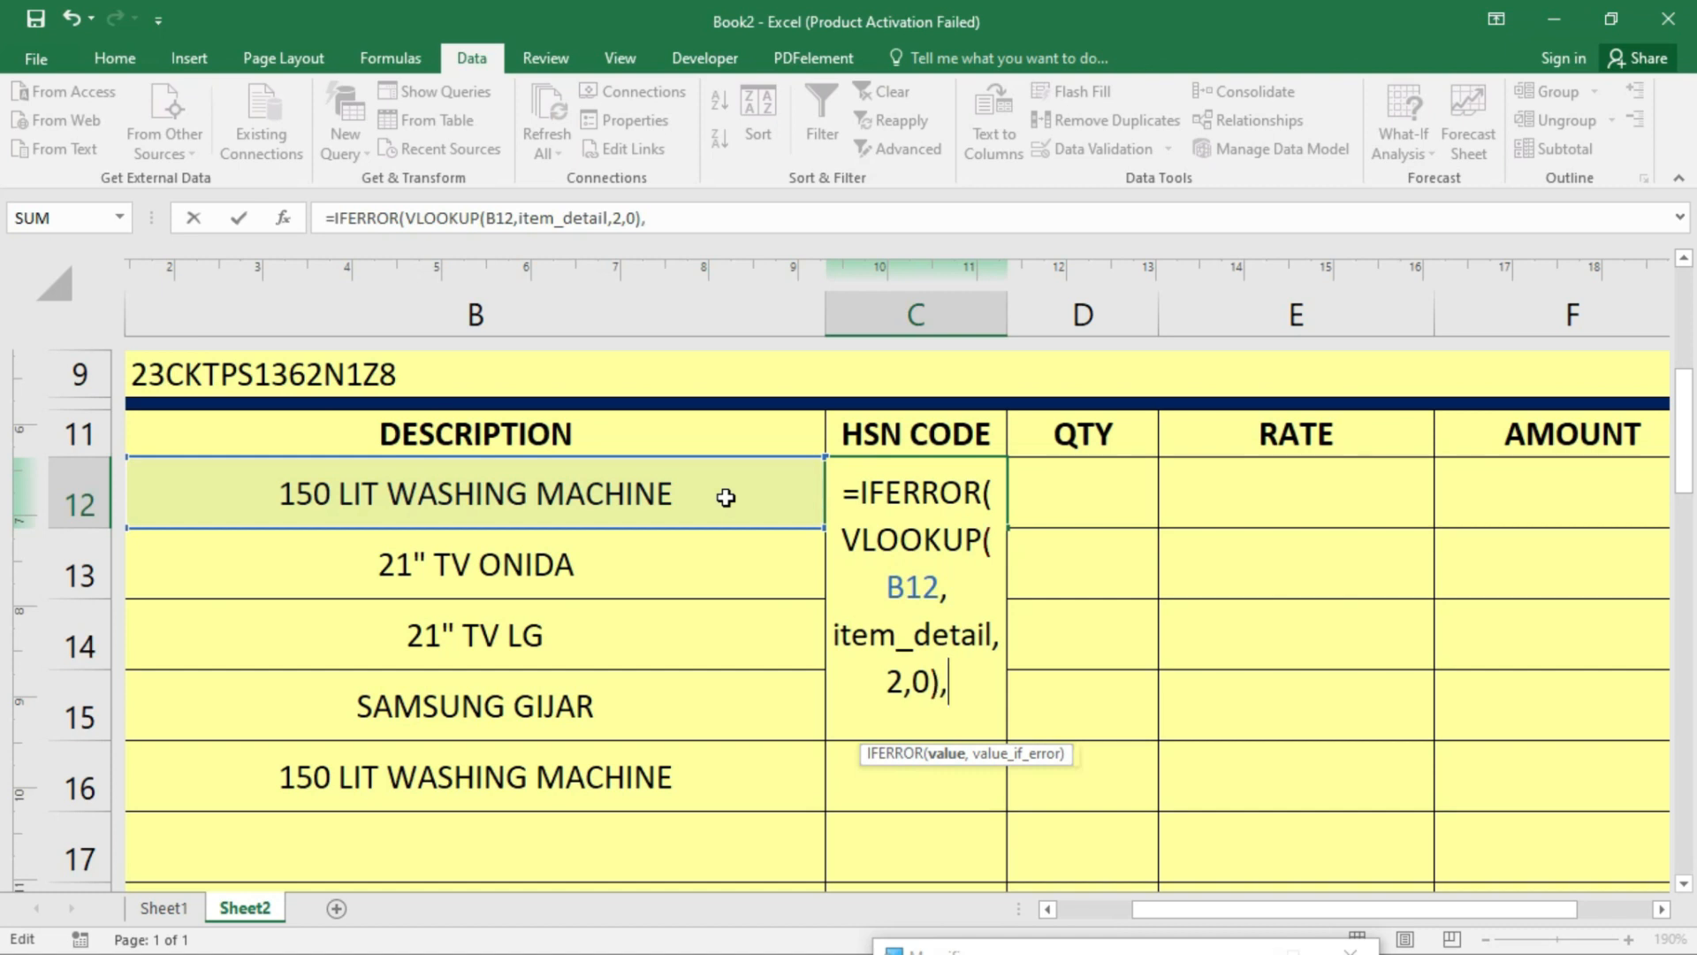
pyautogui.write('""')
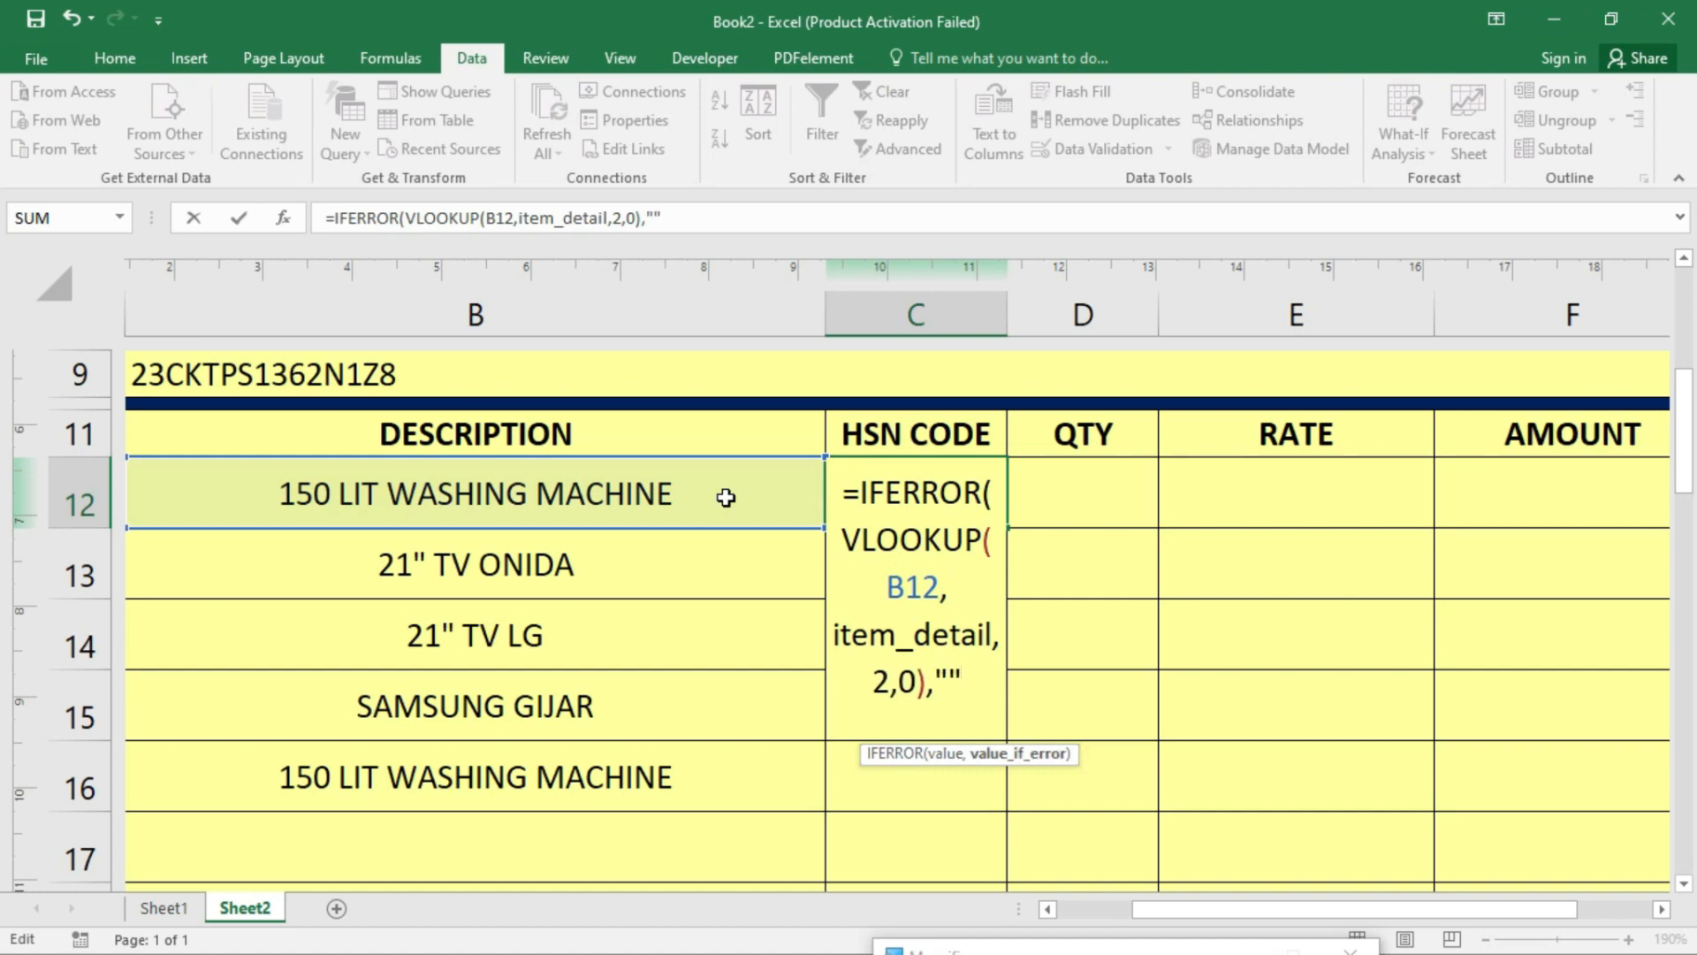
pyautogui.write(')')
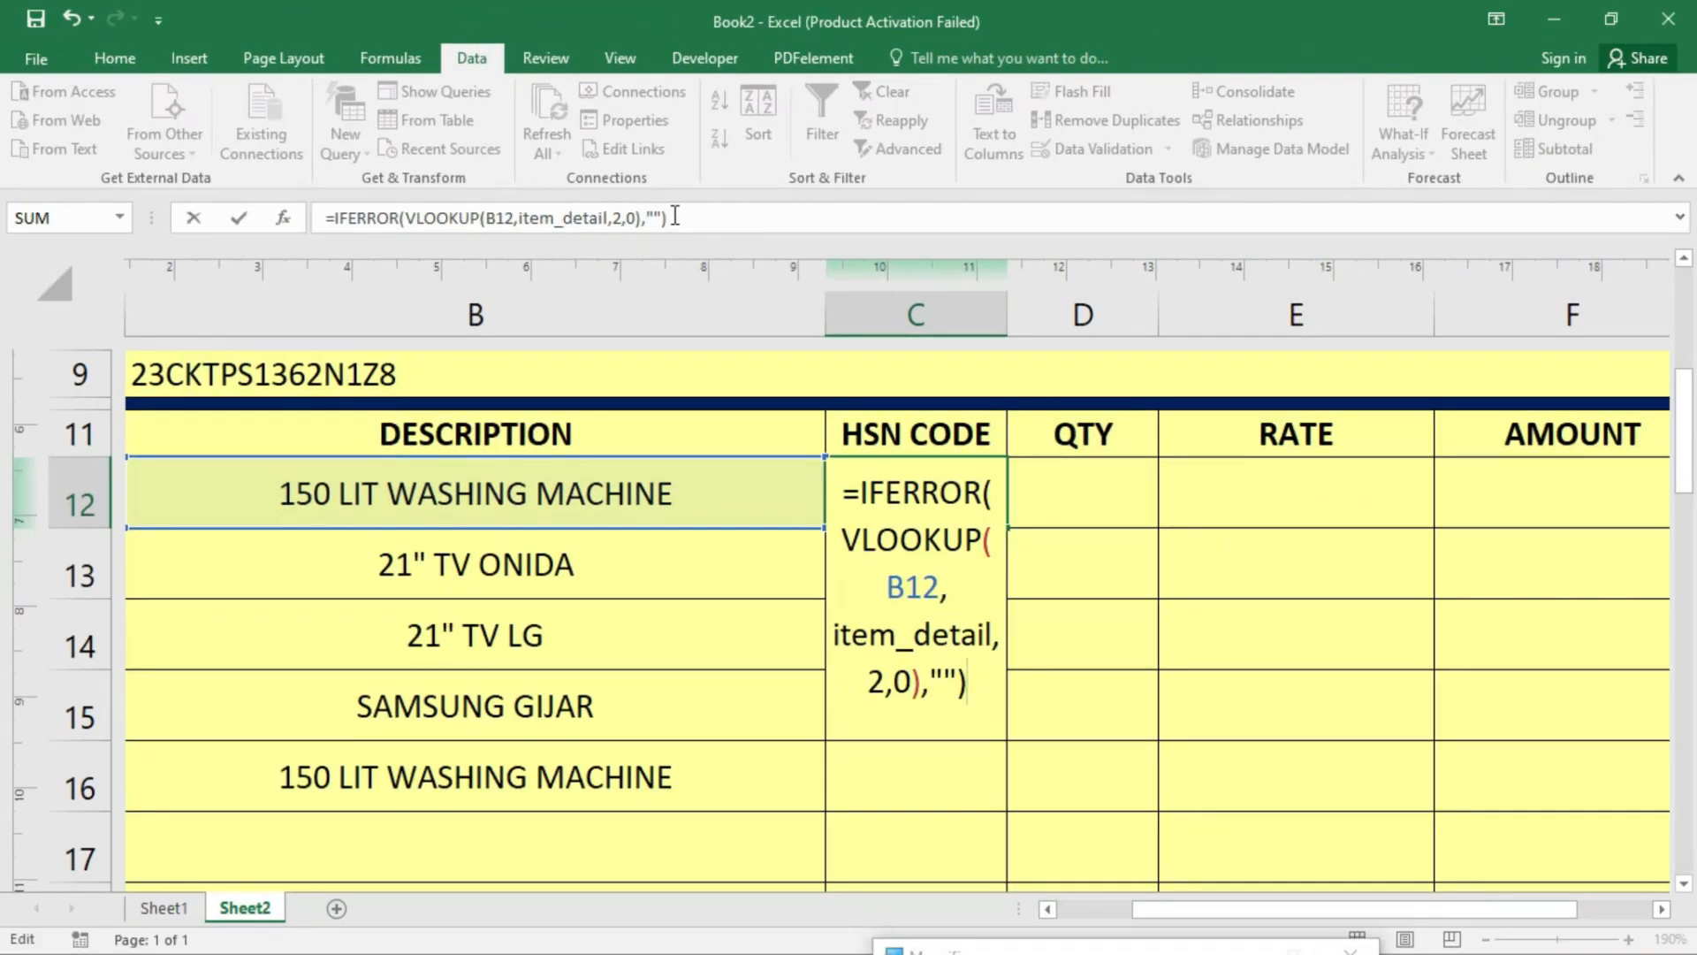
pyautogui.press('Return')
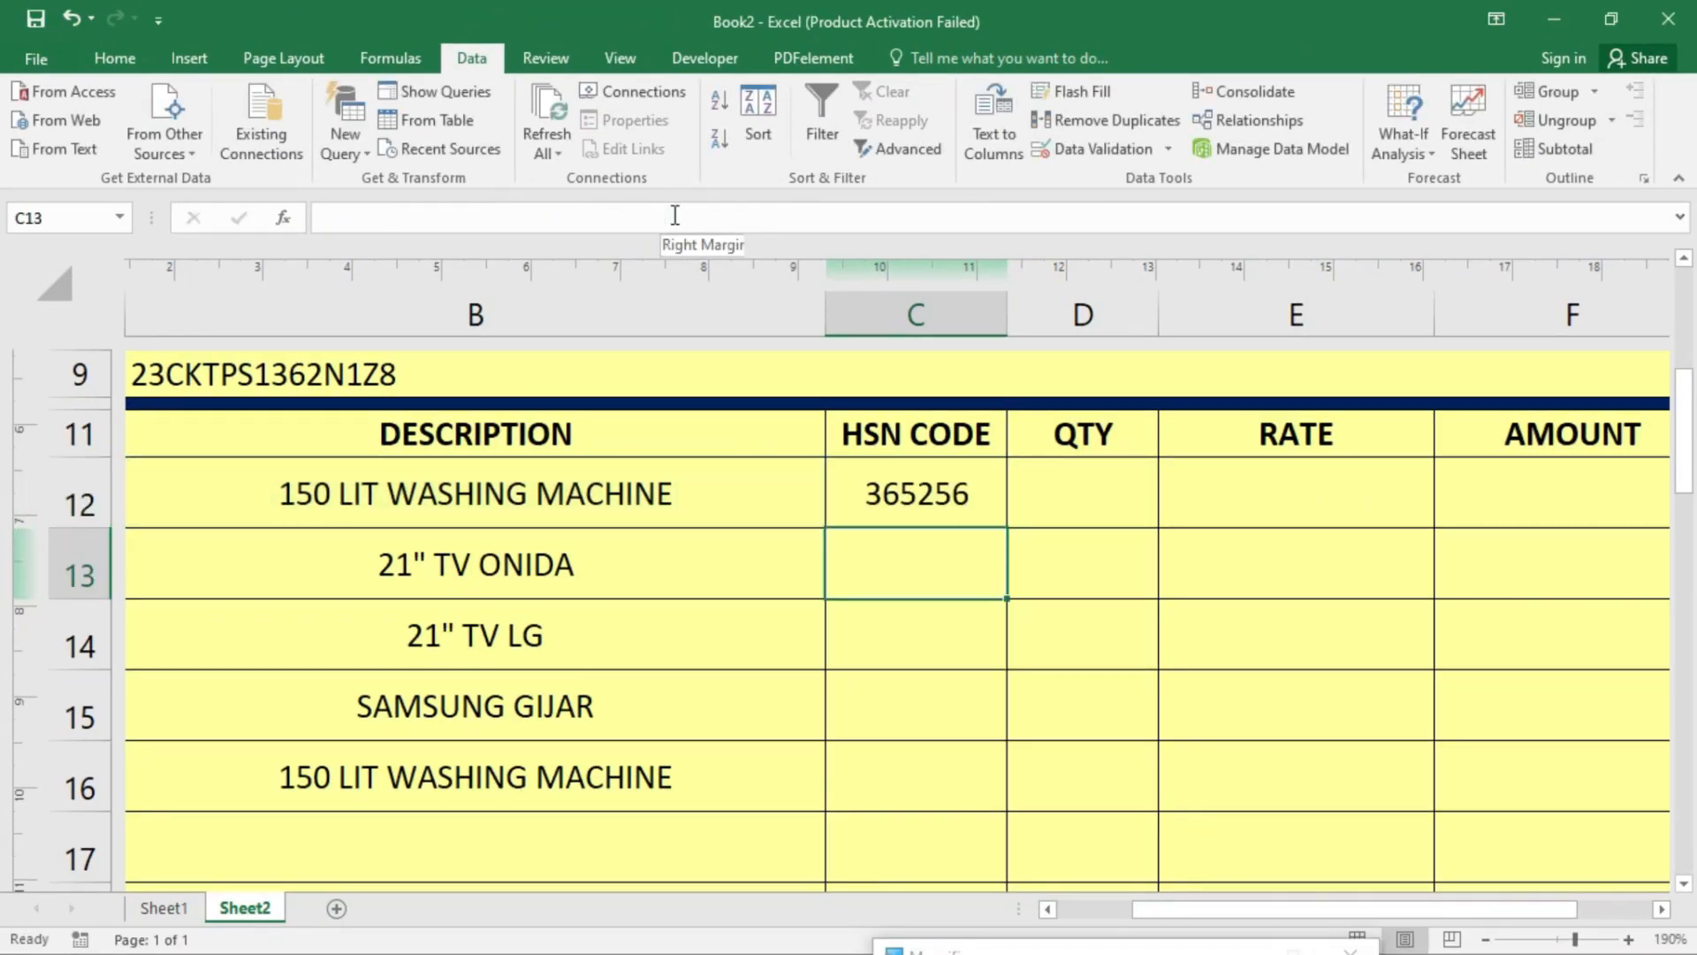
# - Fill C12's HSN lookup formula down the column through C17
pyautogui.click(992, 502)
pyautogui.moveTo(1007, 528); pyautogui.dragTo(1015, 806)
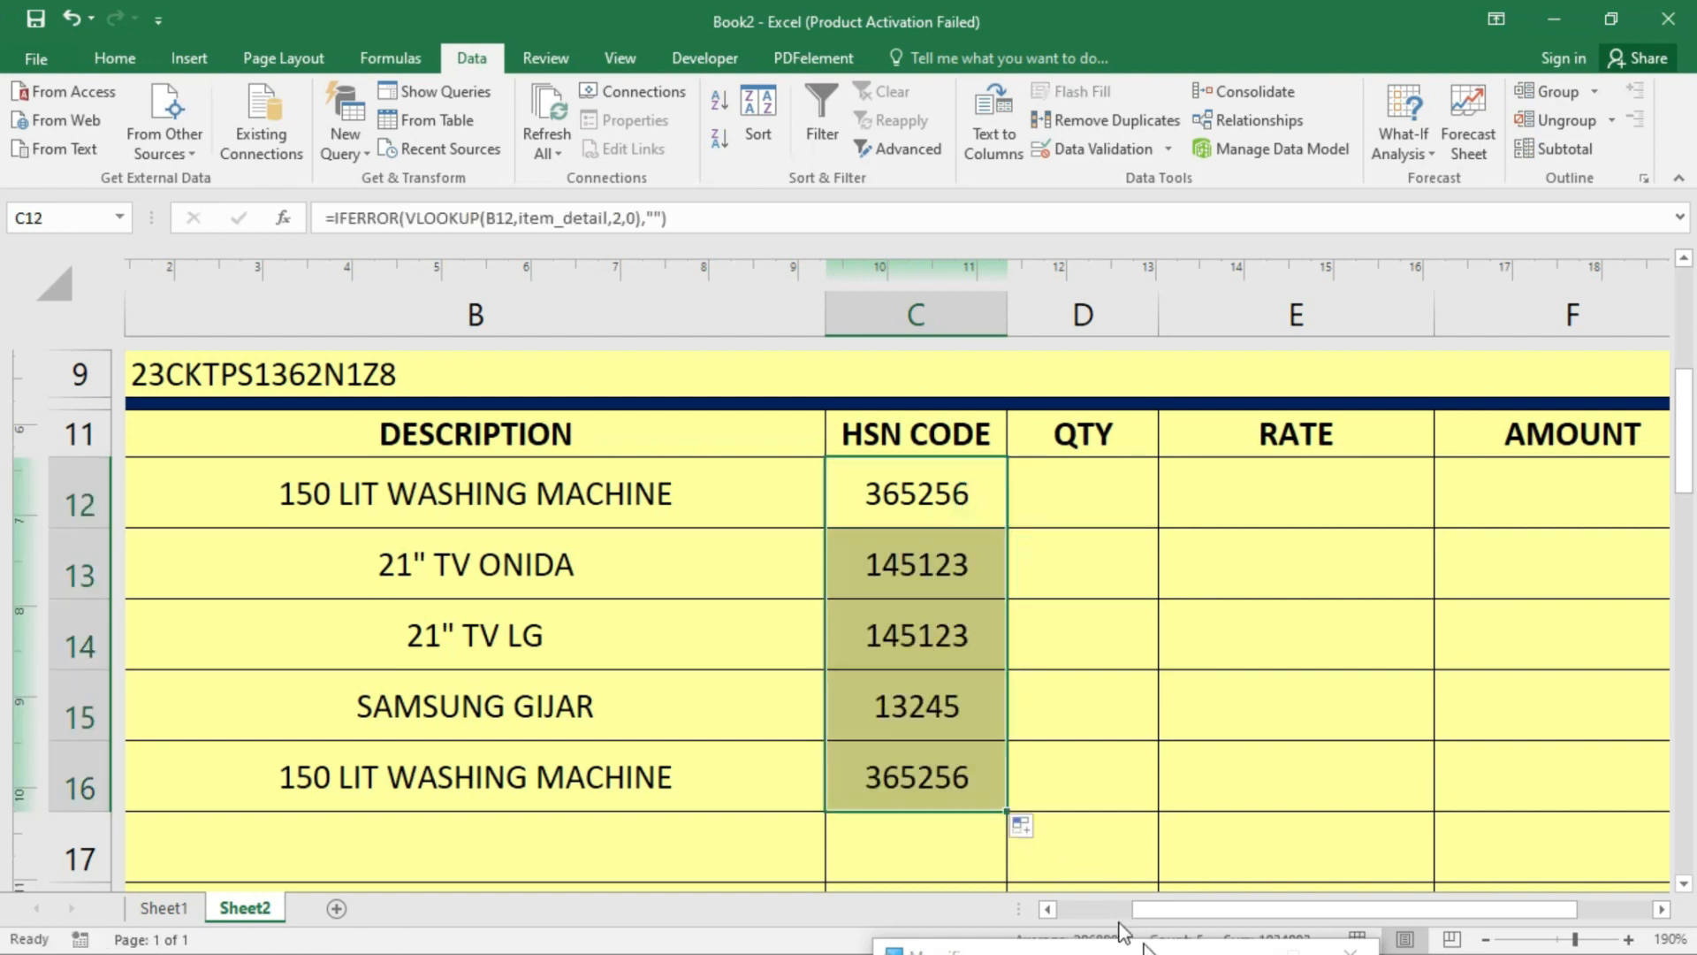
pyautogui.scroll(-1, 935, 690)
pyautogui.click(941, 676)
pyautogui.moveTo(1006, 706)
pyautogui.mouseDown()
pyautogui.moveTo(1004, 852)
pyautogui.moveTo(1003, 621)
pyautogui.moveTo(978, 648)
pyautogui.moveTo(936, 814)
pyautogui.moveTo(919, 762)
pyautogui.moveTo(920, 776)
pyautogui.mouseUp()
pyautogui.scroll(-2, 898, 769)
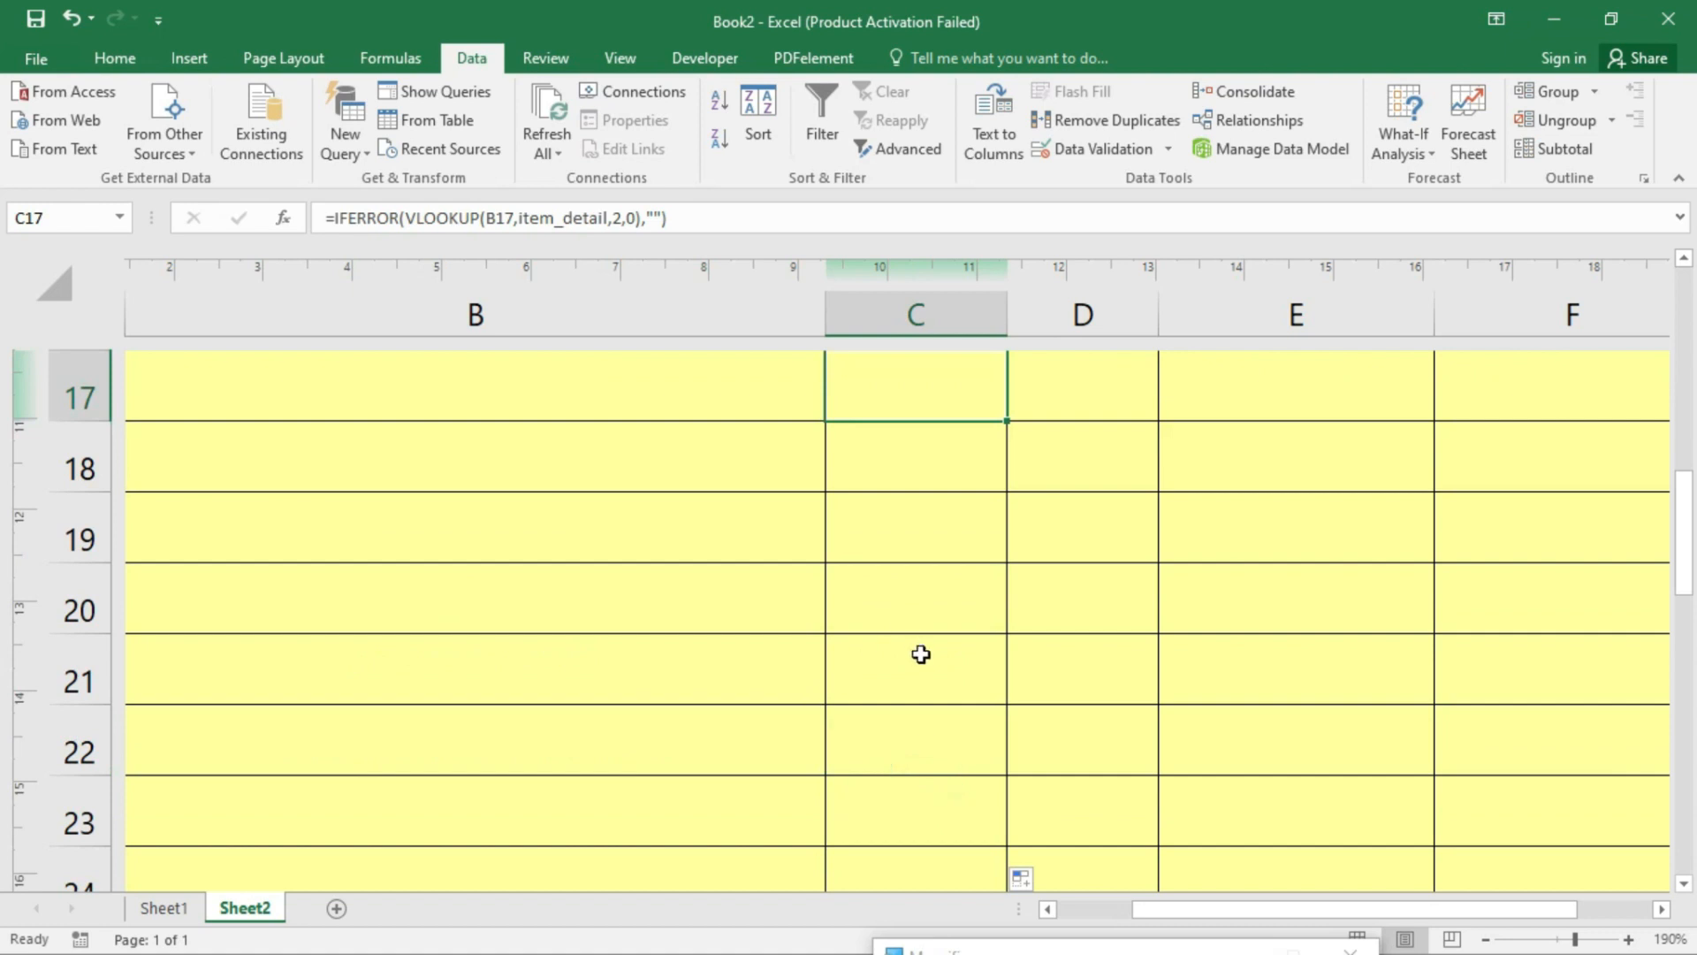
pyautogui.scroll(2, 920, 651)
pyautogui.click(897, 871)
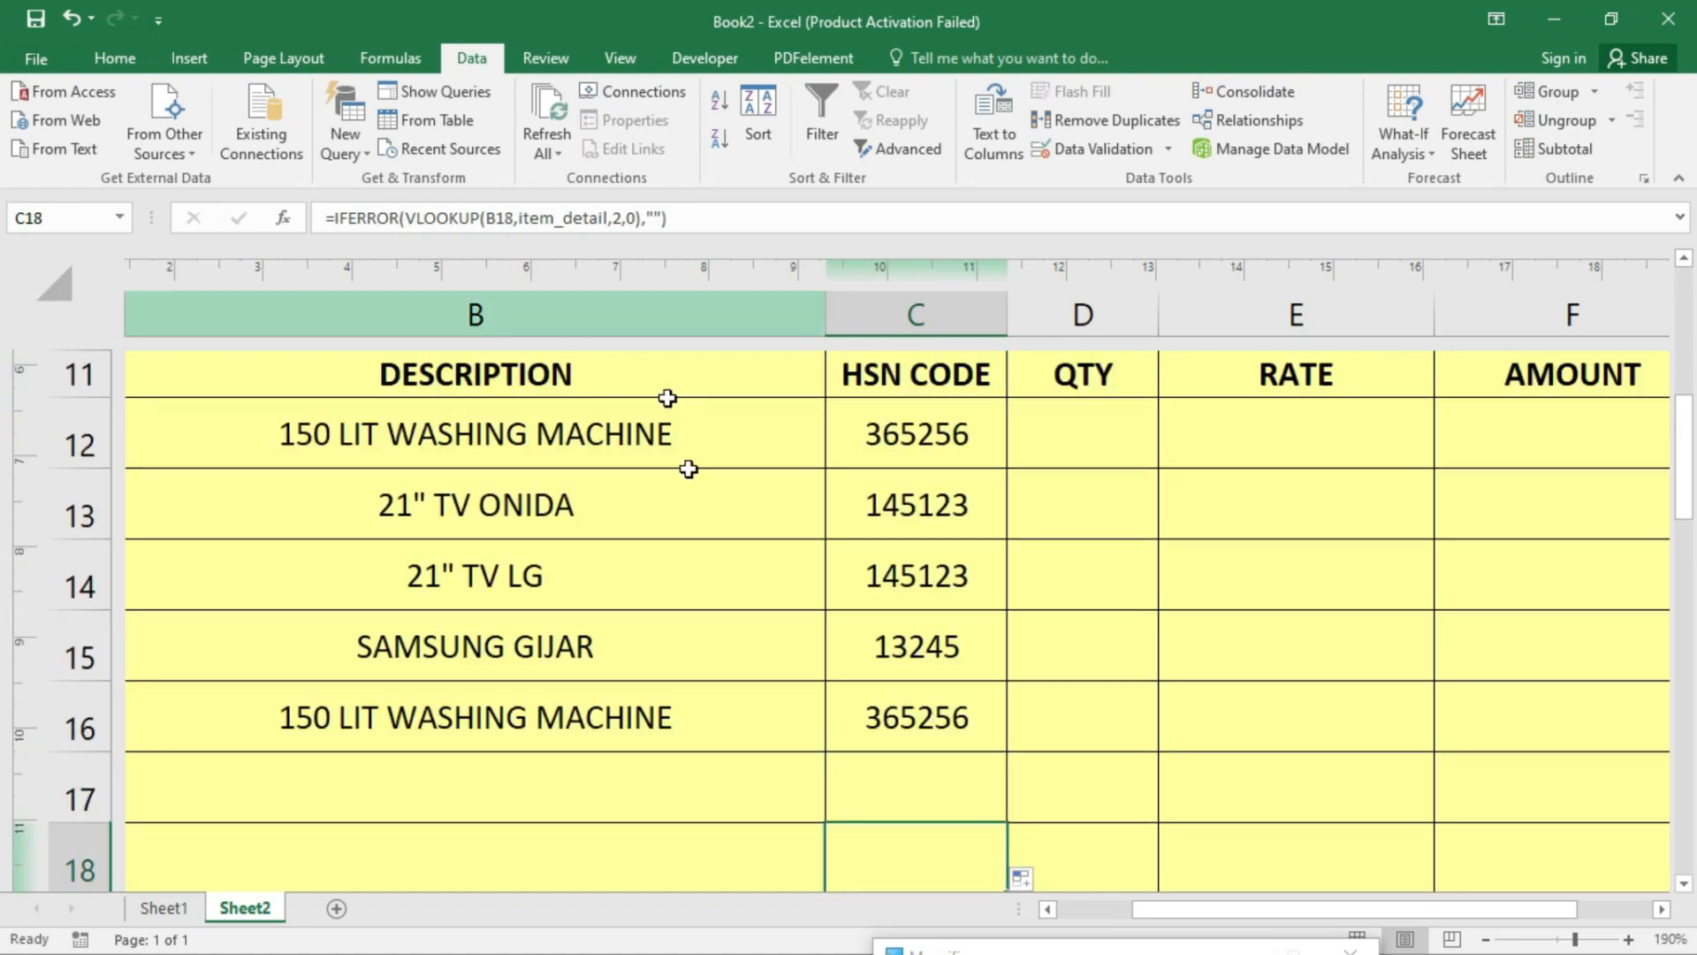
# - Choose MICROWAVE OVEN in B17, which brings up HSN code 58966
pyautogui.click(595, 792)
pyautogui.click(836, 811)
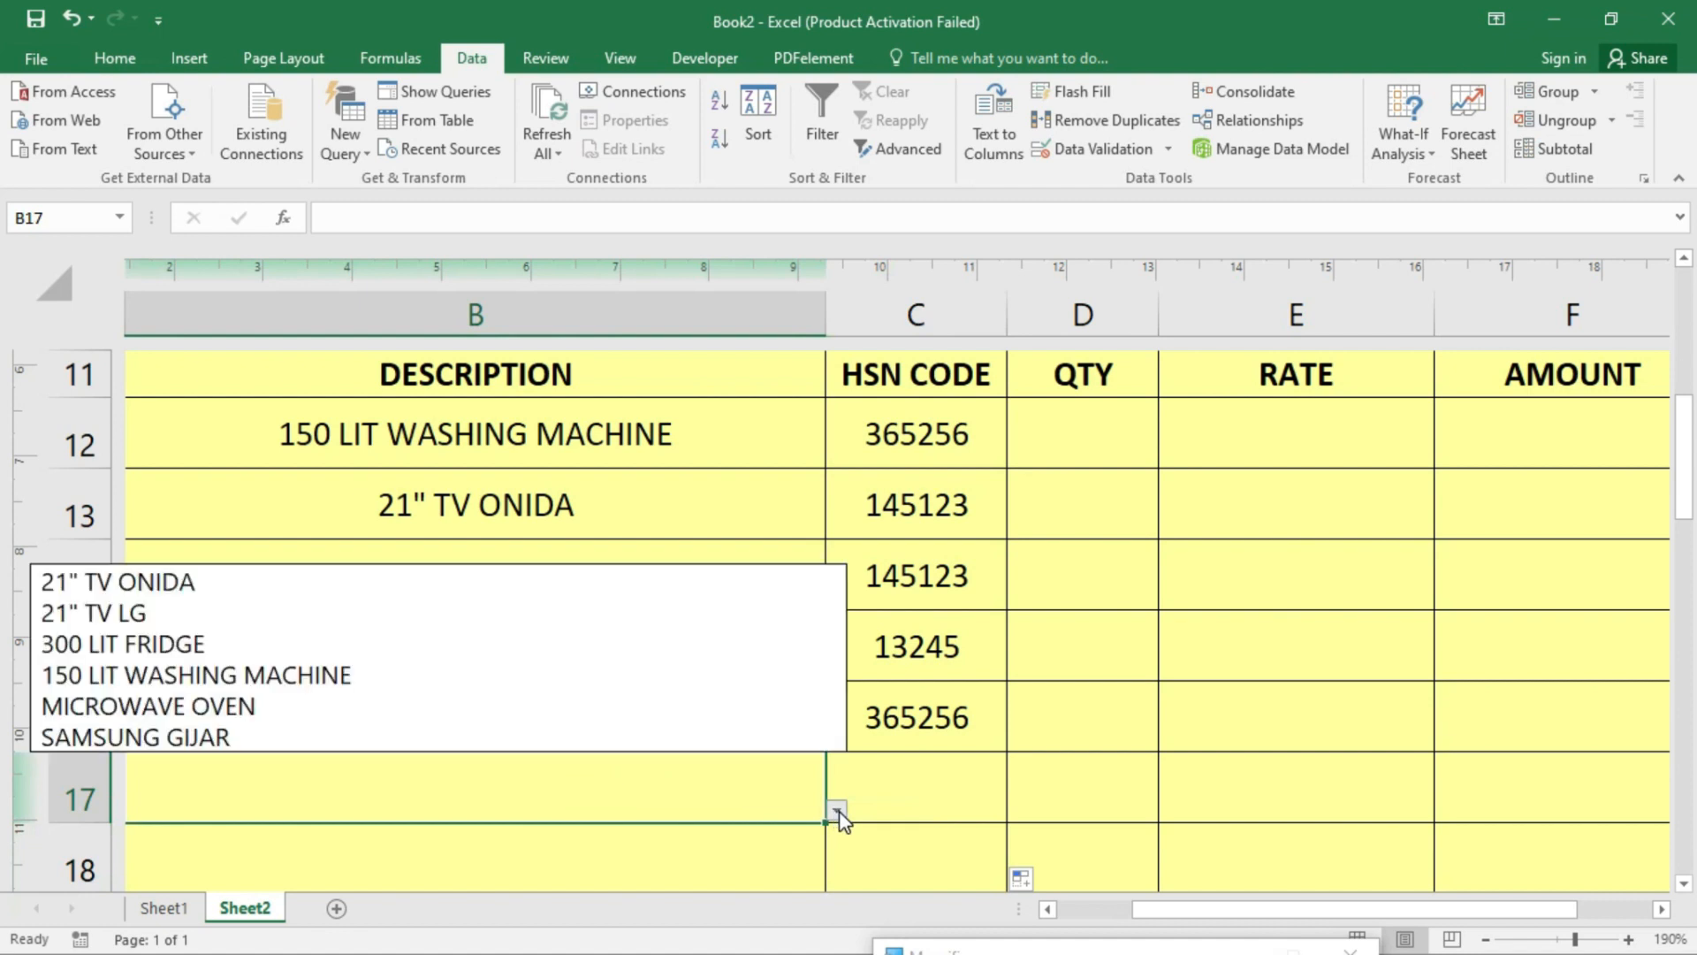
pyautogui.click(324, 704)
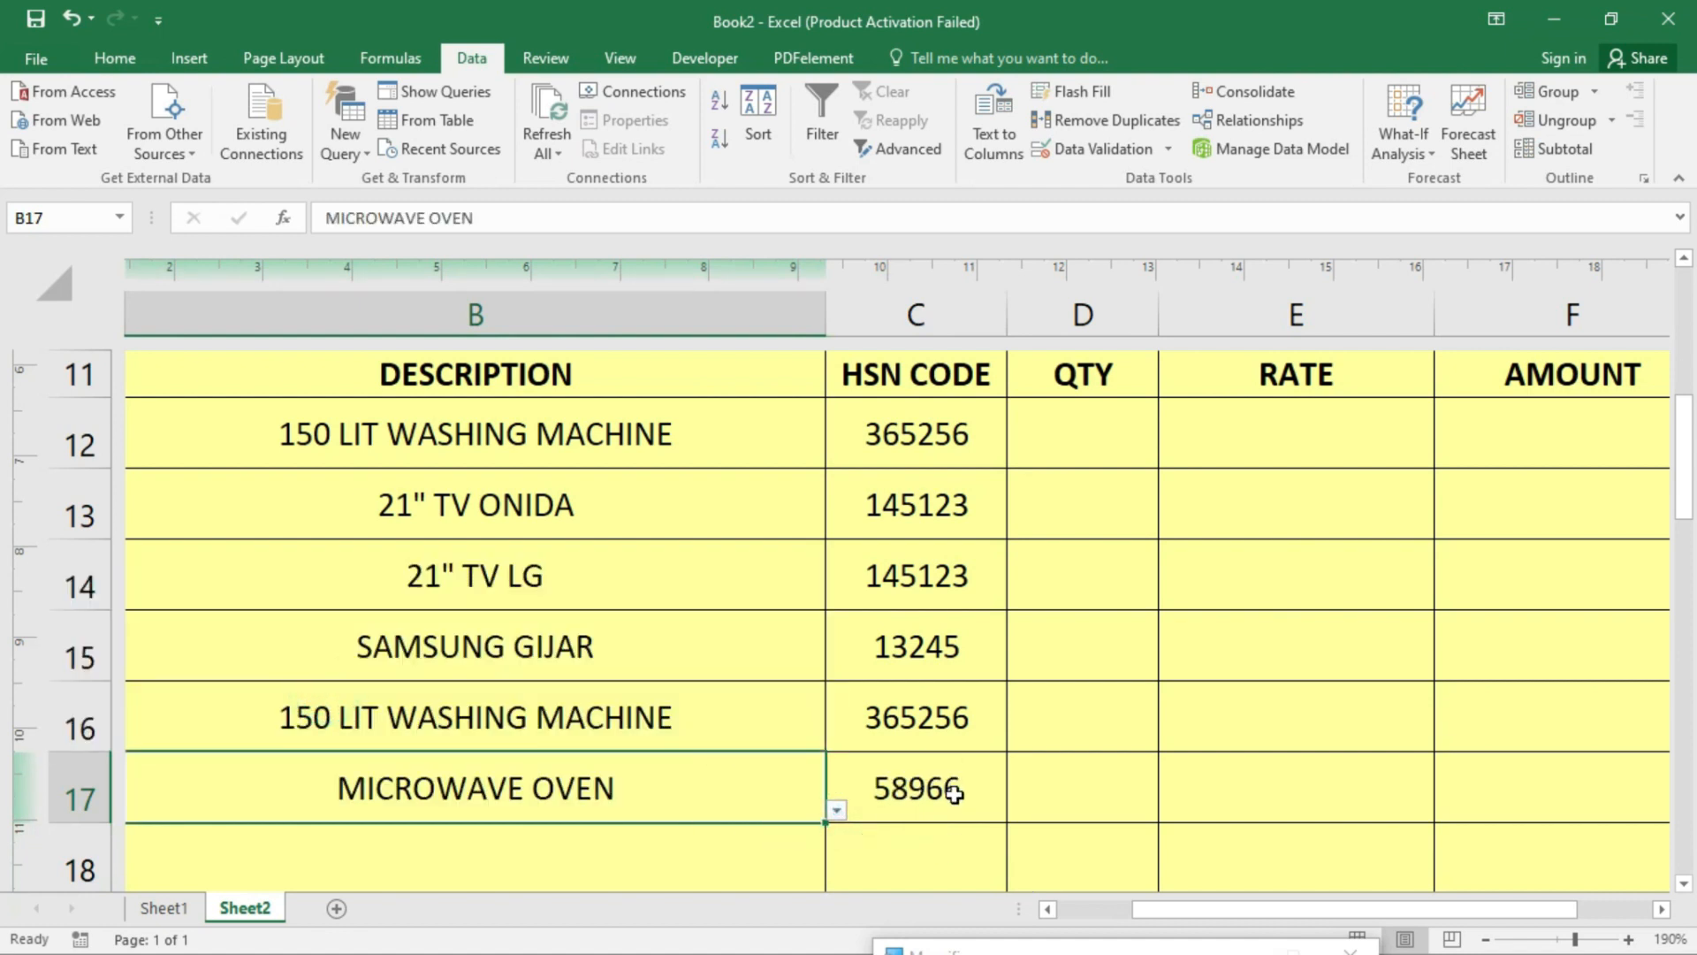
pyautogui.click(1113, 439)
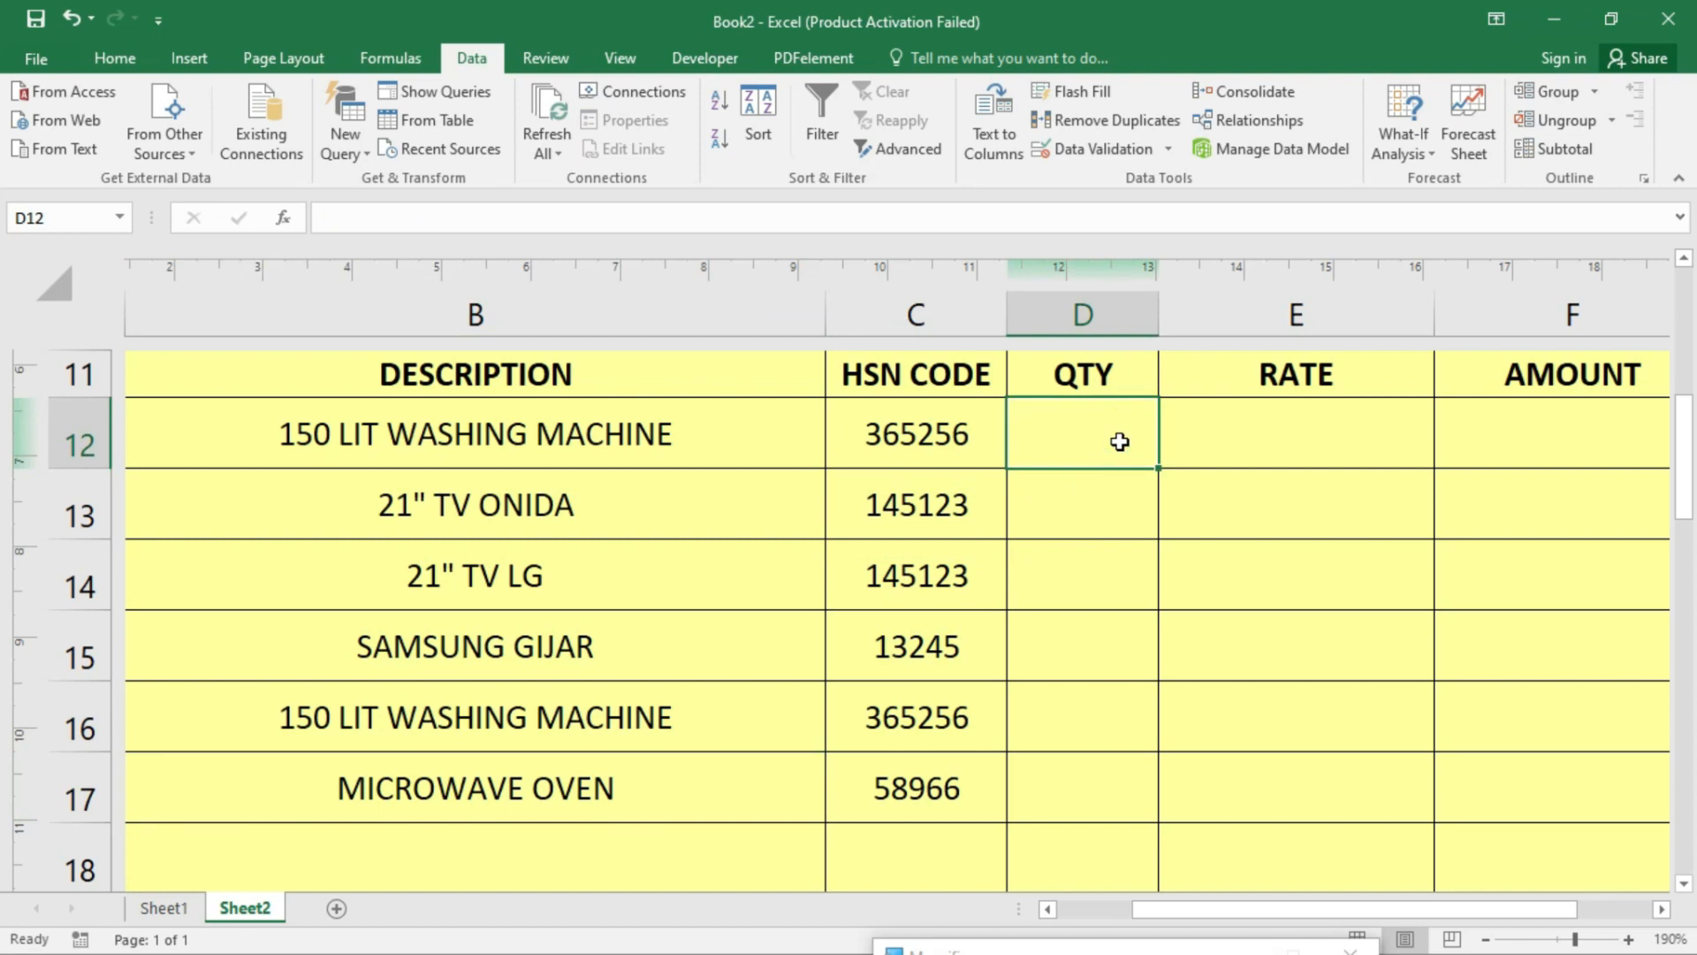
# - Enter QTY values 5, 2, 4, 5, 6 and 2 for the six items
pyautogui.write('5')
pyautogui.press('Return')
pyautogui.write('2')
pyautogui.press('Return')
pyautogui.write('4 5 ')
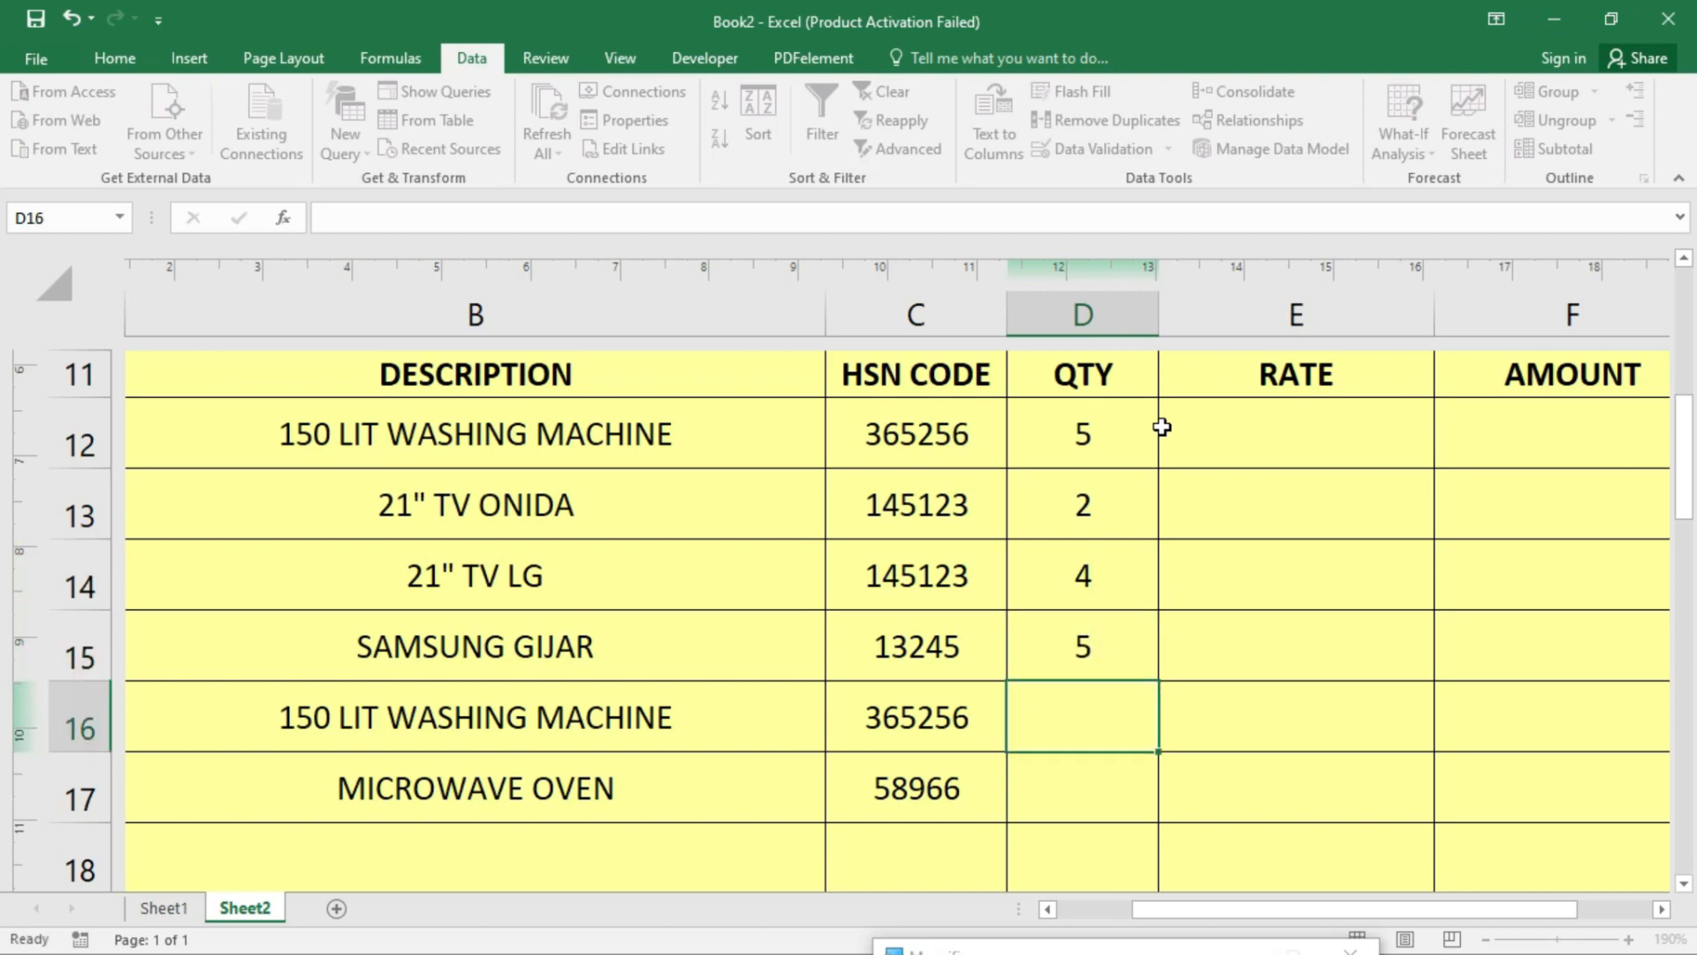
pyautogui.write('6')
pyautogui.press('Return')
pyautogui.write('2')
pyautogui.press('Return')
pyautogui.press('Right')
pyautogui.press('Right')
# - Select the first RATE cell E12 and scroll the RATE column into view
pyautogui.press('Up')
pyautogui.press('Up')
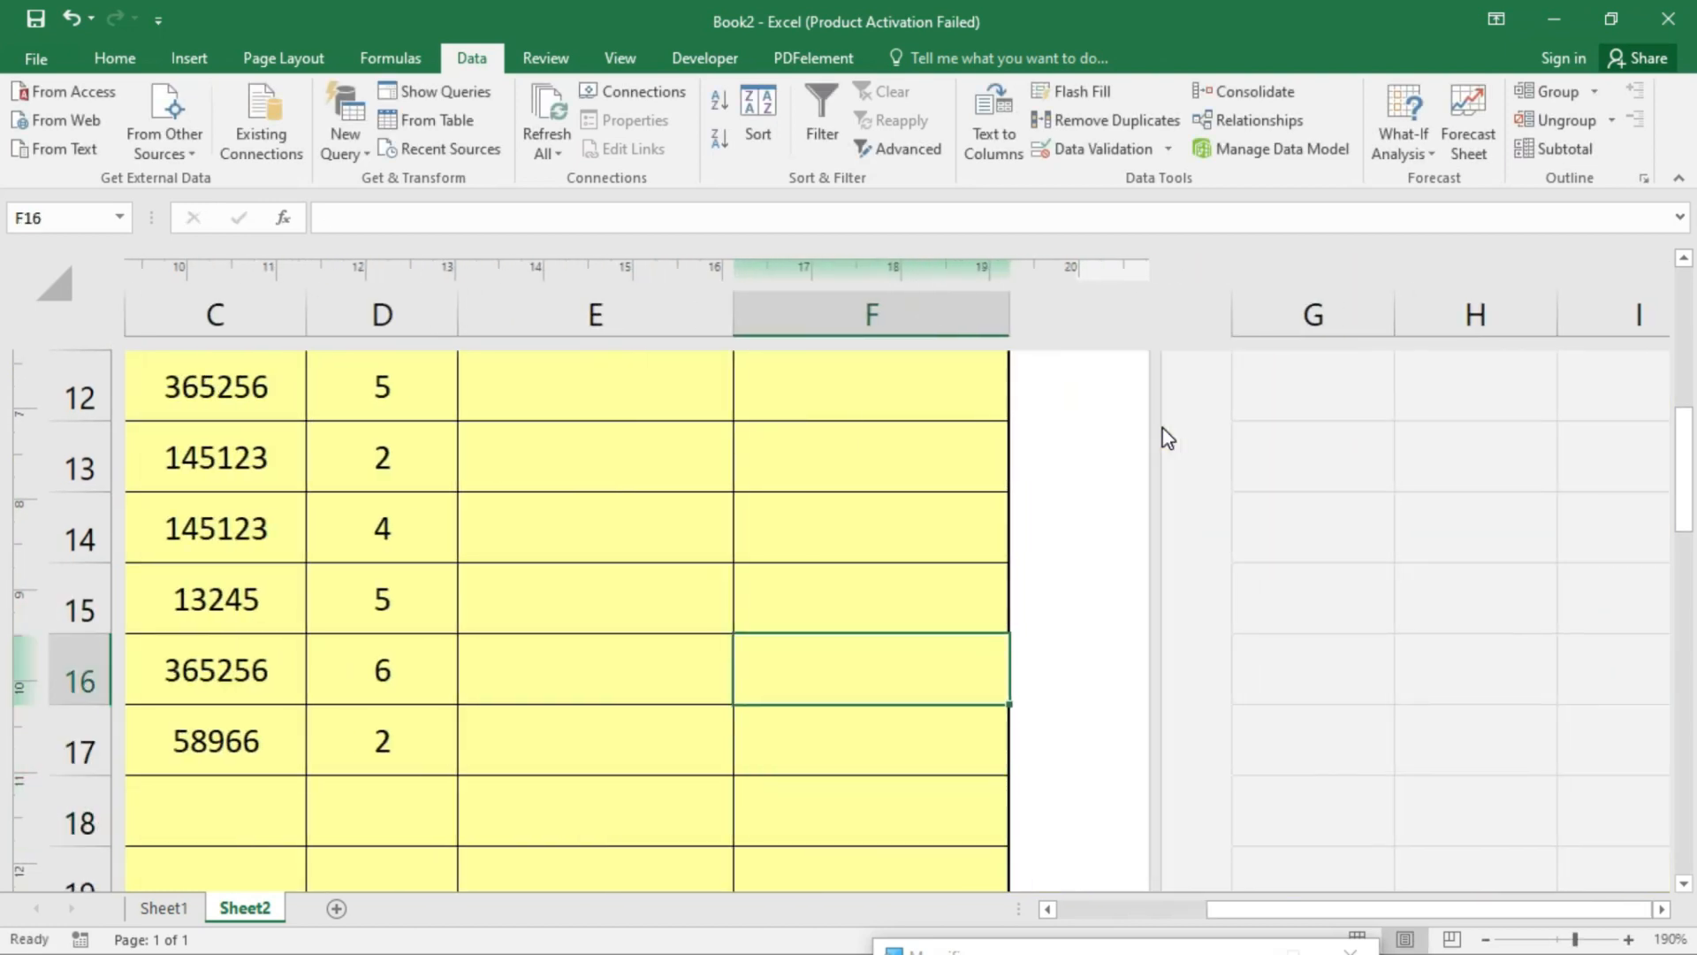
pyautogui.press('Left')
pyautogui.press('Left')
pyautogui.press('Left')
pyautogui.press('Left')
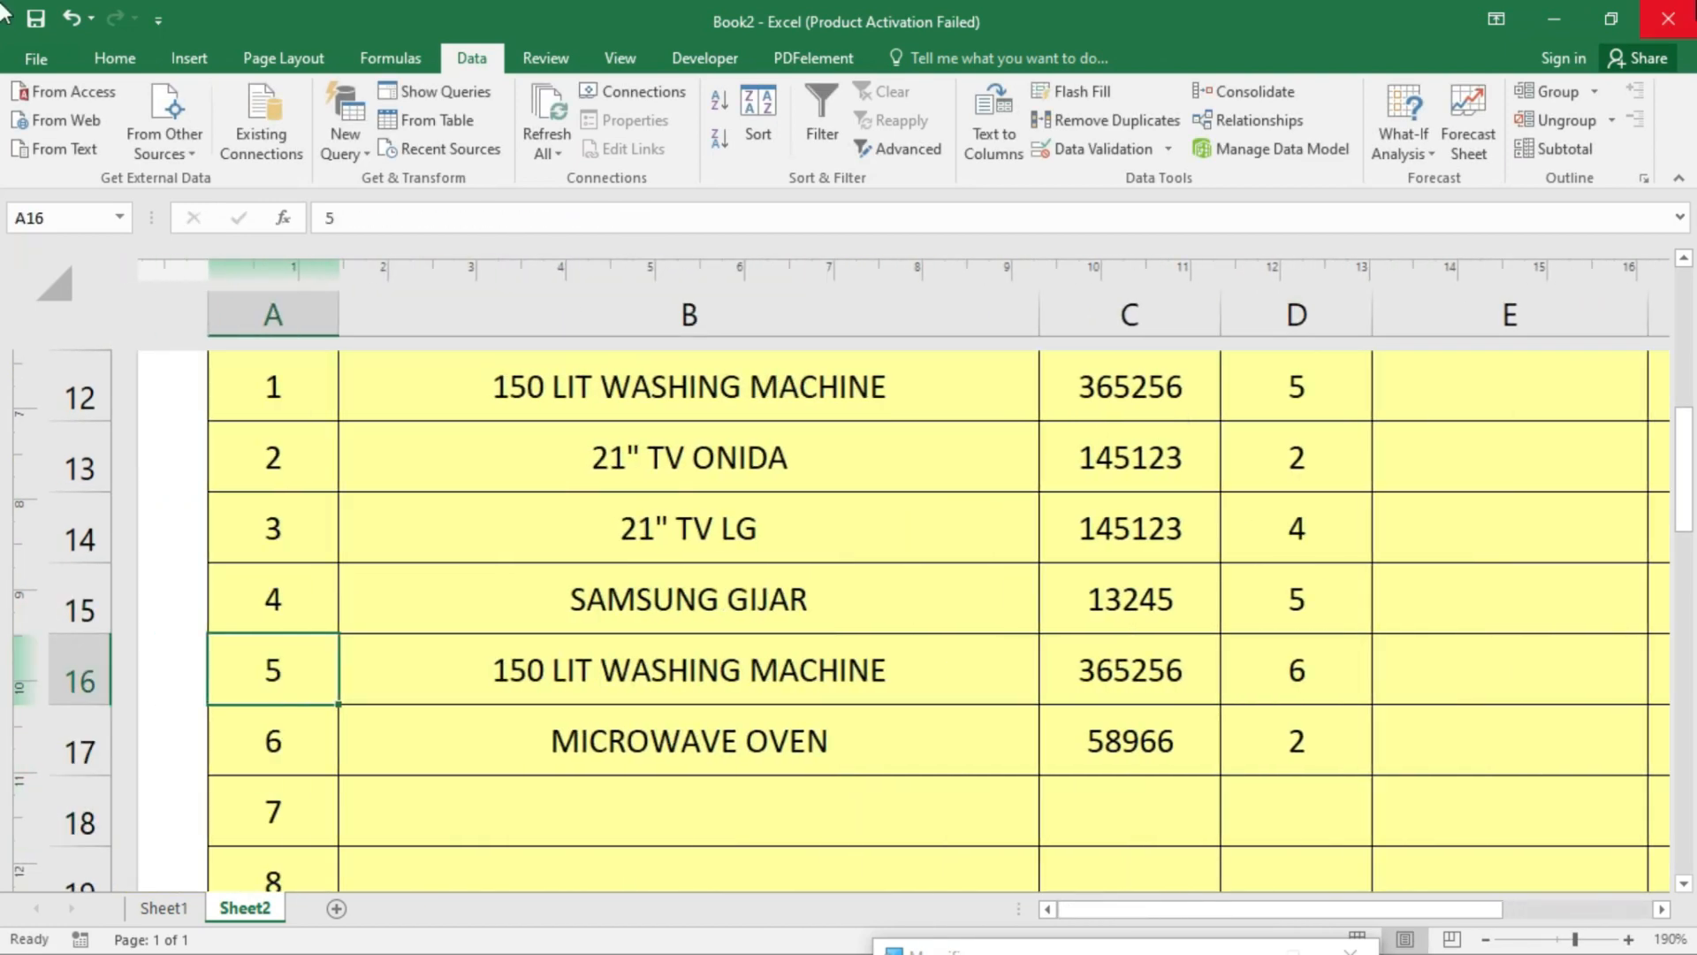
pyautogui.scroll(1, 1596, 740)
pyautogui.scroll(1, 1596, 741)
pyautogui.click(1511, 652)
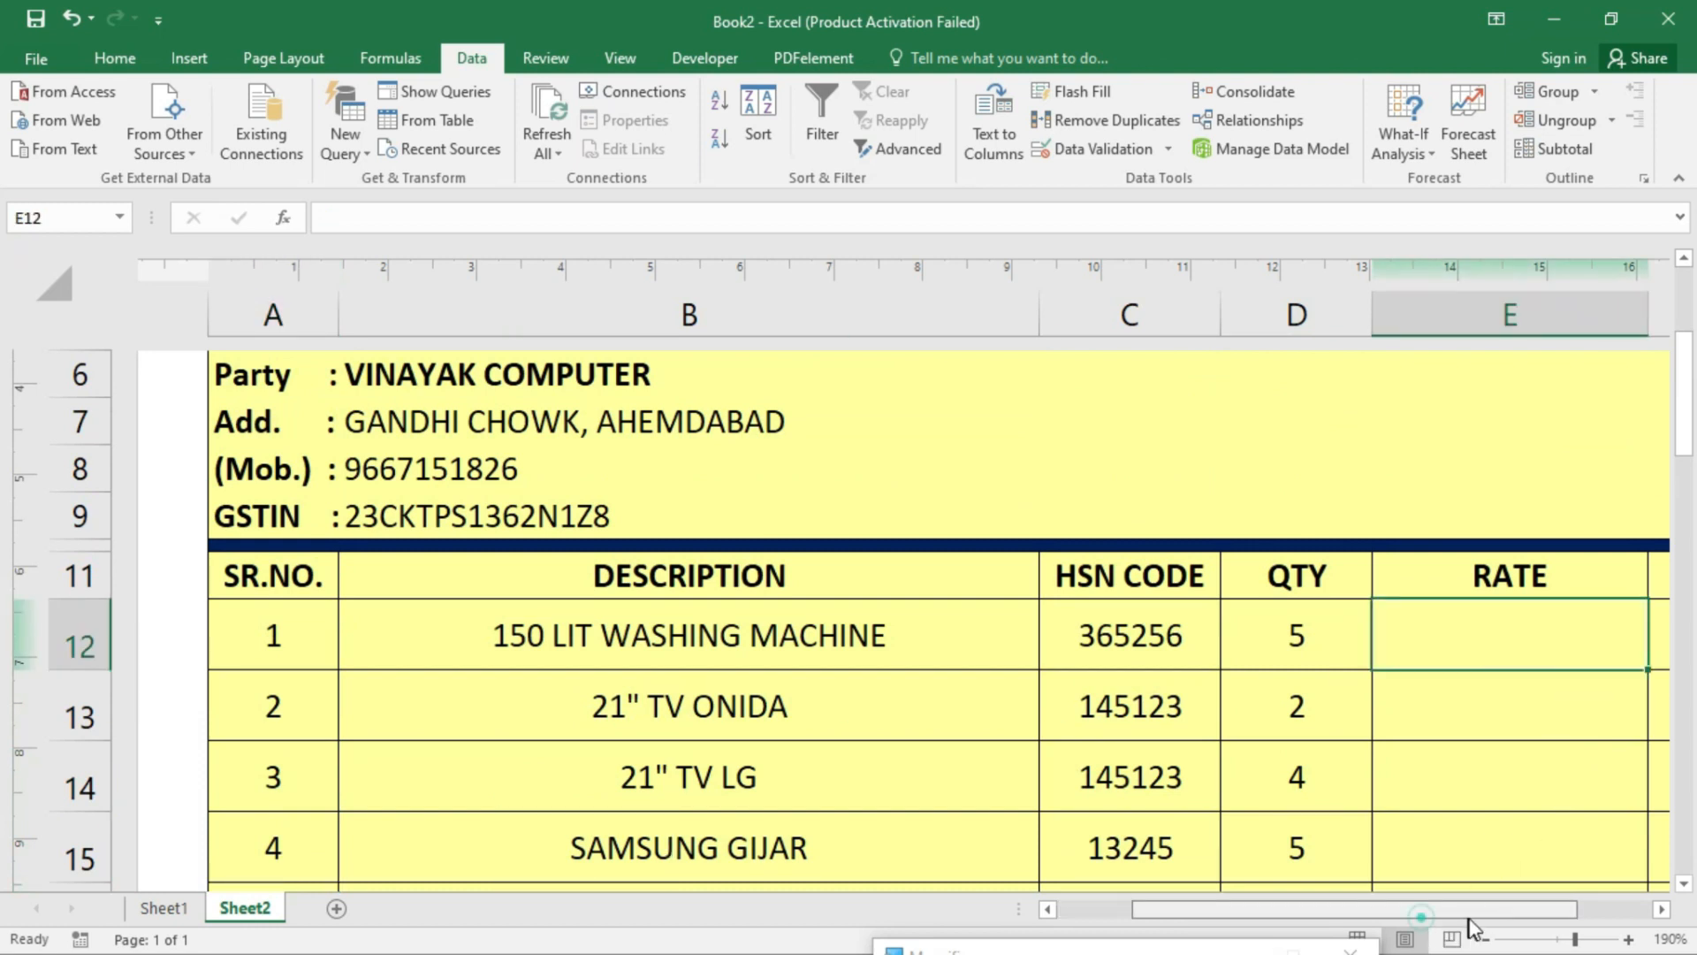
pyautogui.moveTo(1420, 910); pyautogui.dragTo(1493, 928)
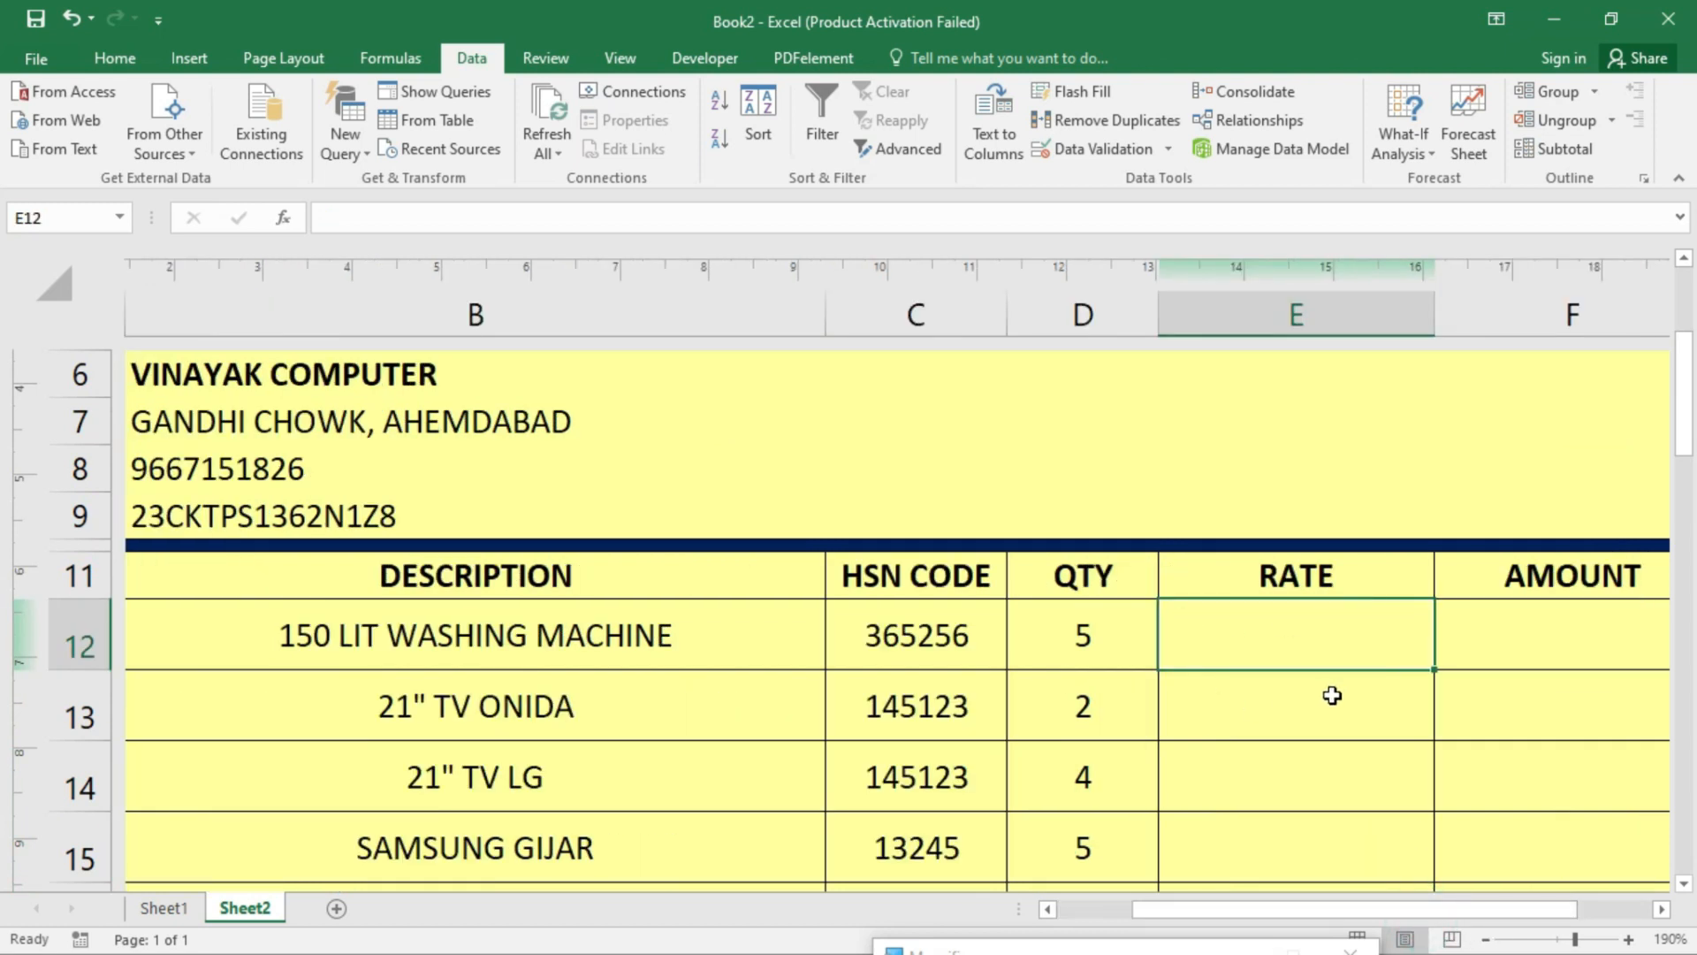
# - Enter =VLOOKUP(B12,item_detail,3,0) in E12 so it returns the rate 16000
pyautogui.write('=vl')
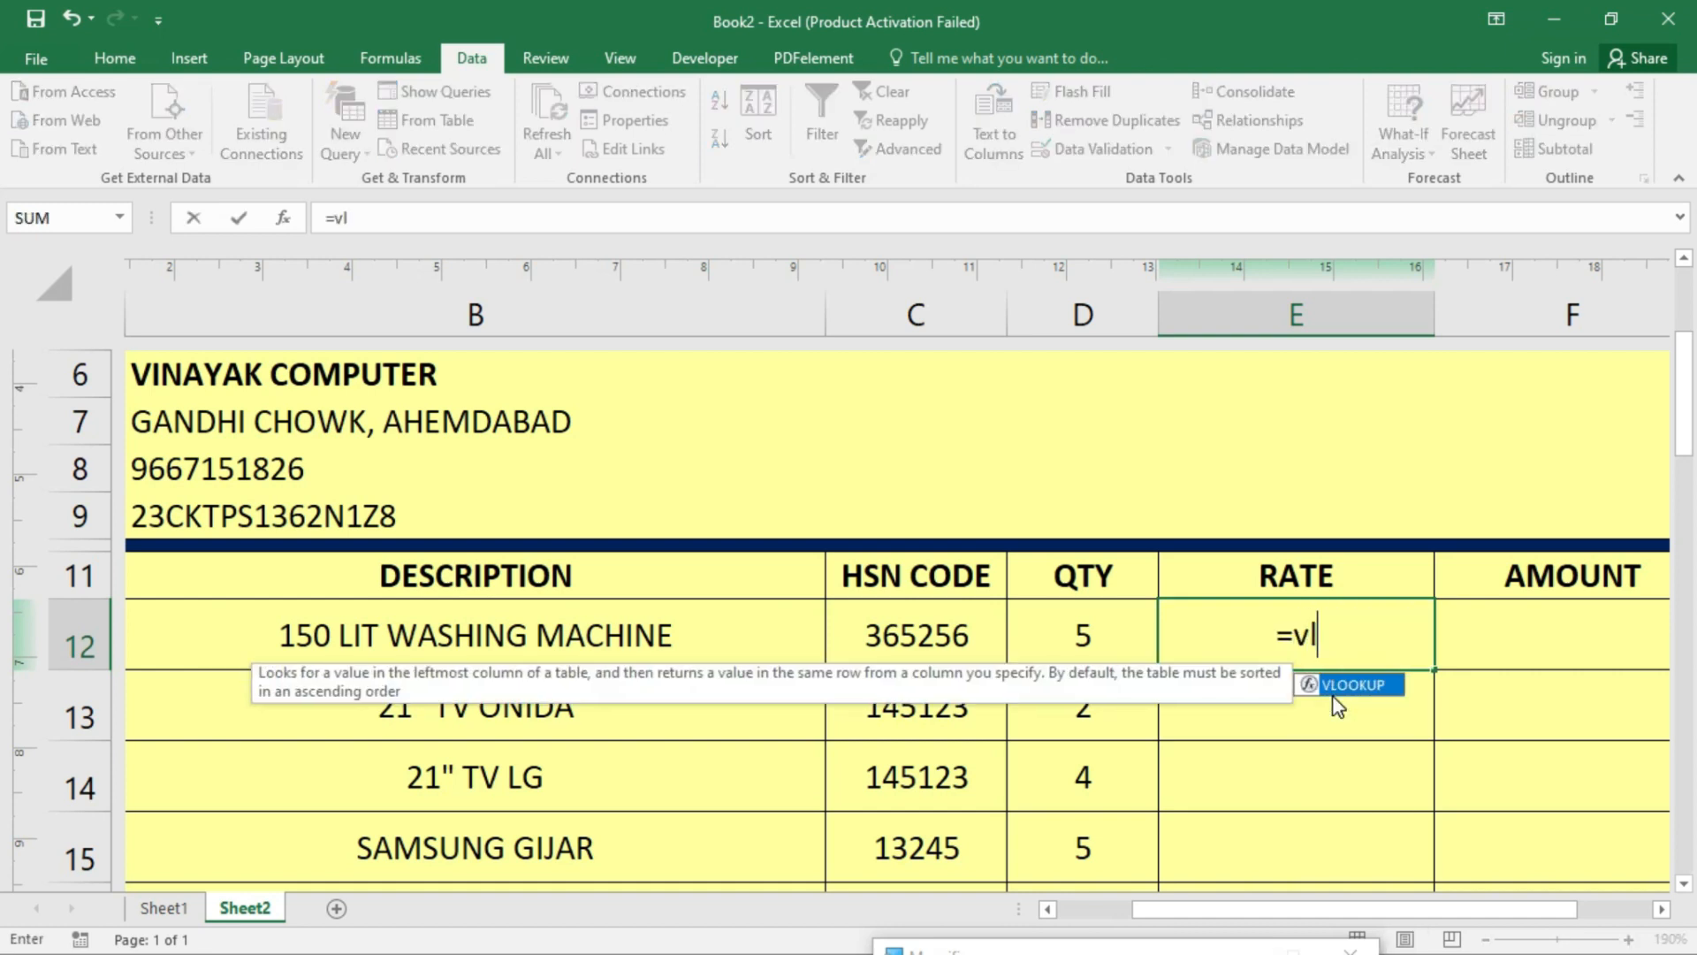
pyautogui.write('ookup(')
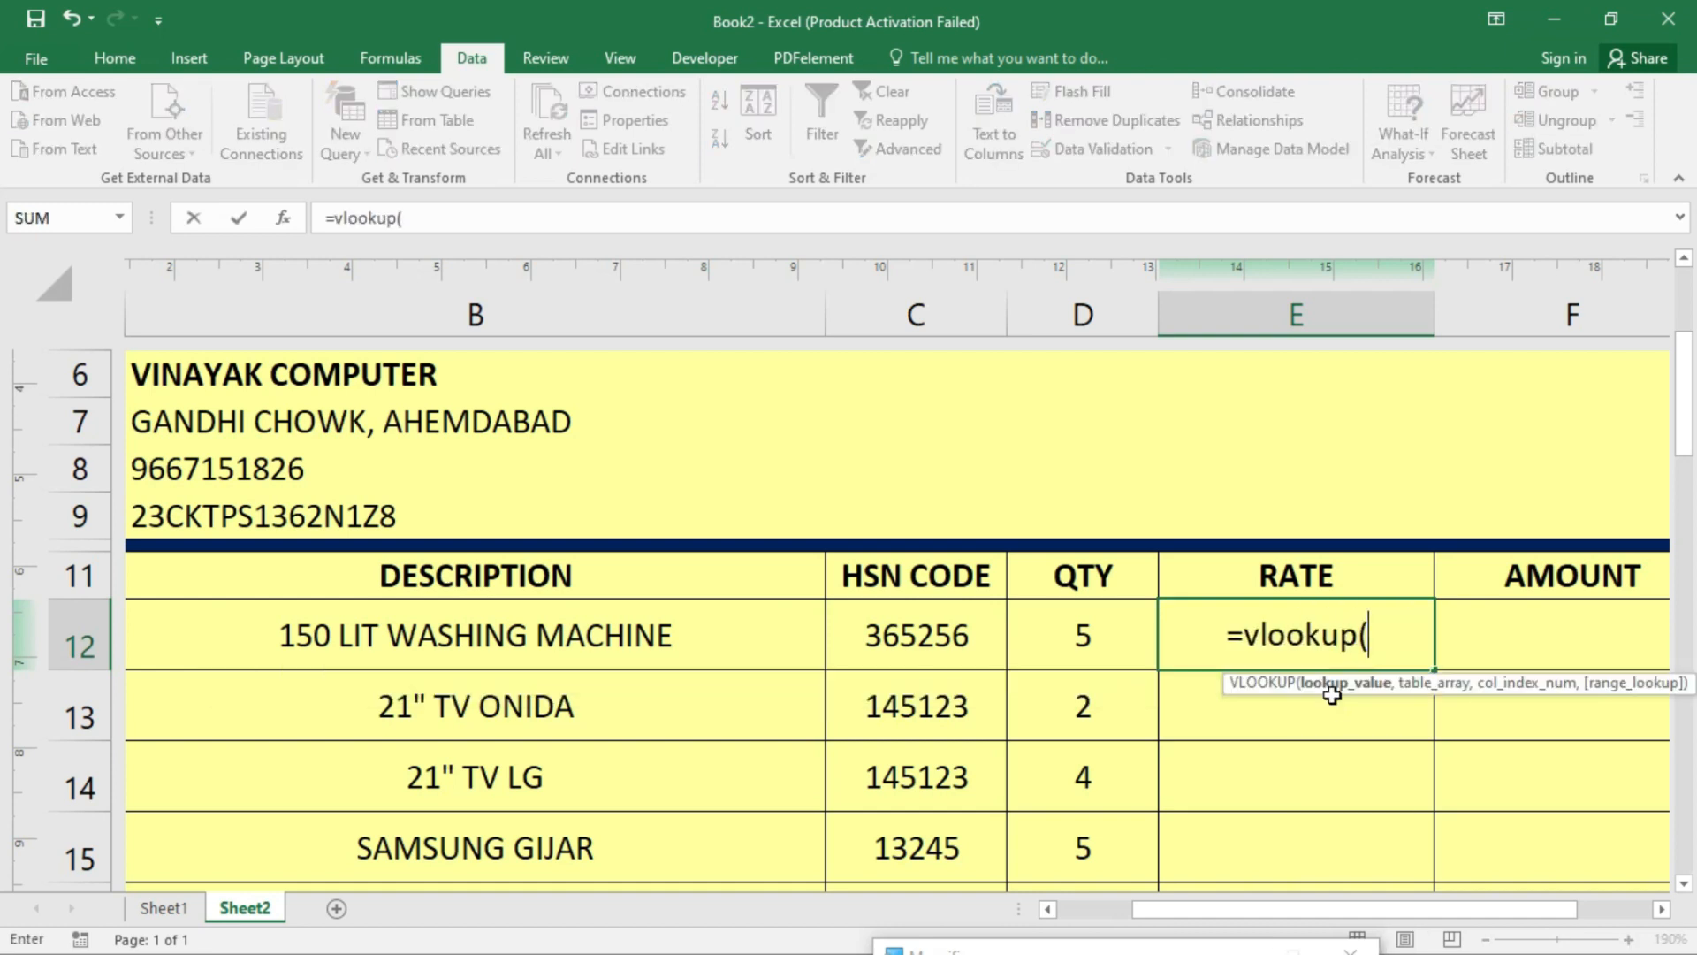
pyautogui.click(677, 657)
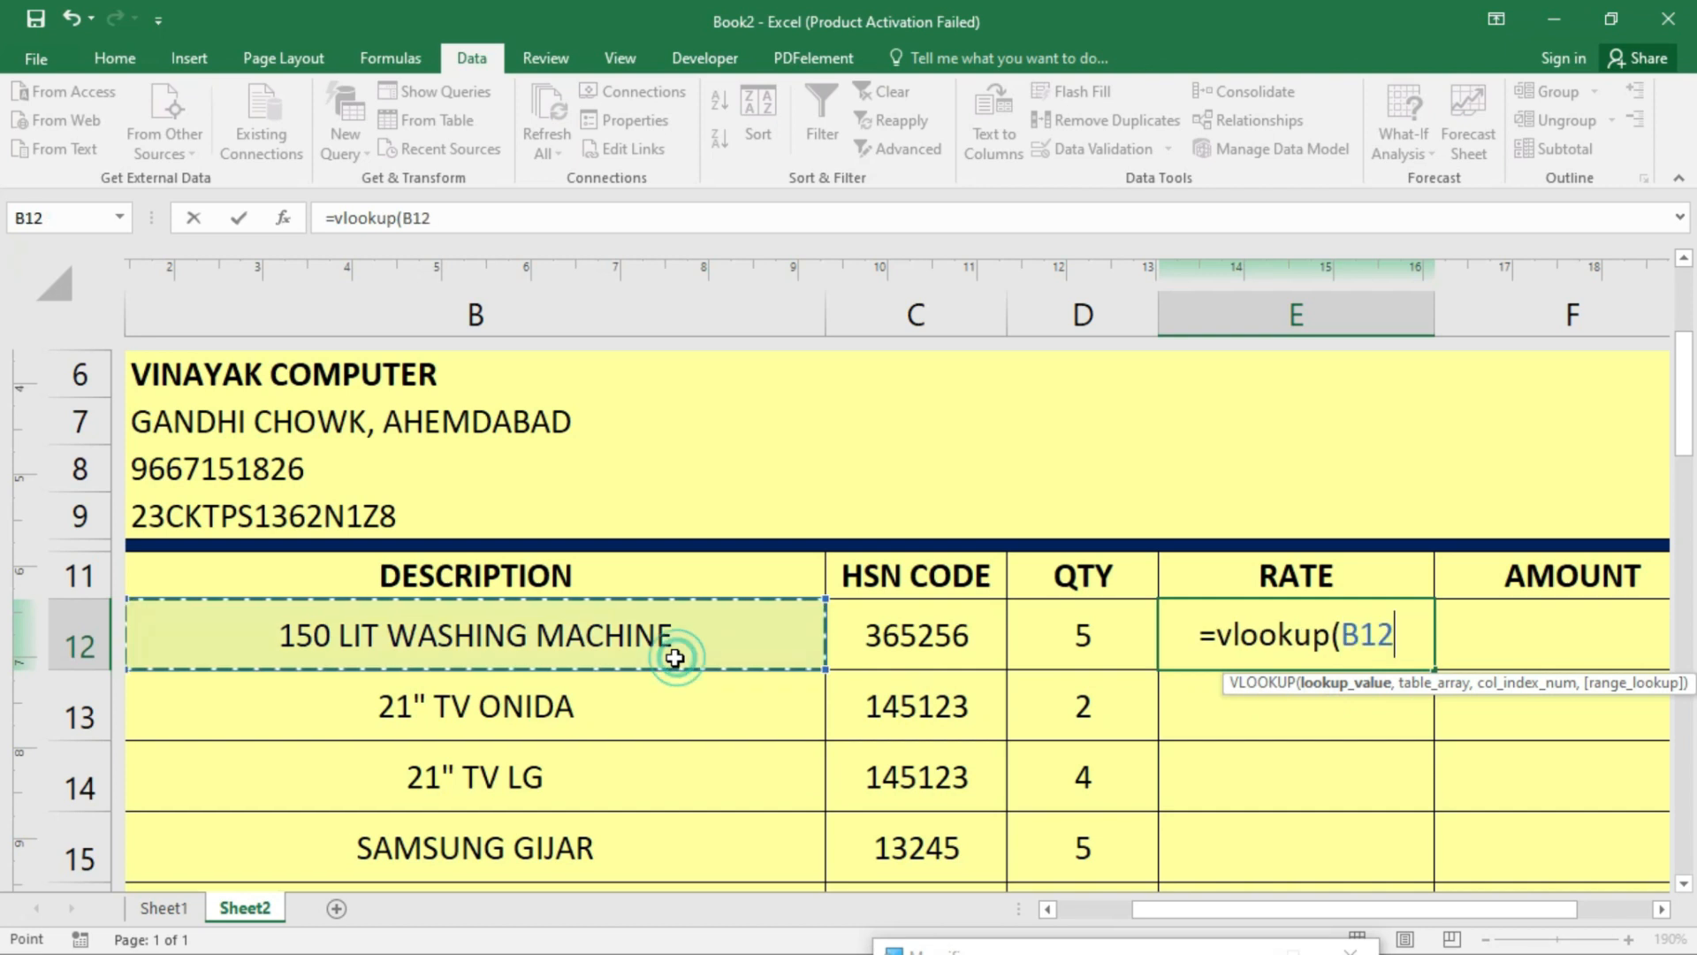
pyautogui.write(',')
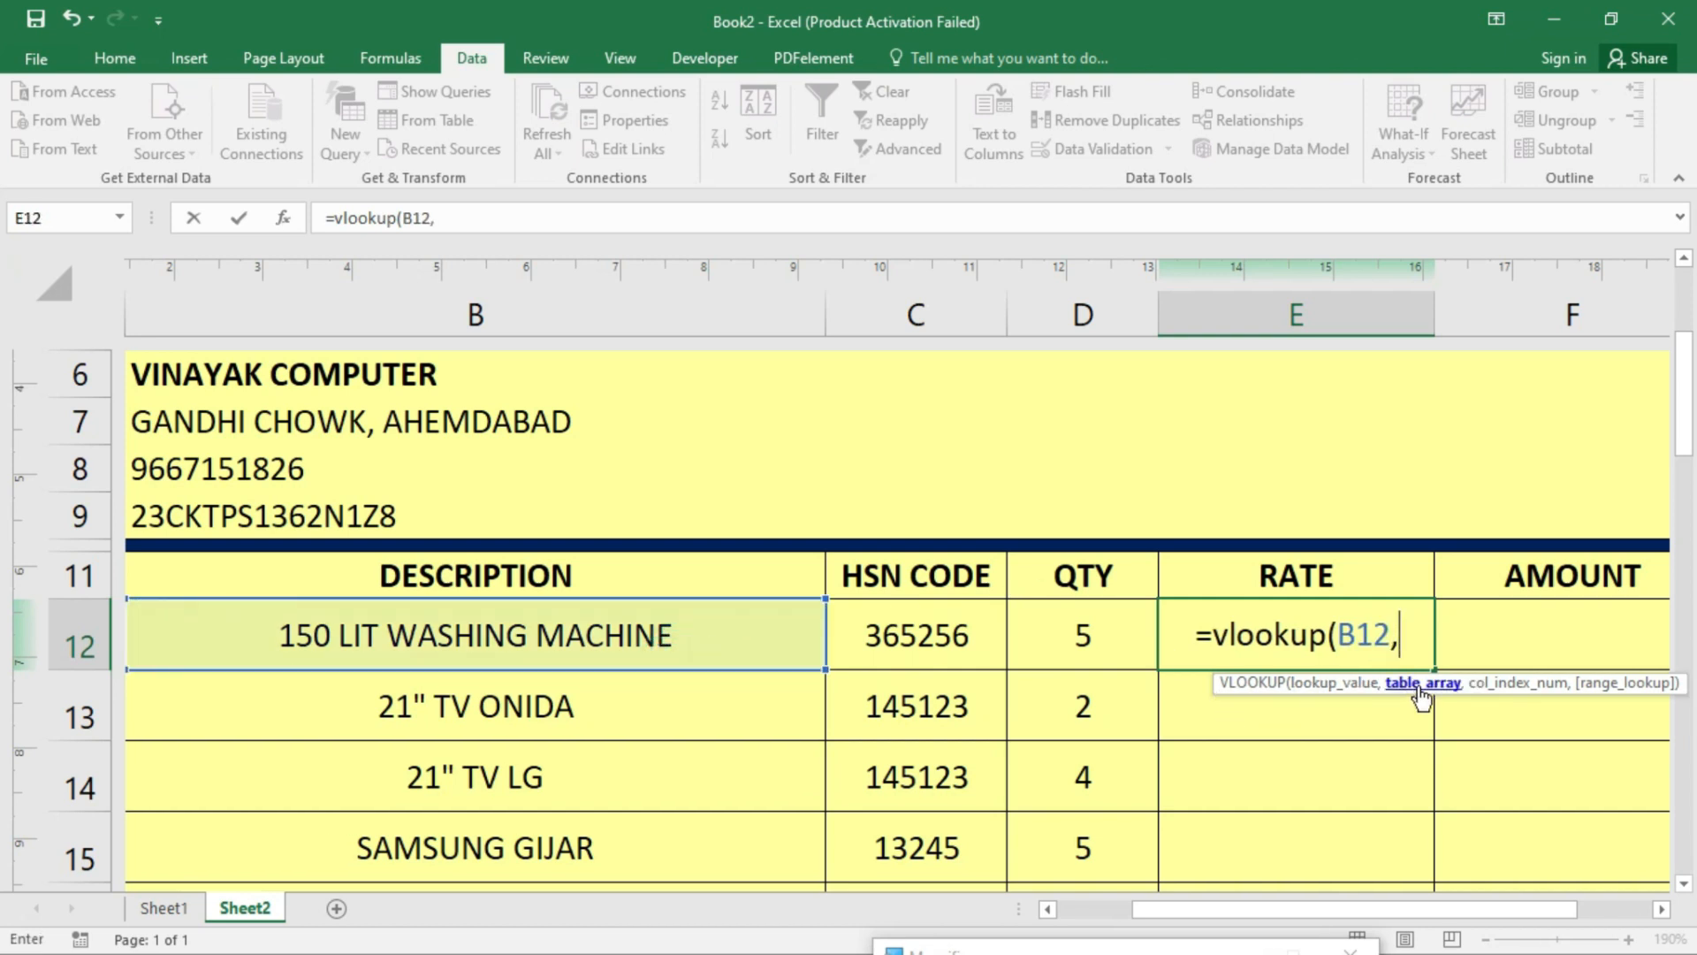
pyautogui.write('item')
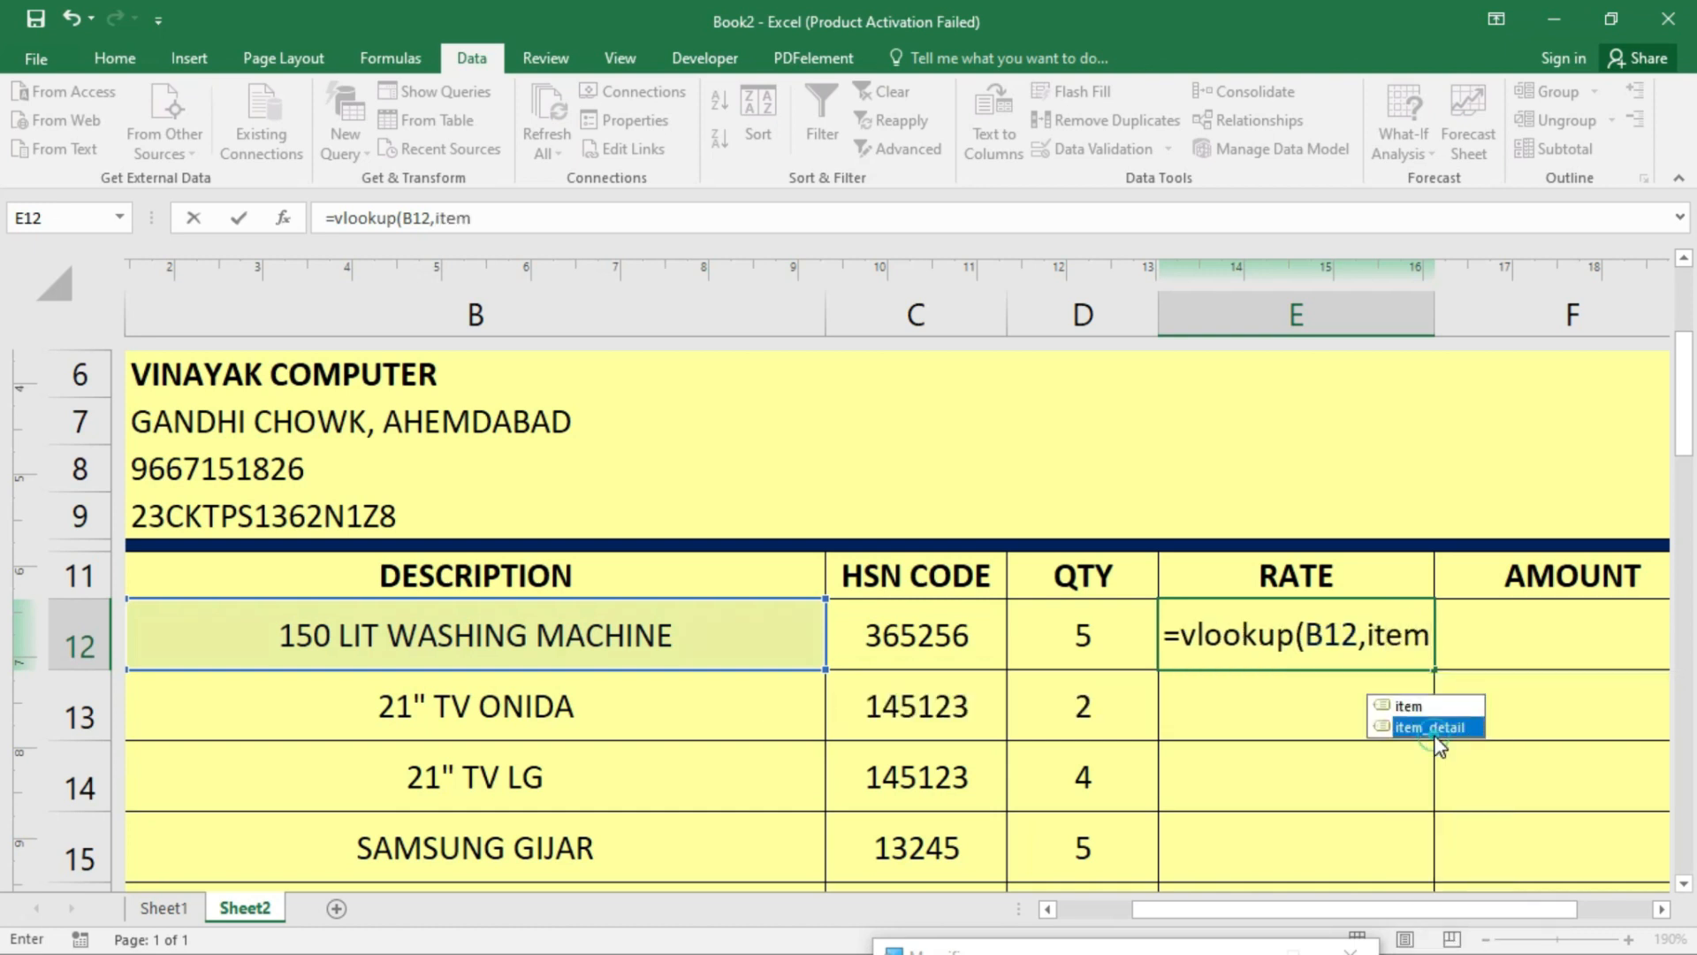
pyautogui.doubleClick(1431, 729)
pyautogui.write(',')
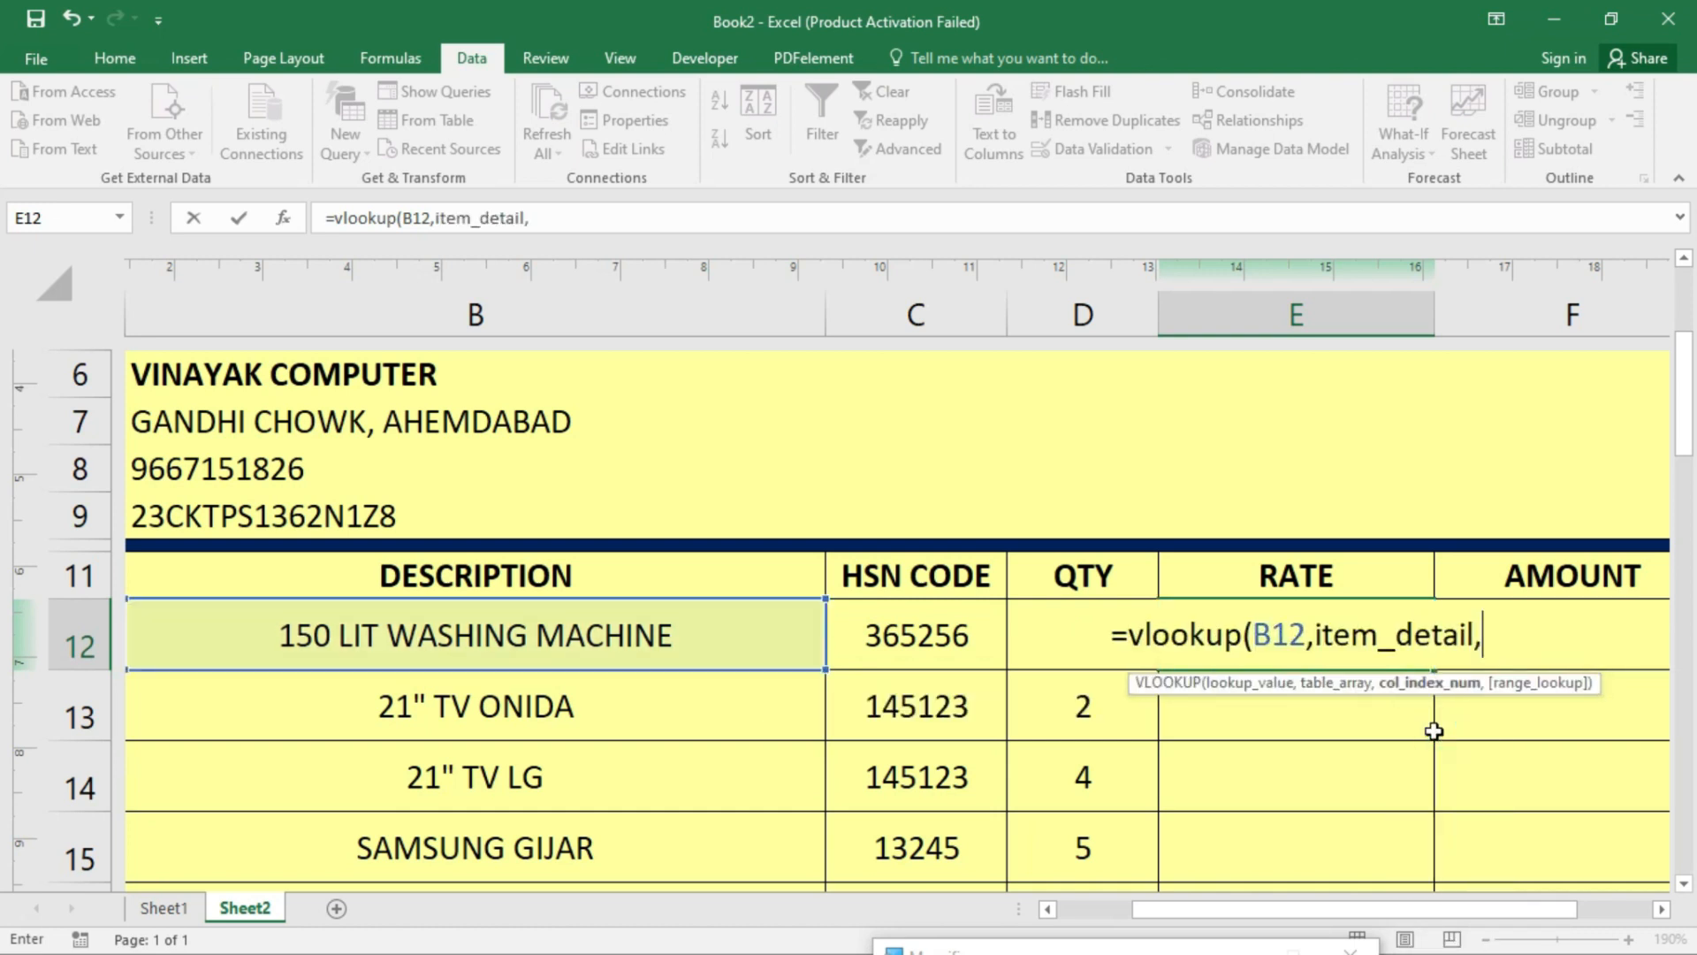
pyautogui.write('3')
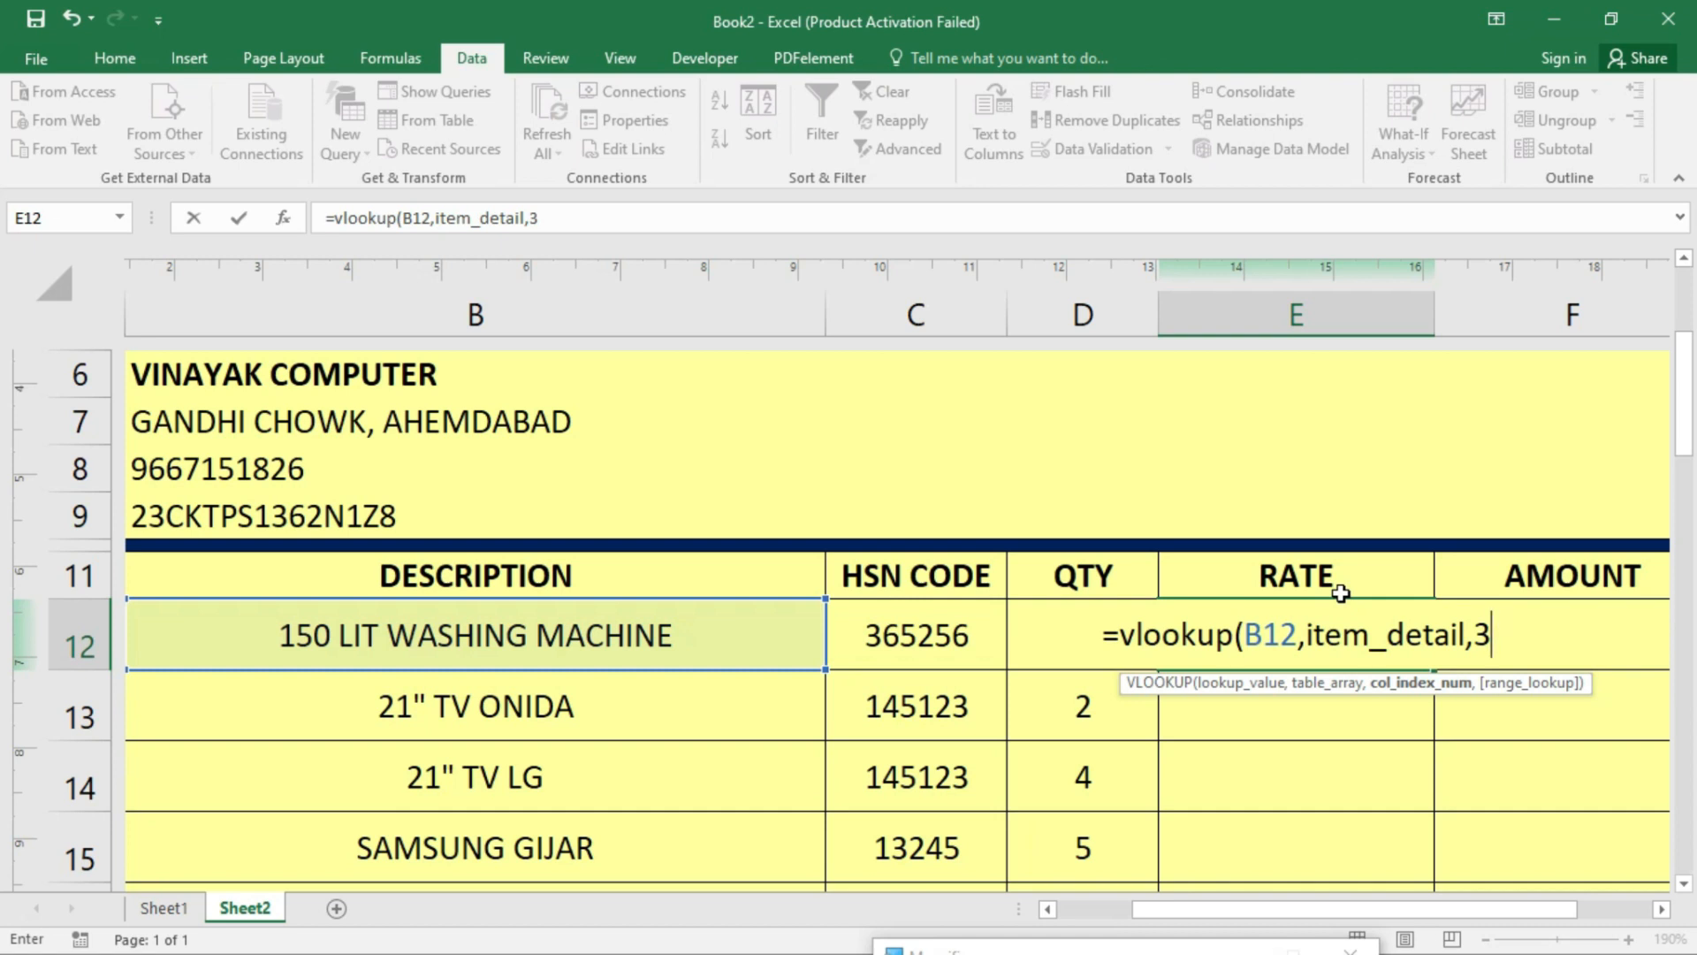
pyautogui.write(',0')
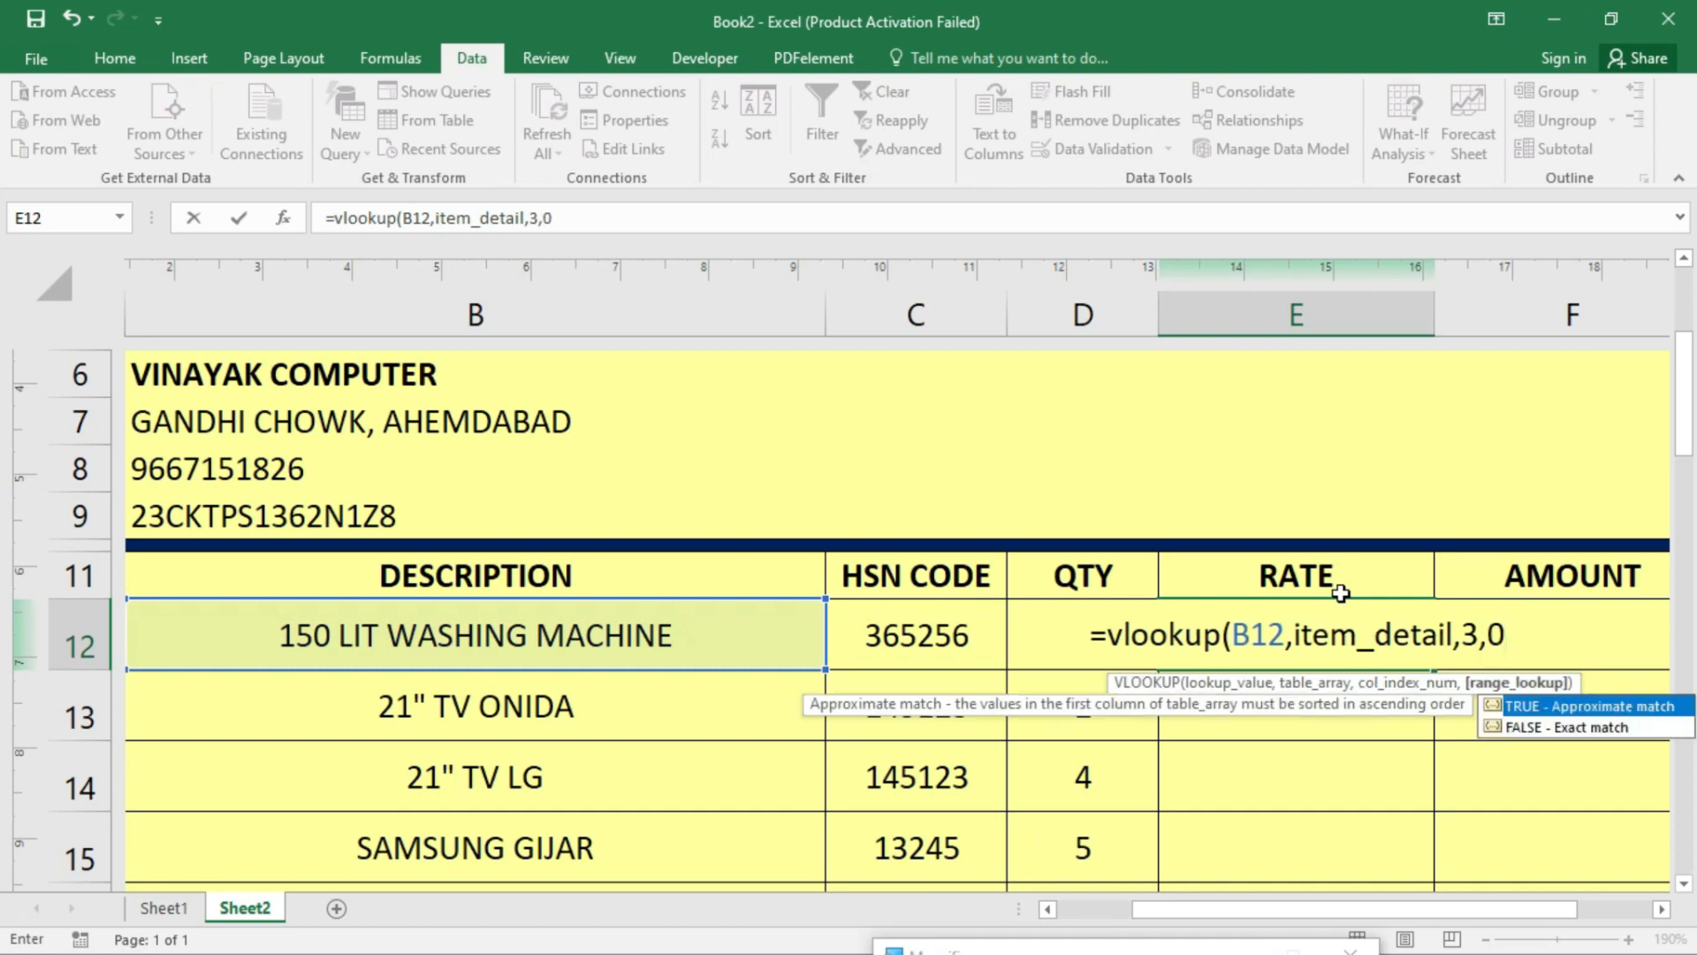
pyautogui.write(')')
pyautogui.press('Return')
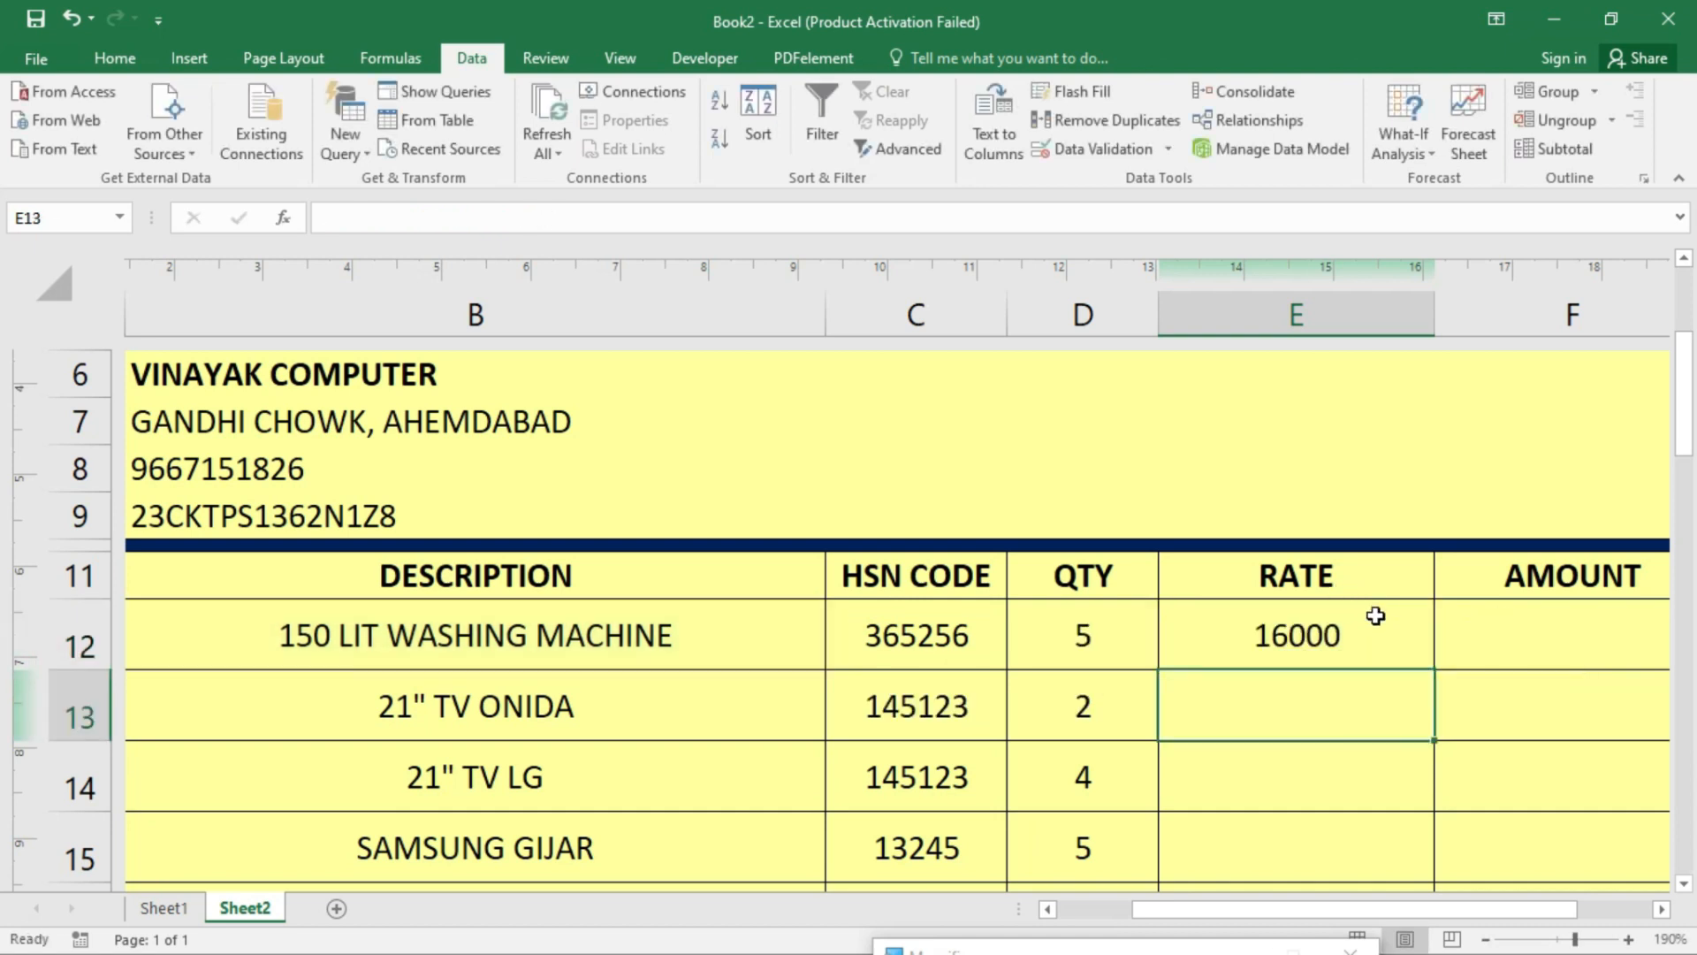
pyautogui.click(1375, 618)
# - Wrap E12's rate lookup as =IFERROR(VLOOKUP(B12,item_detail,3,0),"")
pyautogui.doubleClick(1373, 629)
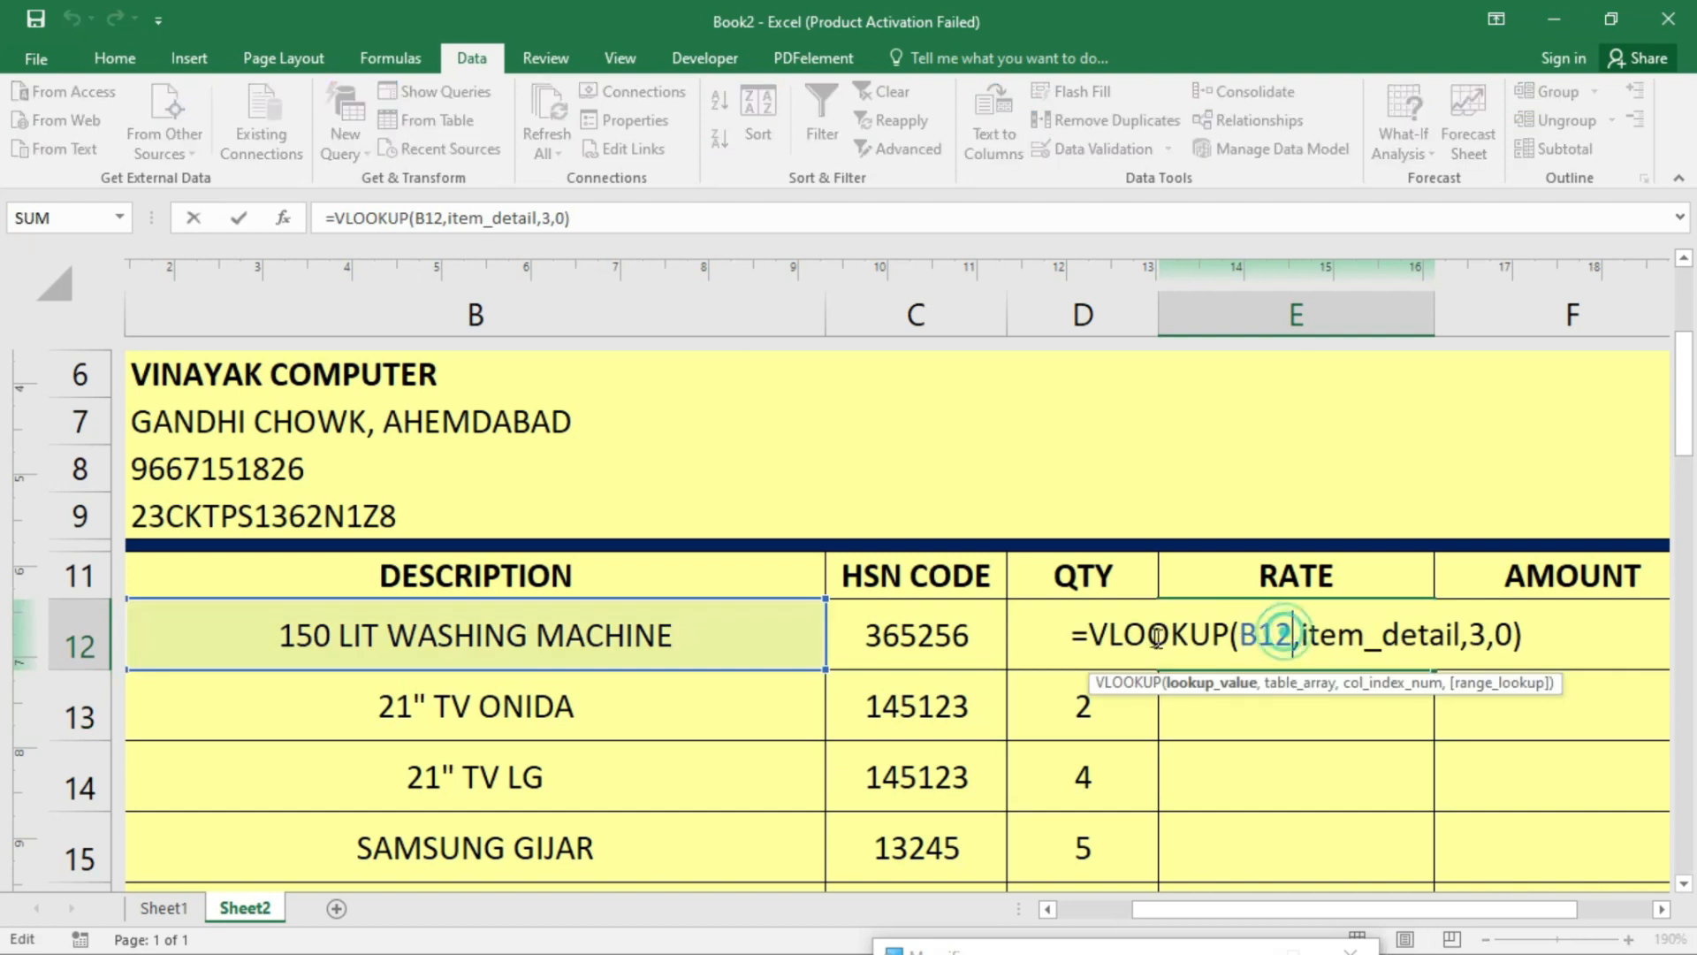
pyautogui.click(1094, 639)
pyautogui.write('iff')
pyautogui.press('BackSpace')
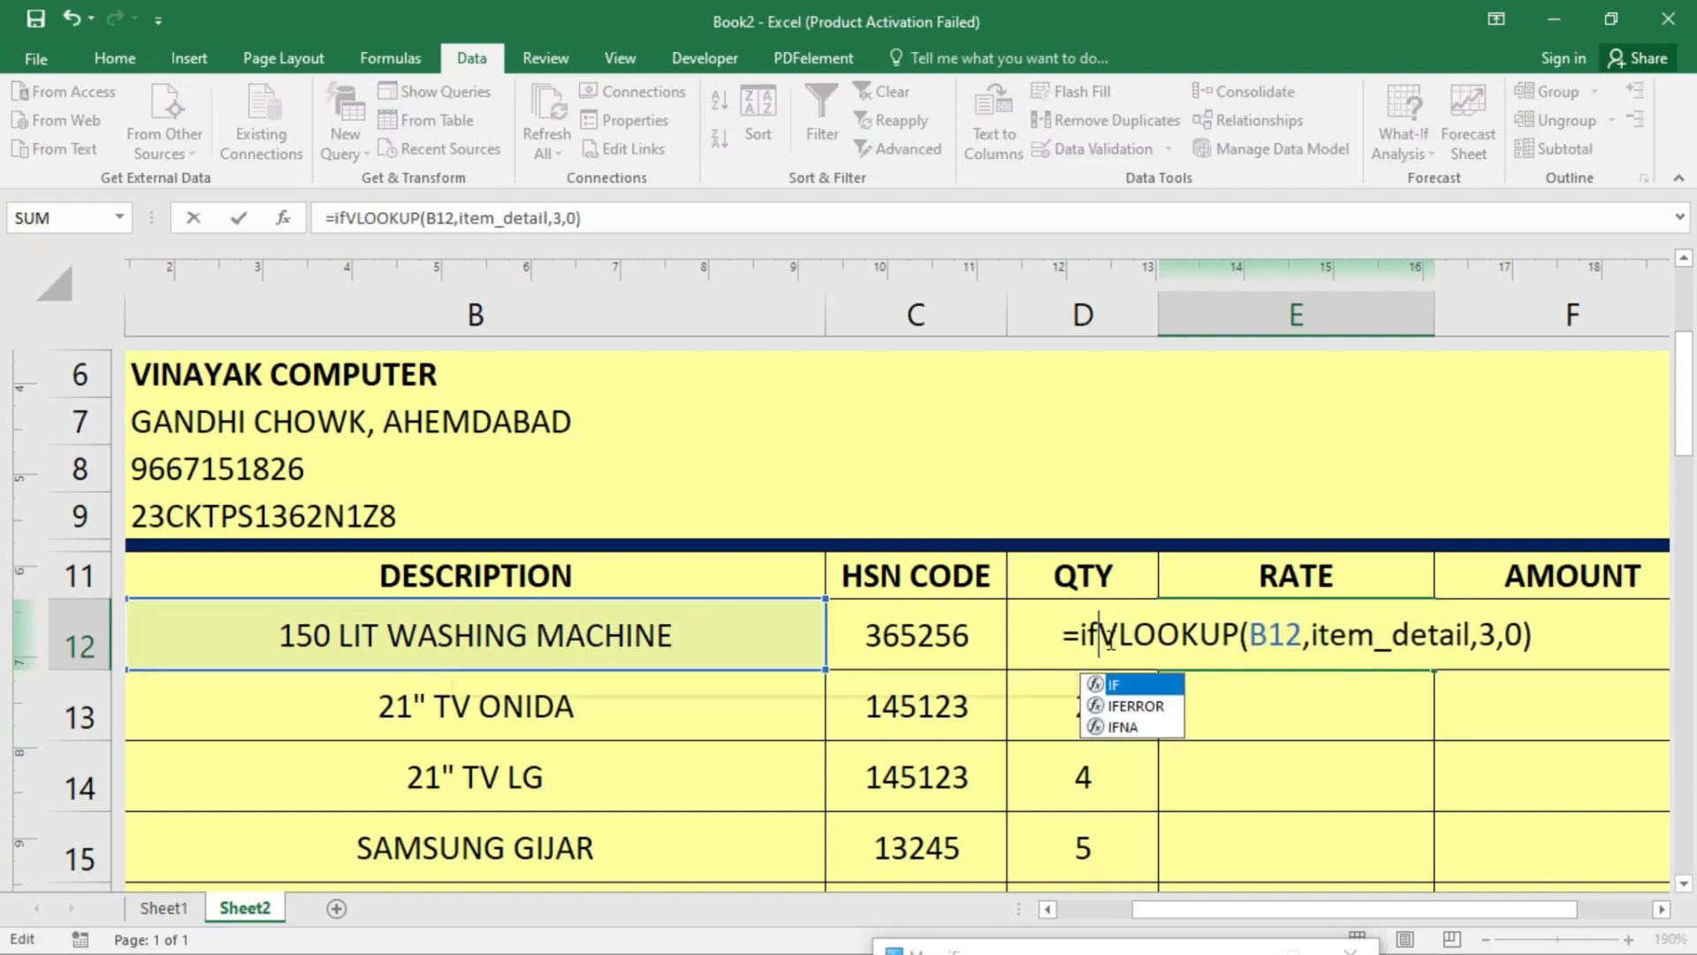
pyautogui.press('Down')
pyautogui.press('Tab')
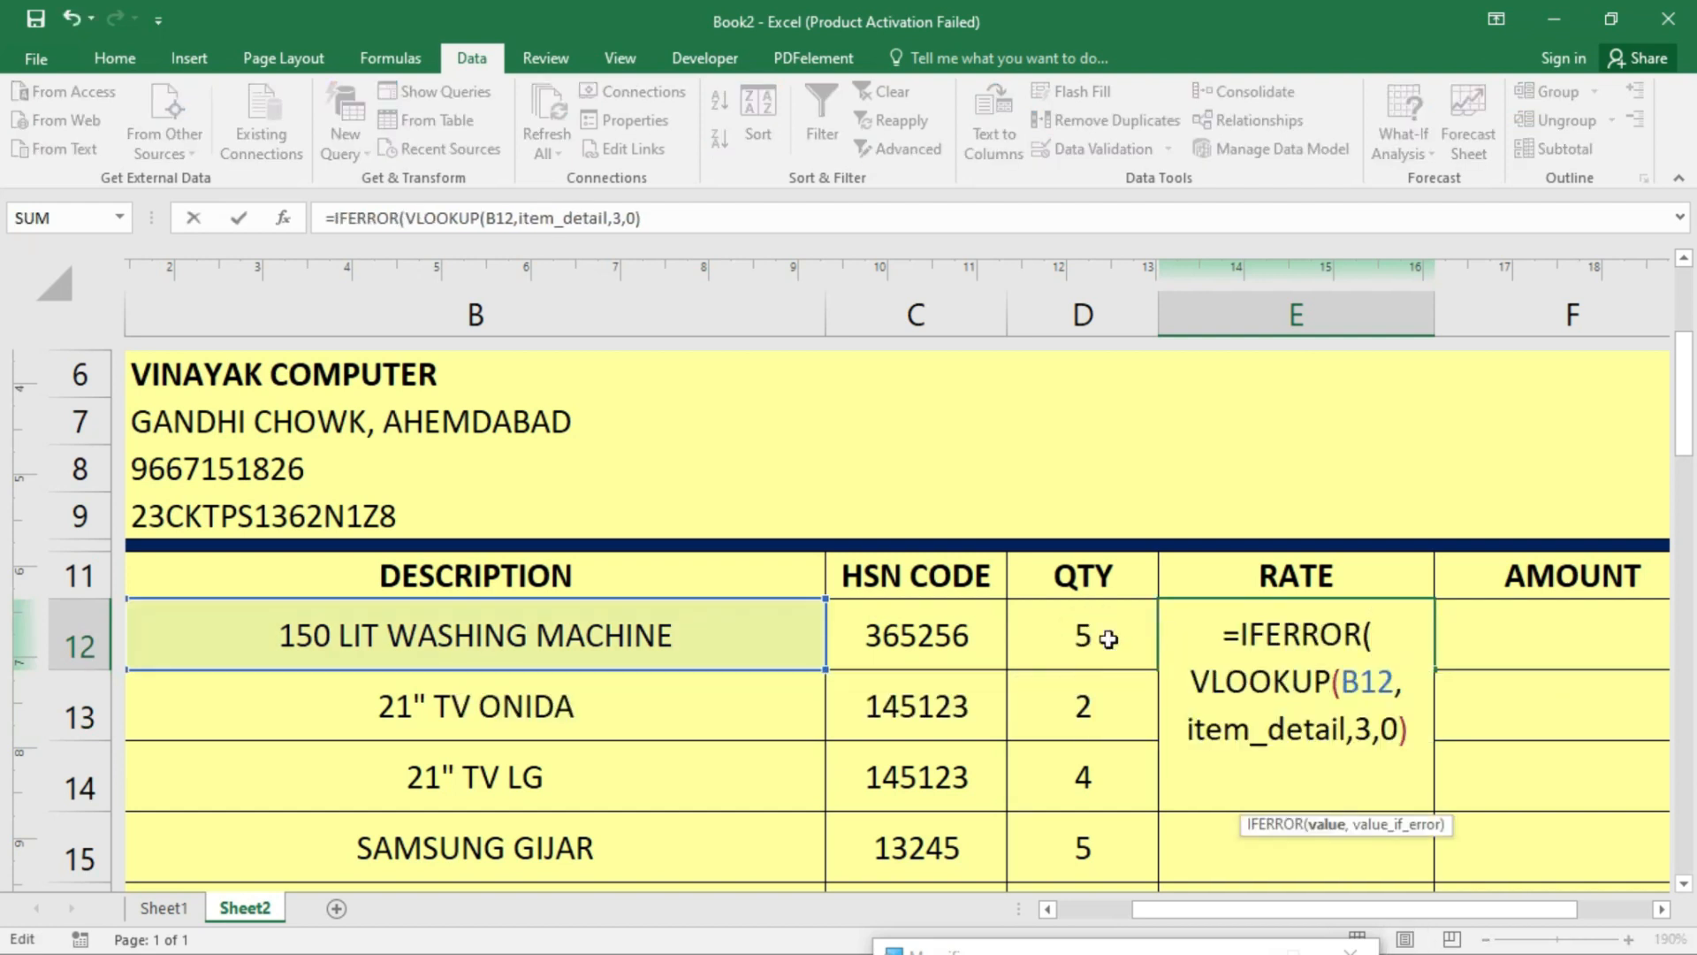
pyautogui.press('Down')
pyautogui.press('Down')
pyautogui.press('End')
pyautogui.write(',00')
pyautogui.press('BackSpace')
pyautogui.press('BackSpace')
pyautogui.write('"")')
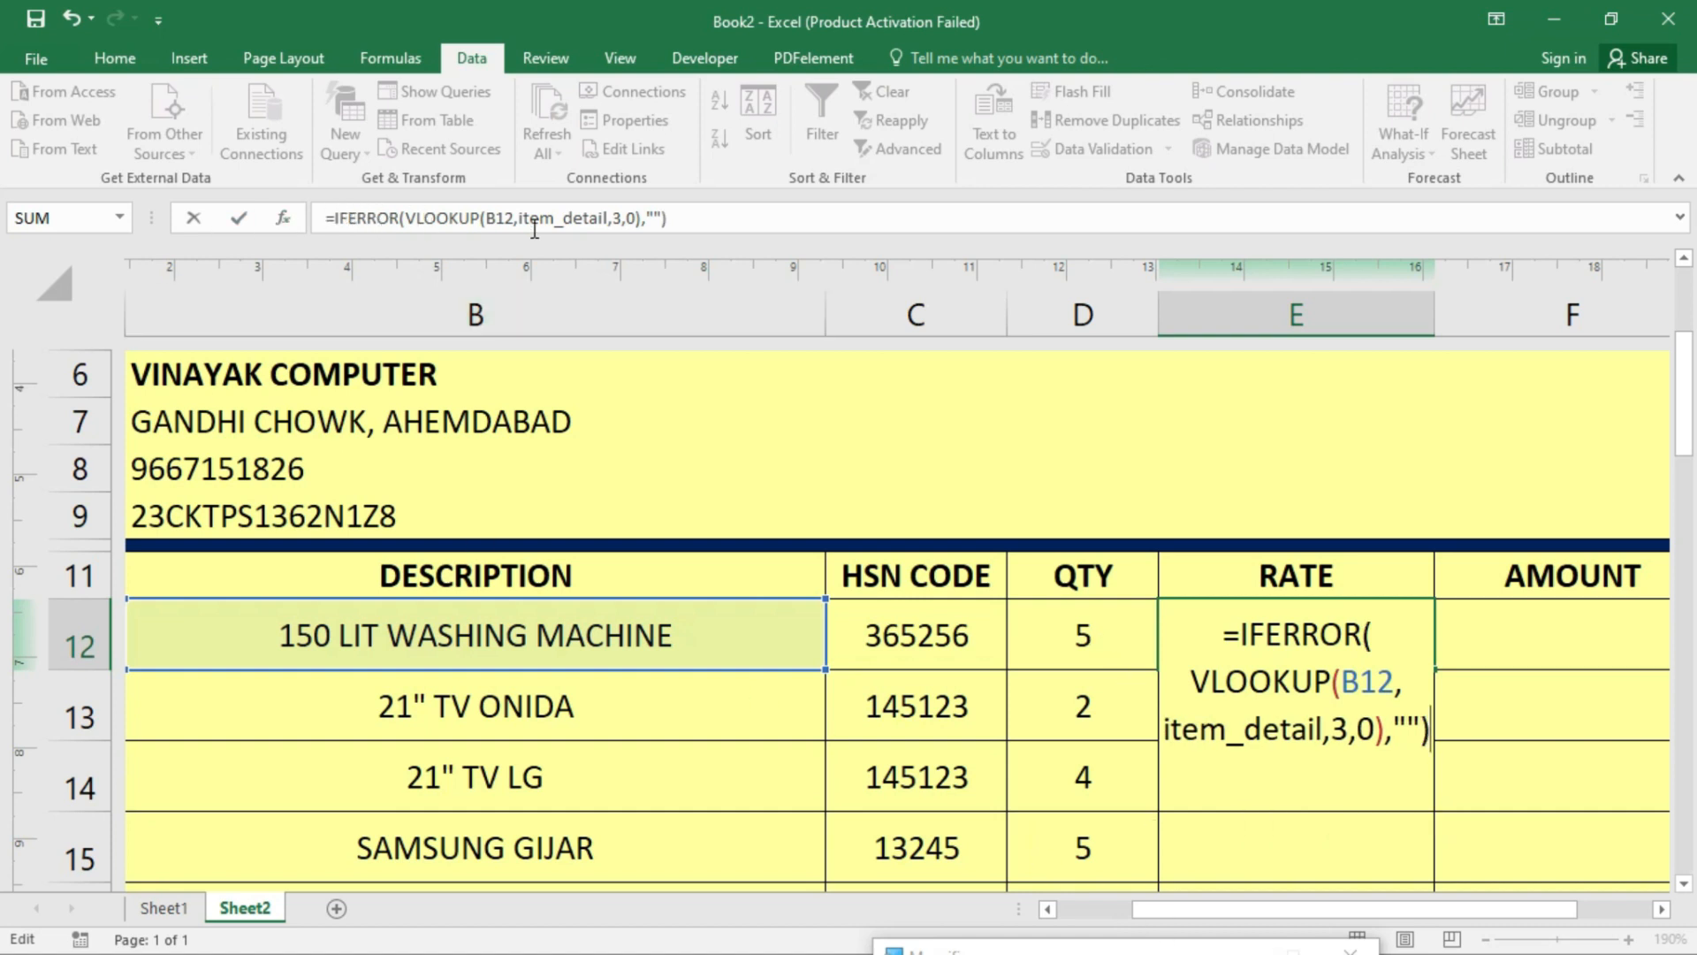
pyautogui.press('Return')
# - Fill the rate formula down the items, showing 16000, 9000, 12000, 2500 and 16000
pyautogui.click(1379, 634)
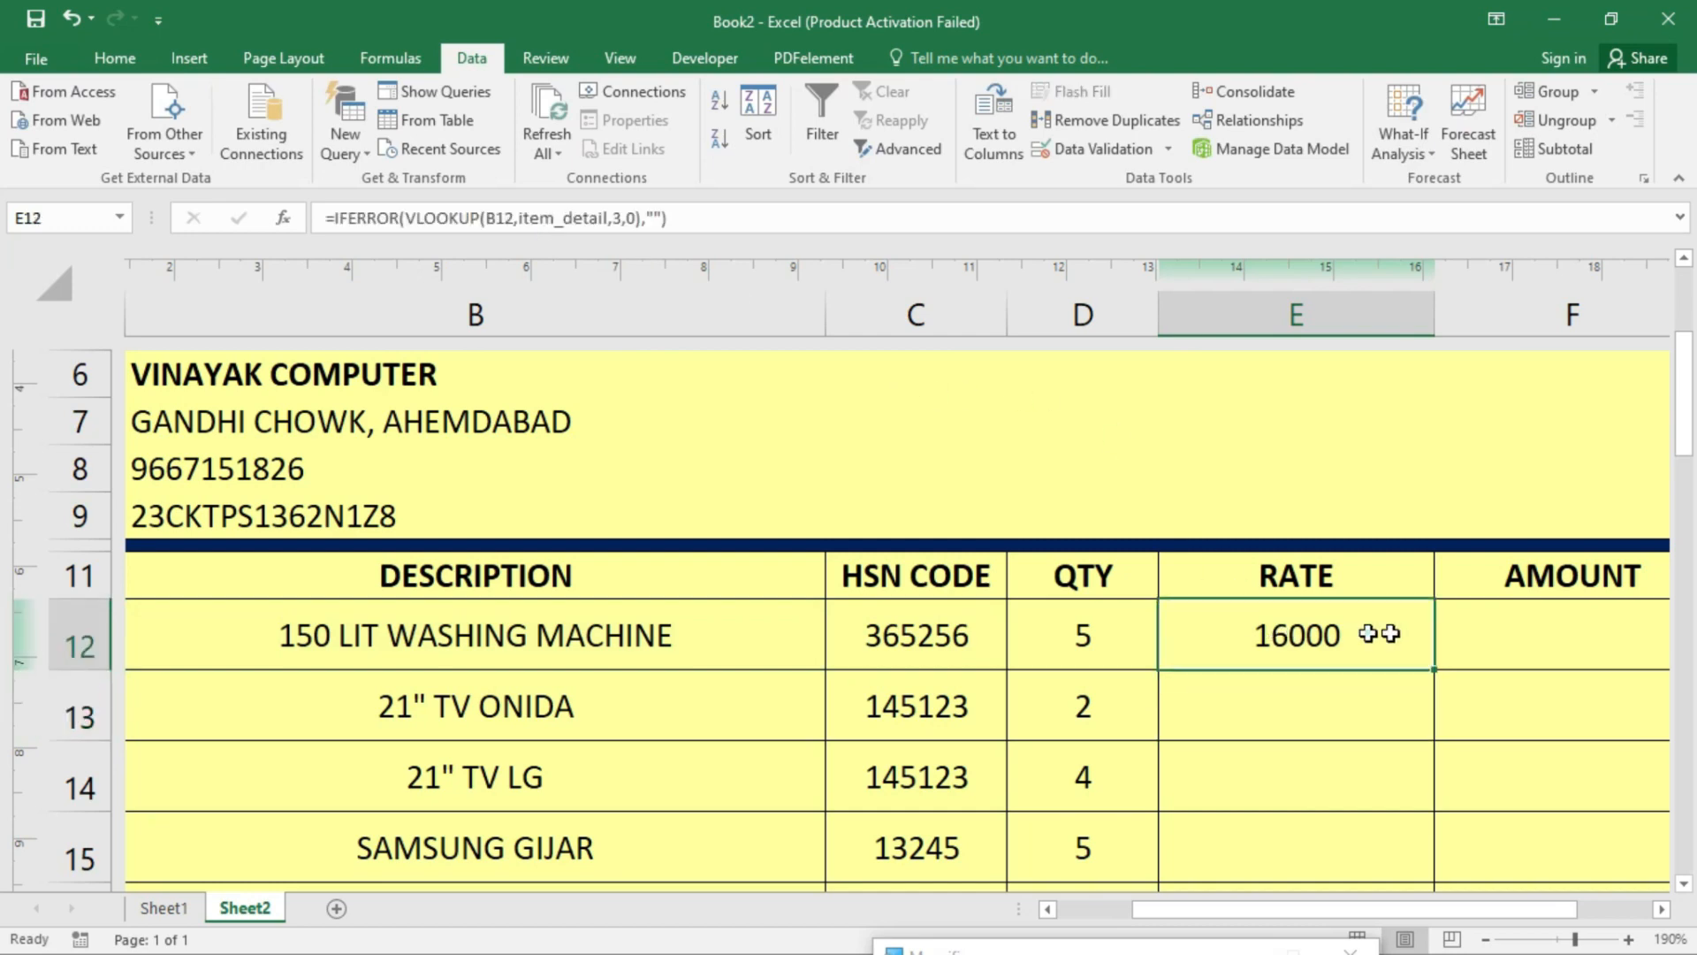
pyautogui.moveTo(1433, 669)
pyautogui.mouseDown()
pyautogui.moveTo(1443, 909)
pyautogui.moveTo(1467, 760)
pyautogui.mouseUp()
pyautogui.scroll(1, 1304, 643)
pyautogui.scroll(6, 1304, 643)
pyautogui.scroll(-4, 1299, 698)
pyautogui.click(1313, 598)
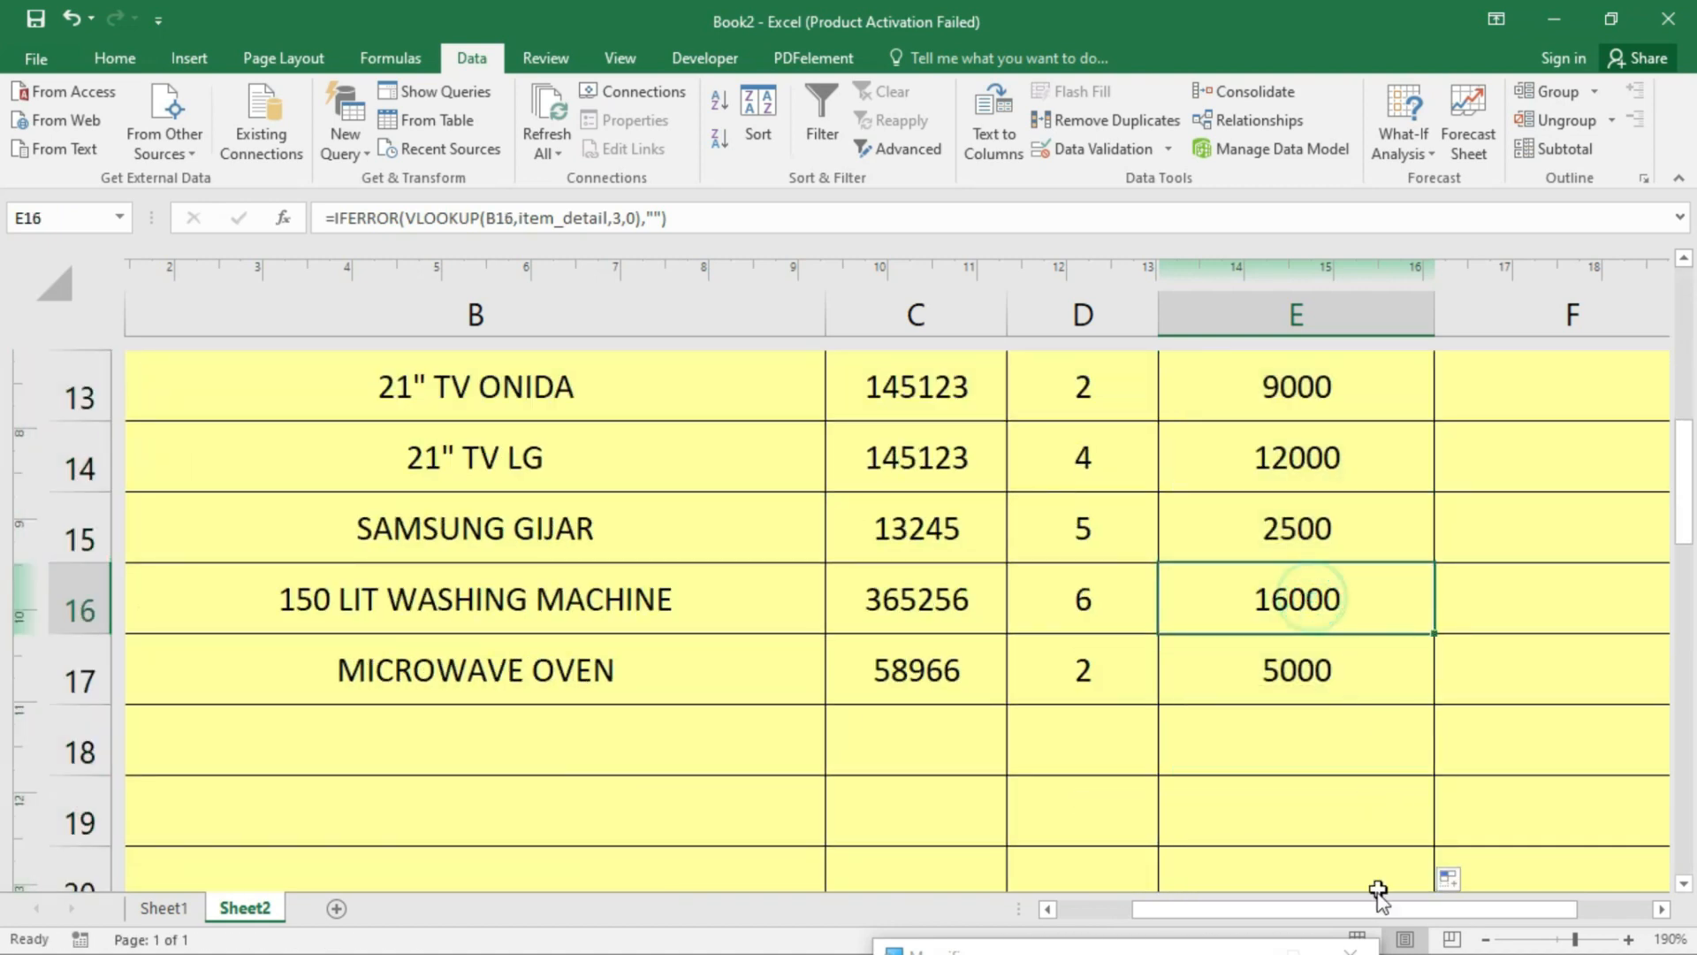
pyautogui.moveTo(1375, 909); pyautogui.dragTo(1450, 909)
pyautogui.scroll(2, 730, 708)
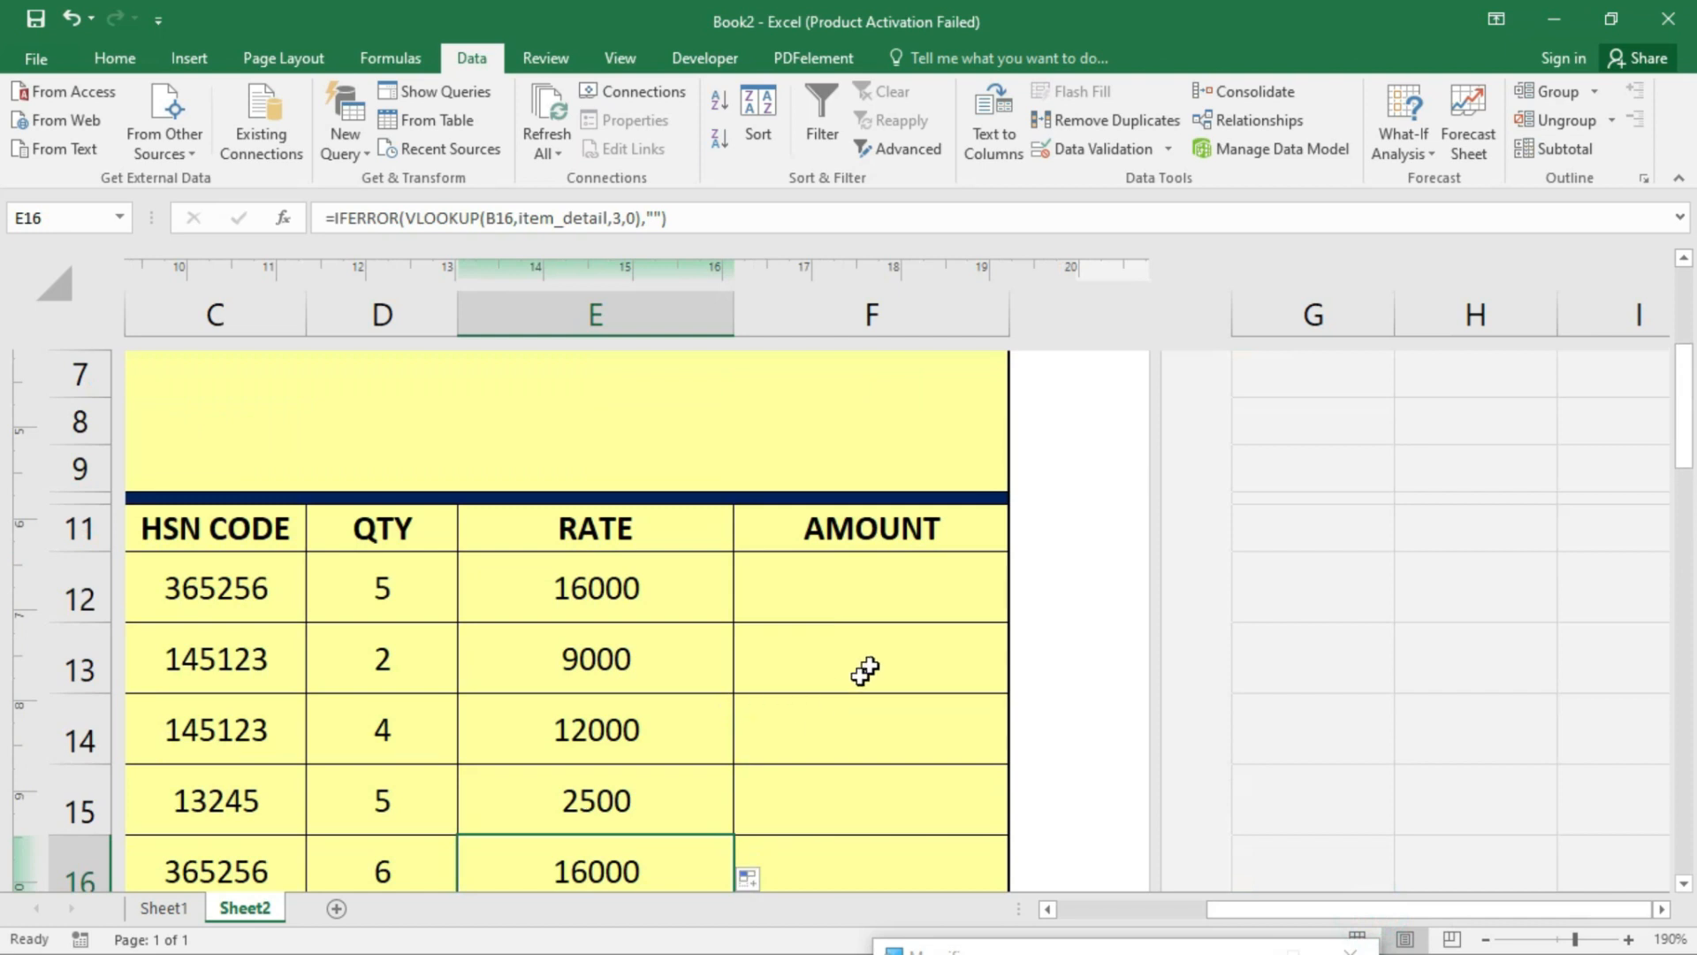
# - Enter =D12*E12 in F12 so the washing machine's amount shows 80000
pyautogui.click(875, 579)
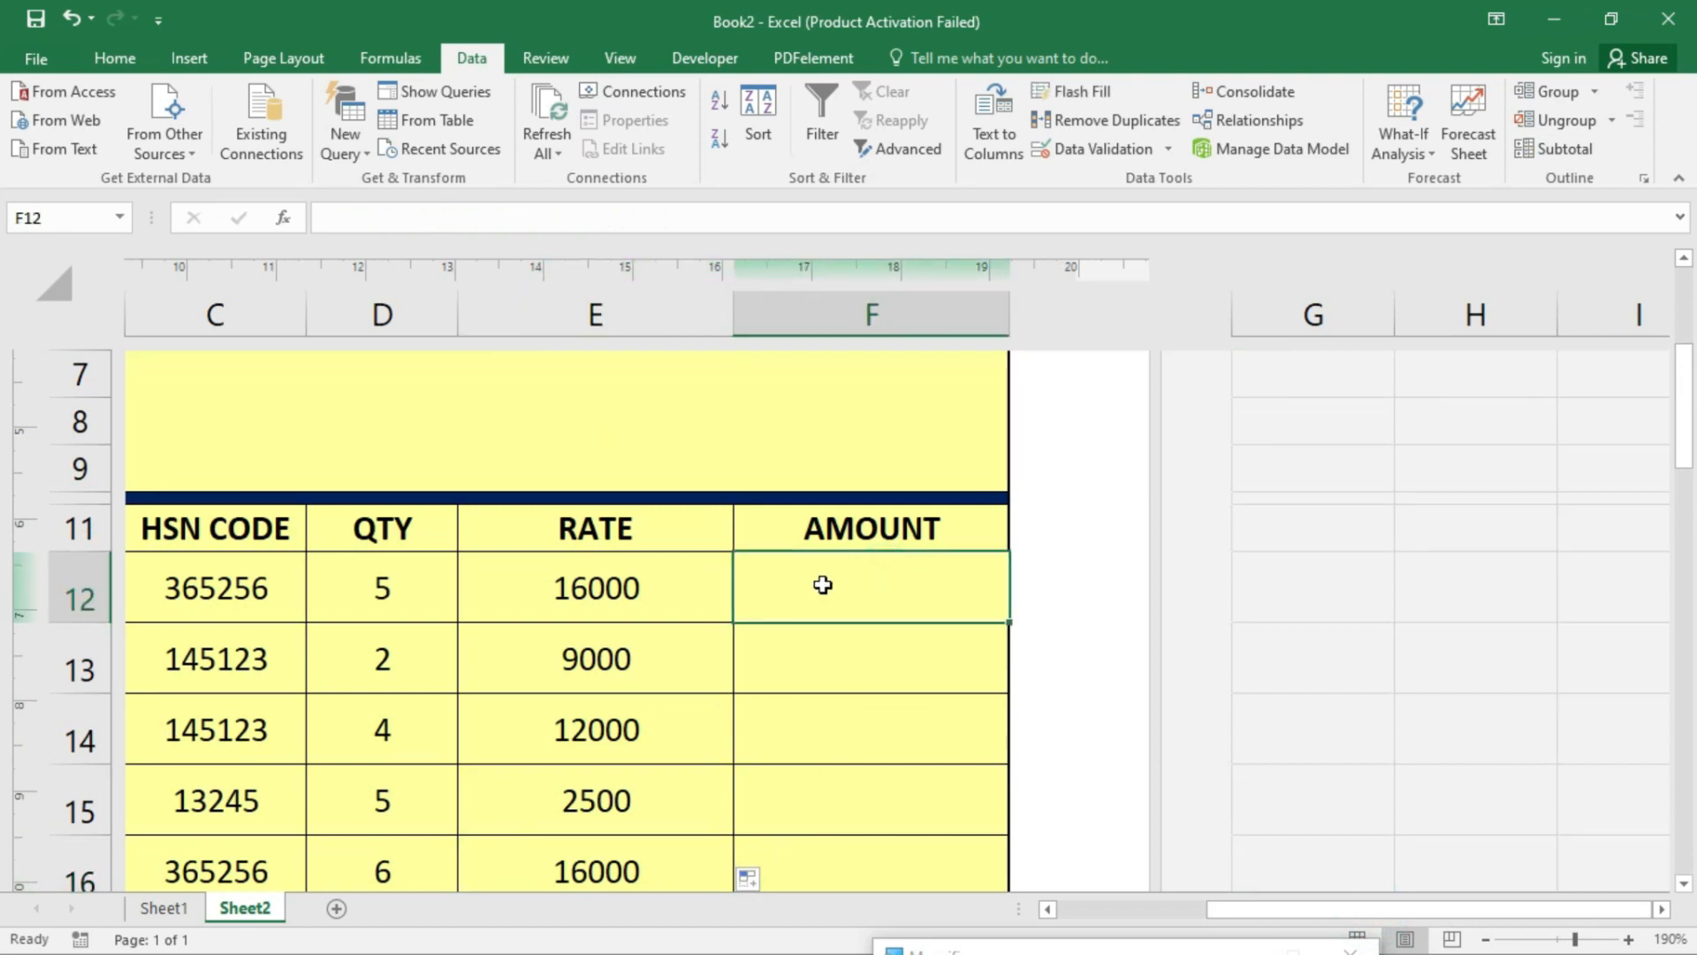
pyautogui.moveTo(1371, 911); pyautogui.dragTo(1314, 919)
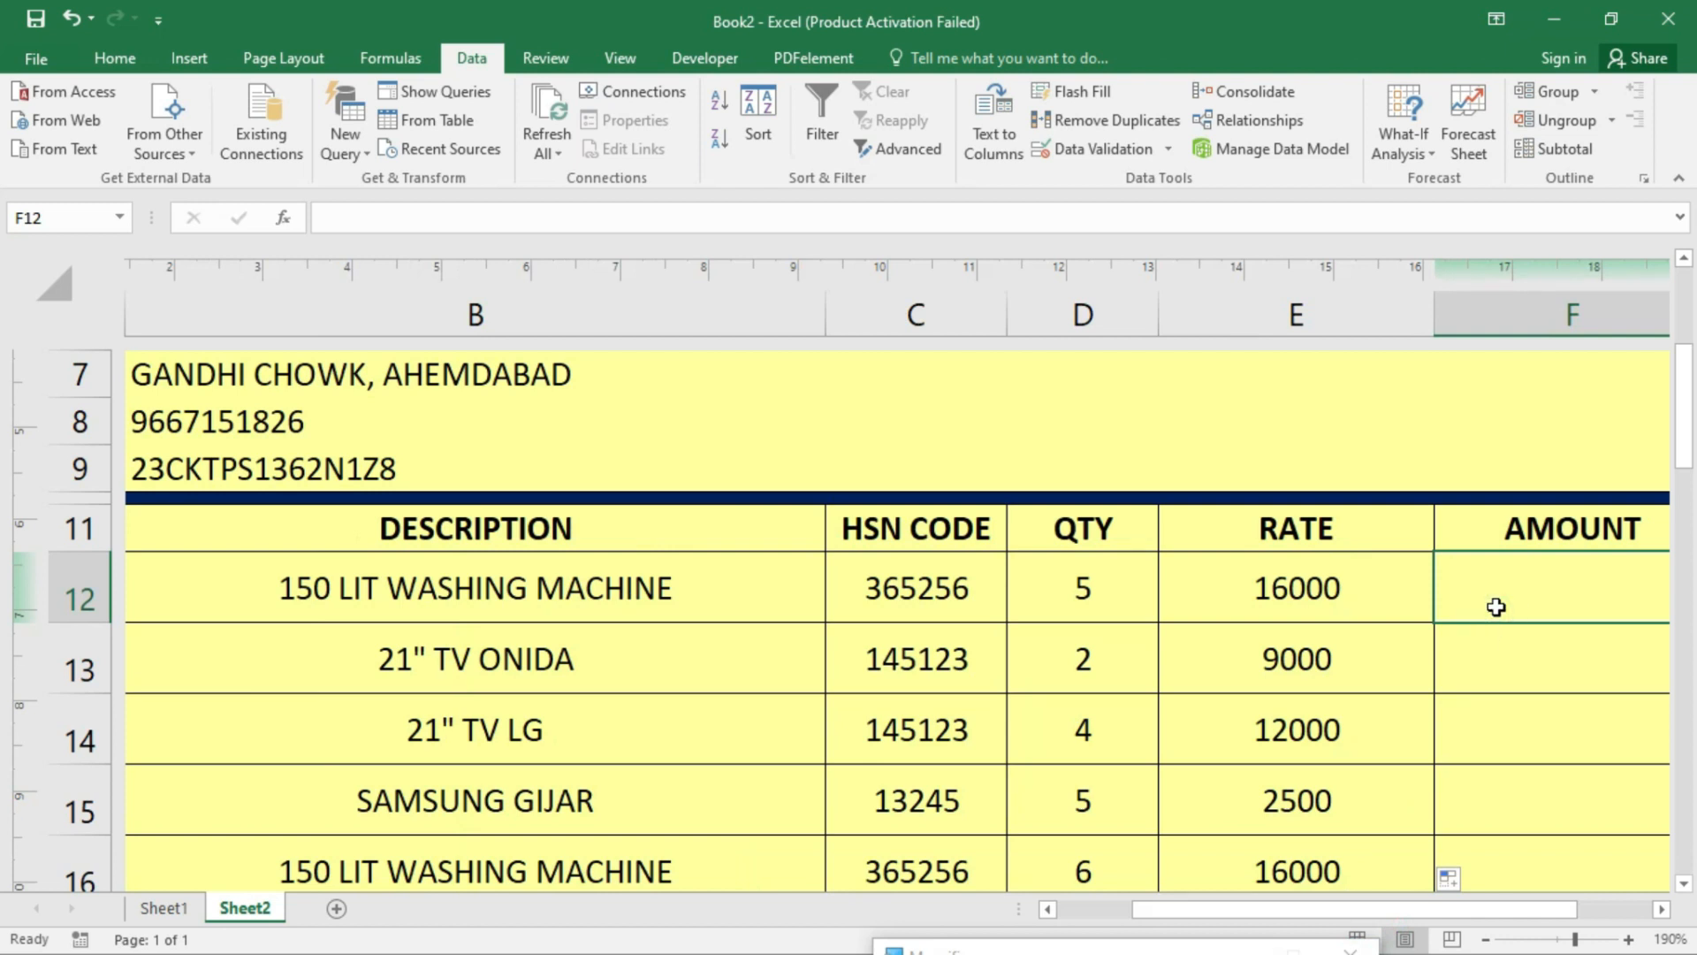
pyautogui.hscroll(2, 1492, 654)
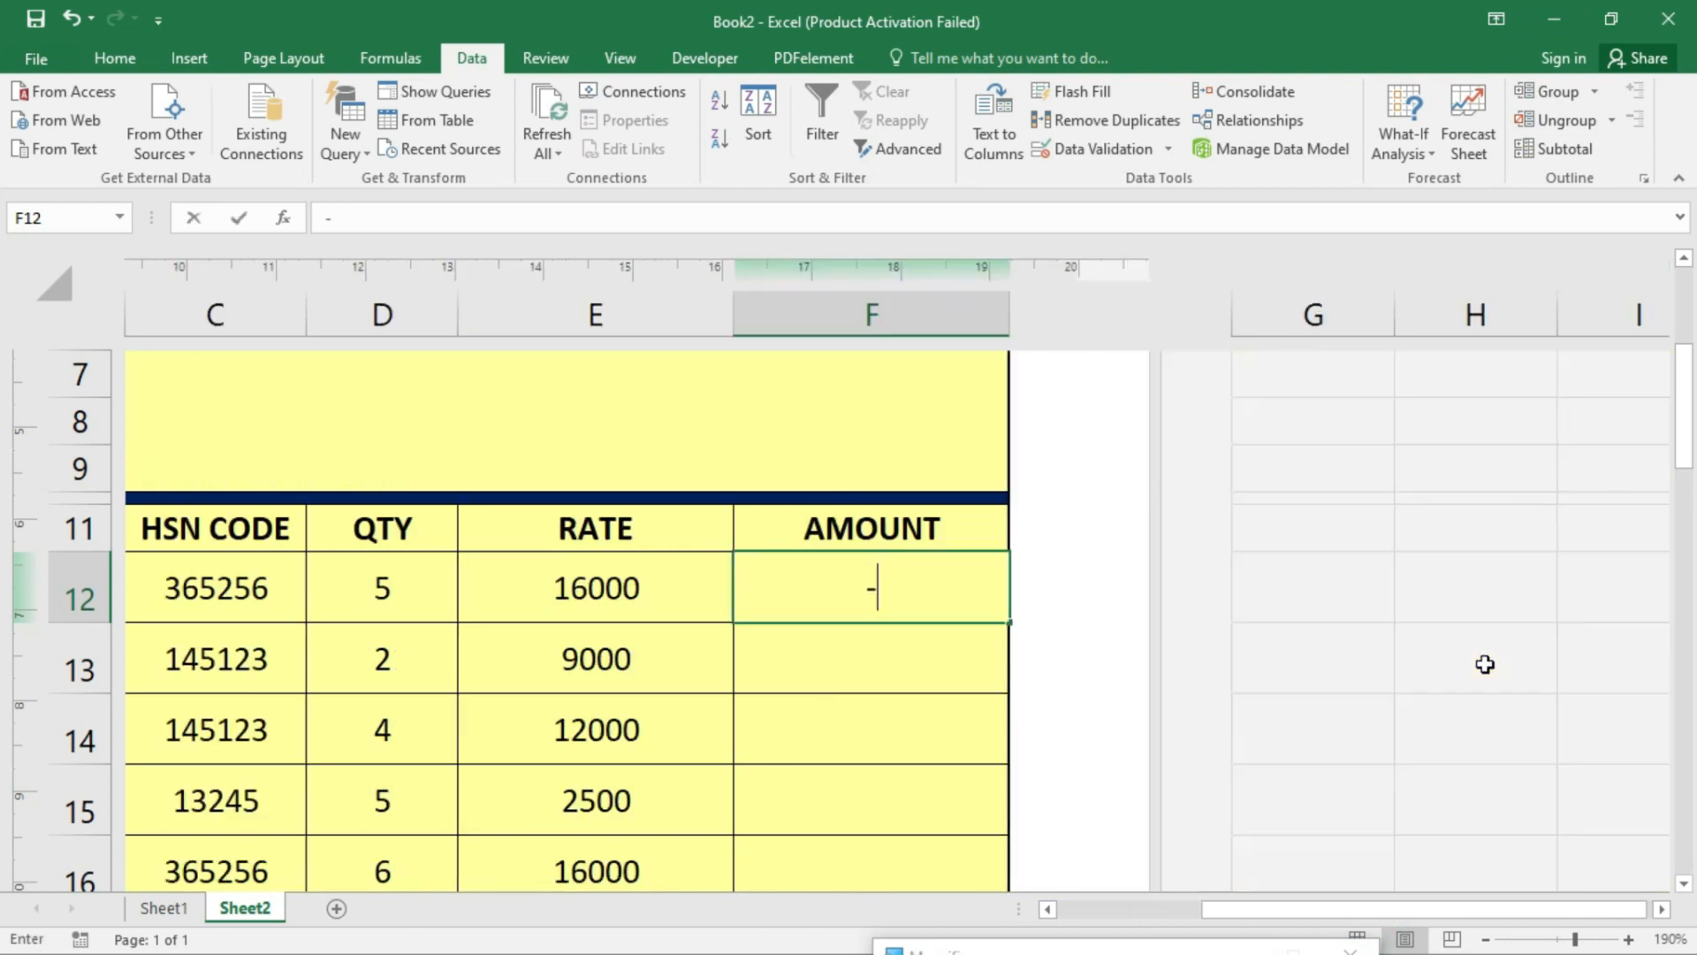
pyautogui.write('-')
pyautogui.write('=')
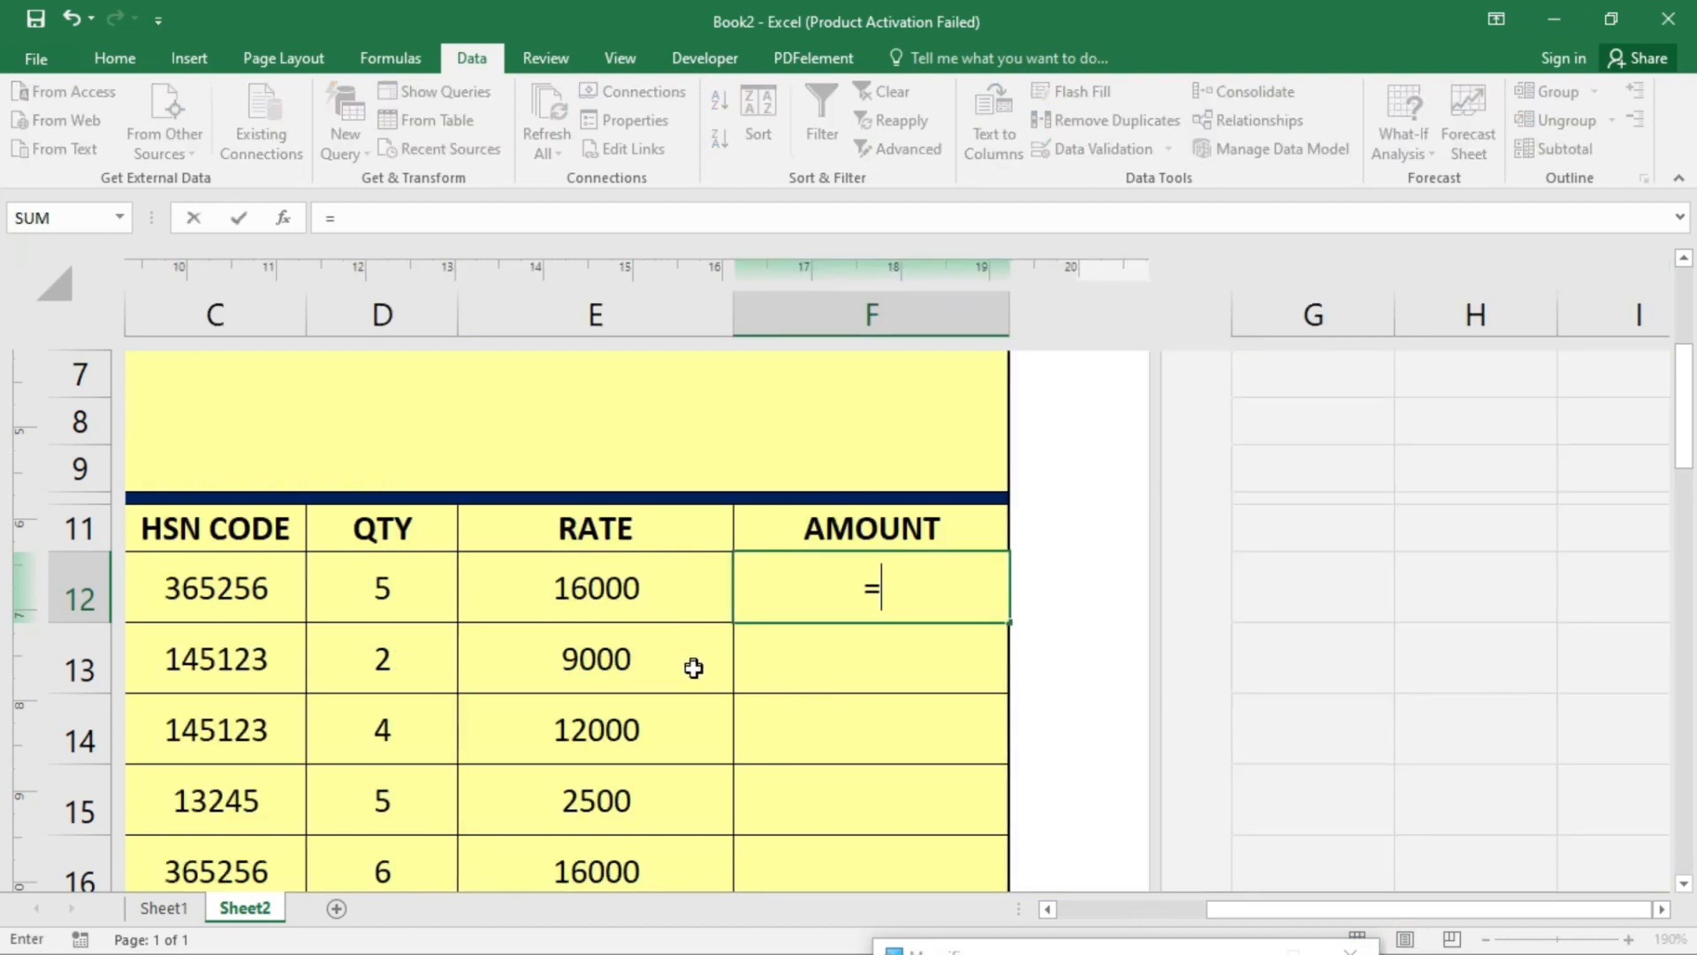
pyautogui.click(413, 601)
pyautogui.write('*')
pyautogui.click(531, 592)
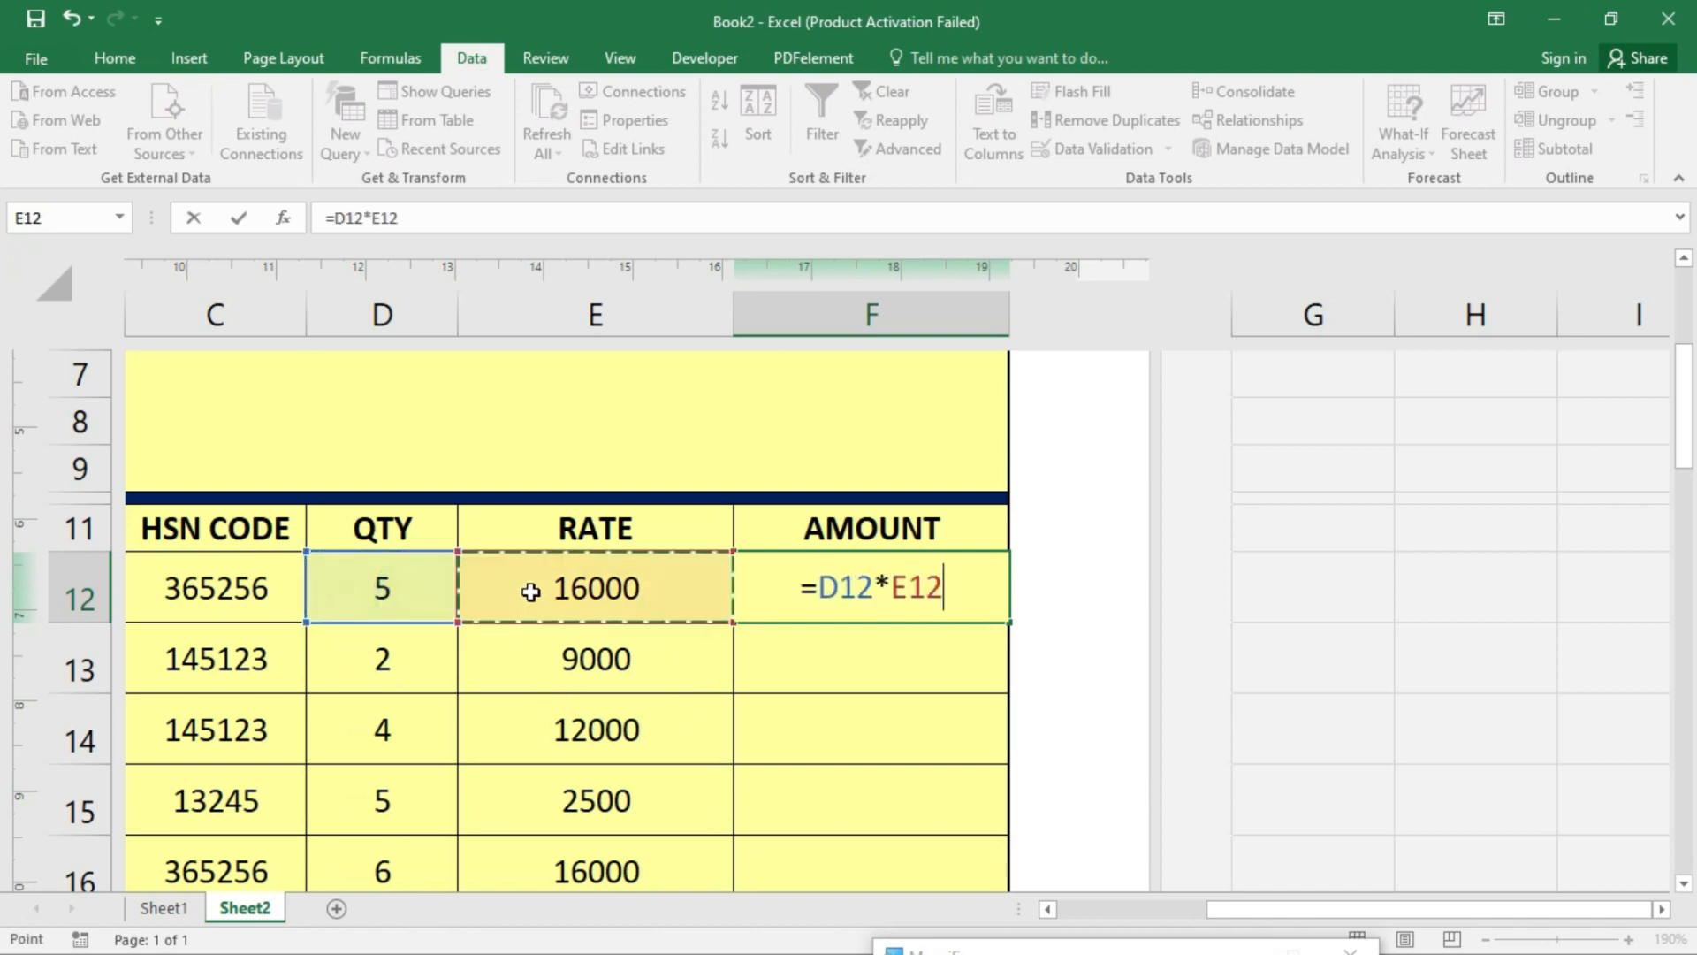
pyautogui.press('Return')
pyautogui.click(877, 570)
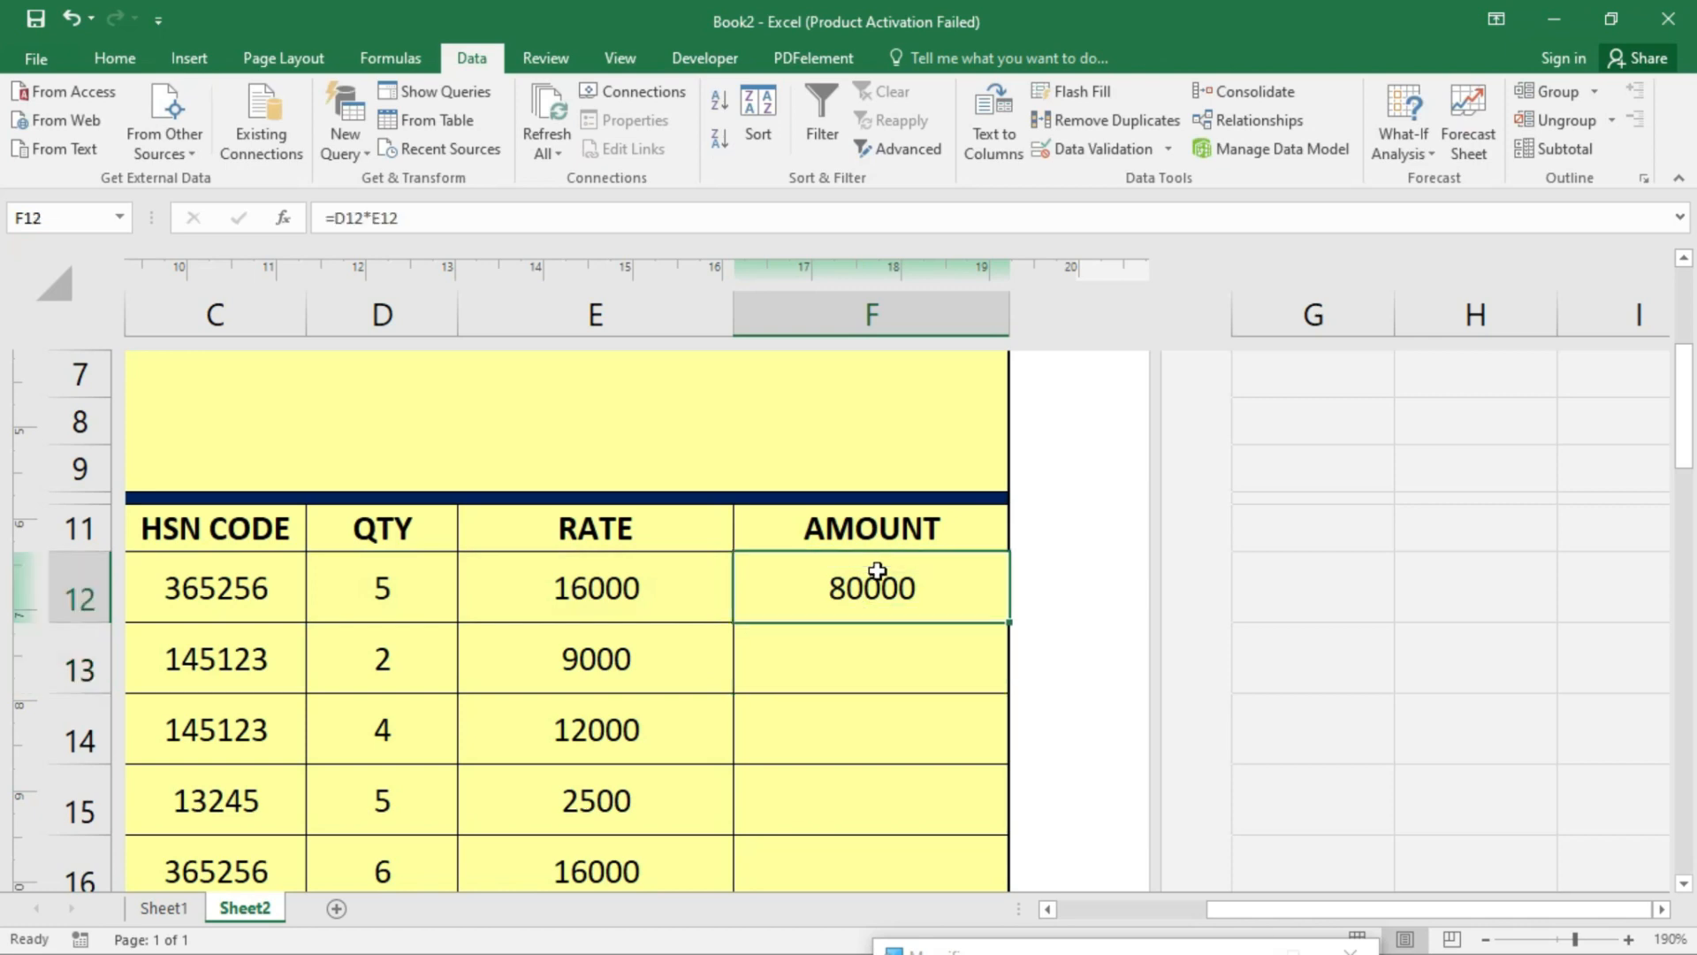
pyautogui.click(1294, 902)
pyautogui.scroll(-3, 610, 671)
# - Delete the description in B12 and check the blanked cells across row 12
pyautogui.click(670, 619)
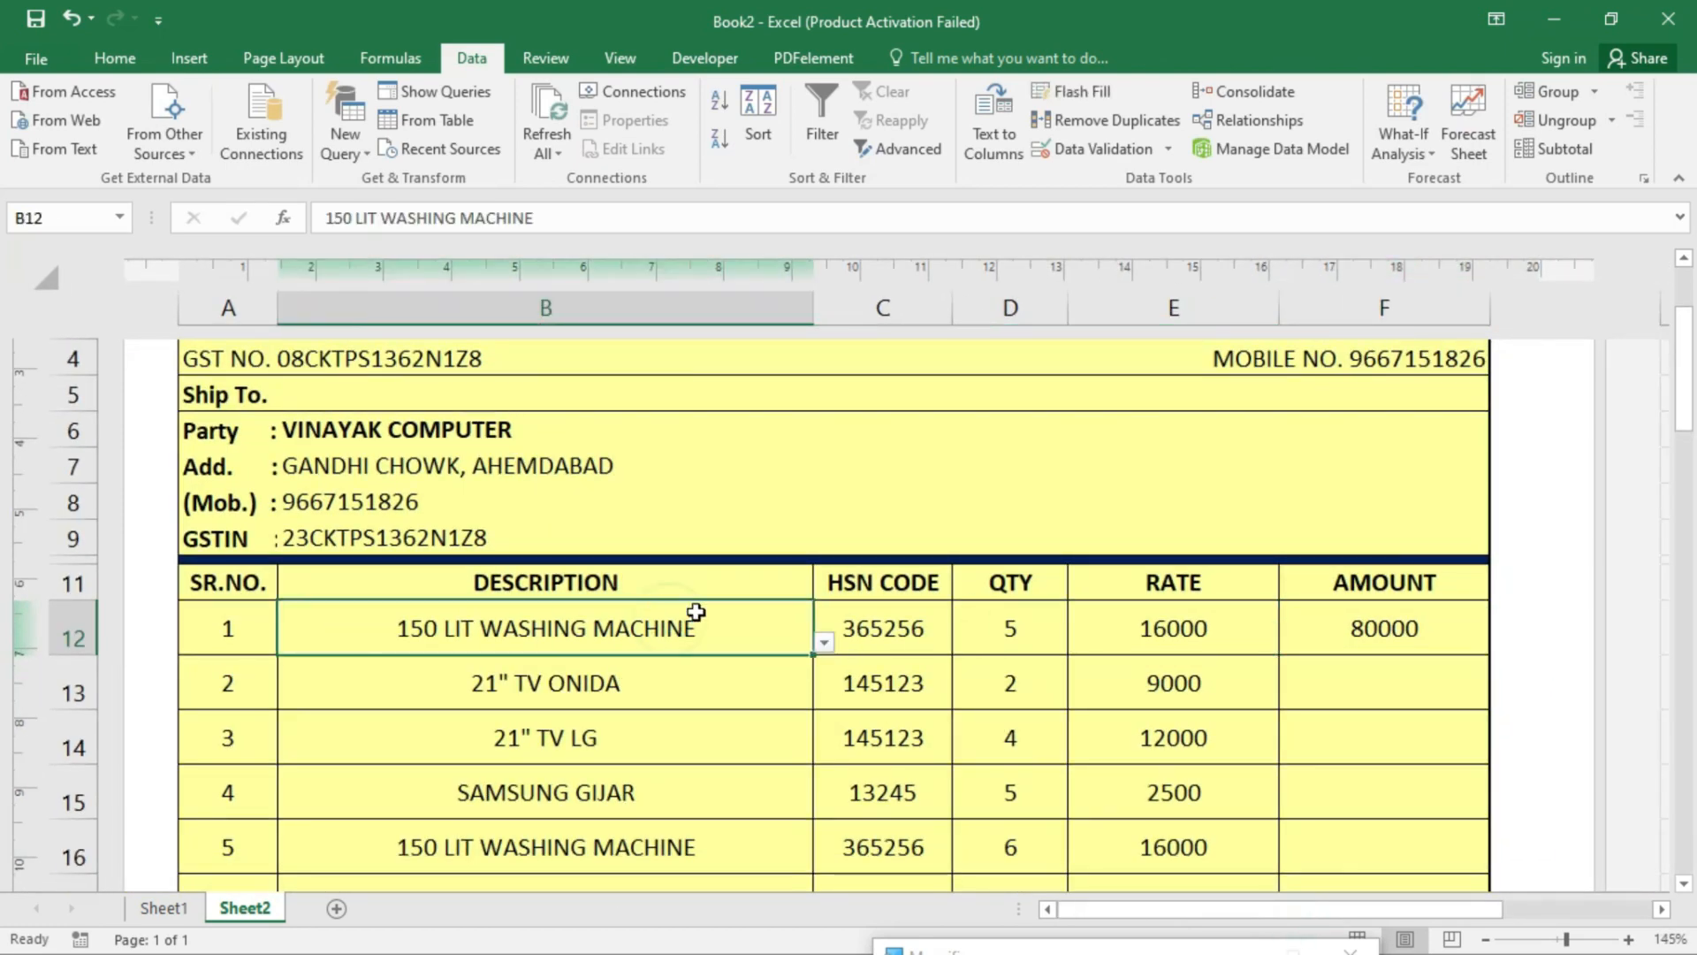
pyautogui.press('Delete')
pyautogui.press('Right')
pyautogui.press('Right')
pyautogui.press('Right')
pyautogui.press('Right')
pyautogui.press('Right')
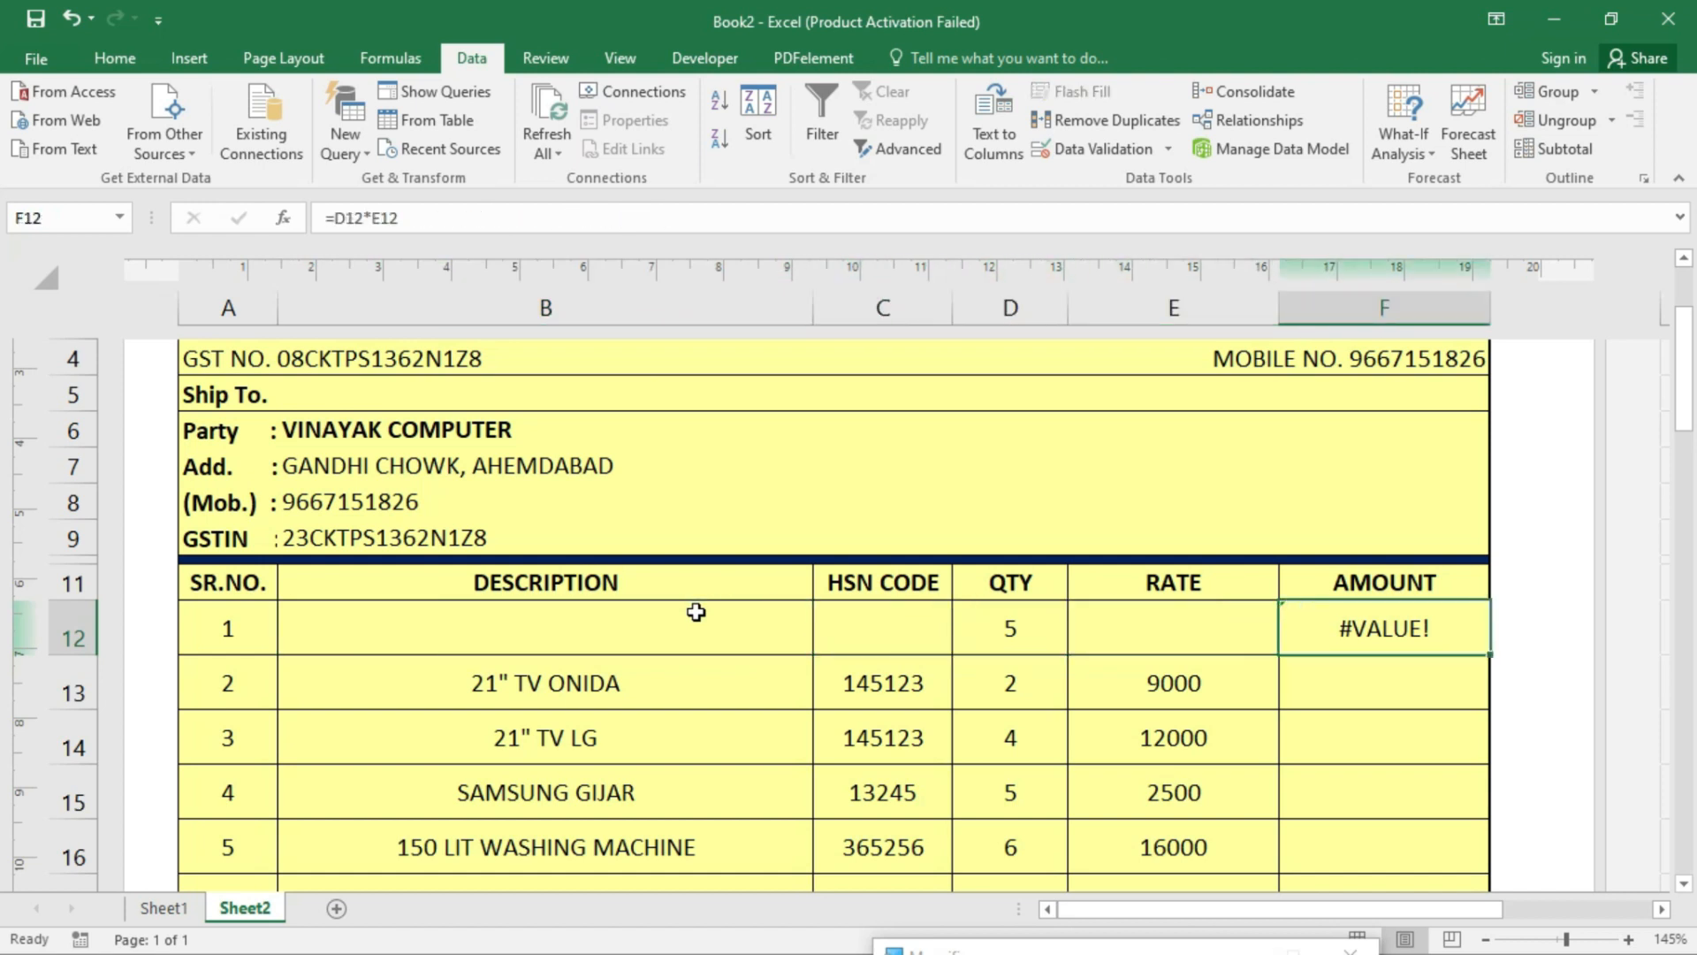
pyautogui.press('Left')
pyautogui.press('Left')
pyautogui.press('Right')
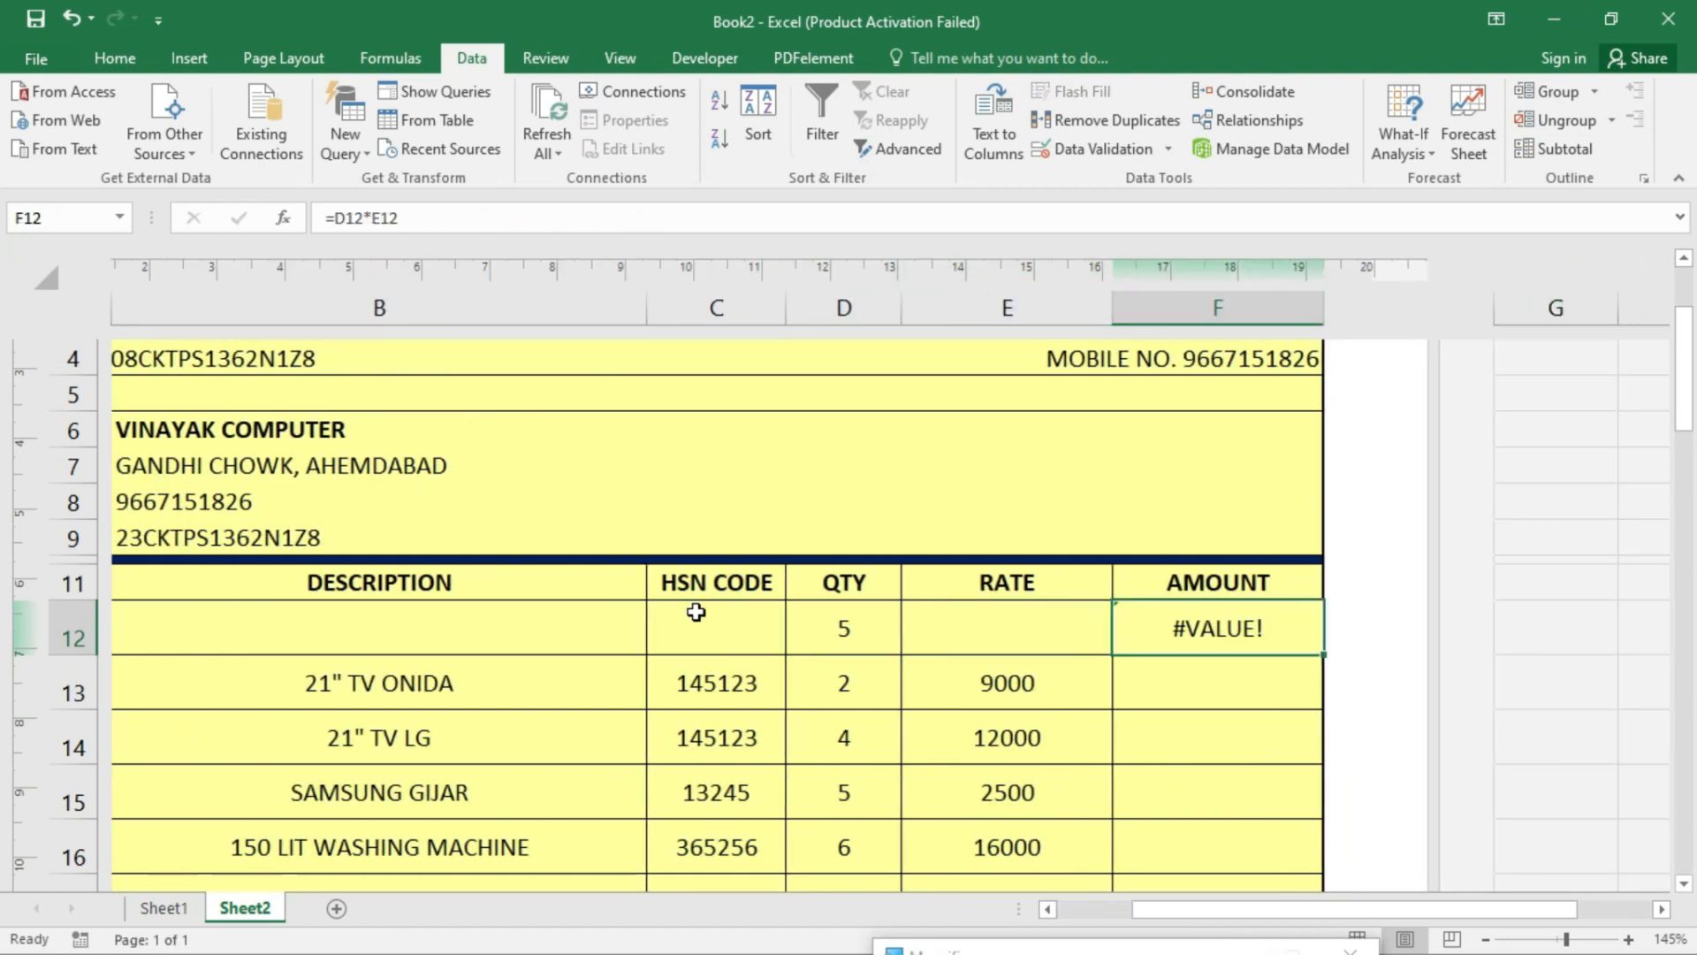
pyautogui.press('Left')
pyautogui.press('Left')
pyautogui.press('Left')
pyautogui.press('Left')
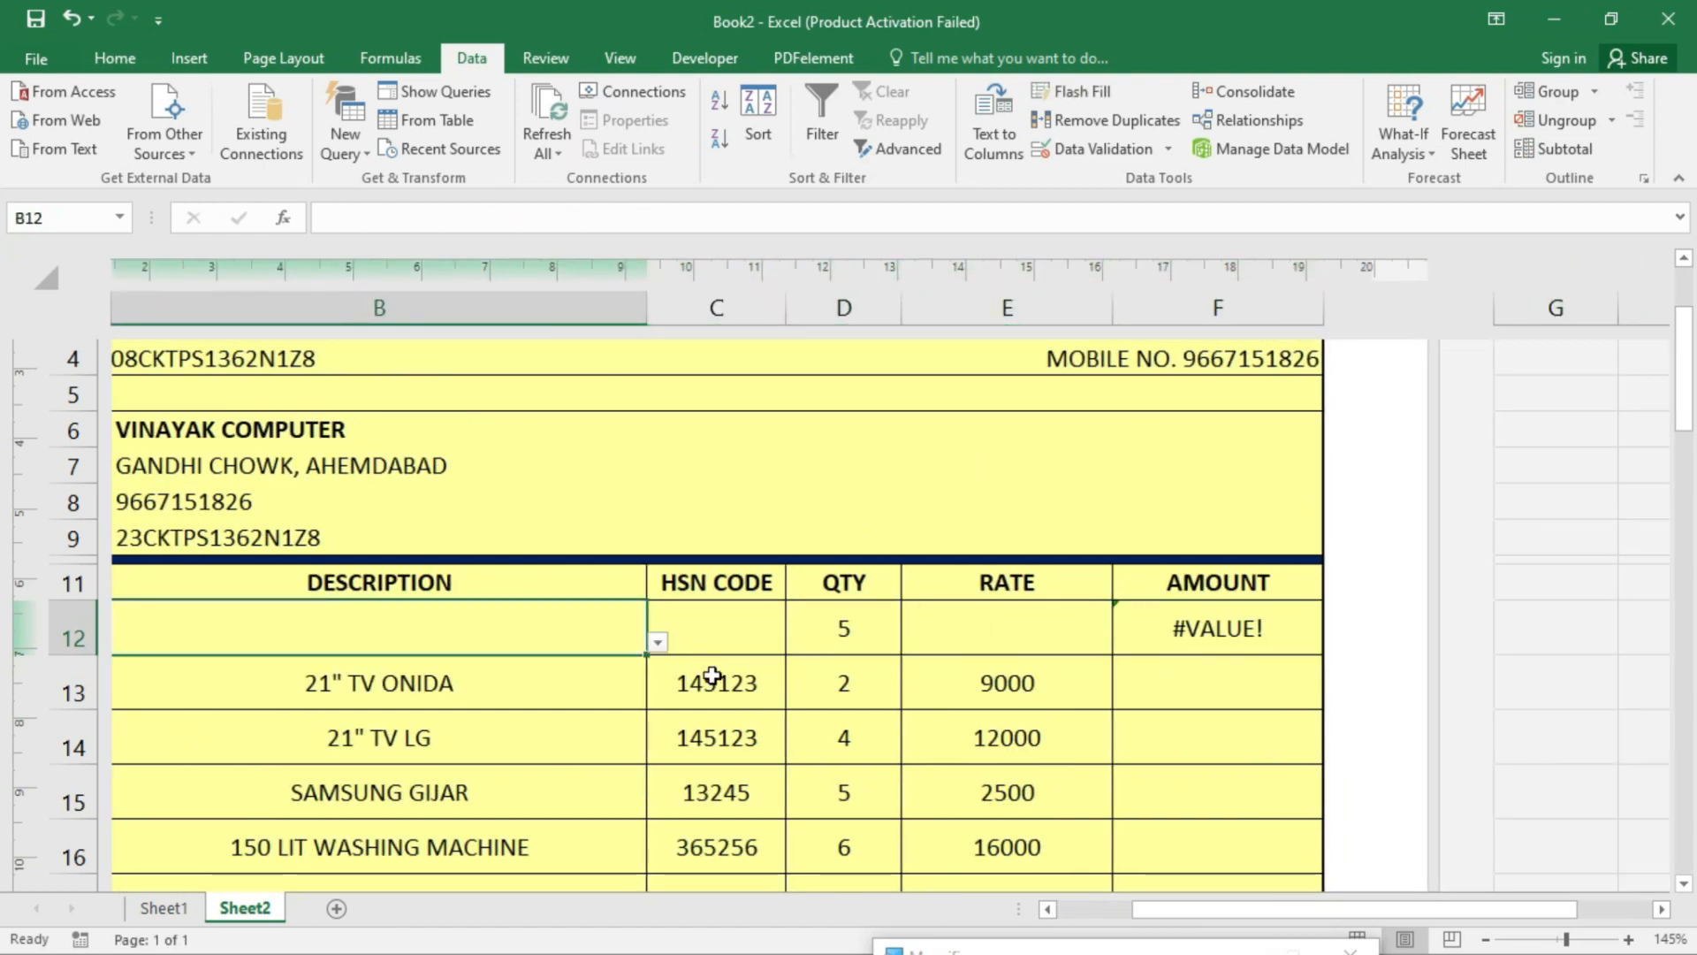
pyautogui.click(658, 642)
# - Choose 21" TV LG for the first row and change F12 to =IFERROR(D12*E12,"")
pyautogui.click(364, 695)
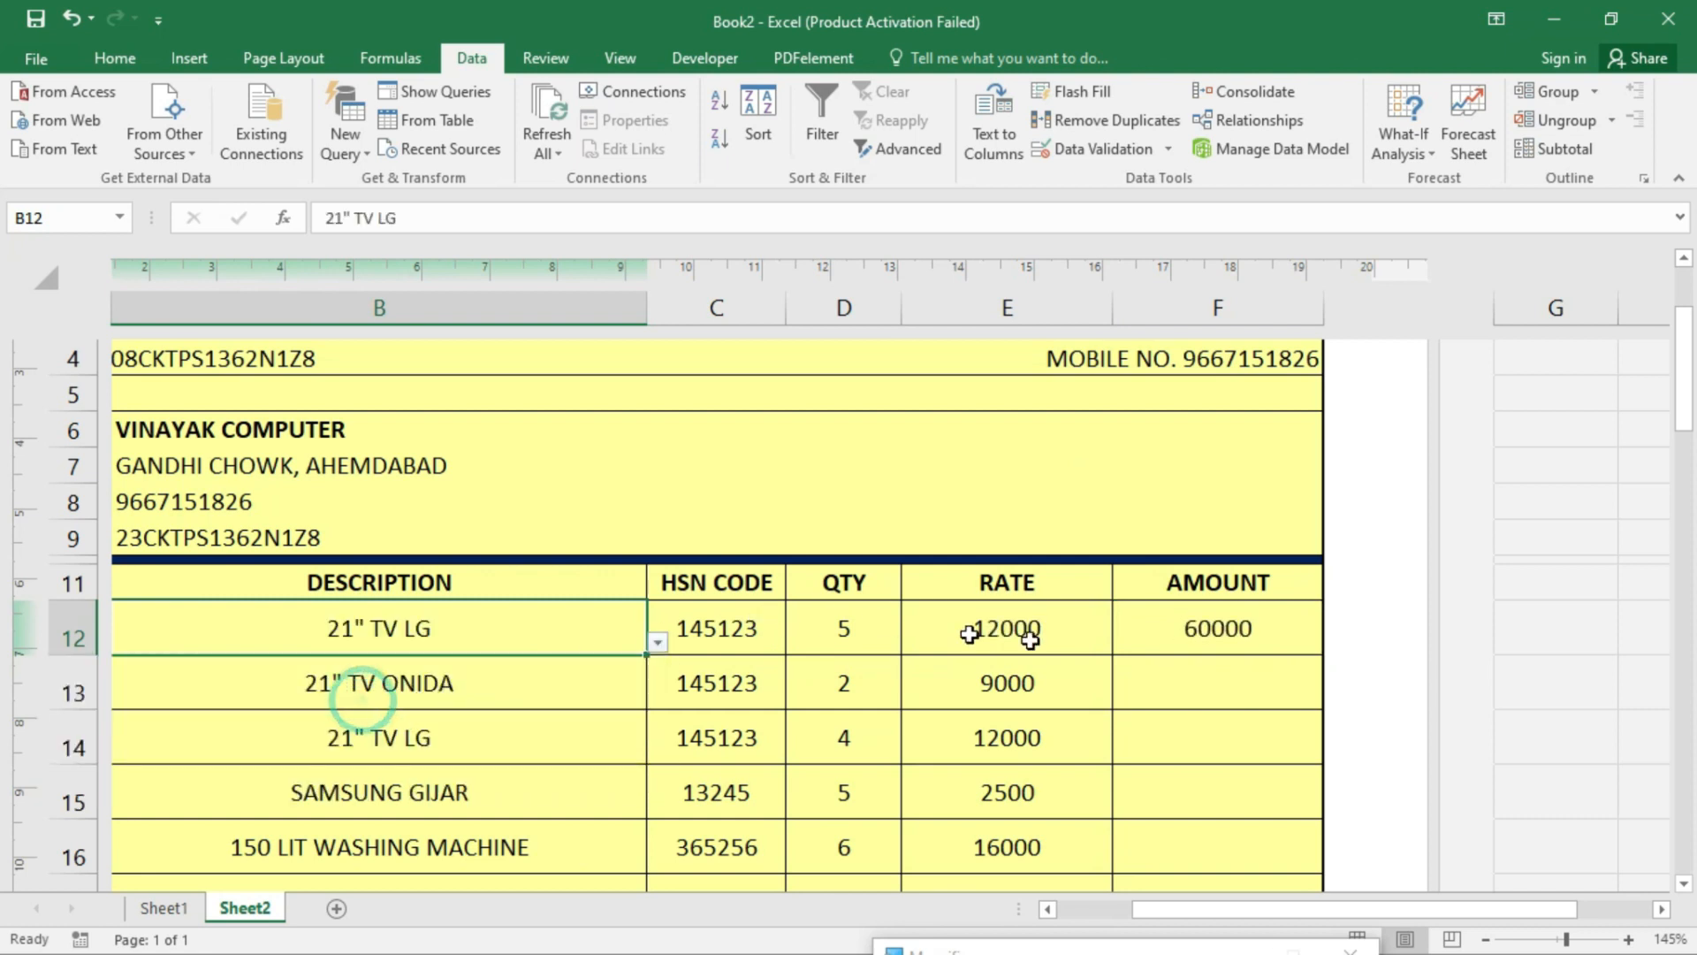
pyautogui.click(1257, 642)
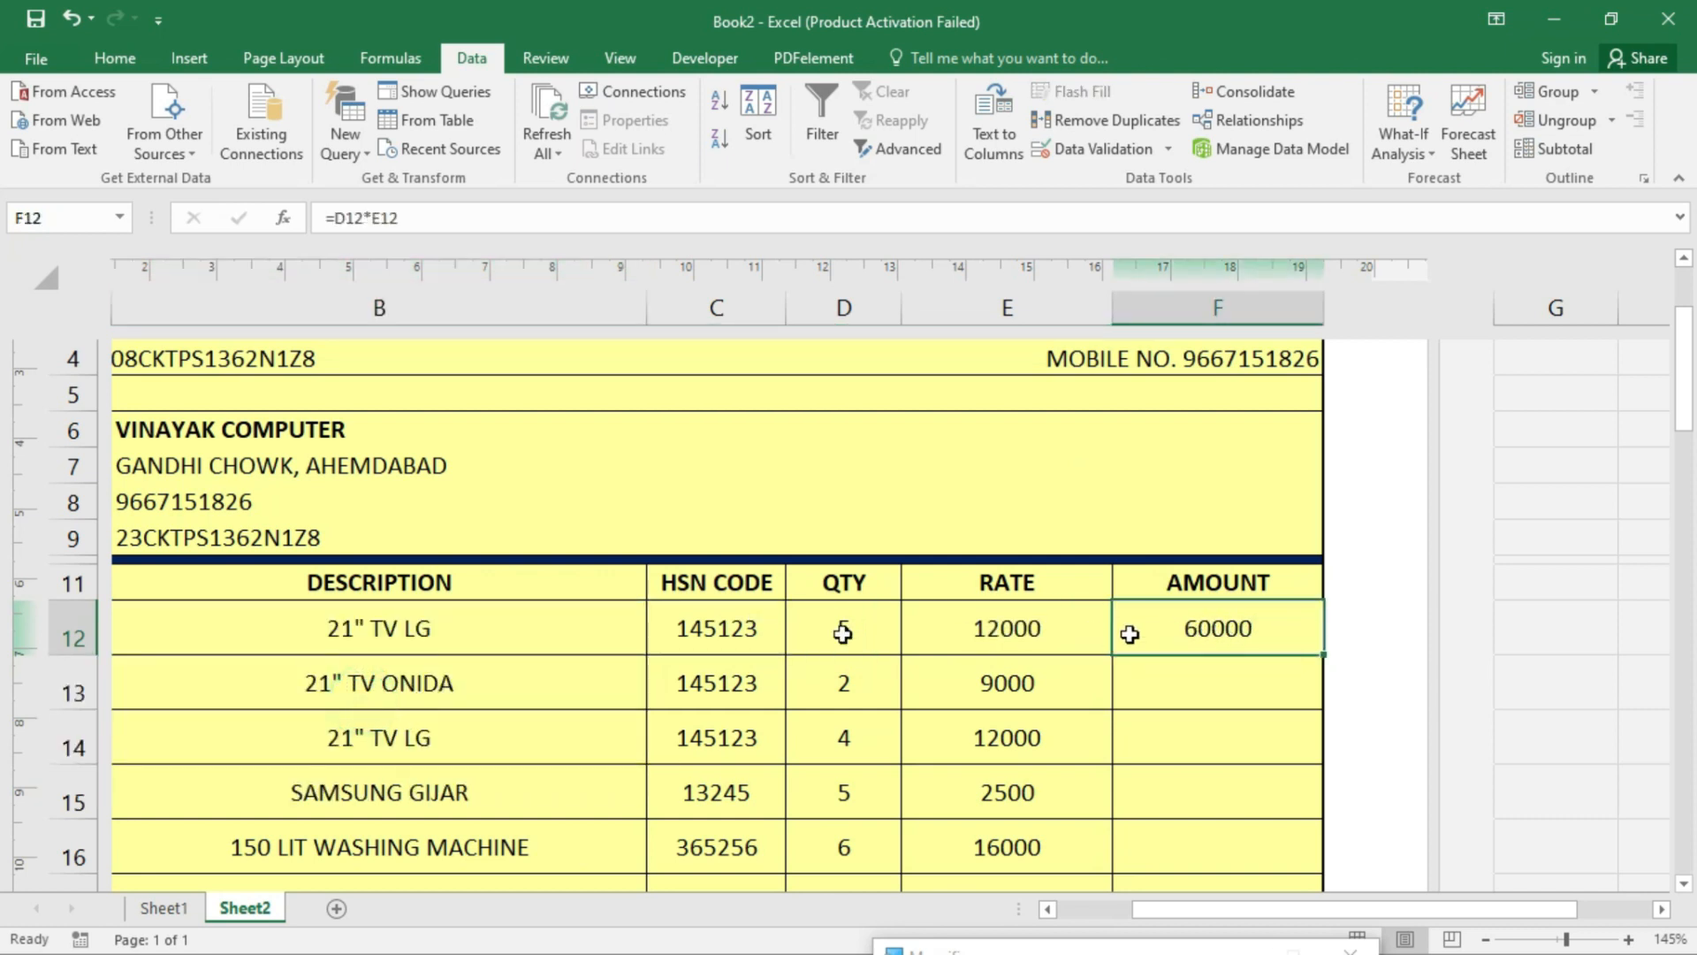
pyautogui.doubleClick(1241, 622)
pyautogui.click(1175, 628)
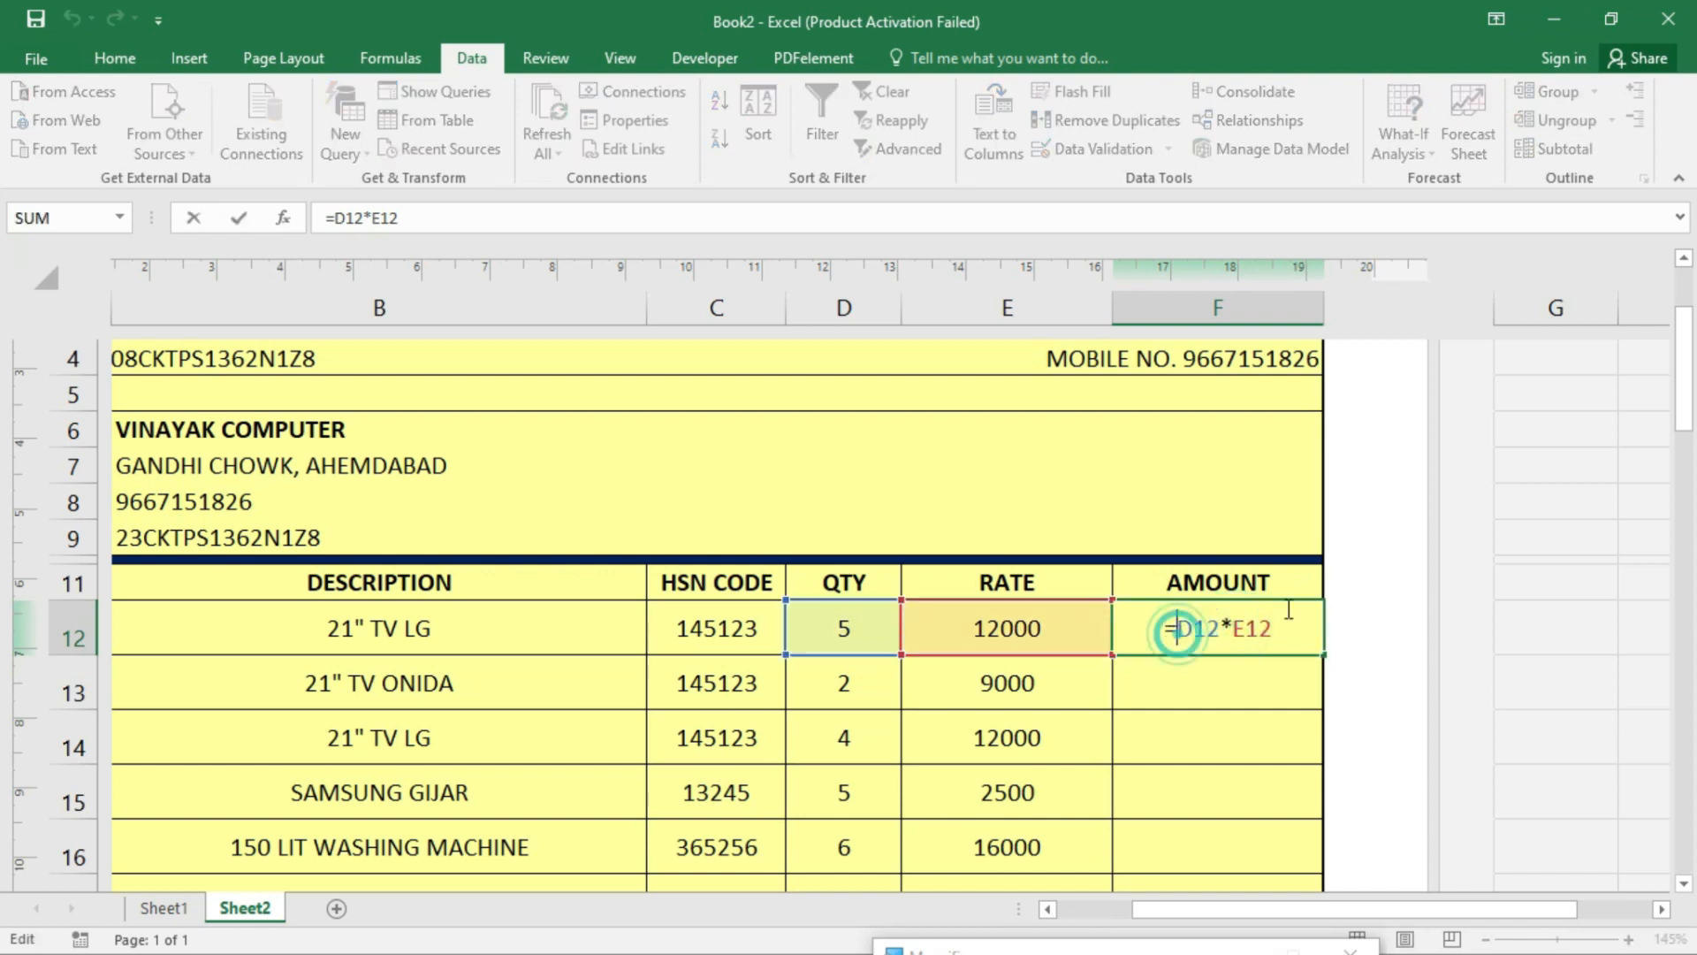
pyautogui.write('if')
pyautogui.press('Down')
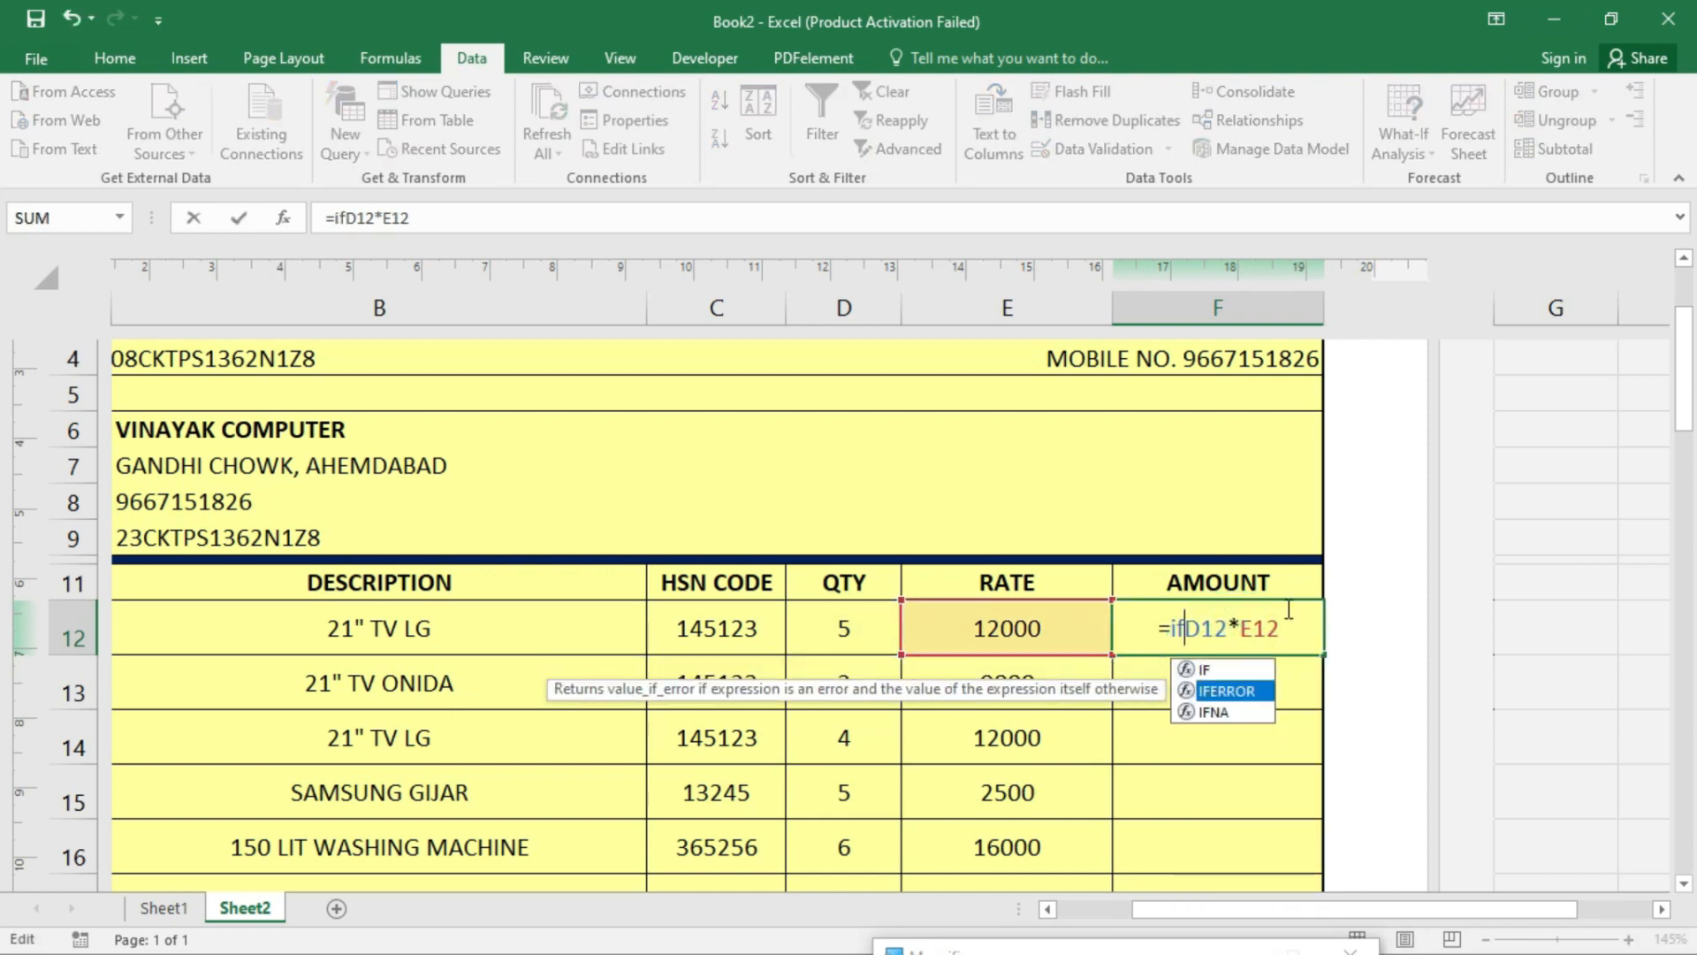
pyautogui.press('Tab')
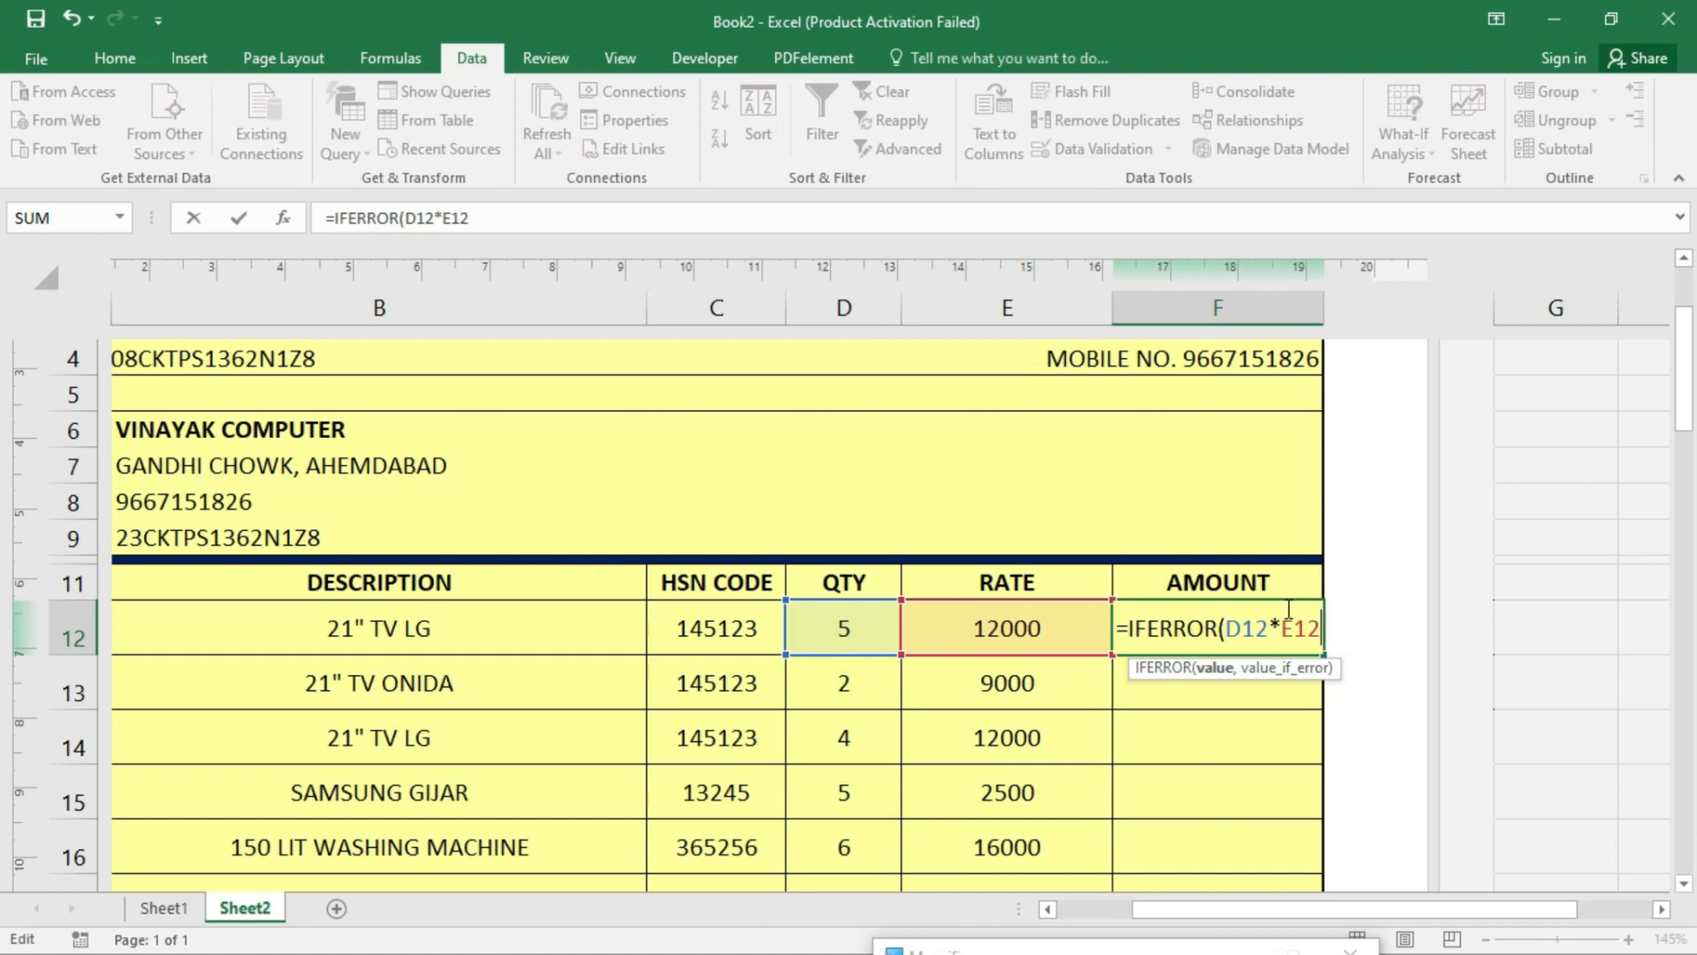
pyautogui.write(',')
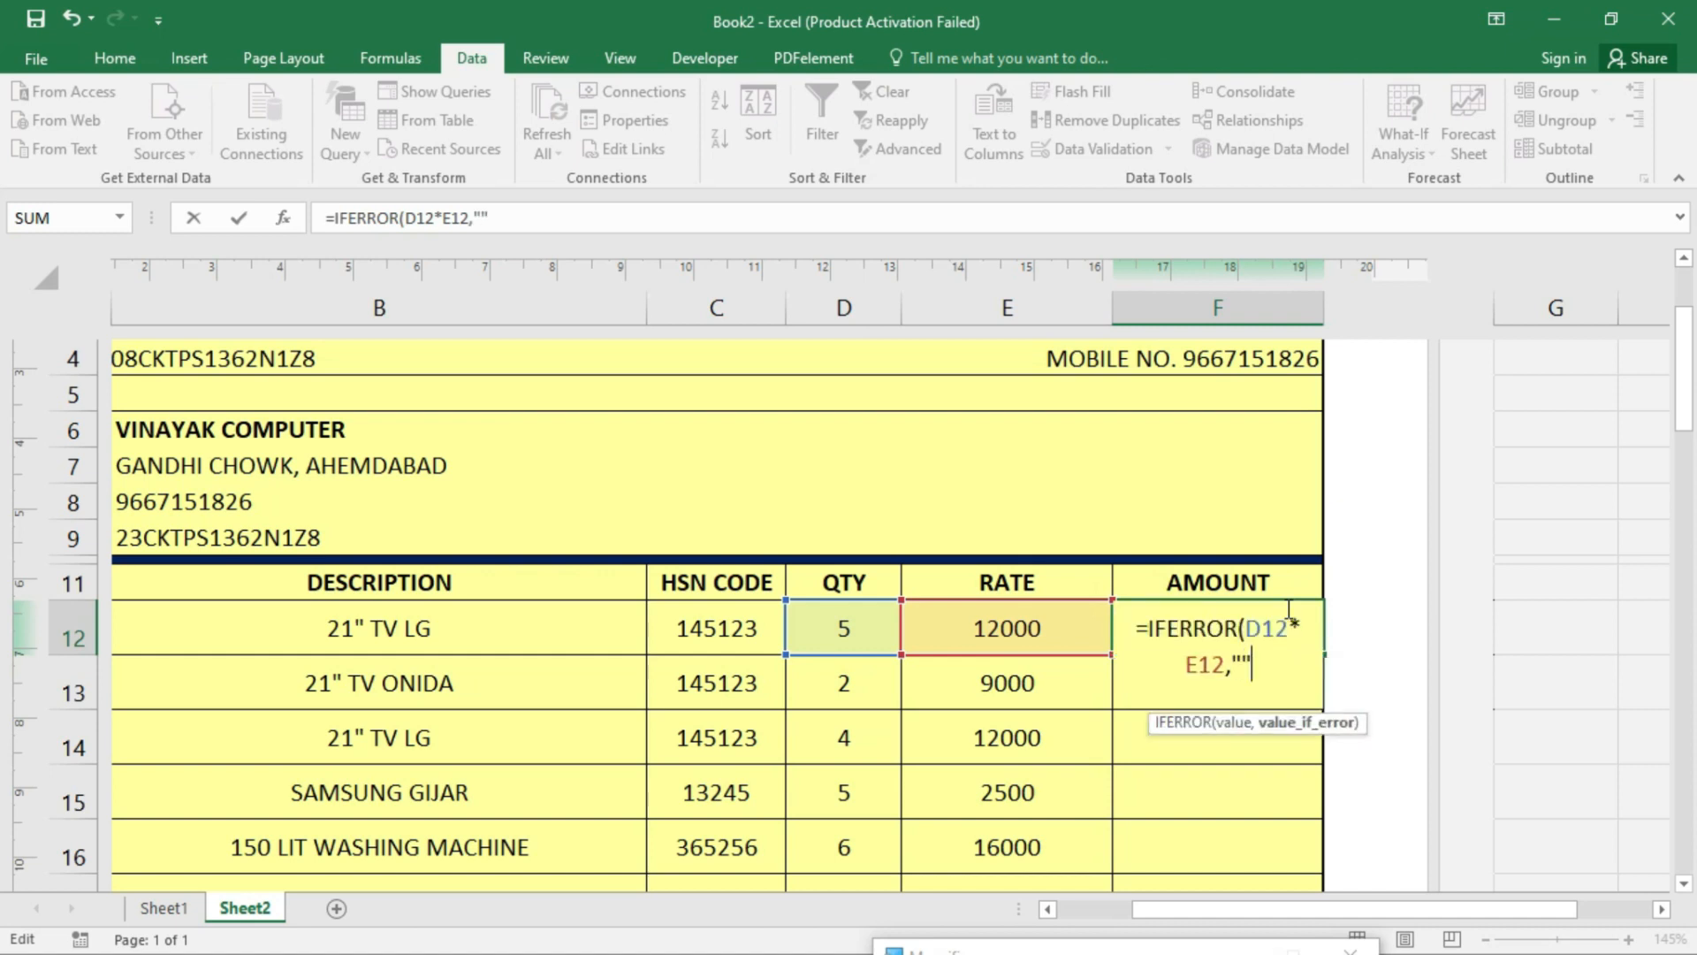
pyautogui.write('"")')
pyautogui.press('Return')
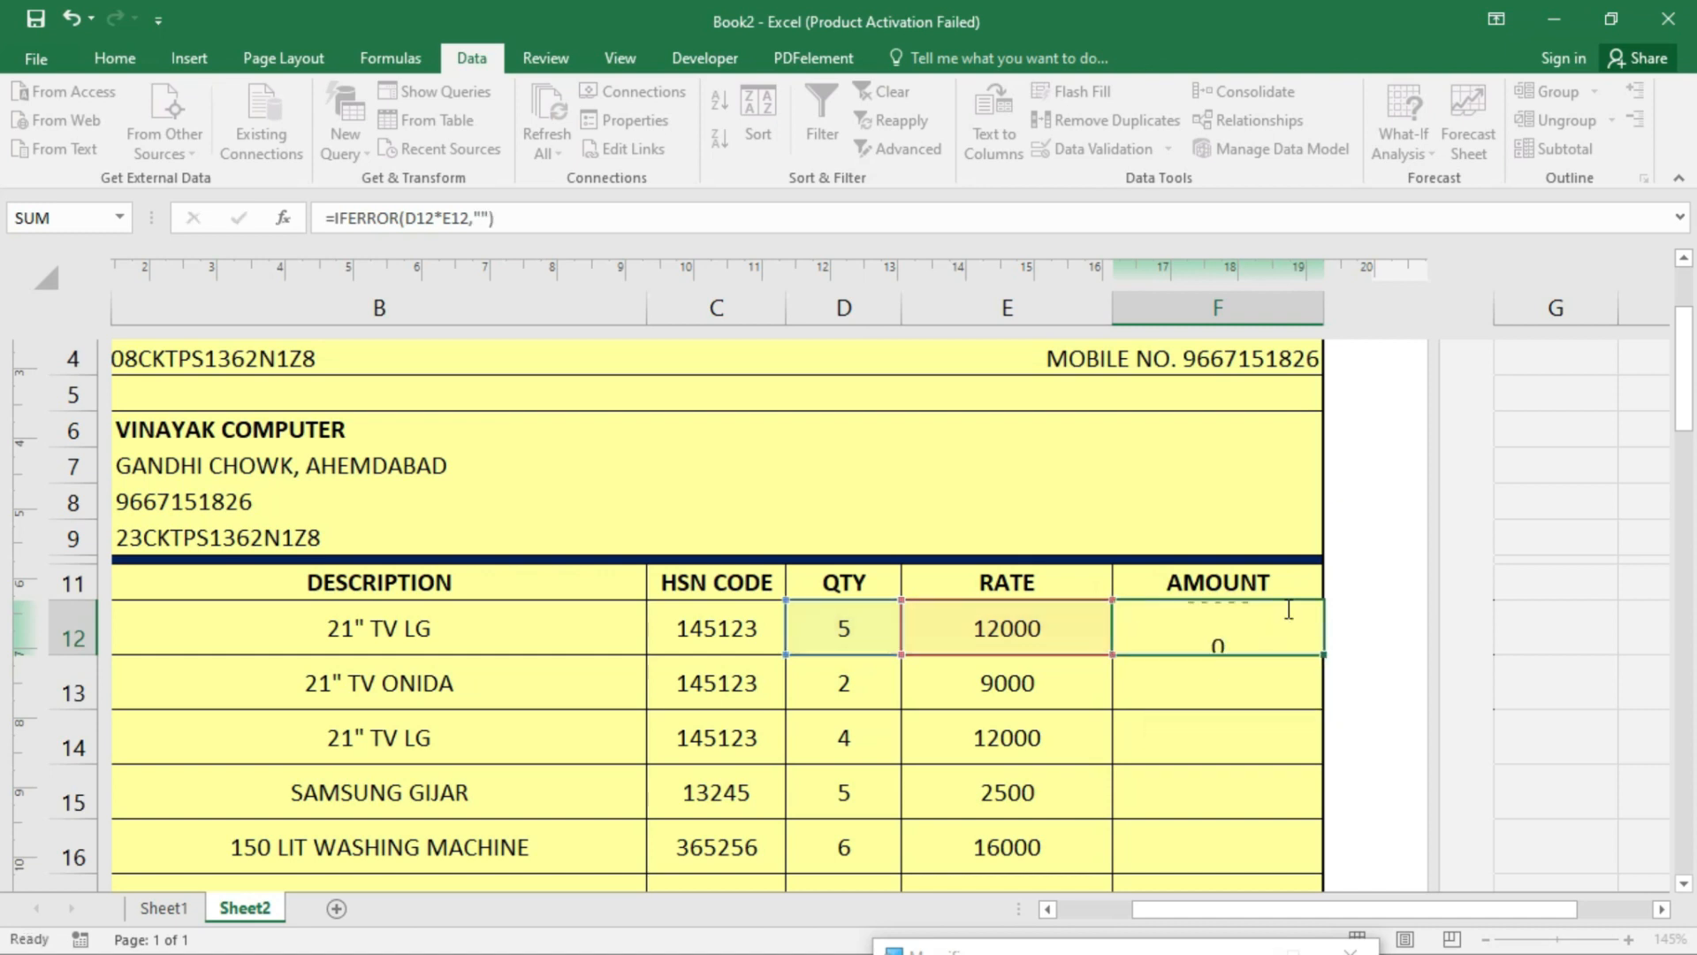
# - Replace the first item with 300 LIT FRIDGE and fill the amount formula down to F26
pyautogui.click(433, 624)
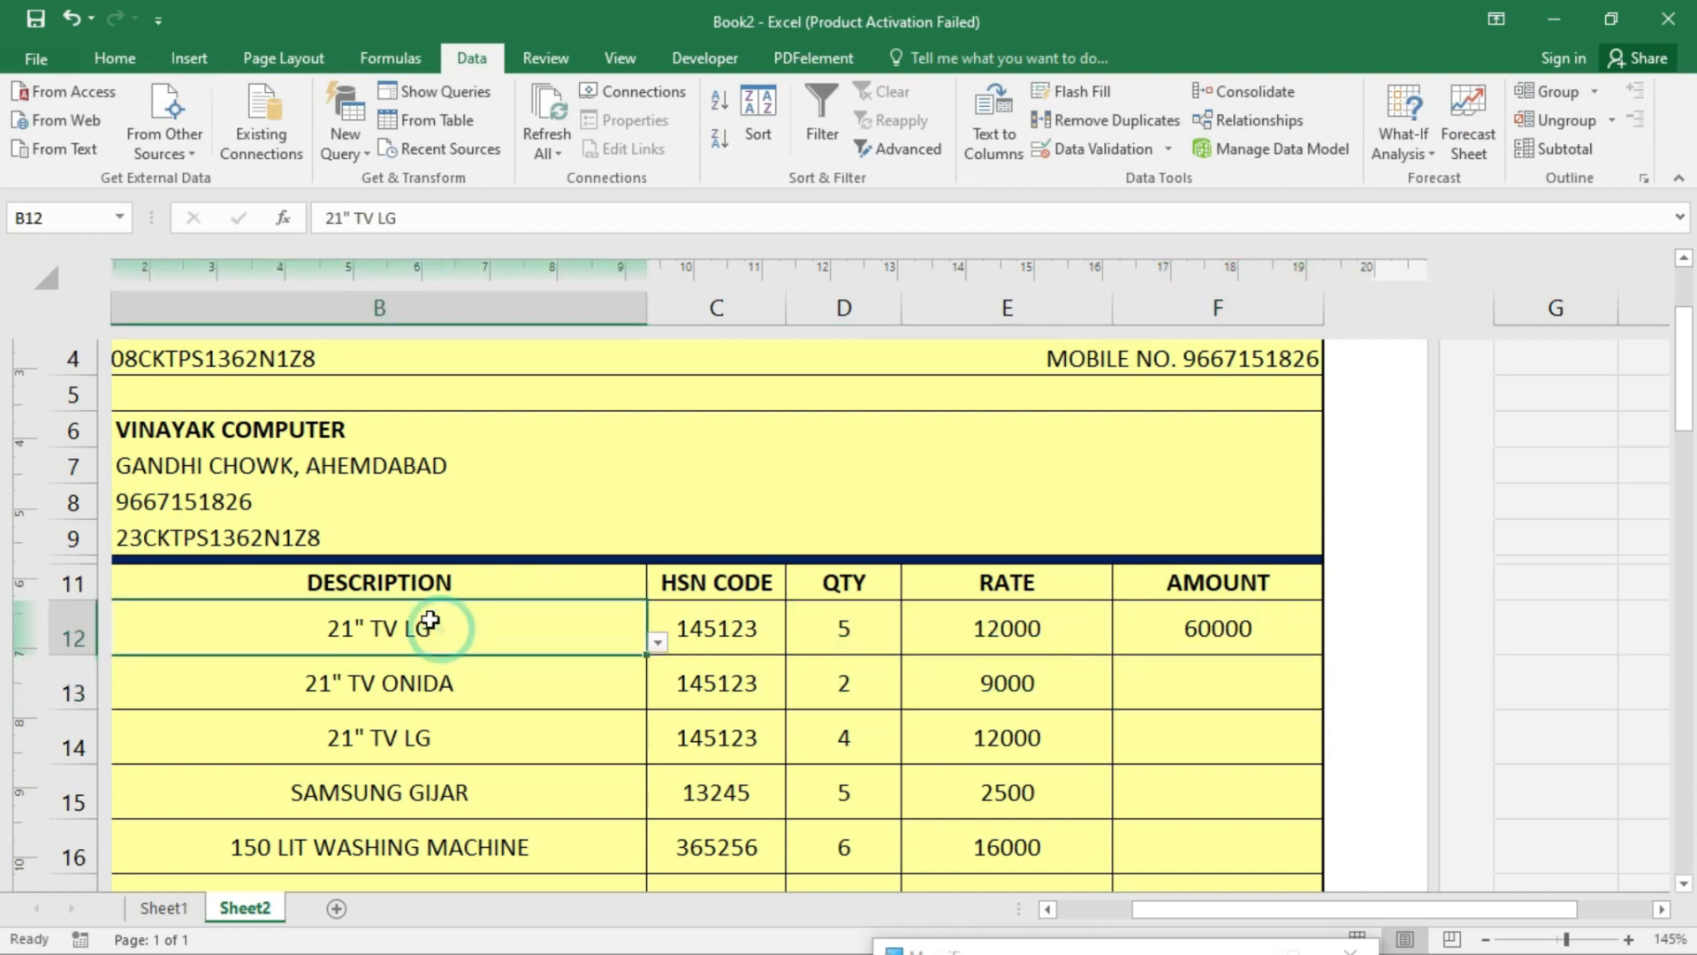
pyautogui.press('Delete')
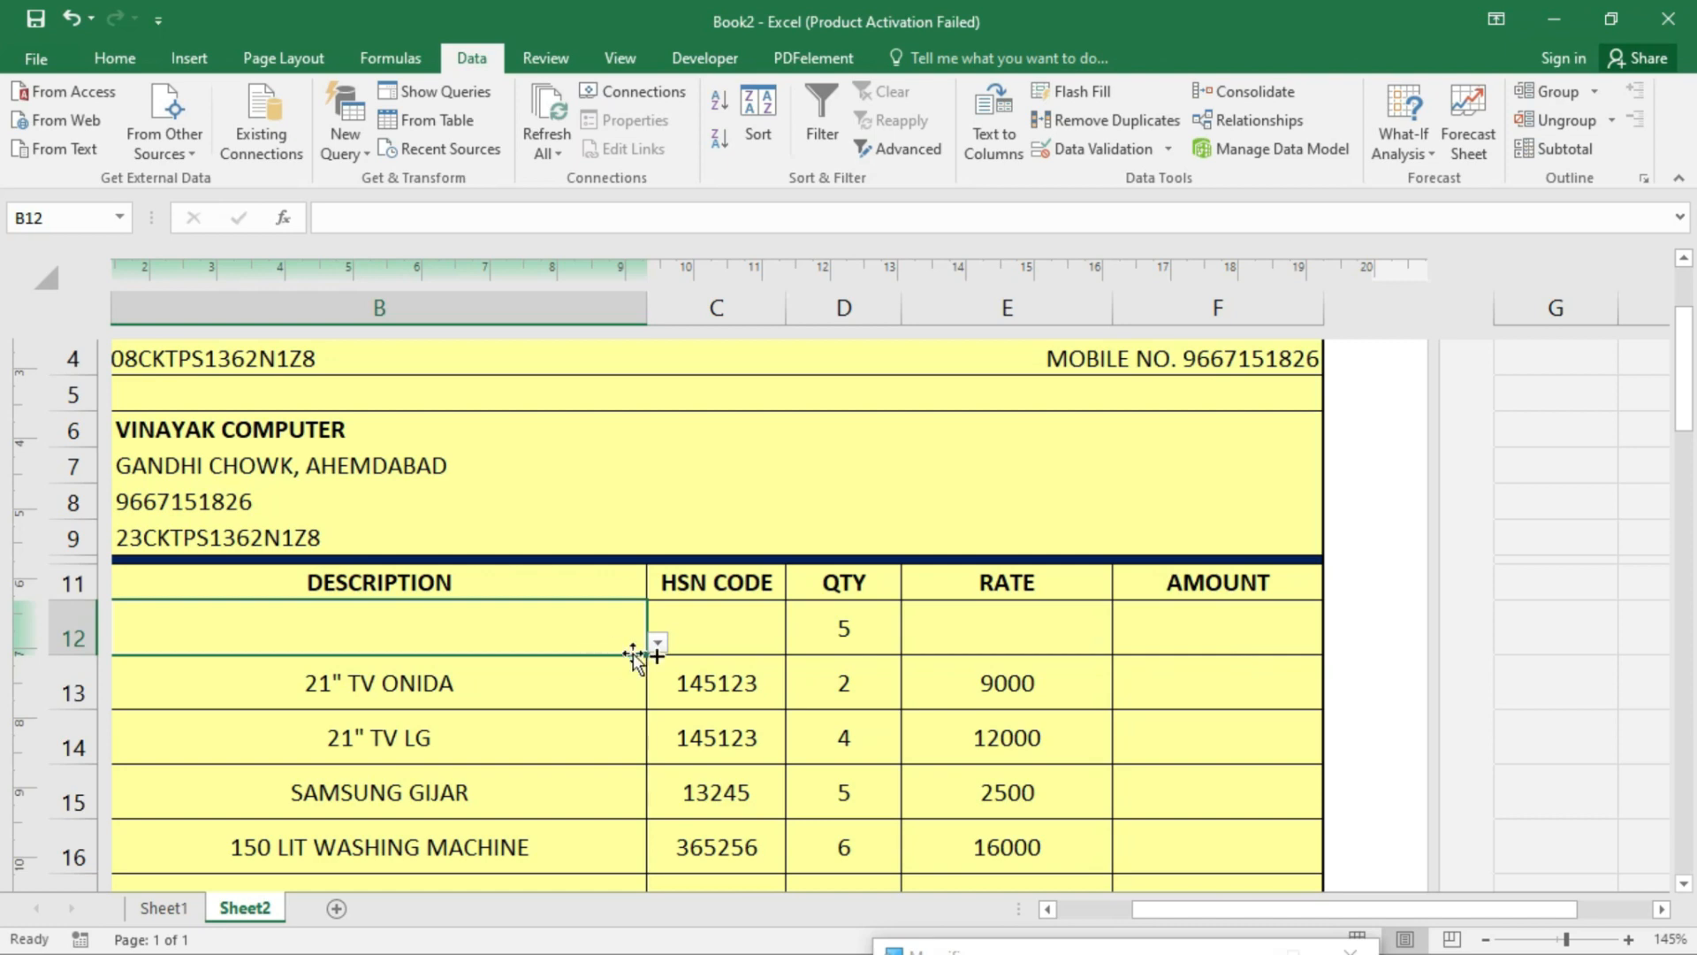
pyautogui.click(658, 643)
pyautogui.click(259, 707)
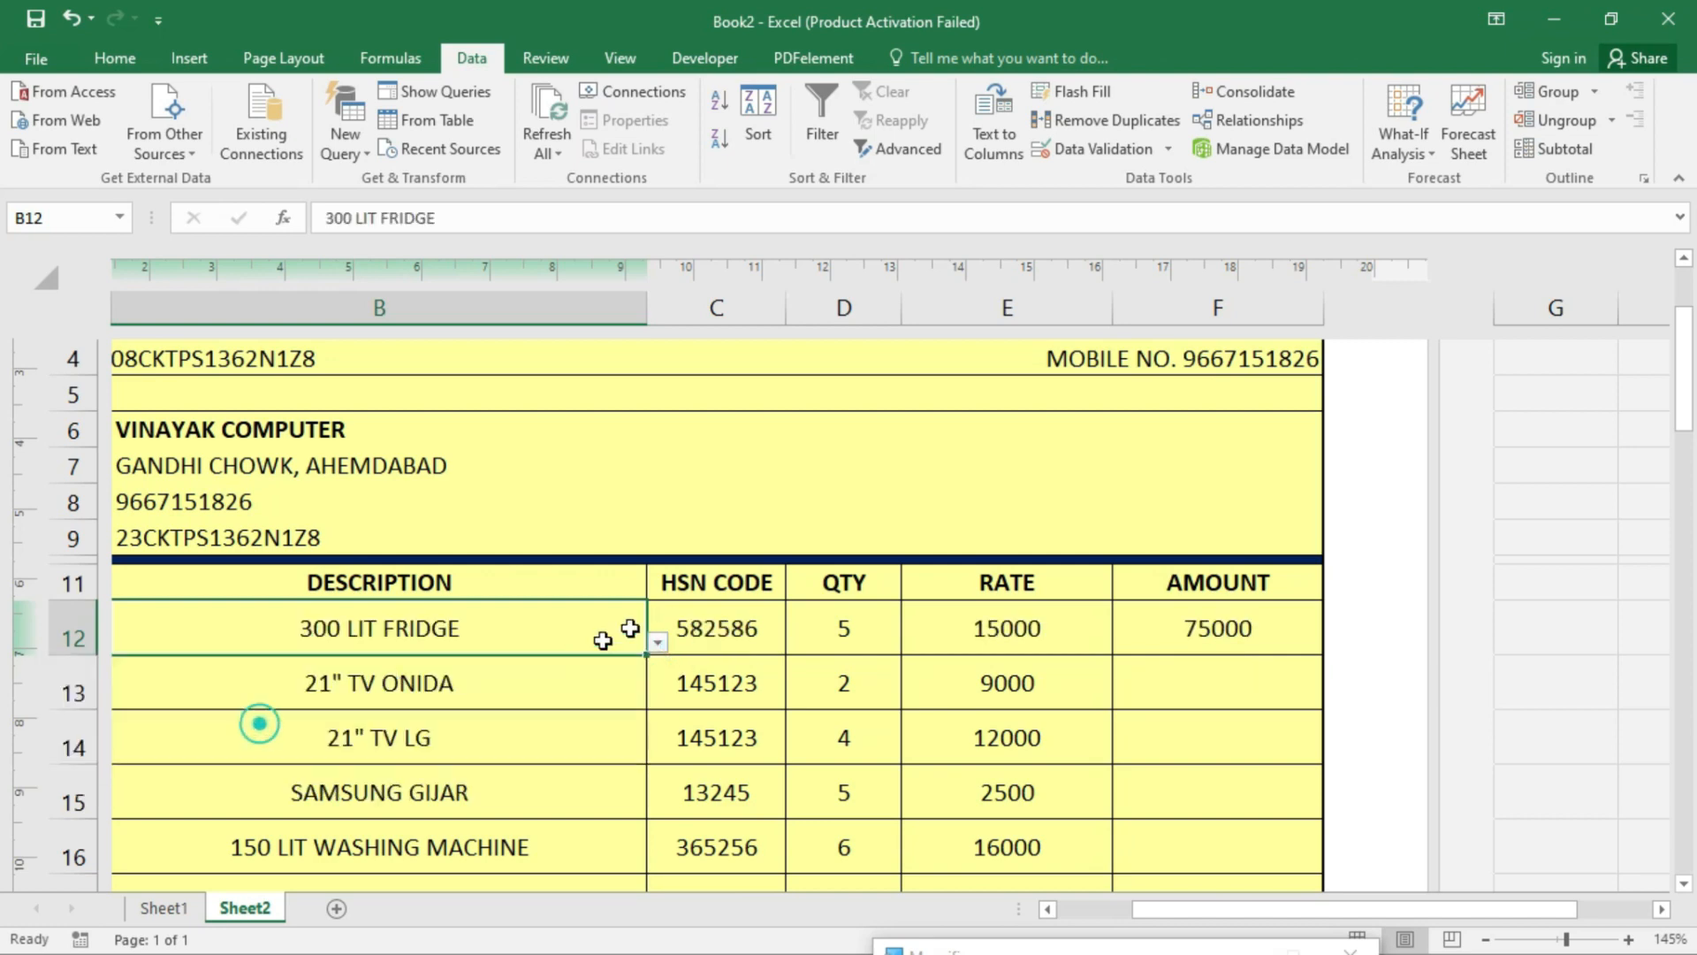
pyautogui.click(1269, 630)
pyautogui.moveTo(1323, 654)
pyautogui.mouseDown()
pyautogui.moveTo(1328, 920)
pyautogui.moveTo(1317, 750)
pyautogui.moveTo(1318, 894)
pyautogui.moveTo(1327, 785)
pyautogui.mouseUp()
pyautogui.scroll(3, 1220, 727)
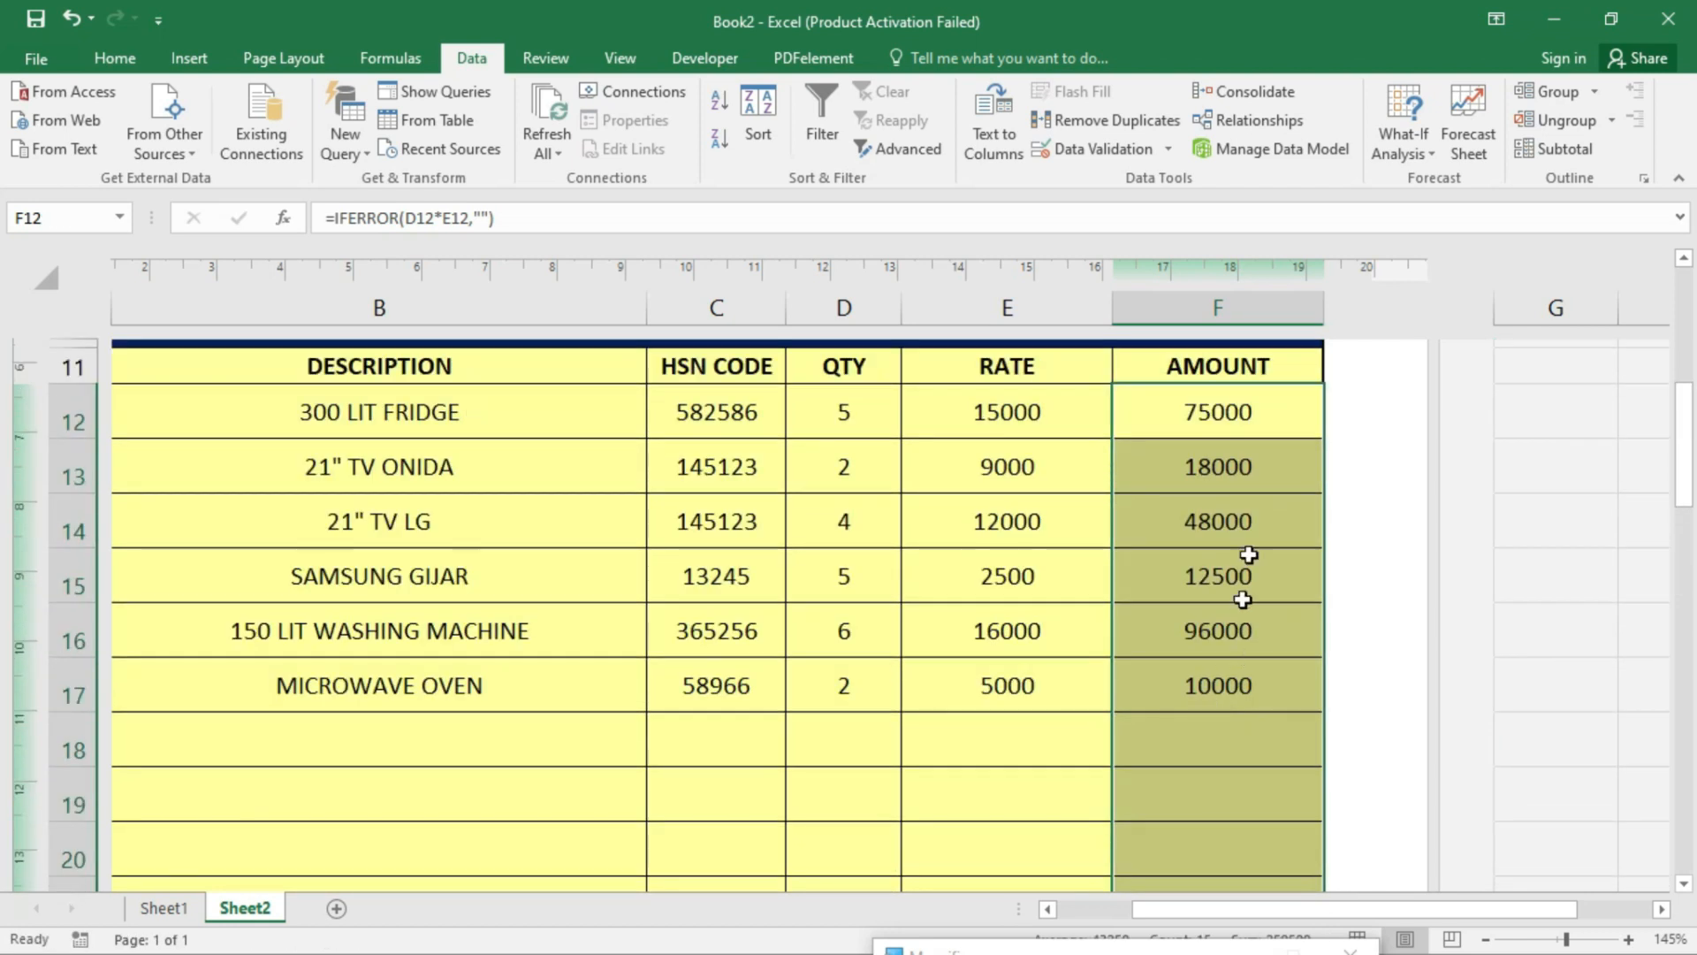
# - Enter =SUM(F12:F26) in F27 to total the amounts as 259500
pyautogui.click(1254, 363)
pyautogui.scroll(-2, 1223, 731)
pyautogui.scroll(-2, 1210, 830)
pyautogui.click(1007, 628)
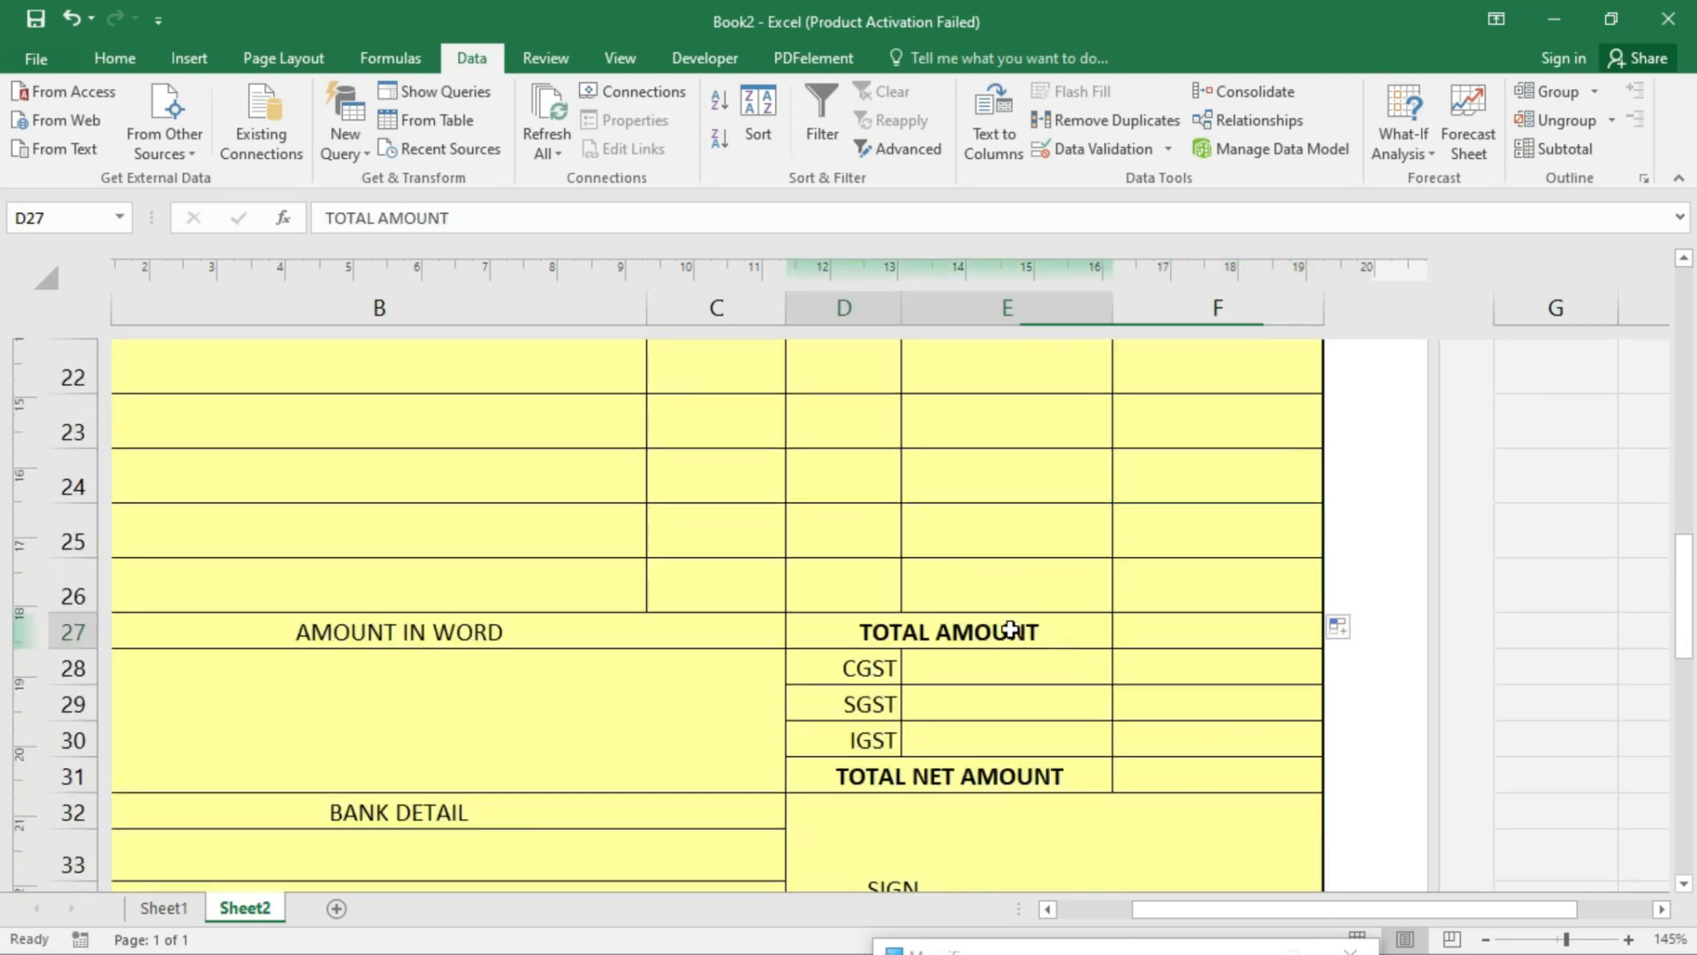
pyautogui.click(1189, 636)
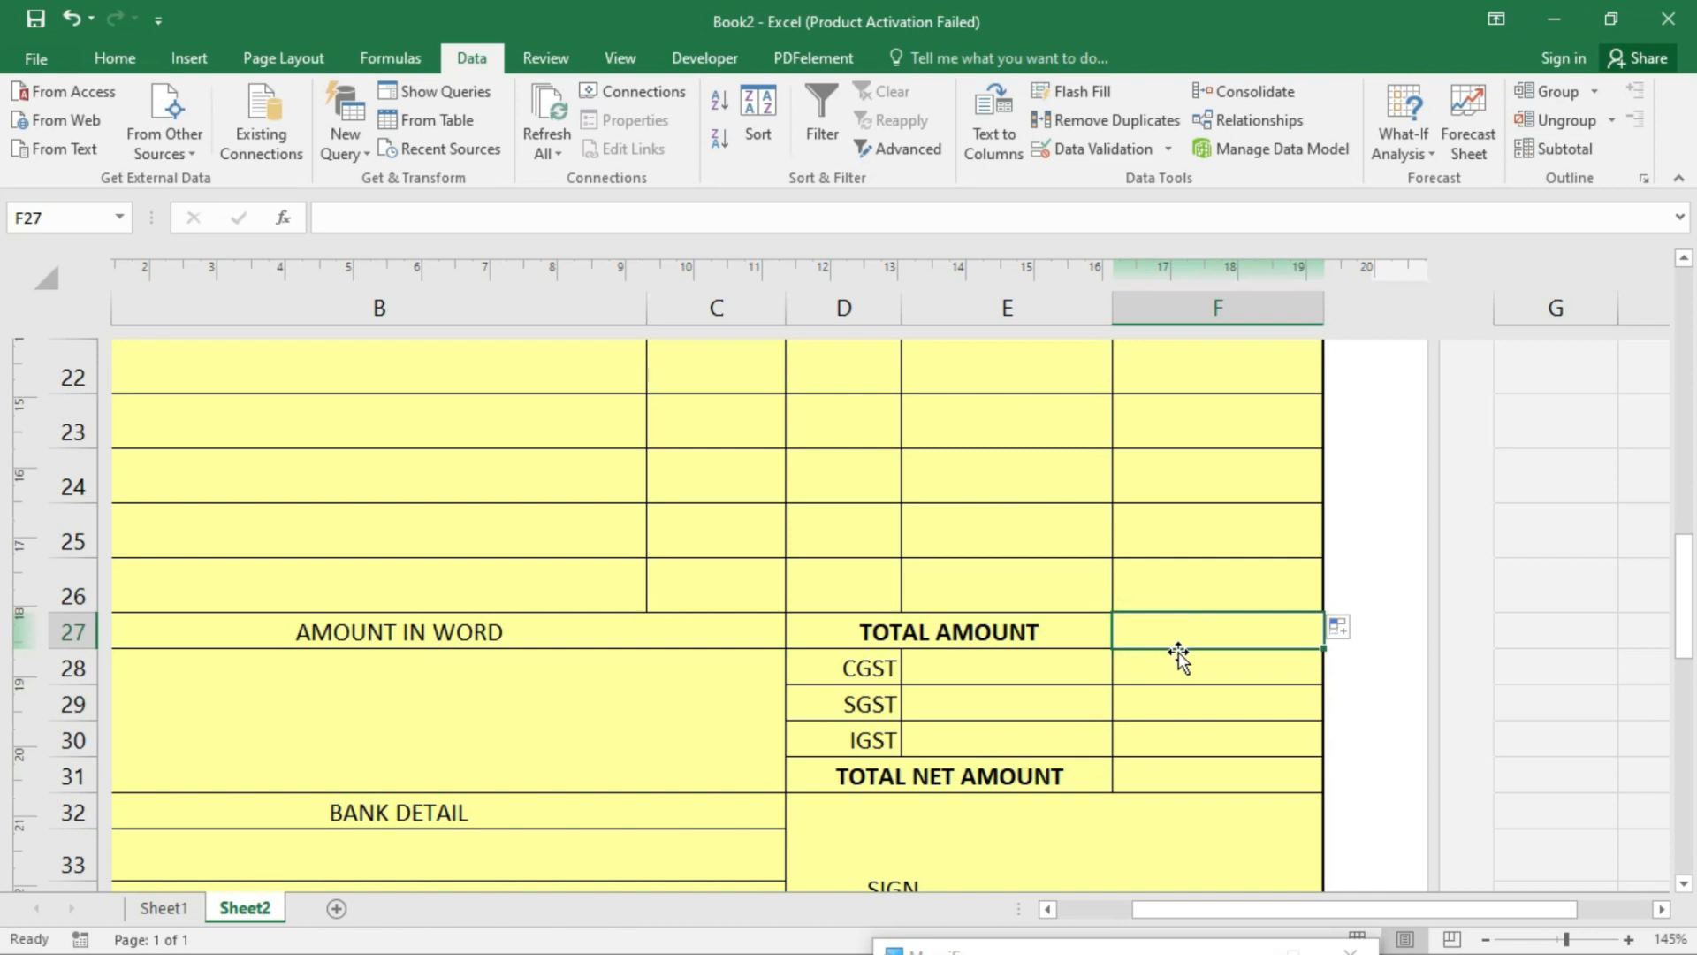
pyautogui.write('=sum')
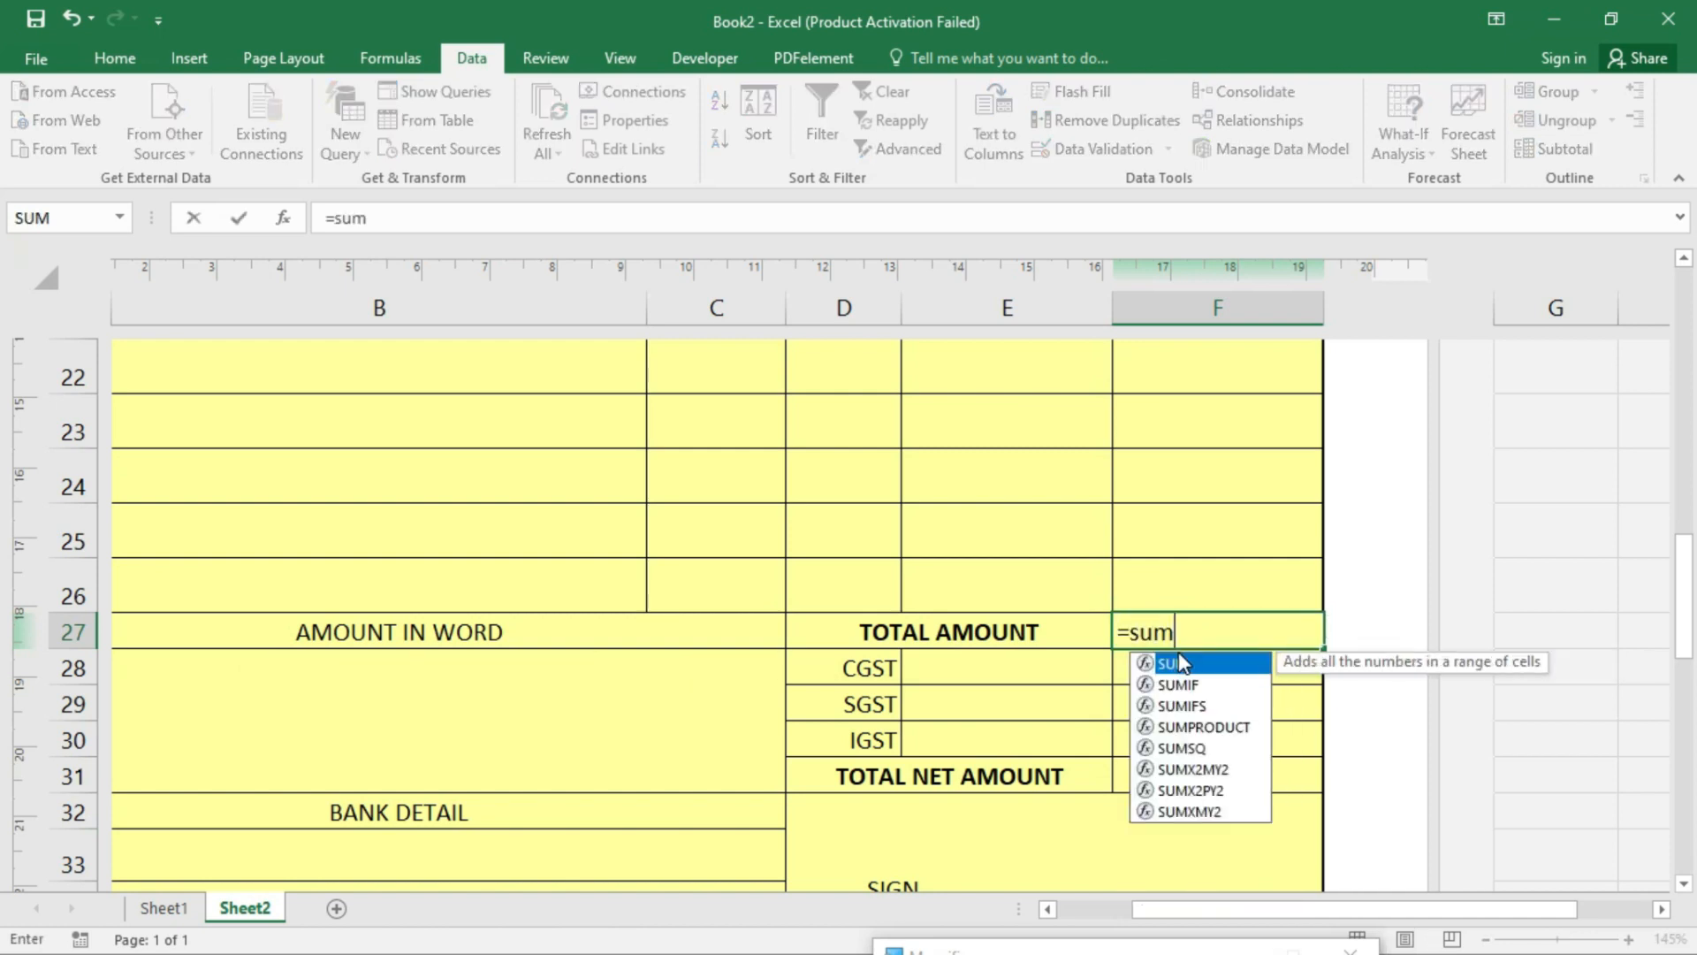
pyautogui.write('(')
pyautogui.scroll(5, 1185, 664)
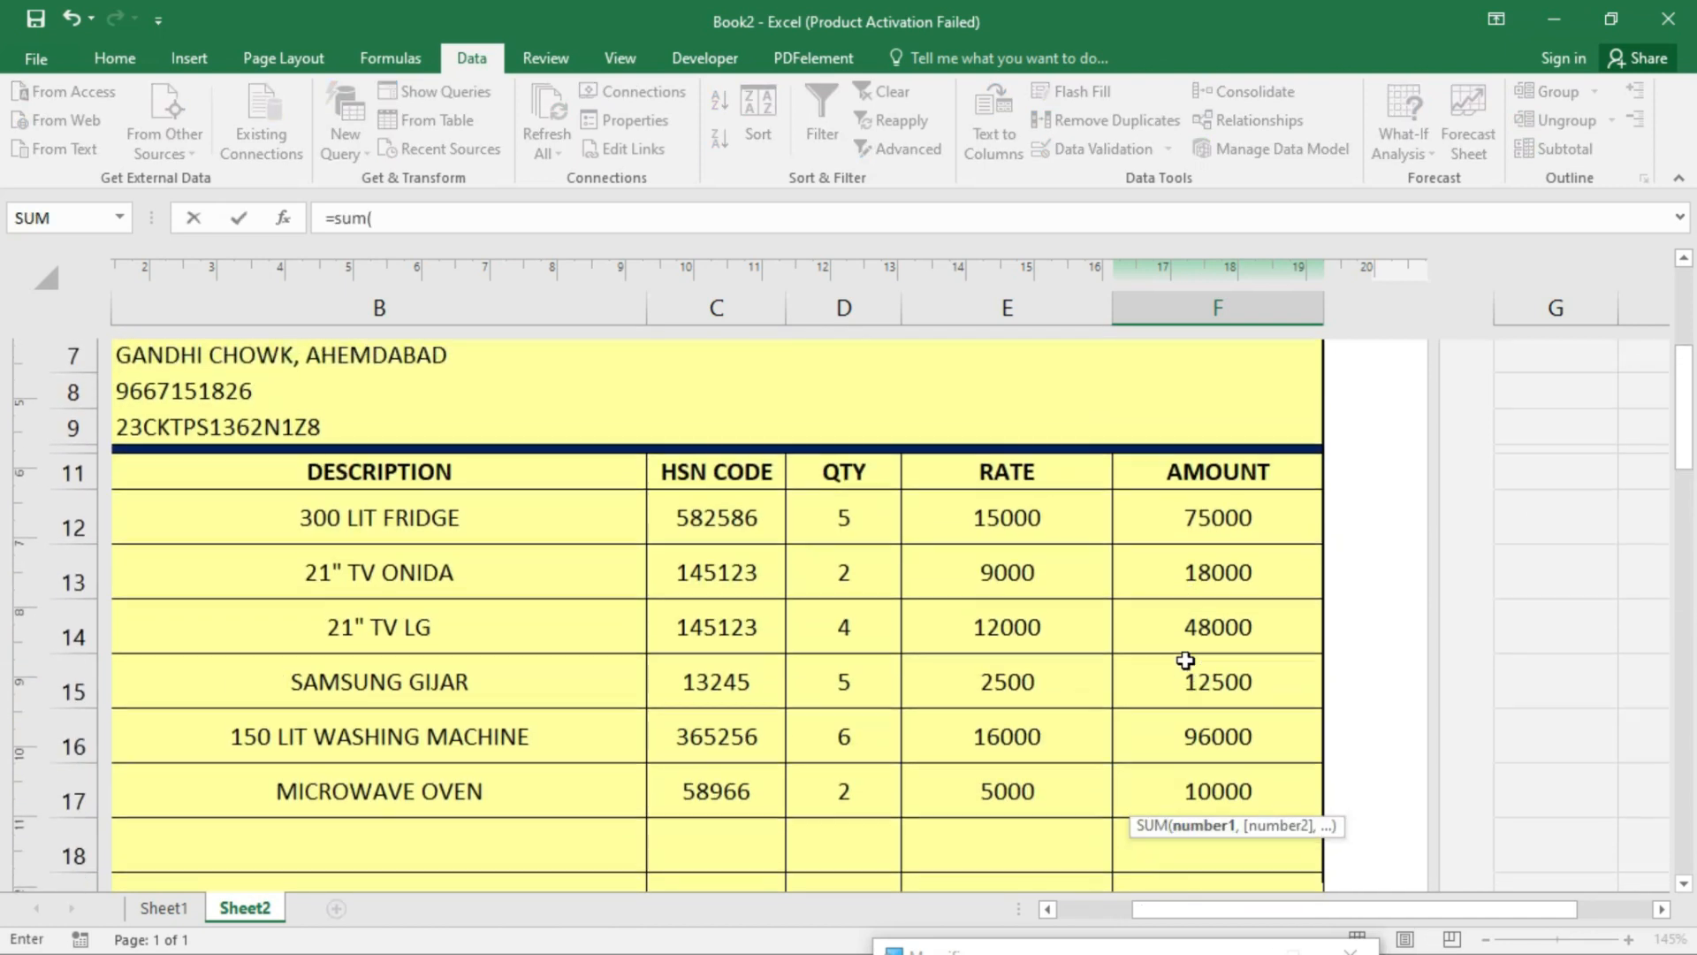
pyautogui.moveTo(1213, 529); pyautogui.dragTo(1206, 655)
pyautogui.write(')')
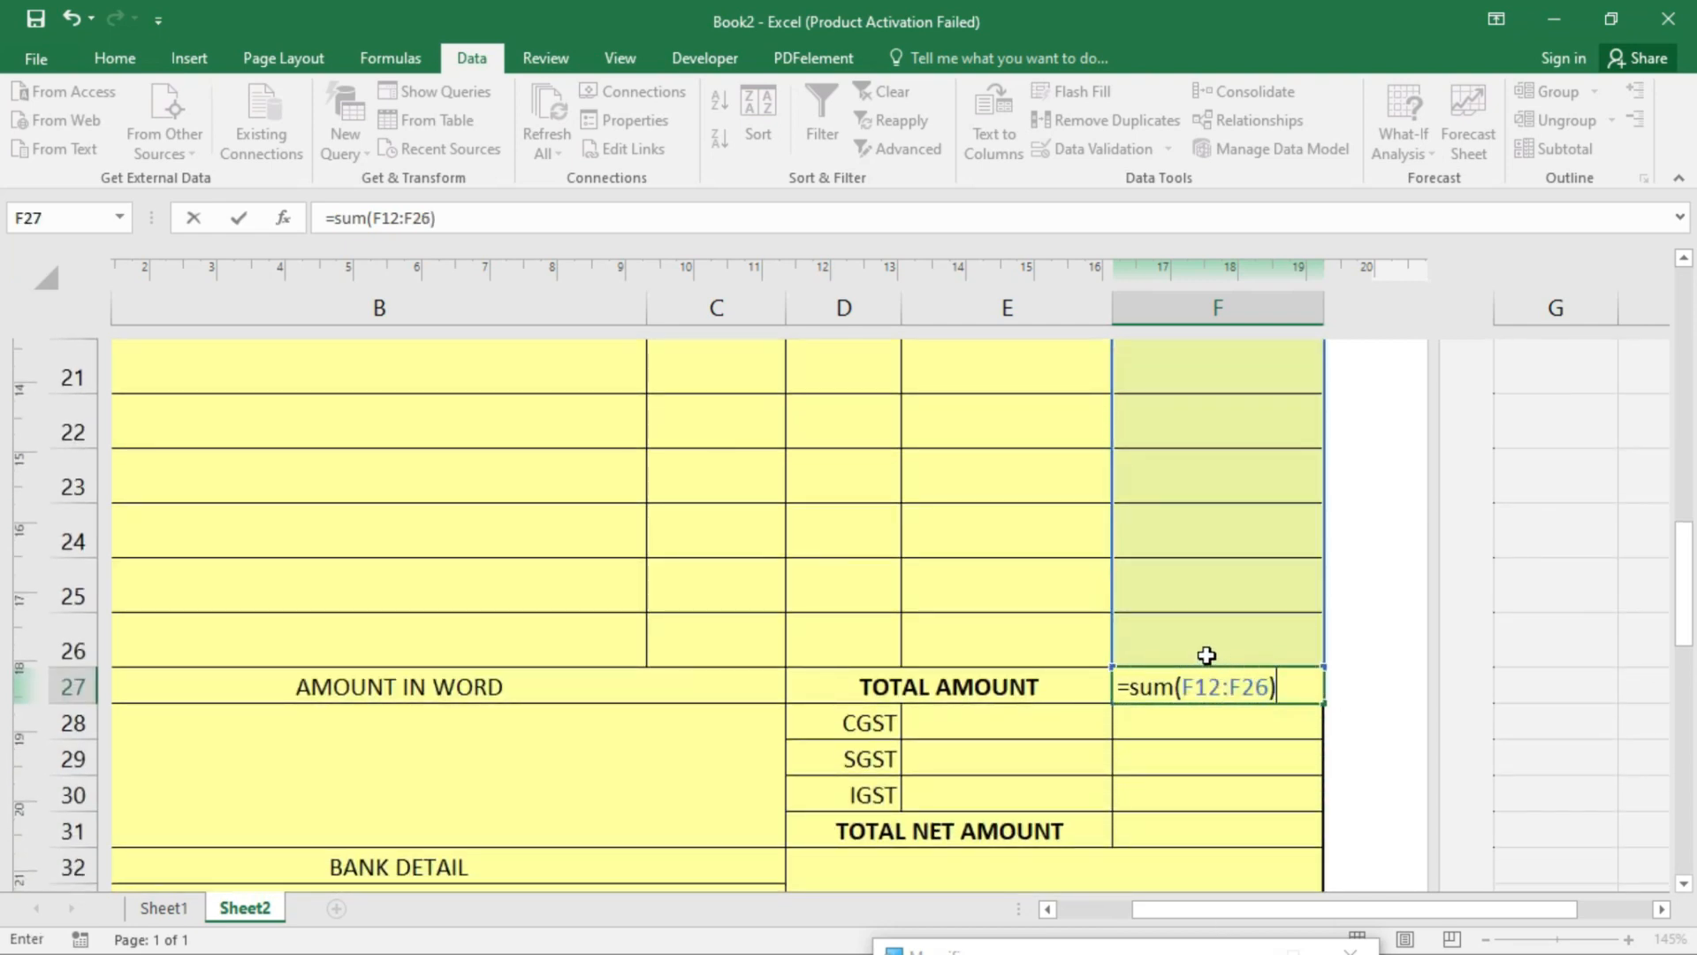
pyautogui.press('Return')
# - Centre the 259500 total, make it bold and increase its font size
pyautogui.click(1224, 689)
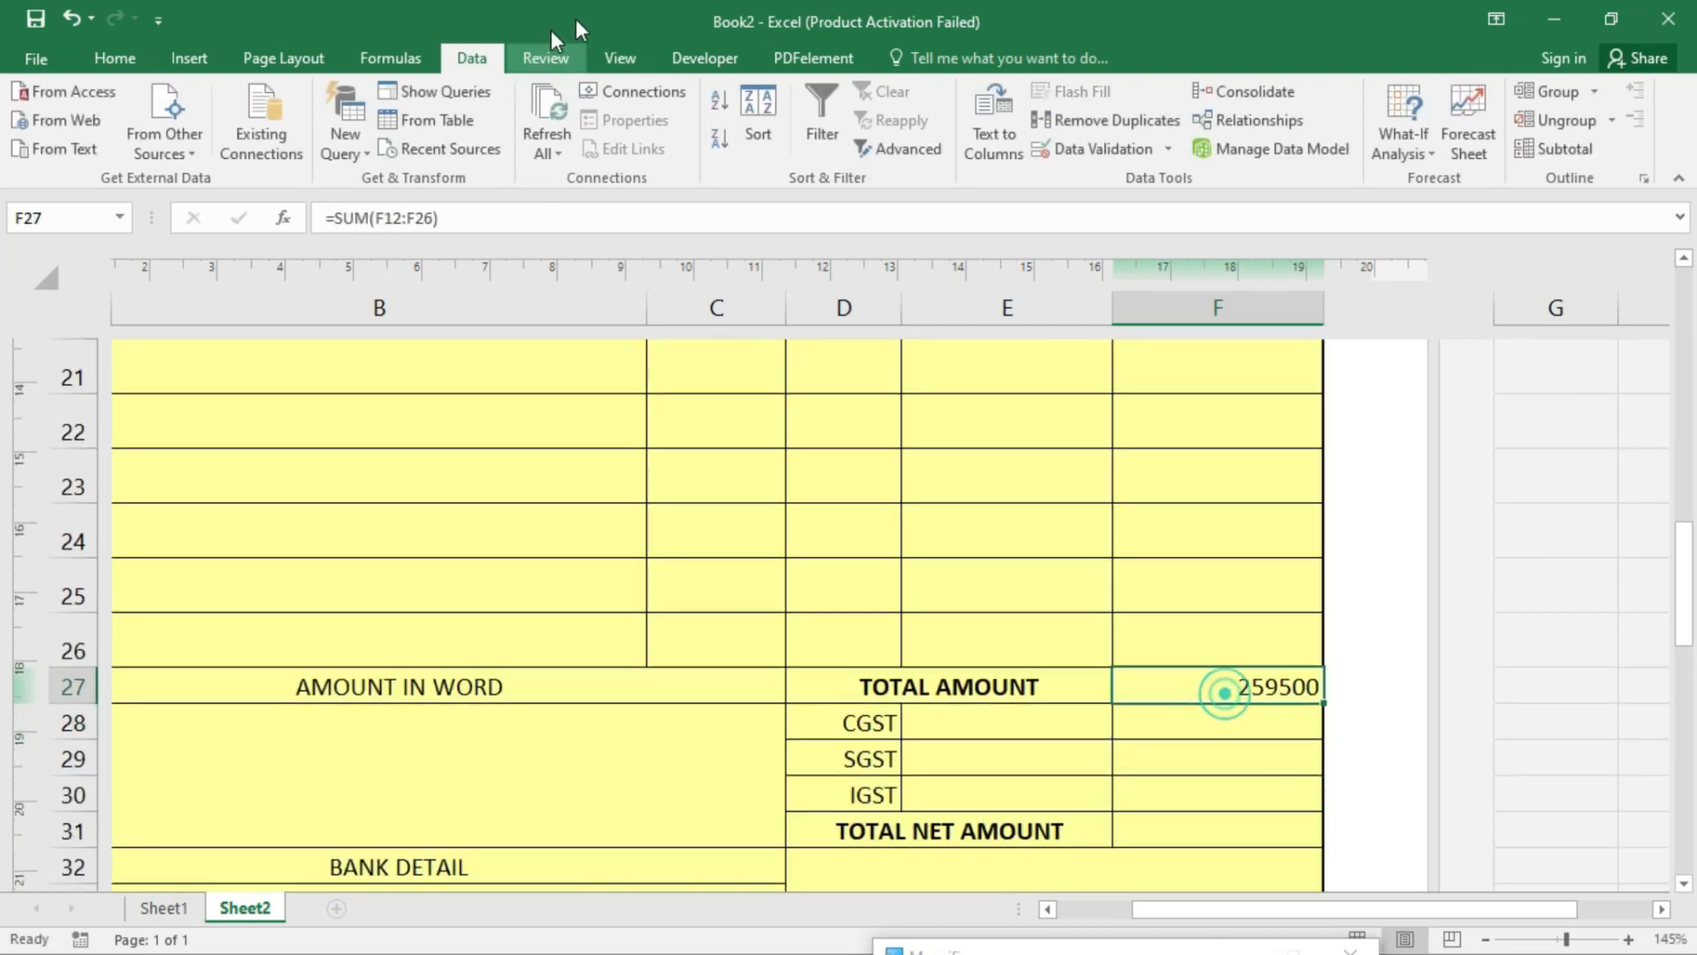
pyautogui.click(124, 55)
pyautogui.click(501, 140)
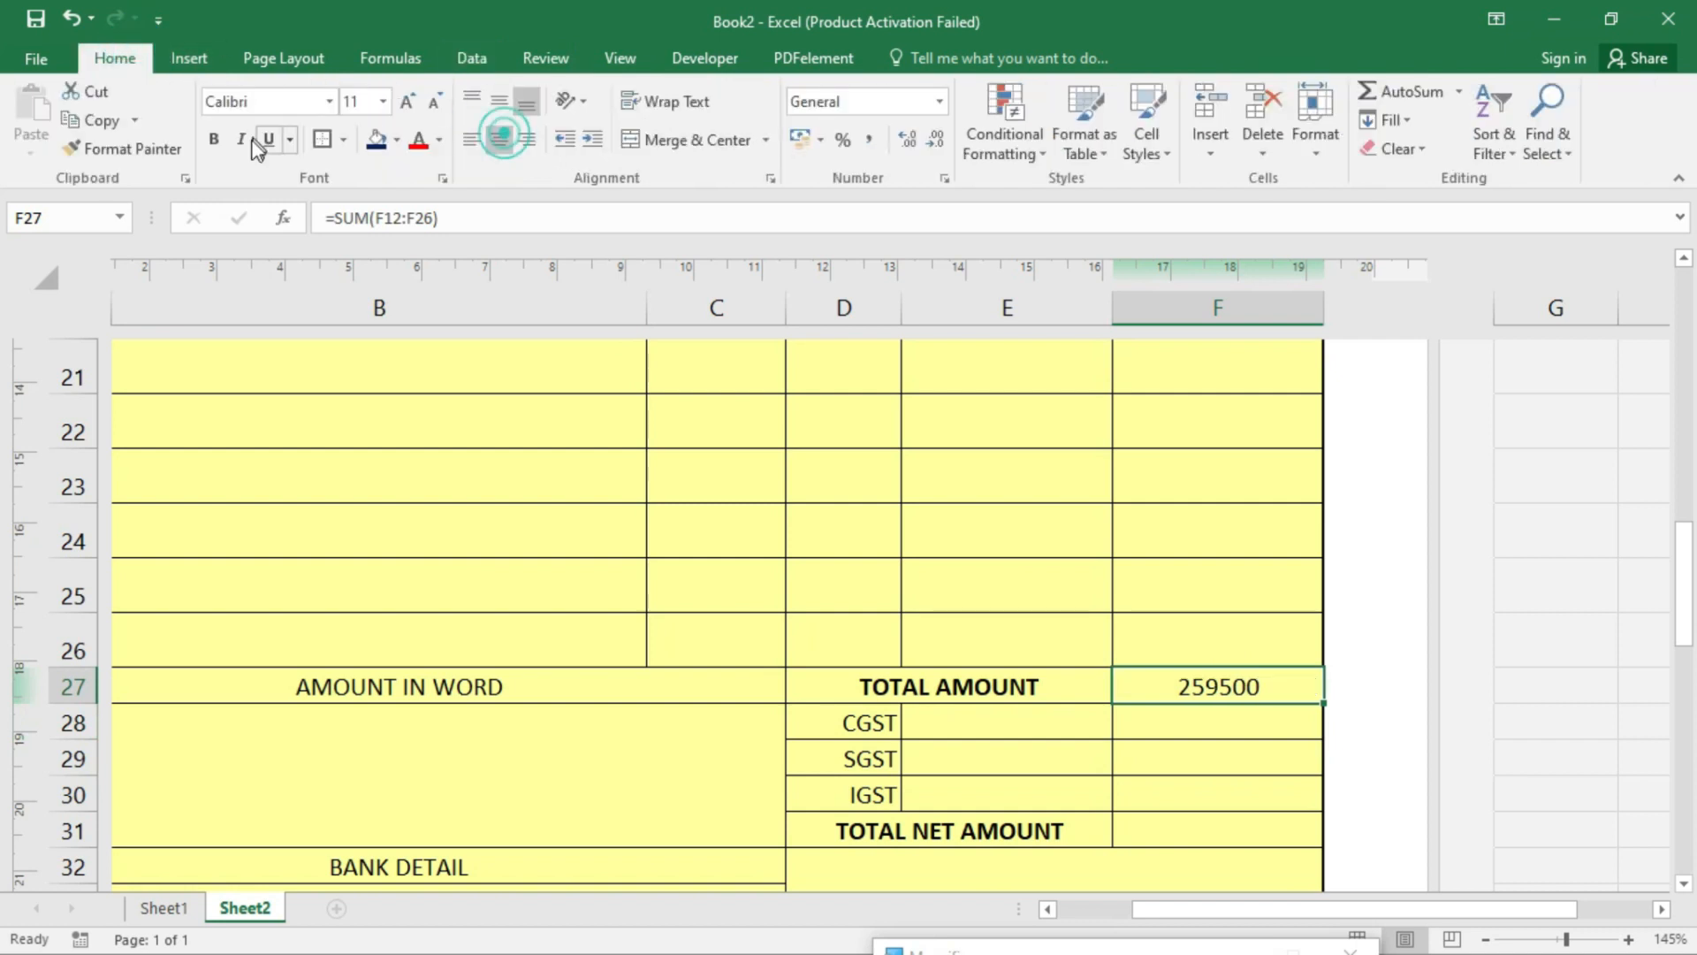
pyautogui.click(214, 139)
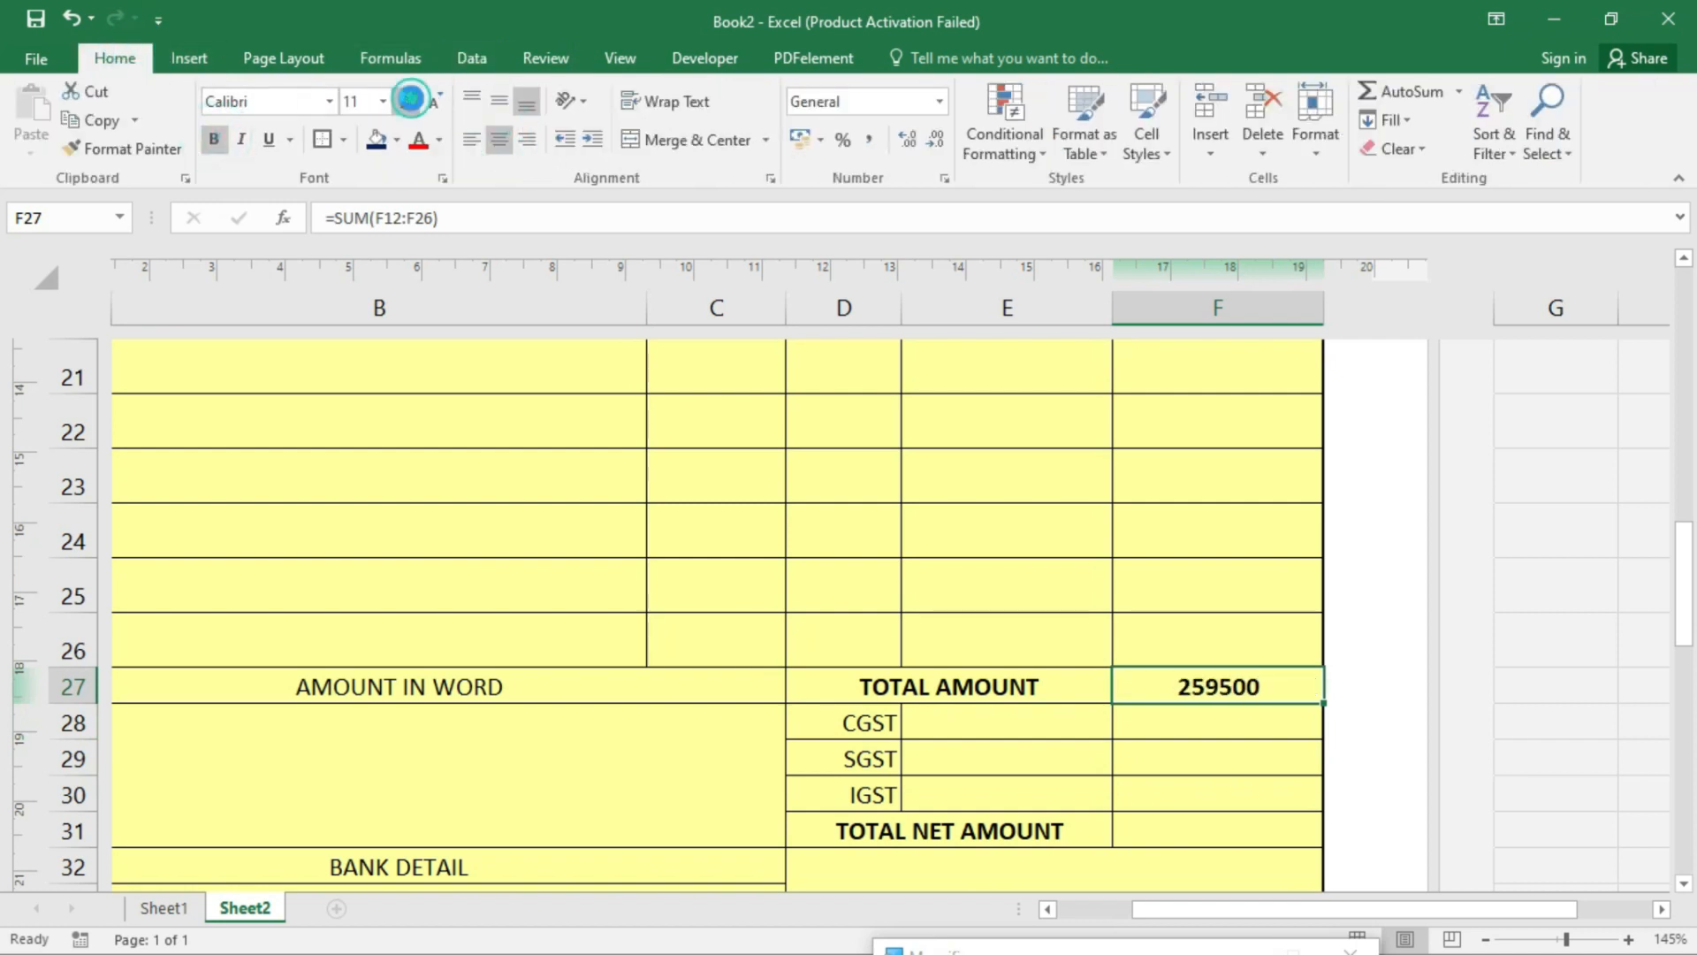
pyautogui.click(409, 98)
pyautogui.click(977, 714)
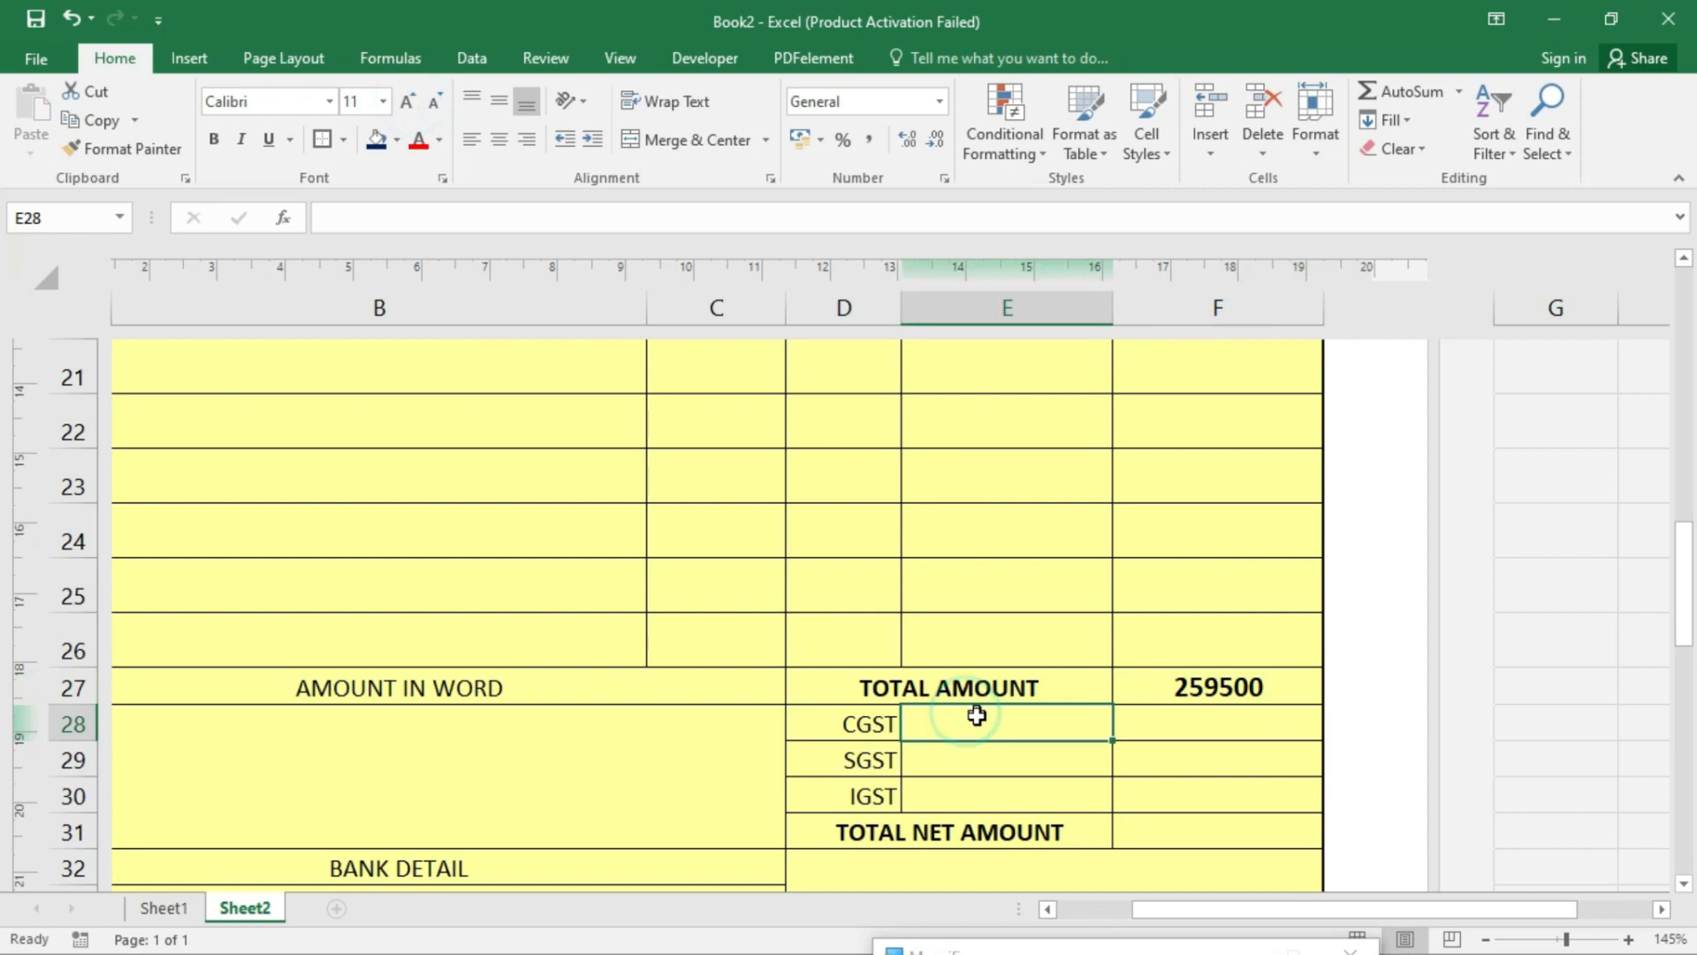
# - Give the CGST rate cell E28 a List data validation dropdown
pyautogui.click(1040, 731)
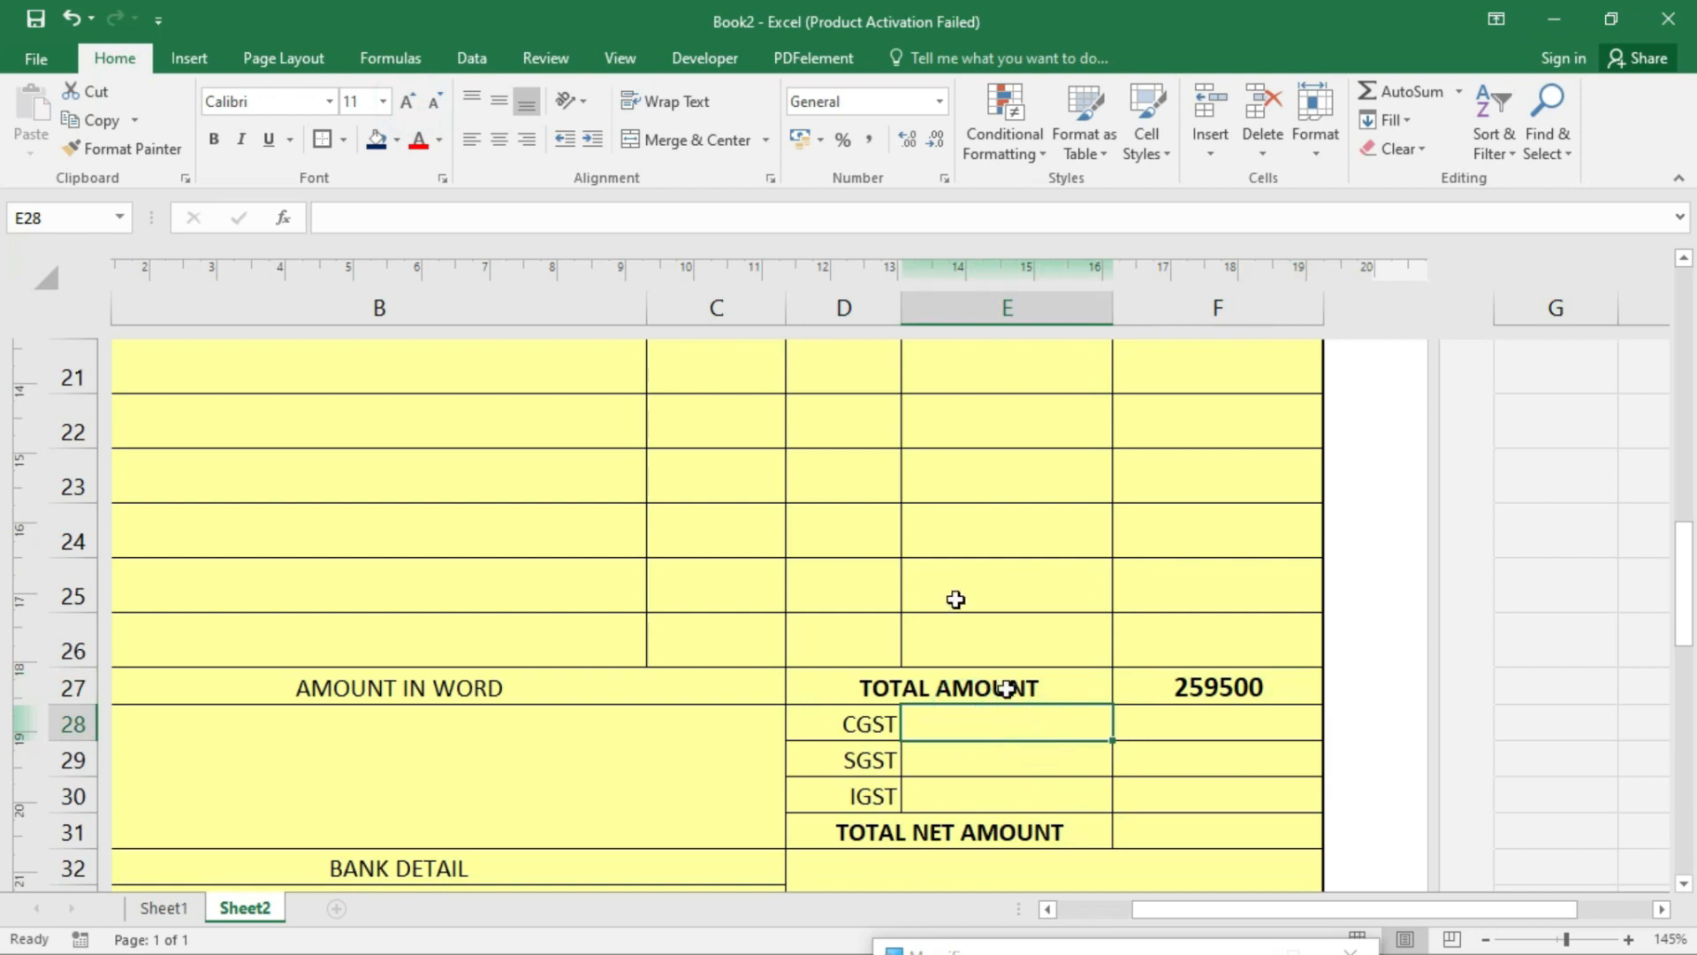
pyautogui.click(473, 56)
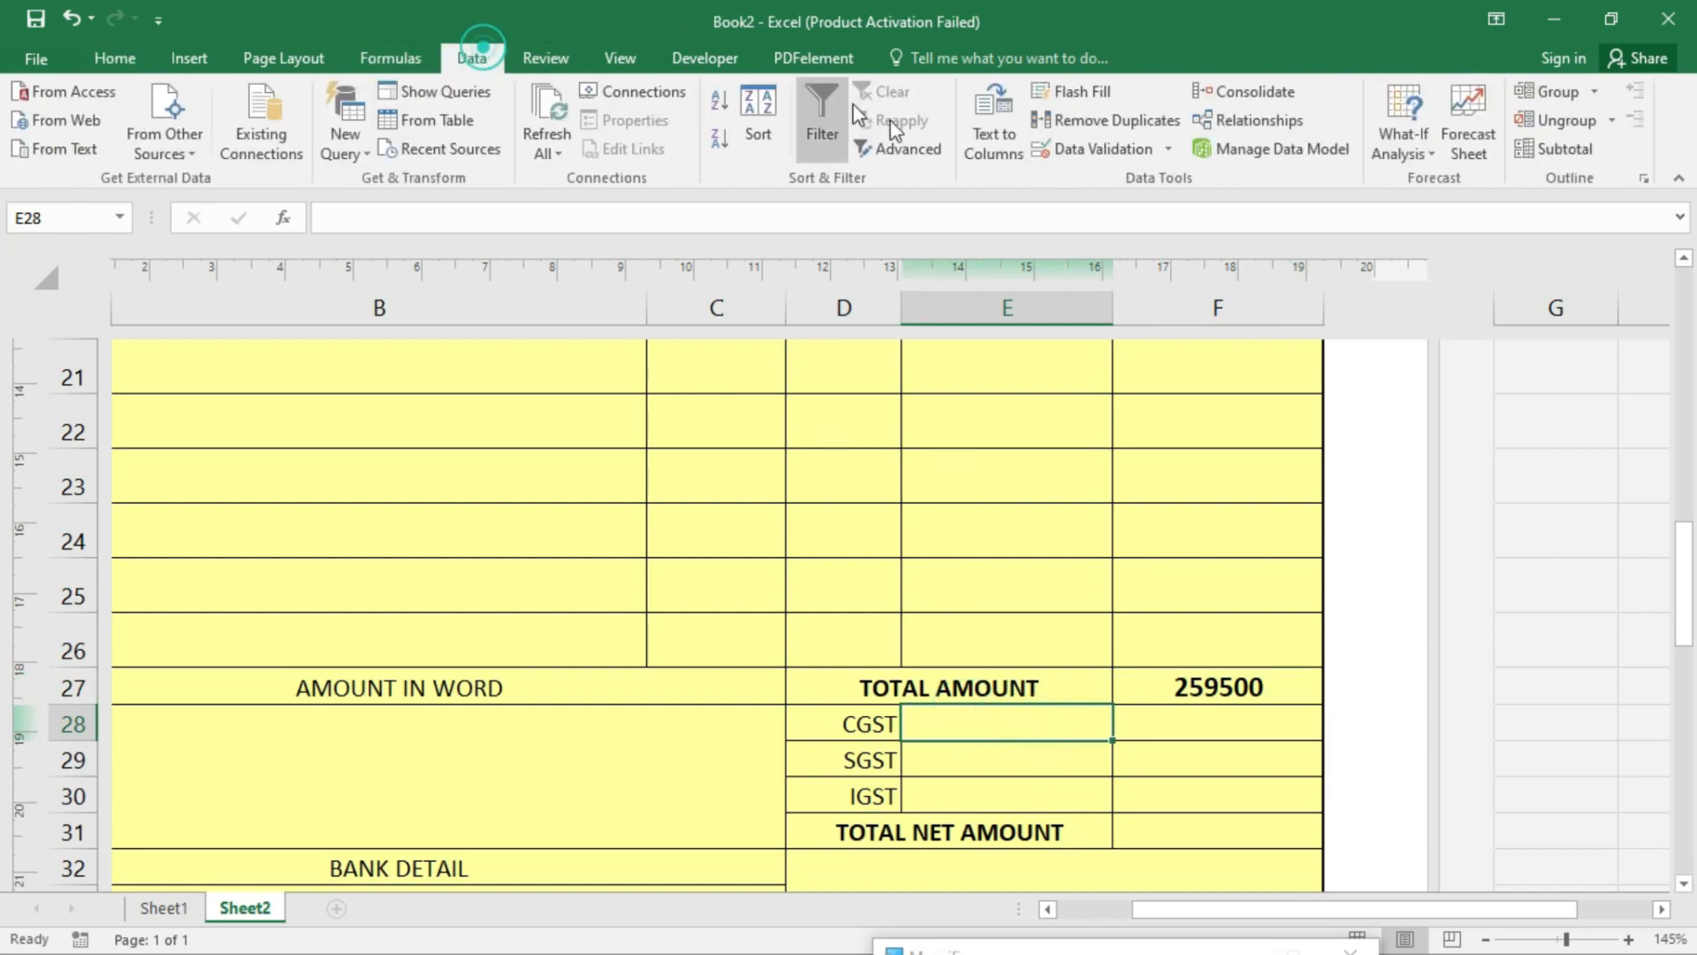
pyautogui.click(1096, 149)
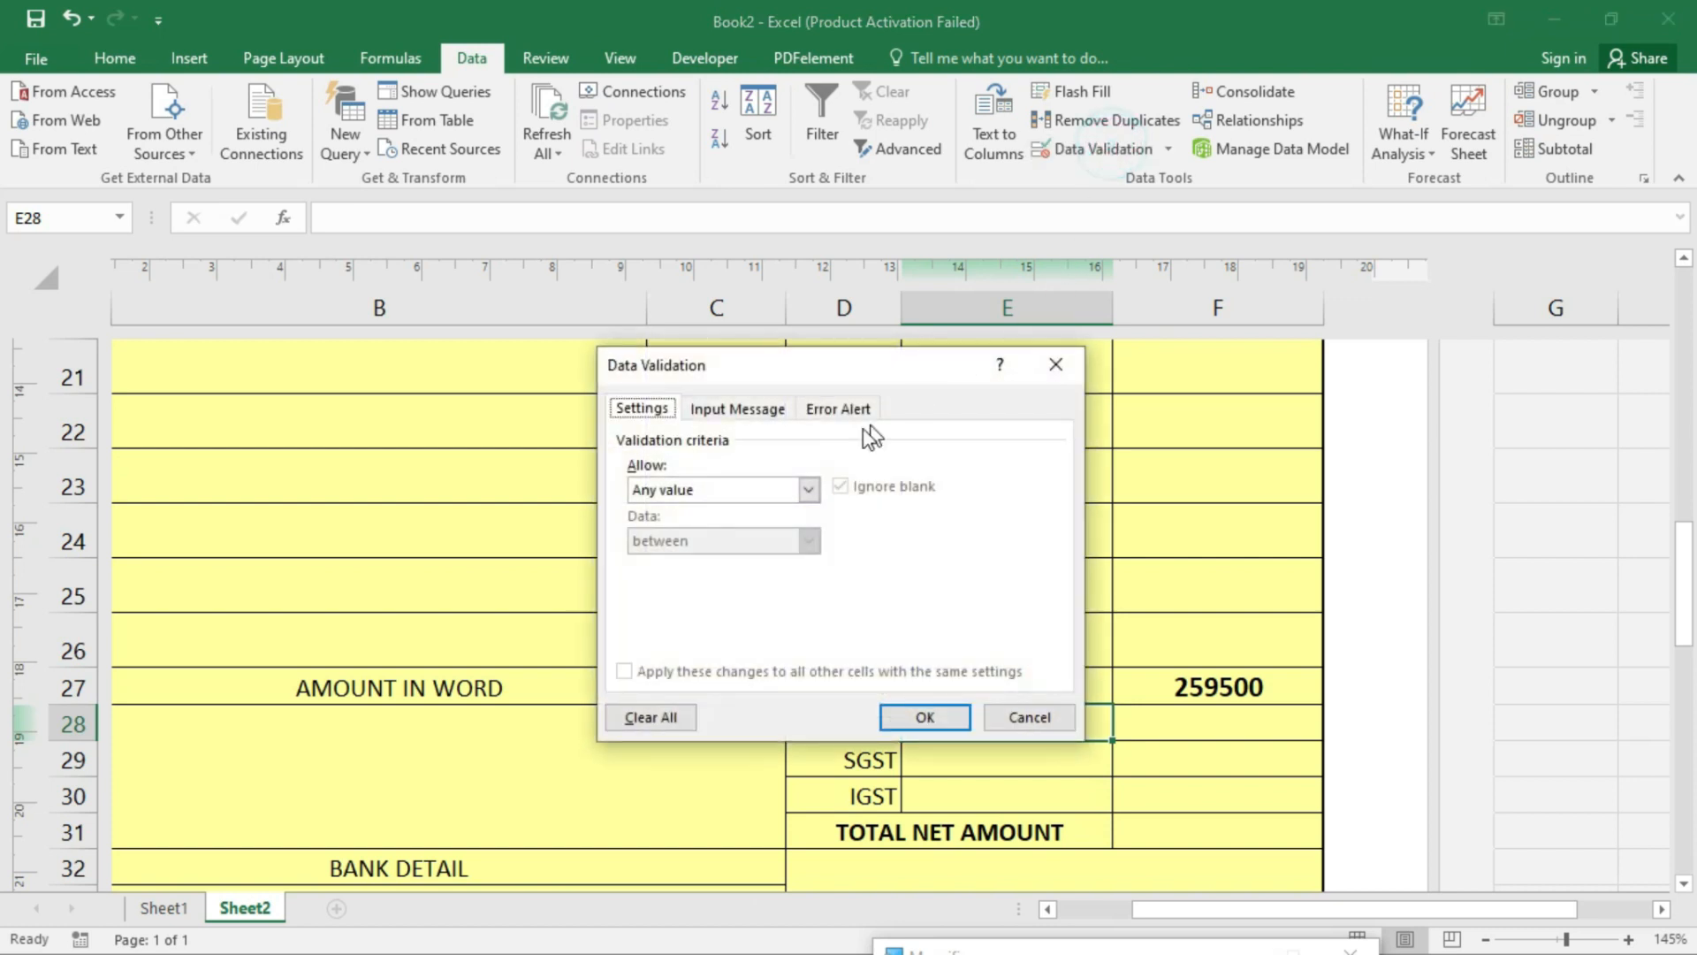
pyautogui.click(747, 500)
pyautogui.click(693, 564)
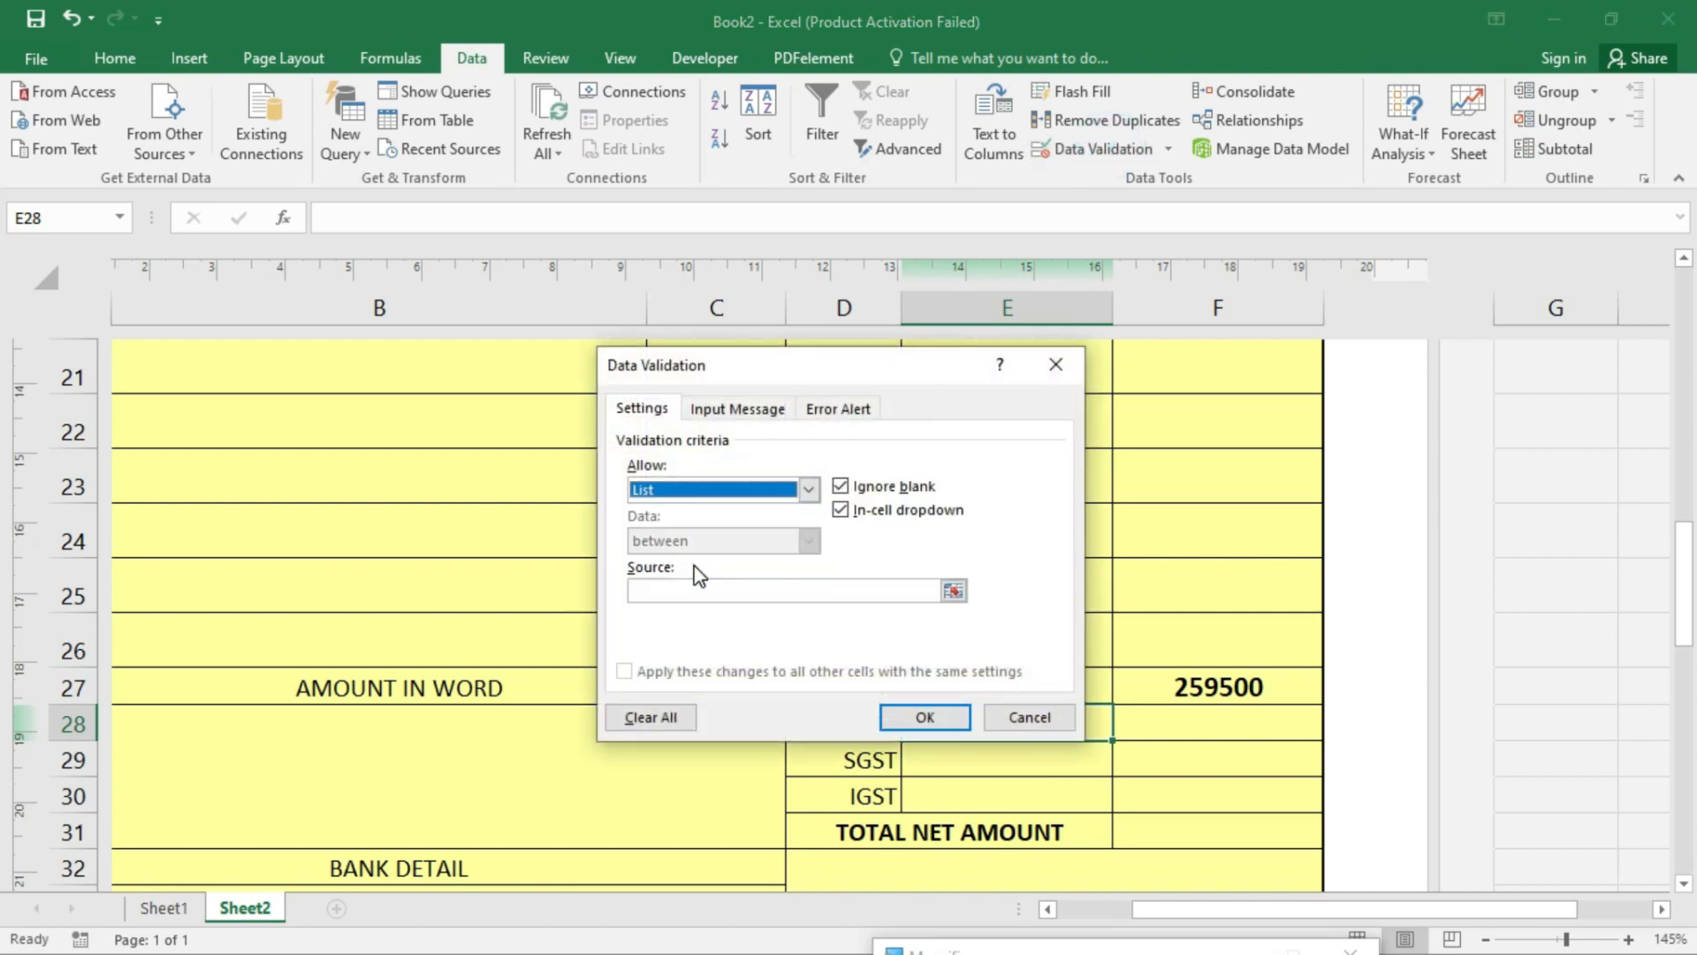
pyautogui.click(769, 588)
pyautogui.write('=cgst')
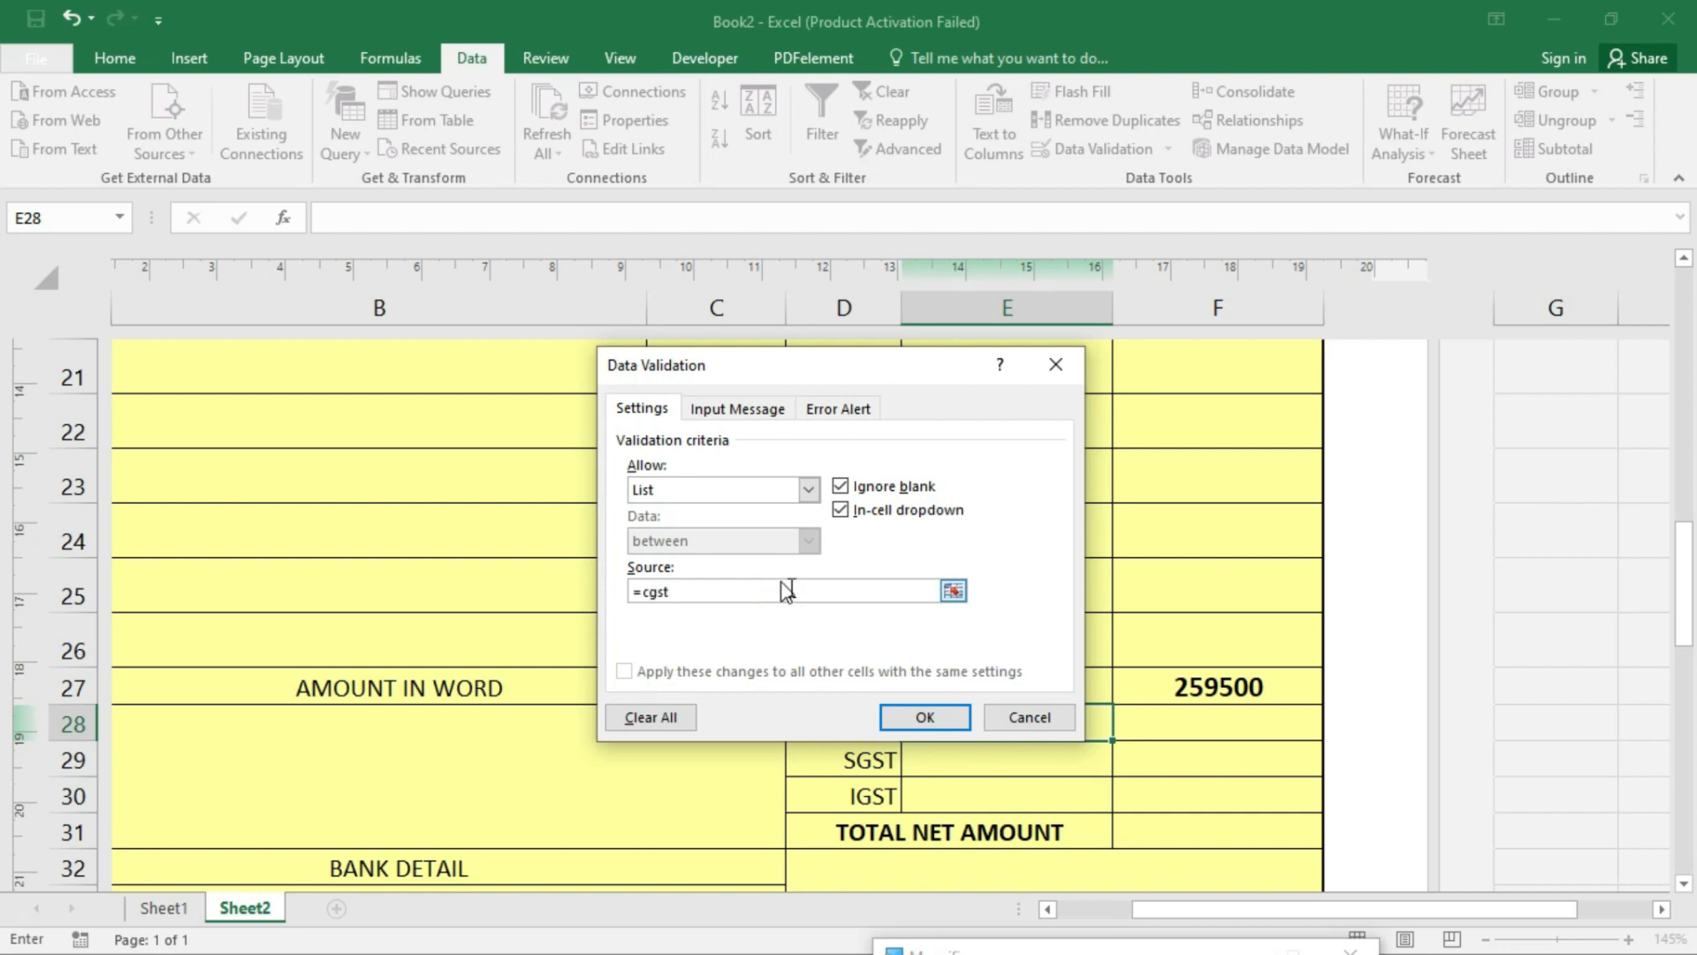
pyautogui.click(937, 716)
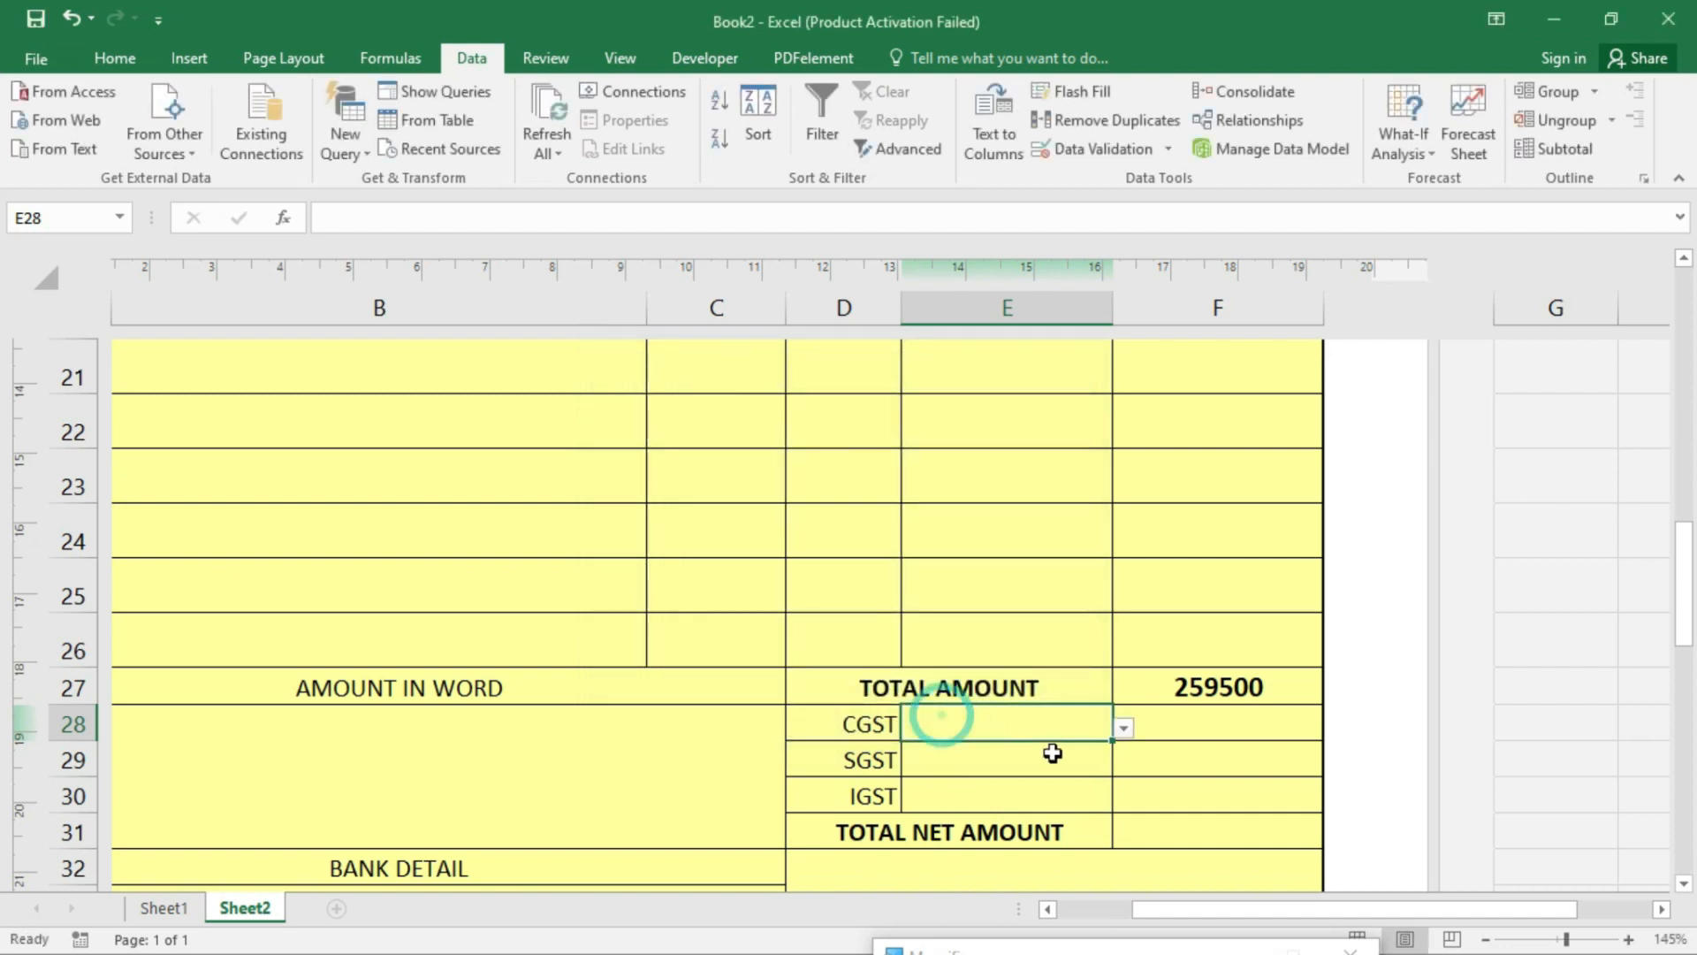
# - Give the SGST rate cell E29 a List data validation with source =sgst
pyautogui.click(1052, 752)
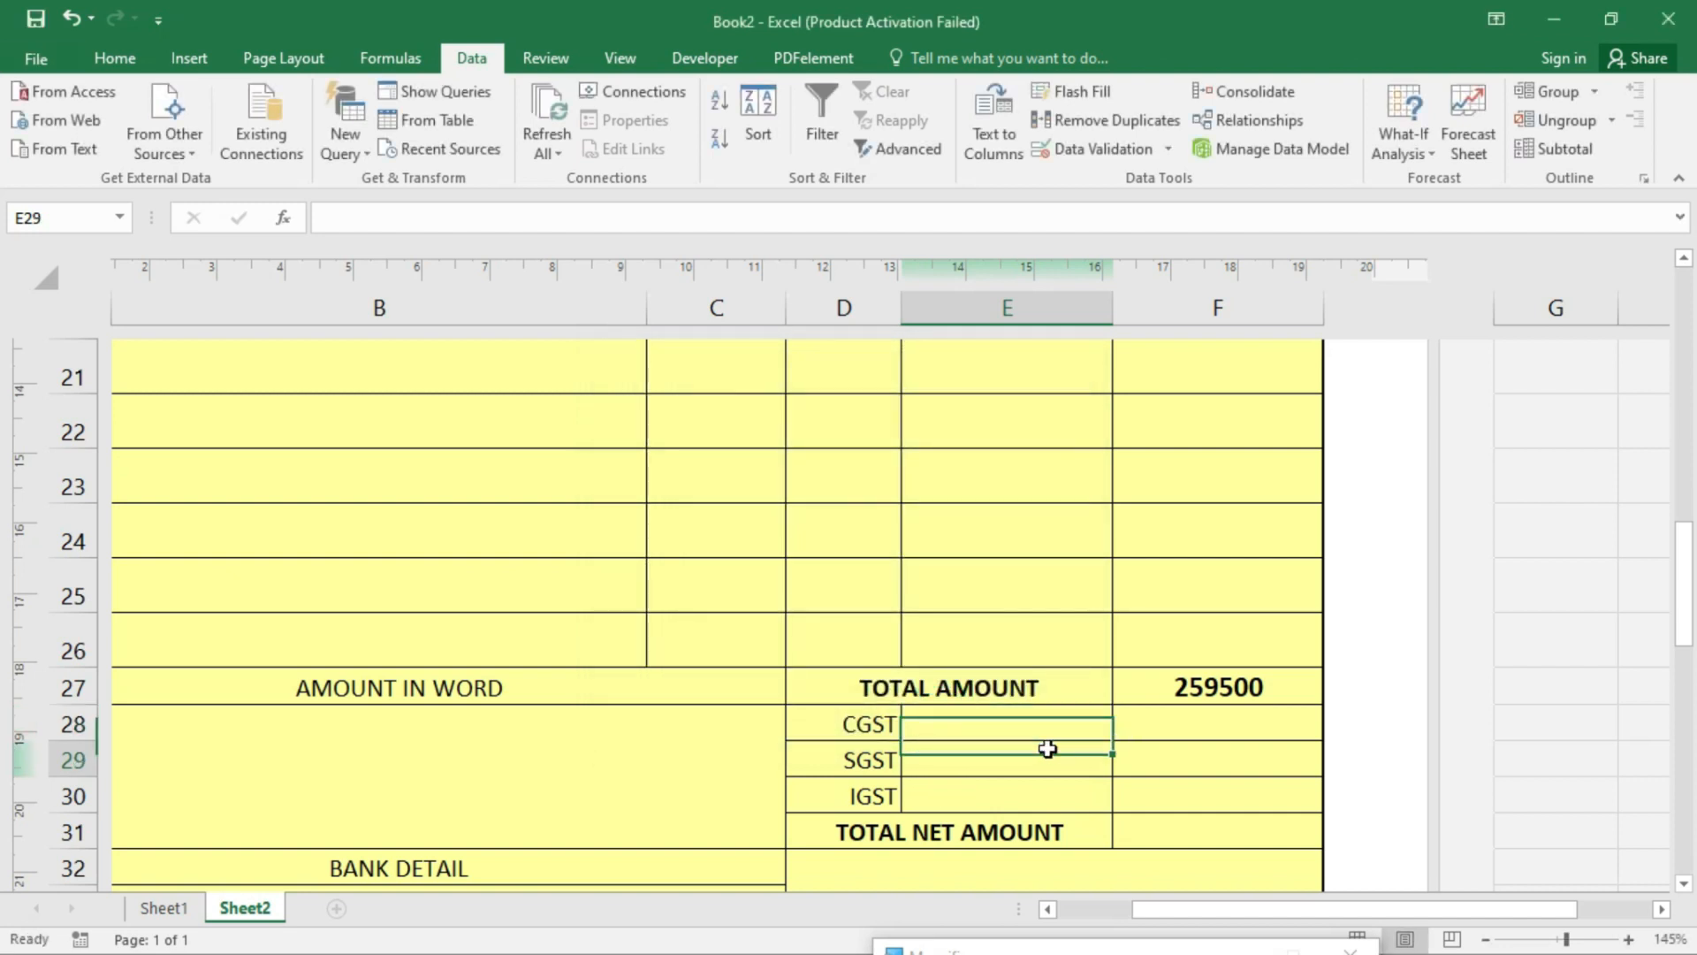
pyautogui.click(1104, 149)
pyautogui.click(716, 484)
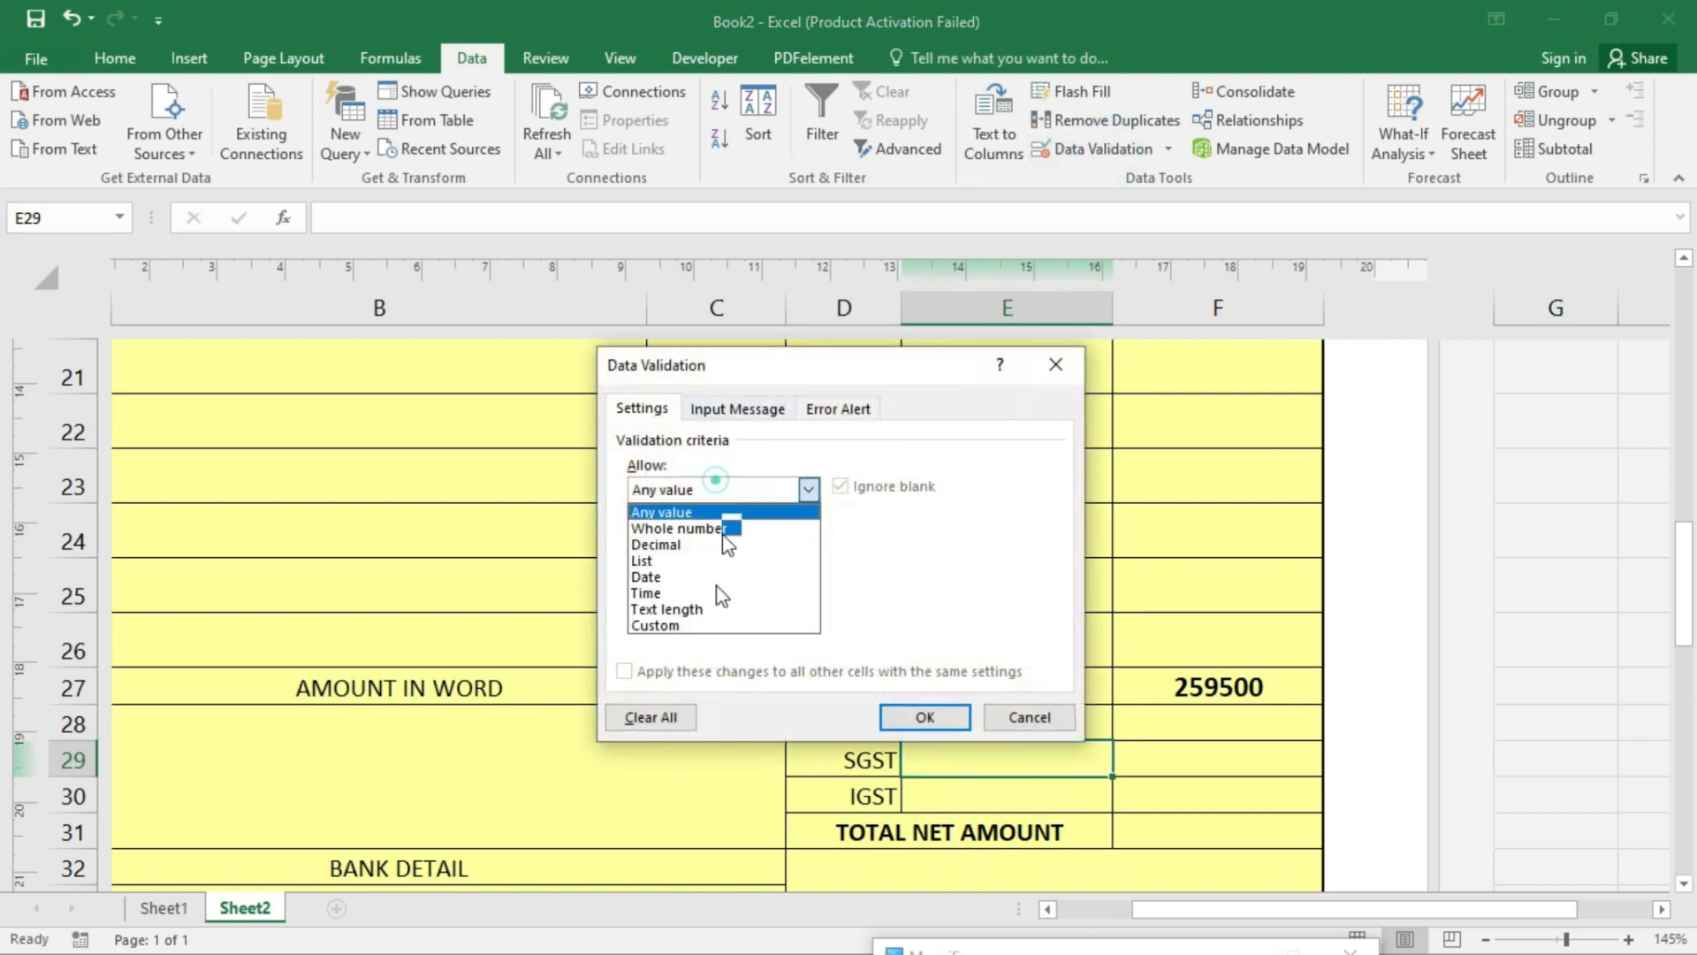
pyautogui.click(669, 562)
pyautogui.click(687, 588)
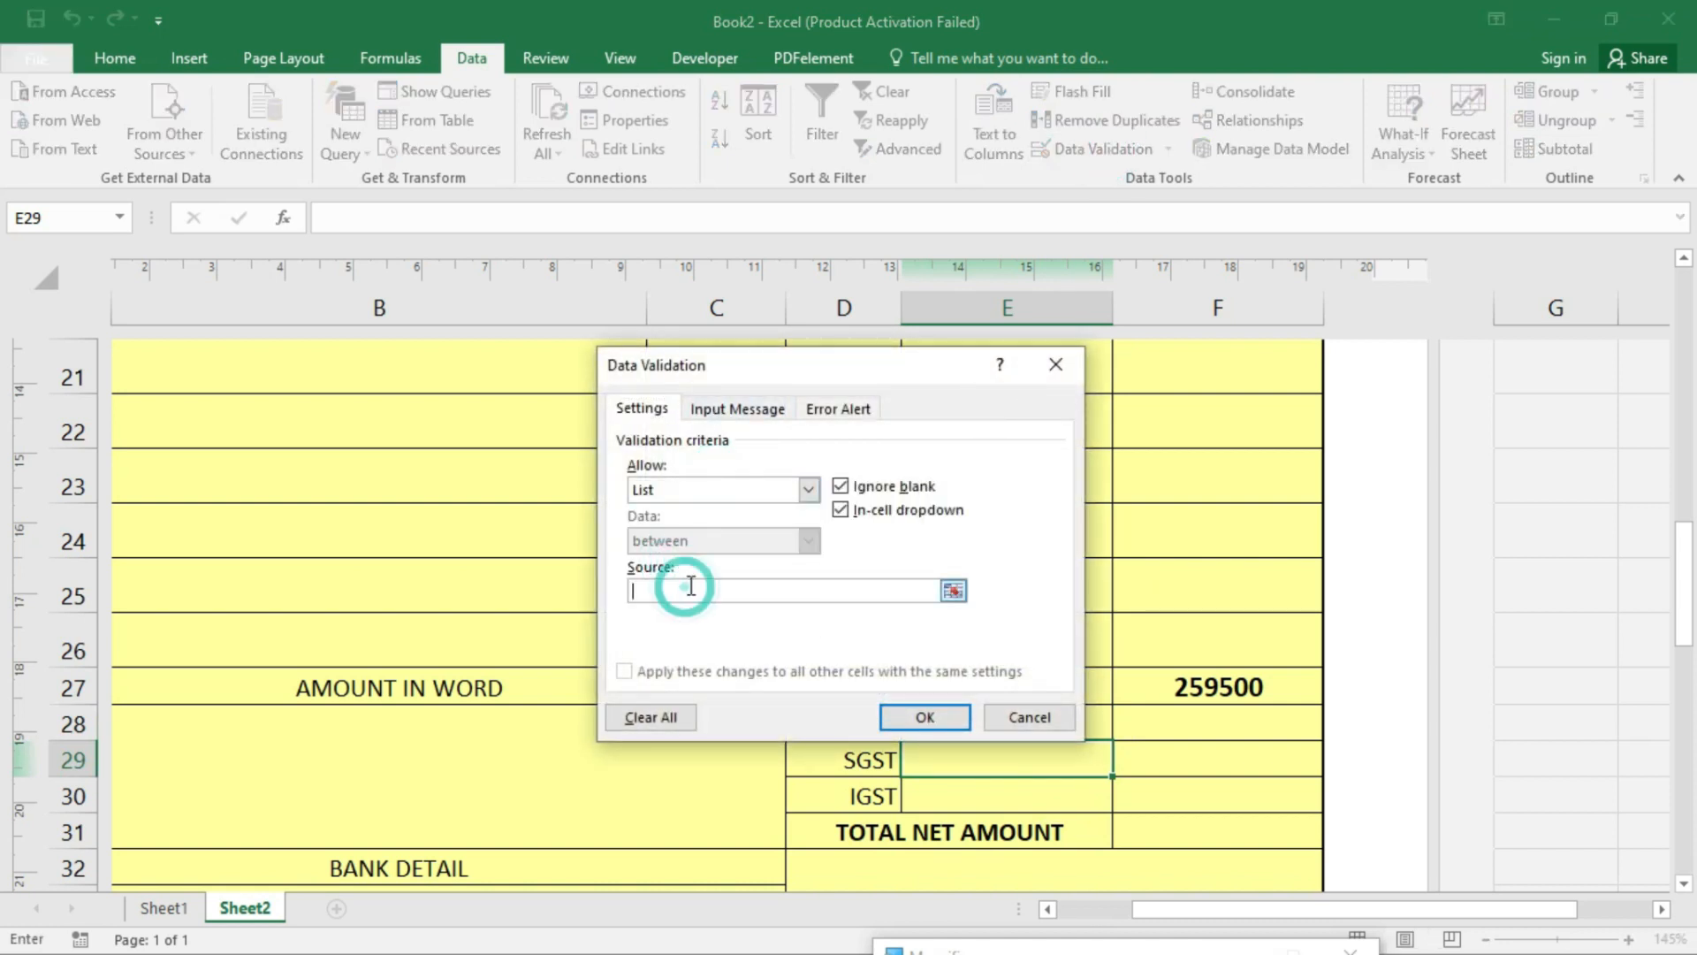
pyautogui.write('=sgst')
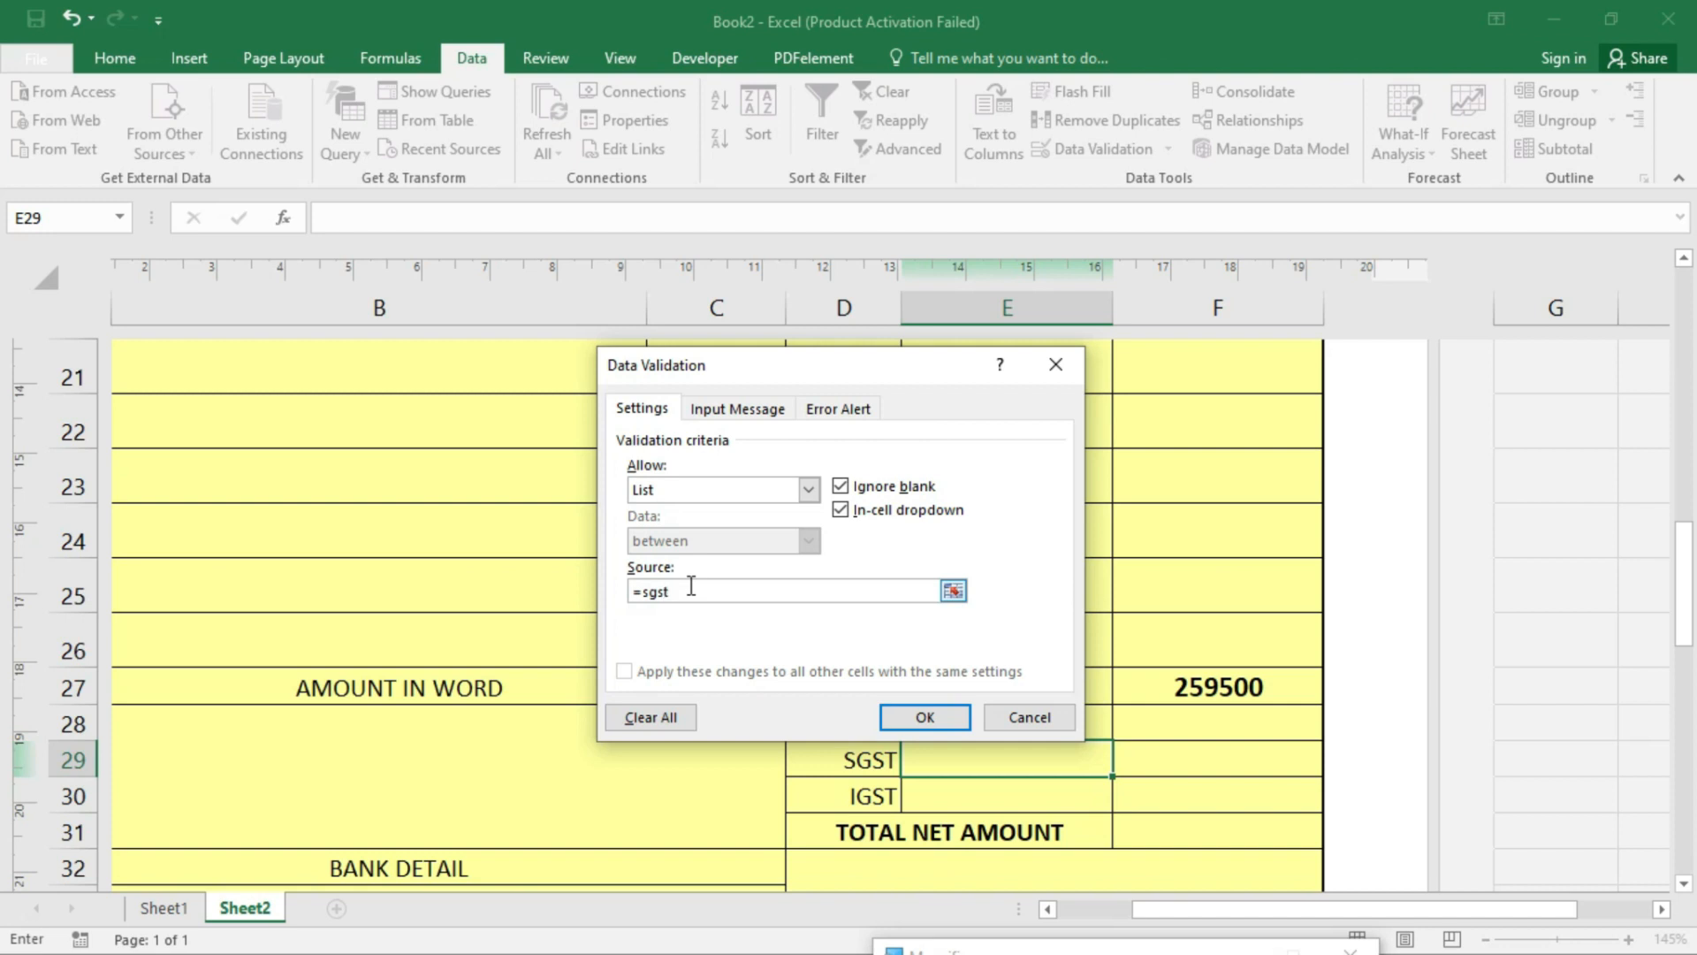
pyautogui.click(924, 717)
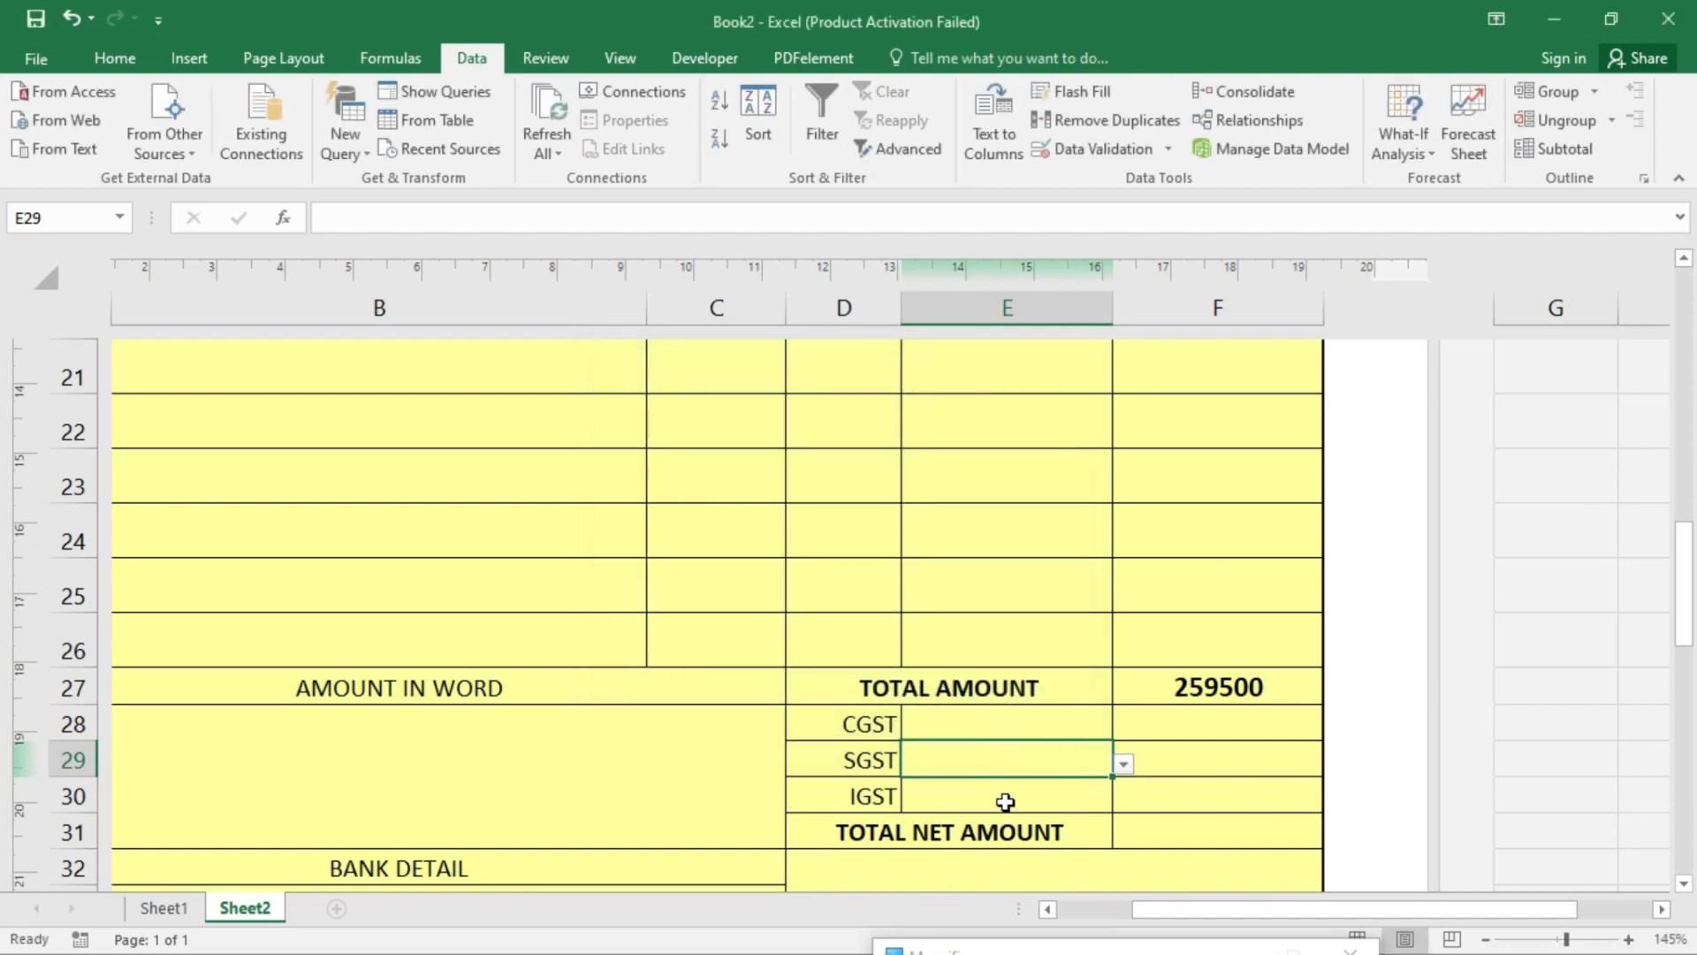
# - Give the IGST rate cell E30 a List data validation with source =igst
pyautogui.click(1004, 797)
pyautogui.click(1095, 149)
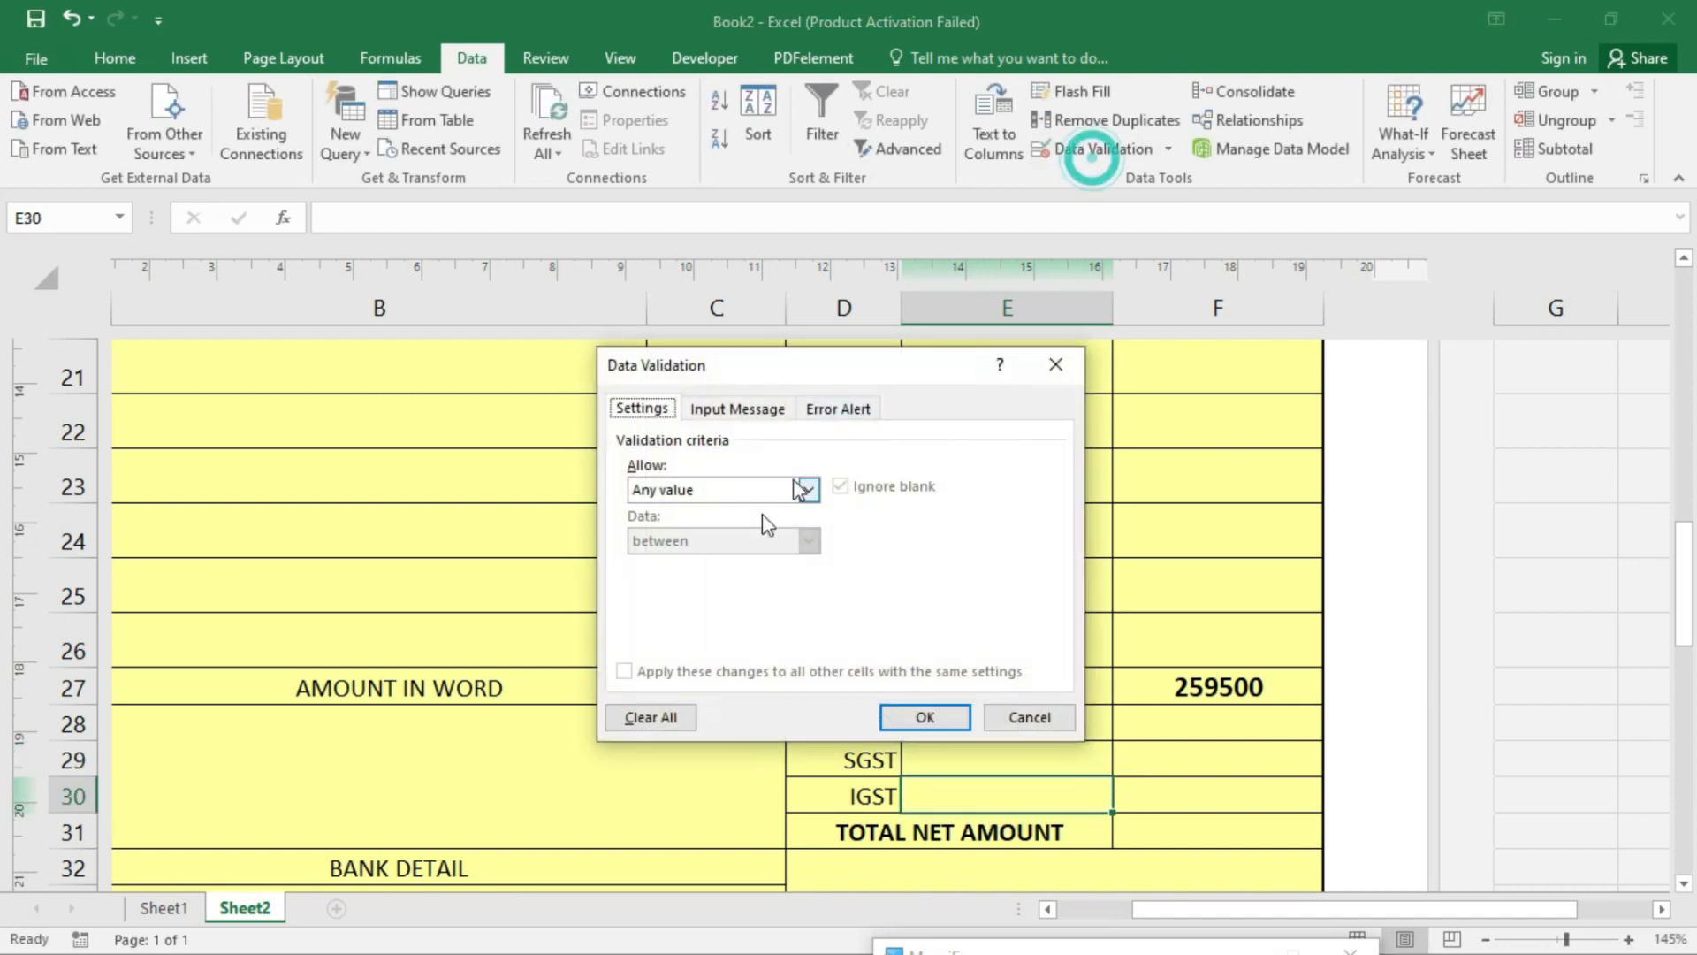
pyautogui.click(731, 494)
pyautogui.click(690, 560)
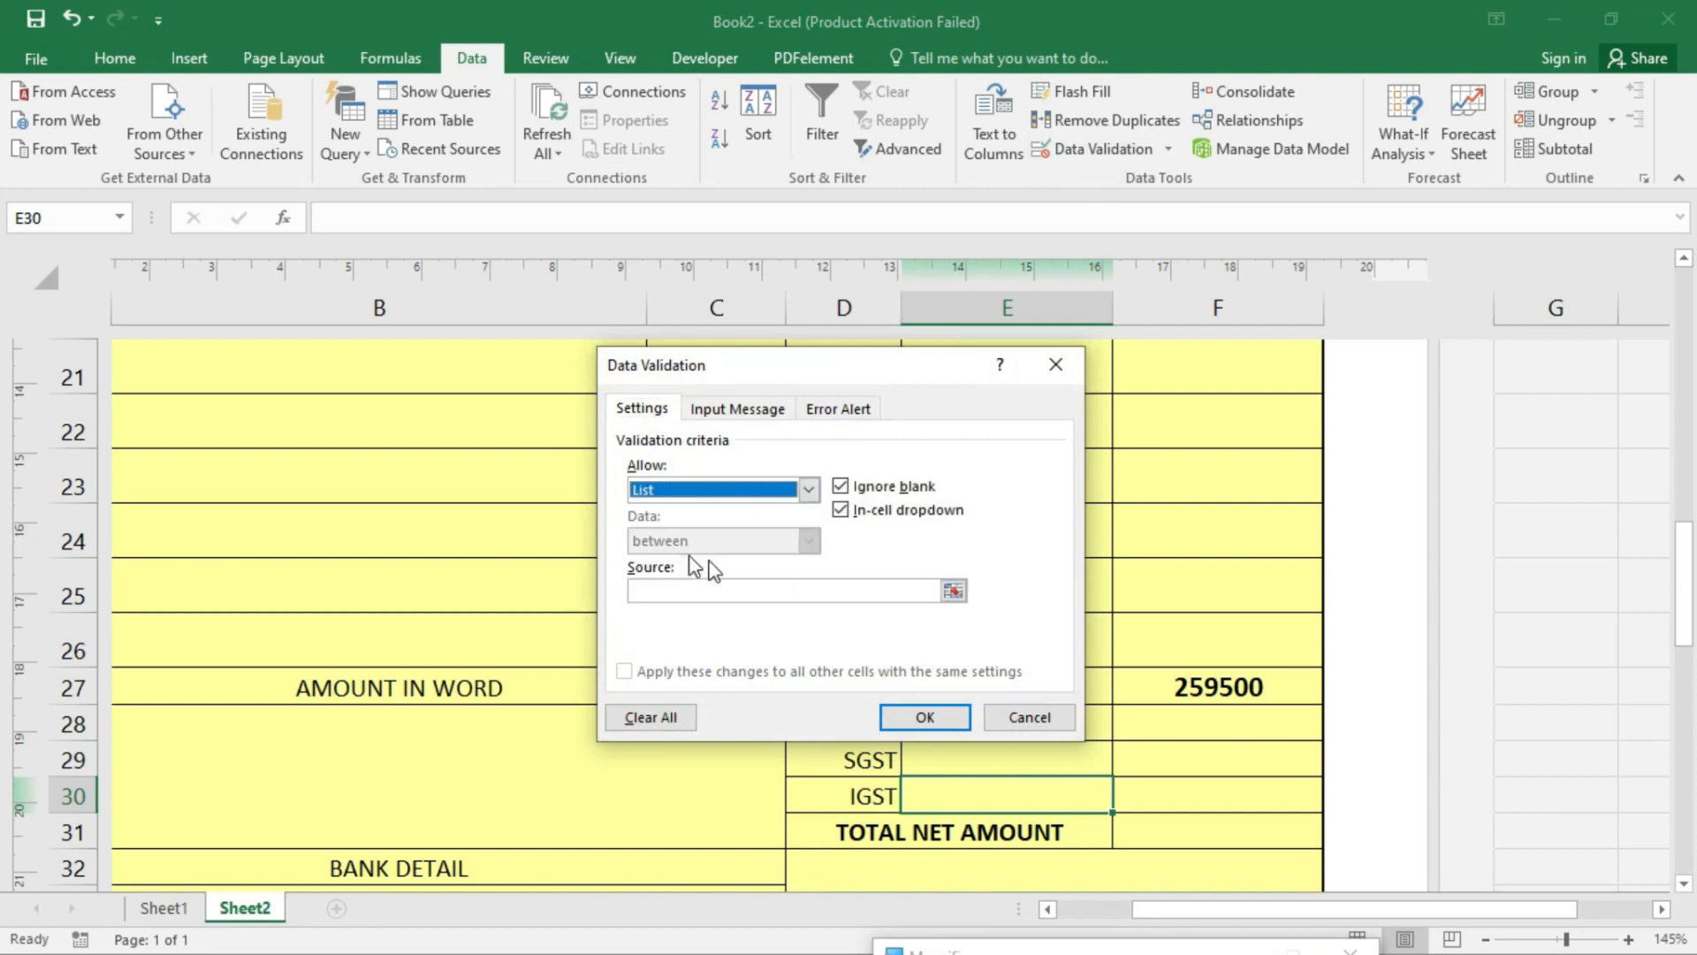
pyautogui.click(806, 592)
pyautogui.click(804, 594)
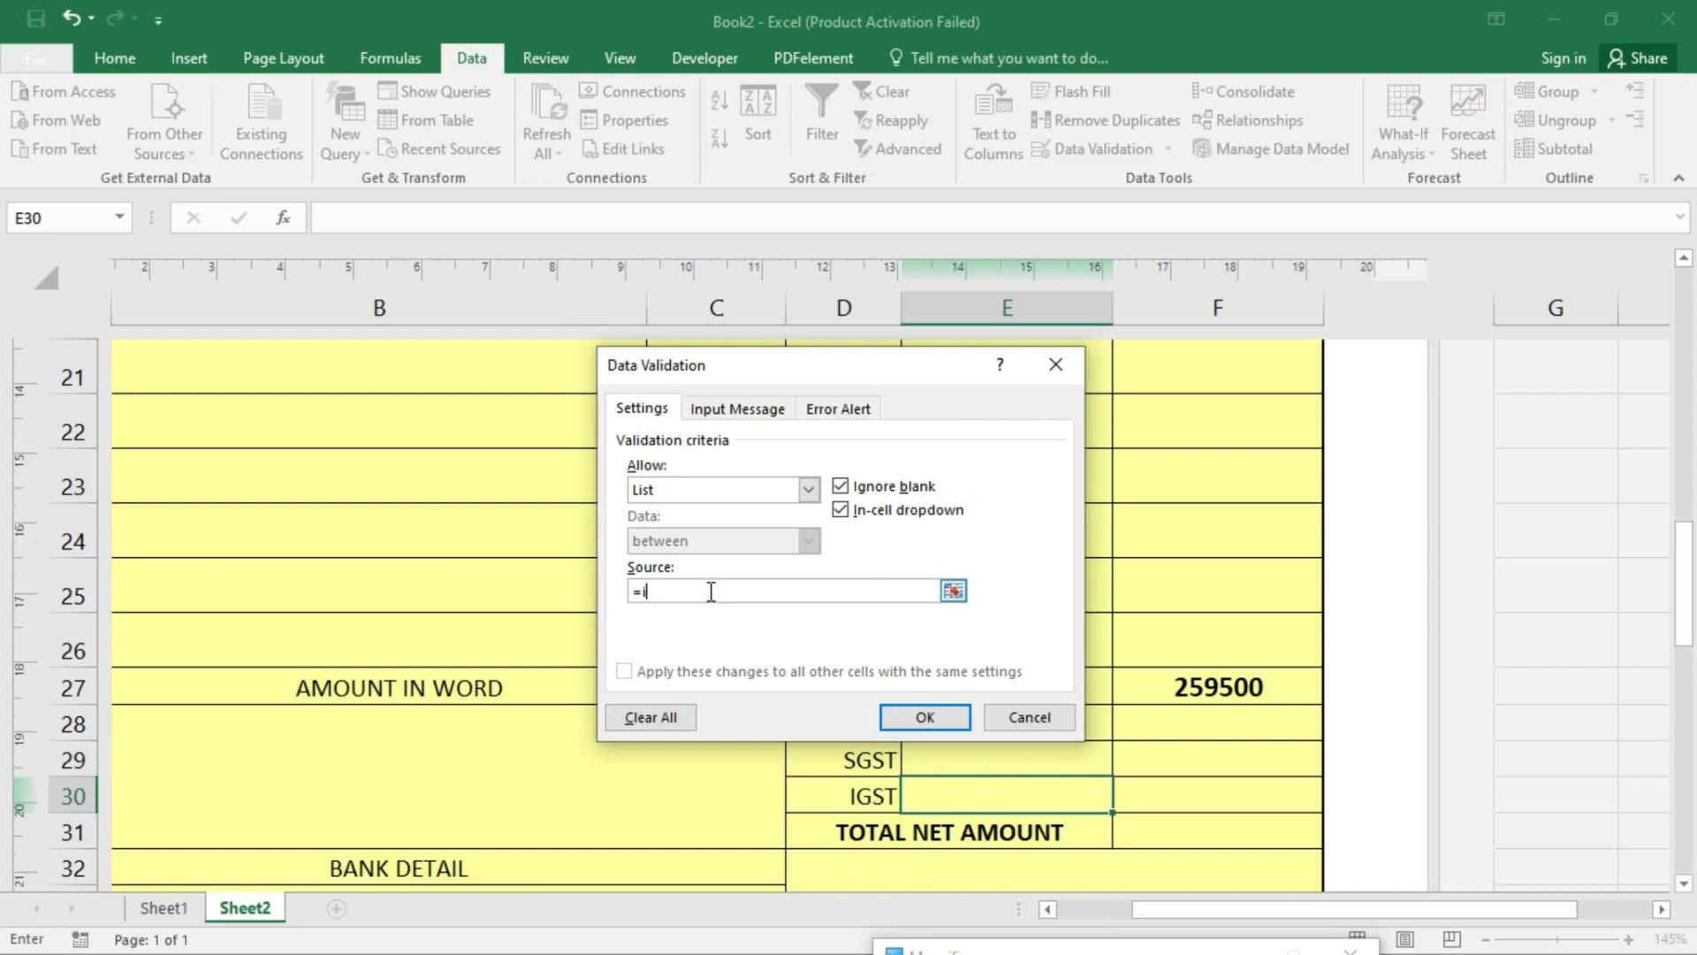
pyautogui.write('=igst')
pyautogui.click(889, 729)
pyautogui.click(1068, 712)
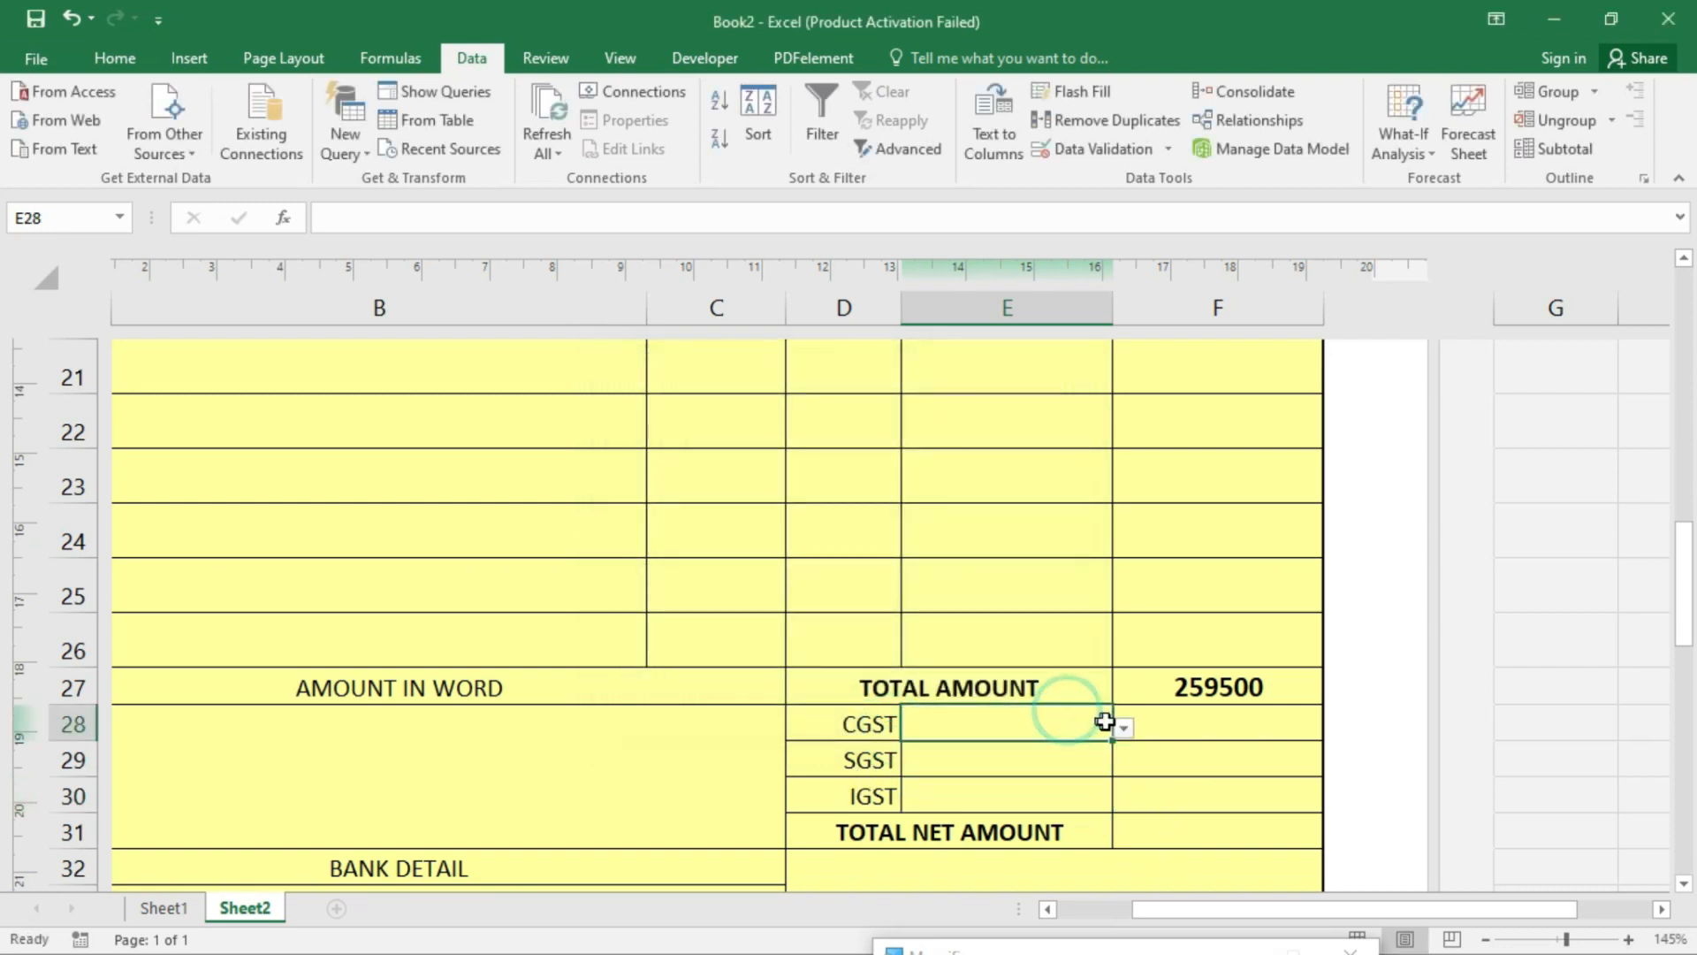
# - Choose 9.0% from the dropdowns for CGST in E28 and SGST in E29
pyautogui.click(1123, 727)
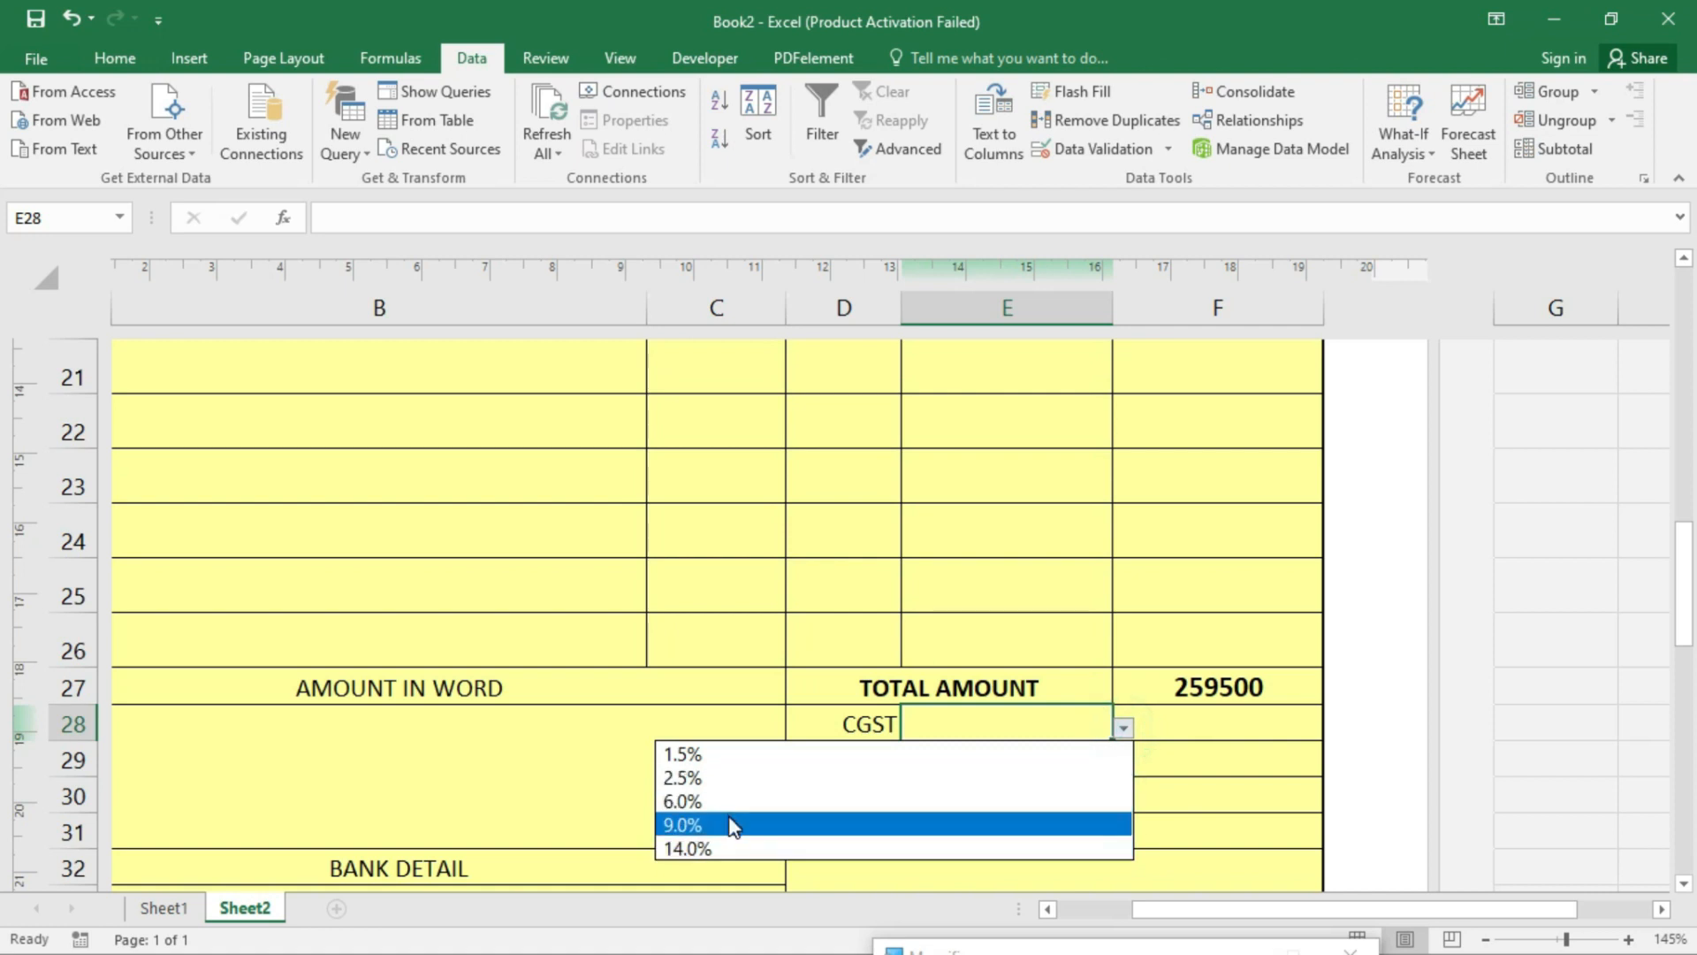
pyautogui.click(723, 824)
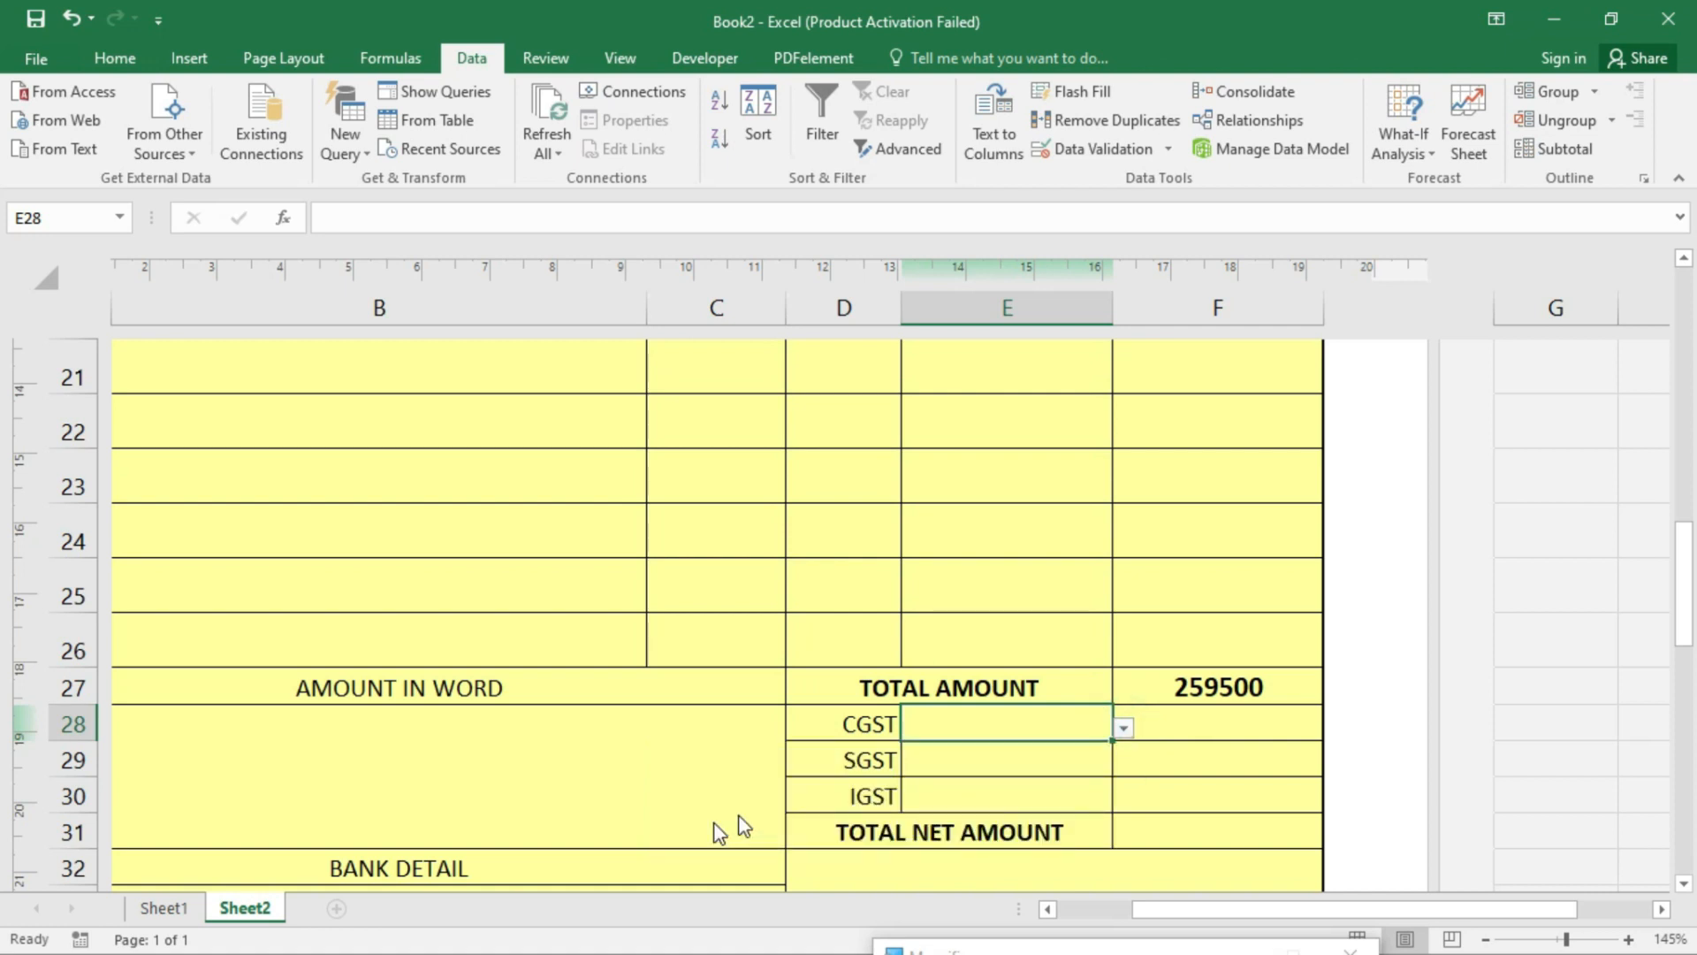
pyautogui.click(1086, 760)
pyautogui.click(1122, 762)
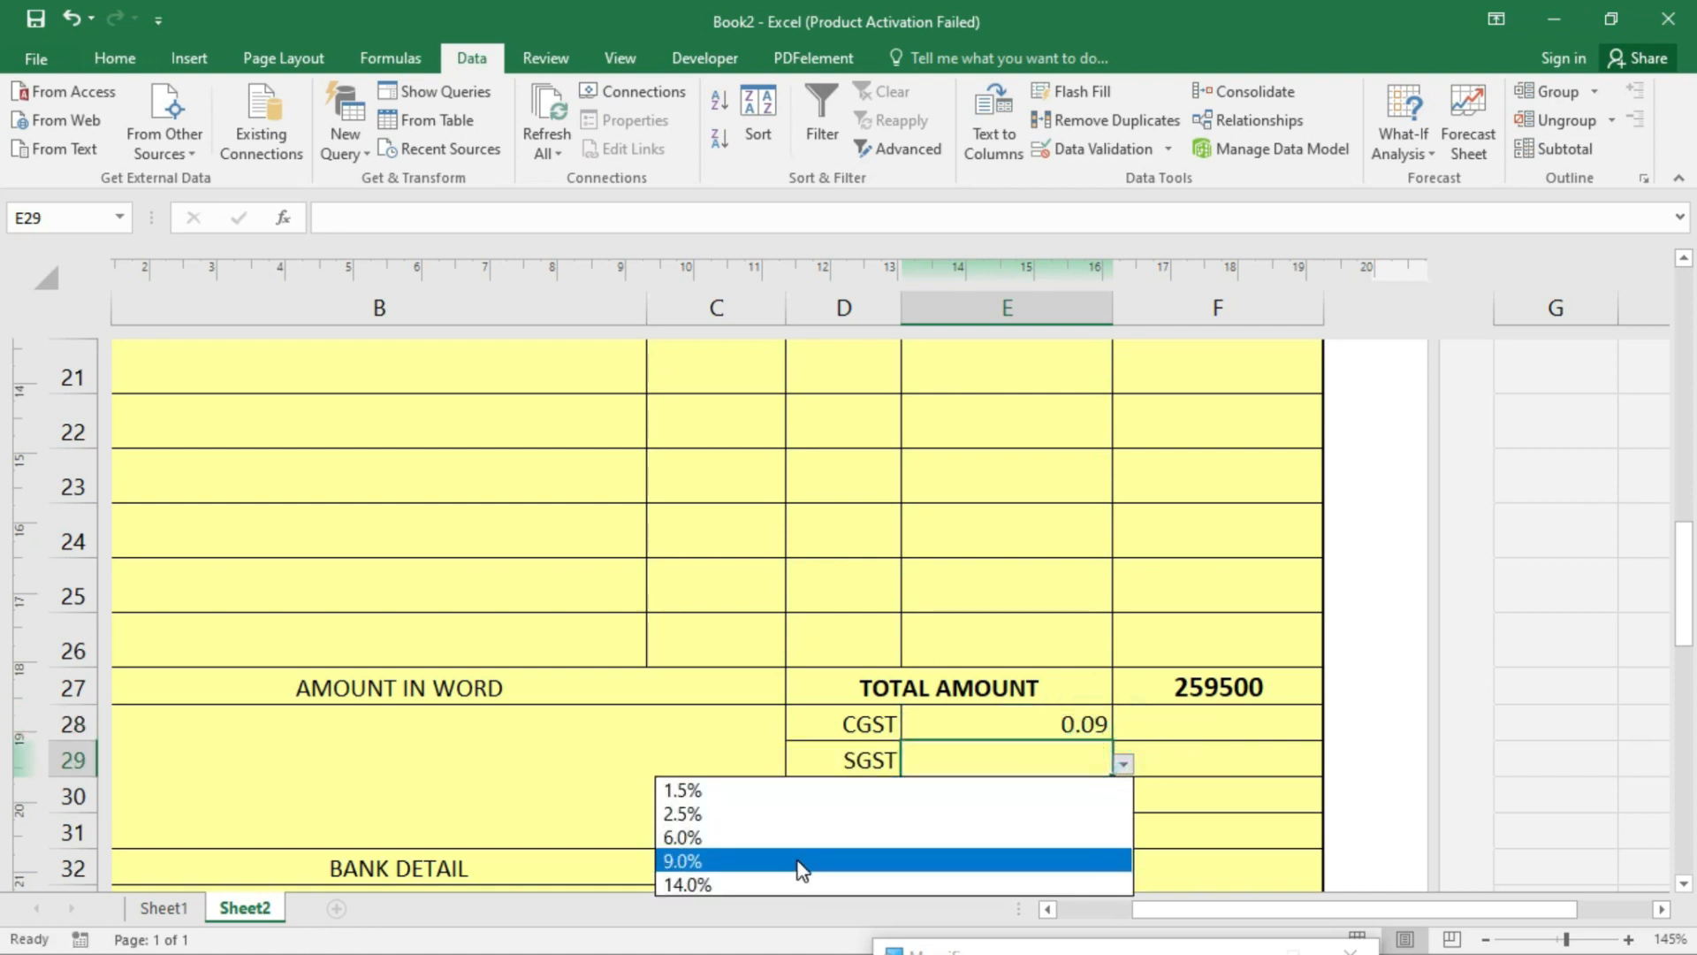
pyautogui.click(796, 858)
# - Format the rate cells E28:E30 as centred percentages
pyautogui.moveTo(1043, 725); pyautogui.dragTo(1043, 792)
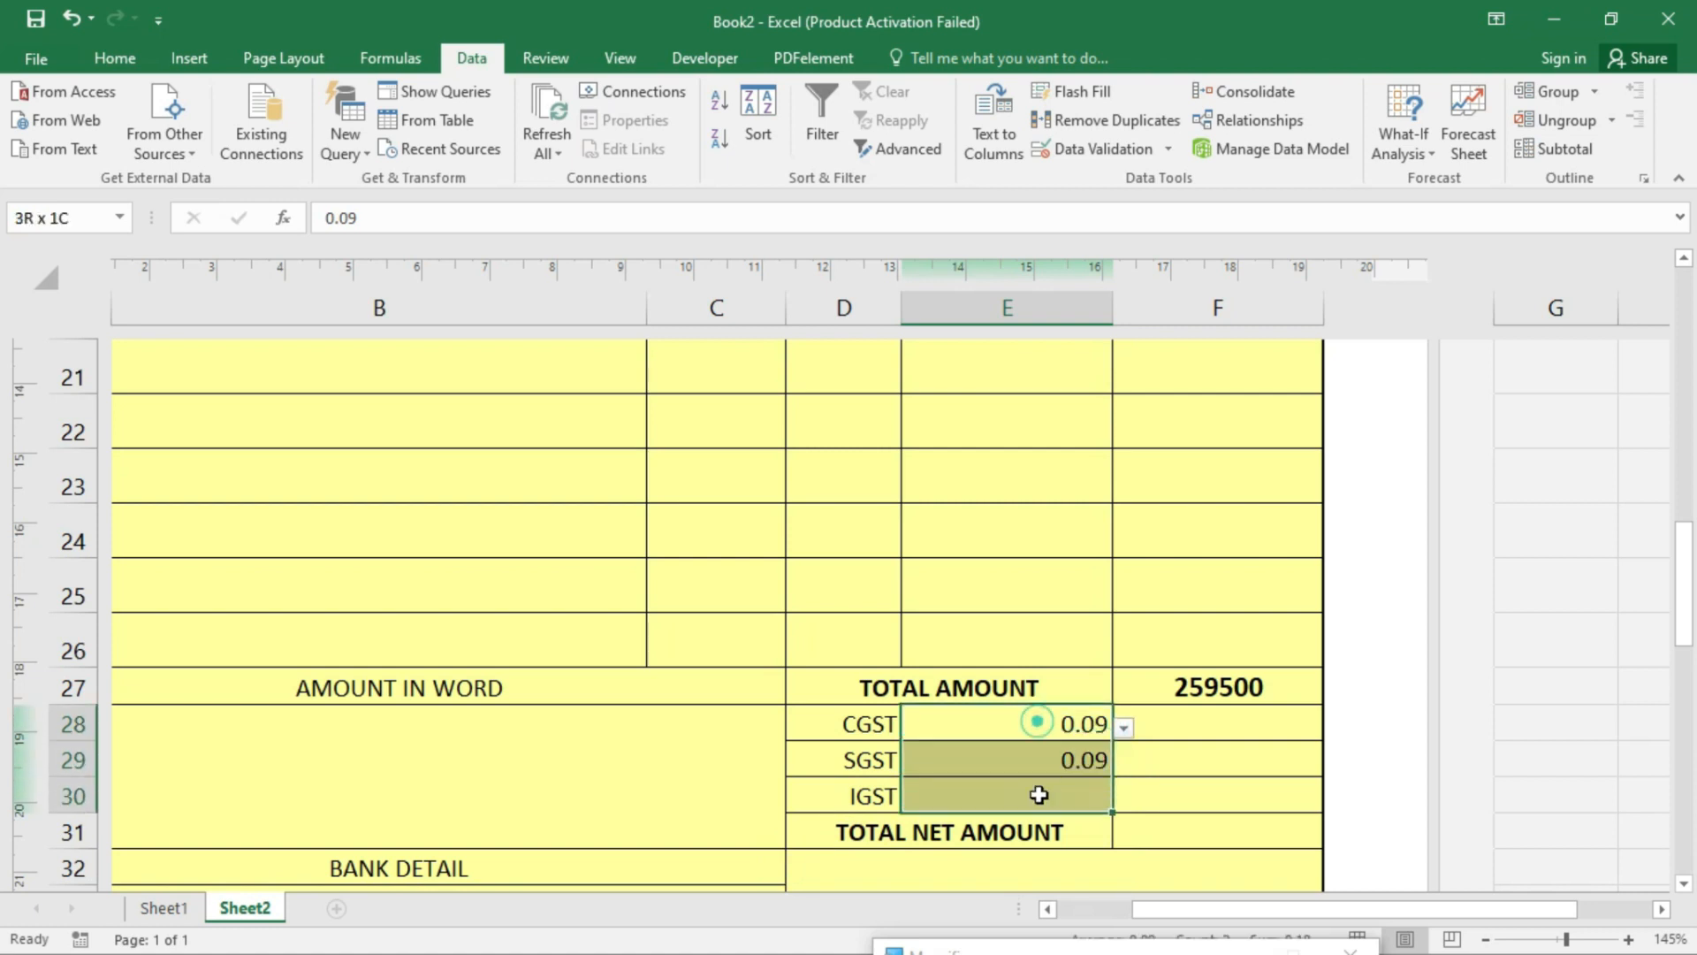
pyautogui.click(115, 58)
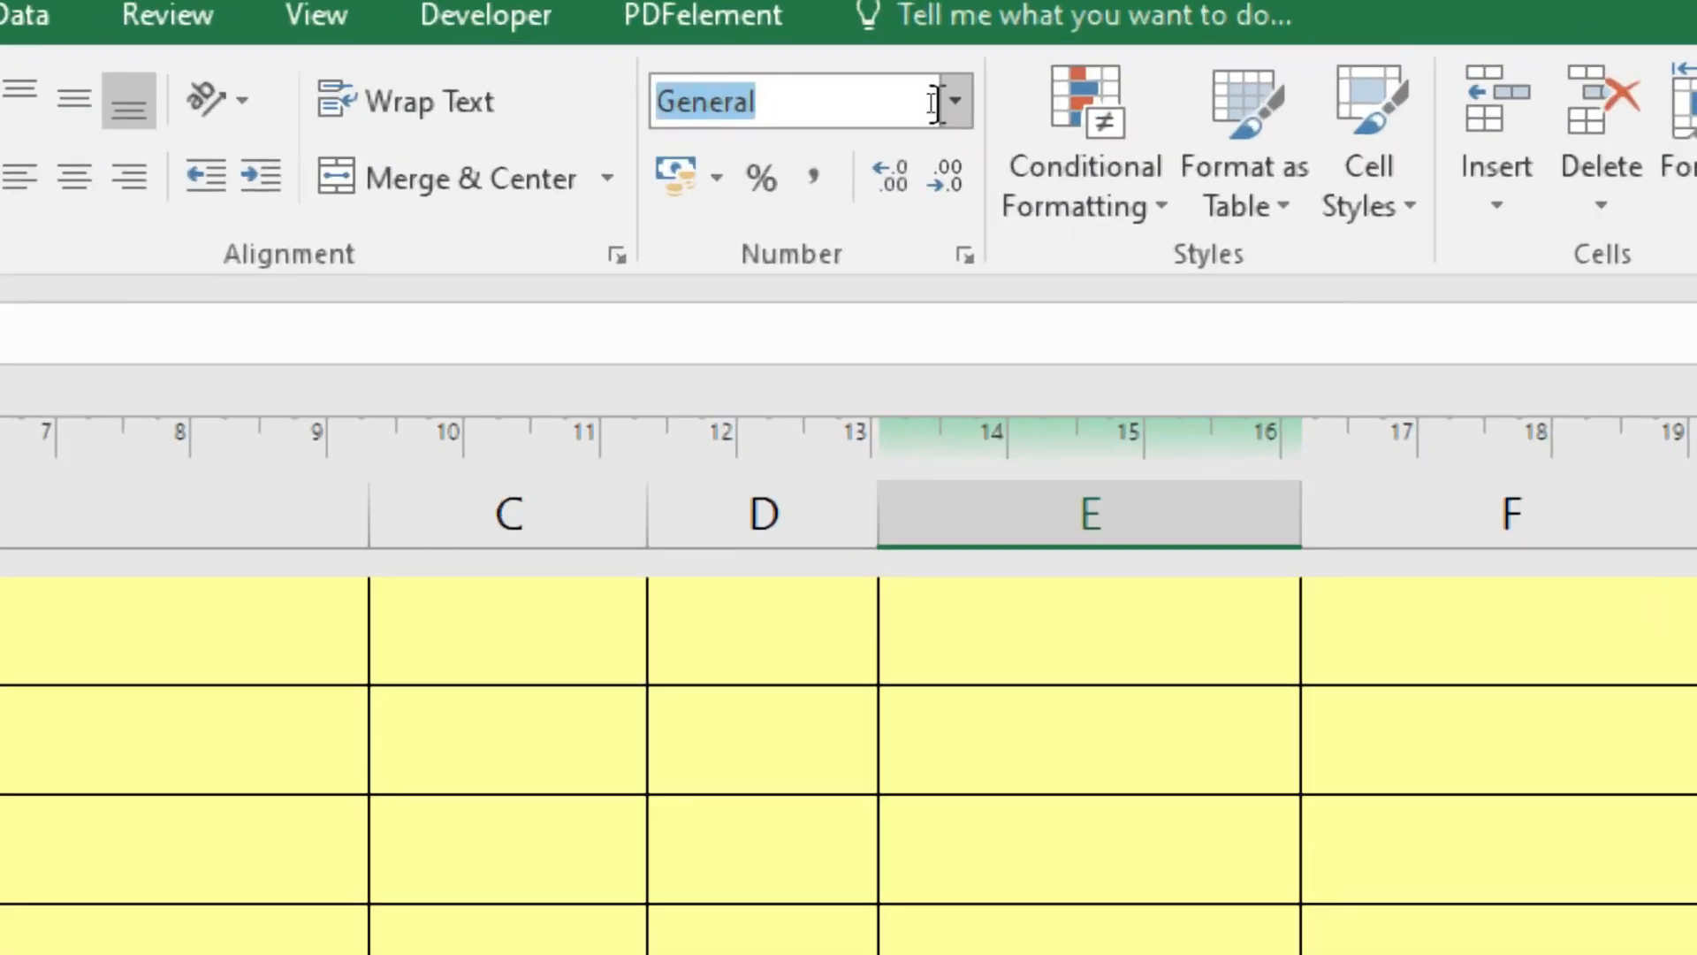
pyautogui.click(753, 189)
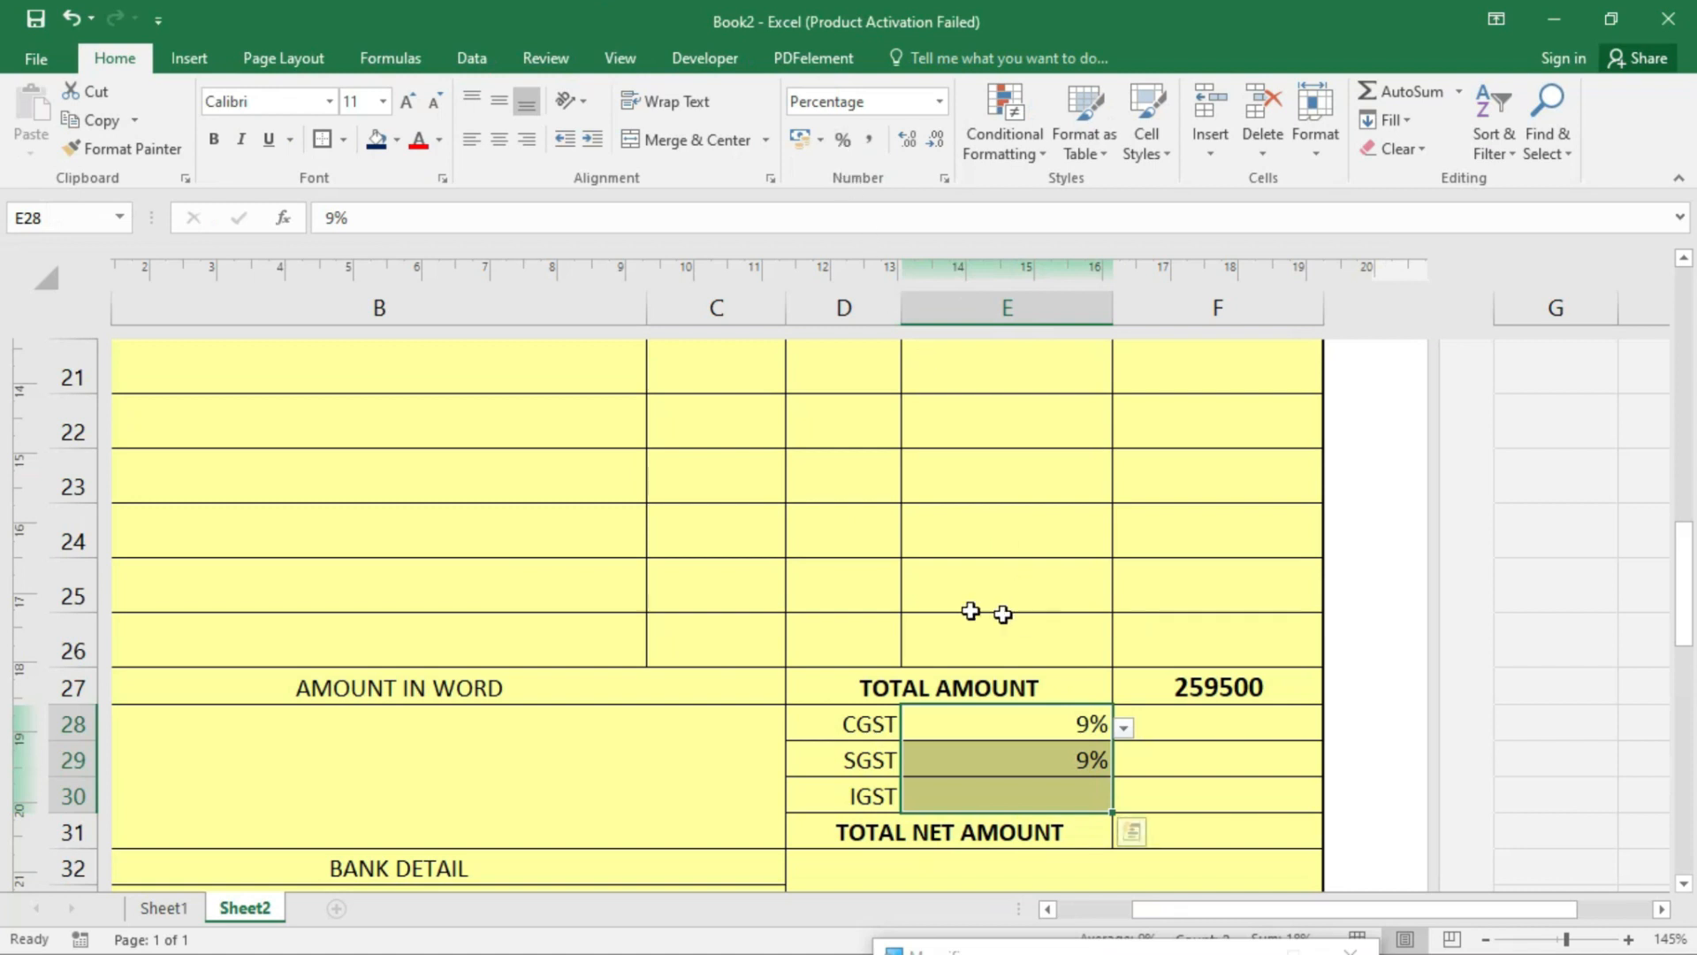
pyautogui.click(475, 140)
pyautogui.click(498, 140)
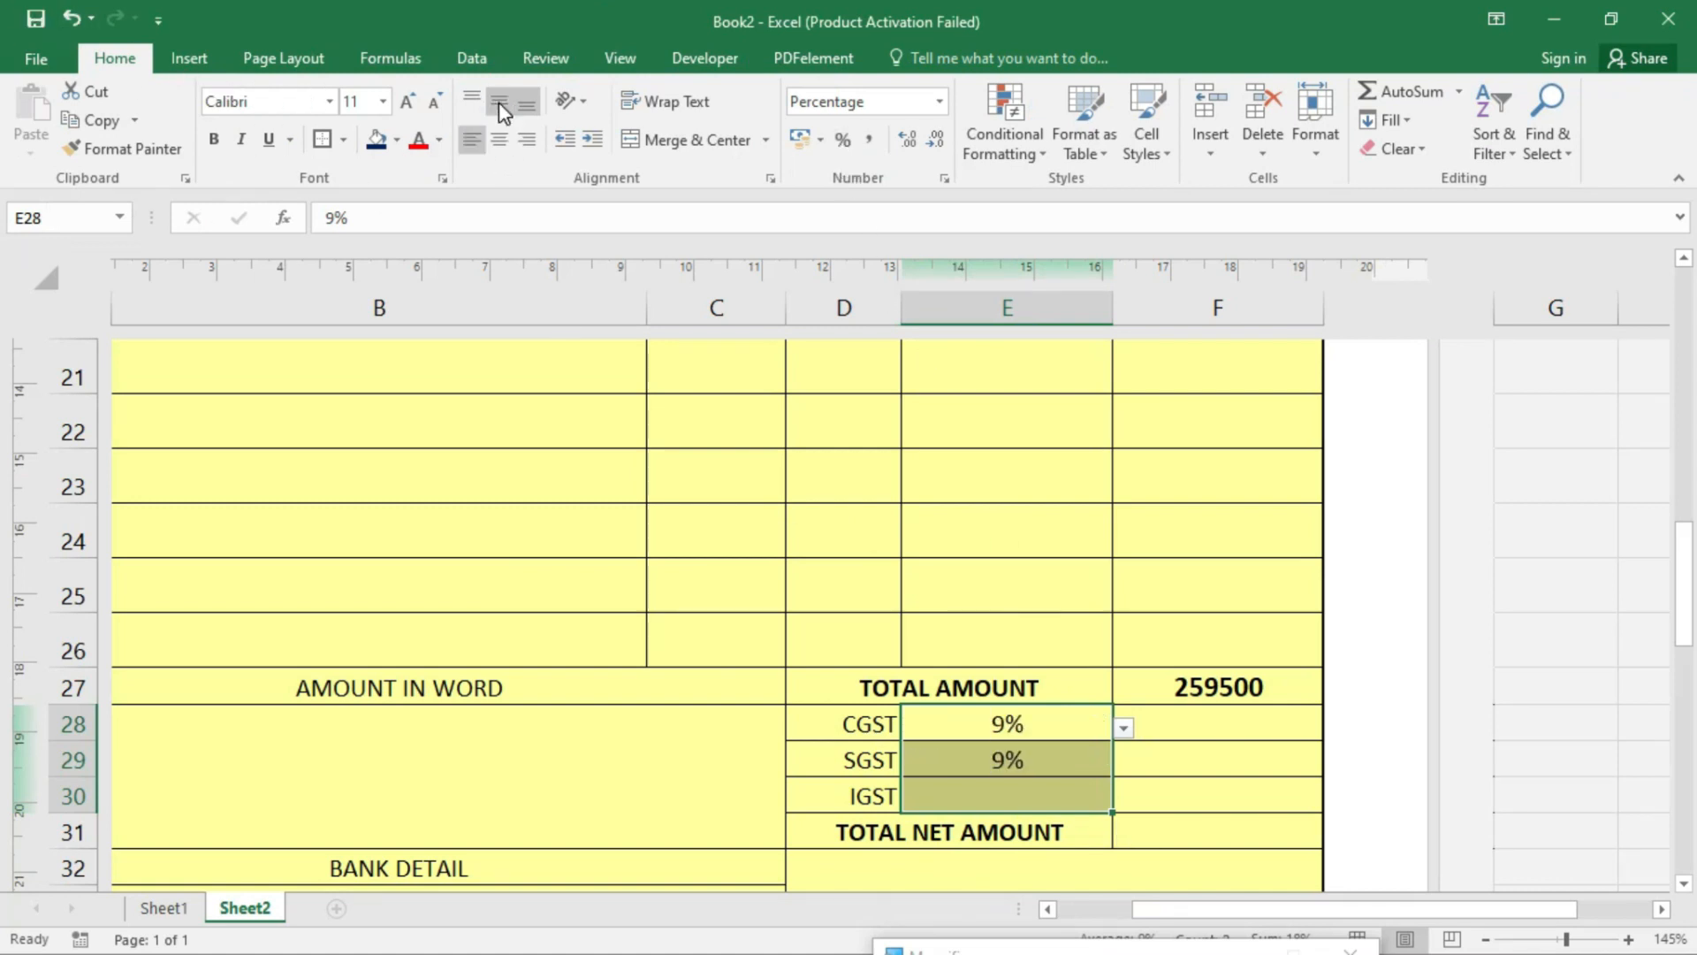
pyautogui.click(1228, 694)
pyautogui.click(1255, 726)
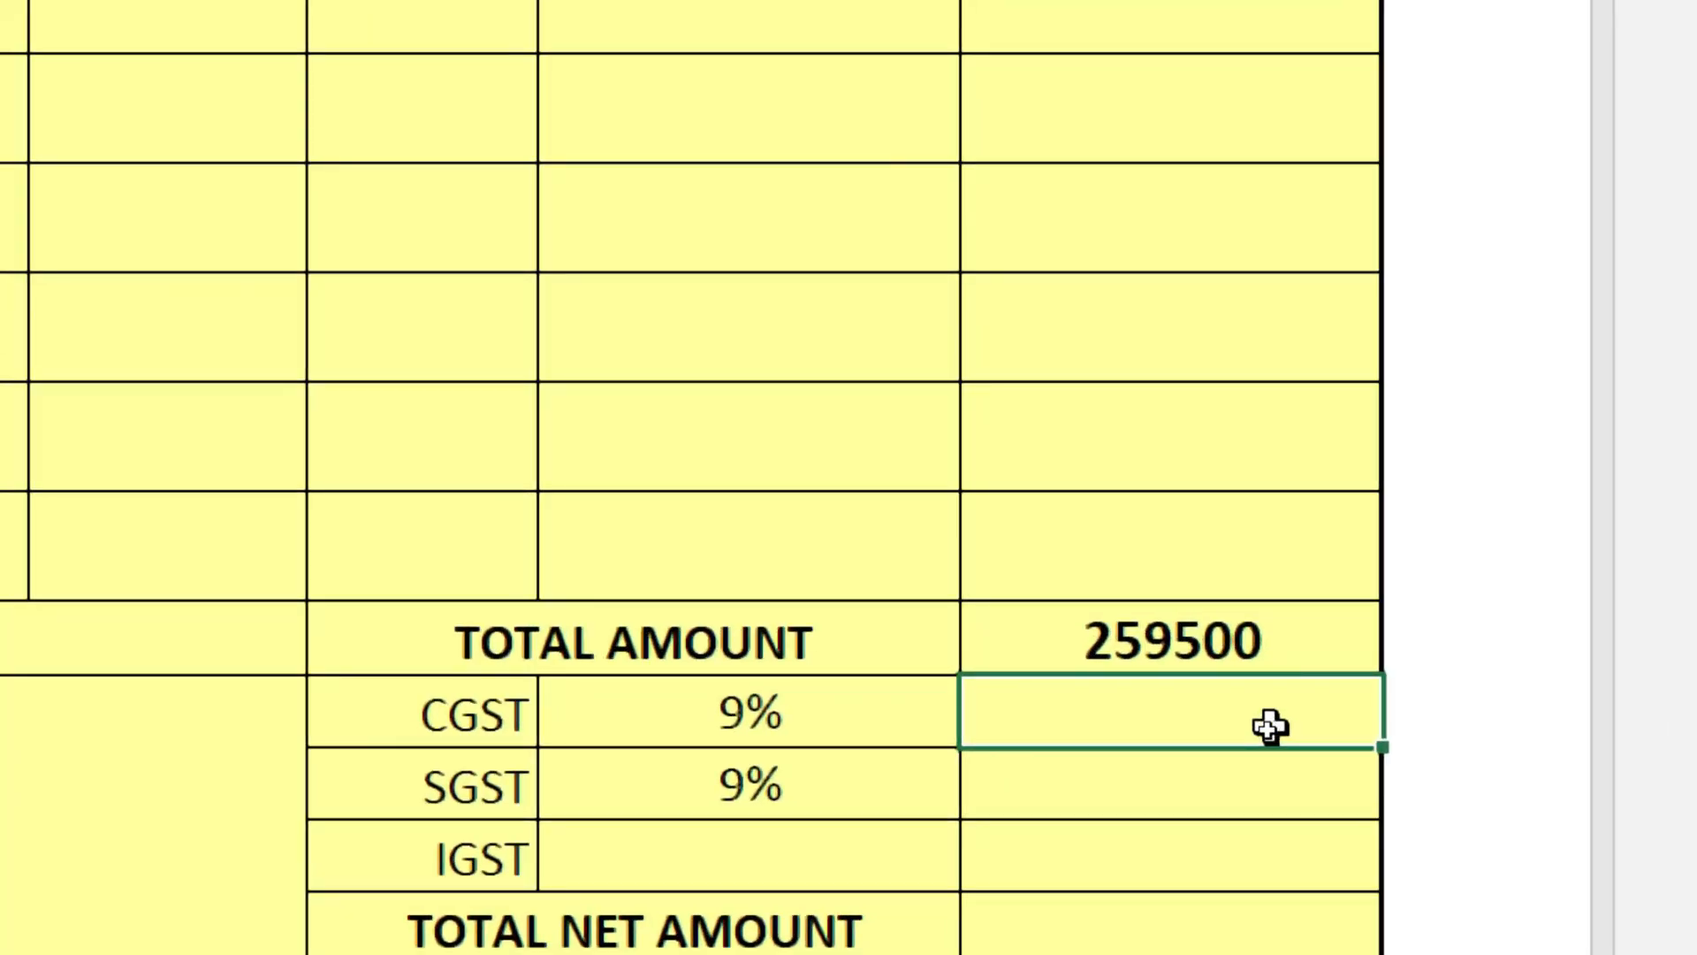
# - Enter =F27*E28 and =F27*E29 in F28 and F29, giving CGST and SGST of 23355
pyautogui.write('=')
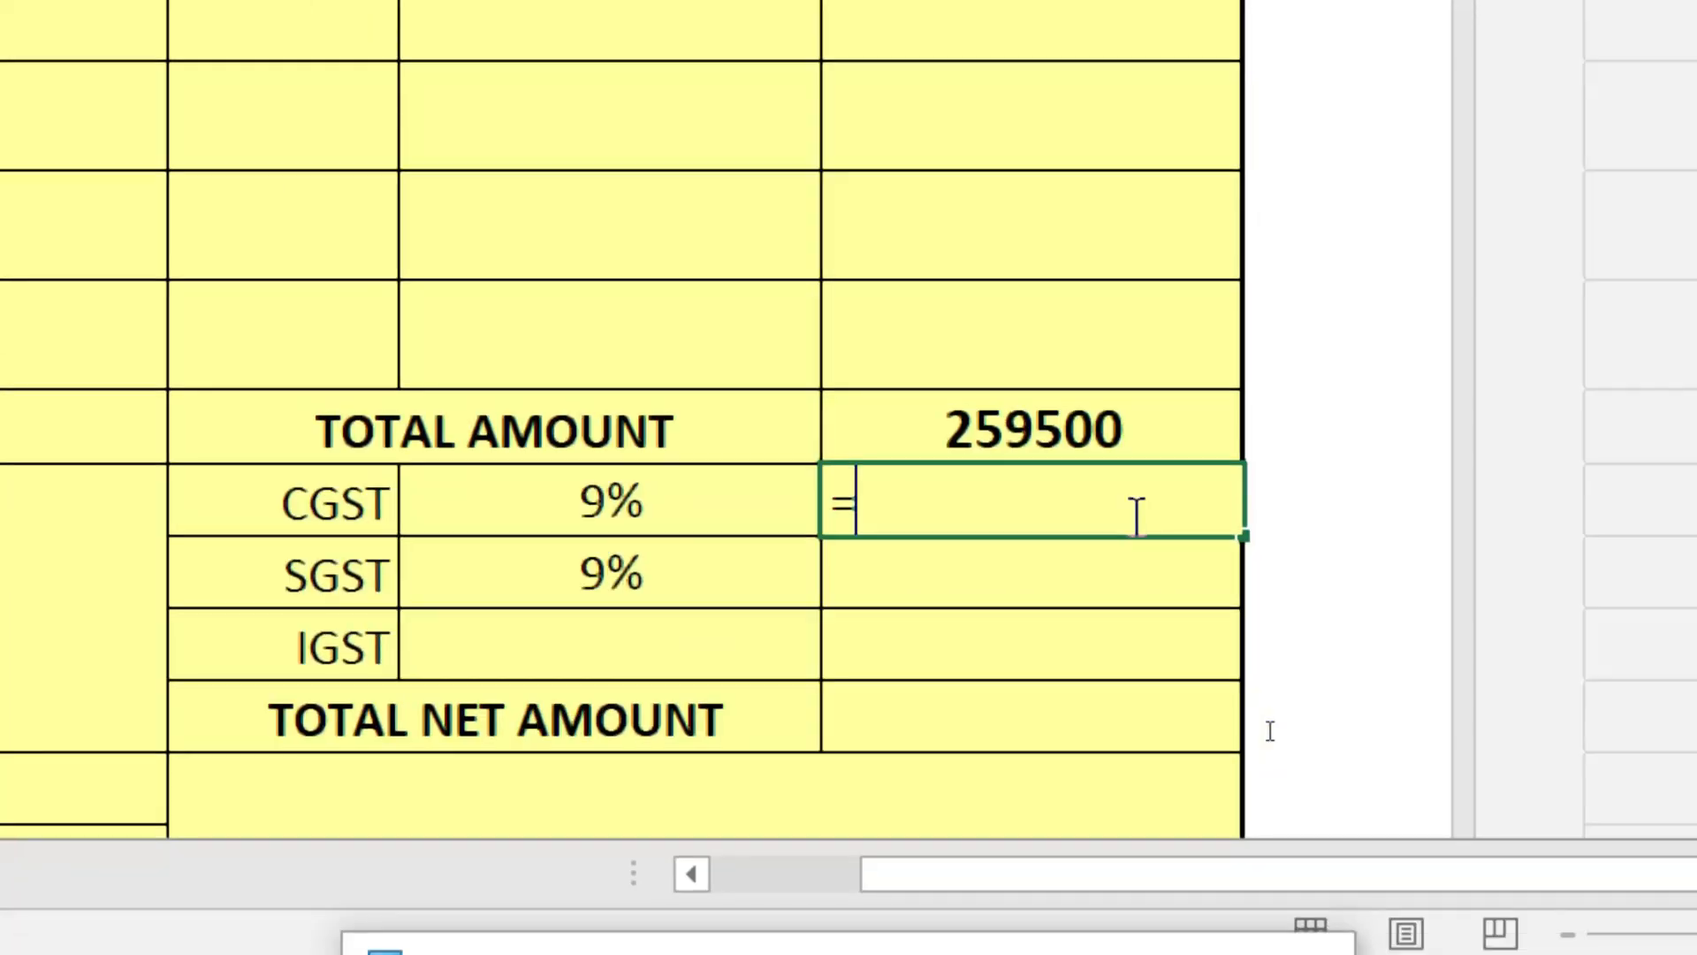
pyautogui.click(1034, 400)
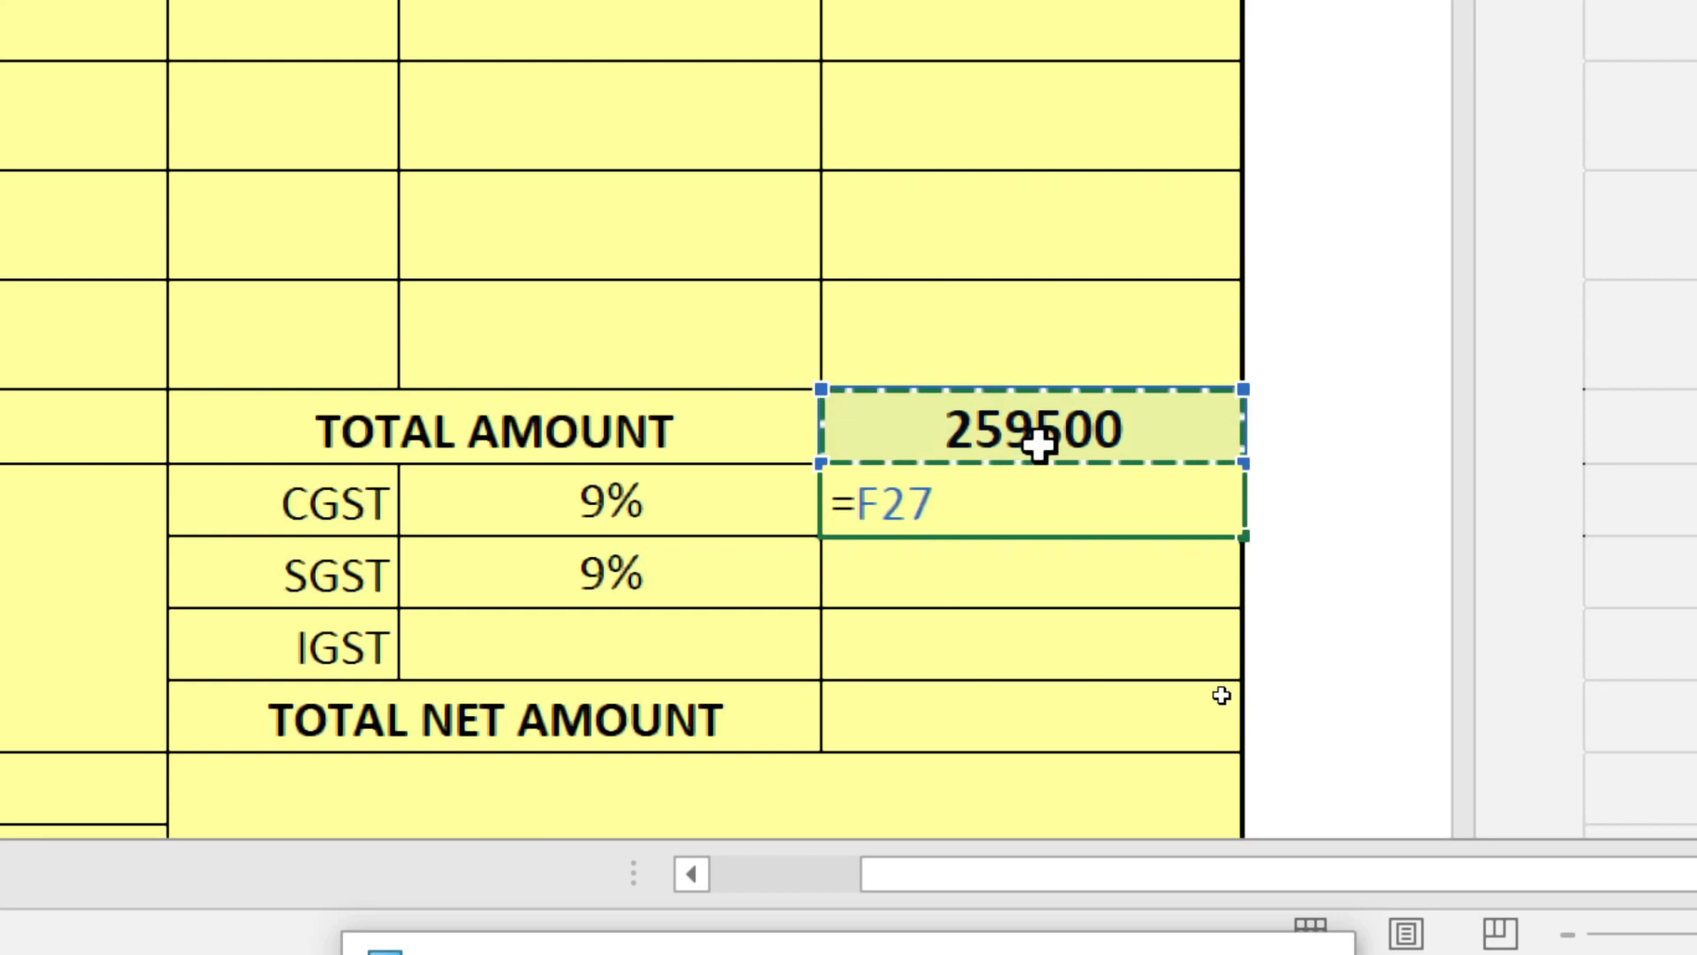
pyautogui.write('*')
pyautogui.click(466, 485)
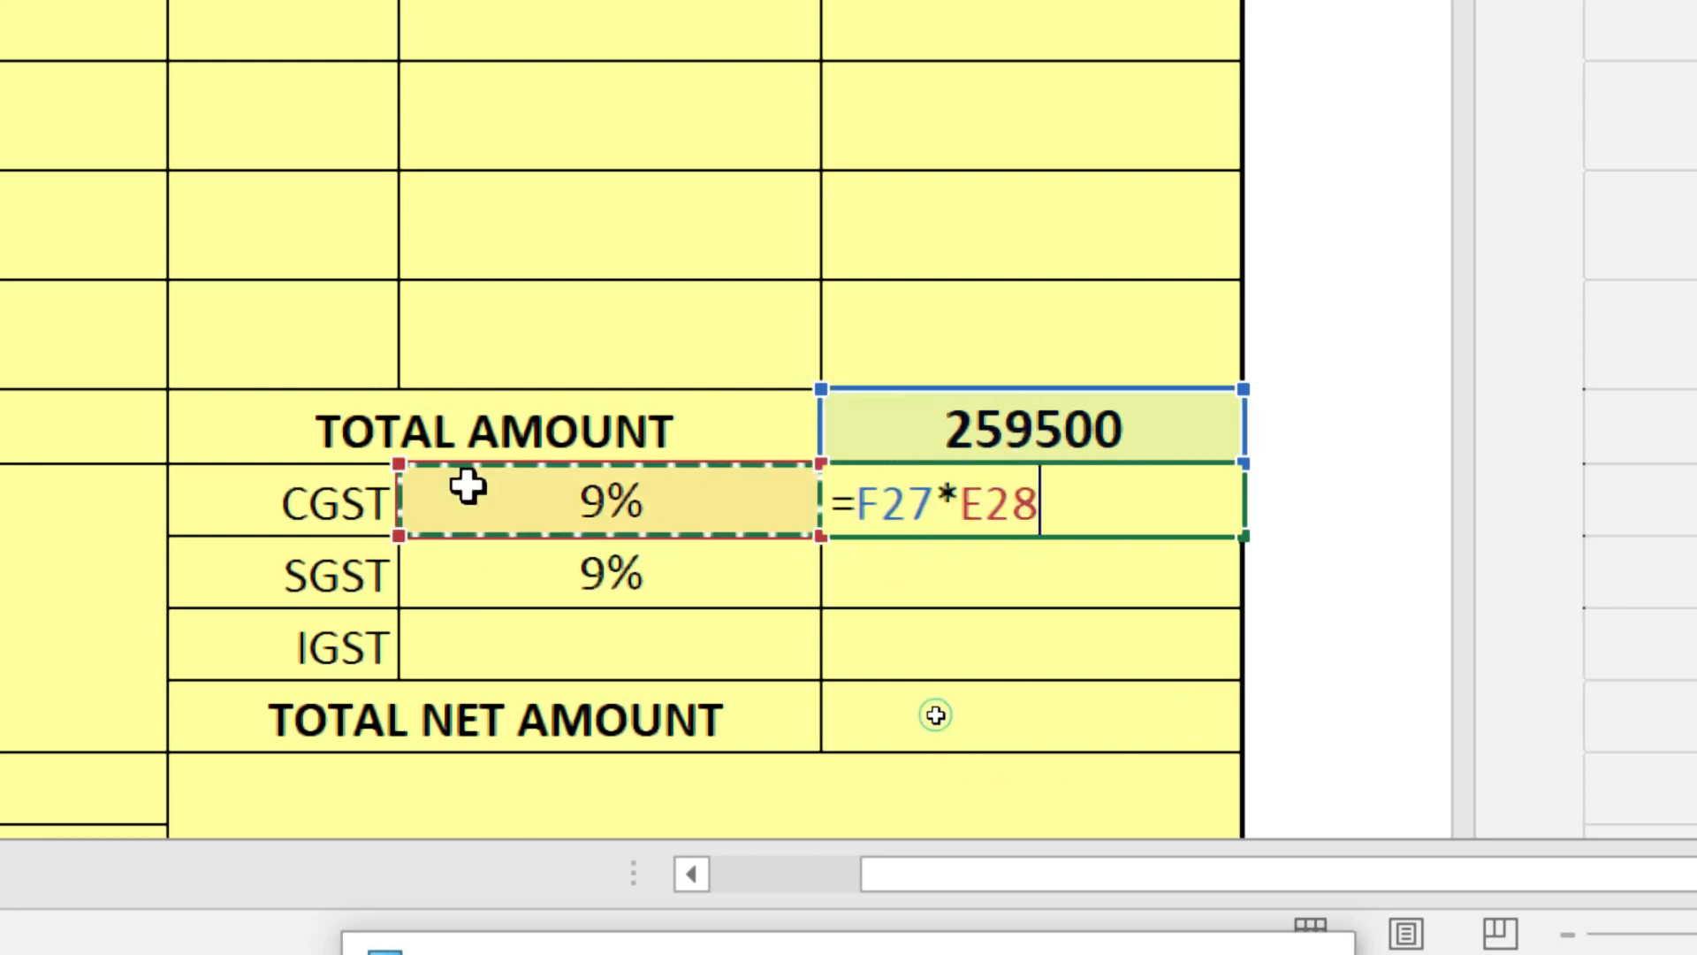
pyautogui.press('Return')
pyautogui.click(1222, 507)
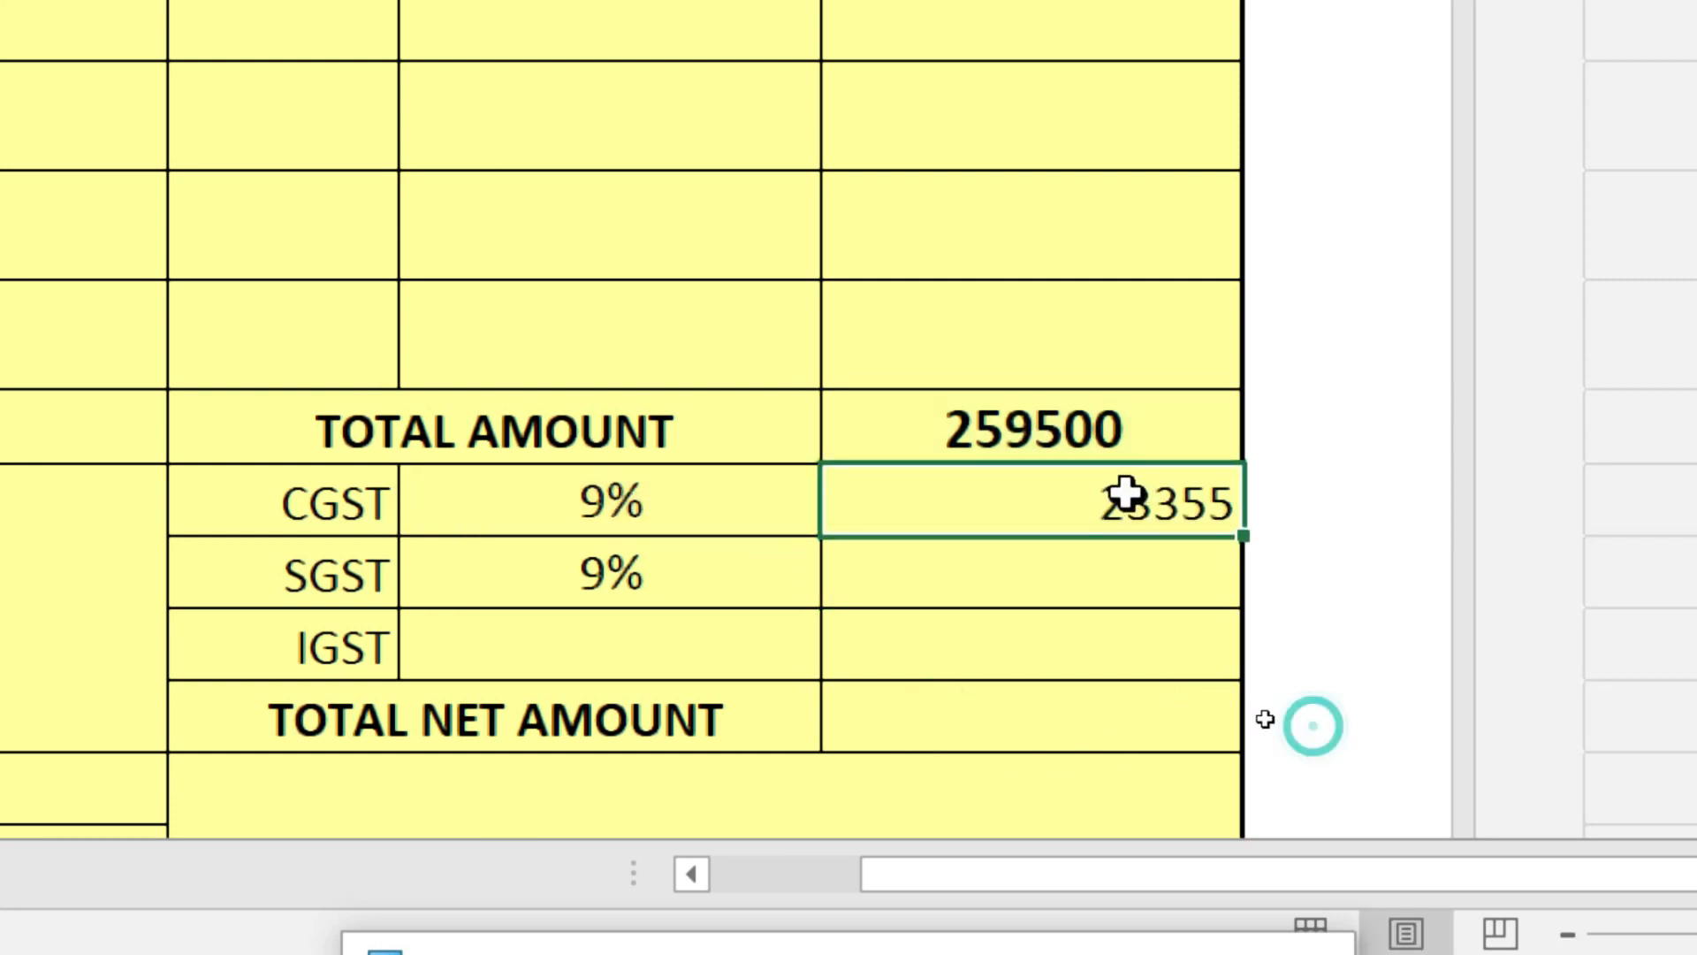
pyautogui.click(1096, 579)
pyautogui.write('=')
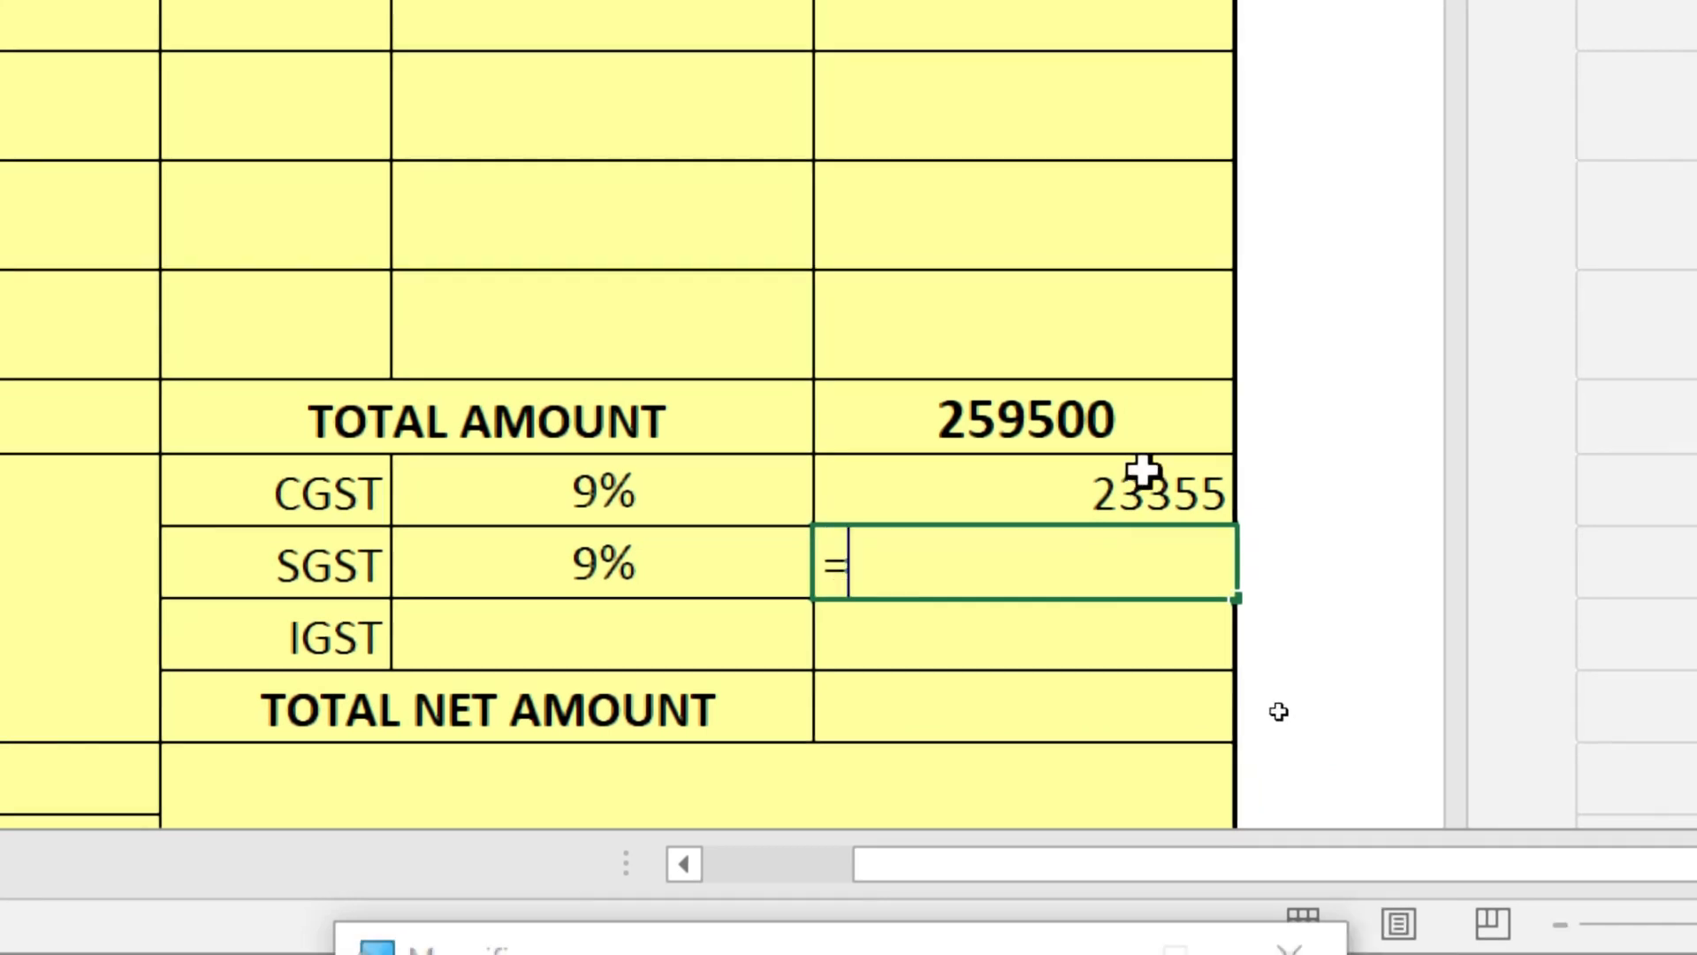
pyautogui.click(1129, 417)
pyautogui.write('*')
pyautogui.click(557, 562)
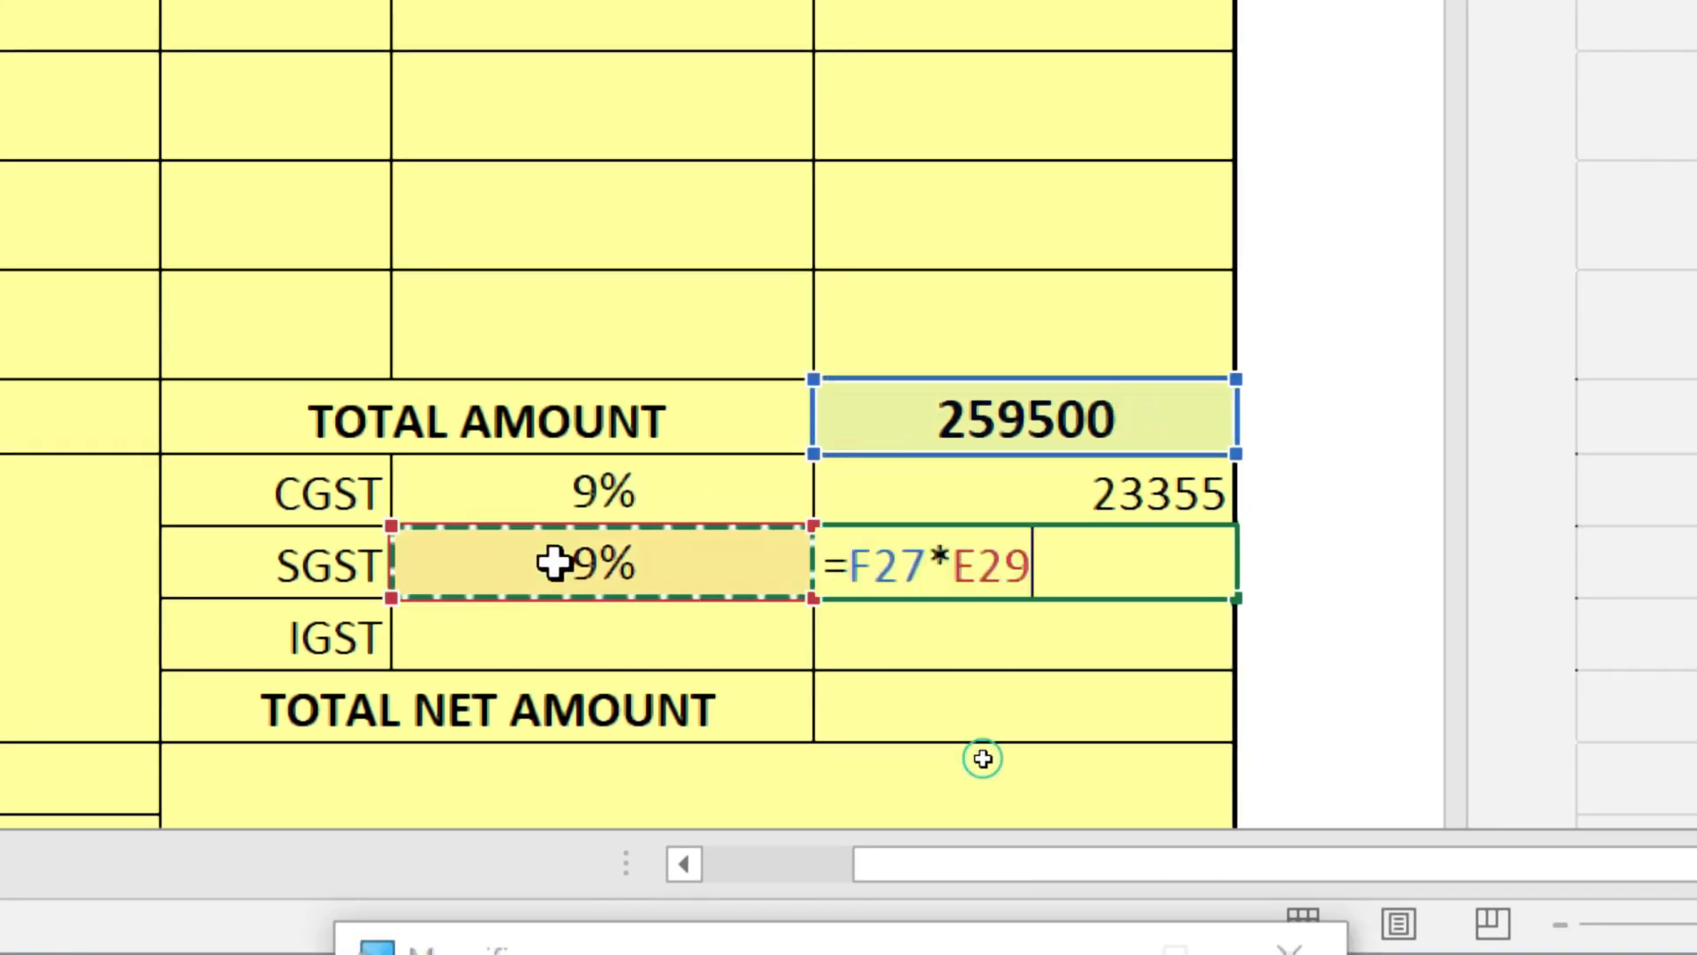
pyautogui.press('Return')
# - Enter =F27*E30 for IGST in F30, then centre all three tax amounts
pyautogui.write('=')
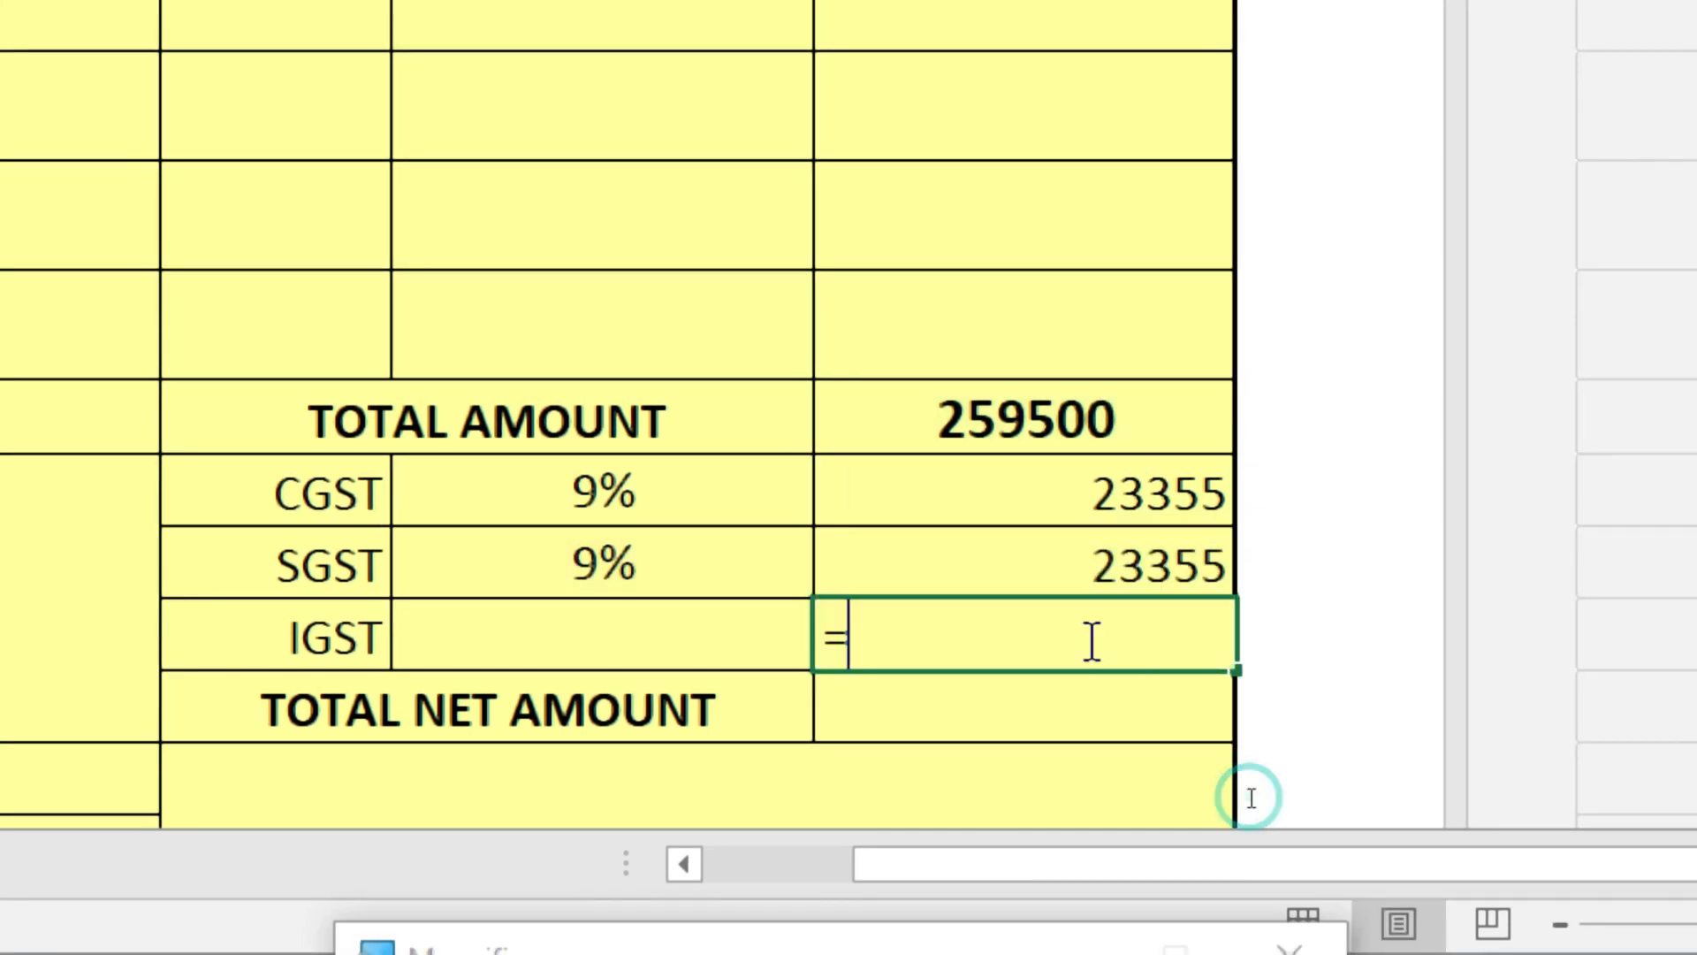
pyautogui.click(1017, 406)
pyautogui.write('*')
pyautogui.click(676, 638)
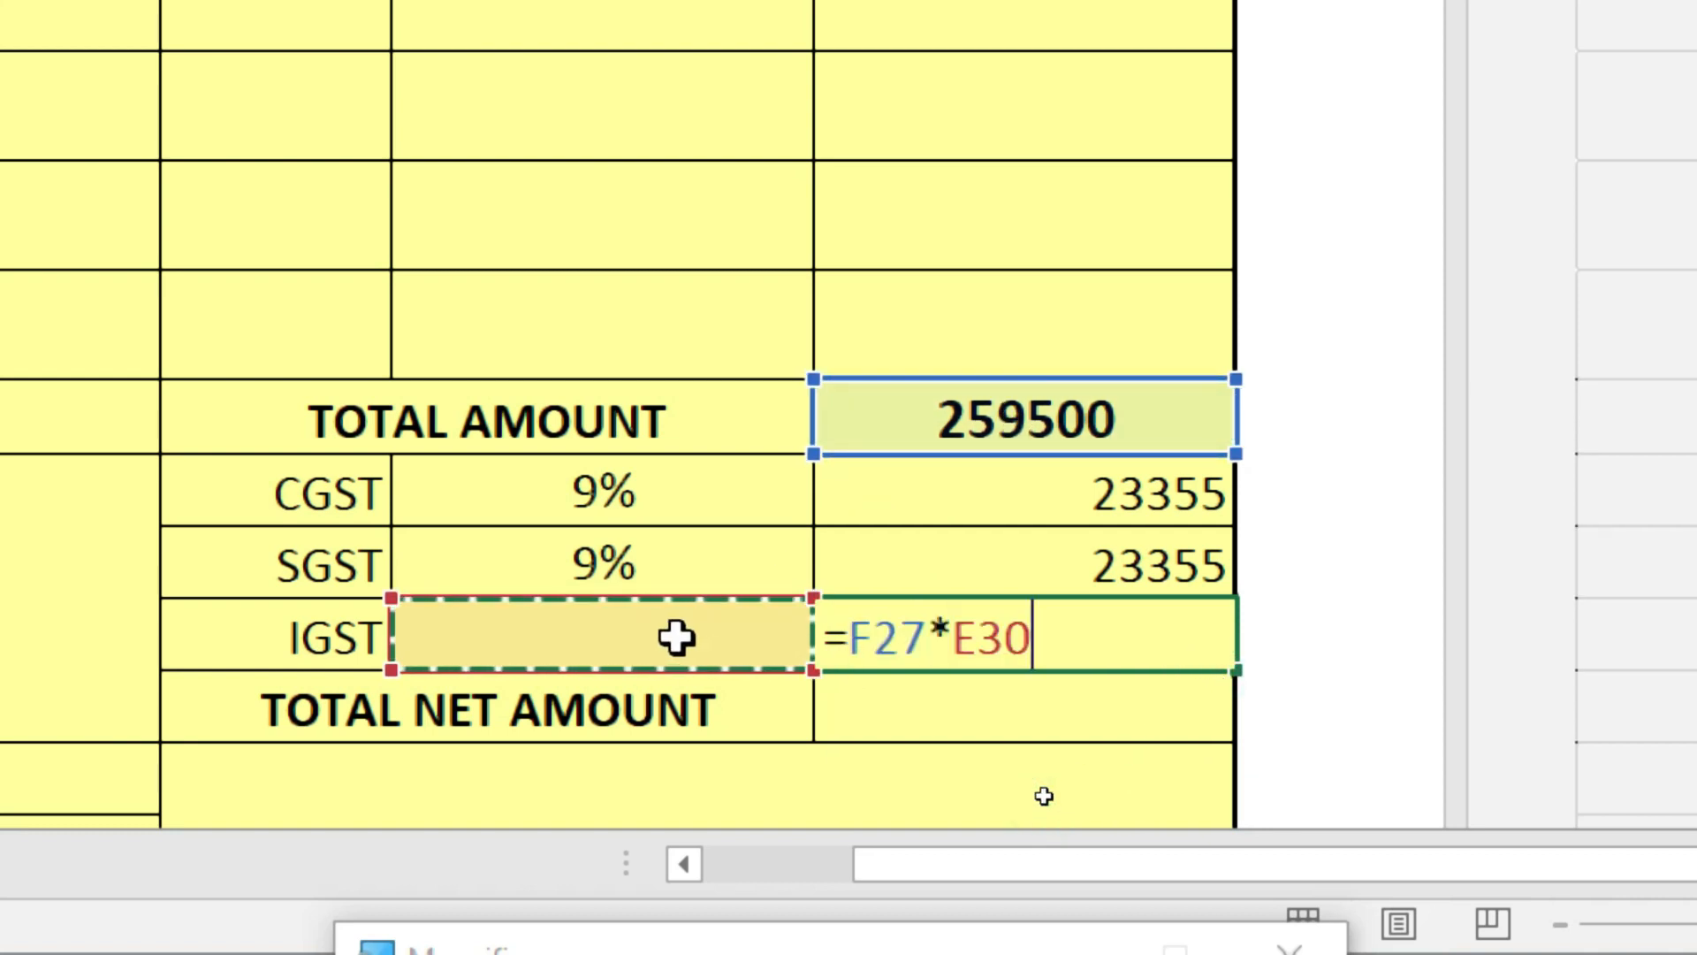
pyautogui.press('Return')
pyautogui.click(1109, 644)
pyautogui.moveTo(1057, 485); pyautogui.dragTo(1046, 647)
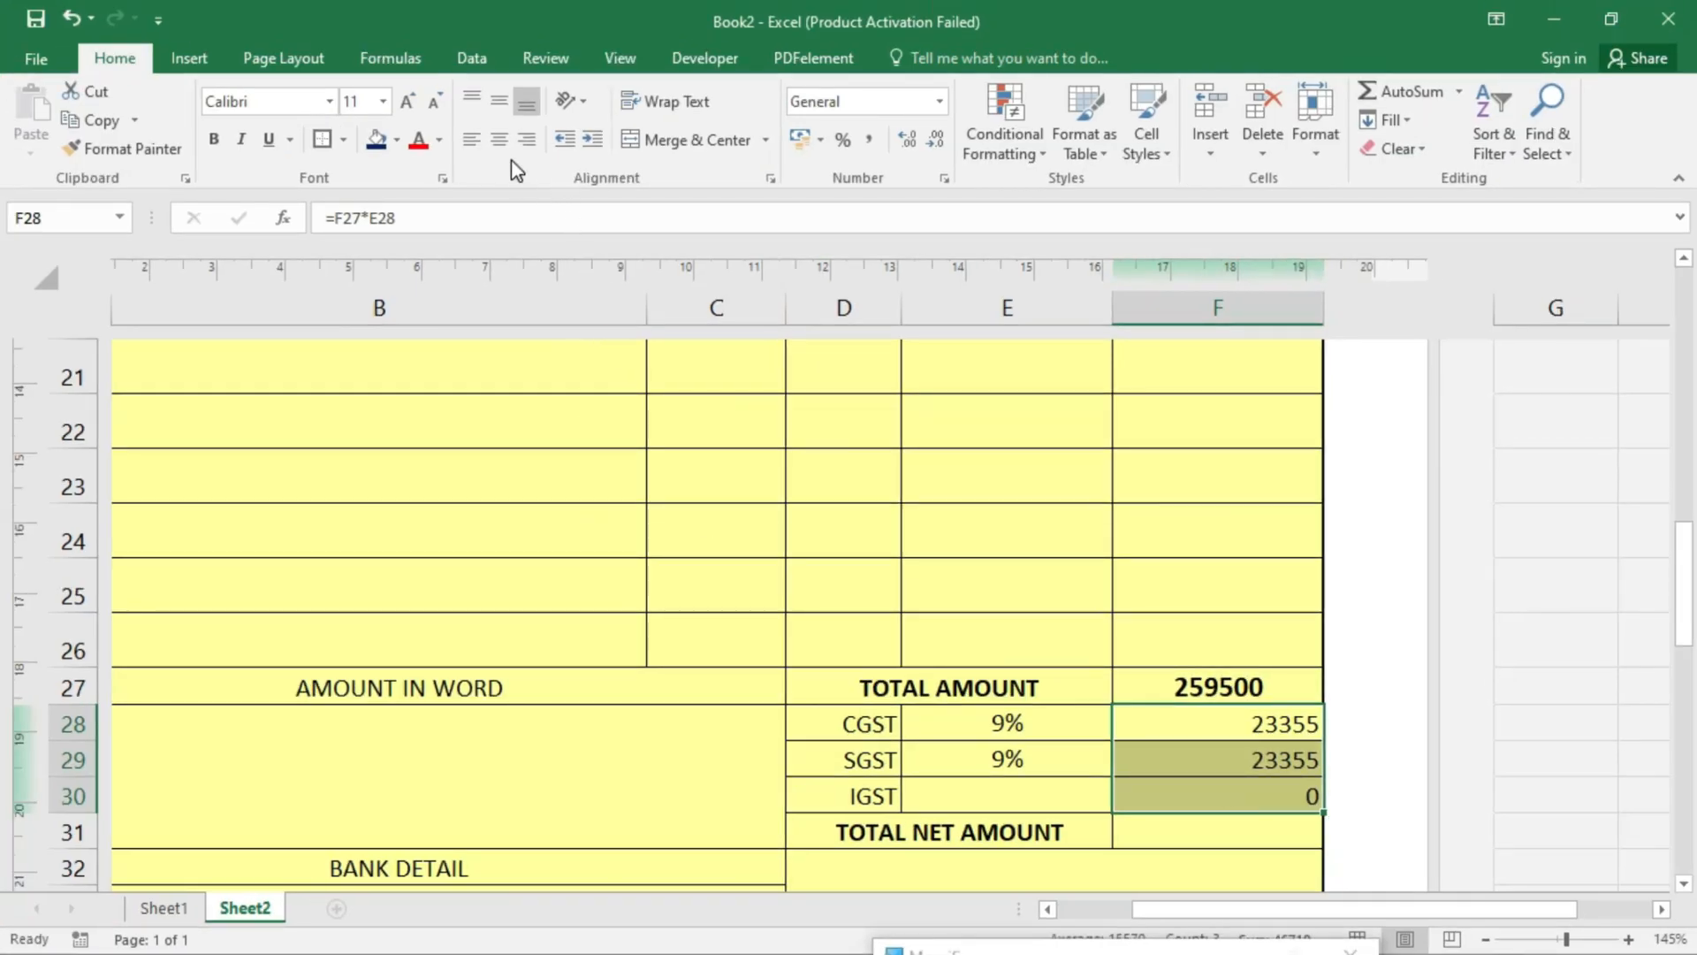
pyautogui.click(500, 142)
pyautogui.click(497, 102)
pyautogui.click(1241, 682)
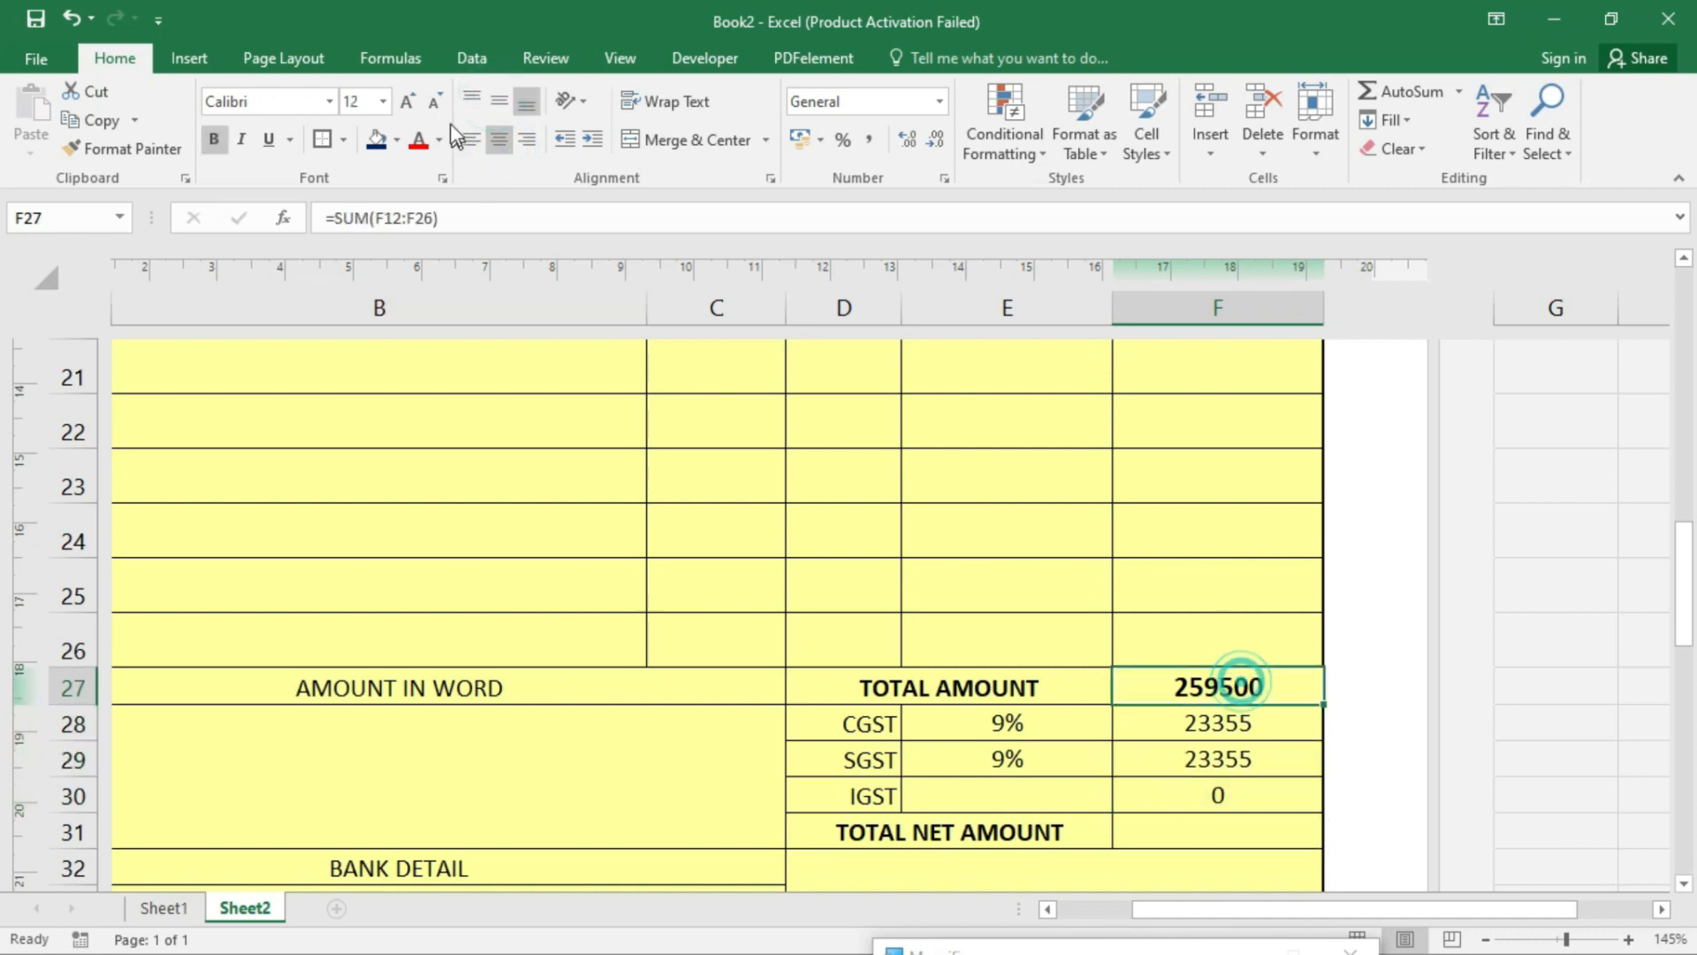
# - Enter =IFERROR(SUM(F27:F30),"") in F31 so the net amount shows 306210
pyautogui.click(1226, 834)
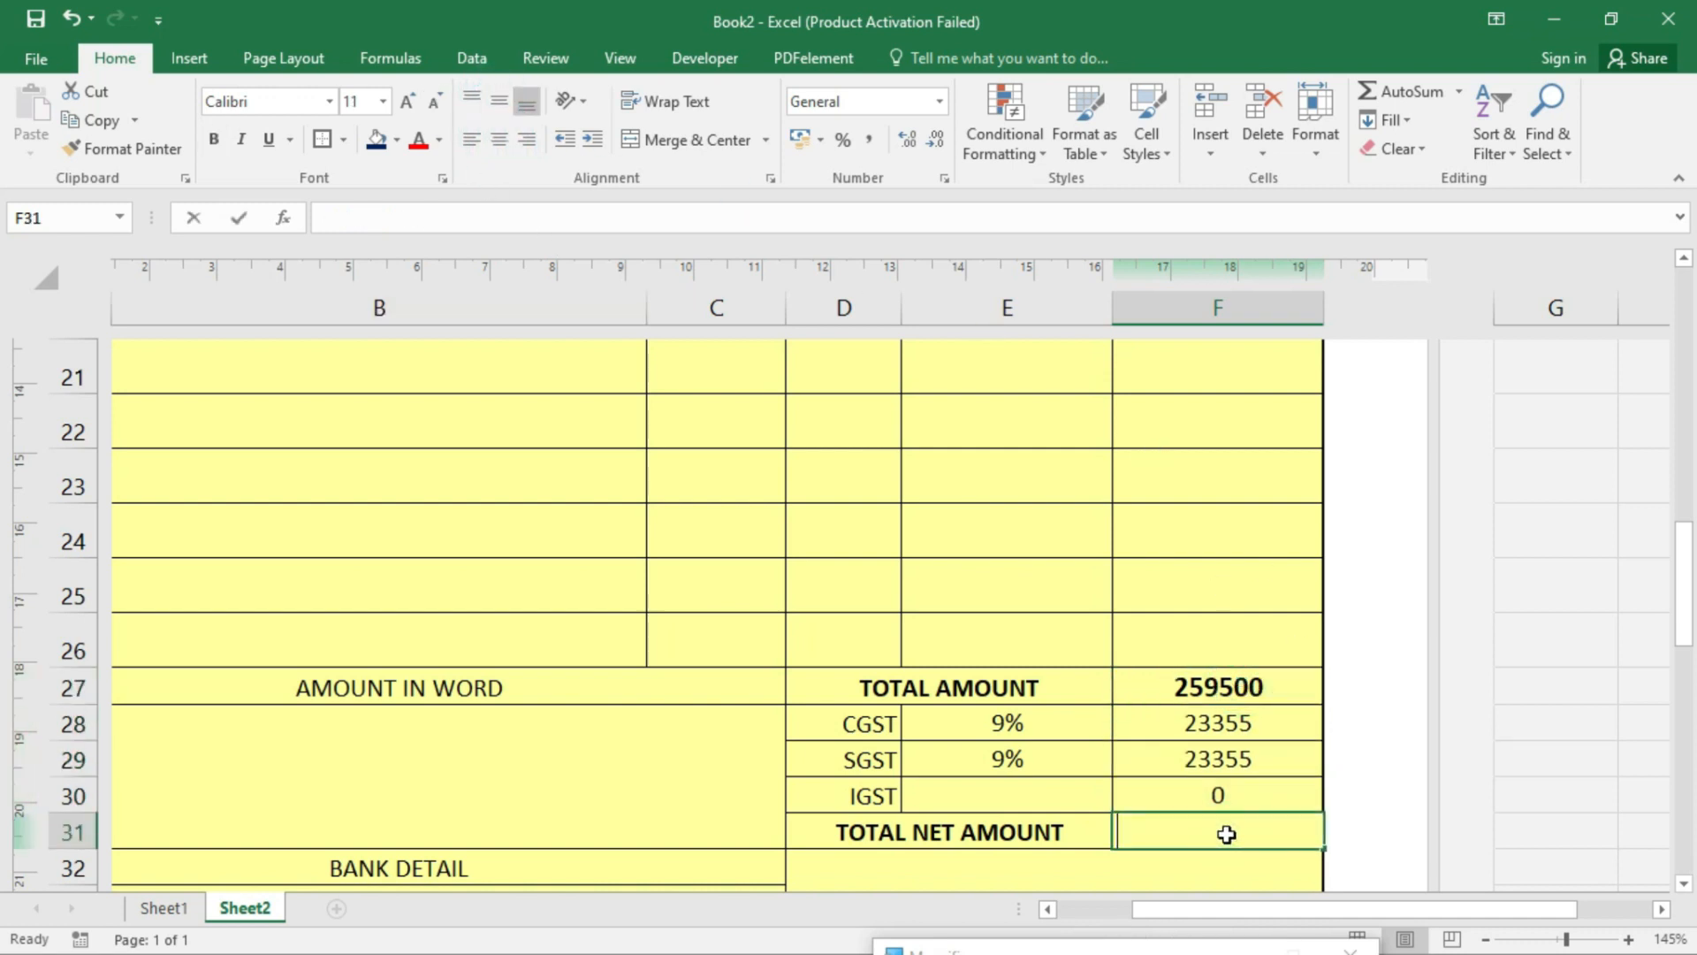
pyautogui.write('=')
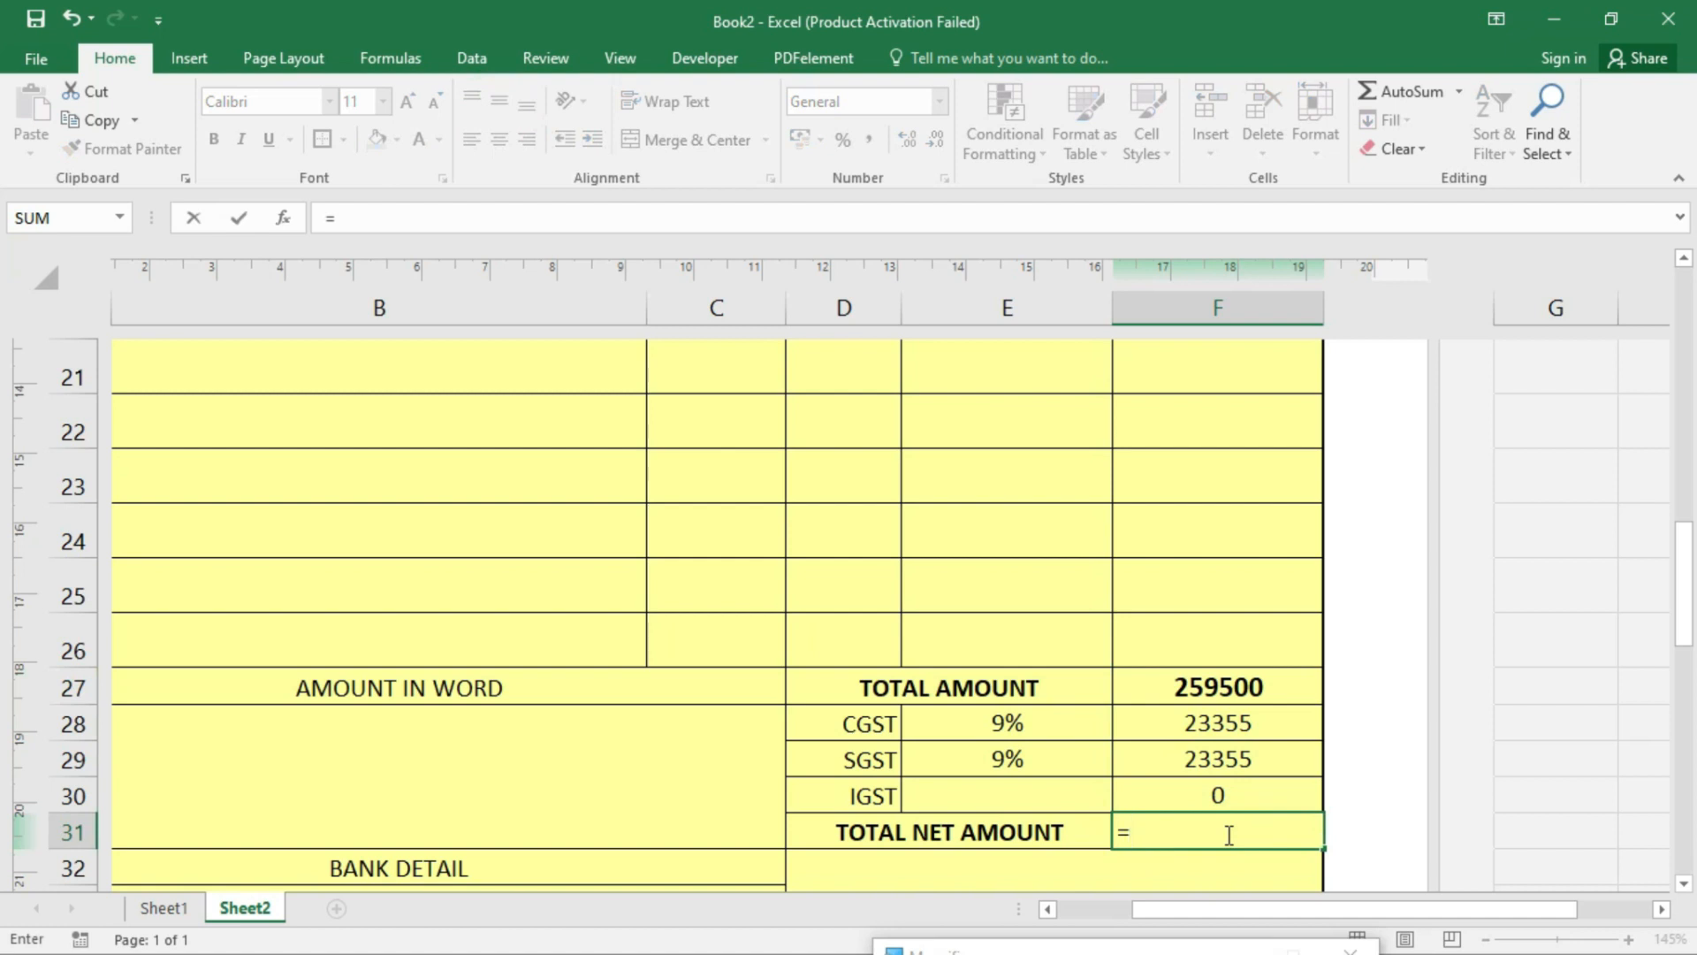
pyautogui.write('if')
pyautogui.press('Down')
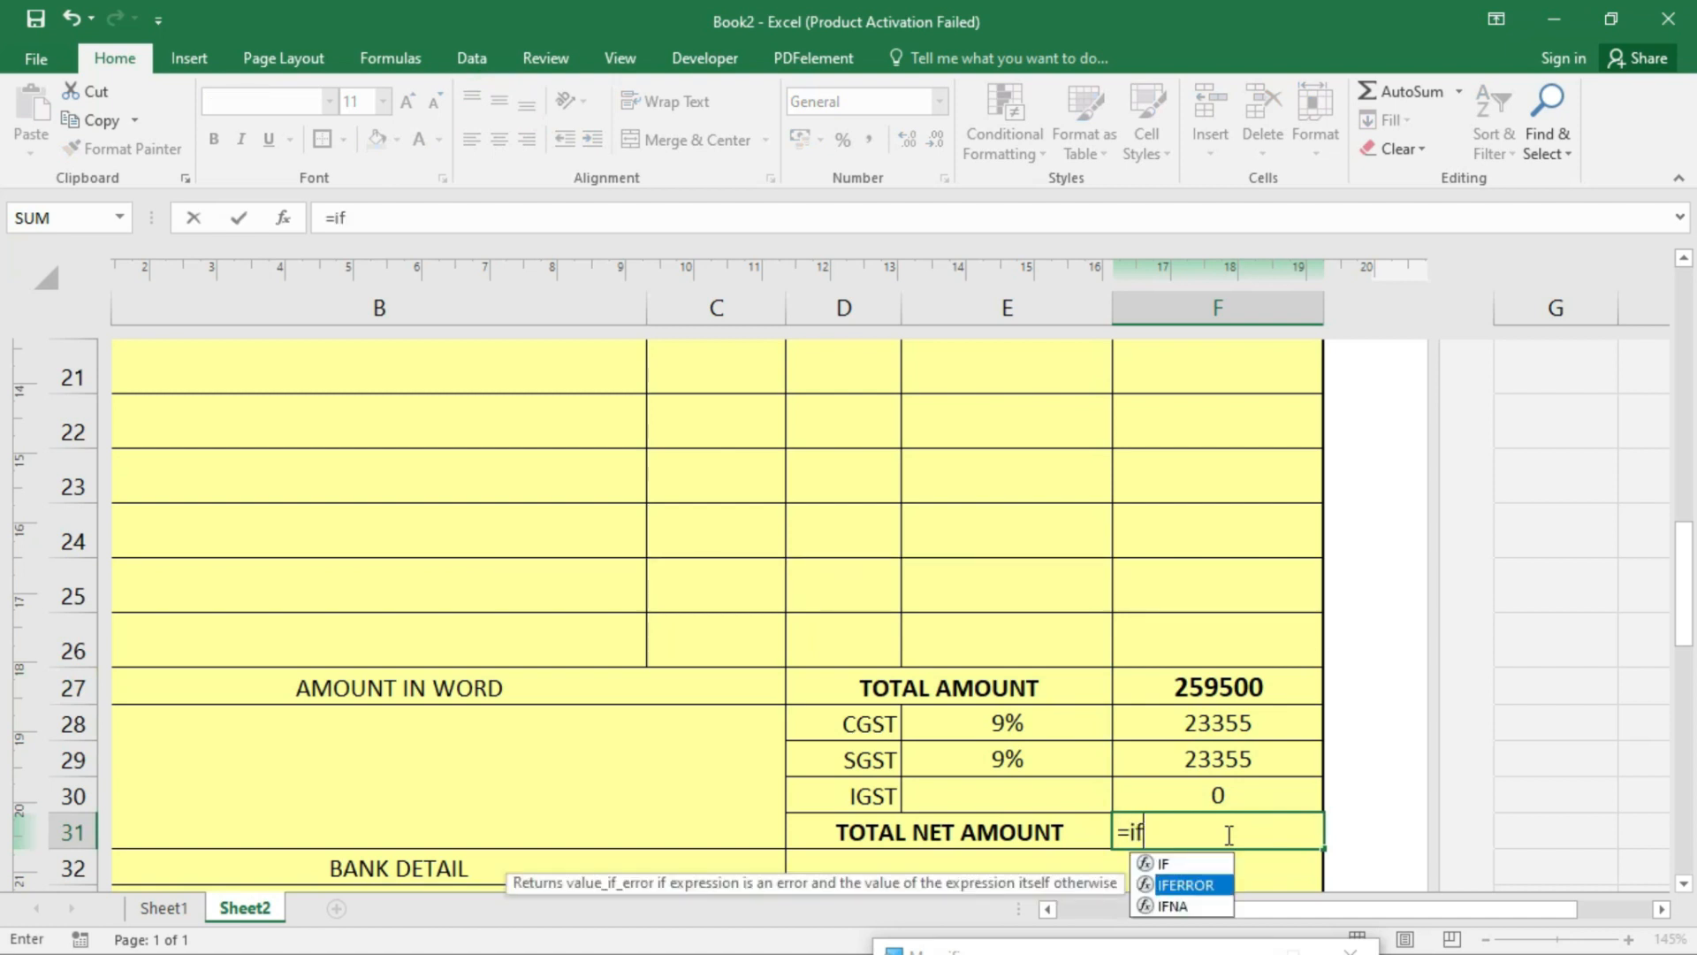
pyautogui.press('Tab')
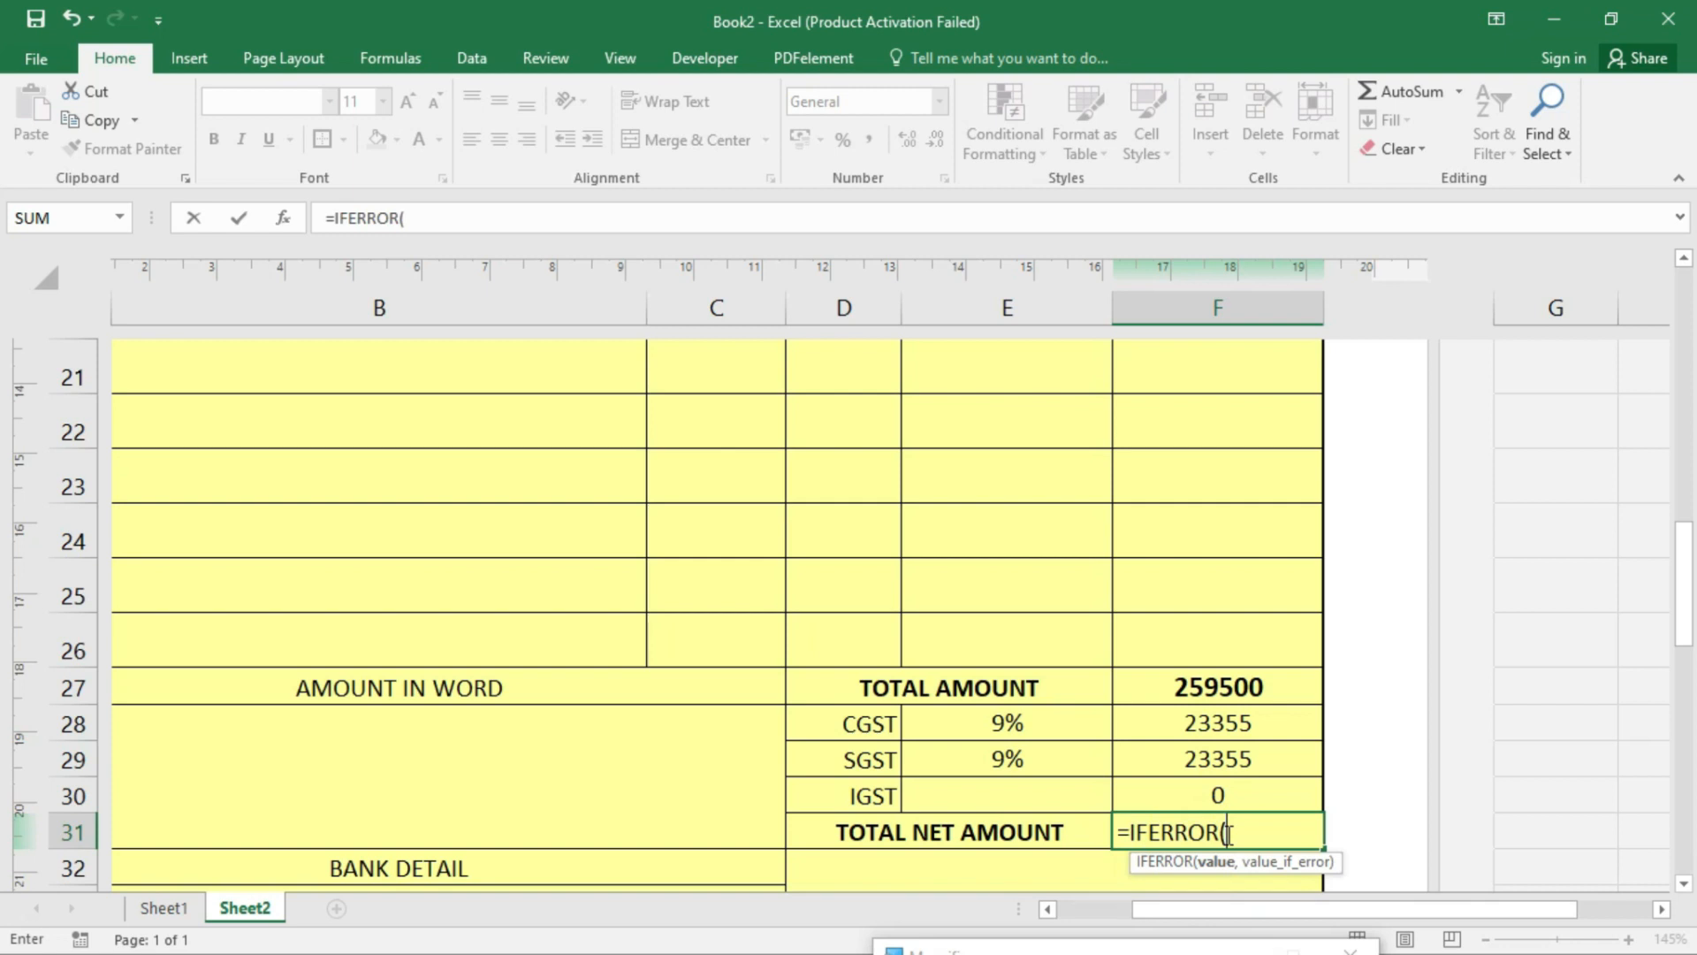
pyautogui.write('sum')
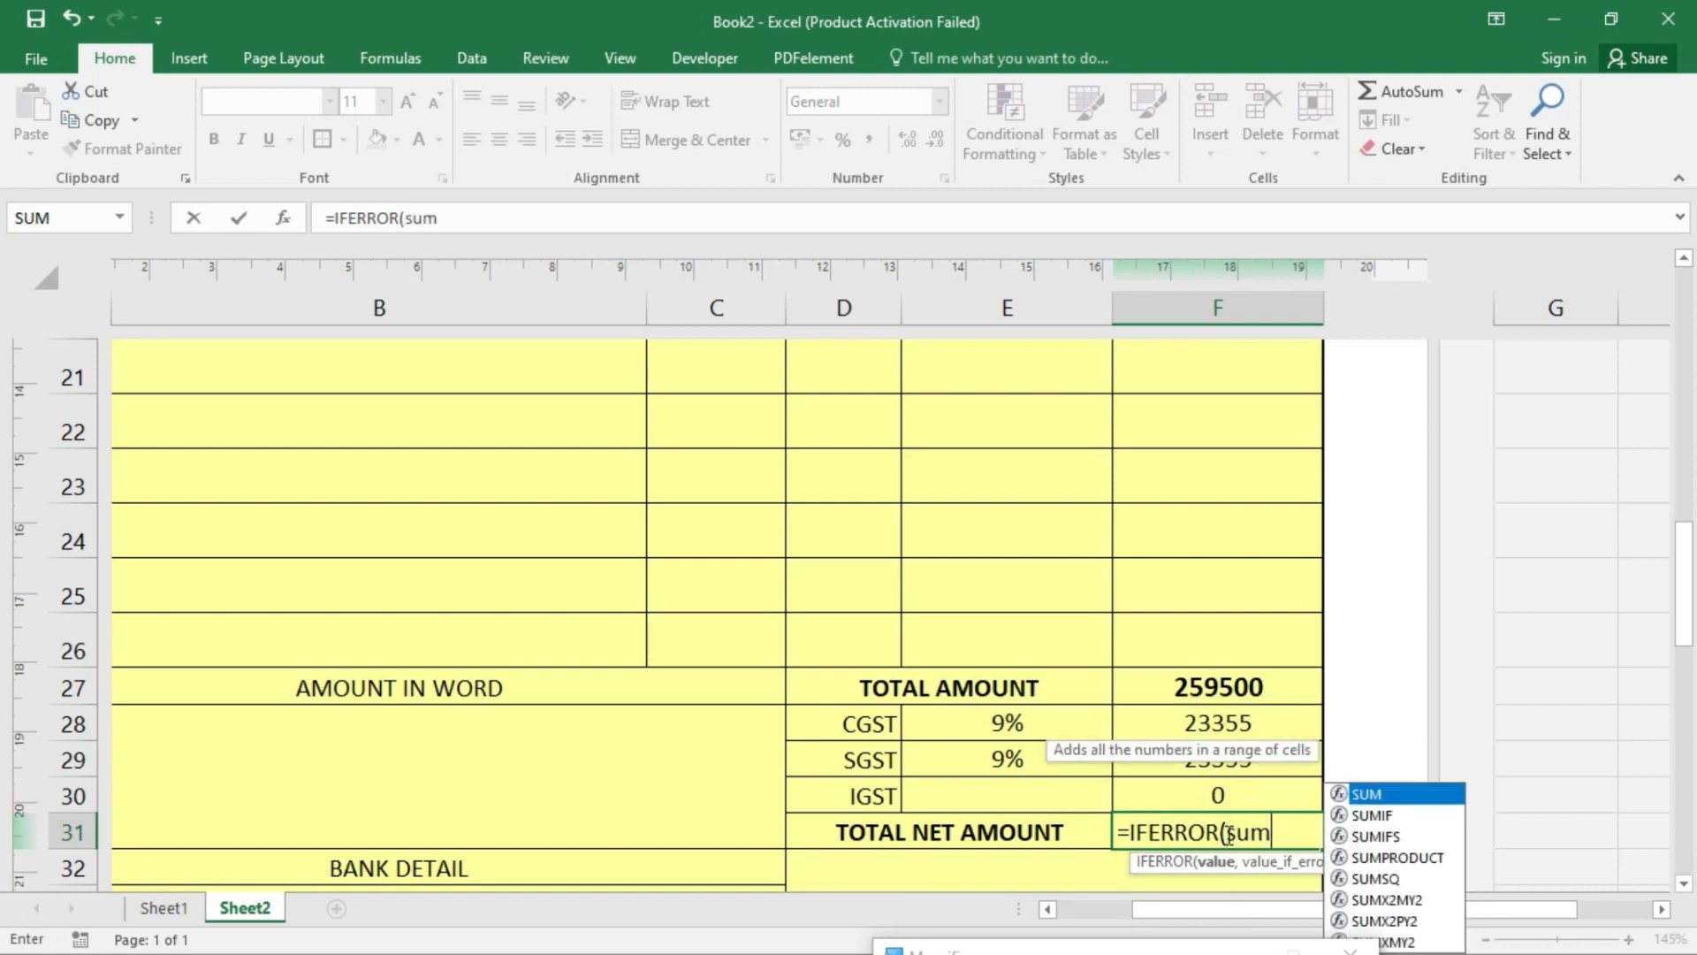
pyautogui.write('(')
pyautogui.moveTo(1187, 696); pyautogui.dragTo(1211, 781)
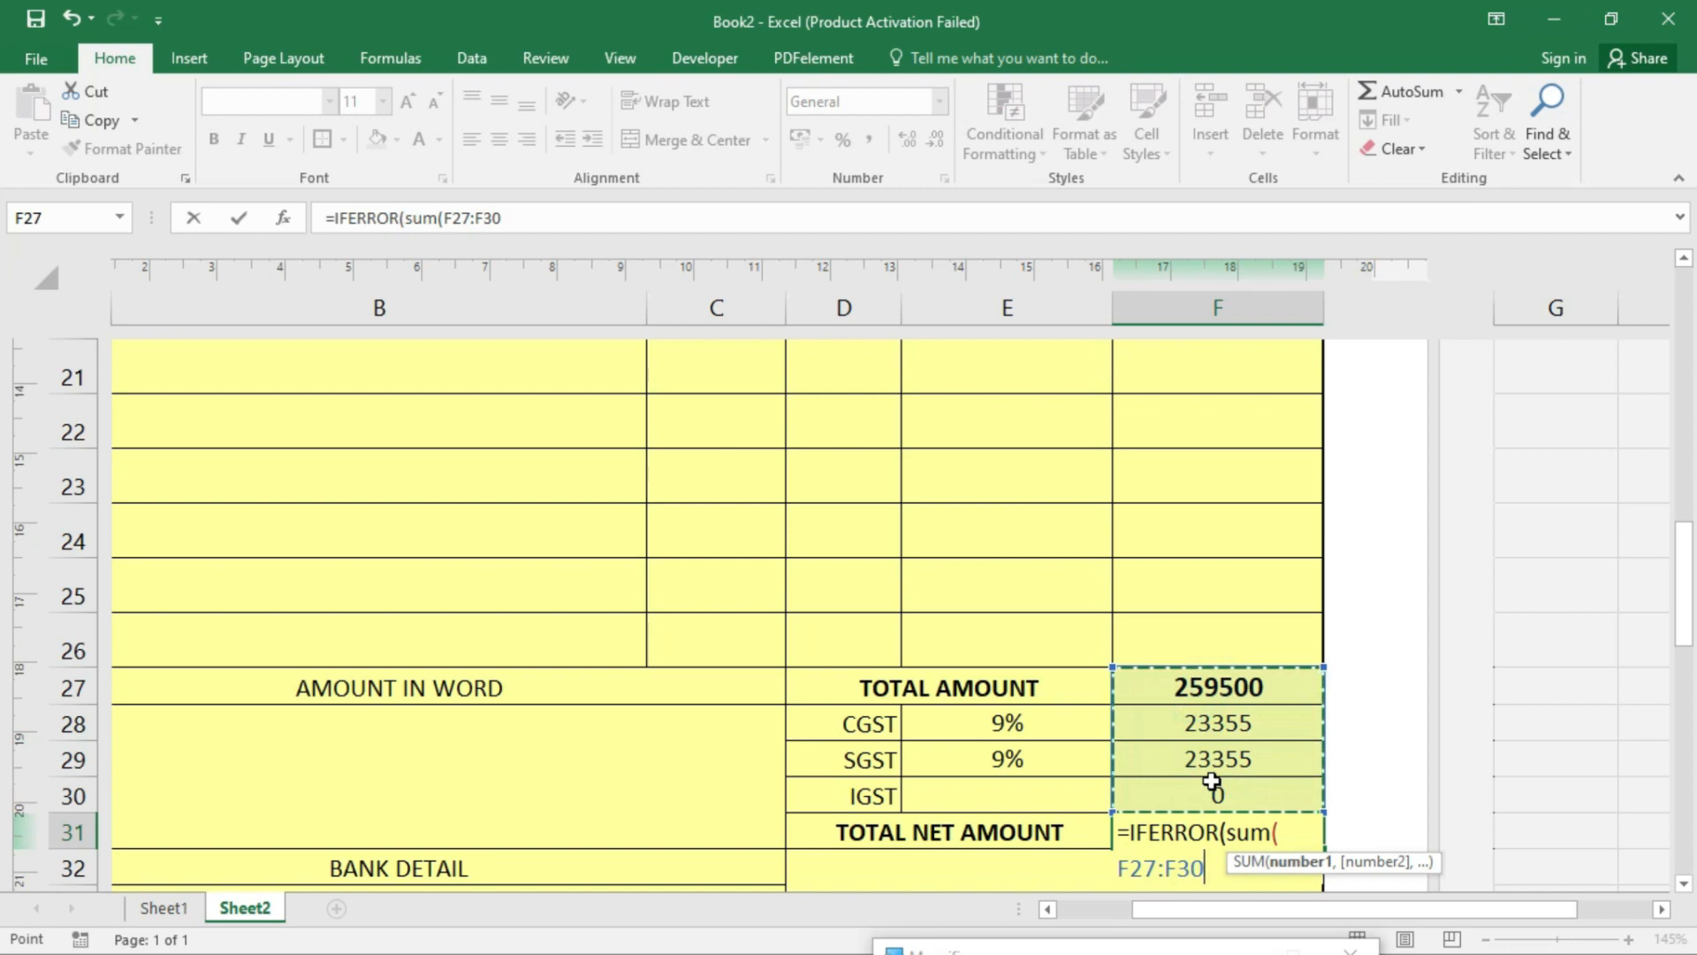
pyautogui.write('),')
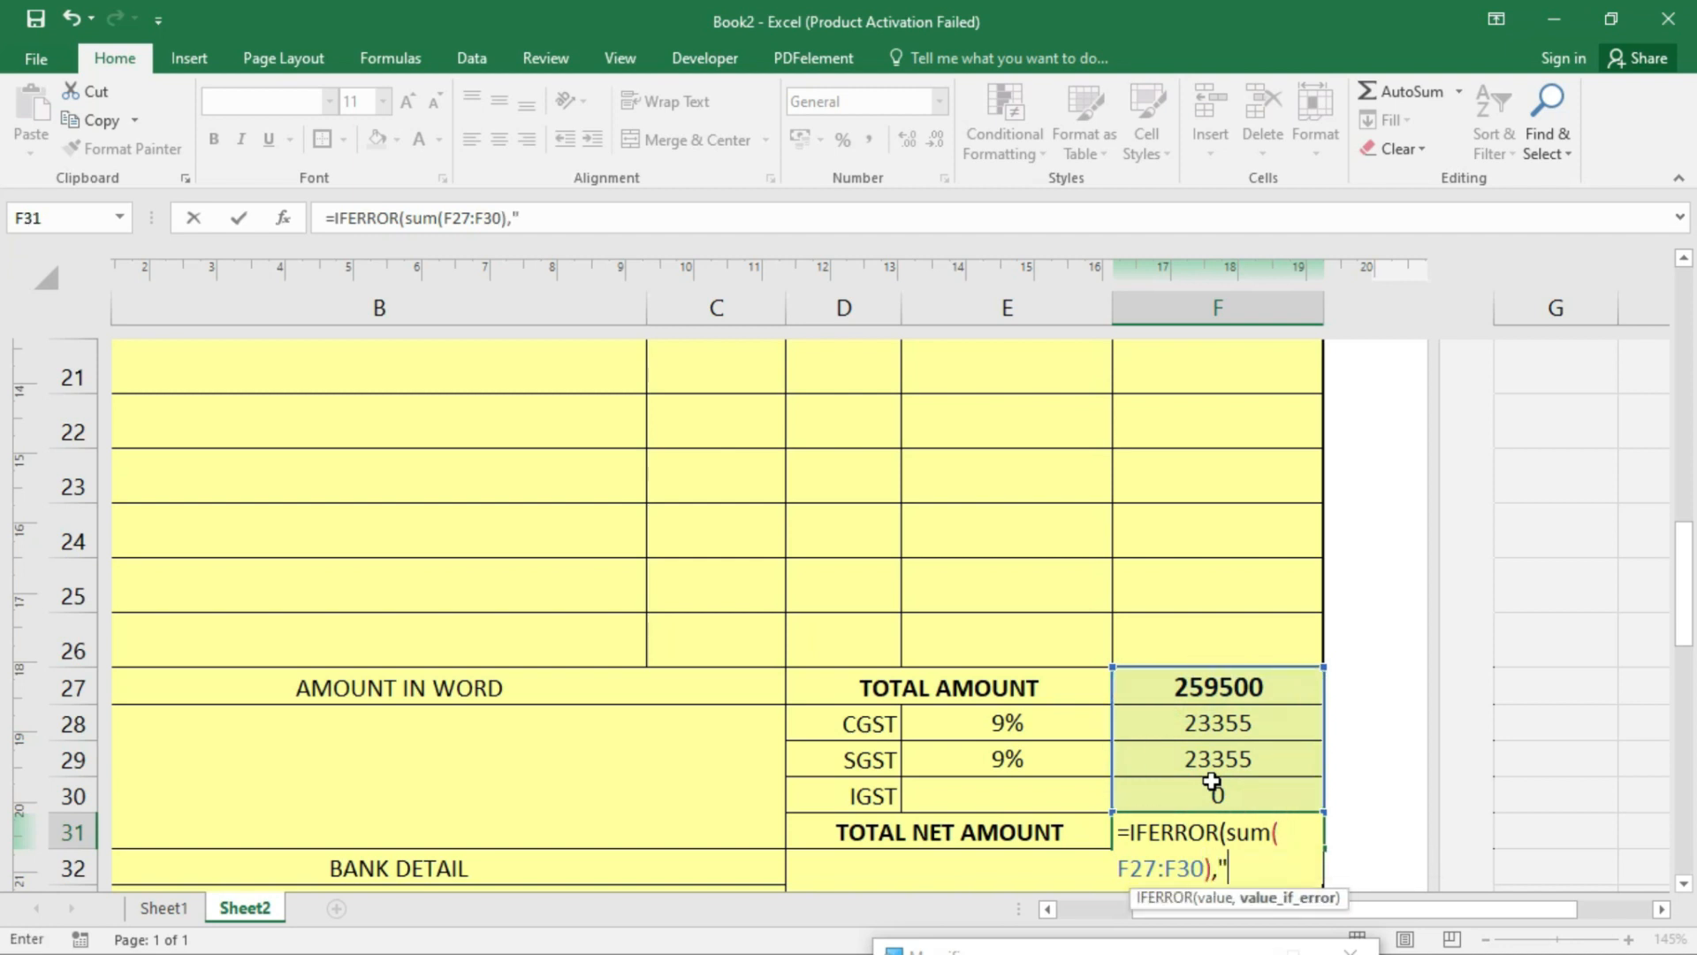
pyautogui.press('Return')
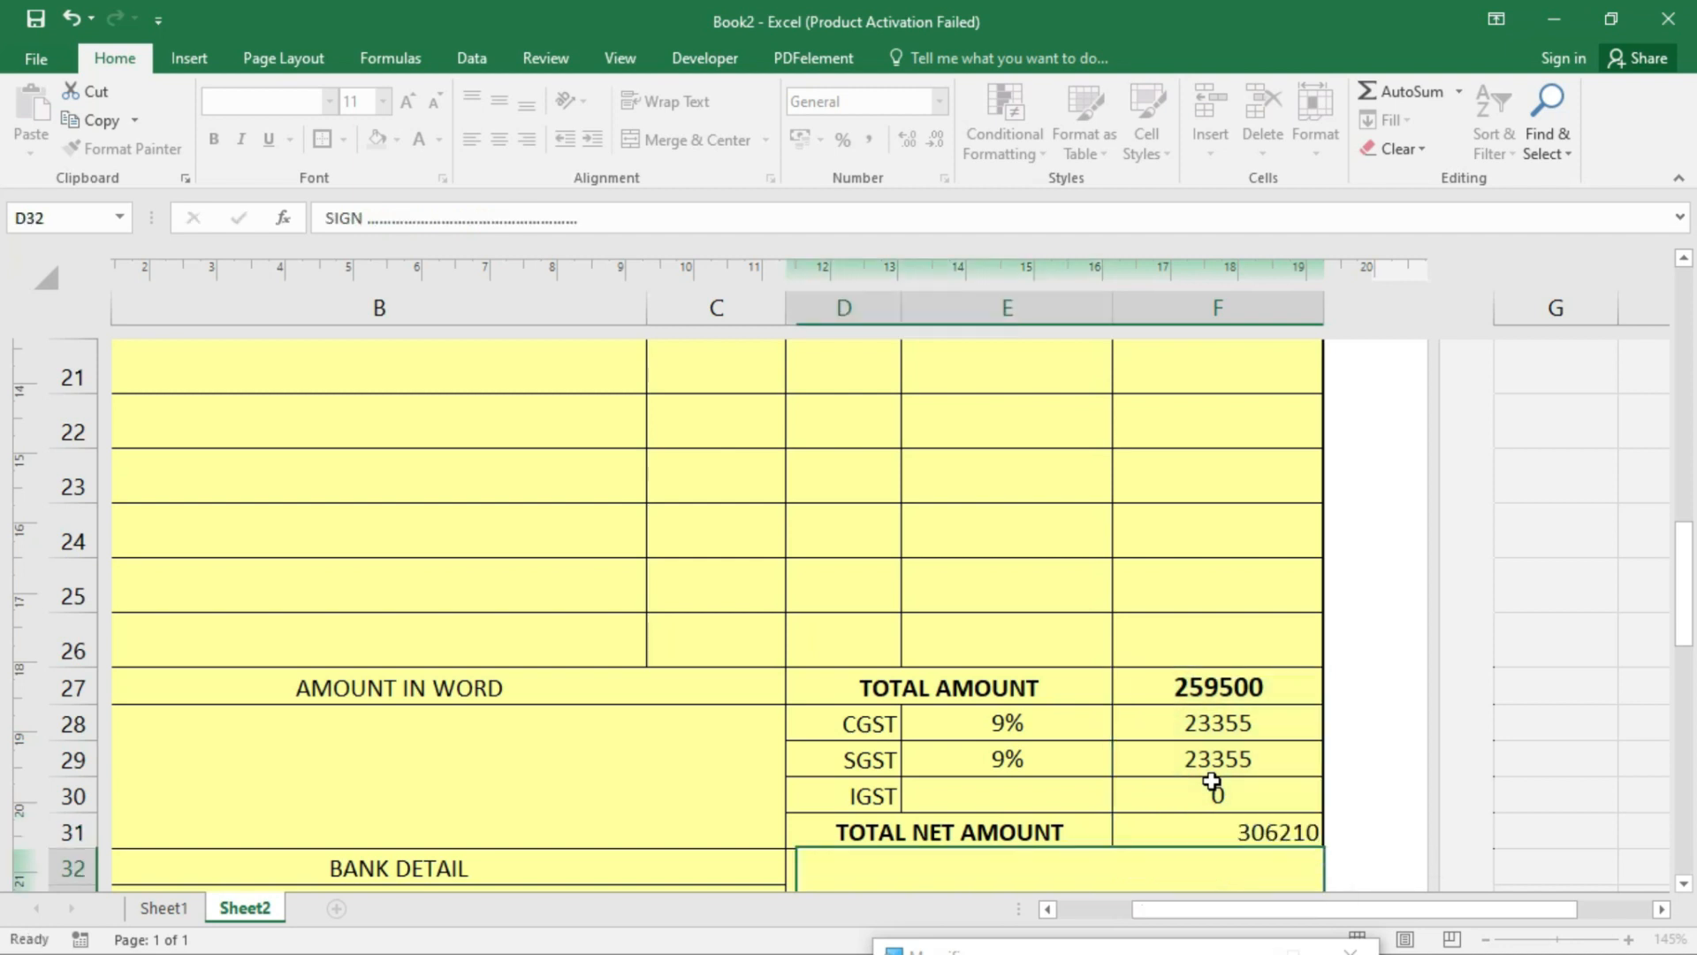
pyautogui.click(1166, 825)
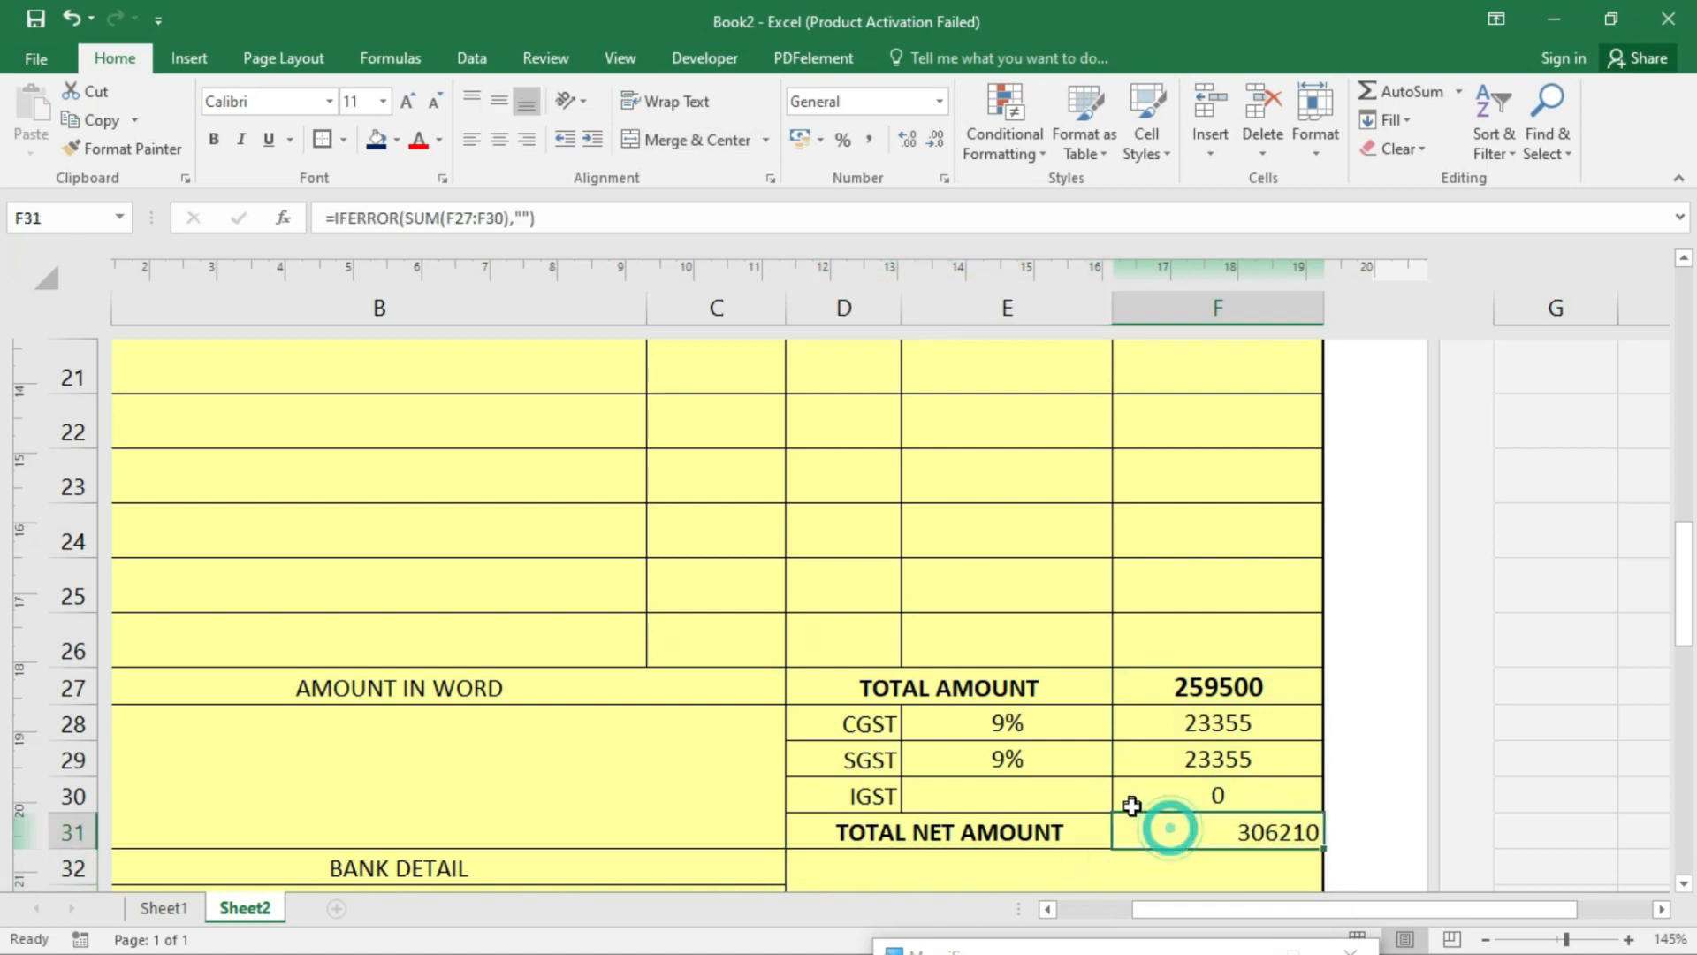
# - Make the 306210 net amount in F31 bold, centred both ways and size 14
pyautogui.click(498, 101)
pyautogui.click(498, 138)
pyautogui.click(214, 139)
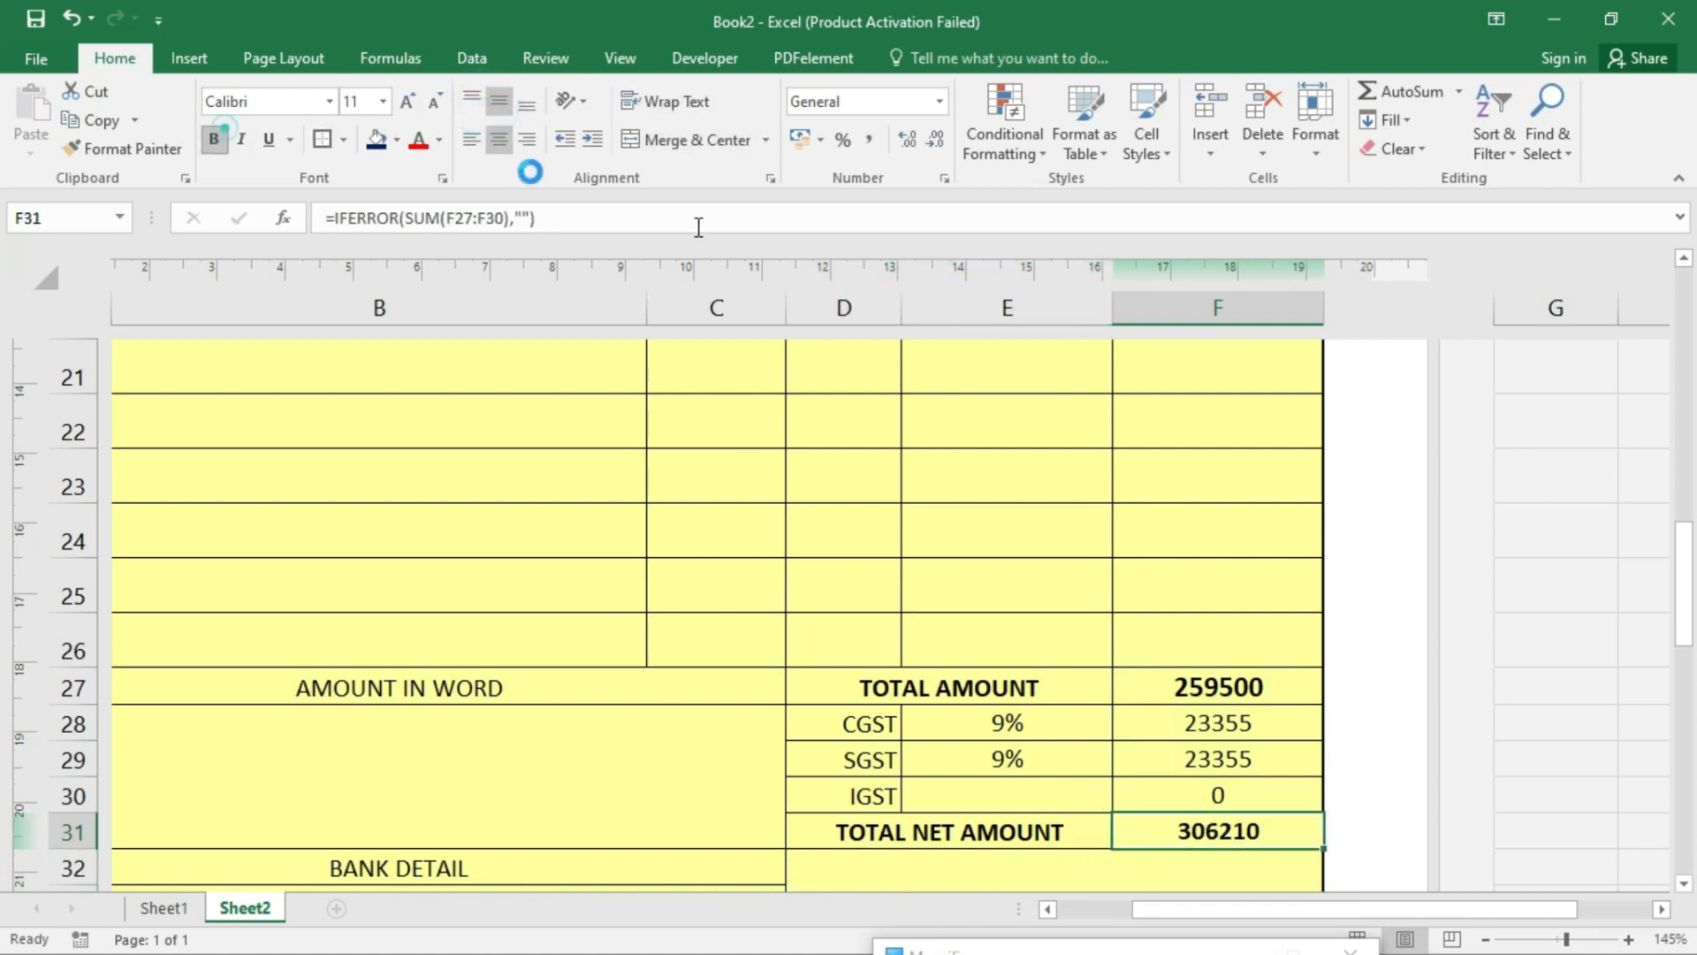
pyautogui.click(408, 102)
pyautogui.click(408, 101)
pyautogui.click(408, 101)
pyautogui.click(432, 106)
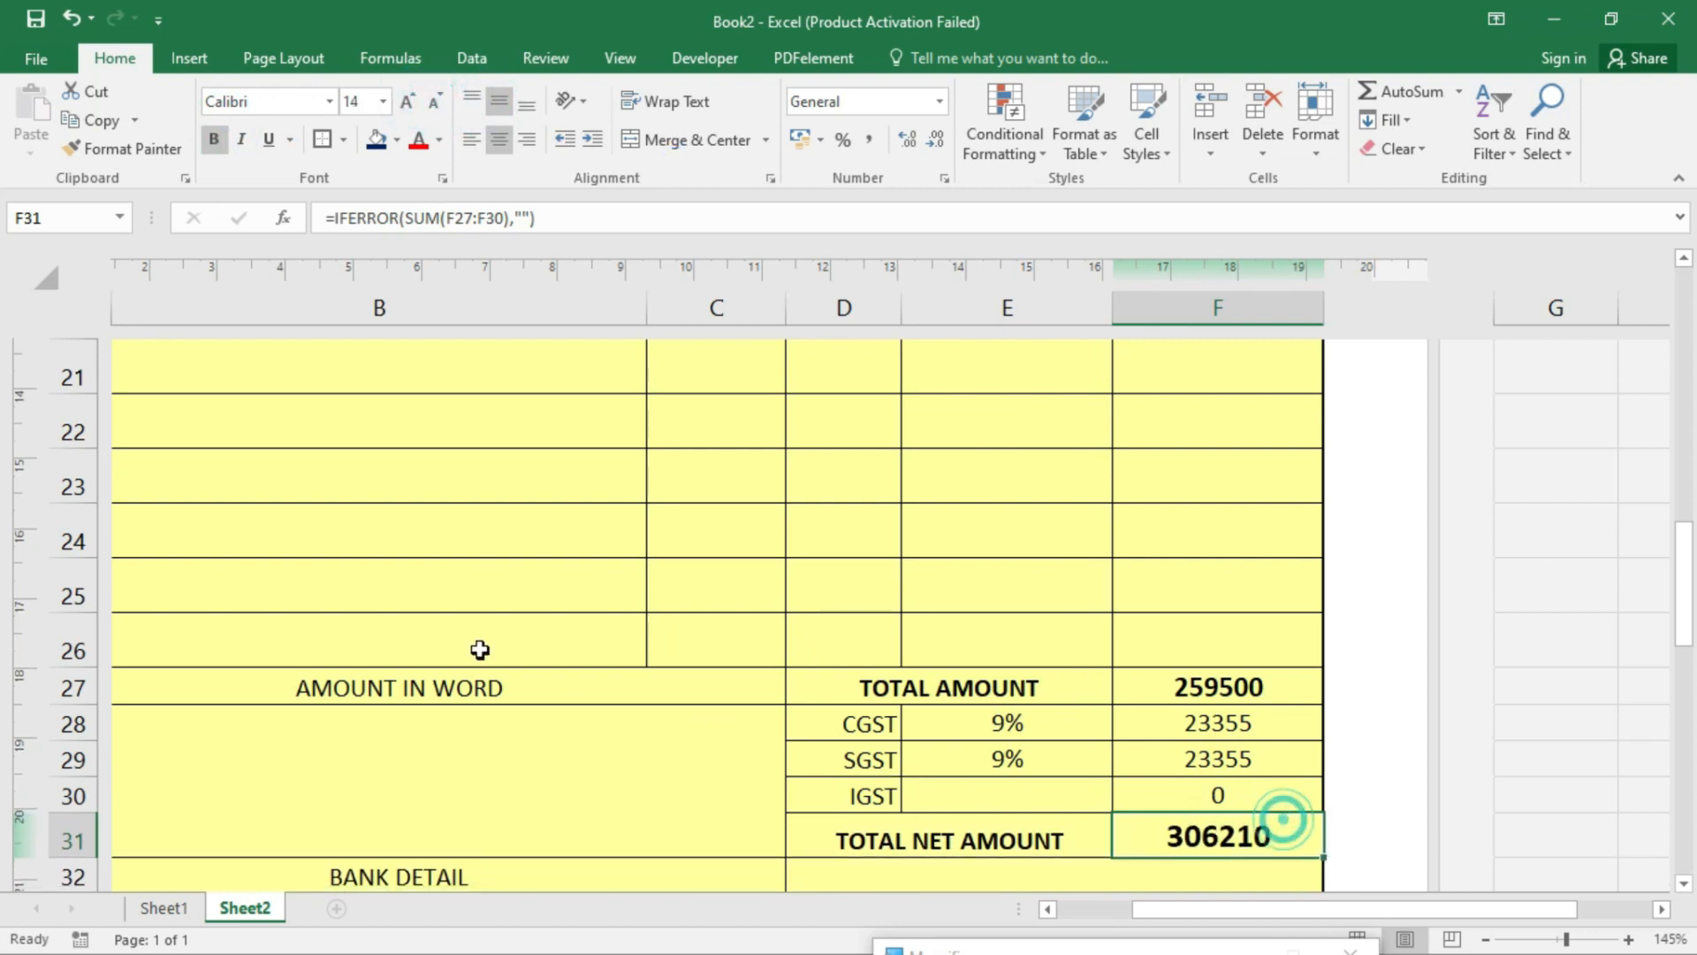
# - Bold the AMOUNT IN WORD, BANK DETAIL, Term & Condition and SIGN labels
pyautogui.click(518, 687)
pyautogui.click(215, 141)
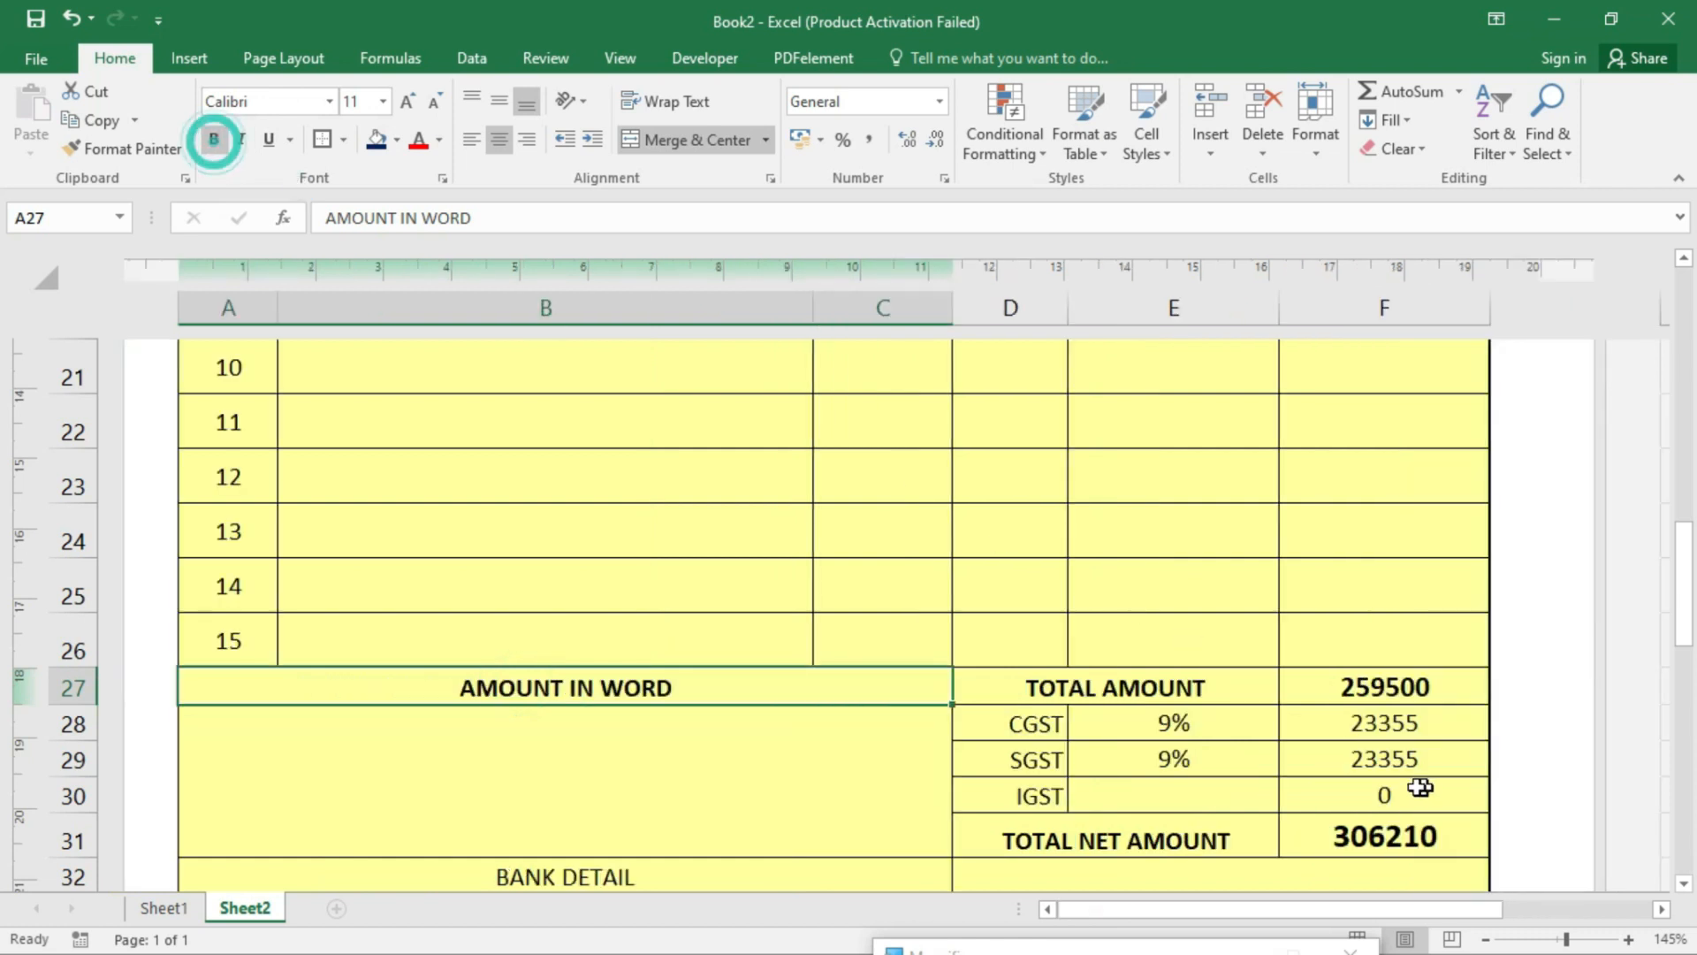
pyautogui.click(760, 876)
pyautogui.scroll(-2, 629, 560)
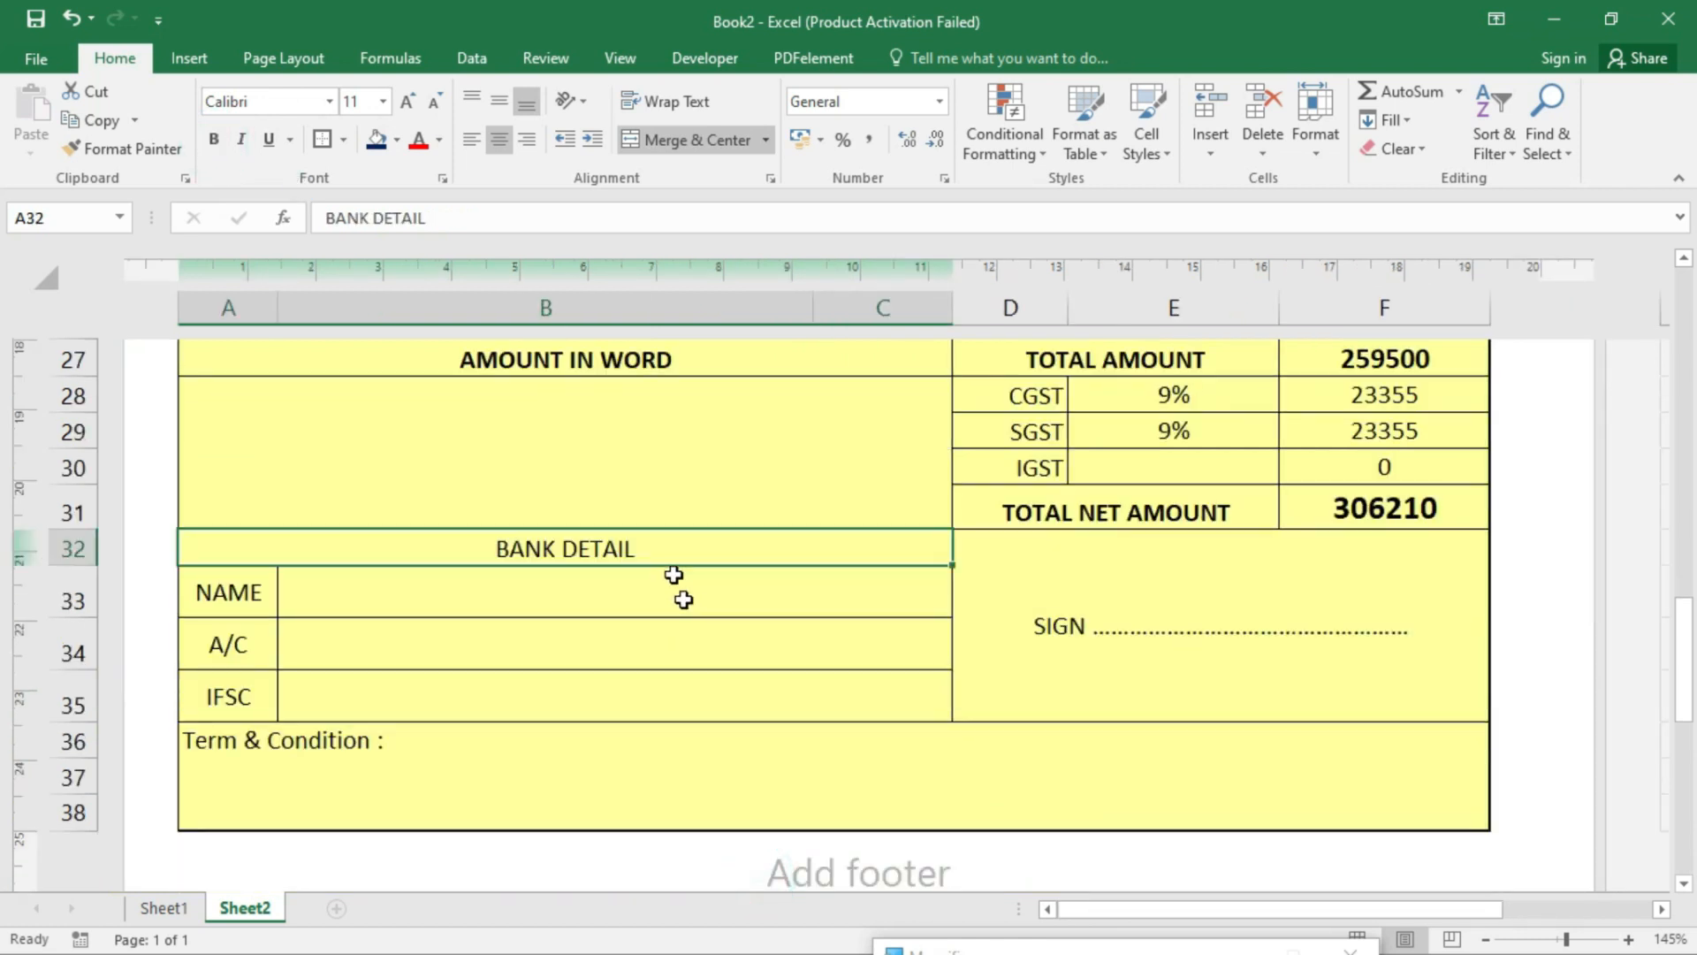
pyautogui.click(213, 139)
pyautogui.click(678, 643)
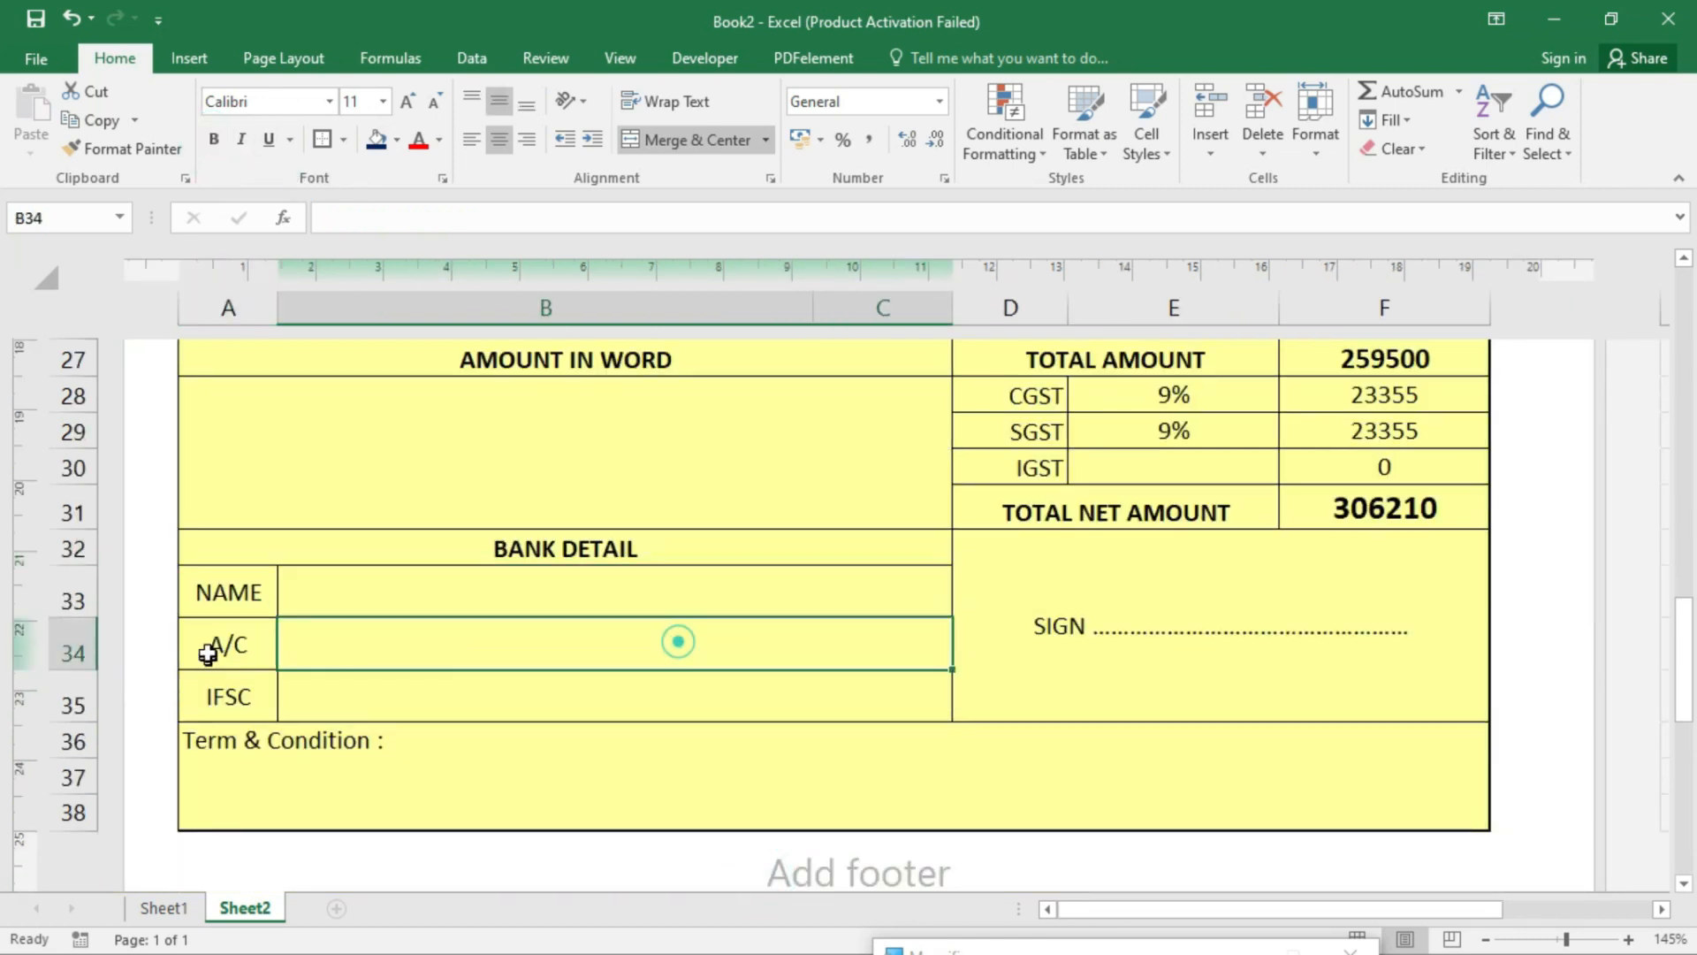
pyautogui.click(311, 756)
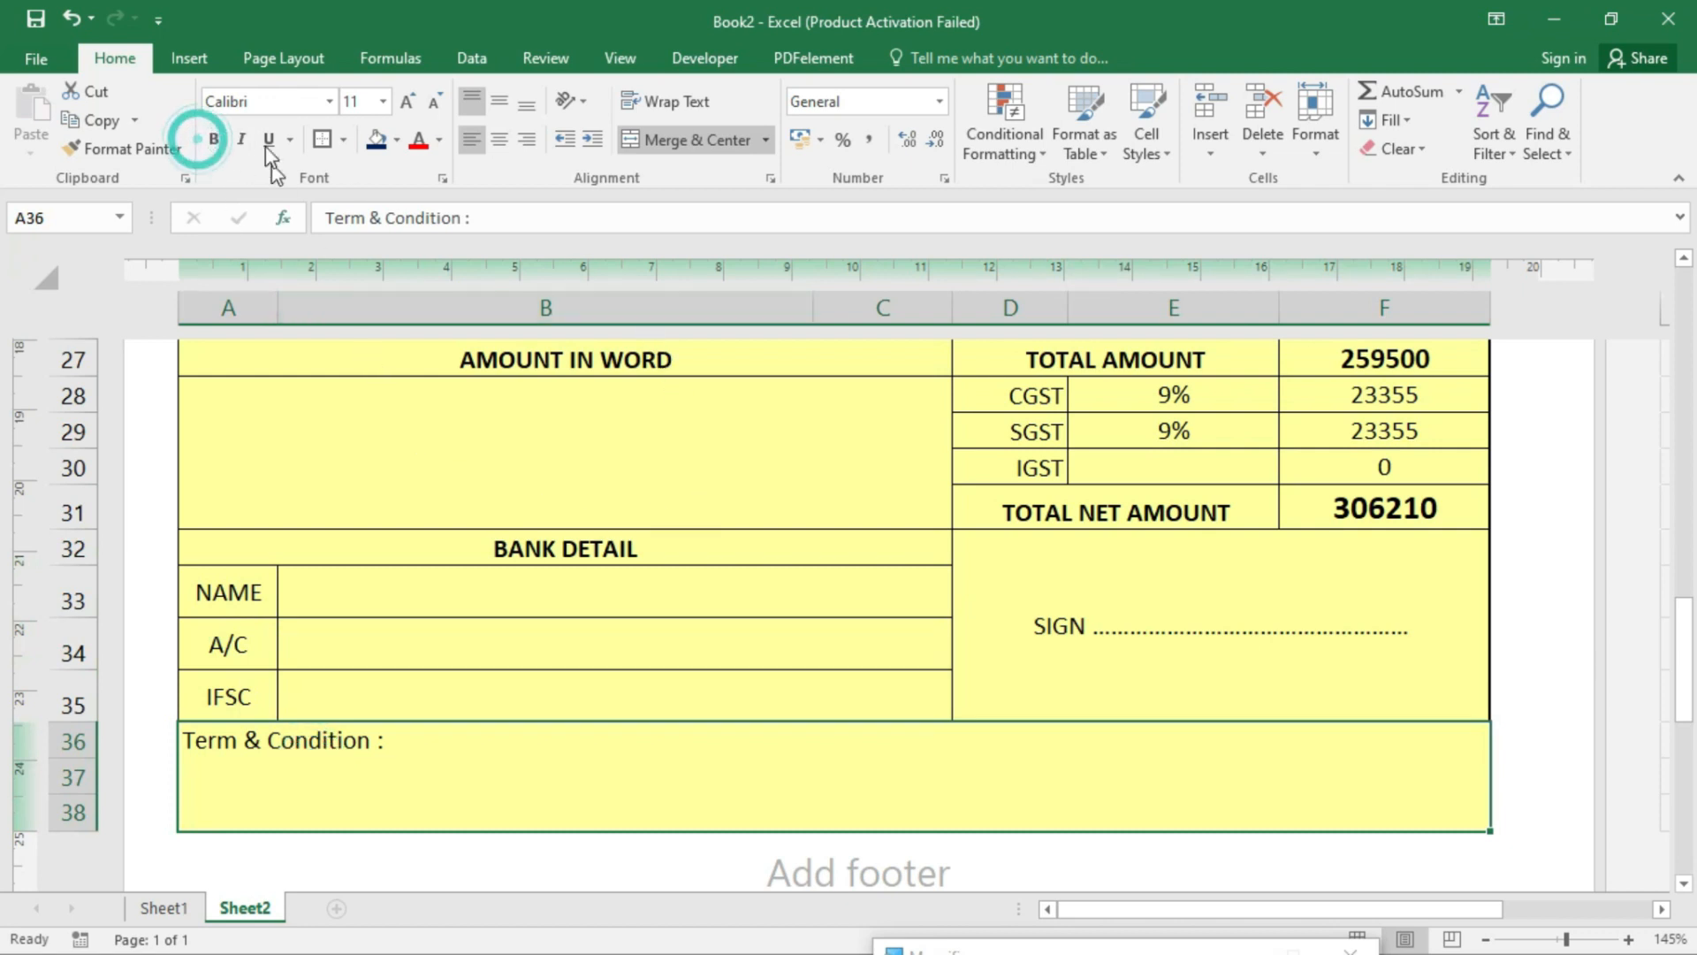
pyautogui.click(213, 139)
pyautogui.click(1152, 625)
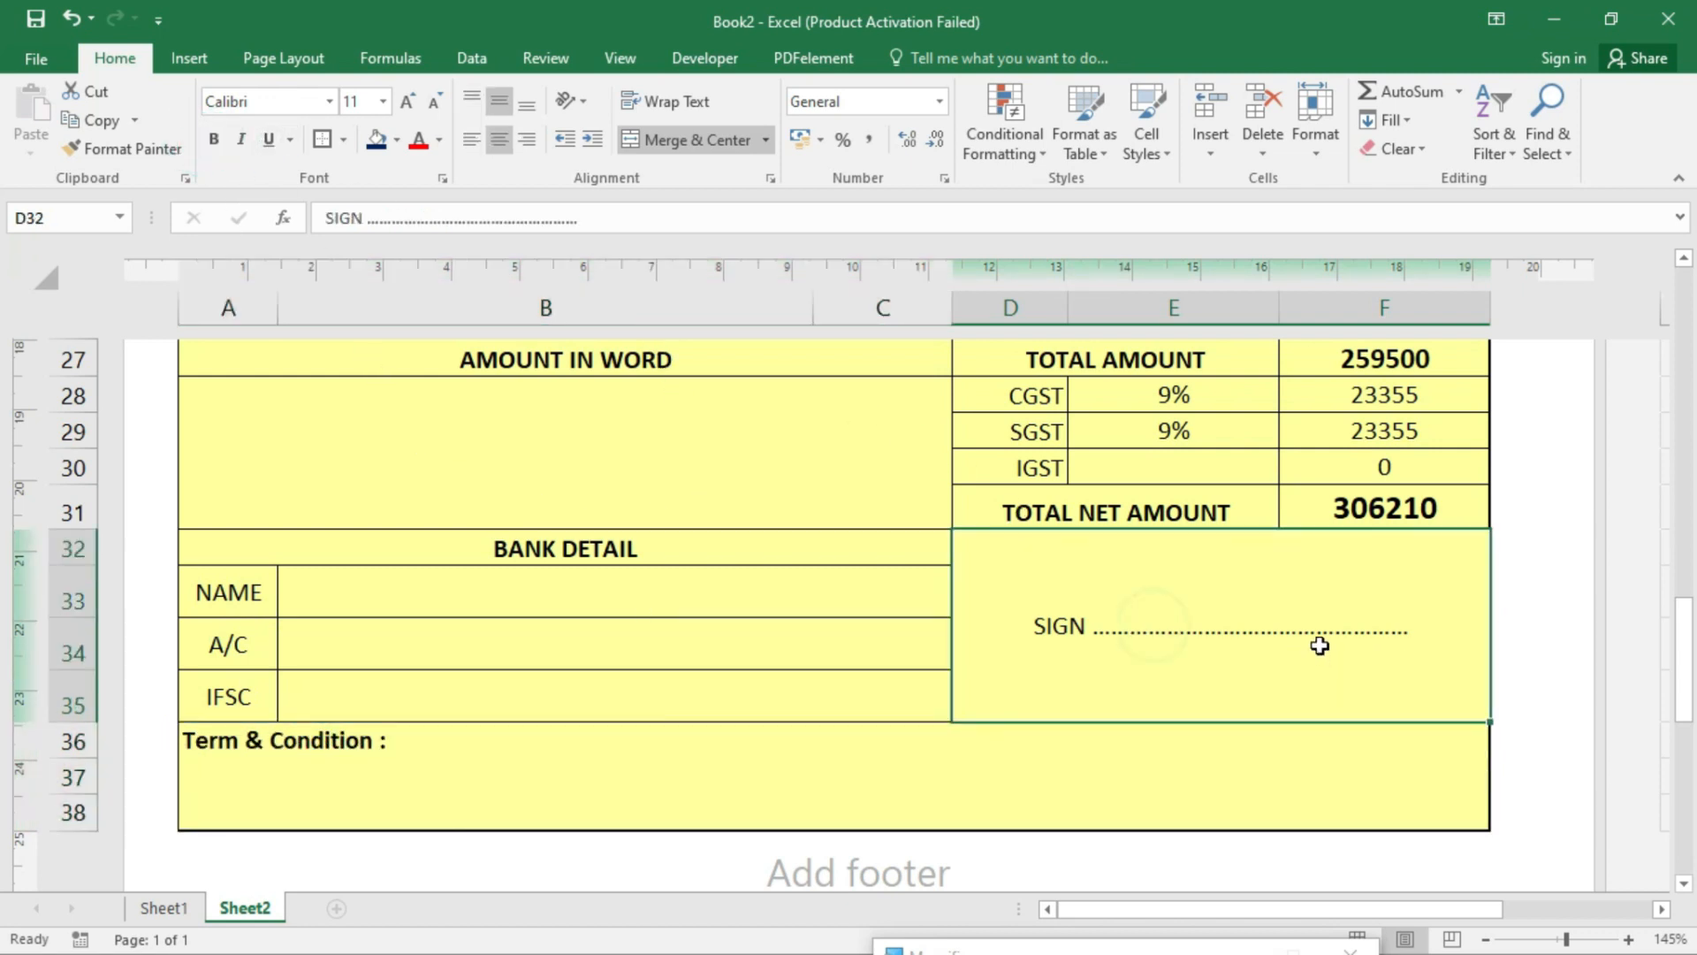
pyautogui.click(213, 139)
# - Review the CGST, SGST and net amount cells, then select the amount-in-words area
pyautogui.scroll(1, 1325, 621)
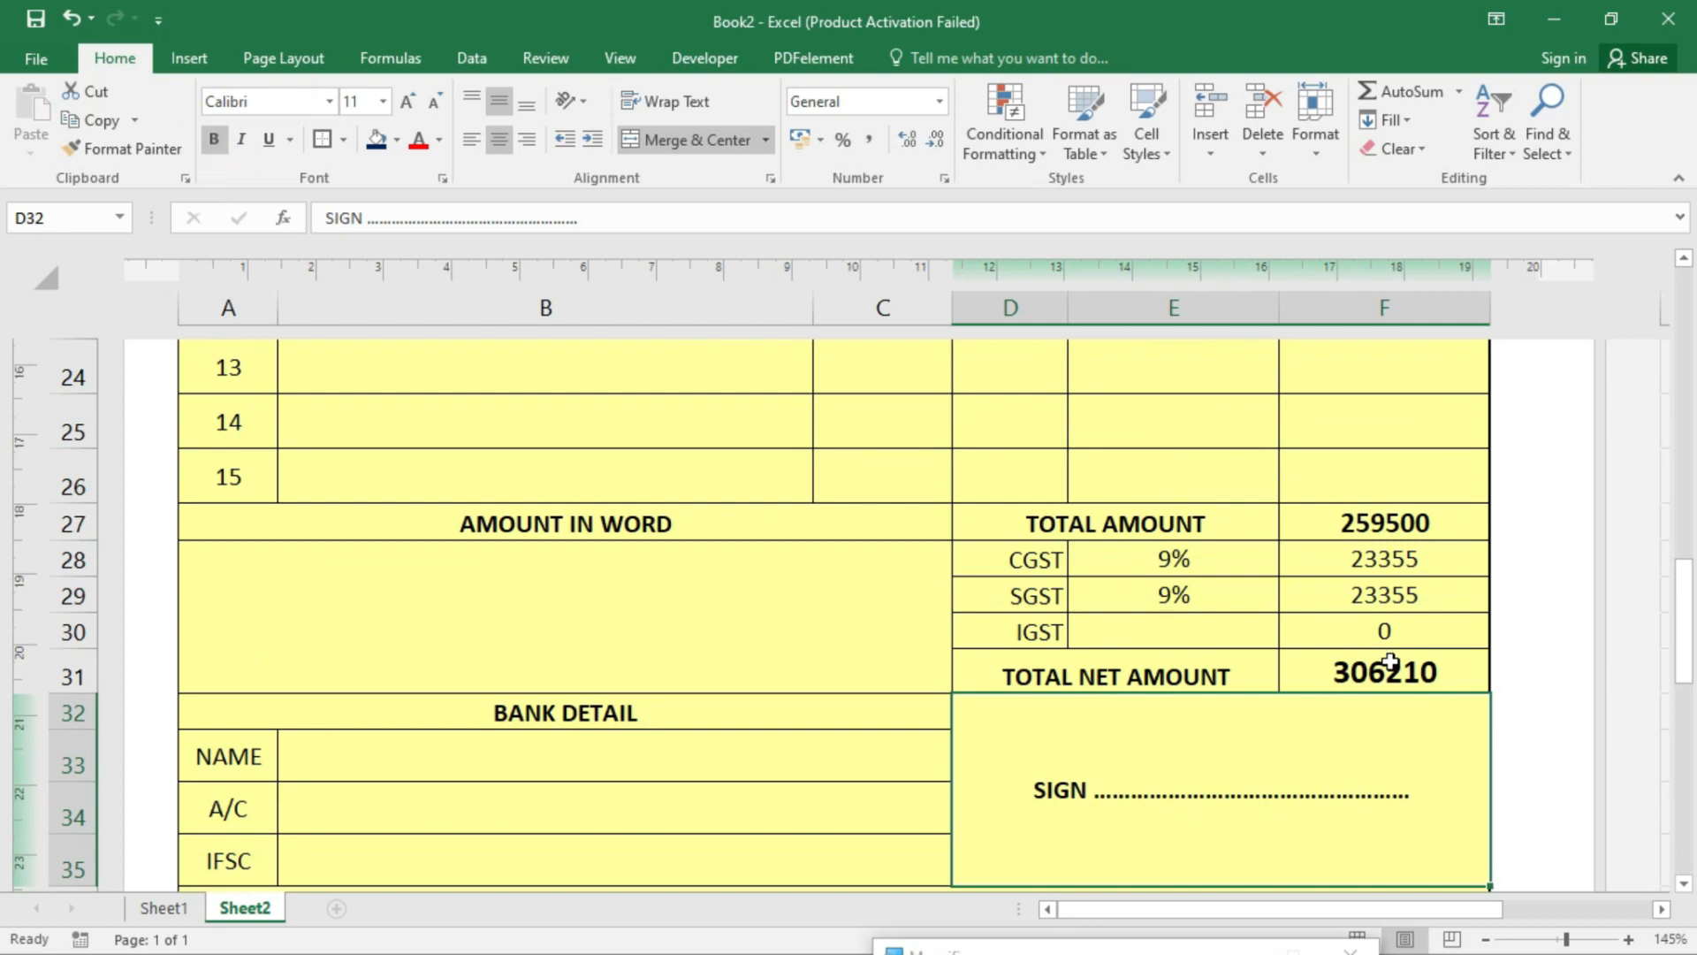
pyautogui.click(1389, 663)
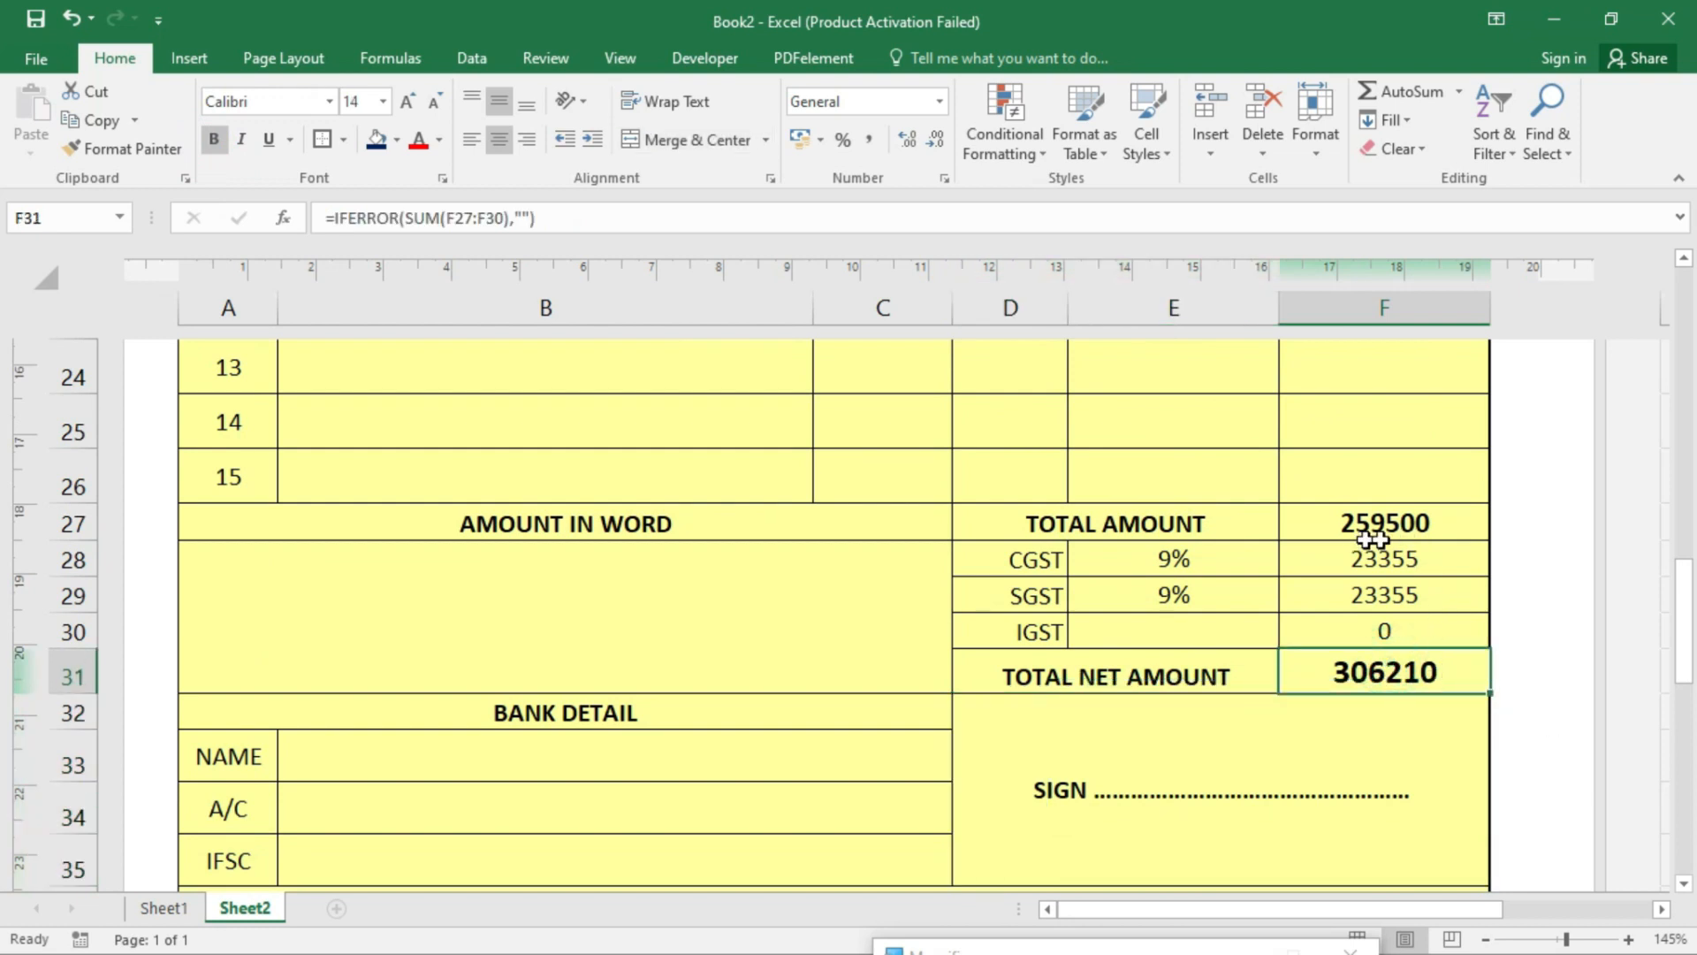
pyautogui.click(1418, 561)
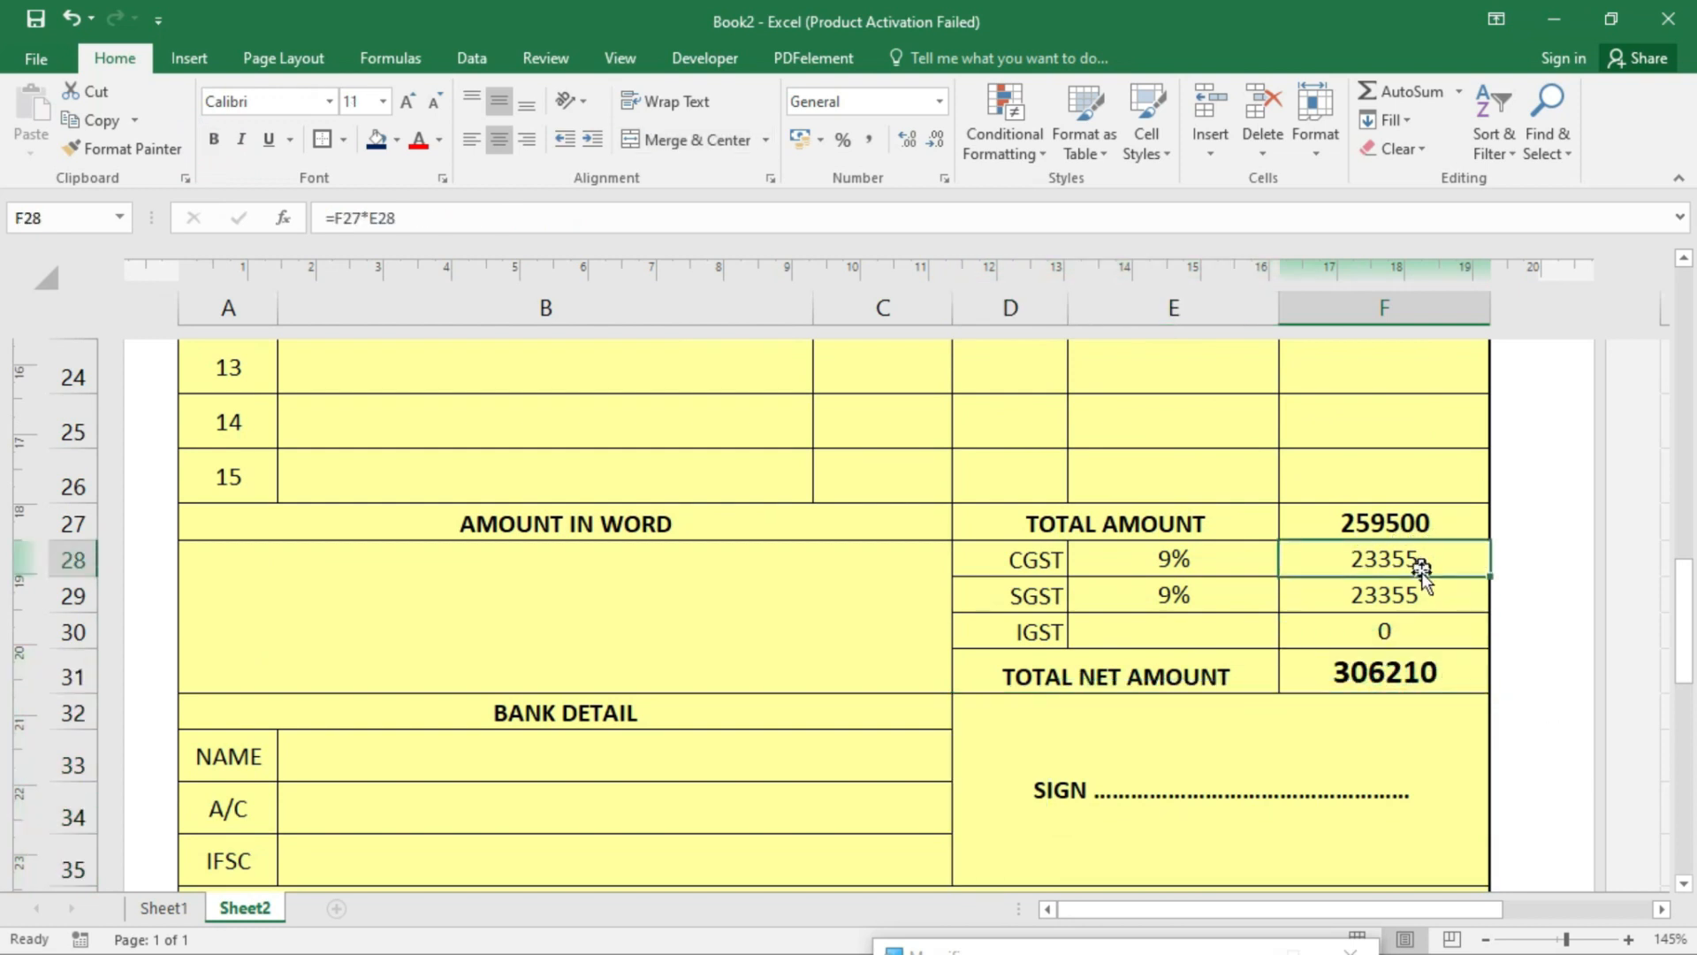
pyautogui.click(1431, 597)
pyautogui.click(1420, 671)
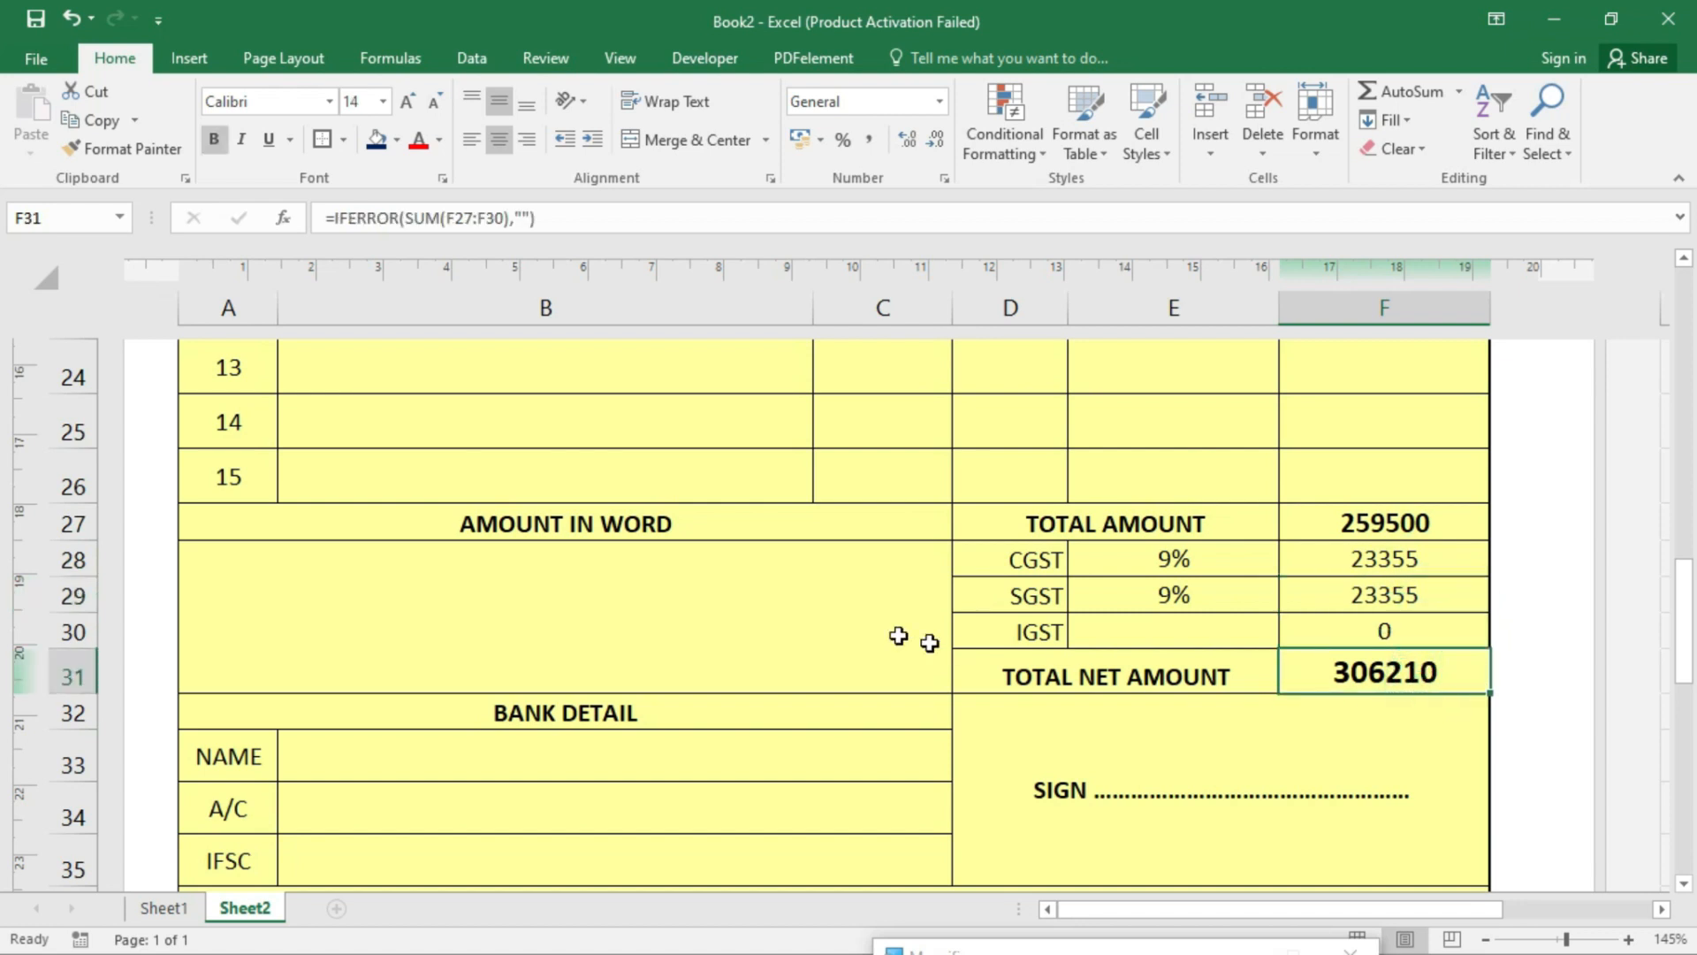
pyautogui.click(733, 598)
pyautogui.scroll(1, 927, 642)
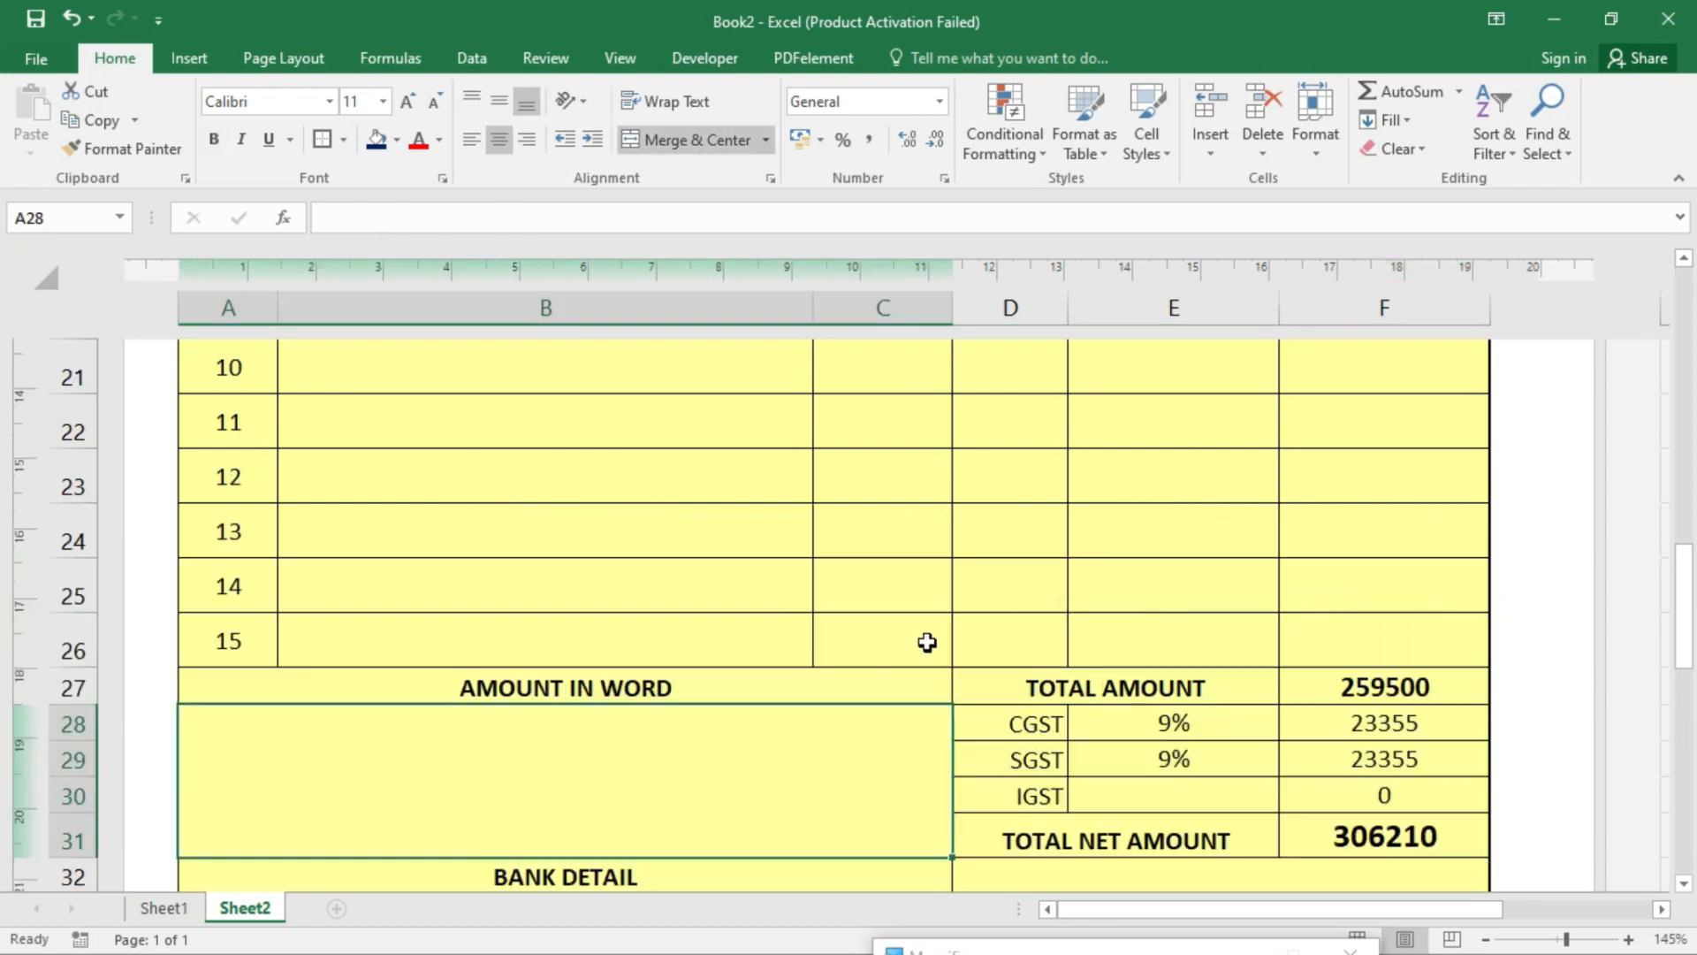
pyautogui.scroll(4, 926, 643)
pyautogui.scroll(1, 927, 642)
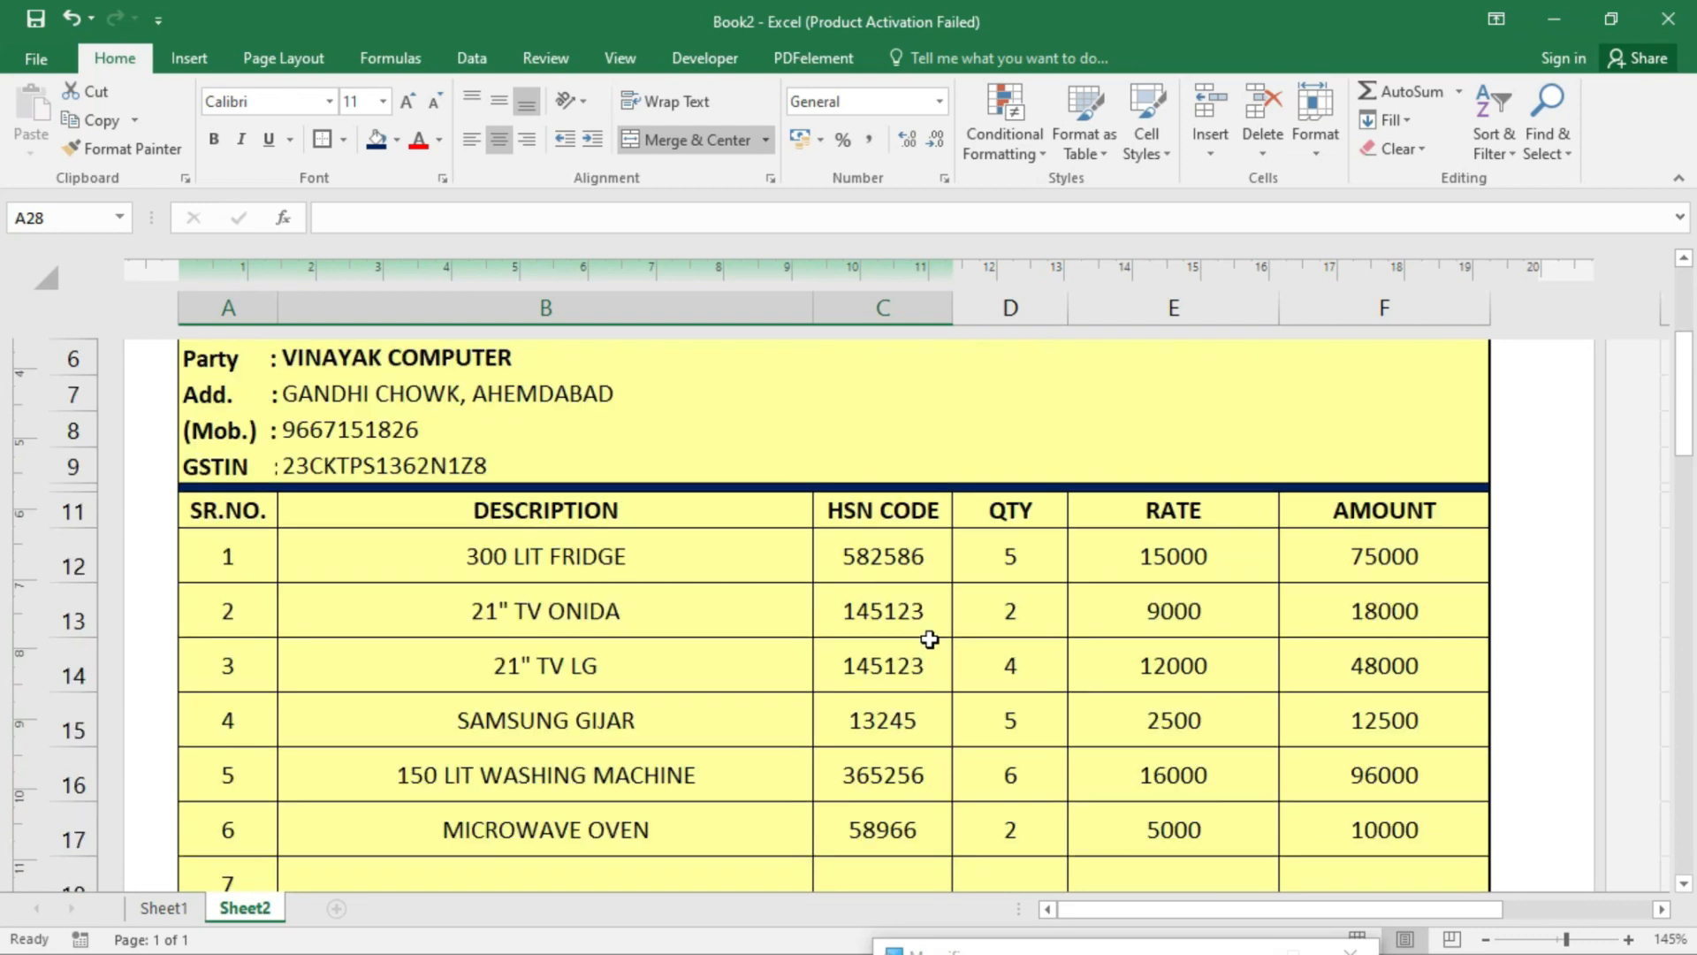
pyautogui.scroll(2, 932, 627)
pyautogui.scroll(-8, 930, 628)
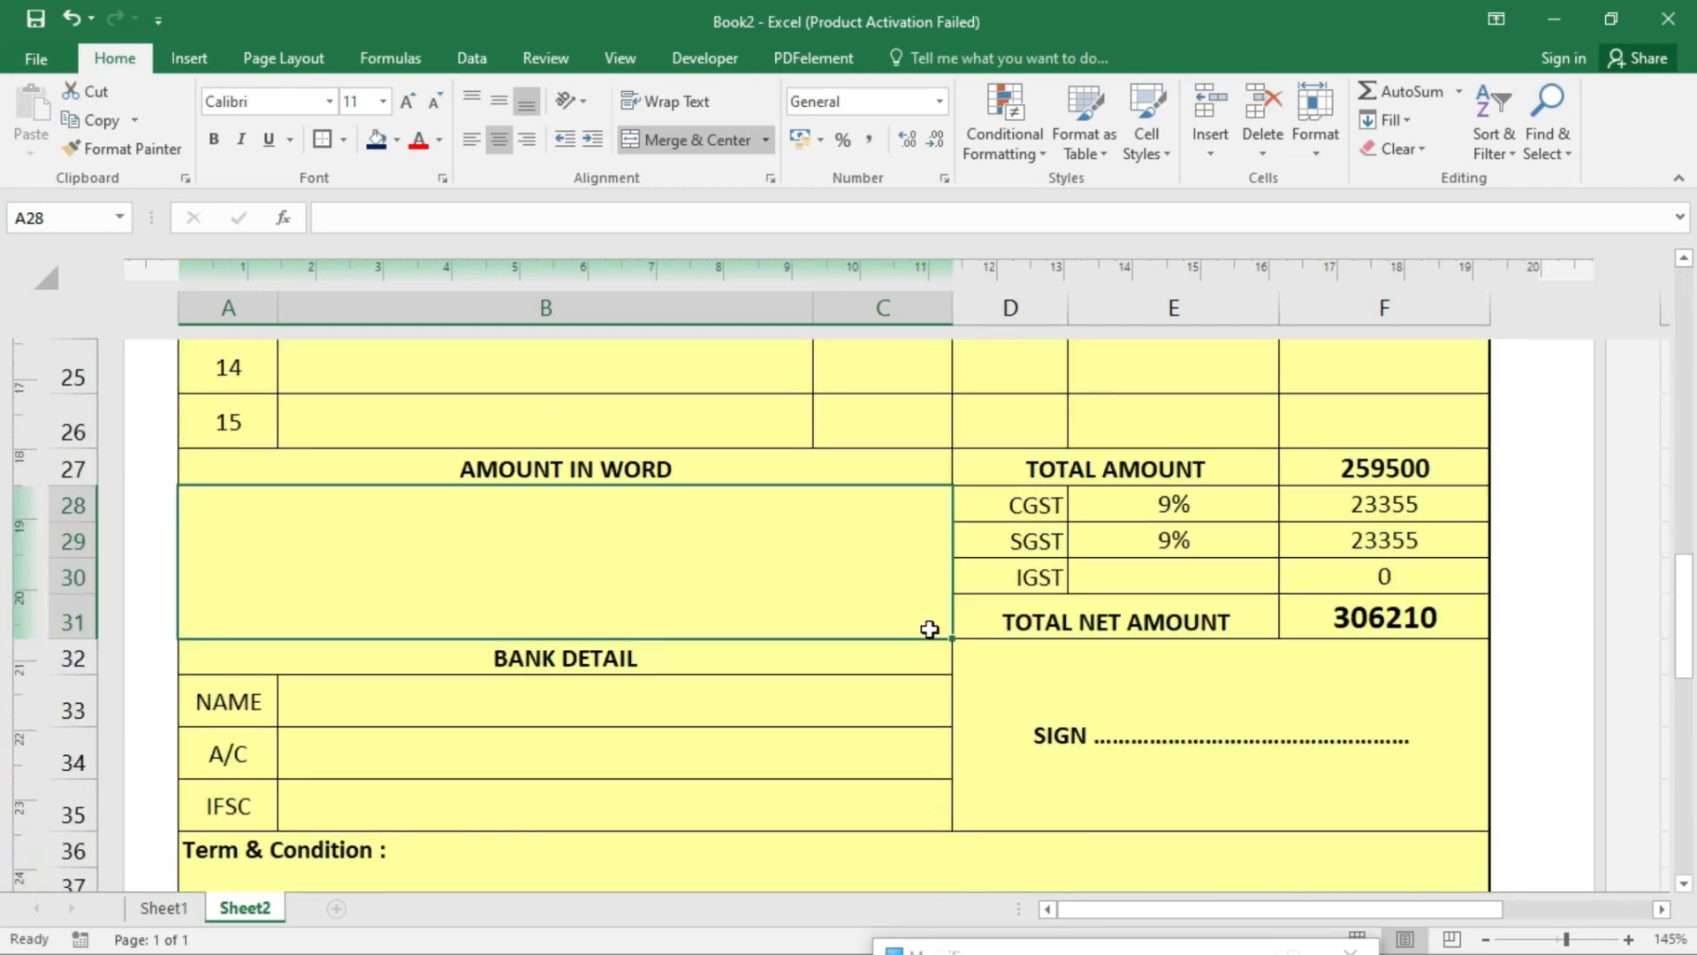
pyautogui.click(594, 547)
# - Minimise the Book2 and GST BILL workbooks and refresh the desktop
pyautogui.click(1535, 28)
pyautogui.click(1538, 19)
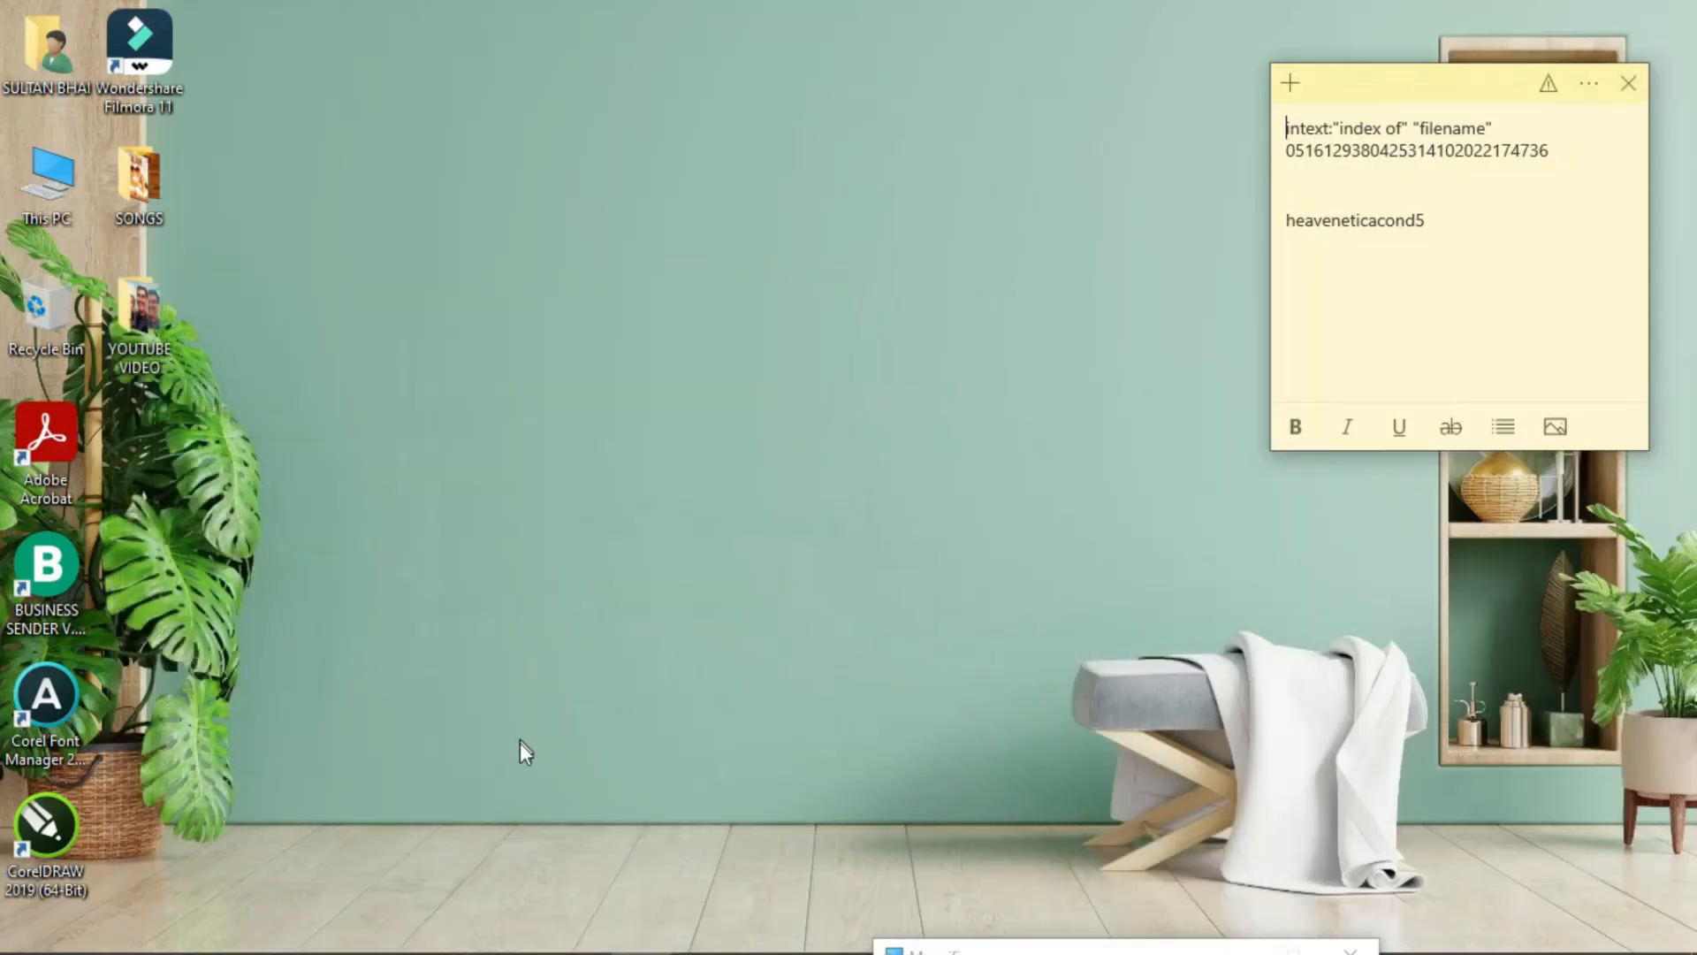
pyautogui.rightClick(414, 323)
pyautogui.click(552, 396)
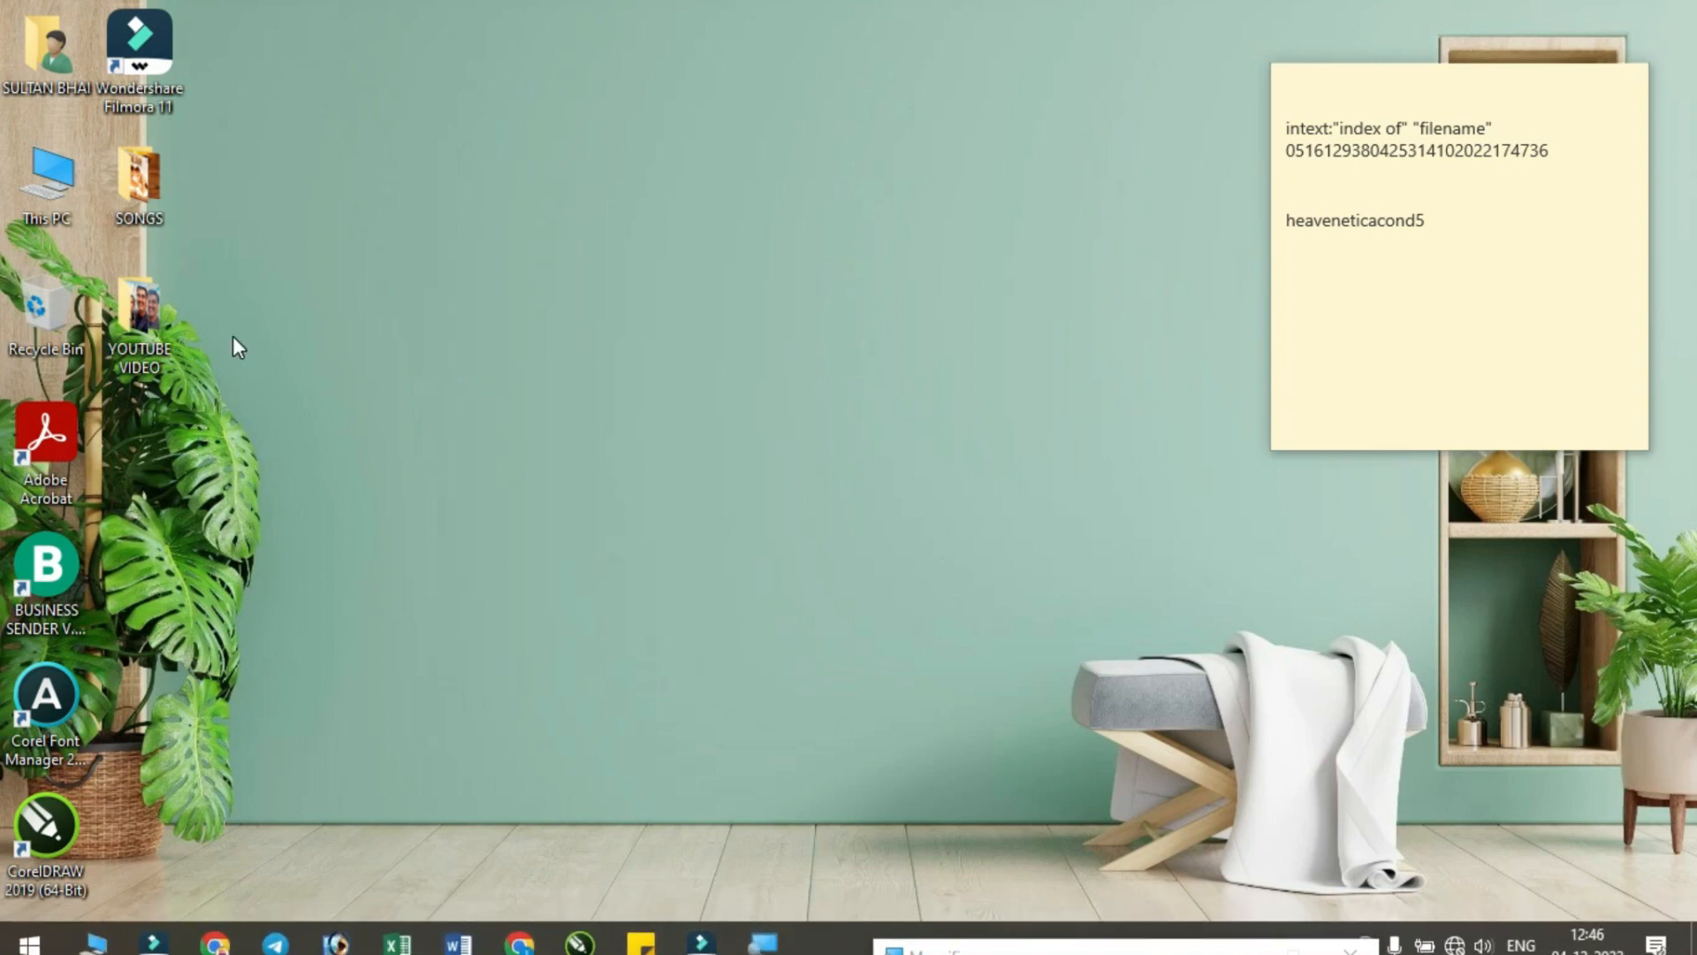
# - Open NUMBER TO WORD in Notepad, select all its SpellNumber code, then minimise Notepad
pyautogui.click(30, 930)
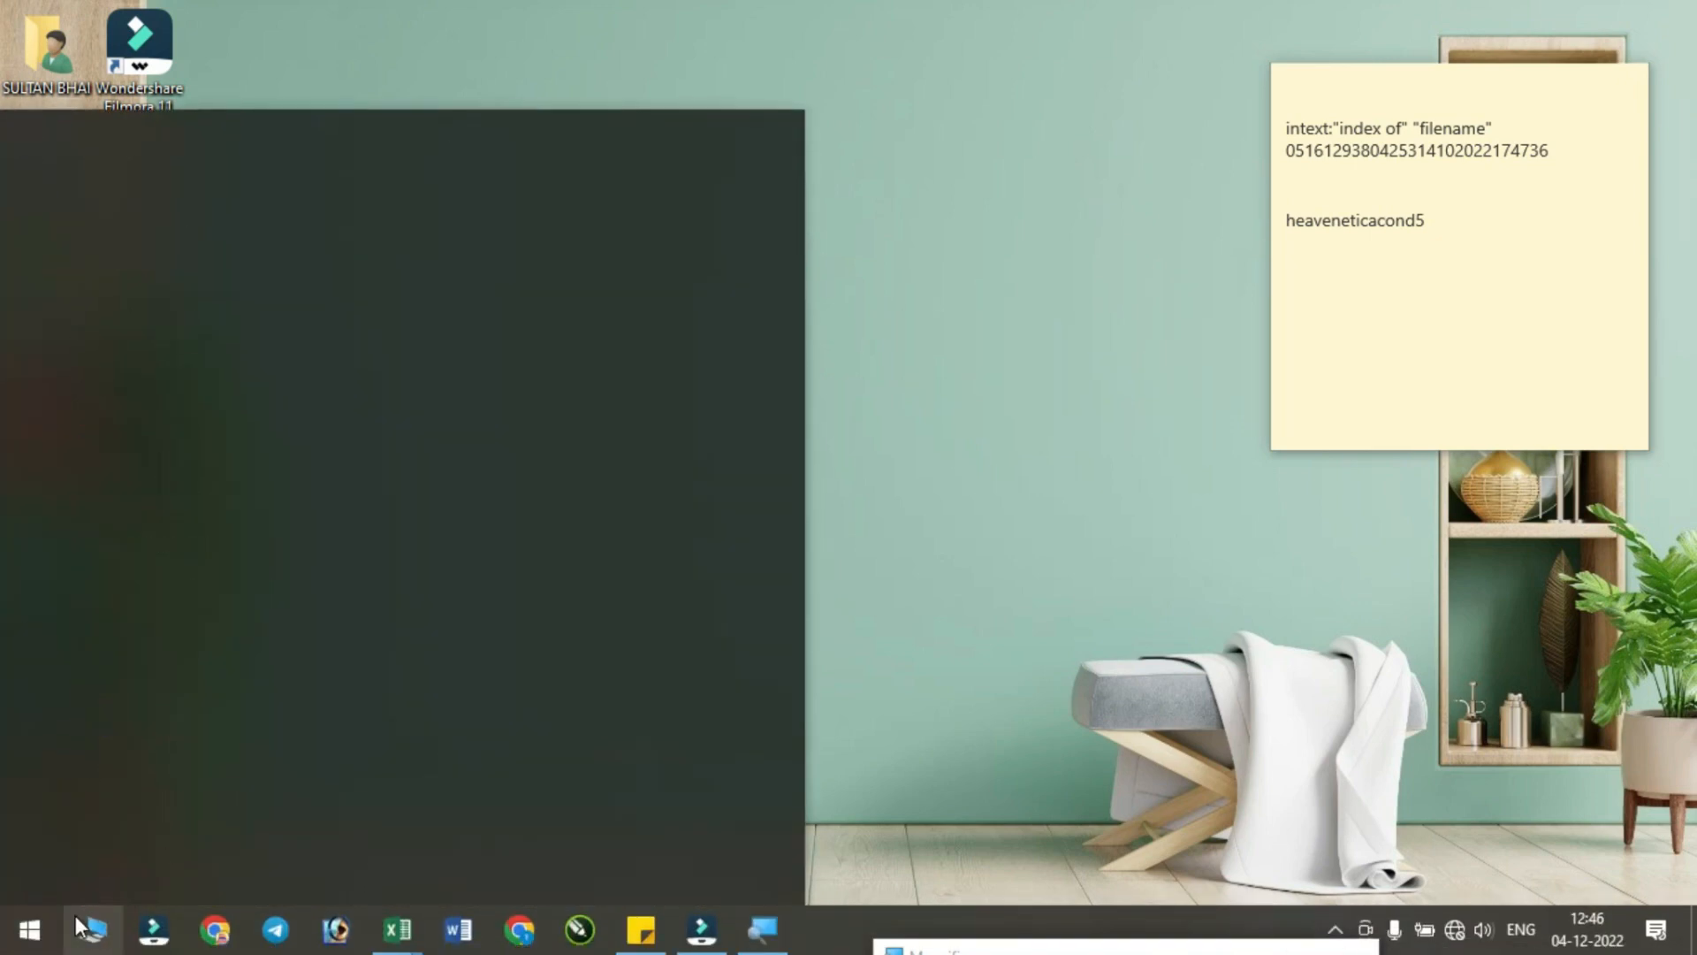
pyautogui.write('note')
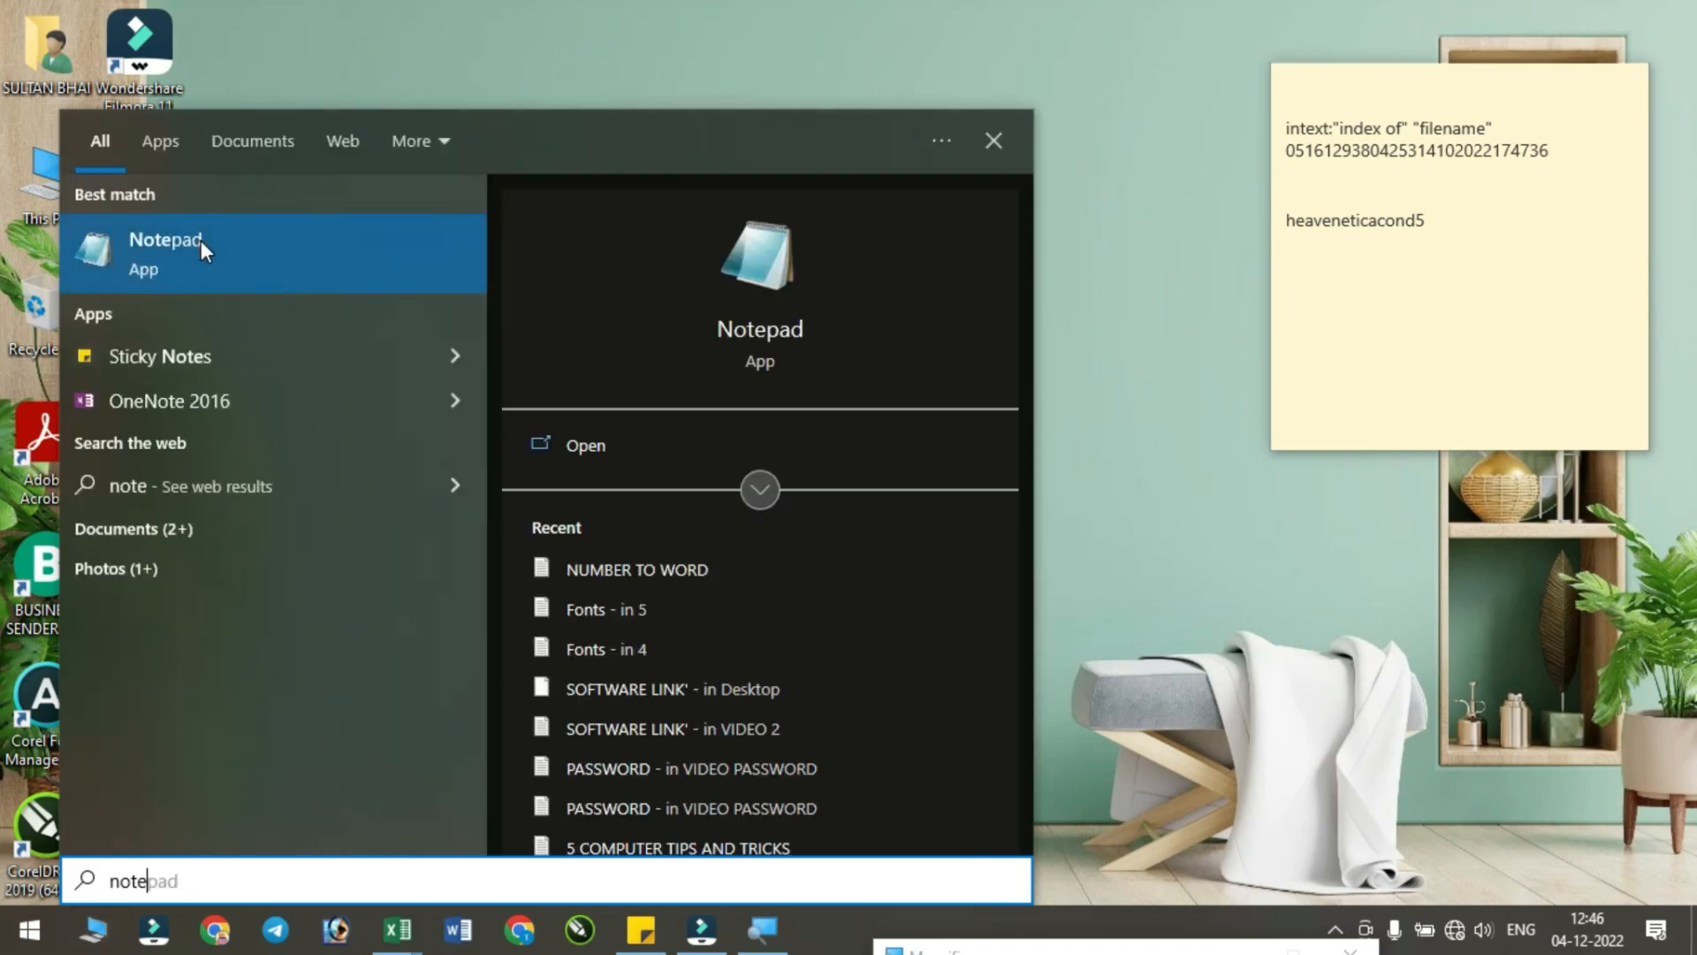
pyautogui.click(686, 575)
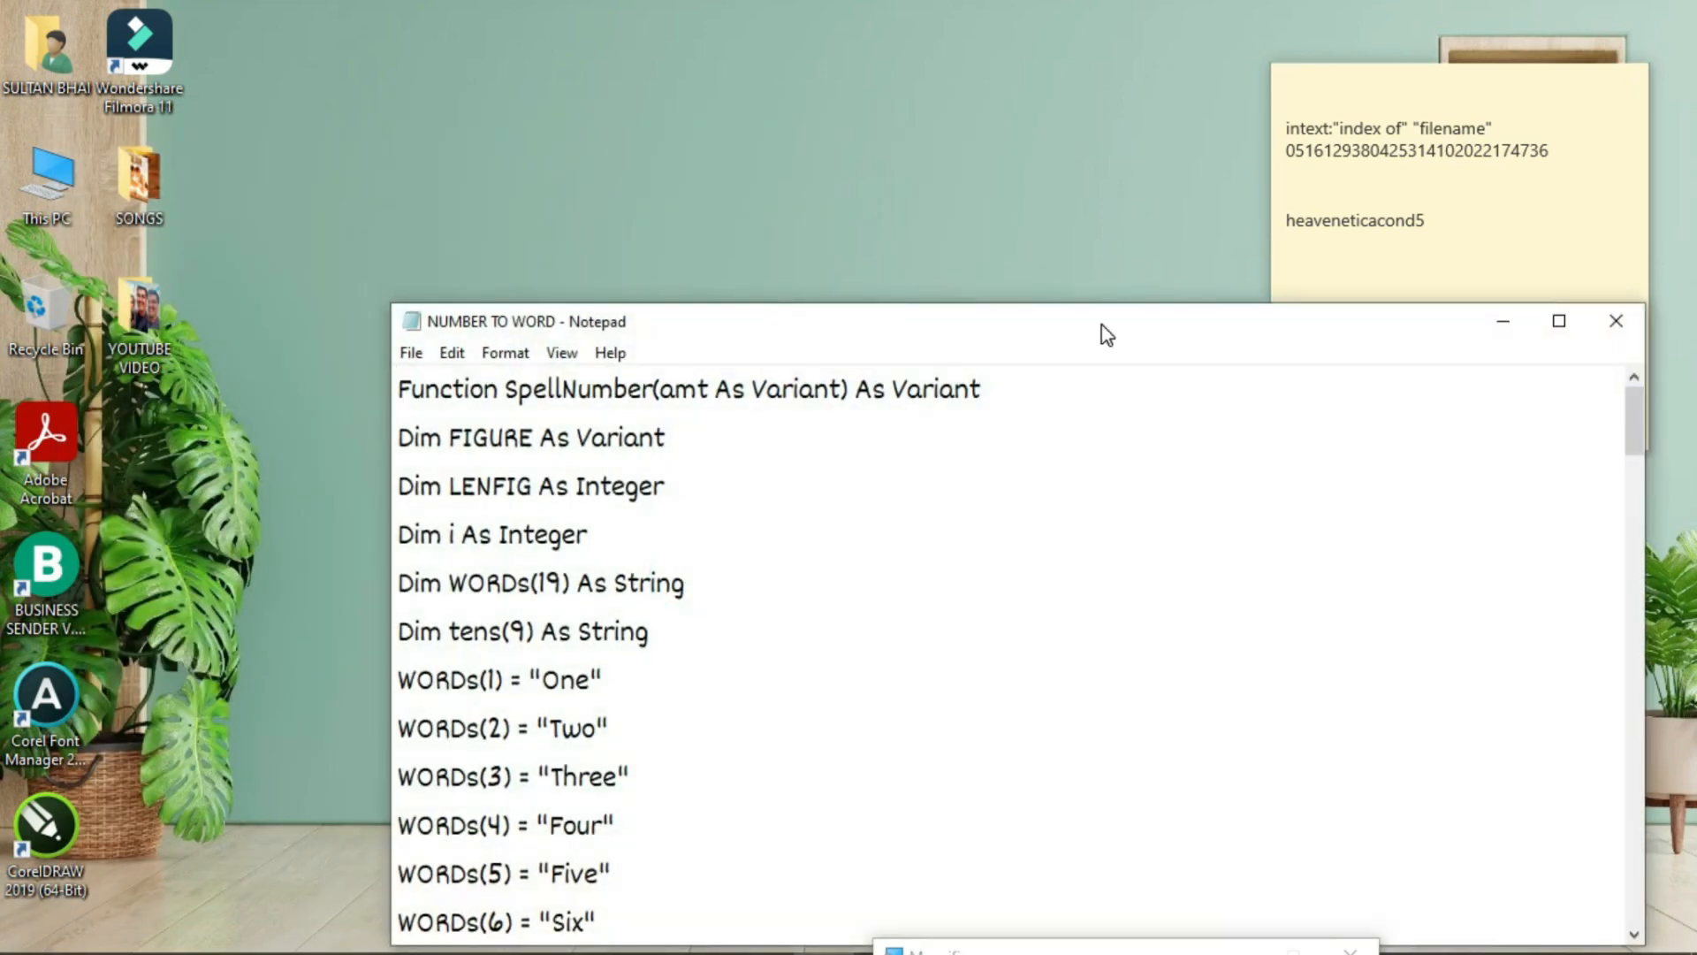
pyautogui.doubleClick(1101, 323)
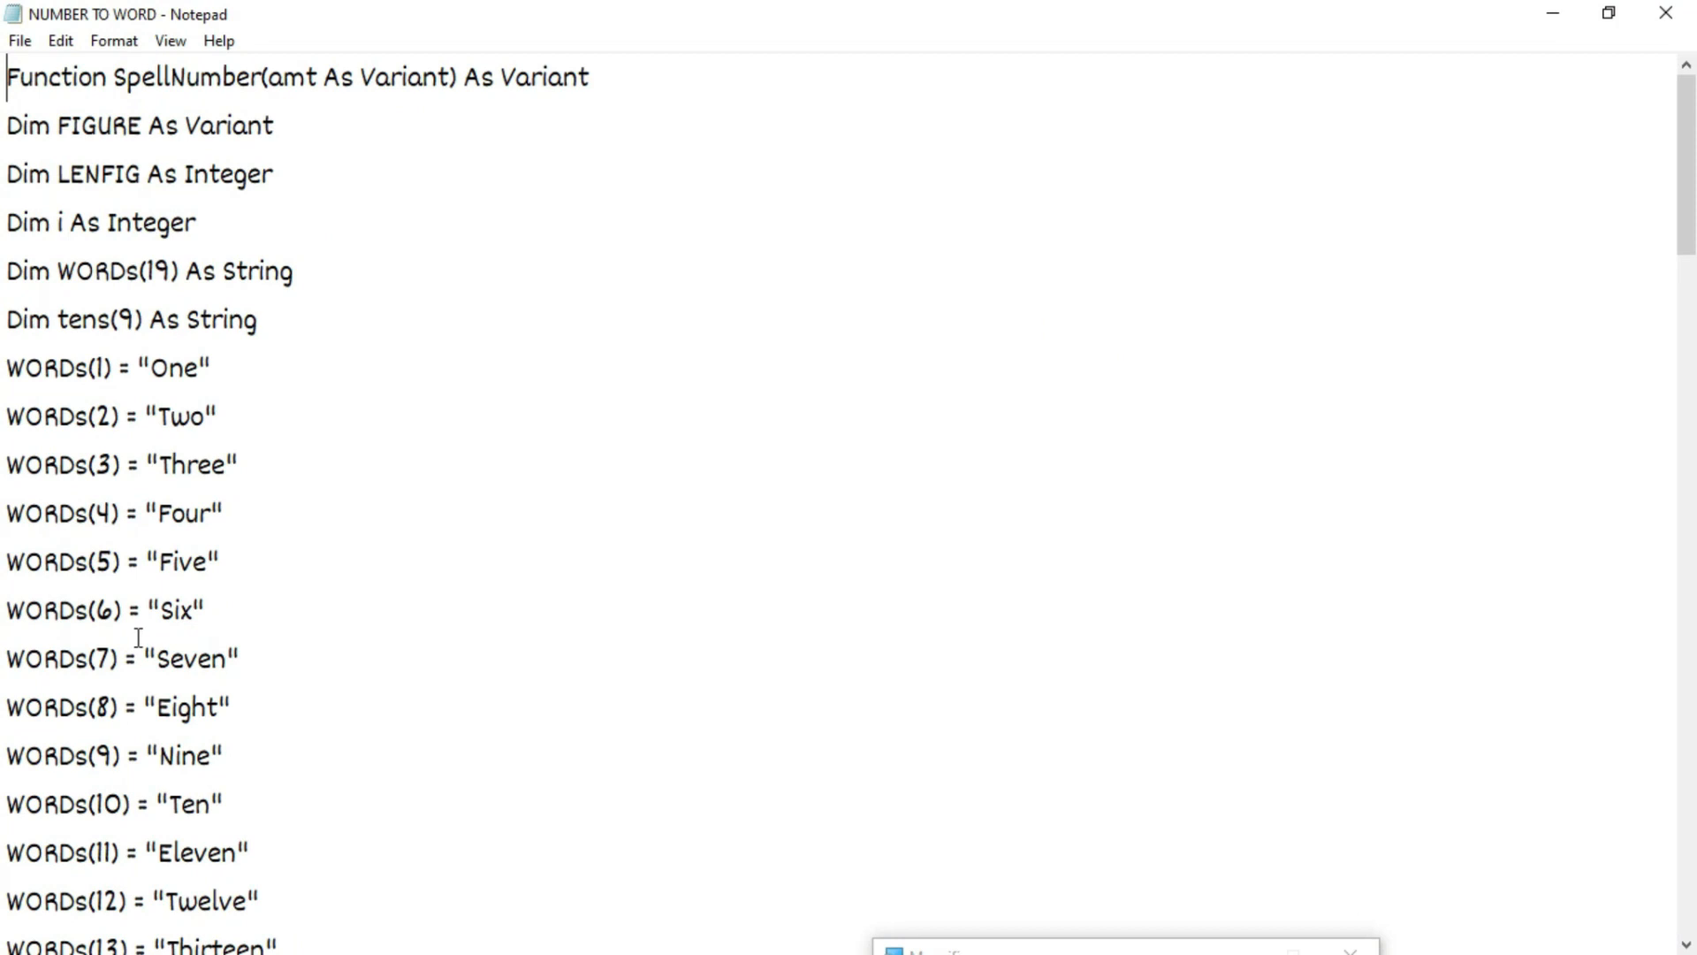
pyautogui.hotkey('ctrl', 'a')
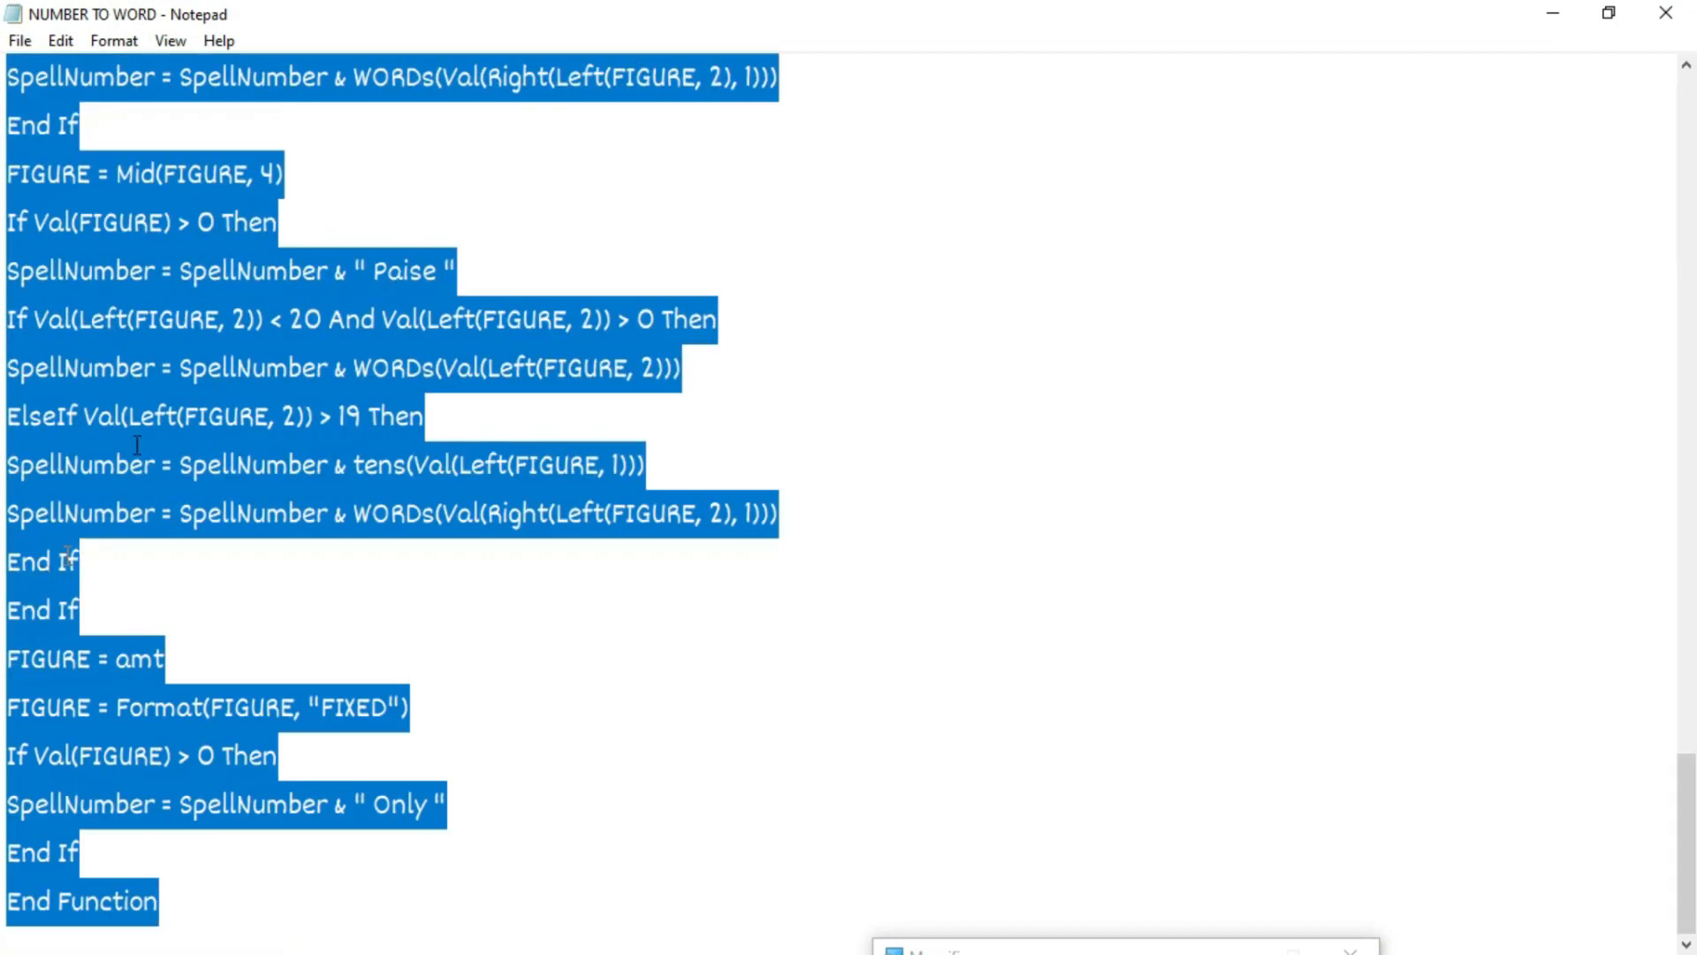
pyautogui.scroll(15, 348, 530)
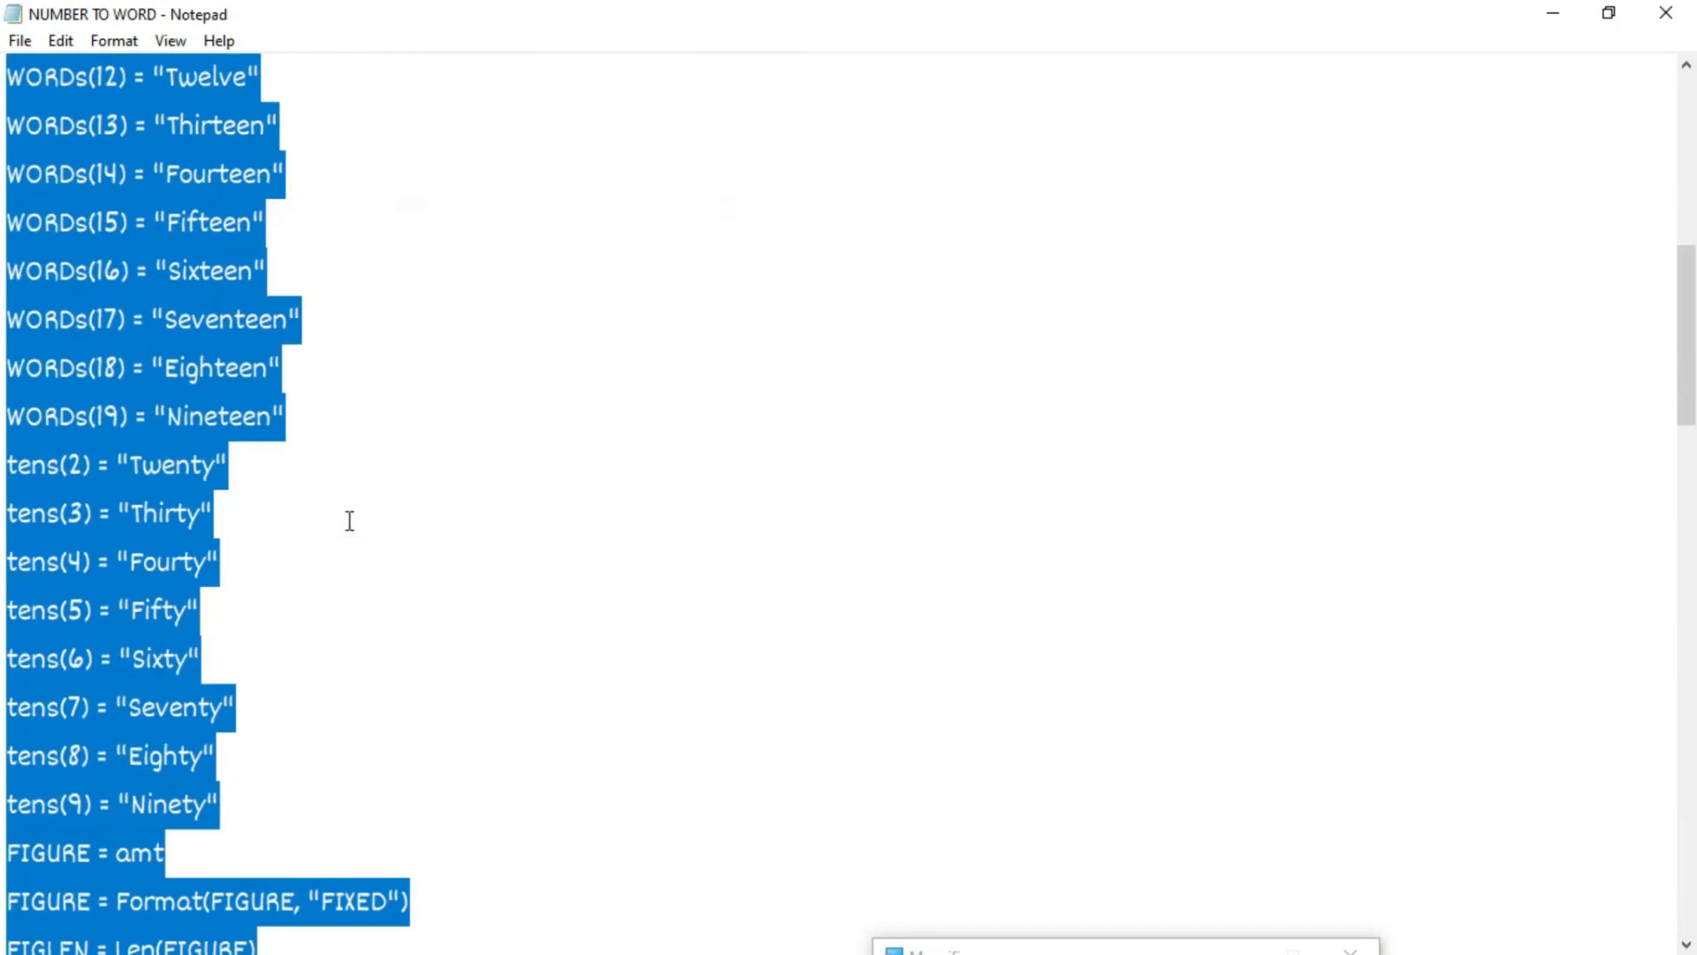
pyautogui.click(1553, 14)
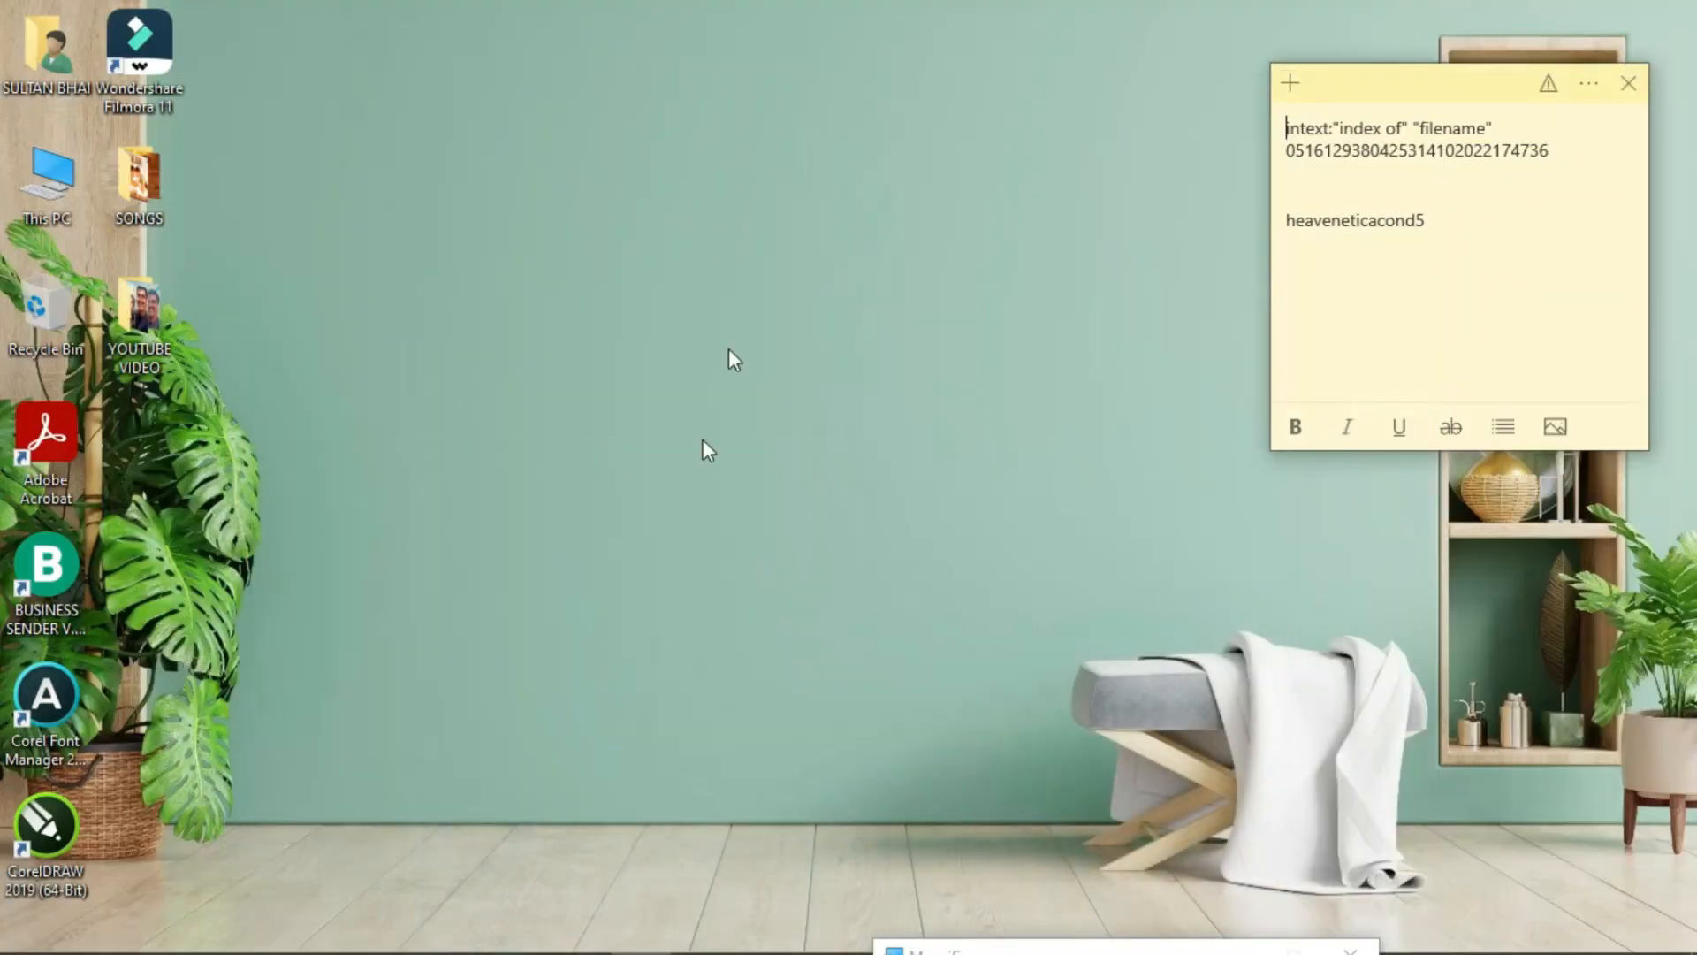
pyautogui.click(398, 928)
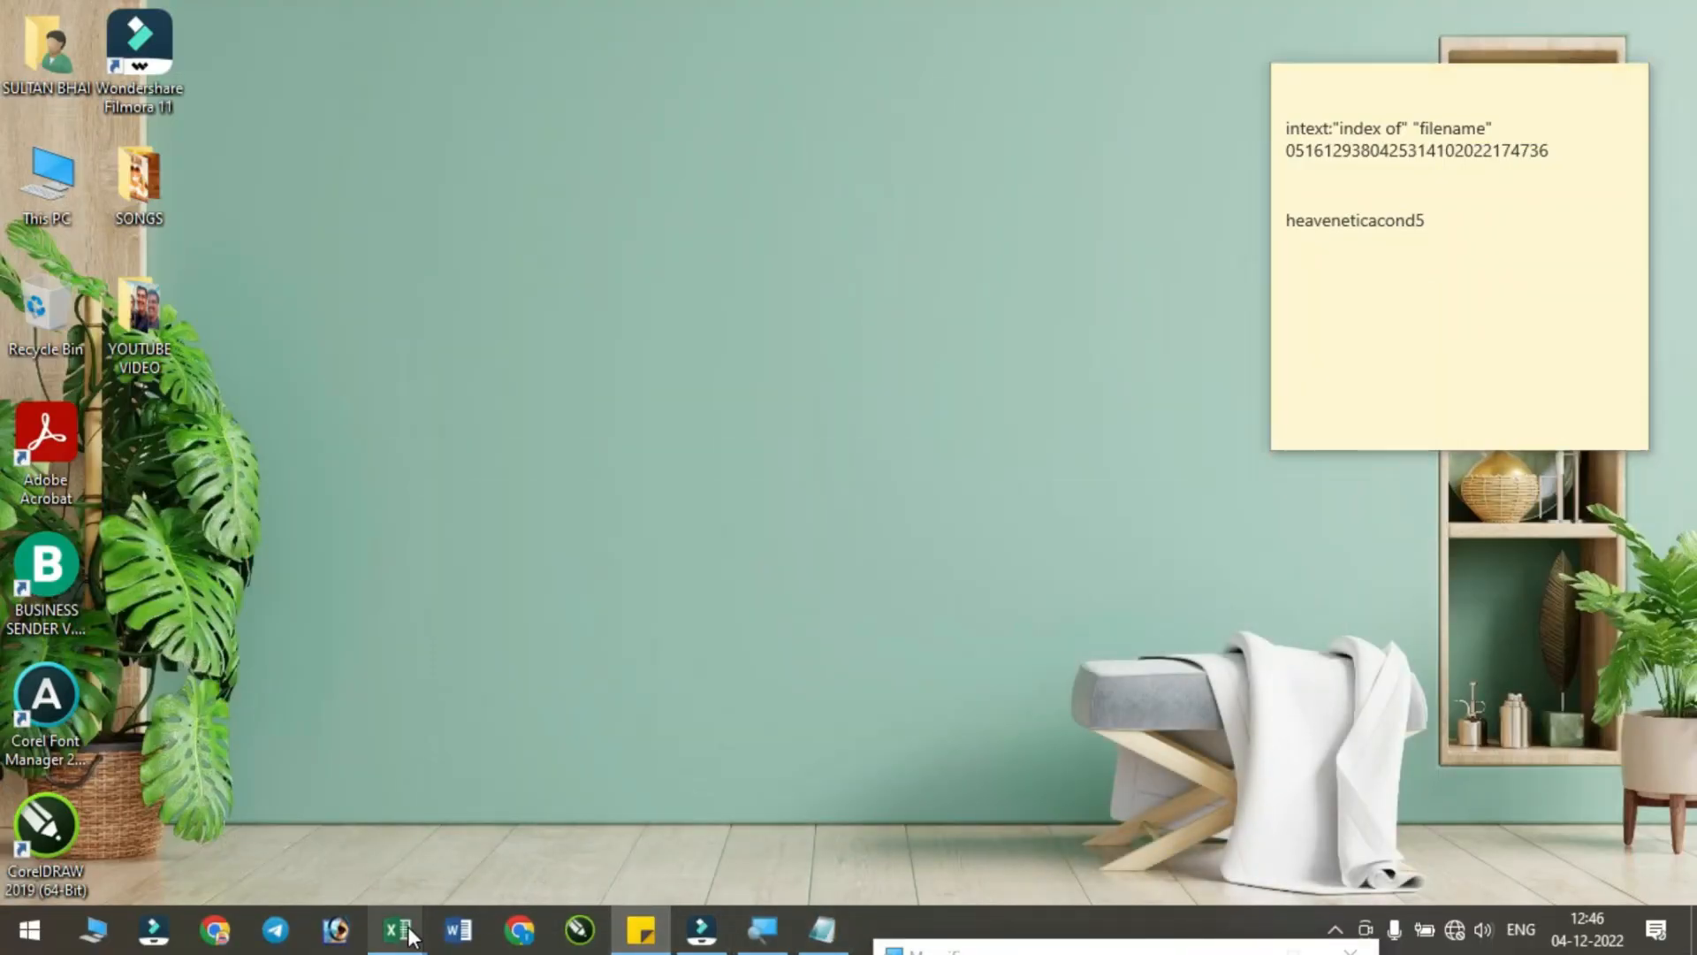
# - Return to the Book2 invoice and select the empty amount-in-words area beside the 306210 total
pyautogui.moveTo(466, 874)
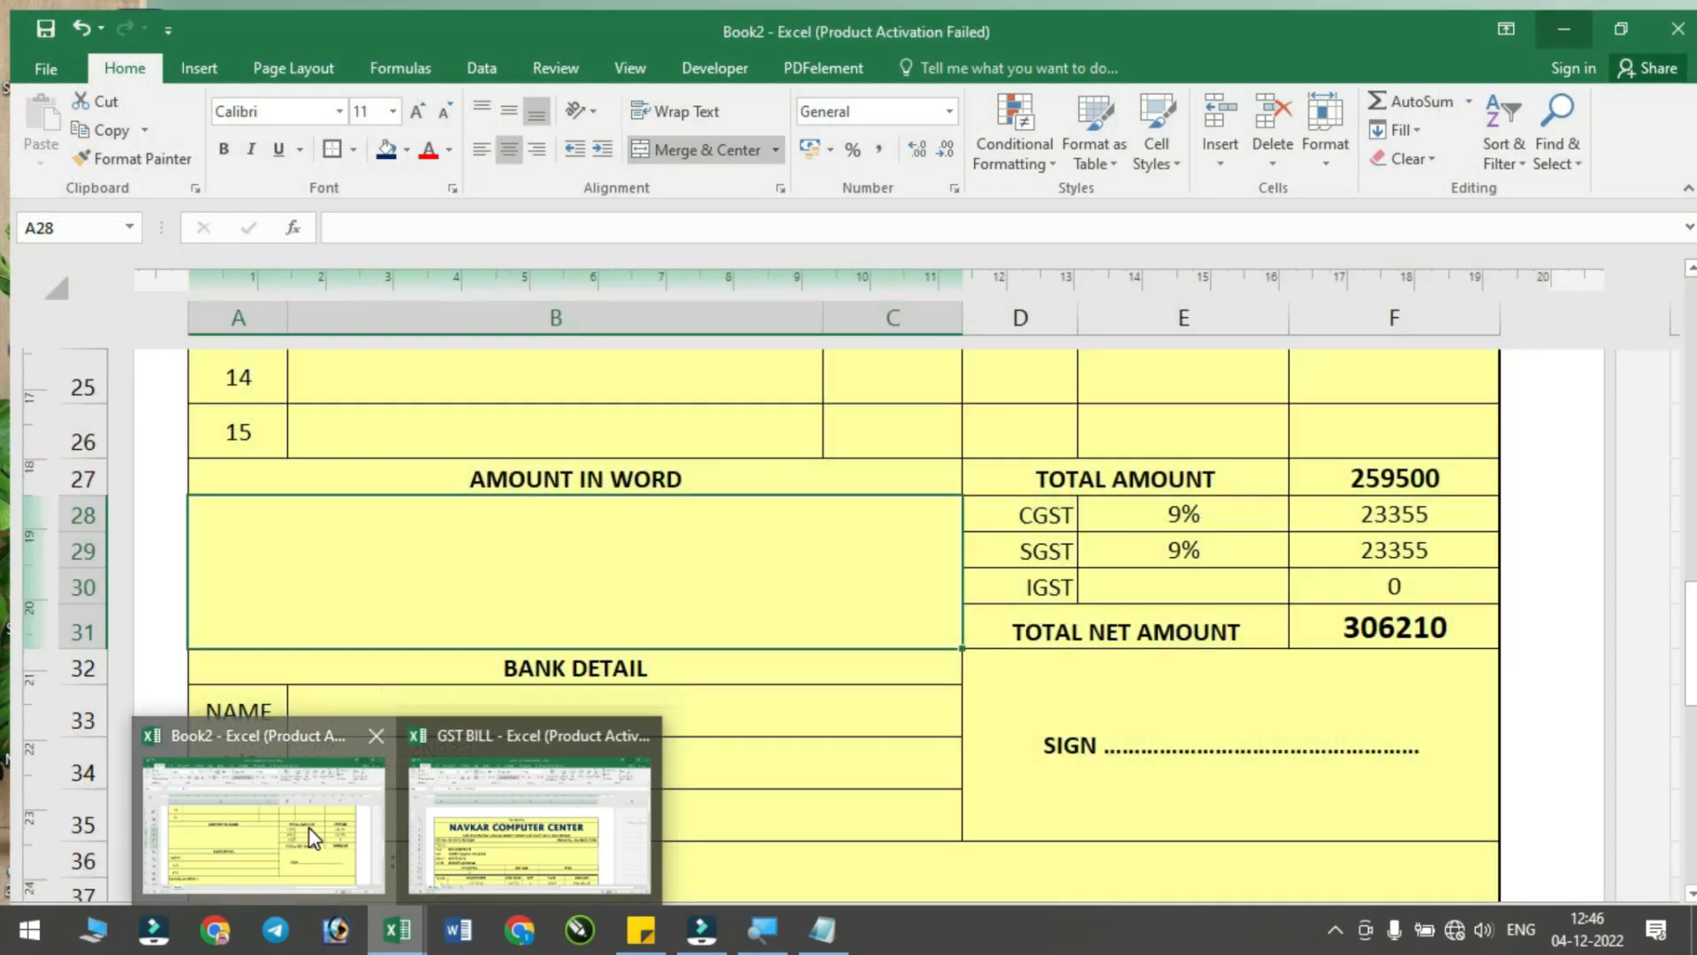
pyautogui.click(303, 815)
pyautogui.scroll(-3, 995, 626)
pyautogui.scroll(3, 994, 625)
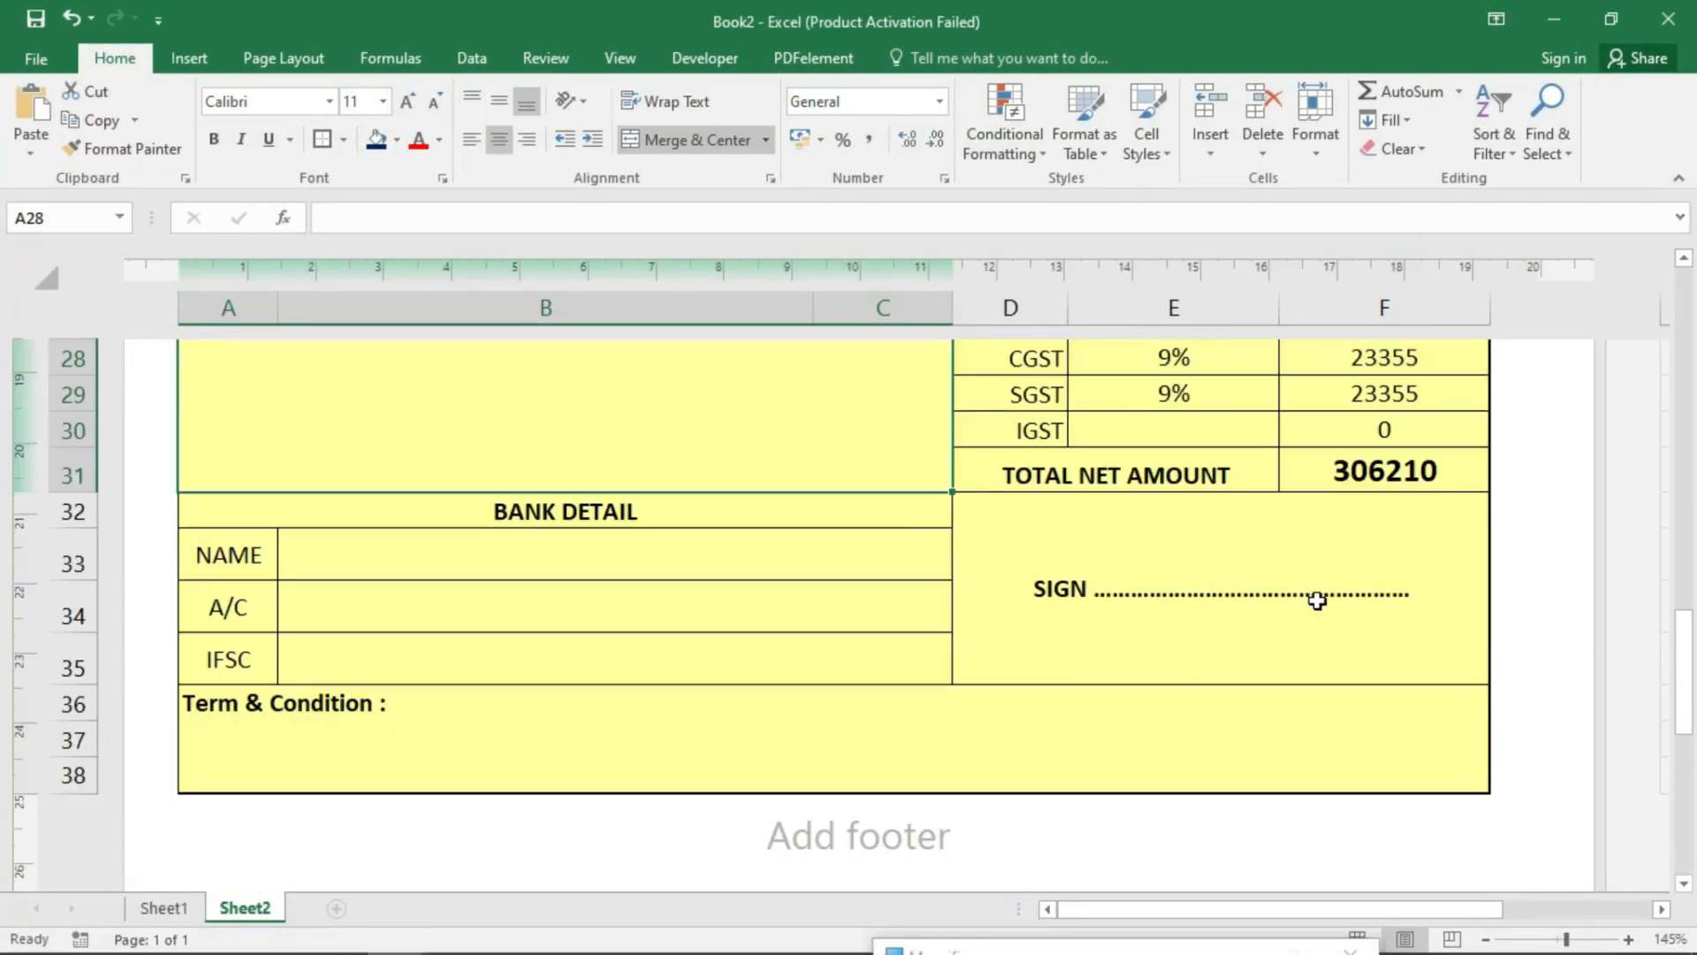
pyautogui.click(1401, 471)
pyautogui.scroll(1, 601, 645)
pyautogui.click(533, 517)
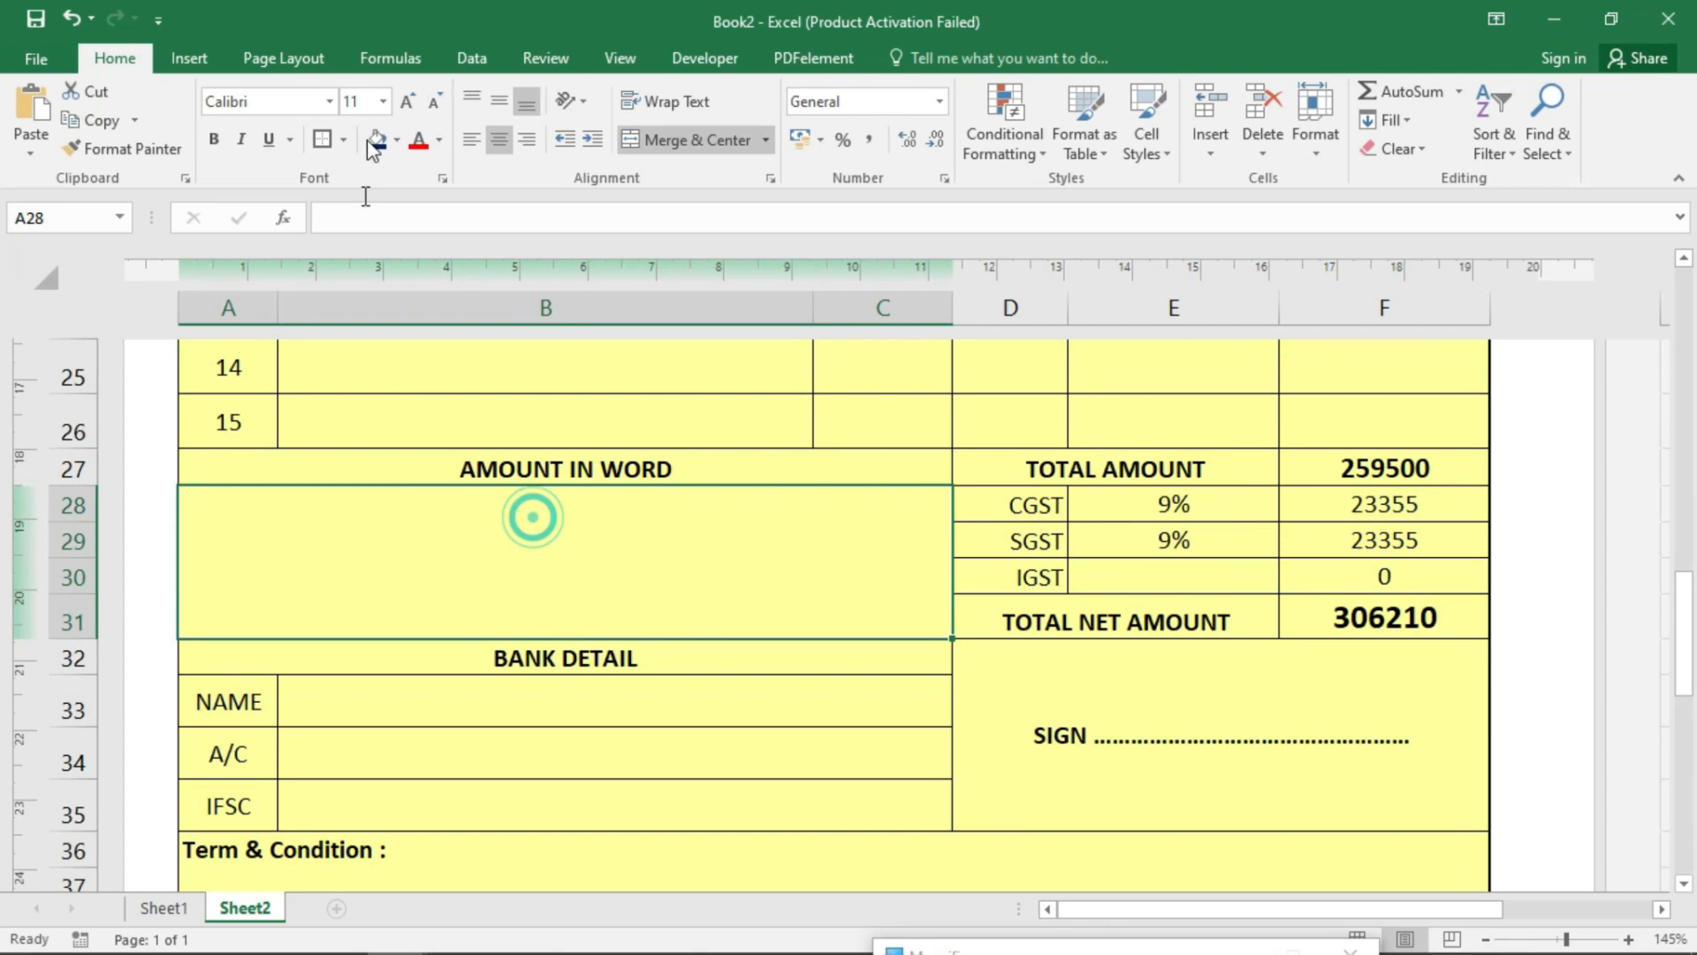
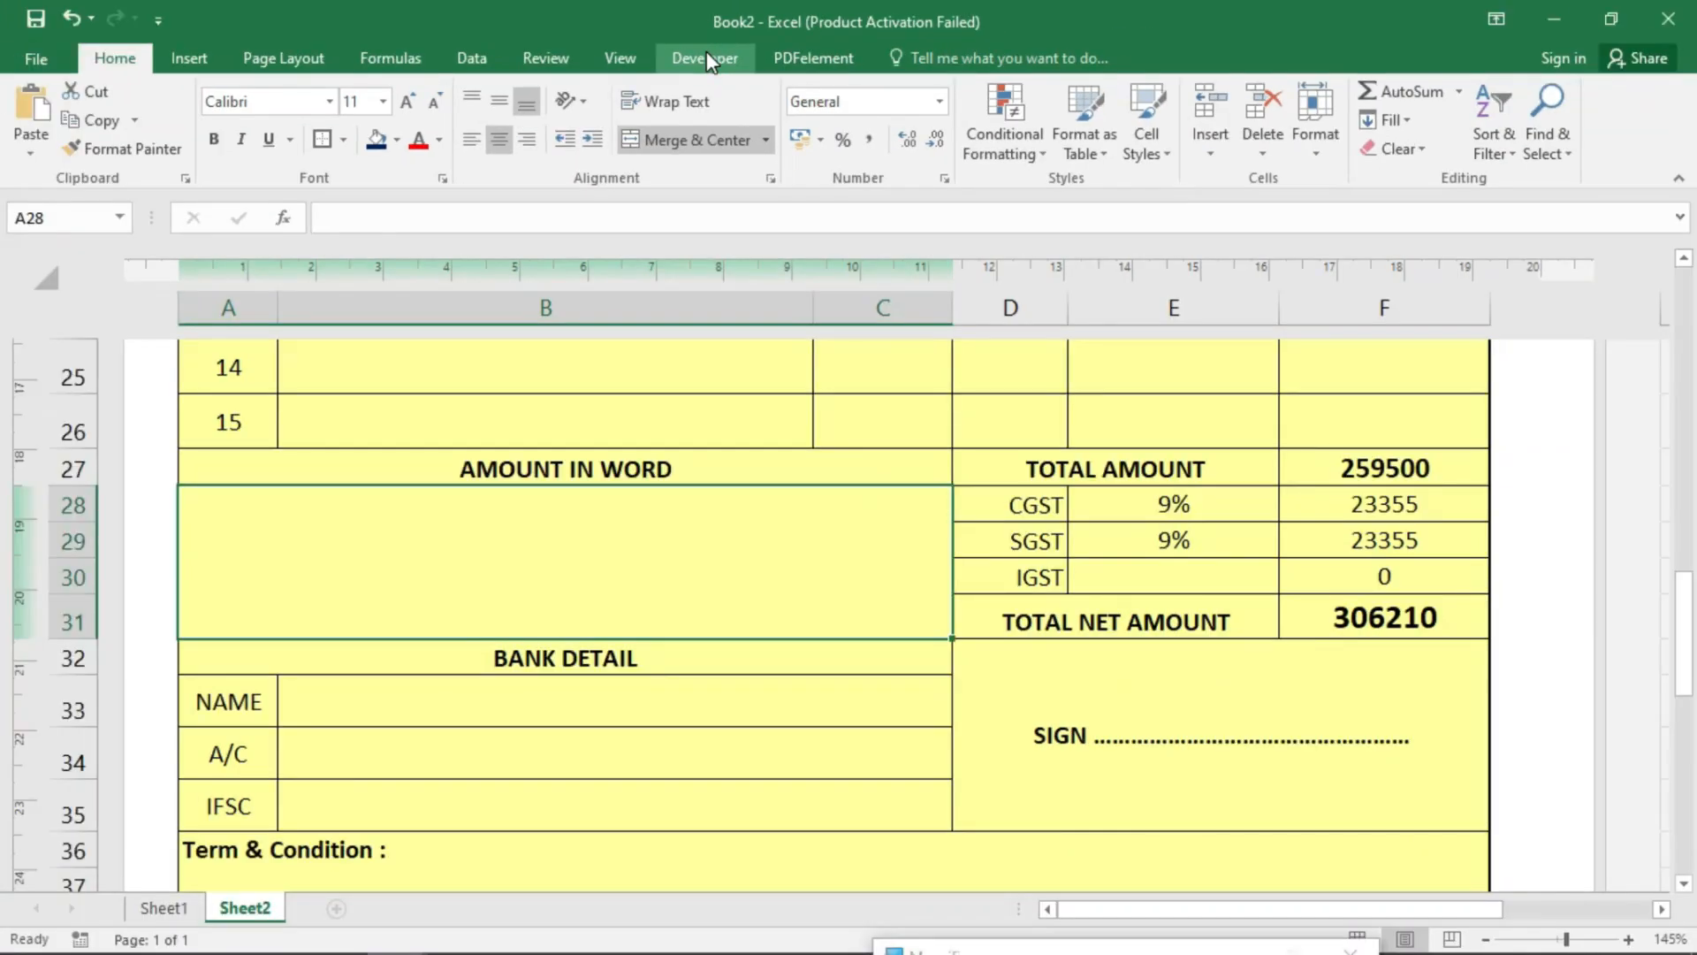
# - Open the Customize the Ribbon options and close them without enabling Developer
pyautogui.rightClick(1154, 55)
pyautogui.click(1140, 60)
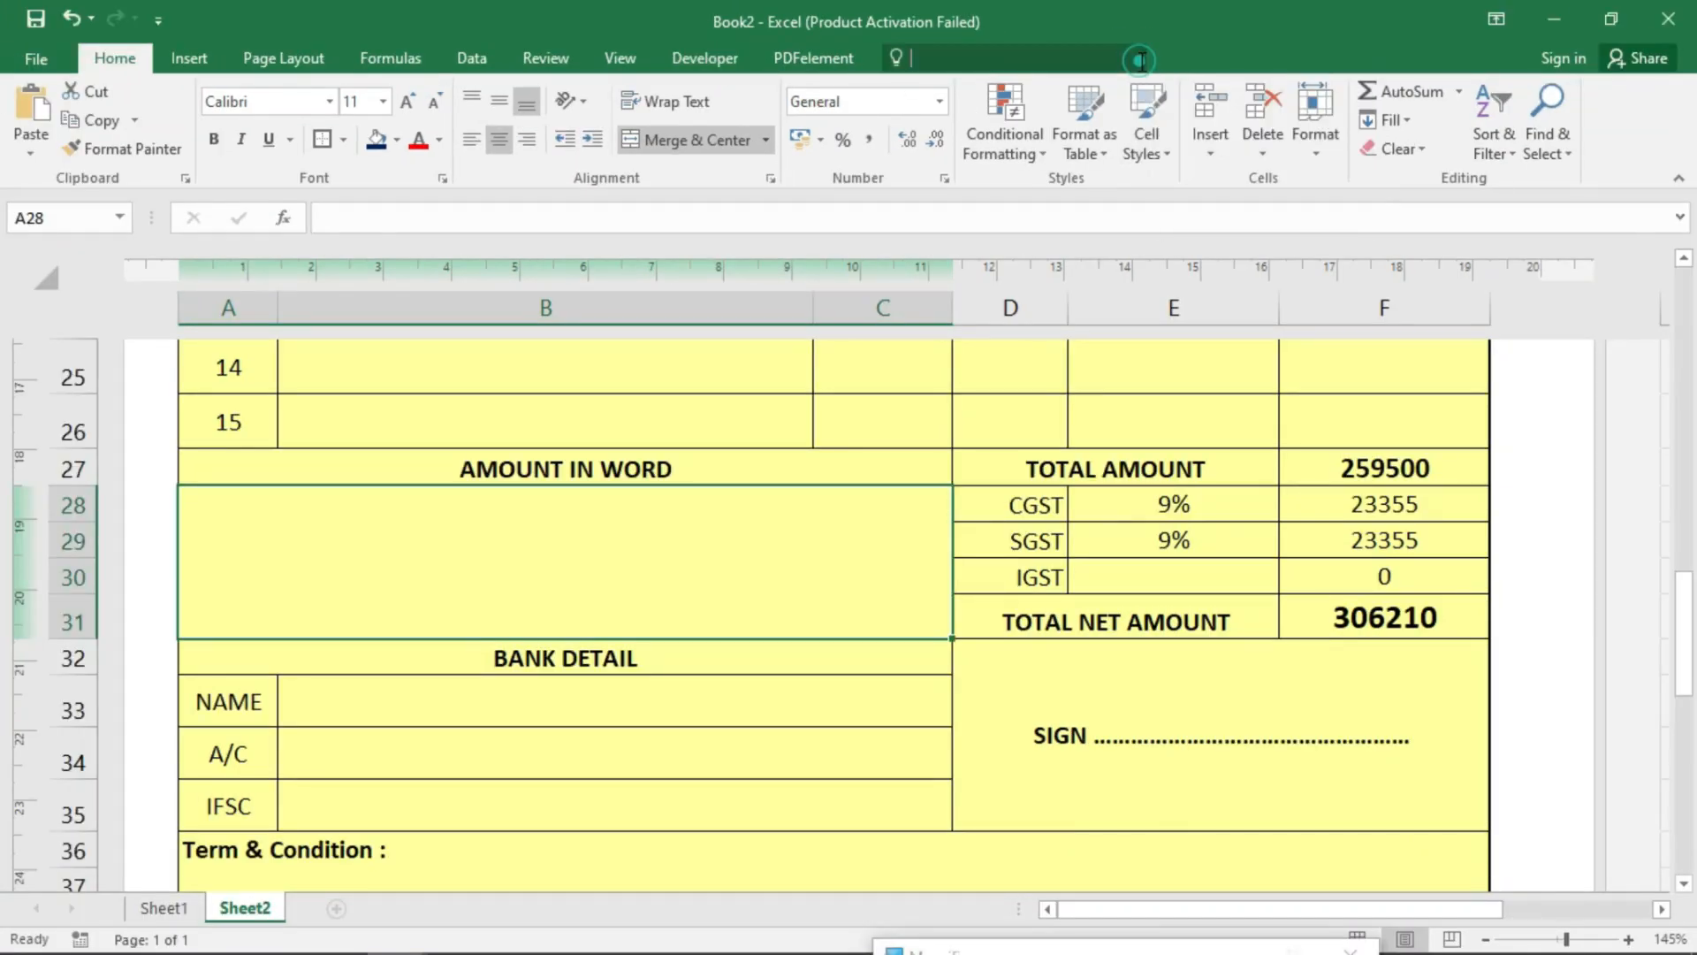
pyautogui.rightClick(471, 68)
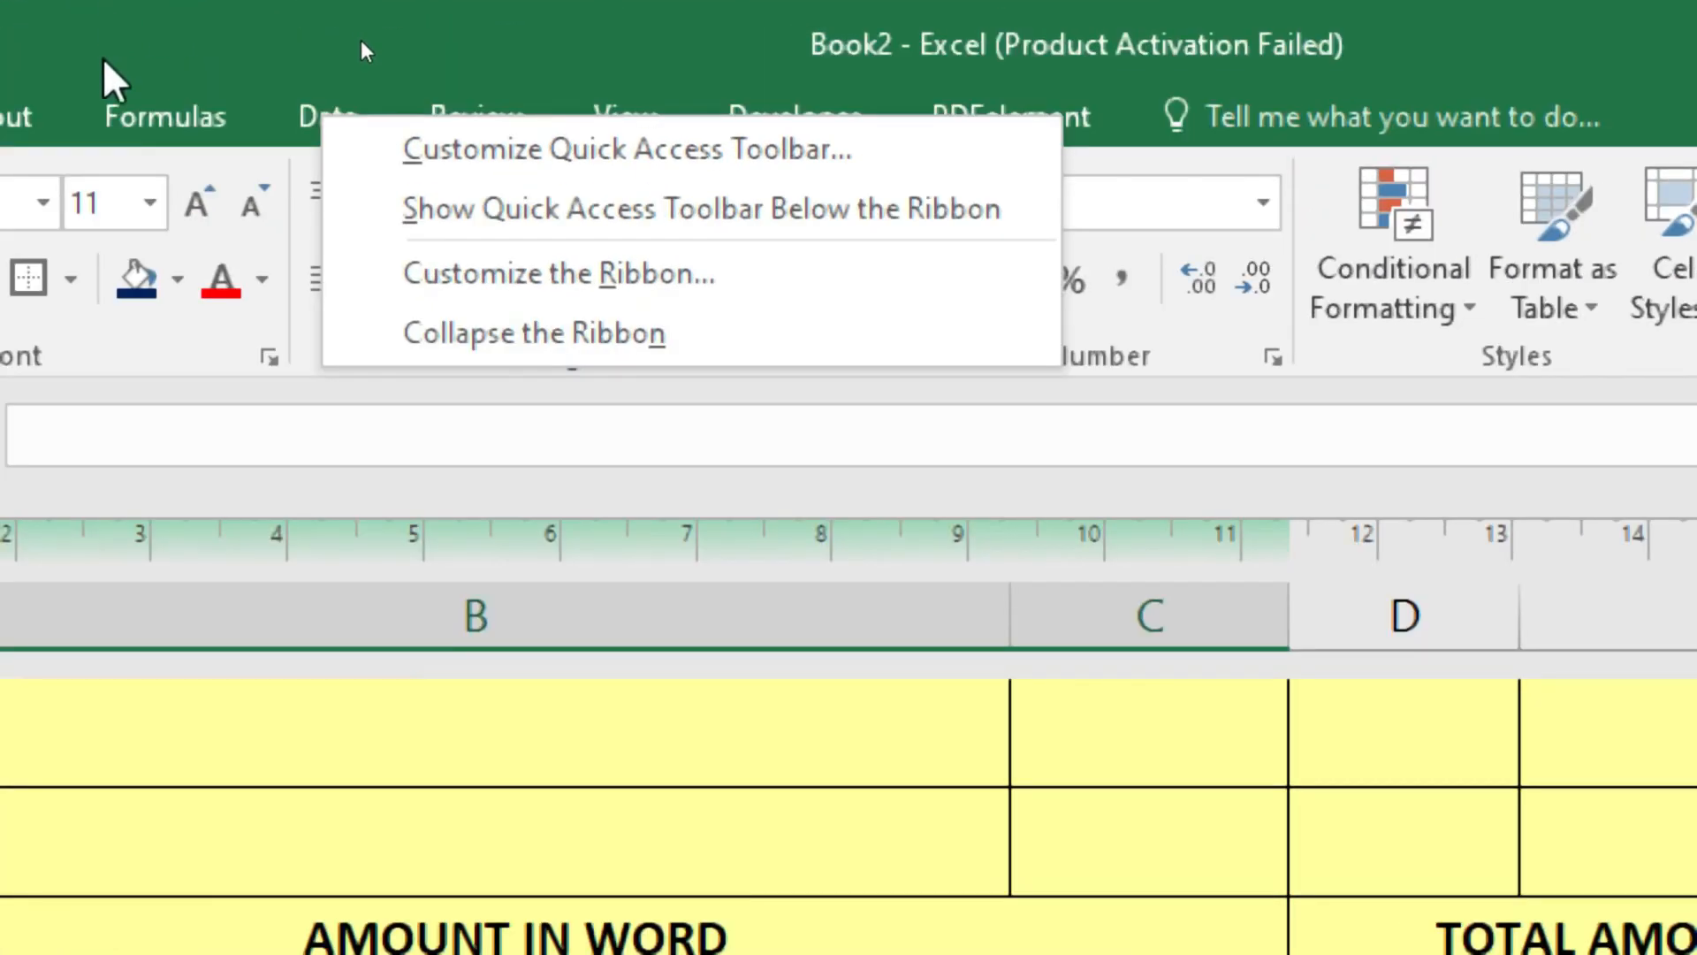
pyautogui.rightClick(174, 114)
pyautogui.rightClick(328, 104)
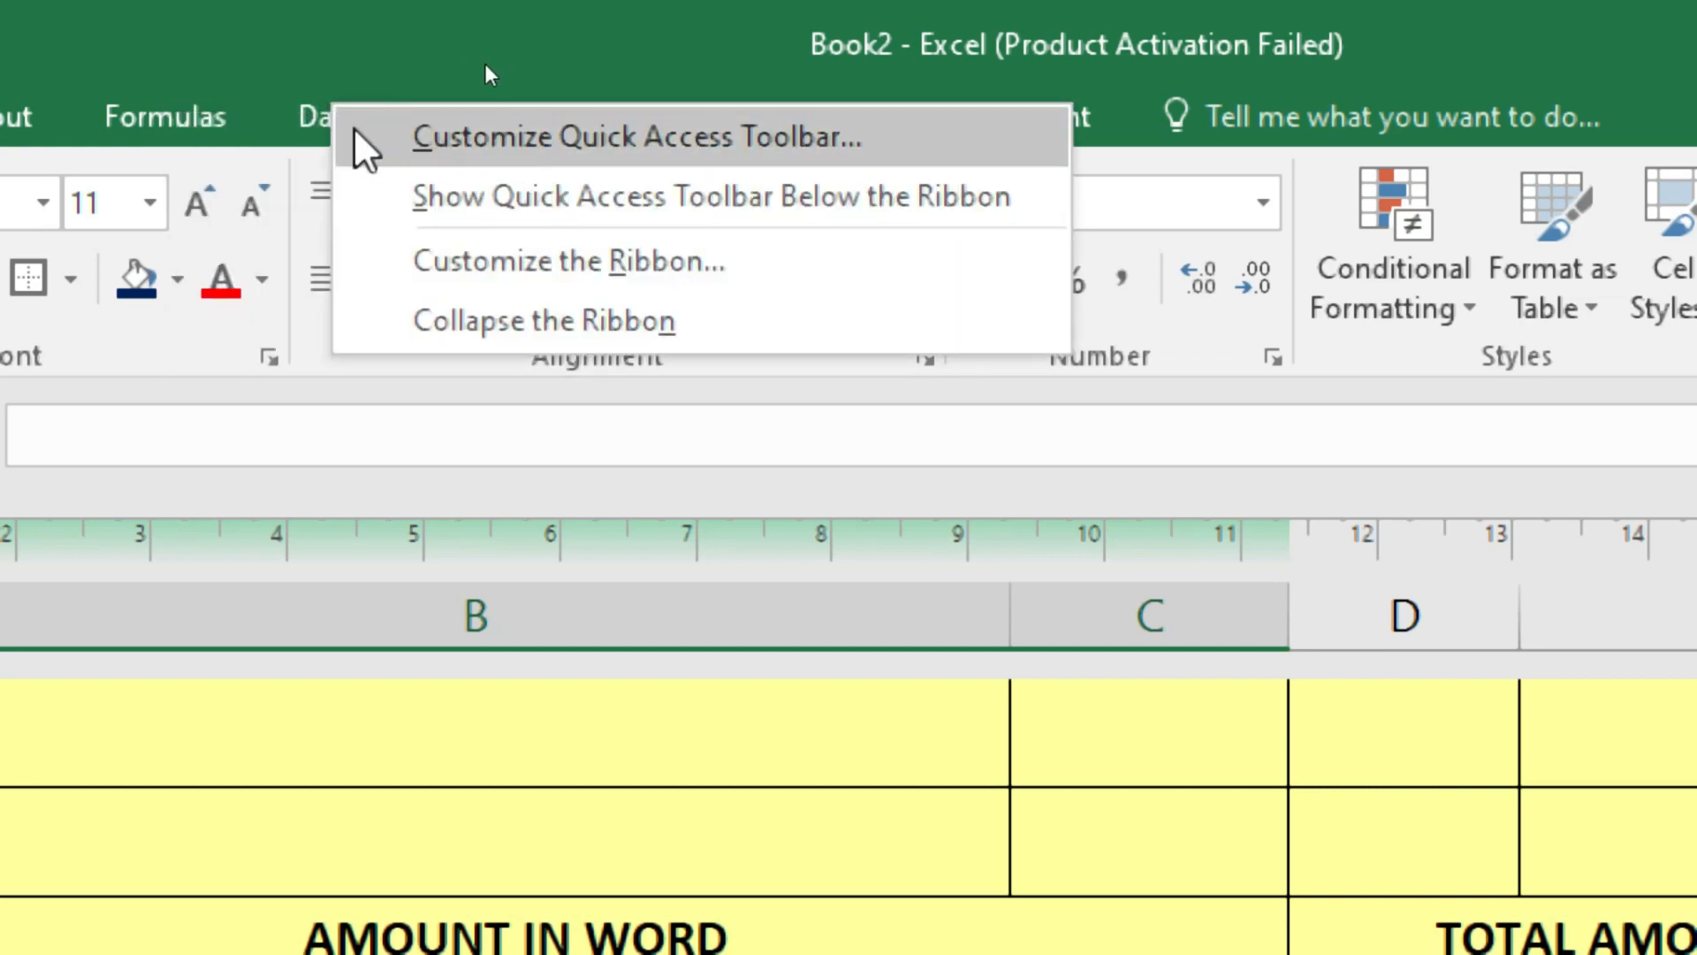
pyautogui.click(607, 270)
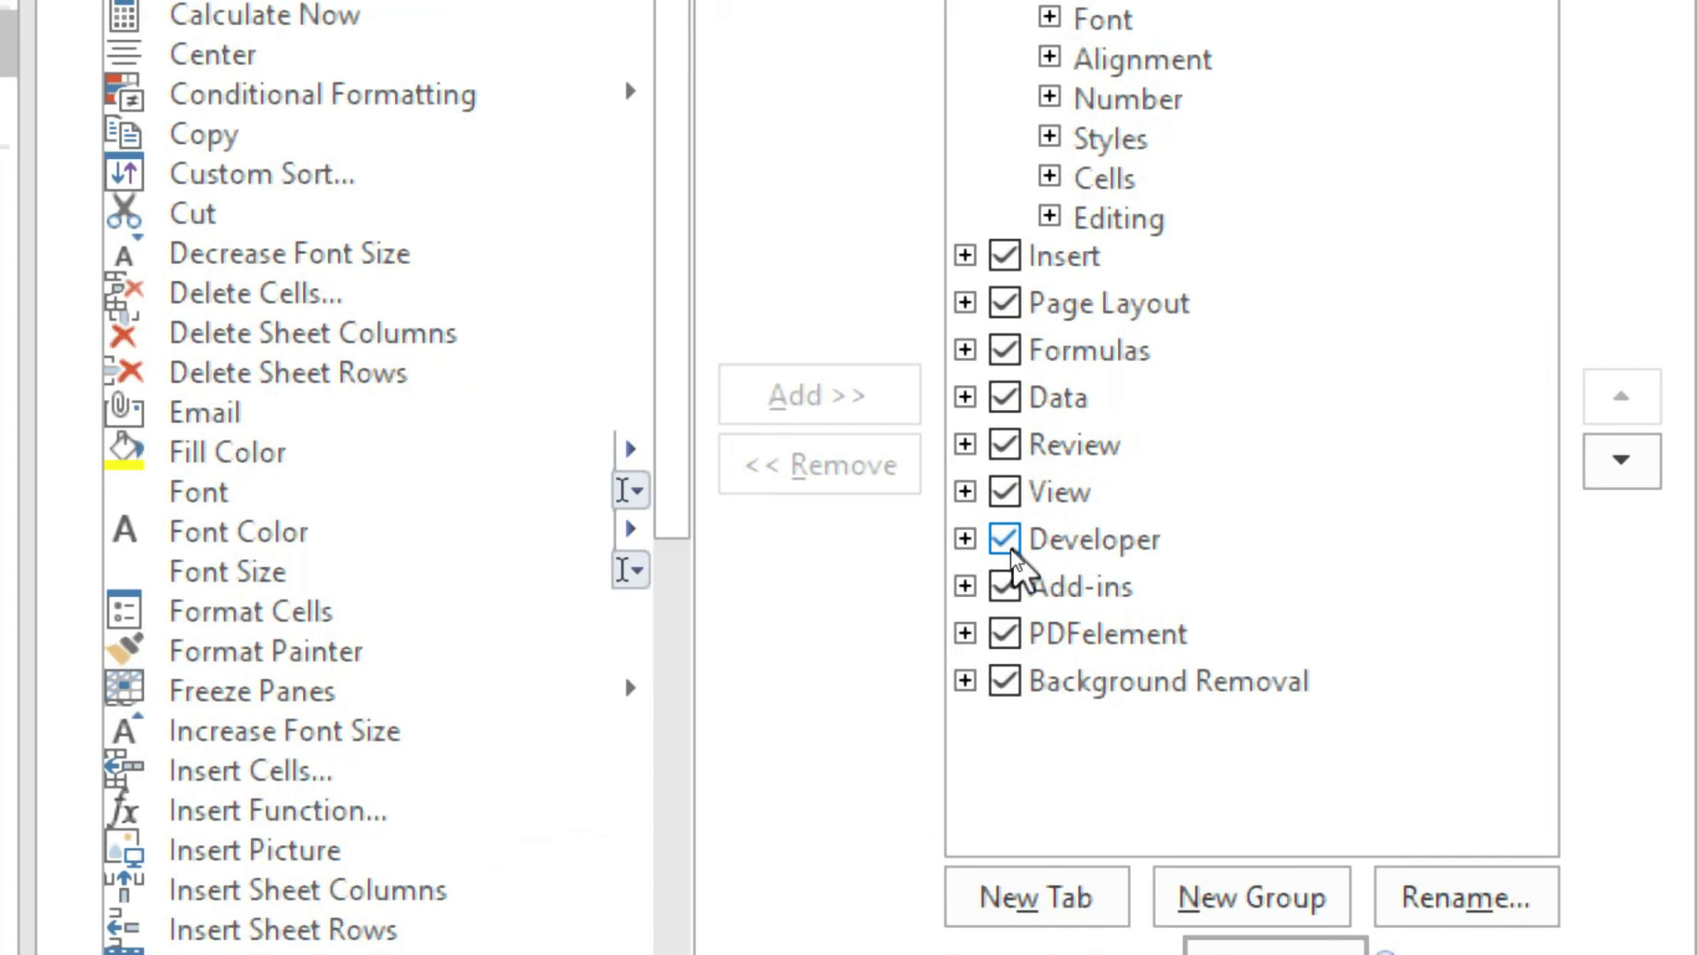
pyautogui.click(1036, 455)
pyautogui.click(1012, 544)
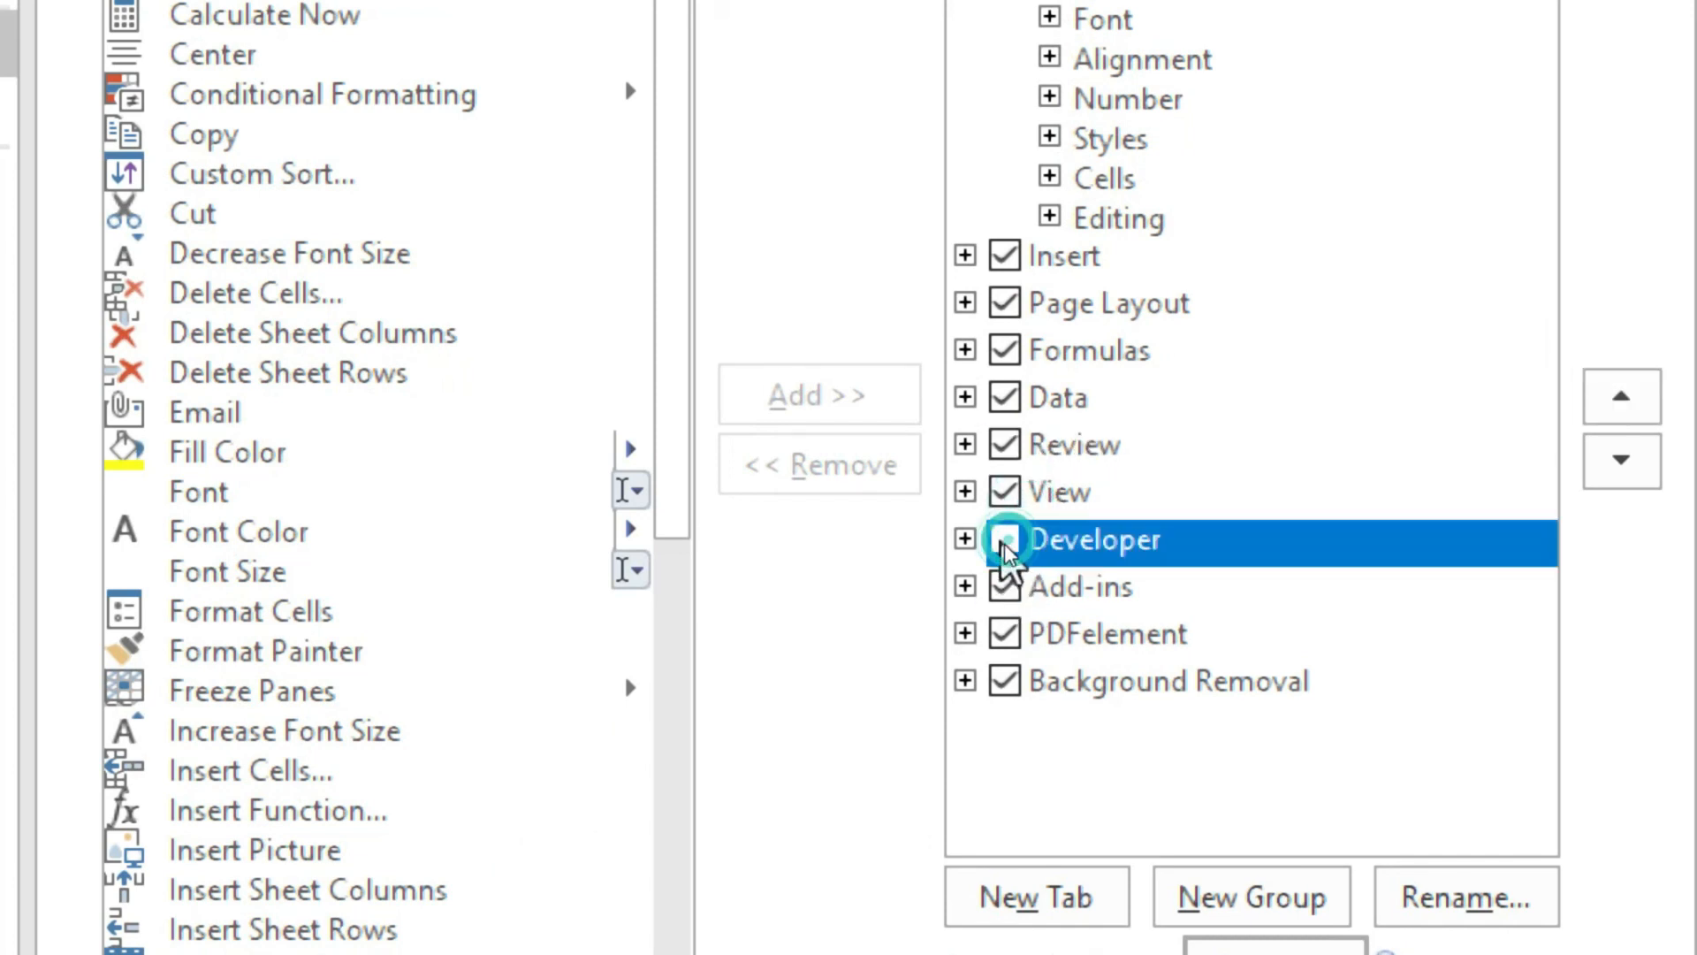
pyautogui.click(1000, 546)
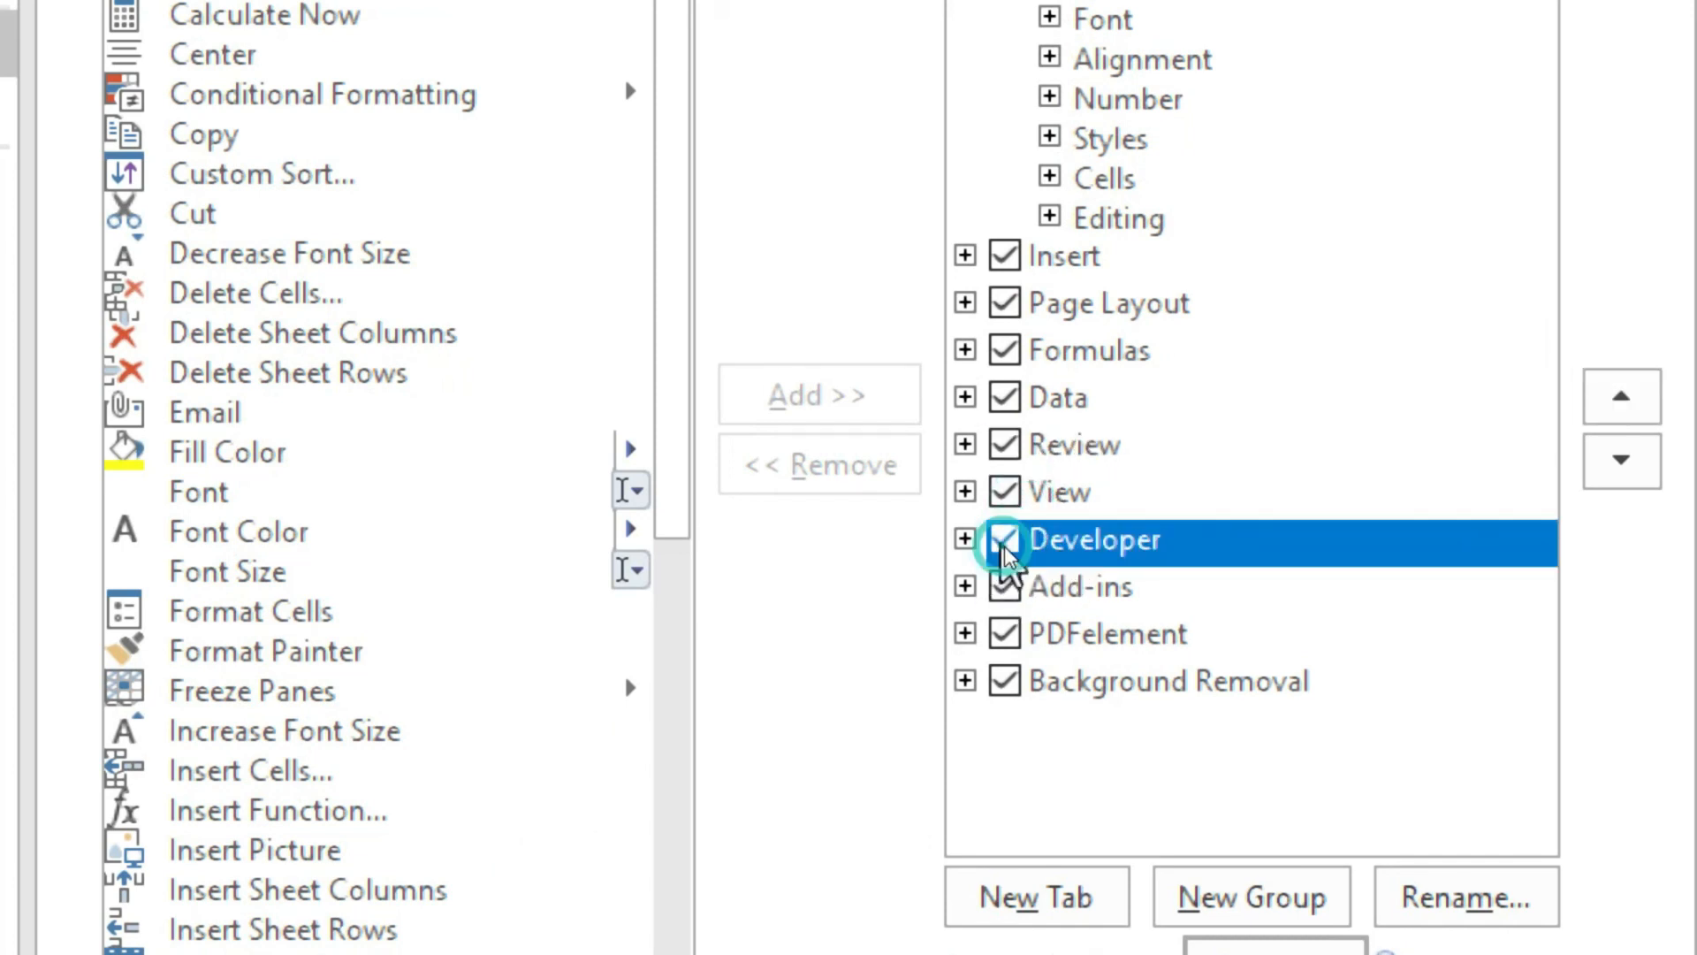
pyautogui.click(999, 545)
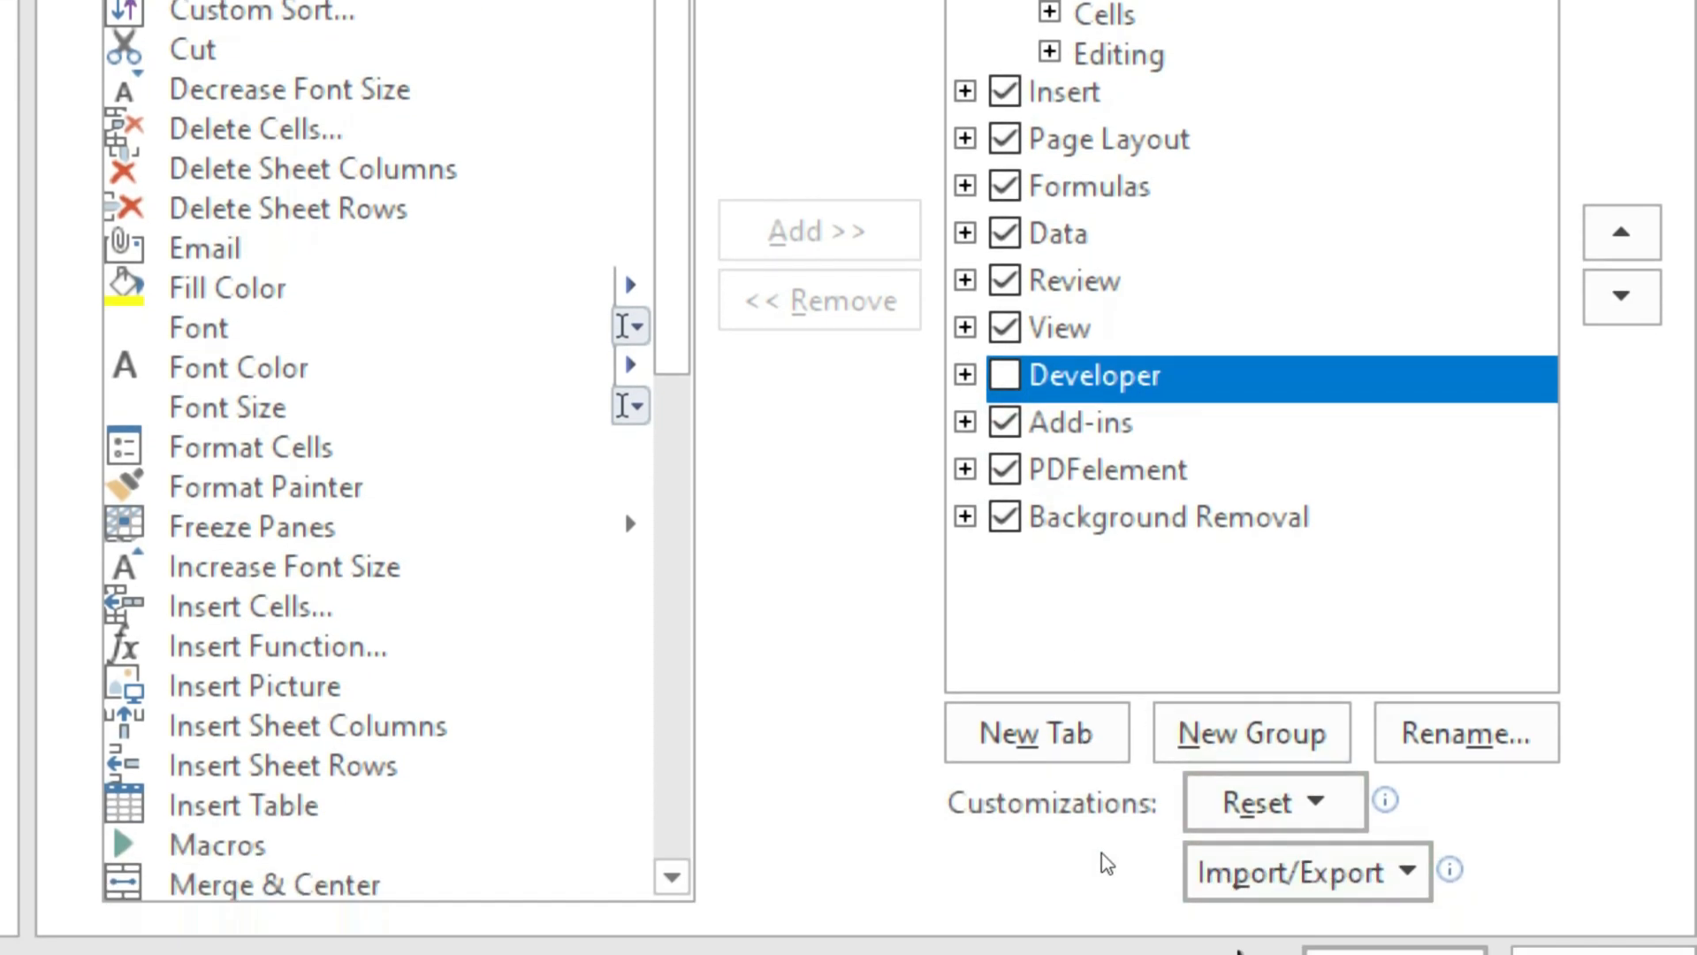
pyautogui.click(1410, 858)
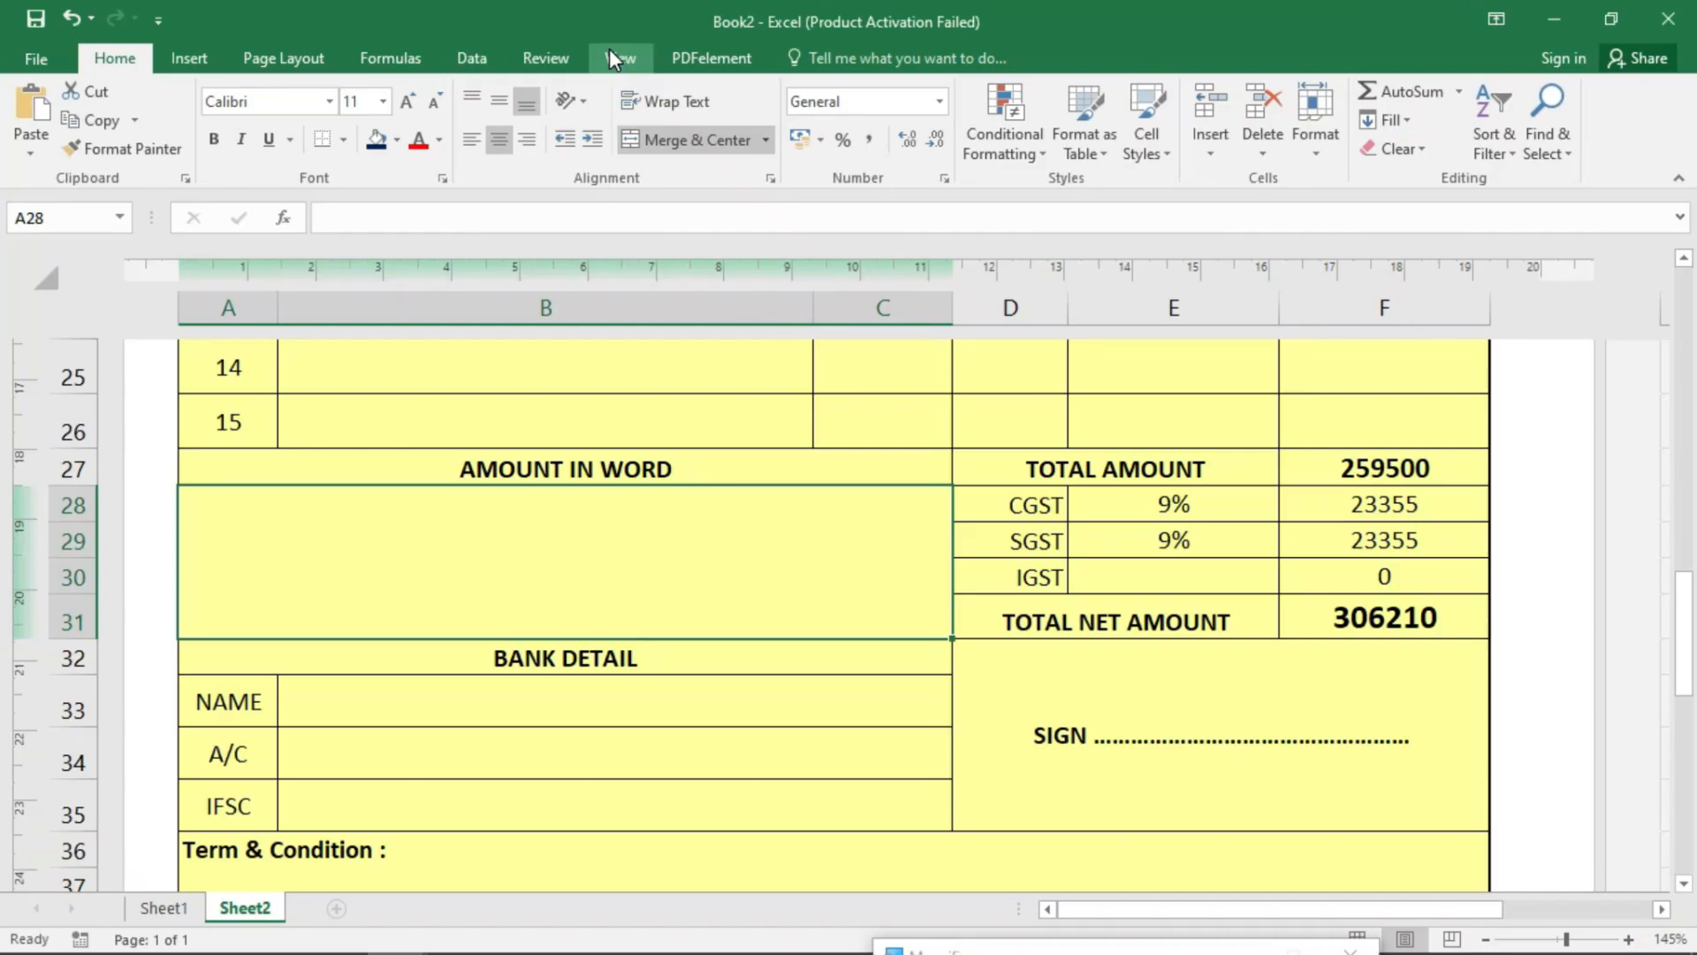
# - Enable the Developer tab in Customize the Ribbon and switch to it
pyautogui.rightClick(456, 50)
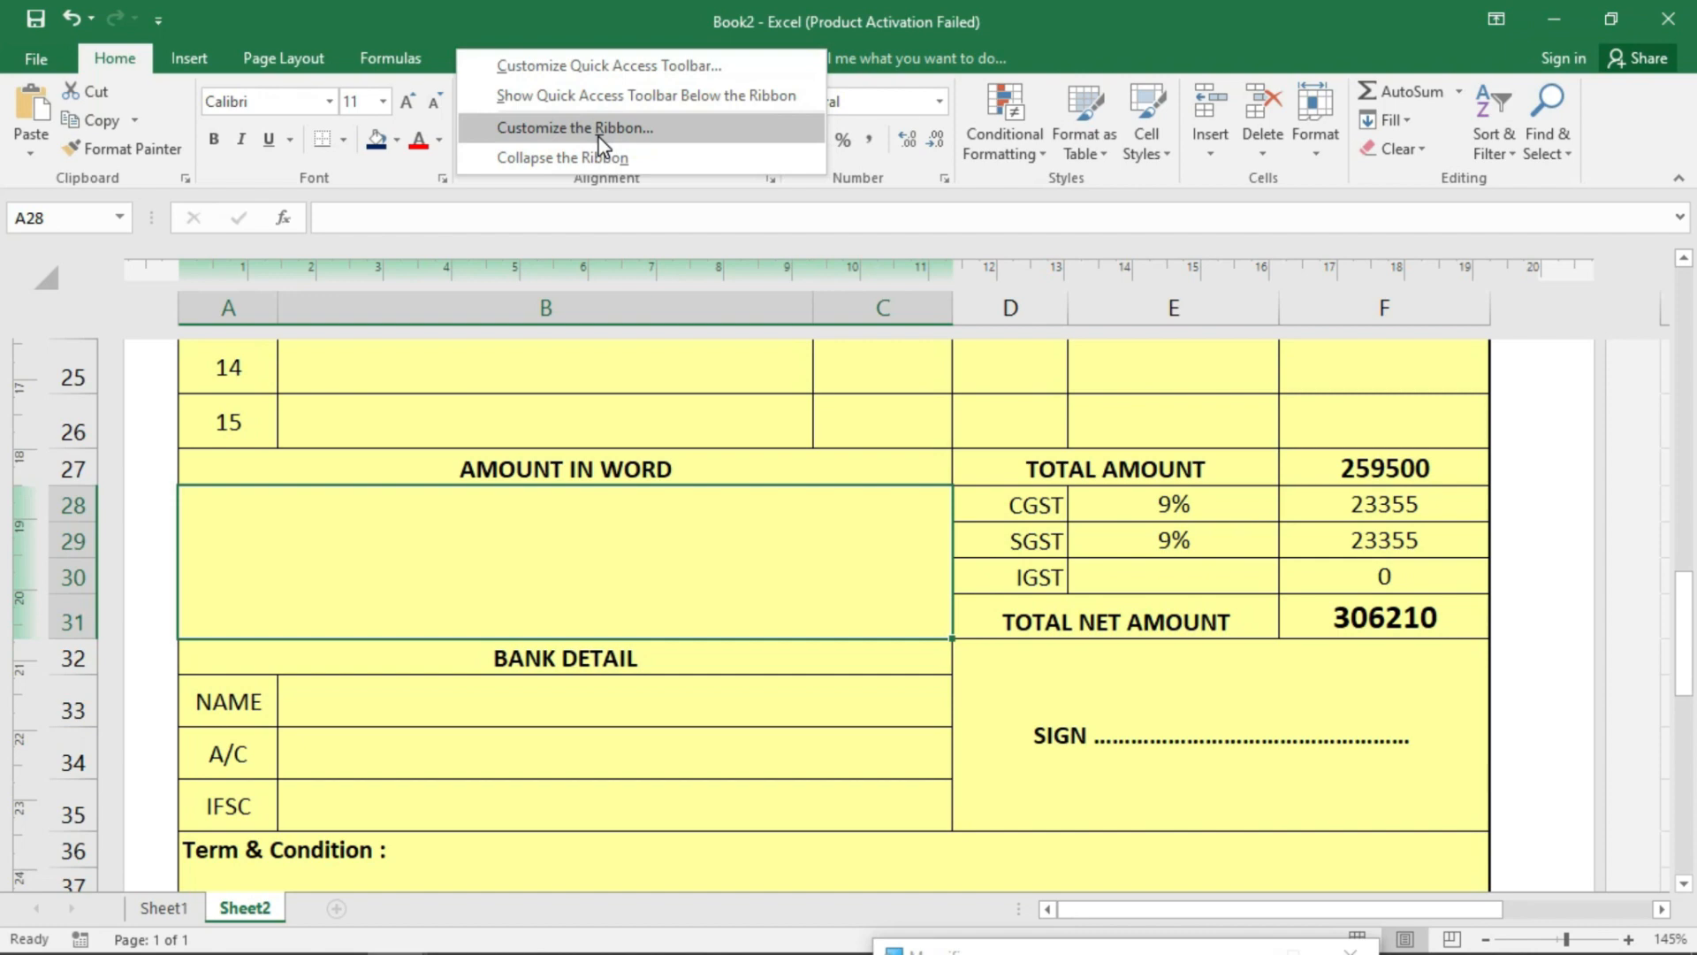
pyautogui.click(652, 128)
pyautogui.click(1007, 544)
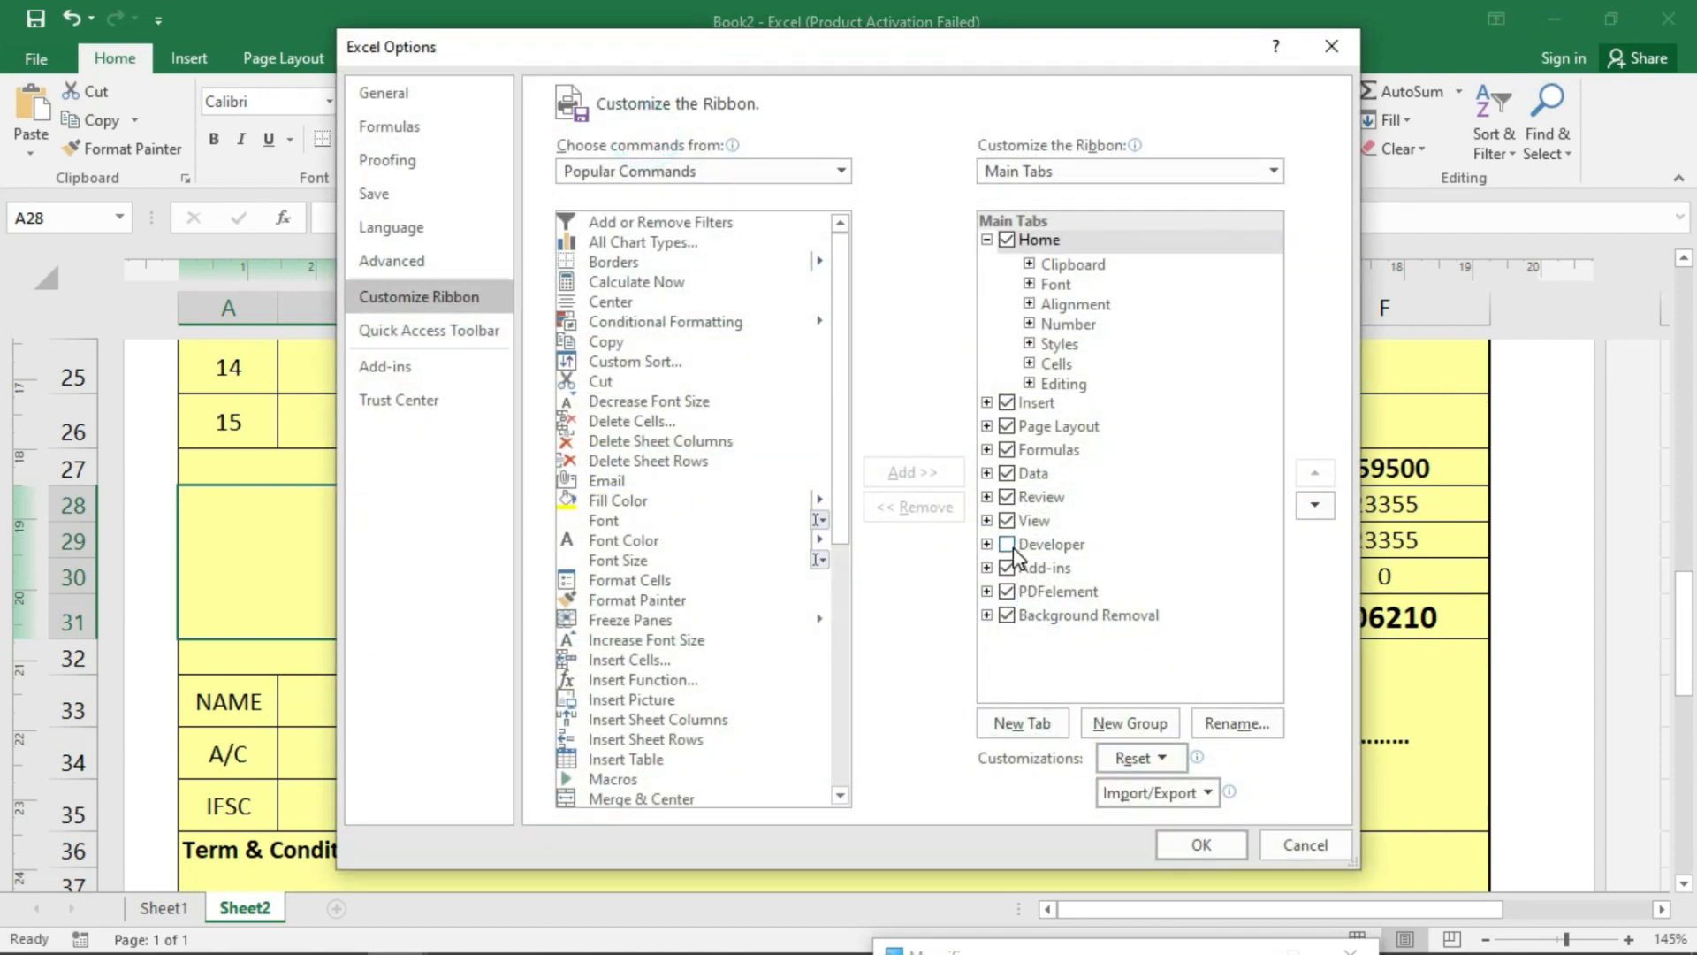
pyautogui.click(1188, 847)
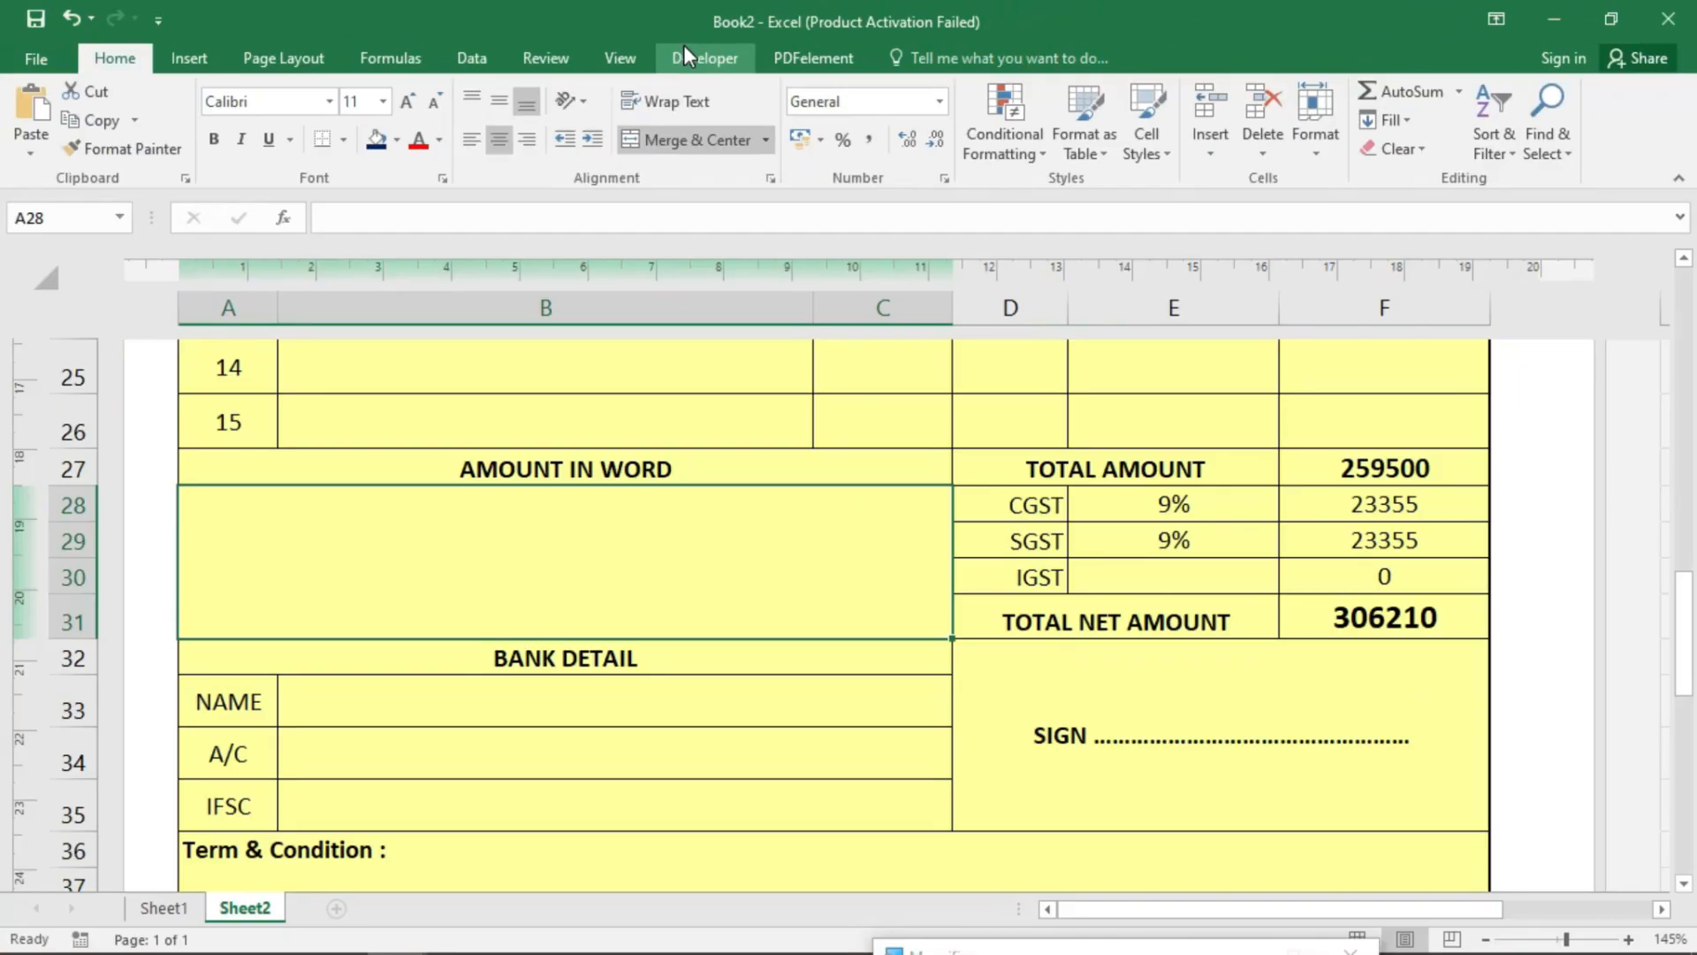
pyautogui.click(685, 53)
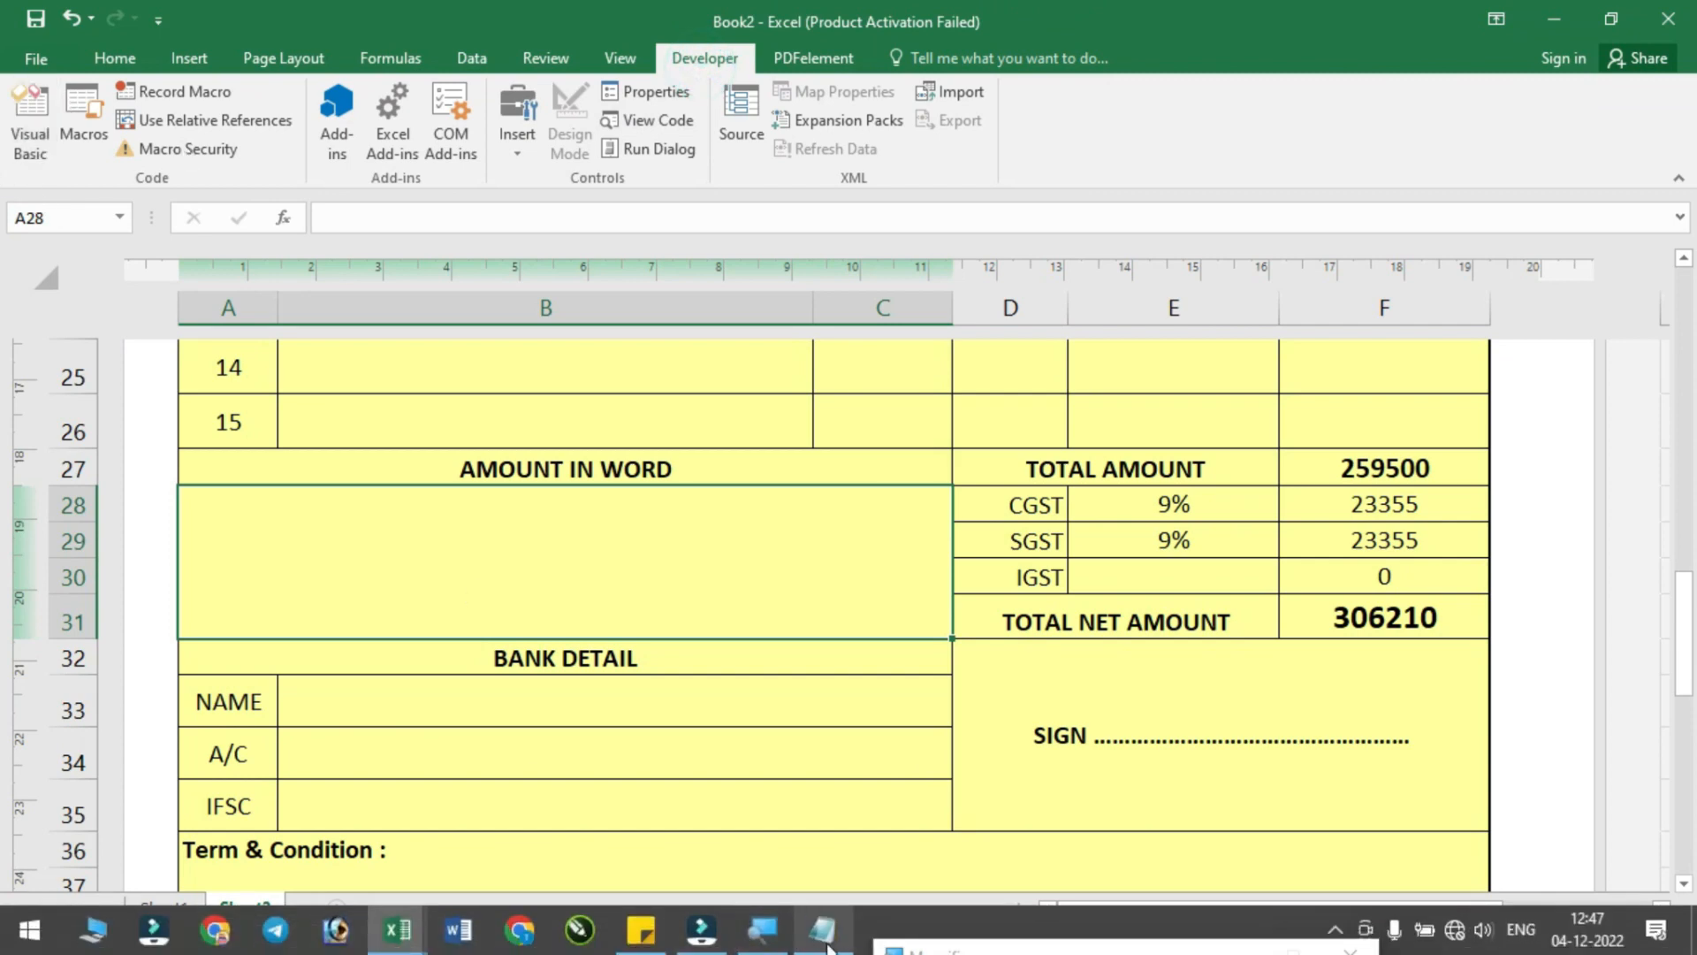
# - Select all the SpellNumber code in the NUMBER TO WORD notes, then minimise Notepad
pyautogui.click(824, 933)
pyautogui.click(582, 577)
pyautogui.hotkey('ctrl', 'a')
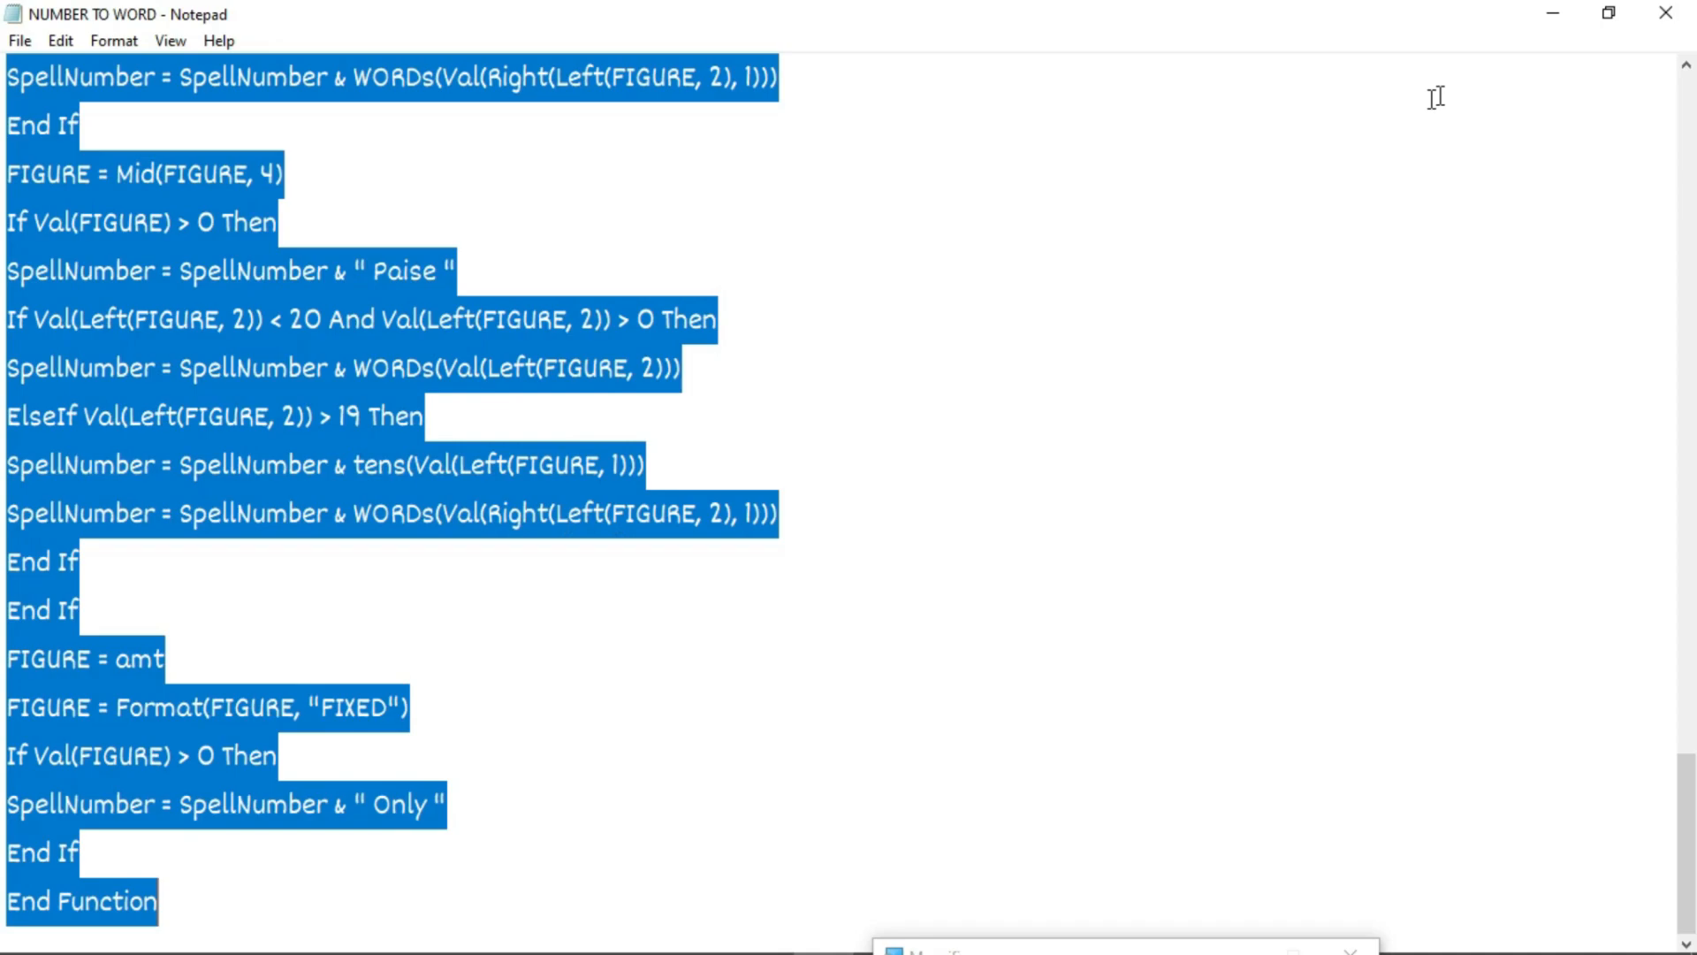
pyautogui.click(1553, 15)
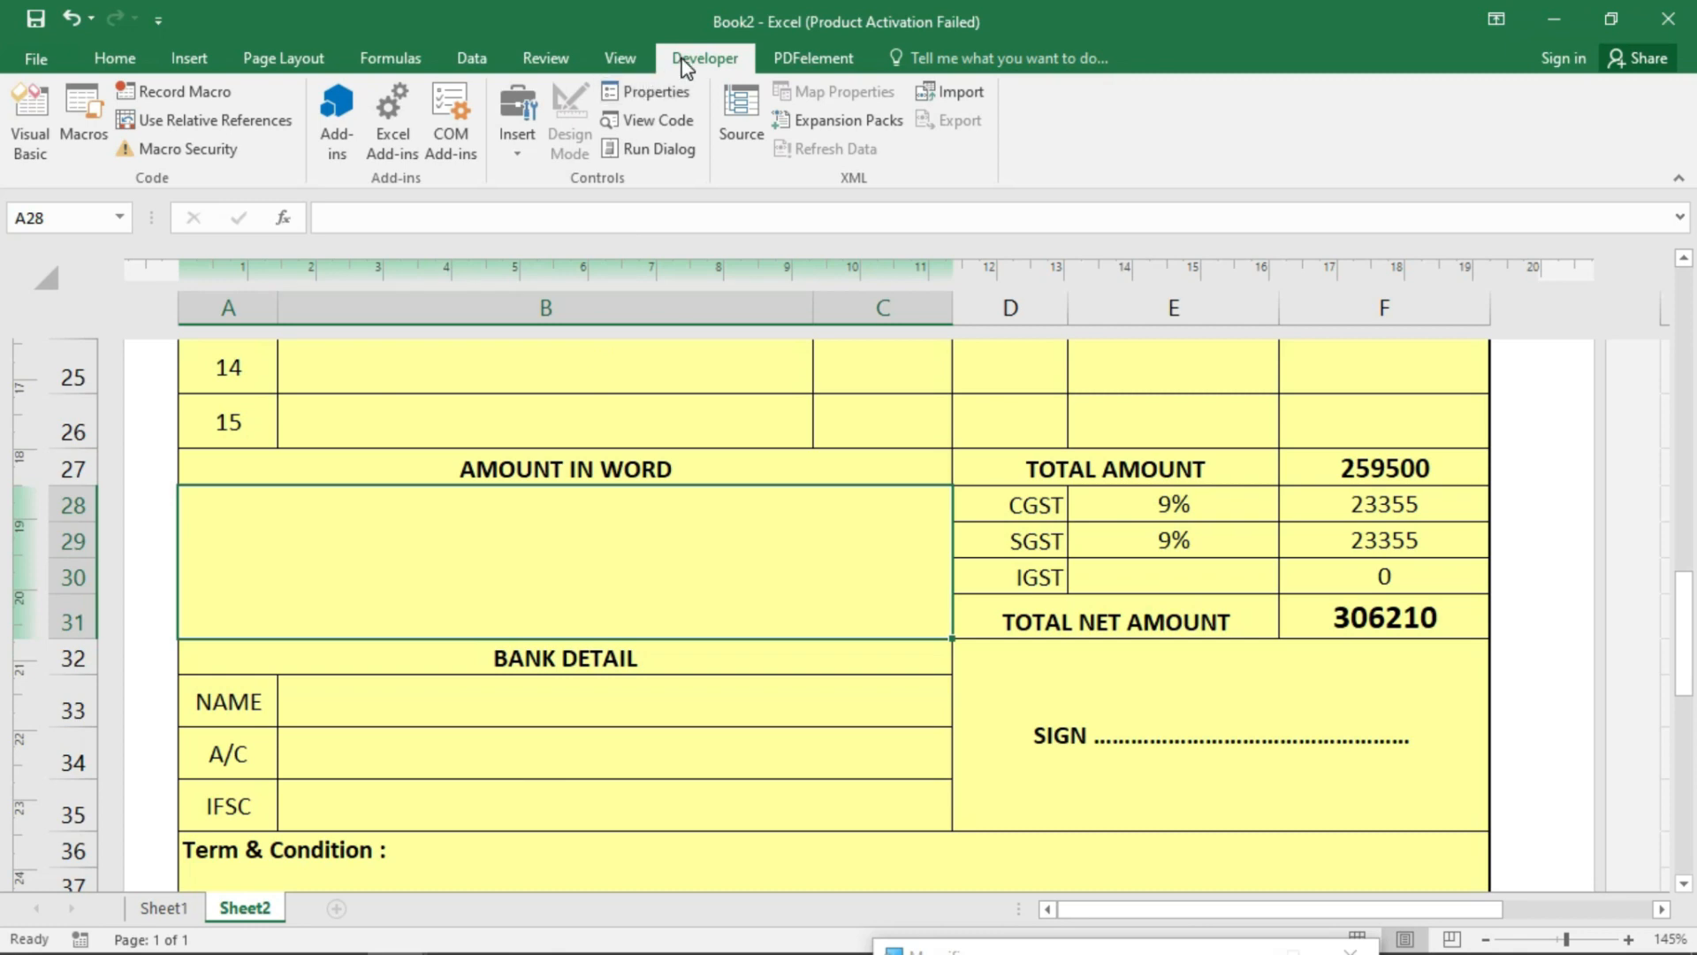
# - Insert a new VBA module, paste the SpellNumber function, and close the editor
pyautogui.click(28, 119)
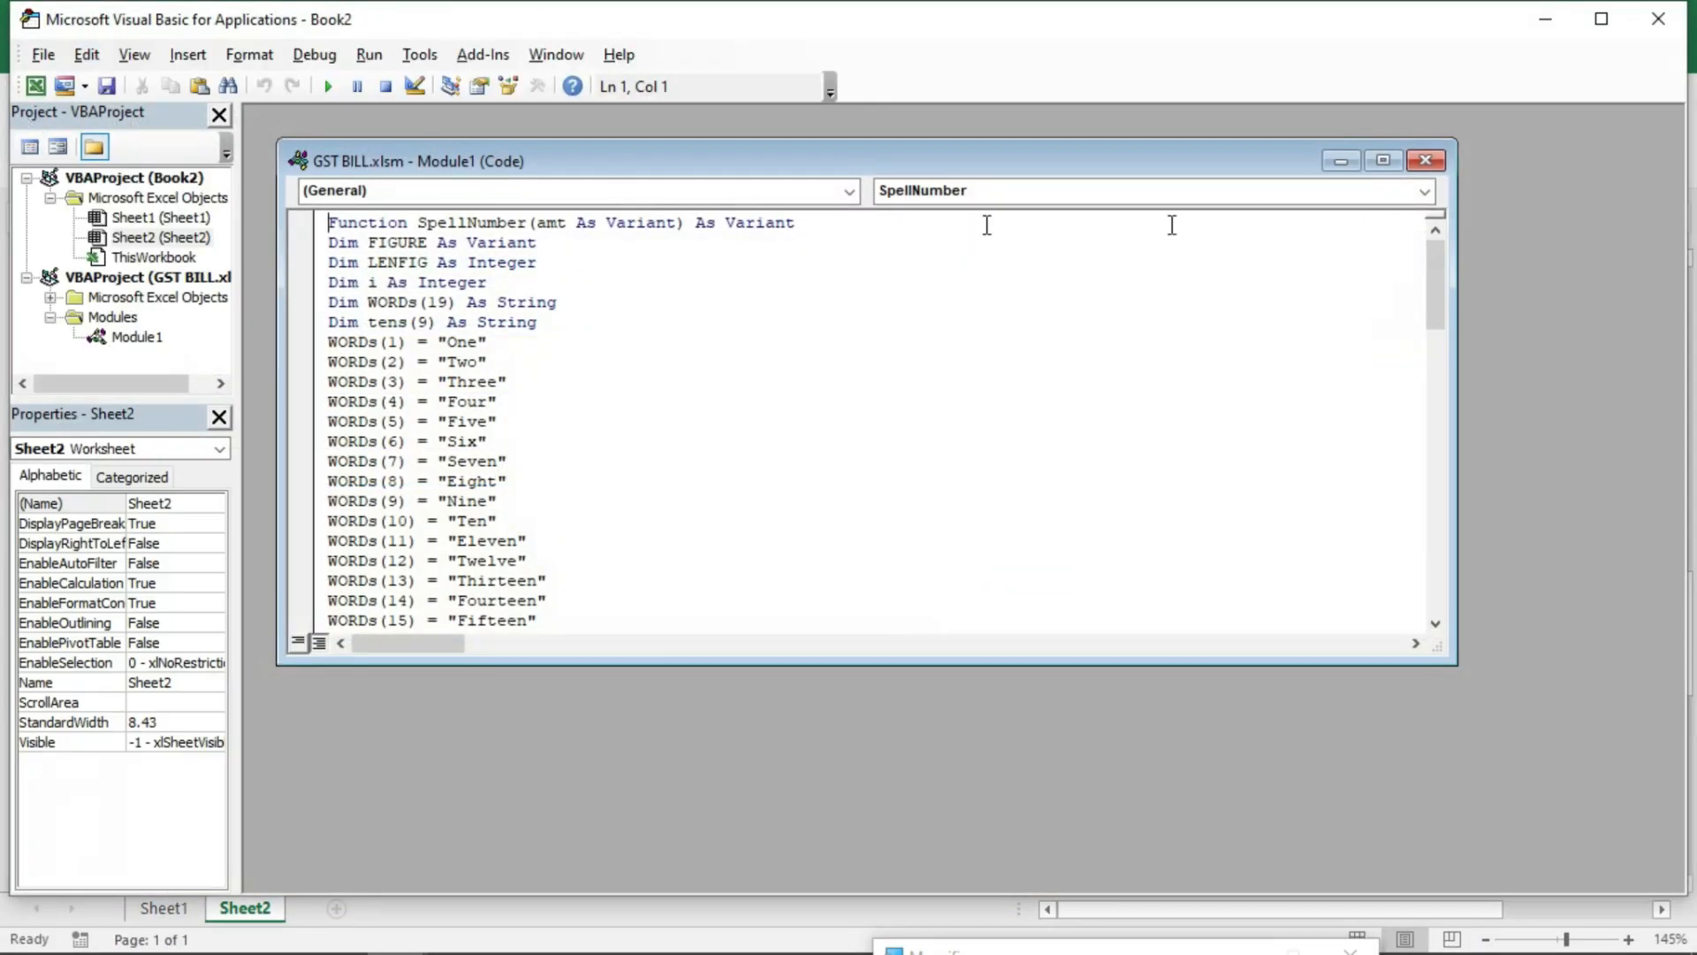
pyautogui.click(1422, 162)
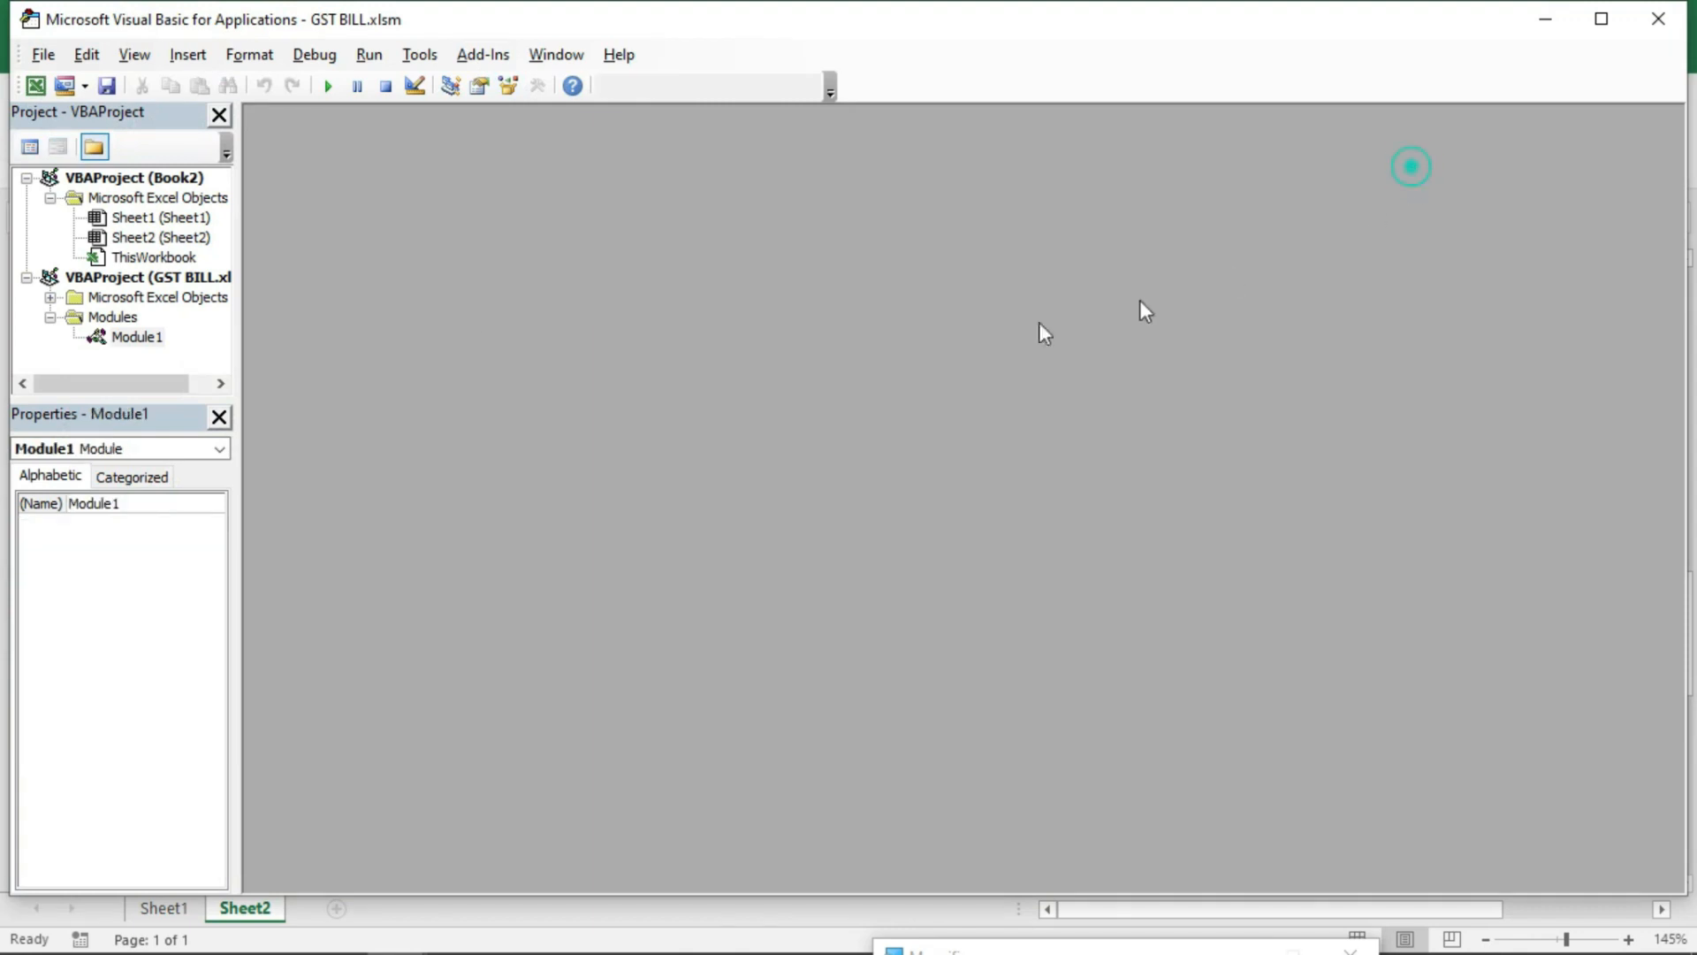
pyautogui.click(188, 55)
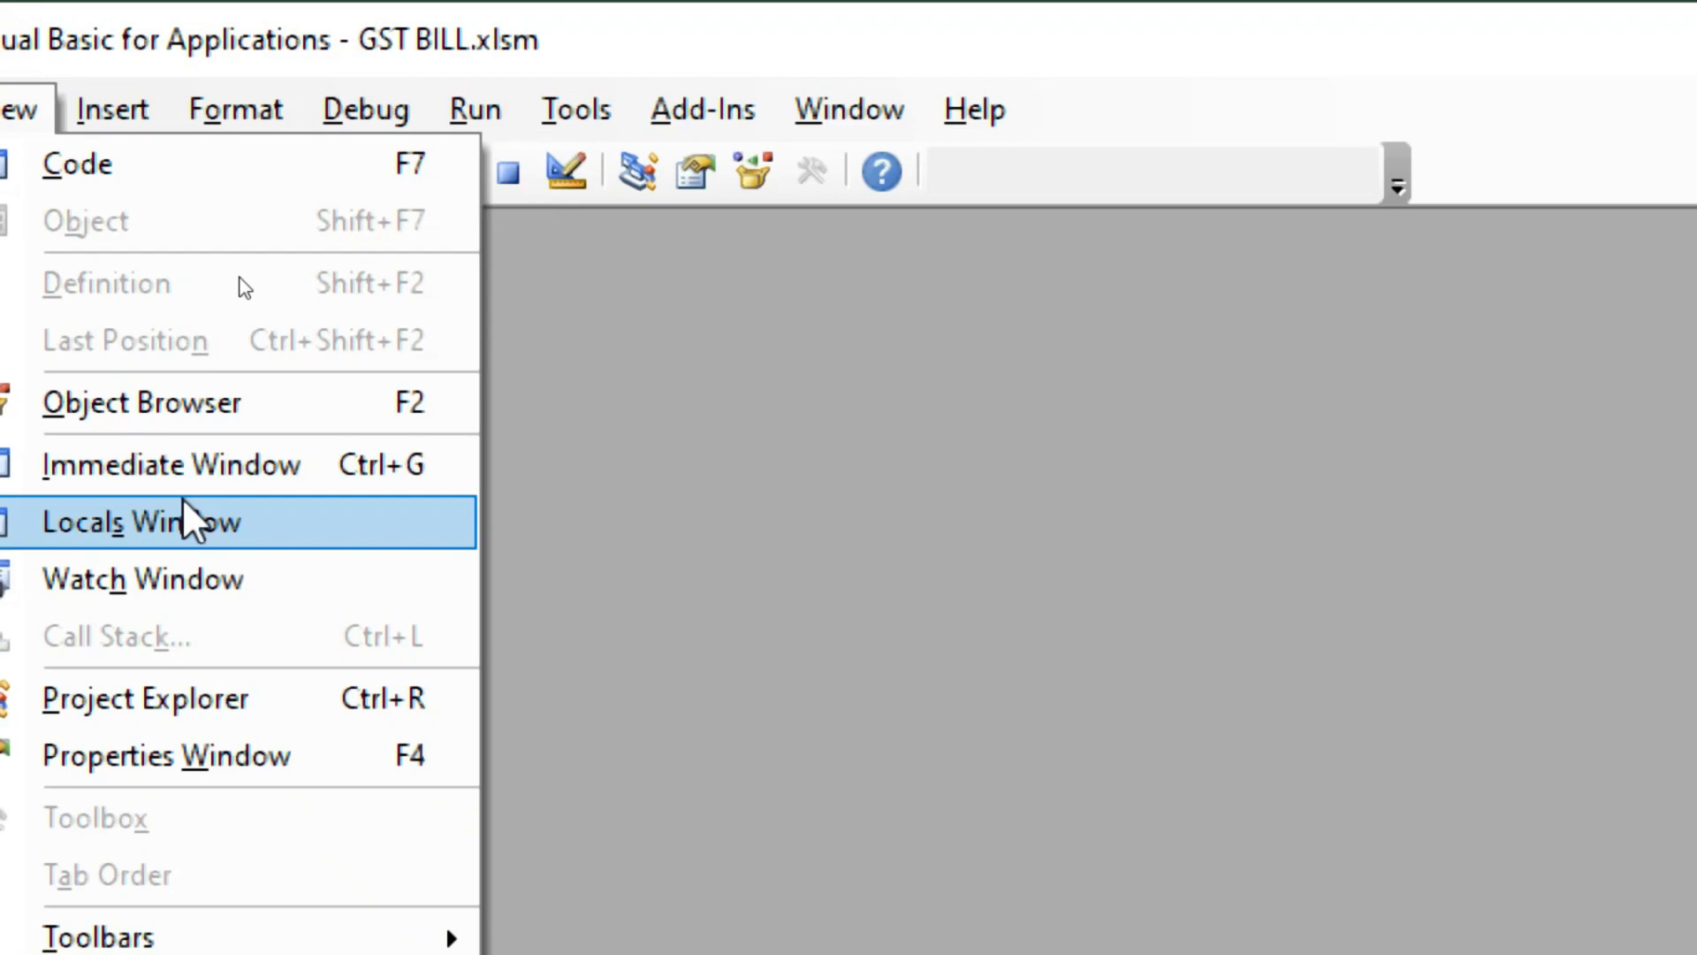
pyautogui.moveTo(88, 108)
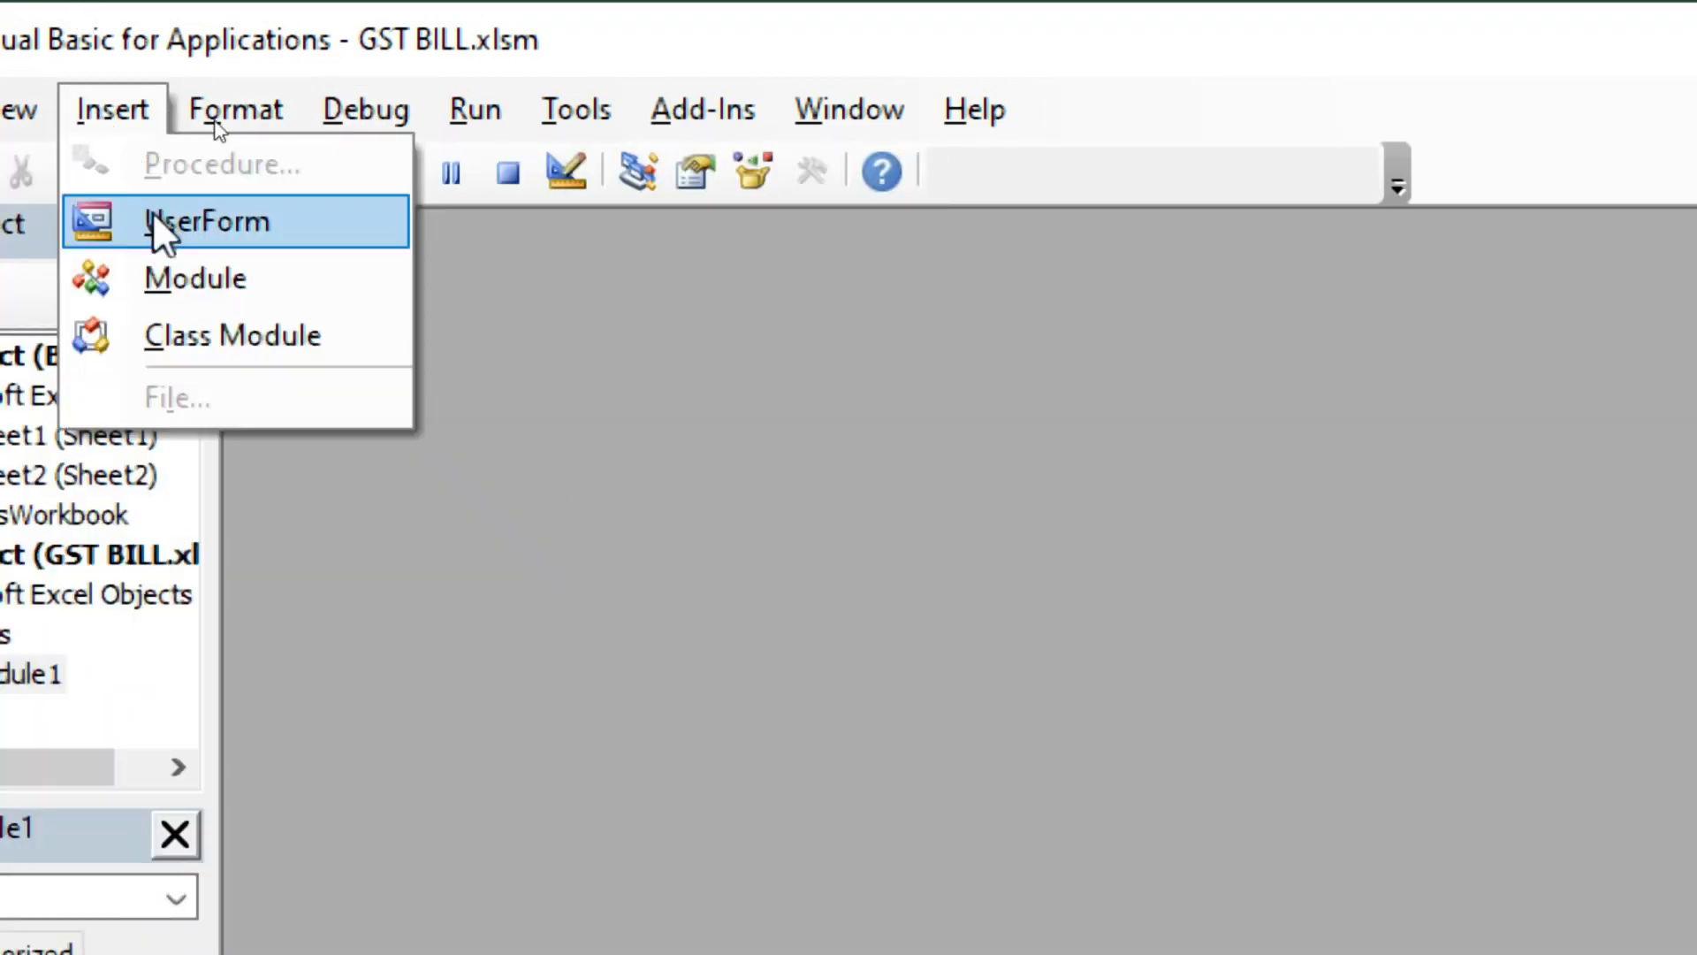
pyautogui.click(281, 281)
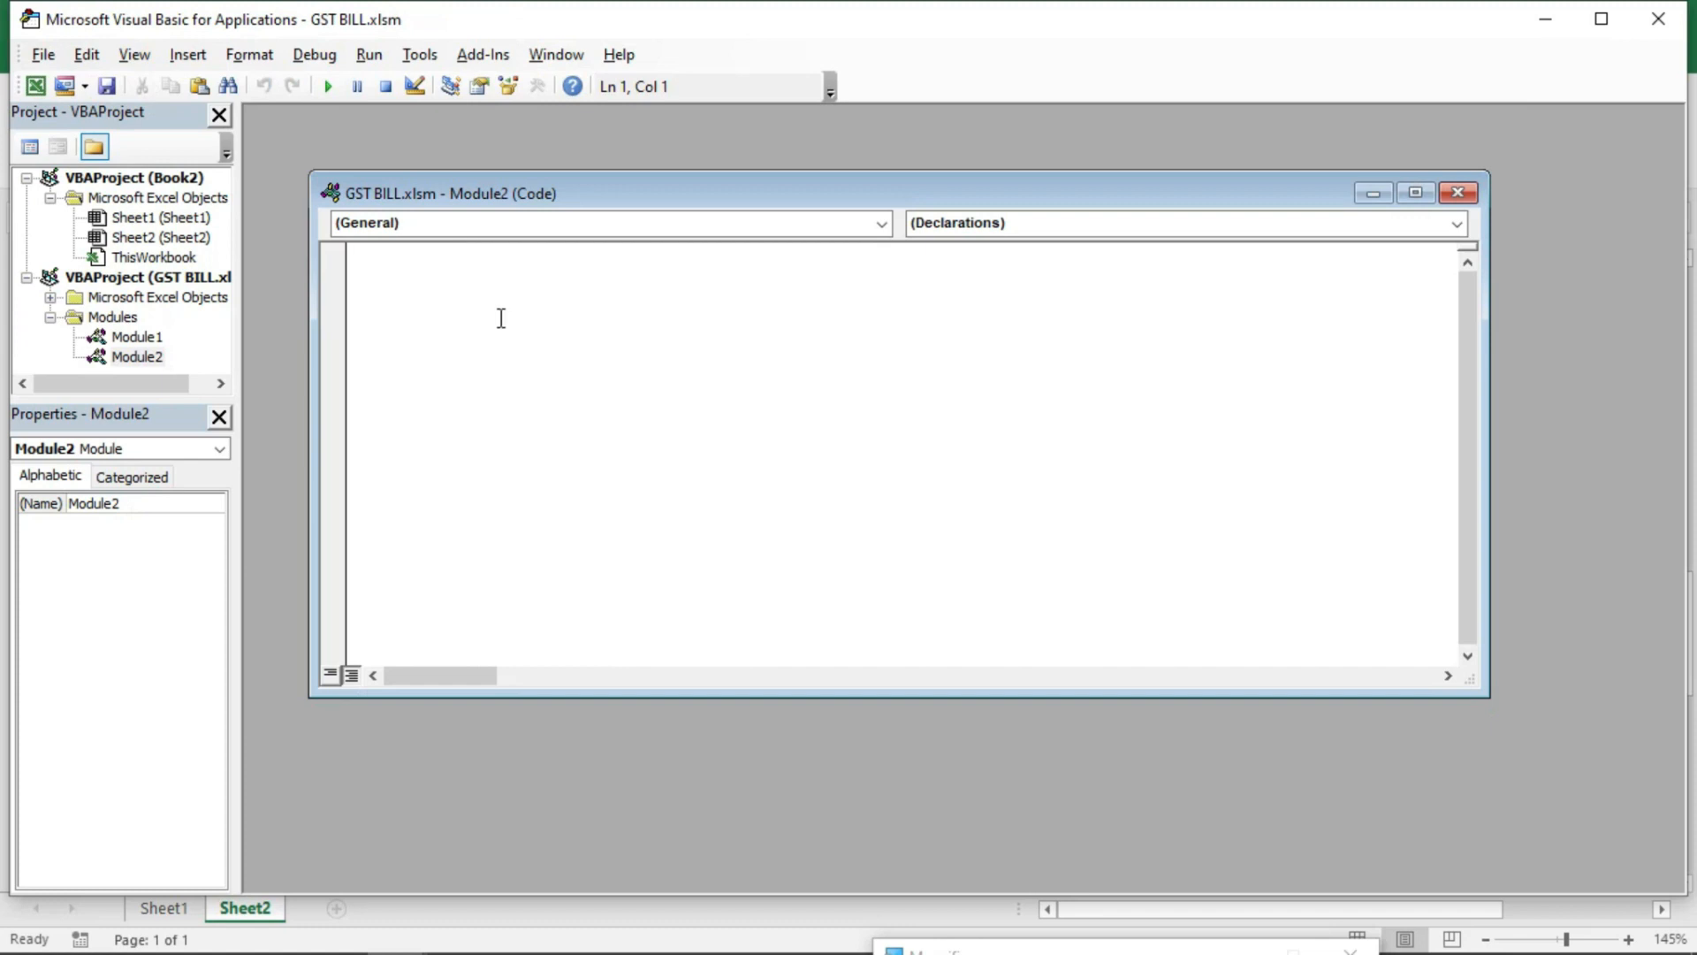
pyautogui.hotkey('ctrl', 'v')
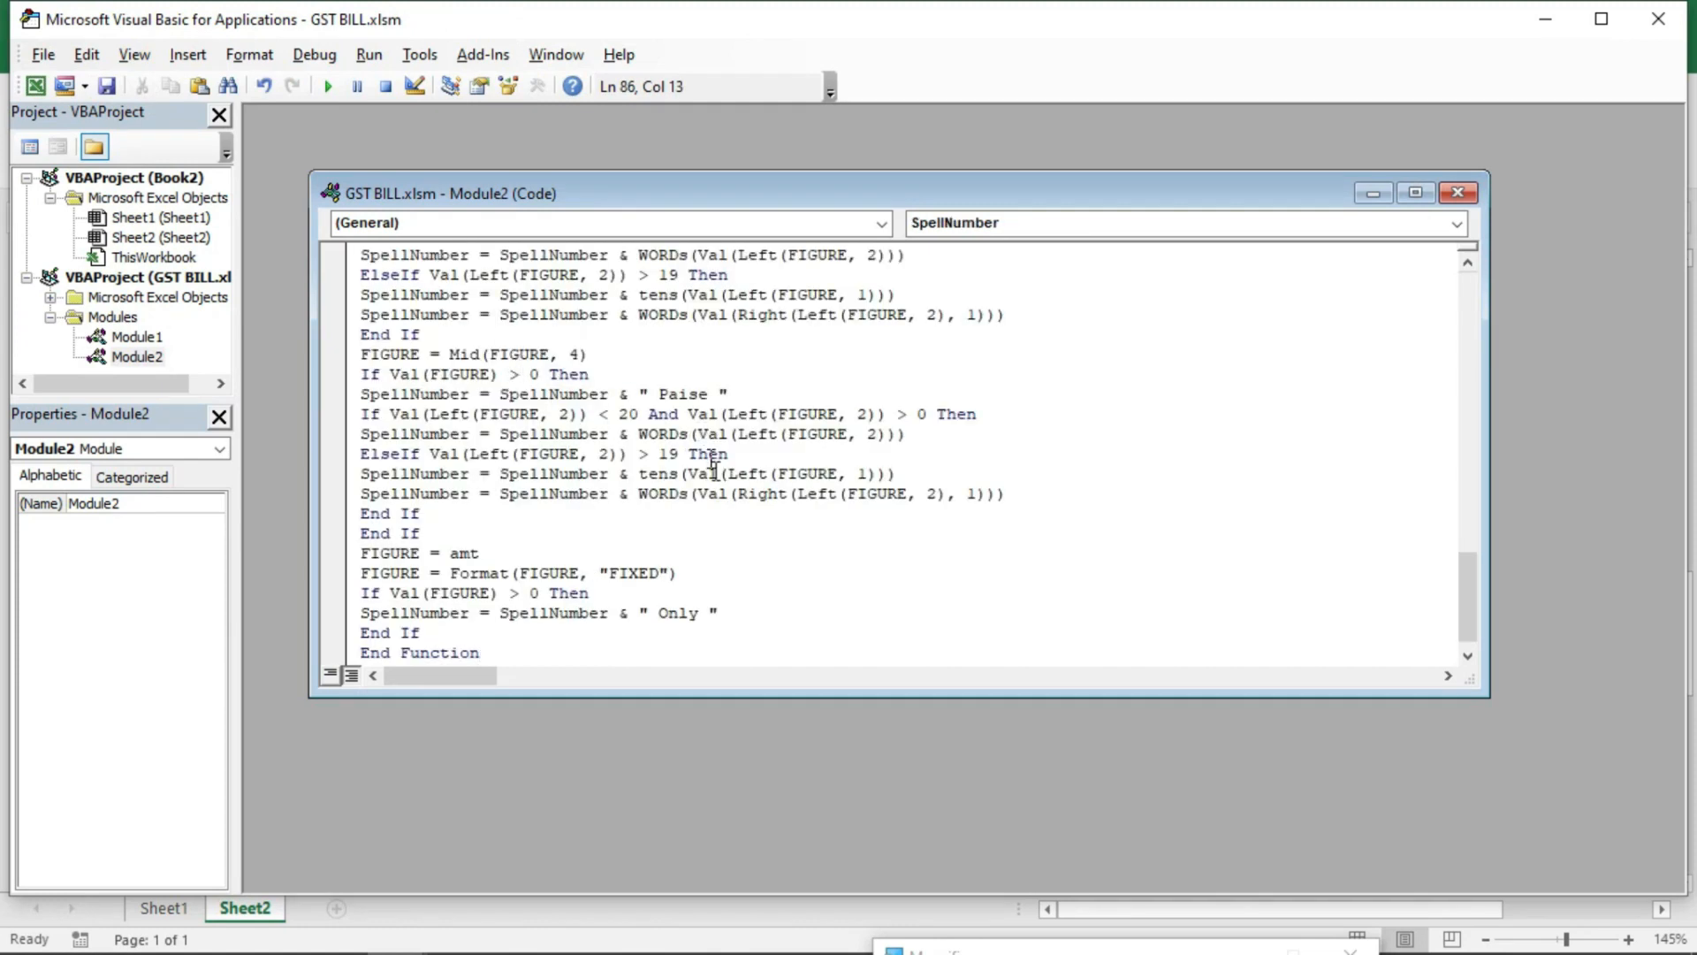
pyautogui.scroll(20, 707, 451)
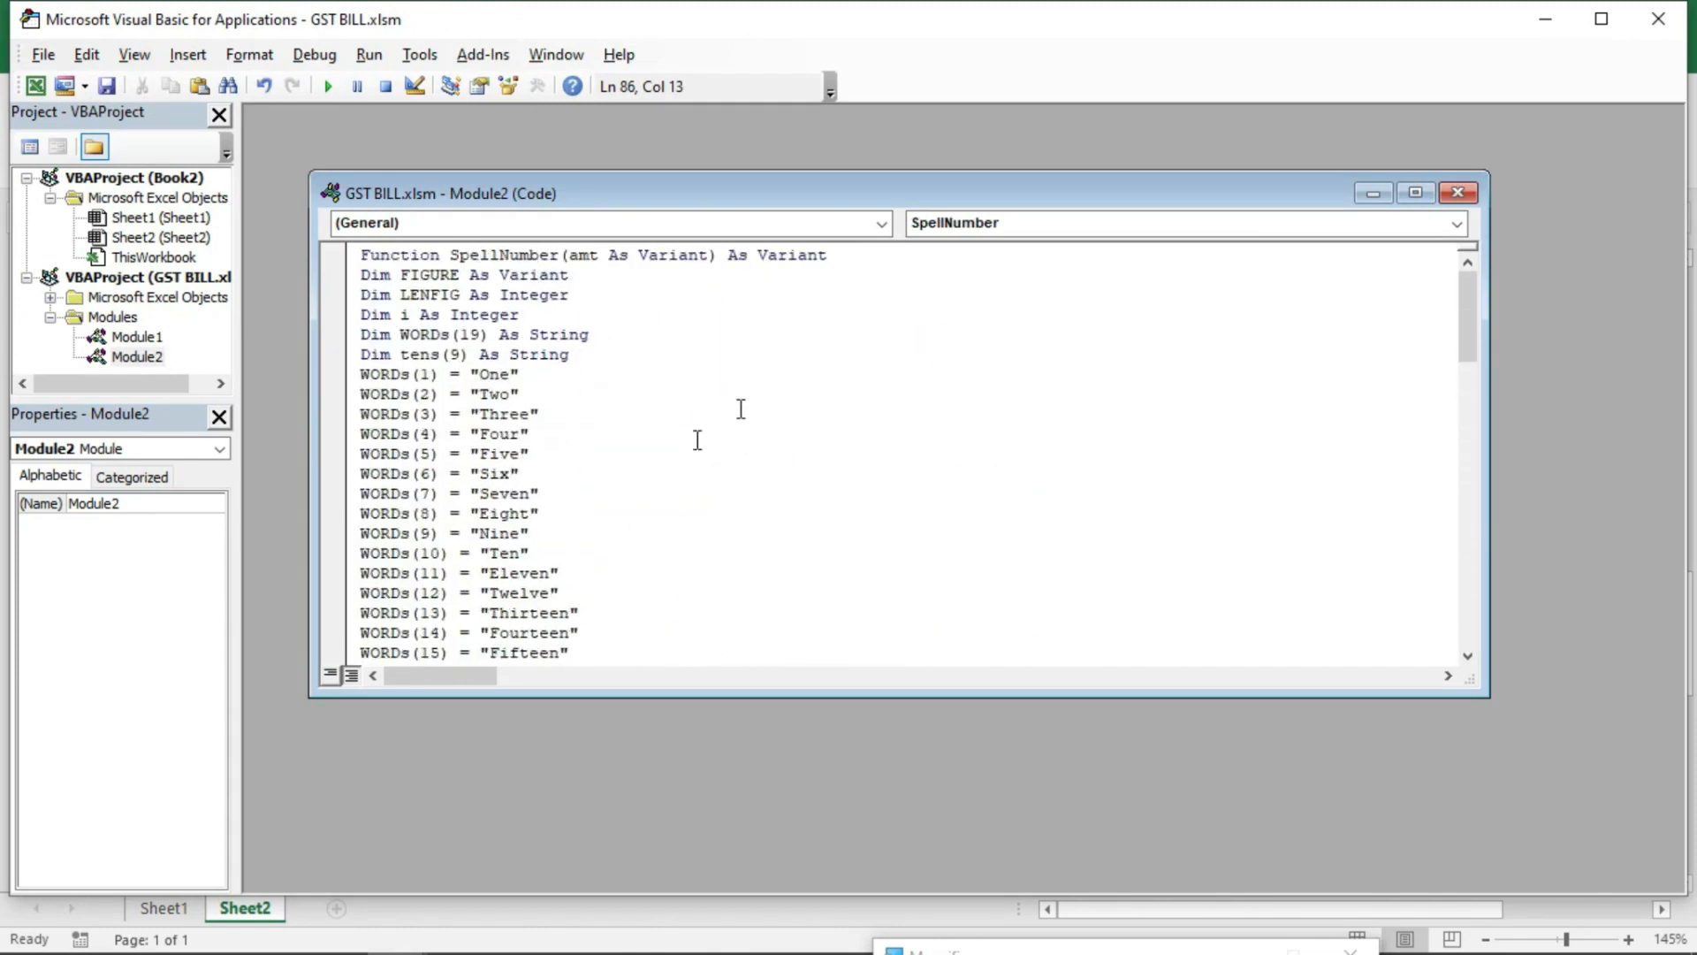
pyautogui.click(1658, 24)
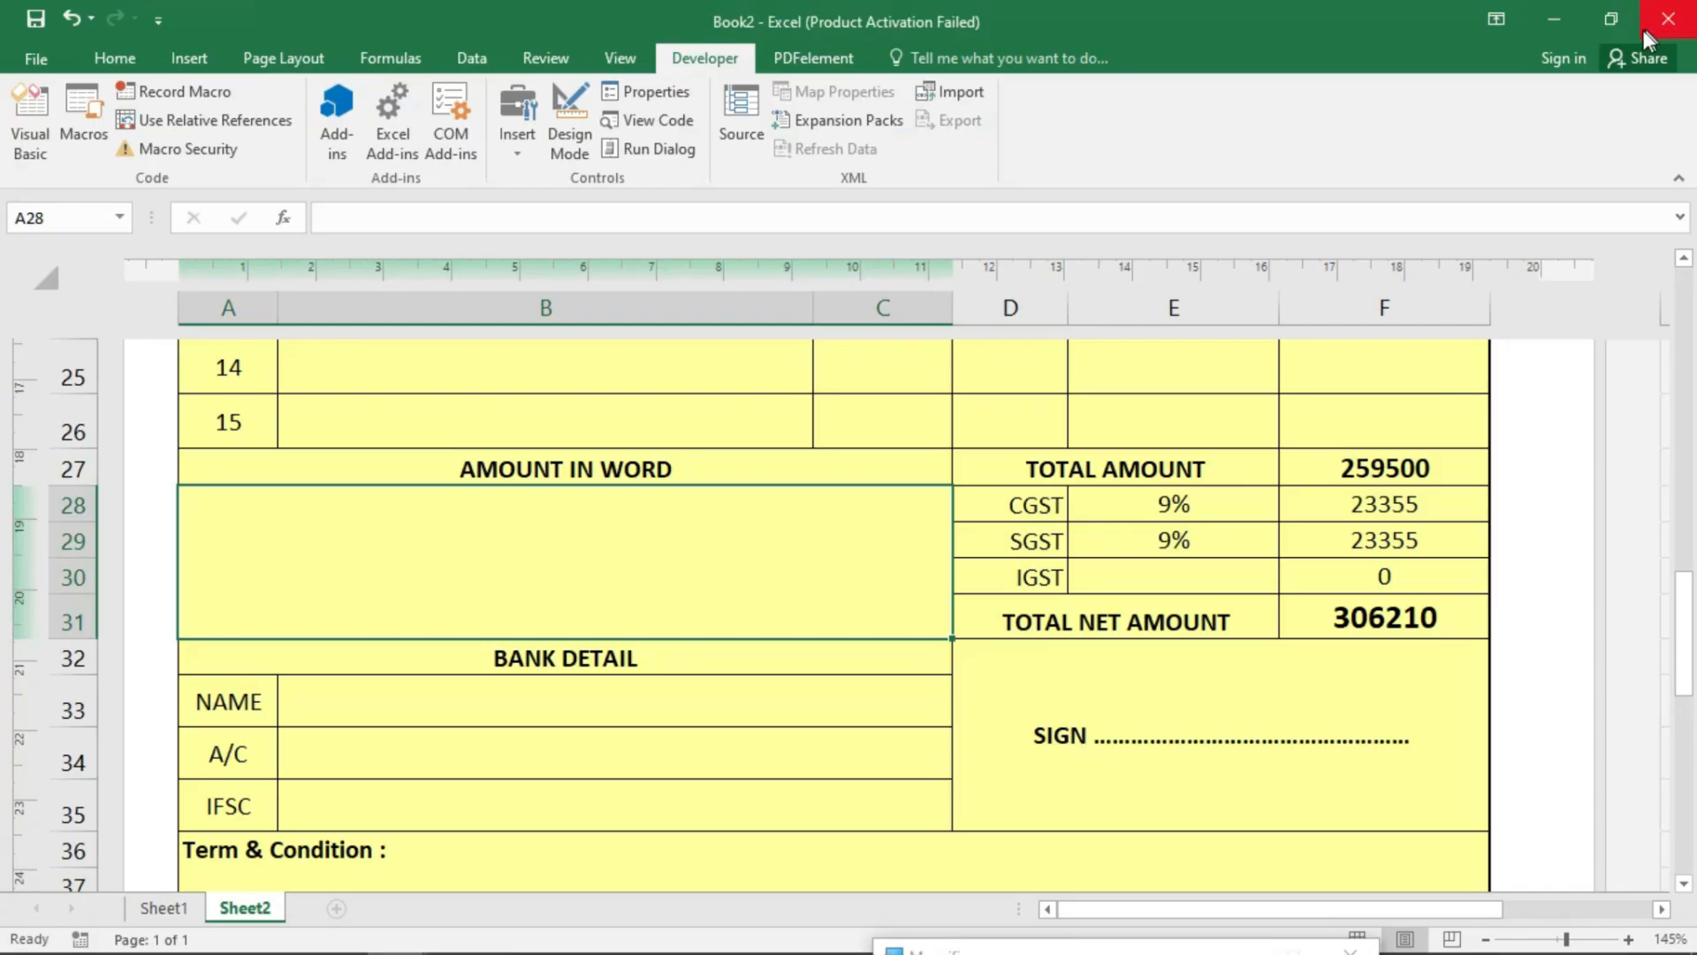
# - Enter =SpellNumber(F31) in the merged amount-in-words cell A28
pyautogui.click(639, 559)
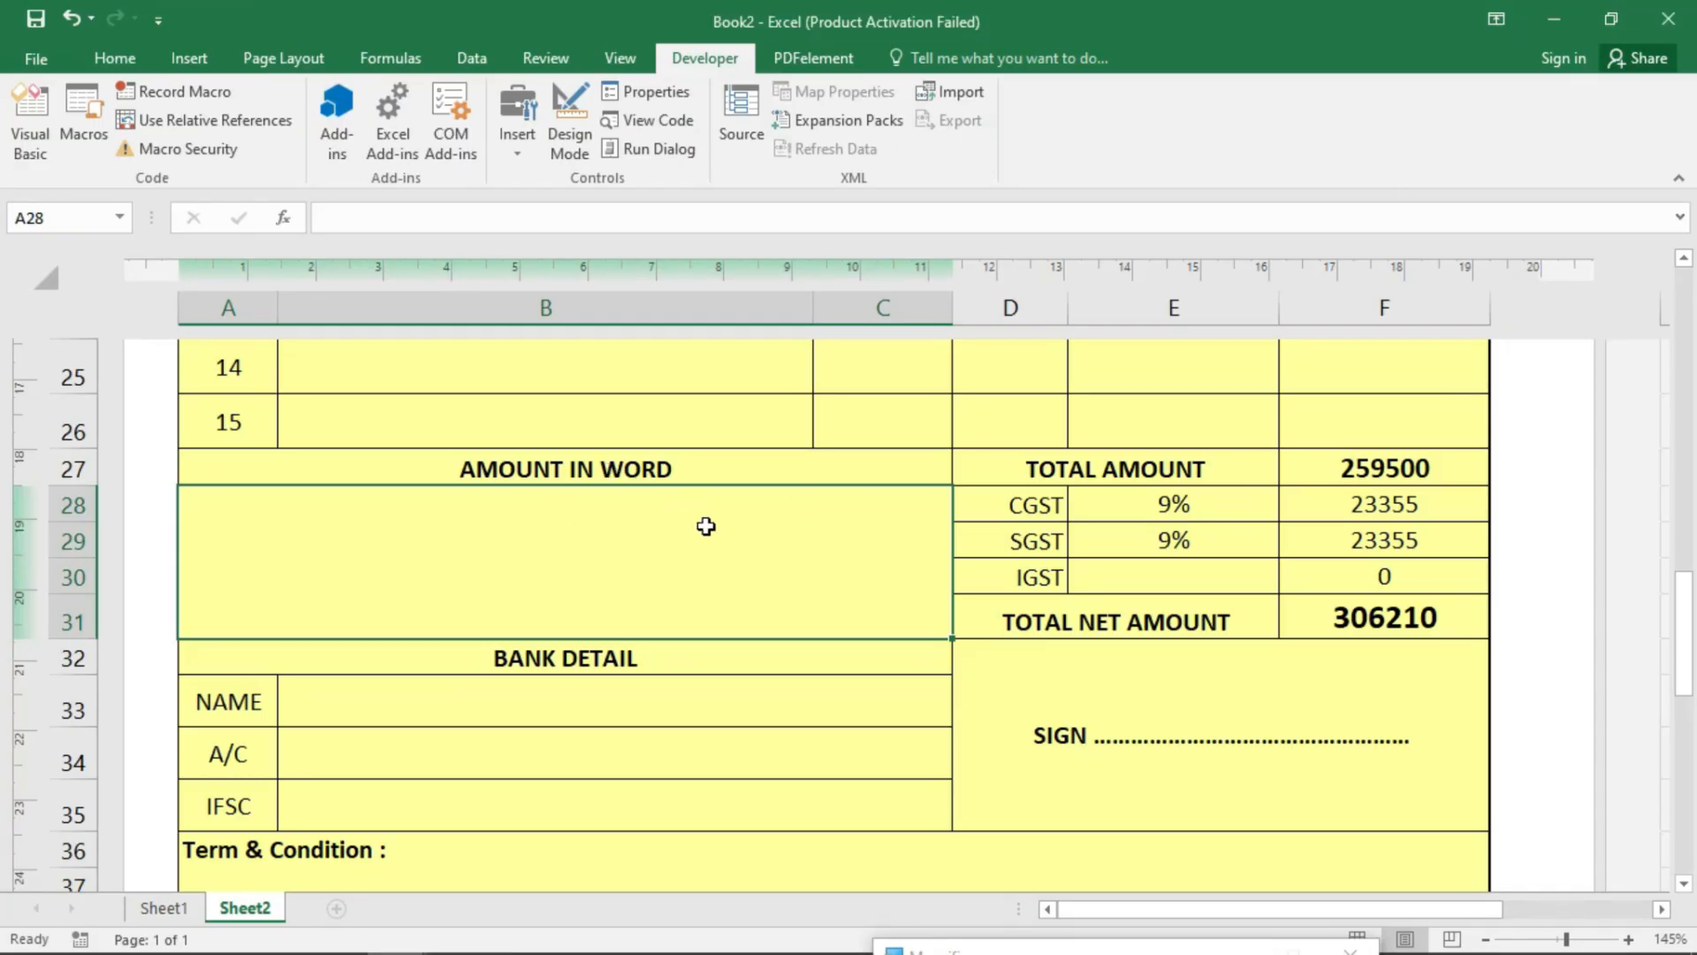
pyautogui.write('=sp')
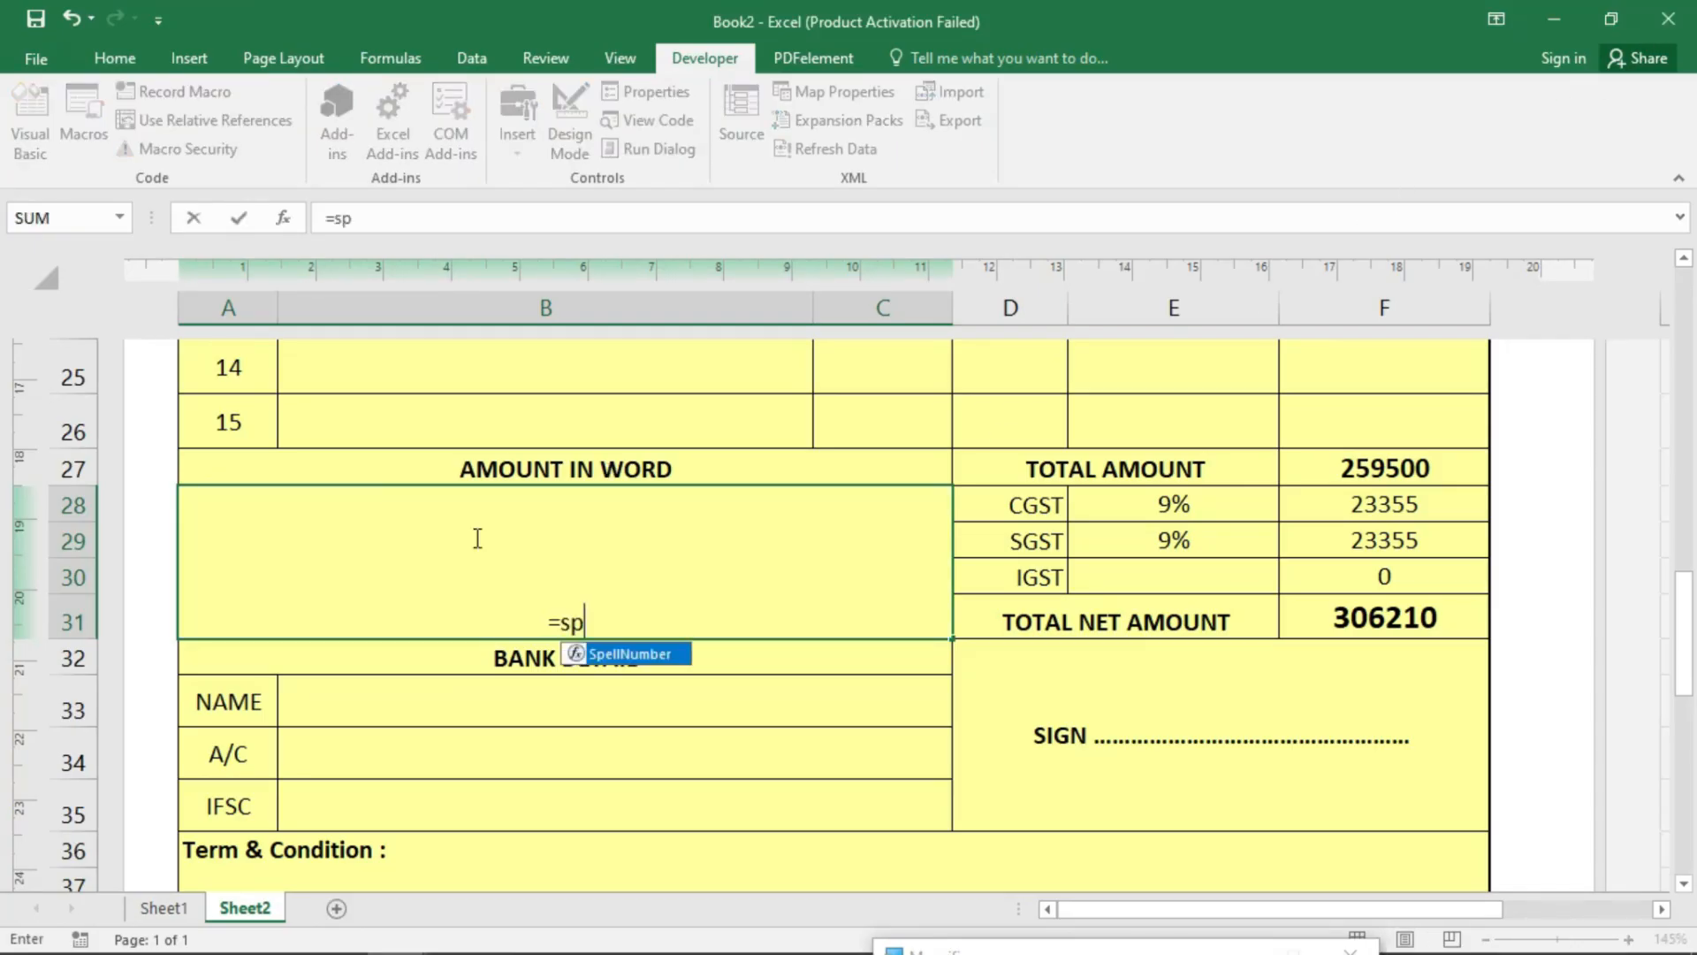
pyautogui.write('ell')
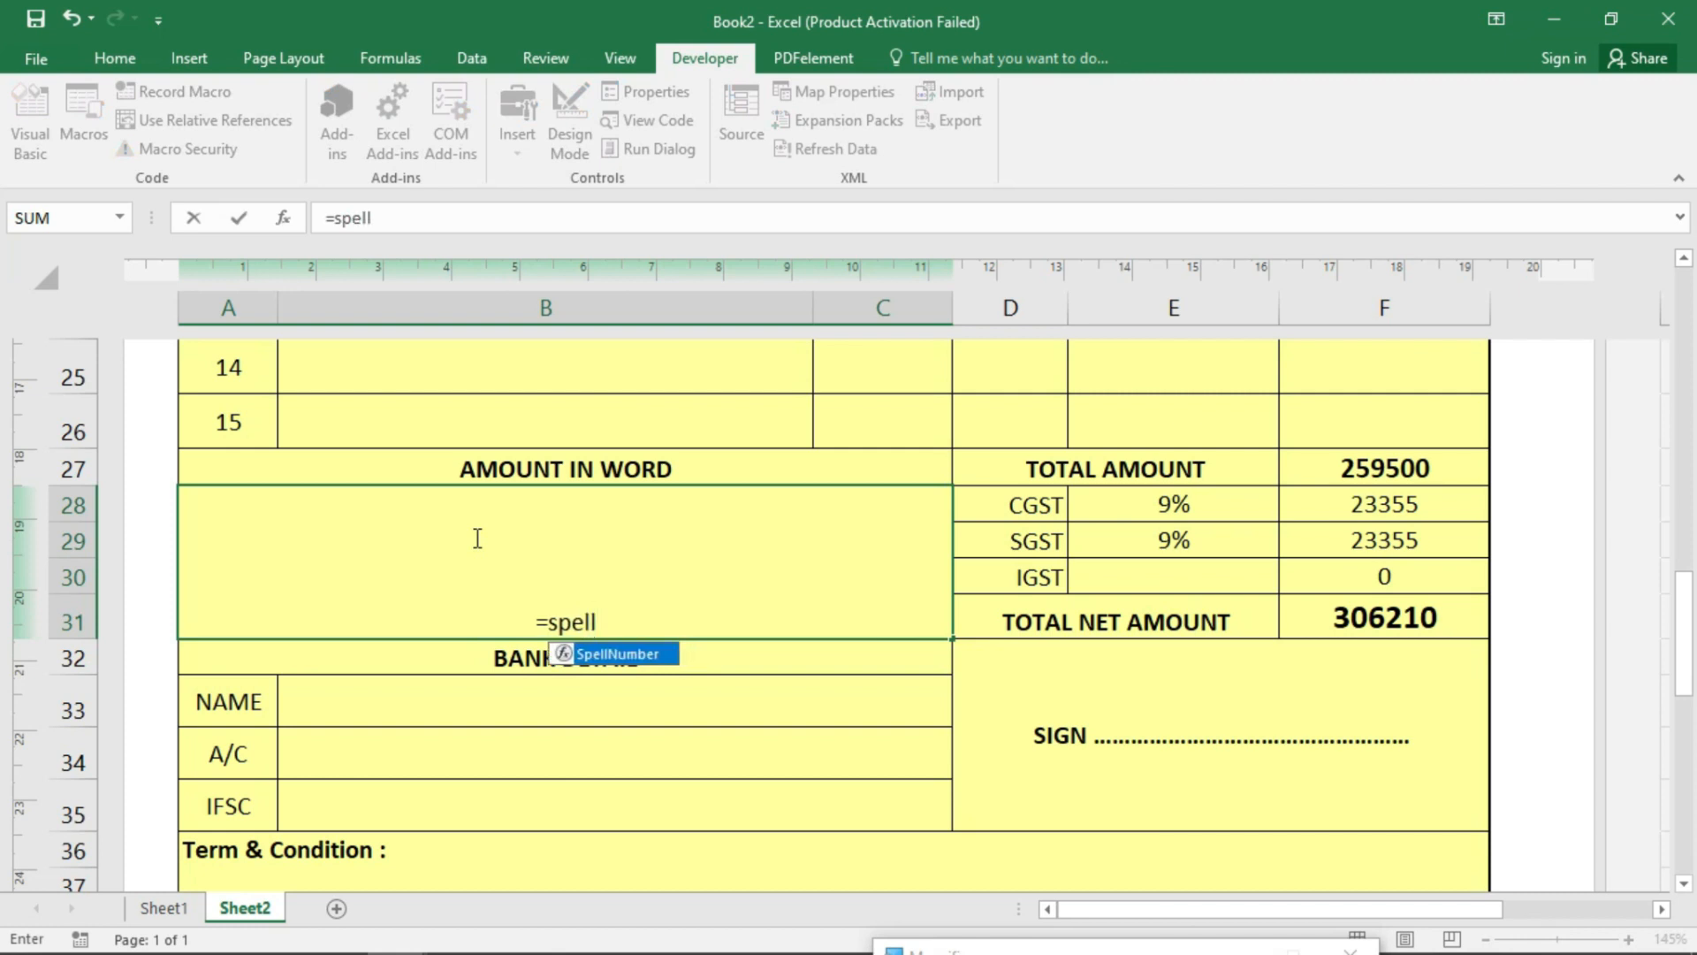
pyautogui.press('Tab')
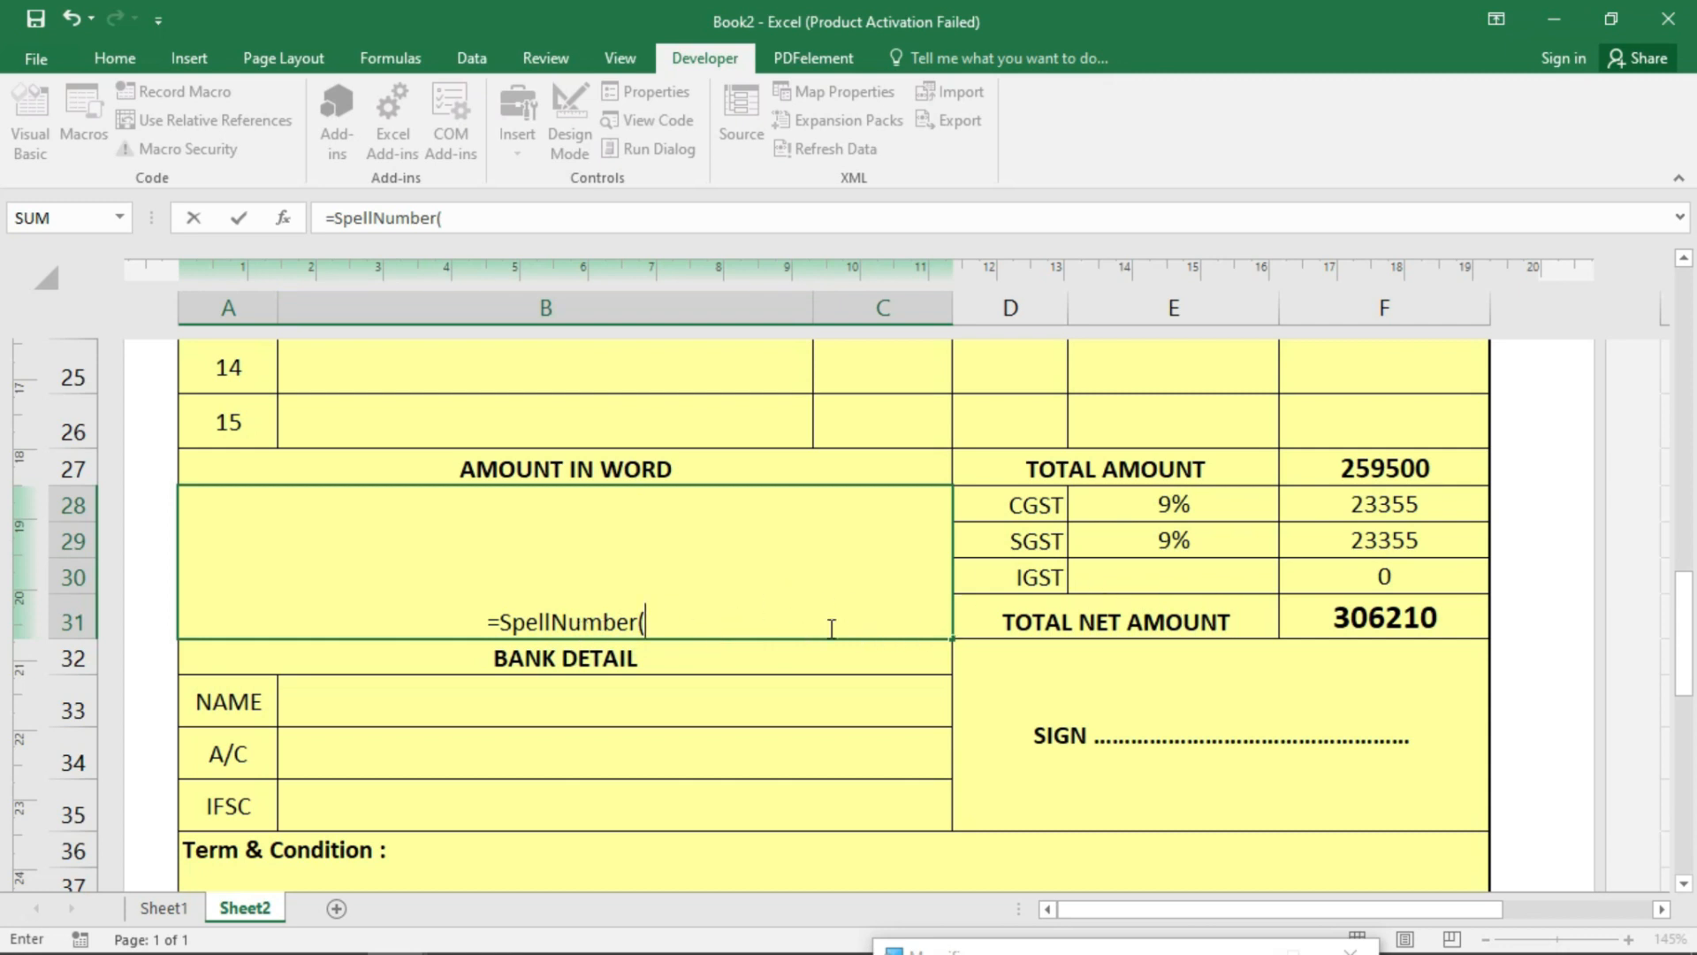
pyautogui.click(1299, 606)
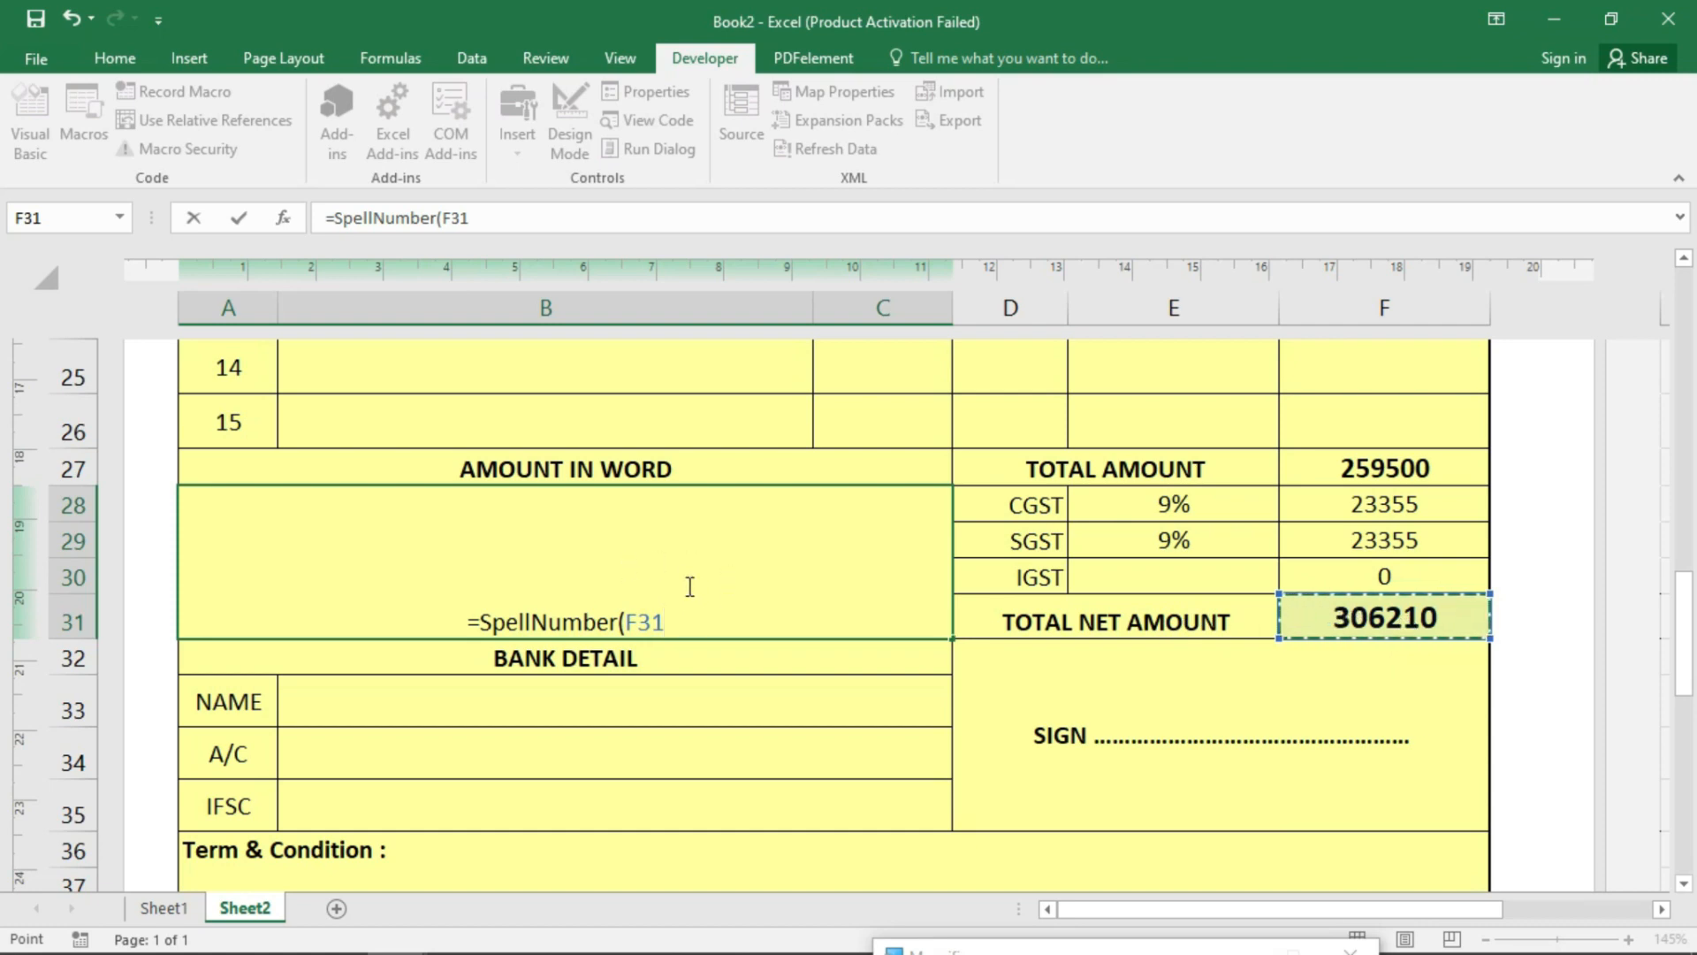
pyautogui.write(')')
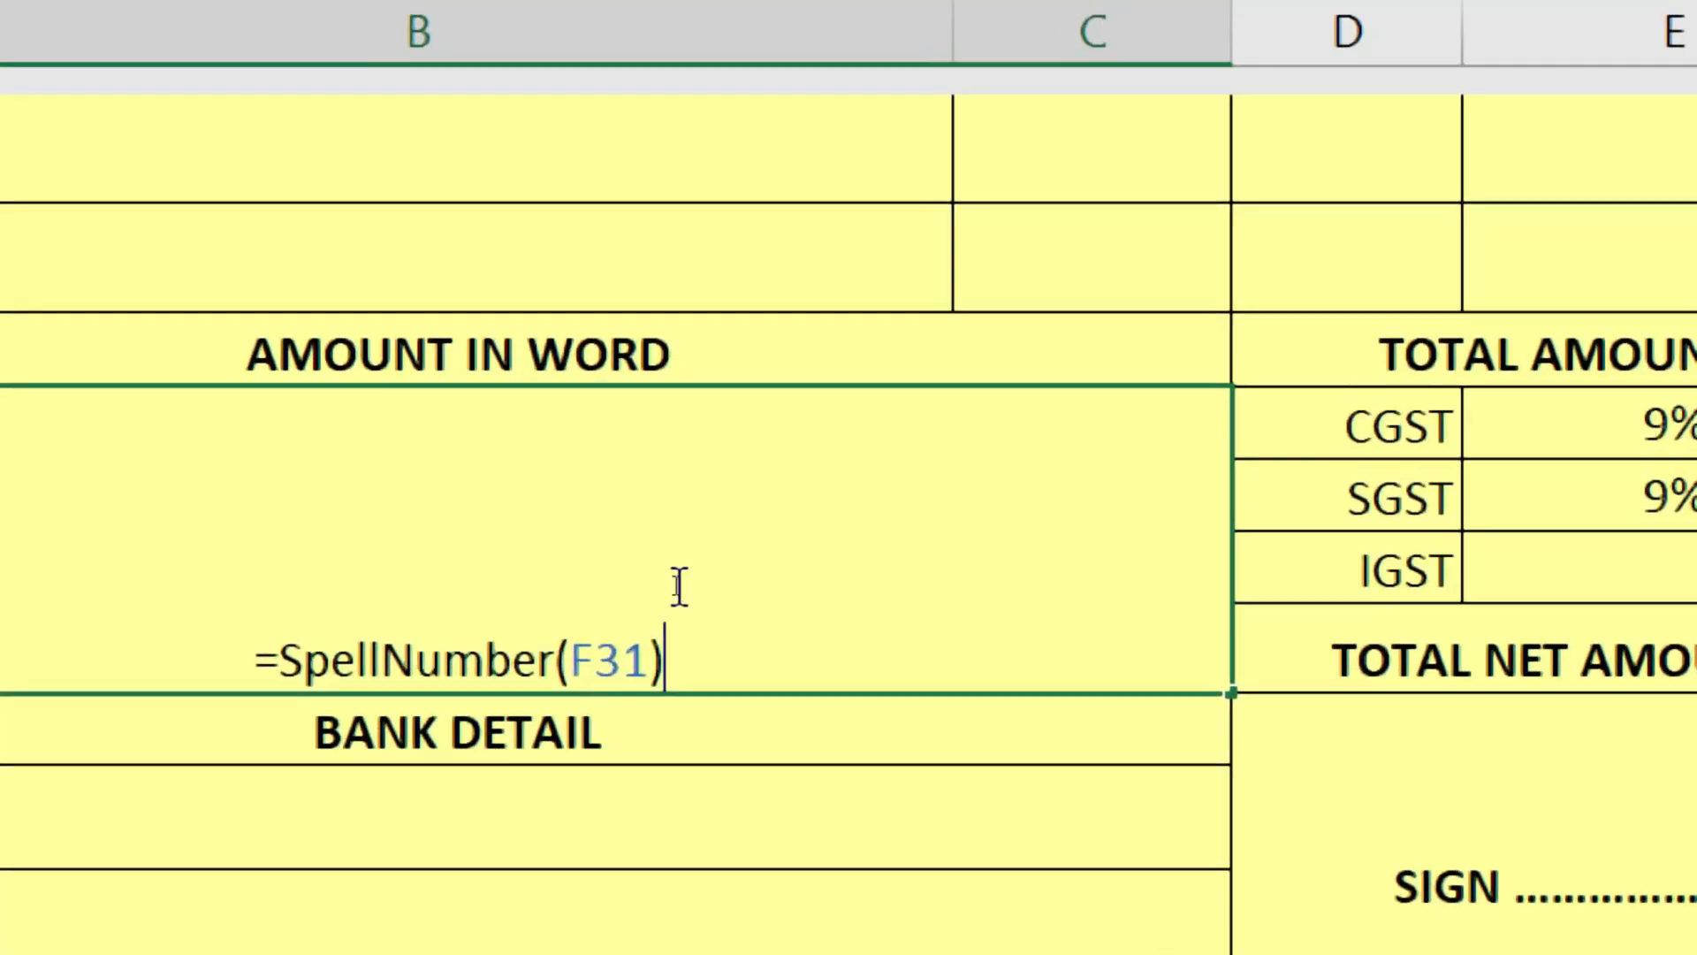
pyautogui.press('Return')
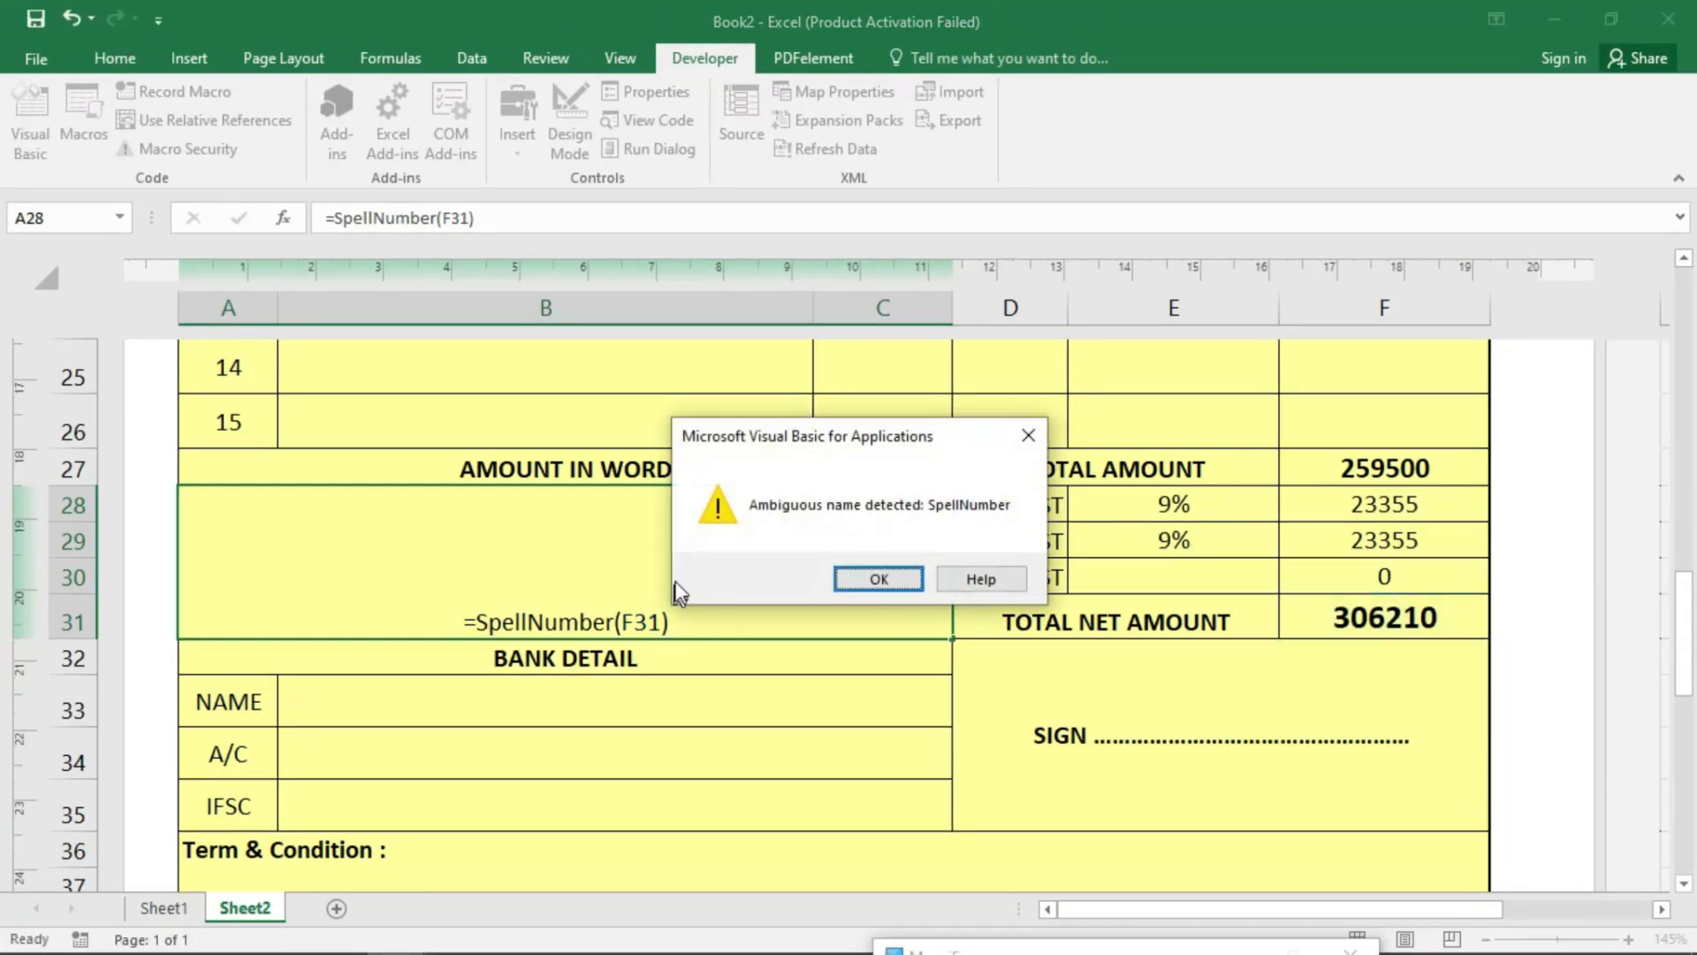
pyautogui.click(853, 579)
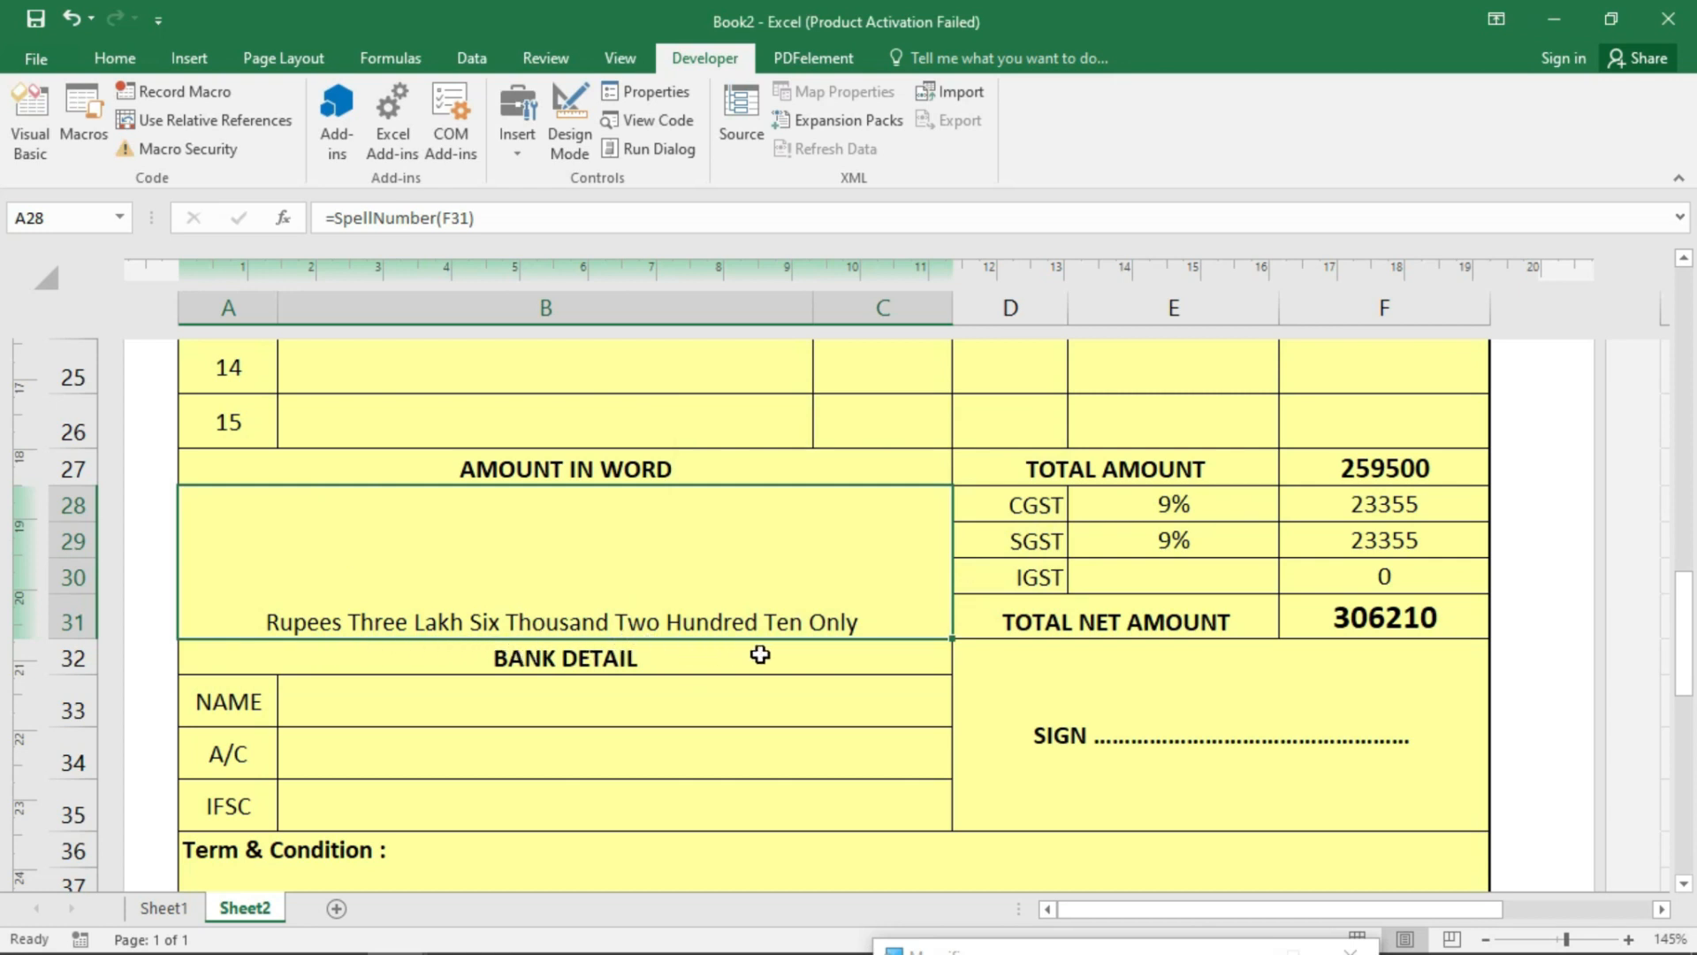
# - Make the amount-in-words text bold, vertically centred and font size 12
pyautogui.click(115, 58)
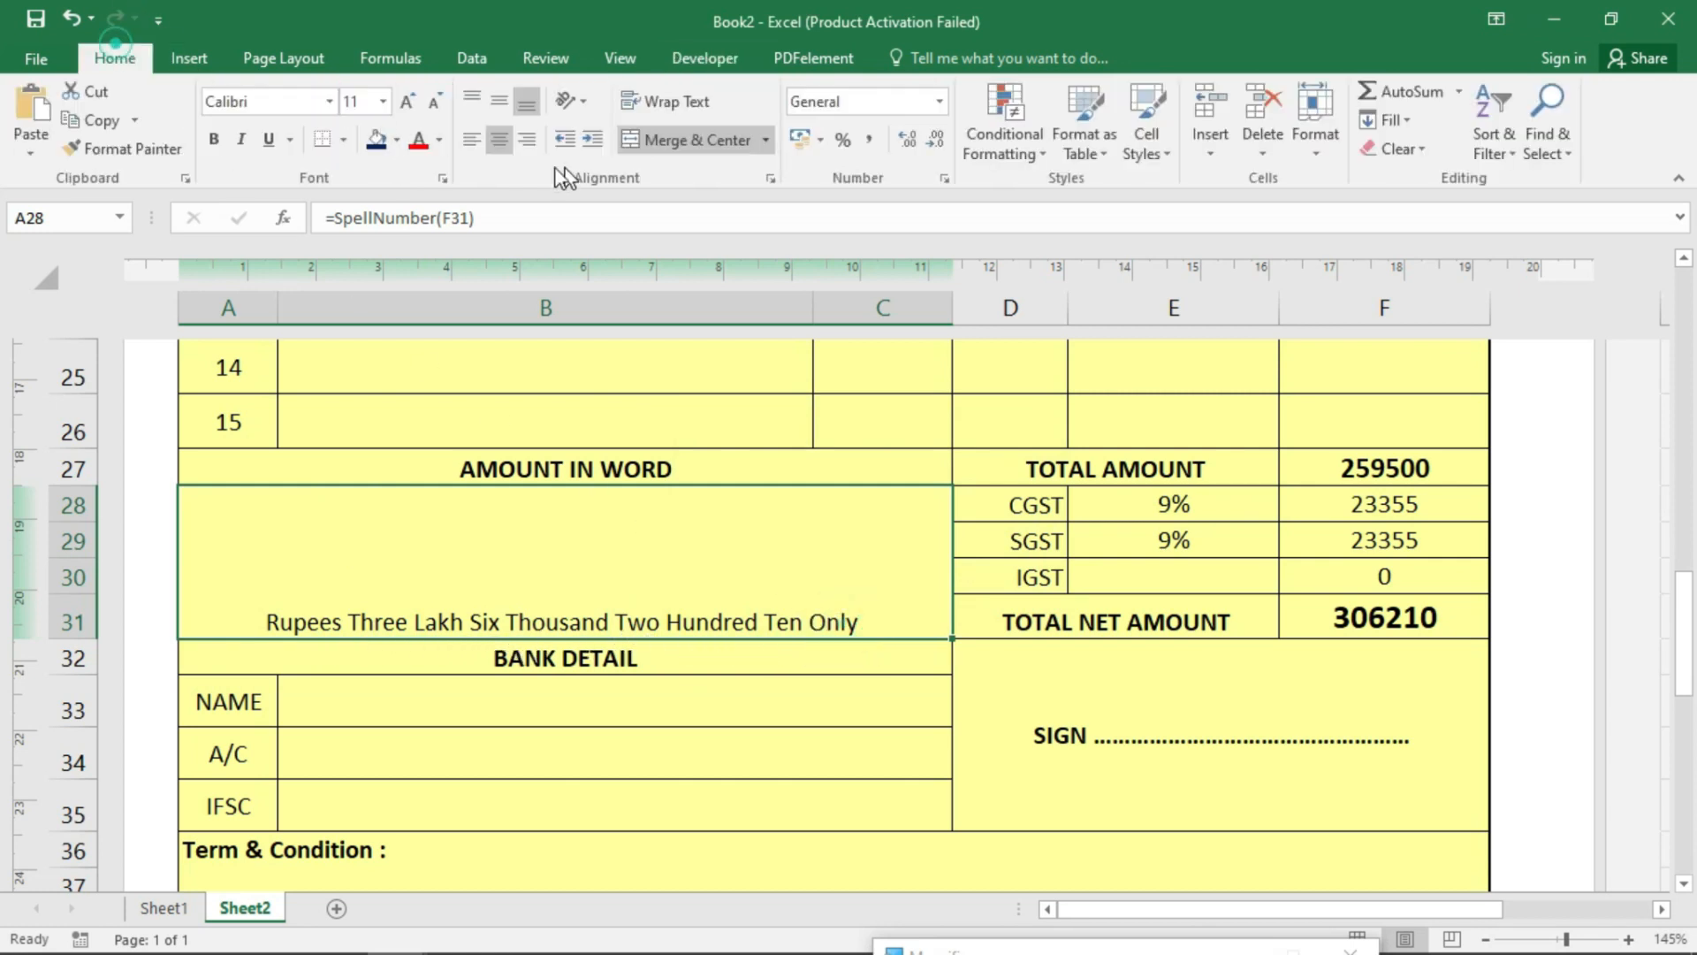
pyautogui.click(502, 100)
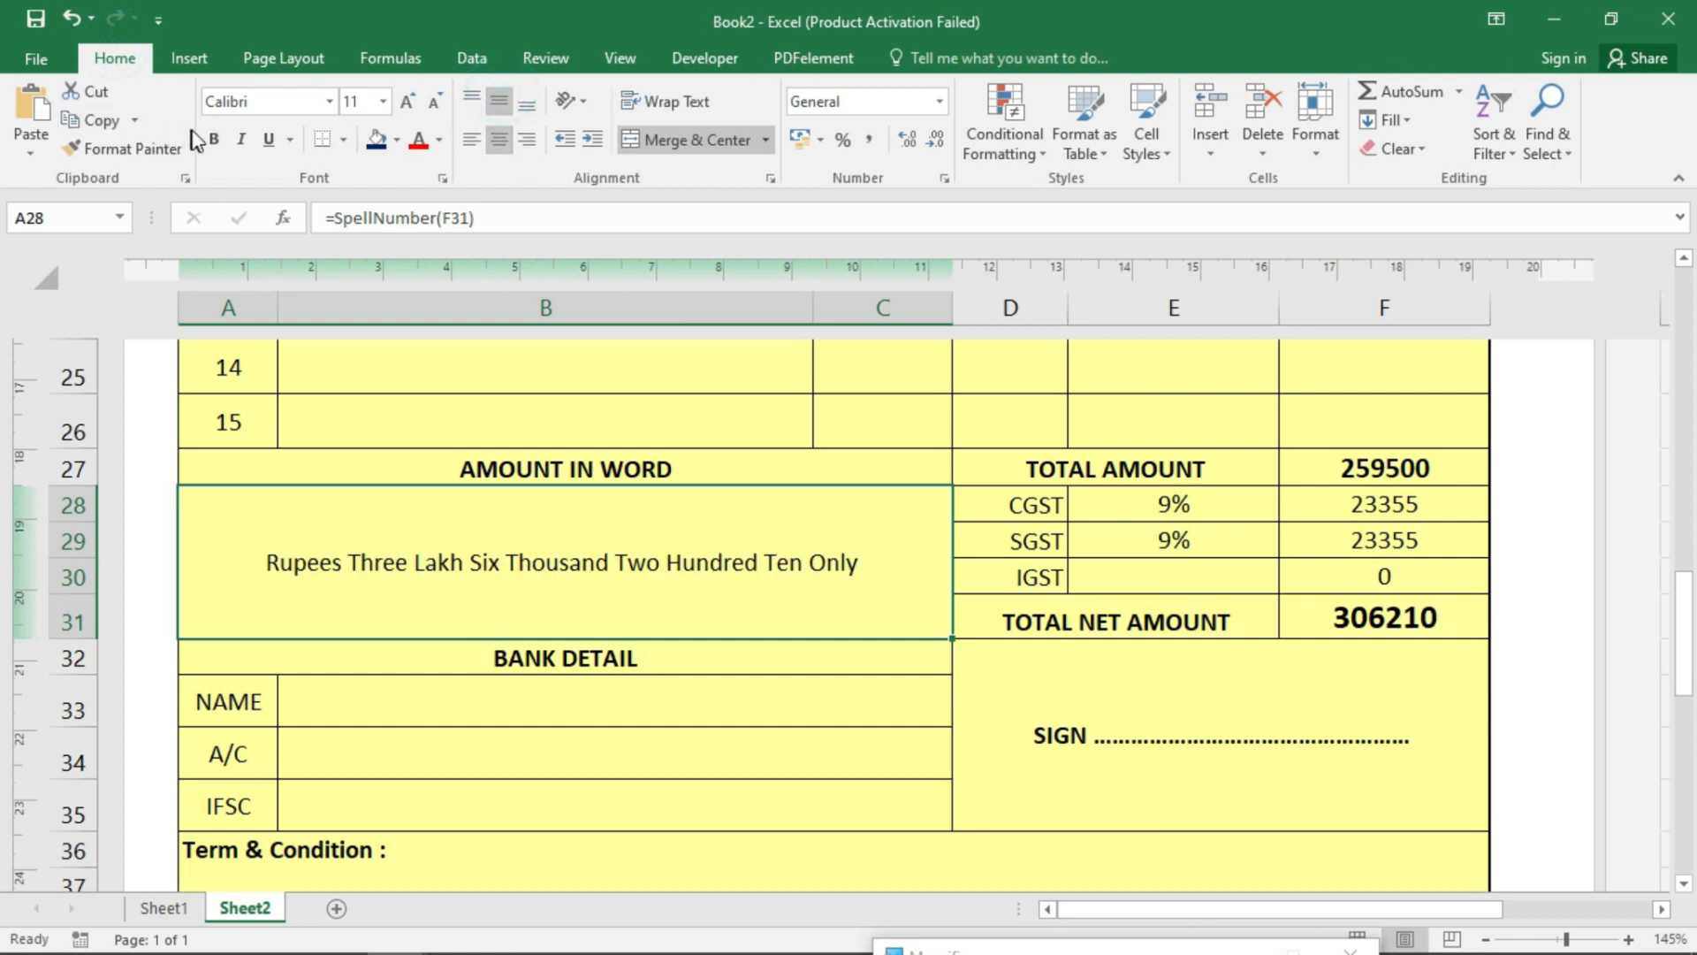
pyautogui.click(210, 139)
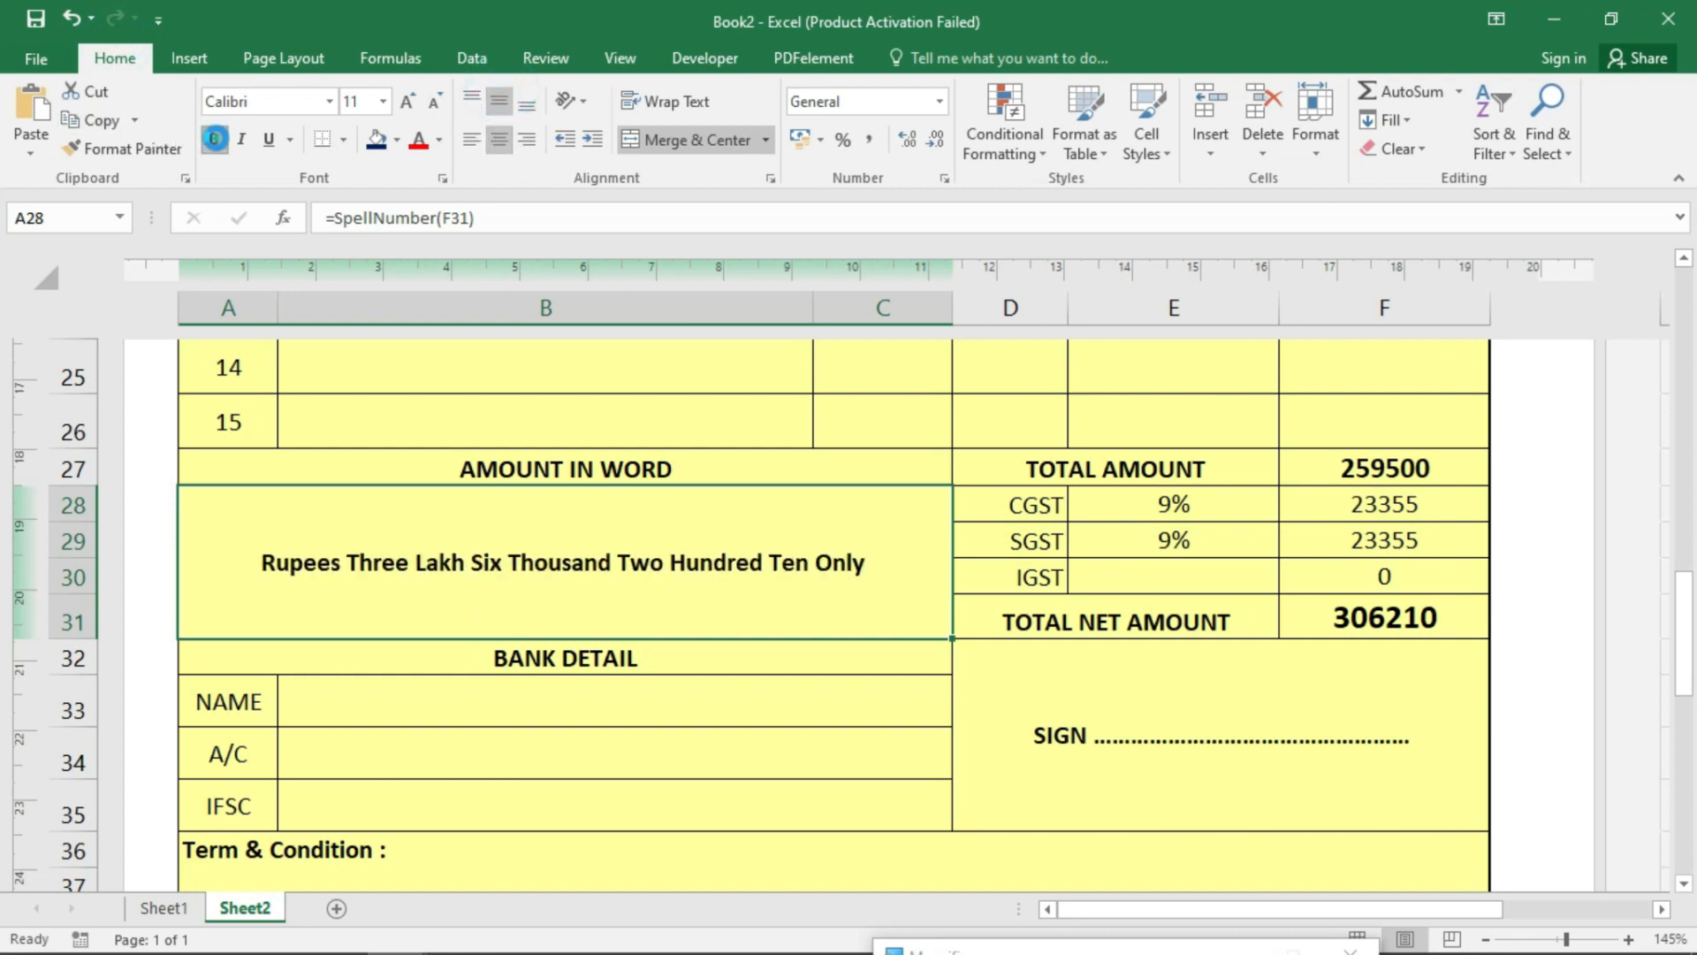
pyautogui.click(409, 102)
pyautogui.click(1451, 654)
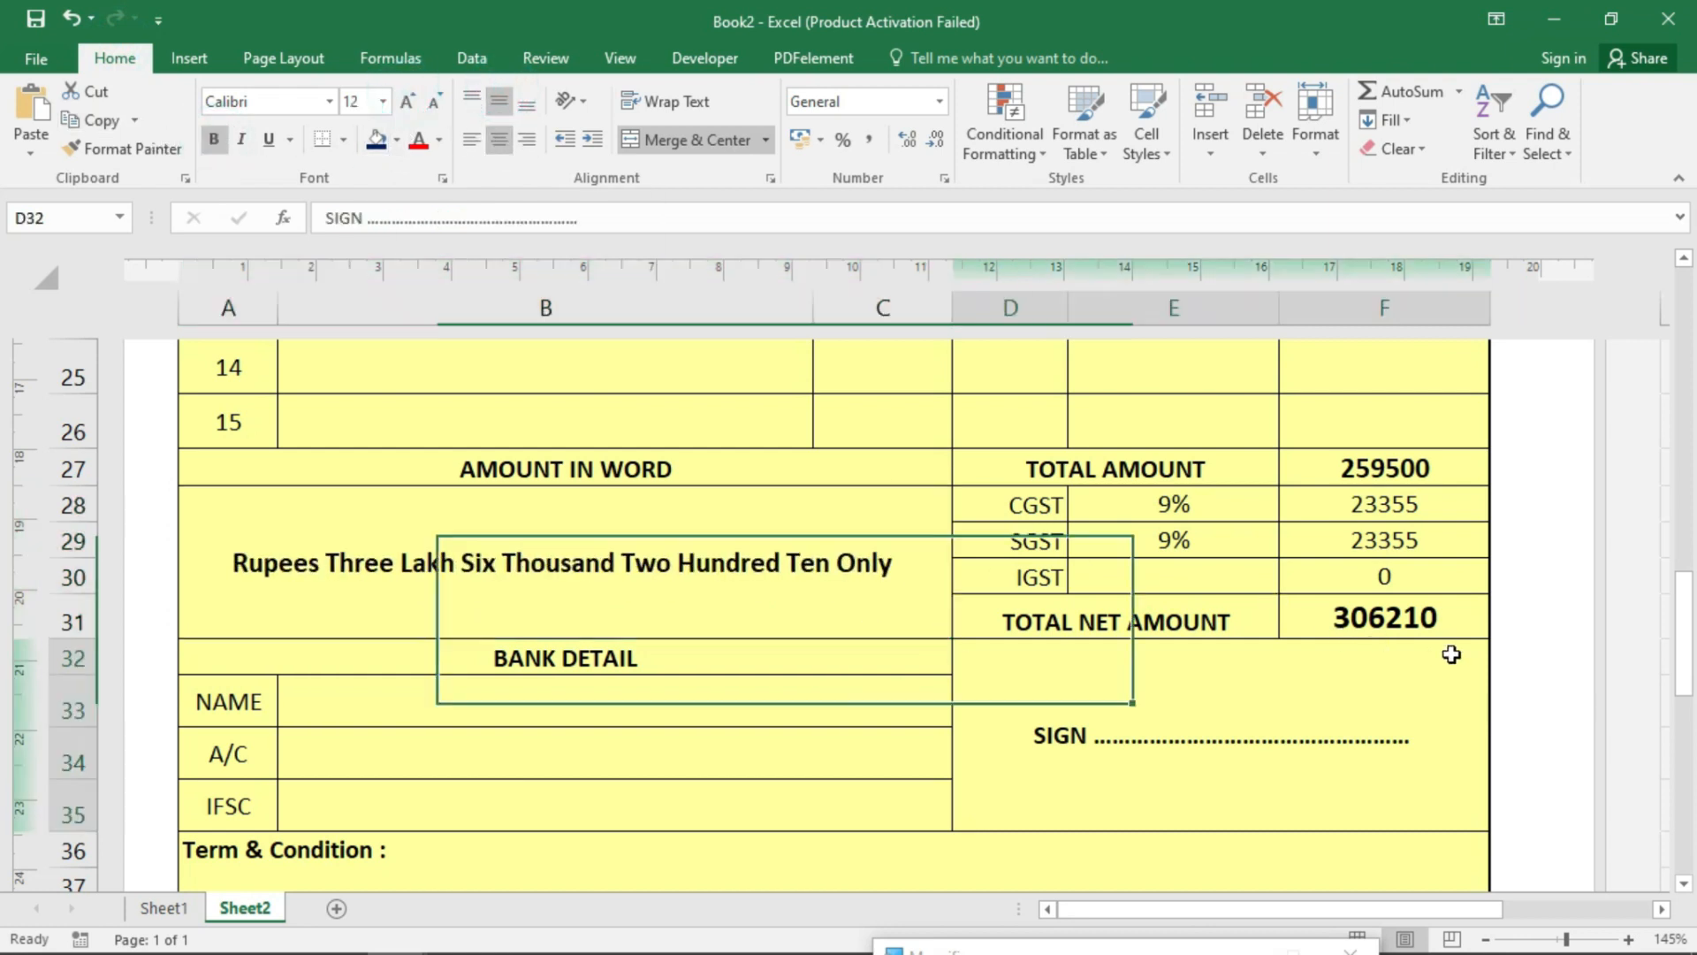
pyautogui.click(1412, 629)
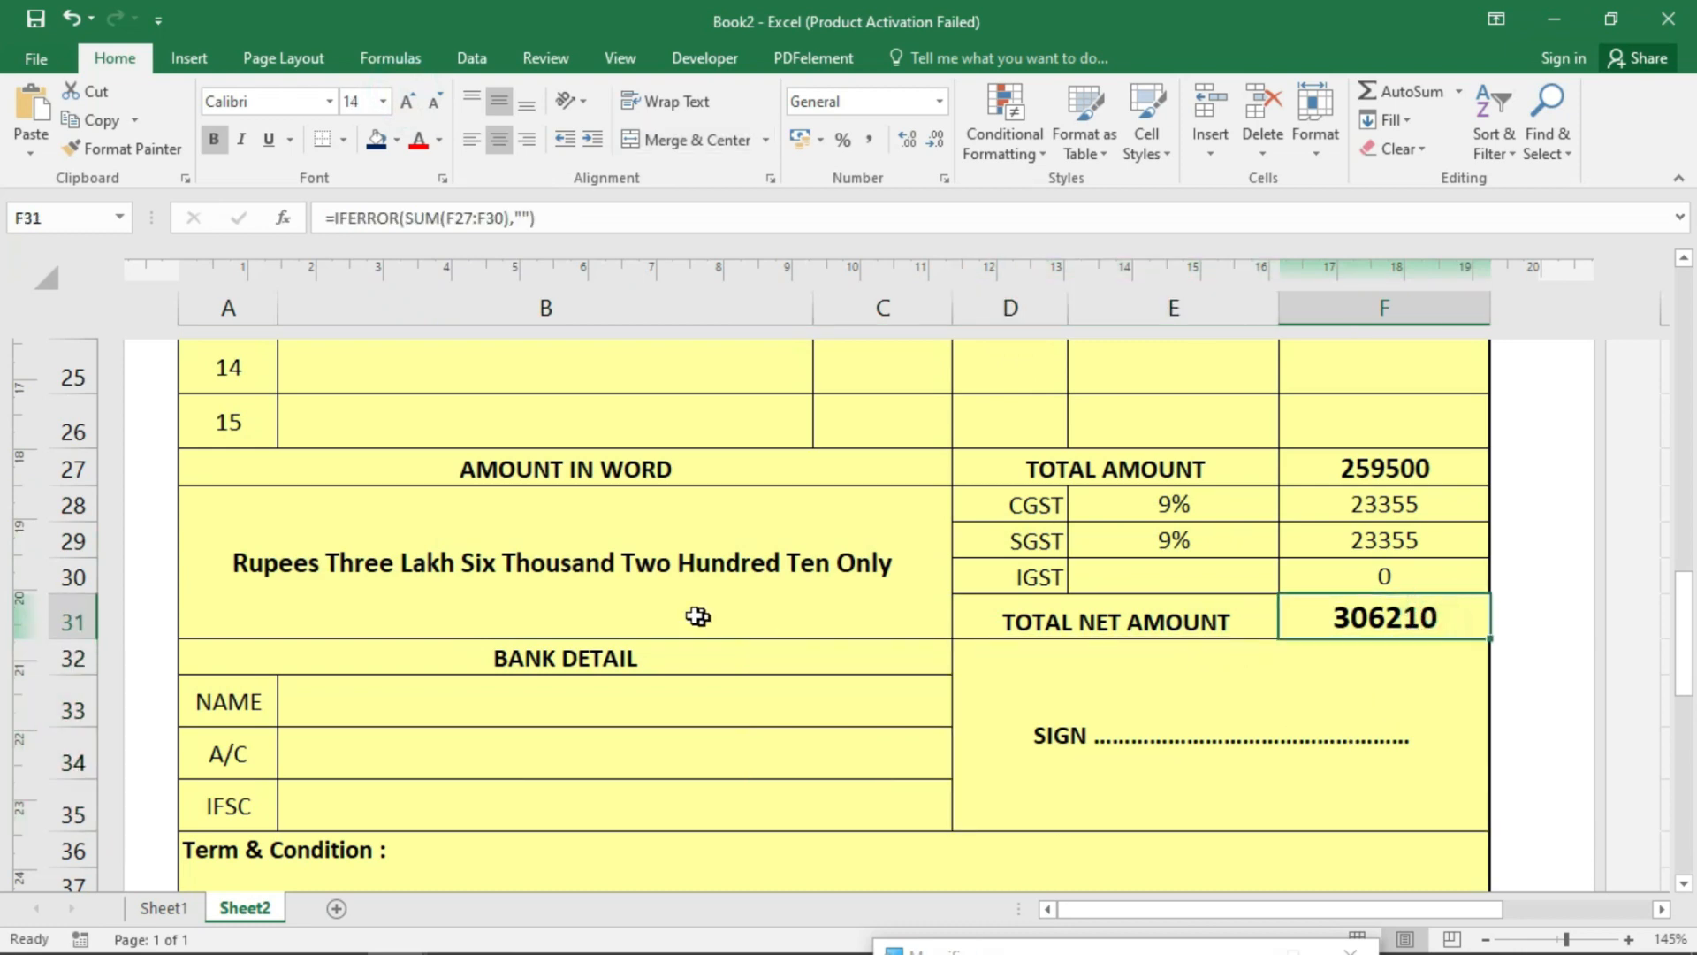
# - Clear the descriptions and quantities of items 2 to 6
pyautogui.scroll(5, 1137, 686)
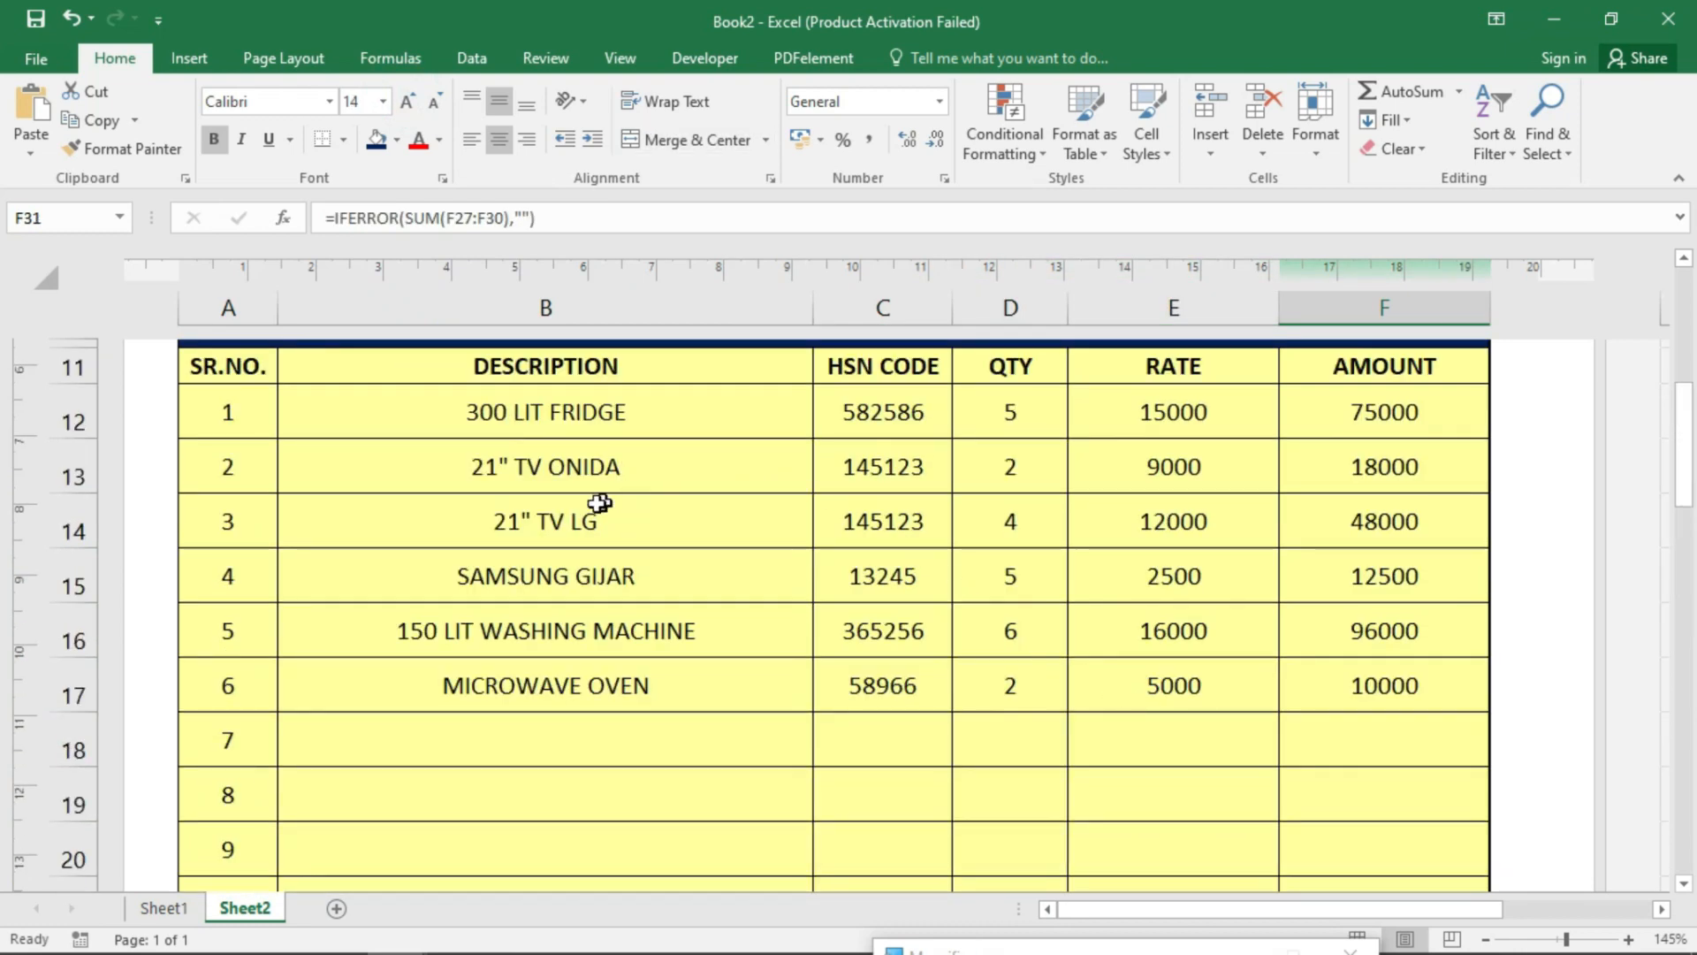
pyautogui.moveTo(541, 466); pyautogui.dragTo(587, 693)
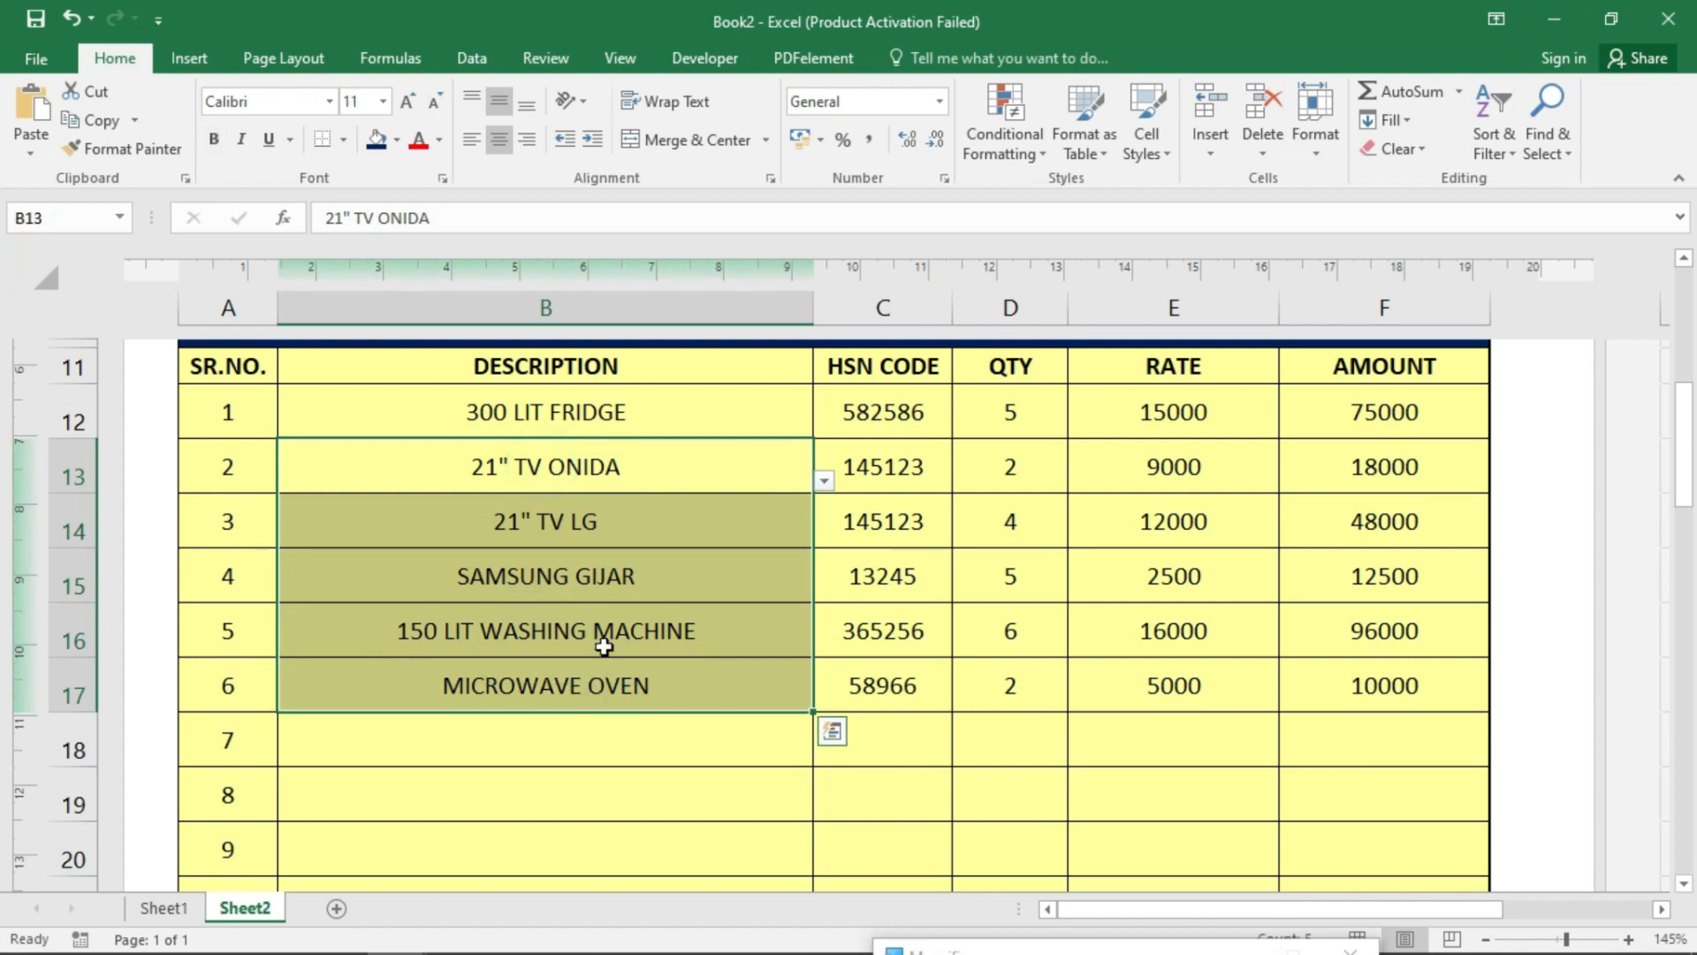
pyautogui.press('Delete')
pyautogui.press('Right')
pyautogui.press('Right')
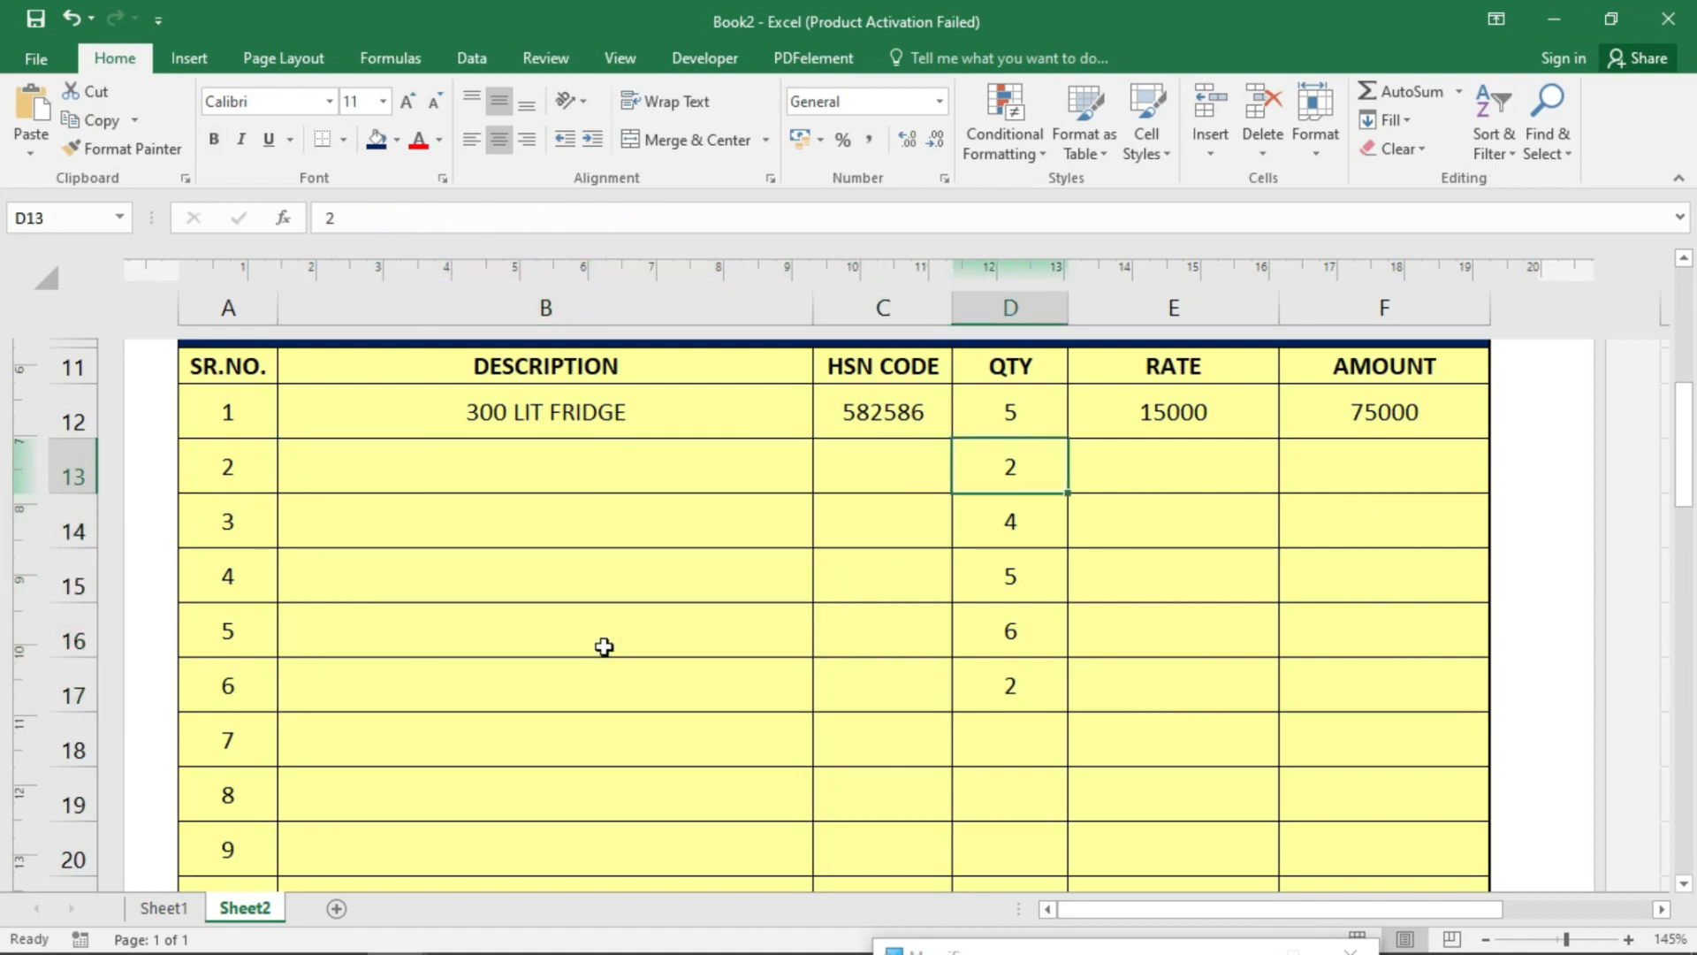
pyautogui.hotkey('shift', 'Down')
pyautogui.hotkey('shift', 'Down')
pyautogui.hotkey('shift', 'Down')
pyautogui.hotkey('shift', 'Down')
pyautogui.hotkey('shift', 'Down')
pyautogui.press('Delete')
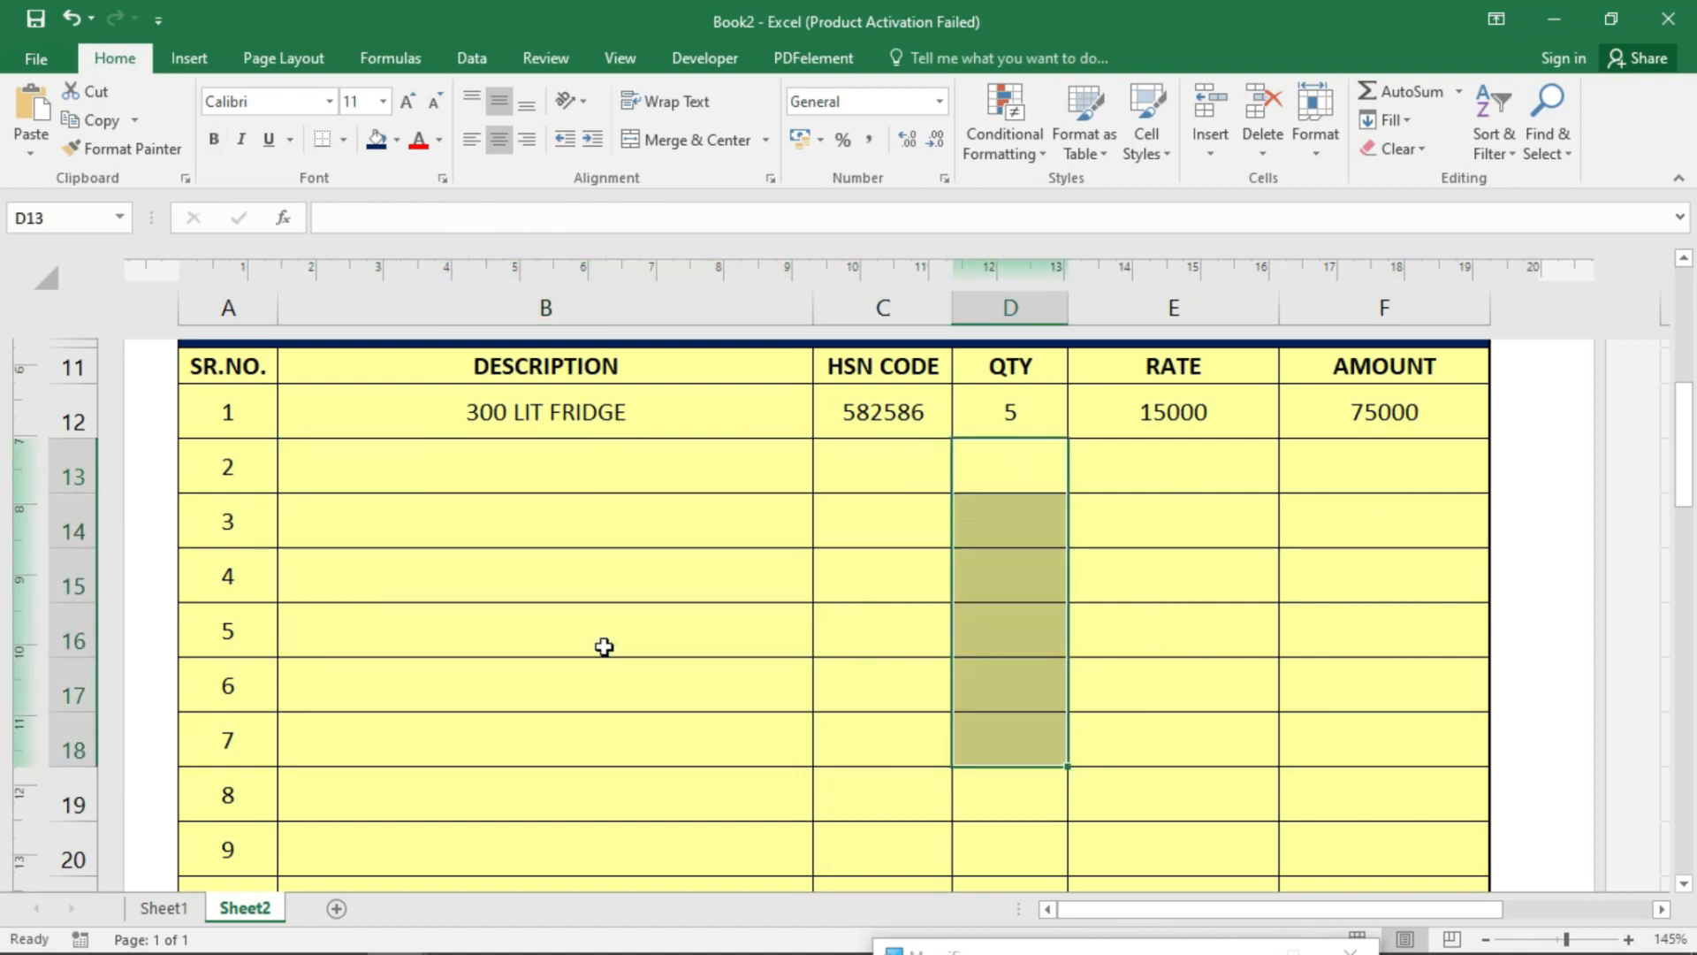
pyautogui.press('Up')
# - Set the first item to 21" TV LG with quantity 10
pyautogui.click(674, 398)
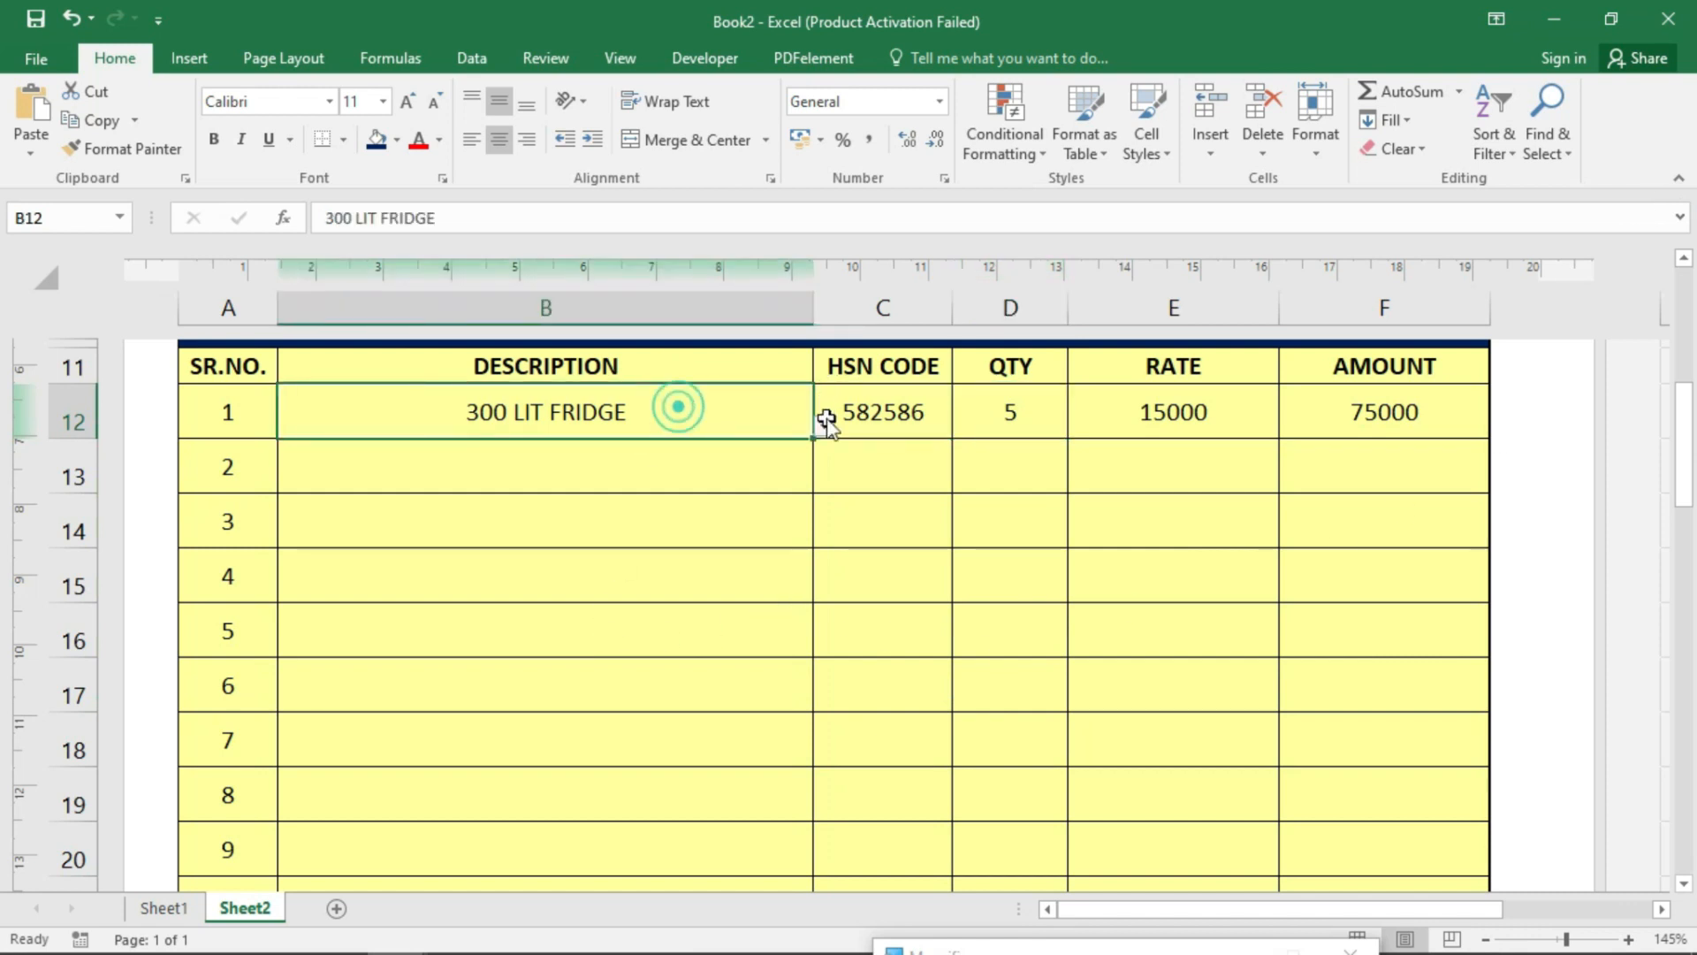
pyautogui.click(824, 425)
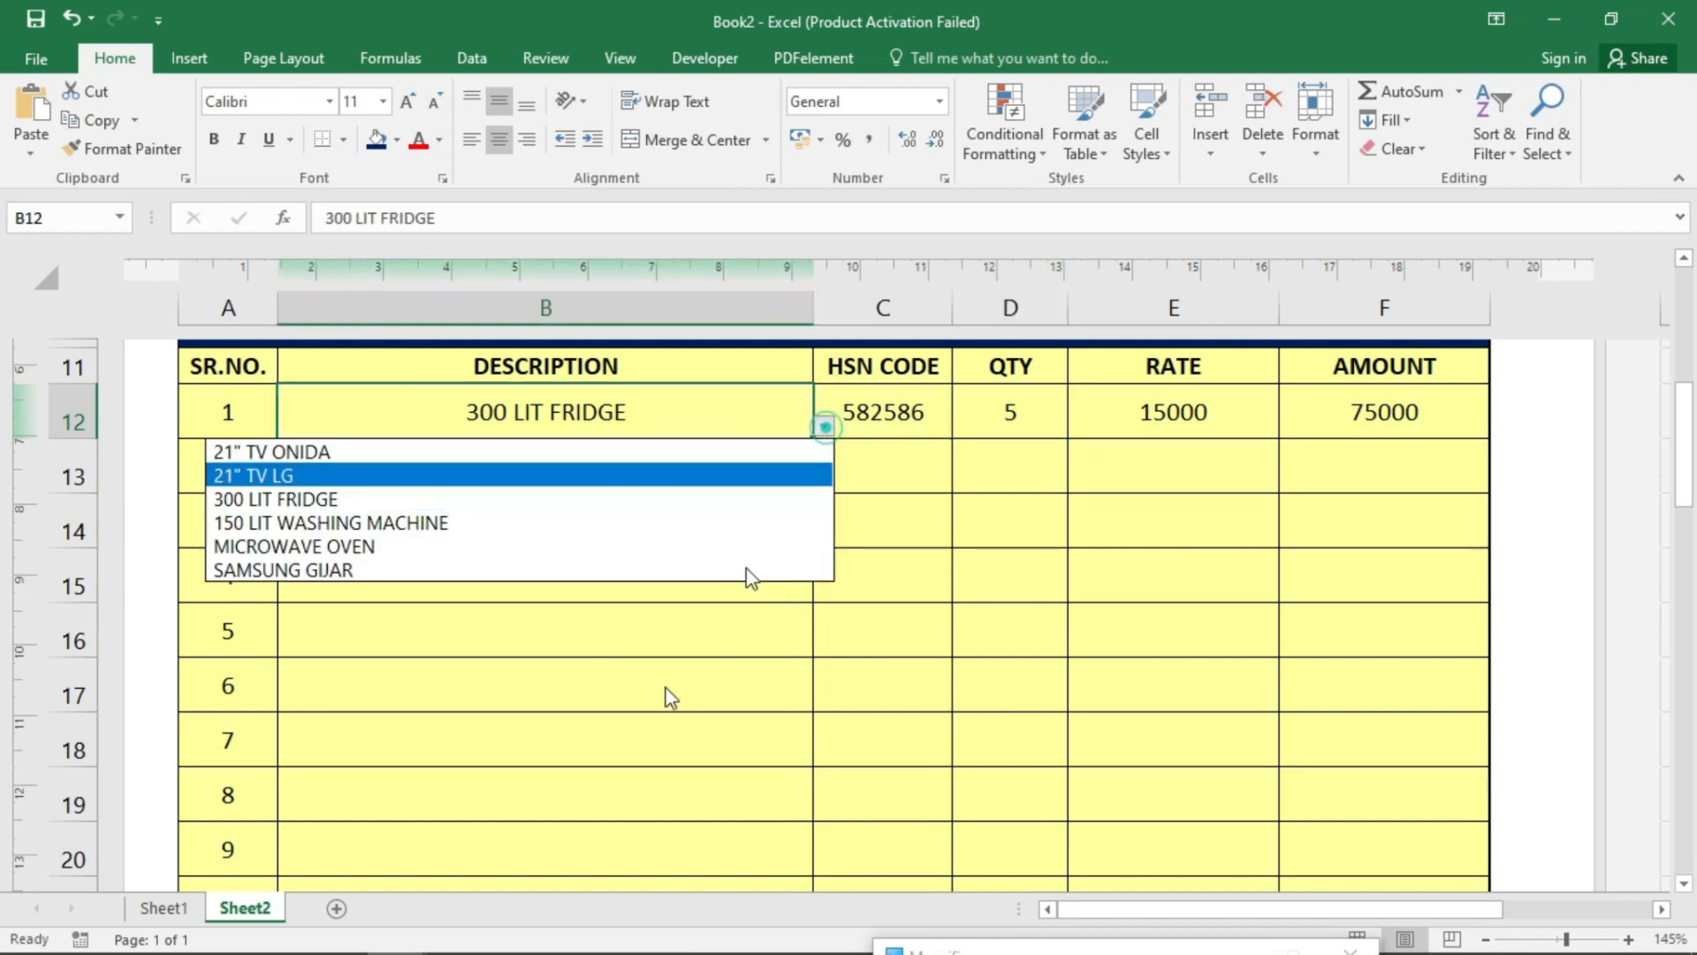
pyautogui.click(311, 474)
pyautogui.click(884, 419)
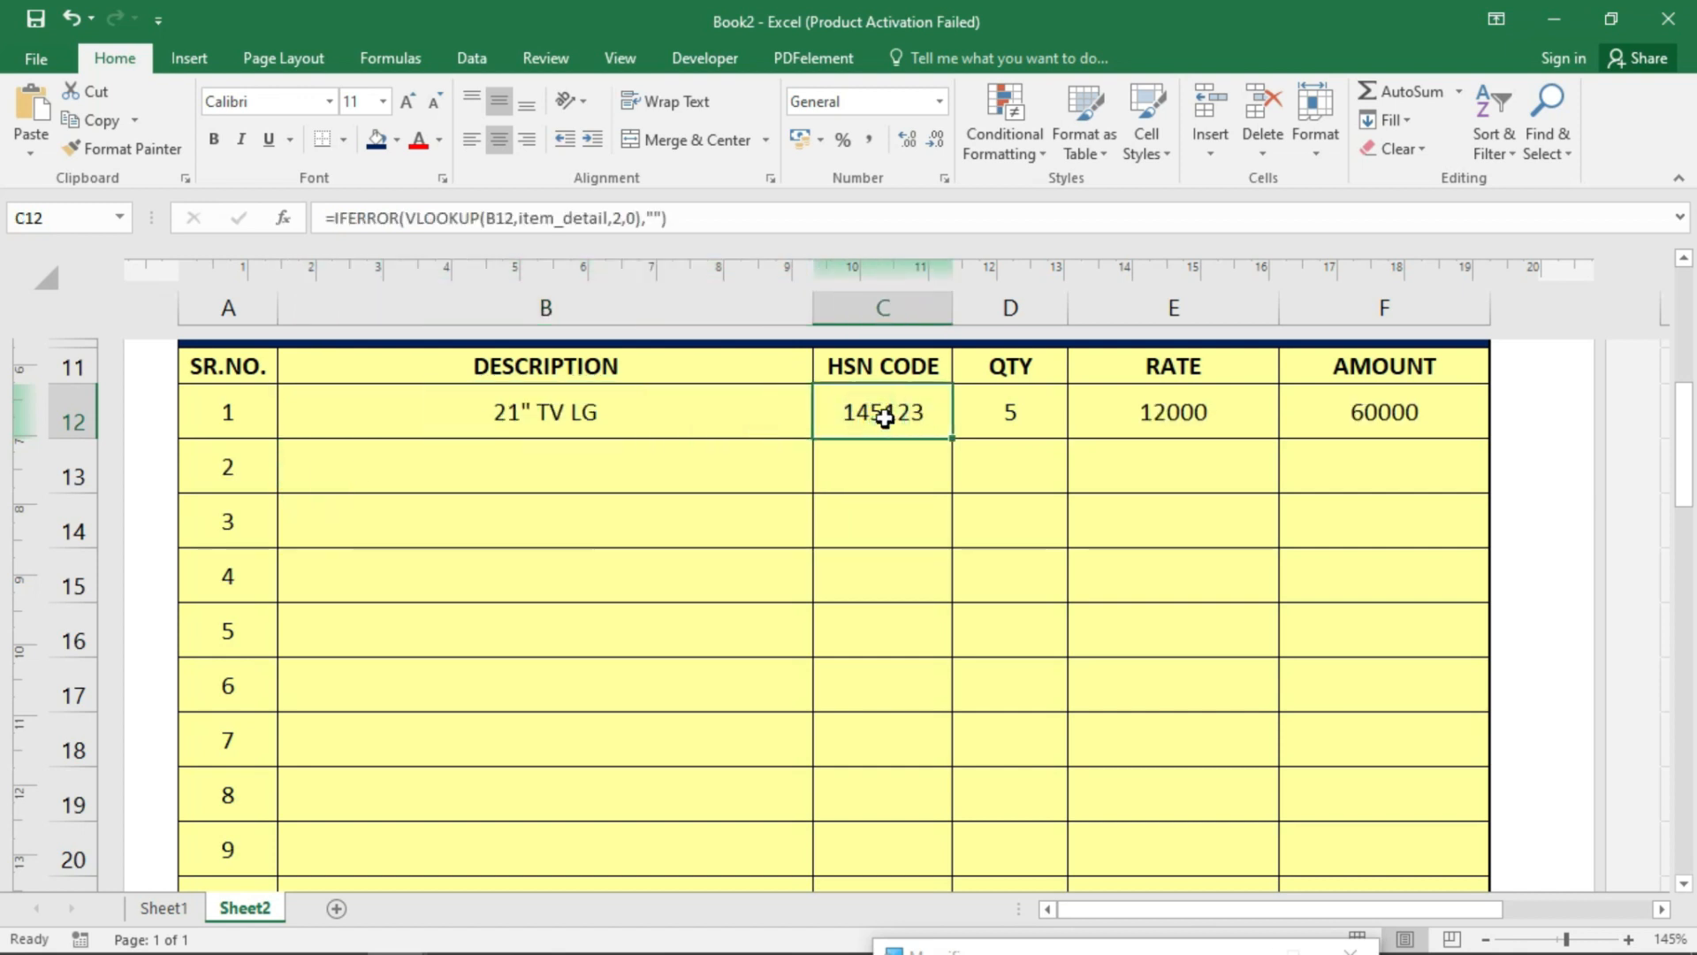
pyautogui.click(1015, 389)
pyautogui.write('10')
pyautogui.press('Return')
# - Check the rate, amount, total, CGST and SGST formulas for the new item
pyautogui.click(1240, 421)
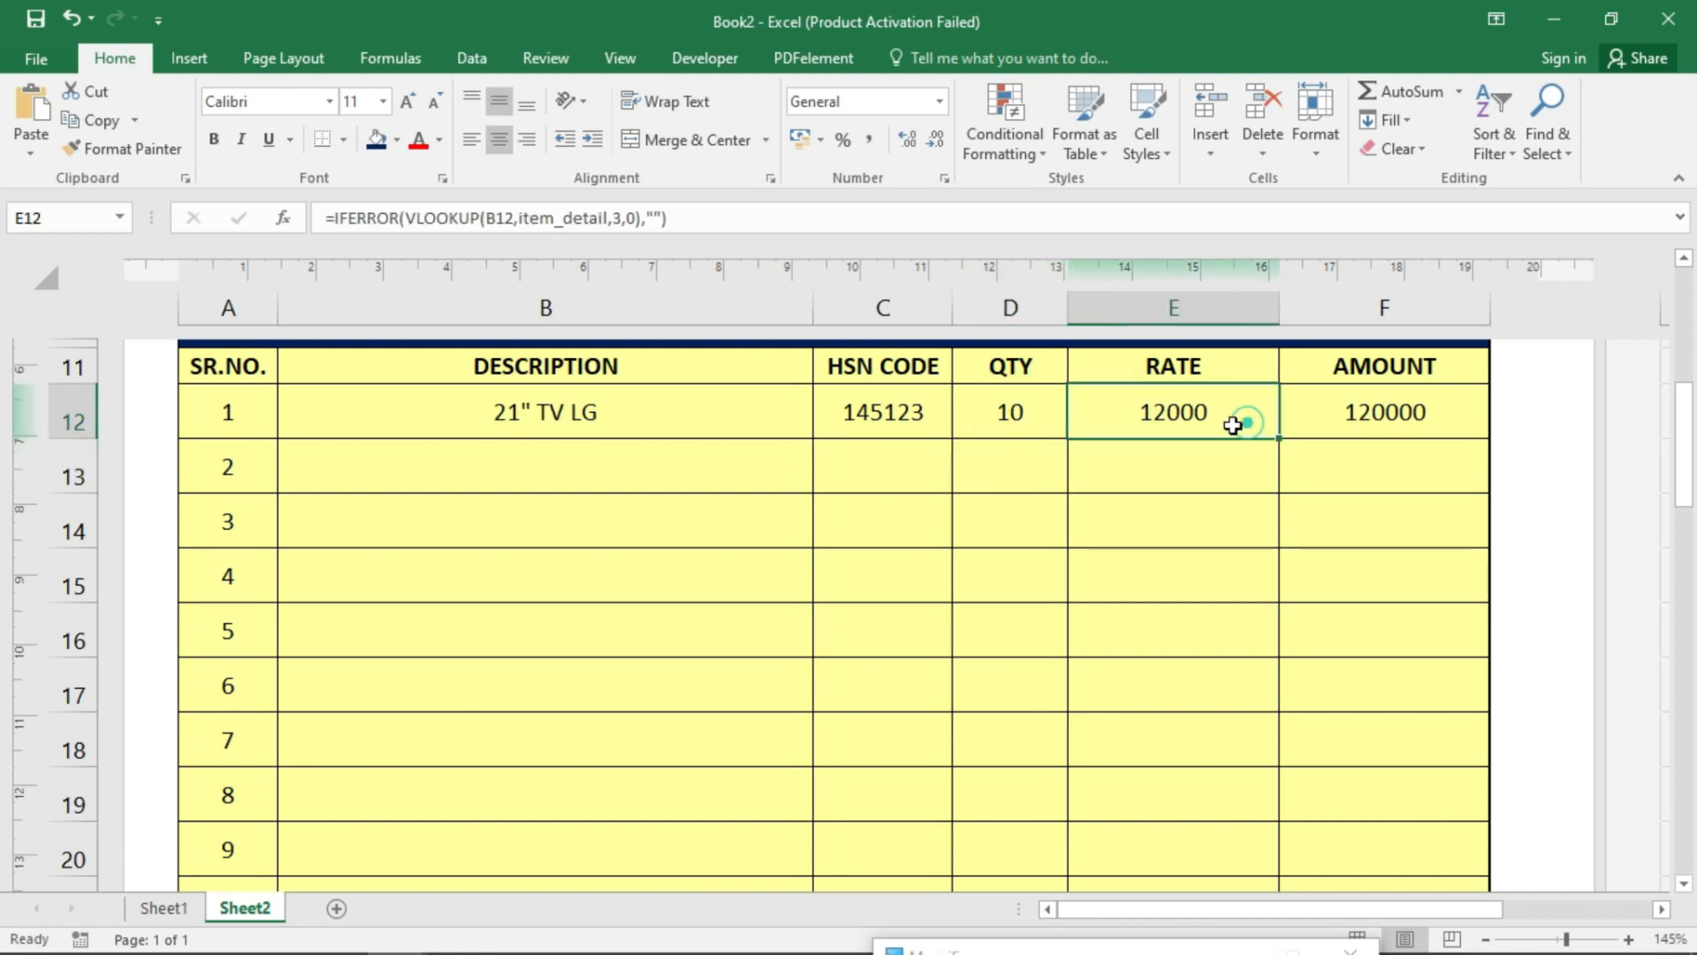
pyautogui.click(1409, 420)
pyautogui.scroll(-5, 1361, 553)
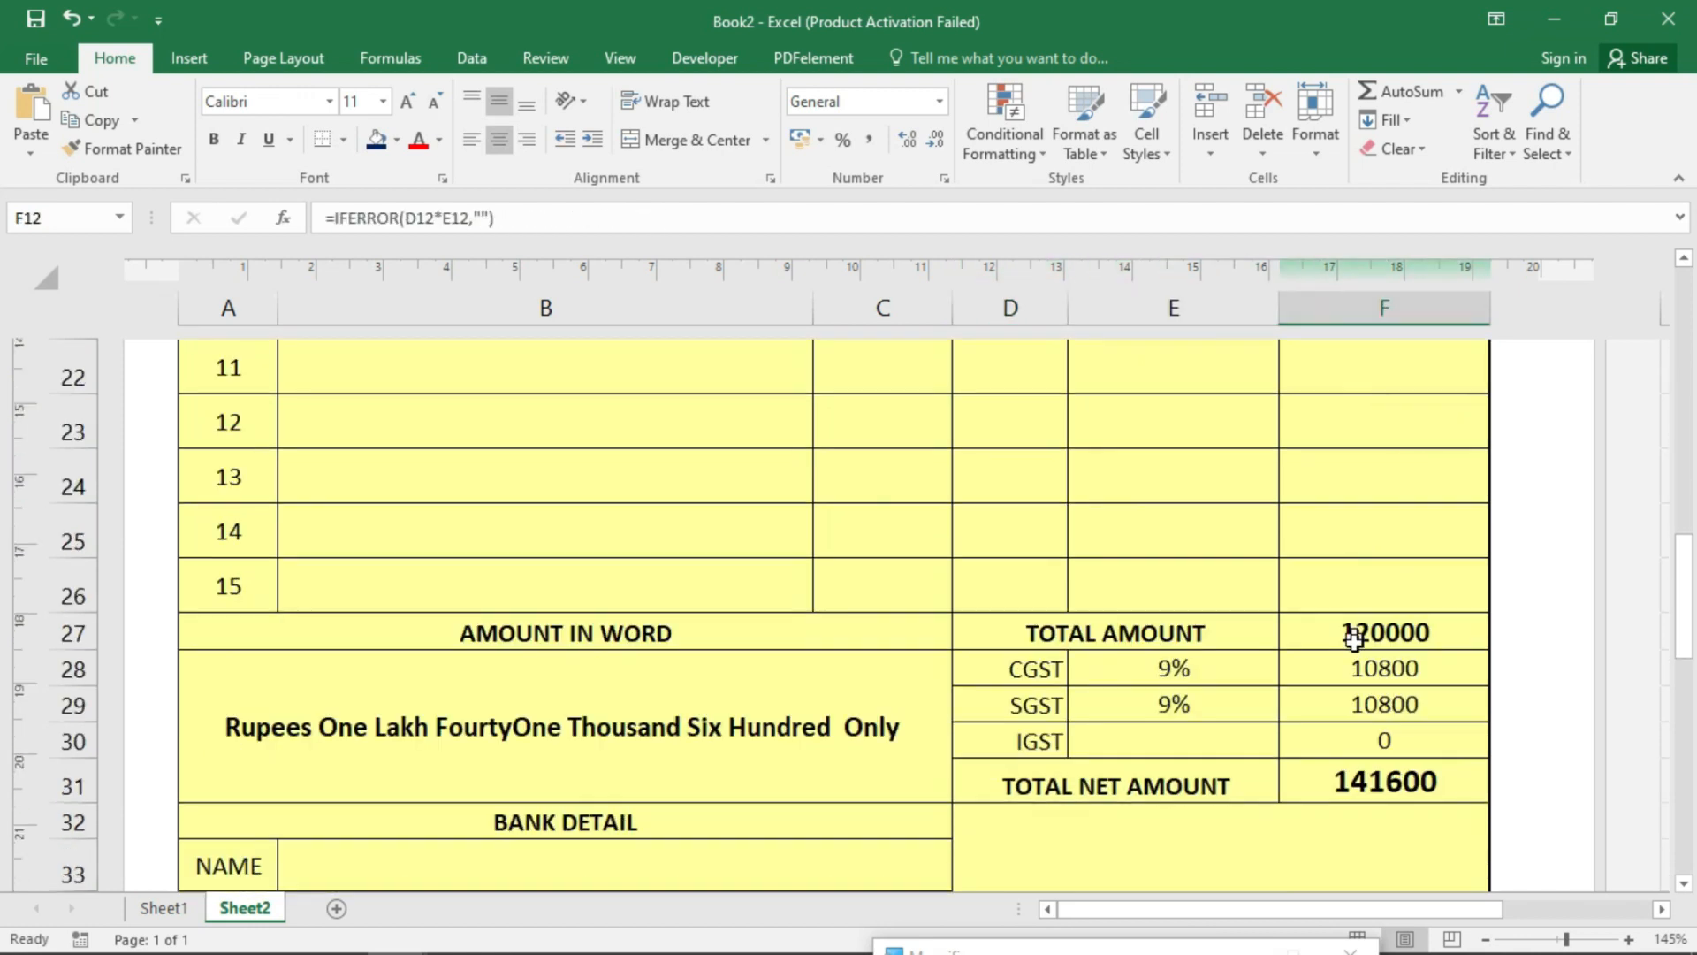
pyautogui.click(1375, 469)
pyautogui.click(1393, 505)
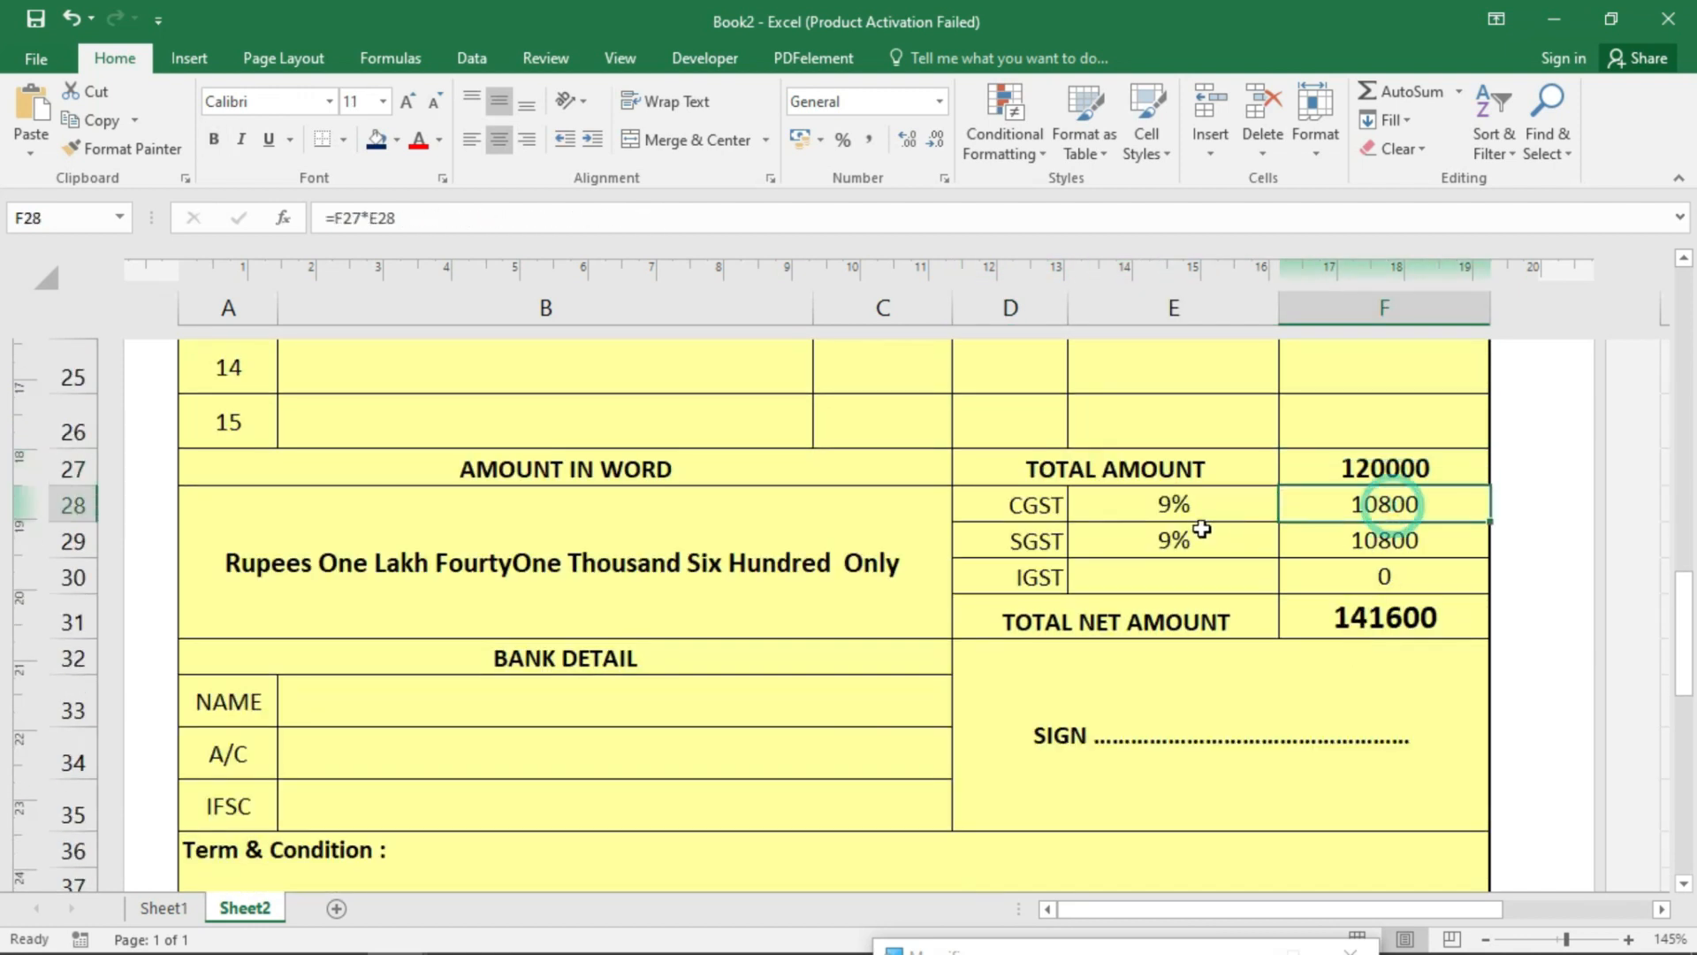
pyautogui.click(1397, 541)
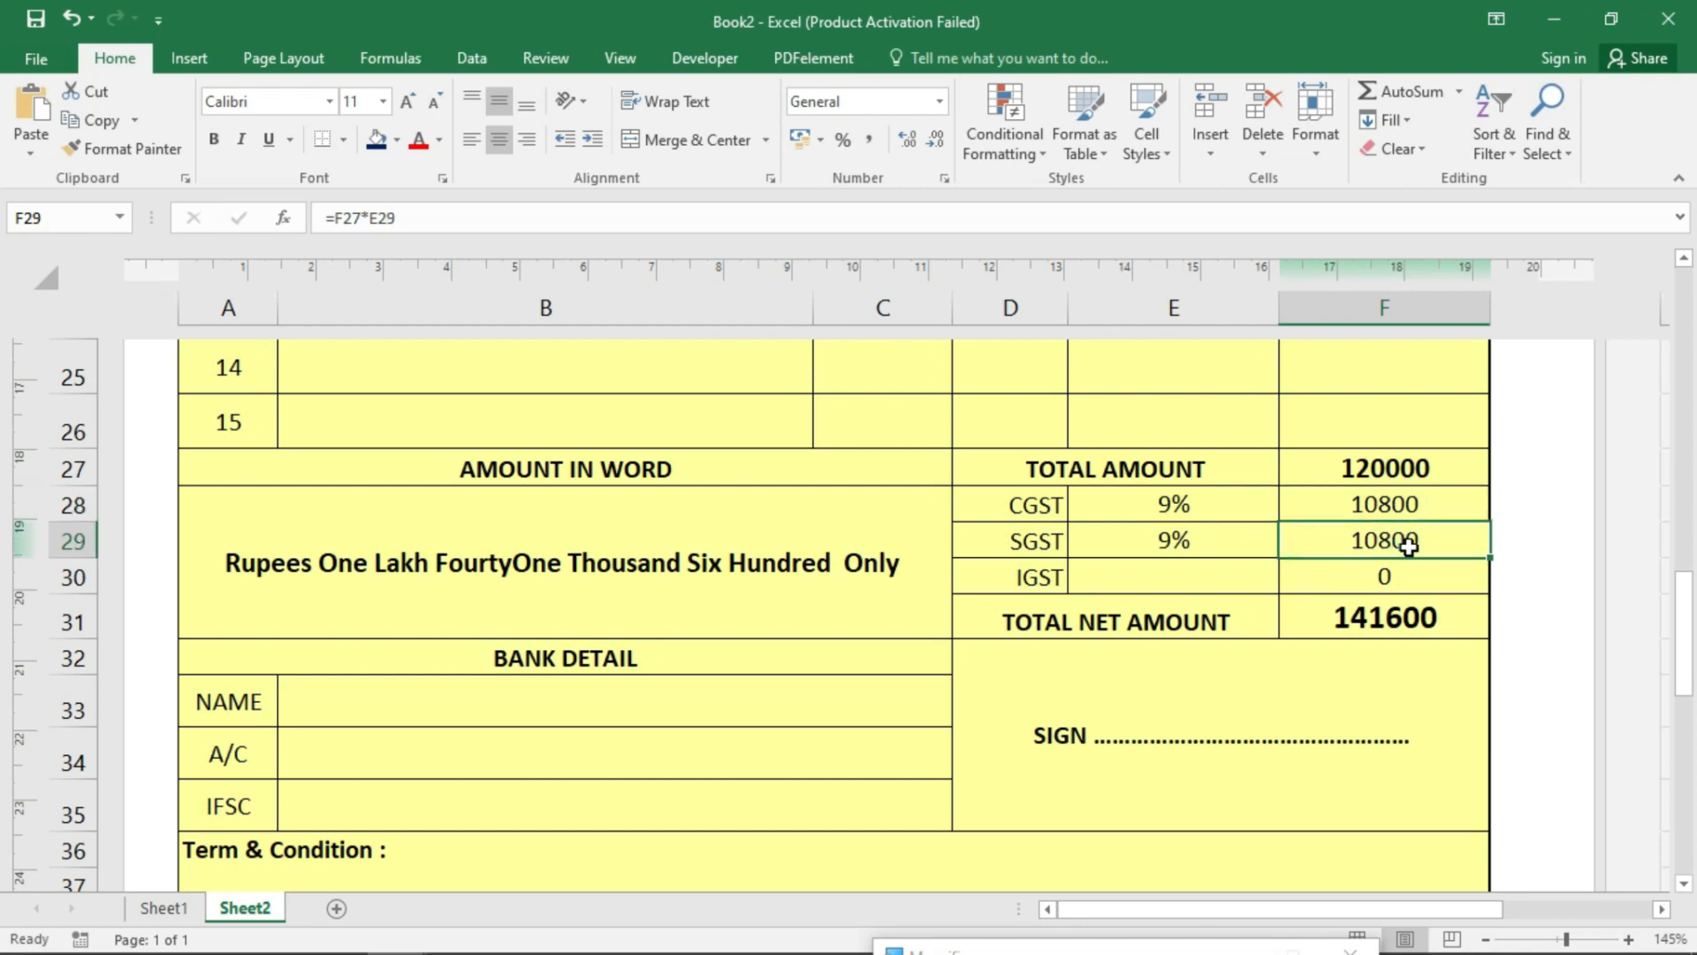
# - Review the GST rate list, CGST and SGST amounts, net total and amount in words
pyautogui.click(1225, 505)
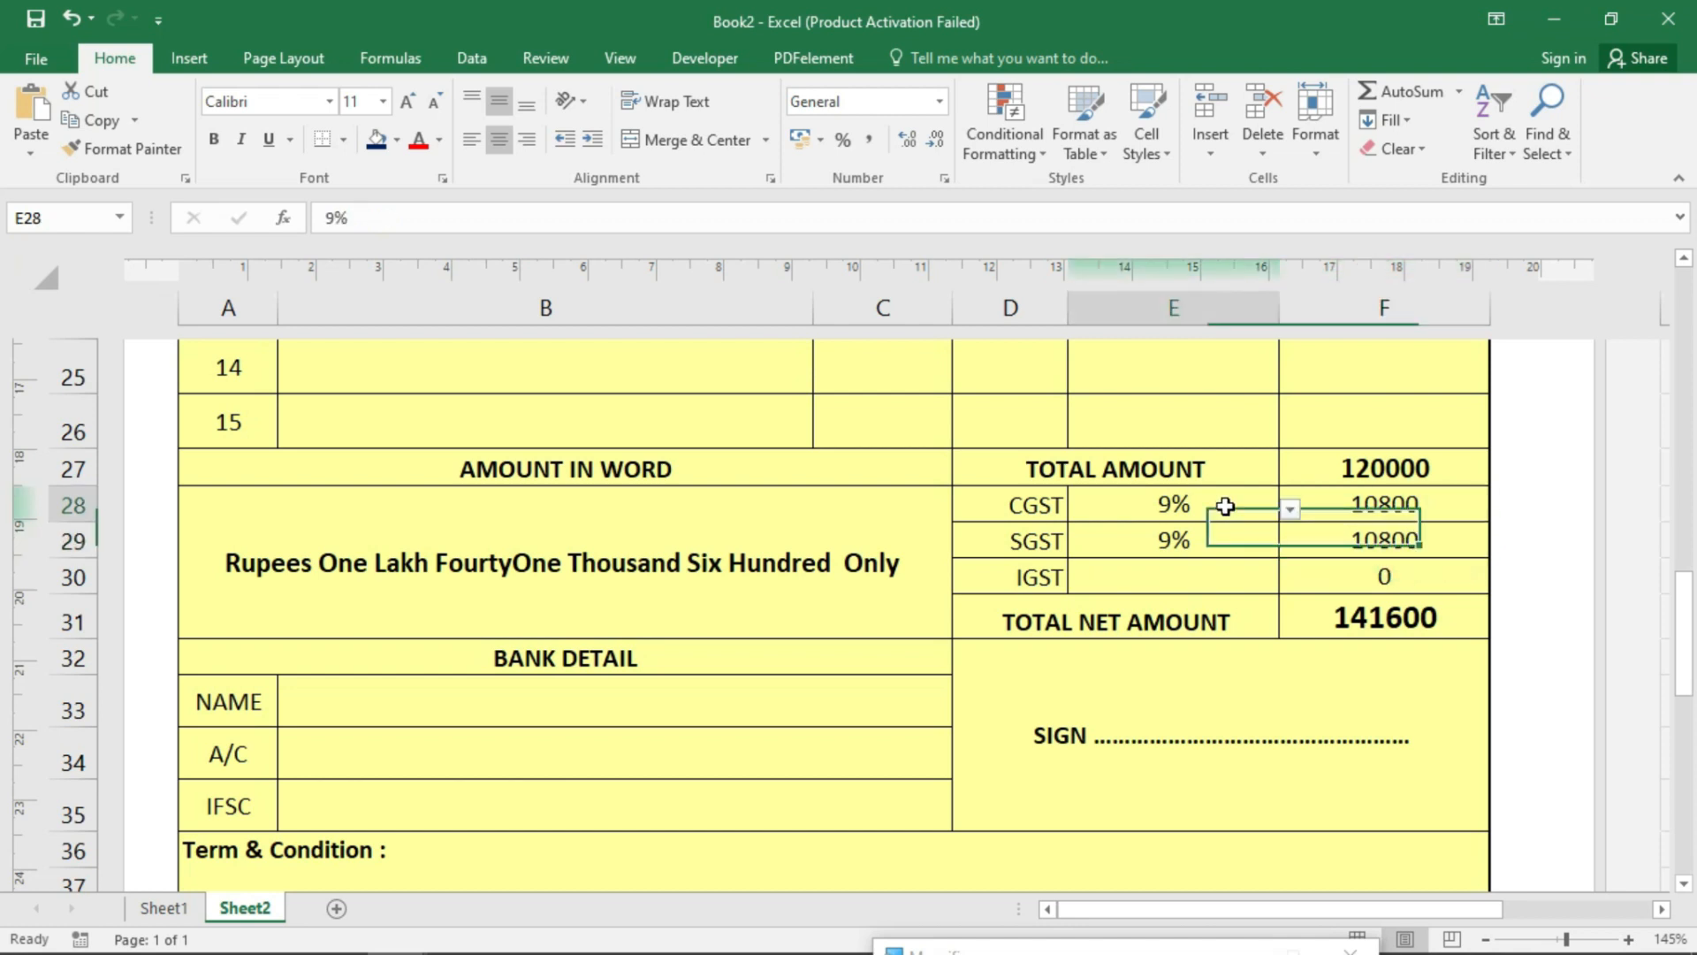
pyautogui.click(1289, 509)
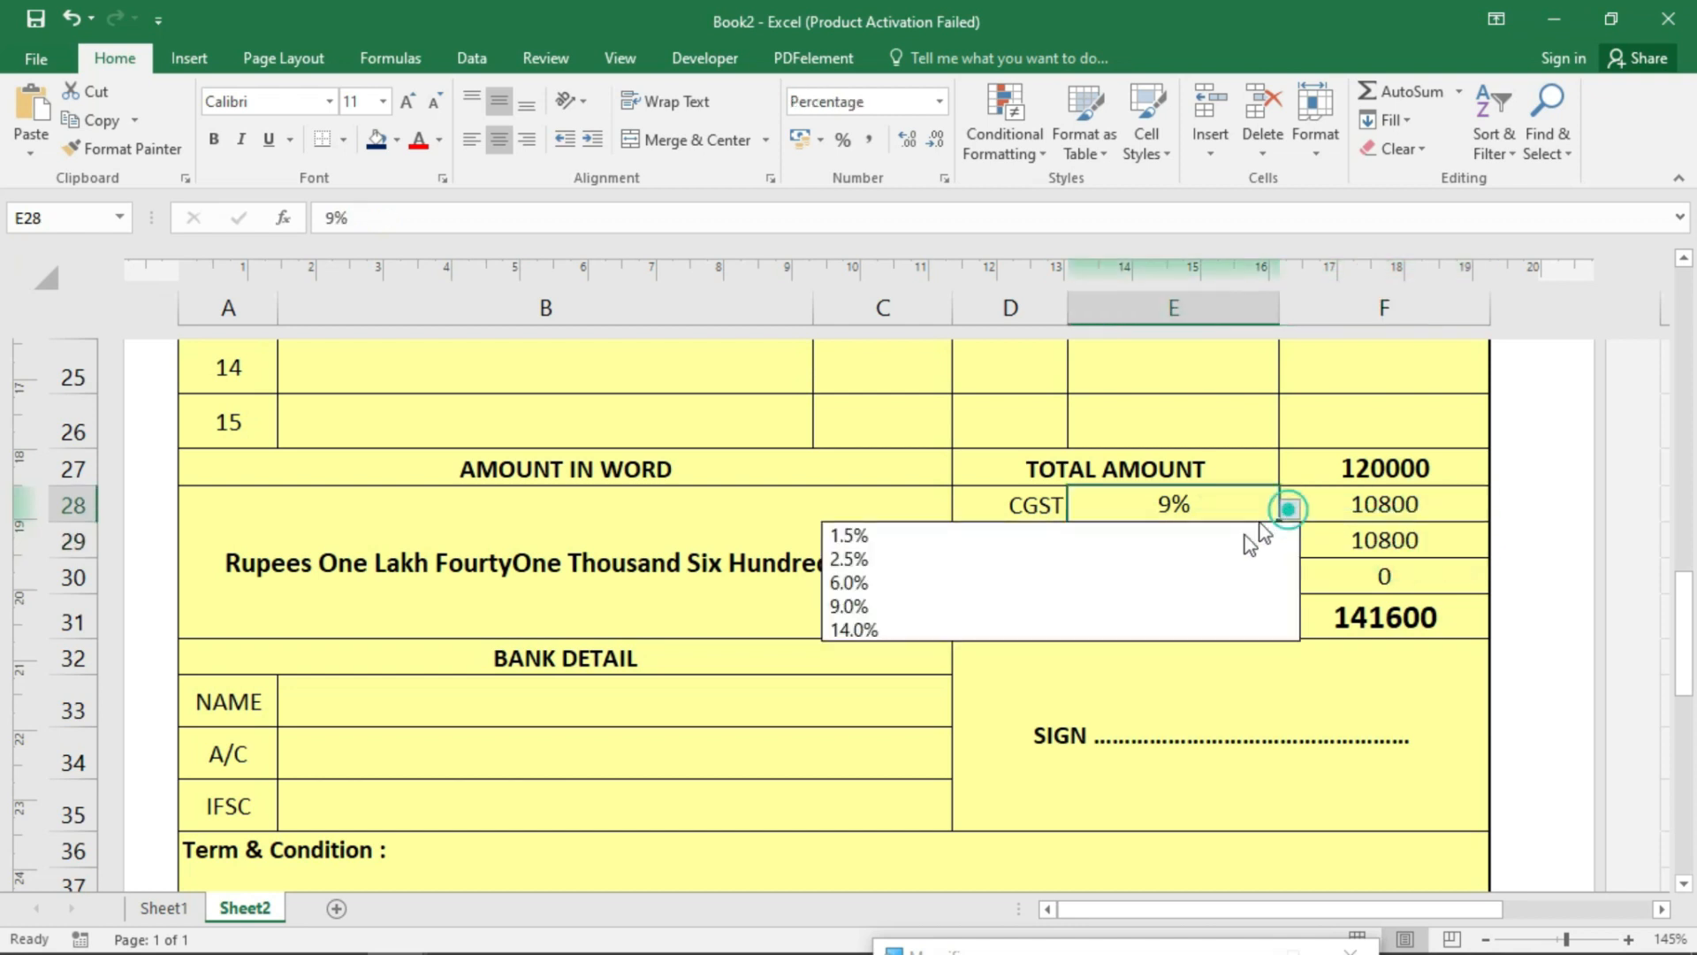
pyautogui.click(1377, 540)
pyautogui.click(1435, 509)
pyautogui.click(1428, 550)
pyautogui.click(1421, 616)
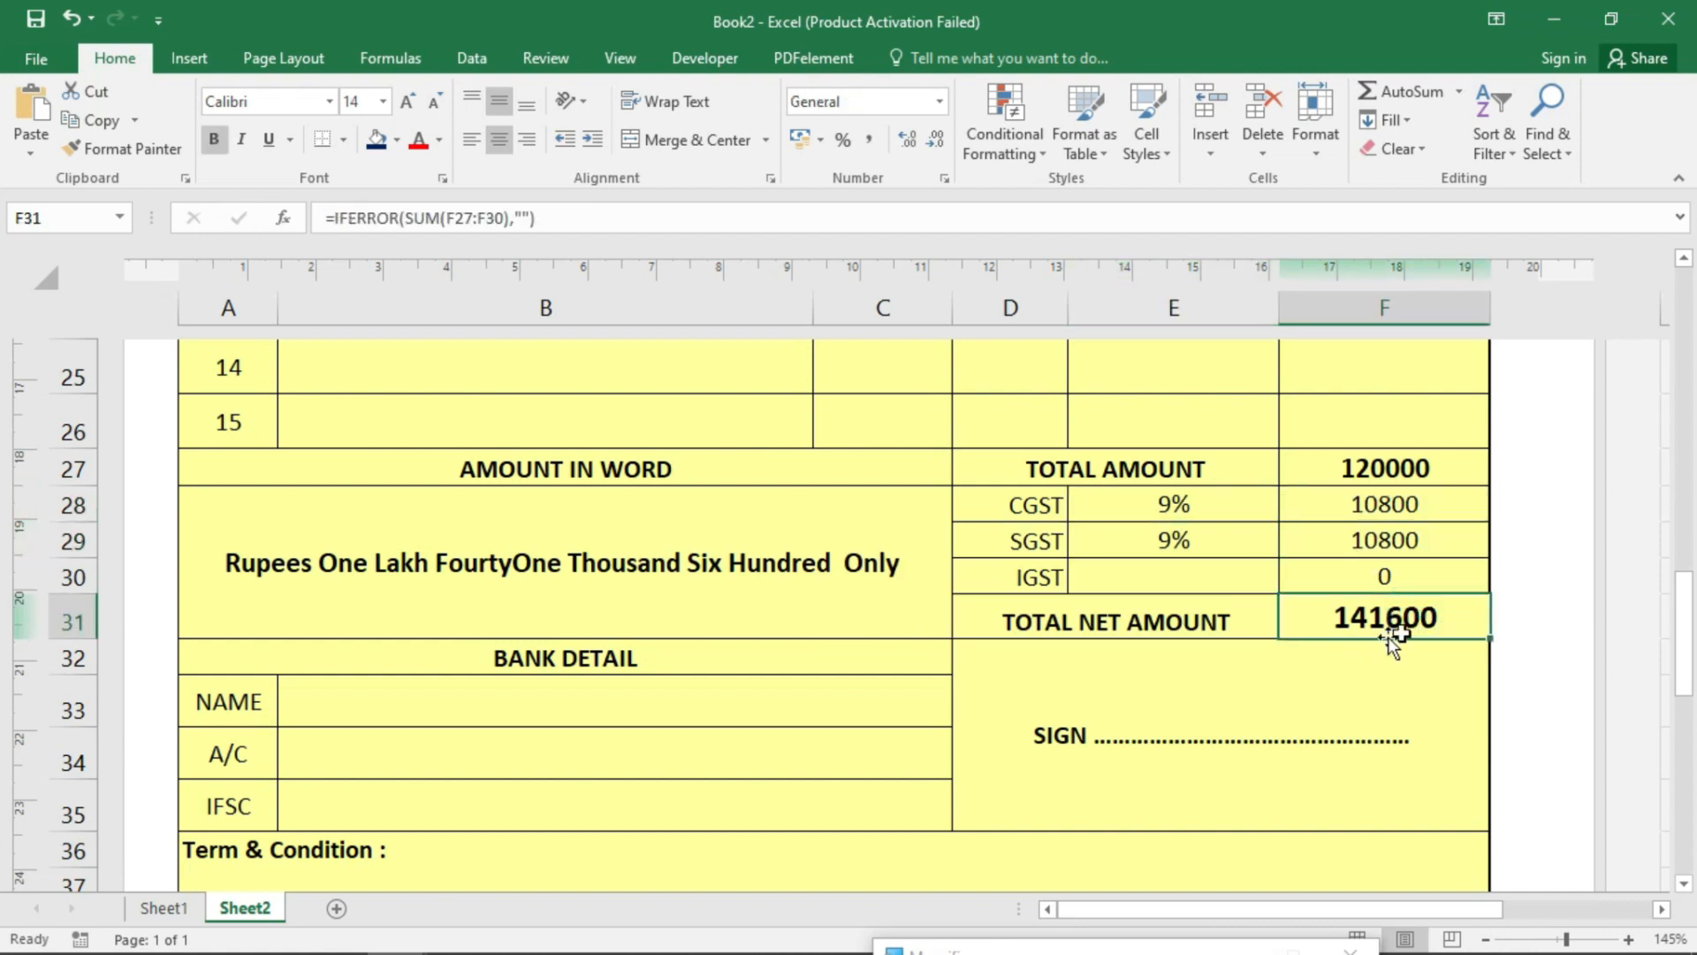
pyautogui.click(430, 586)
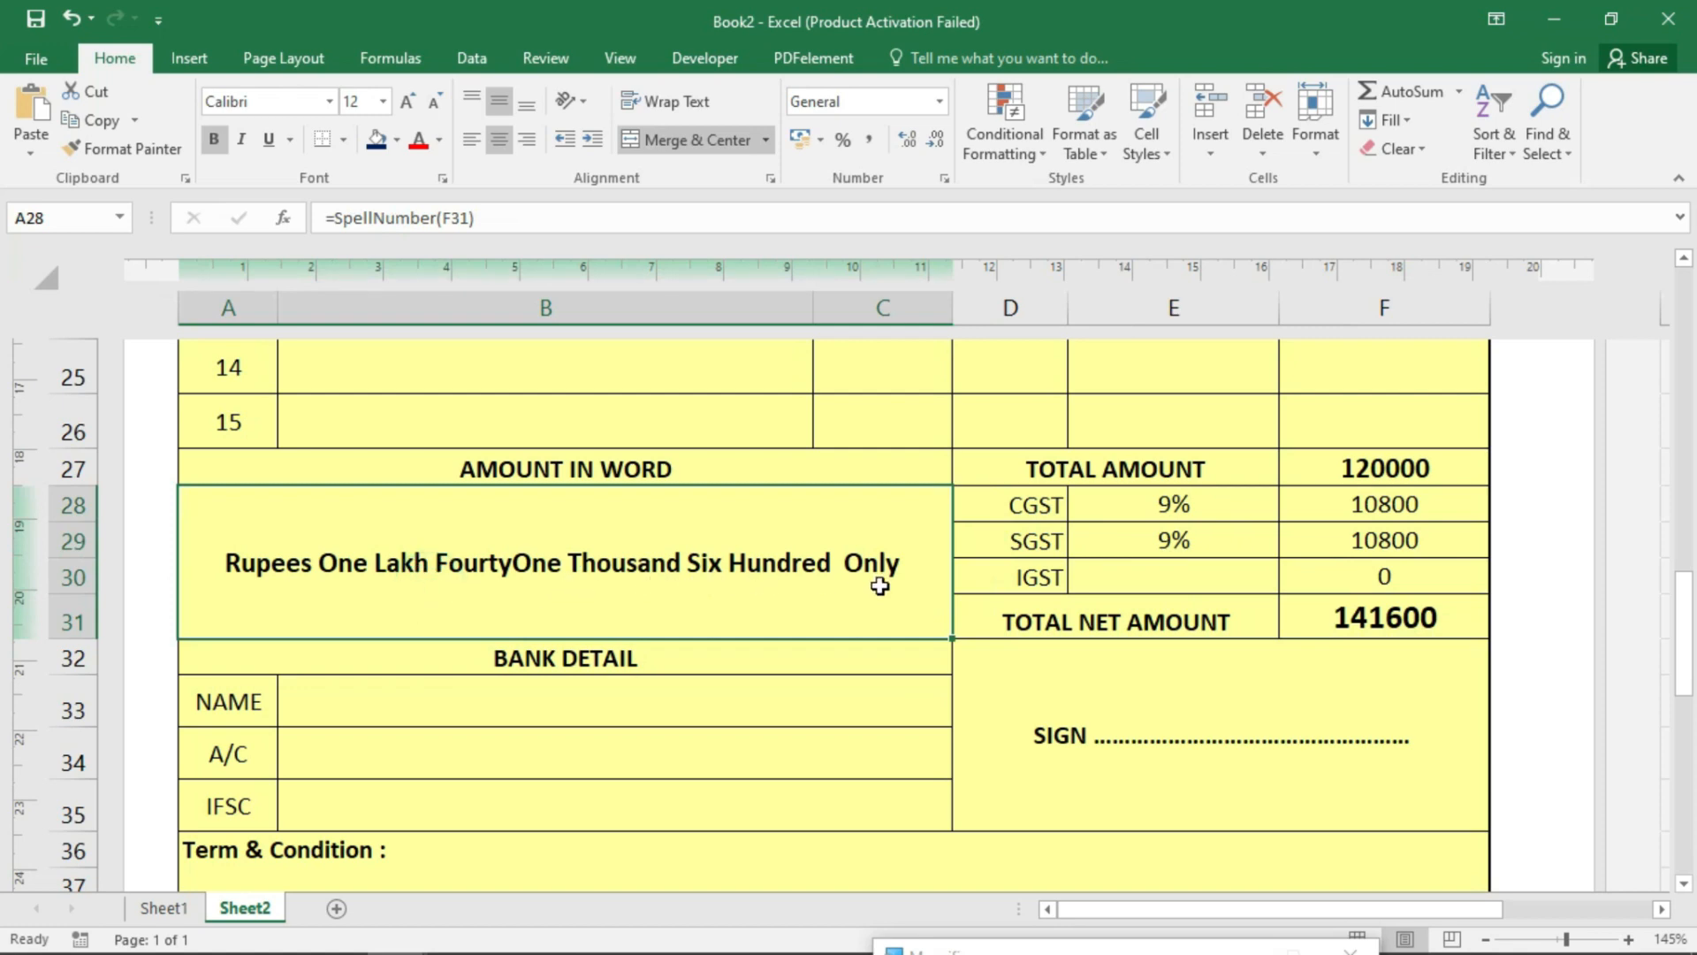
# - Scroll through the invoice reviewing the bank details and item table
pyautogui.click(633, 680)
pyautogui.scroll(-2, 705, 739)
pyautogui.scroll(3, 698, 727)
pyautogui.scroll(6, 698, 725)
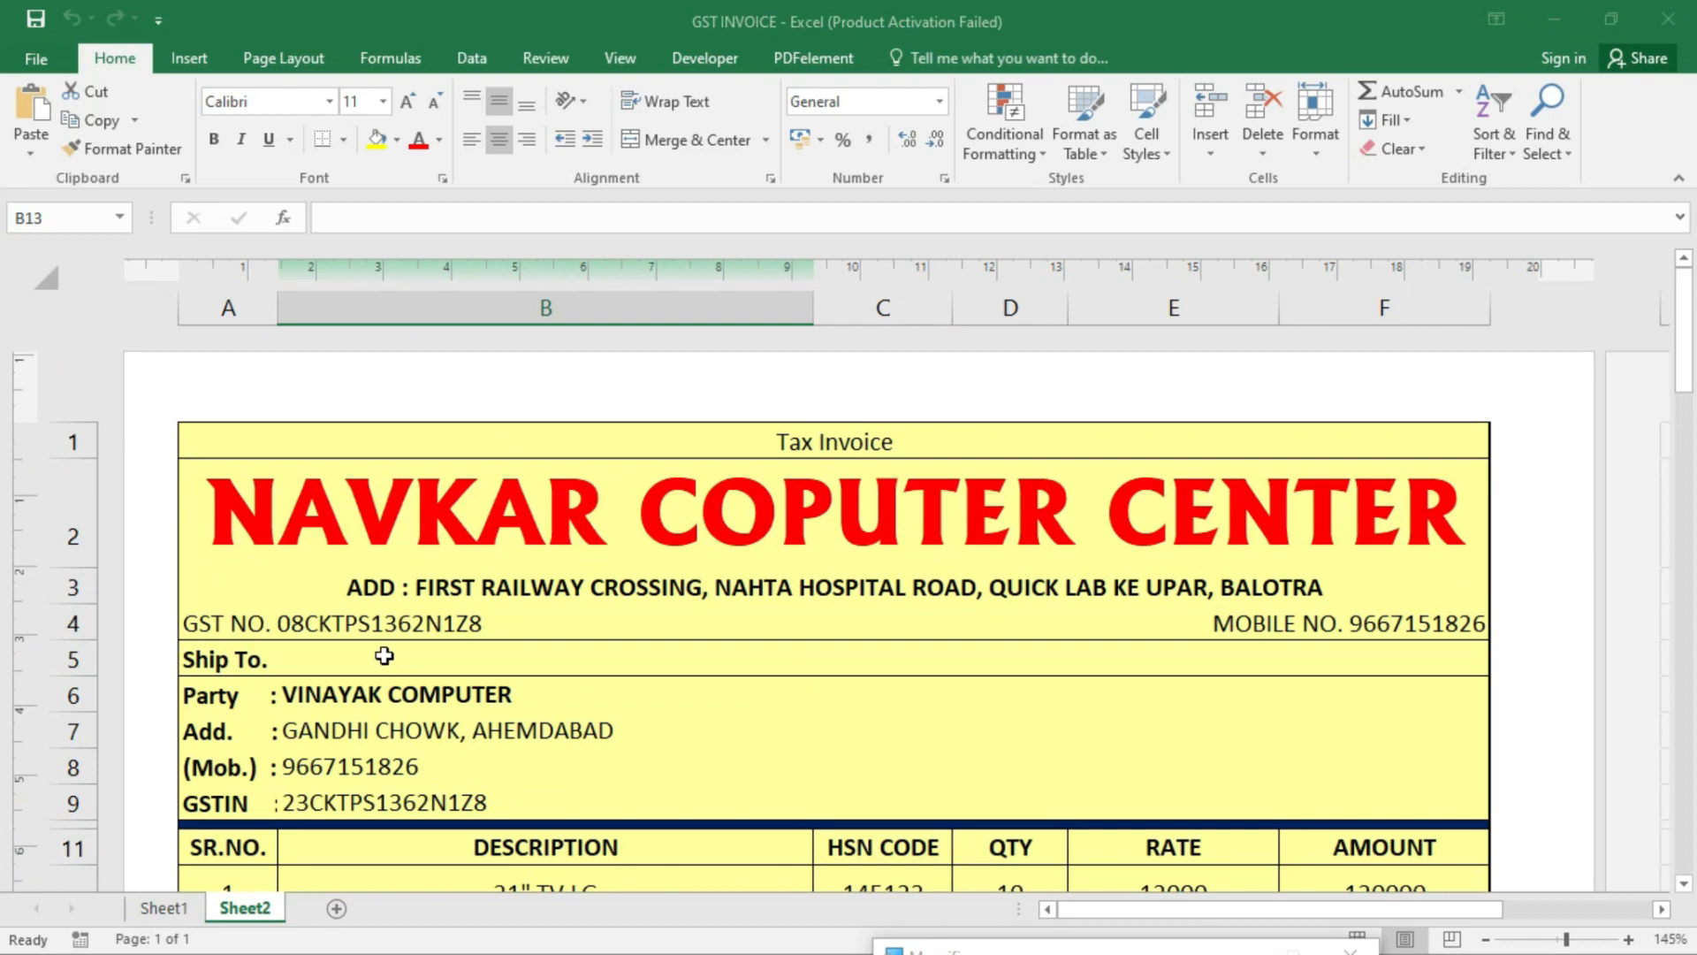
pyautogui.scroll(-4, 385, 625)
pyautogui.scroll(-6, 385, 625)
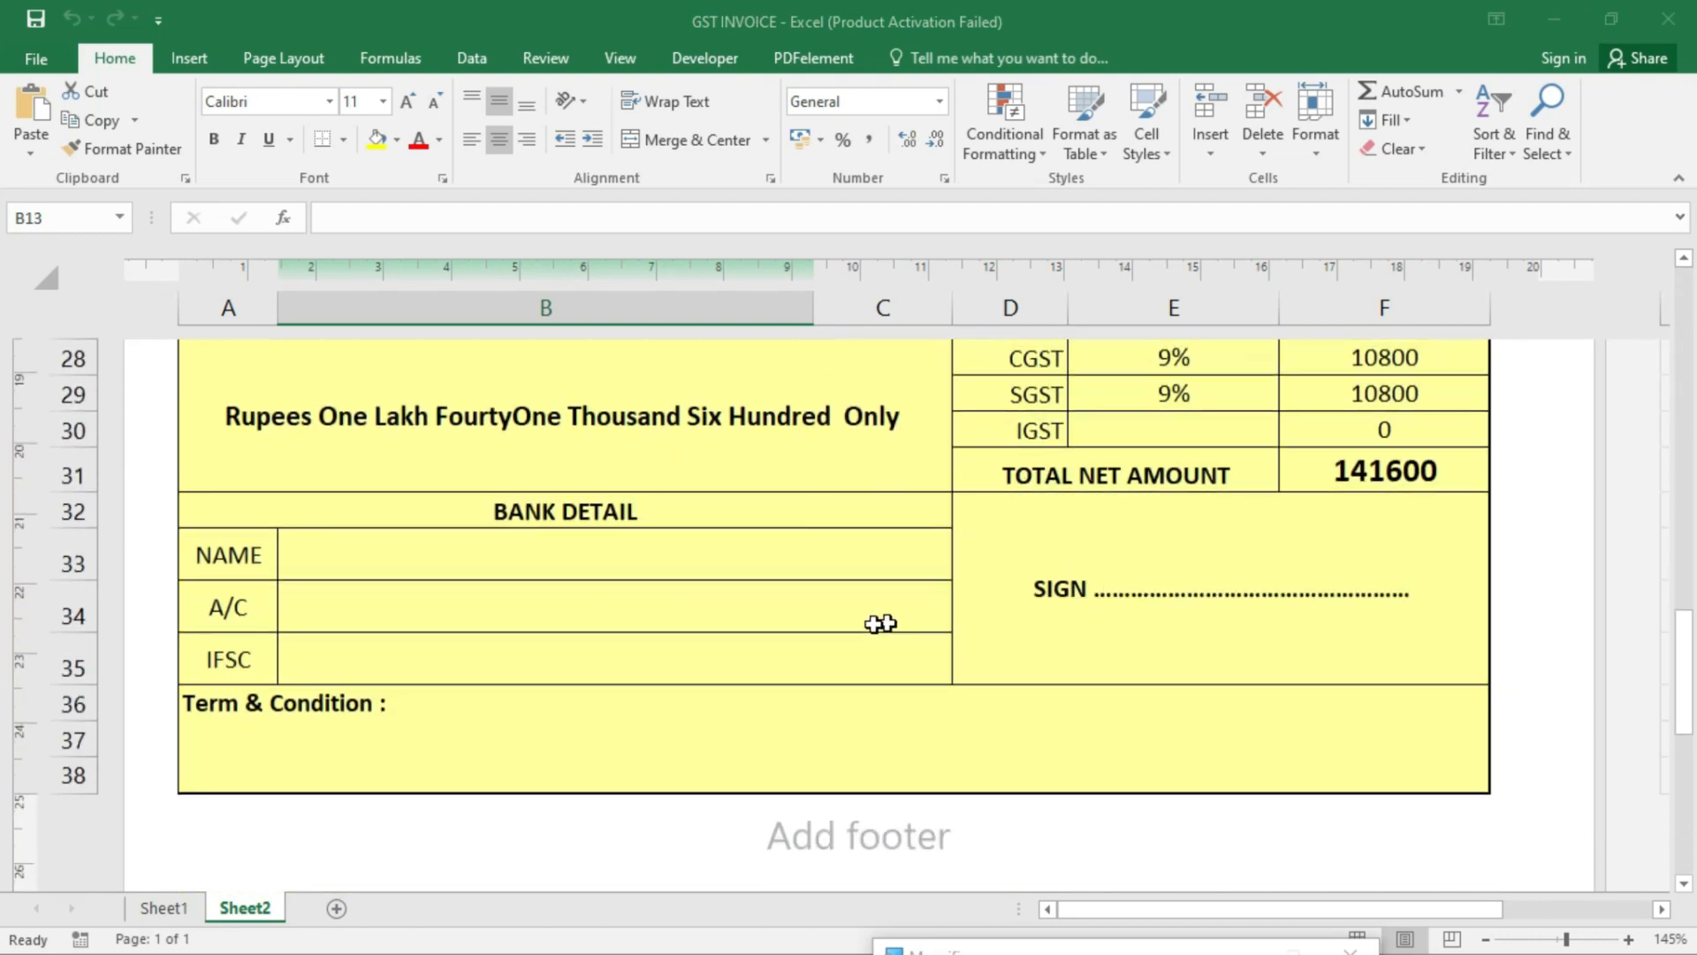
pyautogui.scroll(8, 1050, 688)
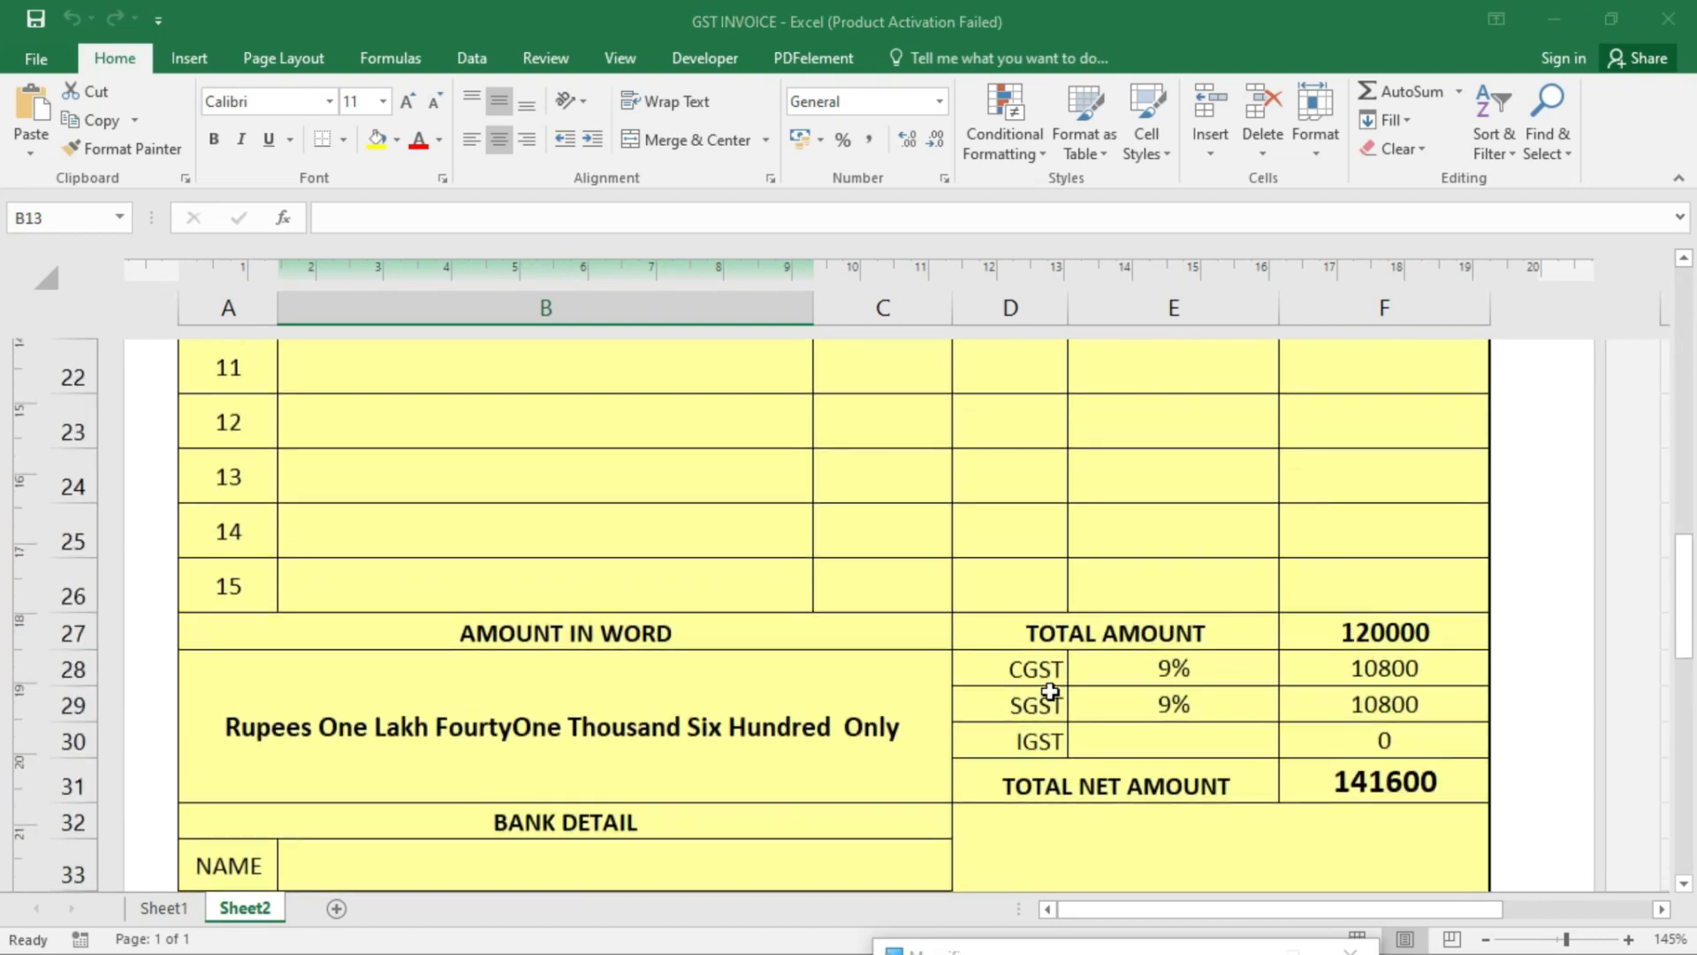
pyautogui.scroll(1, 806, 618)
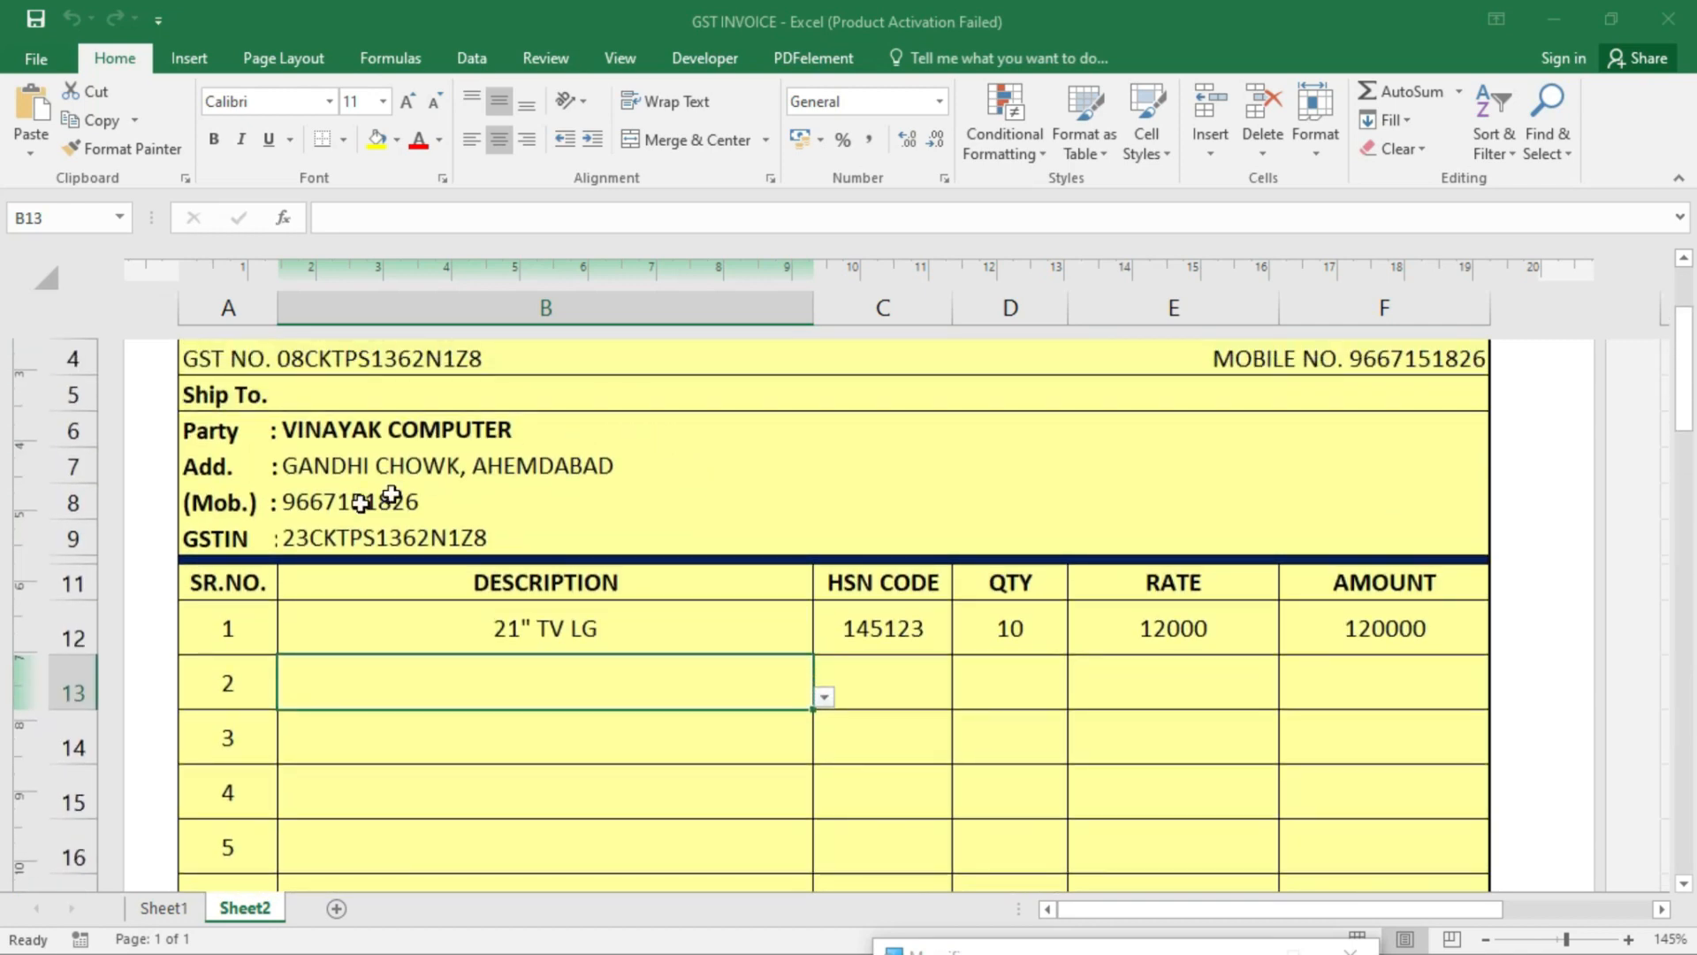
pyautogui.click(207, 585)
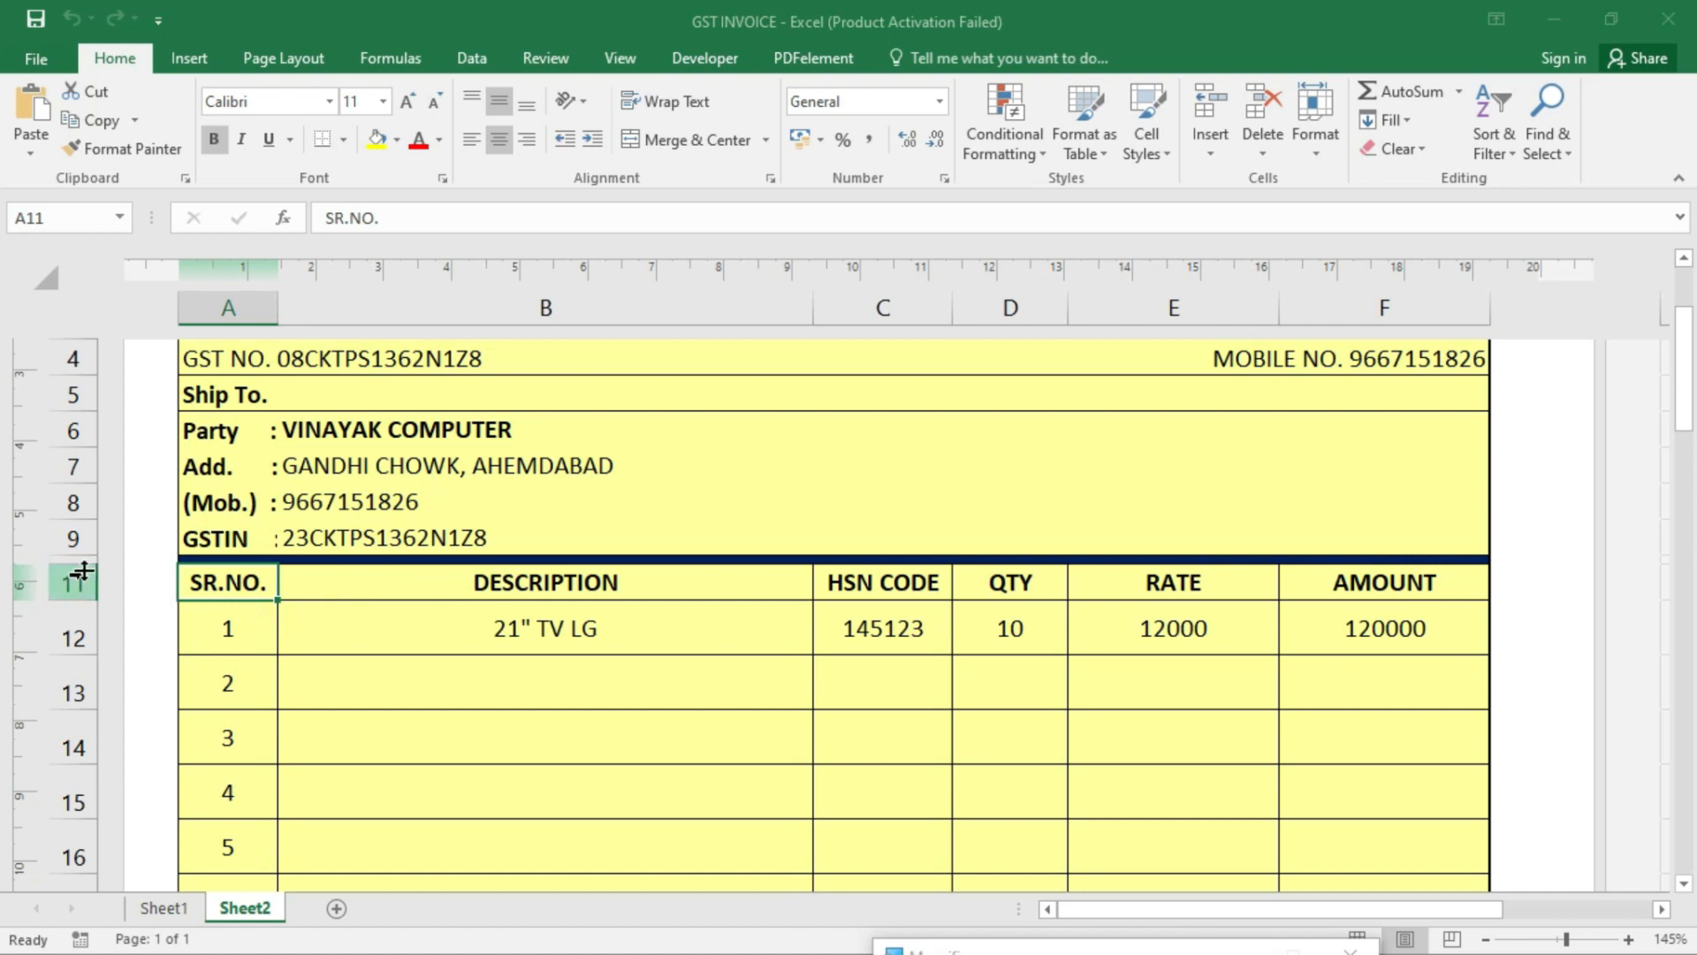
# - Insert two blank rows above the item table at row 10
pyautogui.rightClick(82, 558)
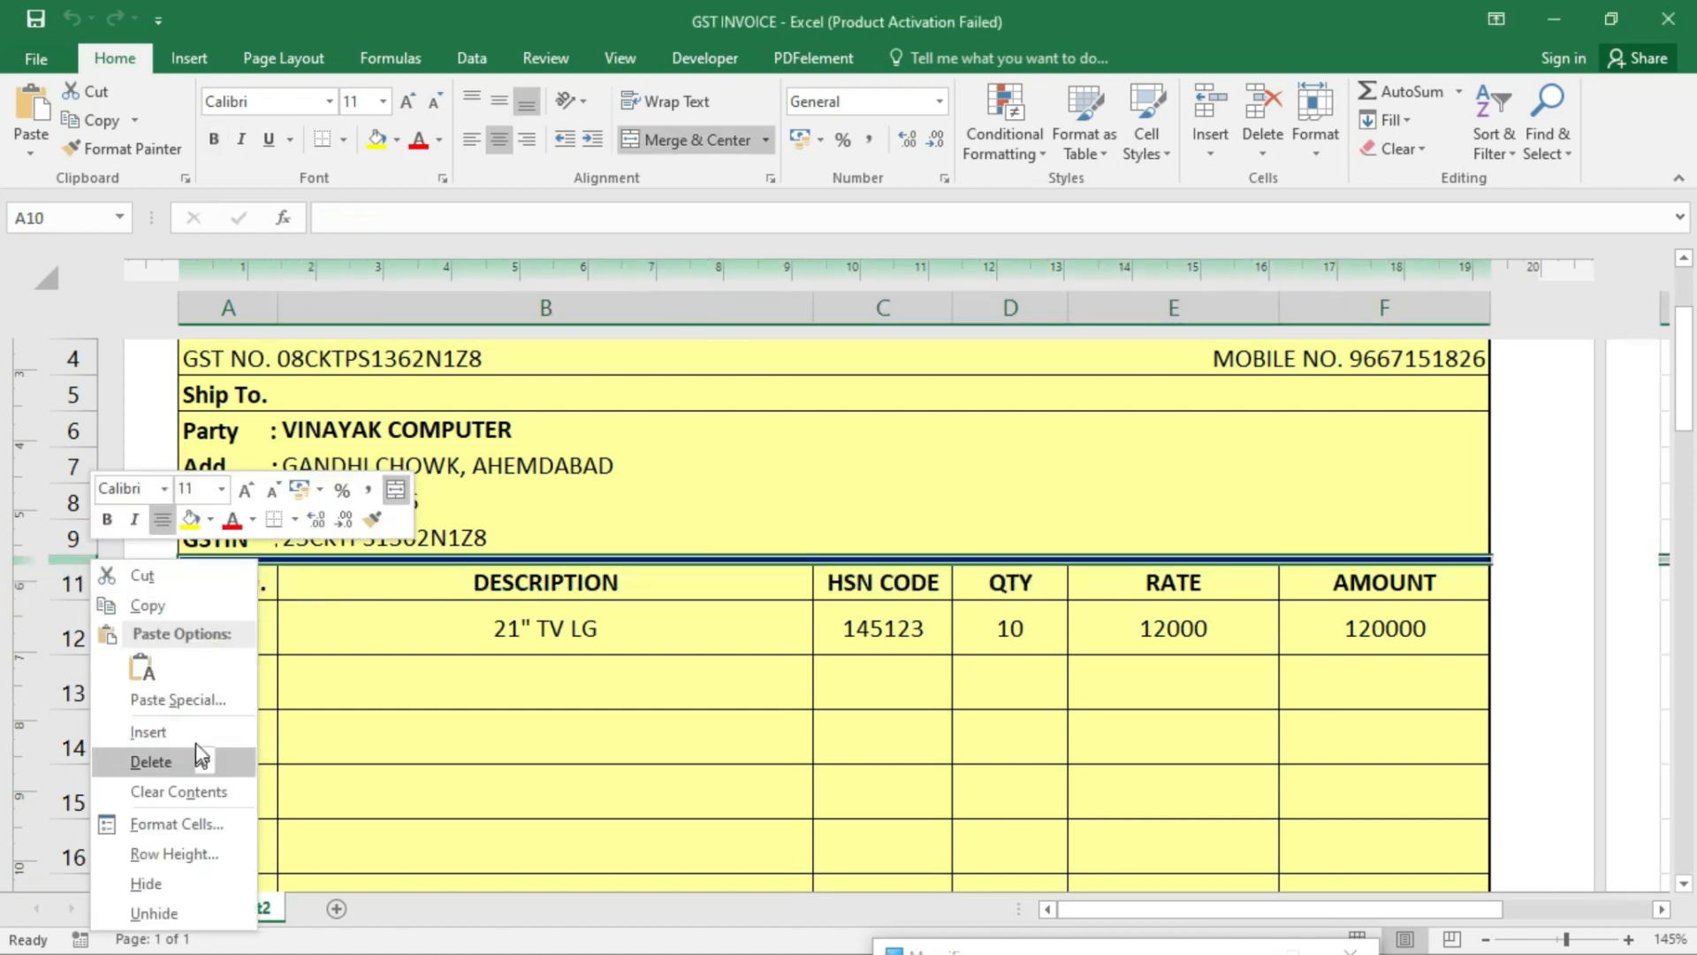
pyautogui.press('Escape')
pyautogui.click(198, 720)
pyautogui.click(318, 573)
pyautogui.click(76, 573)
pyautogui.rightClick(75, 573)
pyautogui.click(207, 733)
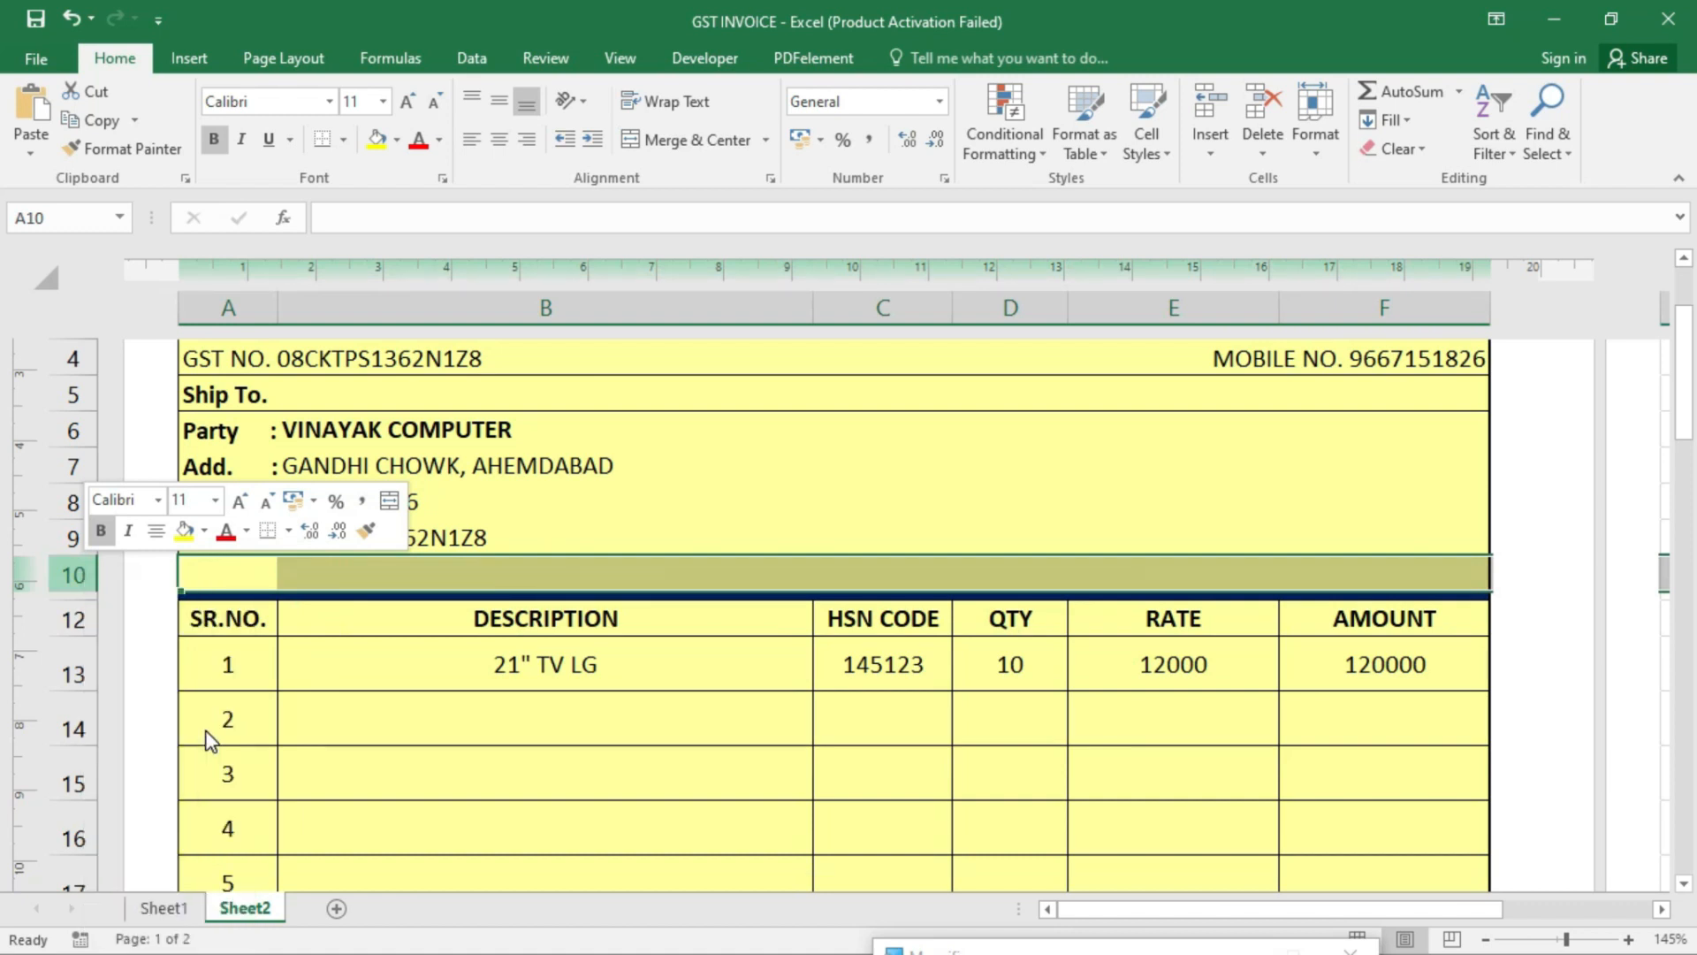
# - Merge A10:B10 into one cell
pyautogui.click(430, 577)
pyautogui.click(576, 597)
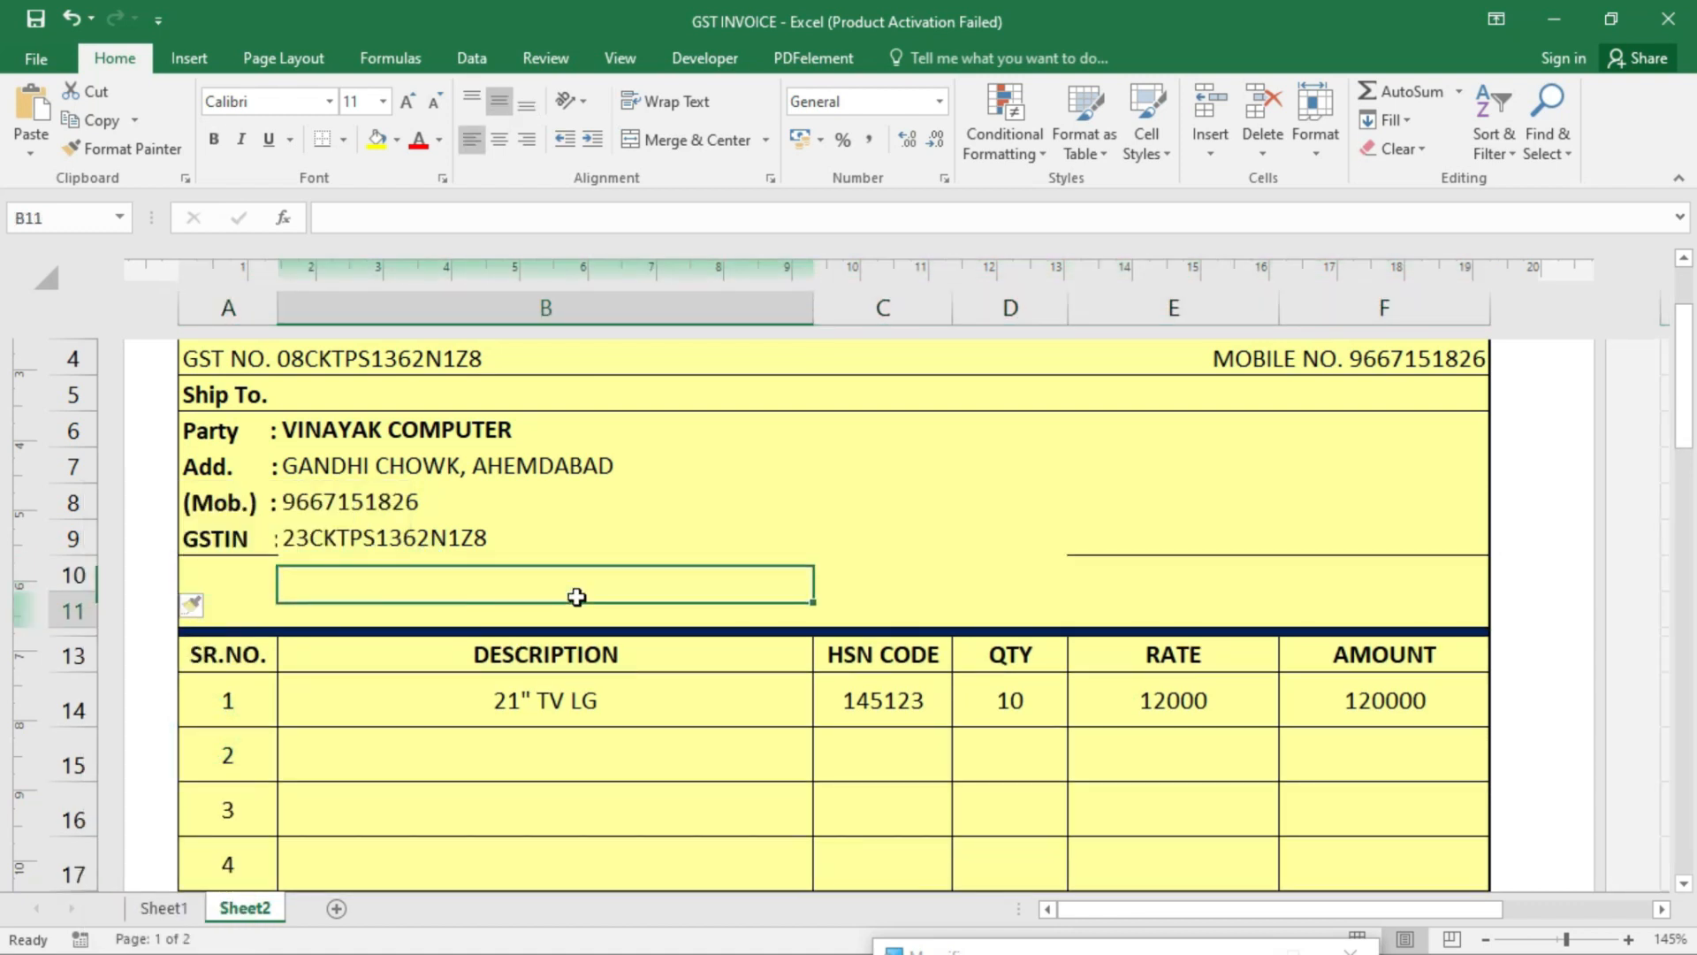
pyautogui.click(242, 572)
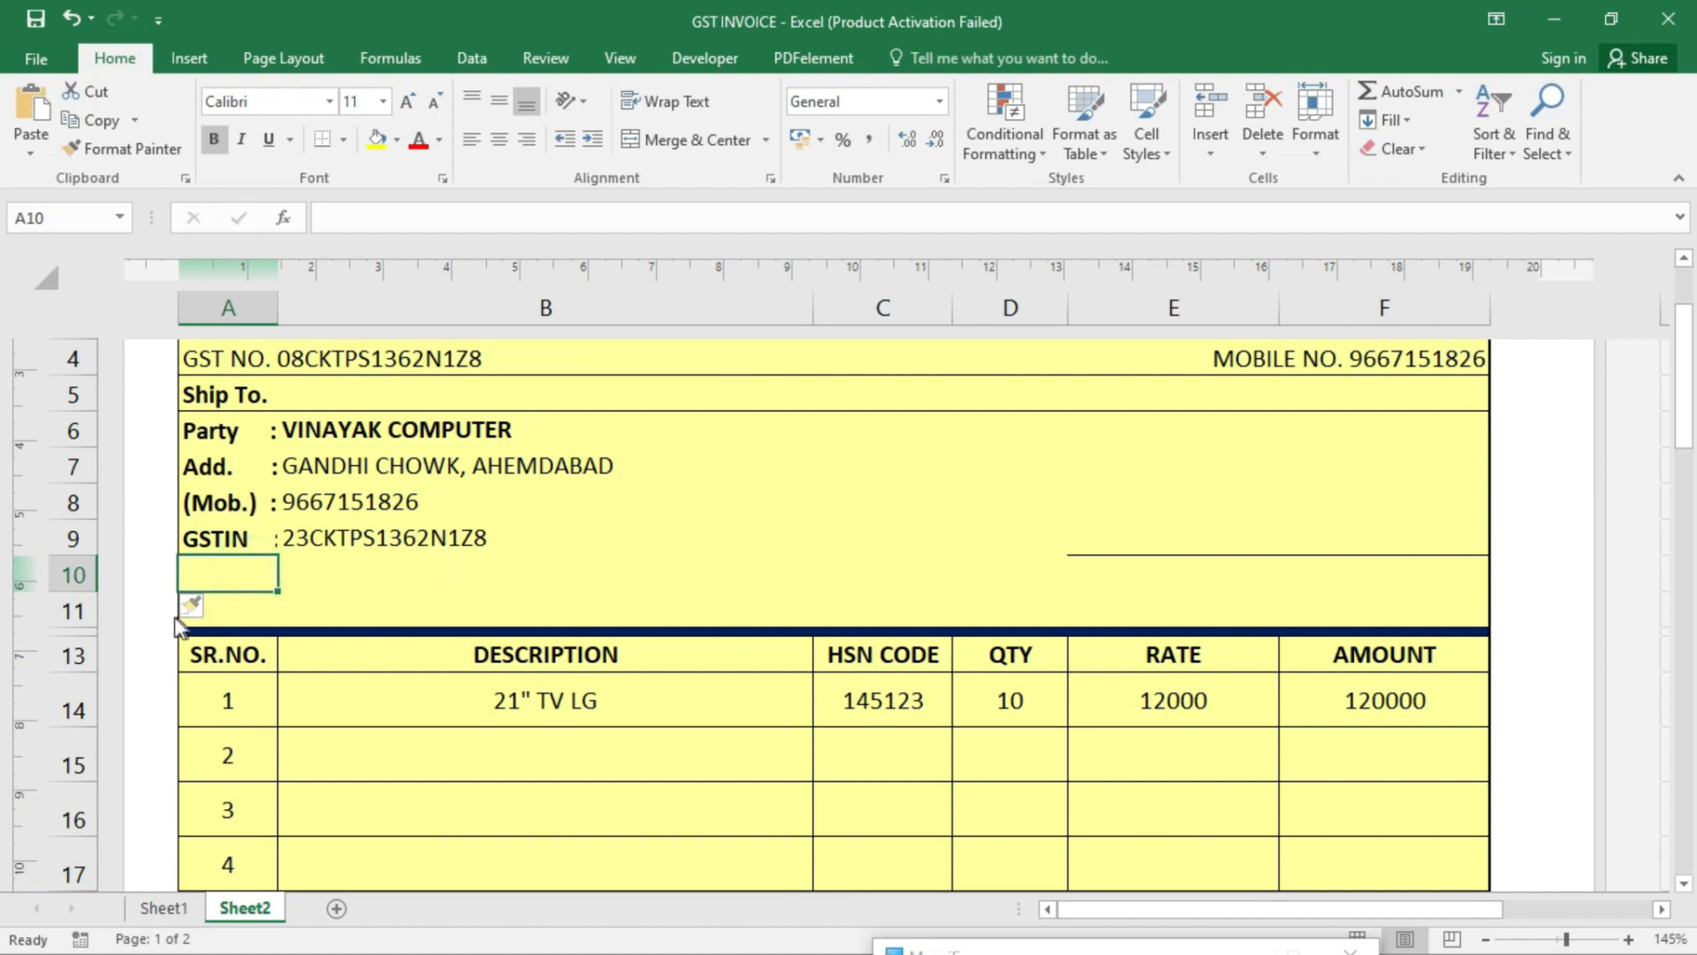
pyautogui.moveTo(256, 575); pyautogui.dragTo(879, 577)
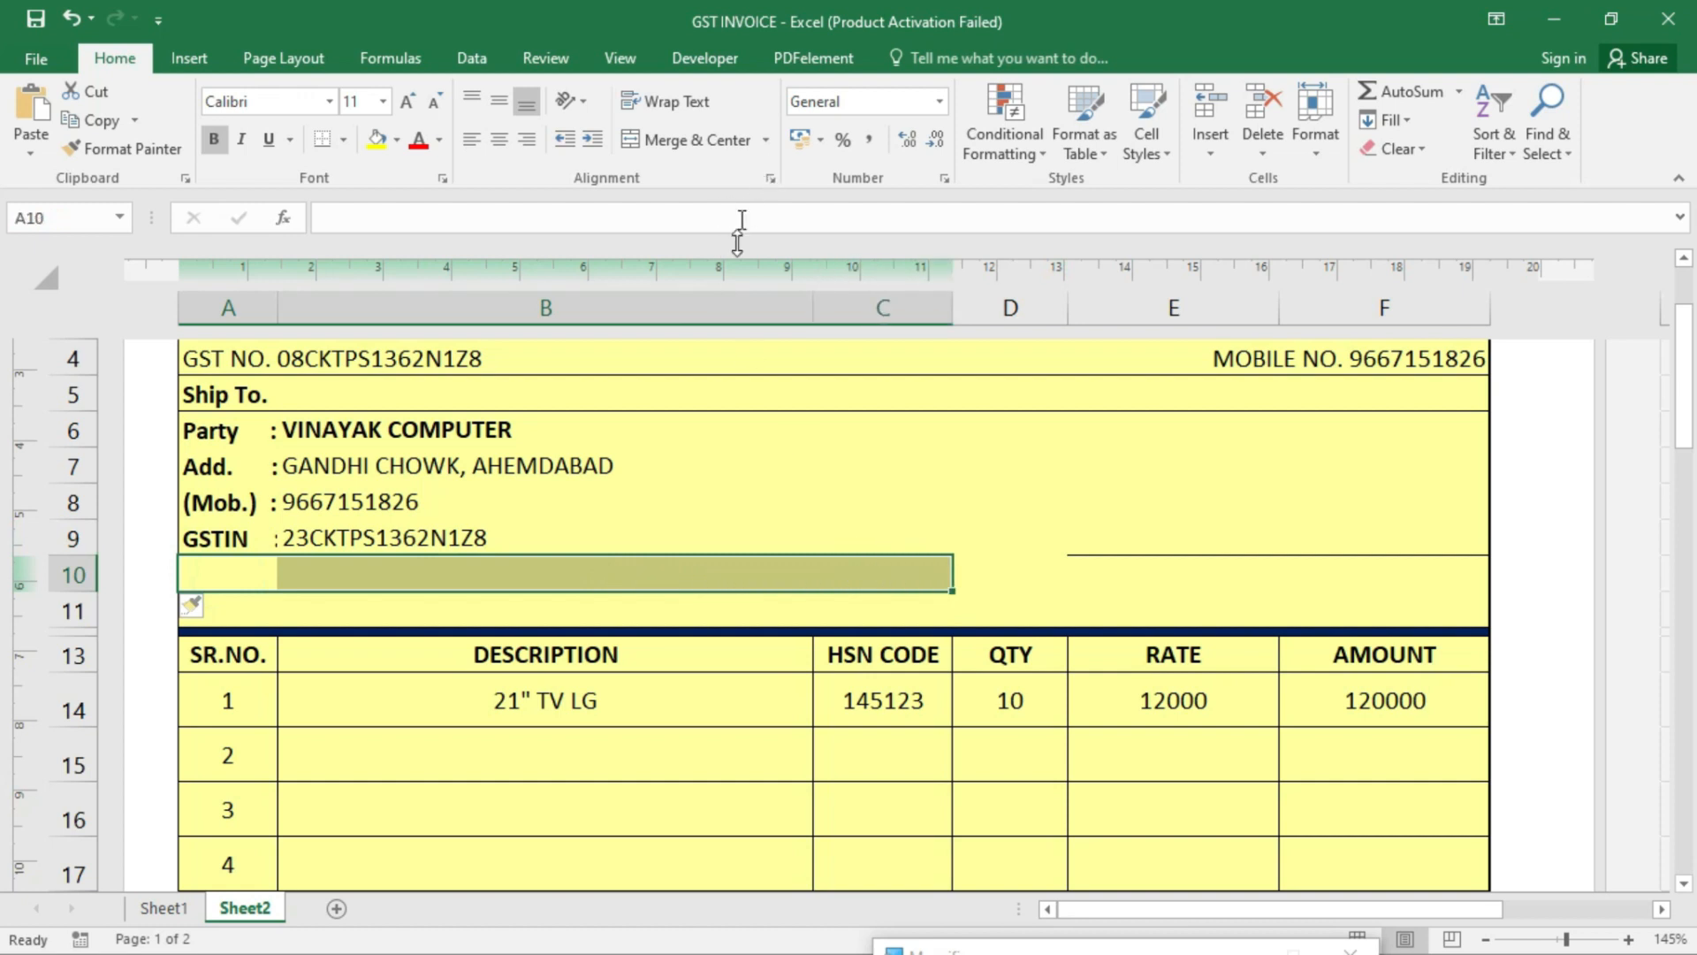
pyautogui.click(580, 548)
pyautogui.moveTo(227, 575); pyautogui.dragTo(591, 559)
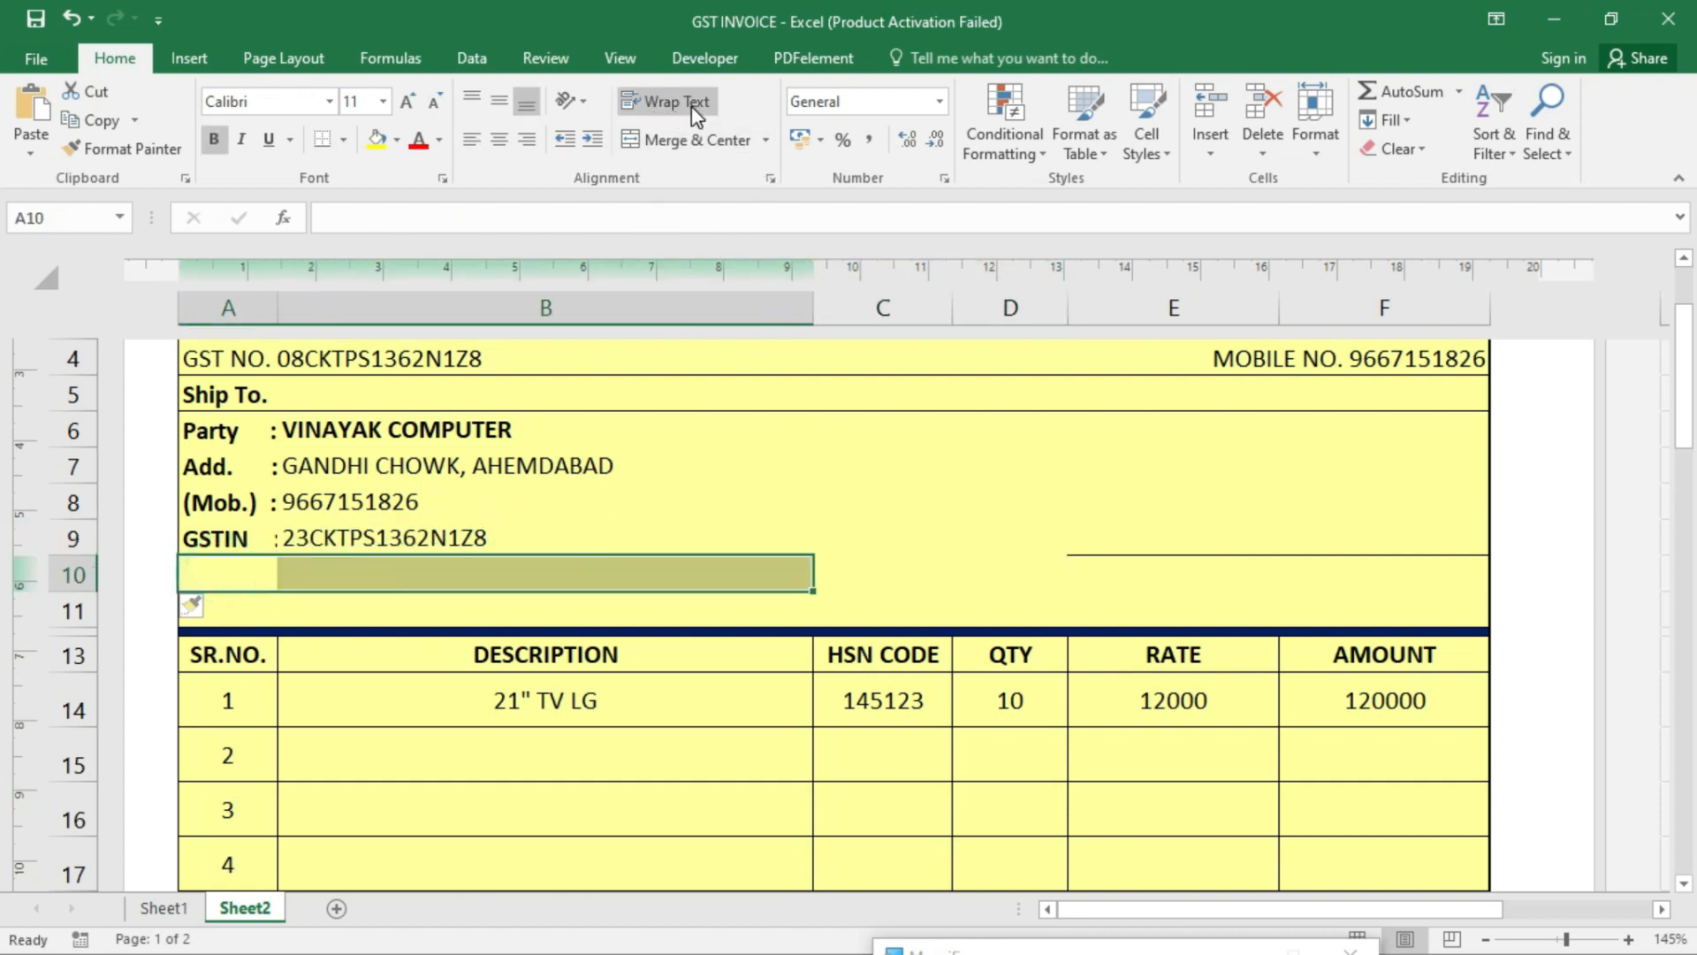
pyautogui.click(688, 140)
# - Add all borders to cells A10:F11
pyautogui.moveTo(873, 577); pyautogui.dragTo(1086, 582)
pyautogui.moveTo(235, 565); pyautogui.dragTo(1238, 604)
pyautogui.click(344, 141)
pyautogui.click(349, 349)
# - Merge C10:D10 and E10:F10 into single cells
pyautogui.click(844, 616)
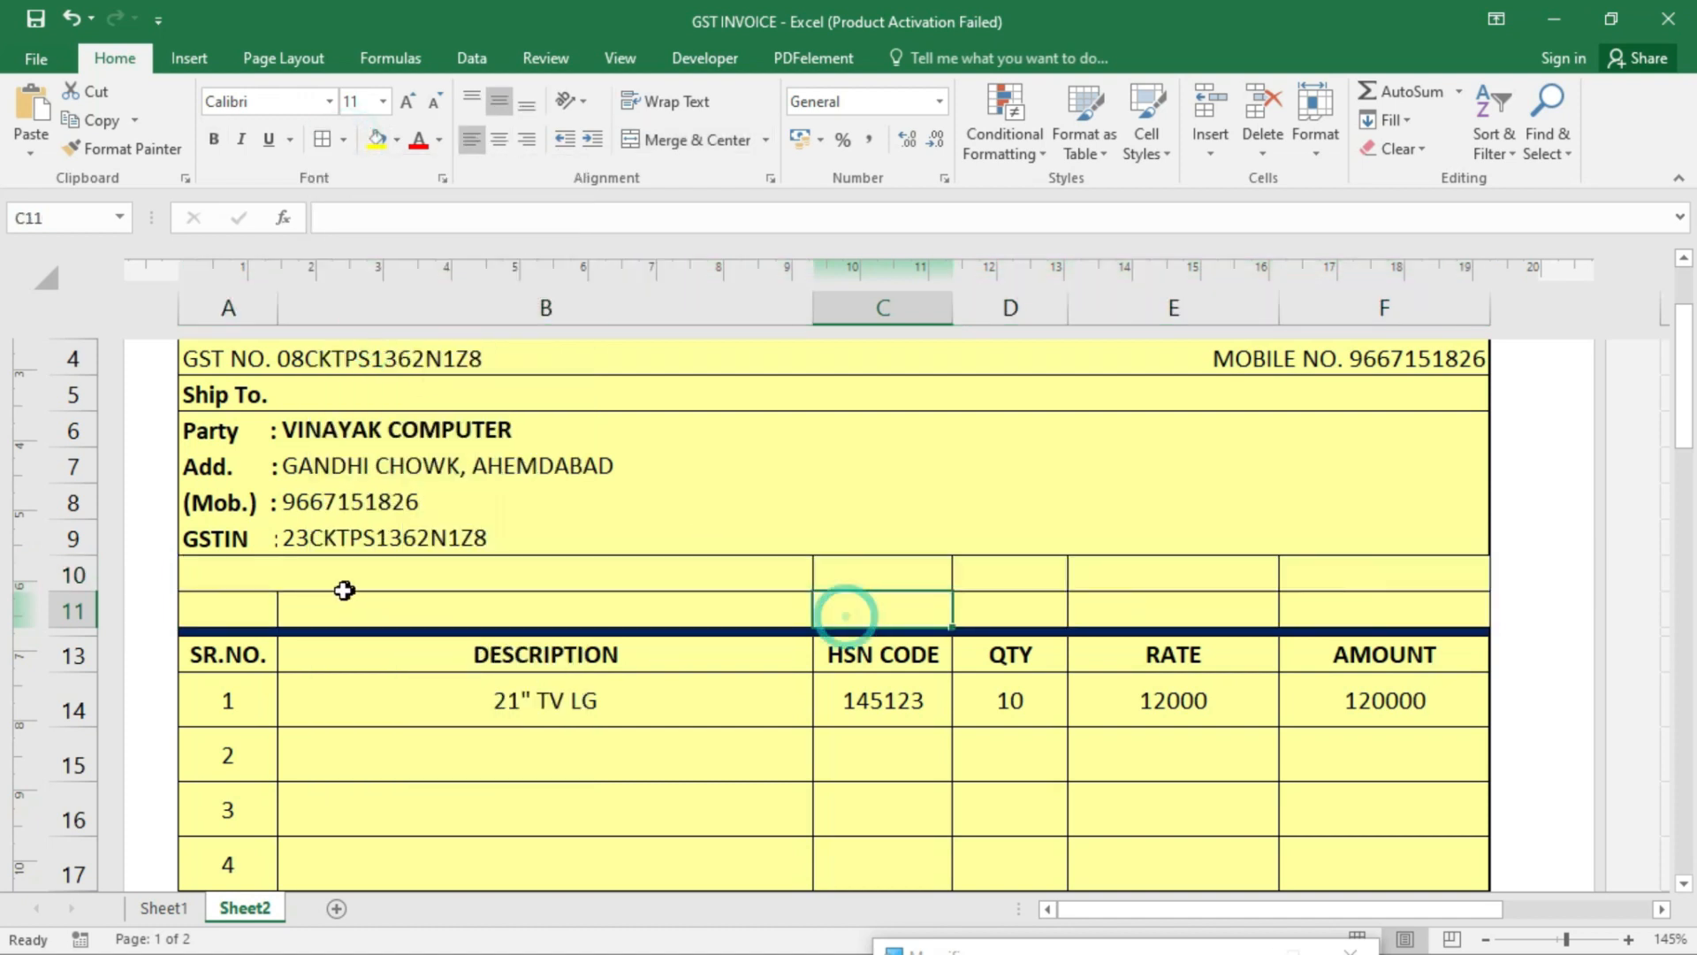
pyautogui.moveTo(884, 573); pyautogui.dragTo(1030, 568)
pyautogui.click(671, 139)
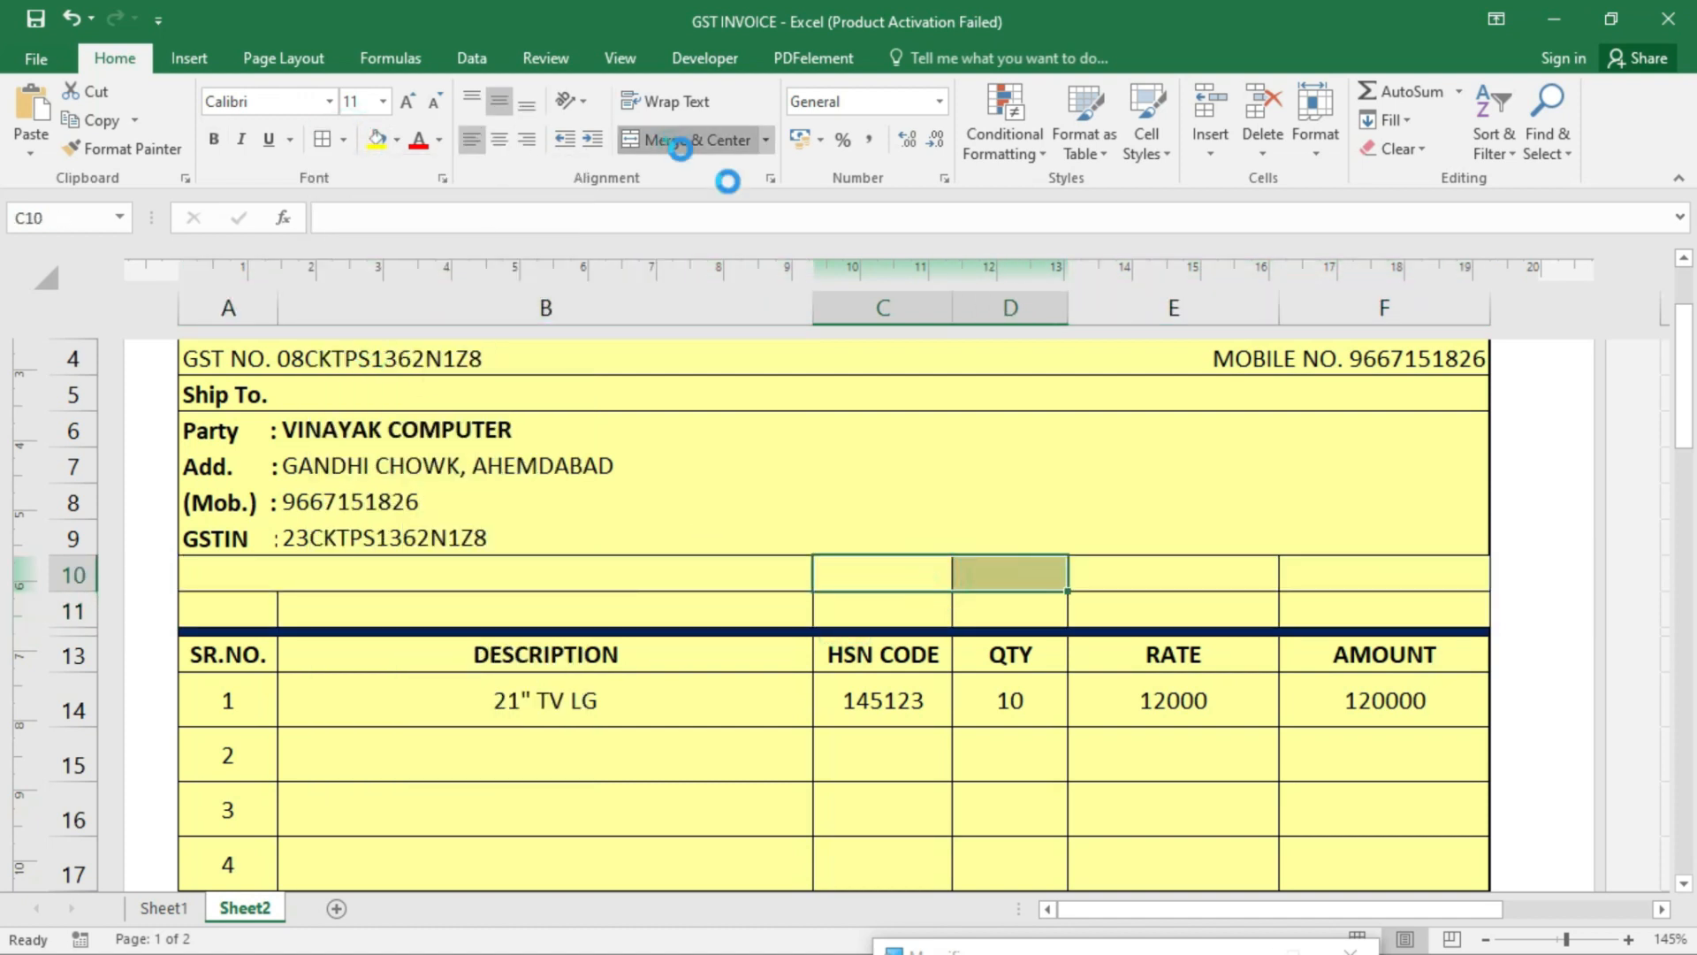
pyautogui.moveTo(1144, 574); pyautogui.dragTo(1334, 575)
pyautogui.click(731, 139)
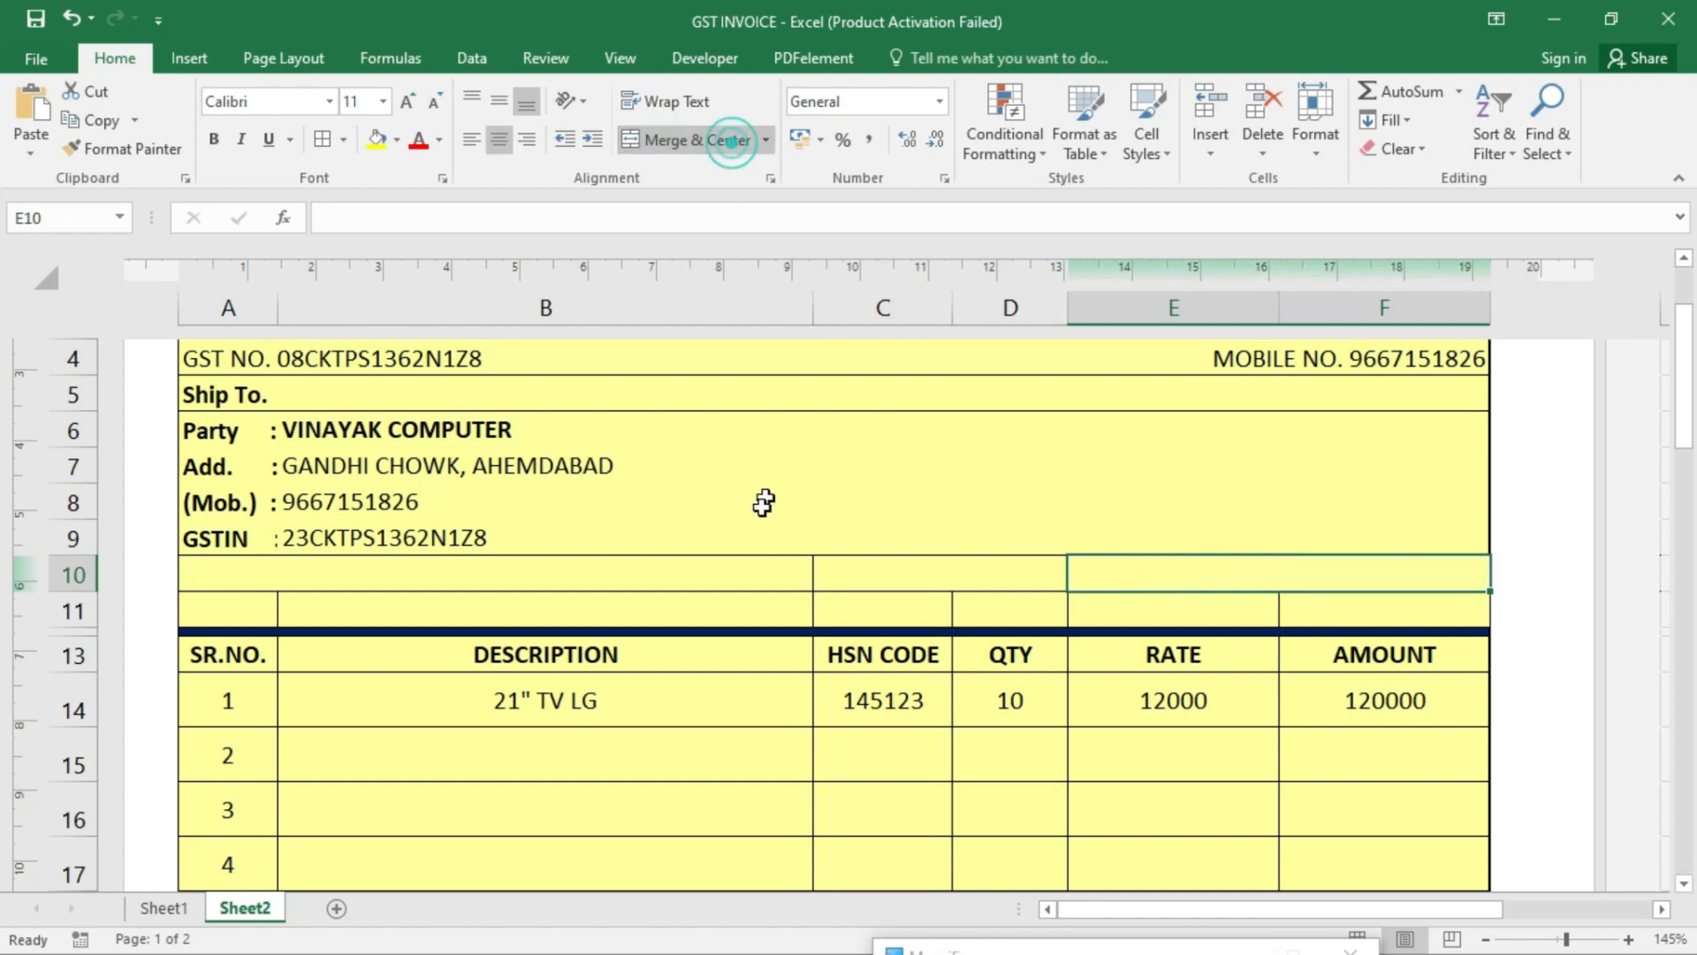
pyautogui.click(553, 577)
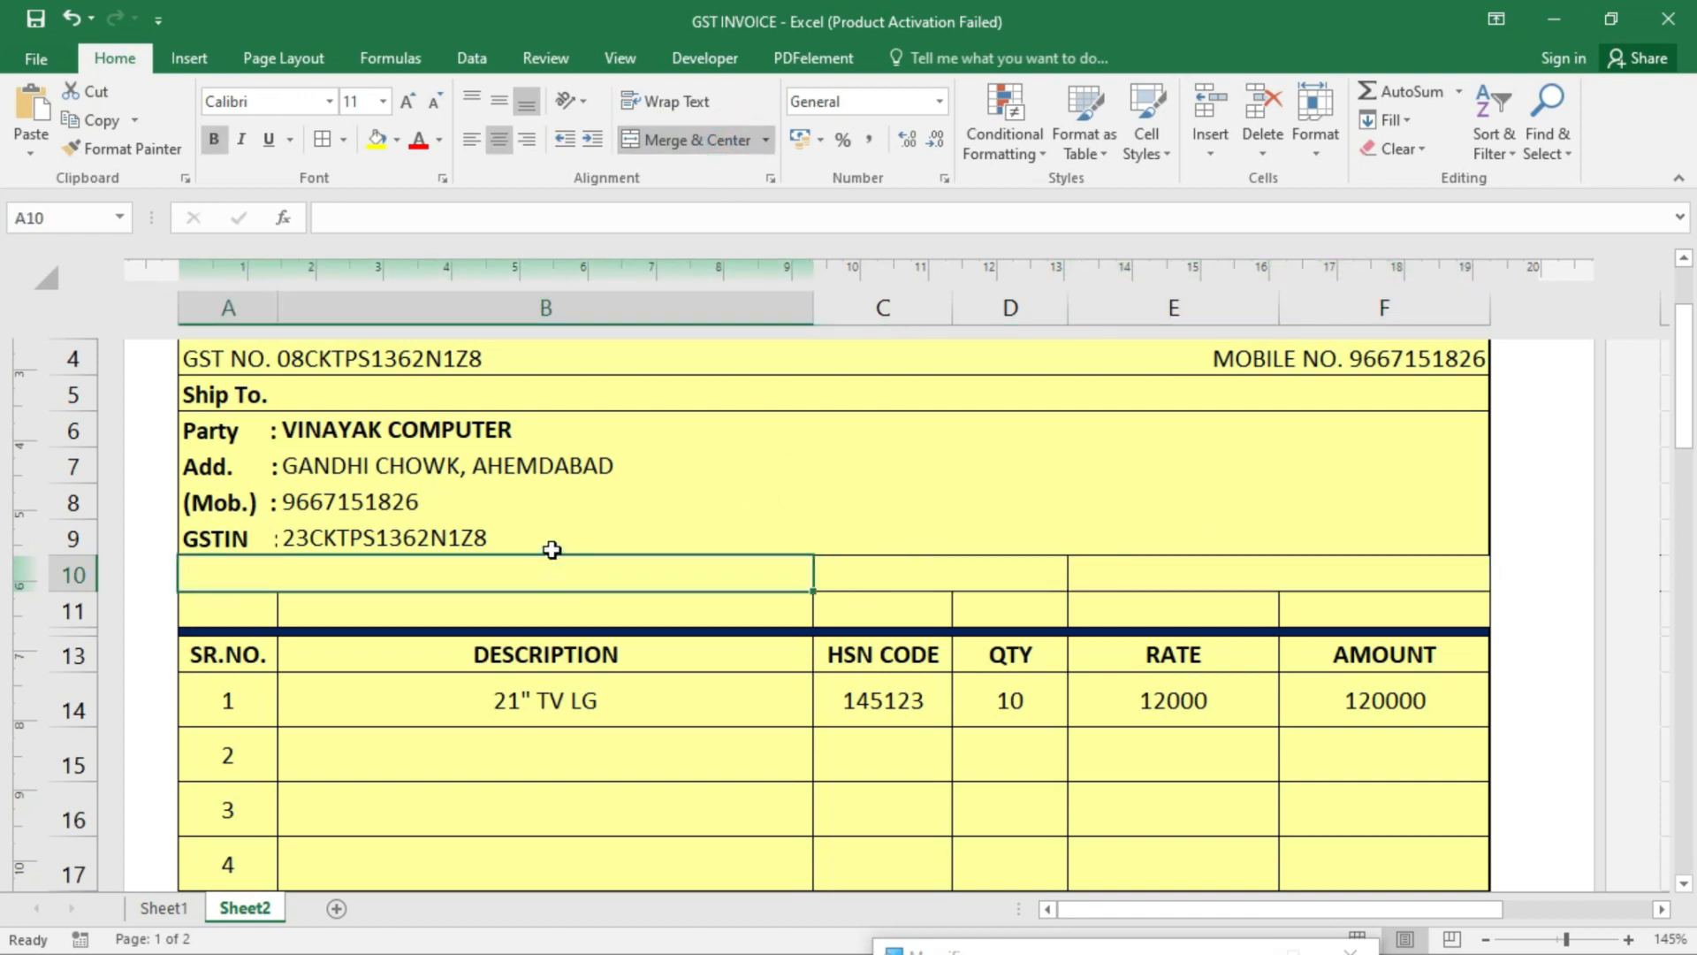
# - Type headings INVOICE NO., SALE TYPE and DATE in row 10 and bold them
pyautogui.write('INVOICE NO.')
pyautogui.press('Return')
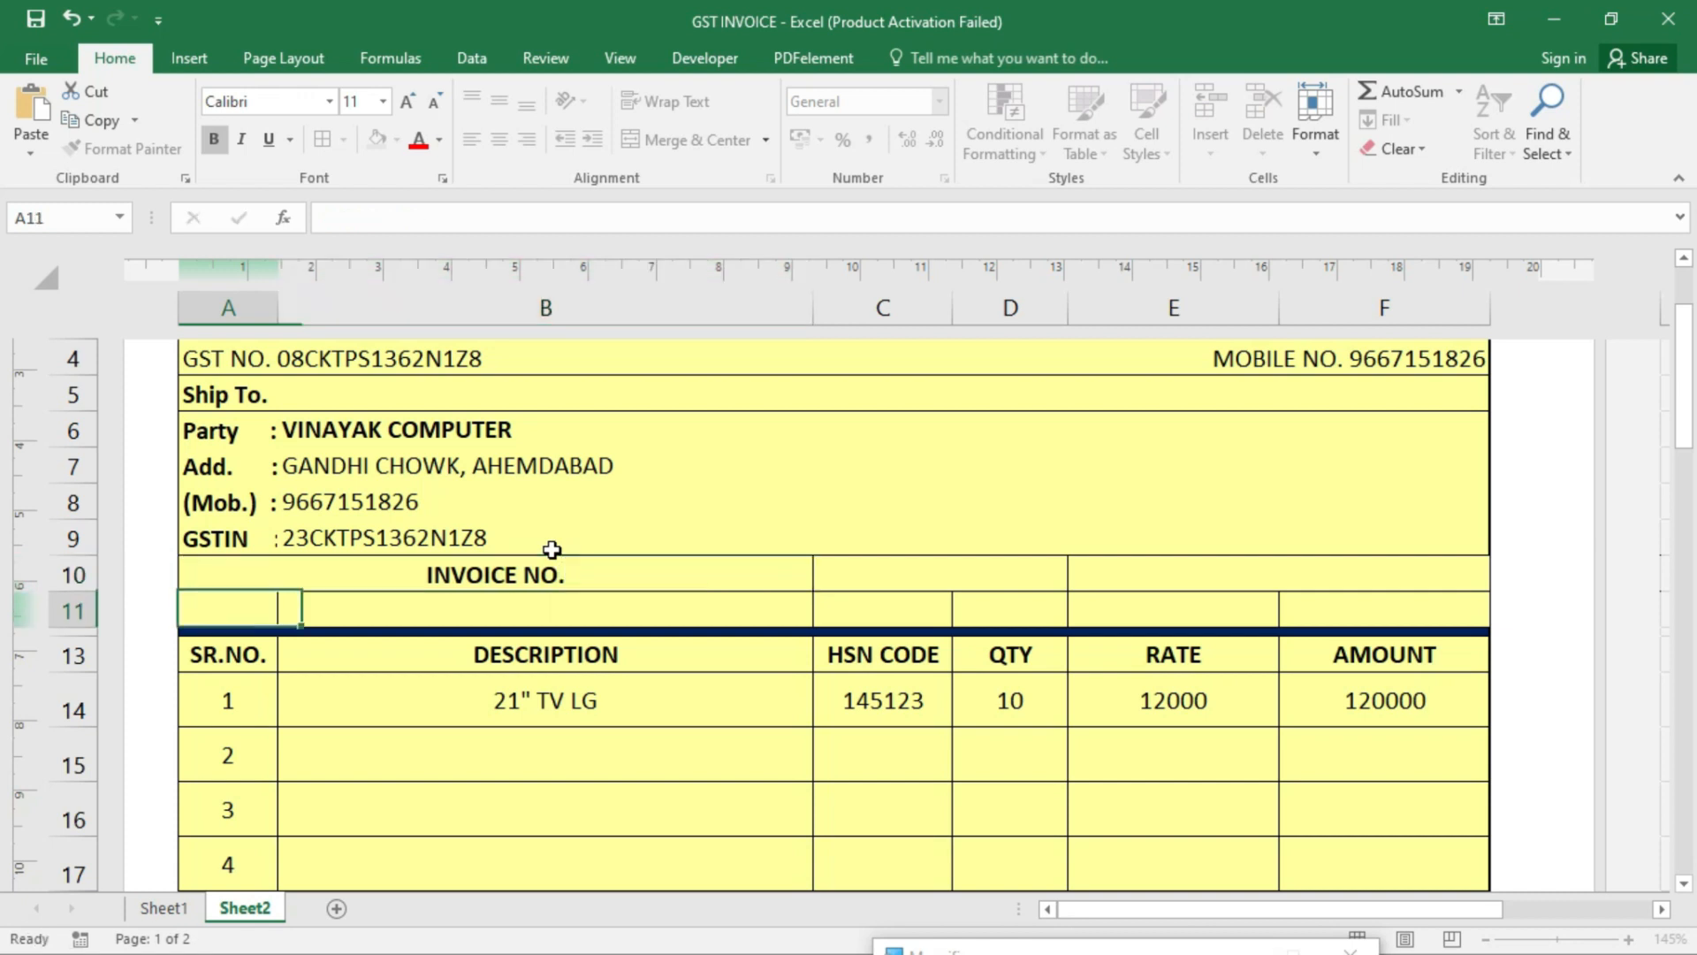
pyautogui.press('Right')
pyautogui.press('Right')
pyautogui.press('Up')
pyautogui.write('SA;')
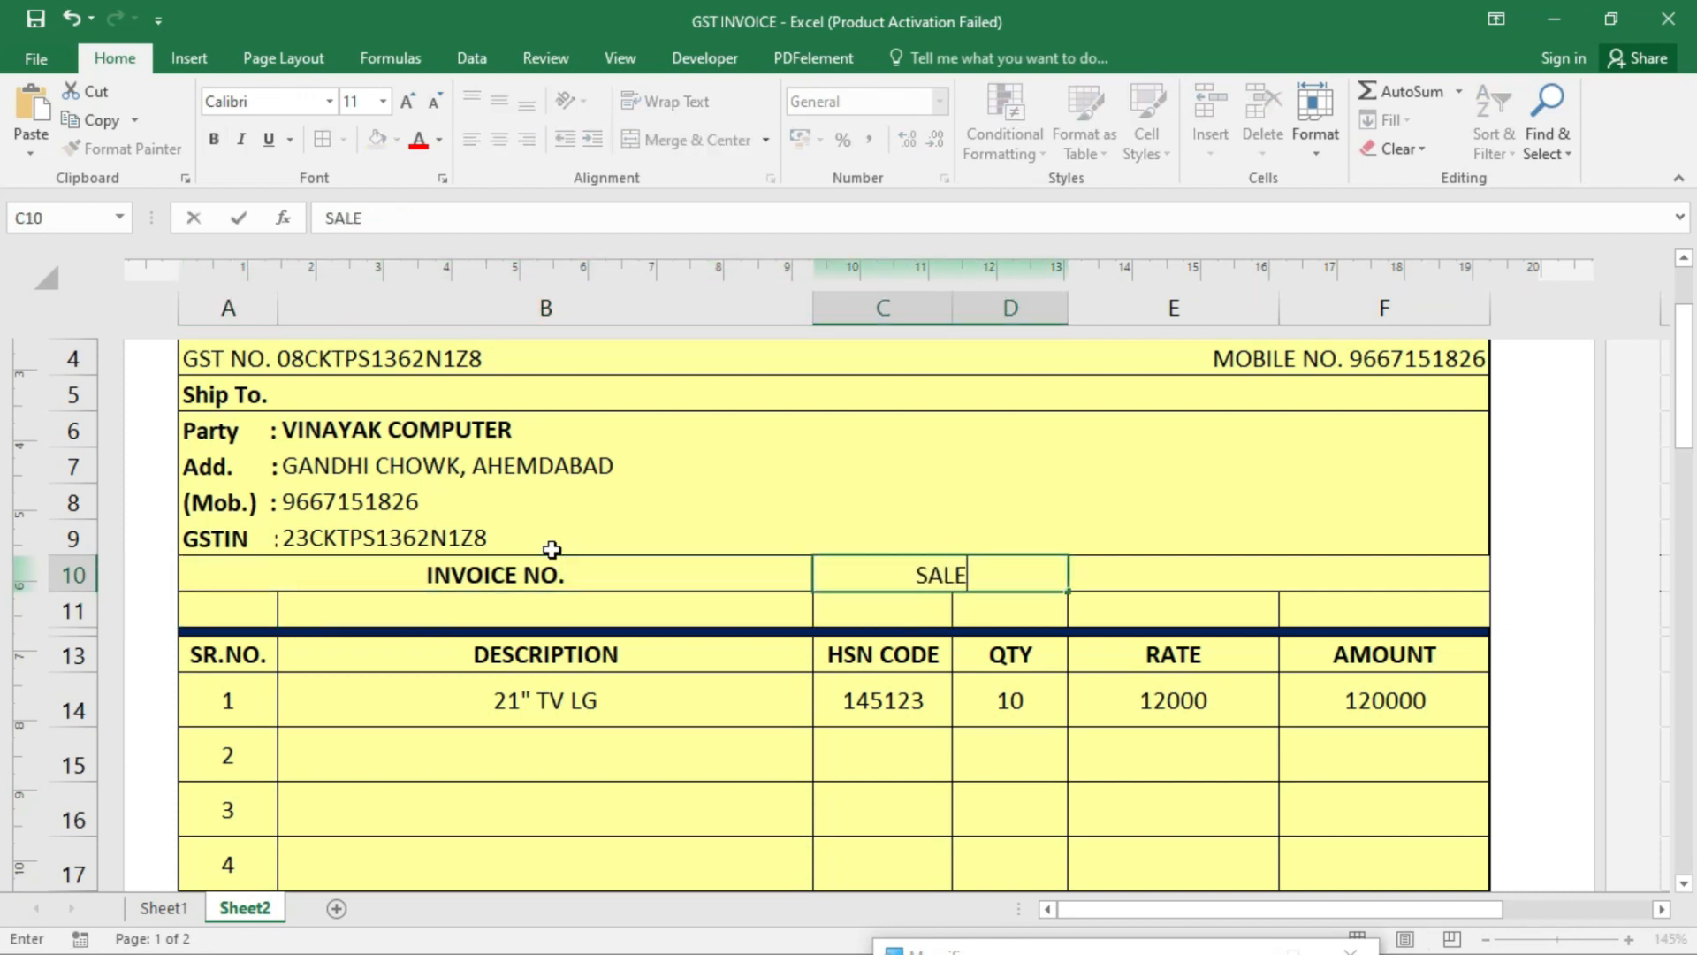
pyautogui.write('E TYPE')
pyautogui.press('Tab')
pyautogui.write('DATE')
pyautogui.press('Return')
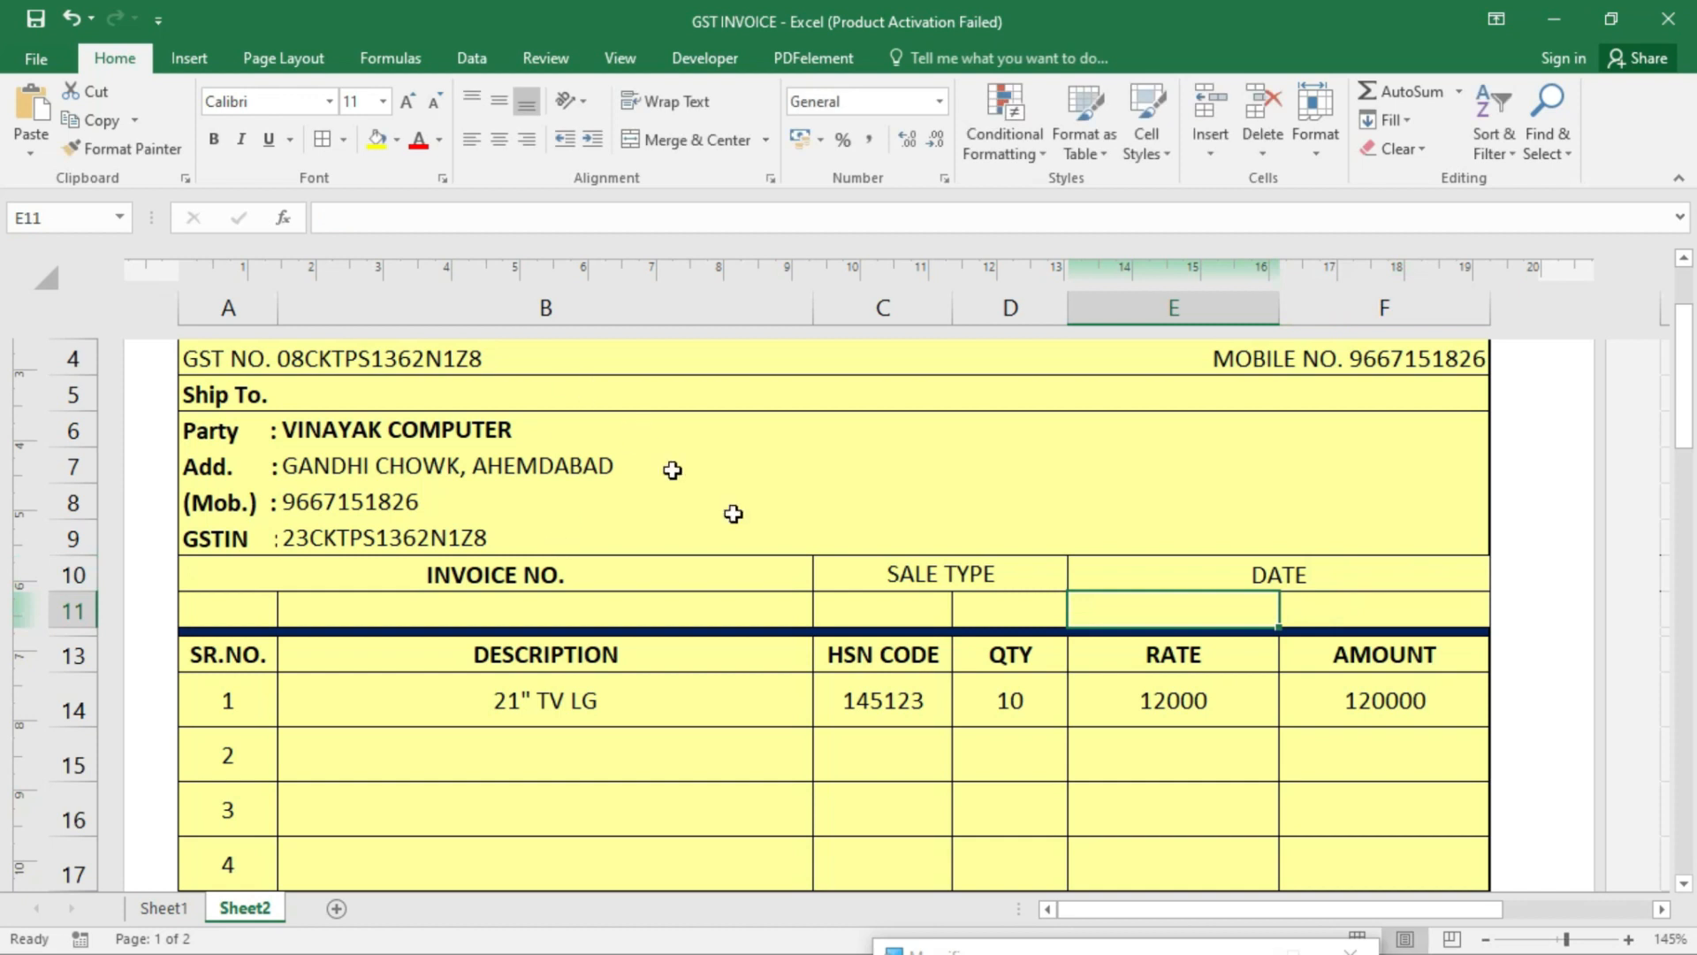
pyautogui.moveTo(917, 579); pyautogui.dragTo(1287, 576)
pyautogui.click(214, 140)
# - Merge A11:B11, C11:D11 and E11:F11 into single cells
pyautogui.click(1013, 643)
pyautogui.click(663, 650)
pyautogui.click(619, 615)
pyautogui.moveTo(255, 612); pyautogui.dragTo(349, 598)
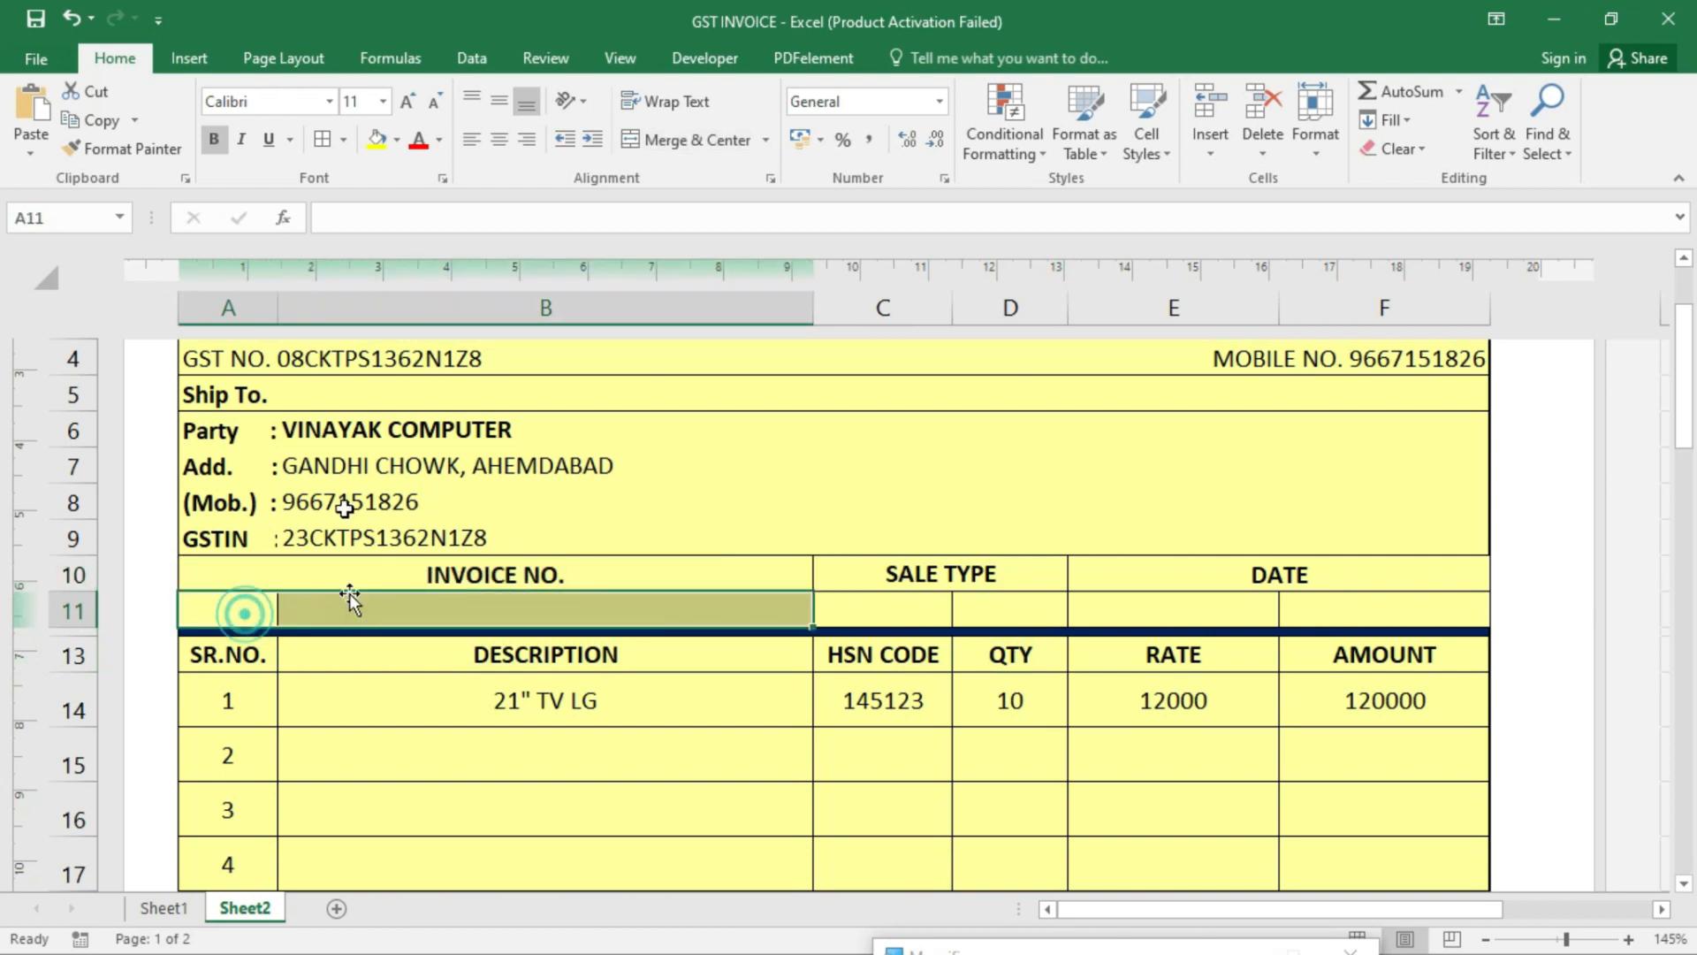
pyautogui.click(665, 139)
pyautogui.moveTo(923, 607); pyautogui.dragTo(979, 602)
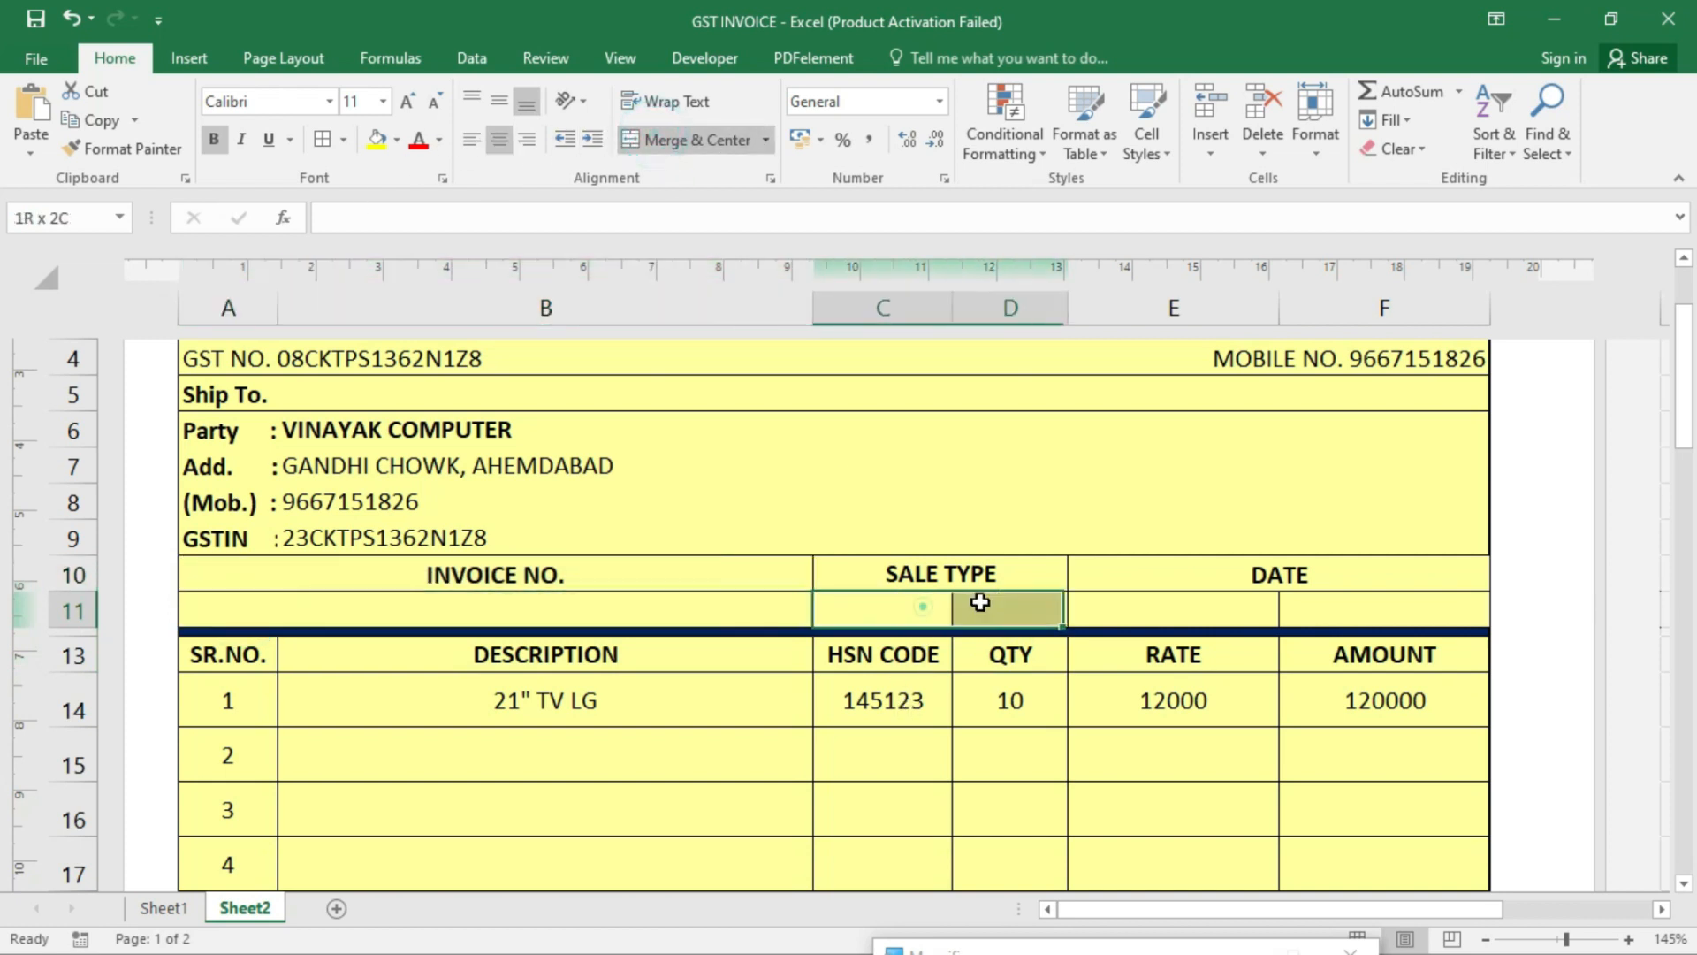
pyautogui.click(707, 139)
pyautogui.moveTo(1195, 602); pyautogui.dragTo(1332, 601)
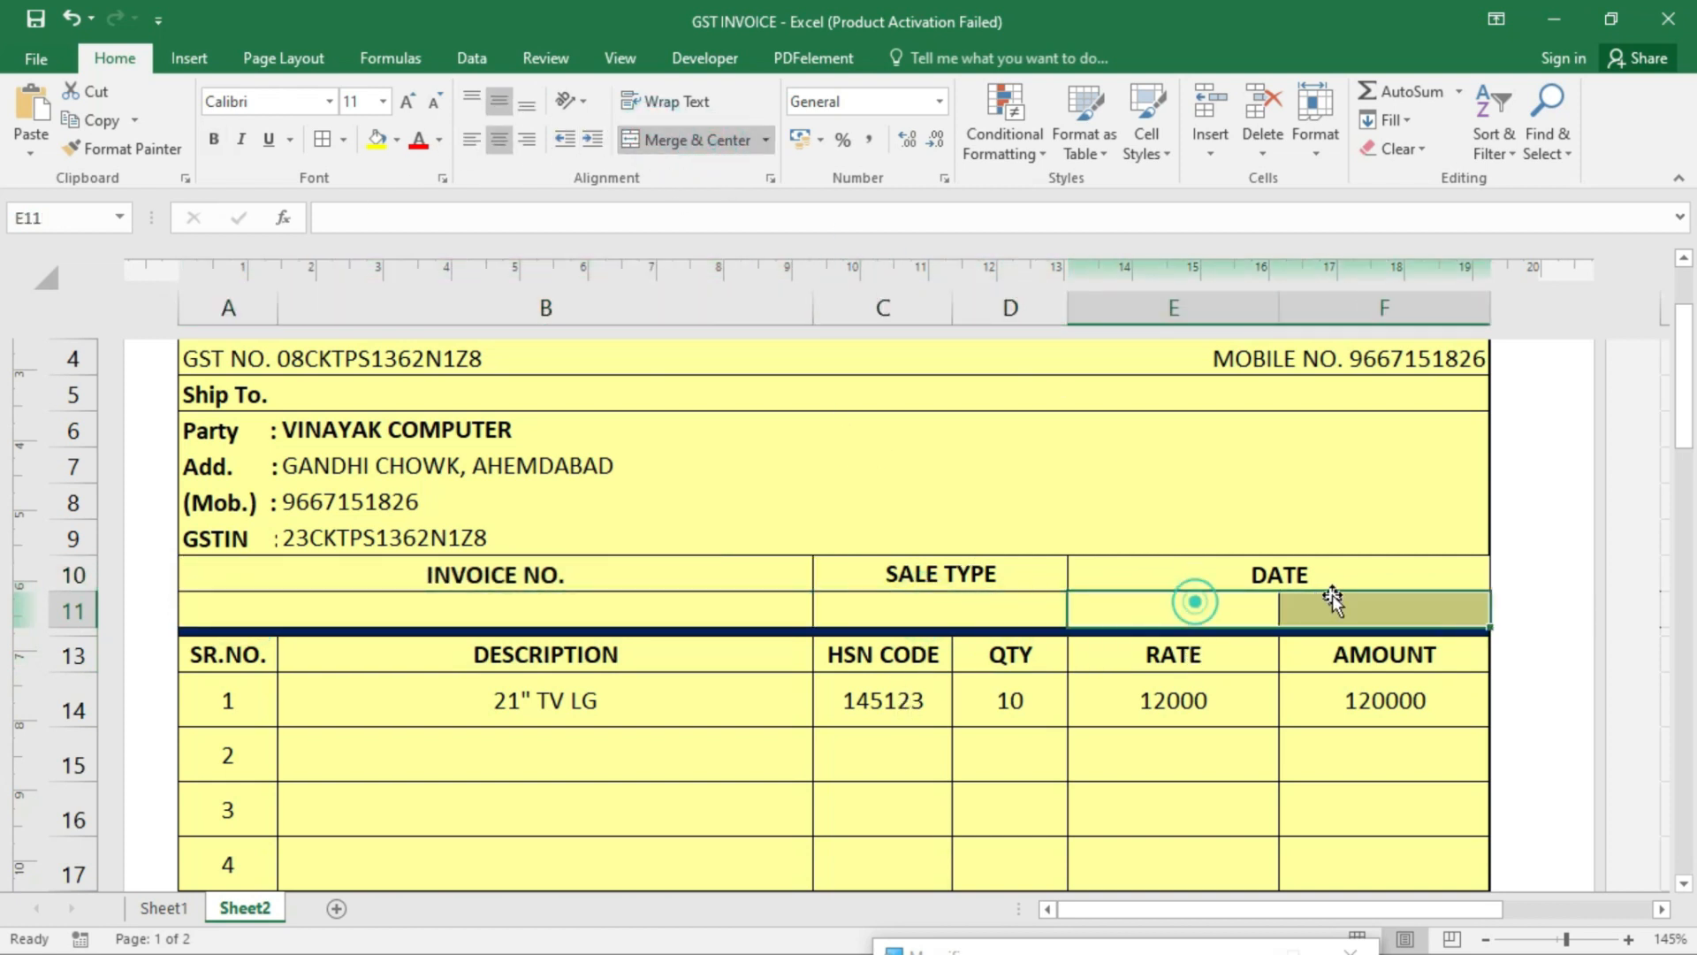
pyautogui.click(699, 140)
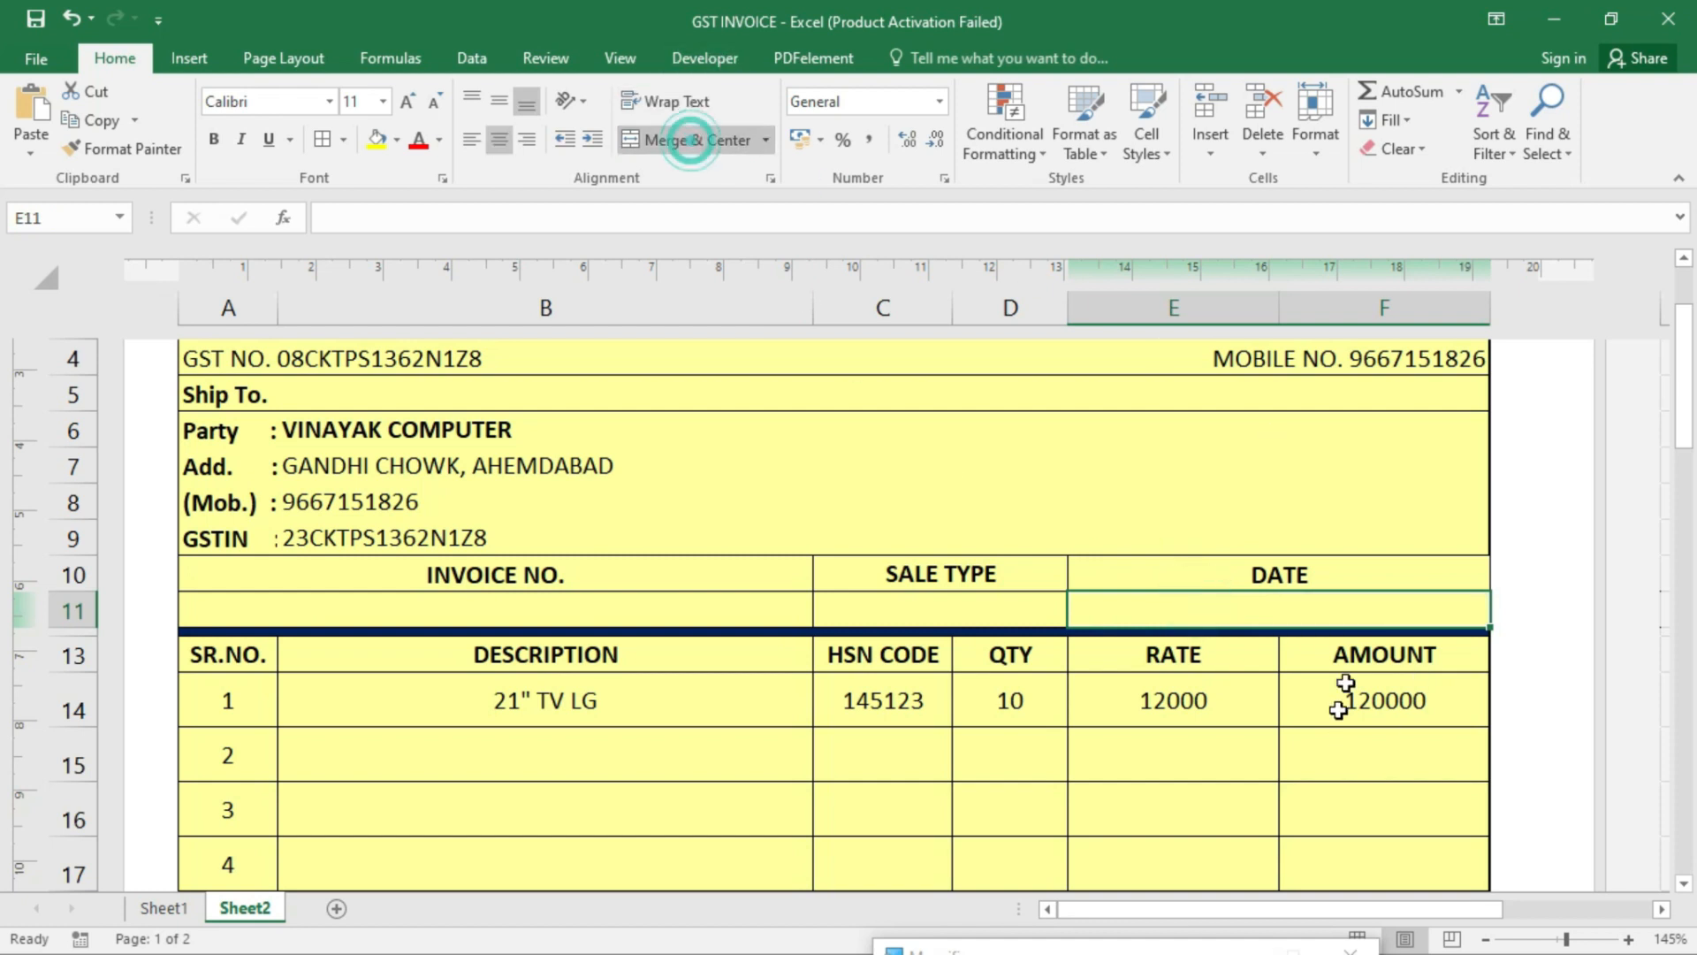
# - Format E11 as Long Date and enter the date 4-12-2022
pyautogui.click(941, 100)
pyautogui.click(877, 432)
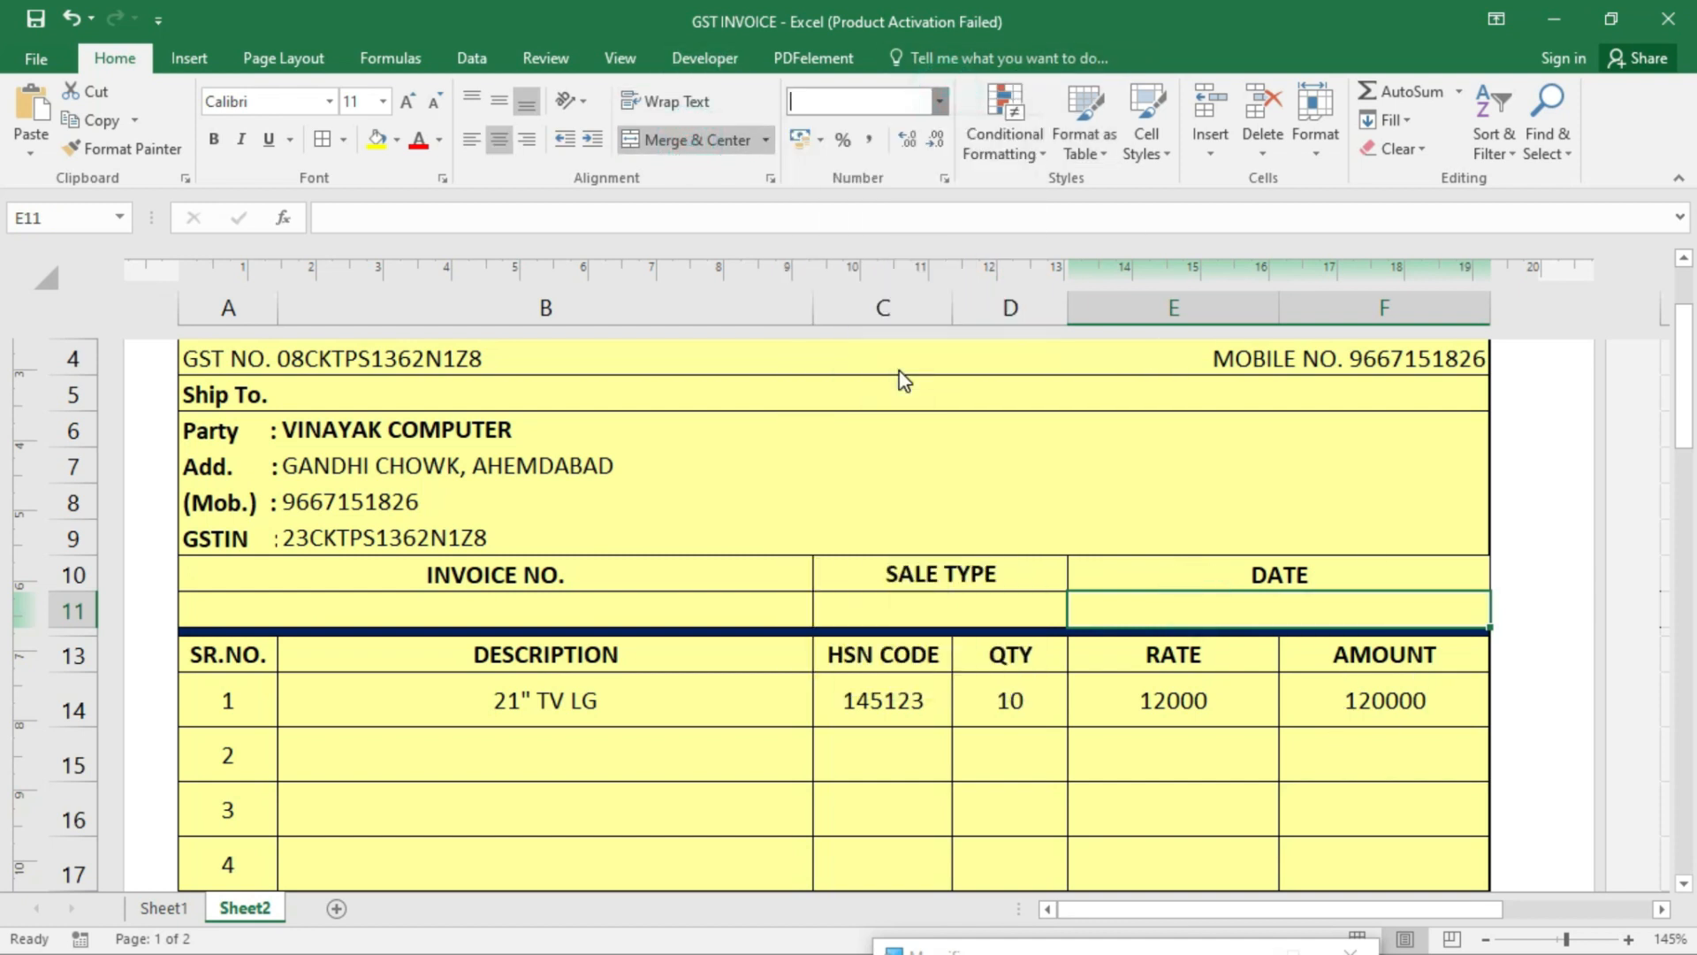
pyautogui.click(1304, 613)
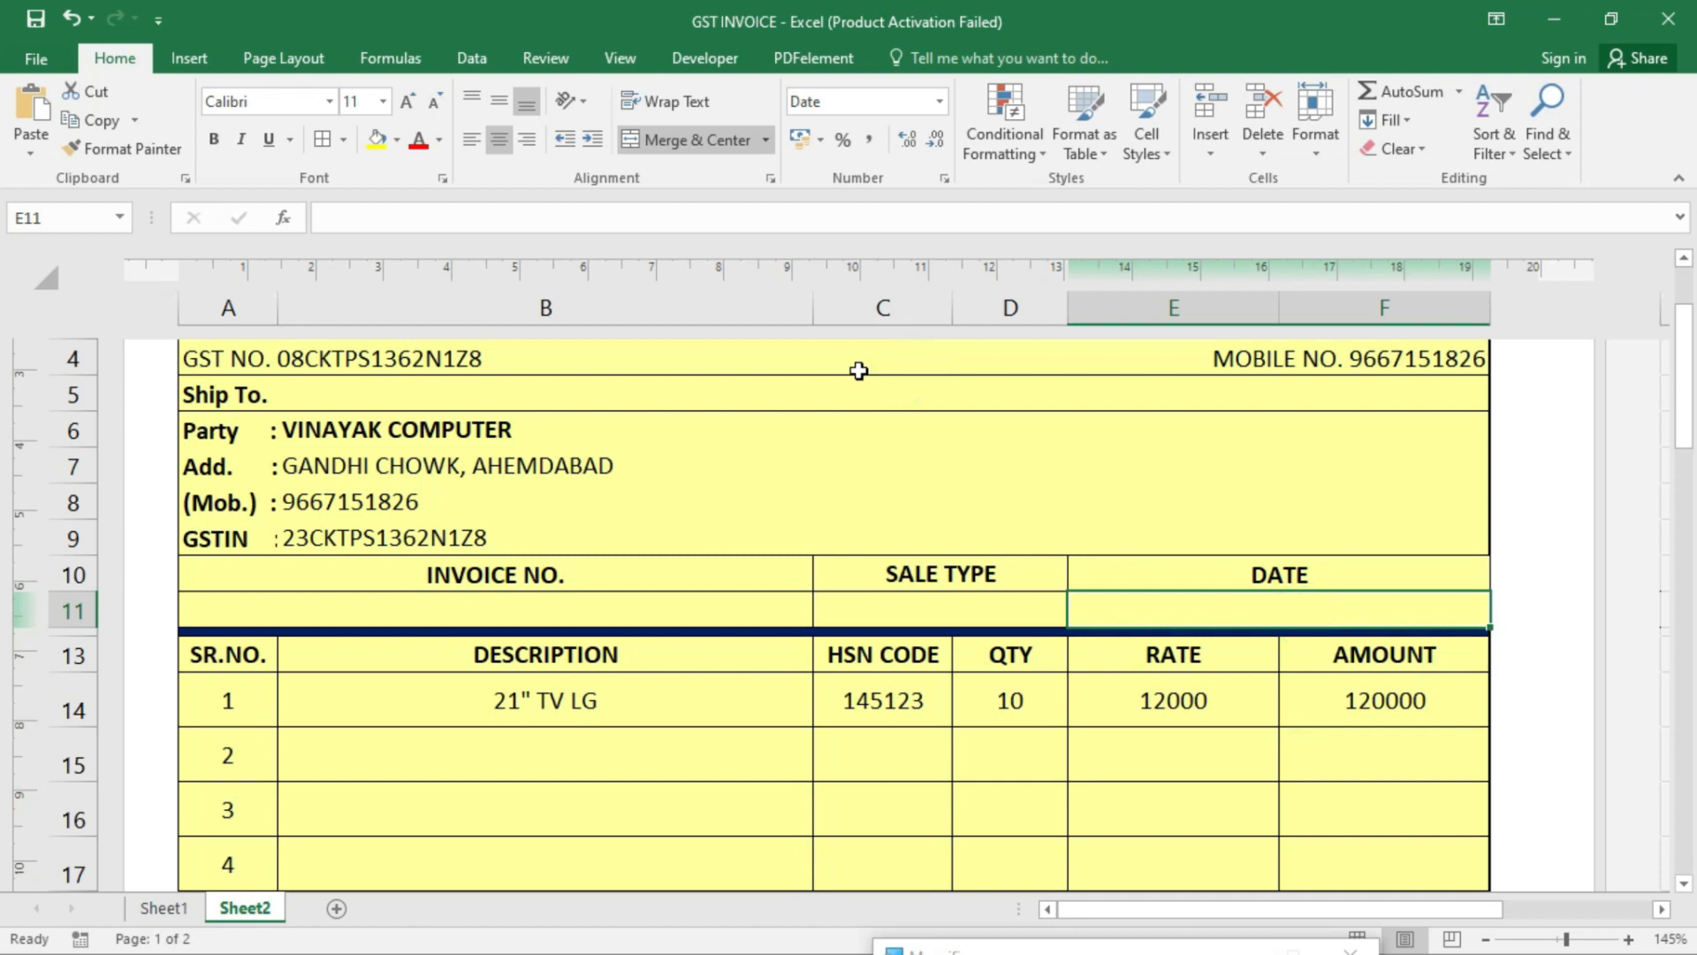
pyautogui.write('4-12-2022')
pyautogui.press('Return')
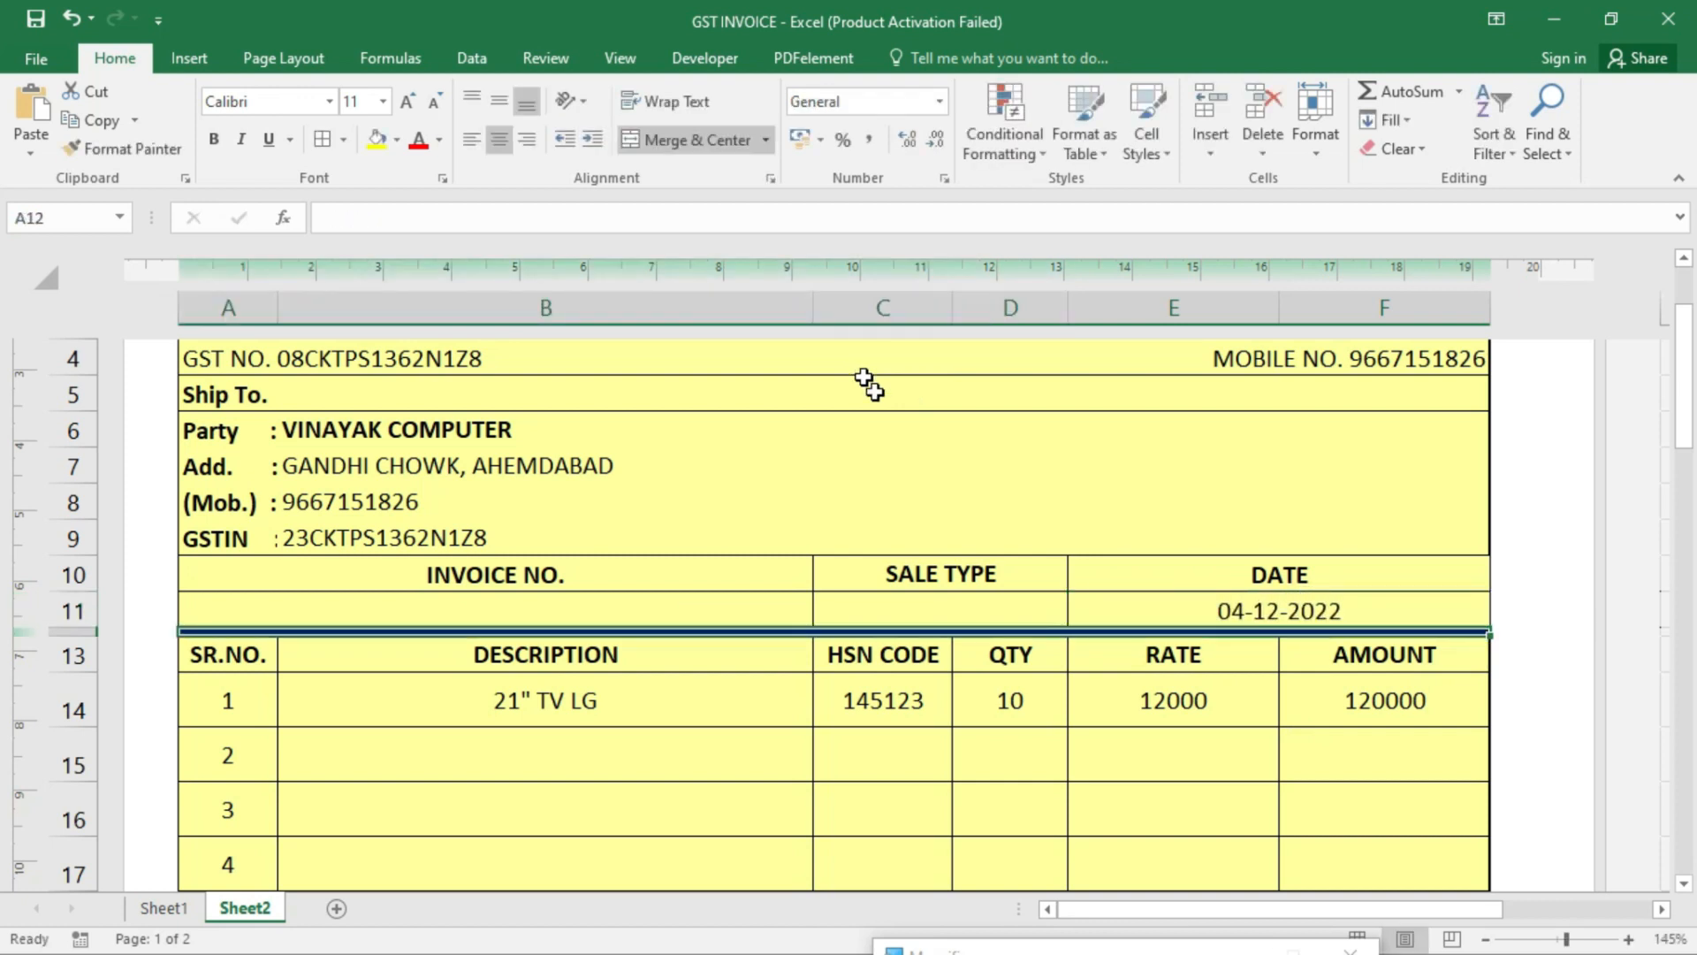
pyautogui.click(1235, 608)
# - Enter invoice number 08 in A11 and sale type CASH MEMO in C11
pyautogui.click(633, 573)
pyautogui.click(633, 610)
pyautogui.write('01')
pyautogui.press('Return')
pyautogui.click(594, 601)
pyautogui.write('08')
pyautogui.press('Return')
pyautogui.click(908, 597)
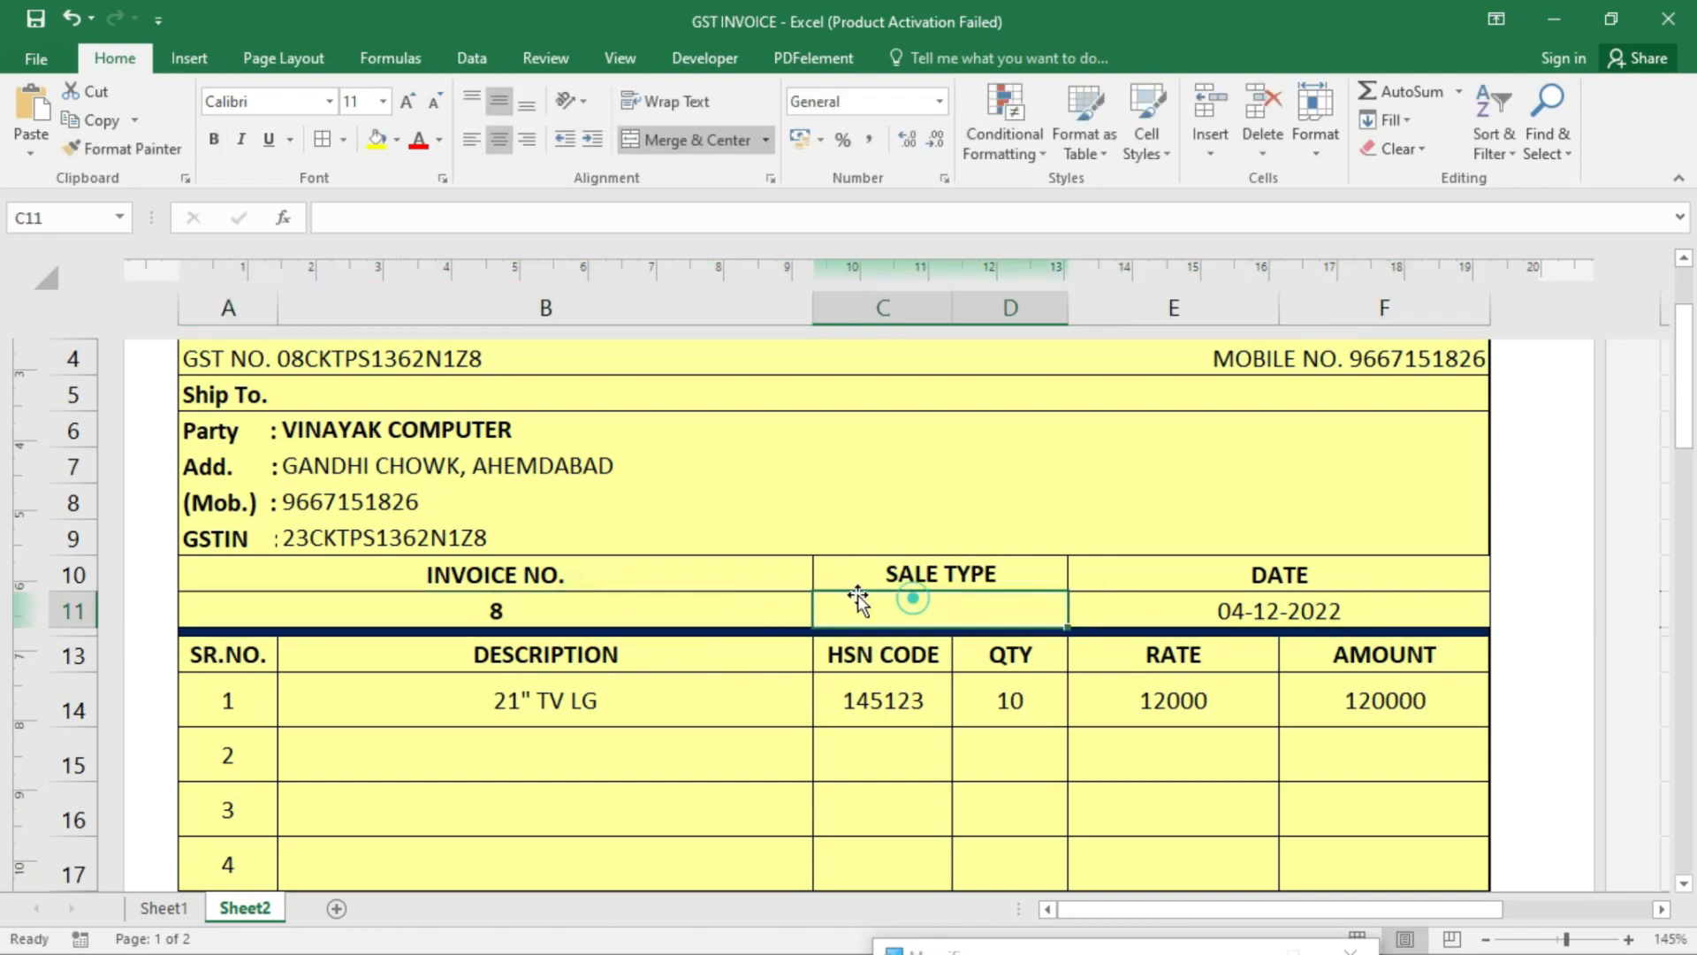
pyautogui.write('CASJ')
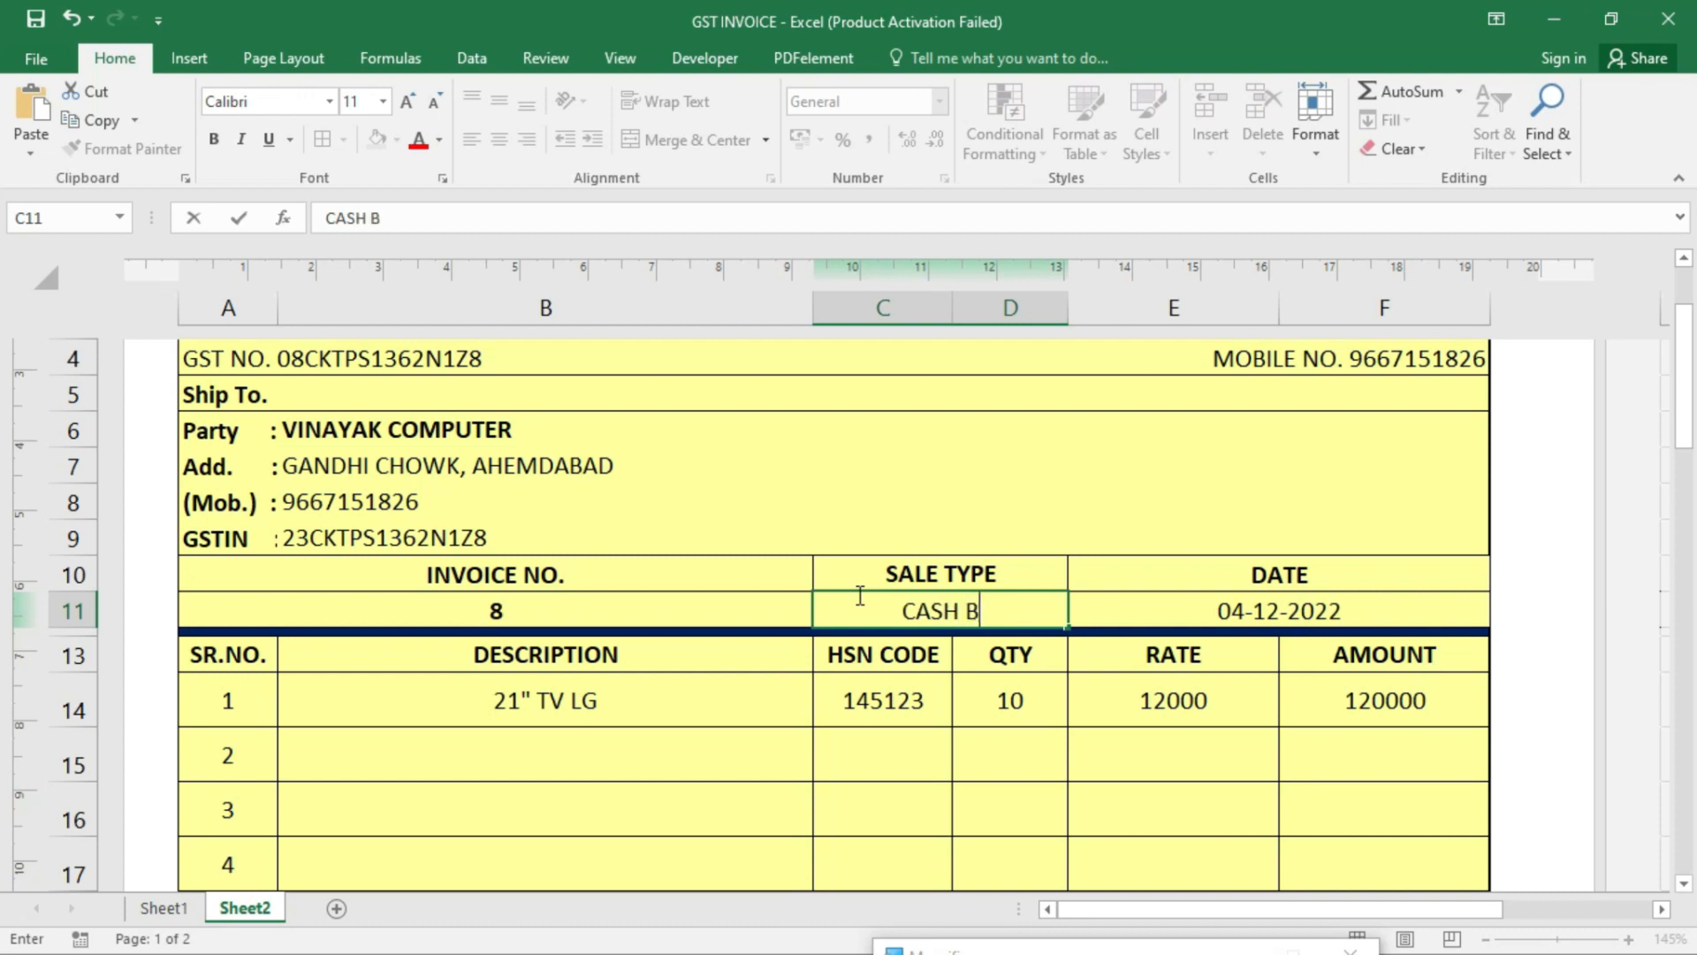
pyautogui.write(' ME')
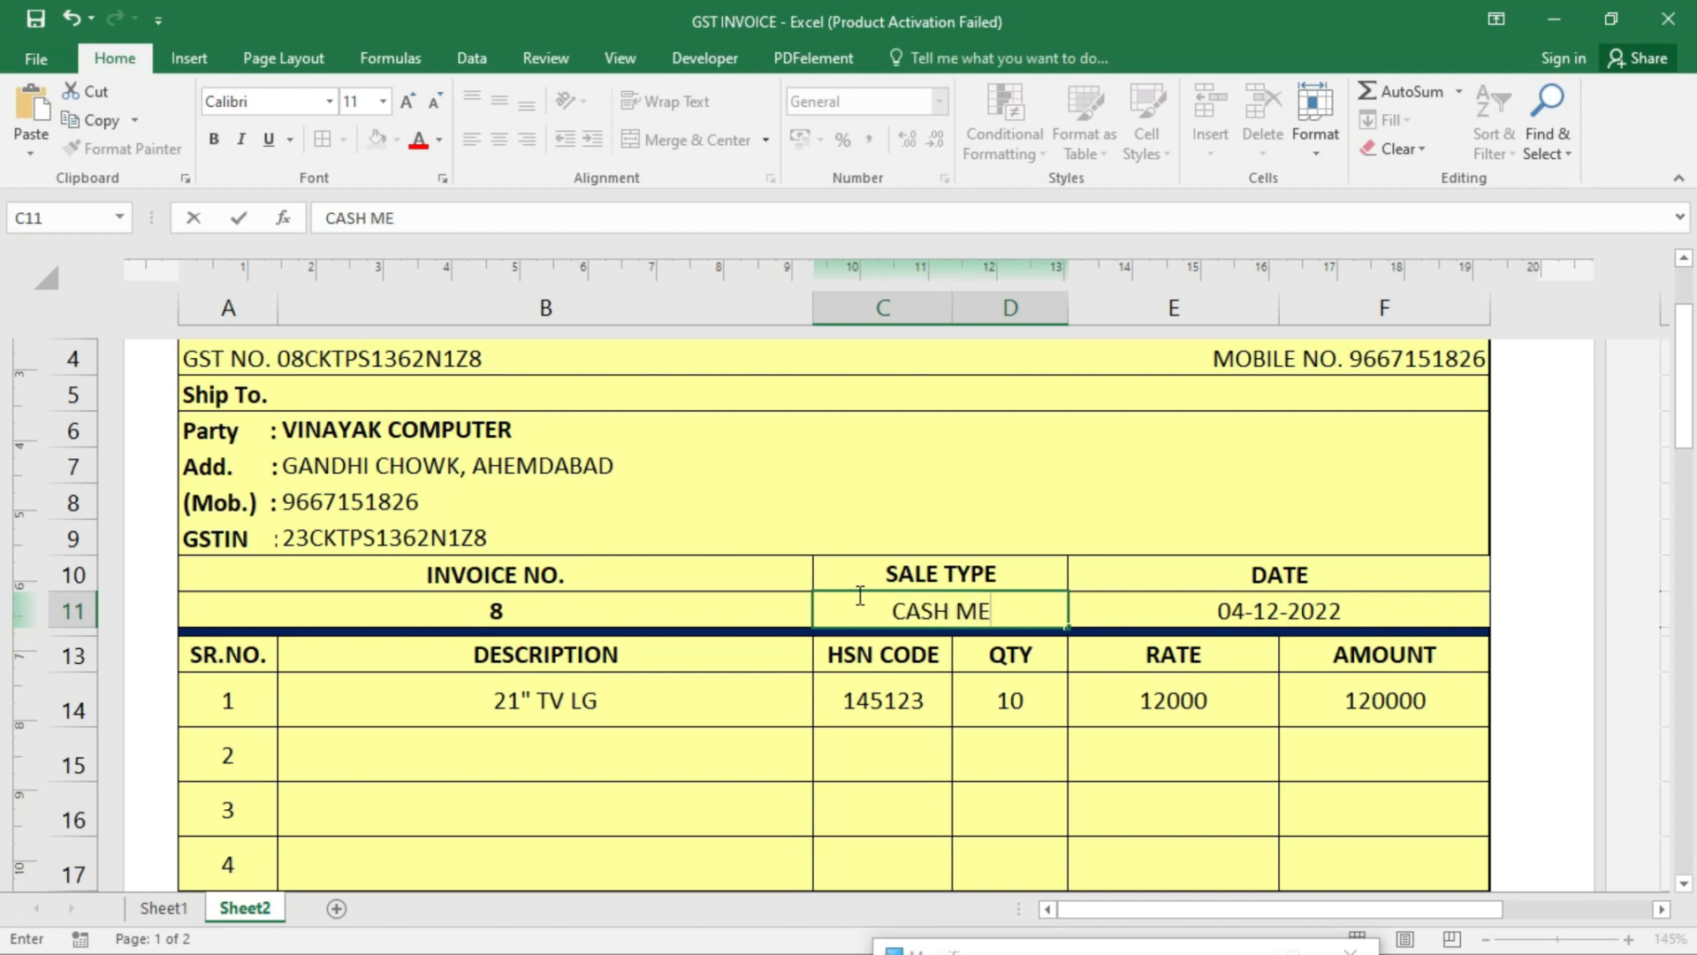
pyautogui.write('MO')
pyautogui.press('Return')
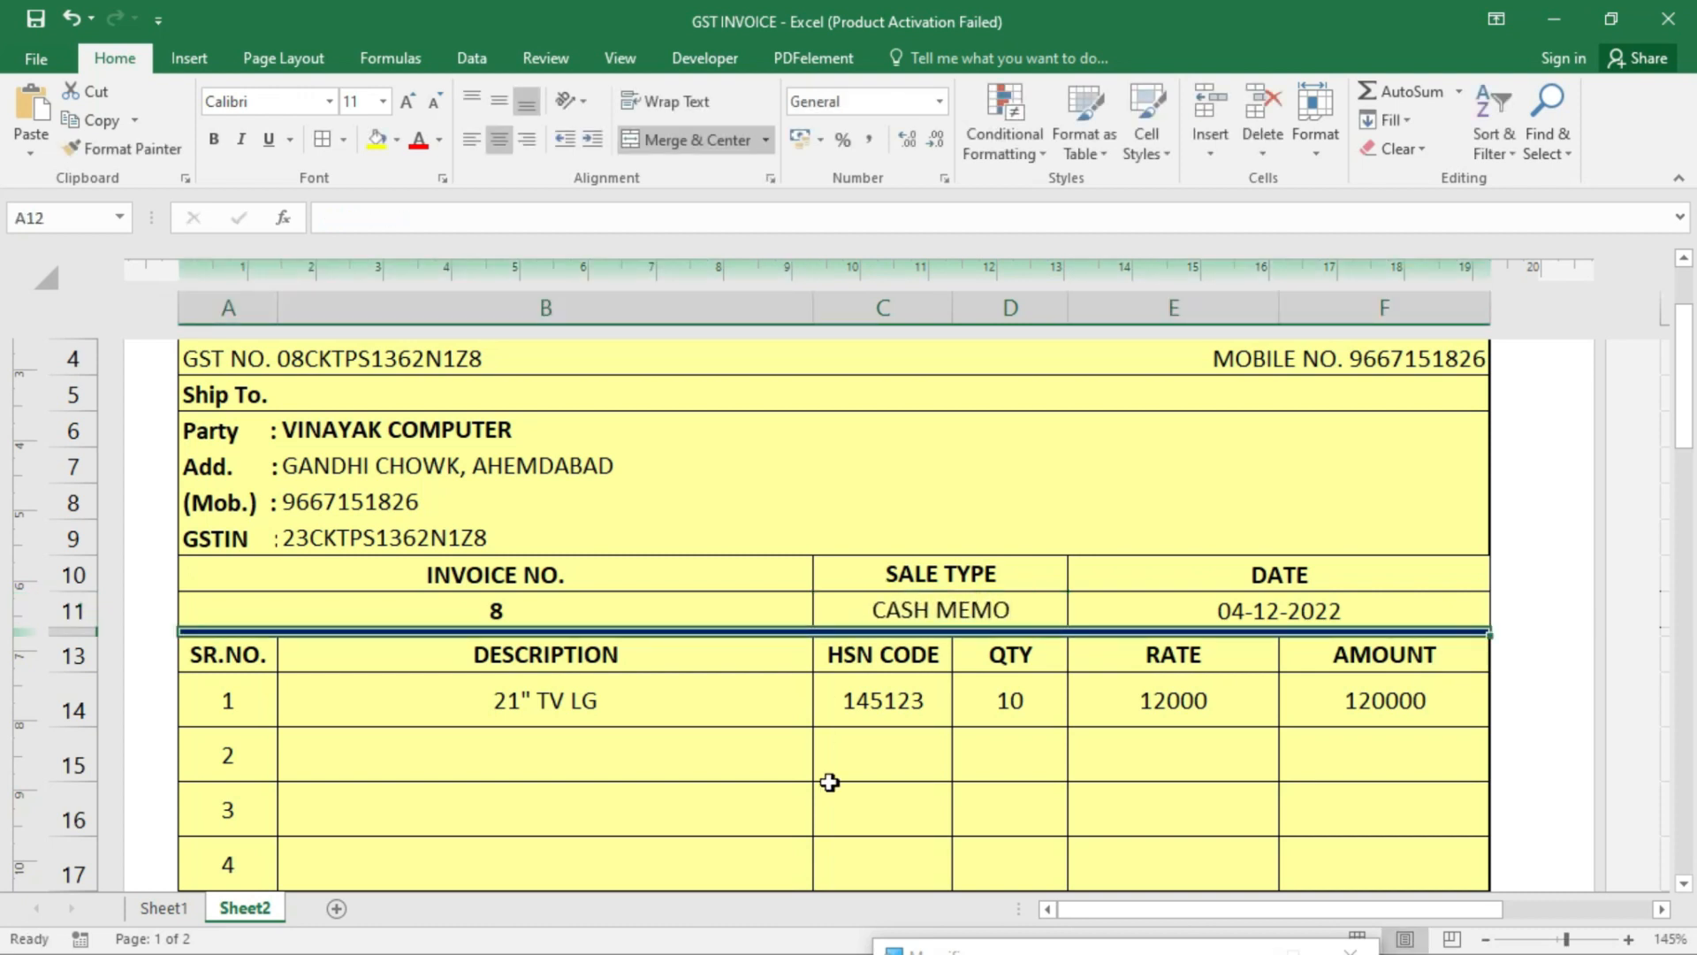
# - Format the amount column from F14 down to the totals as currency
pyautogui.scroll(-1, 663, 624)
pyautogui.scroll(1, 972, 689)
pyautogui.click(1308, 747)
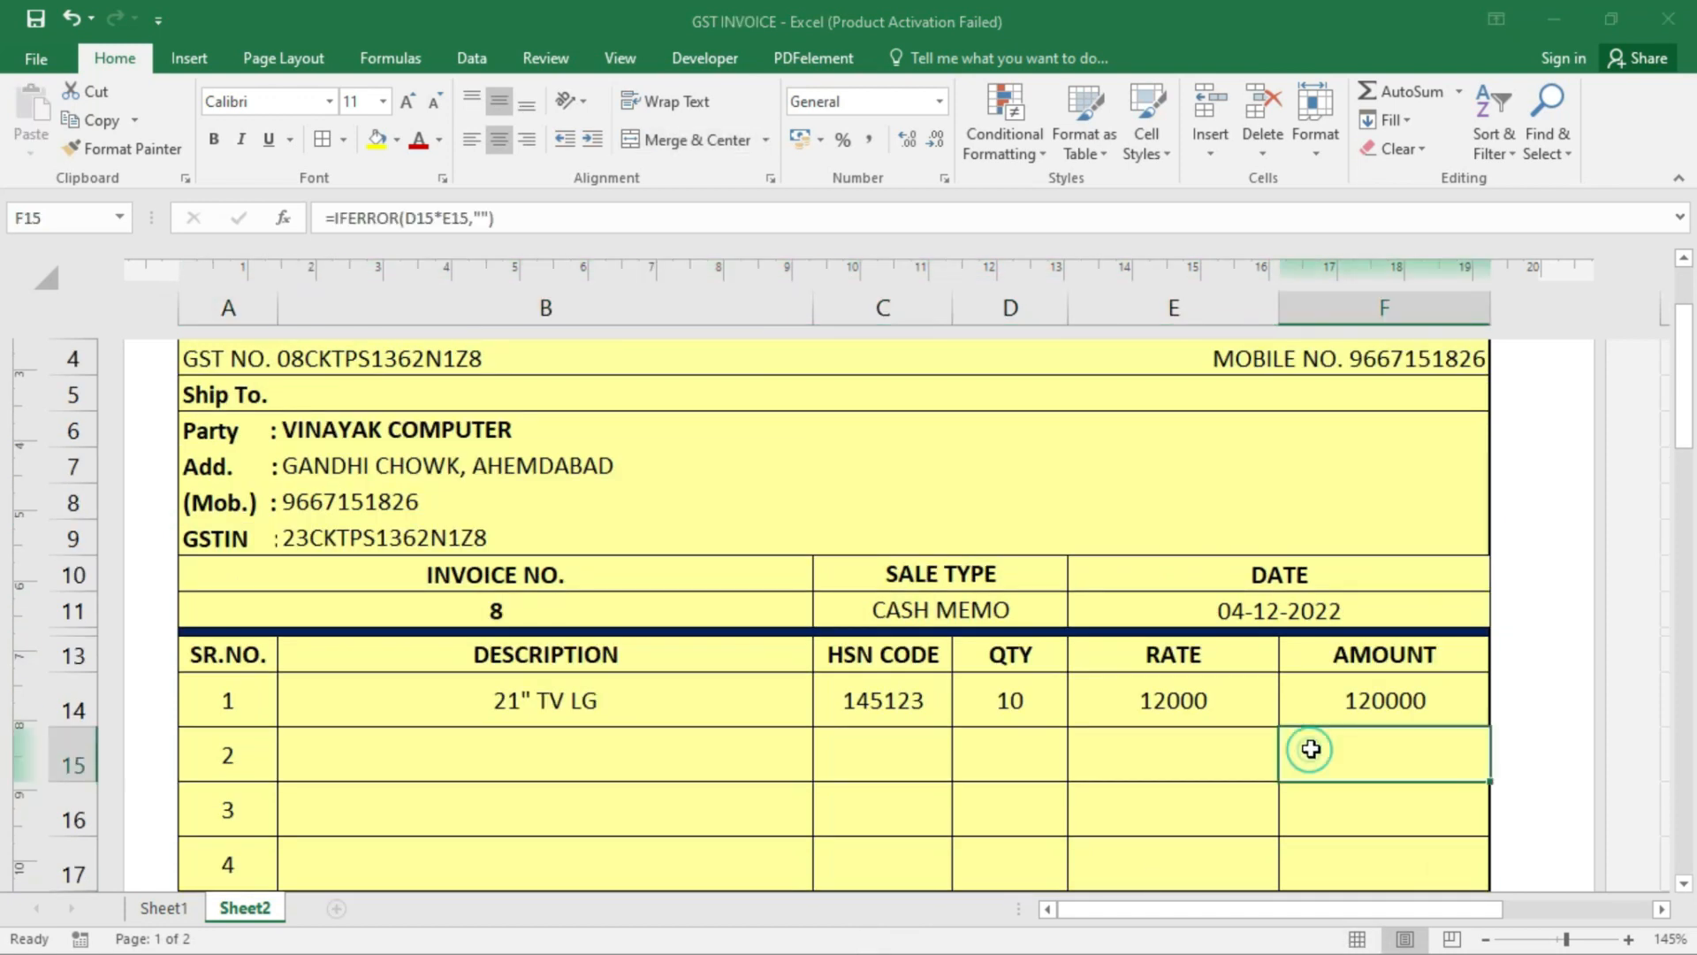
pyautogui.click(1383, 704)
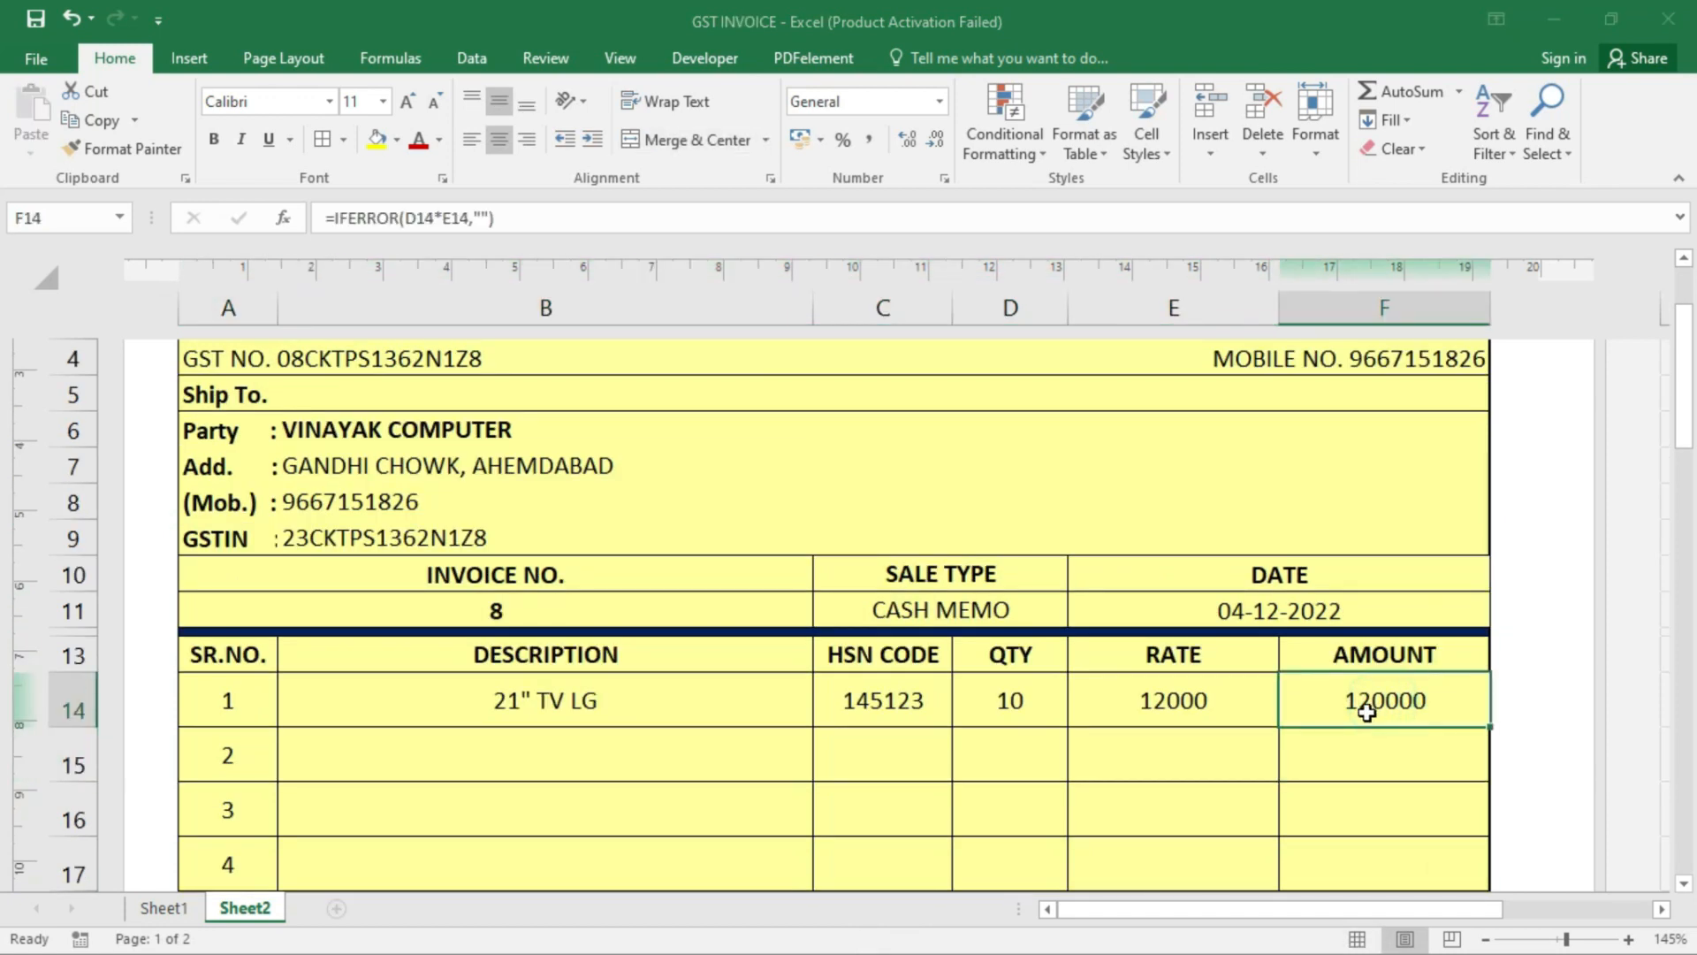
pyautogui.scroll(-1, 1365, 711)
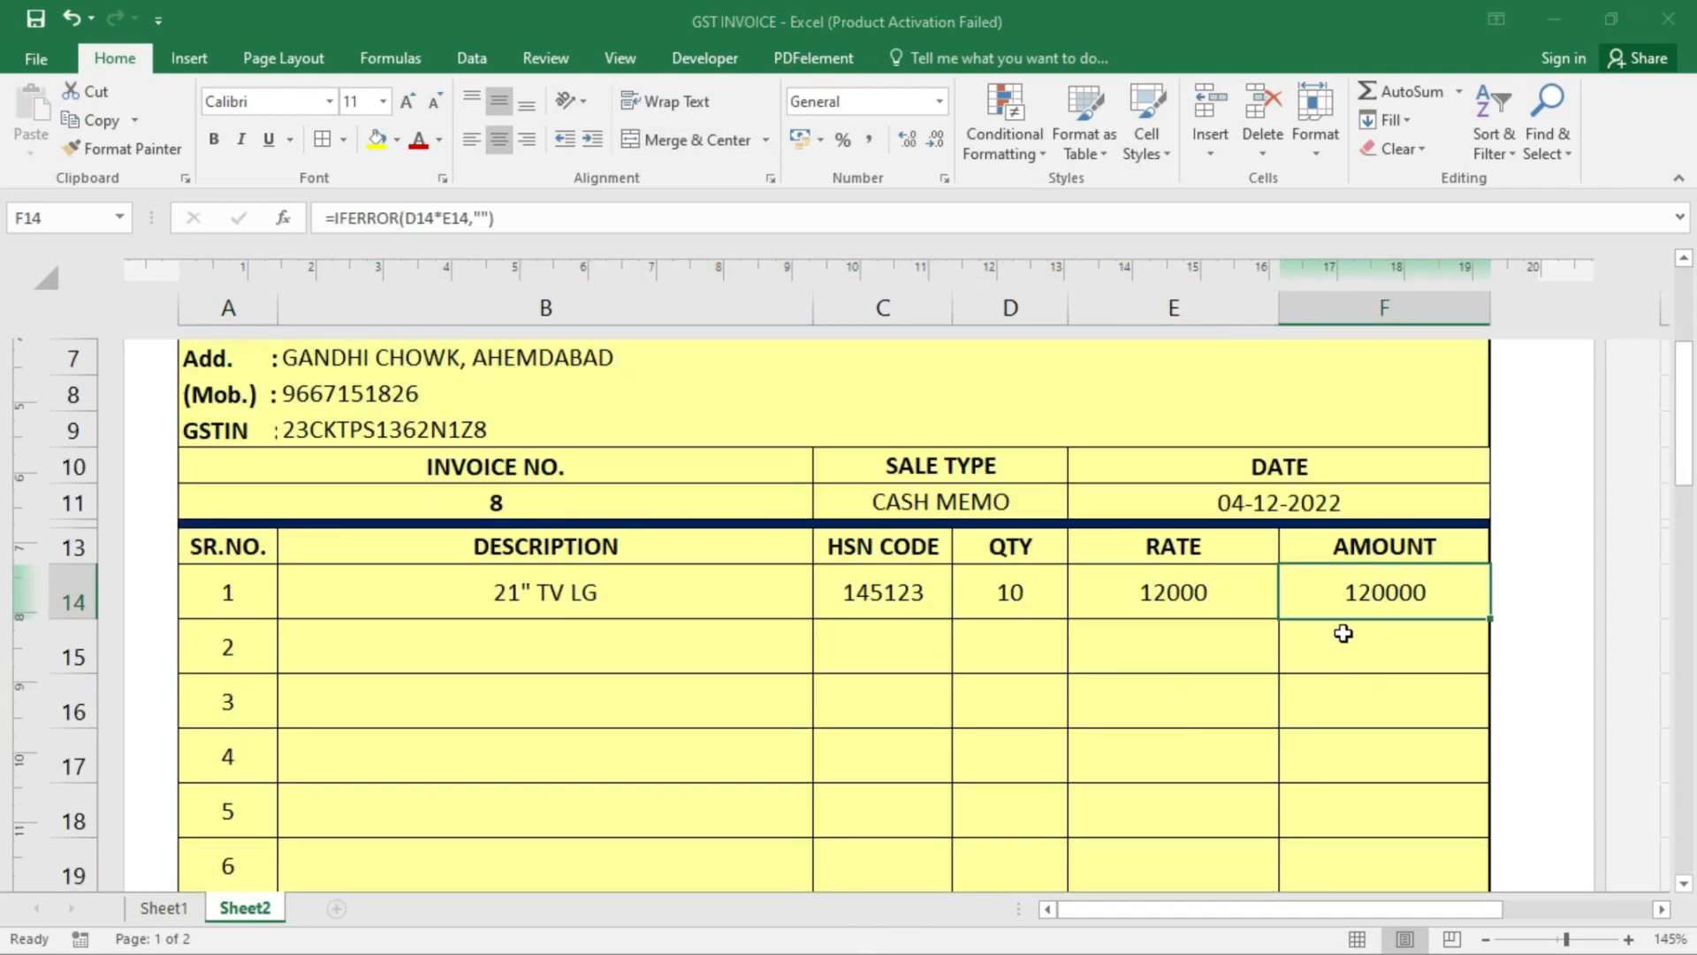
pyautogui.moveTo(1390, 588); pyautogui.dragTo(1444, 791)
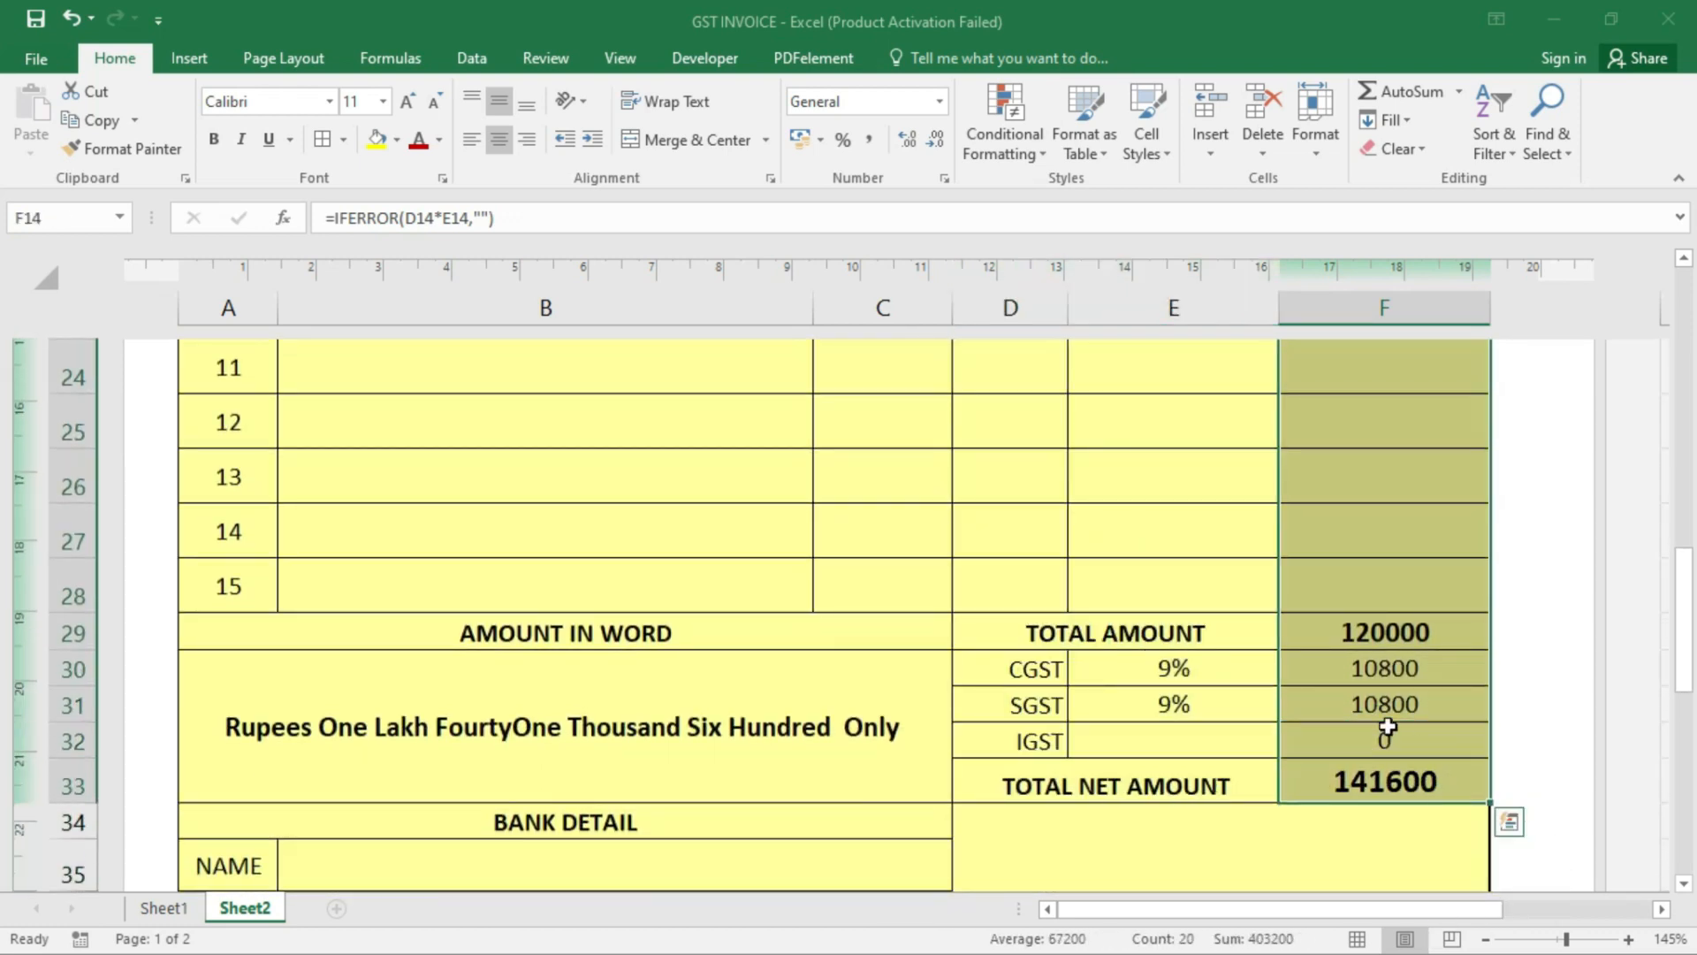
pyautogui.click(939, 102)
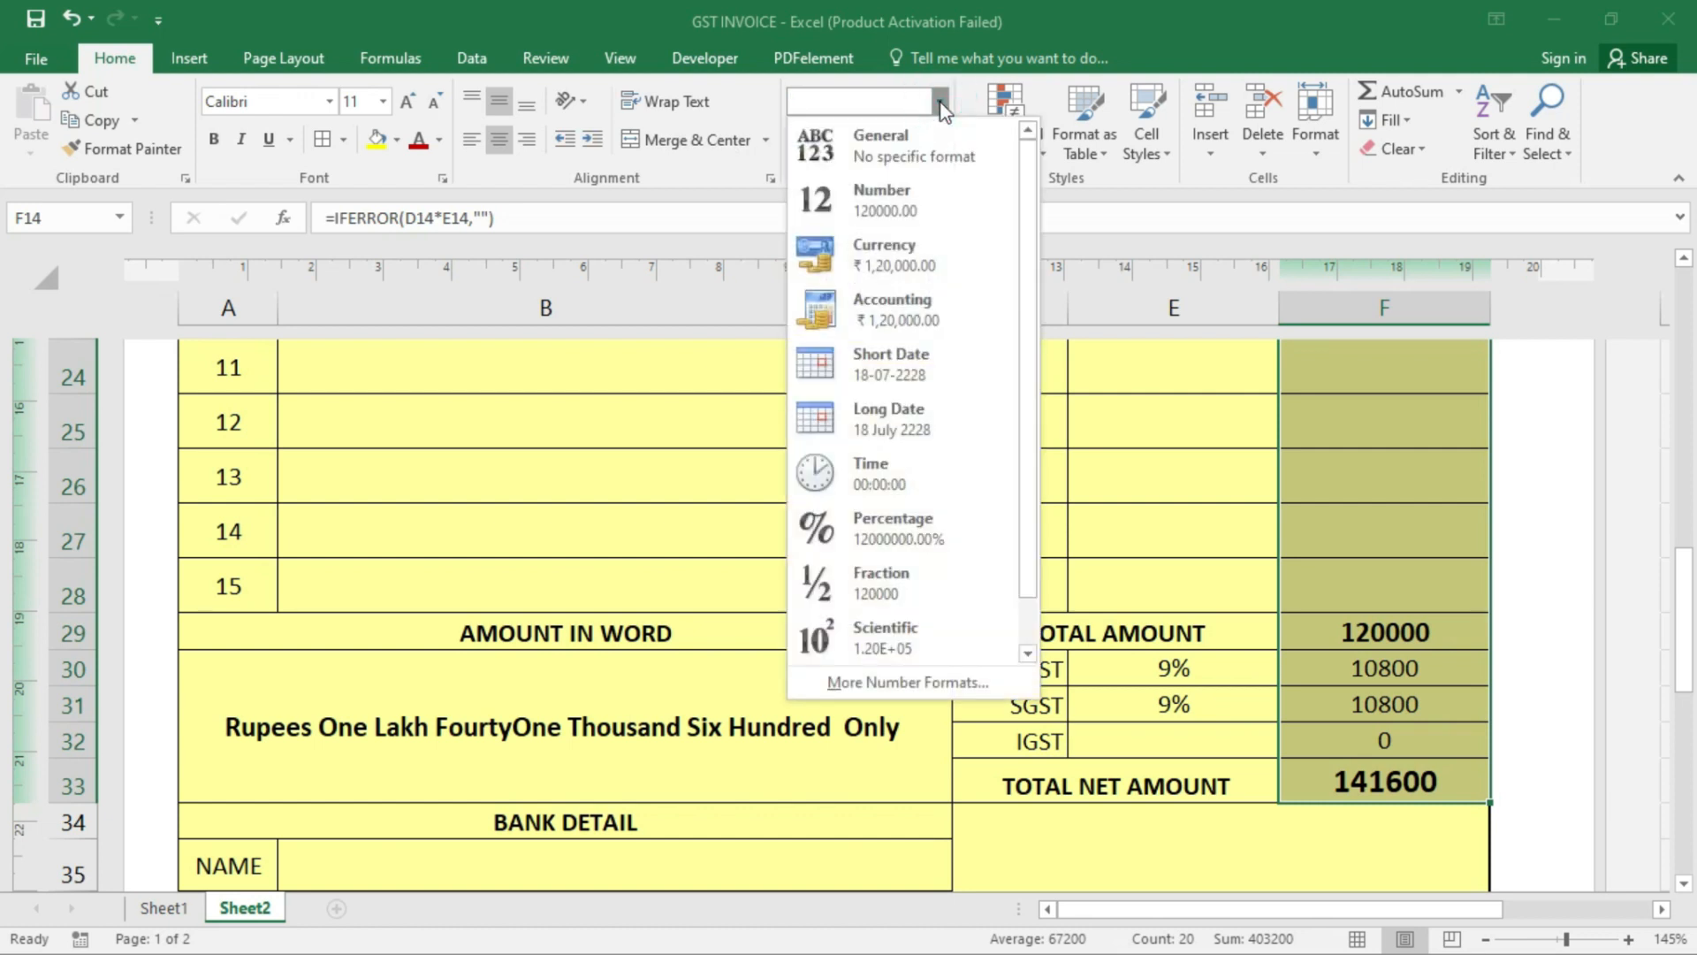
pyautogui.click(937, 250)
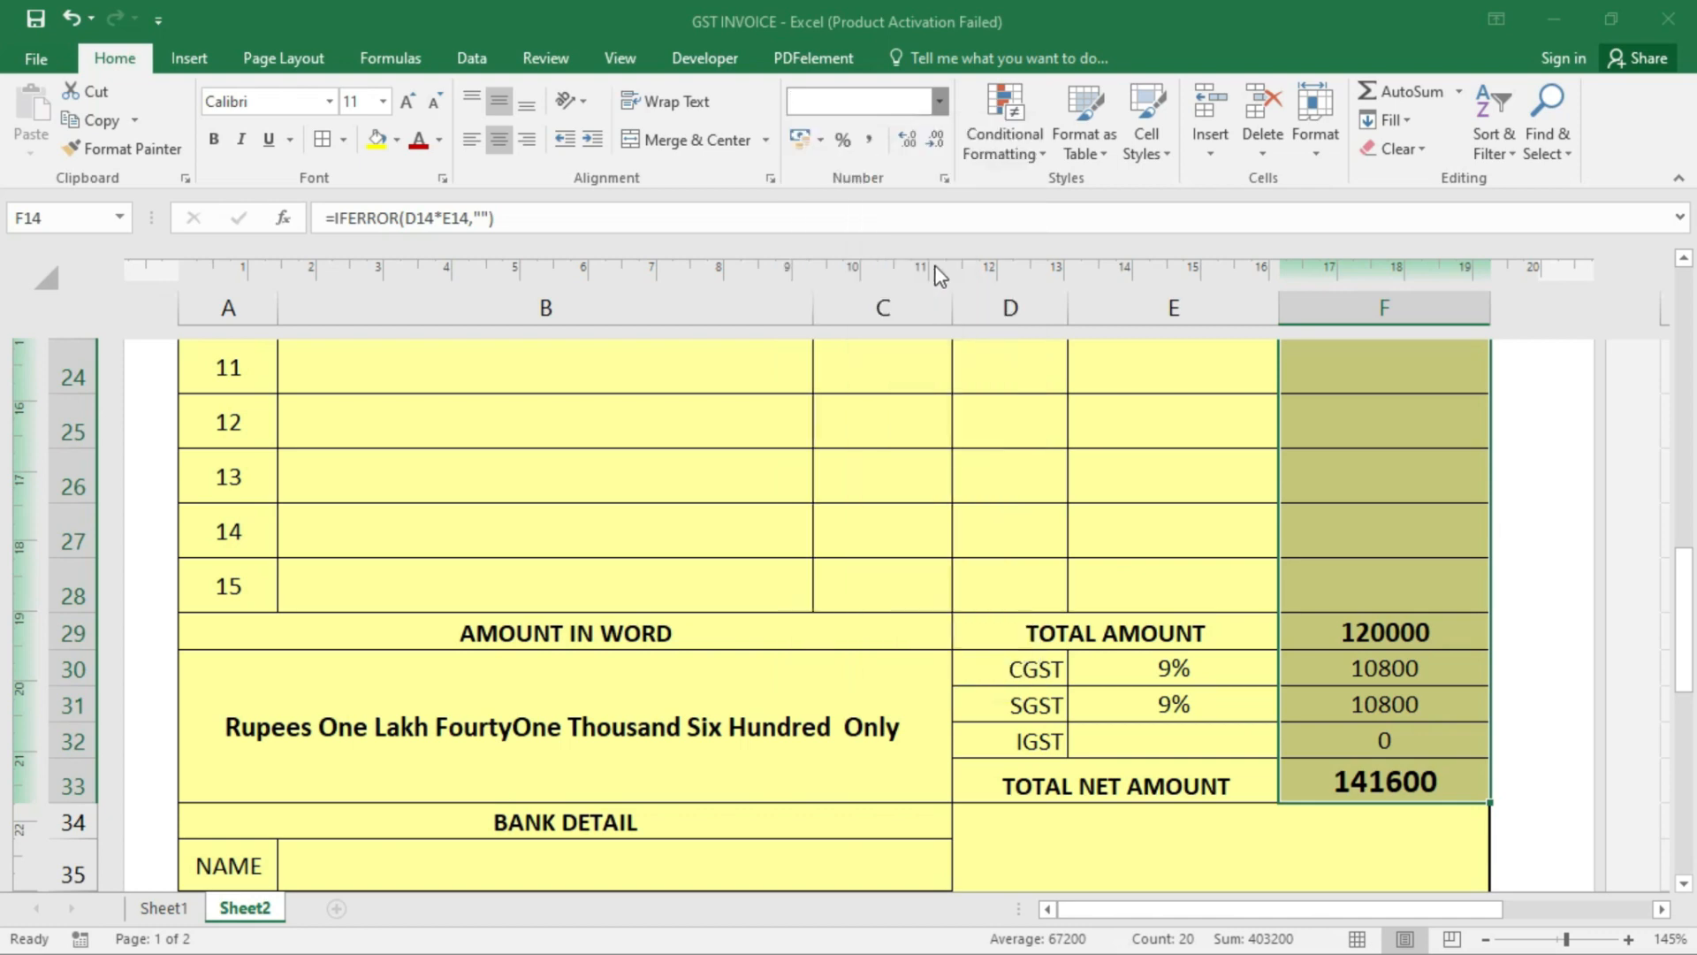
# - Check the F14 amount and the TOTAL AMOUNT (F29) and TOTAL NET AMOUNT (F33) formulas
pyautogui.scroll(6, 1235, 415)
pyautogui.click(1371, 615)
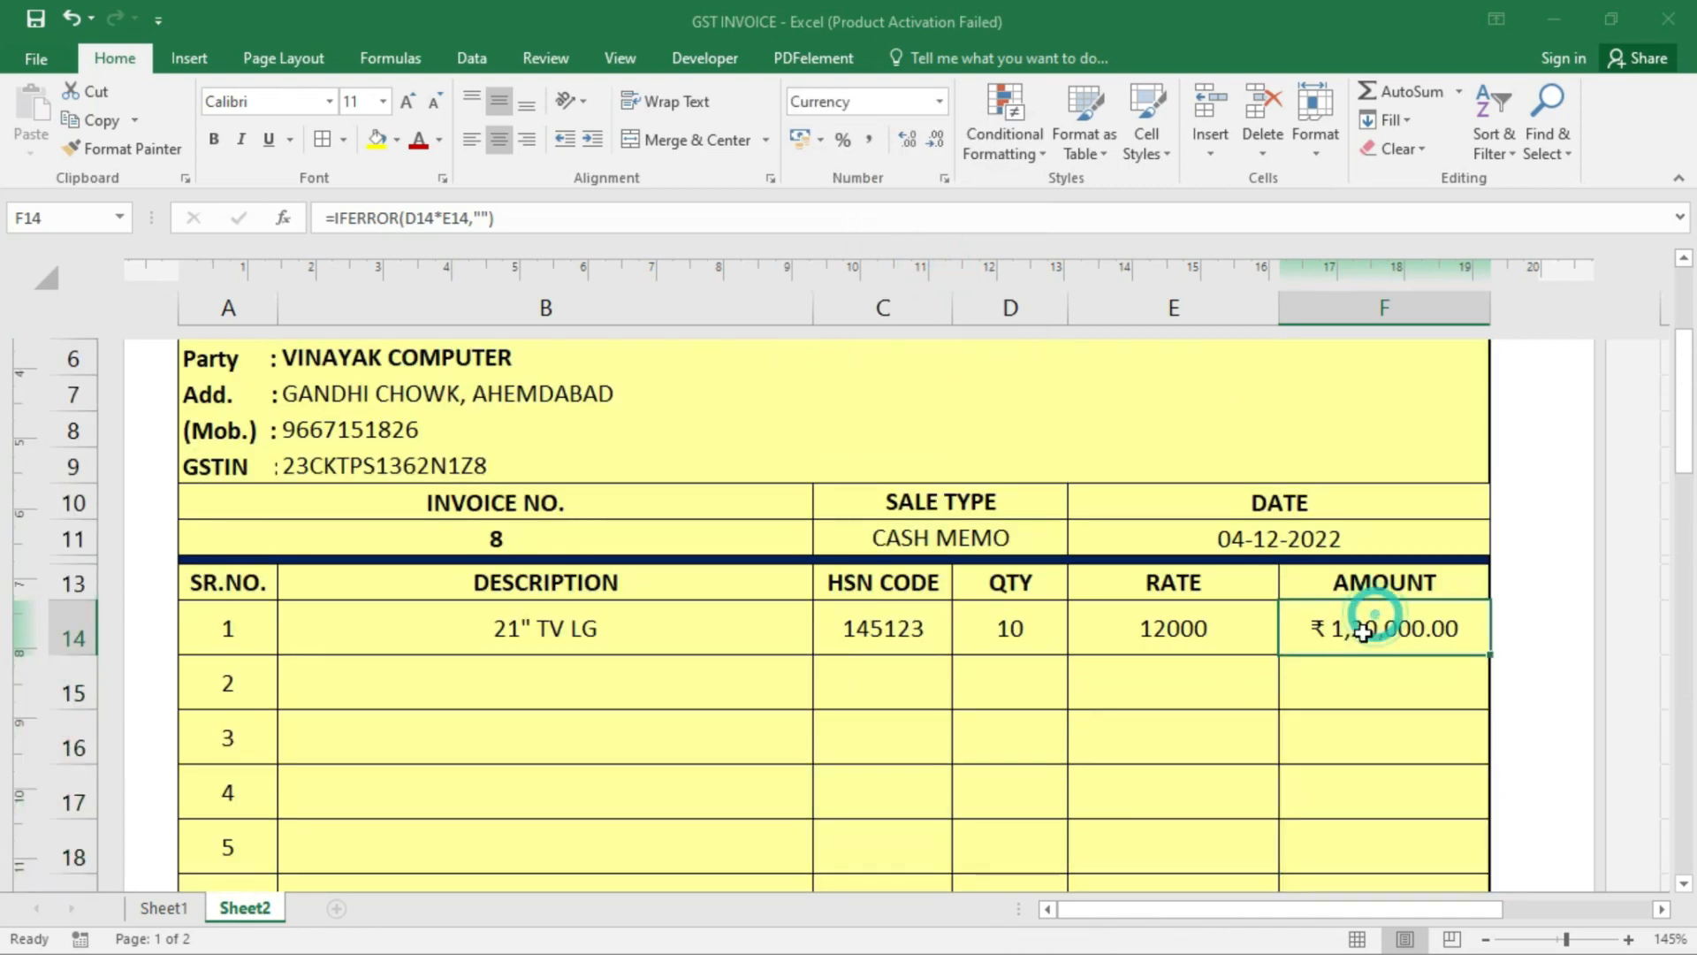
pyautogui.scroll(-6, 1317, 618)
pyautogui.click(1341, 642)
pyautogui.click(1330, 782)
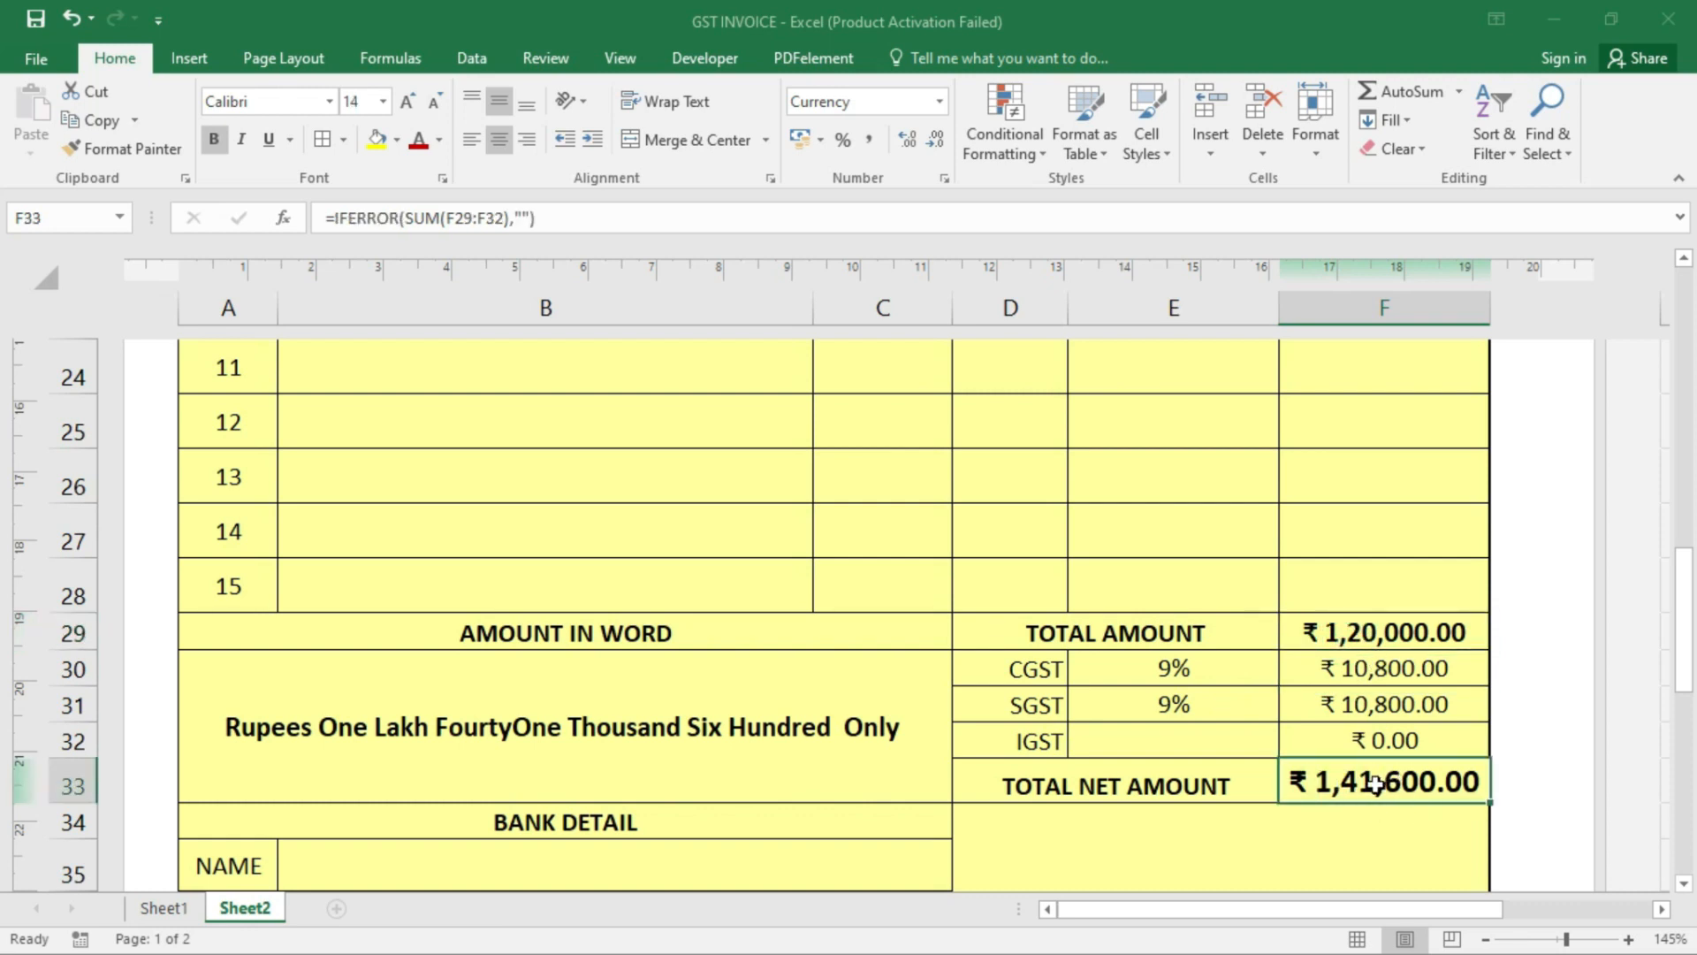
pyautogui.scroll(6, 1375, 773)
pyautogui.click(663, 625)
# - Make the NAVKAR COPUTER CENTER heading dark red
pyautogui.scroll(2, 663, 619)
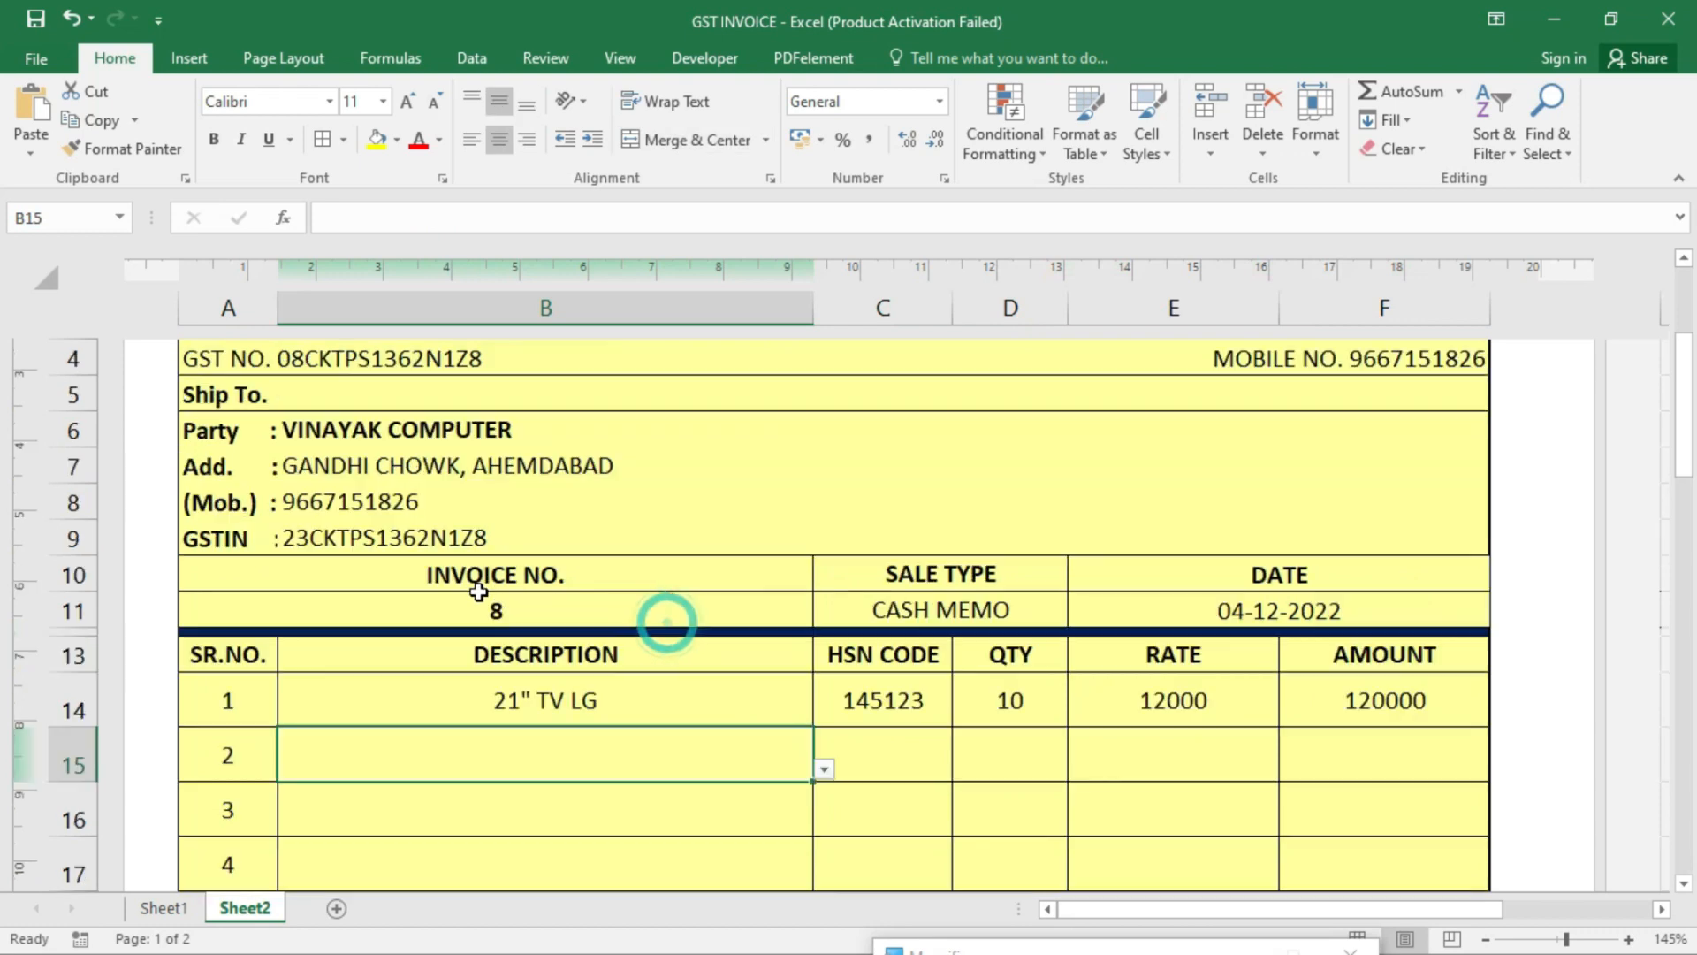
pyautogui.click(590, 524)
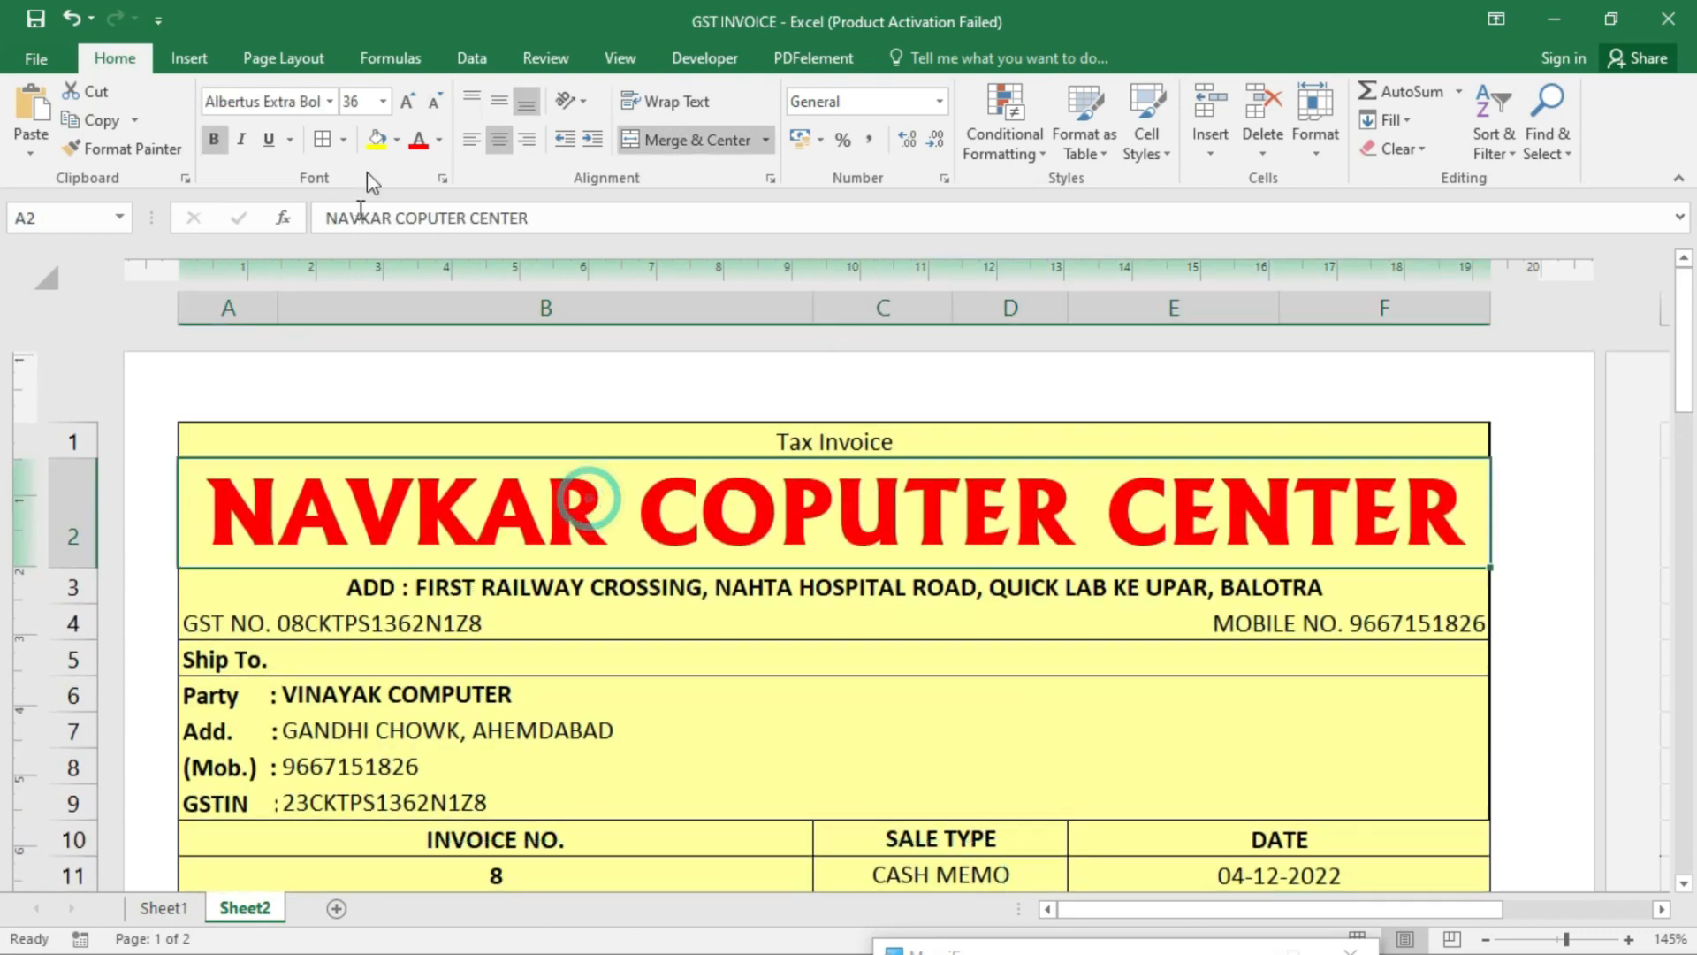
pyautogui.click(437, 139)
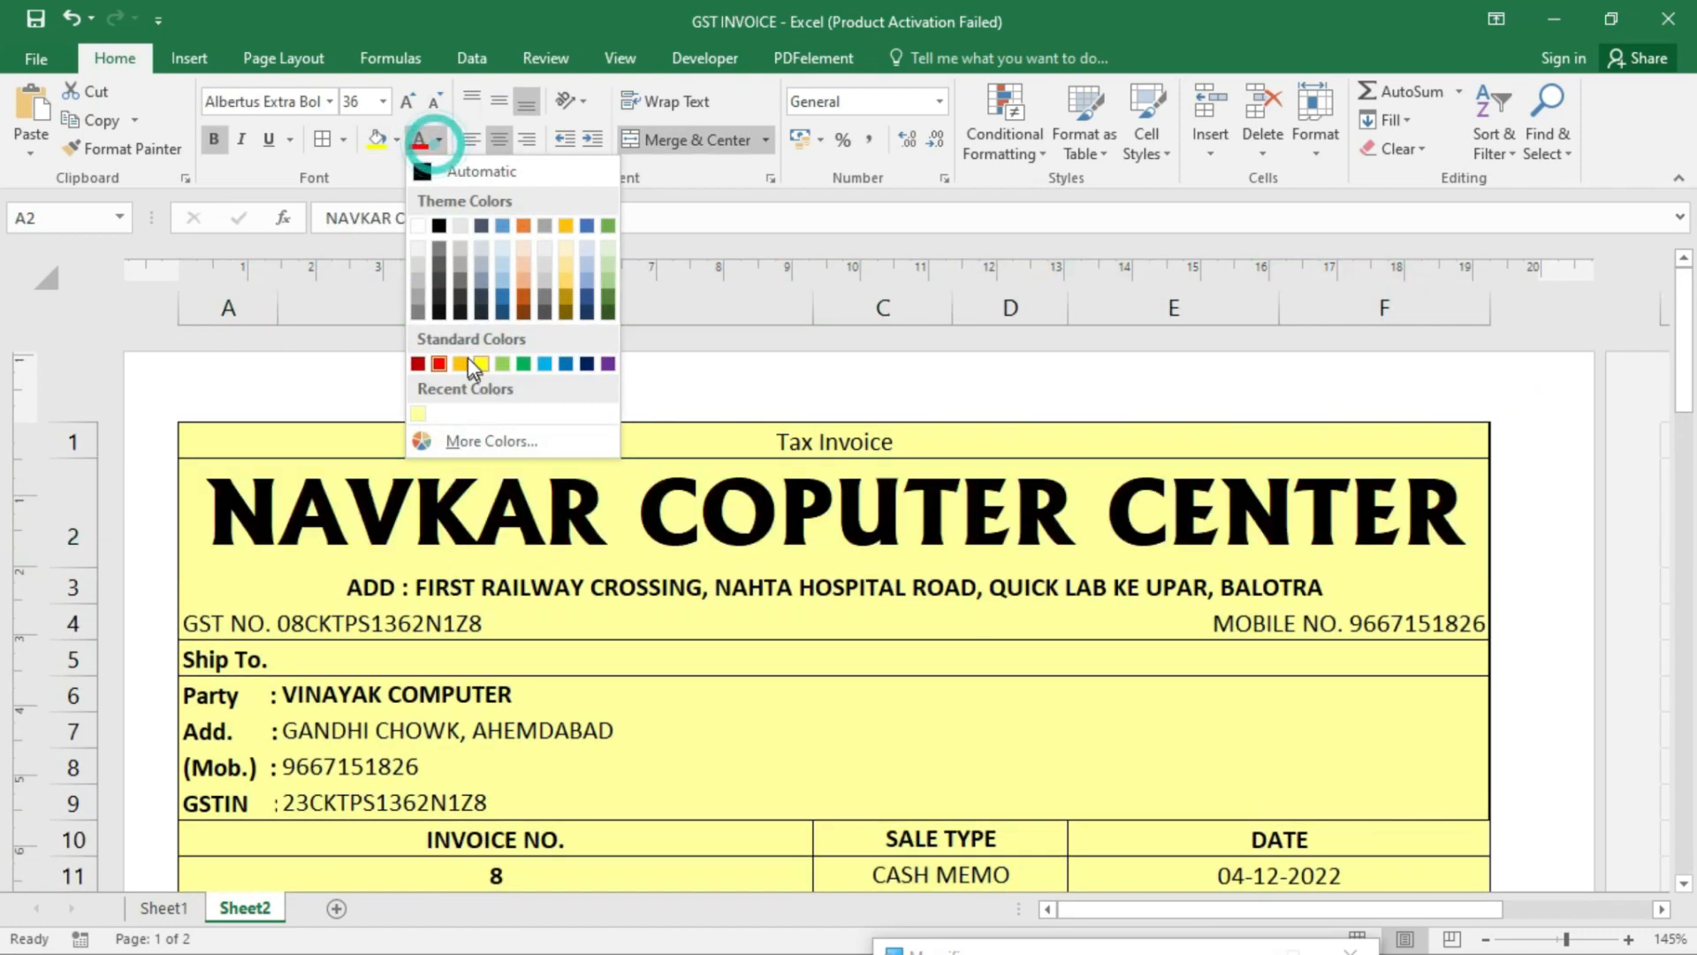
pyautogui.click(417, 368)
# - Inspect the invoice's page footer, then leave footer editing
pyautogui.scroll(-6, 876, 707)
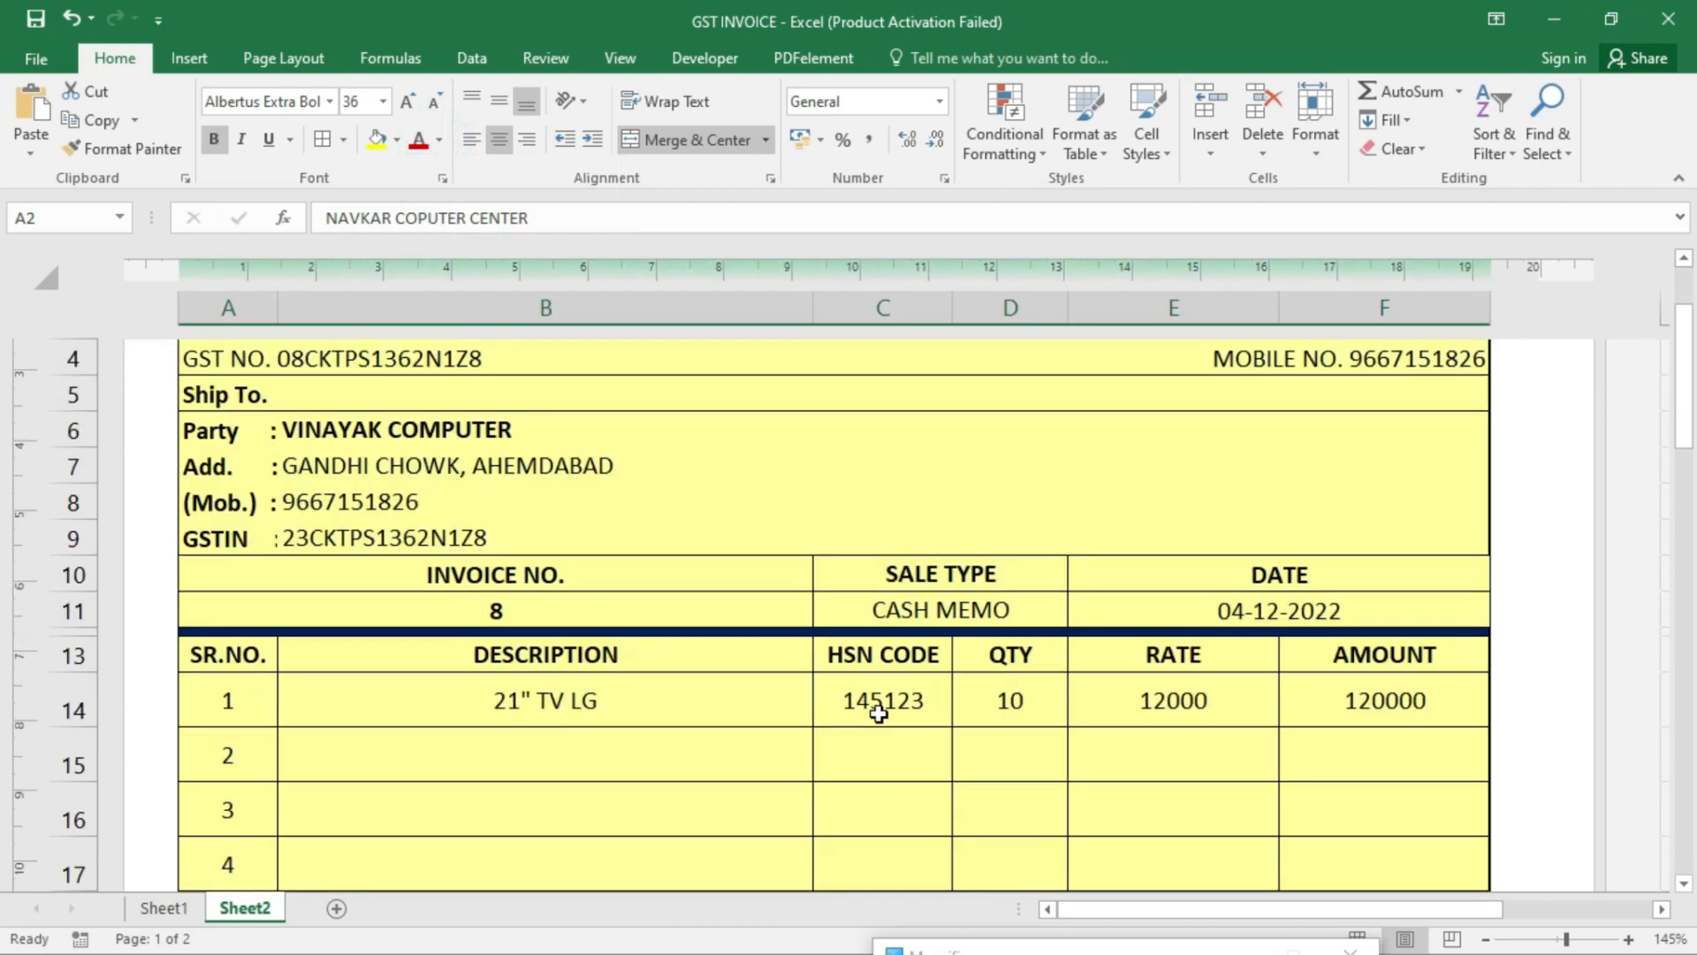
pyautogui.scroll(-3, 878, 713)
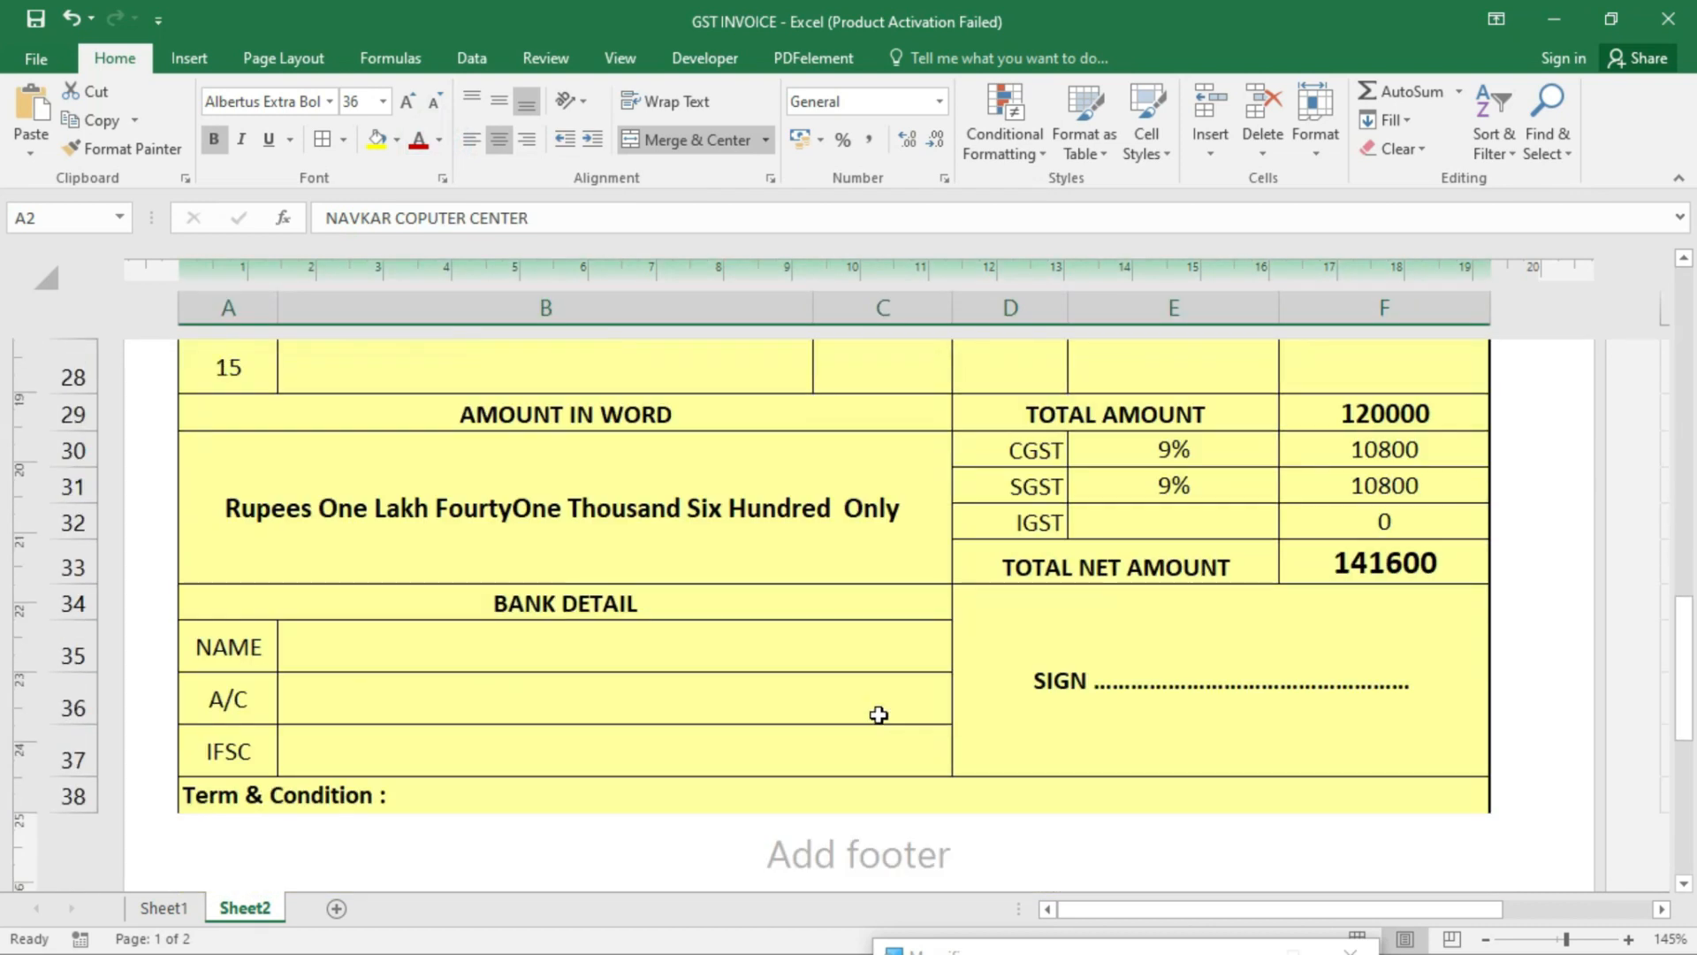
pyautogui.scroll(-1, 879, 715)
pyautogui.click(632, 694)
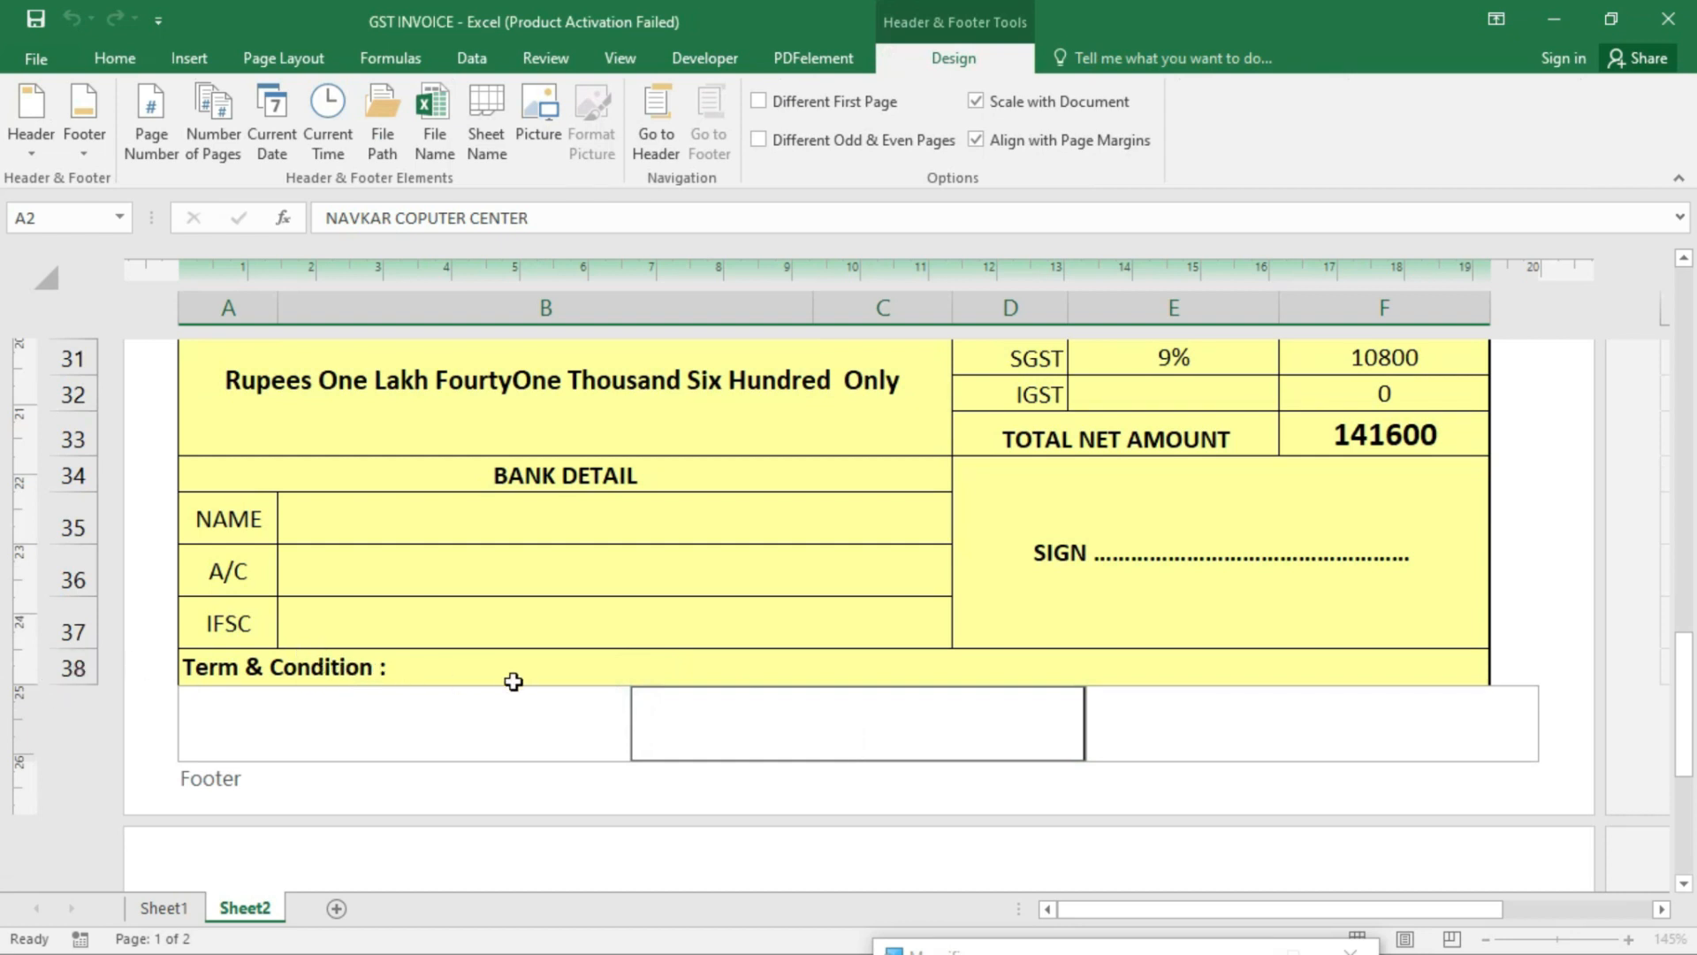
pyautogui.click(825, 492)
pyautogui.scroll(4, 849, 655)
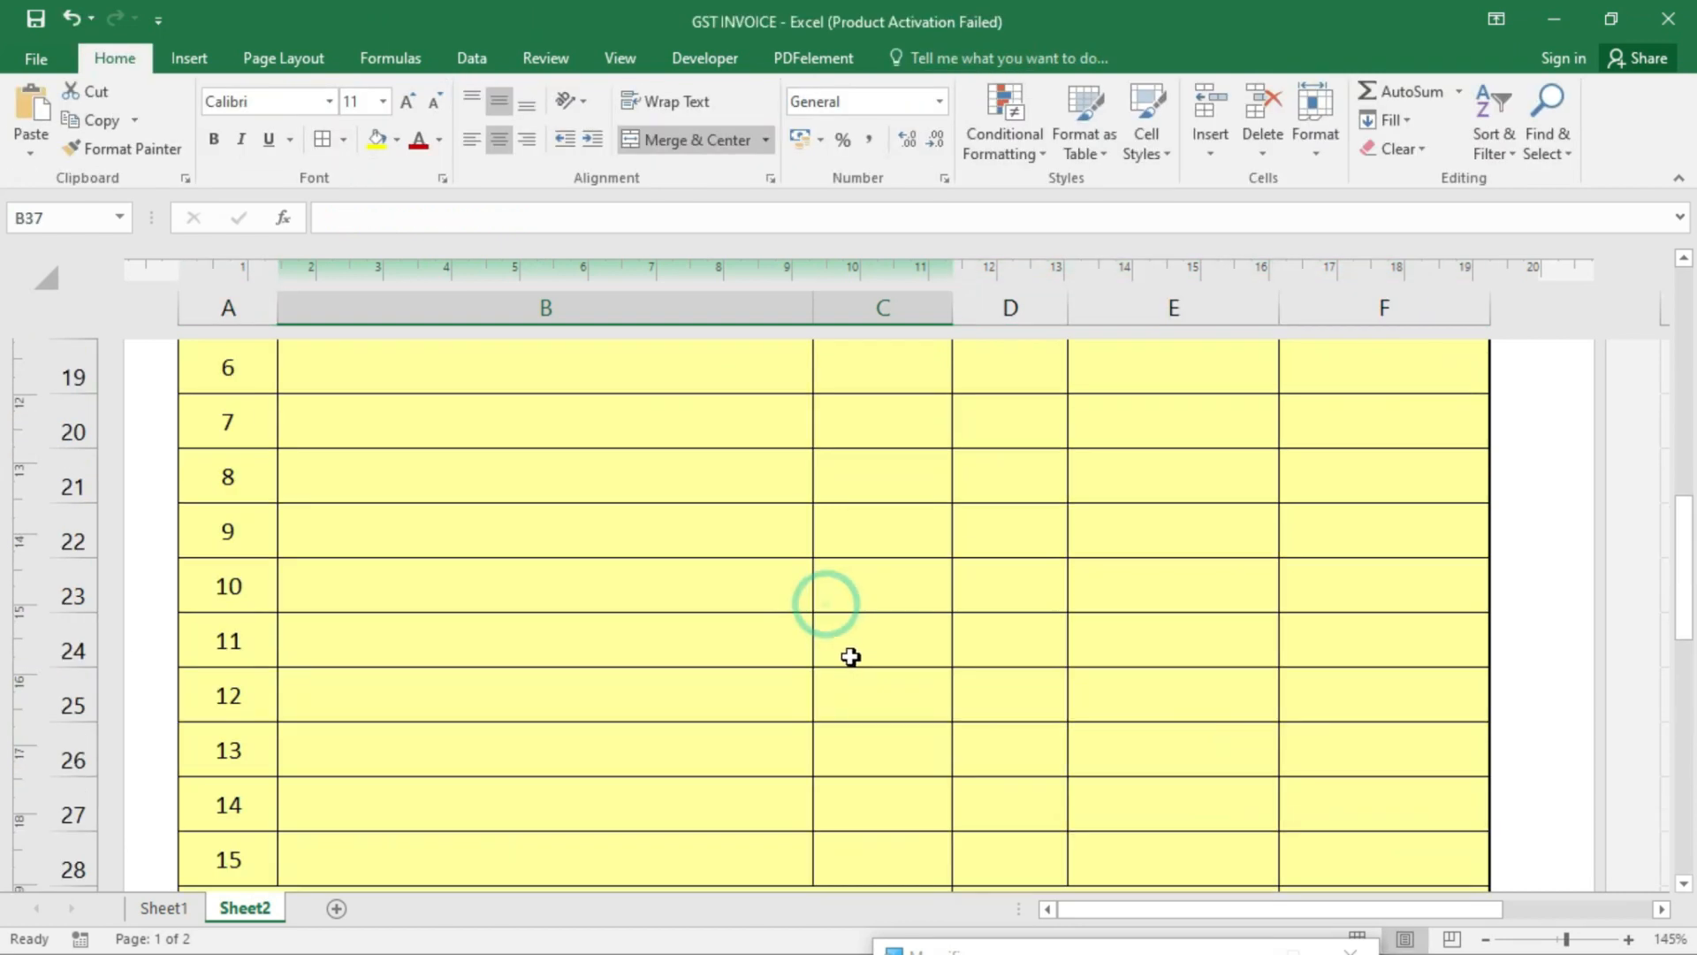